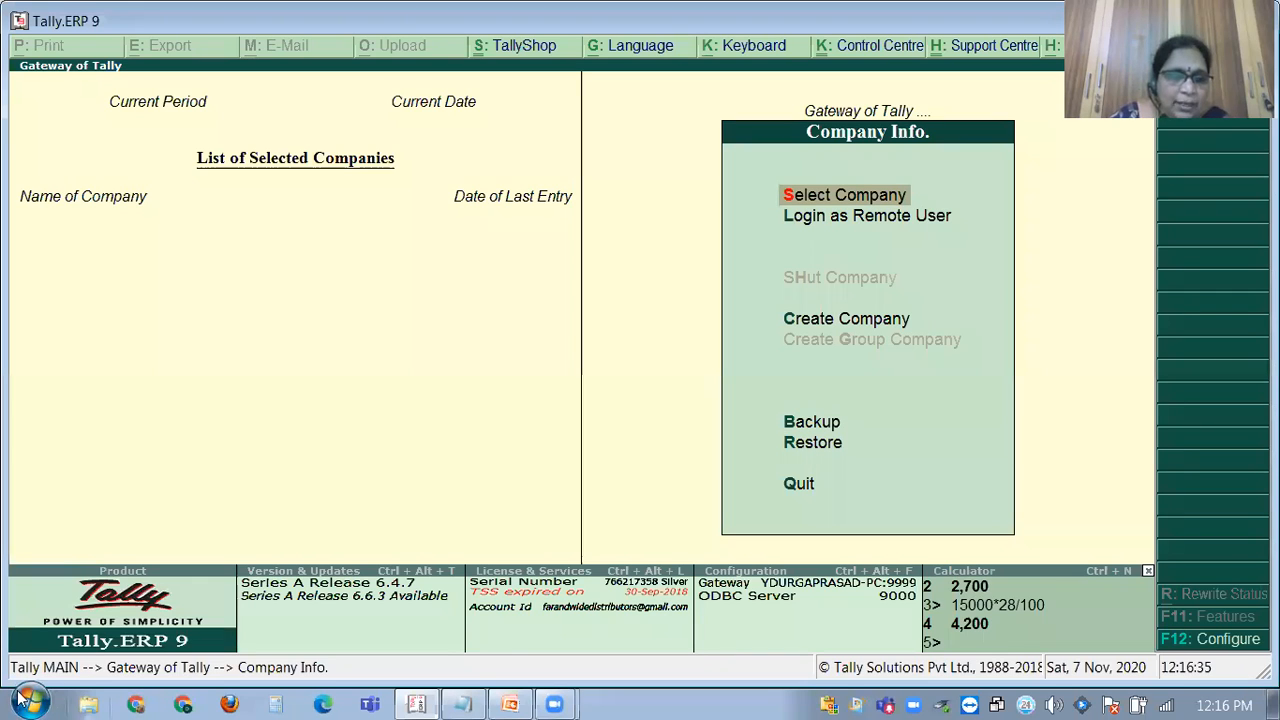
# Launch Word 2007 and open GST PROBLEMS from the Recent Documents list.
pyautogui.press('super')
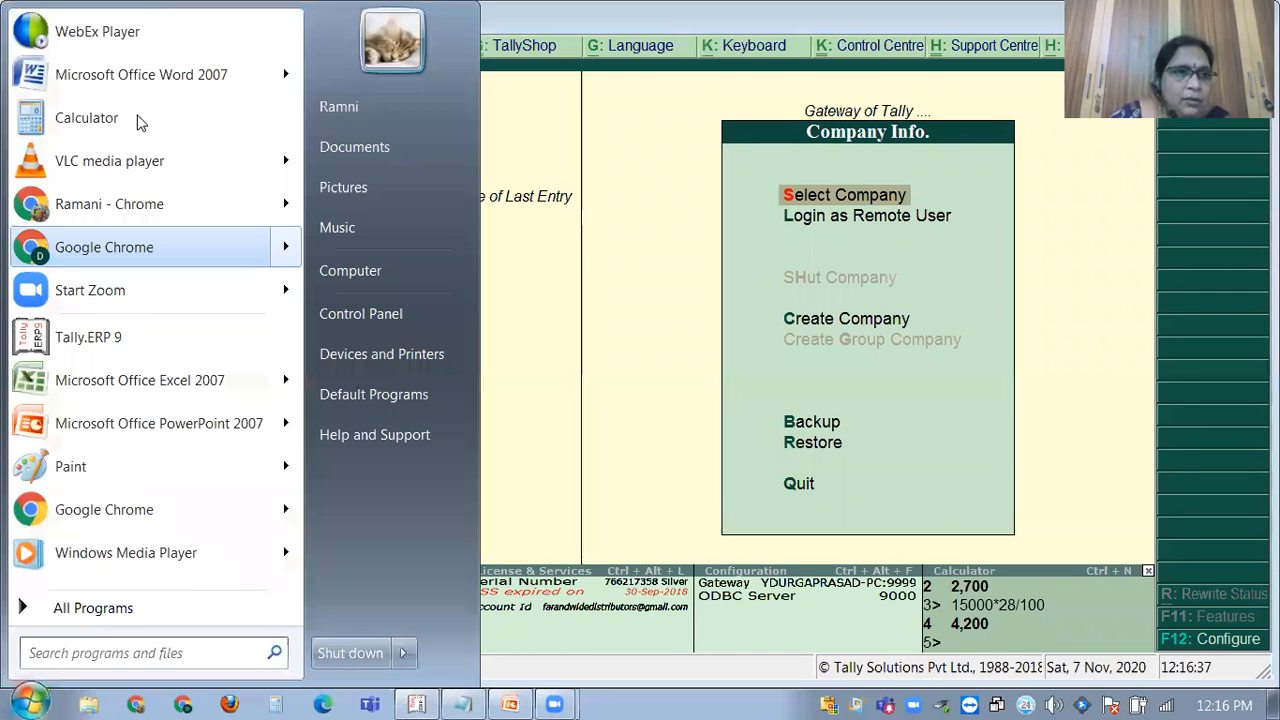
pyautogui.click(150, 77)
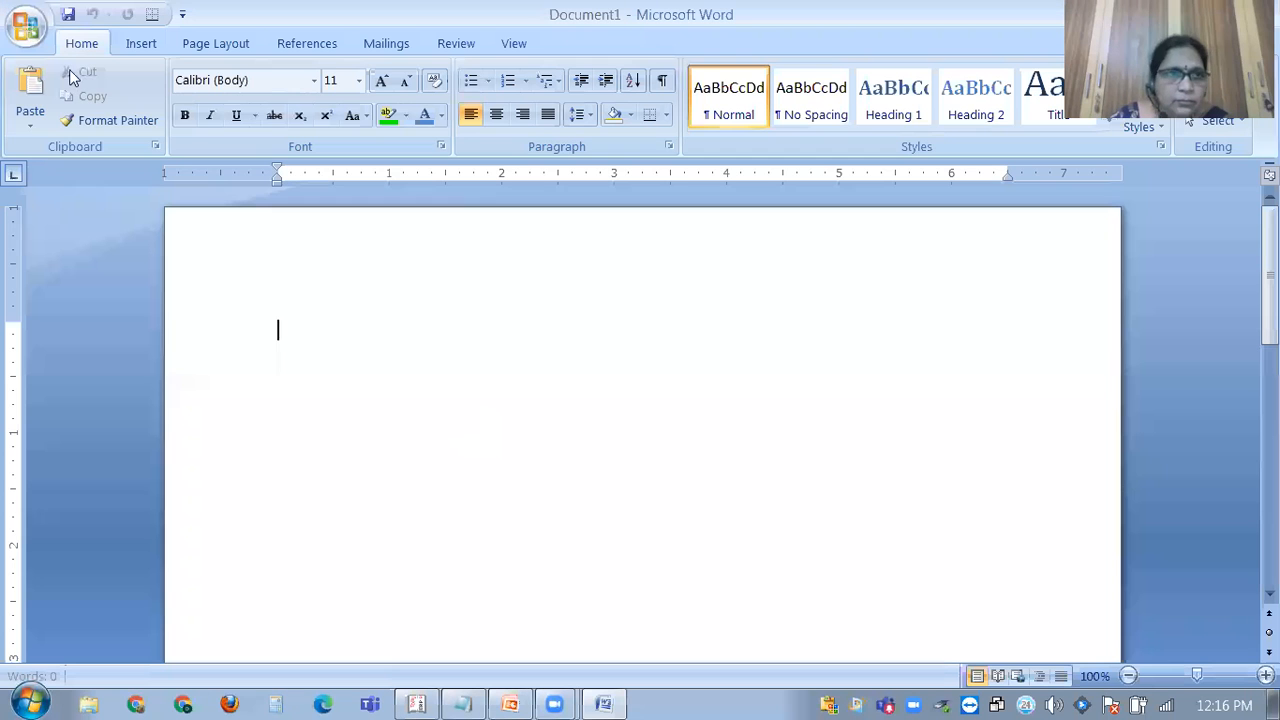
pyautogui.click(32, 33)
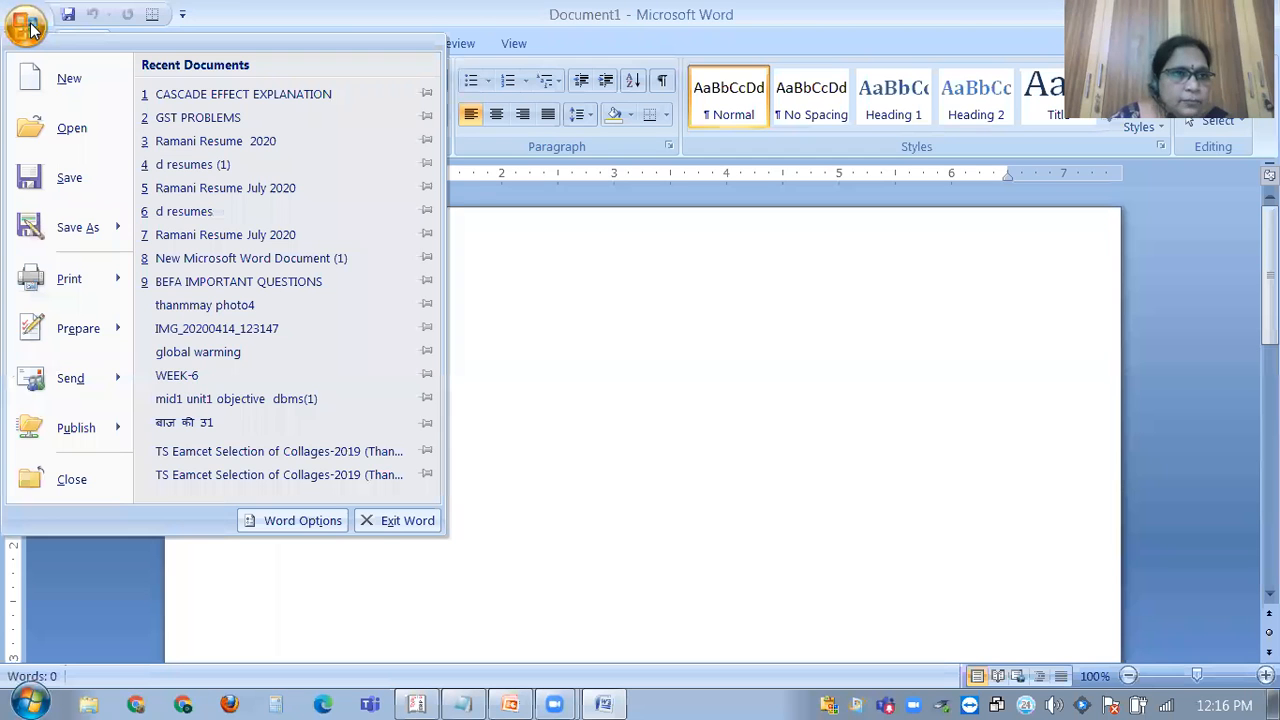
pyautogui.click(227, 119)
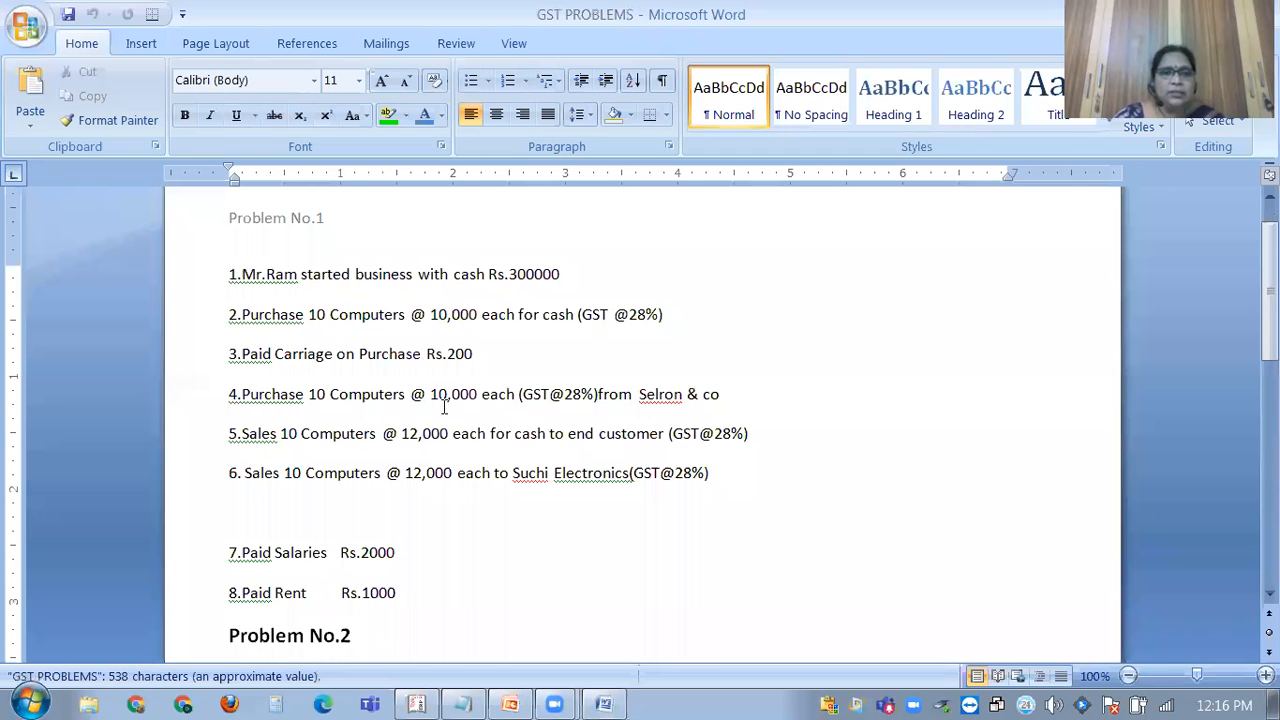
pyautogui.scroll(-1, 445, 405)
pyautogui.scroll(2, 420, 397)
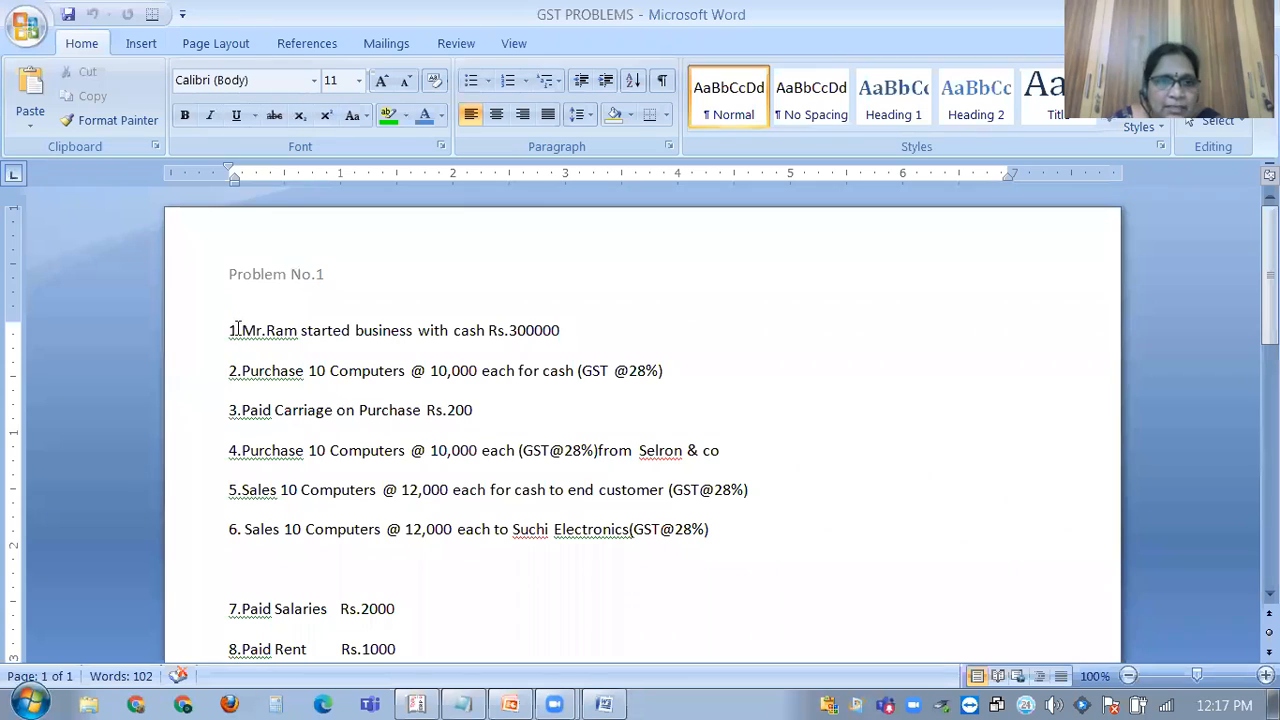
pyautogui.doubleClick(283, 331)
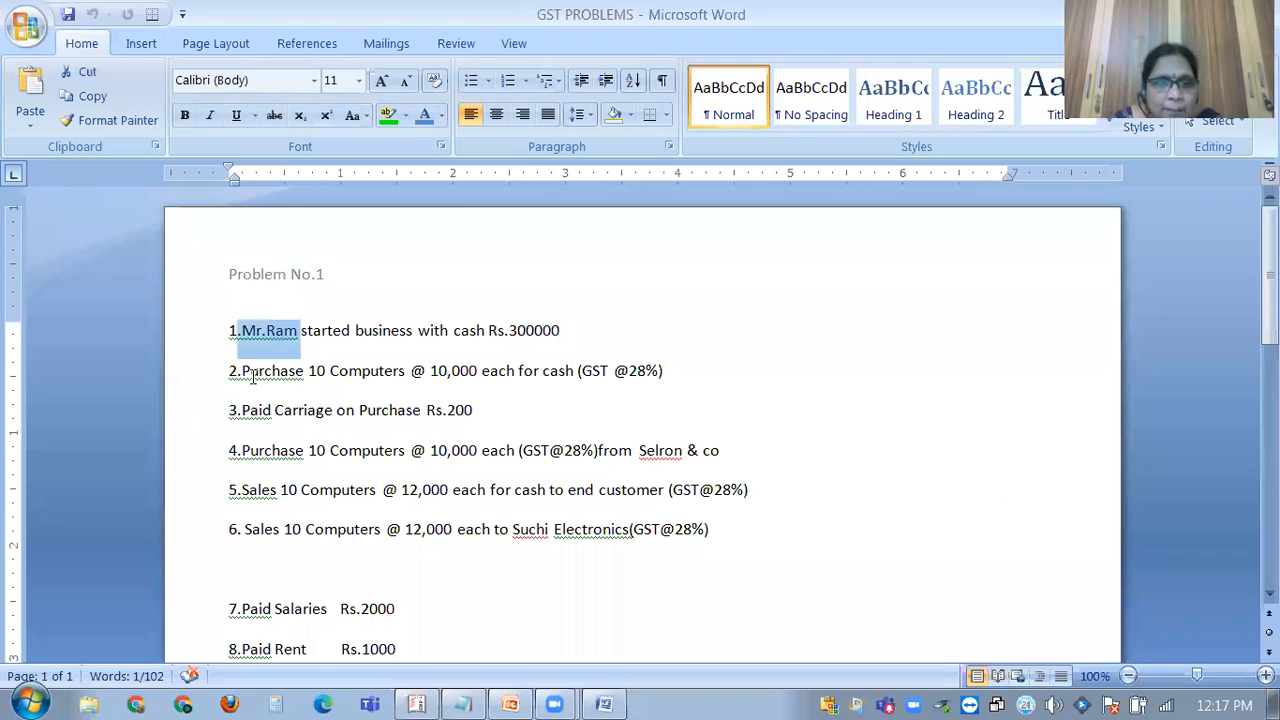
pyautogui.moveTo(244, 369); pyautogui.dragTo(406, 375)
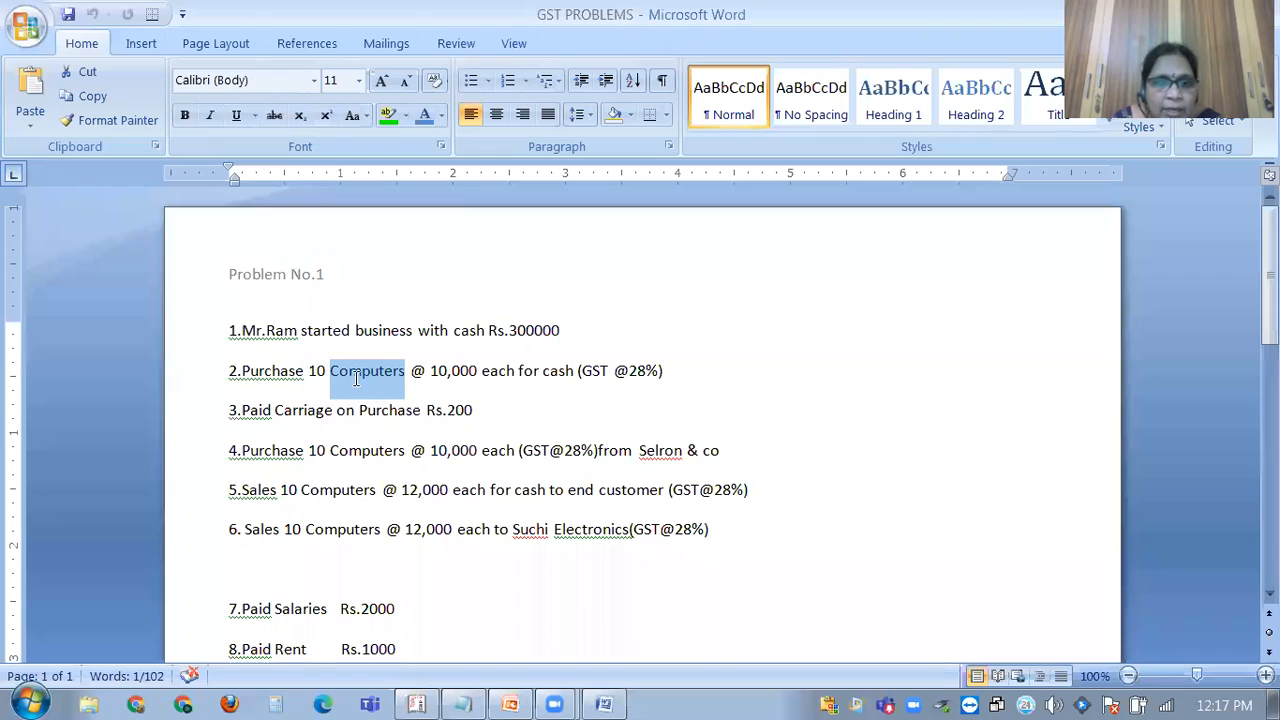
pyautogui.moveTo(583, 371); pyautogui.dragTo(662, 371)
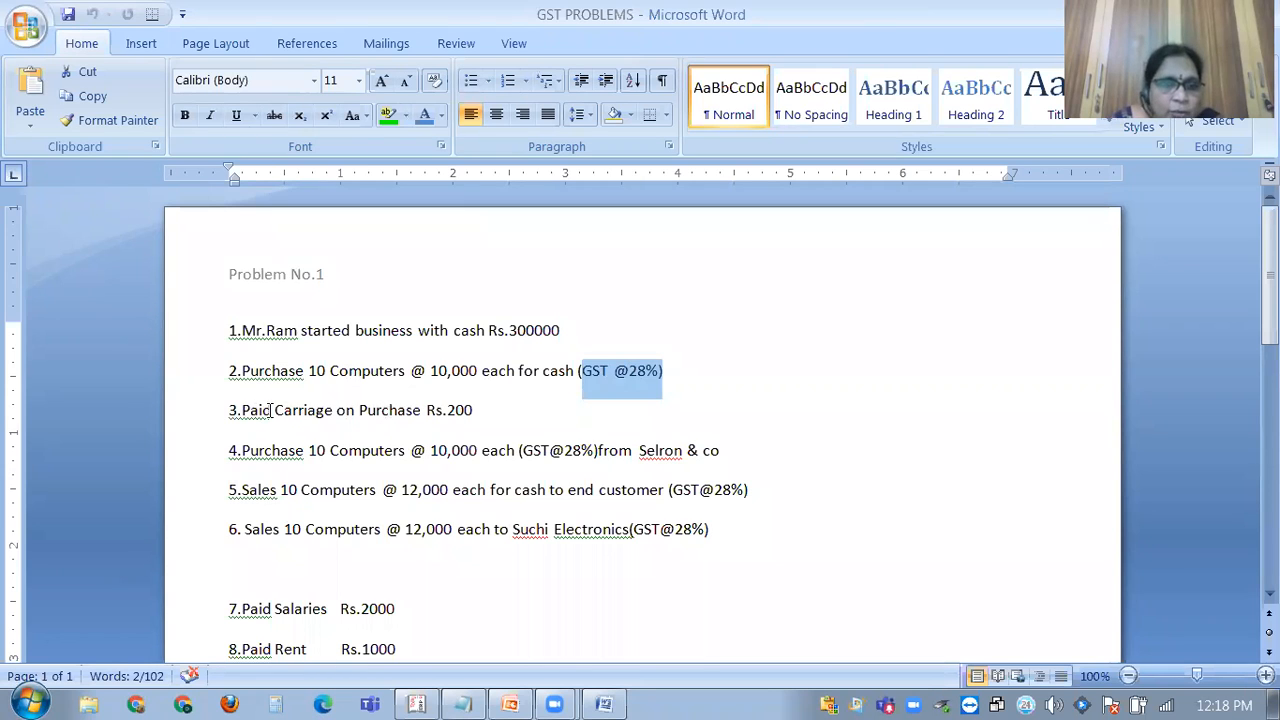
pyautogui.moveTo(277, 410); pyautogui.dragTo(316, 436)
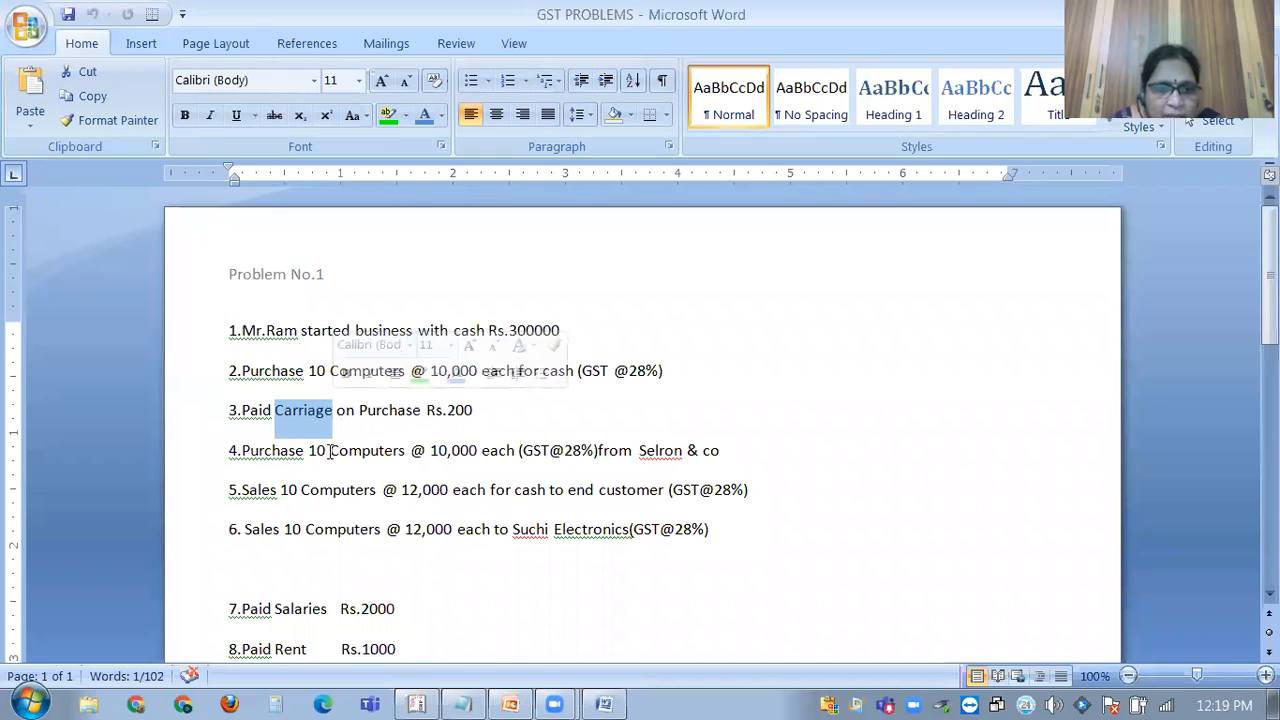
pyautogui.moveTo(331, 450); pyautogui.dragTo(396, 451)
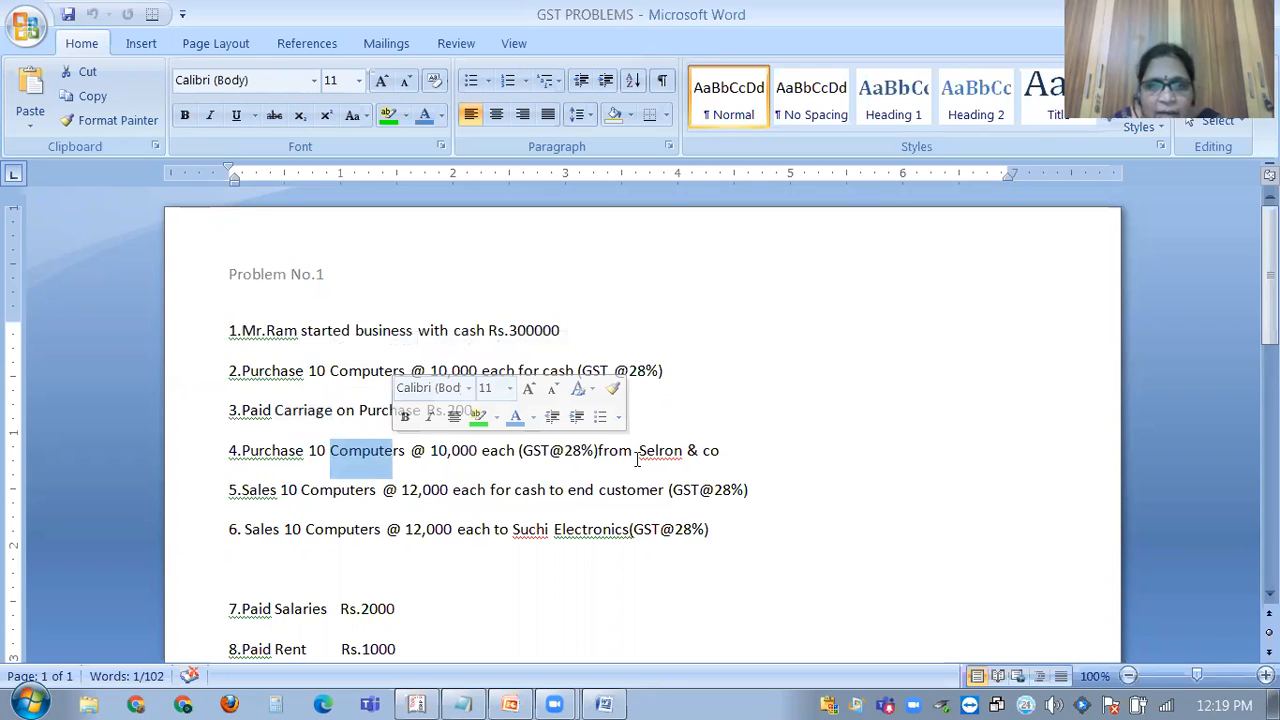
pyautogui.doubleClick(672, 450)
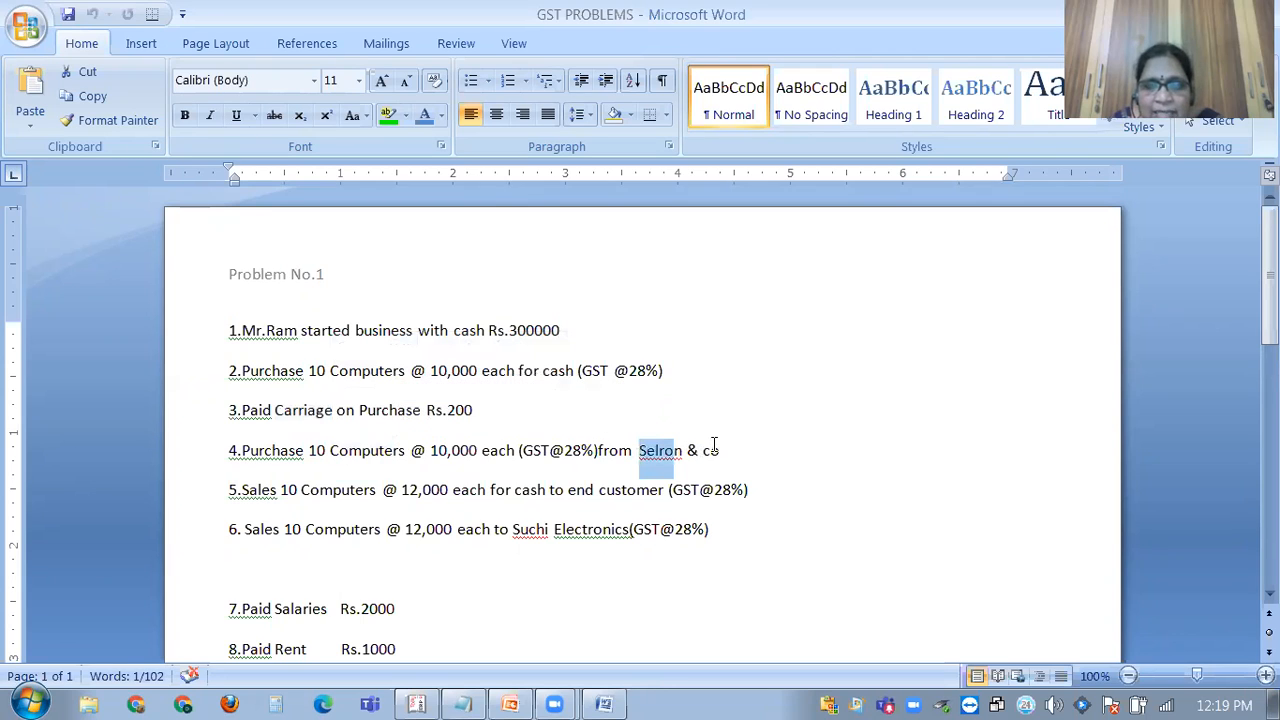
pyautogui.keyDown('shift'); pyautogui.click(717, 450); pyautogui.keyUp('shift')
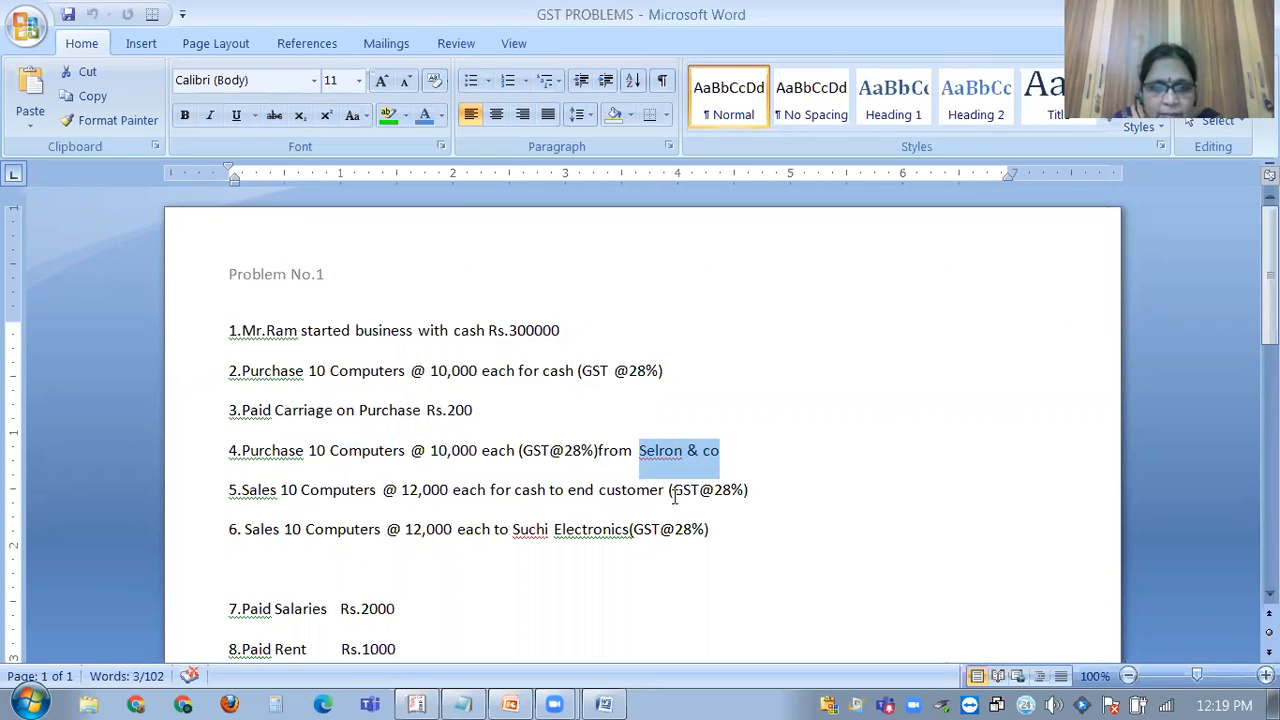
# Highlight Sales, GST@28% and Suchi Electronics in the later lines, then return to Tally.
pyautogui.moveTo(243, 488); pyautogui.dragTo(280, 487)
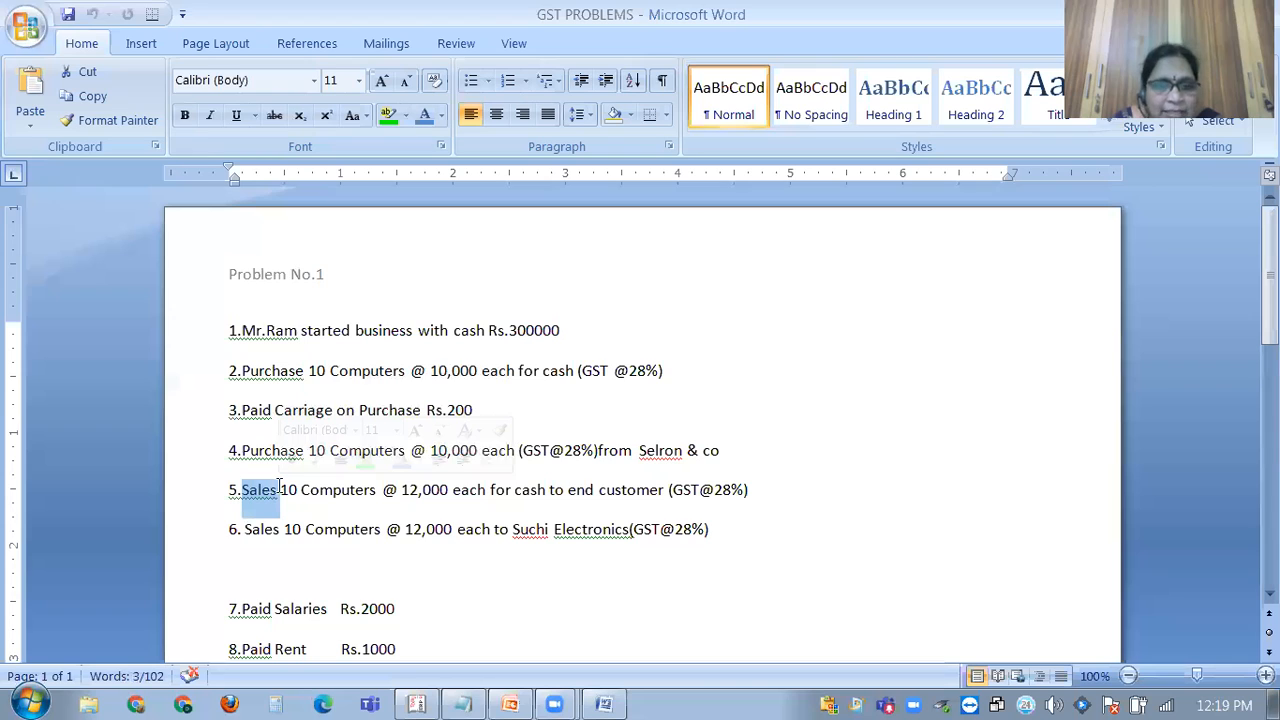
pyautogui.moveTo(672, 490); pyautogui.dragTo(741, 490)
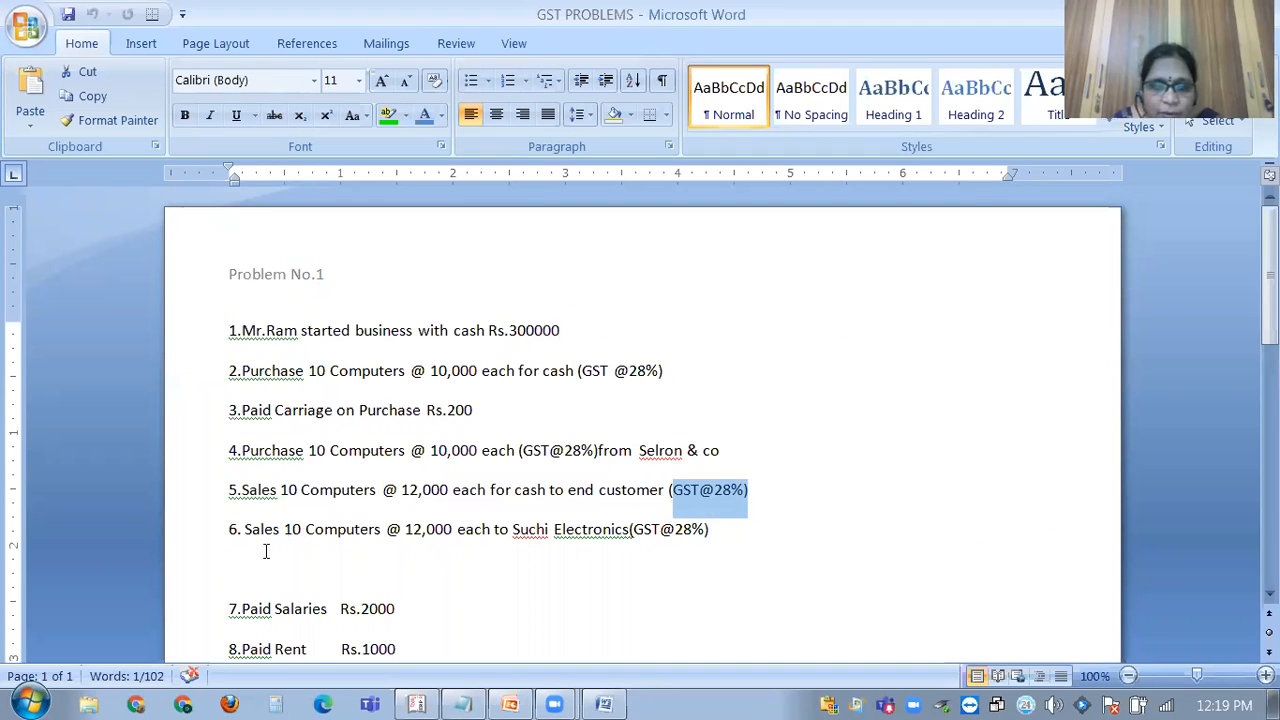
pyautogui.scroll(-1, 440, 568)
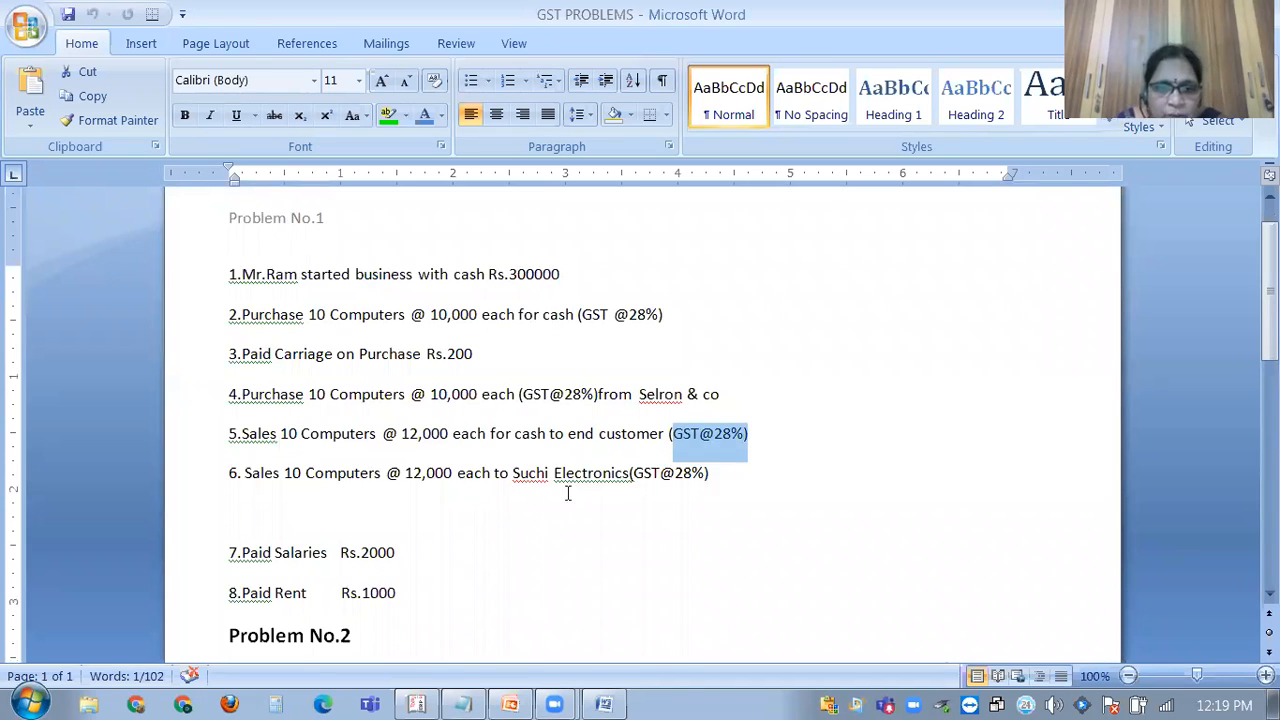
pyautogui.moveTo(513, 473); pyautogui.dragTo(587, 474)
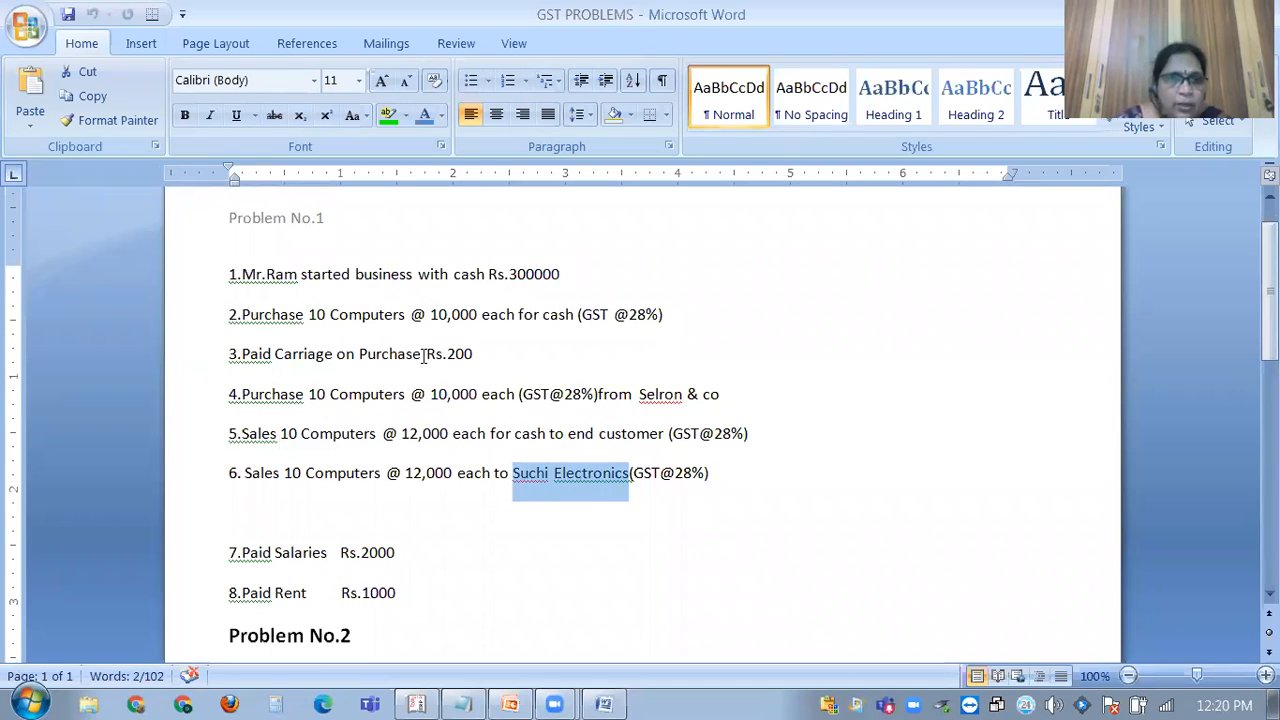
pyautogui.click(418, 700)
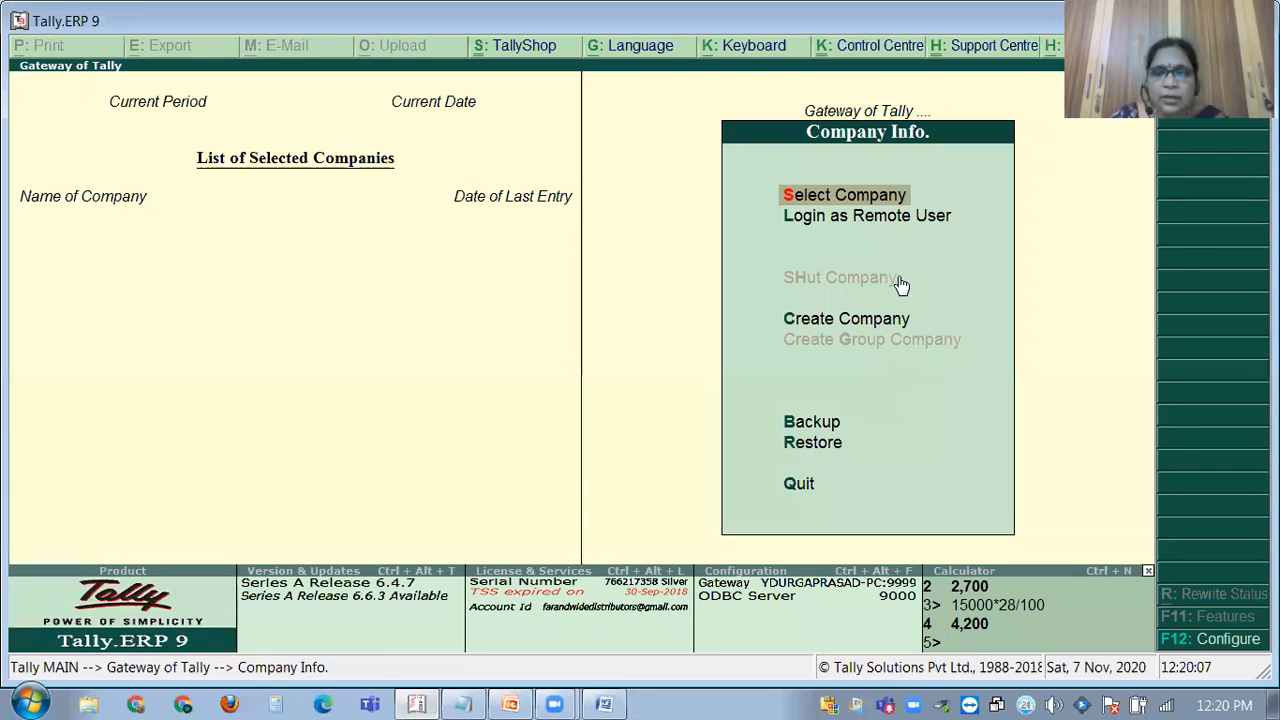
# From Gateway of Tally, dismiss the company list and open the Create Company form.
pyautogui.click(832, 199)
pyautogui.press('Escape')
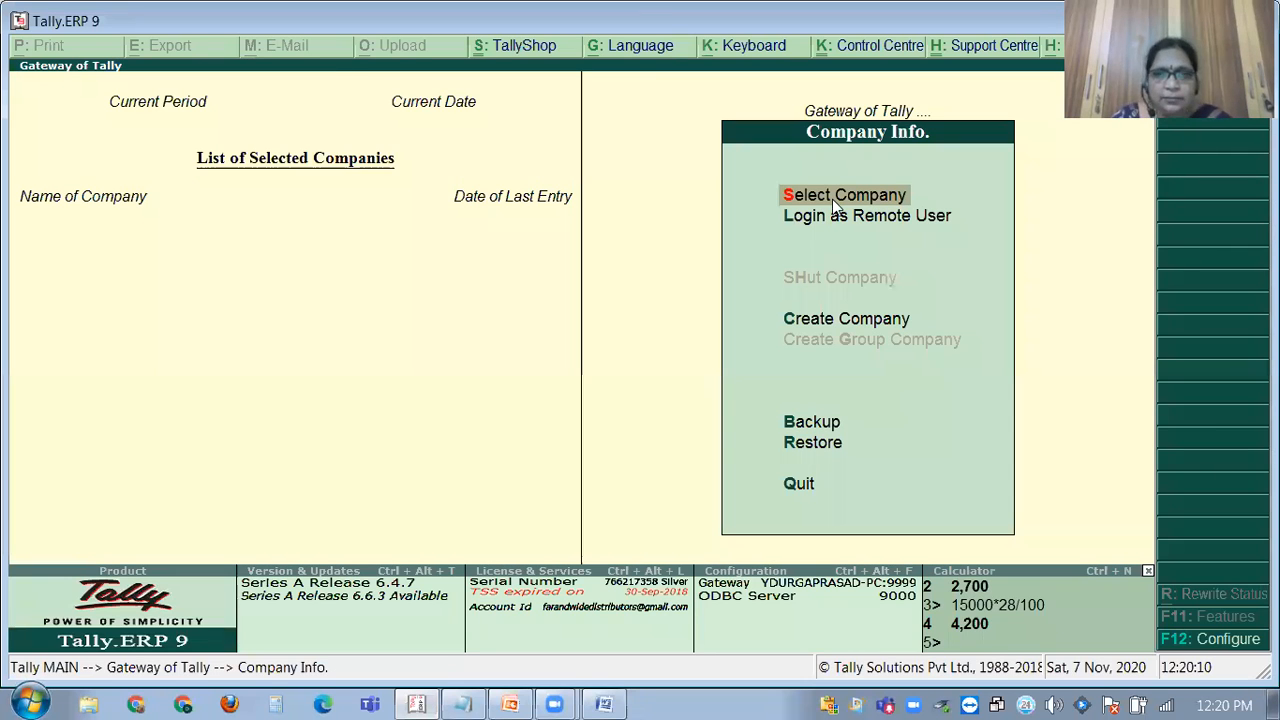
pyautogui.click(785, 325)
pyautogui.click(783, 320)
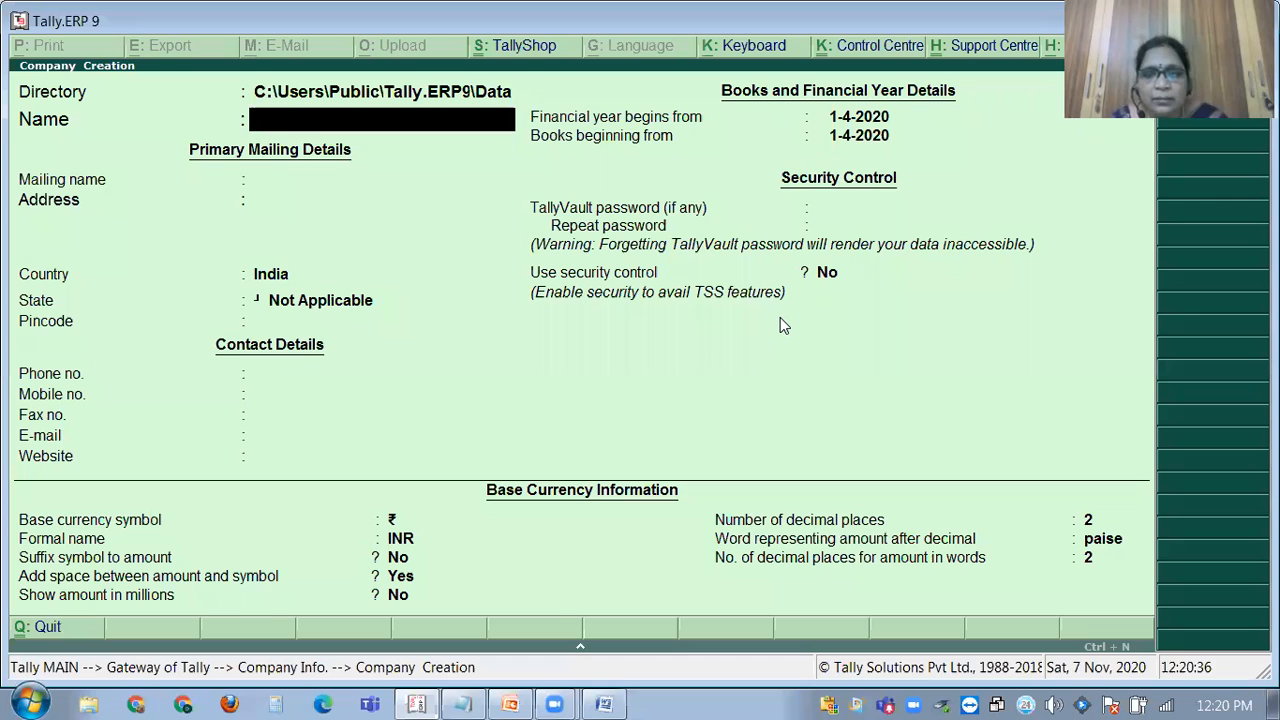
# Enter RAM ELECTRONICS PVT LTD as the company name, then switch back to the problem sheet.
pyautogui.write('RAM')
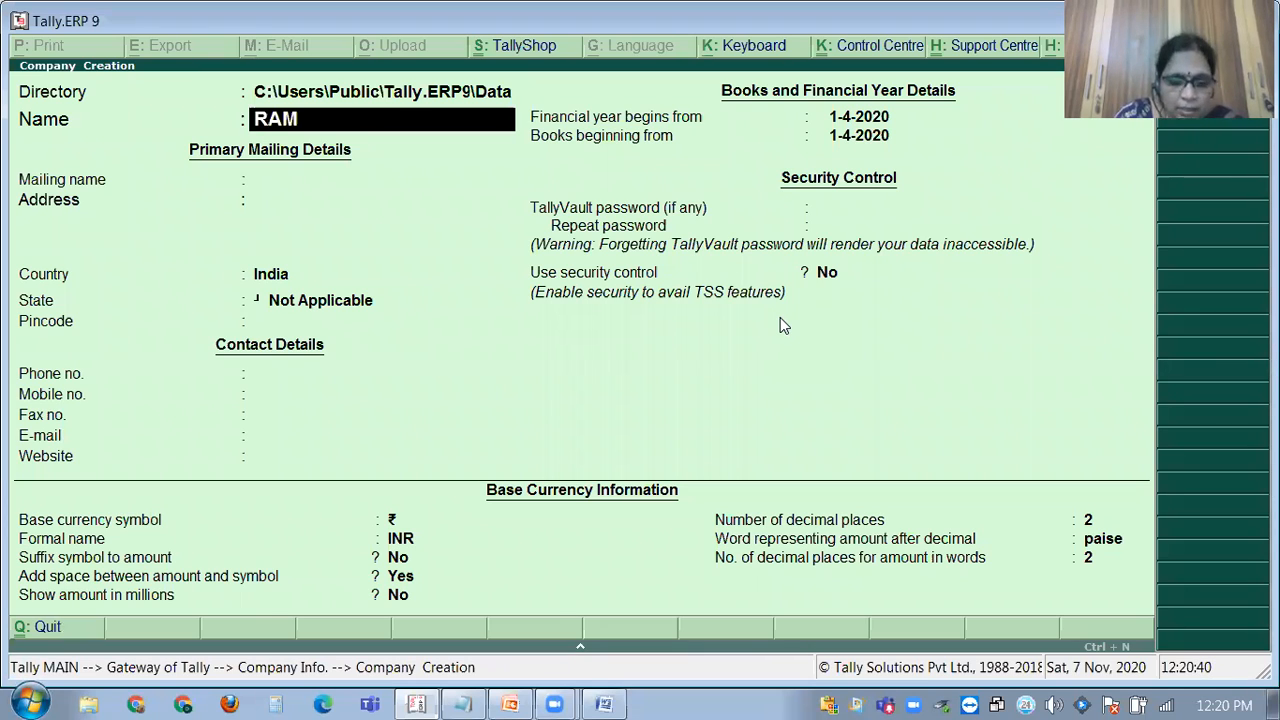
pyautogui.write(' ELECTO')
pyautogui.press('BackSpace')
pyautogui.write('RONICS P')
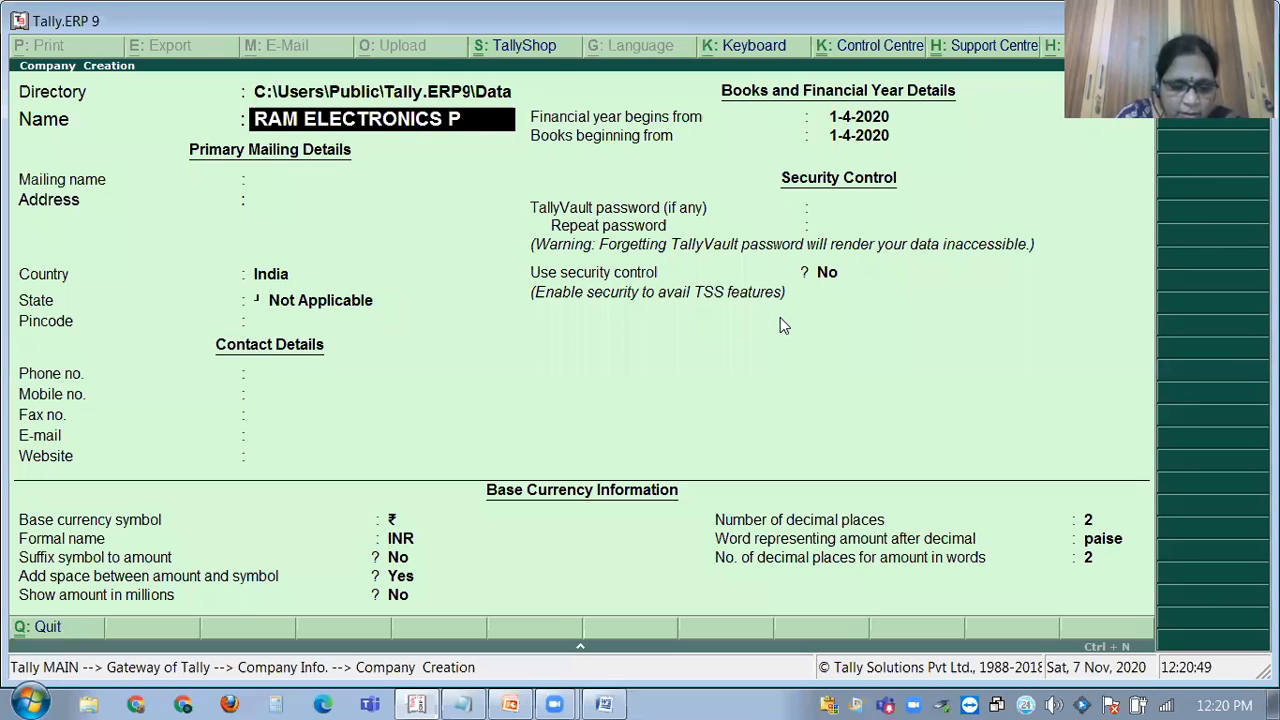
pyautogui.write('VT LTD')
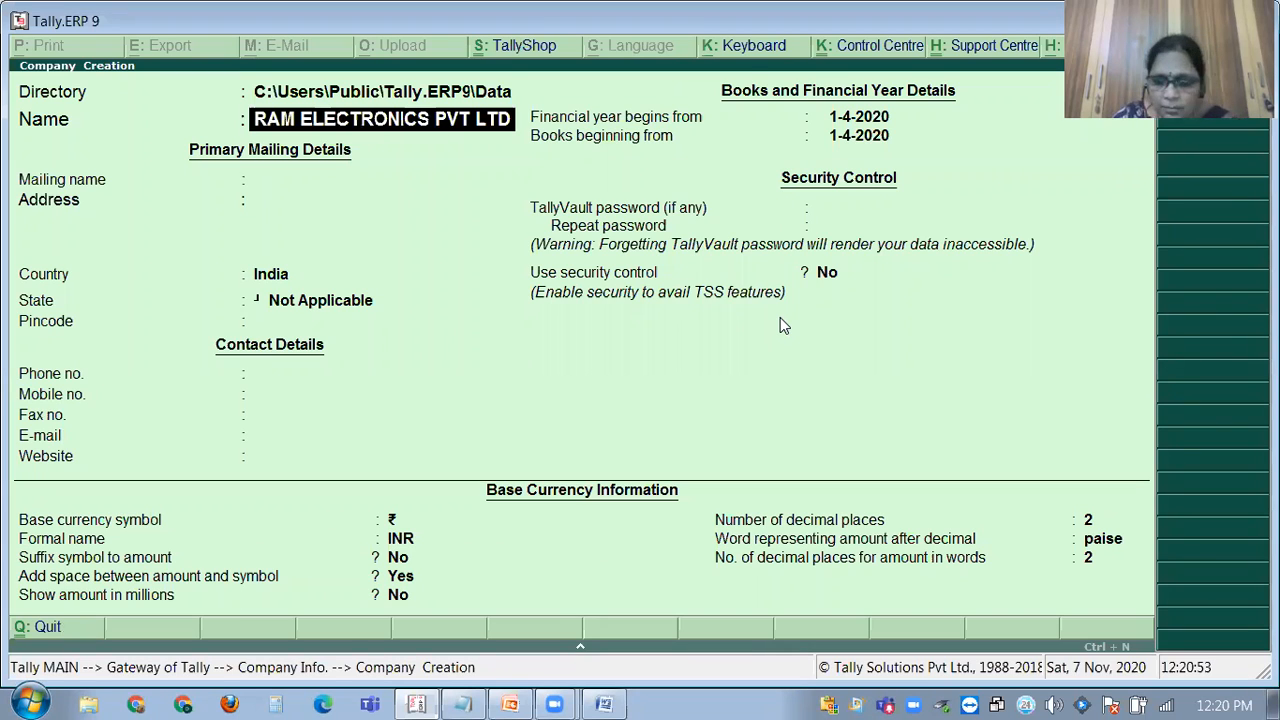
pyautogui.press('Return')
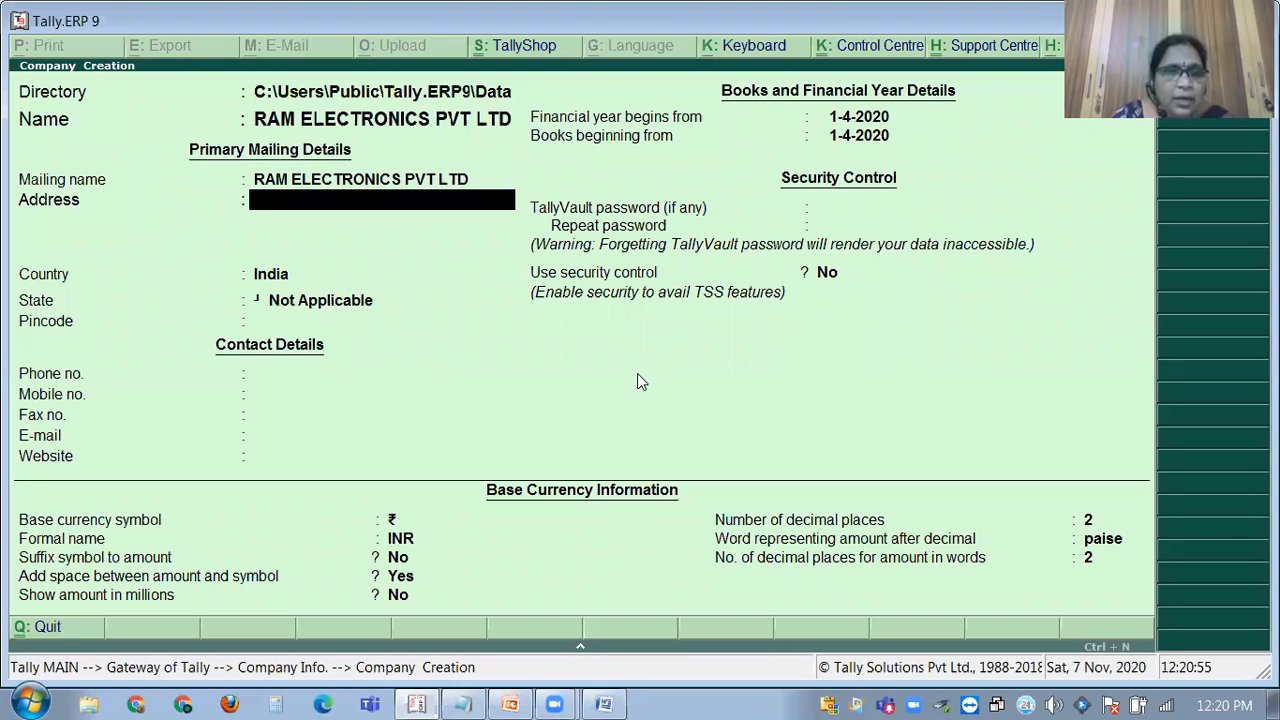
pyautogui.click(607, 700)
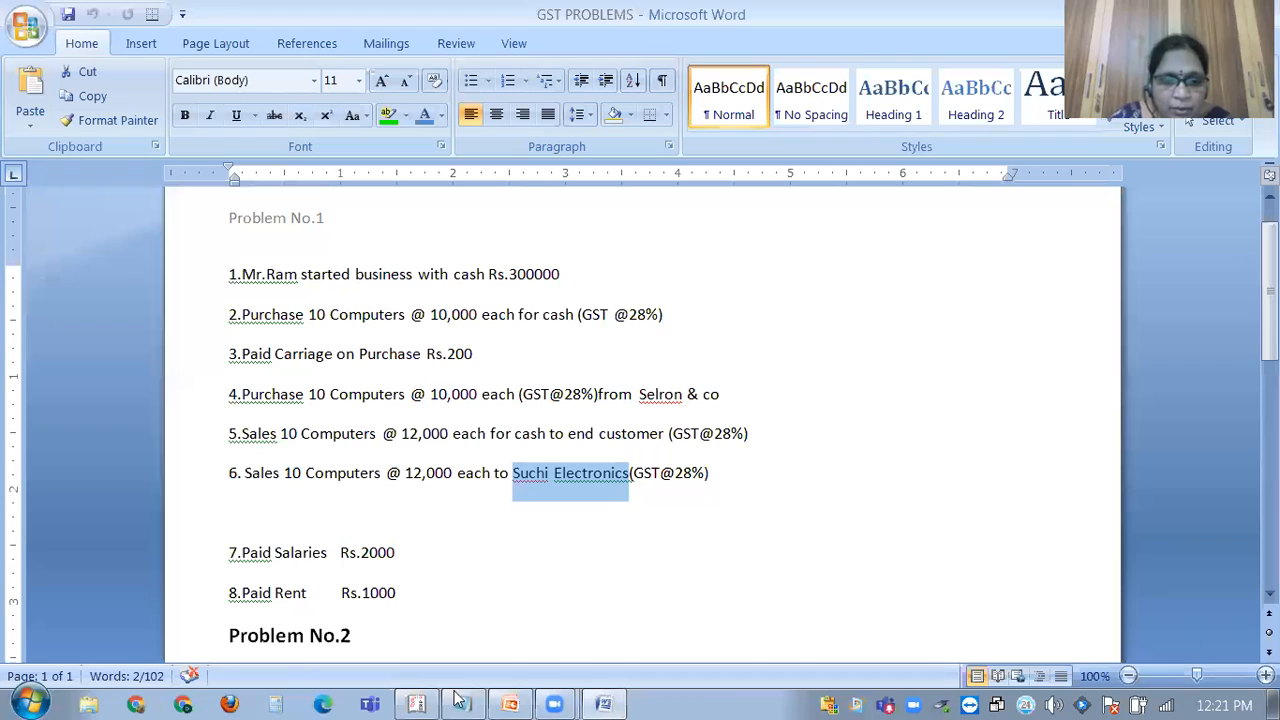
# Copy the first address line from Notepad into the company's Address field.
pyautogui.hotkey('alt', 'Tab')
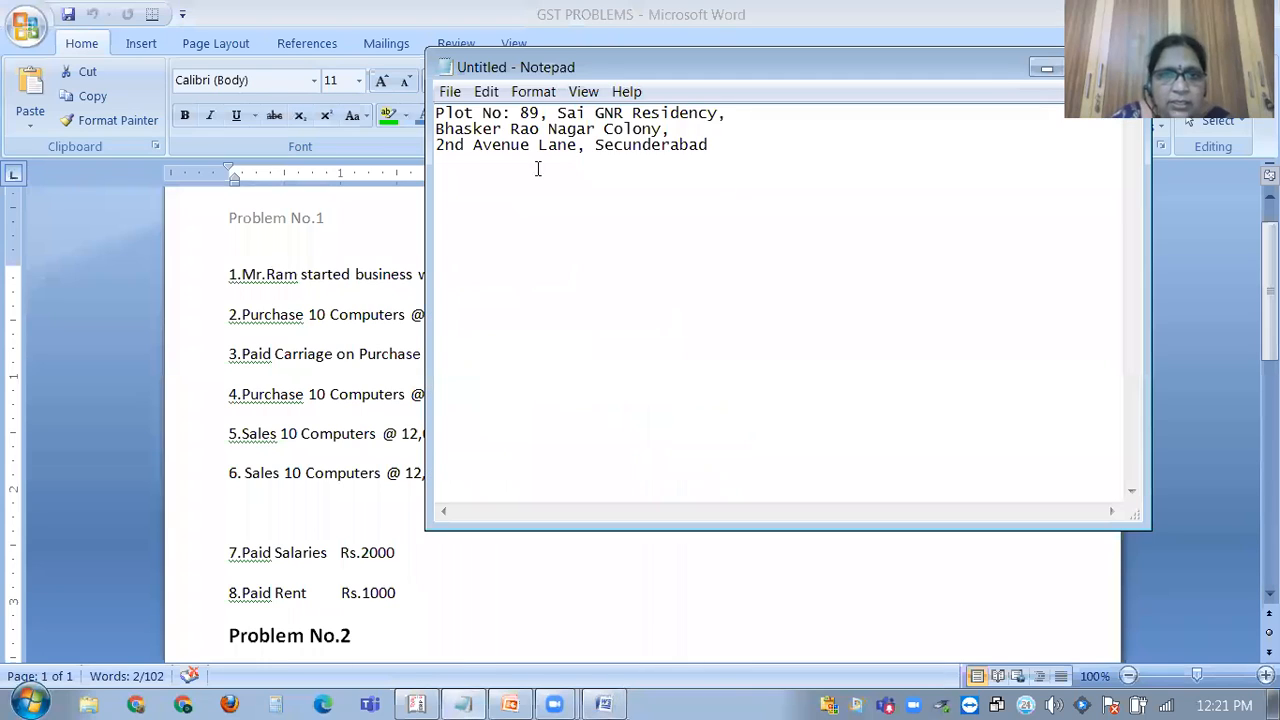
pyautogui.click(437, 112)
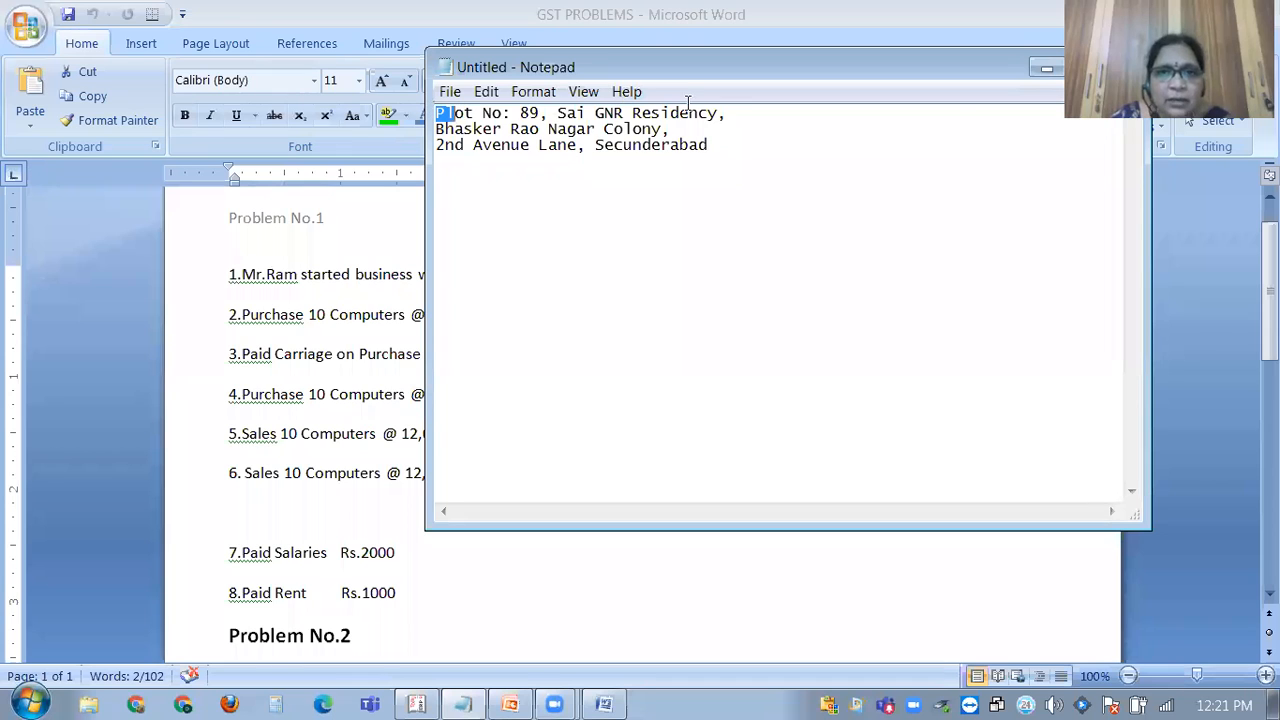
pyautogui.keyDown('shift'); pyautogui.click(740, 111); pyautogui.keyUp('shift')
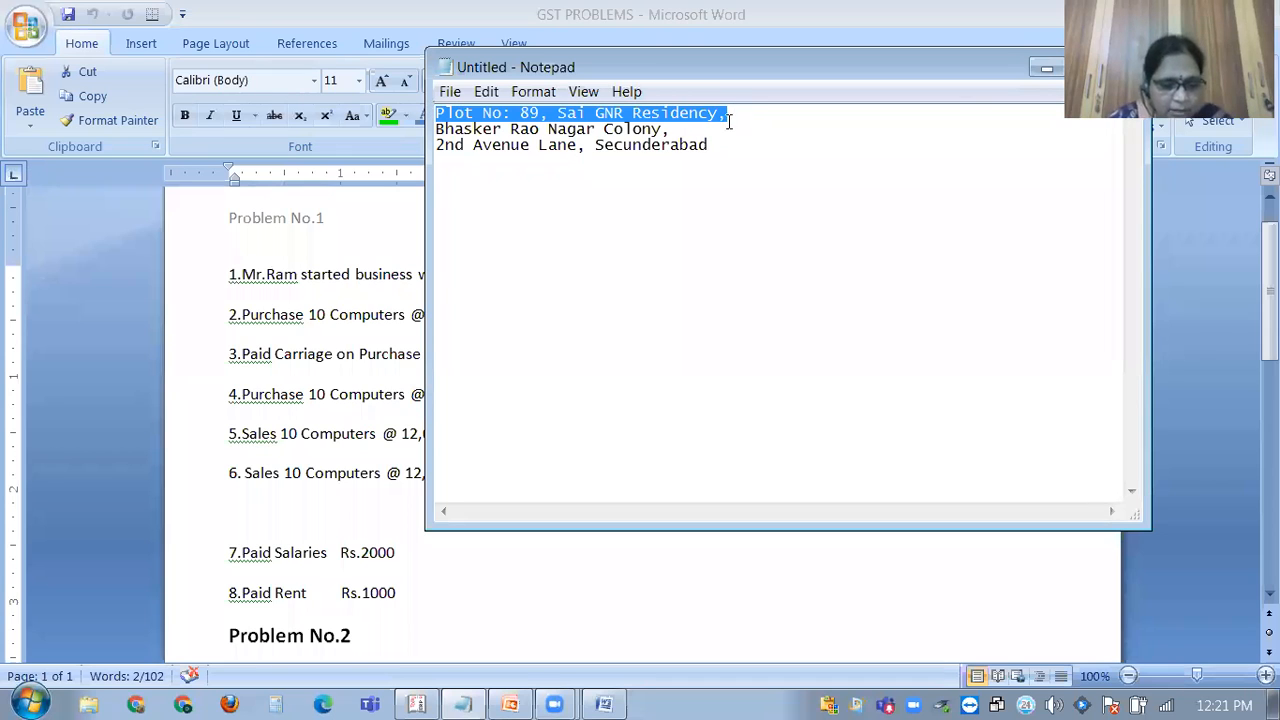
pyautogui.hotkey('ctrl', 'c')
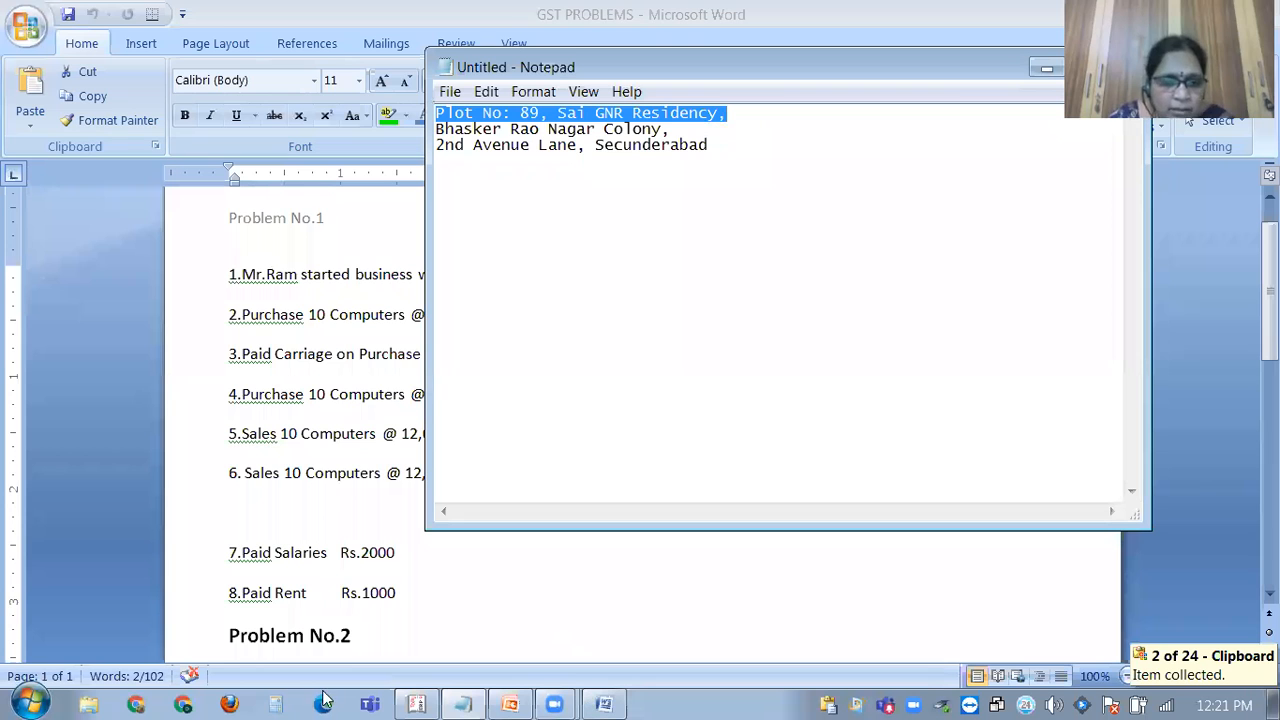
pyautogui.click(430, 697)
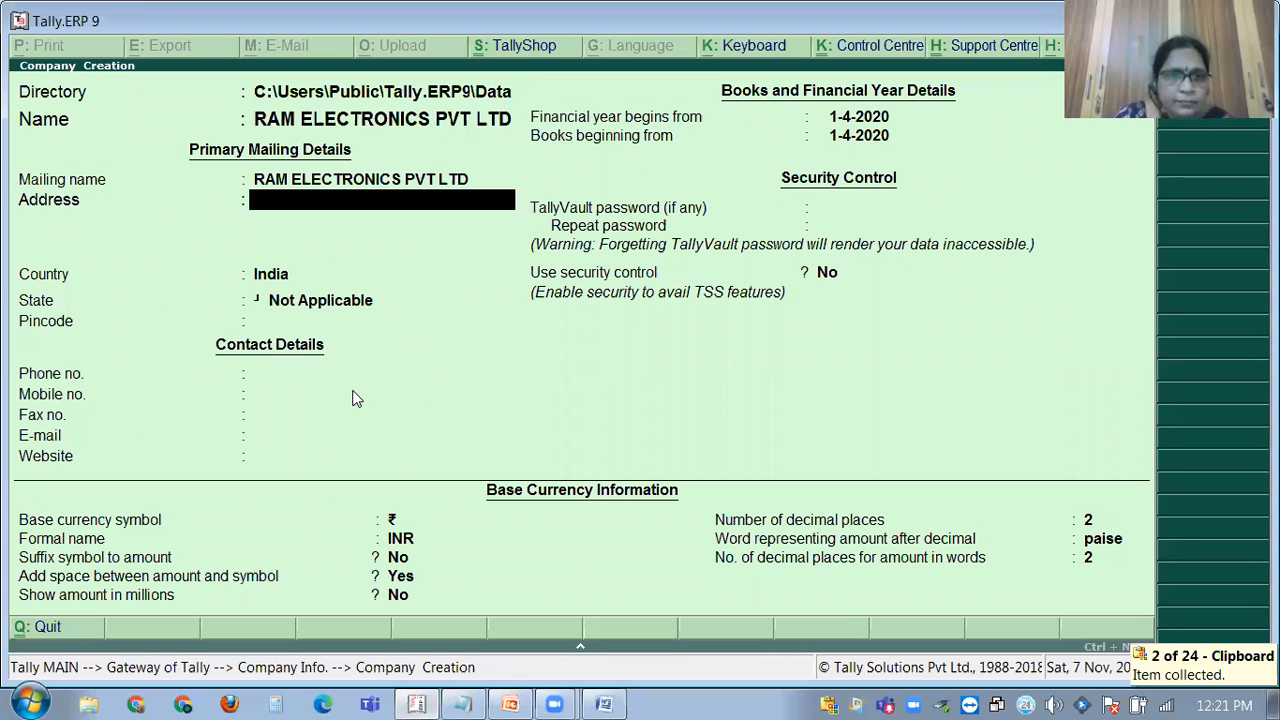
pyautogui.hotkey('ctrl', 'v')
pyautogui.press('Return')
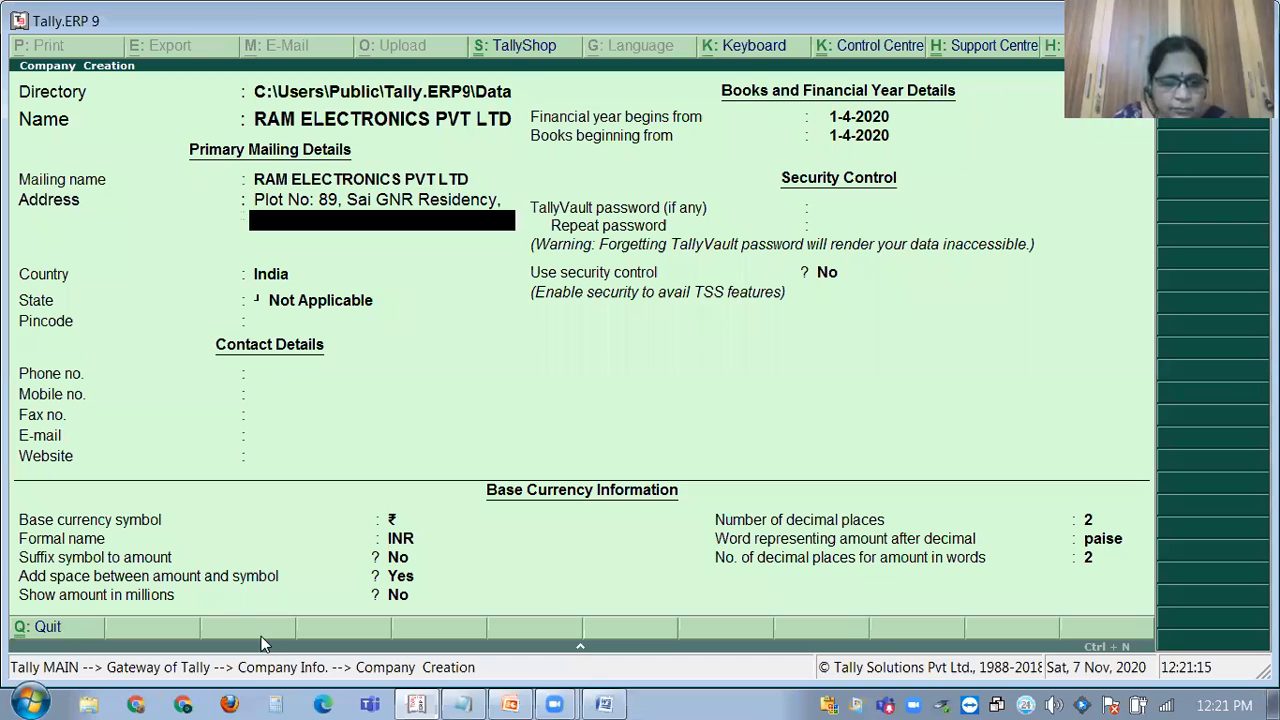
# Copy the second address line from Notepad into the next Address line.
pyautogui.click(466, 700)
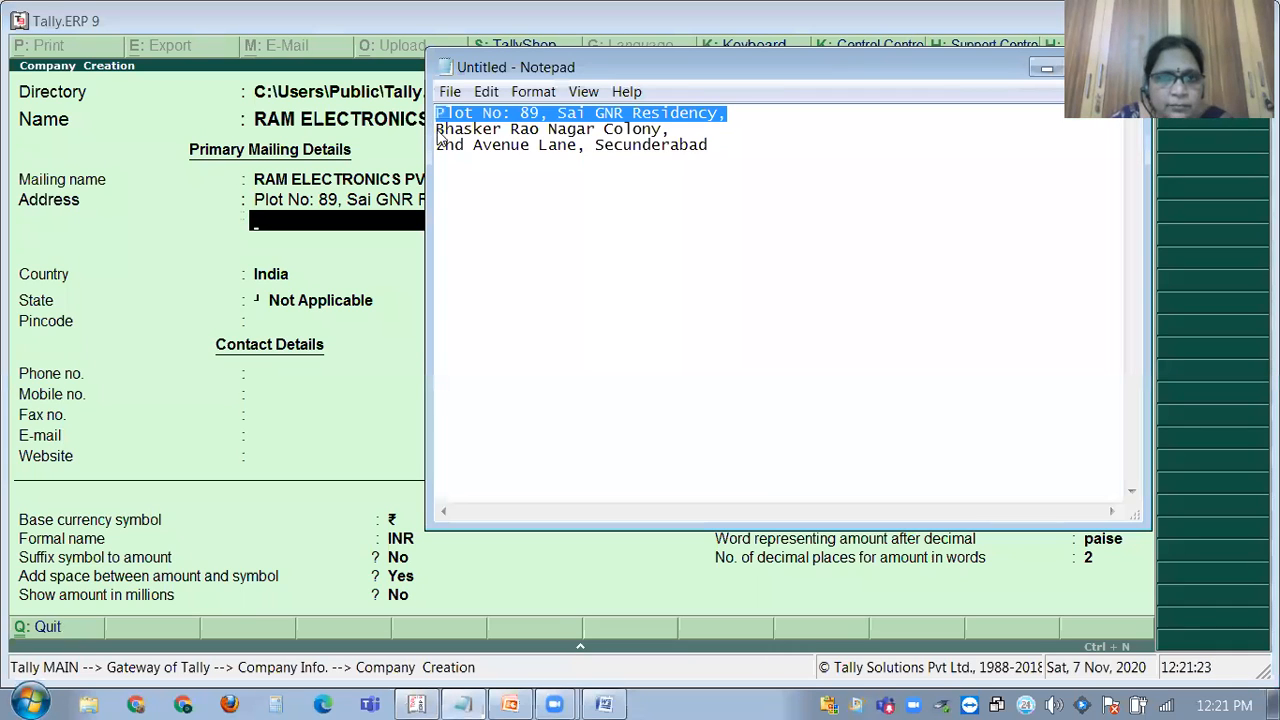
pyautogui.moveTo(436, 129); pyautogui.dragTo(686, 140)
pyautogui.hotkey('ctrl', 'c')
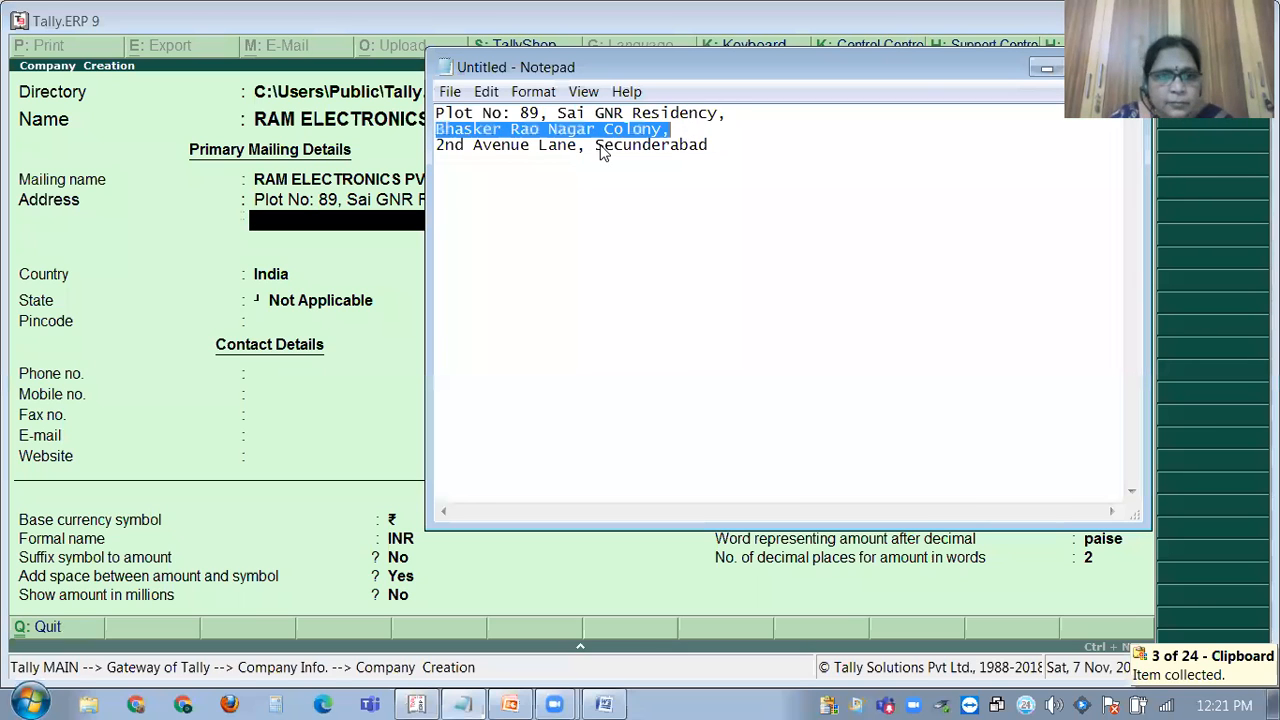
pyautogui.click(286, 228)
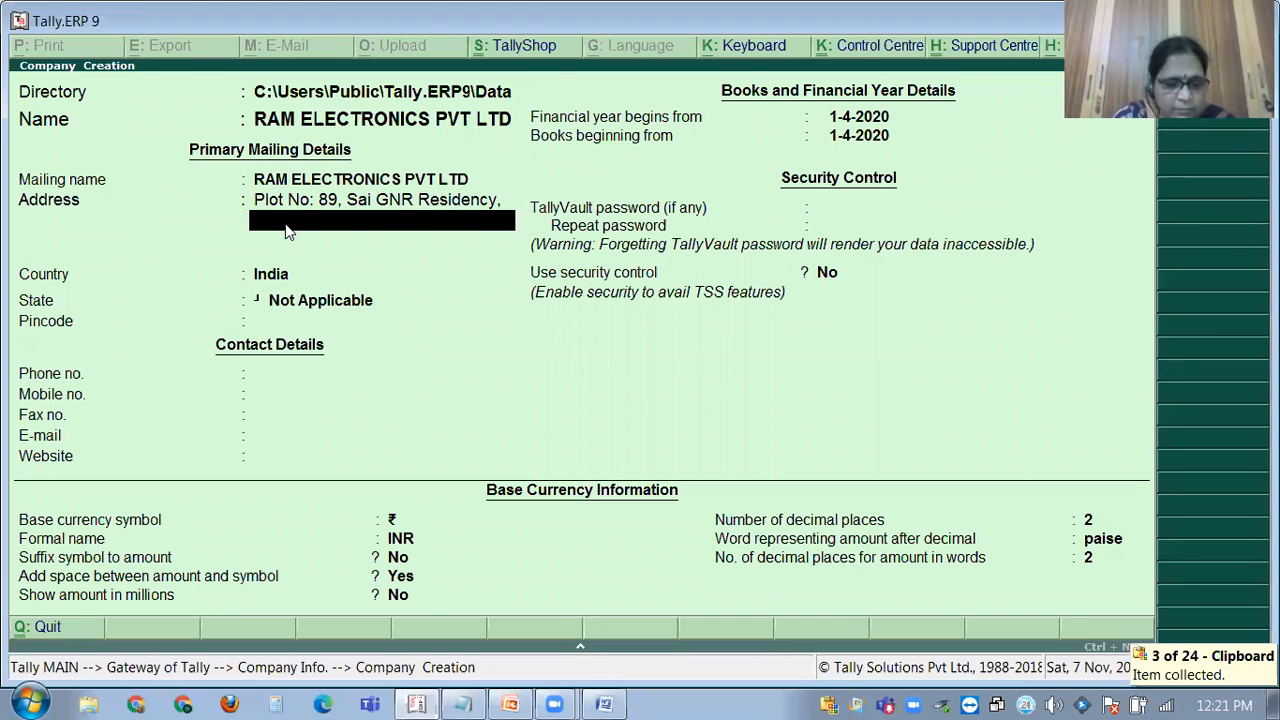
pyautogui.hotkey('ctrl', 'alt', 'v')
pyautogui.press('Return')
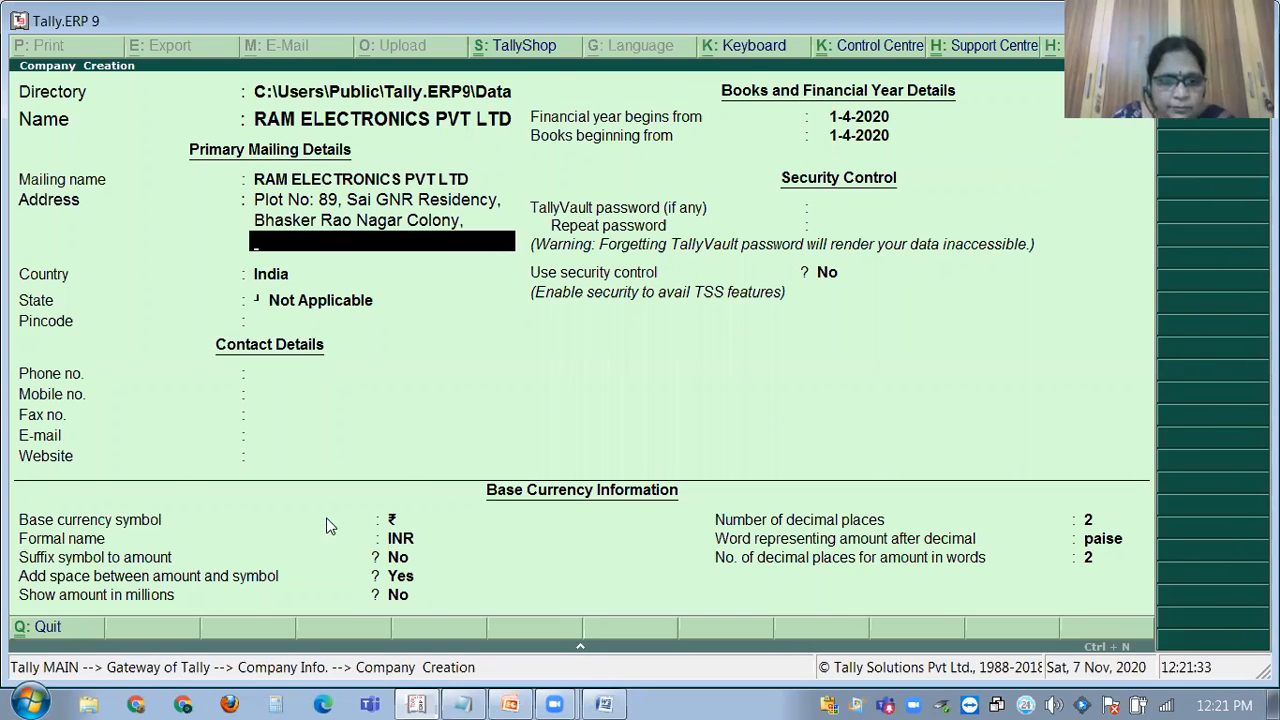
# Copy the third address line from Notepad into the last Address line.
pyautogui.click(416, 703)
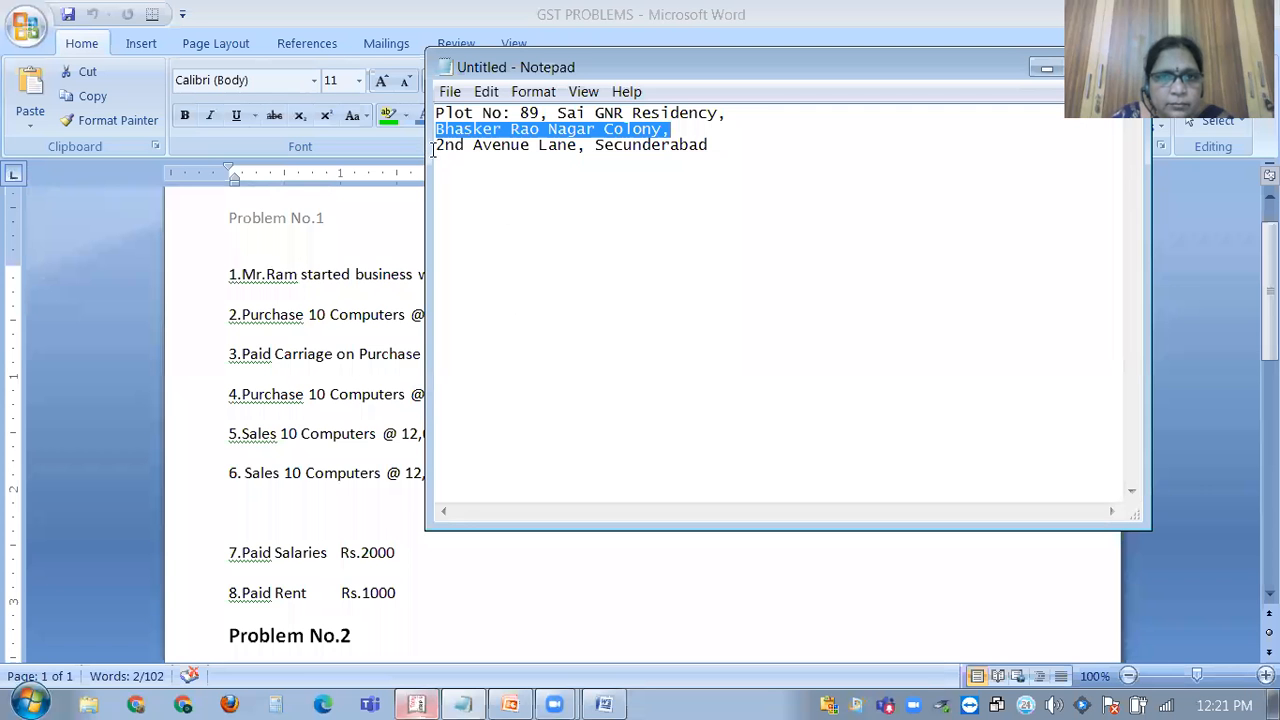
pyautogui.moveTo(436, 146); pyautogui.dragTo(530, 146)
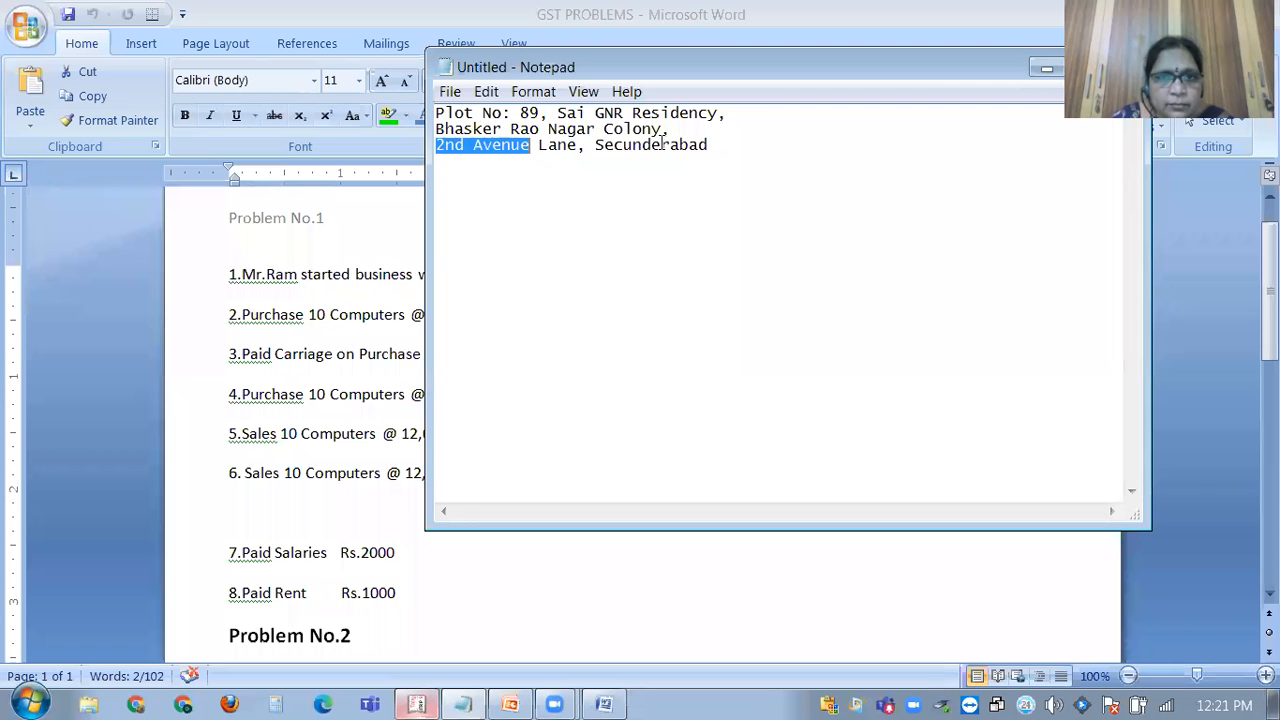
pyautogui.keyDown('shift'); pyautogui.click(736, 147); pyautogui.keyUp('shift')
pyautogui.hotkey('ctrl', 'c')
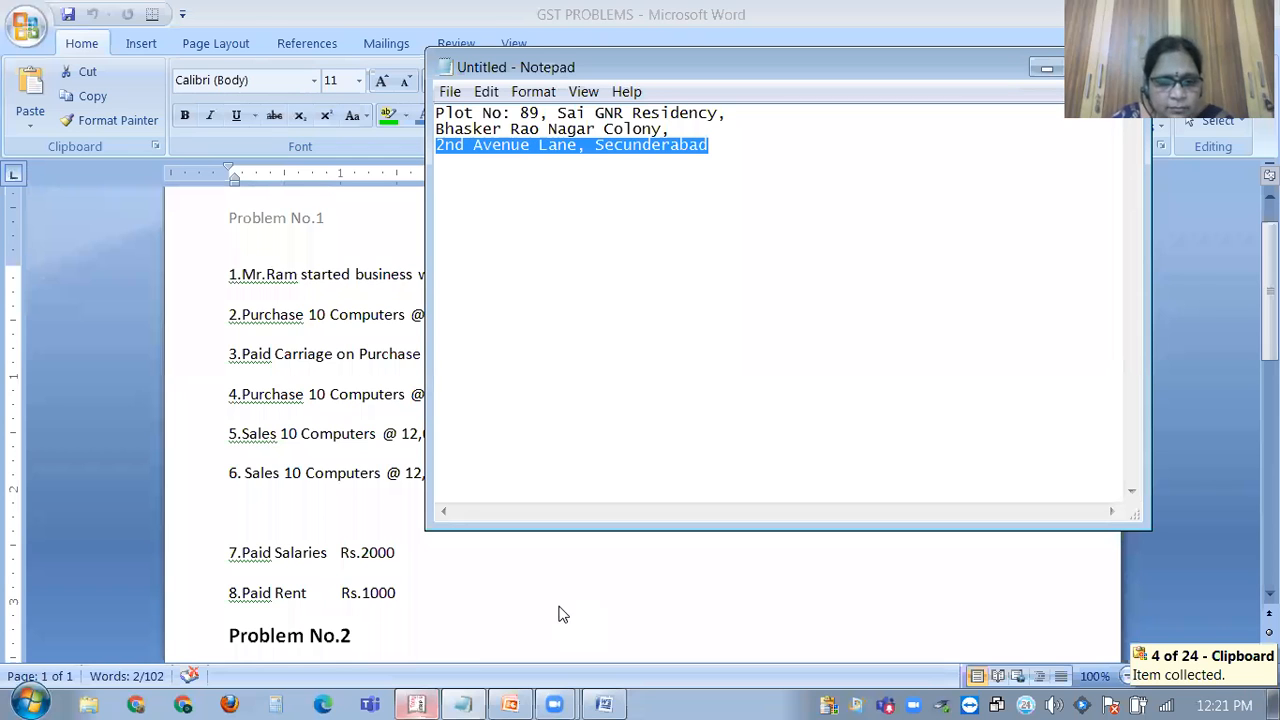
pyautogui.click(418, 703)
pyautogui.hotkey('ctrl', 'alt', 'v')
pyautogui.press('Return')
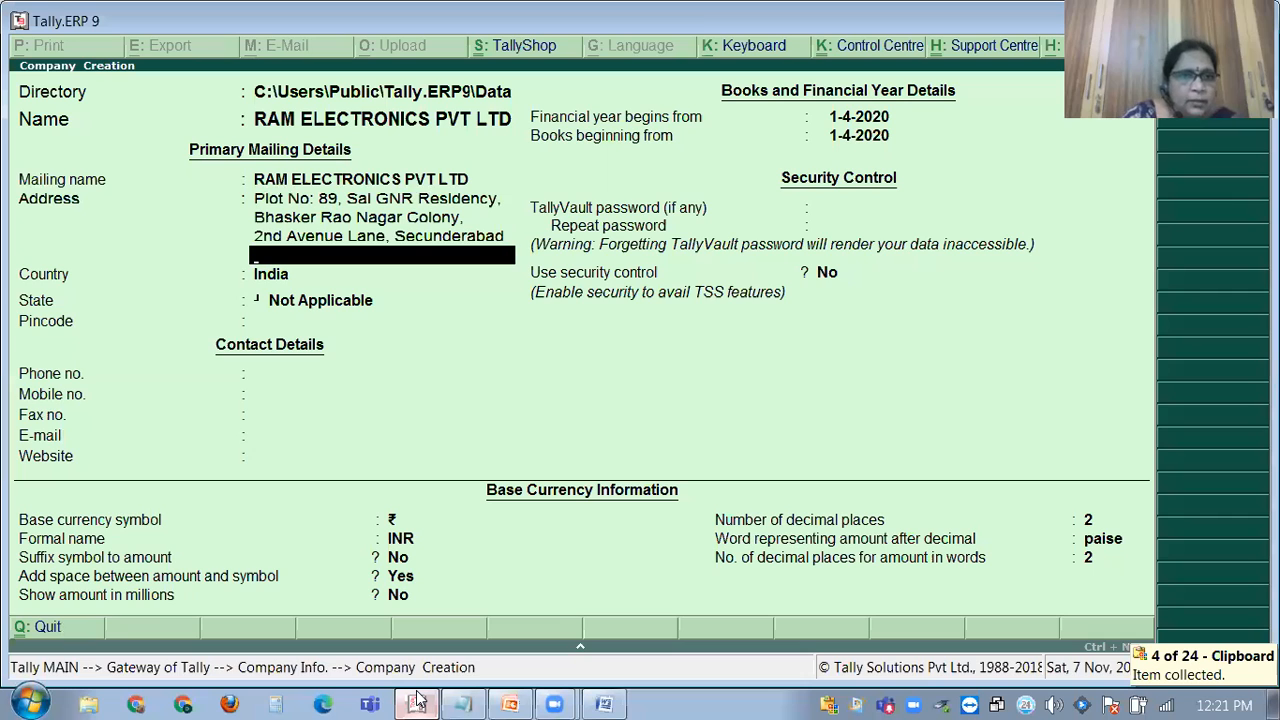
# Set state to Telangana, pincode 500085, enter the mobile number and leave fax empty.
pyautogui.press('Return')
pyautogui.press('Return')
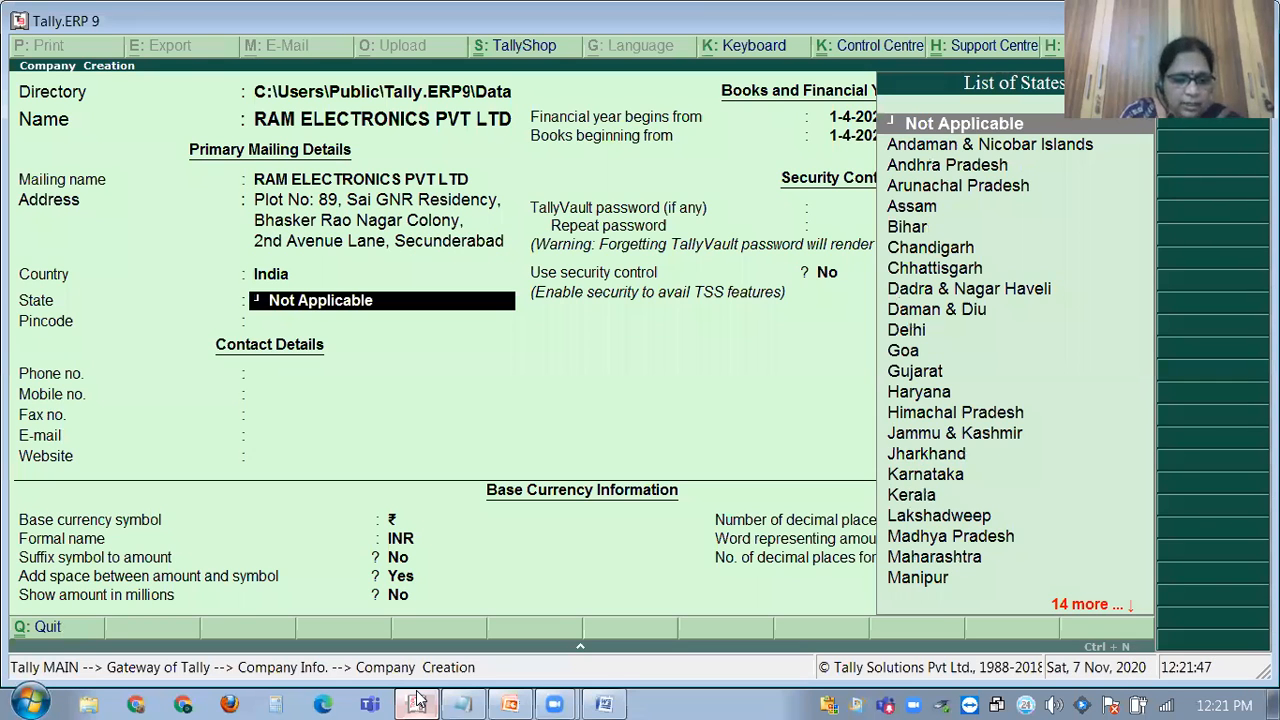
pyautogui.write('Te')
pyautogui.press('Return')
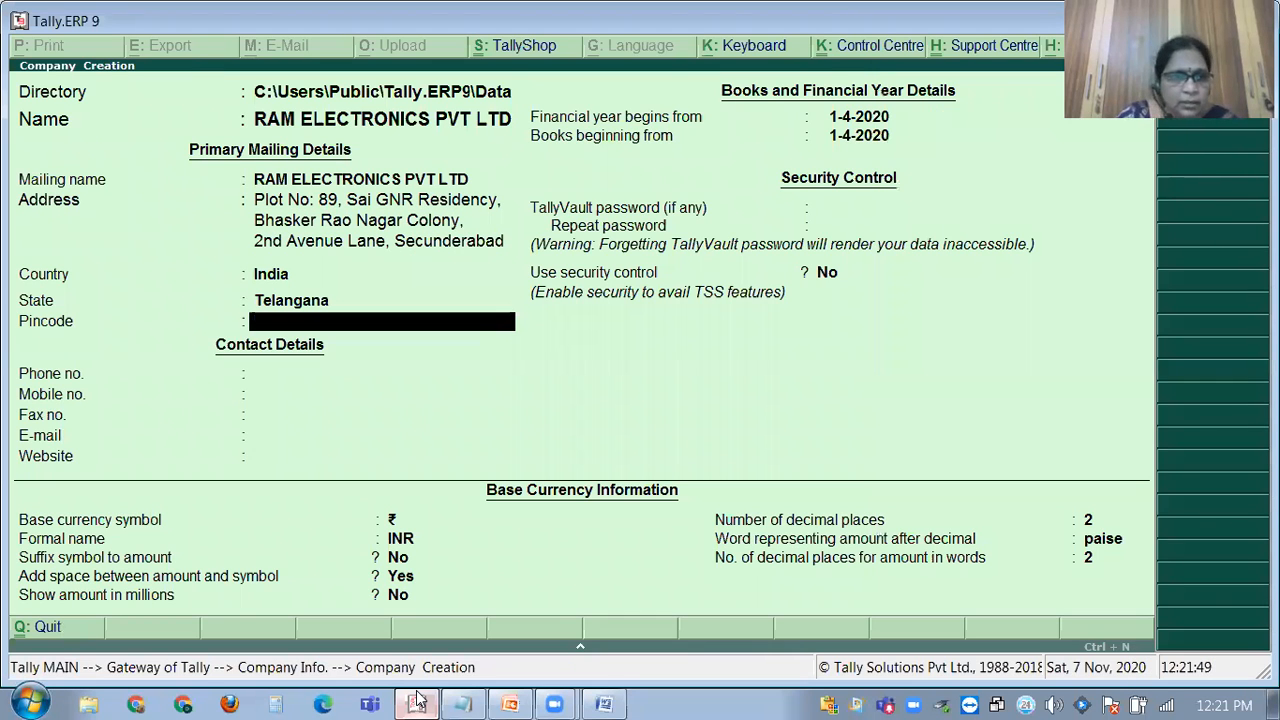
pyautogui.write('500085')
pyautogui.press('Return')
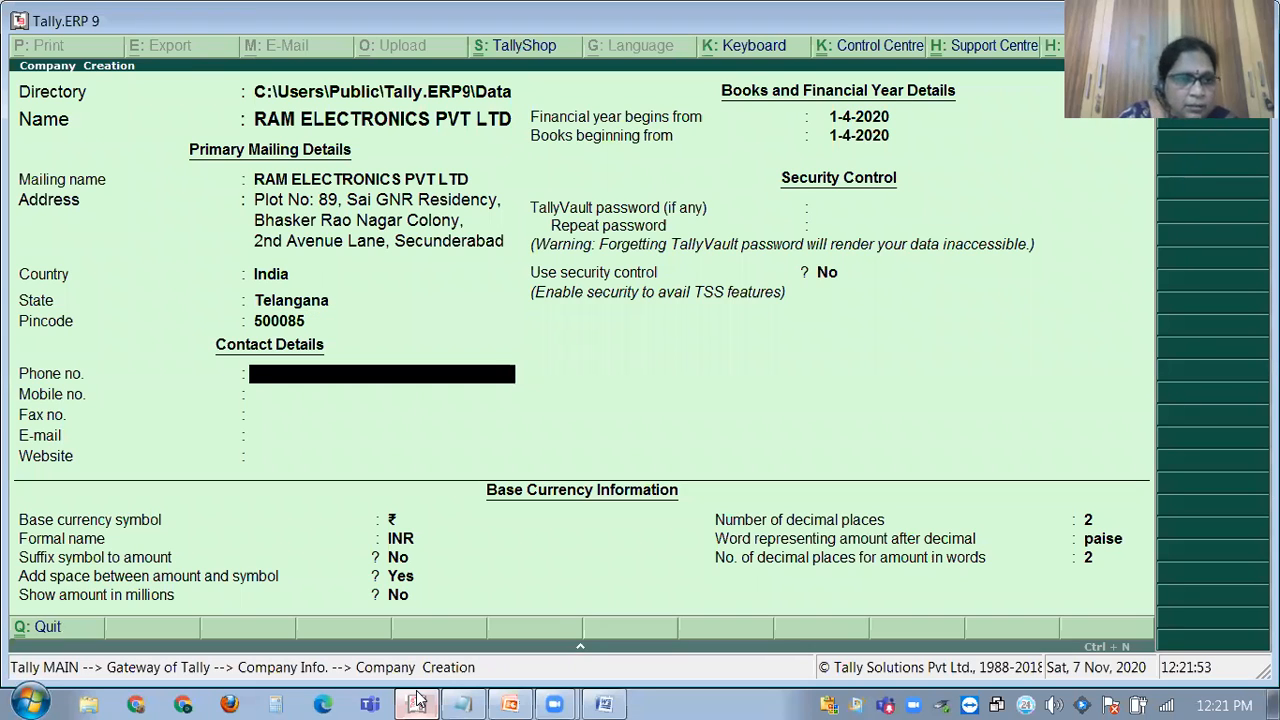
pyautogui.press('Return')
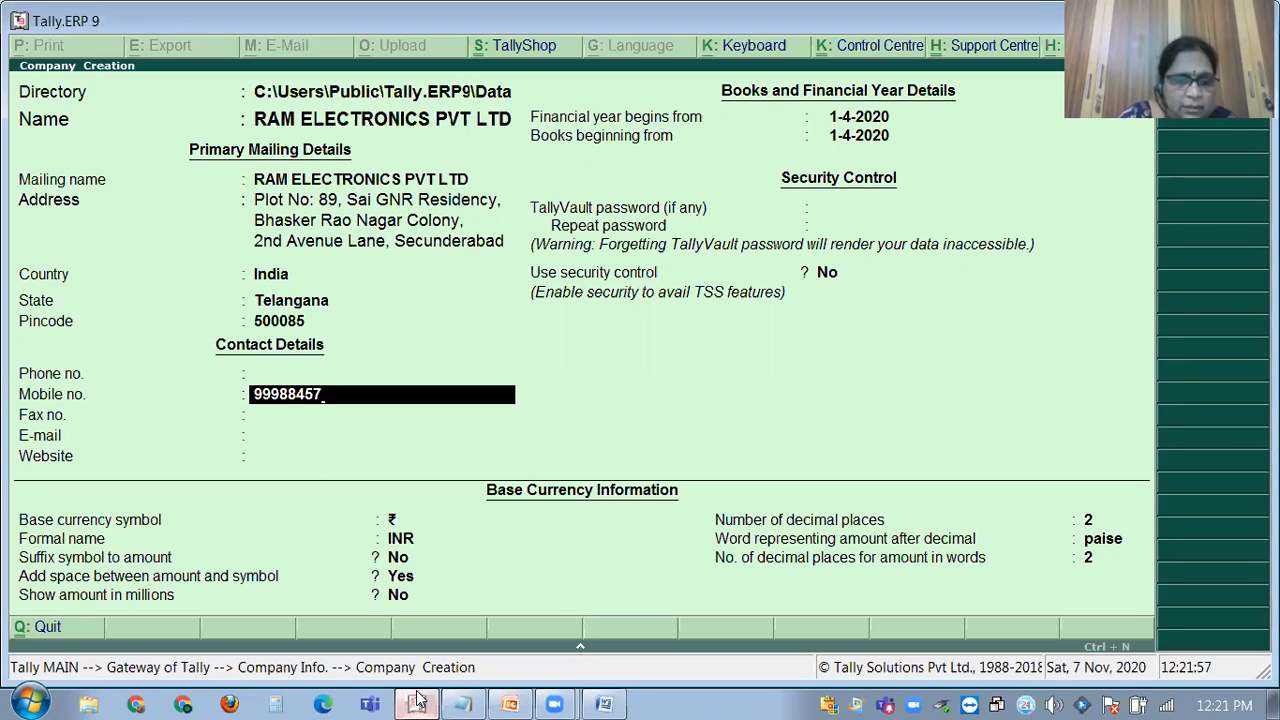
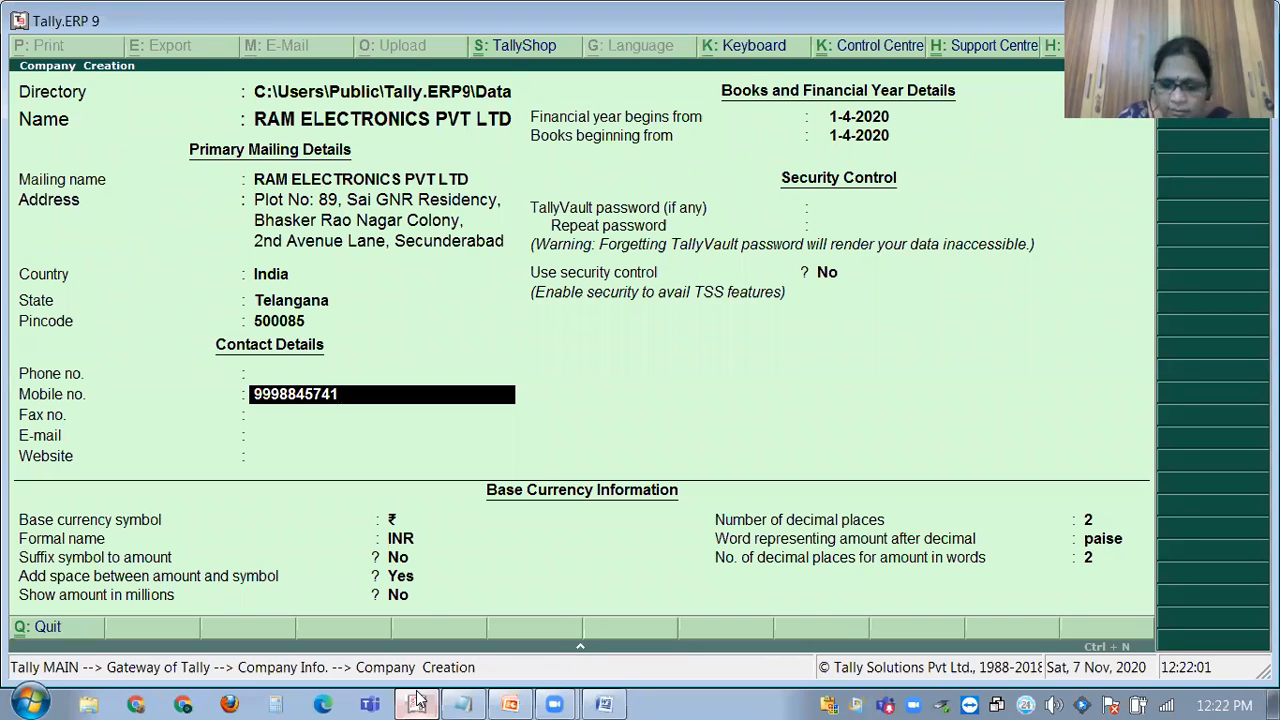
pyautogui.press('Return')
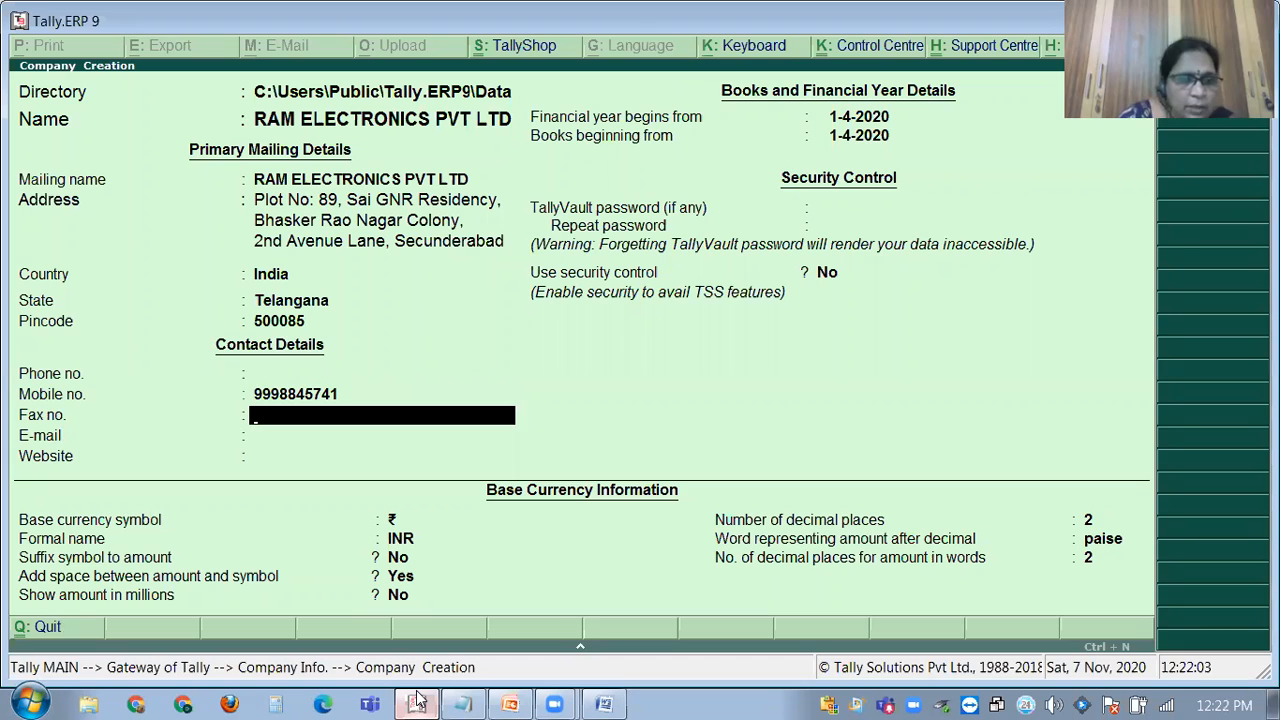
pyautogui.press('Return')
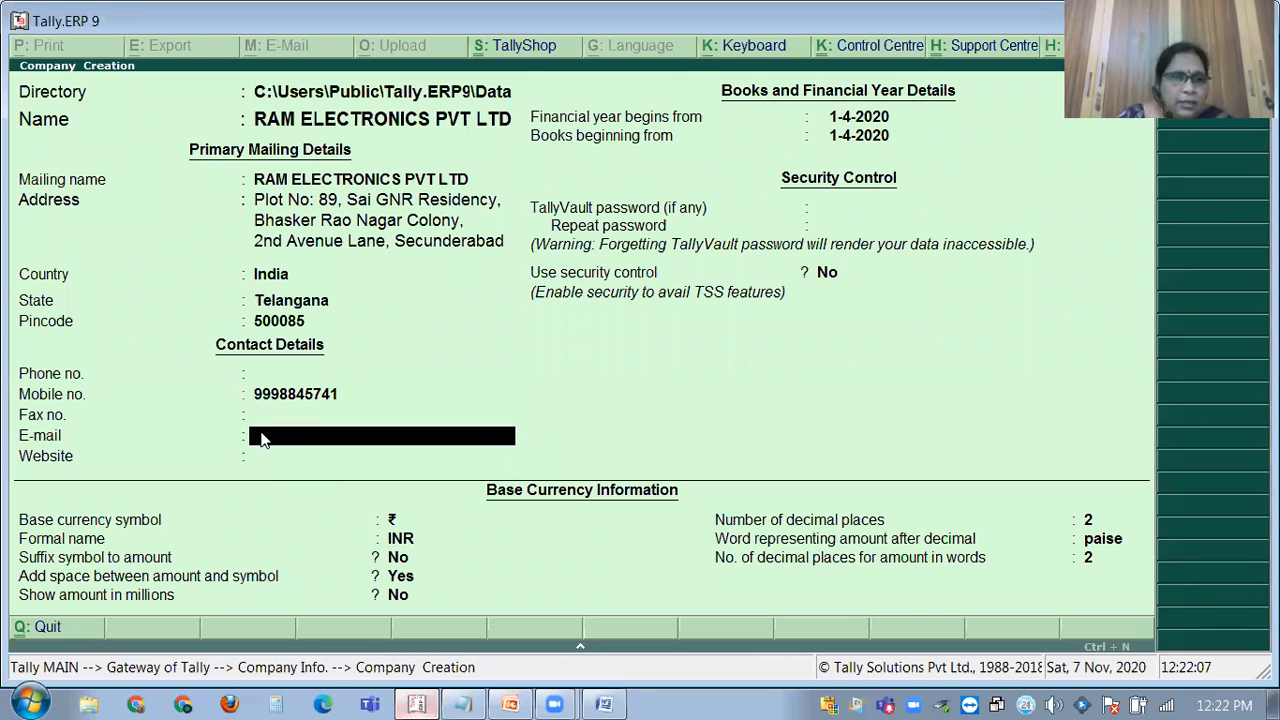
# Enter the company e-mail, keep 1-4-2020 year and books dates, and accept the company.
pyautogui.write('ASD')
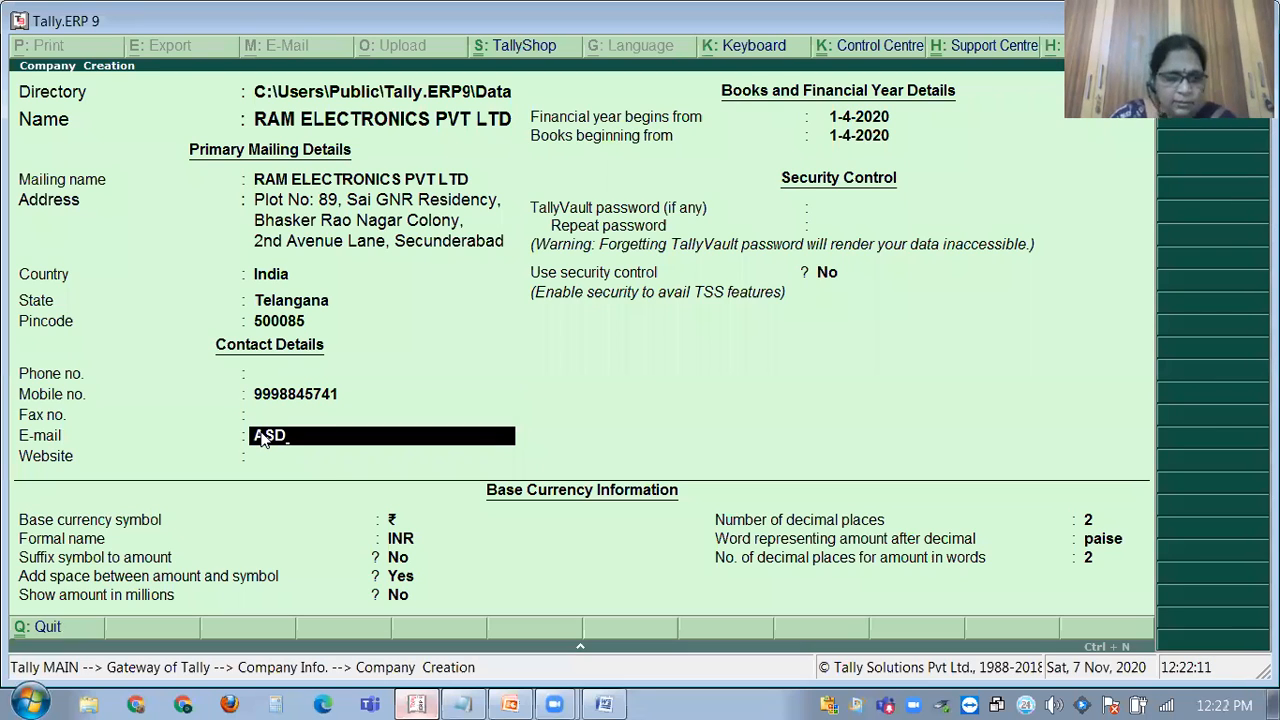
pyautogui.press('BackSpace')
pyautogui.press('BackSpace')
pyautogui.press('BackSpace')
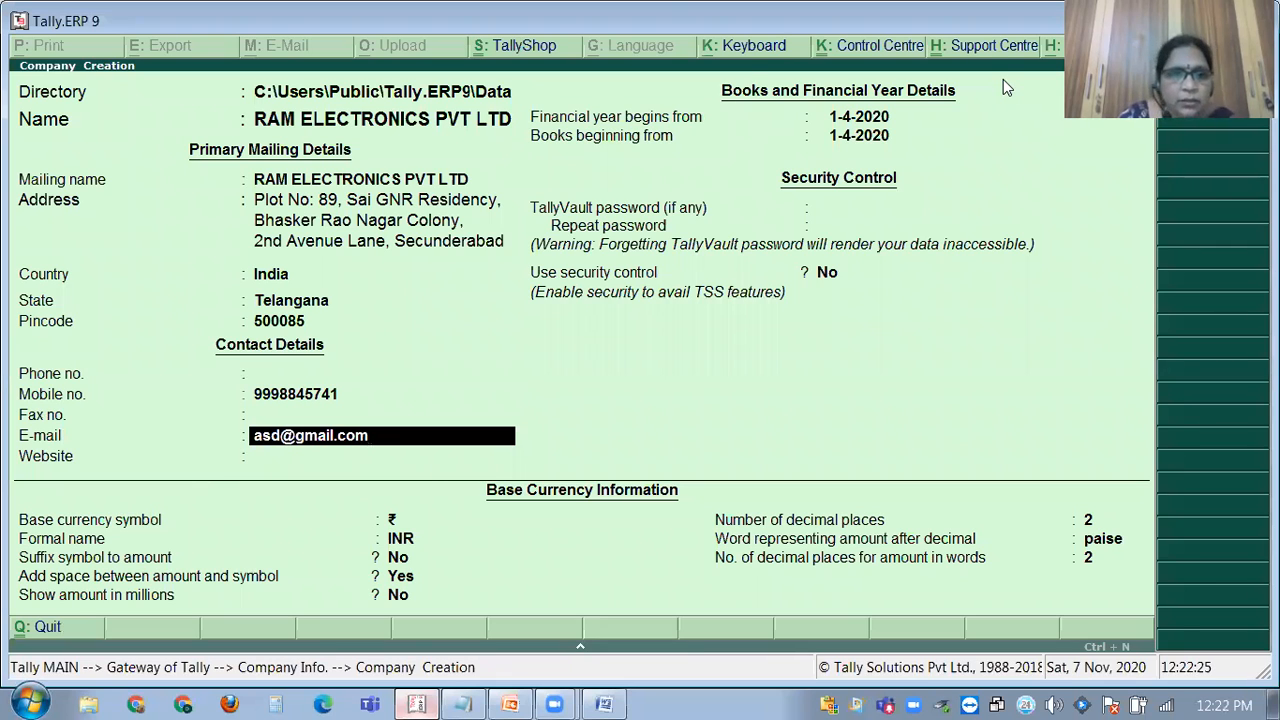
pyautogui.press('Return')
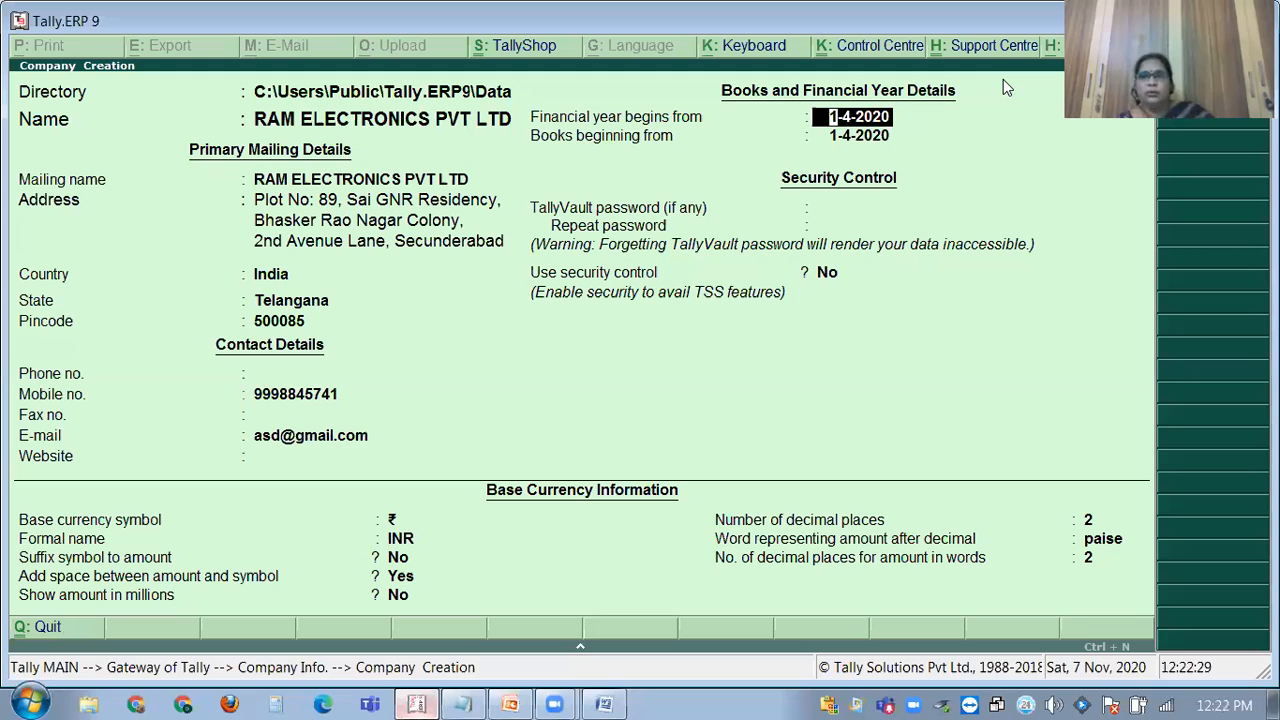
pyautogui.press('Return')
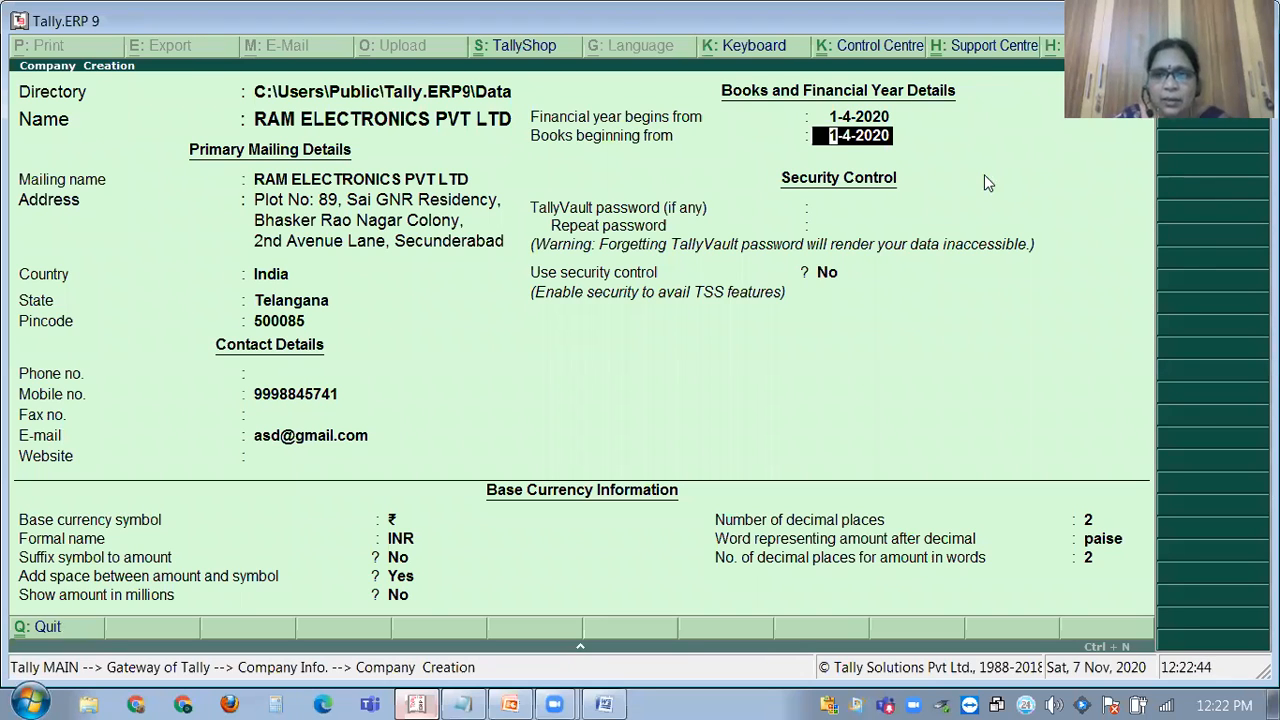
pyautogui.press('Return')
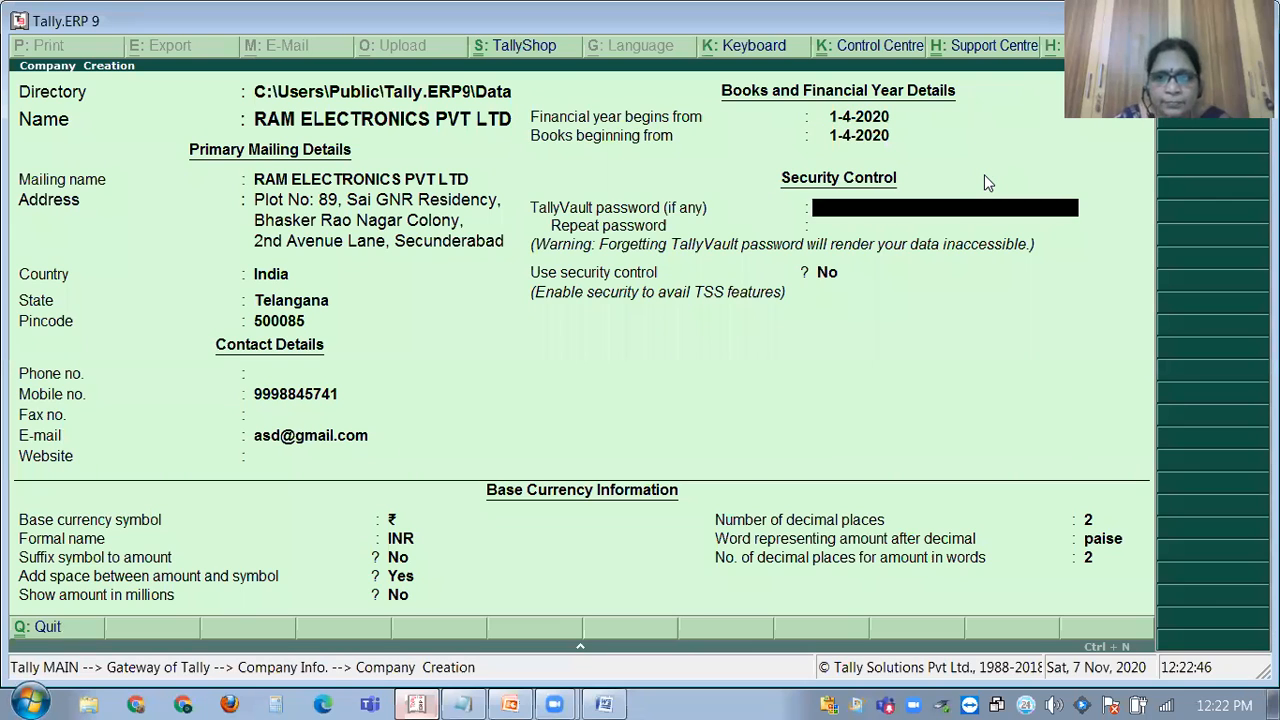
pyautogui.press('Return')
pyautogui.press('Return')
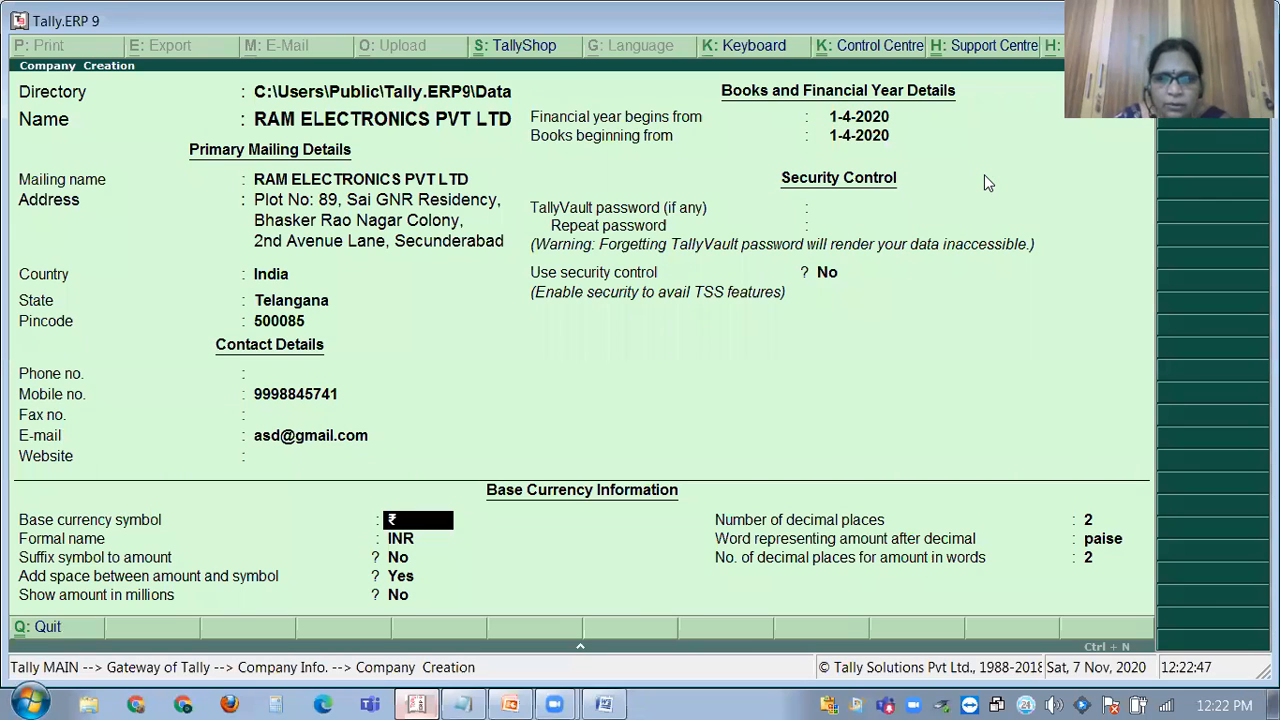
pyautogui.press('Return')
pyautogui.press('Return')
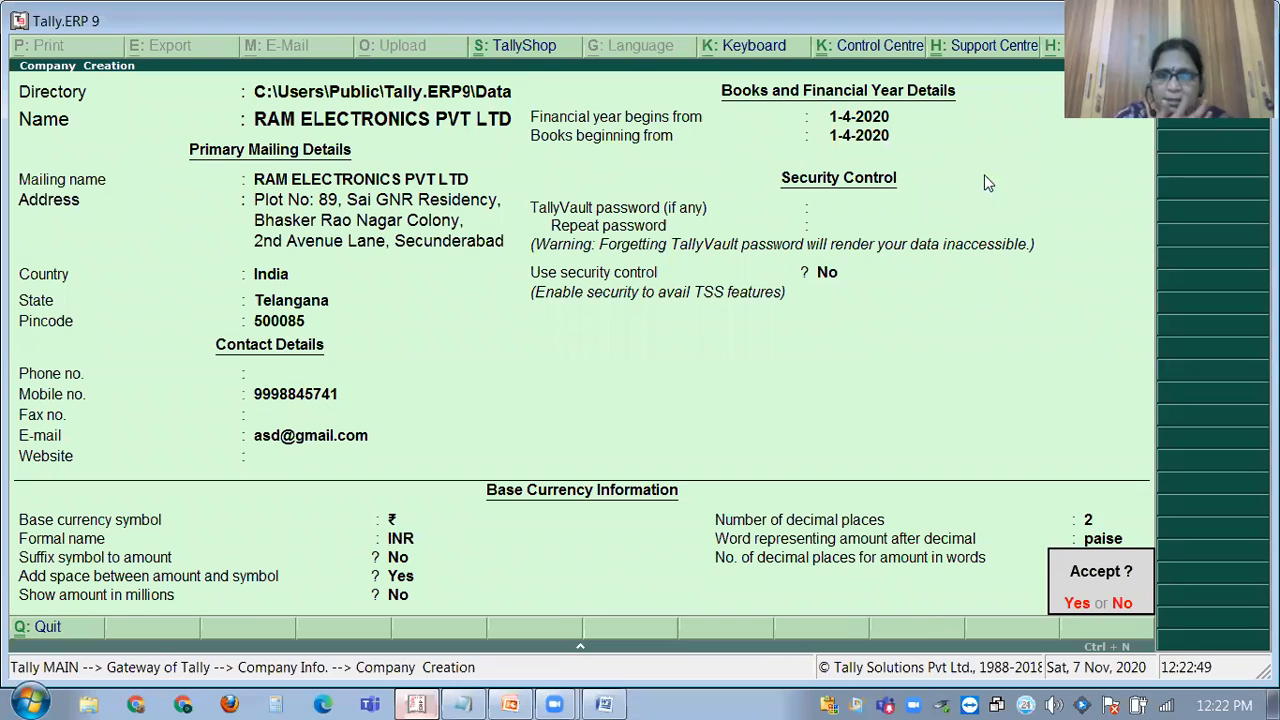
pyautogui.press('y')
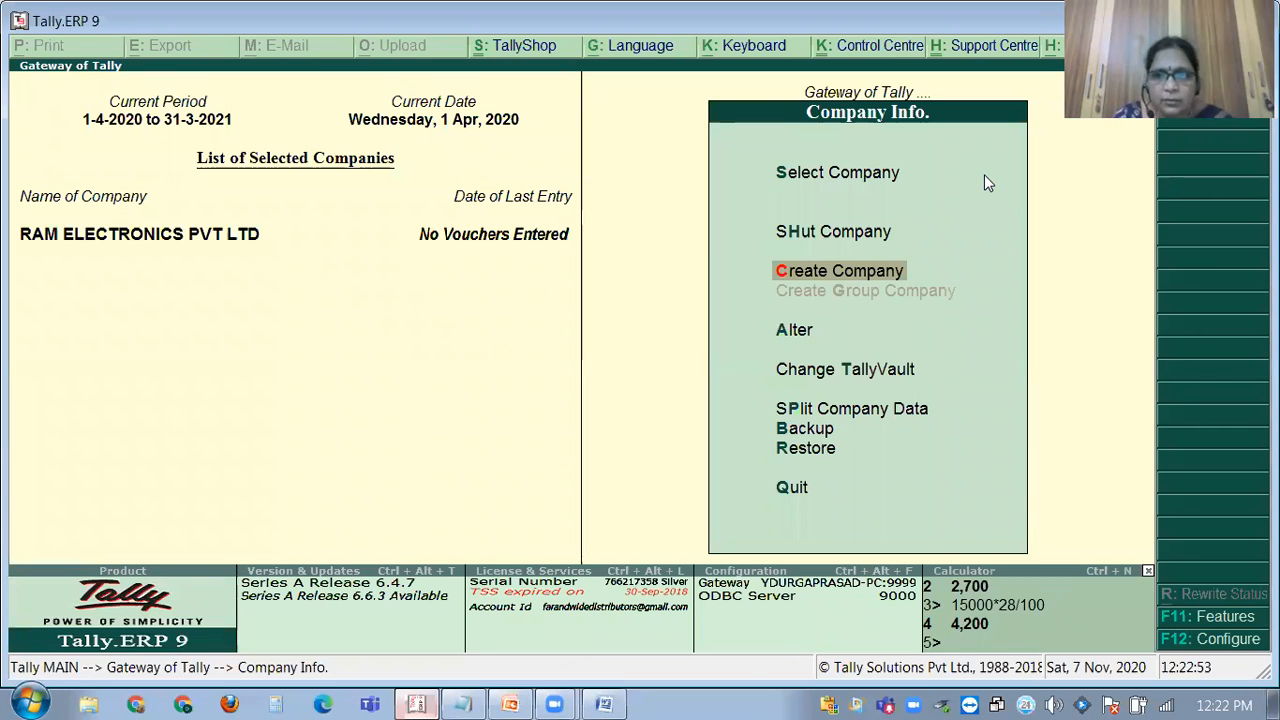
# From Gateway of Tally, open F11 Company Features and select Statutory & Taxation.
pyautogui.press('Escape')
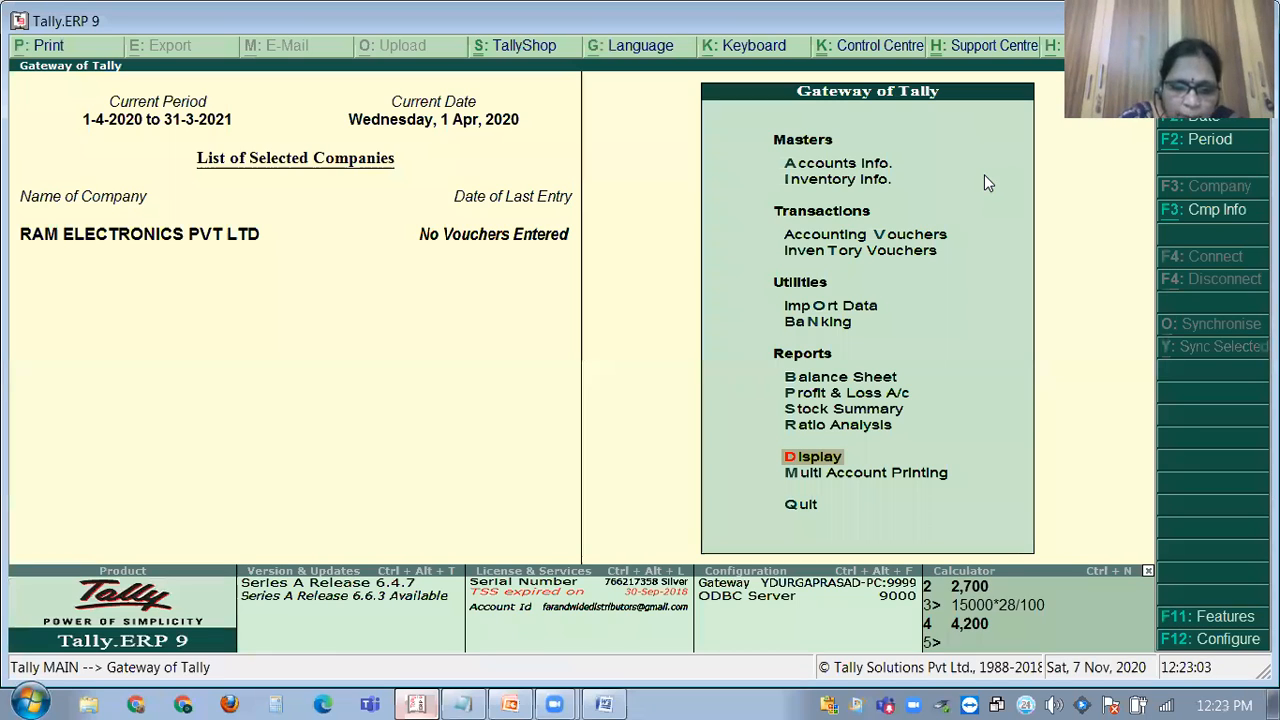
pyautogui.press('F11')
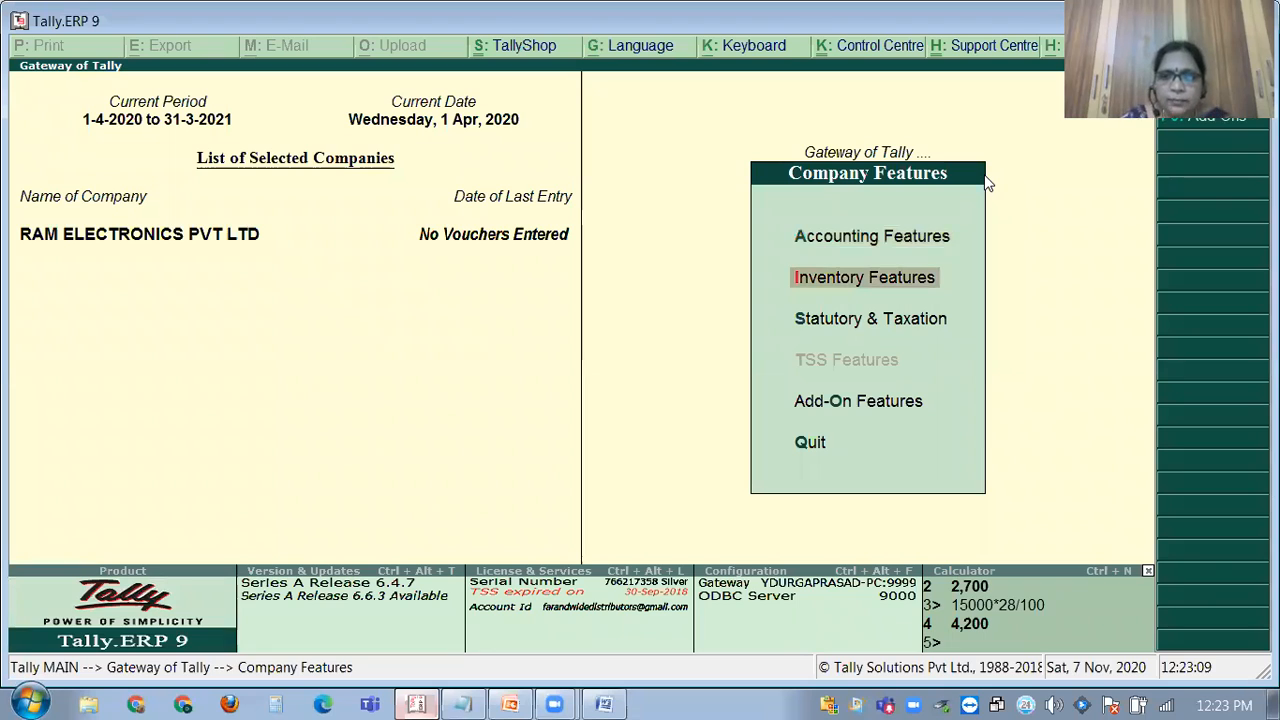
pyautogui.press('Down')
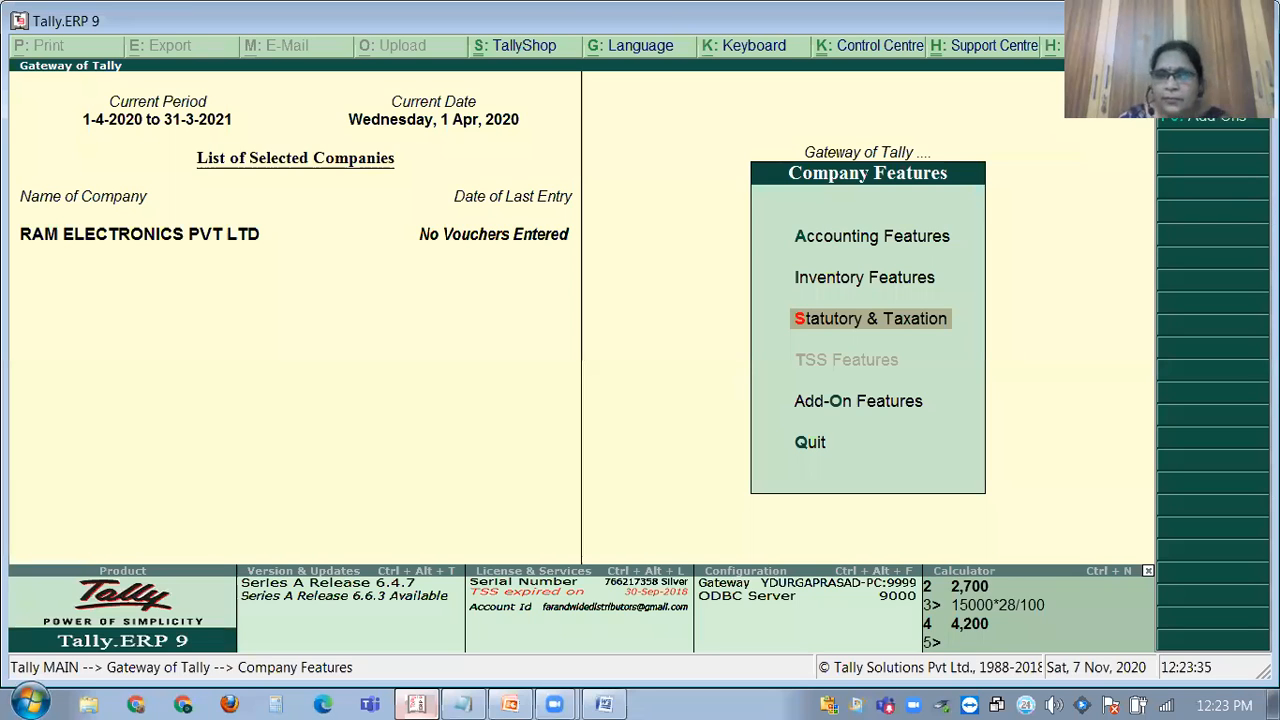
pyautogui.press('Return')
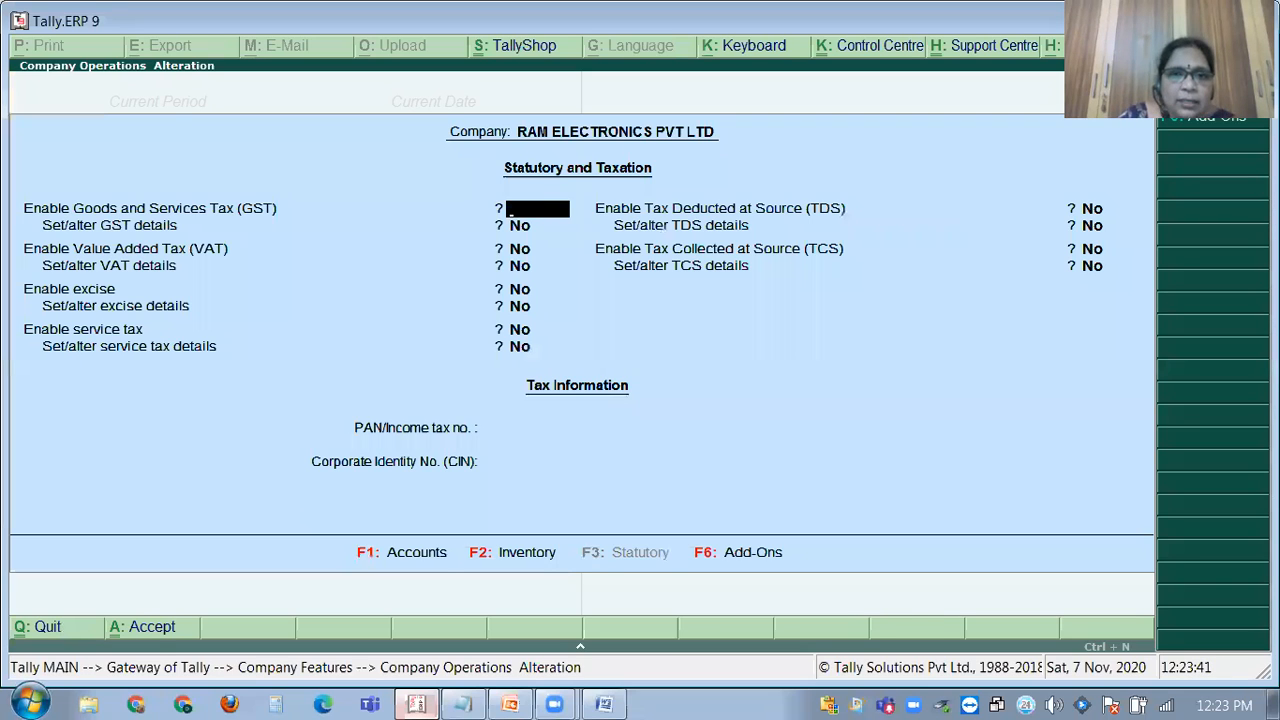
# Set Enable GST and Set/alter GST details both to Yes.
pyautogui.press('Escape')
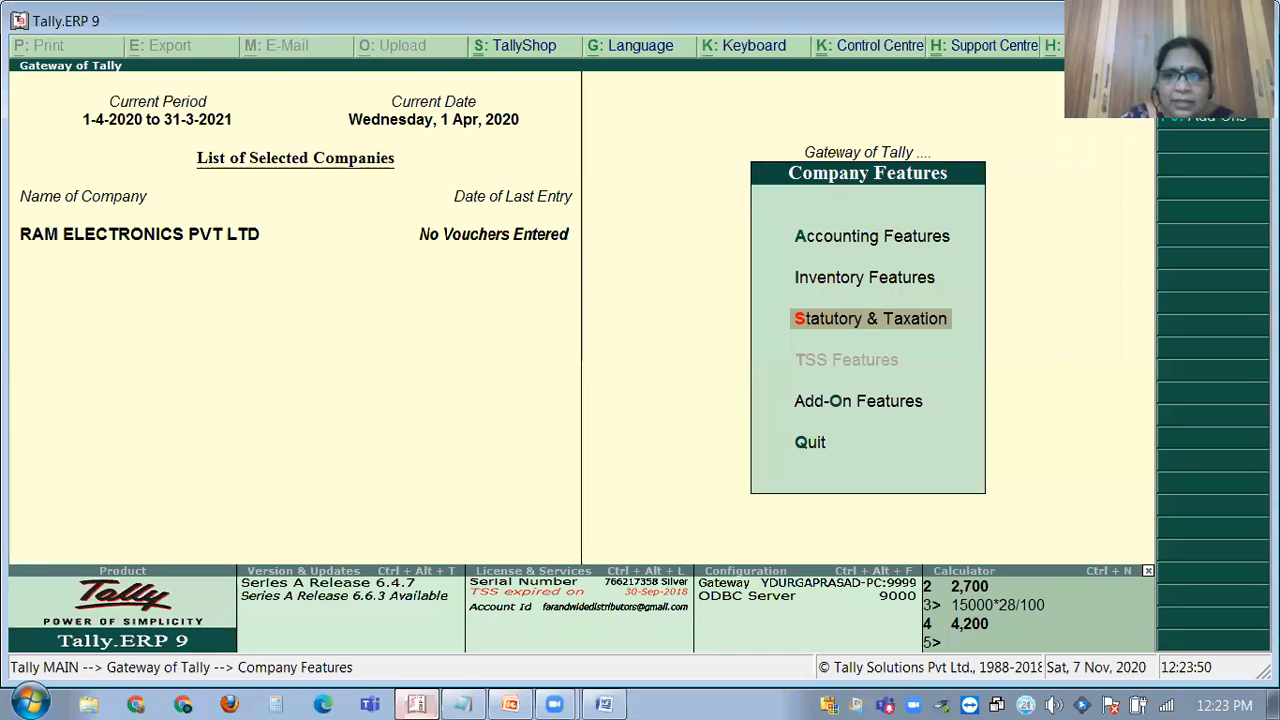
pyautogui.press('Return')
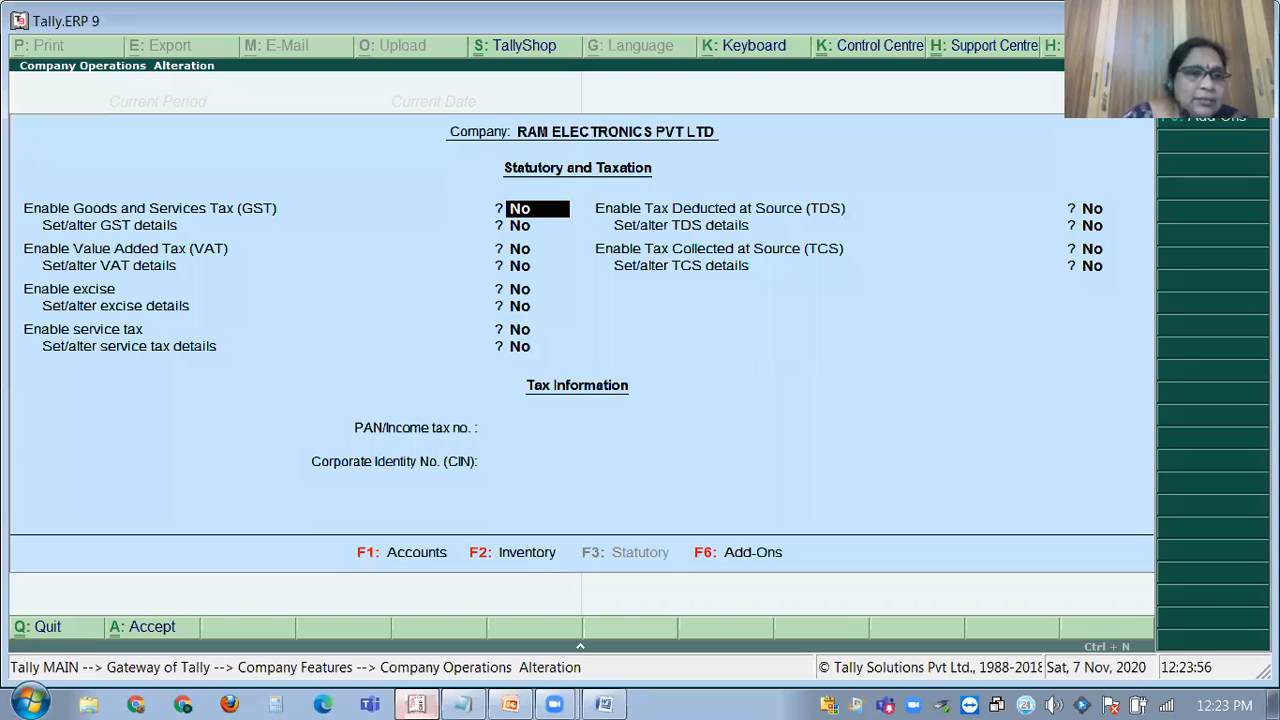
pyautogui.write('y')
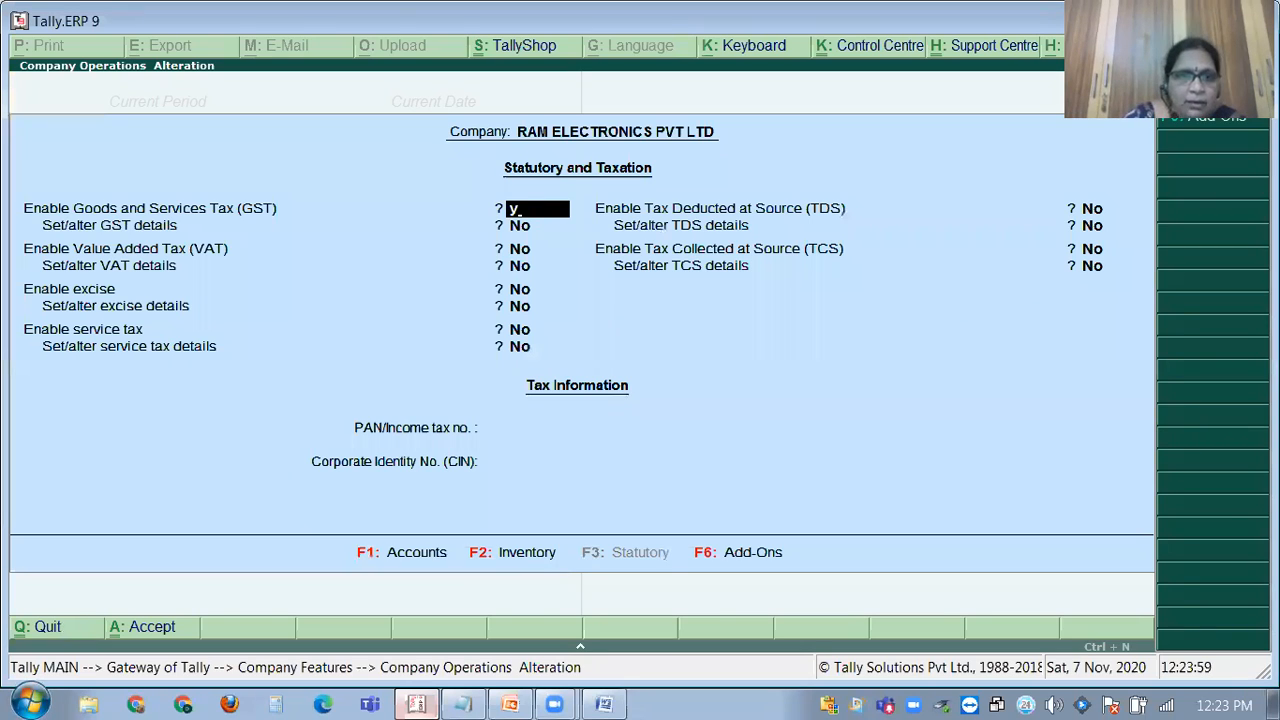
pyautogui.press('Return')
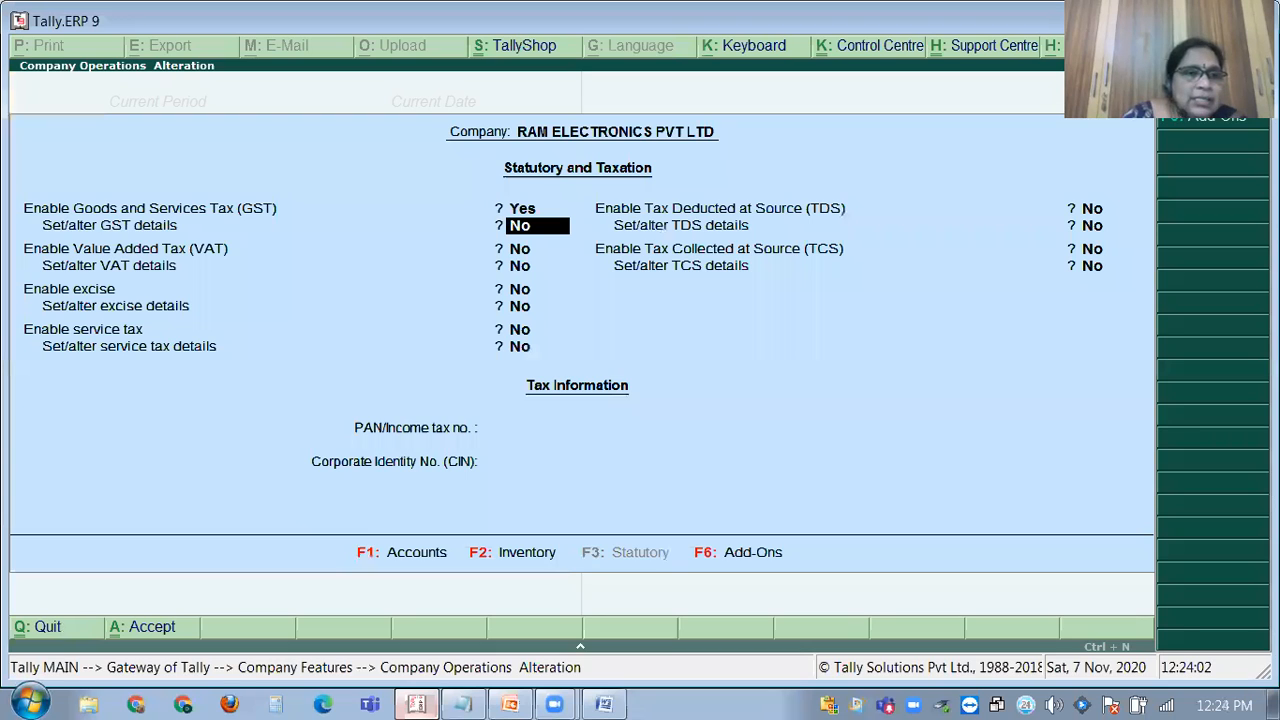
pyautogui.write('y')
pyautogui.press('Return')
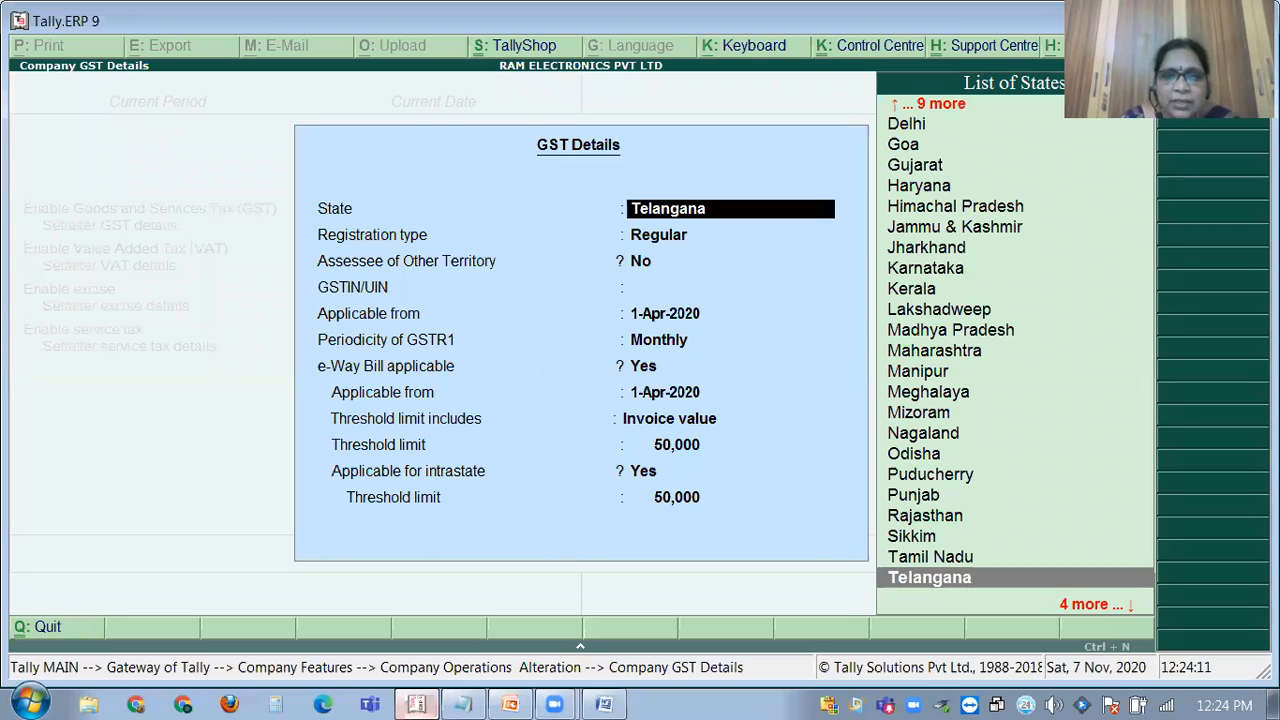
# Keep Telangana and Regular registration, then type the company's GSTIN, correcting typos.
pyautogui.press('Return')
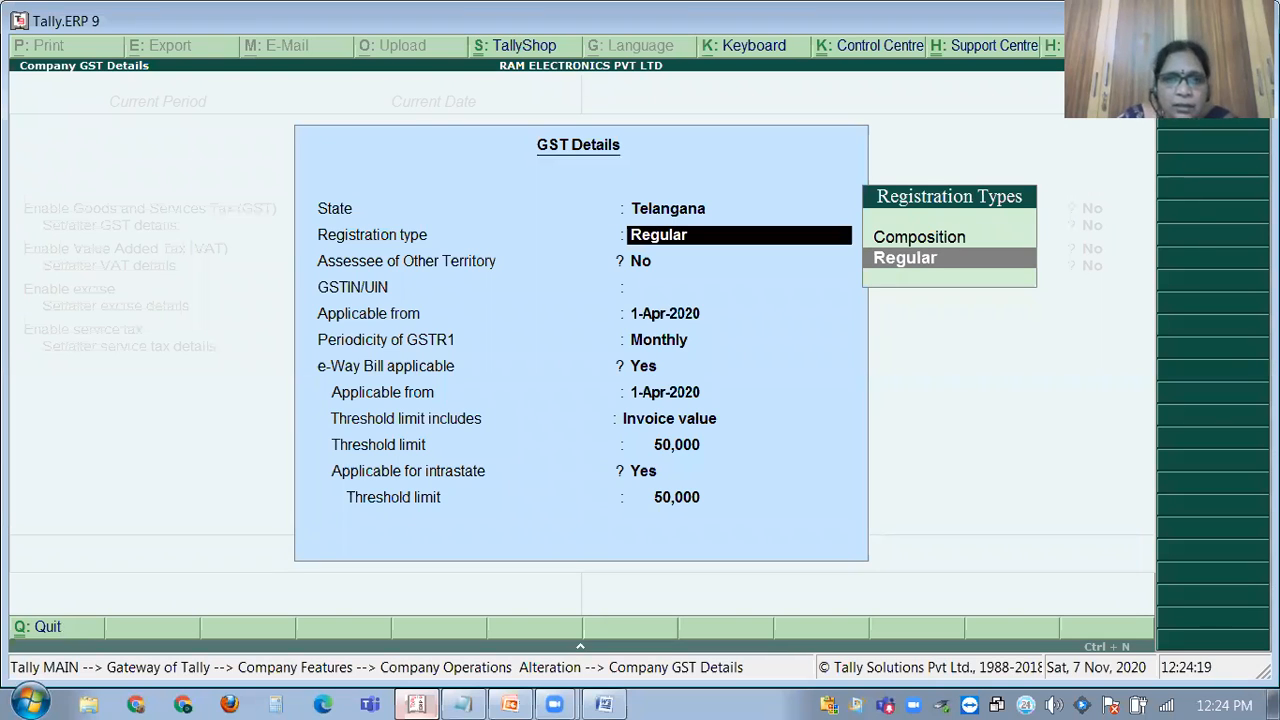
pyautogui.press('Return')
pyautogui.press('Return')
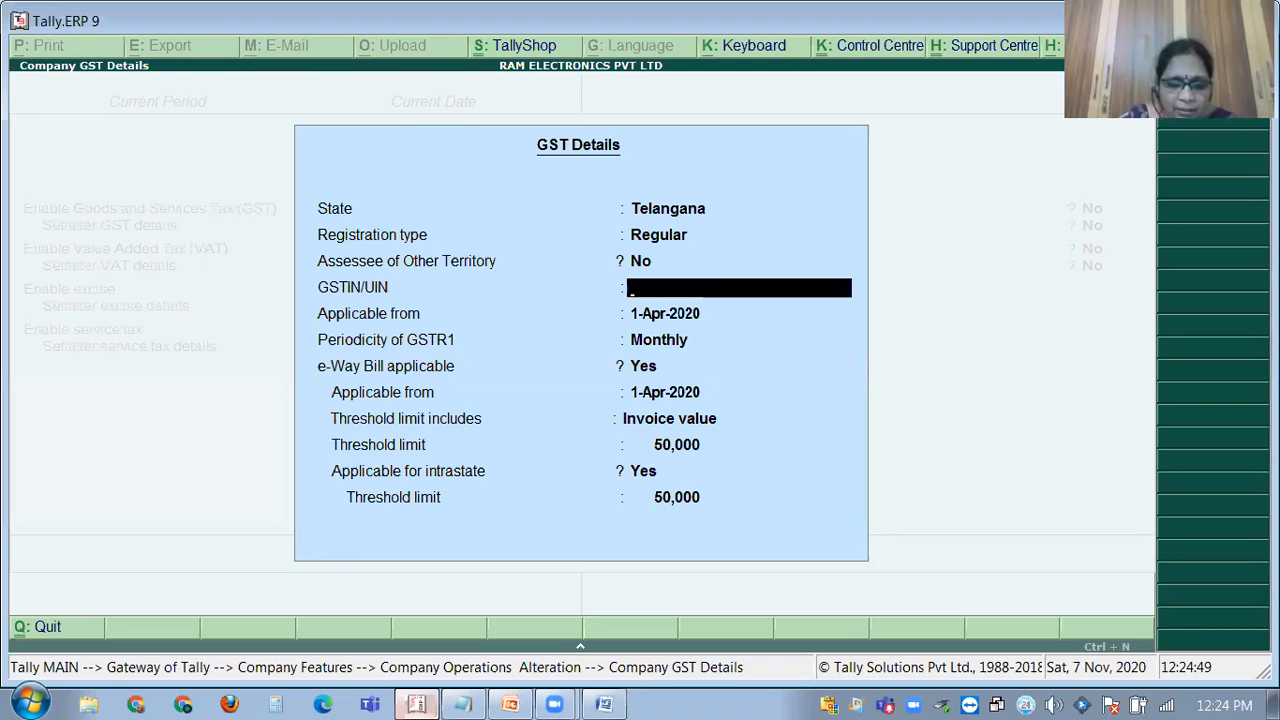
pyautogui.write('36')
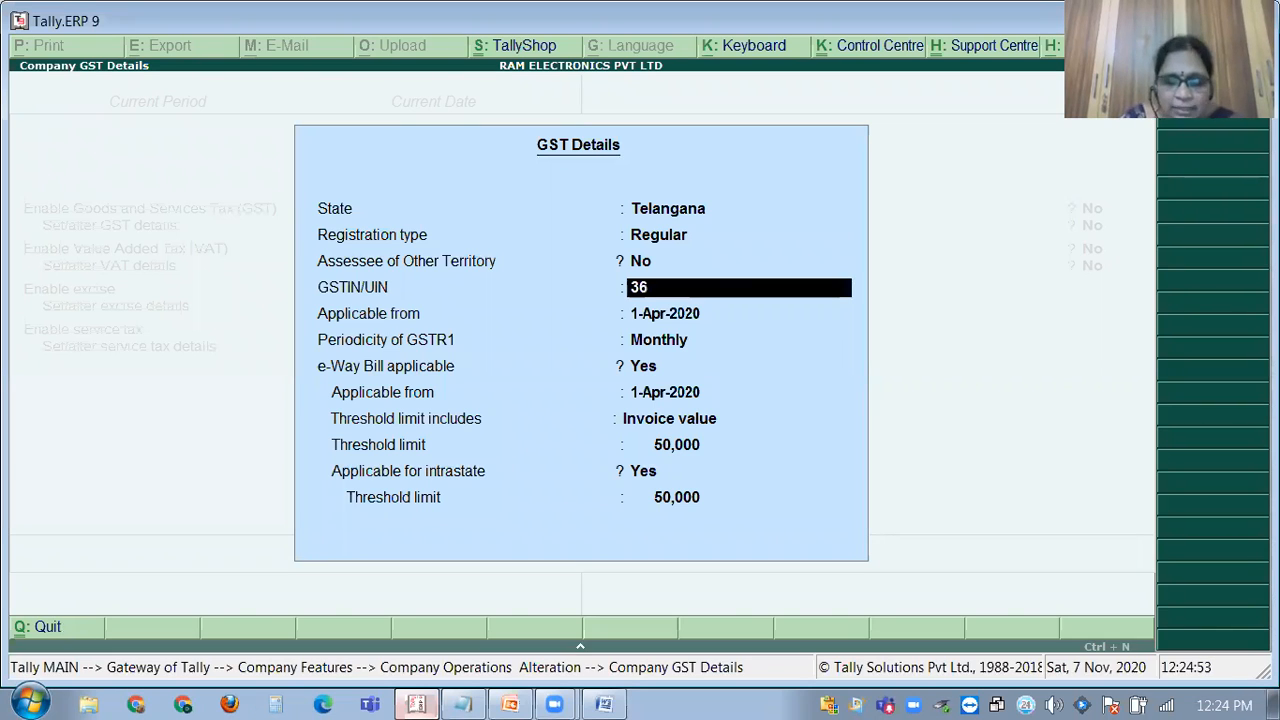
pyautogui.write('AASDE1235')
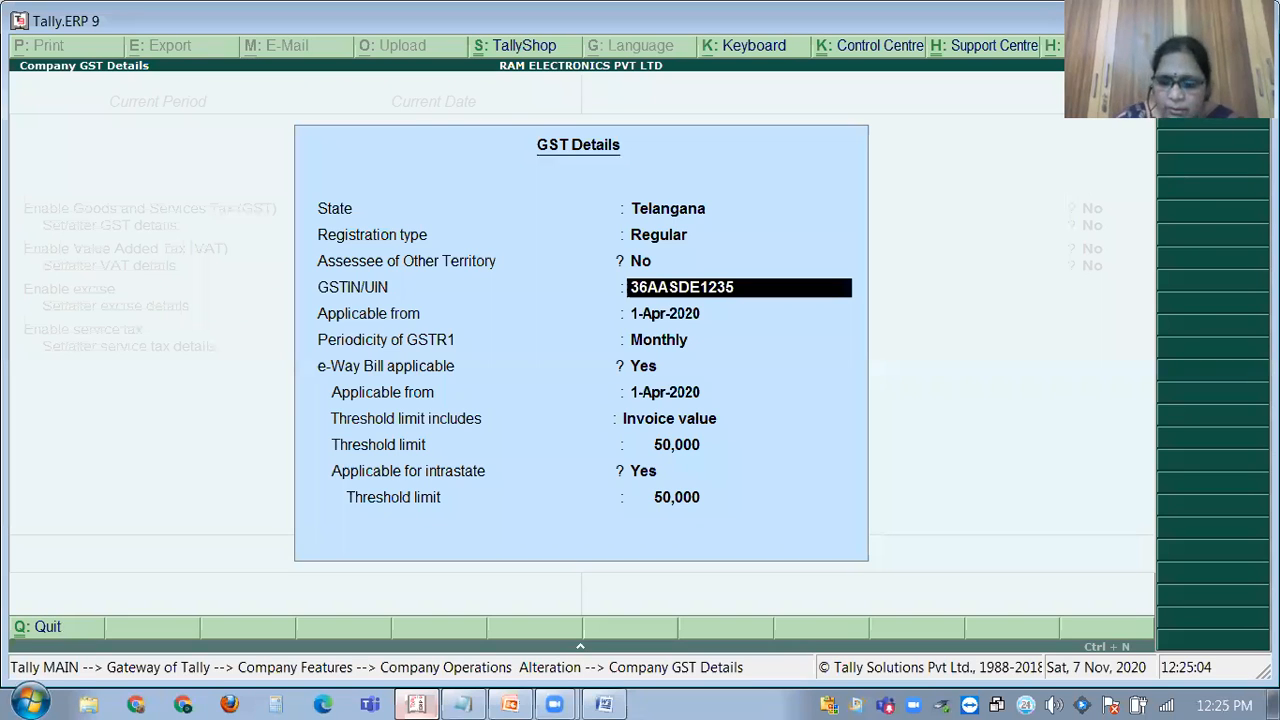
pyautogui.write('5')
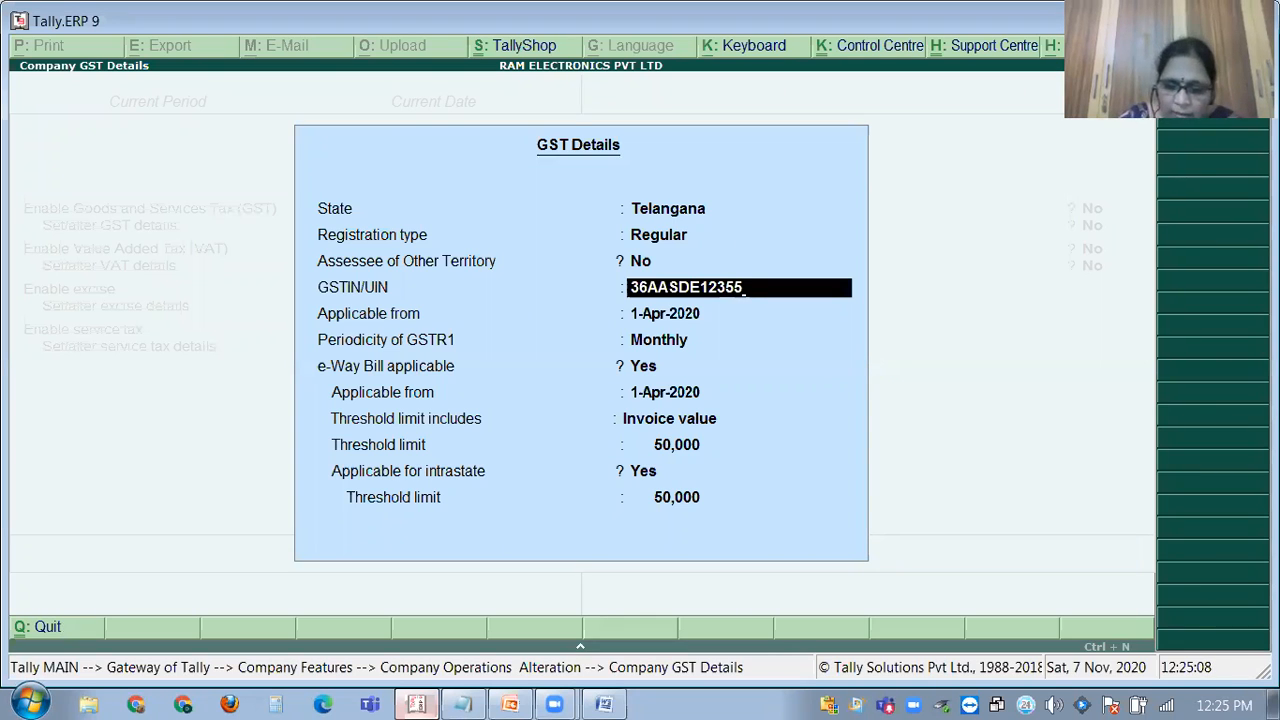
pyautogui.write('2')
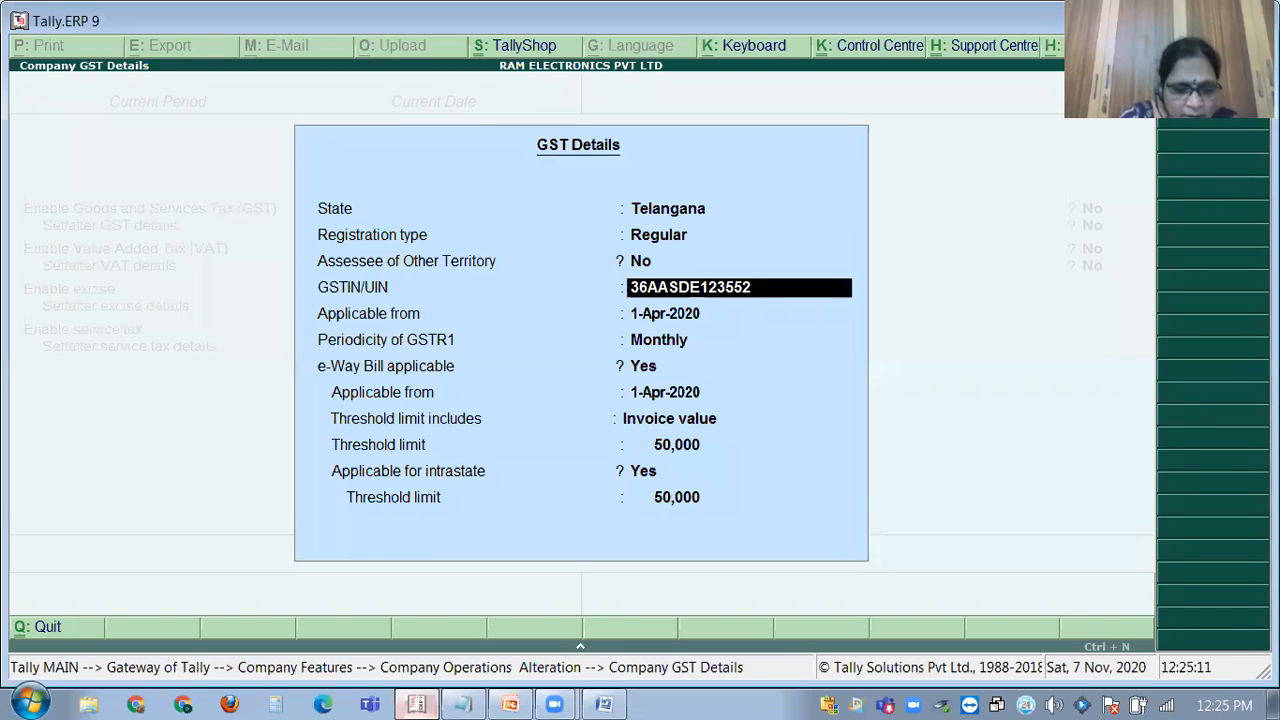
pyautogui.press('BackSpace')
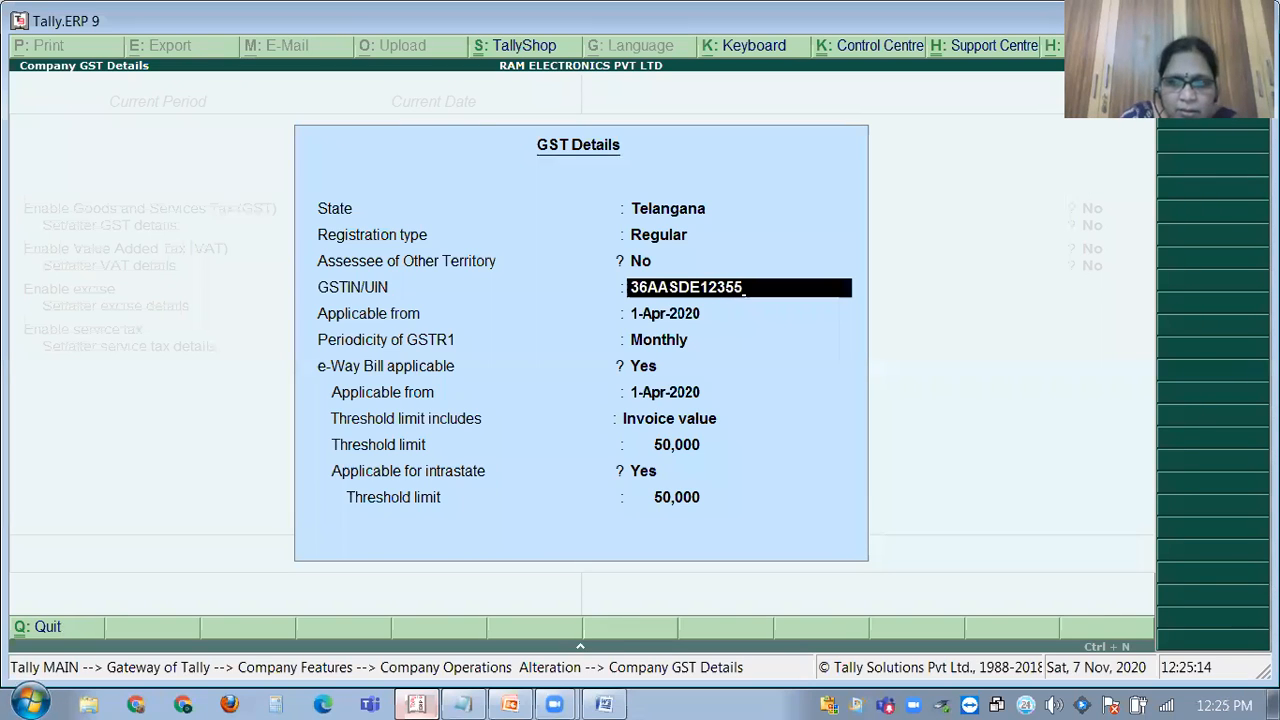
pyautogui.write('2AZ')
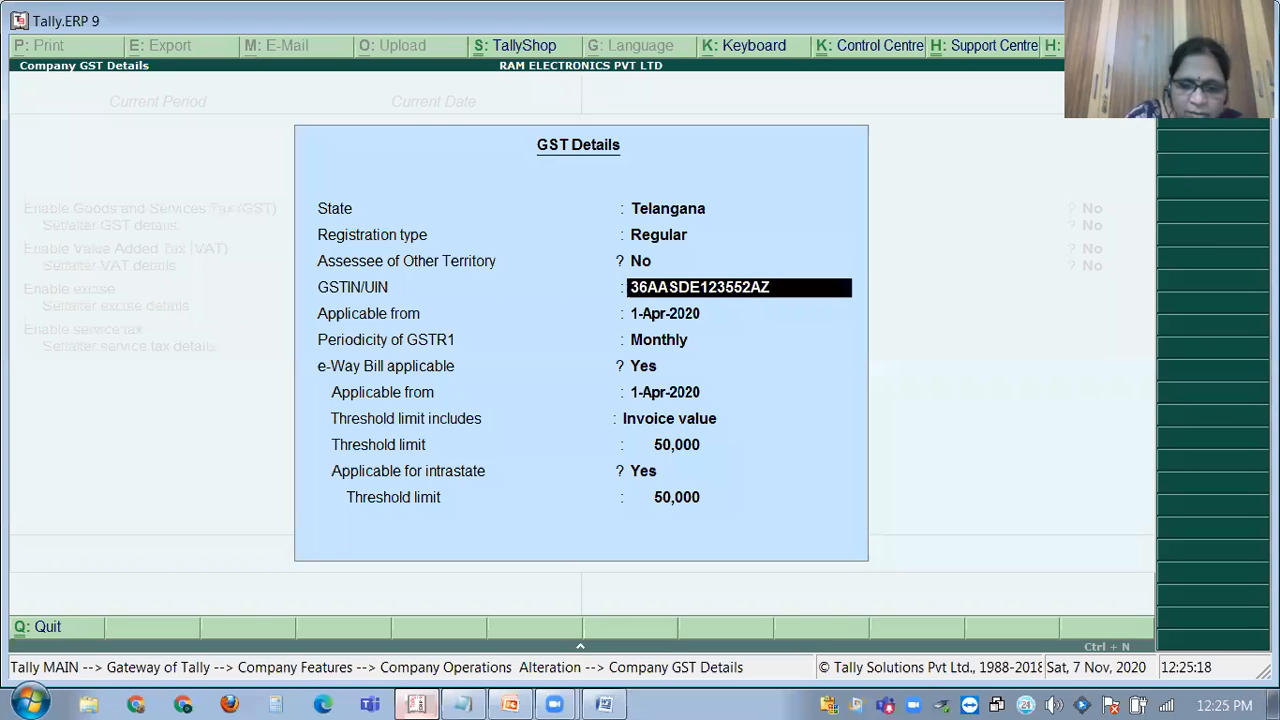
pyautogui.press('BackSpace')
pyautogui.press('BackSpace')
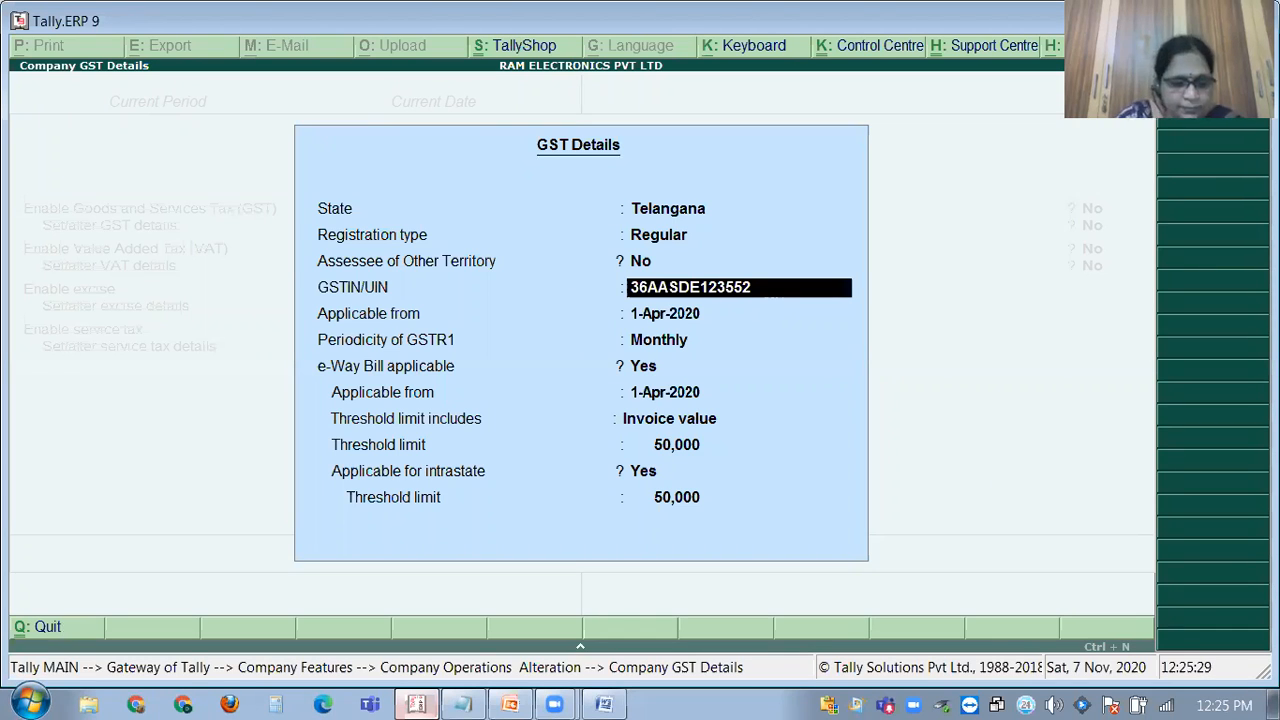
# Keep Assessee of Other Territory at No, finish the GSTIN and dismiss the verification warning.
pyautogui.press('Up')
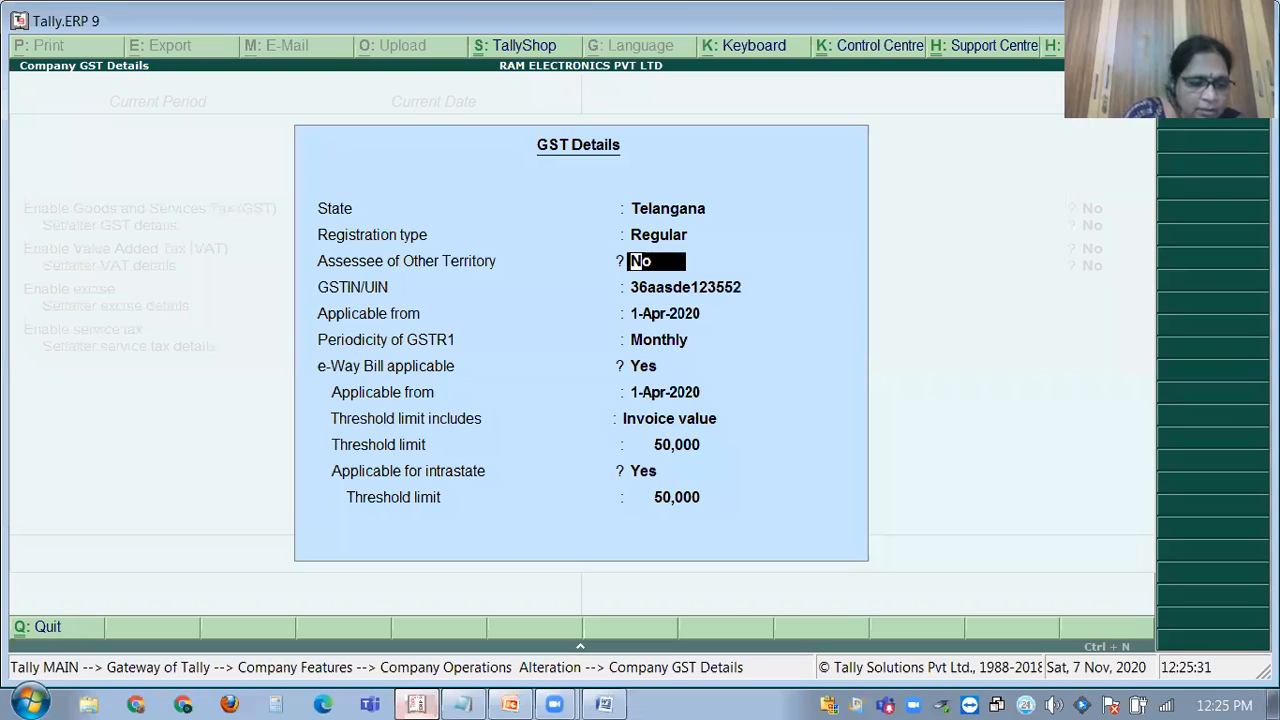
pyautogui.write('3')
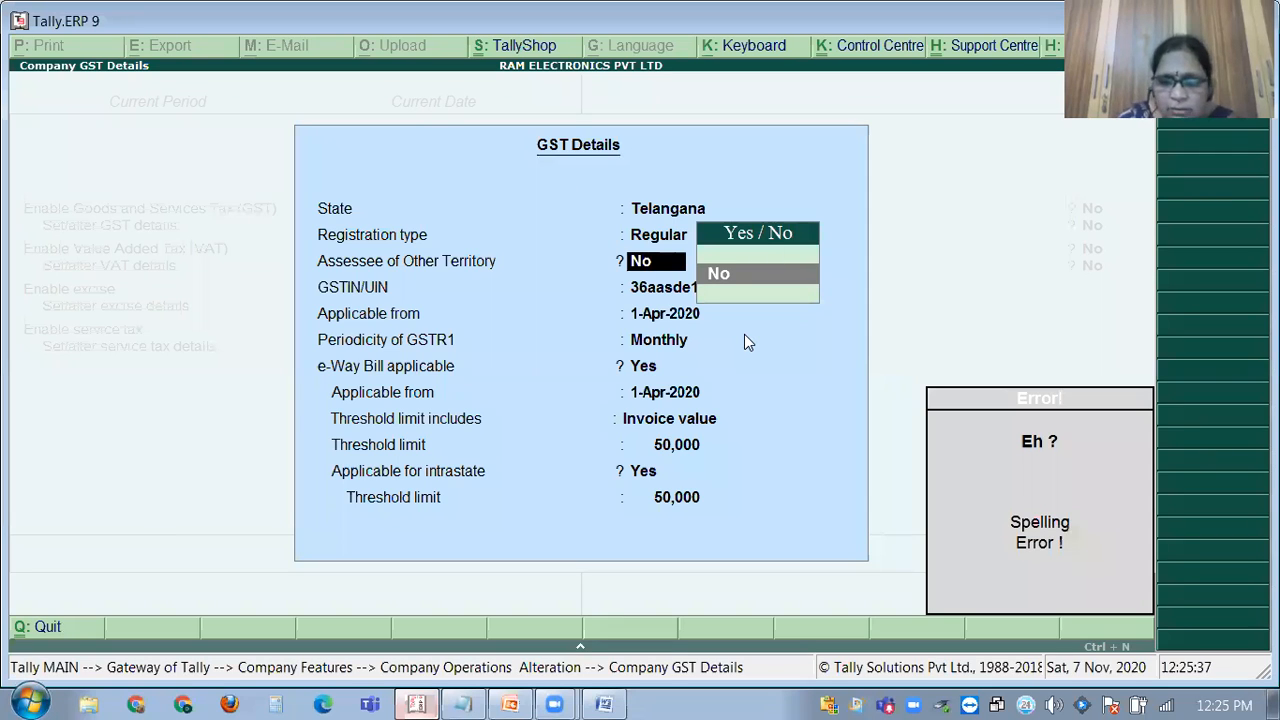
pyautogui.write('N')
pyautogui.press('BackSpace')
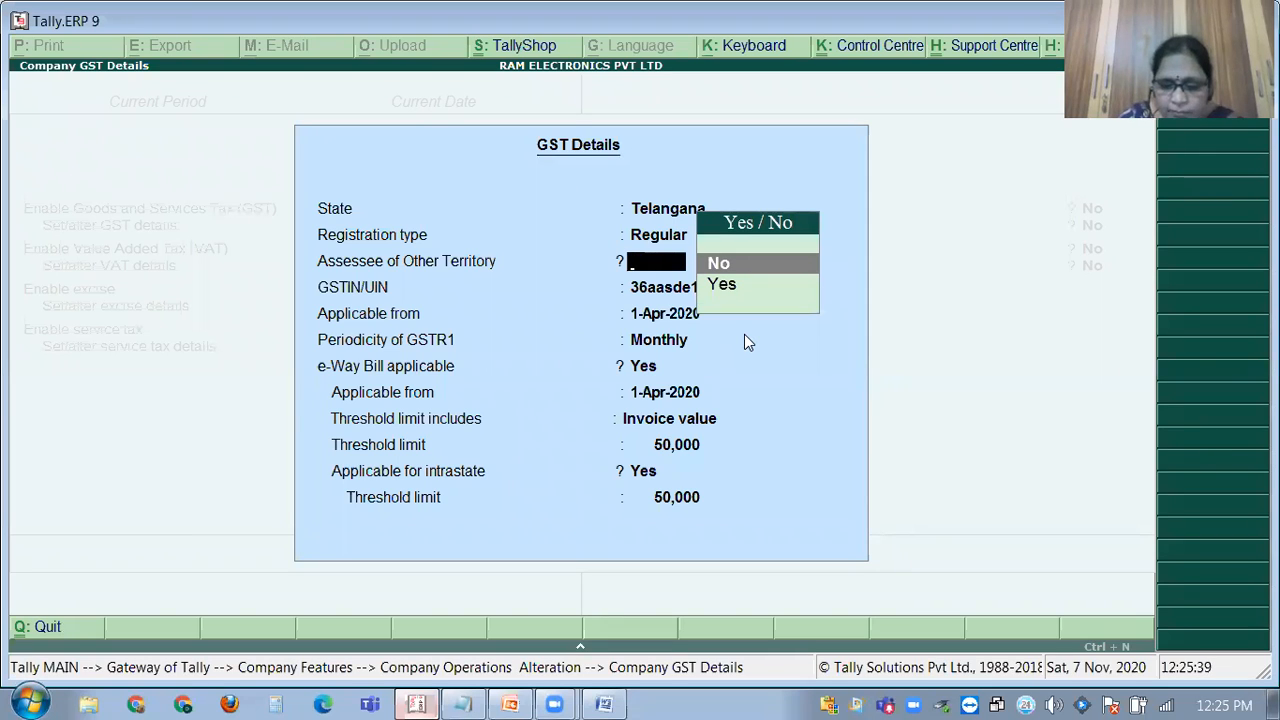
pyautogui.press('Return')
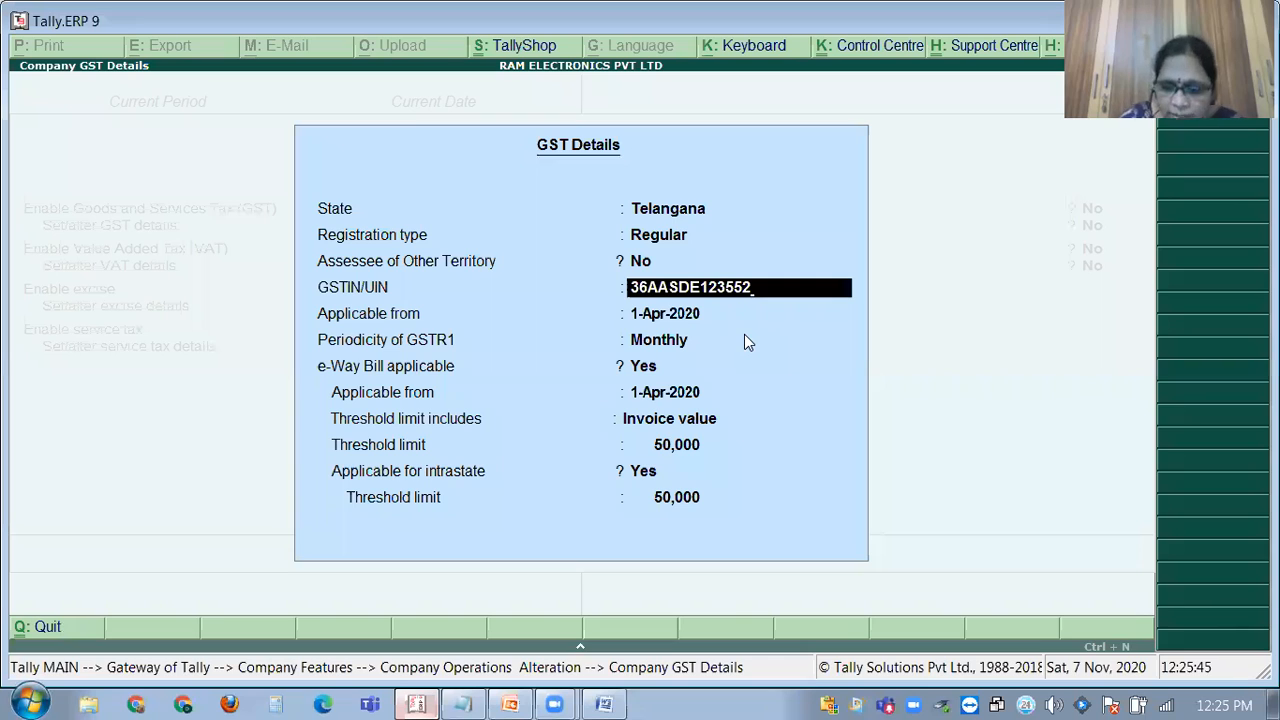
pyautogui.write('Z1')
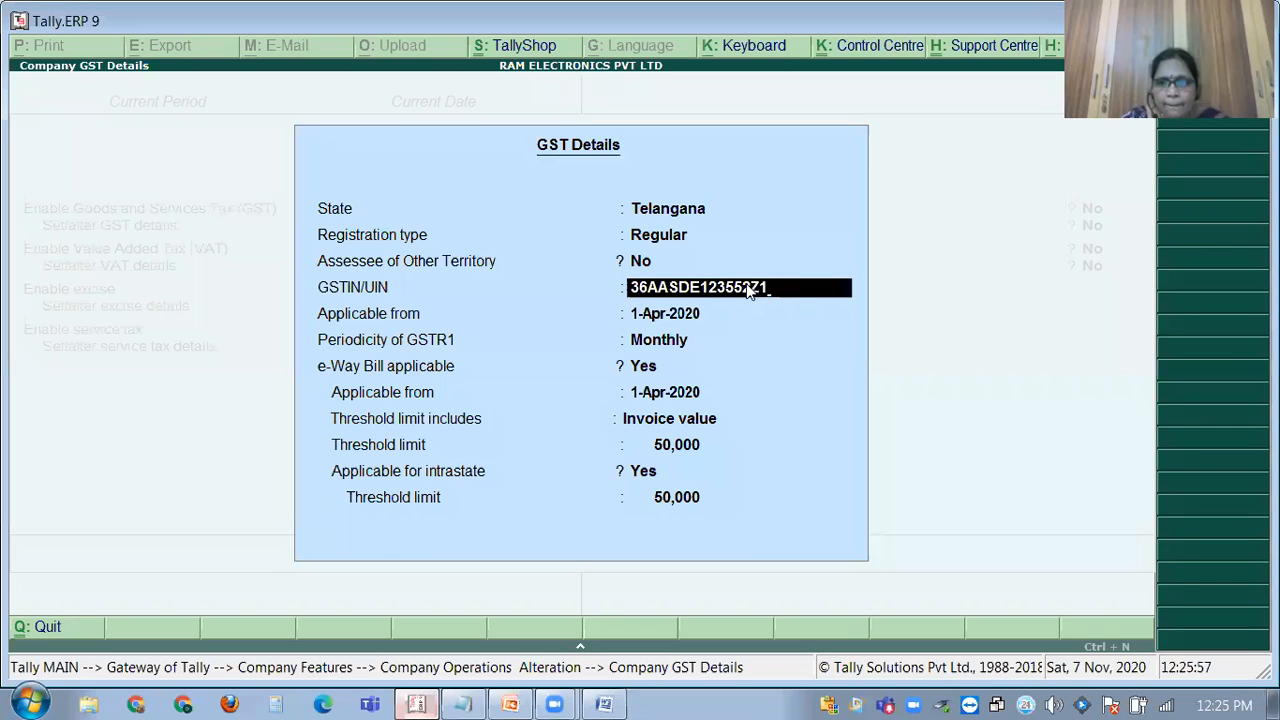
pyautogui.press('BackSpace')
pyautogui.press('Return')
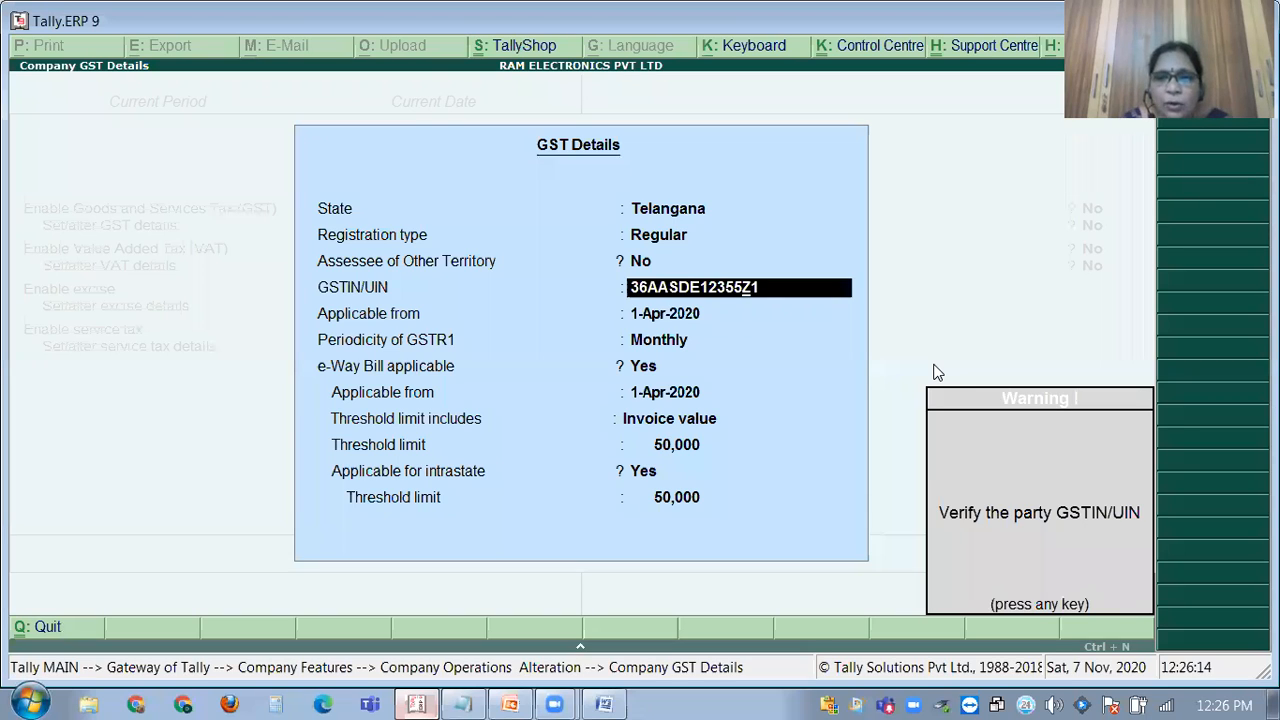
pyautogui.press('Return')
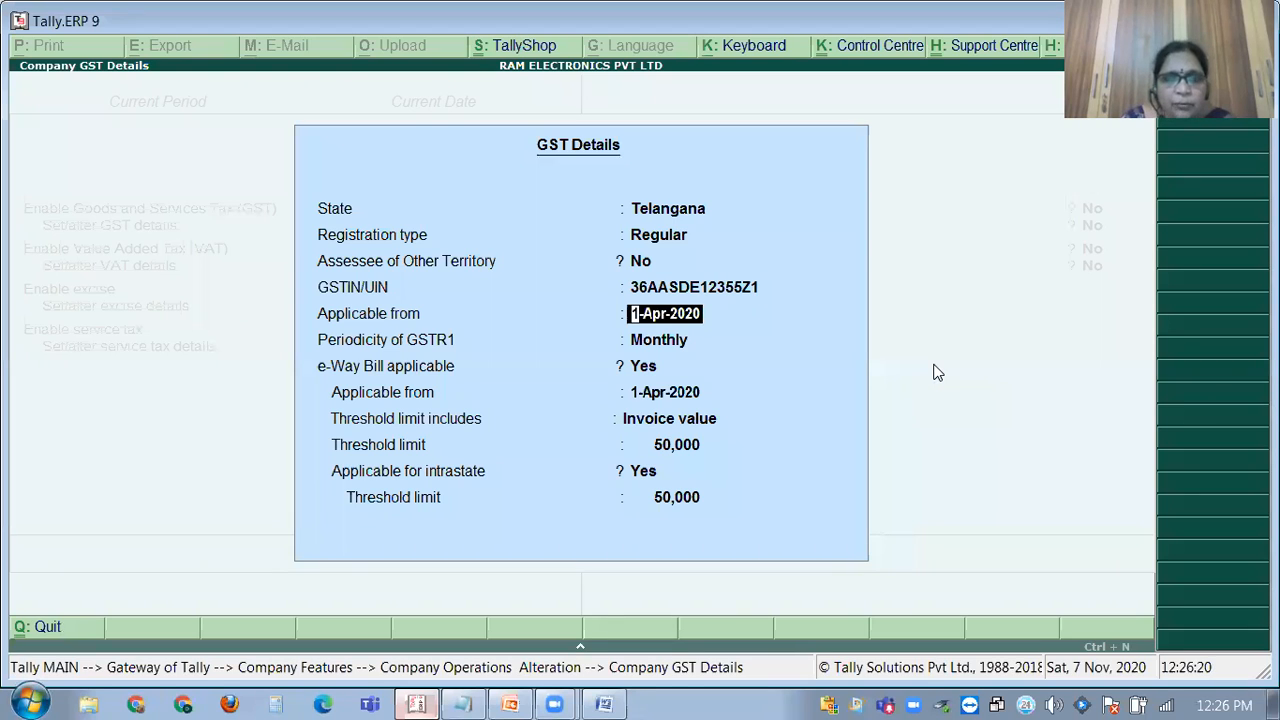
# Make GST applicable from 1-Jul-2017 with Monthly GSTR1 periodicity.
pyautogui.press('Return')
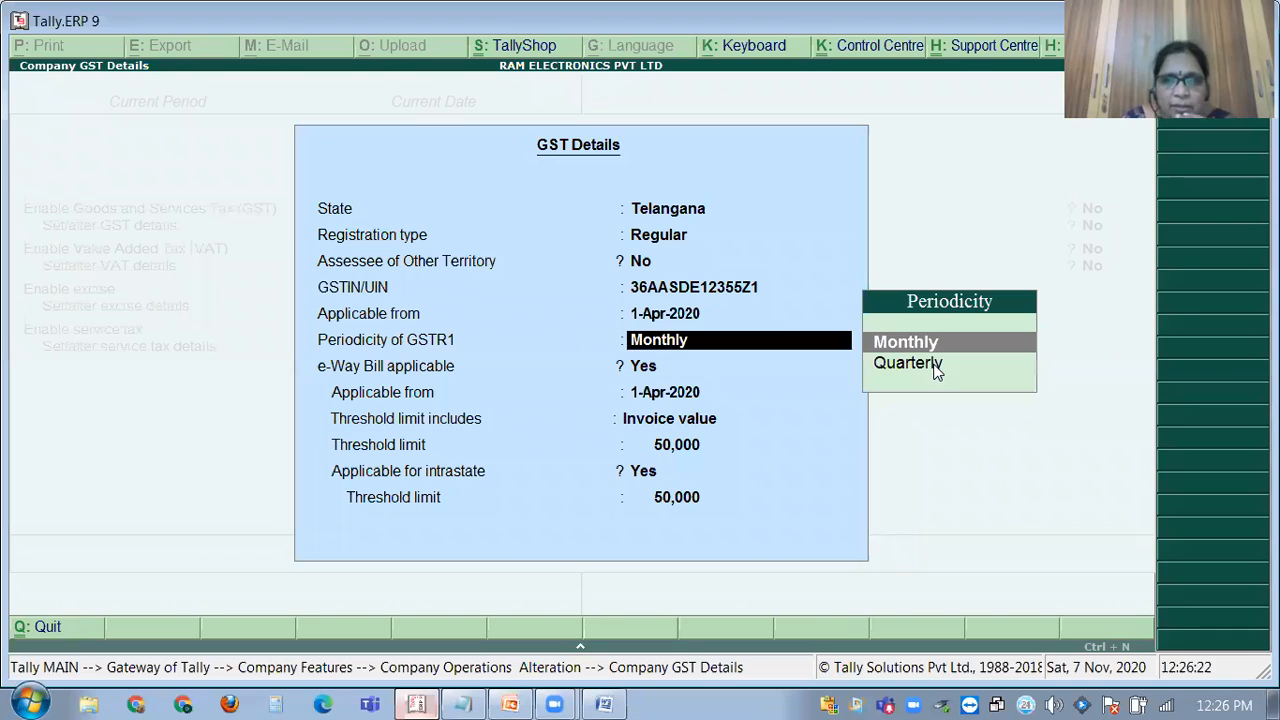
pyautogui.press('BackSpace')
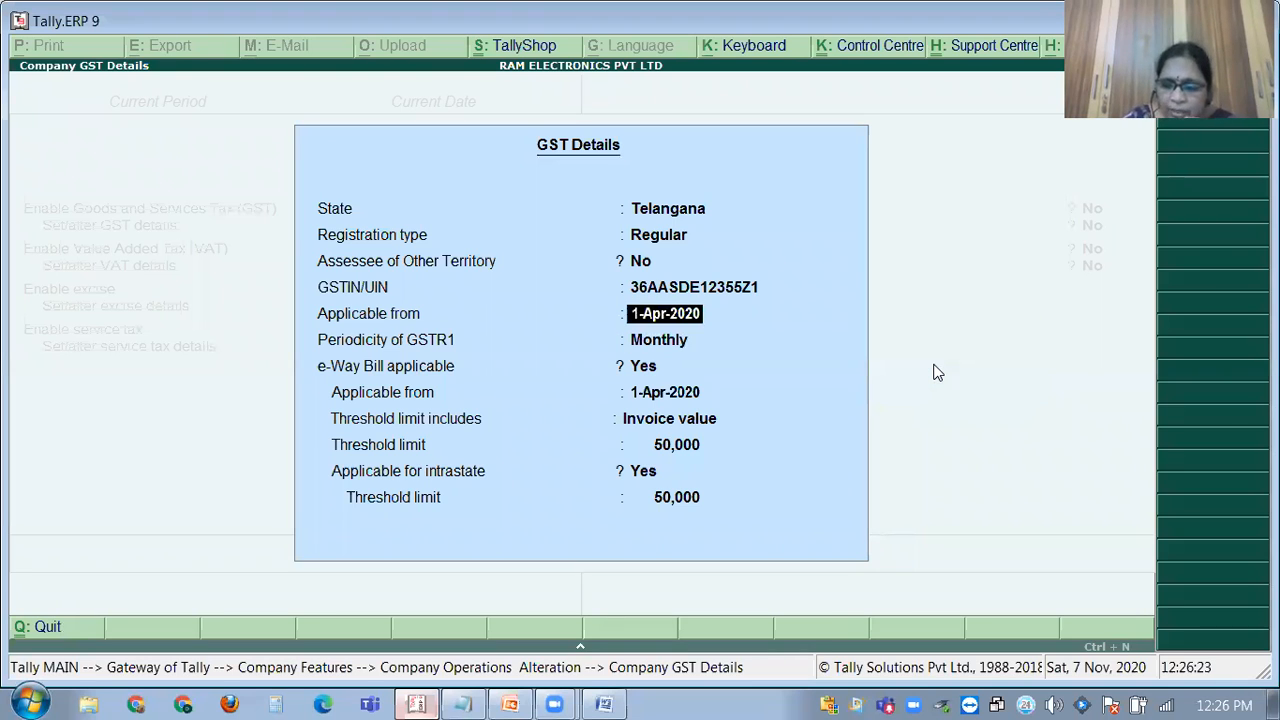
pyautogui.write('1.7.2017')
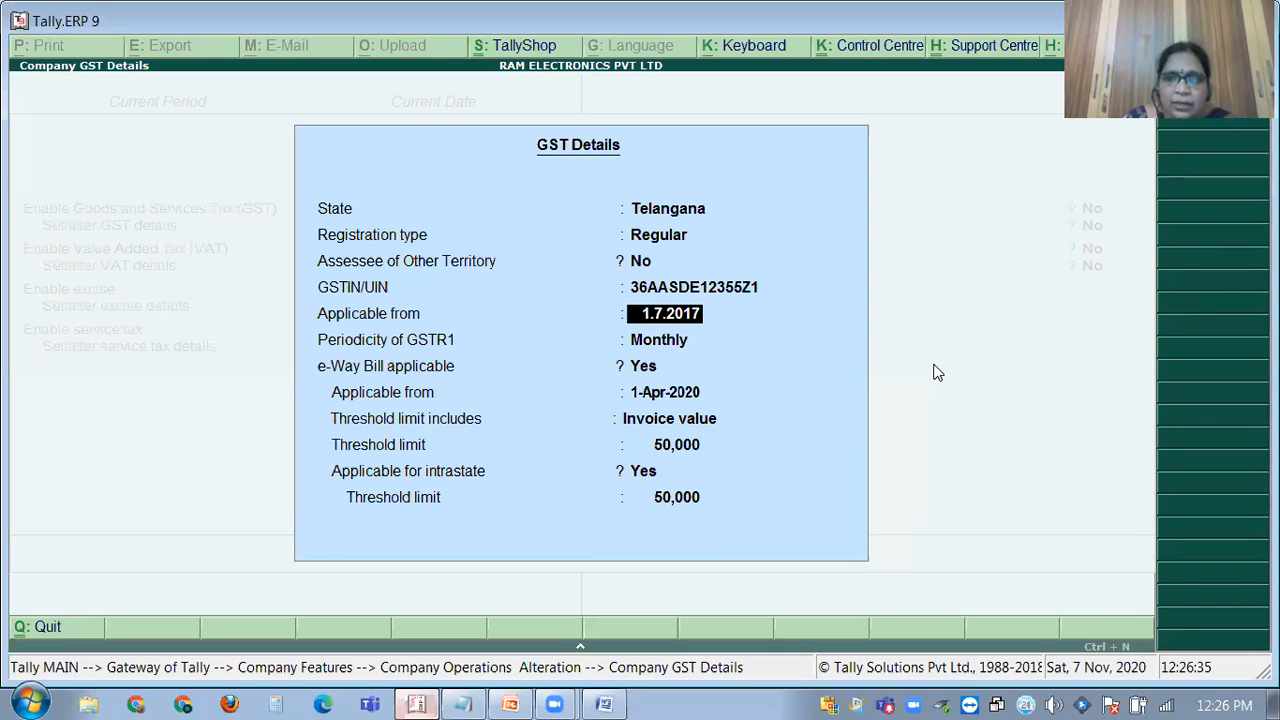
pyautogui.press('Return')
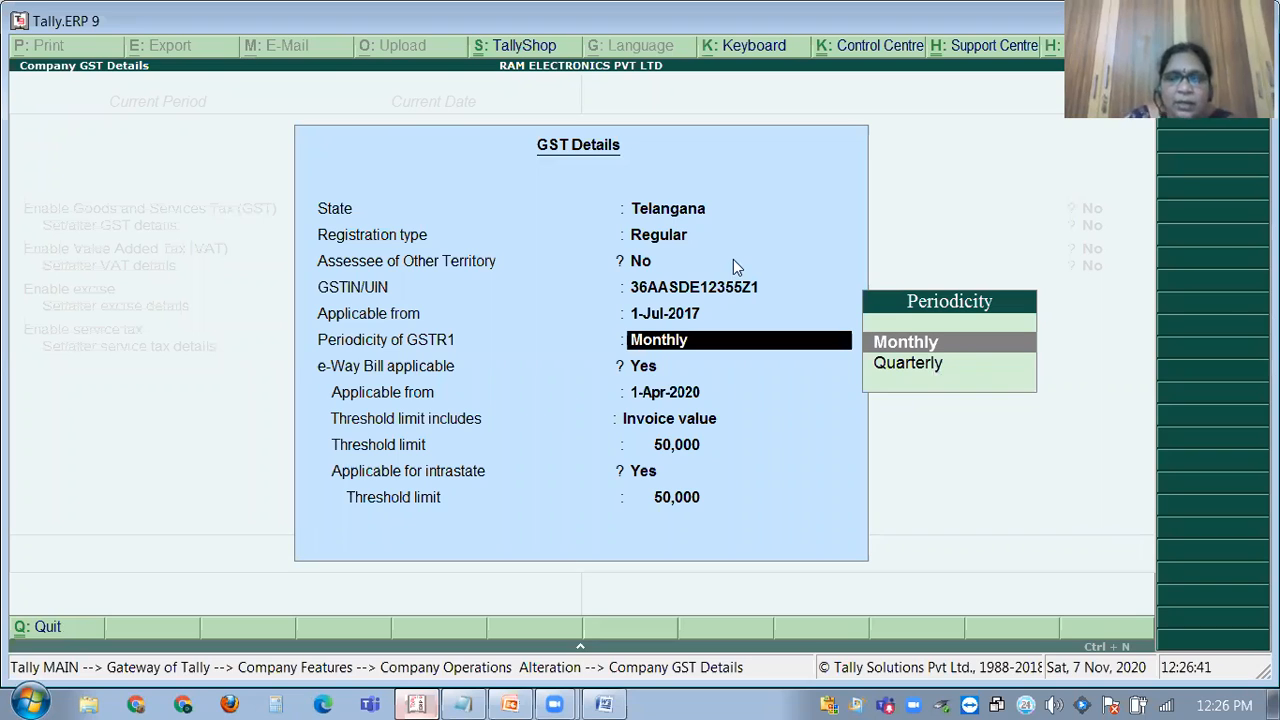
pyautogui.press('Return')
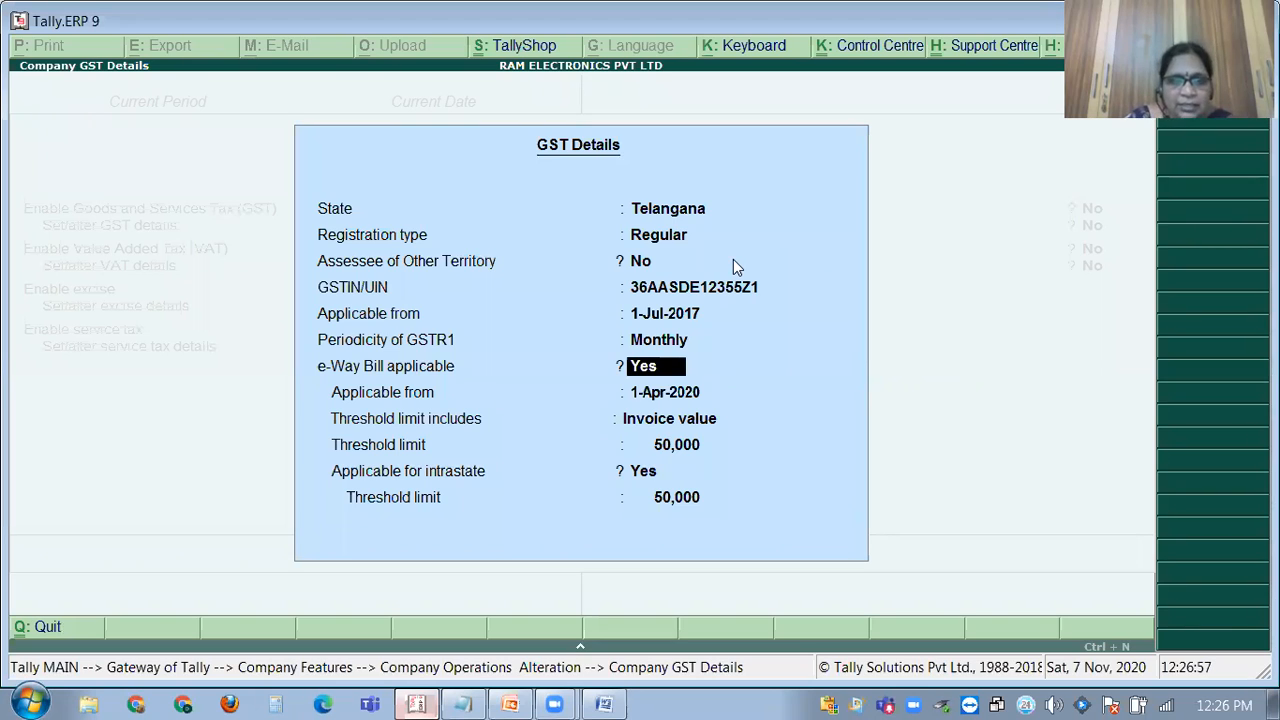
# Keep e-Way Bill applicable with 50,000 thresholds, then save GST and statutory settings.
pyautogui.press('Return')
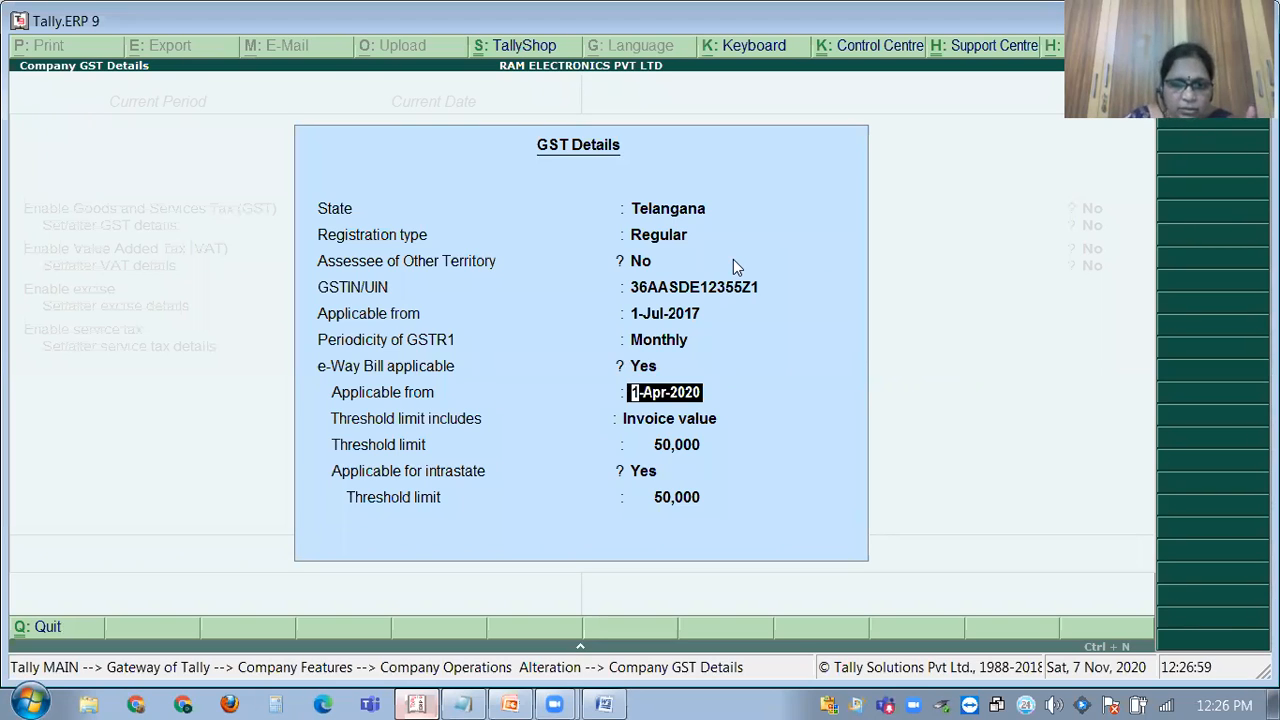
pyautogui.press('Return')
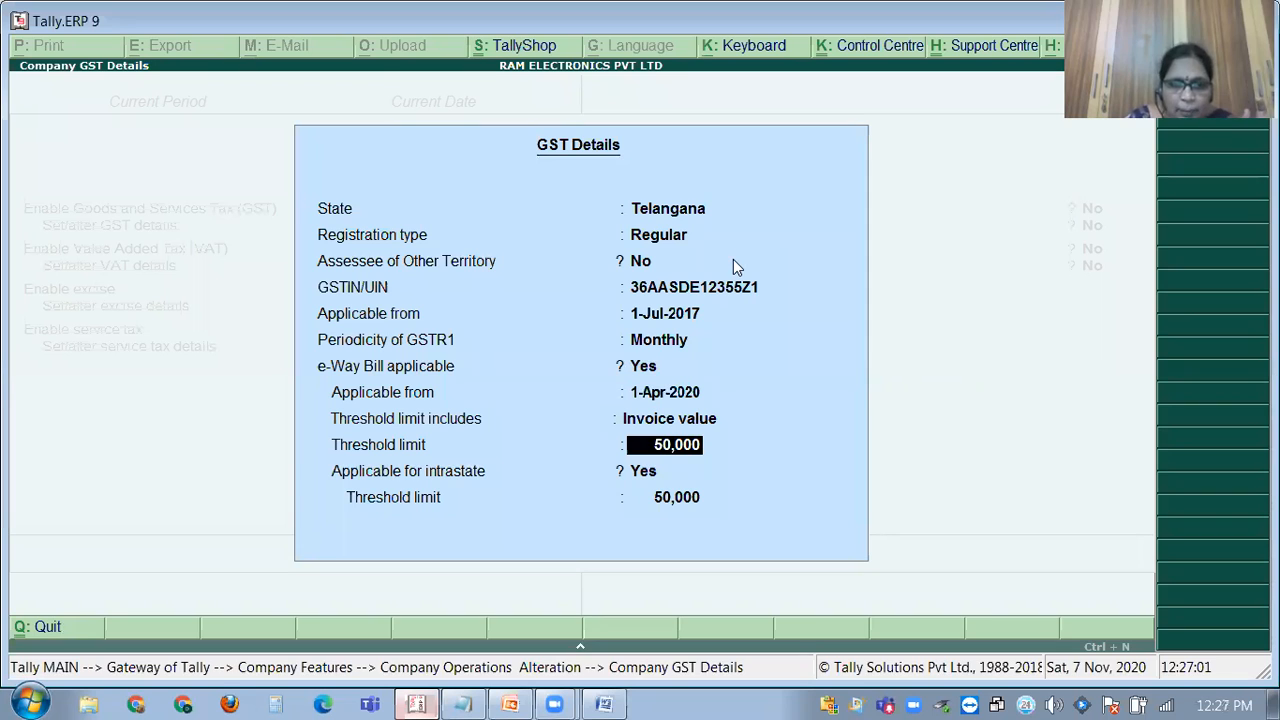
pyautogui.press('Return')
pyautogui.press('Return')
pyautogui.press('Return')
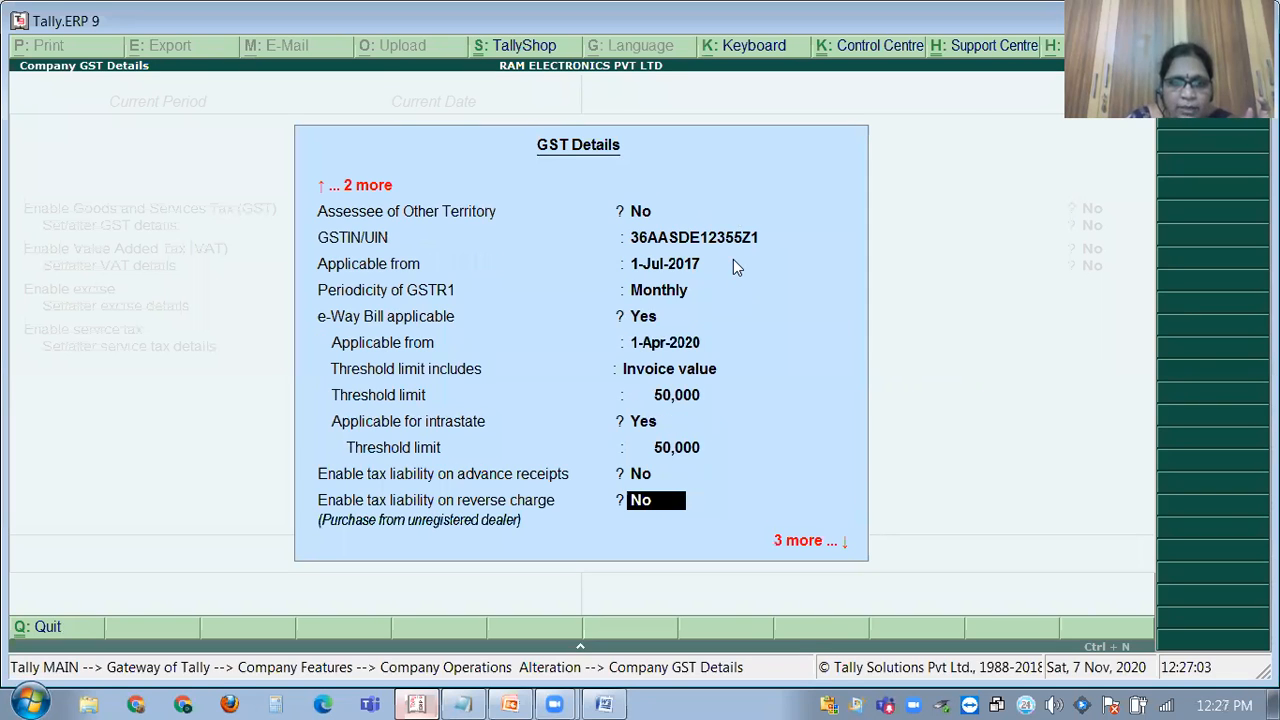
pyautogui.press('Return')
pyautogui.press('Return')
pyautogui.press('Return')
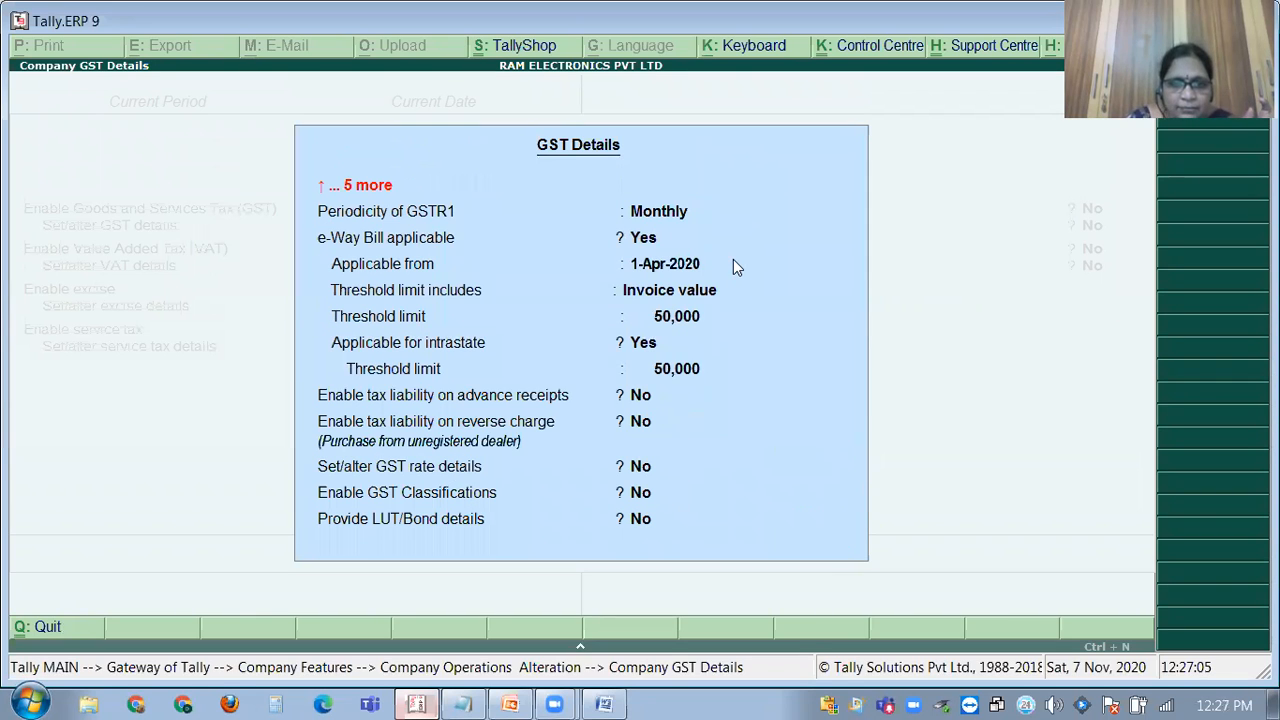
pyautogui.press('Return')
pyautogui.press('y')
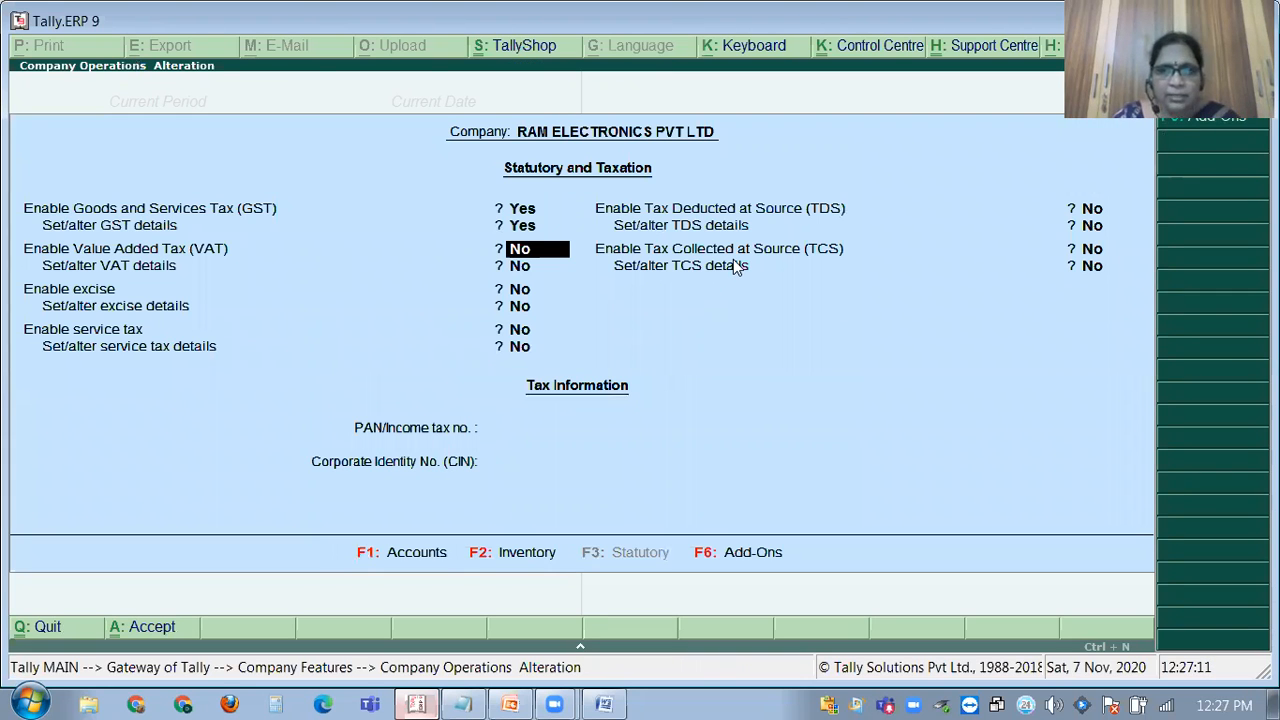
pyautogui.hotkey('ctrl', 'a')
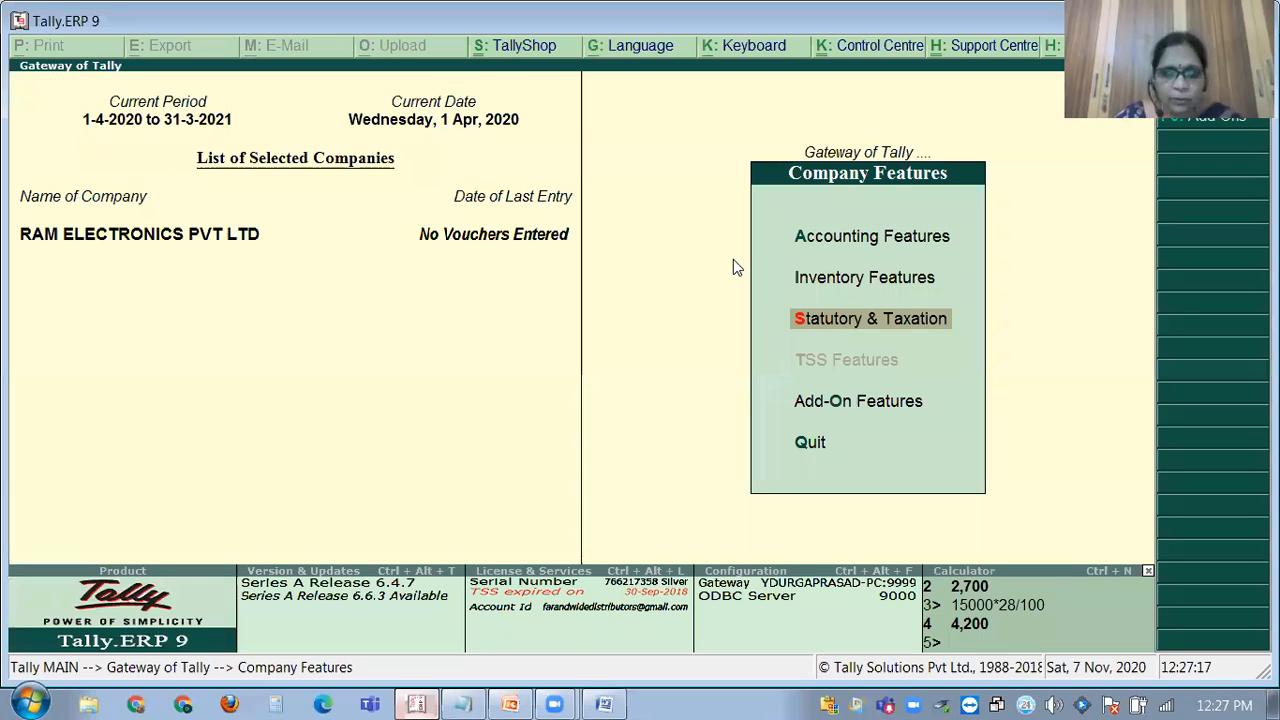
# Go from Gateway of Tally to Accounts Info > Ledgers, then switch to the Notepad address notes.
pyautogui.press('Escape')
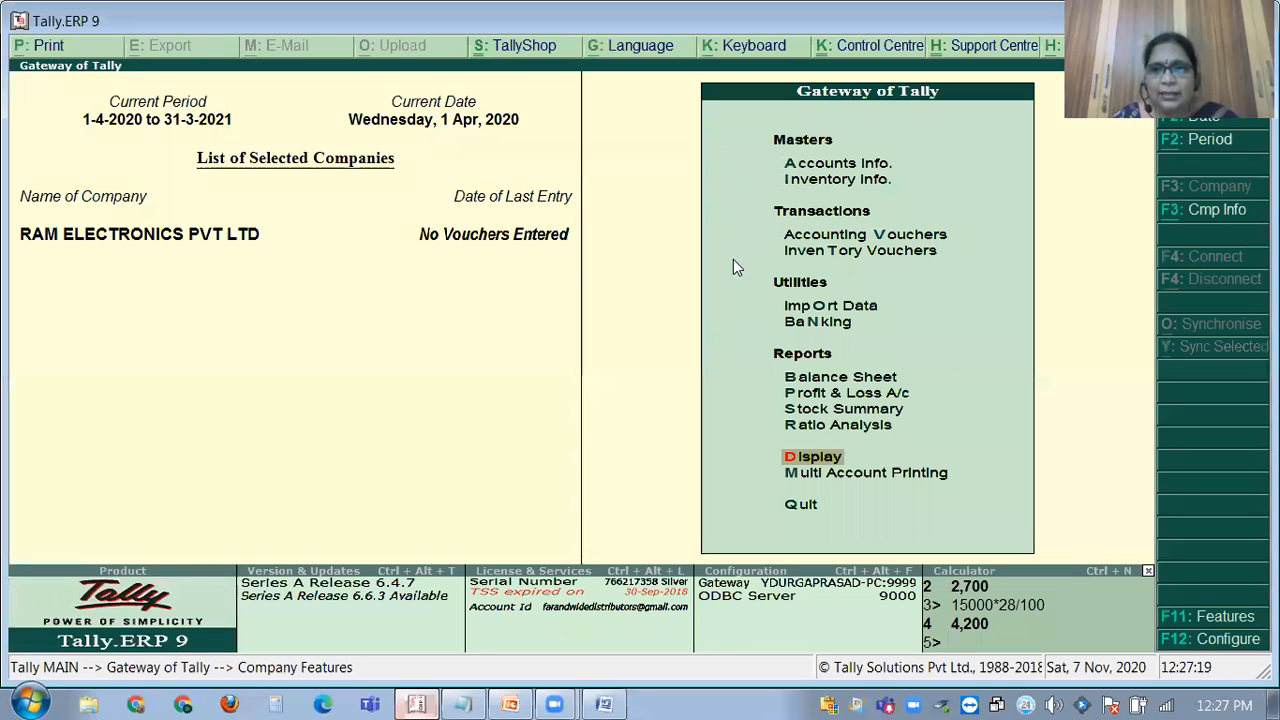
pyautogui.press('Up')
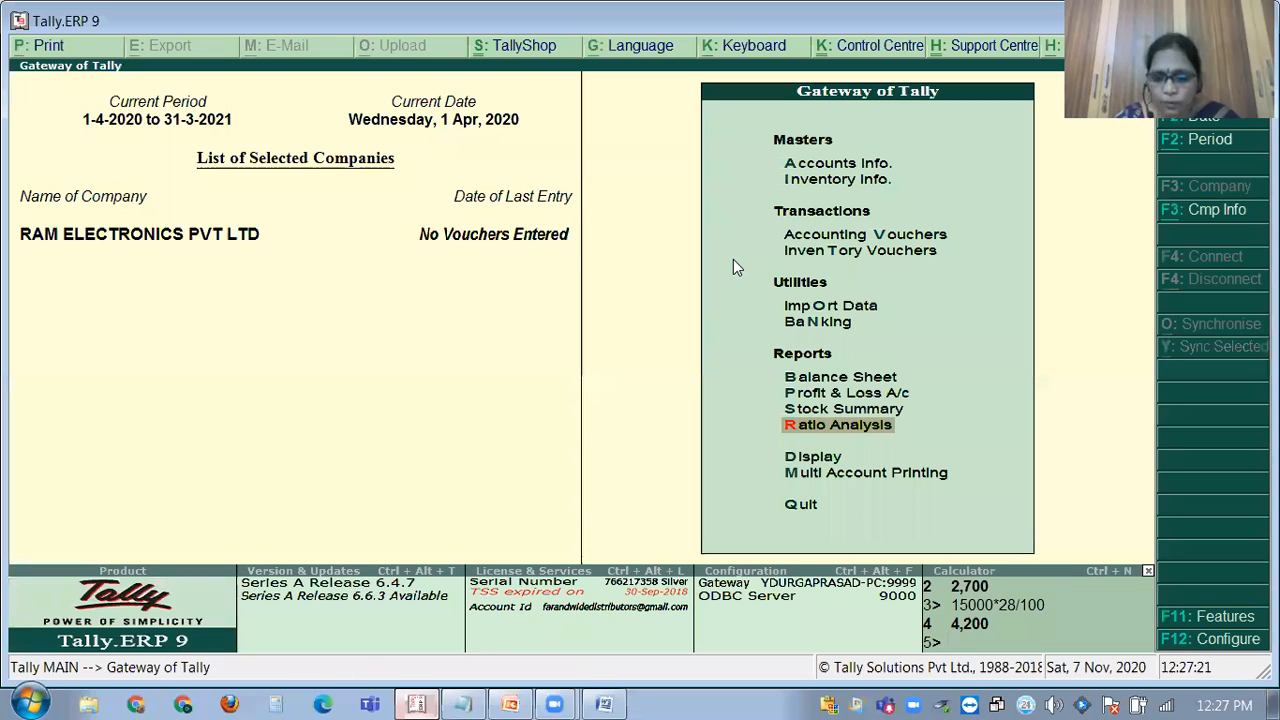
pyautogui.press('Up')
pyautogui.press('Up')
pyautogui.press('v')
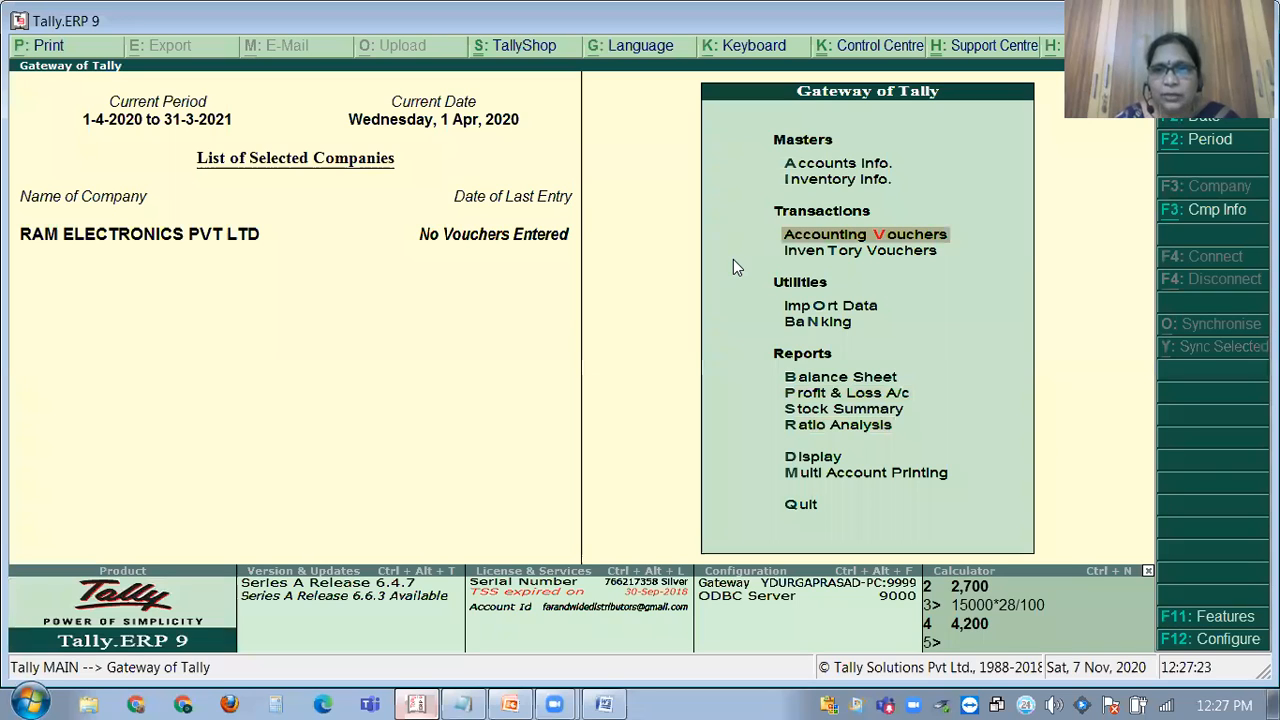
pyautogui.press('Up')
pyautogui.press('Up')
pyautogui.press('Return')
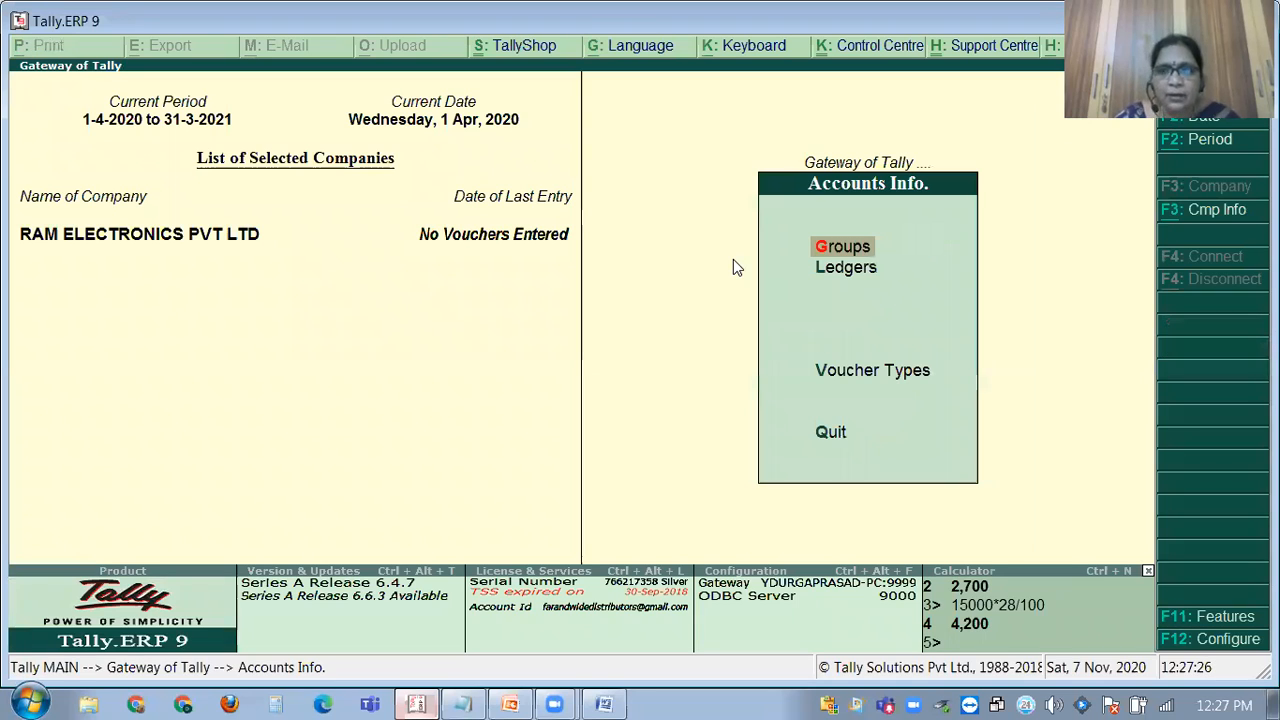
pyautogui.press('Down')
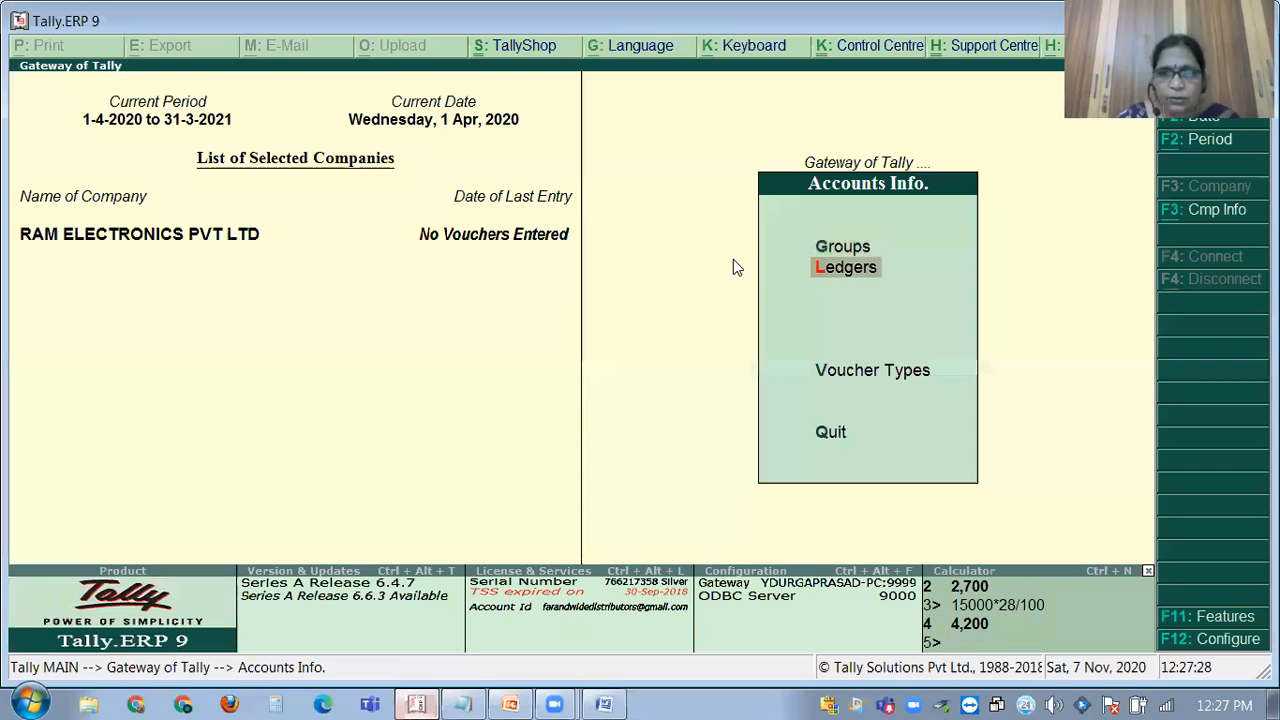
pyautogui.press('Return')
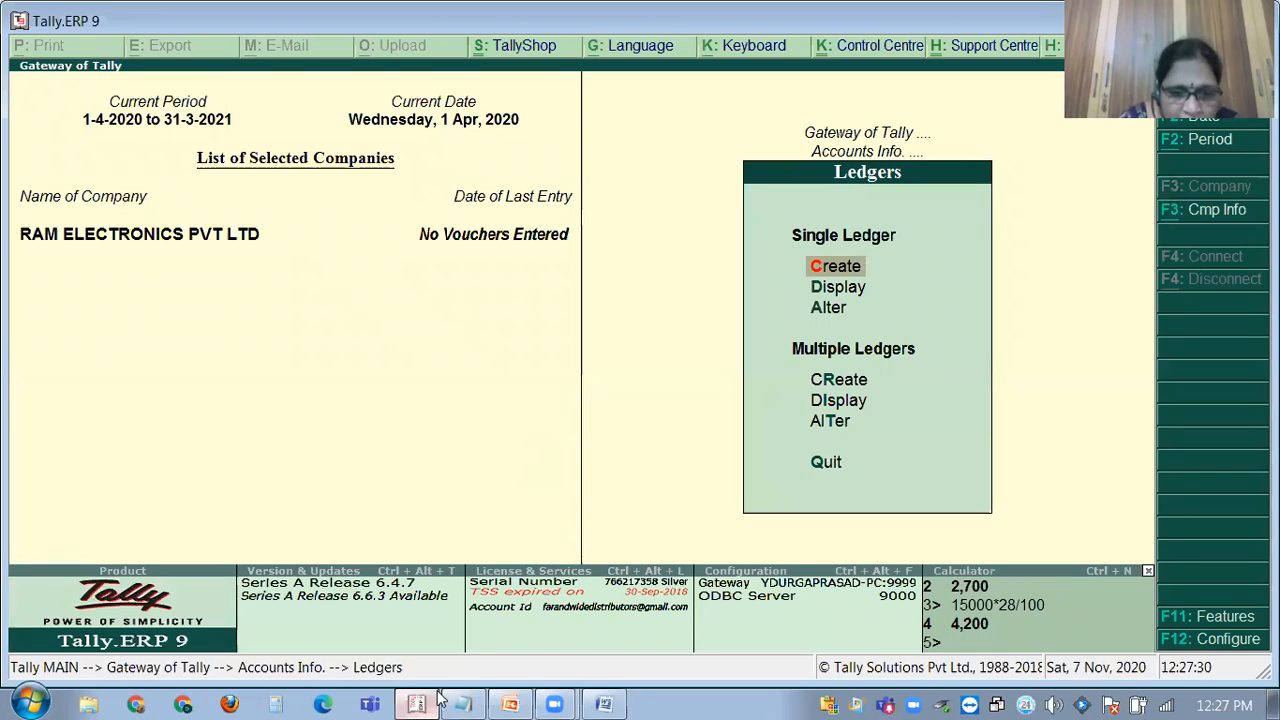
pyautogui.hotkey('alt', 'Tab')
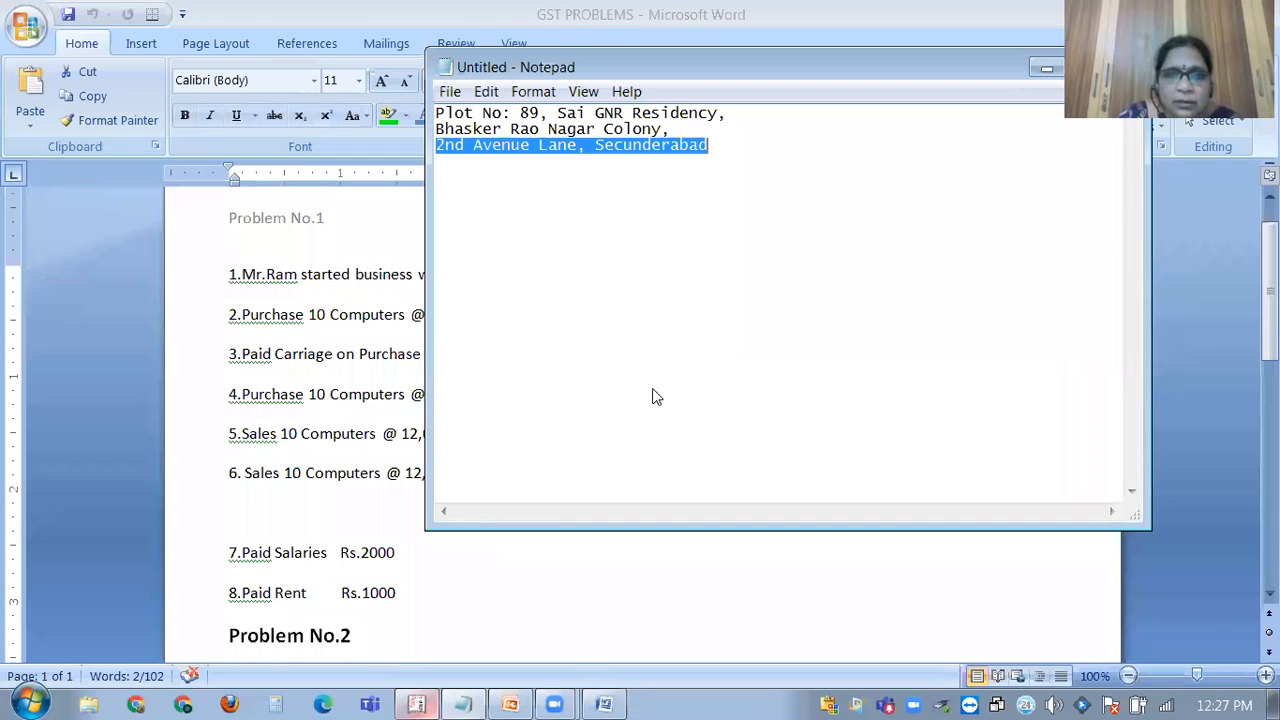
# Close the Notepad address notes without saving and switch back to Tally's Ledgers menu.
pyautogui.hotkey('alt', 'F4')
pyautogui.press('Escape')
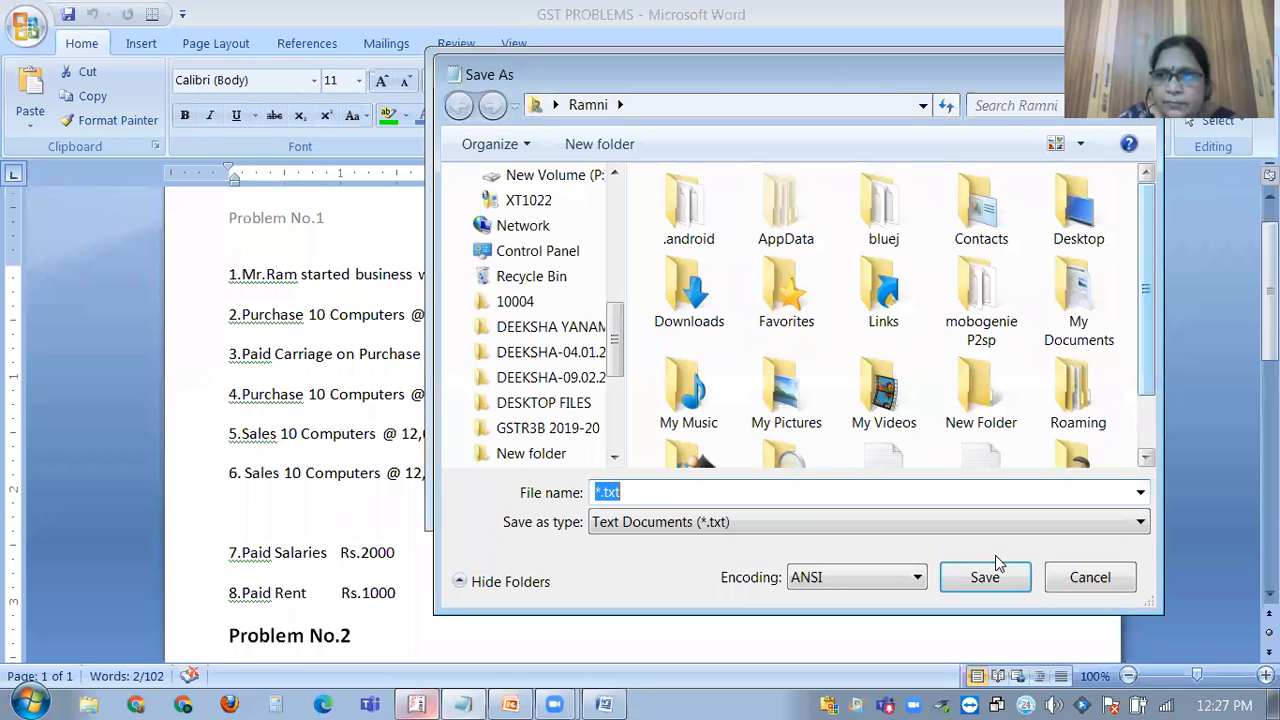
pyautogui.press('Escape')
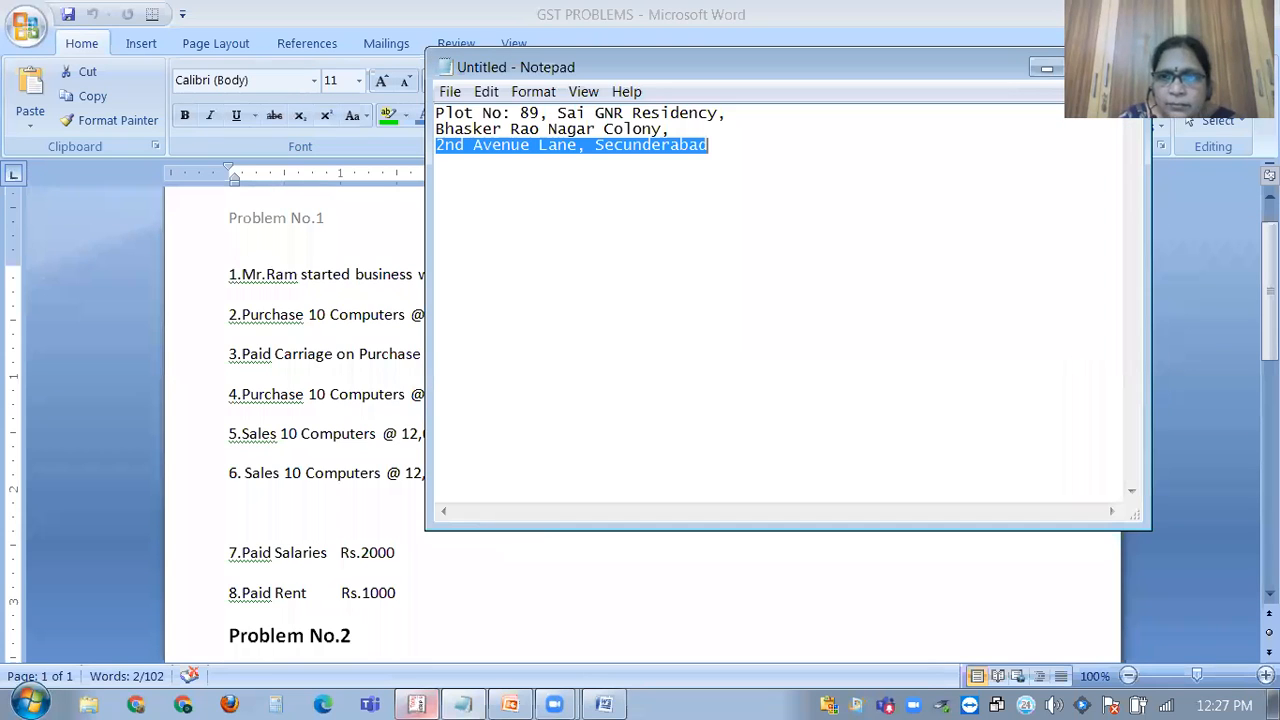
pyautogui.click(1121, 67)
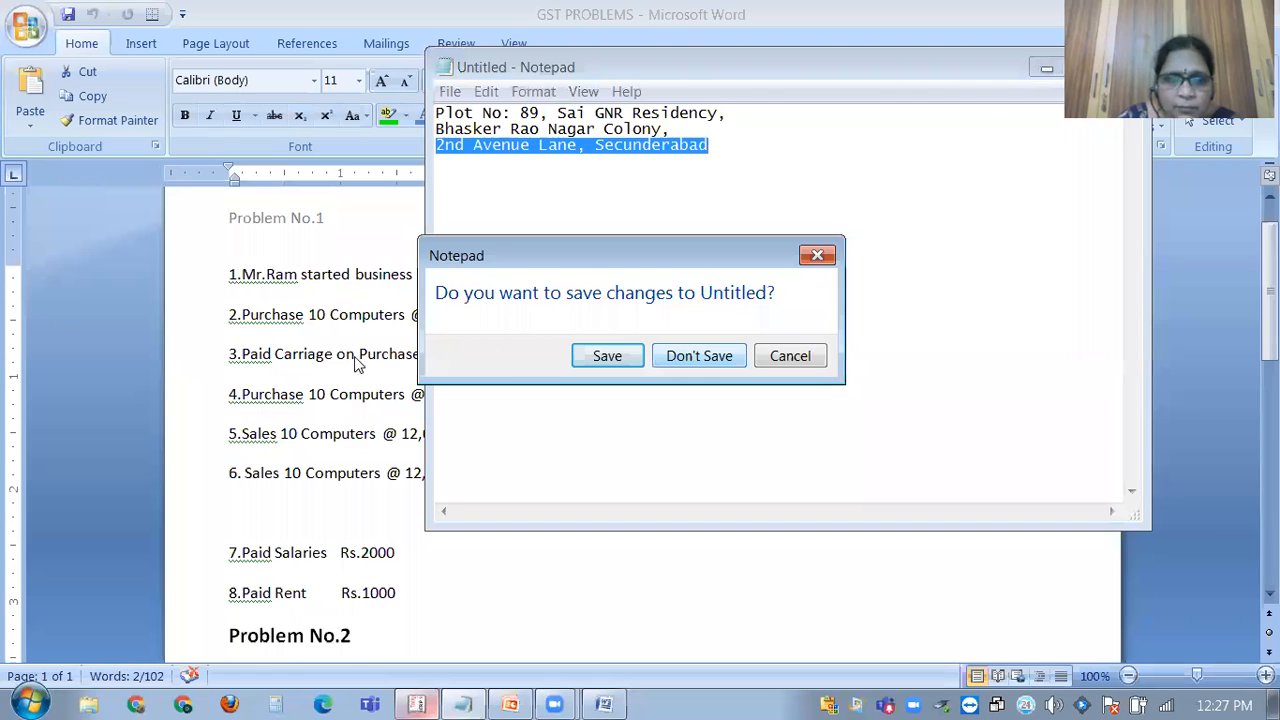
pyautogui.press('n')
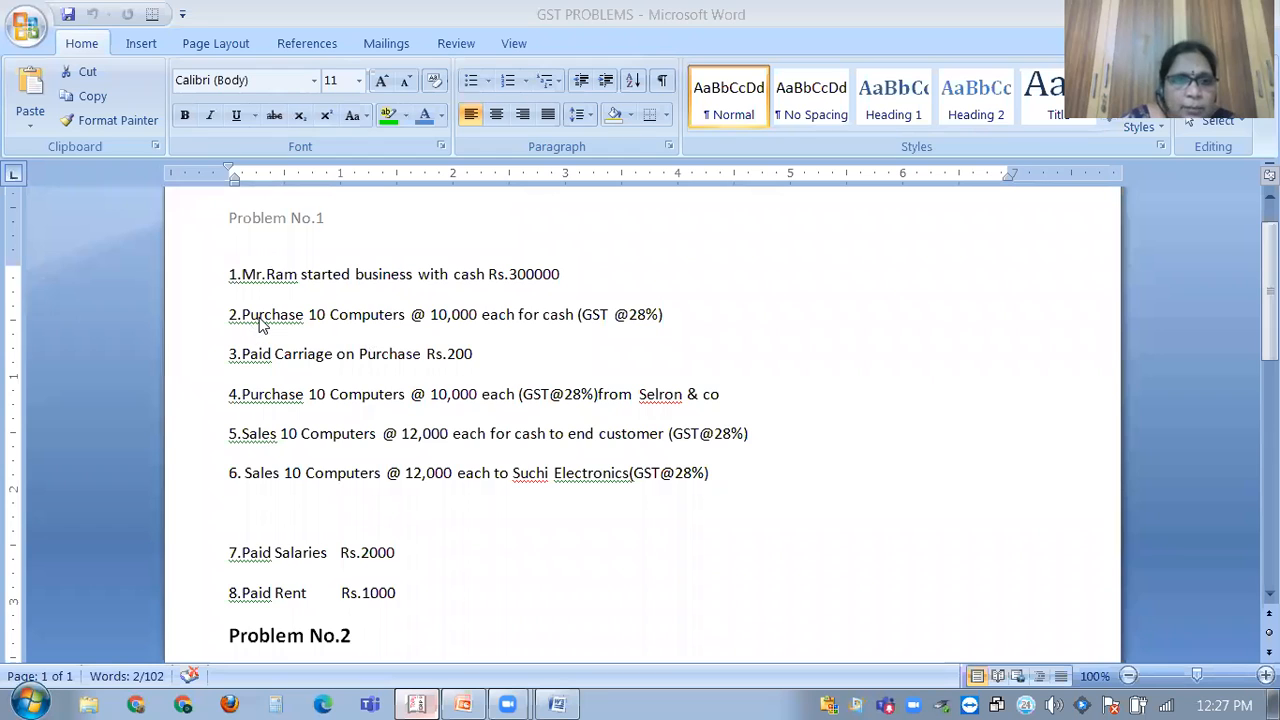
pyautogui.click(437, 683)
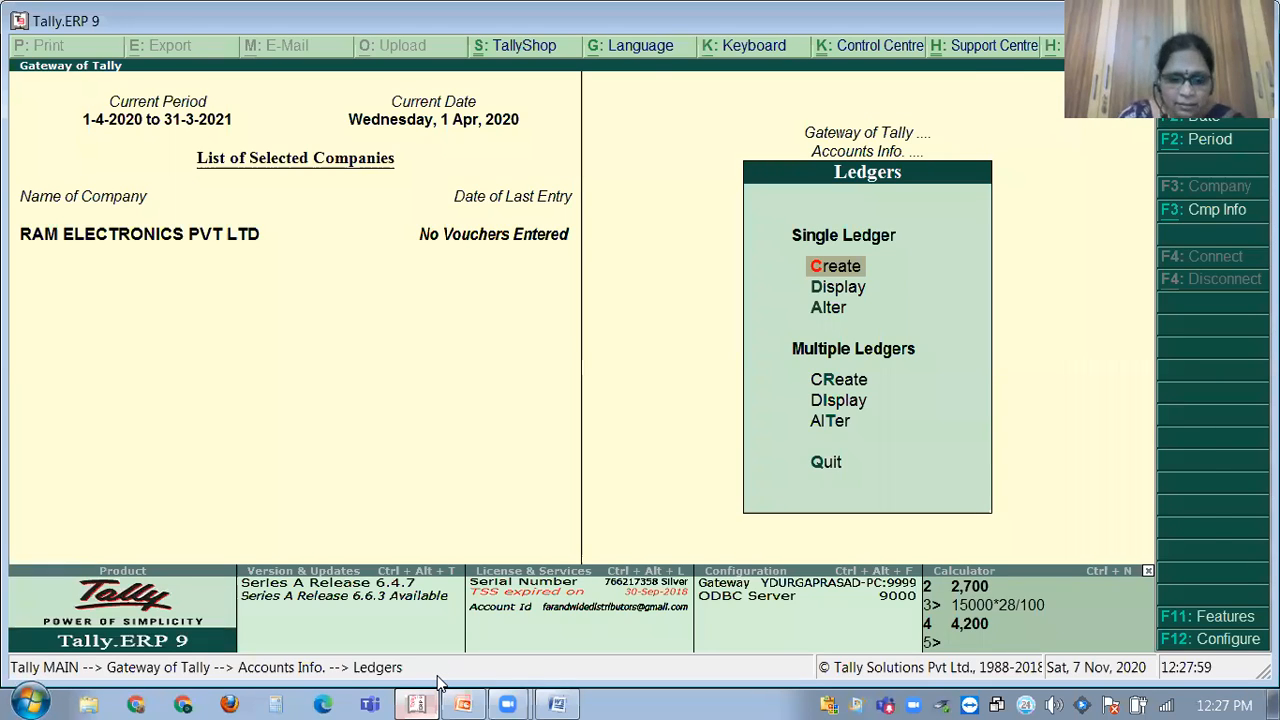
# Start a new ledger named Purchase under the Purchase Accounts group.
pyautogui.press('Return')
pyautogui.write('Pur')
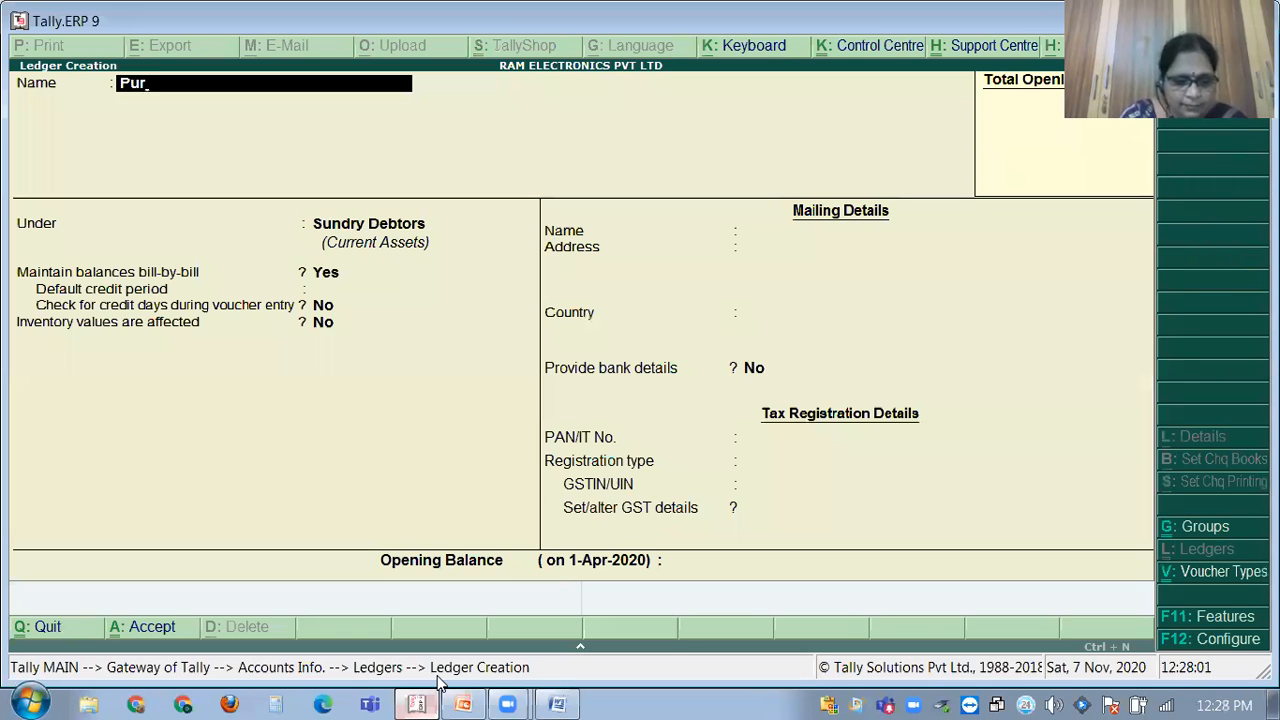
pyautogui.write('chase')
pyautogui.press('Return')
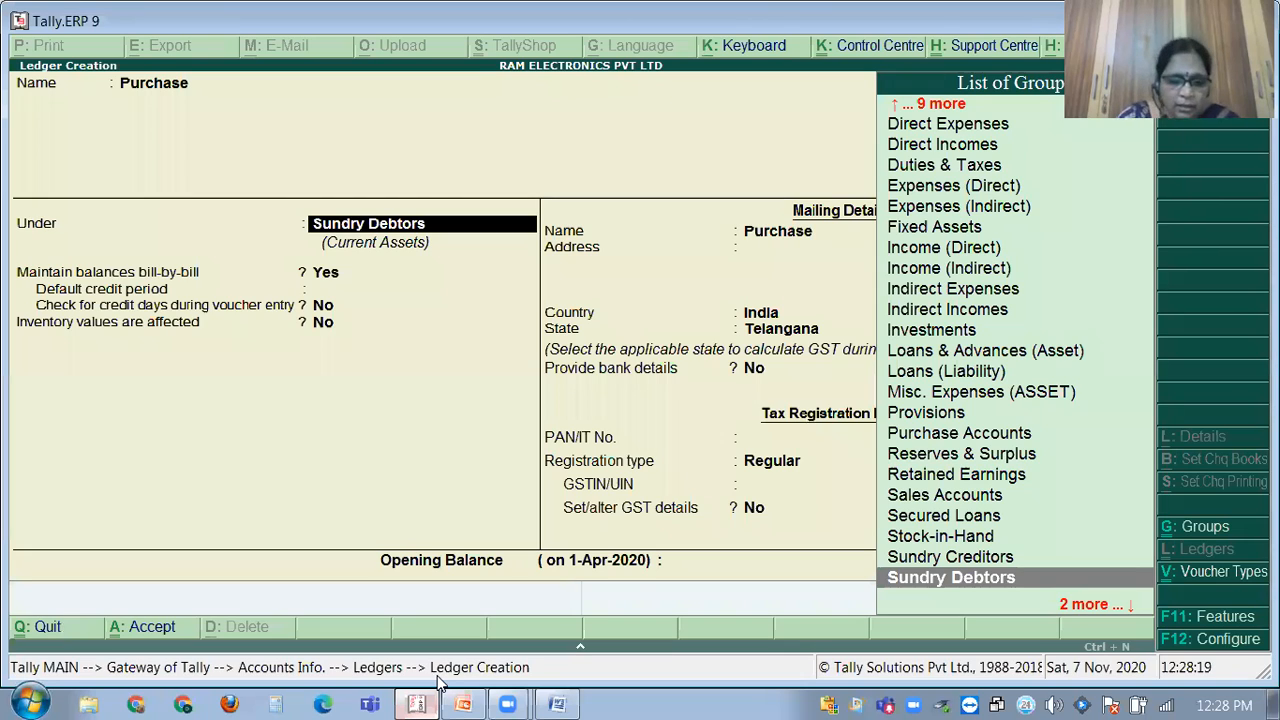
pyautogui.write('Purc')
pyautogui.press('Return')
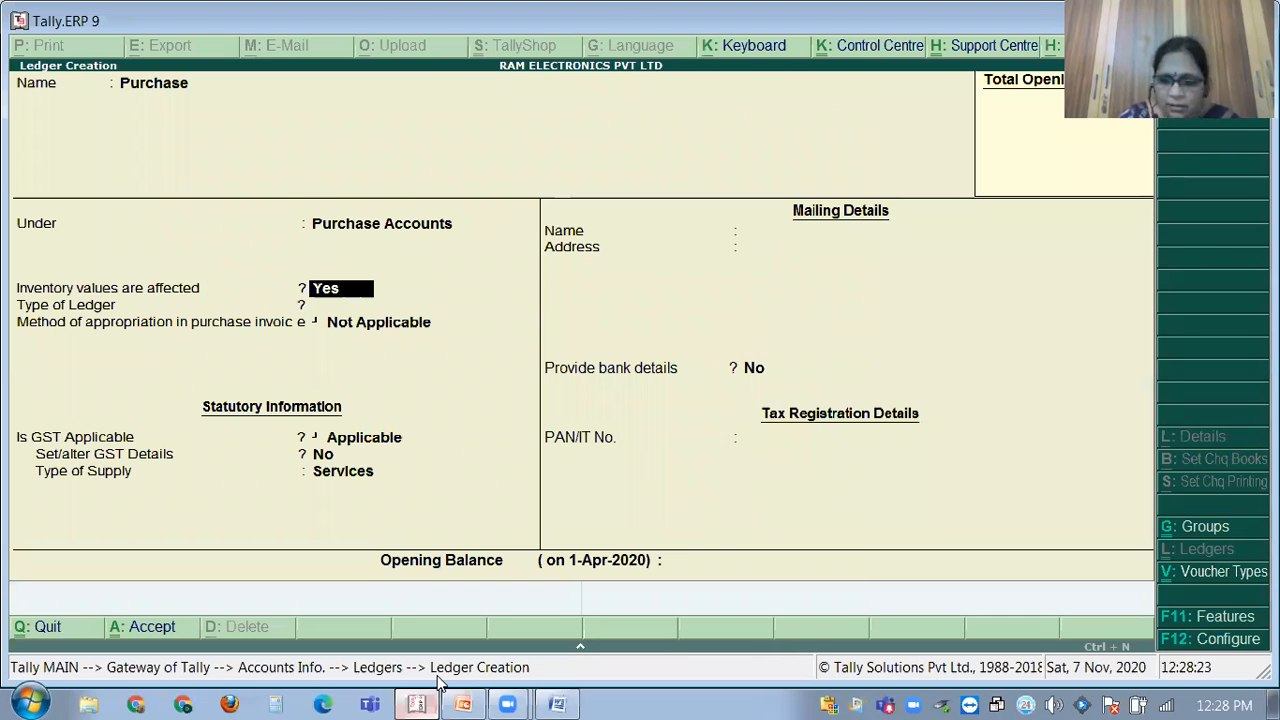
# Keep inventory values affected, mark GST applicable, and save the Purchase ledger.
pyautogui.press('Return')
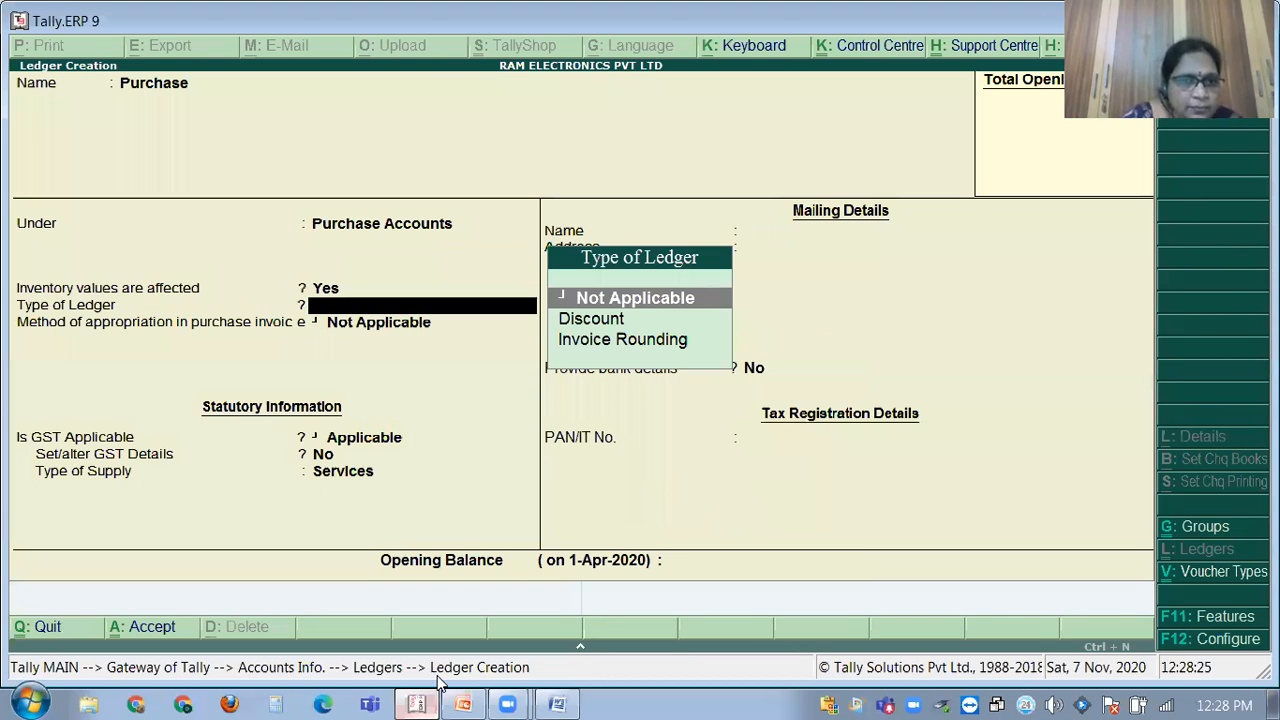
pyautogui.press('Return')
pyautogui.press('Return')
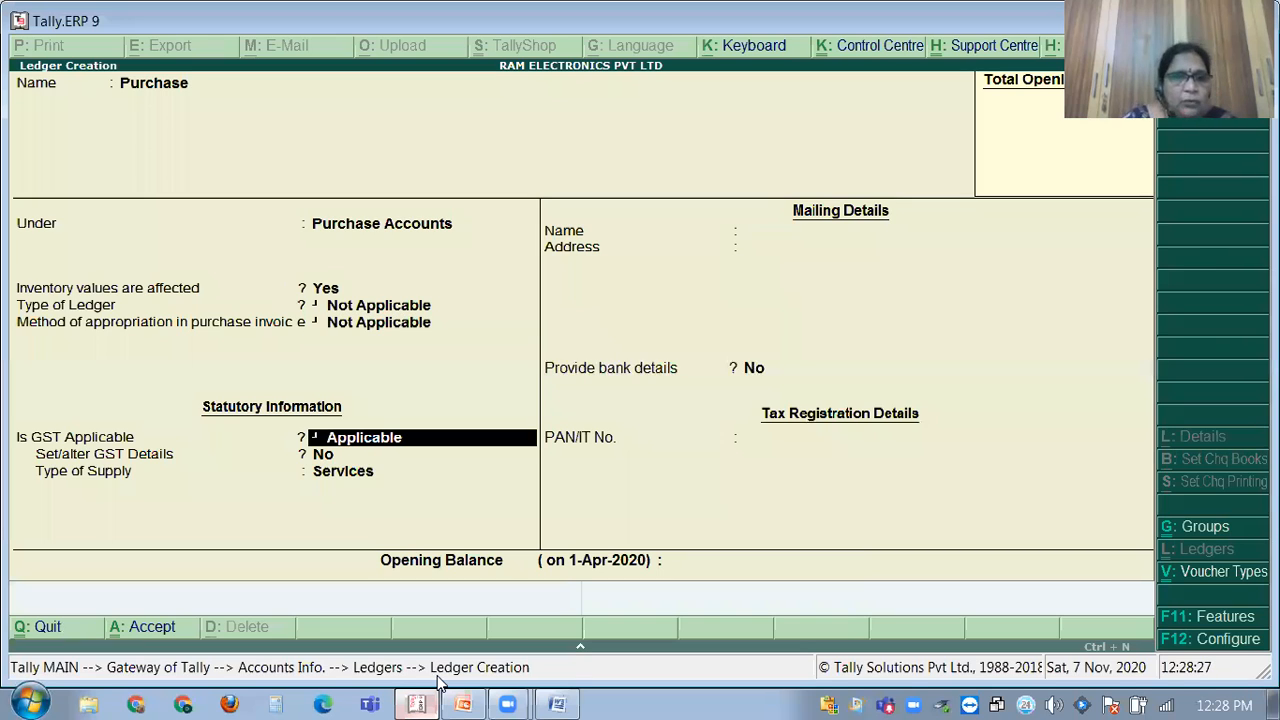
pyautogui.press('Return')
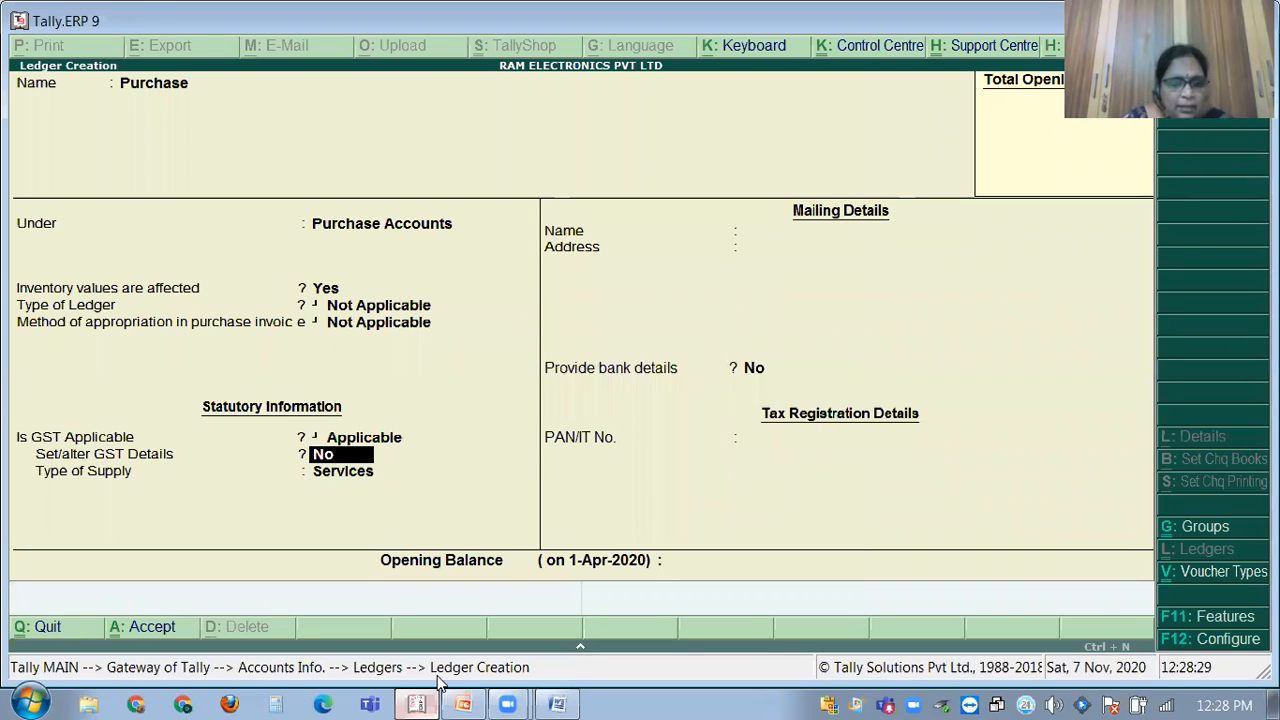
pyautogui.press('Return')
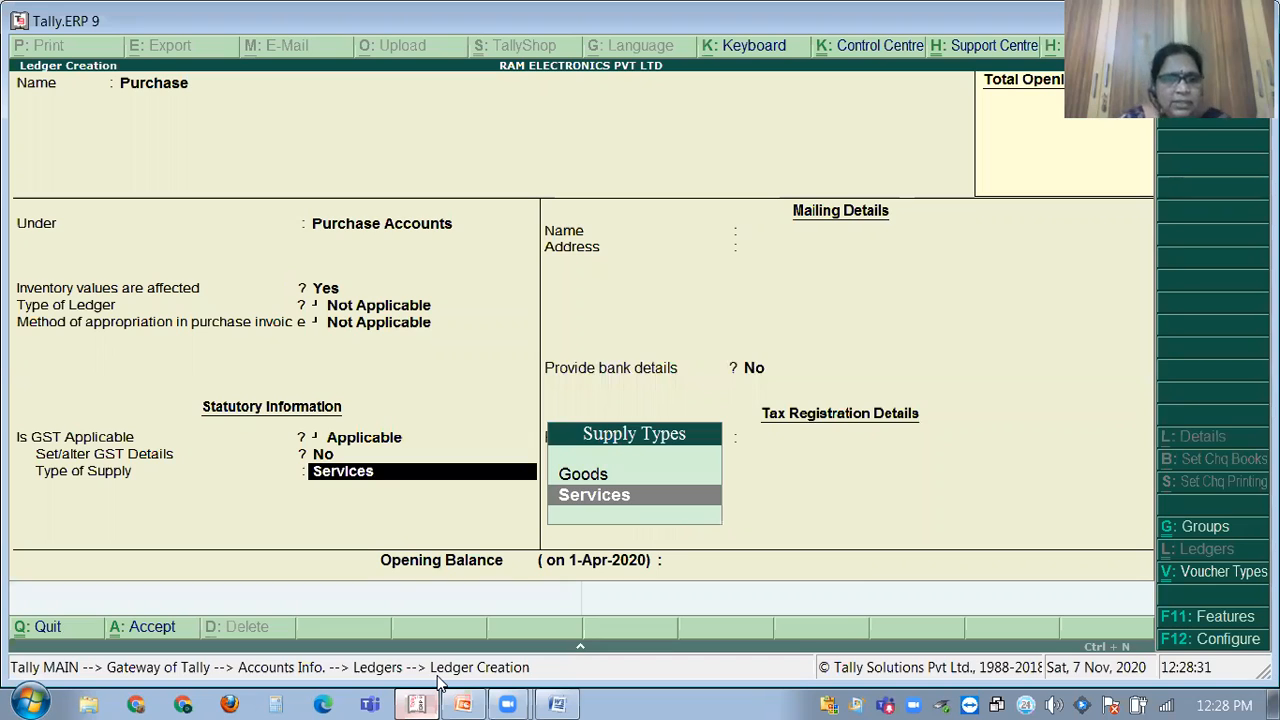
pyautogui.press('Return')
pyautogui.press('Return')
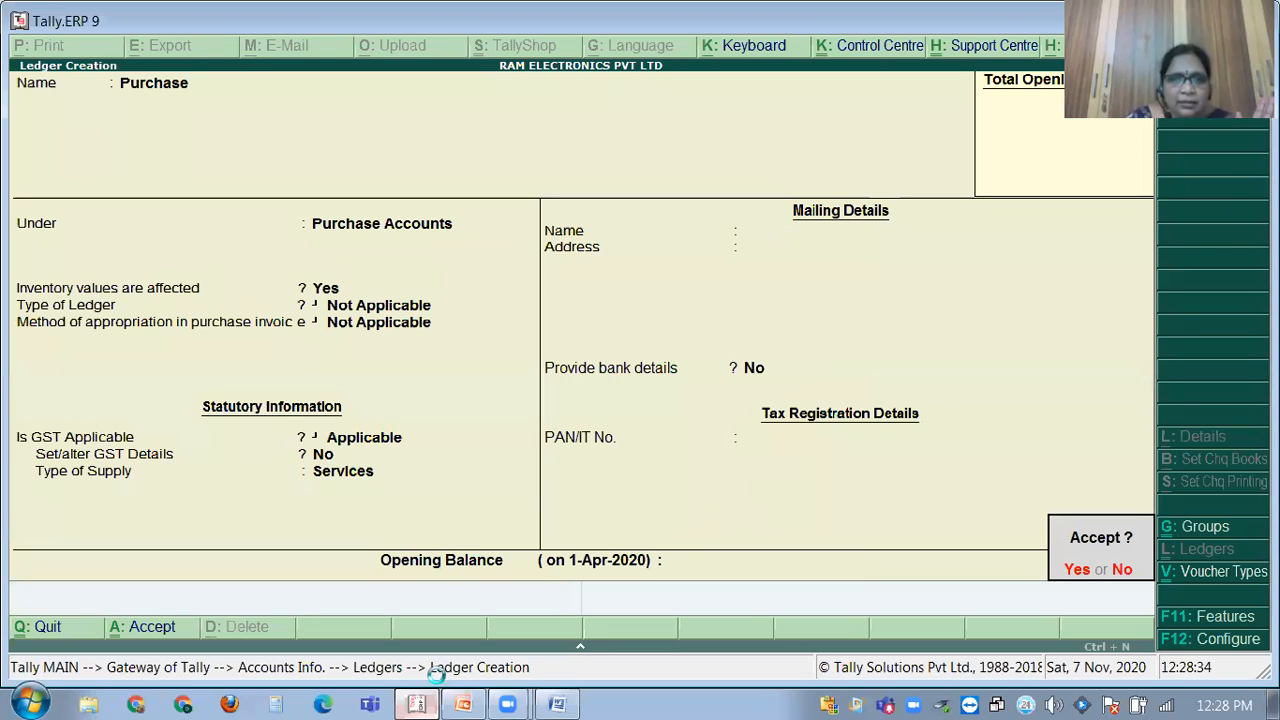
pyautogui.press('Return')
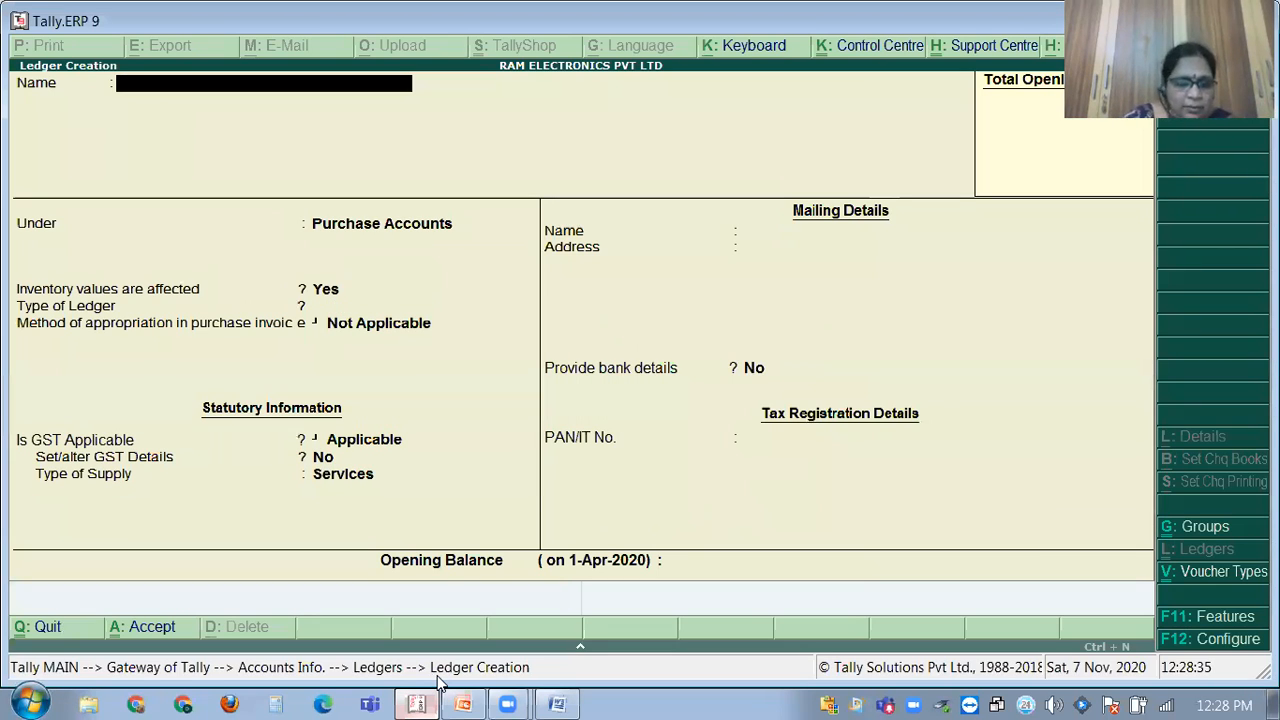
# Alter the Purchase ledger so its GST type of supply is Goods, and save it.
pyautogui.press('Escape')
pyautogui.press('Down')
pyautogui.press('Return')
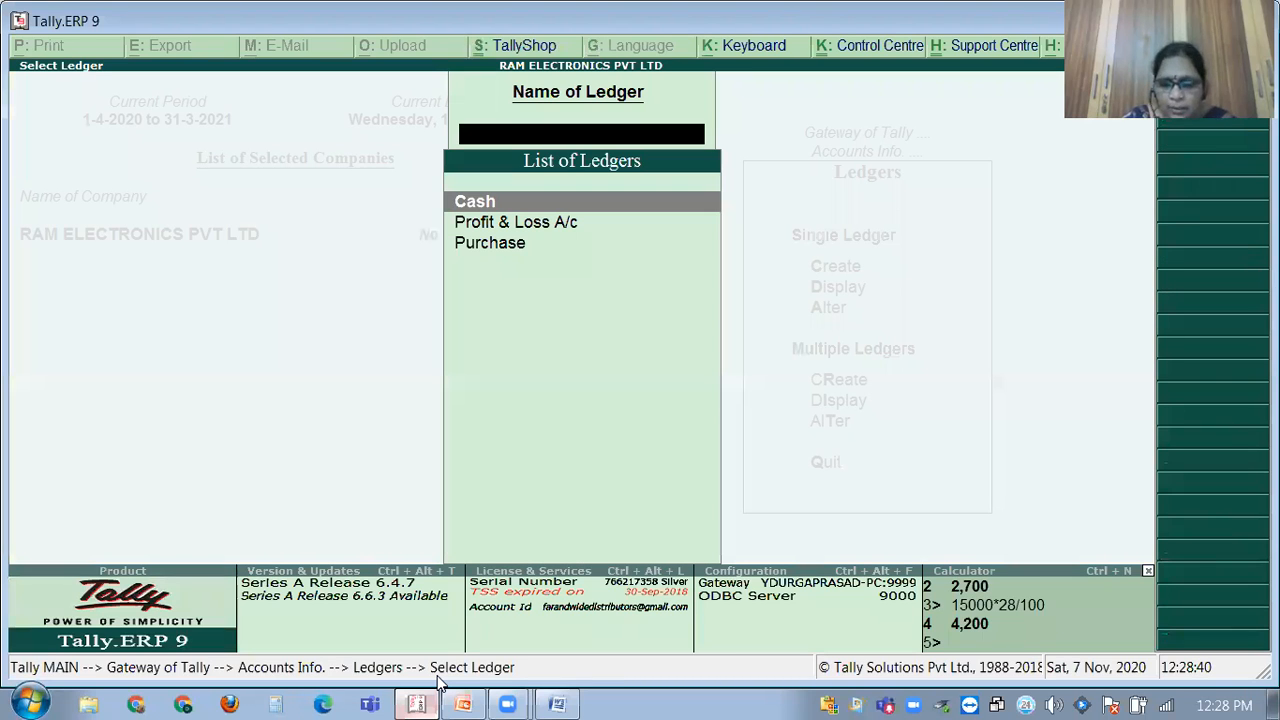
pyautogui.press('Return')
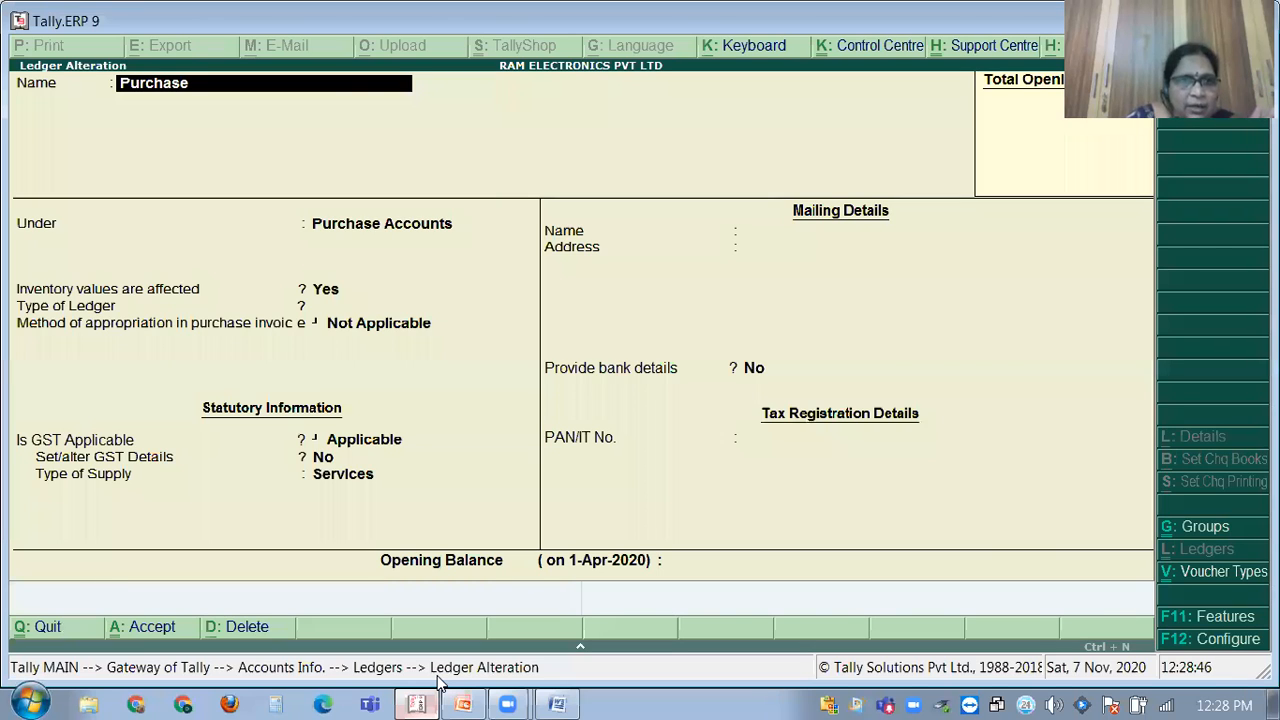
pyautogui.press('Return')
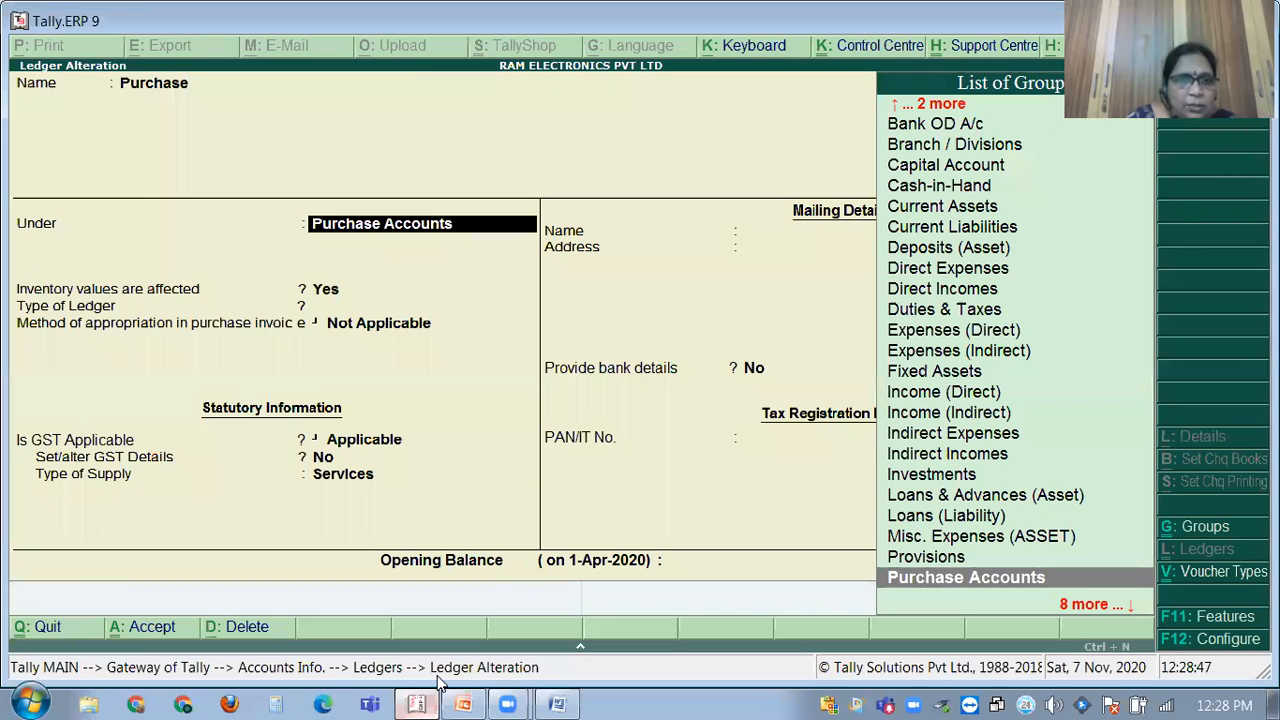
pyautogui.press('Return')
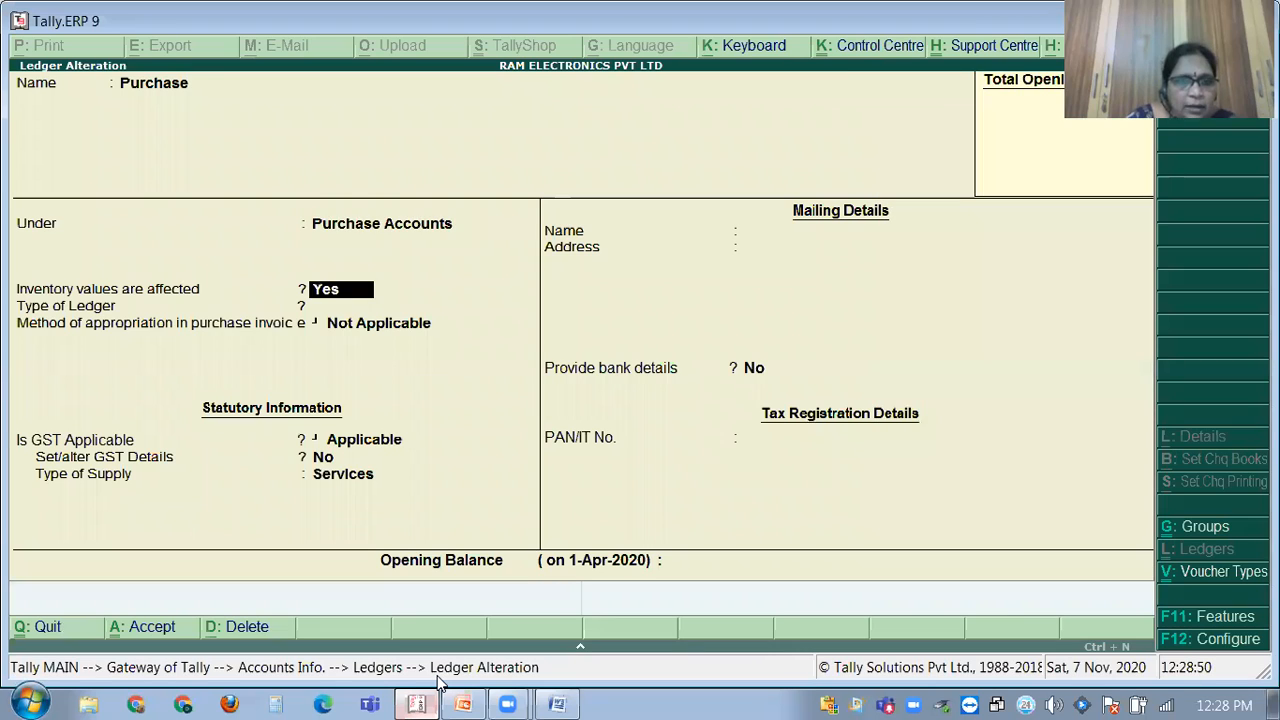
pyautogui.press('Return')
pyautogui.press('Return')
pyautogui.press('Return')
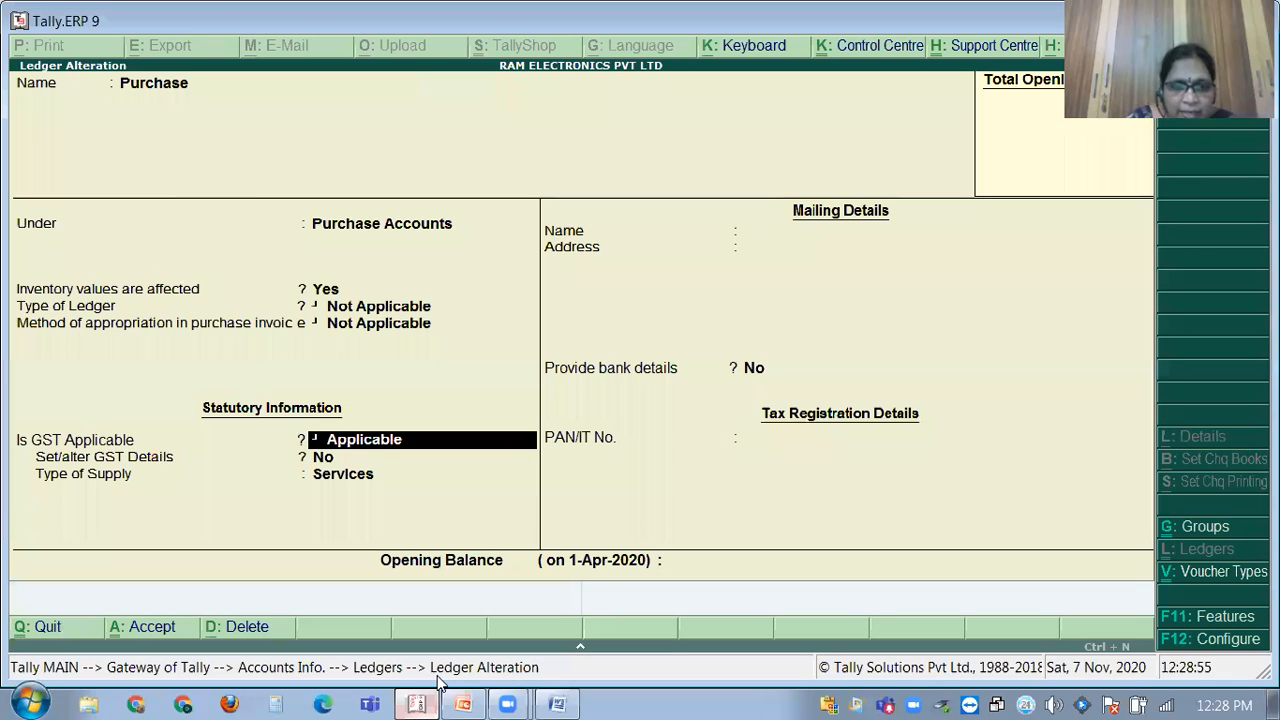
pyautogui.press('Return')
pyautogui.press('Return')
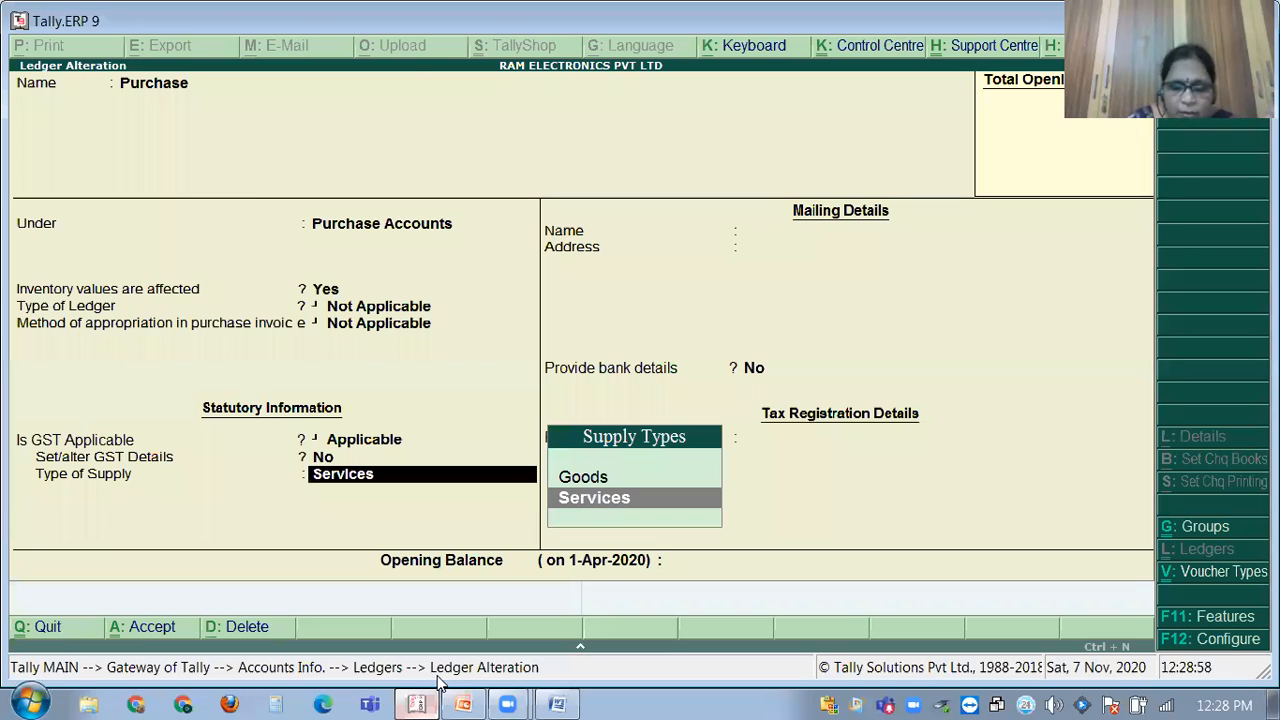
pyautogui.press('Up')
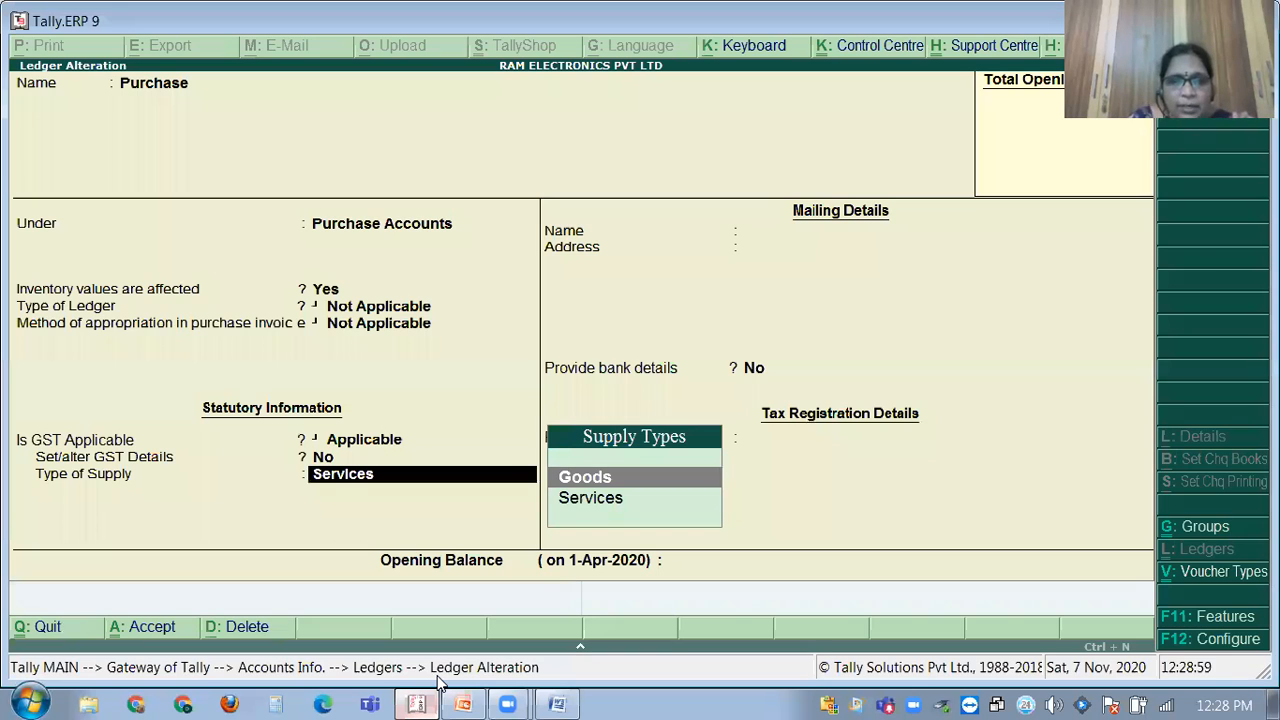
pyautogui.press('Return')
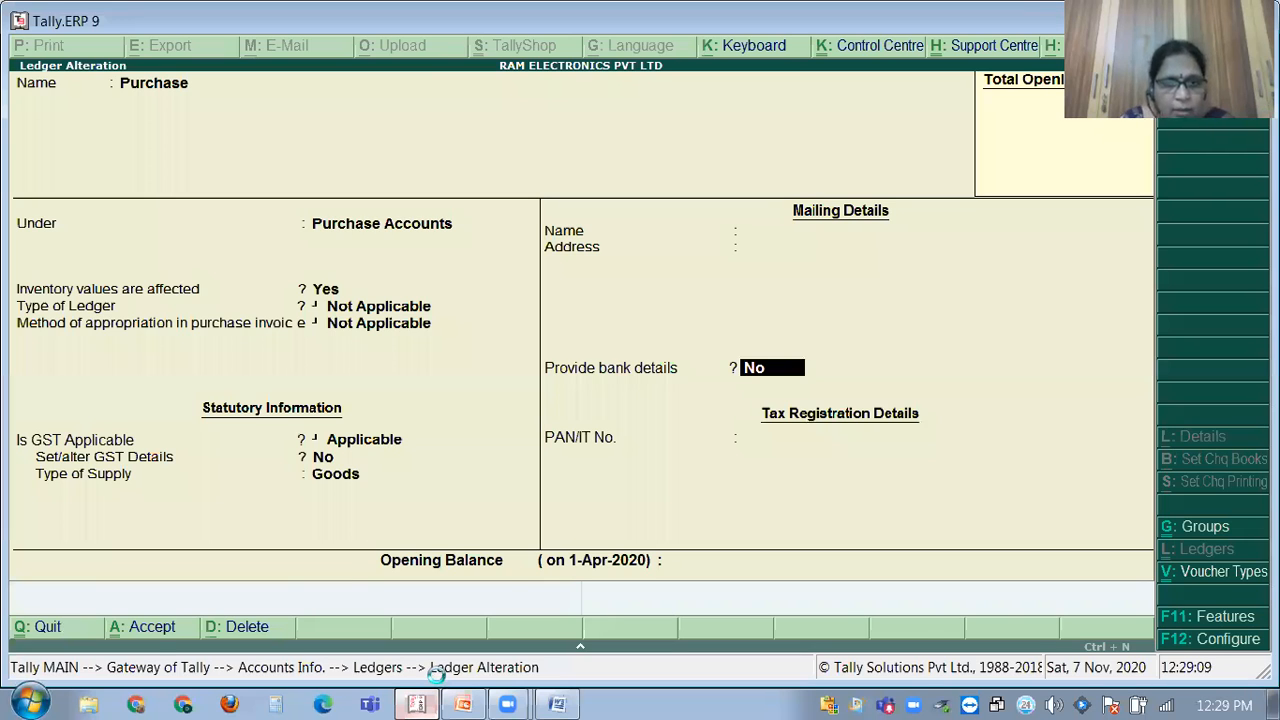
pyautogui.press('Escape')
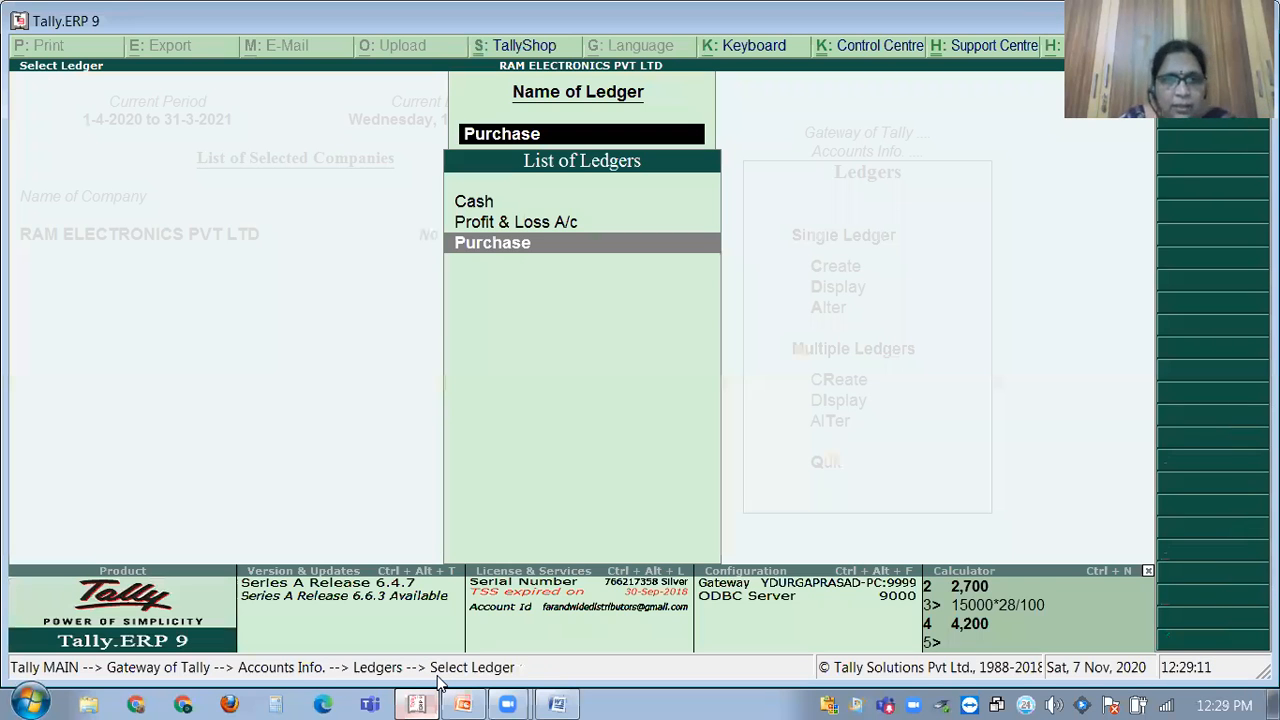
# Return to the Ledgers menu and open a blank single-ledger creation form.
pyautogui.press('Escape')
pyautogui.press('Escape')
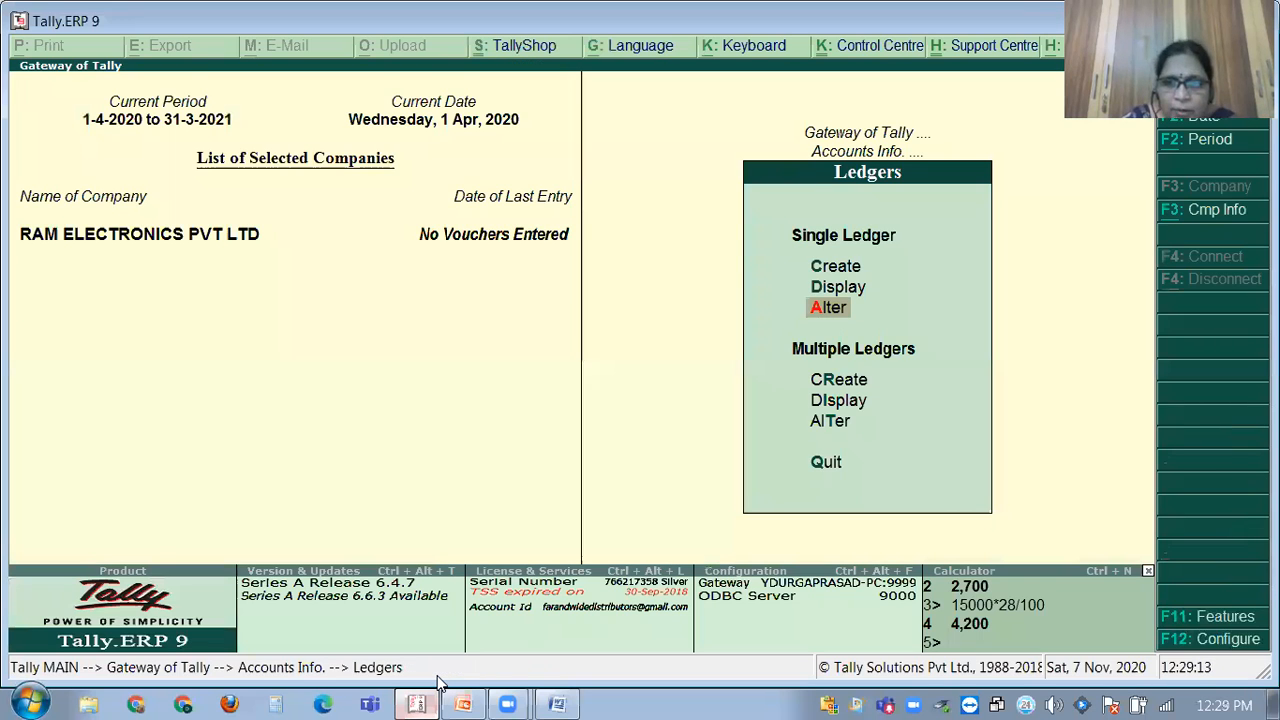
pyautogui.press('Up')
pyautogui.press('Up')
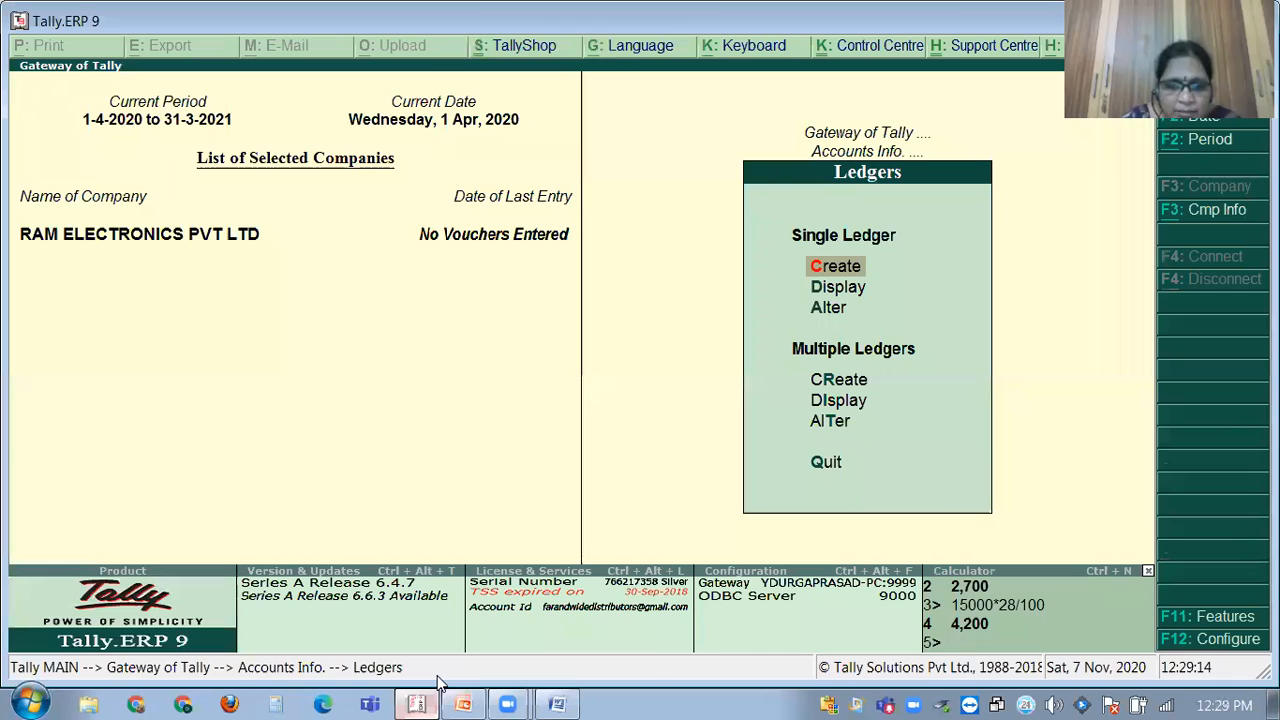
pyautogui.click(556, 700)
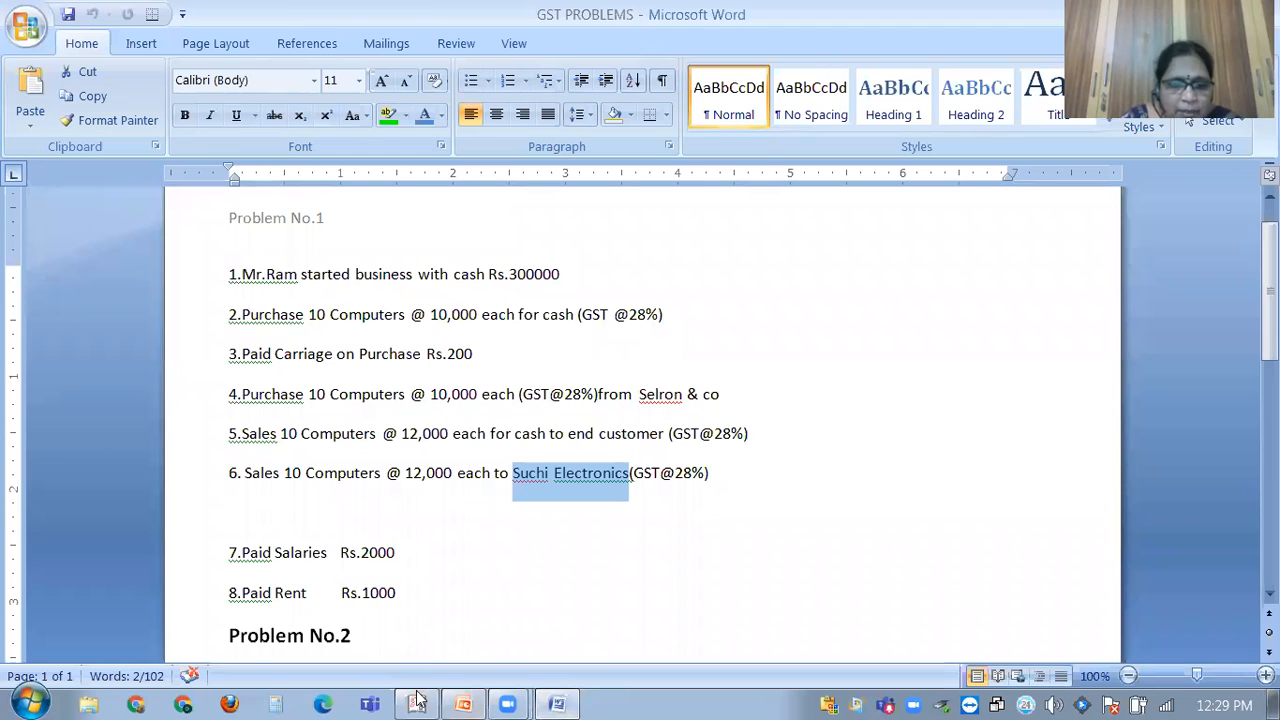
pyautogui.hotkey('alt', 'Tab')
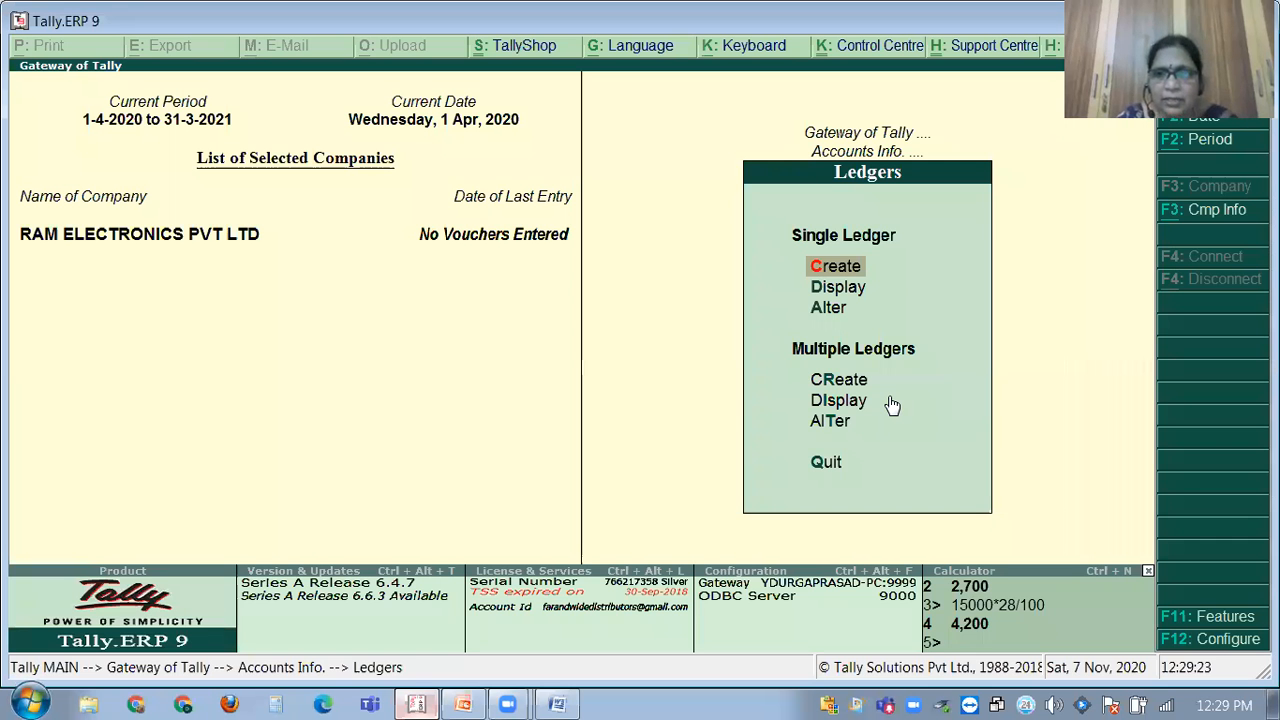
pyautogui.press('Return')
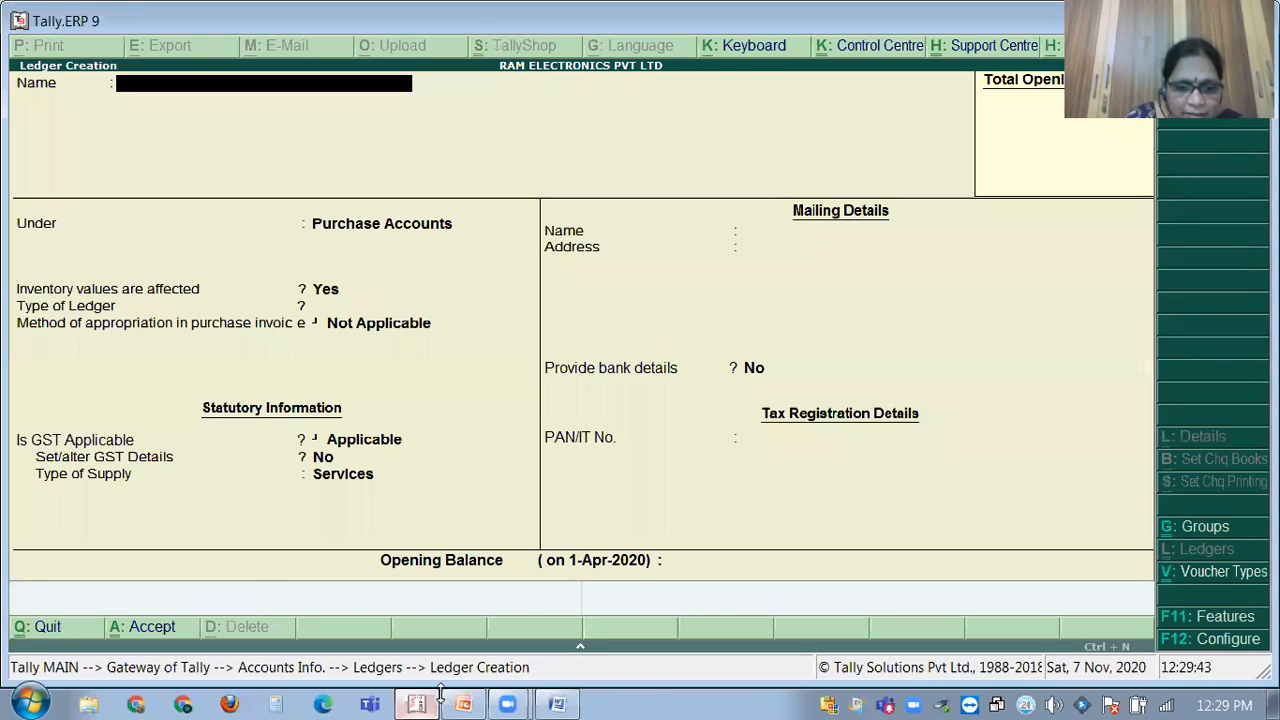
pyautogui.click(560, 703)
pyautogui.click(686, 318)
pyautogui.write('(GST @28%)(')
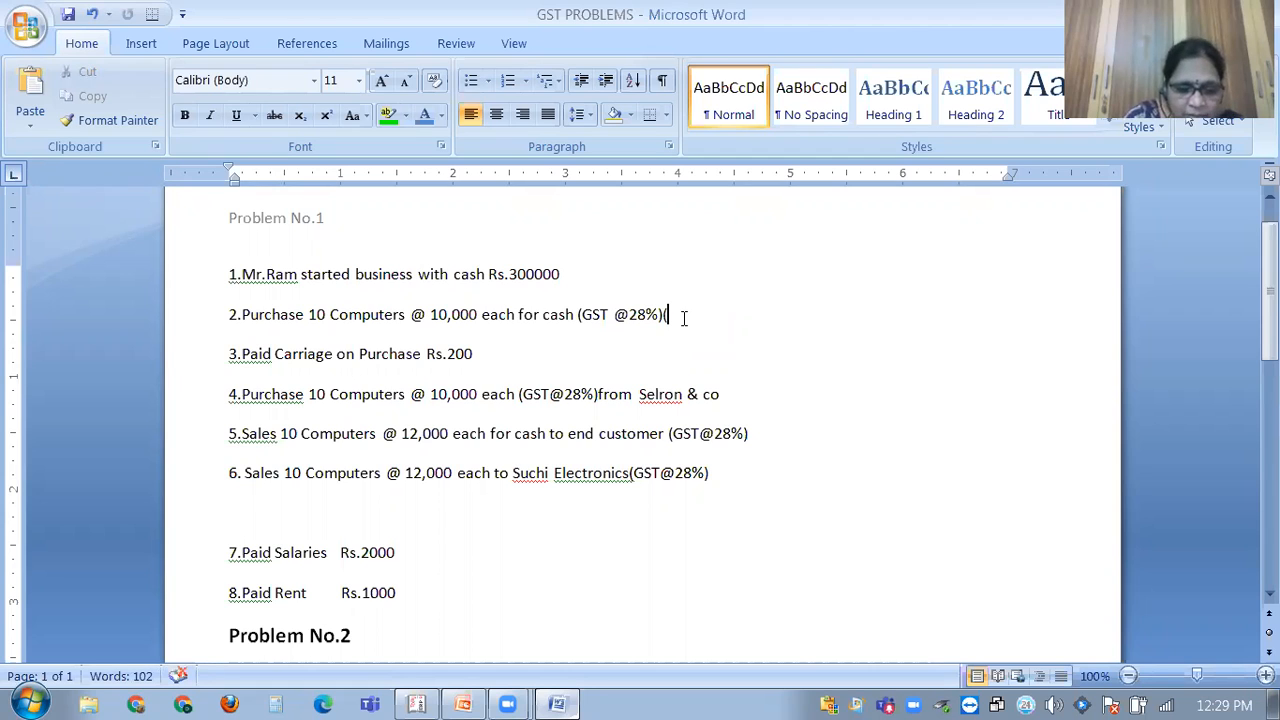
# Complete the note '(cgst+sgst)' on line 2, then switch back to Tally.
pyautogui.write('cgst')
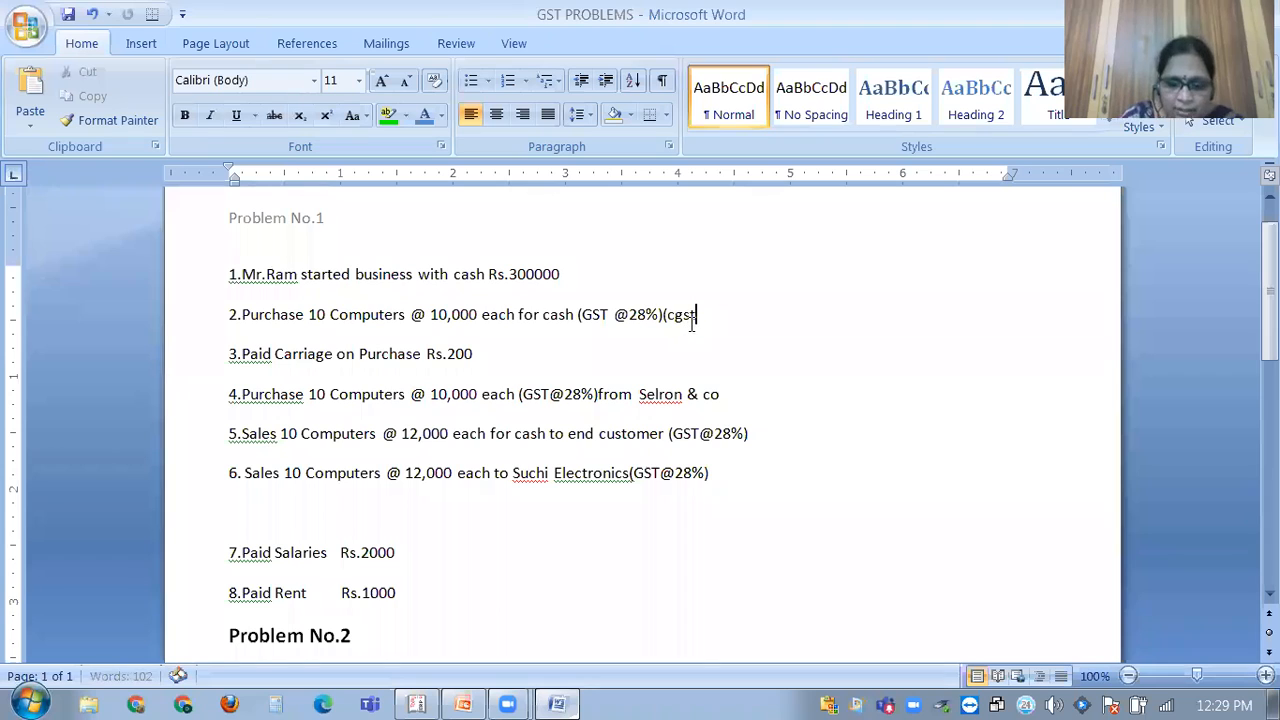
pyautogui.write('+')
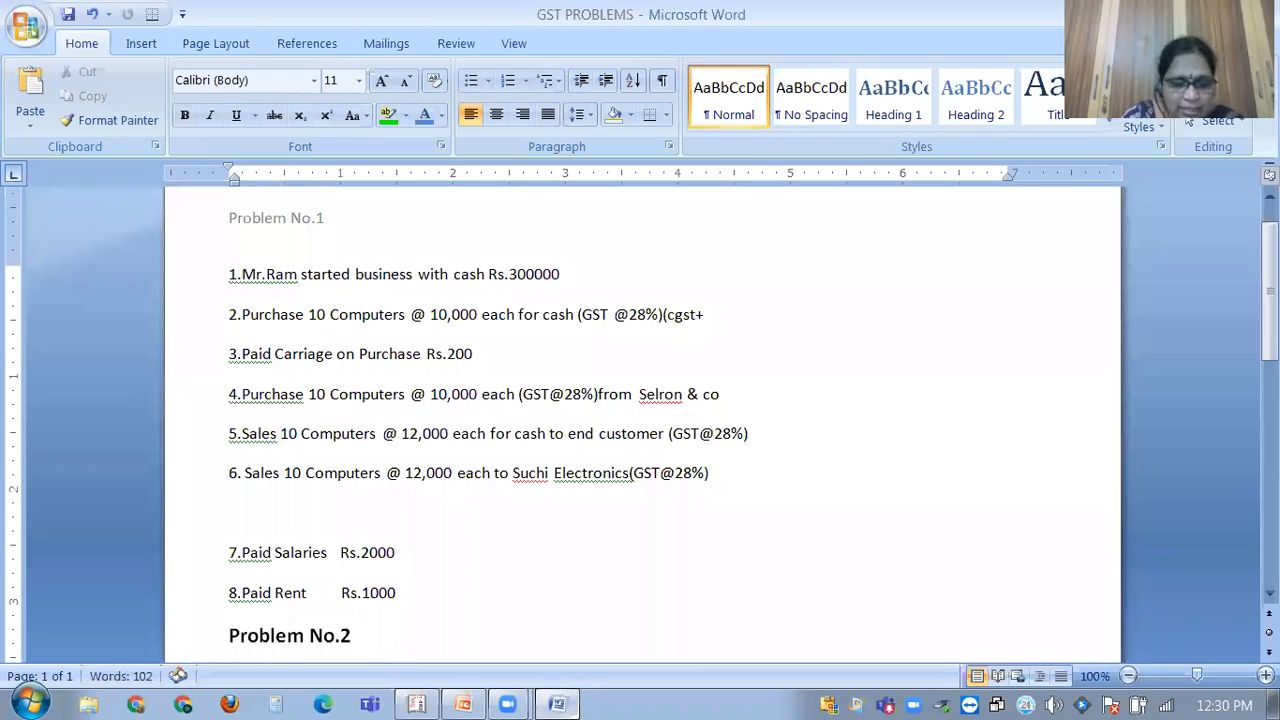
pyautogui.write('sgst')
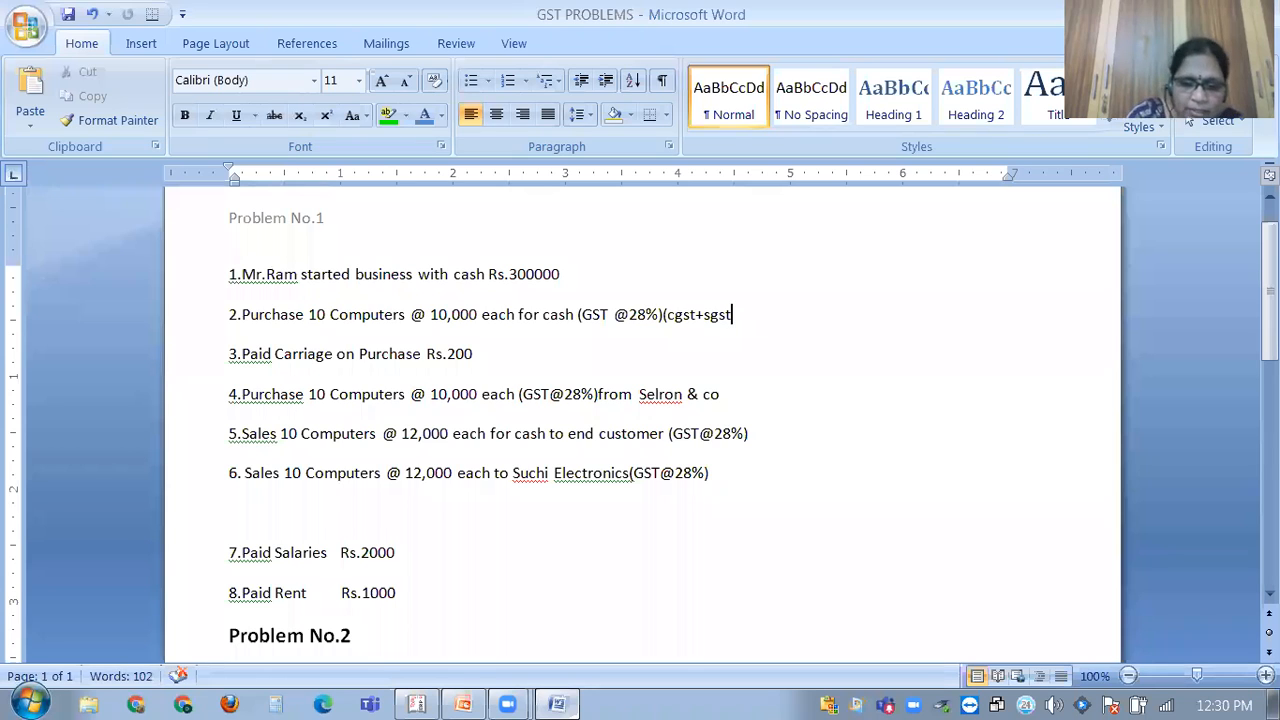
pyautogui.write(')')
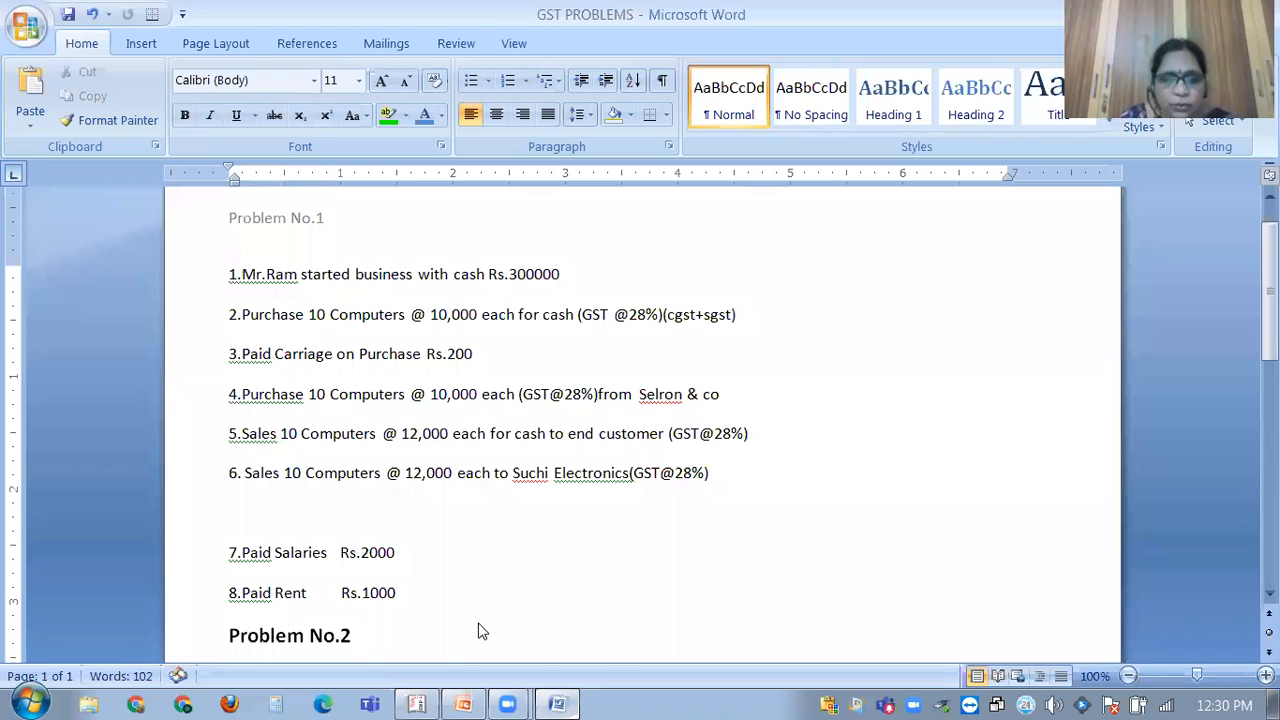
pyautogui.click(420, 704)
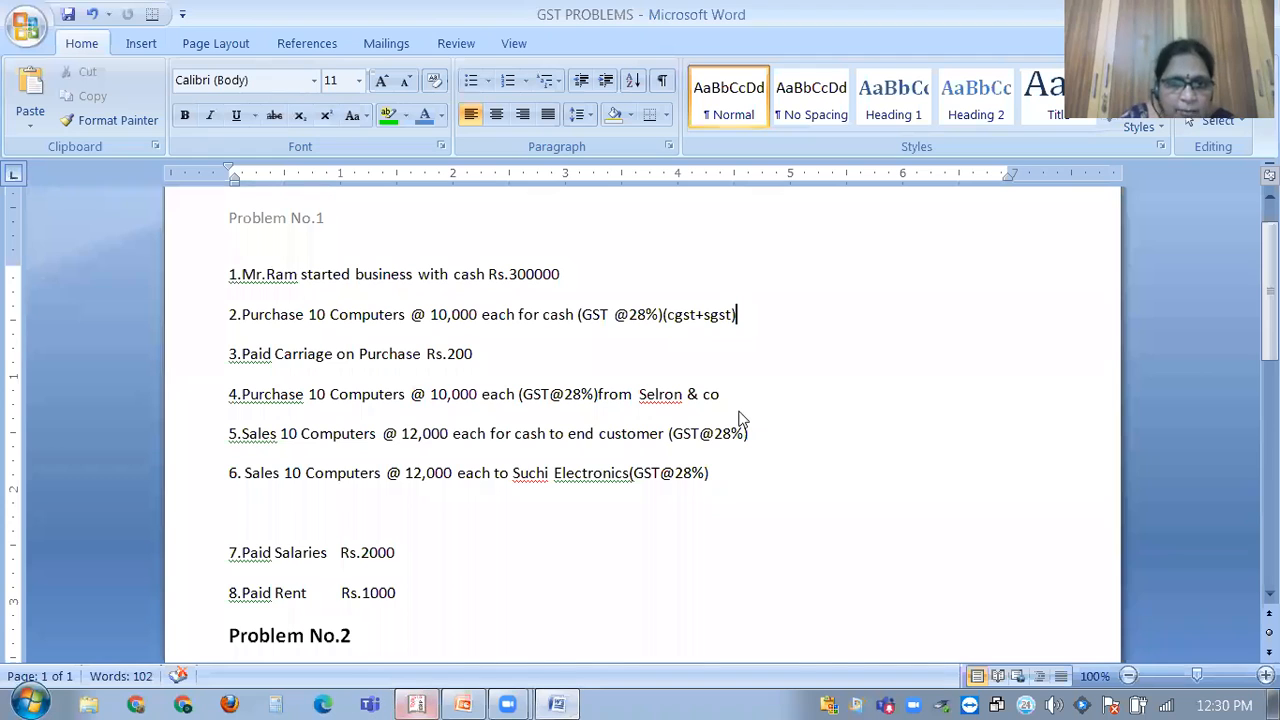
# Name the new ledger CGST and place it under Duties & Taxes.
pyautogui.write('C')
pyautogui.press('BackSpace')
pyautogui.write('CGST')
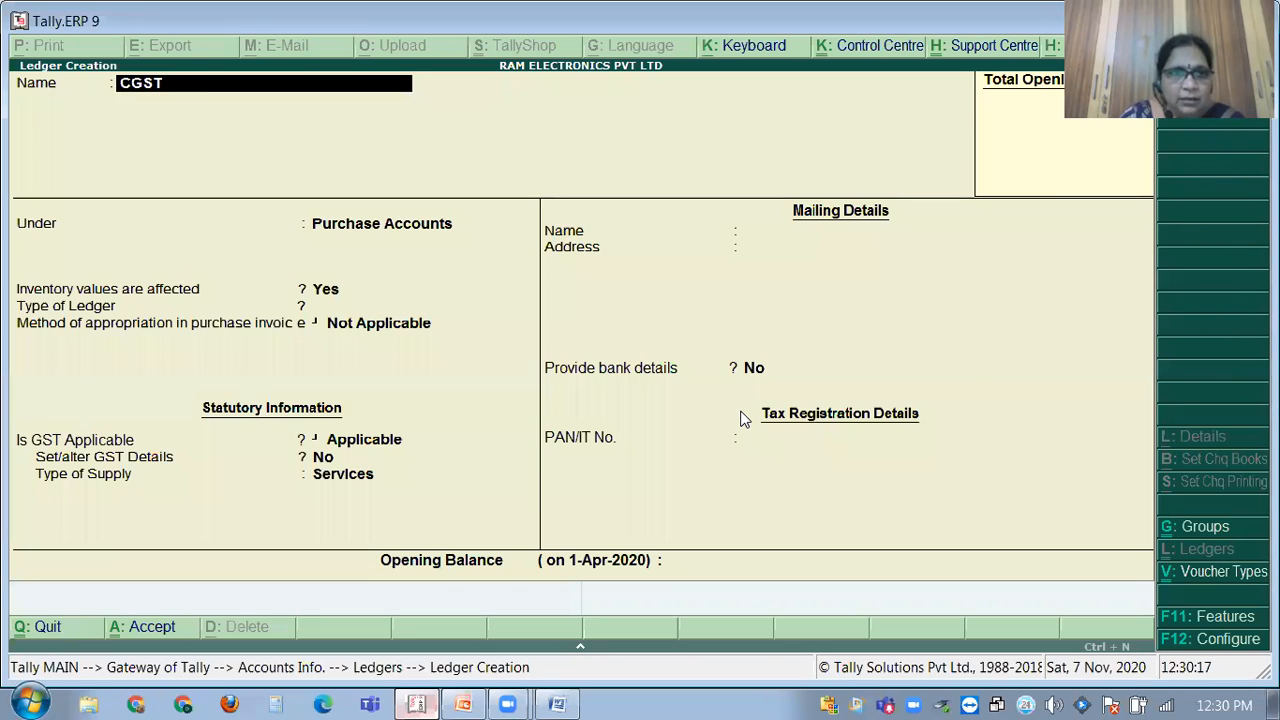
pyautogui.press('Return')
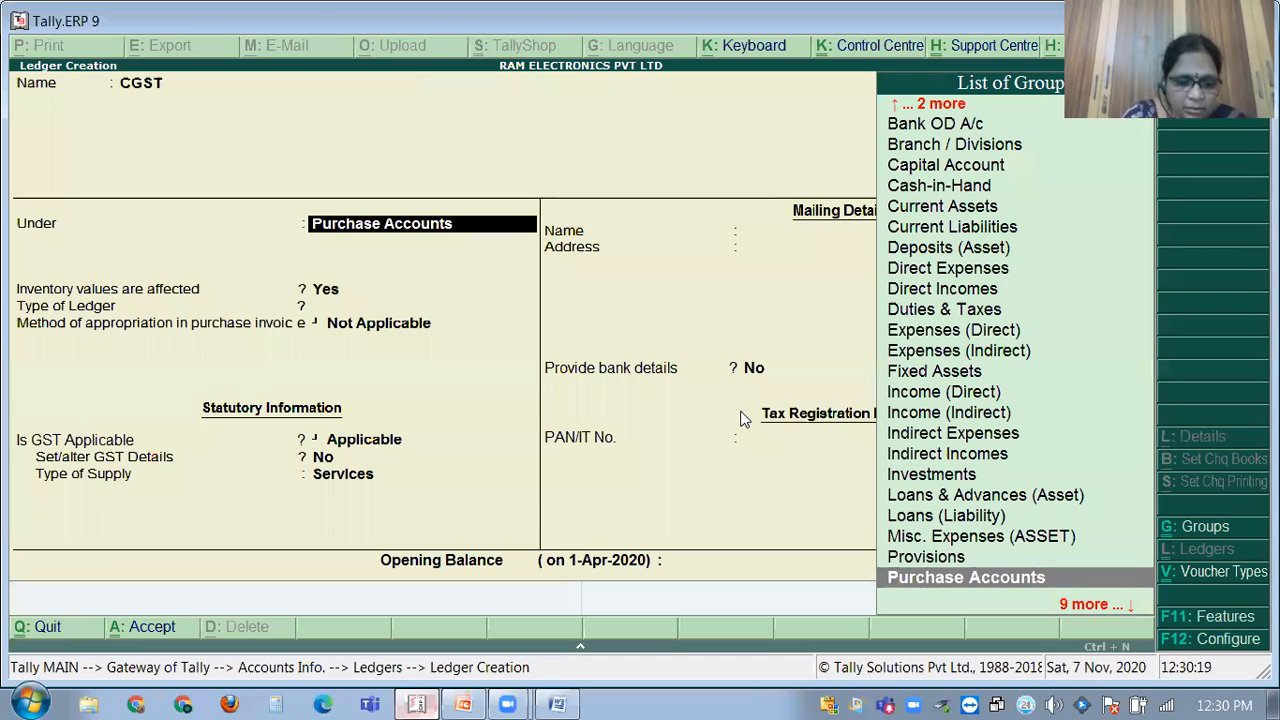
pyautogui.write('DUT')
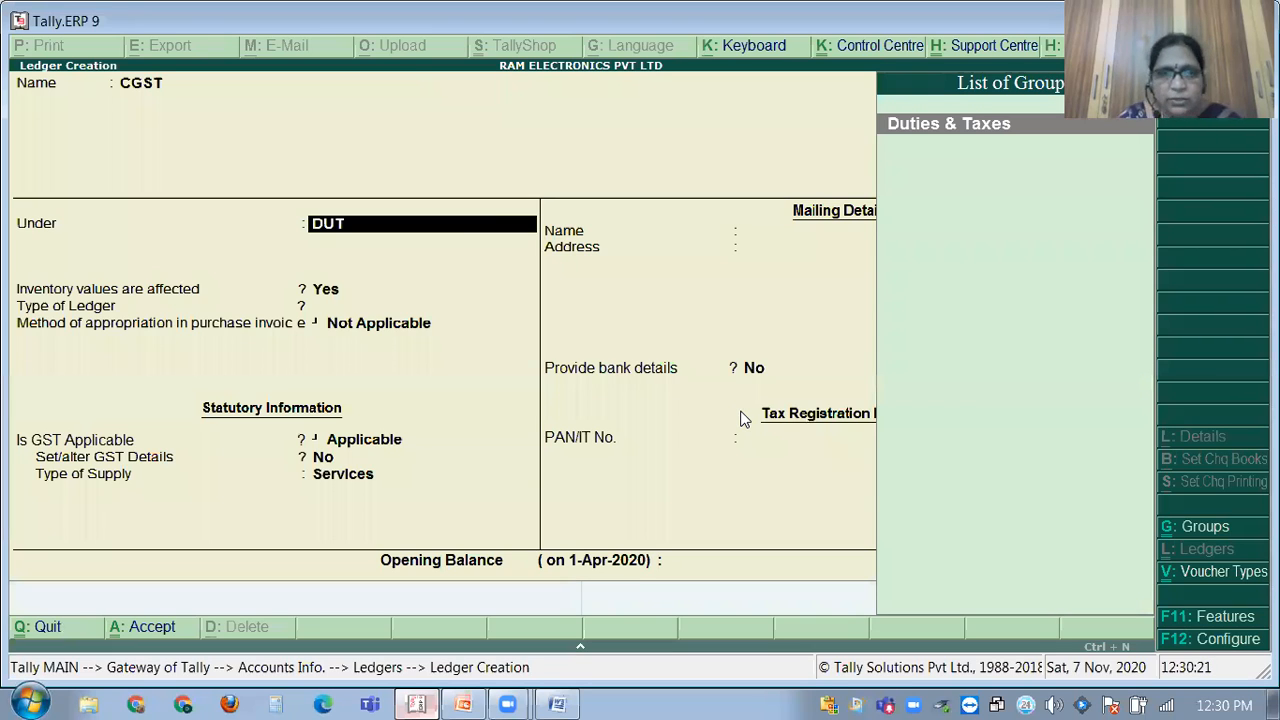
pyautogui.press('Return')
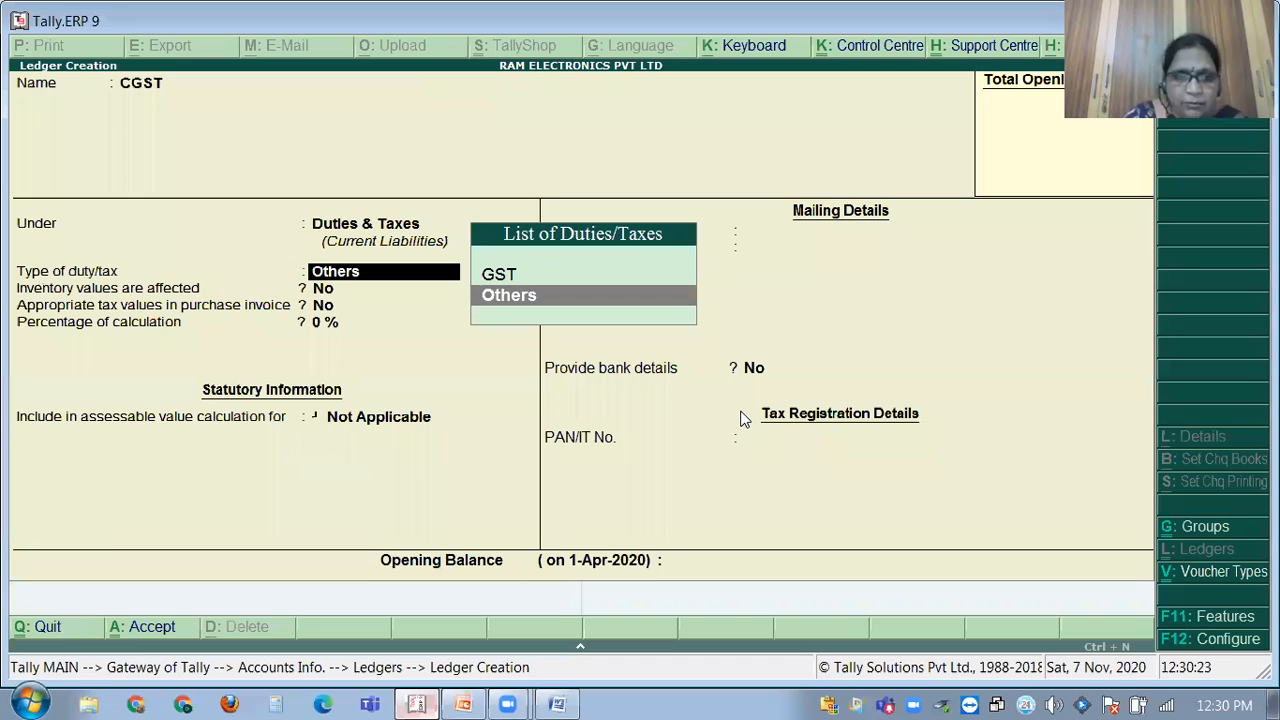
# Set duty type GST and tax type Central Tax, accepting 0 % and no rounding.
pyautogui.press('Up')
pyautogui.press('Return')
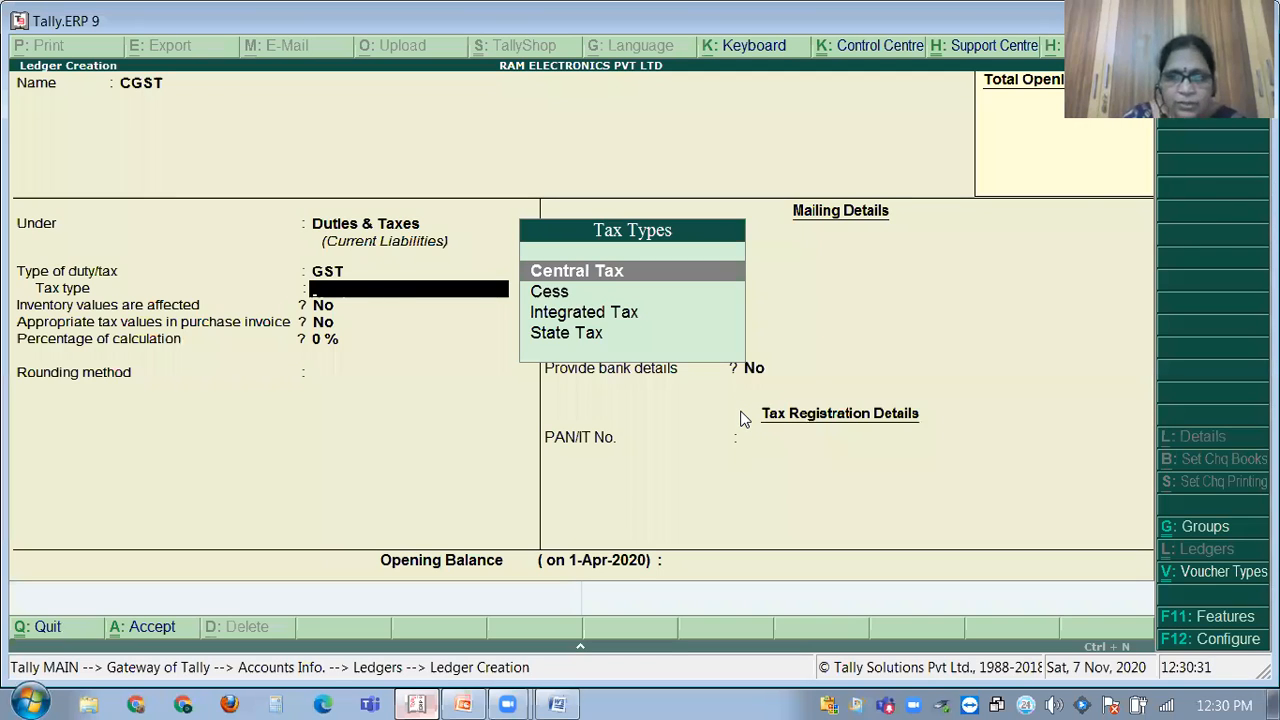
pyautogui.press('Return')
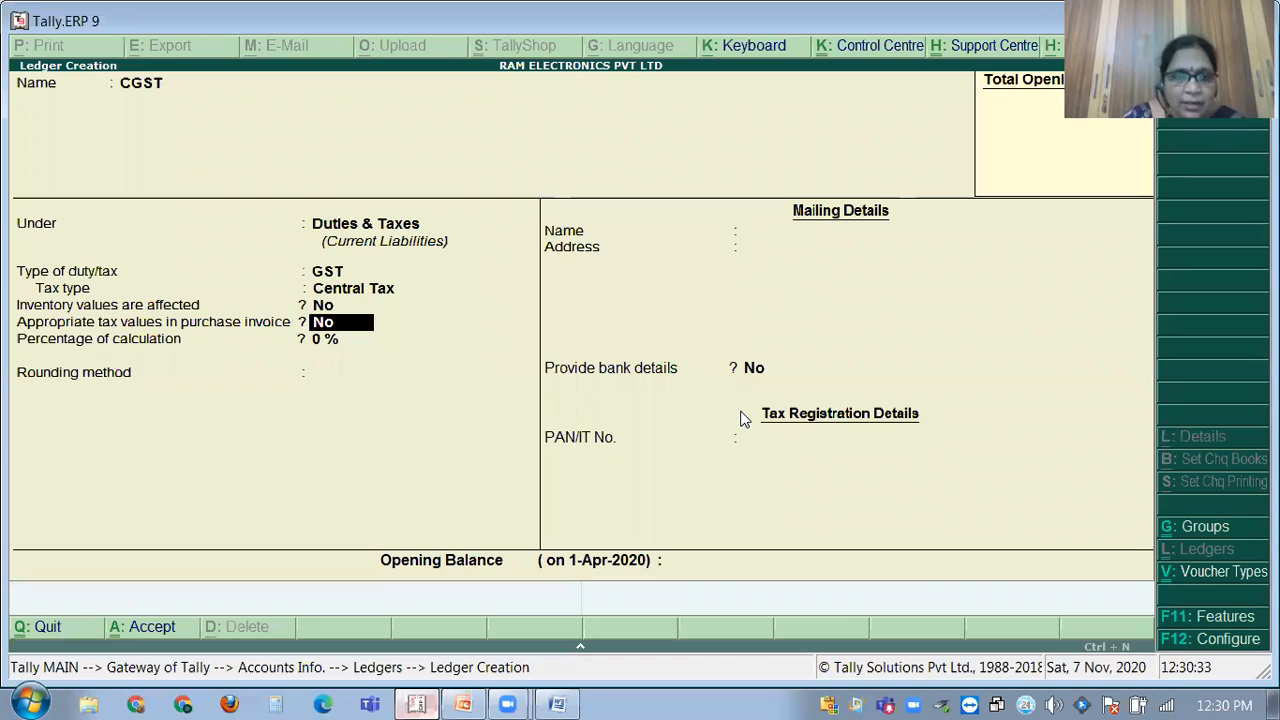
pyautogui.press('Return')
pyautogui.press('Return')
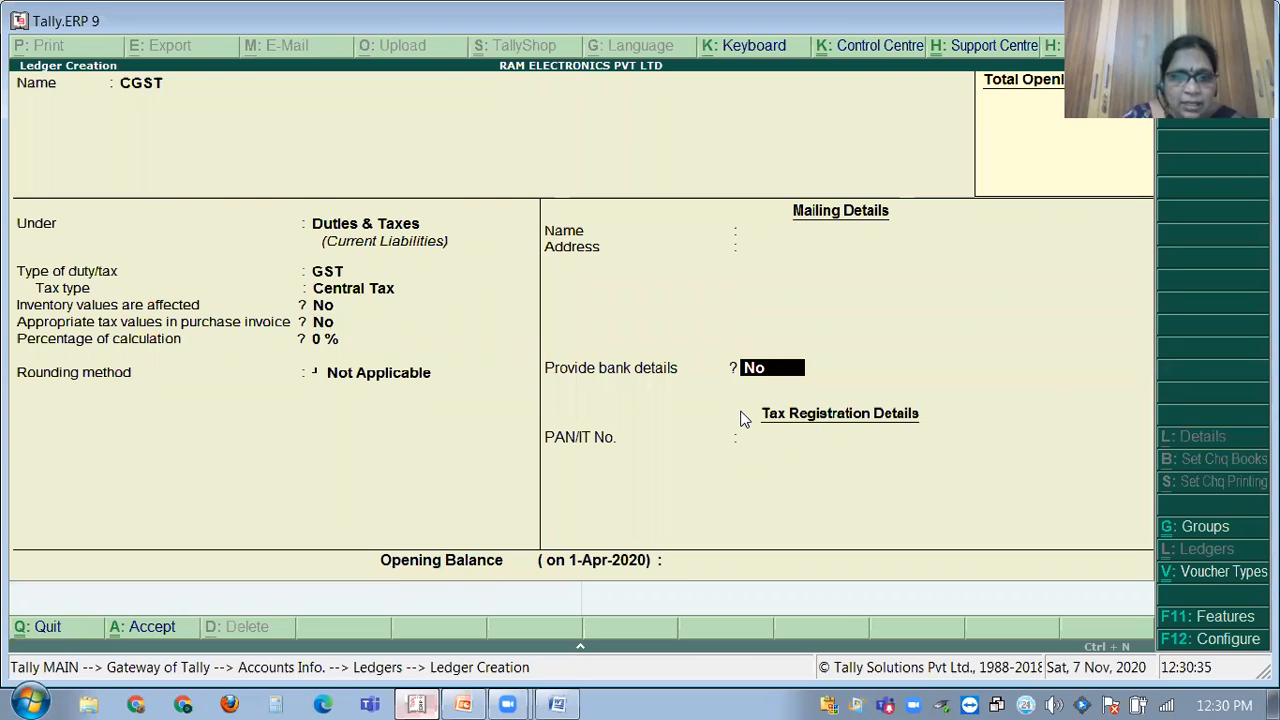
pyautogui.press('Return')
pyautogui.press('Return')
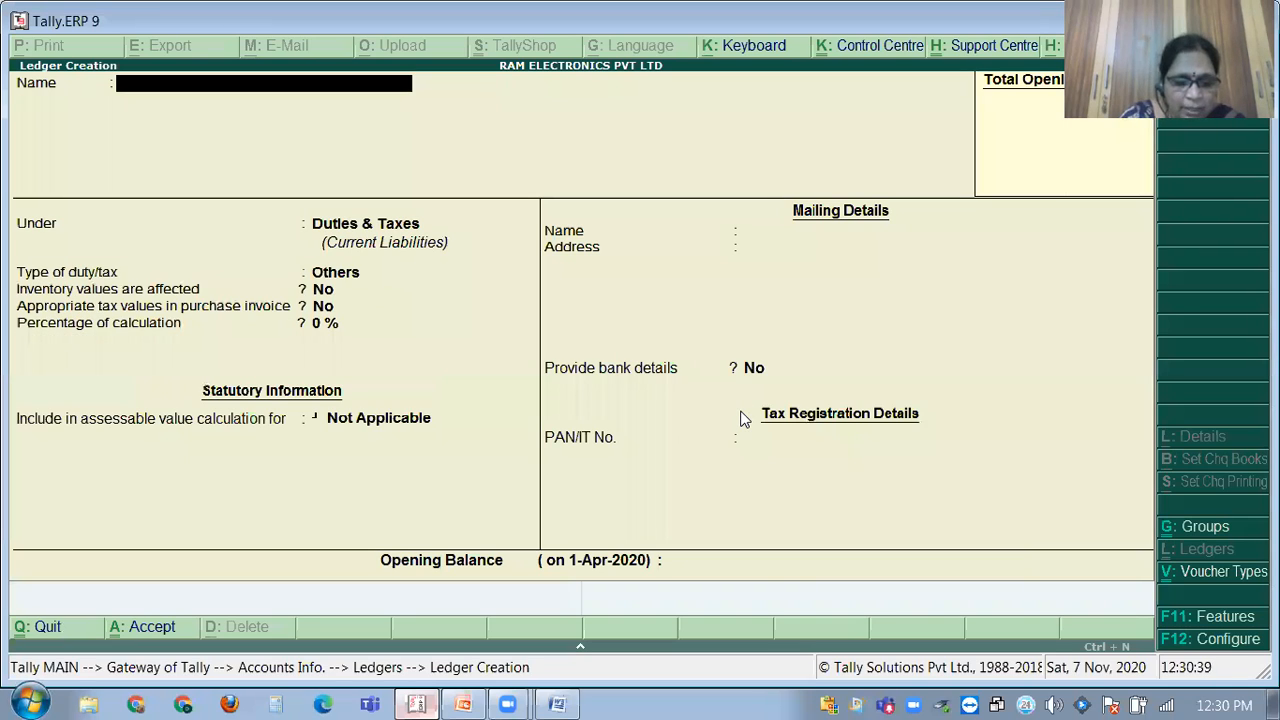
# Name the ledger SGST under Duties & Taxes, with duty type GST and tax type State Tax.
pyautogui.write('SGST')
pyautogui.press('Return')
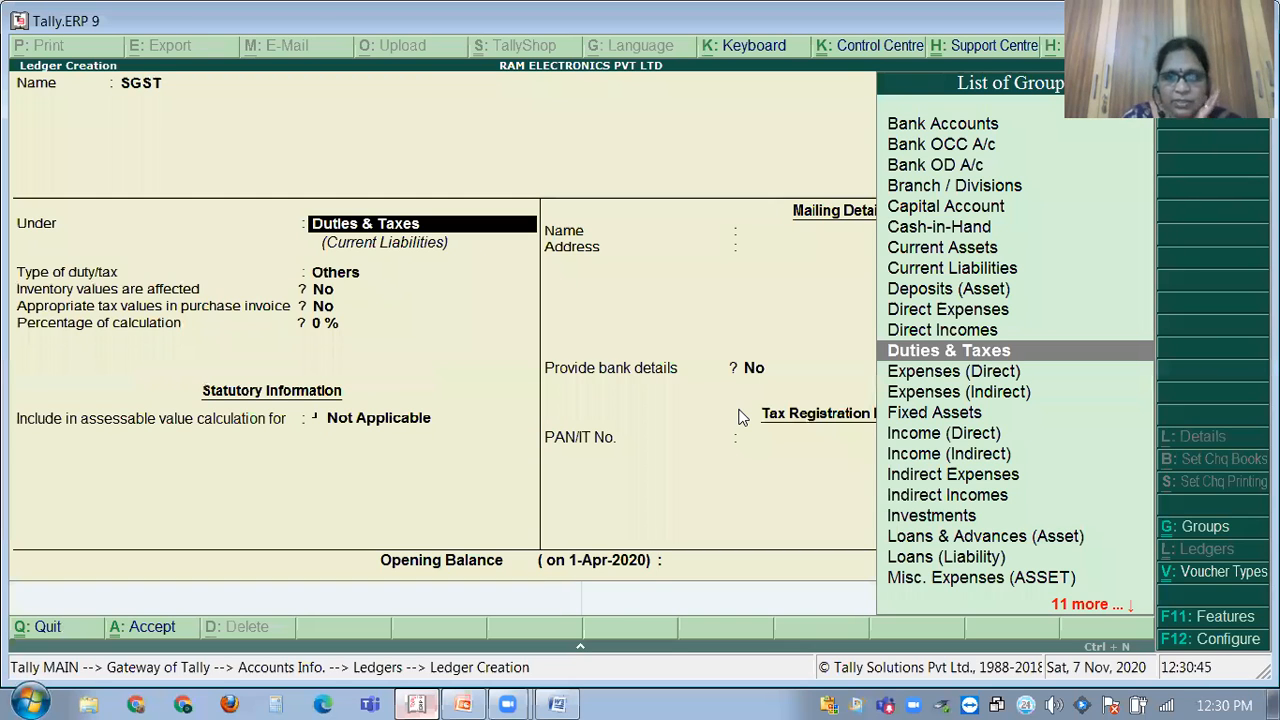
pyautogui.press('Return')
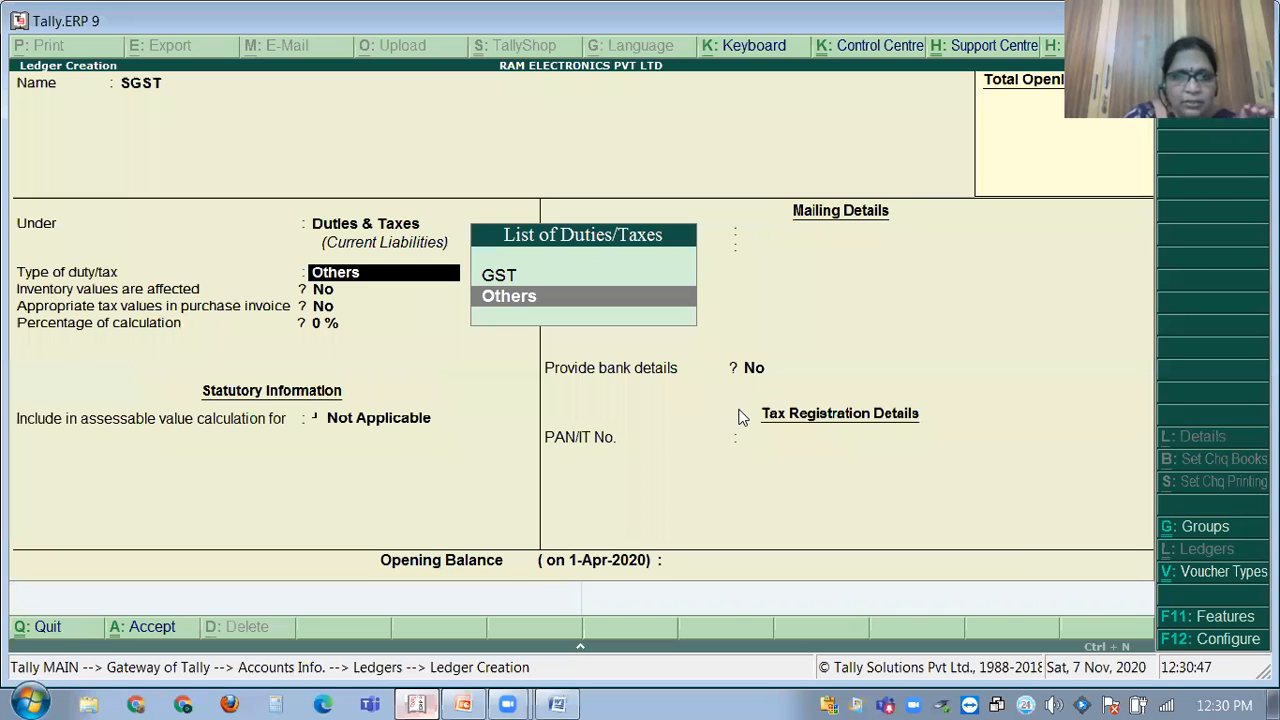
pyautogui.press('Up')
pyautogui.press('Return')
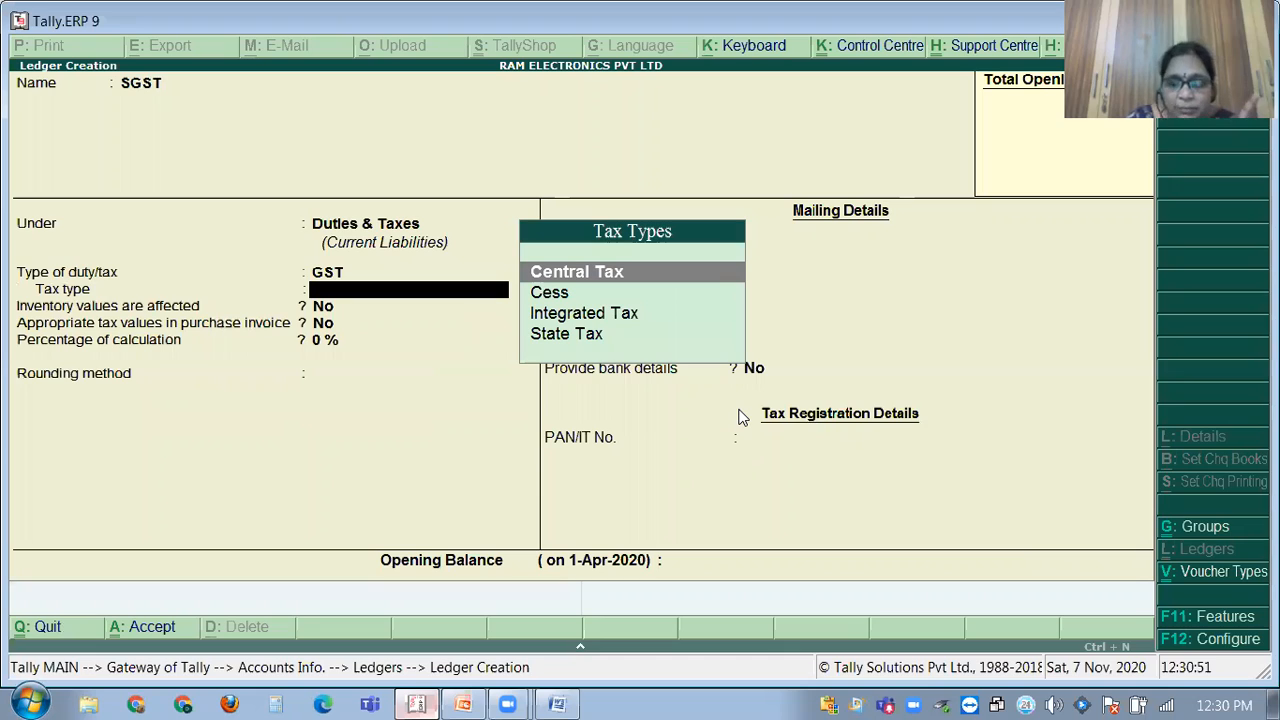
pyautogui.press('Down')
pyautogui.press('Down')
pyautogui.press('Down')
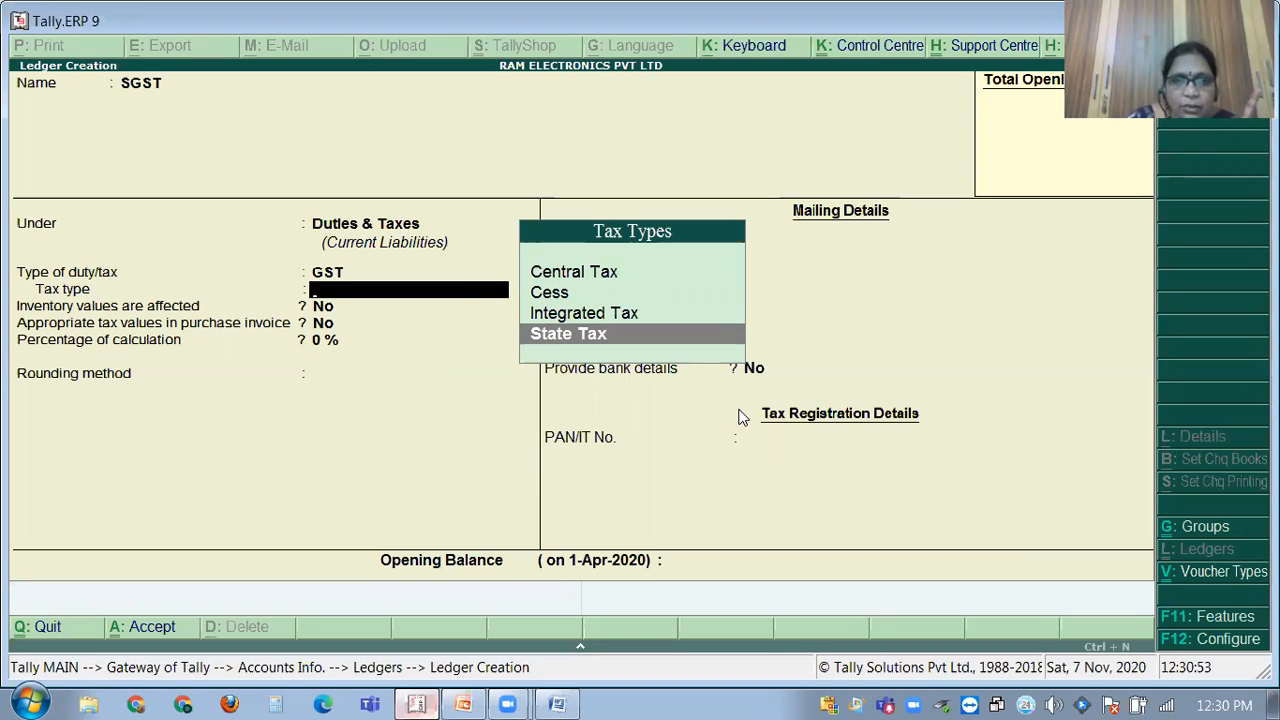
pyautogui.press('Return')
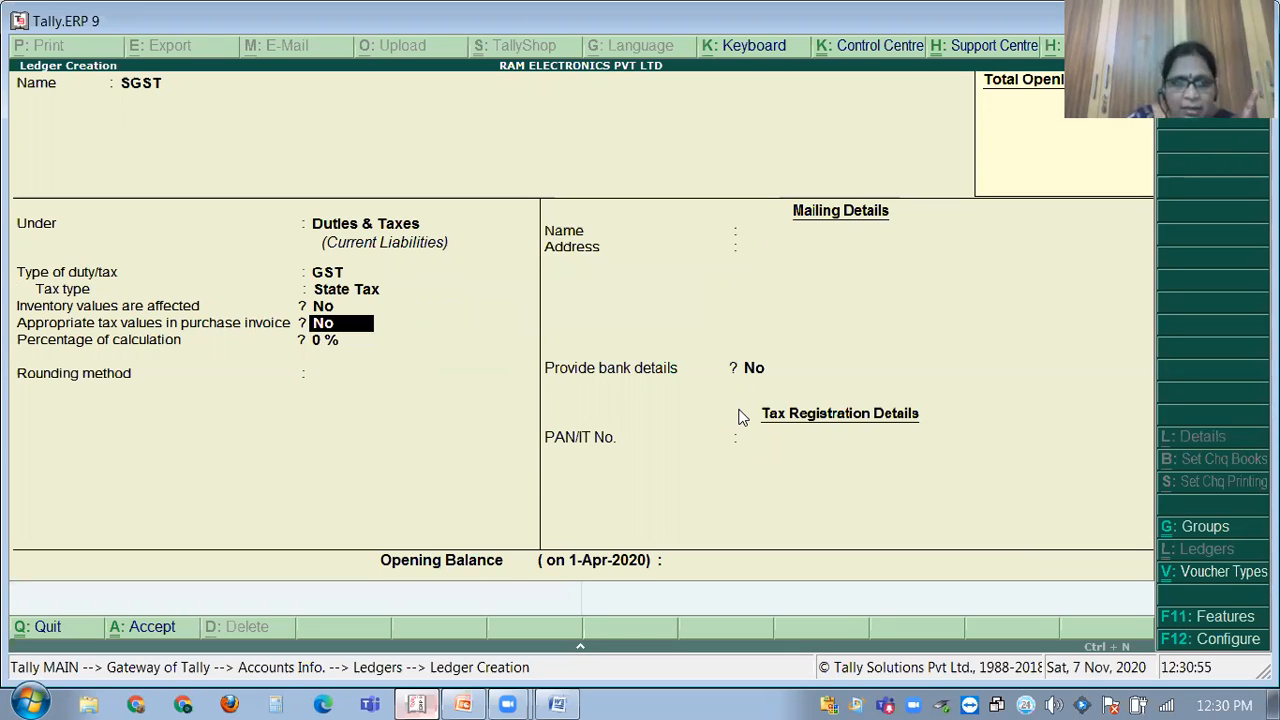
pyautogui.press('Return')
pyautogui.press('Return')
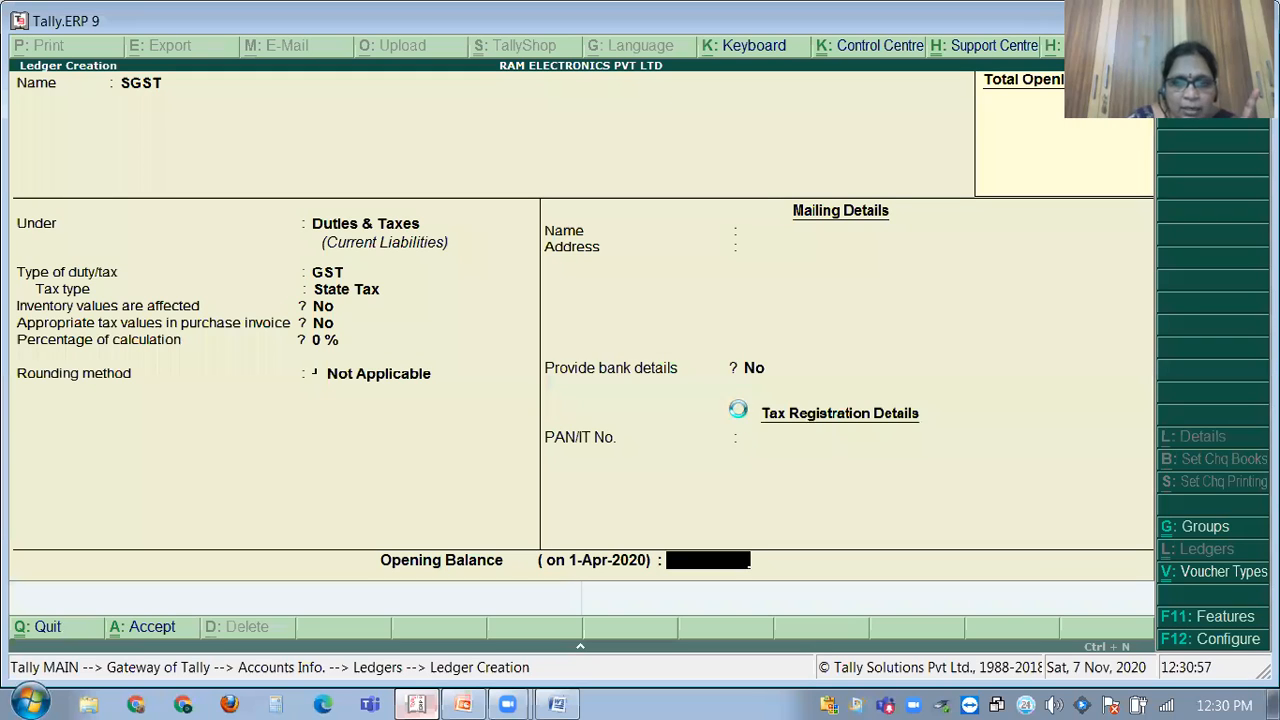
pyautogui.press('Return')
pyautogui.press('Return')
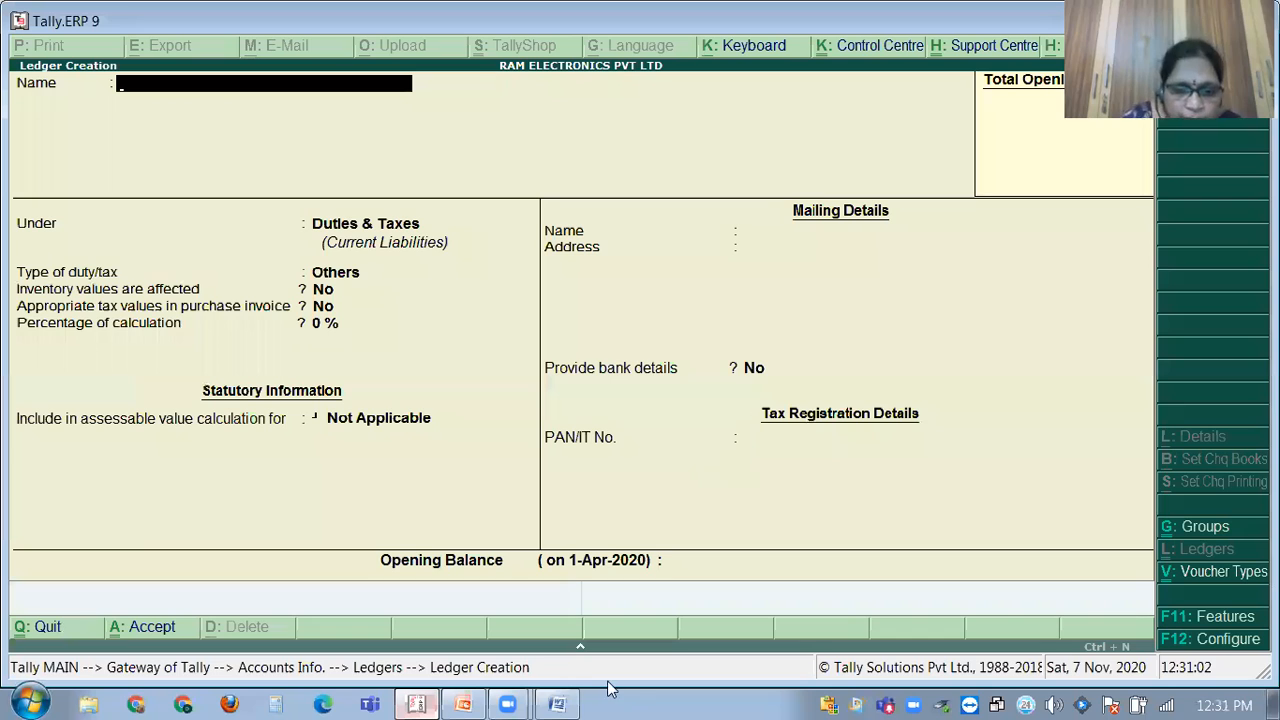
pyautogui.click(430, 698)
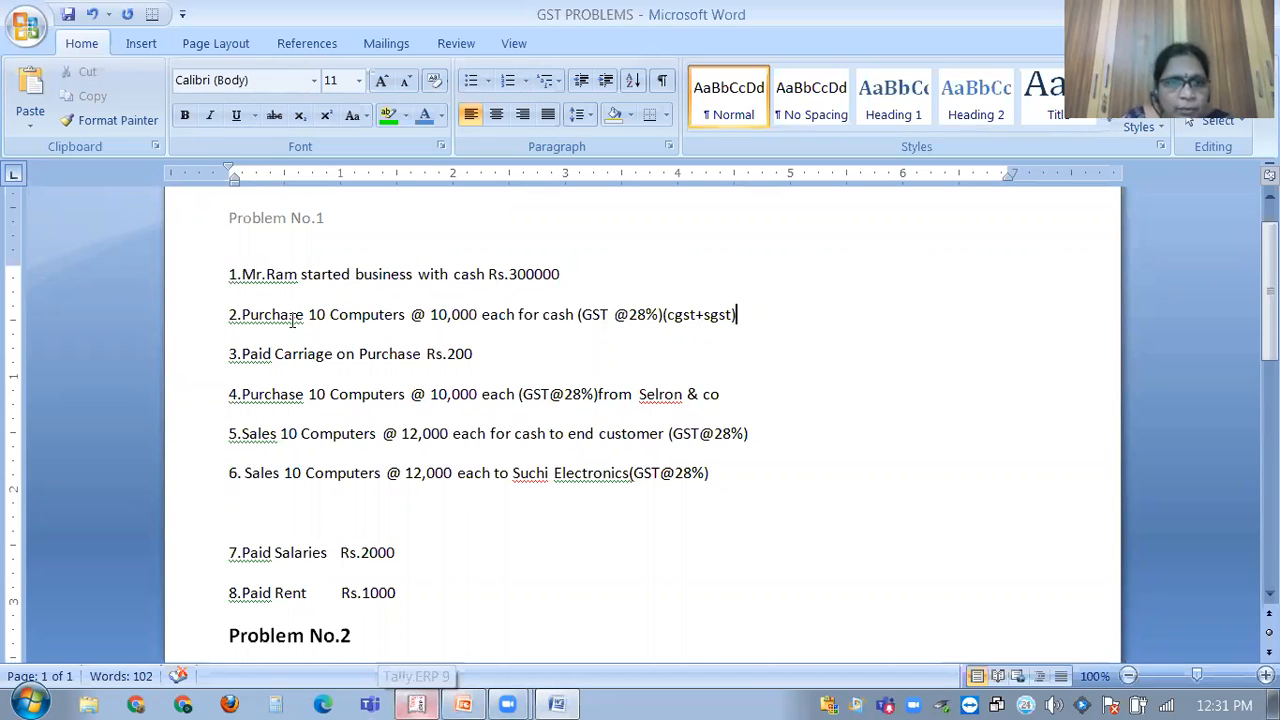
pyautogui.click(432, 697)
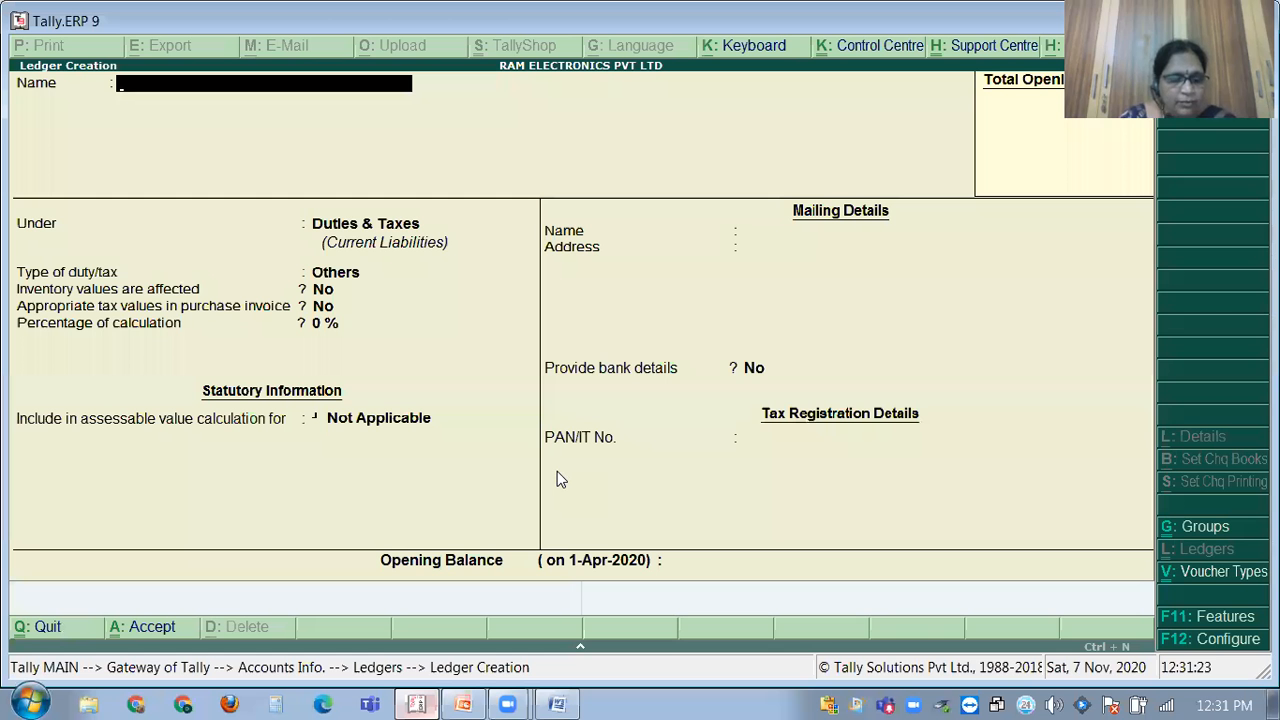
# Browse the Alter ledger list (CGST, Purchase, SGST) and close it without changes.
pyautogui.press('Escape')
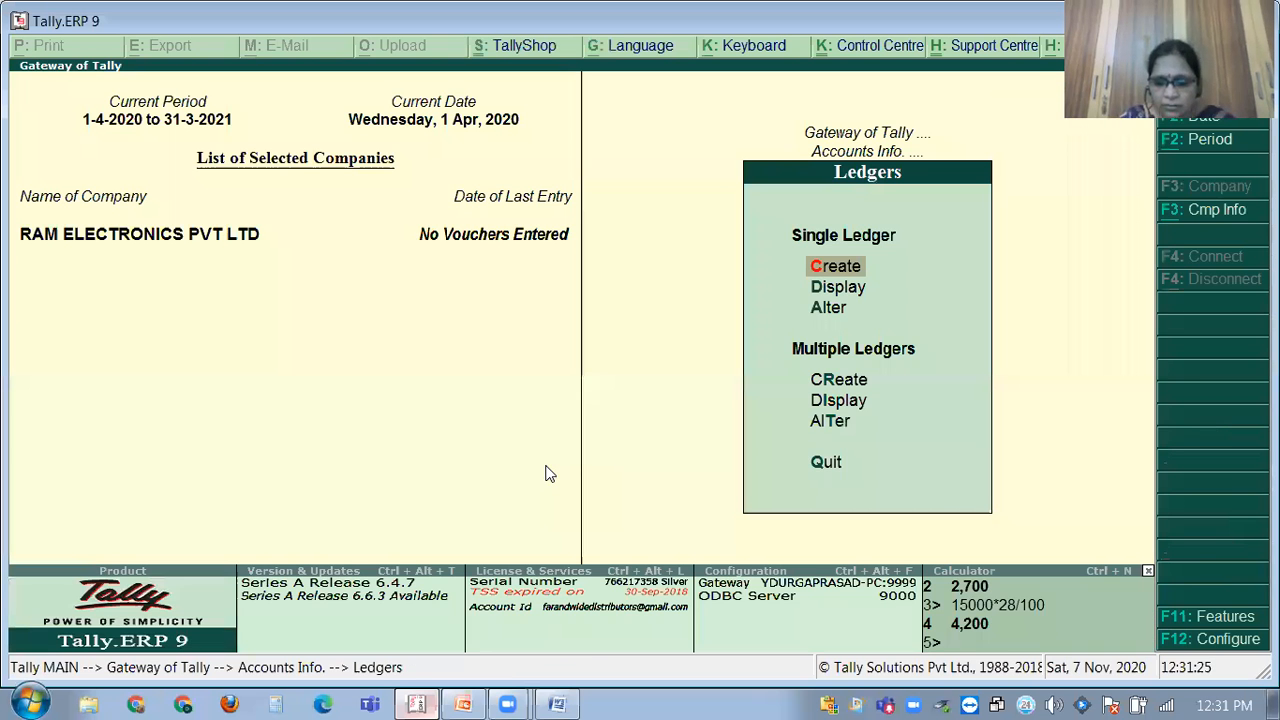
pyautogui.press('Down')
pyautogui.press('Down')
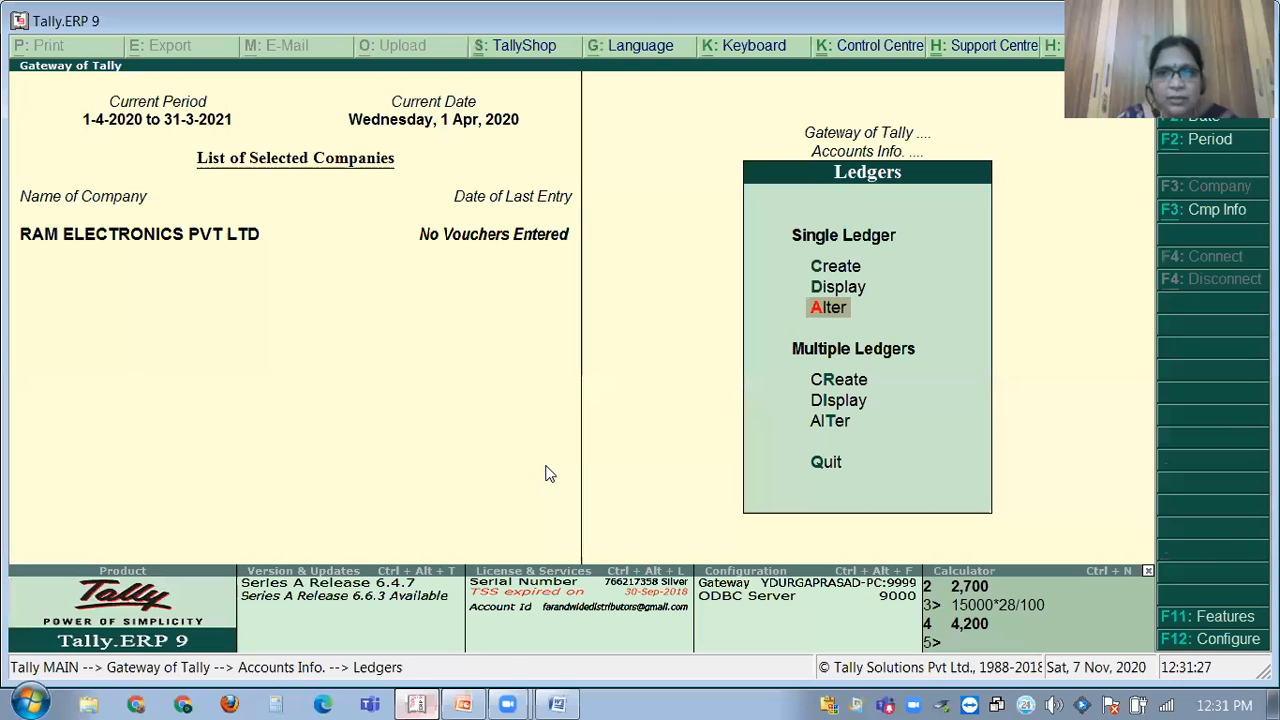
pyautogui.press('Return')
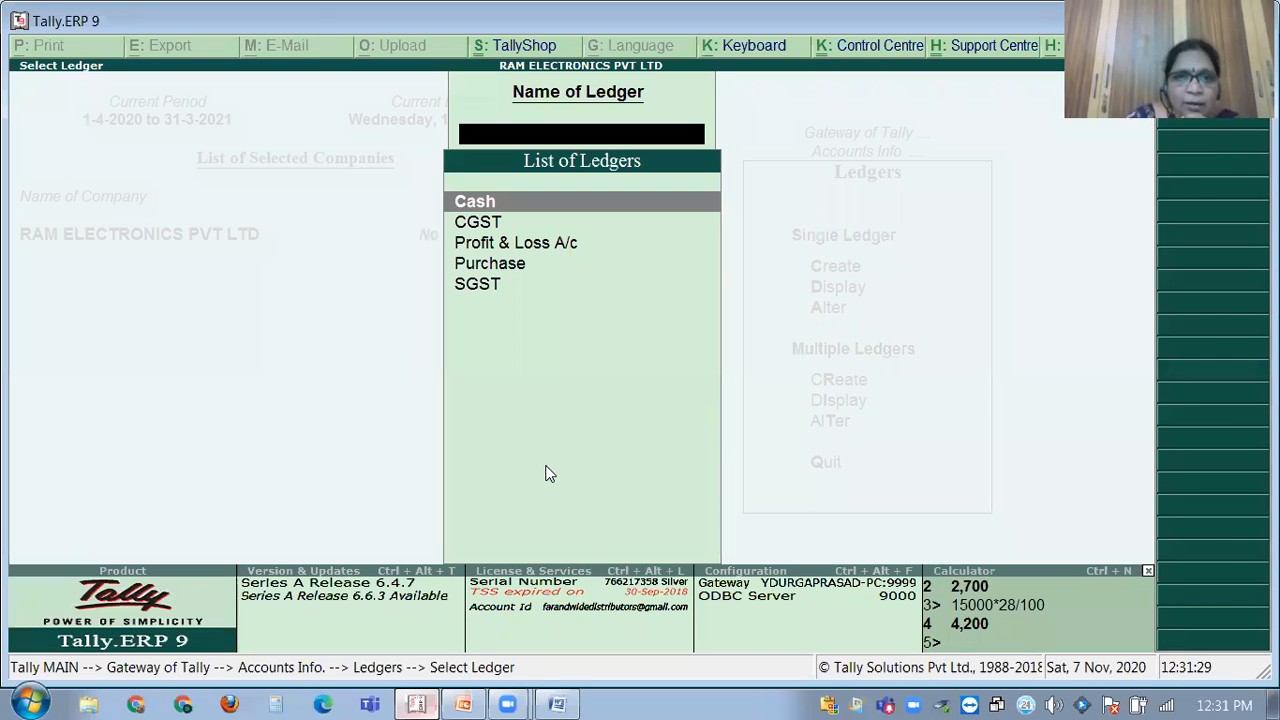
pyautogui.press('Down')
pyautogui.press('Down')
pyautogui.press('Down')
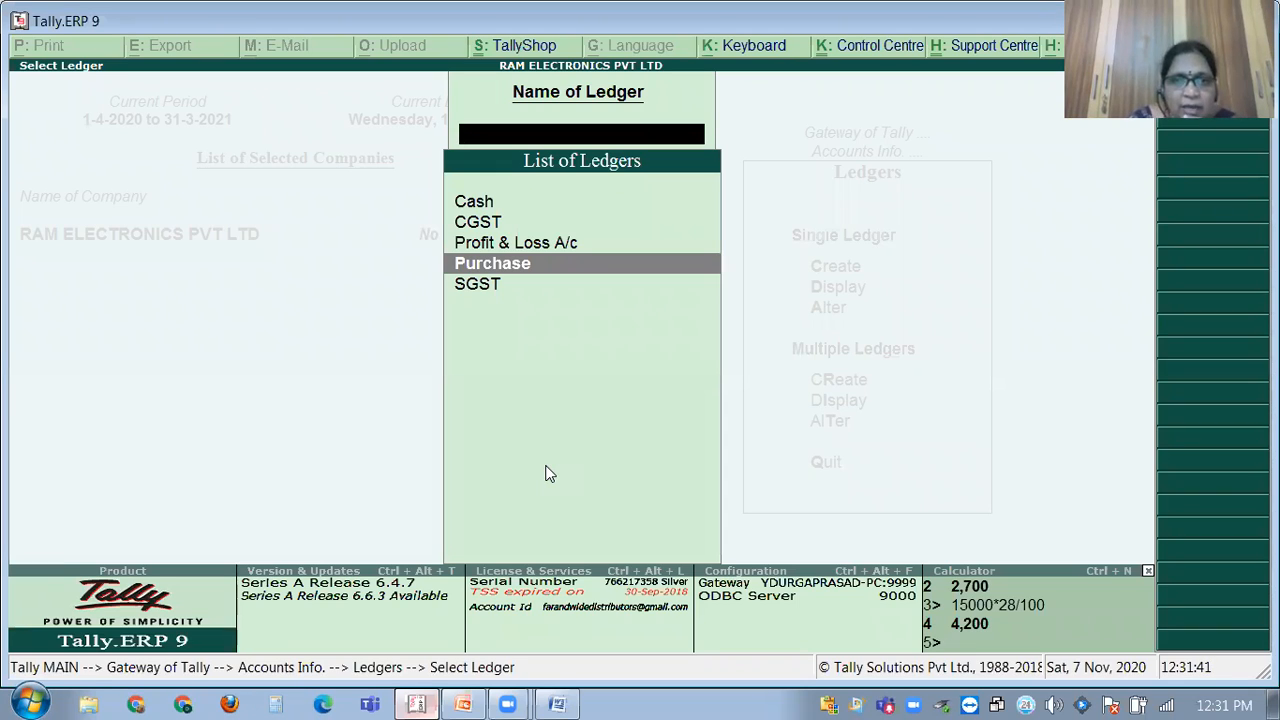
pyautogui.press('Up')
pyautogui.press('Up')
pyautogui.press('Down')
pyautogui.press('Down')
pyautogui.press('Down')
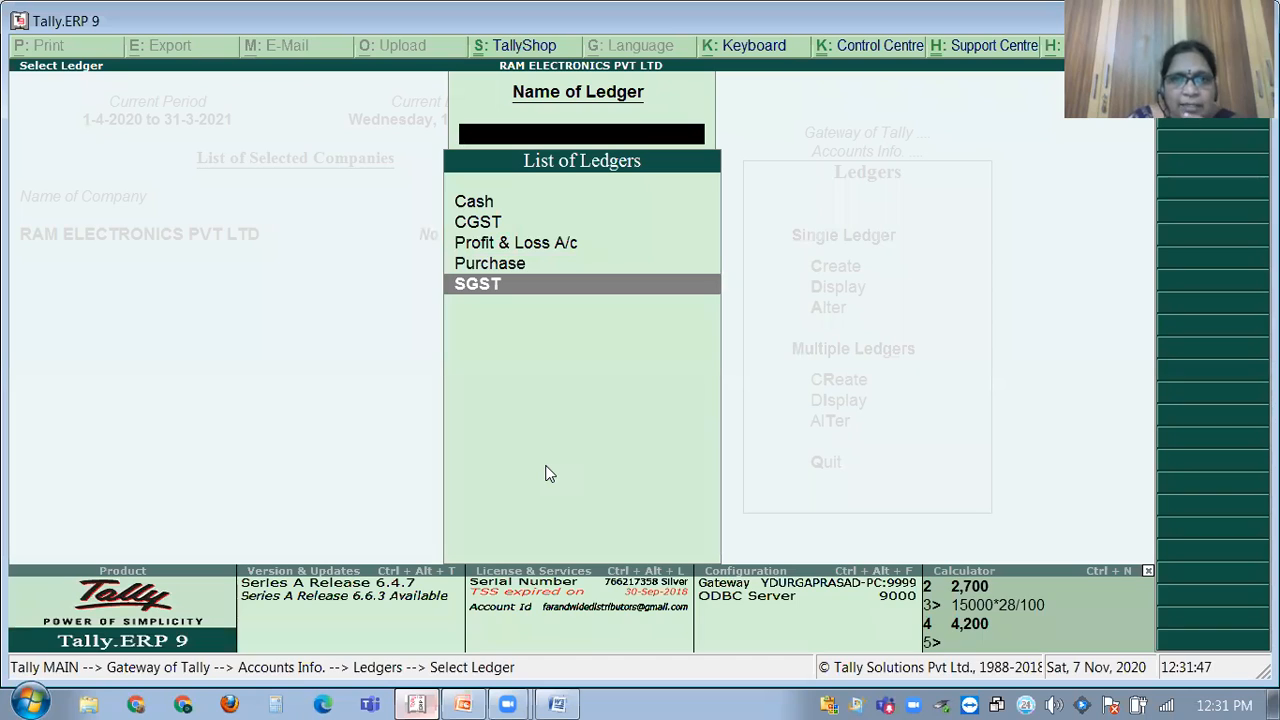
pyautogui.press('Up')
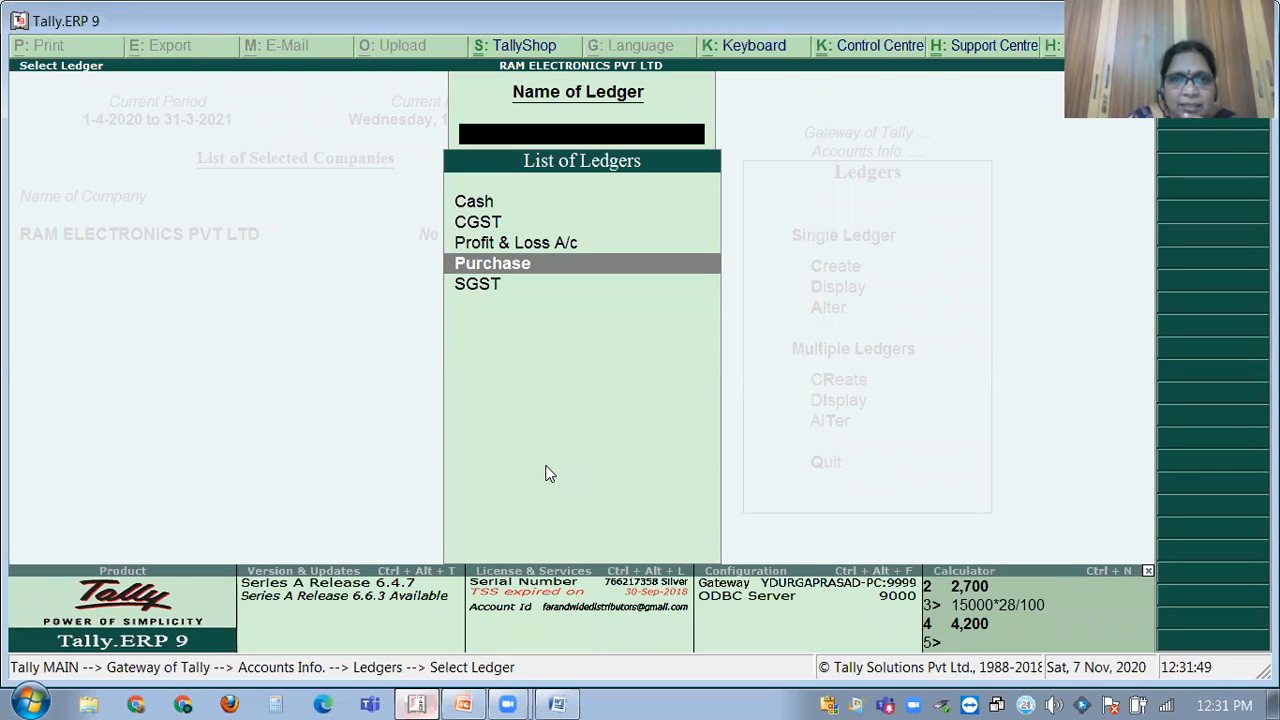
pyautogui.press('Up')
pyautogui.press('Up')
pyautogui.press('Down')
pyautogui.press('Down')
pyautogui.press('Down')
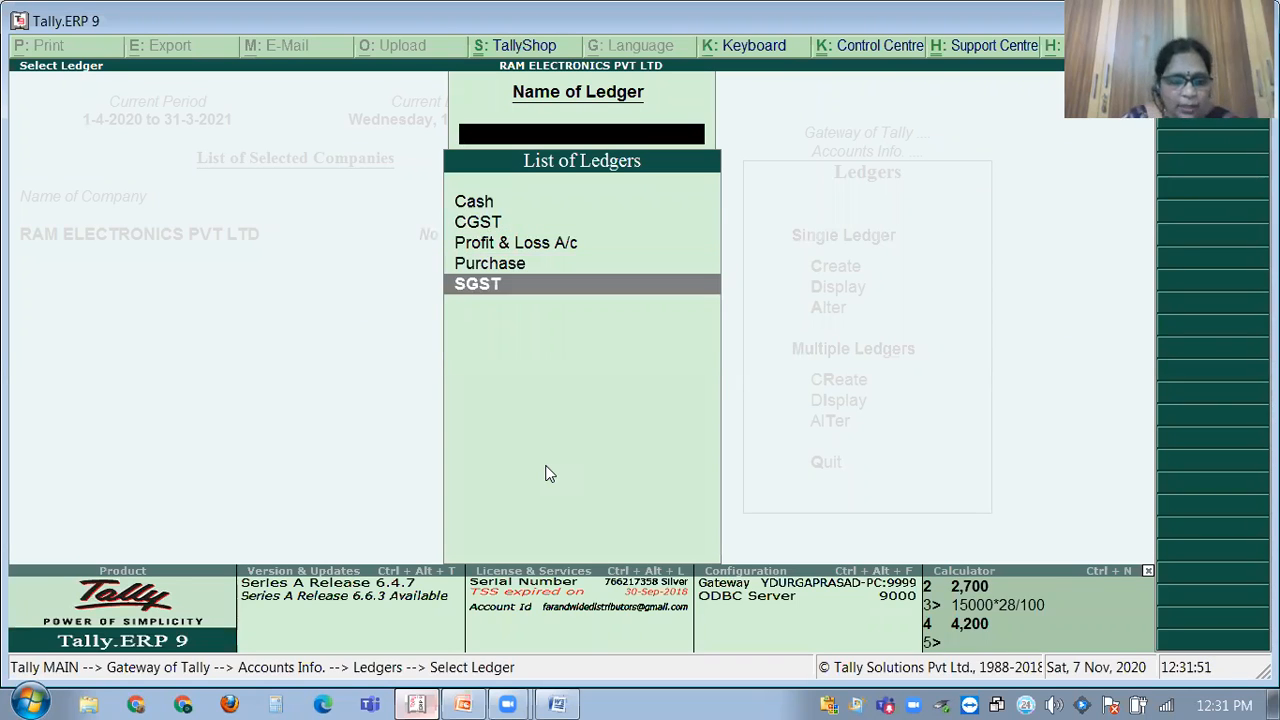
pyautogui.press('Escape')
pyautogui.press('Escape')
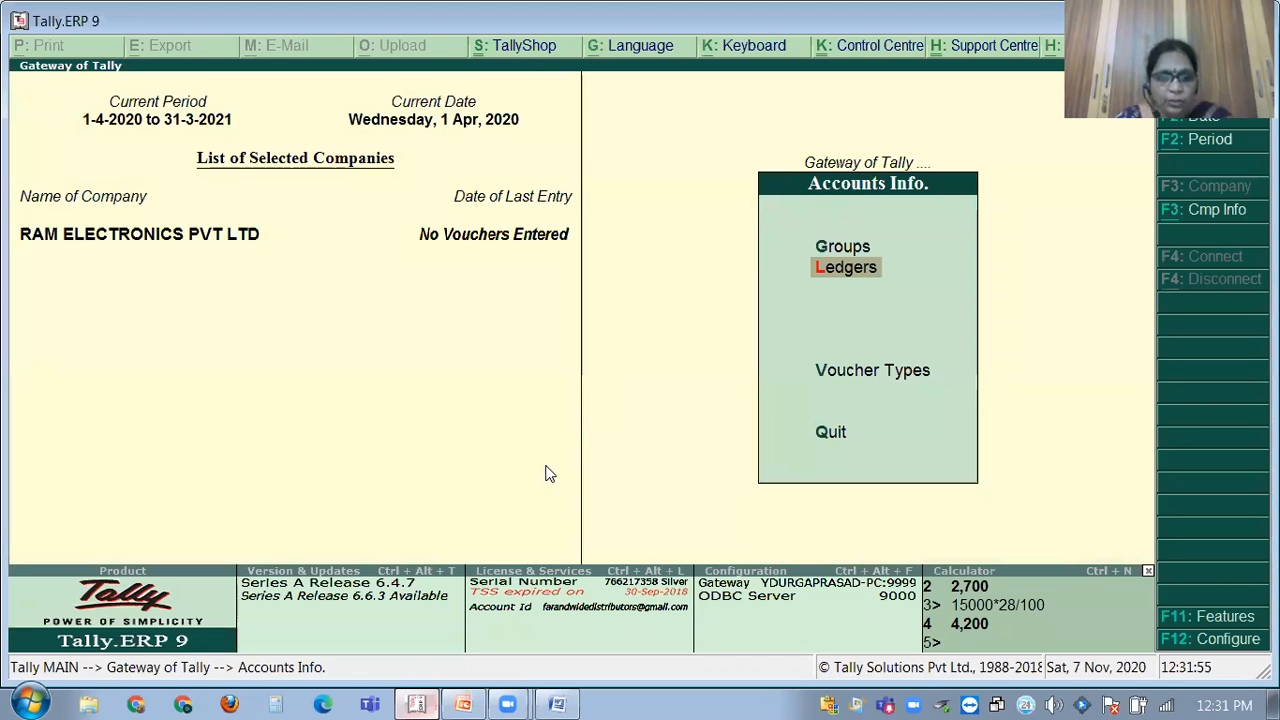
# Browse the voucher types list under Accounts Info, then return to Gateway with Accounting Vouchers highlighted.
pyautogui.press('Escape')
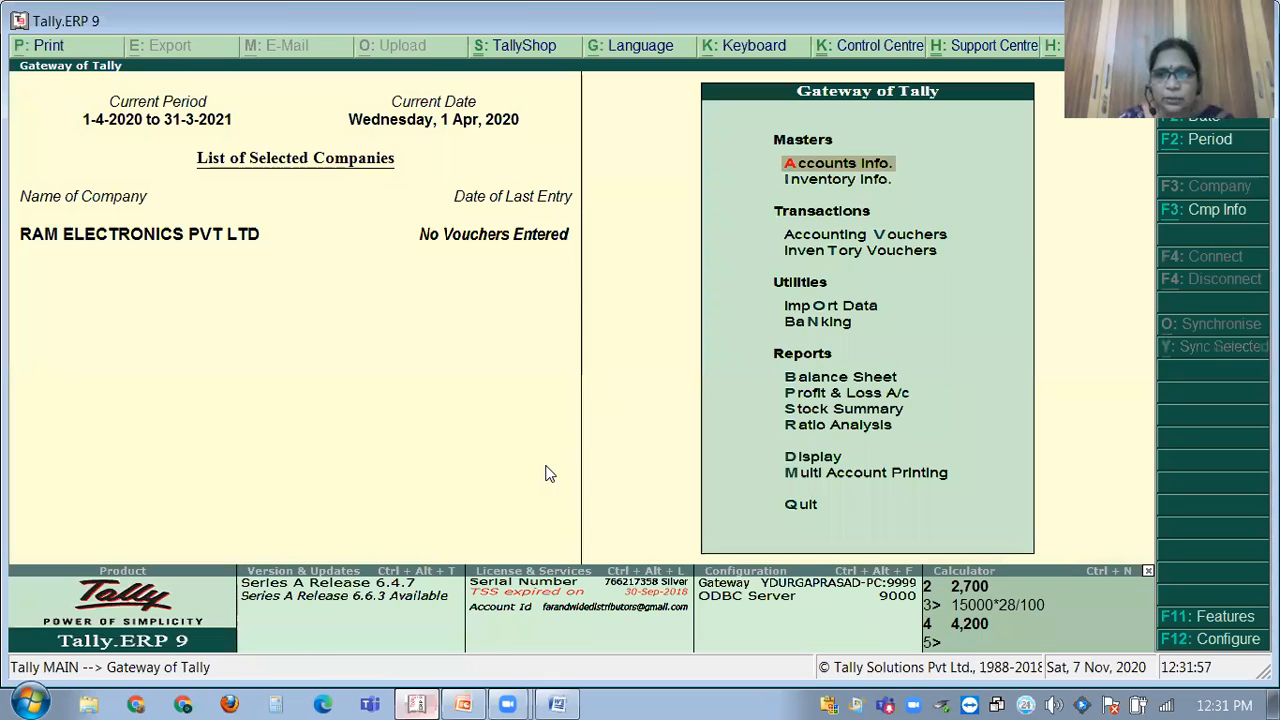
pyautogui.press('Return')
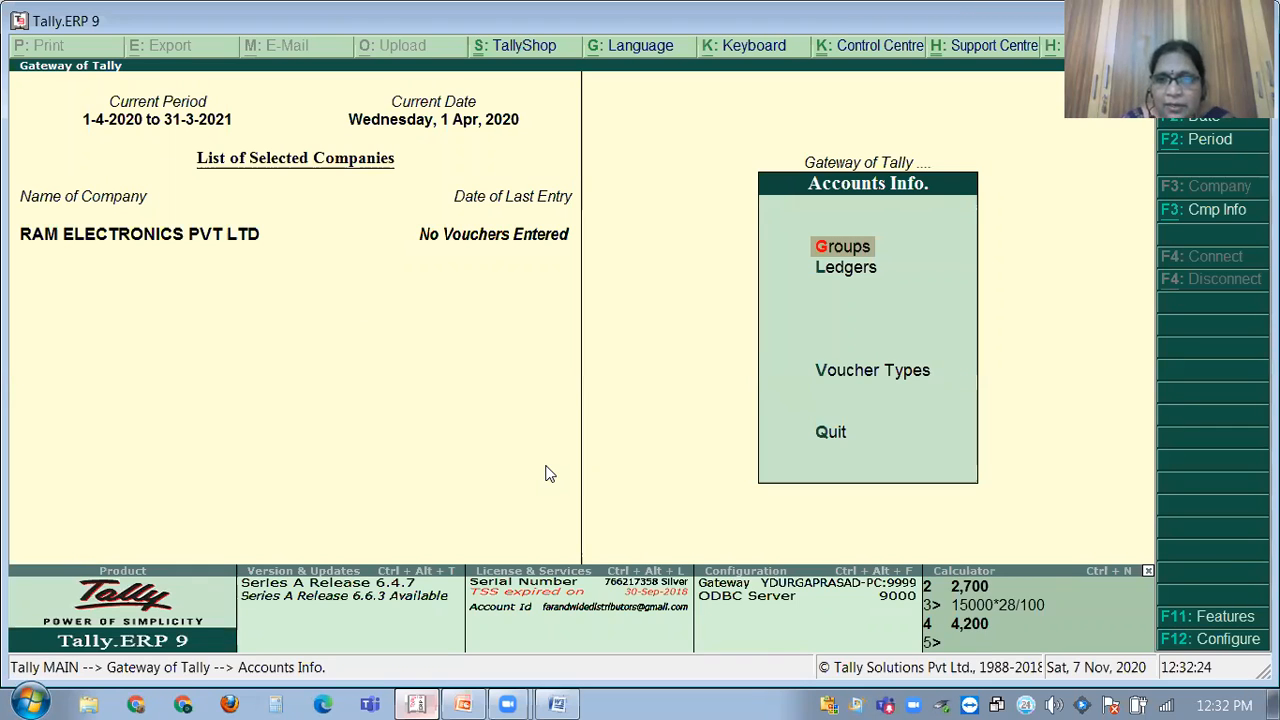
pyautogui.press('Down')
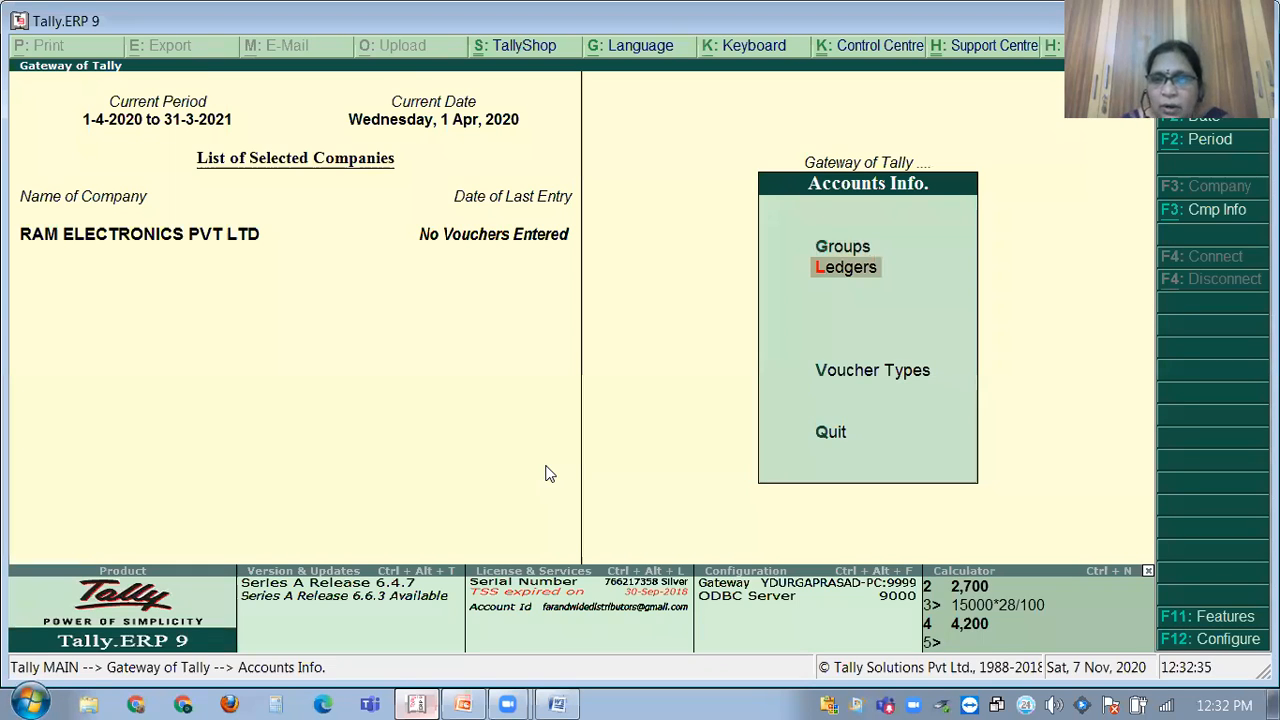
pyautogui.press('Down')
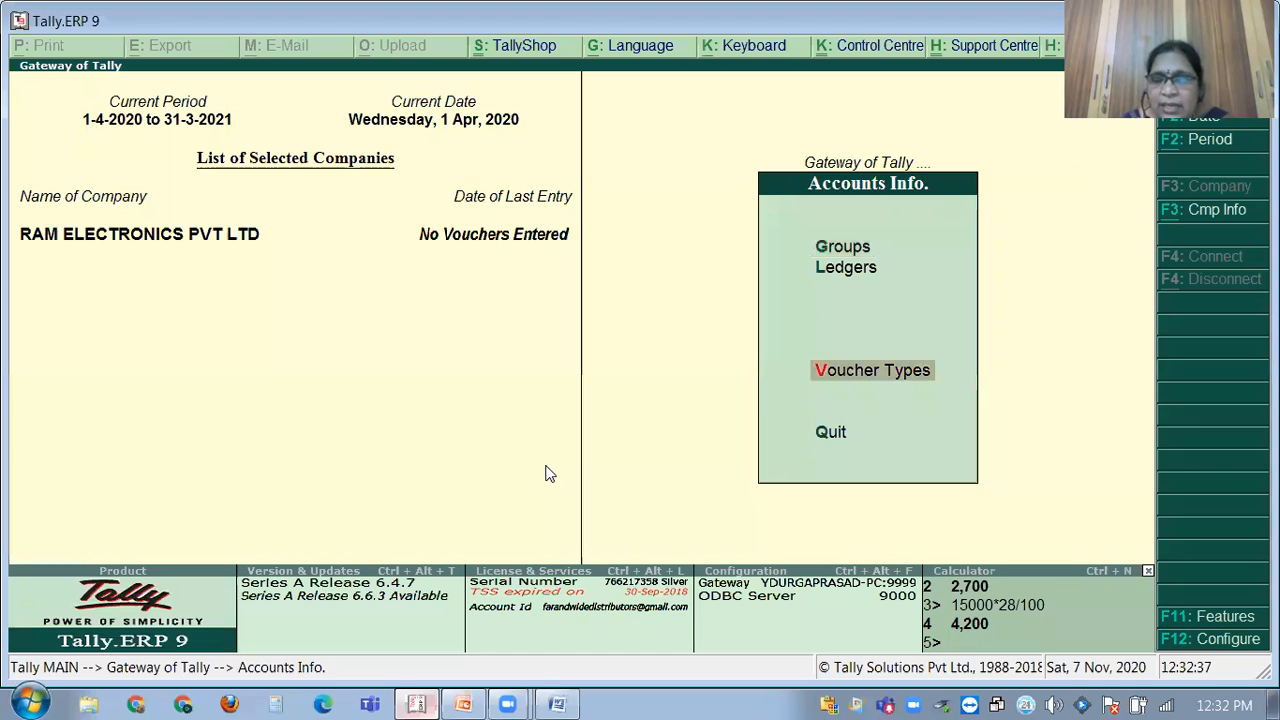
pyautogui.press('Return')
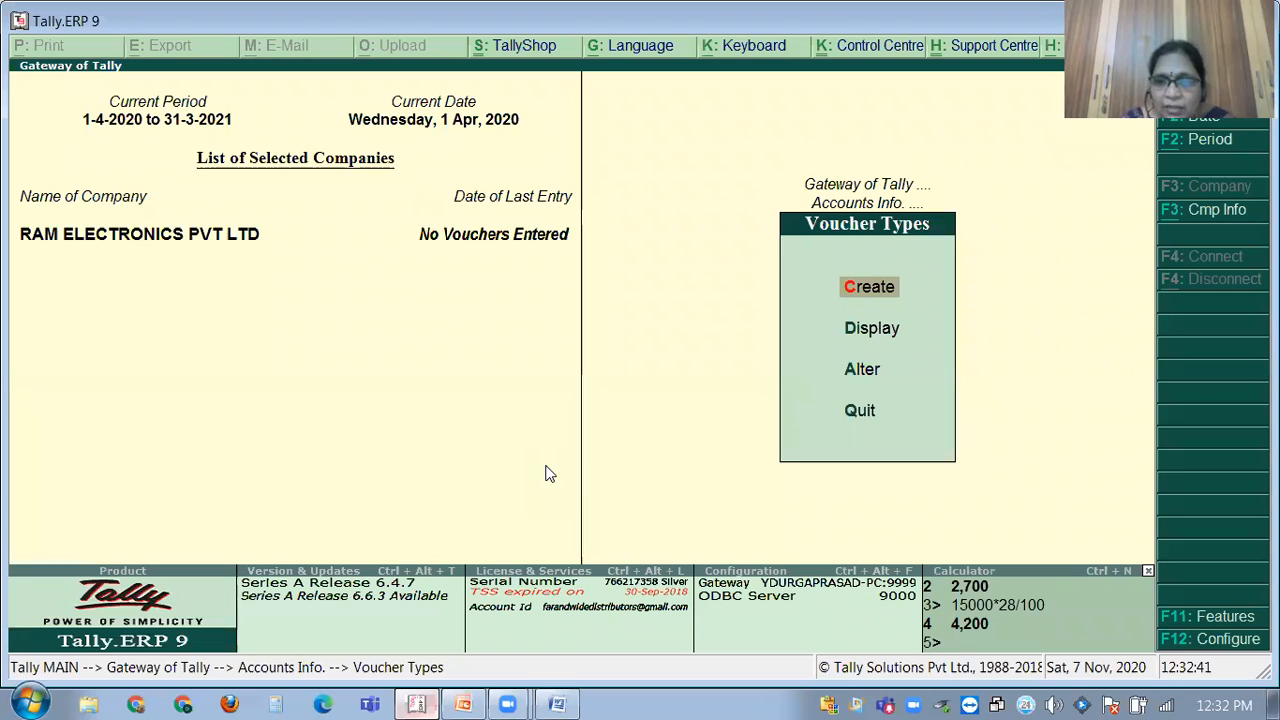
pyautogui.press('Down')
pyautogui.press('Down')
pyautogui.press('Return')
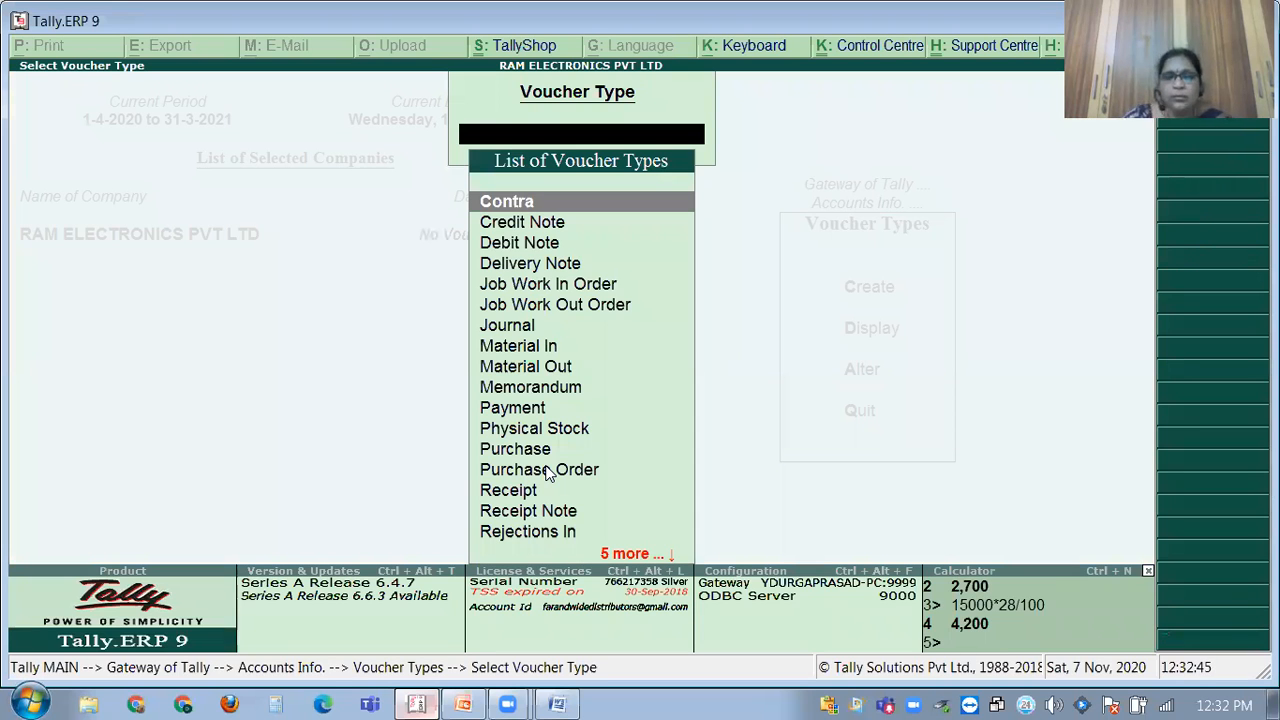
pyautogui.press('Escape')
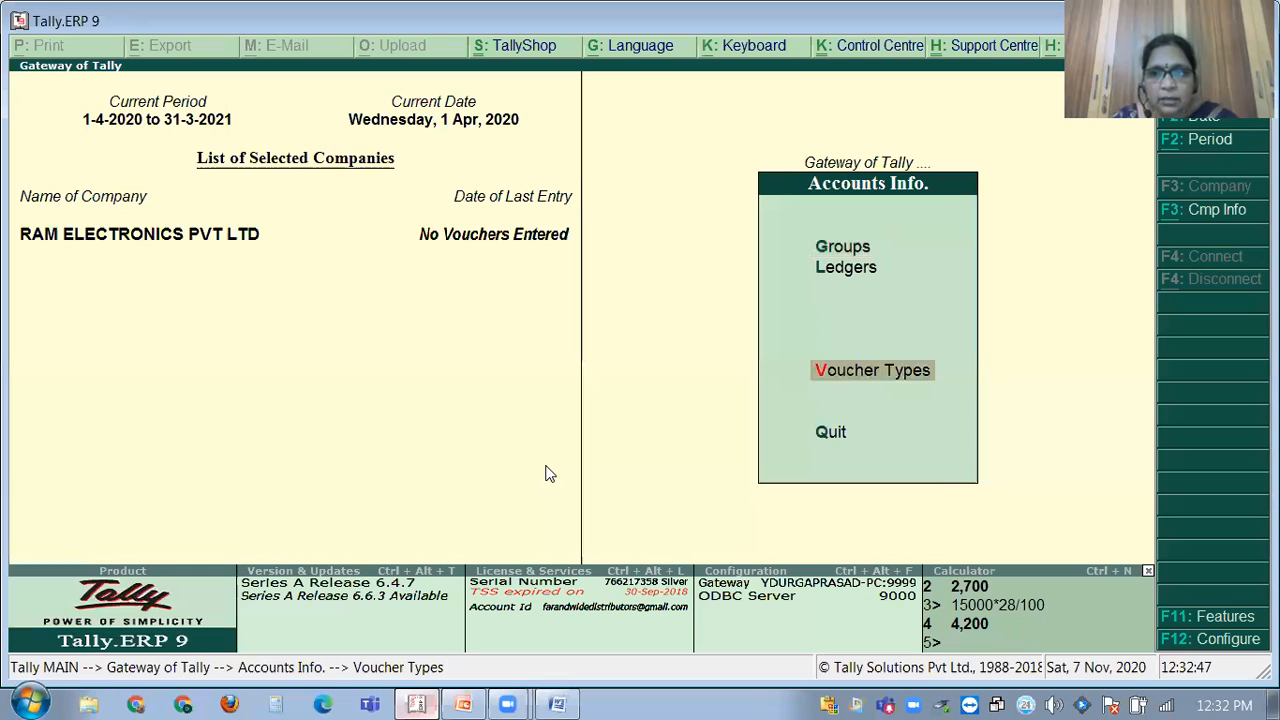
pyautogui.press('Escape')
pyautogui.press('Down')
pyautogui.press('Down')
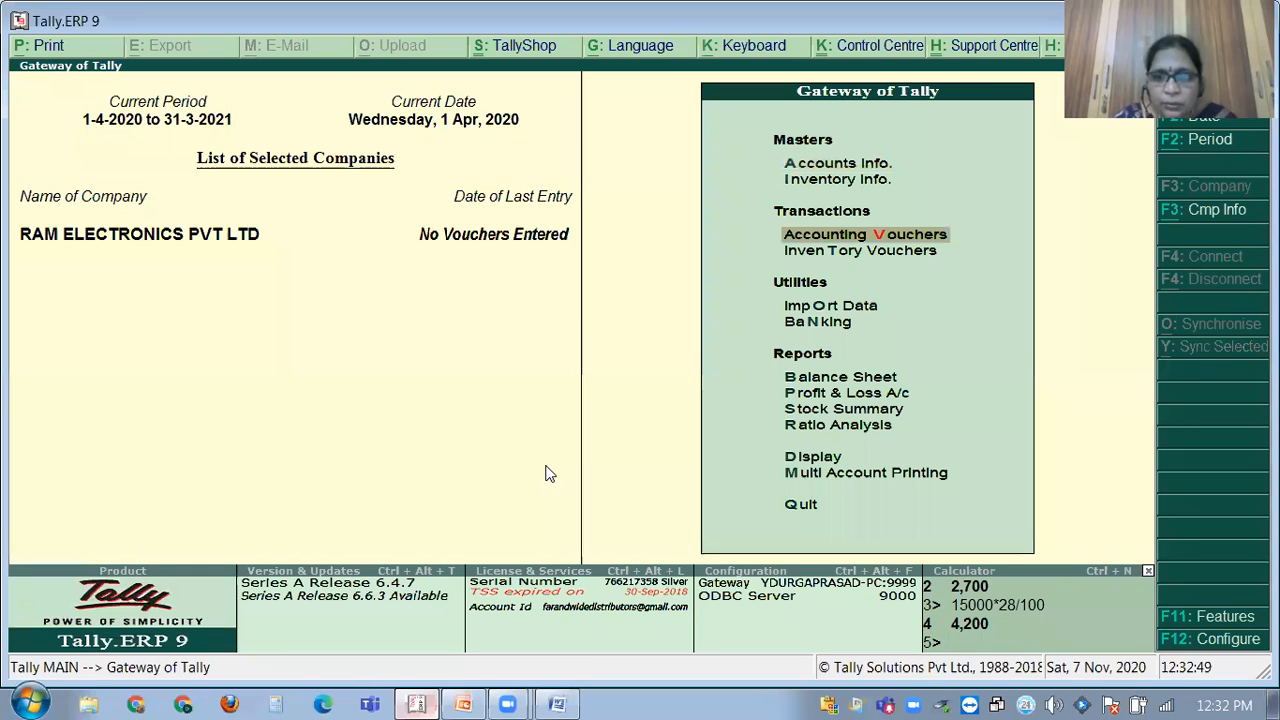
pyautogui.press('Return')
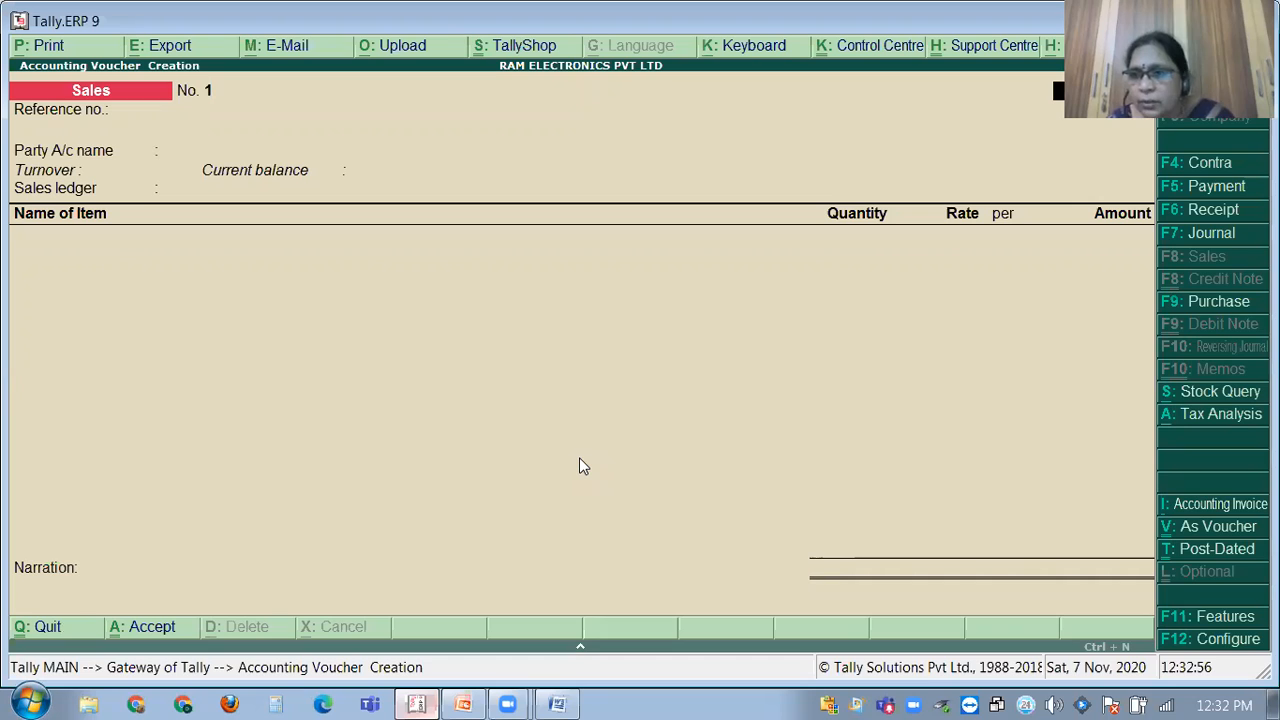
pyautogui.click(1201, 304)
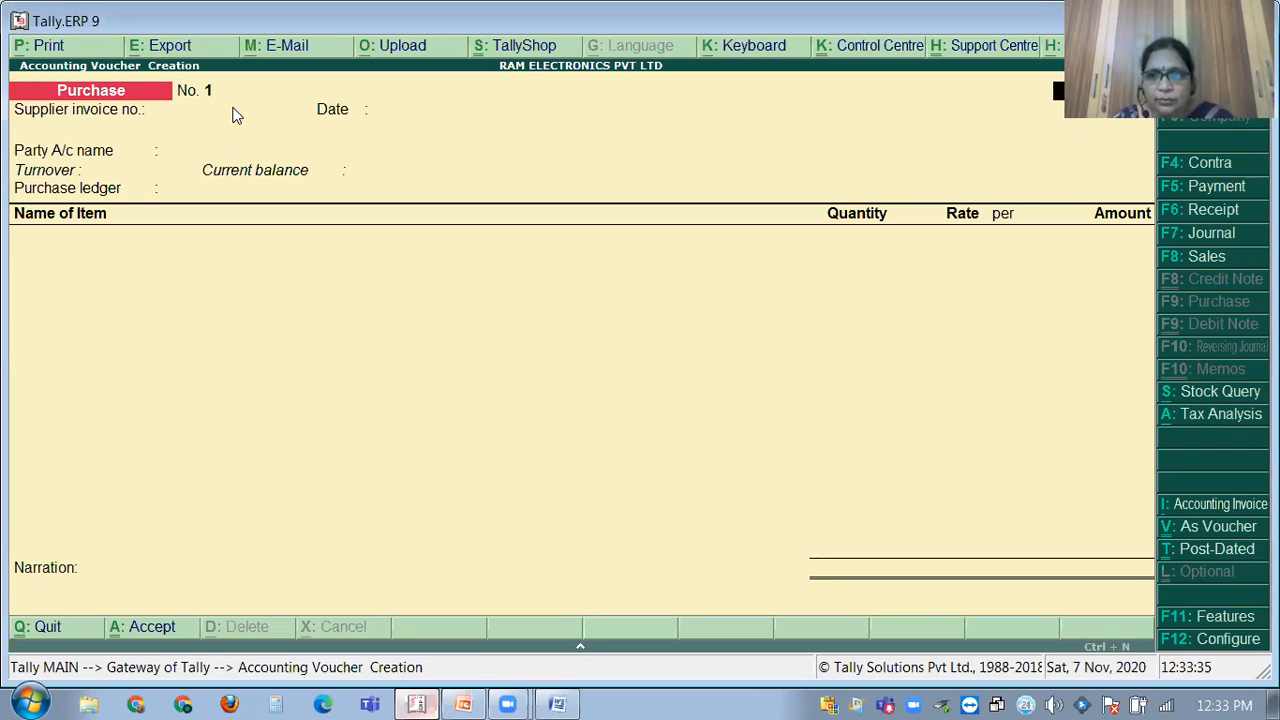
pyautogui.press('Escape')
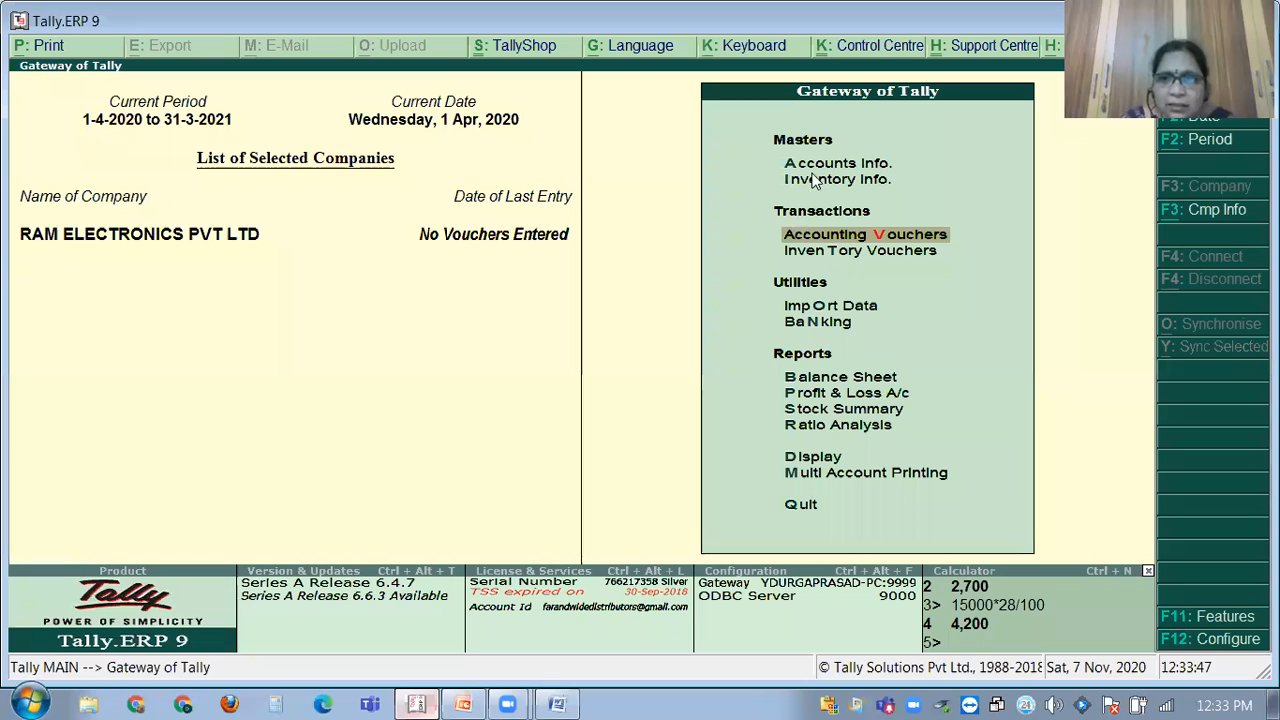
# Pick Purchase from the List of Voucher Types under Voucher Types > Alter.
pyautogui.press('Up')
pyautogui.press('Up')
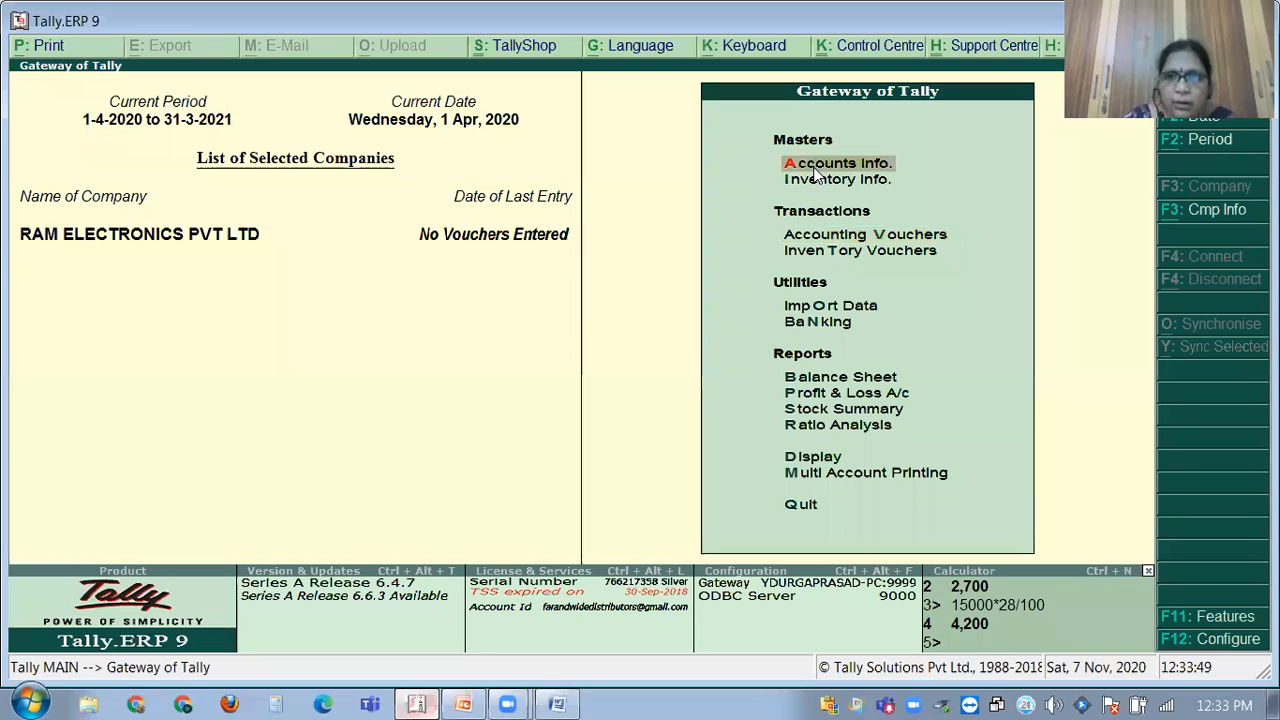
pyautogui.press('Return')
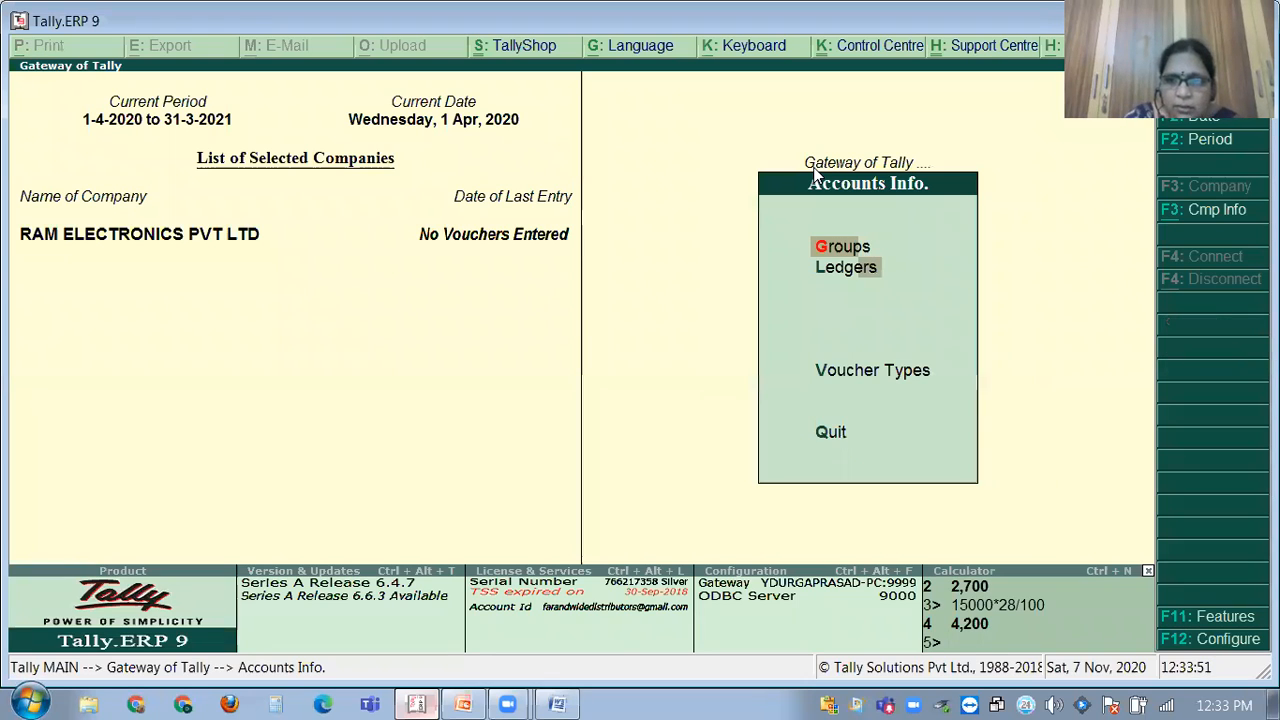
pyautogui.press('Down')
pyautogui.press('Down')
pyautogui.press('Return')
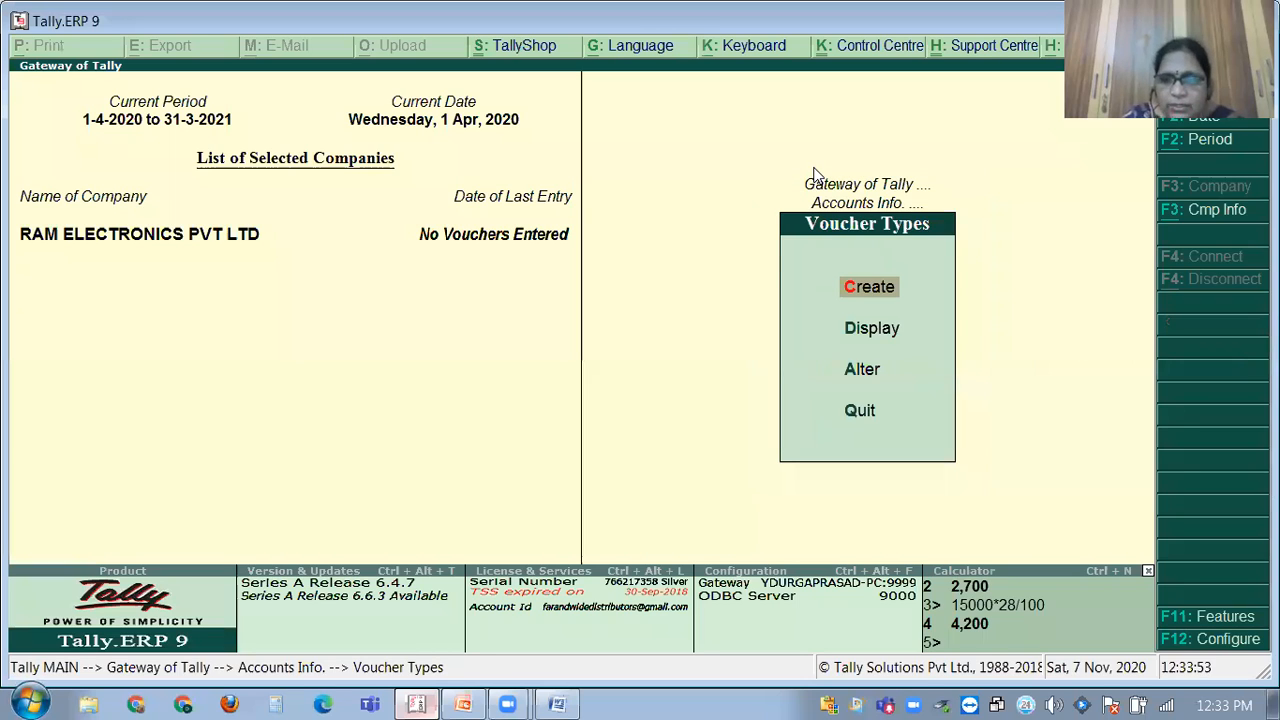
pyautogui.press('Down')
pyautogui.press('Down')
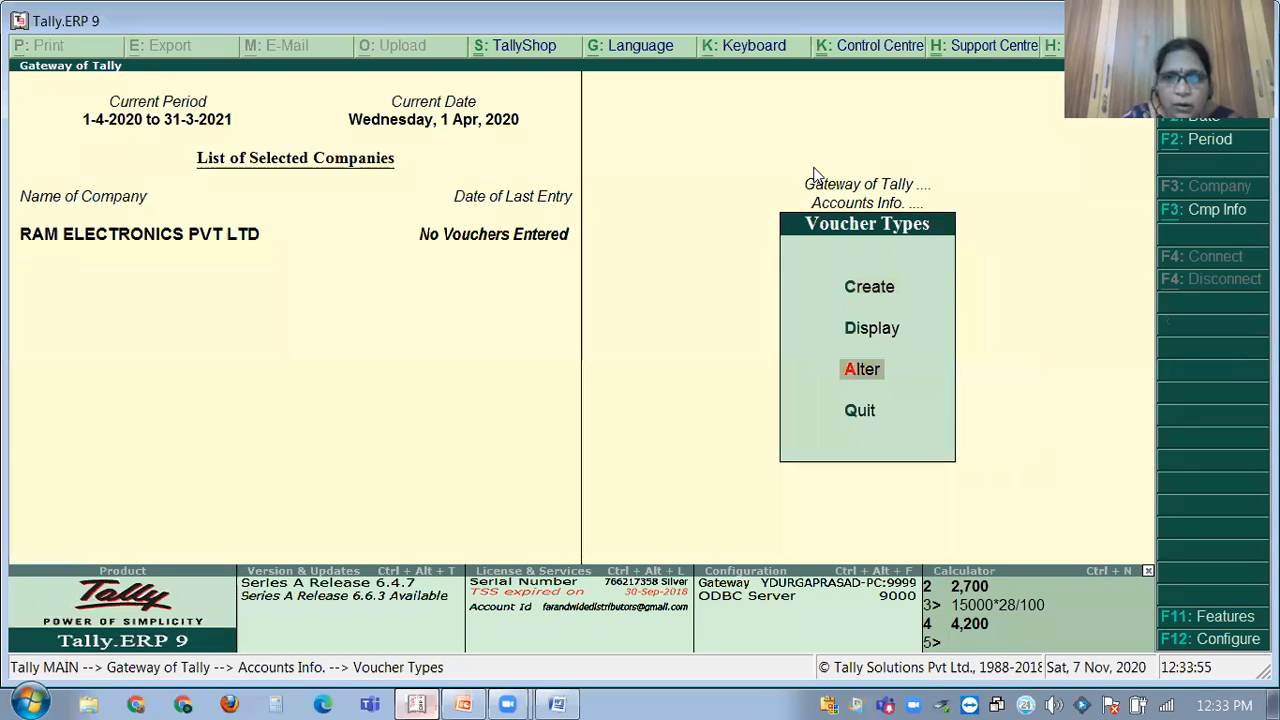
pyautogui.press('Return')
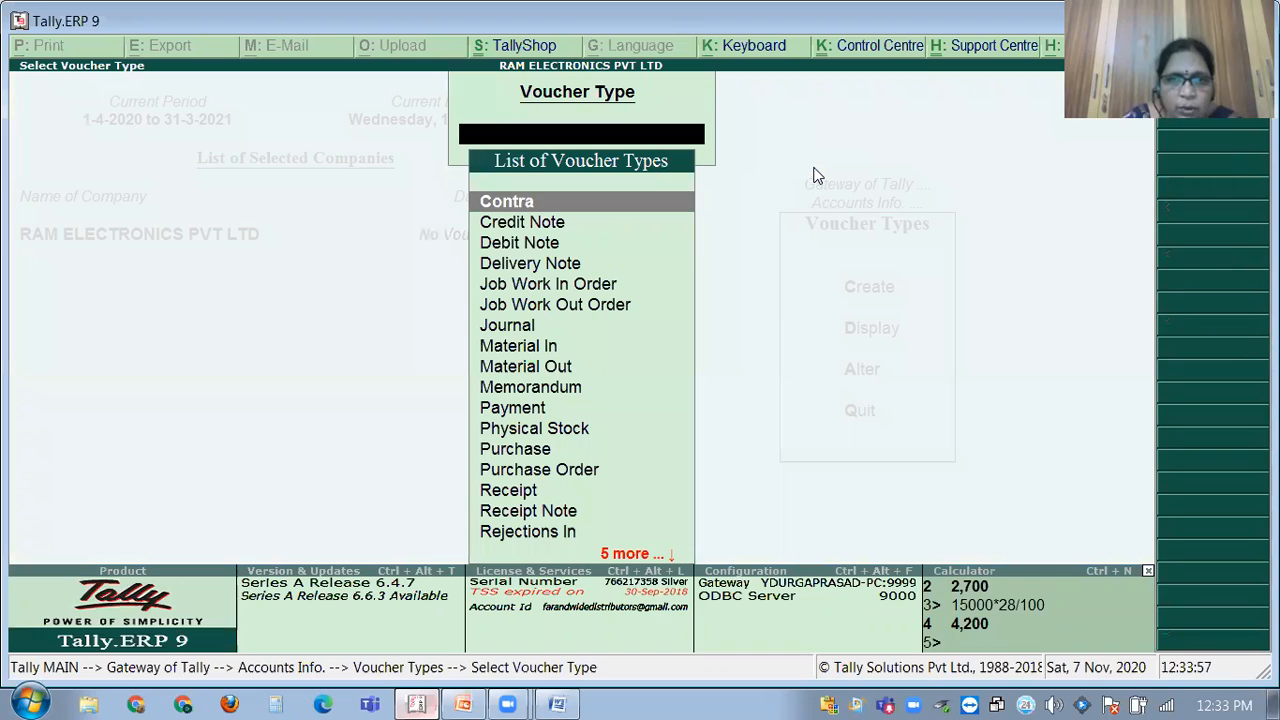
pyautogui.press('Down')
pyautogui.press('Down')
pyautogui.press('Down')
pyautogui.press('Down')
pyautogui.press('Down')
pyautogui.press('Down')
pyautogui.press('Down')
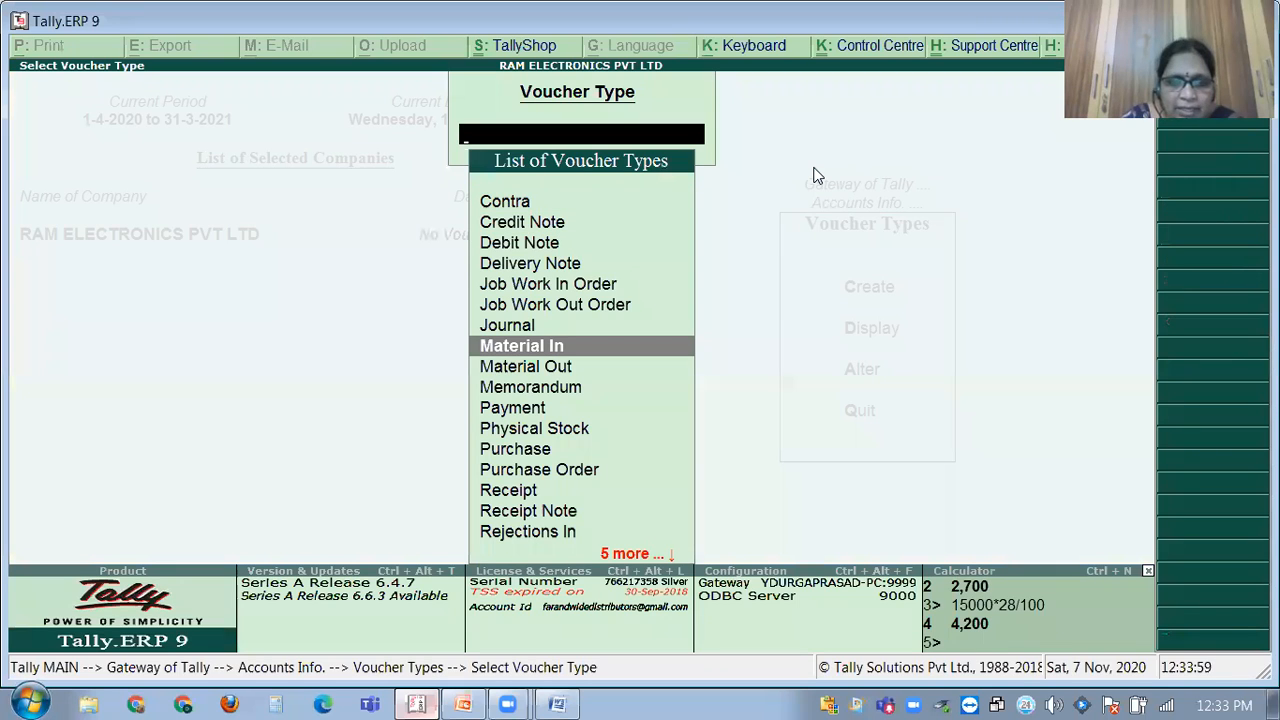
pyautogui.press('Down')
pyautogui.press('Down')
pyautogui.press('Down')
pyautogui.press('Down')
pyautogui.press('Down')
pyautogui.press('Return')
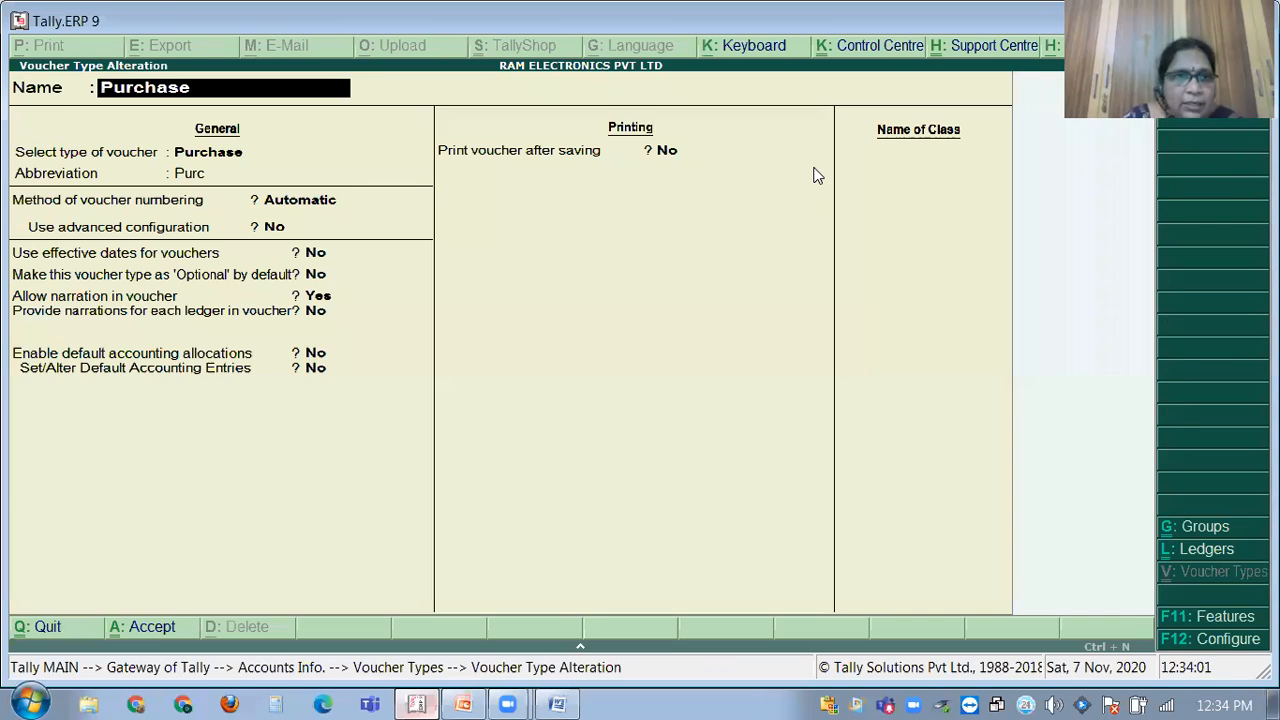
# Keep the Purc abbreviation and Automatic numbering, and set Use advanced configuration to Yes.
pyautogui.press('Return')
pyautogui.press('Return')
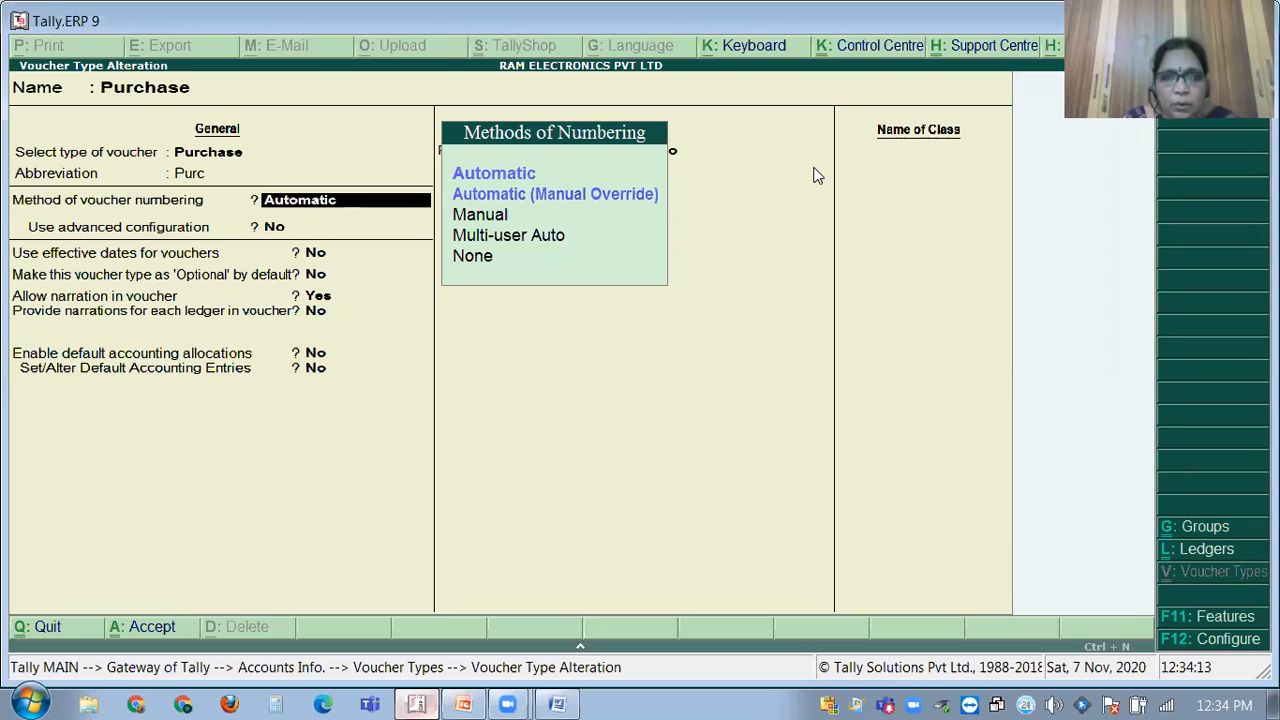
pyautogui.press('Return')
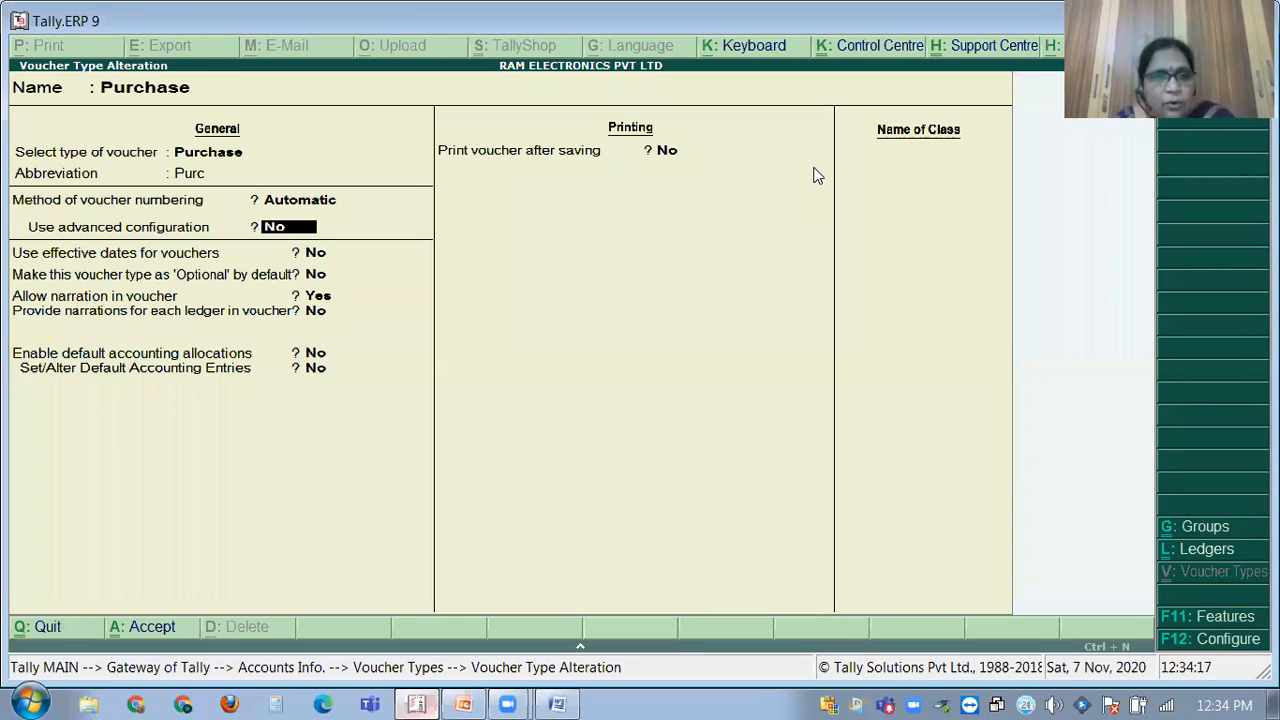
pyautogui.write('Y')
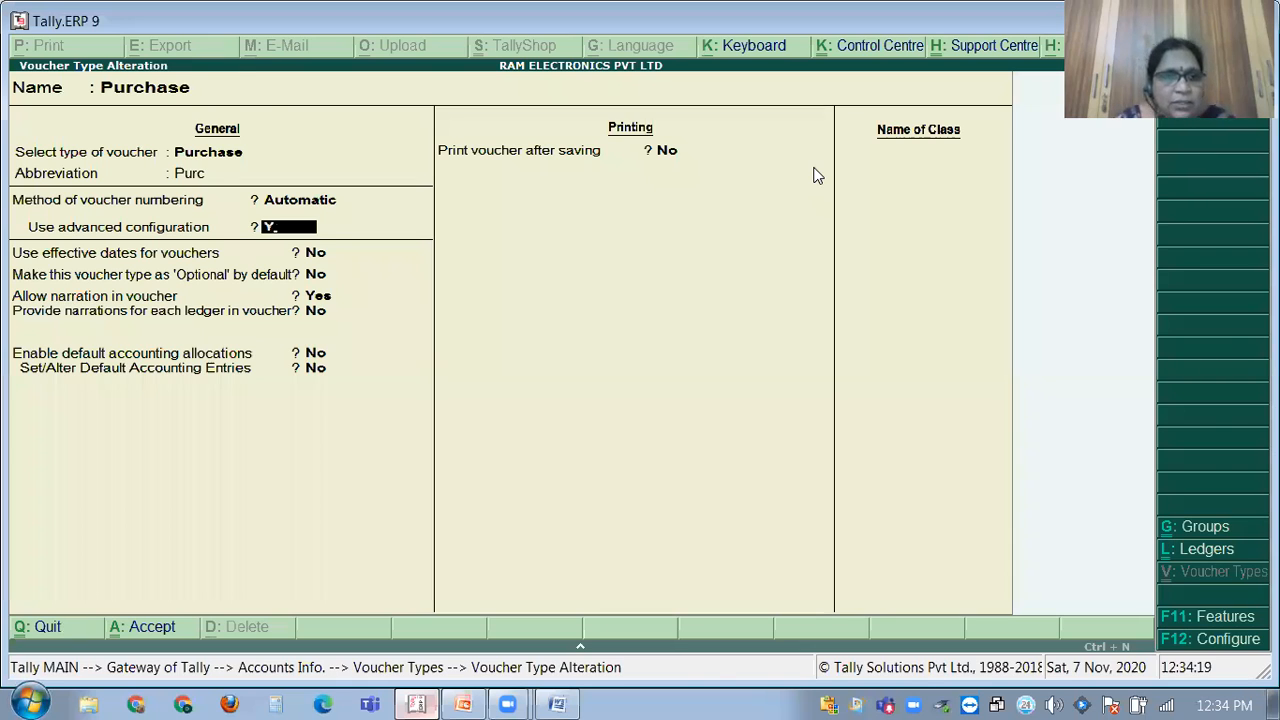
pyautogui.press('Return')
pyautogui.press('Return')
pyautogui.press('Return')
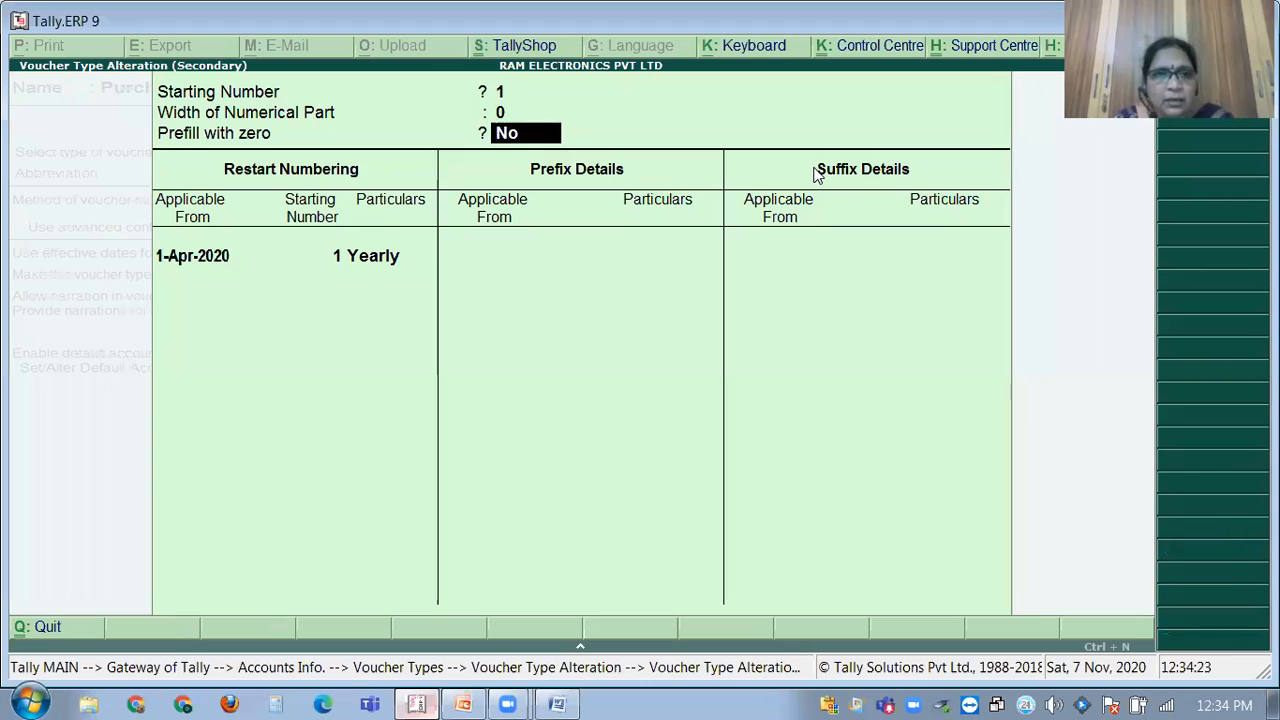
# Set Prefill with zero to Yes and restart Purchase numbering yearly from 1 on 1-Apr-2020.
pyautogui.write('Y')
pyautogui.press('Return')
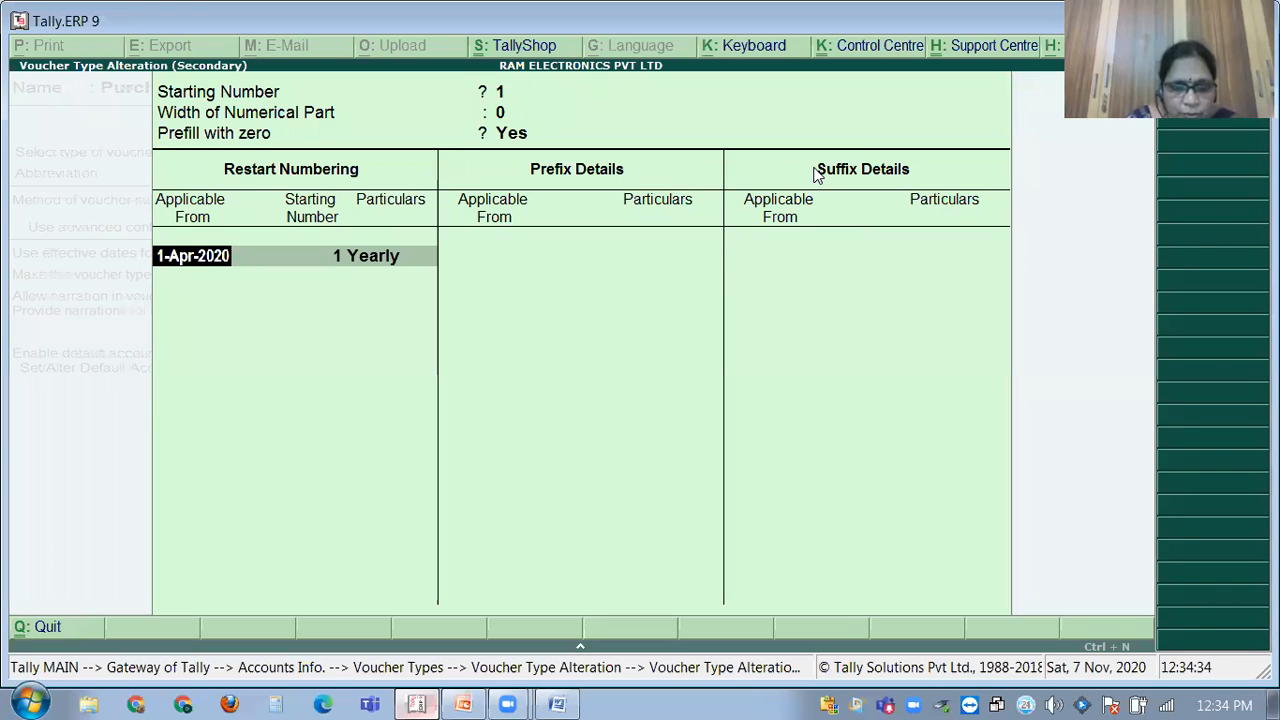
pyautogui.press('Return')
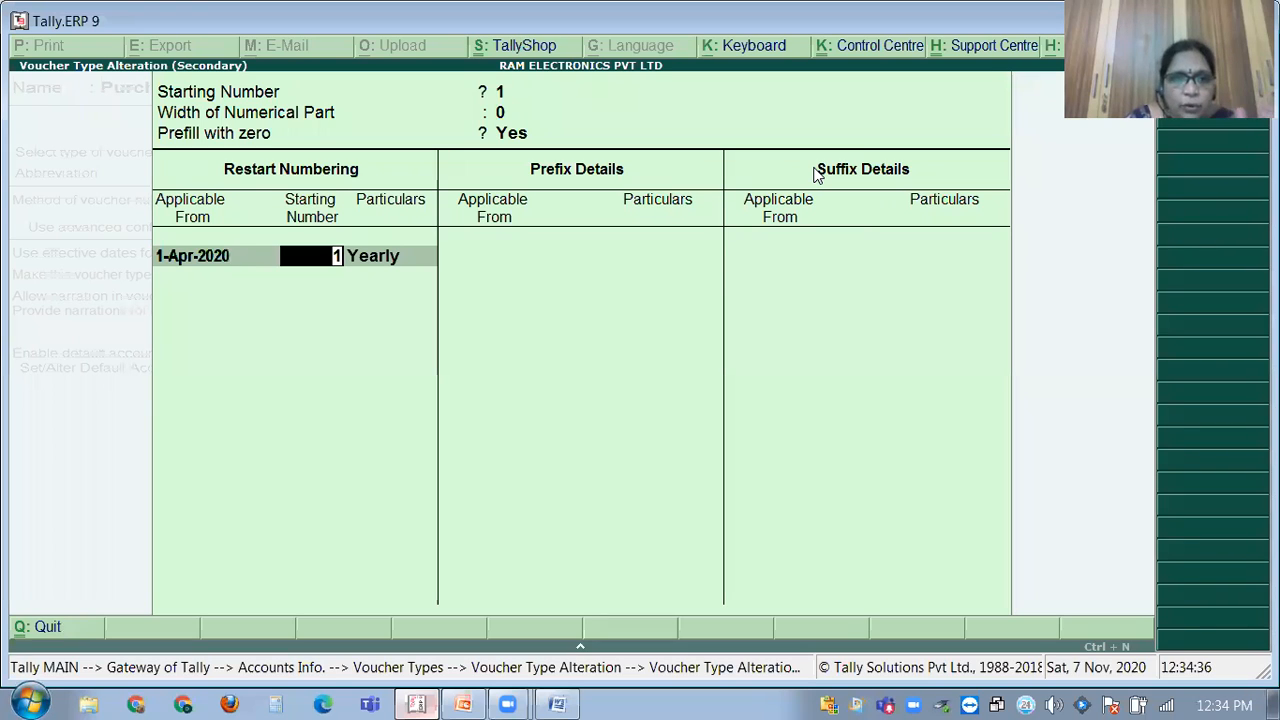
pyautogui.press('Return')
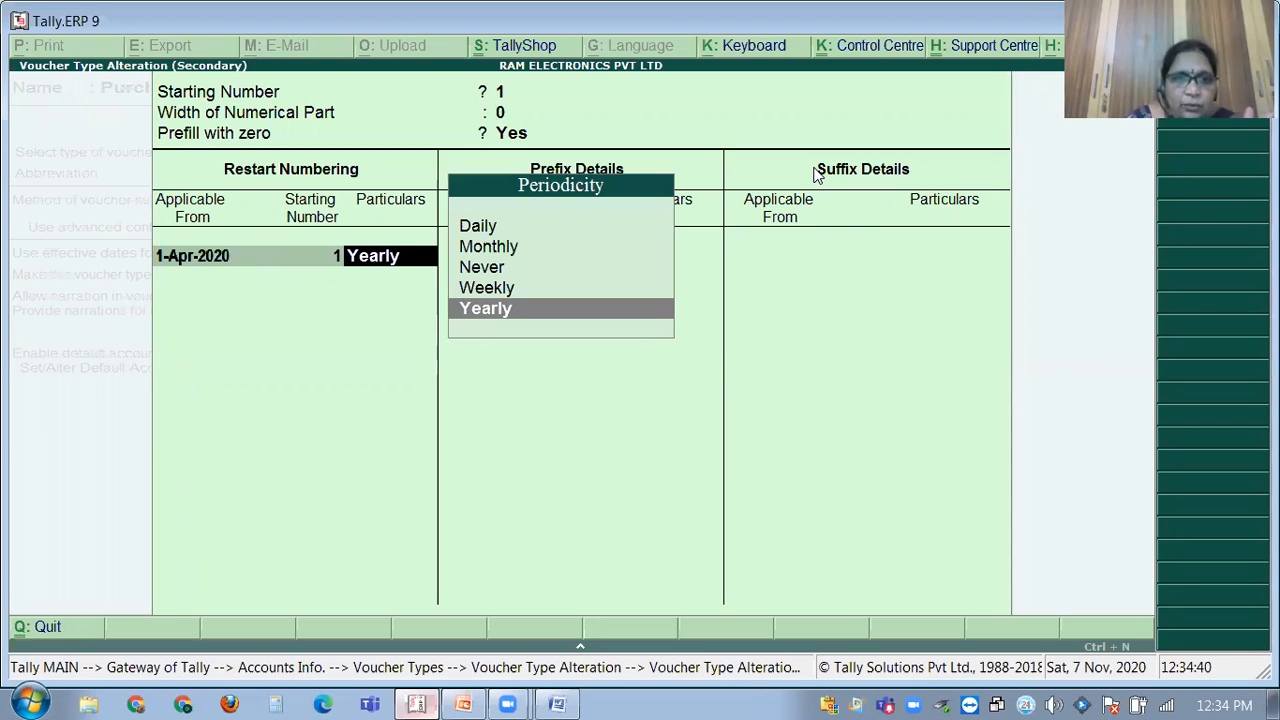
pyautogui.press('Return')
pyautogui.press('Return')
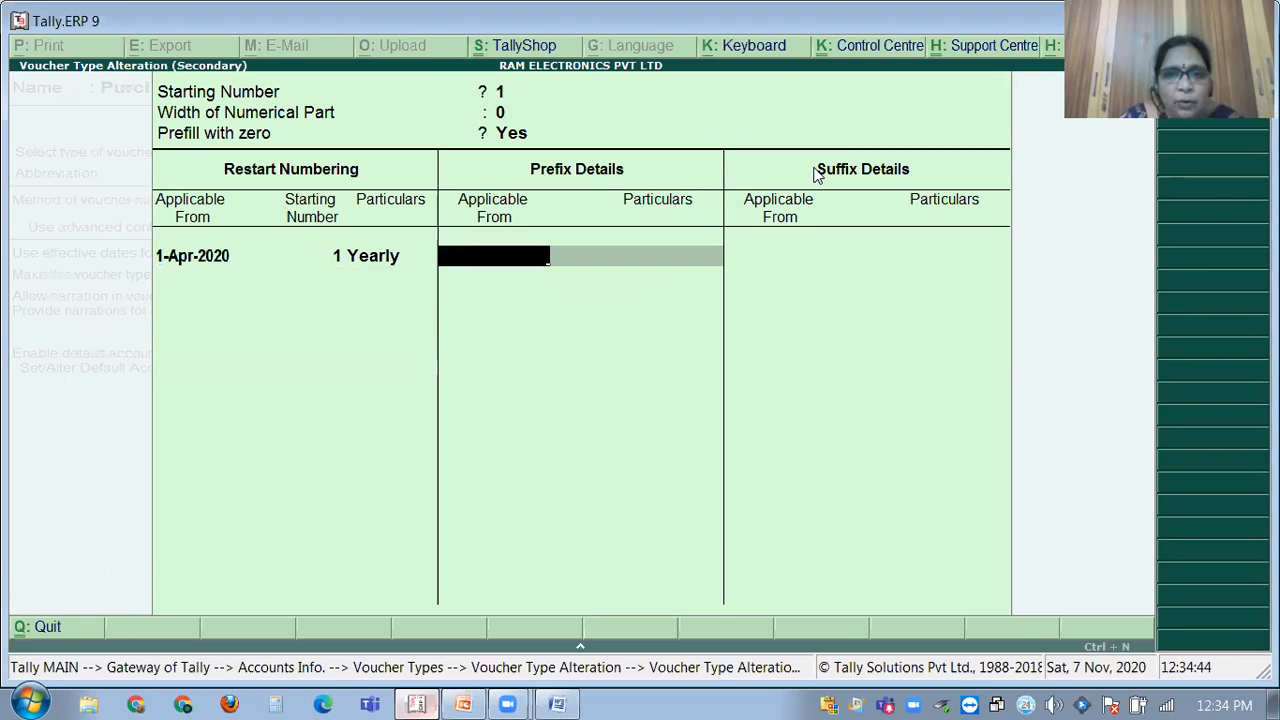
# Add the prefix REPL\ applicable from 1-Apr-2020 and close the numbering details.
pyautogui.press('Return')
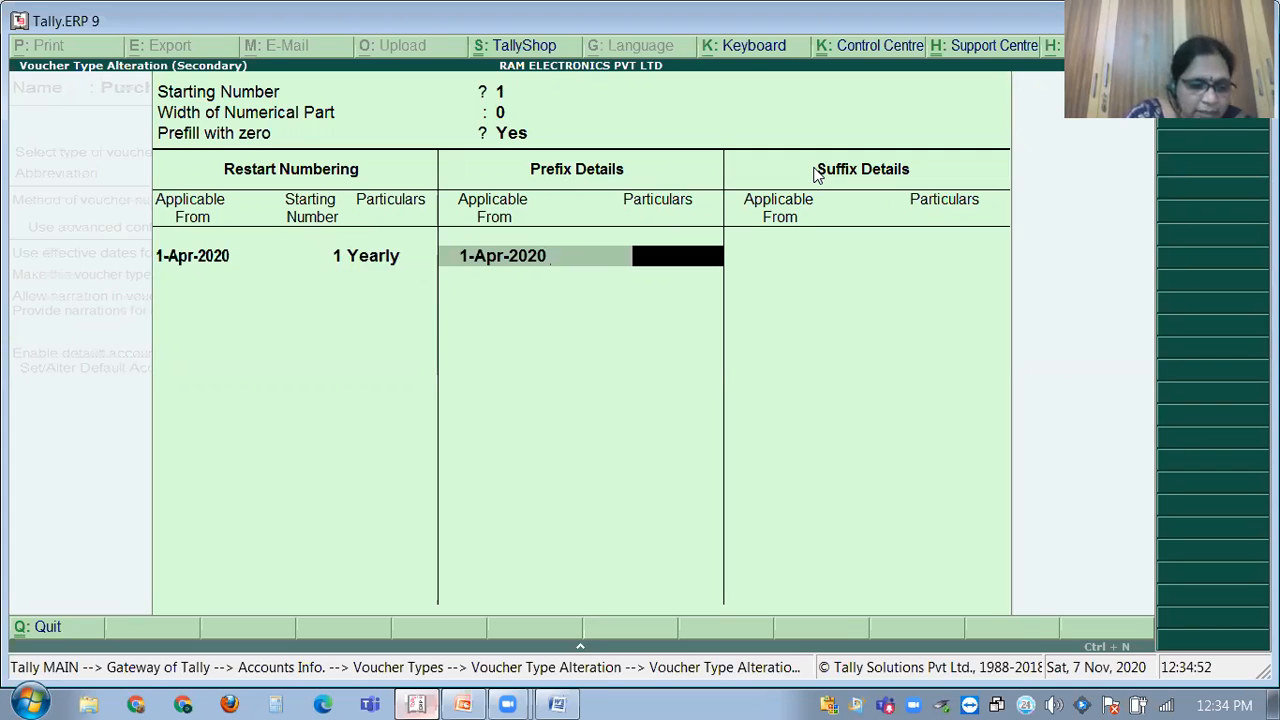
pyautogui.write('R')
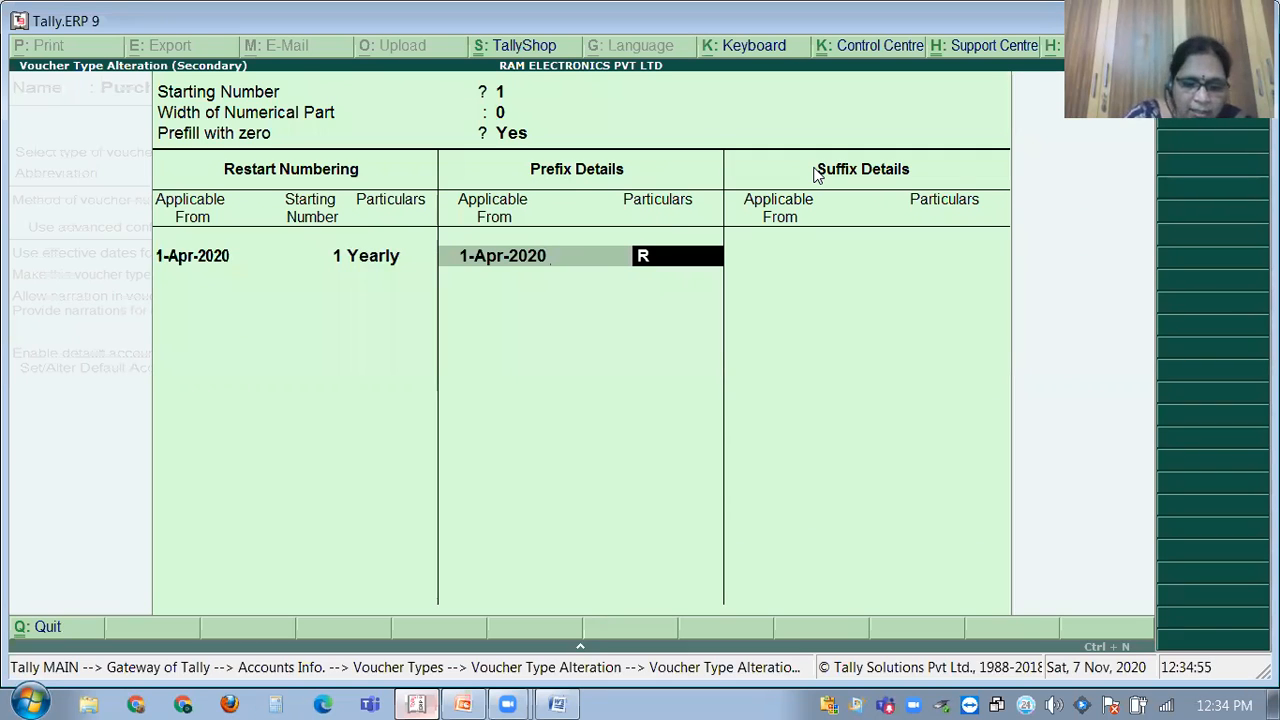
pyautogui.write('P')
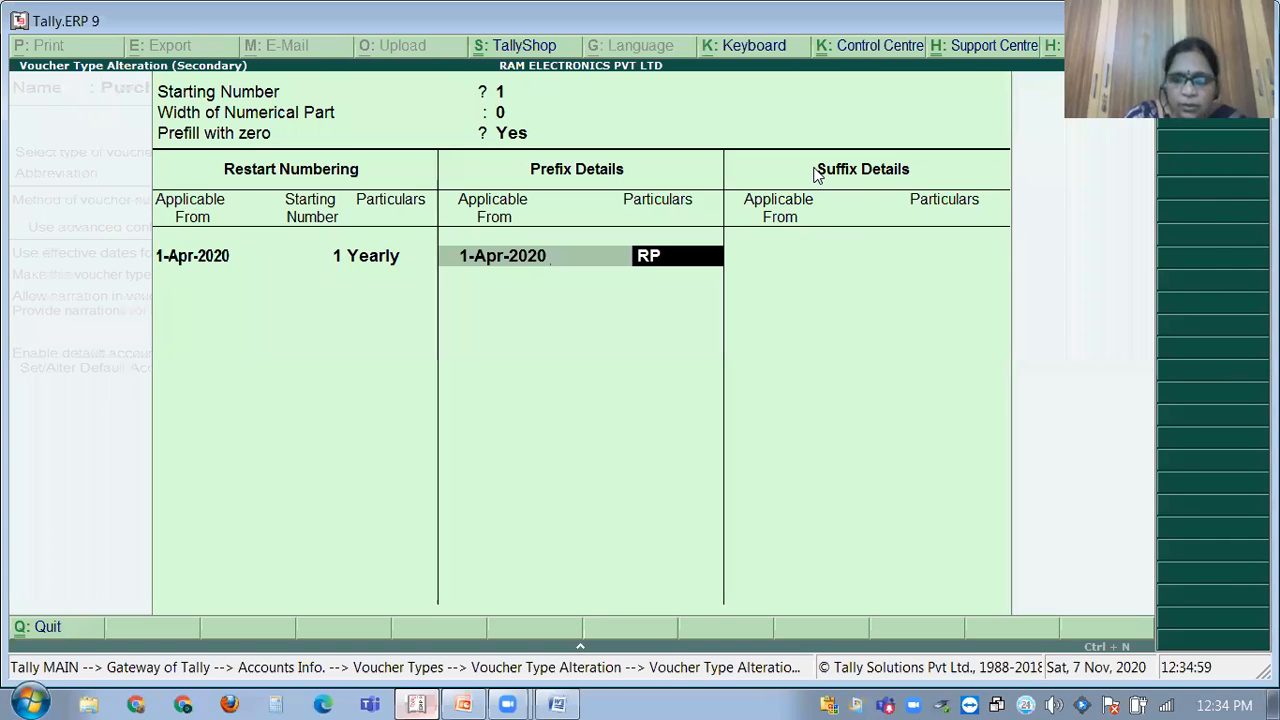
pyautogui.press('BackSpace')
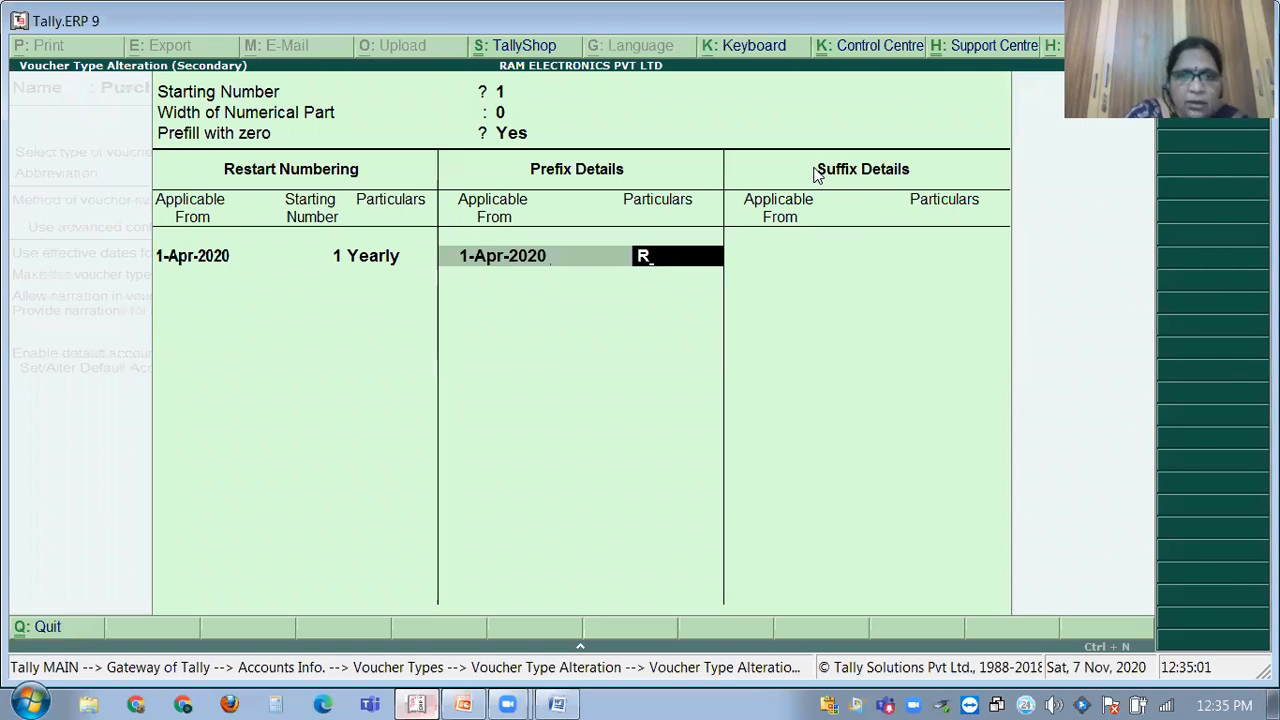
pyautogui.write('EPL')
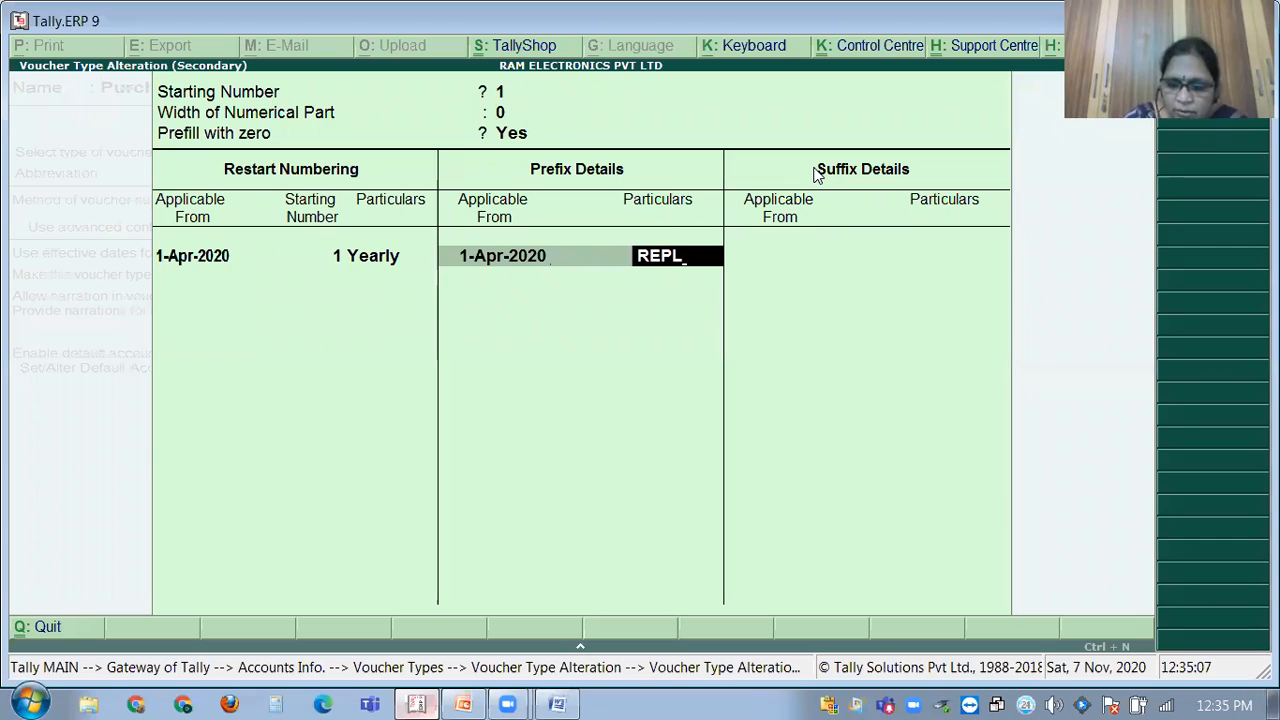
pyautogui.write('\\')
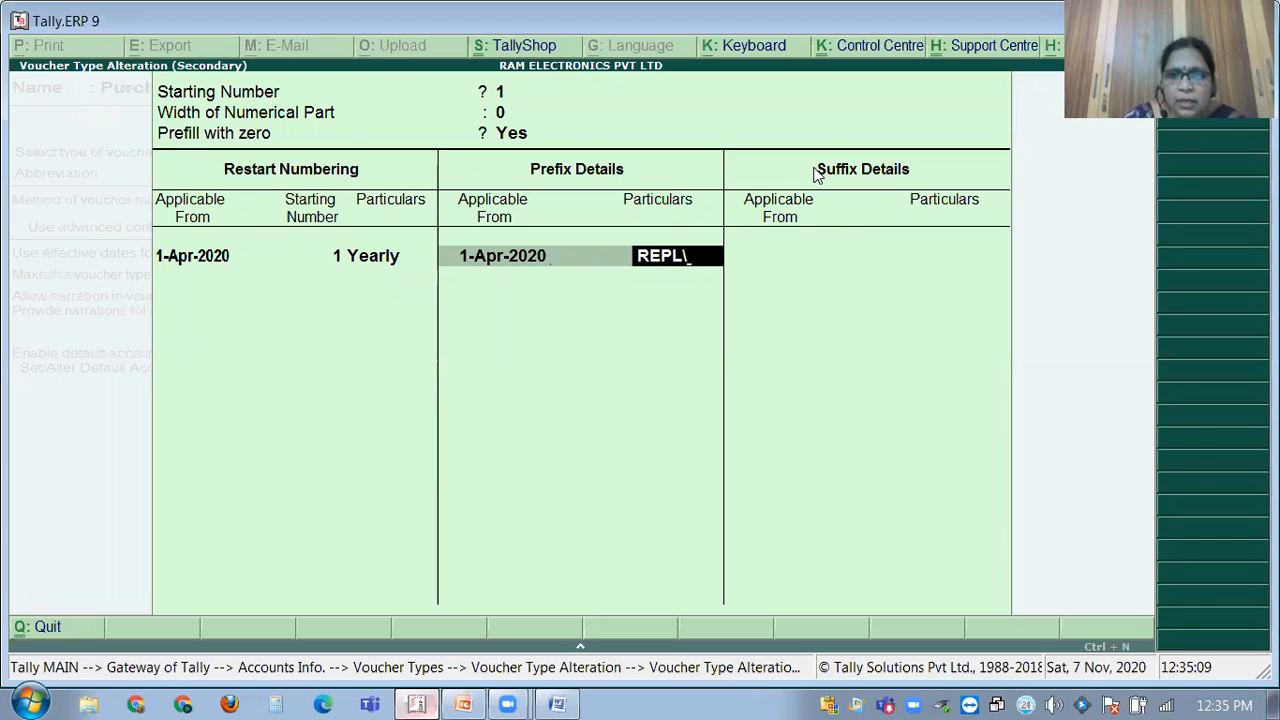
pyautogui.press('Return')
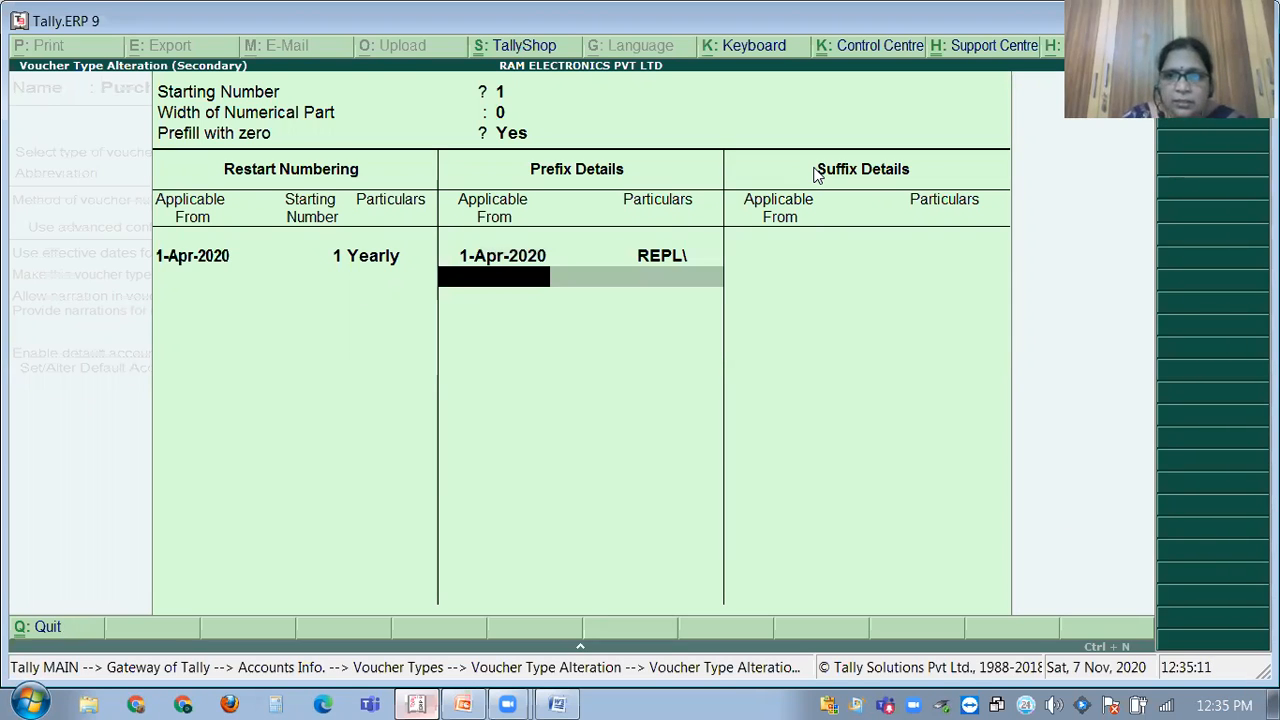
pyautogui.press('Return')
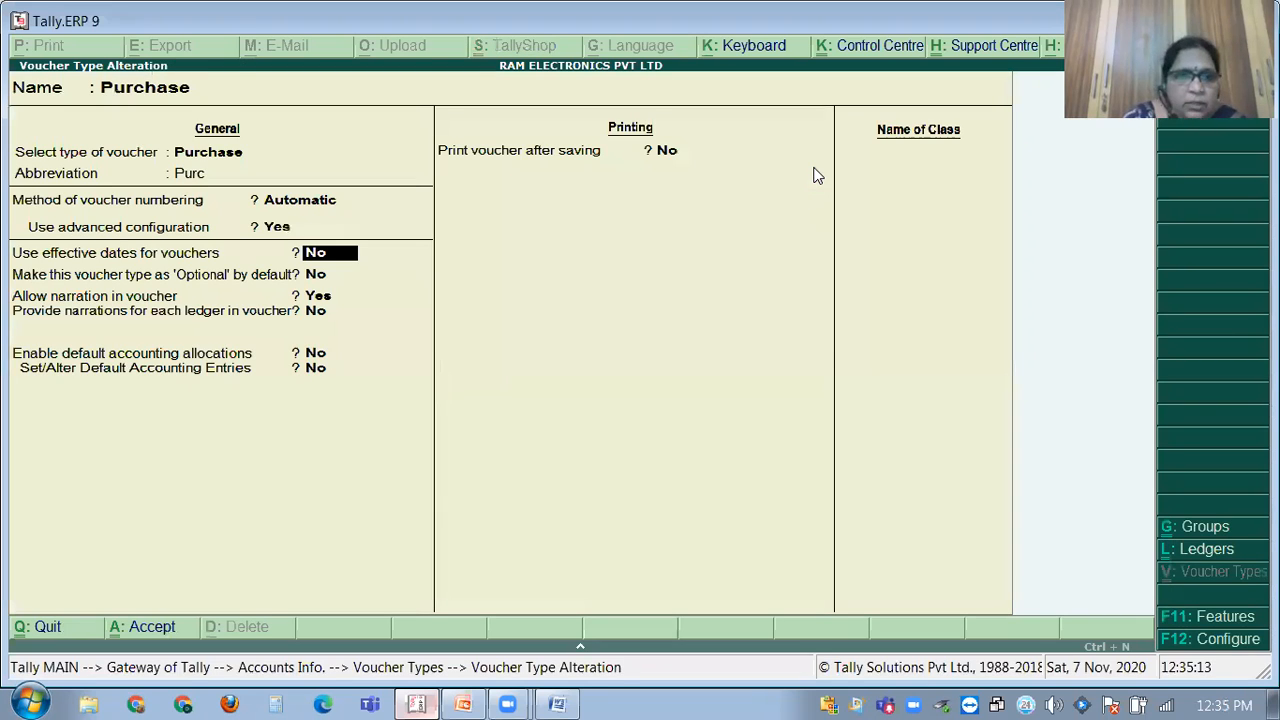
# Add the suffix \2020-21 from 1-Apr-2020 to Purchase numbering and accept the alteration.
pyautogui.press('Up')
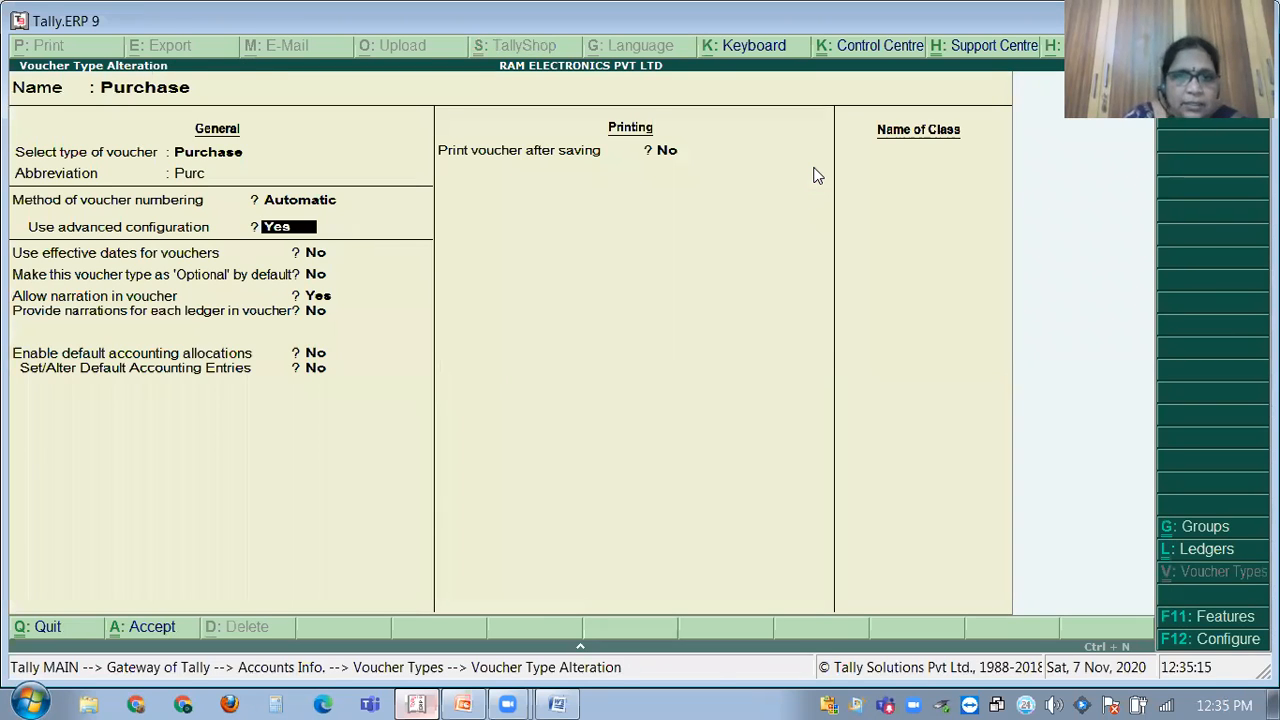
pyautogui.press('Return')
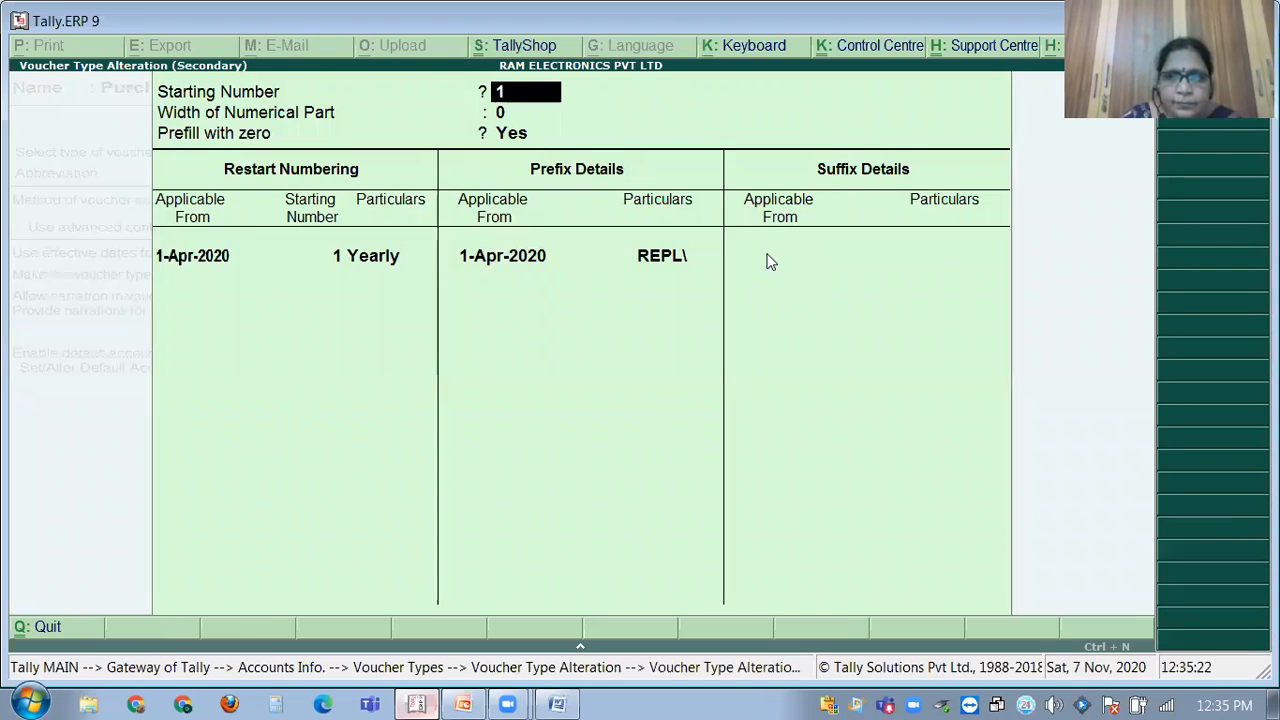
pyautogui.press('Return')
pyautogui.press('Return')
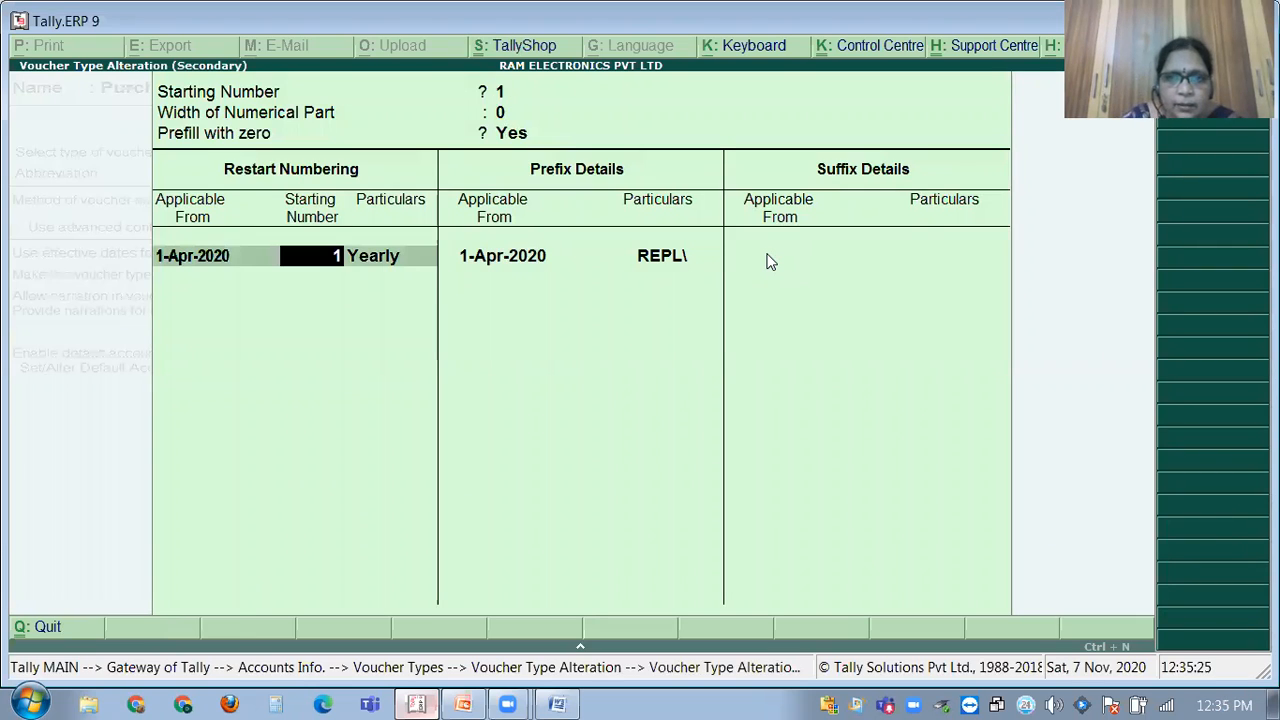
pyautogui.press('Return')
pyautogui.press('Return')
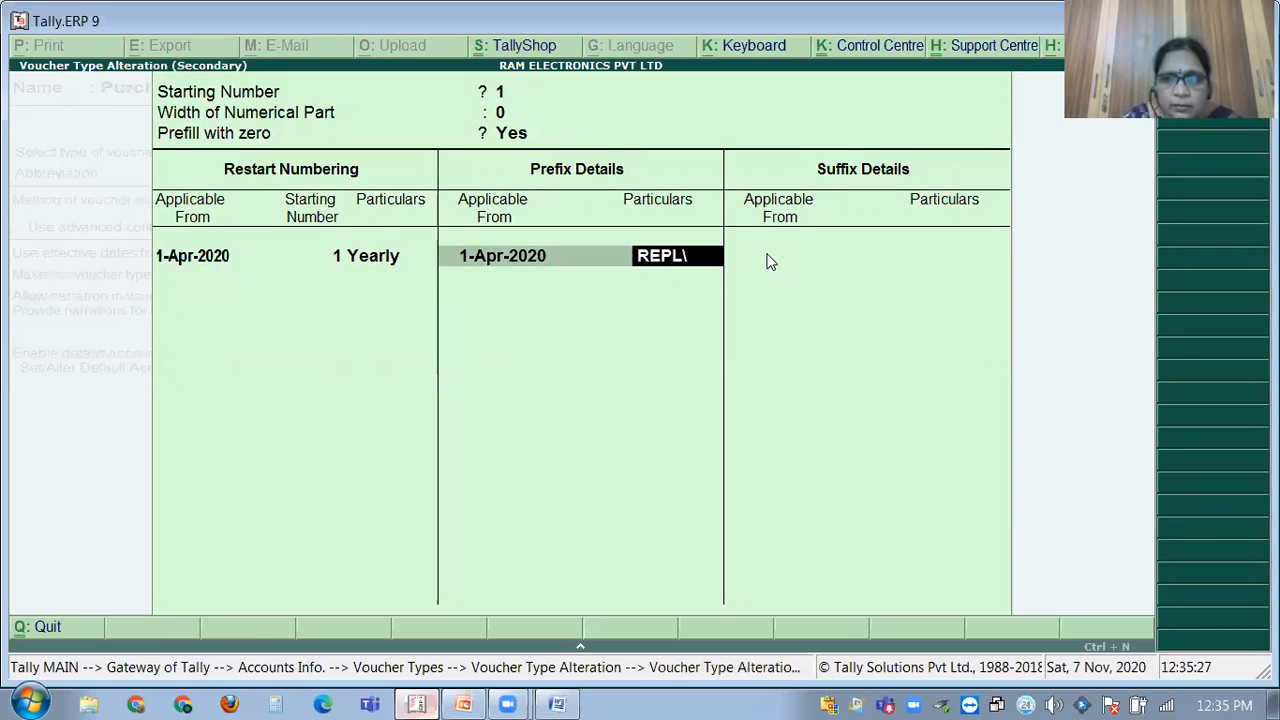
pyautogui.press('Return')
pyautogui.press('Return')
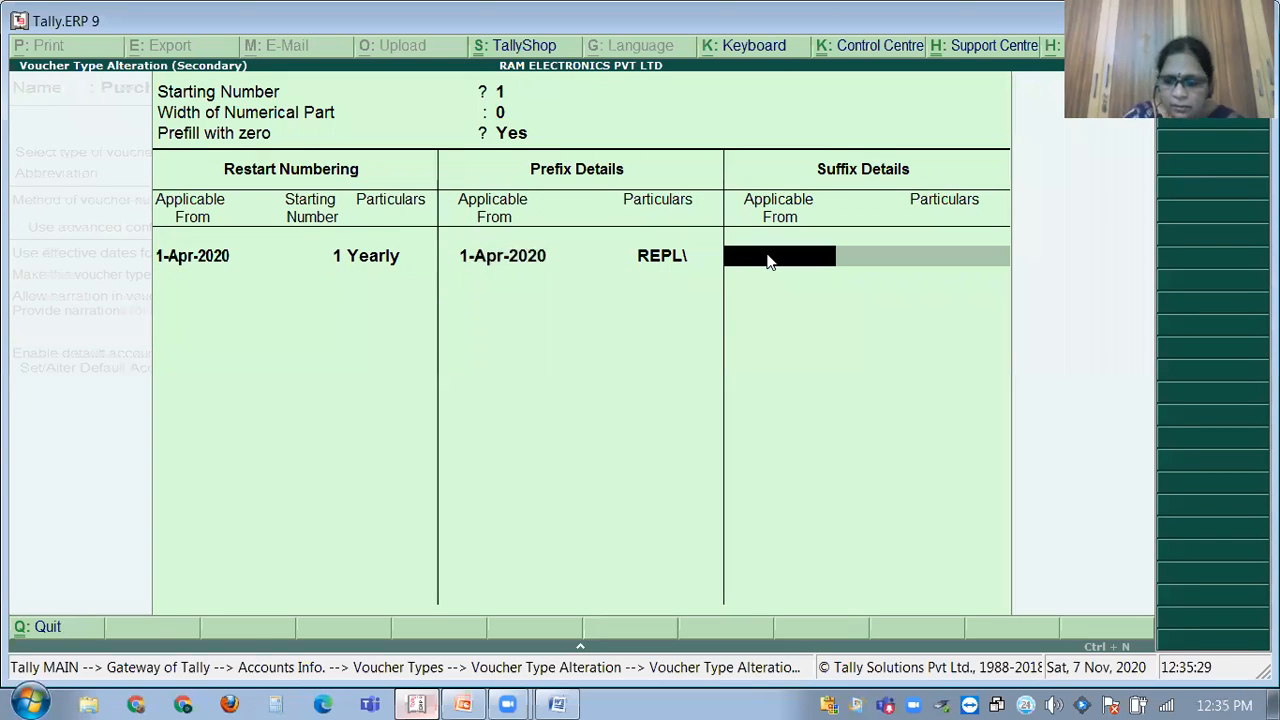
pyautogui.press('Return')
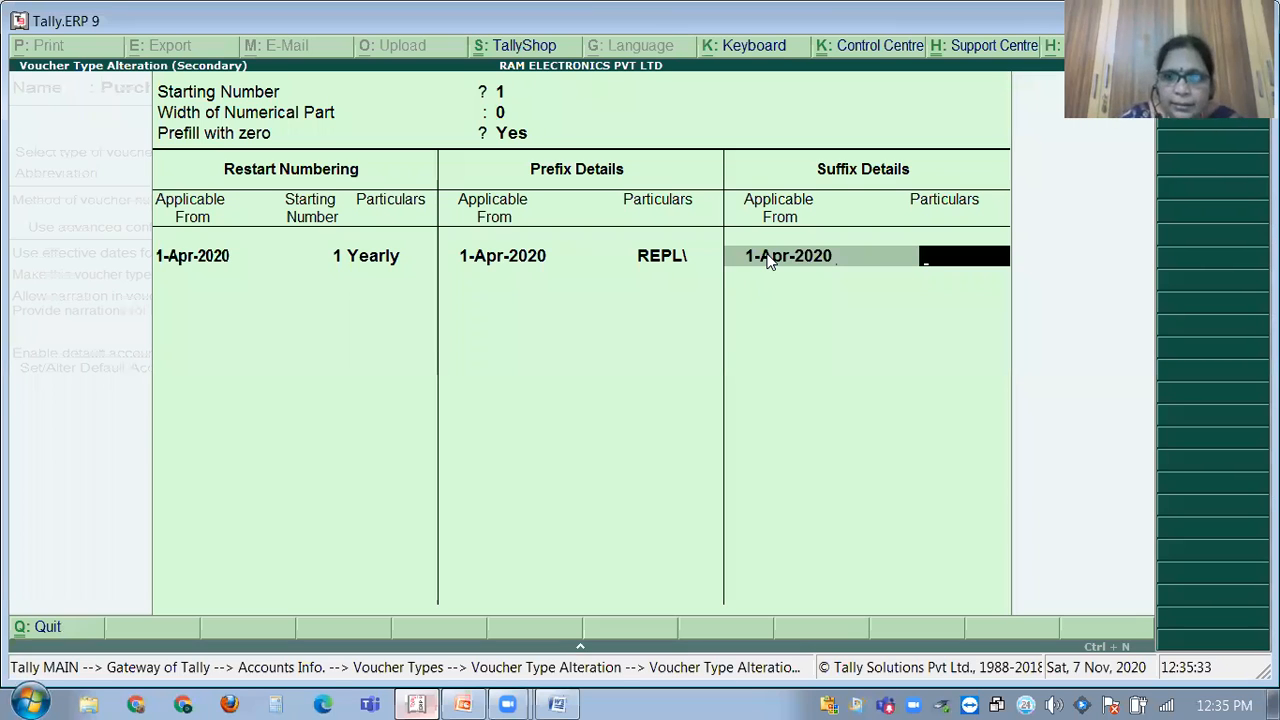
pyautogui.write('\\')
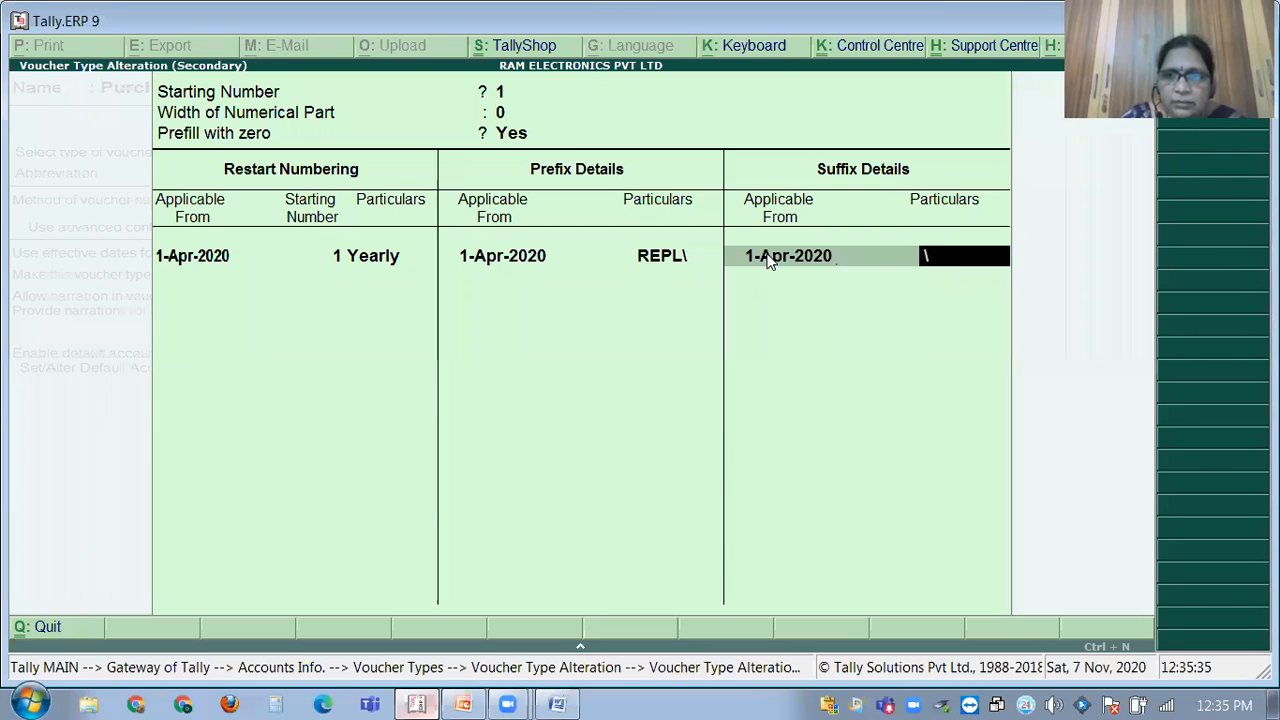
pyautogui.write('2020-21')
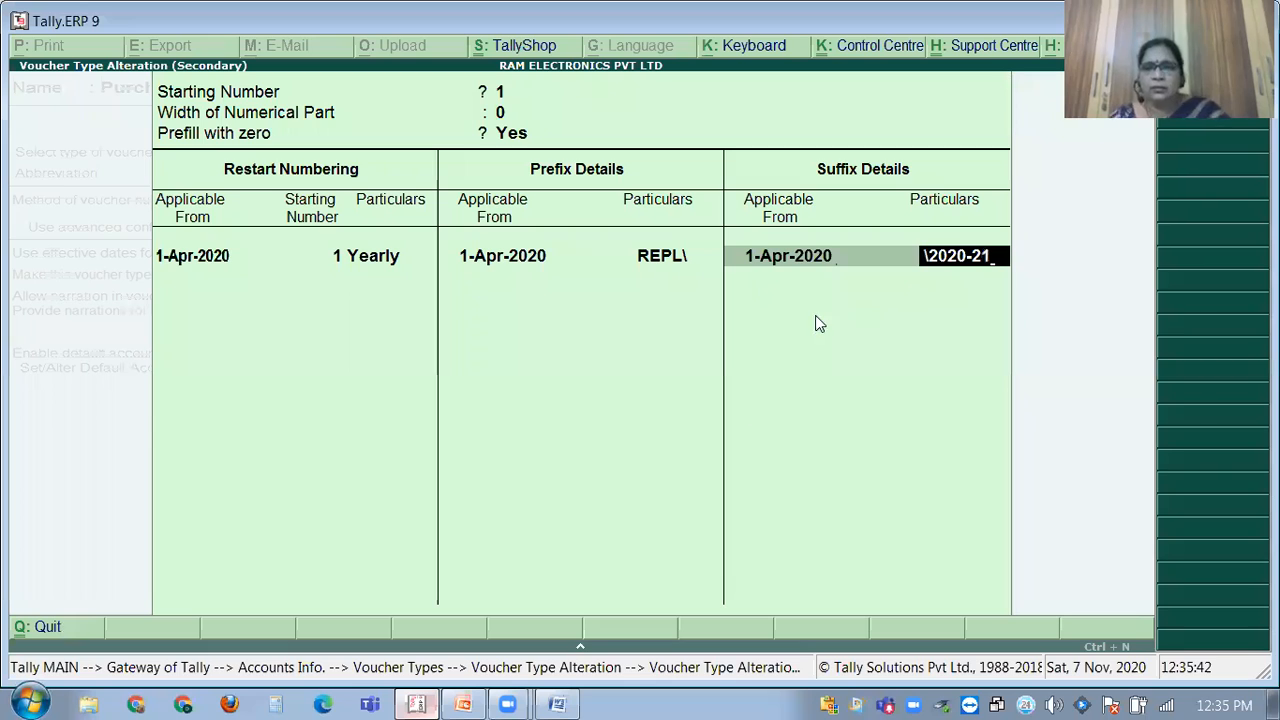
pyautogui.press('Return')
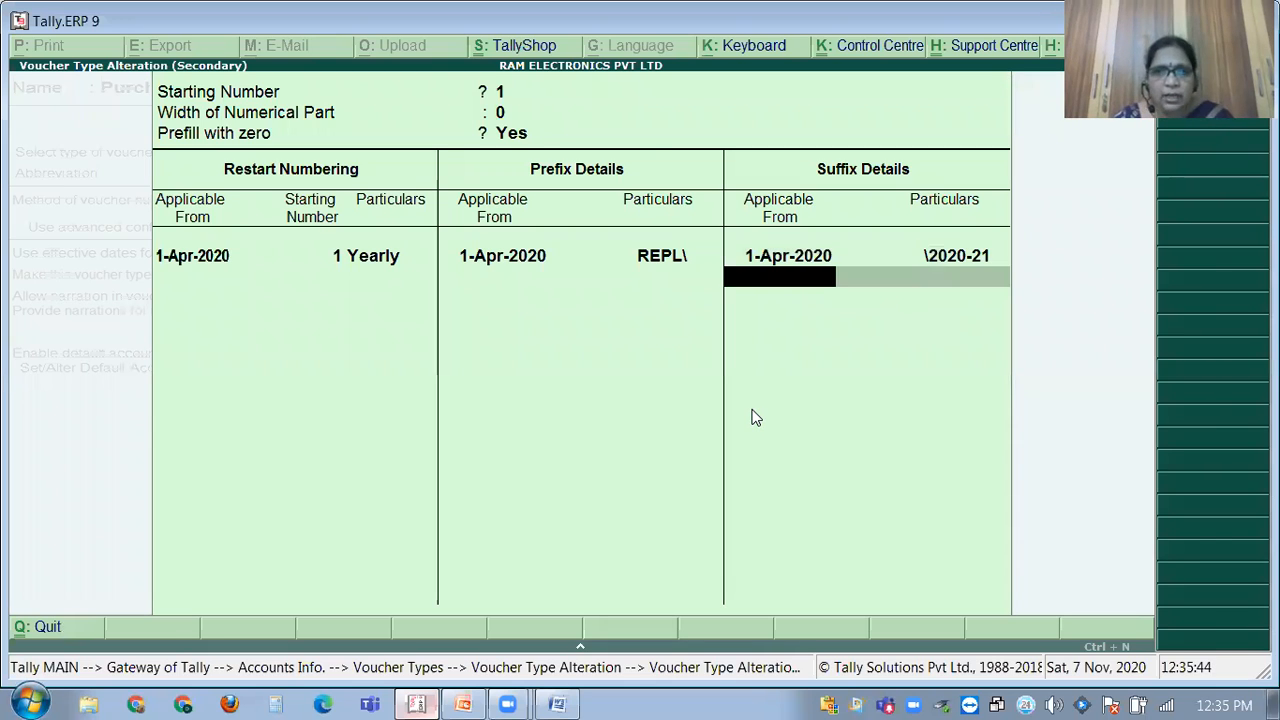
pyautogui.press('Return')
pyautogui.hotkey('ctrl', 'a')
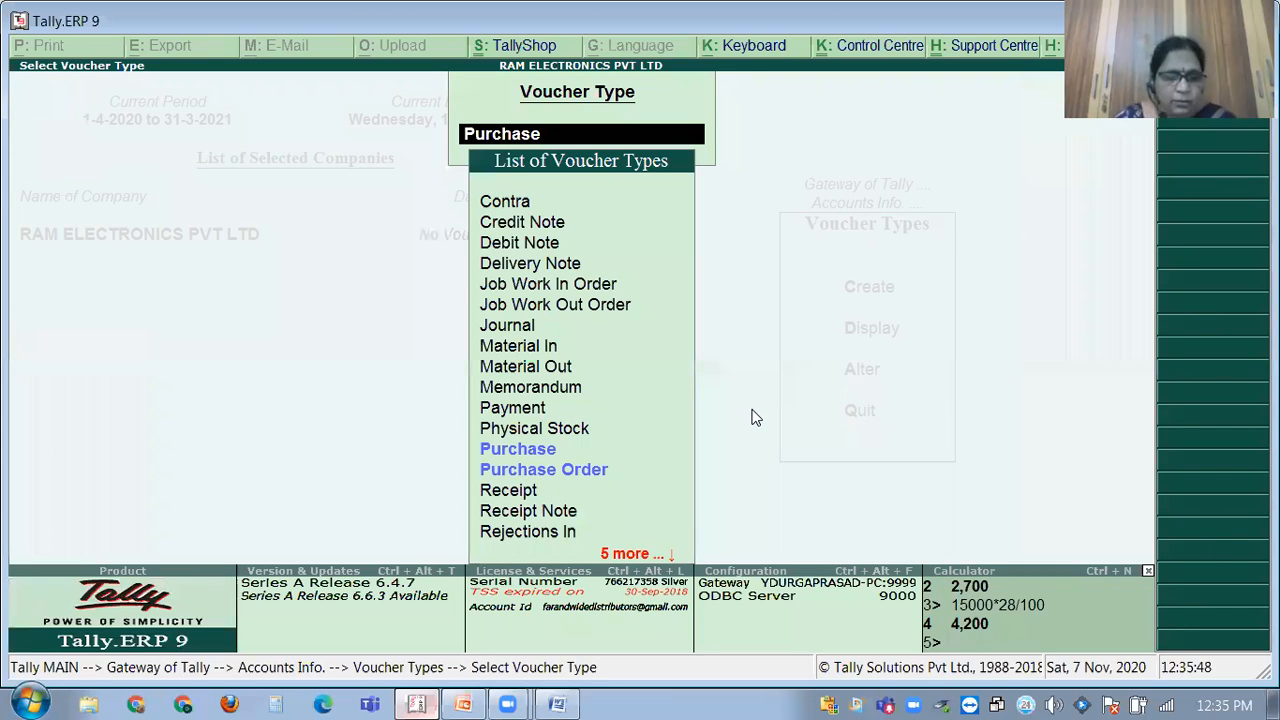
# Open a new Purchase voucher to confirm it is numbered REPL\1\2020-21.
pyautogui.press('Escape')
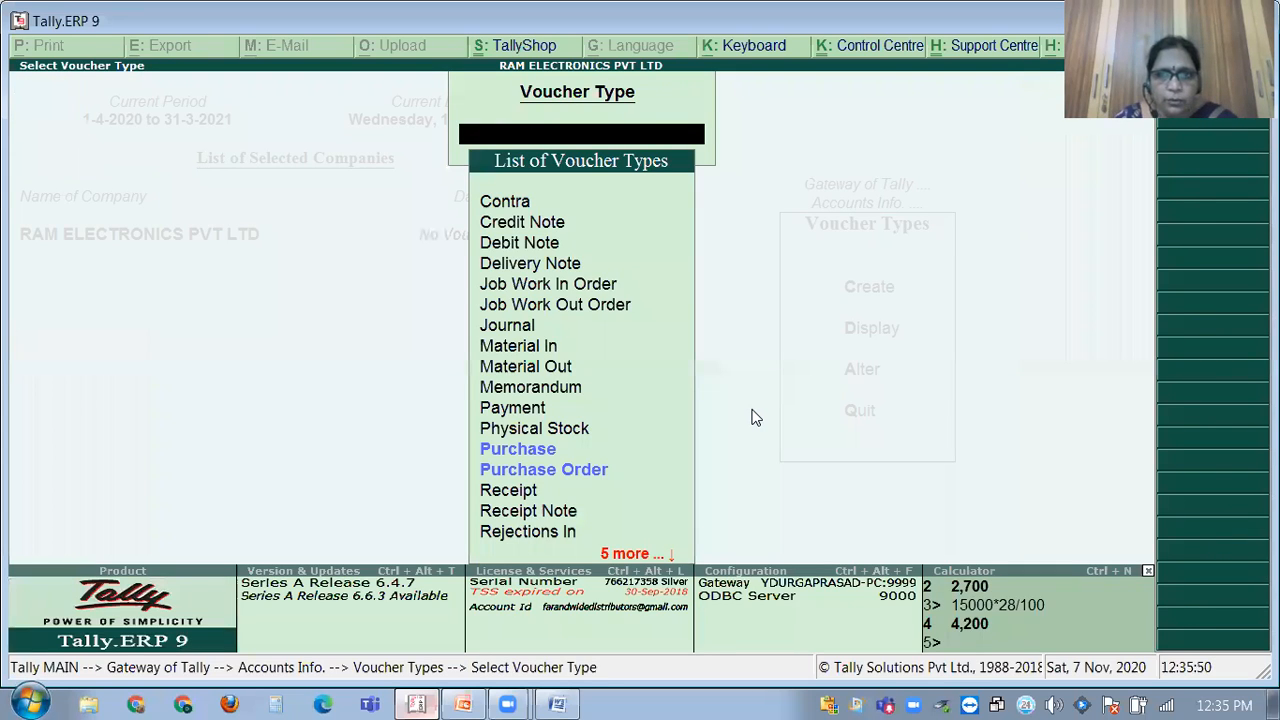
pyautogui.press('Escape')
pyautogui.press('Escape')
pyautogui.press('Escape')
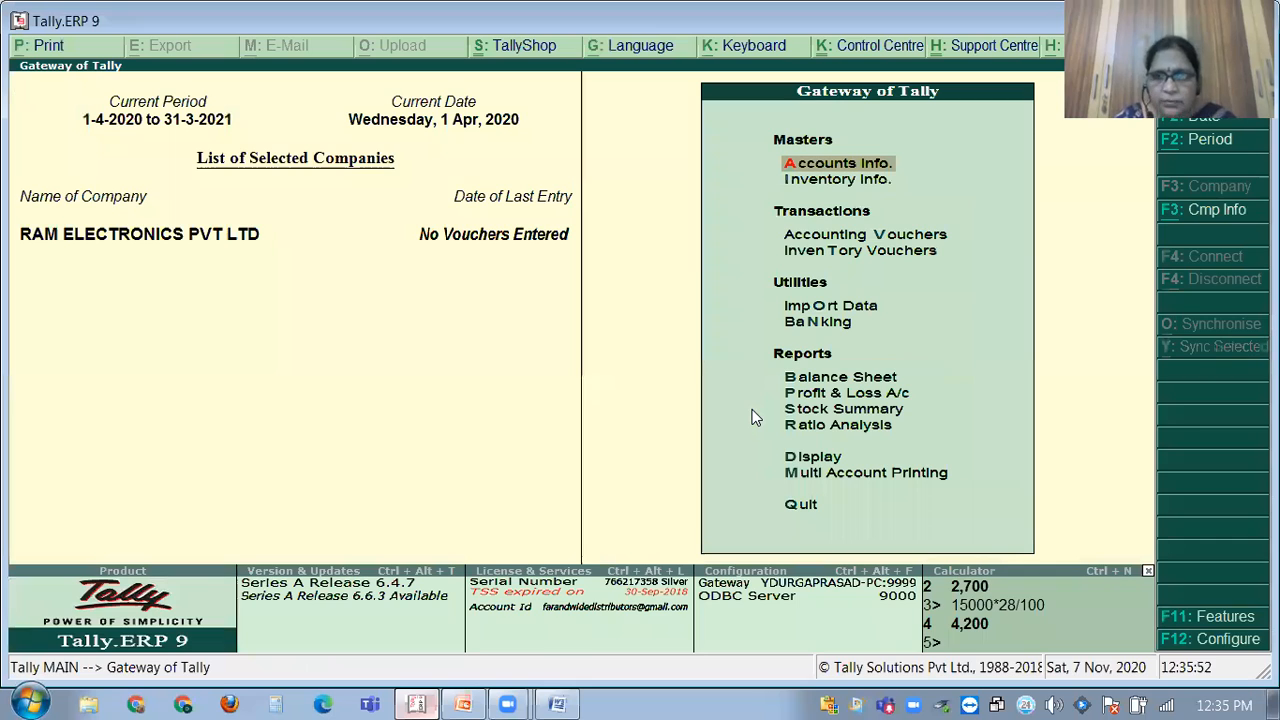
pyautogui.press('Down')
pyautogui.press('Down')
pyautogui.press('Down')
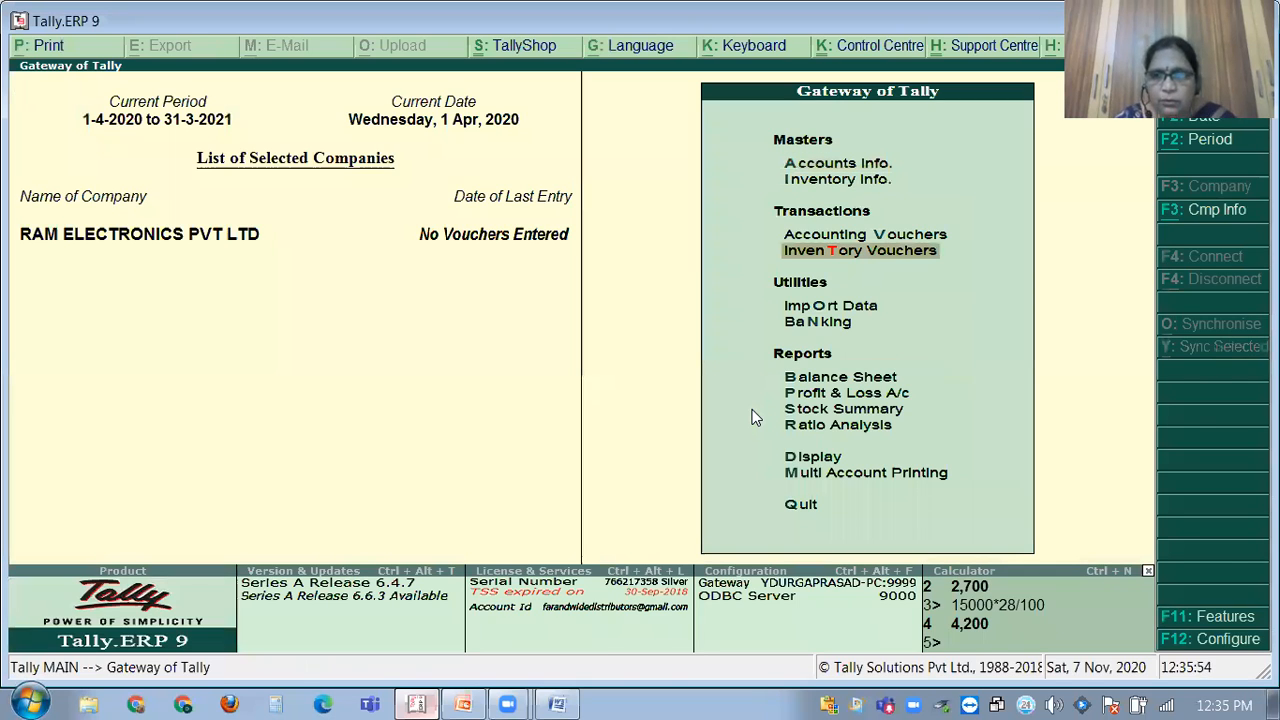
pyautogui.press('Return')
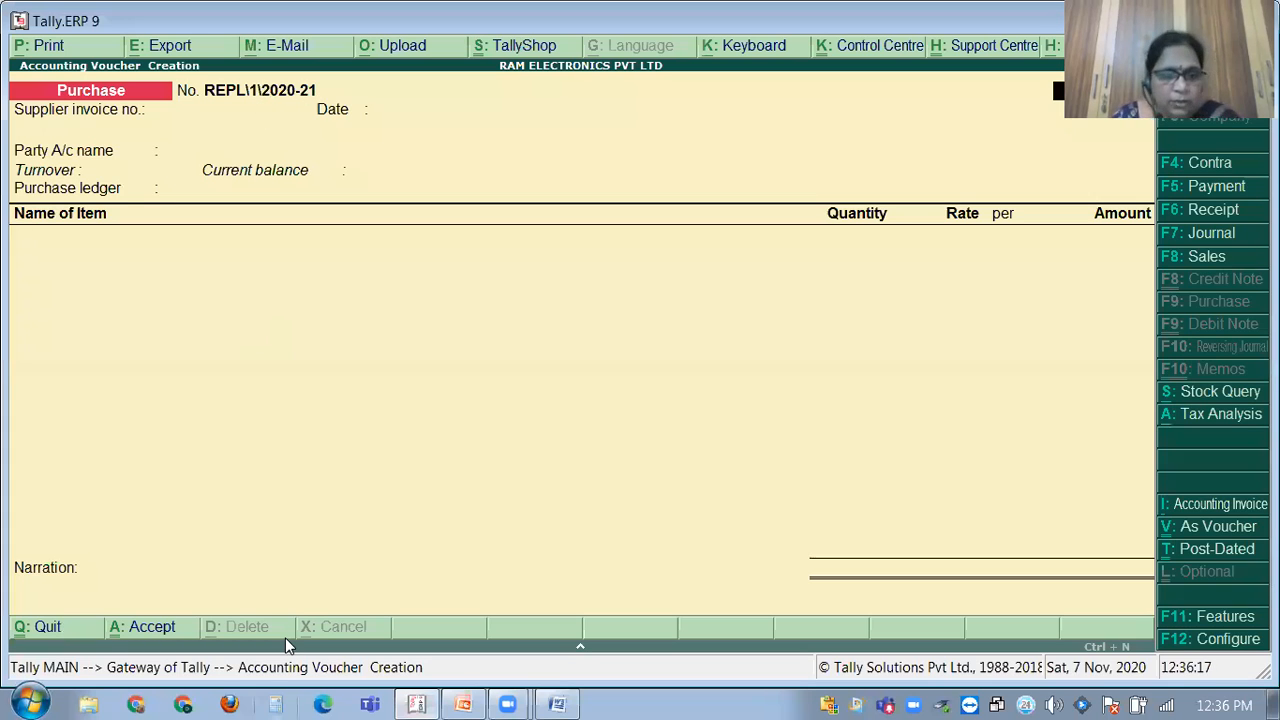
# Discard the unsaved Purchase voucher and bring the GST PROBLEMS document to the front.
pyautogui.press('Escape')
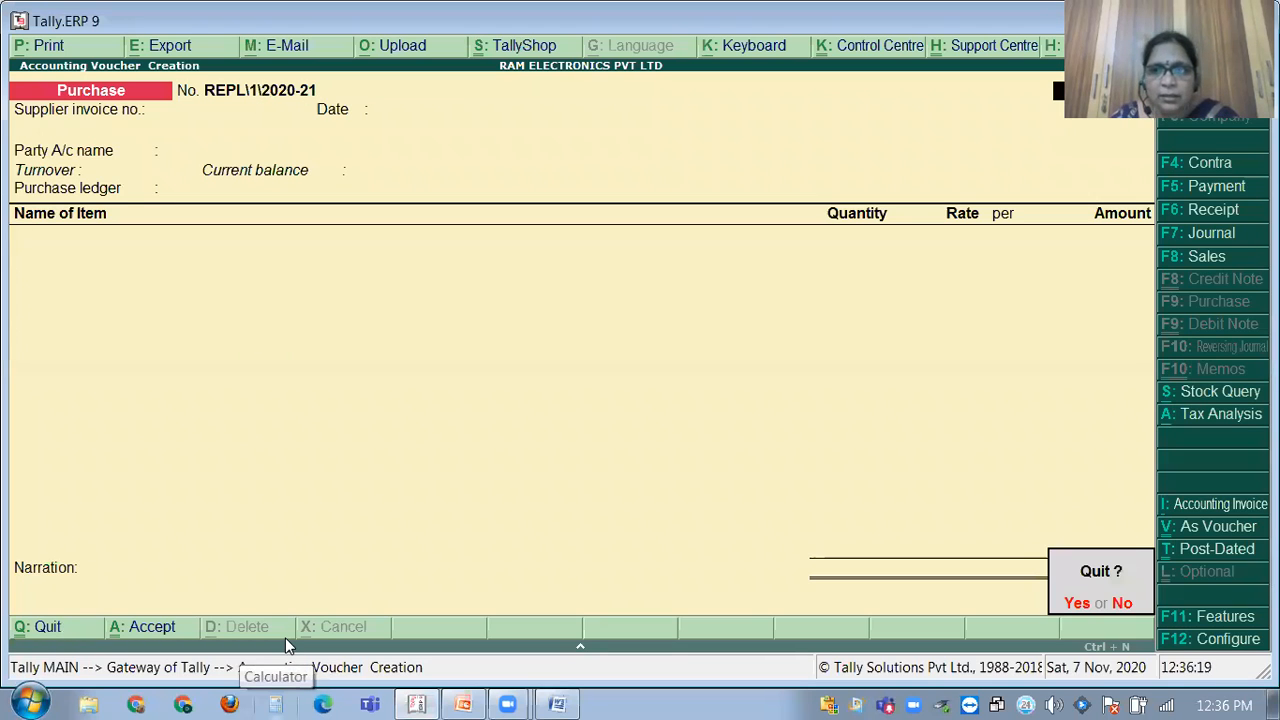
pyautogui.press('y')
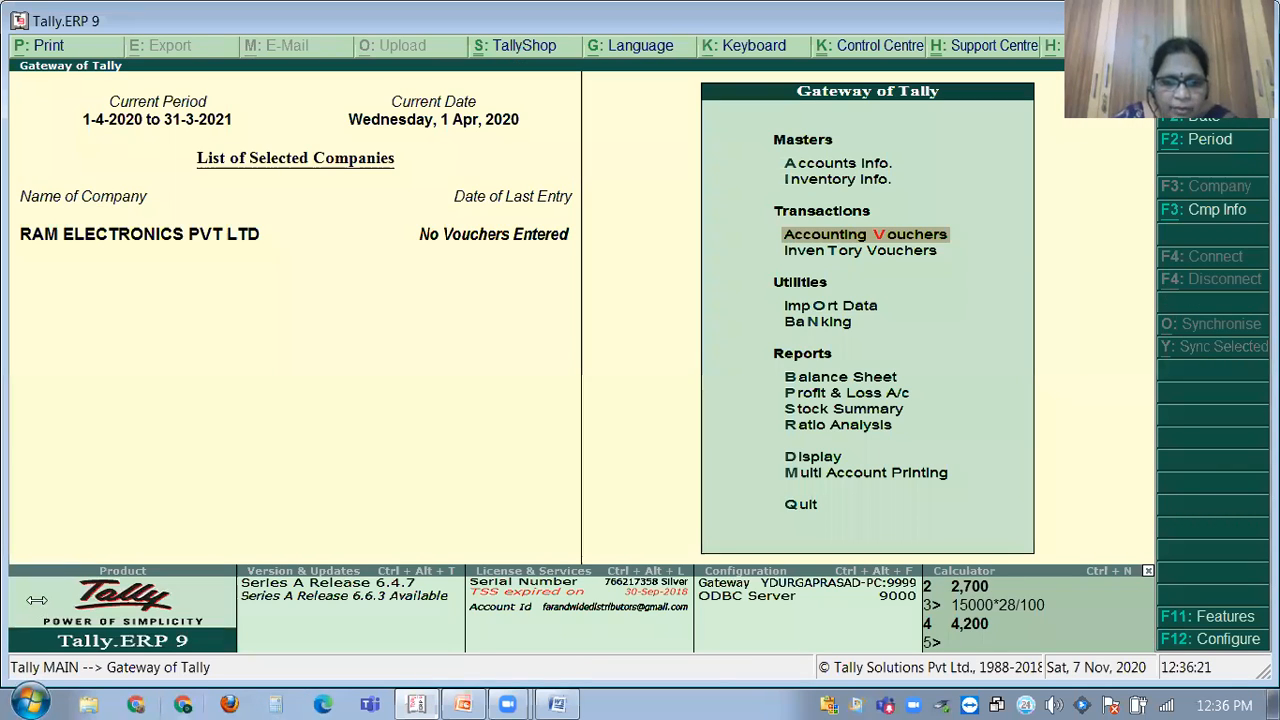
pyautogui.click(554, 702)
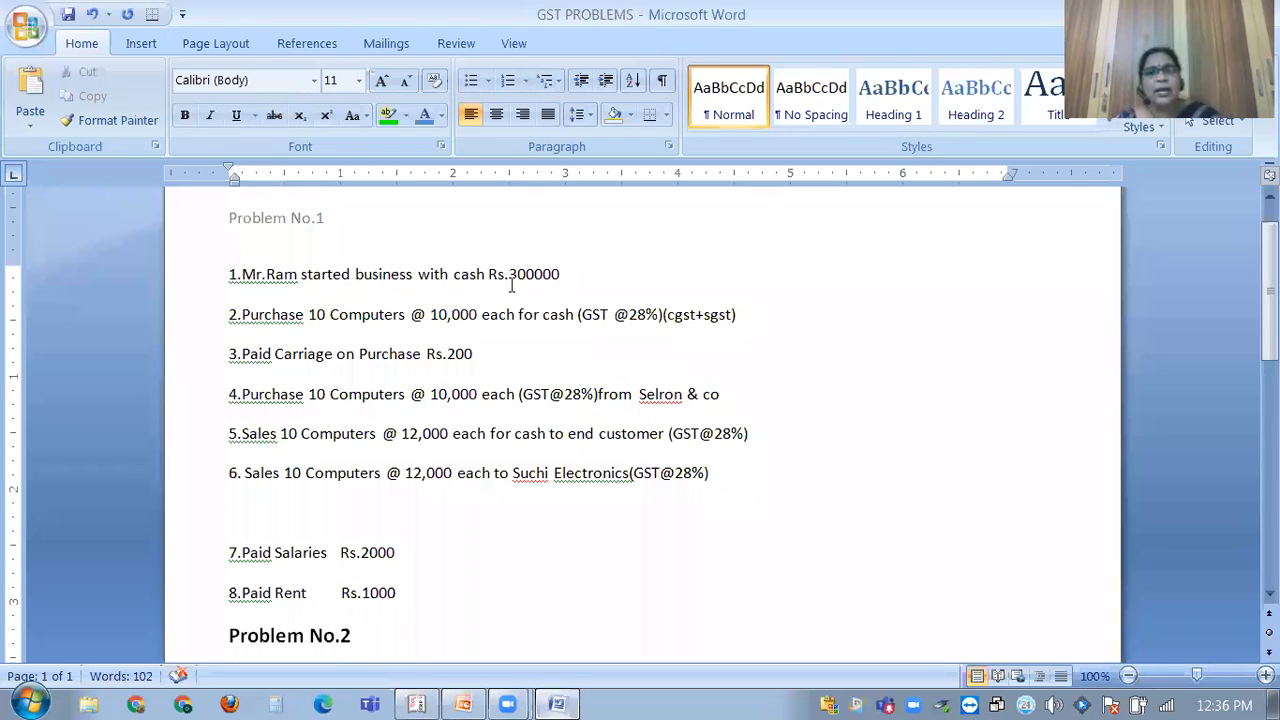
pyautogui.click(558, 702)
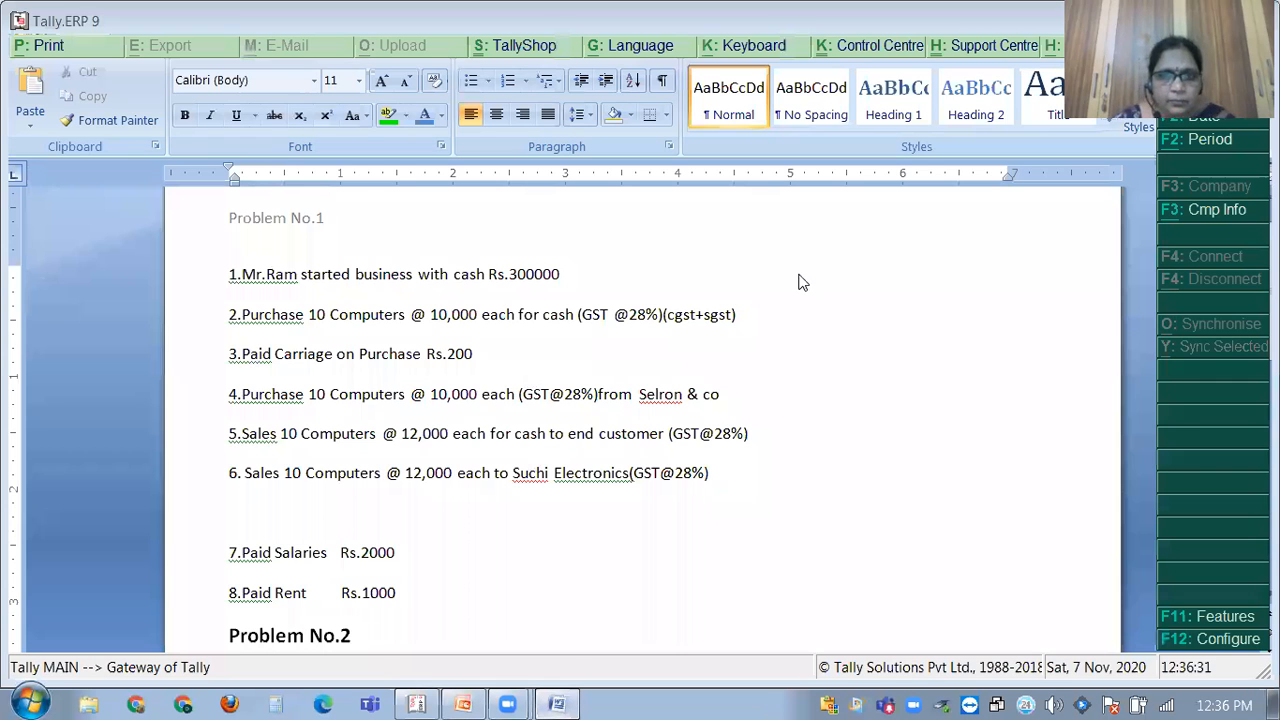
# Open accounting voucher entry and switch from Journal to a new Receipt voucher, No. 1.
pyautogui.press('Return')
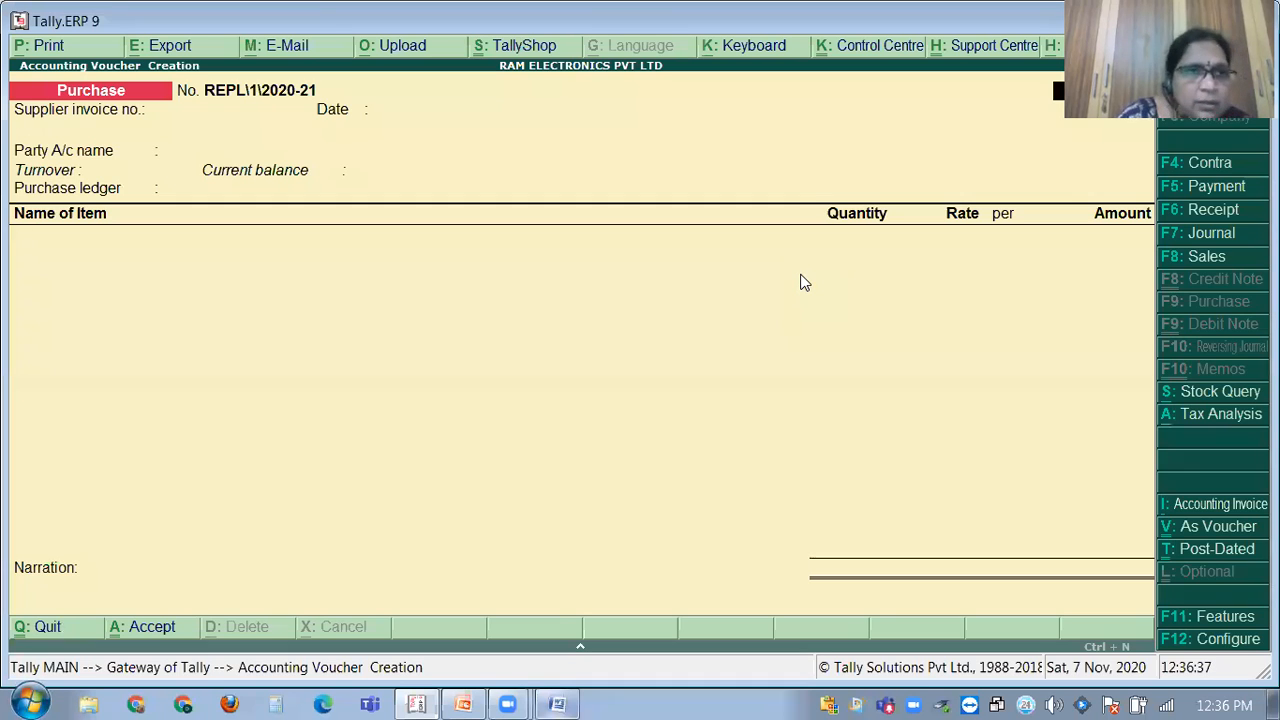
pyautogui.press('F7')
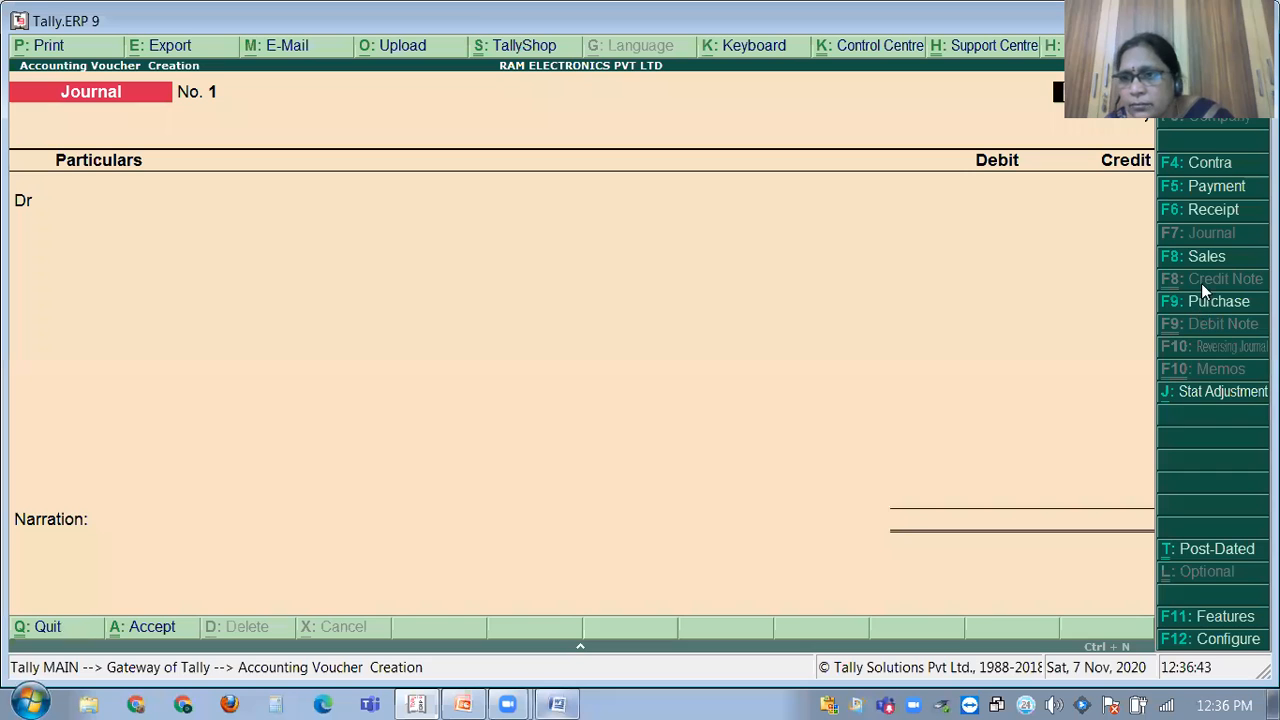
pyautogui.press('F6')
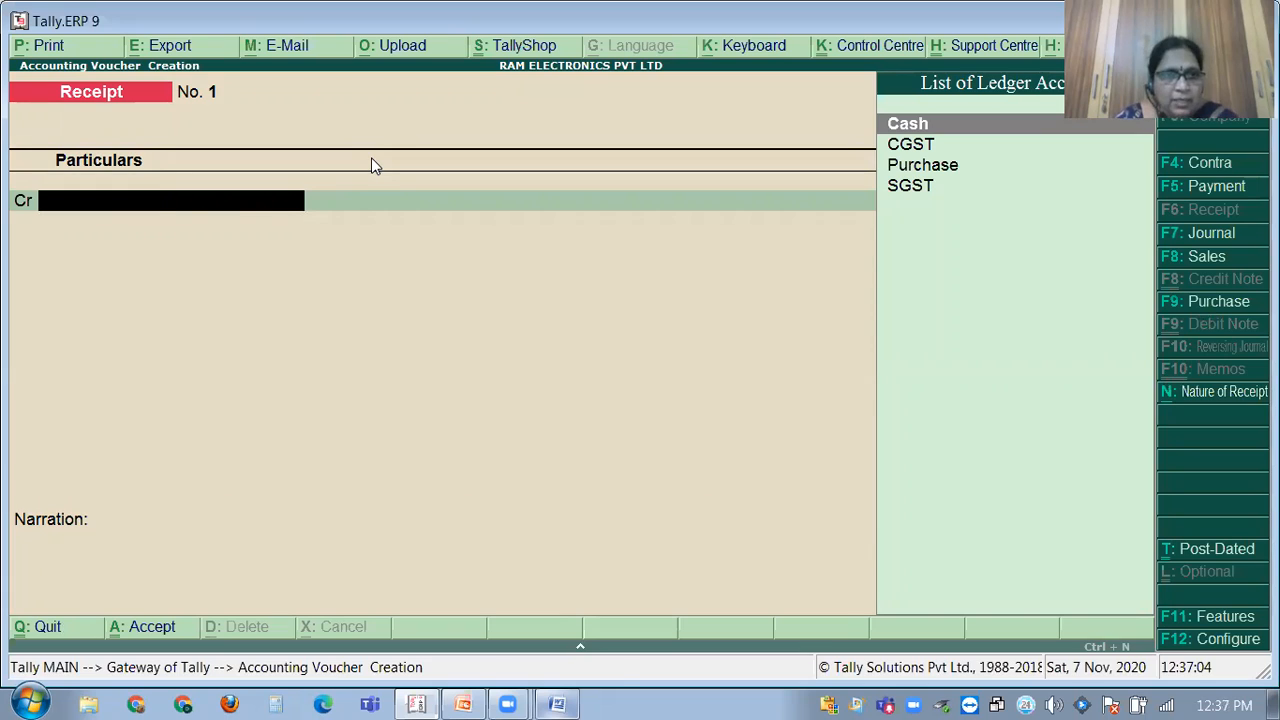
# Create the ledger RAM'S CAPITAL A/C under Capital Account, state Telangana, without a GSTIN.
pyautogui.hotkey('alt', 'c')
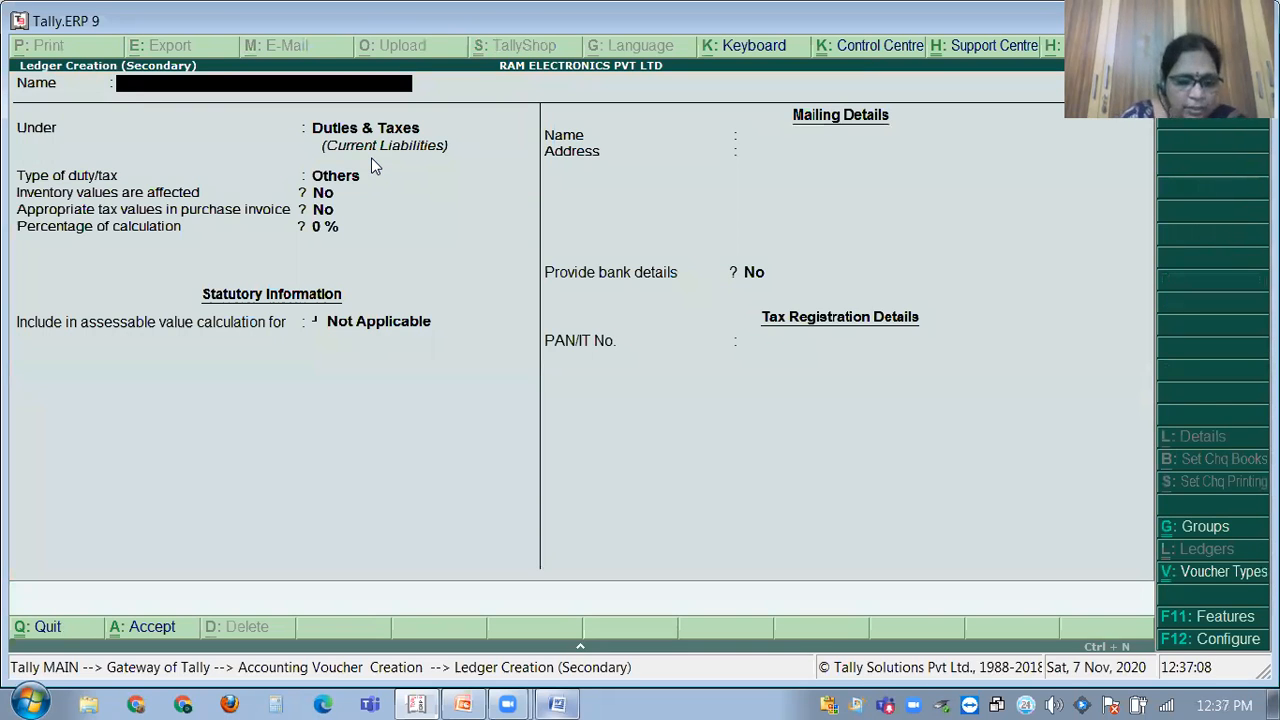
pyautogui.write("RAM'S CAPITAL A/C")
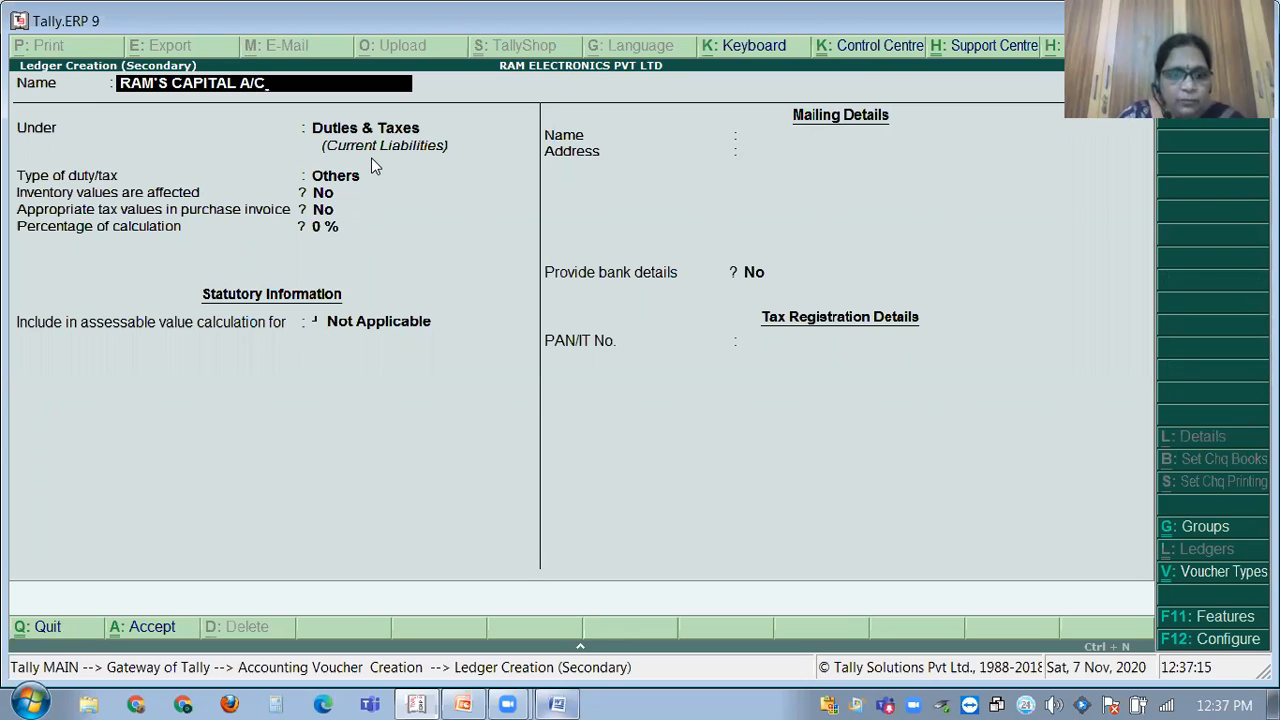
pyautogui.press('Return')
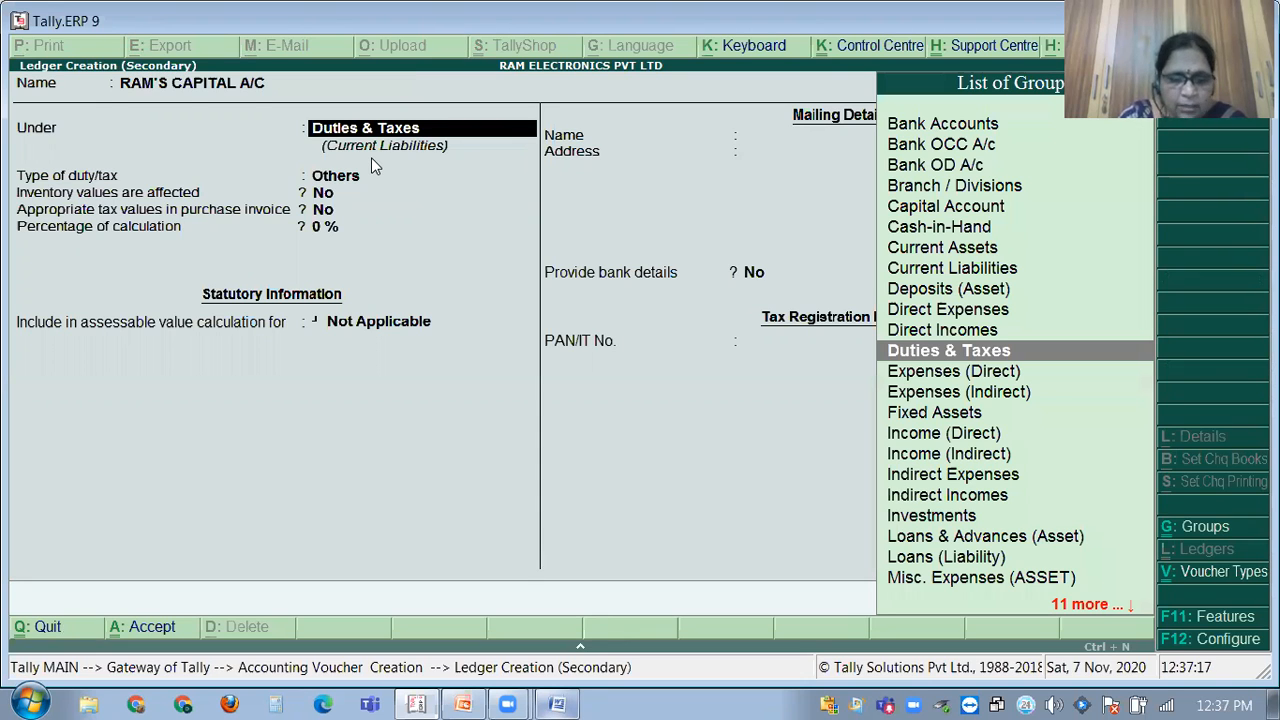
pyautogui.write('CAP')
pyautogui.press('Return')
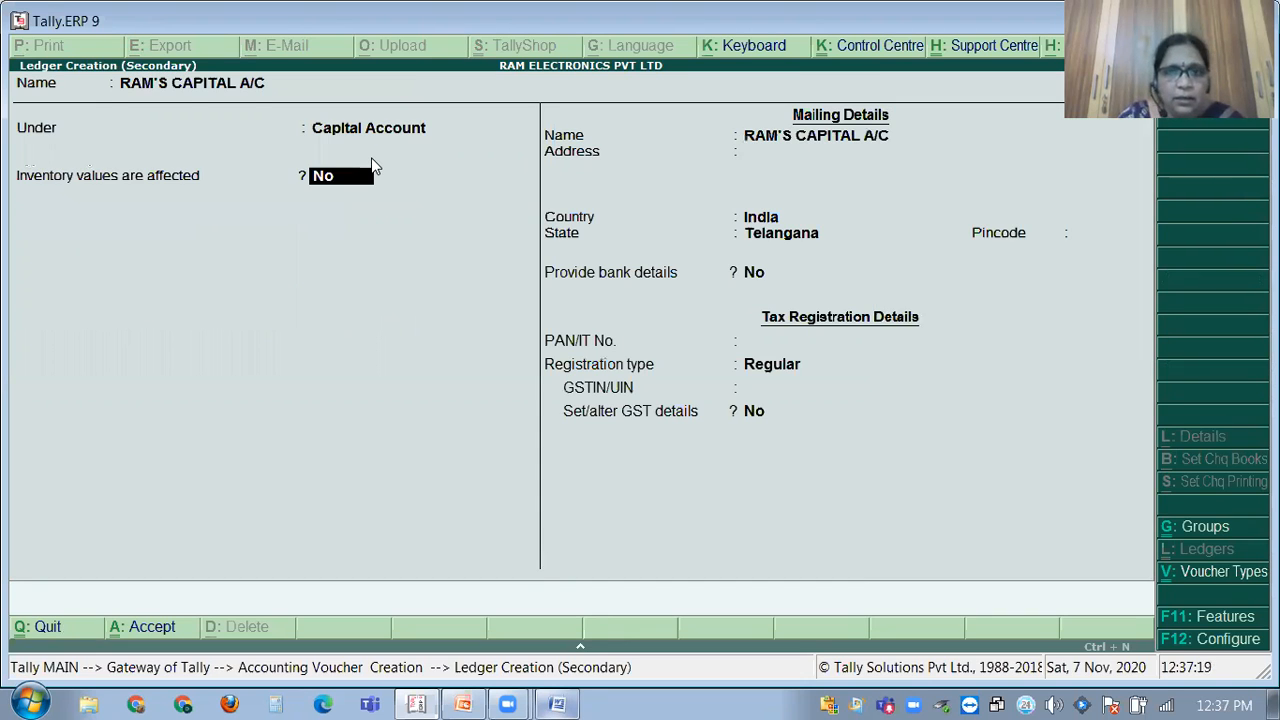
pyautogui.press('Return')
pyautogui.press('Return')
pyautogui.press('Return')
pyautogui.press('Return')
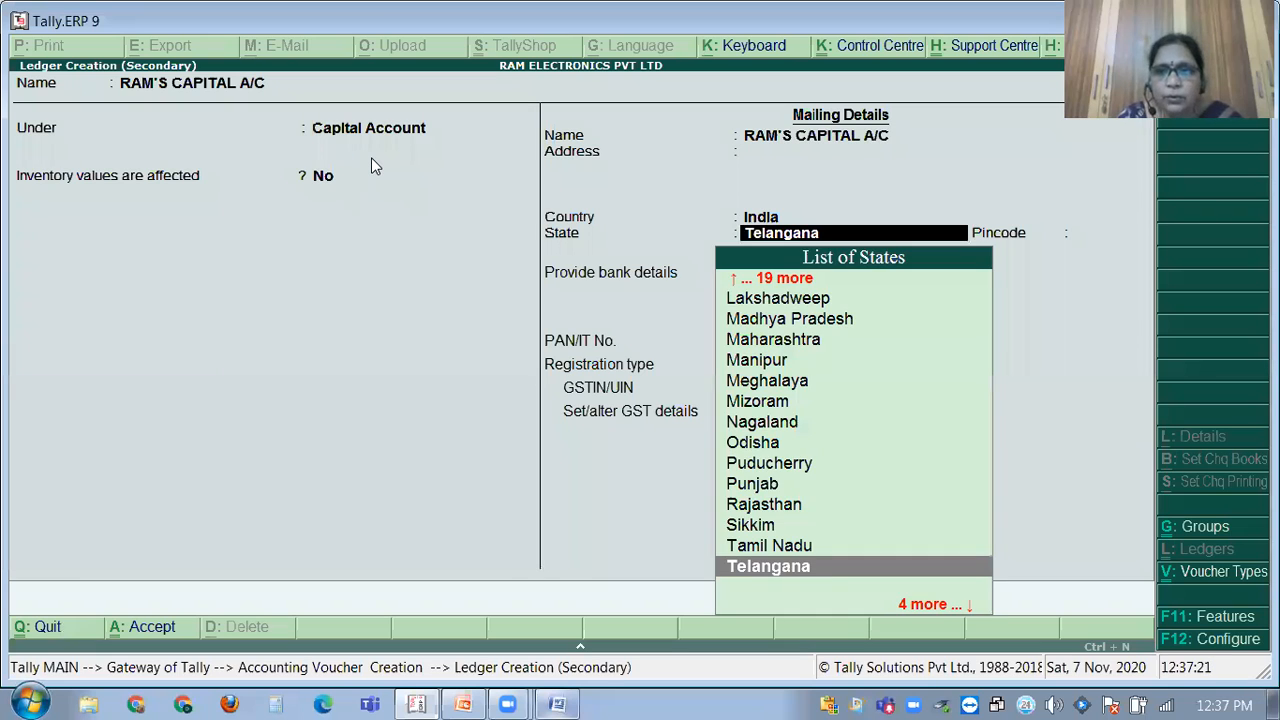
pyautogui.press('Return')
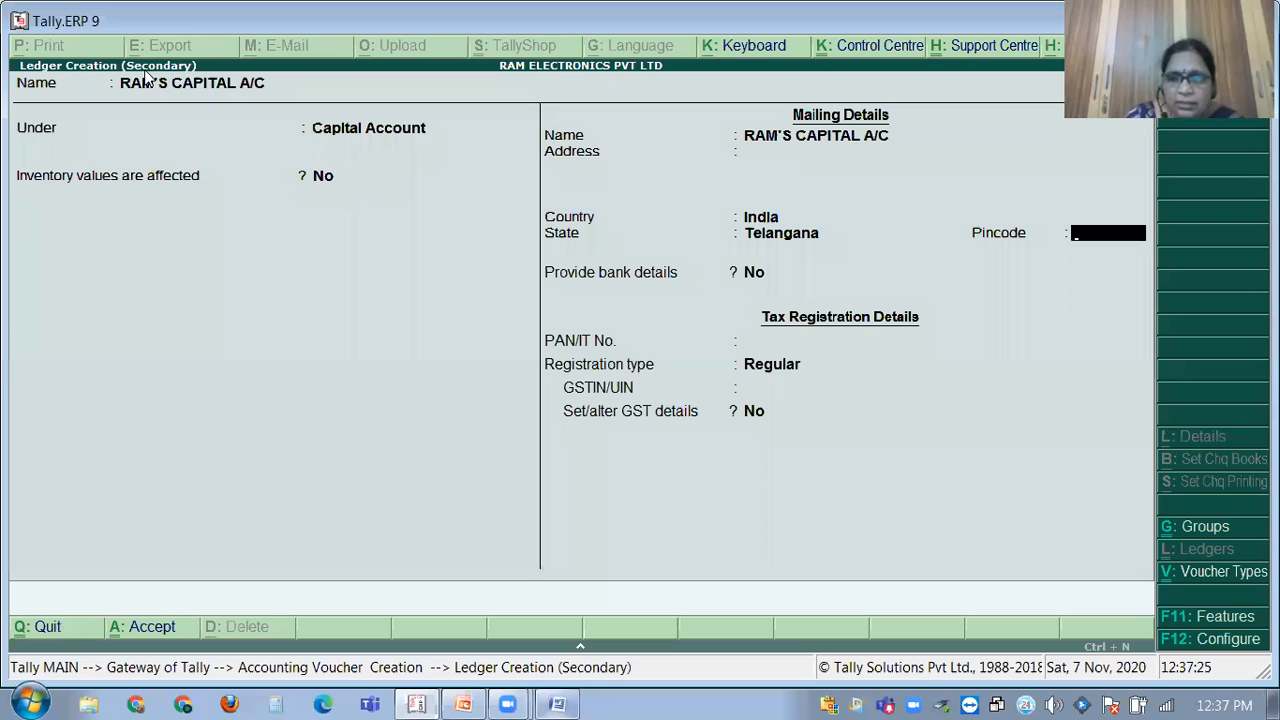
pyautogui.press('Return')
pyautogui.press('Return')
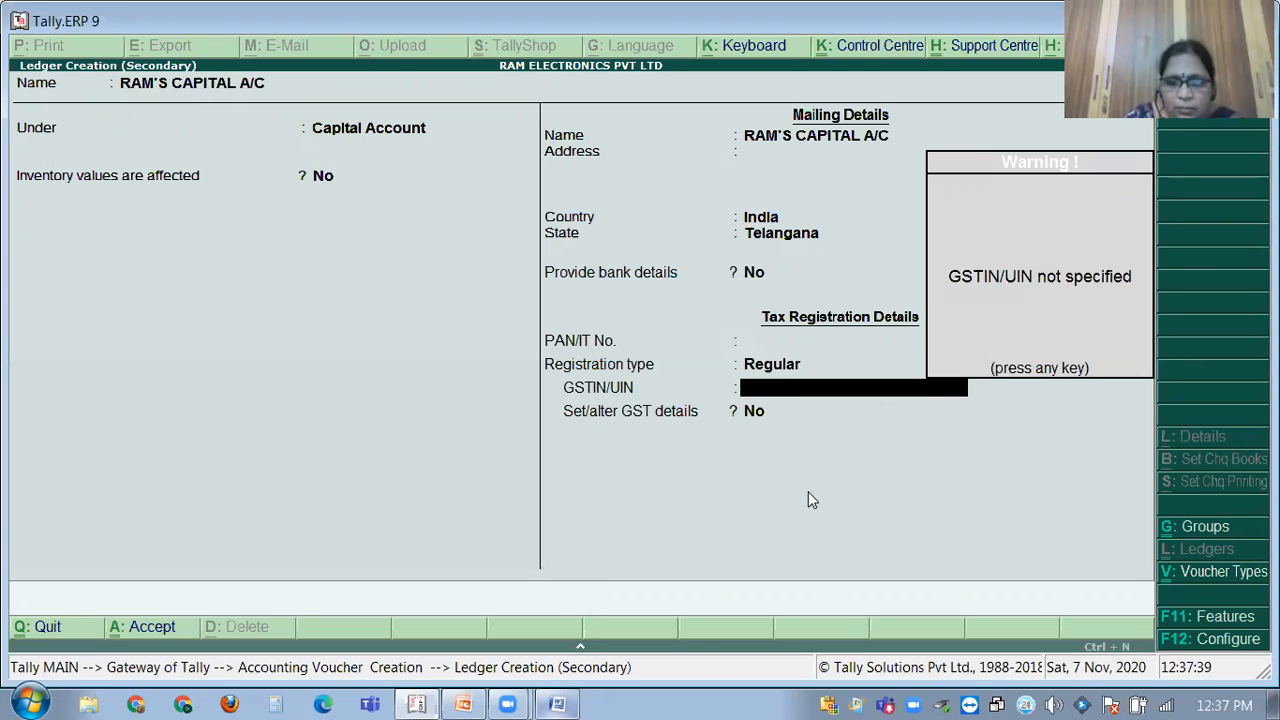
pyautogui.press('Return')
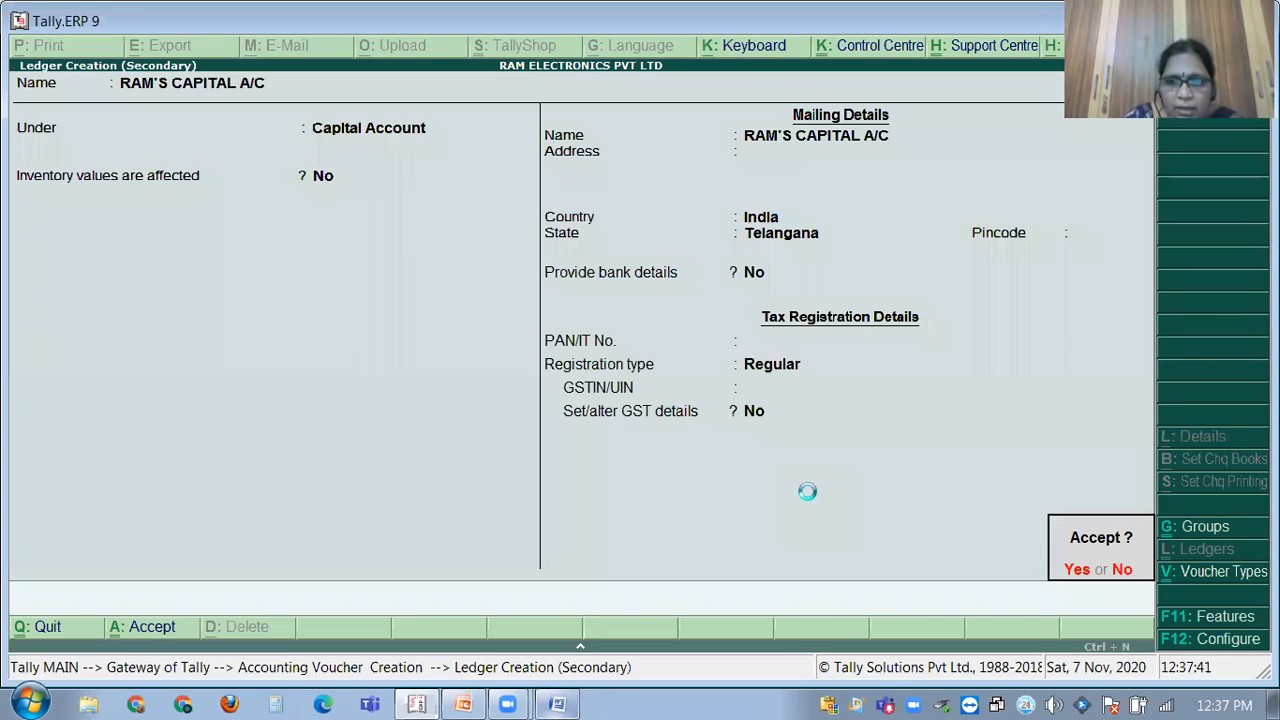
pyautogui.press('y')
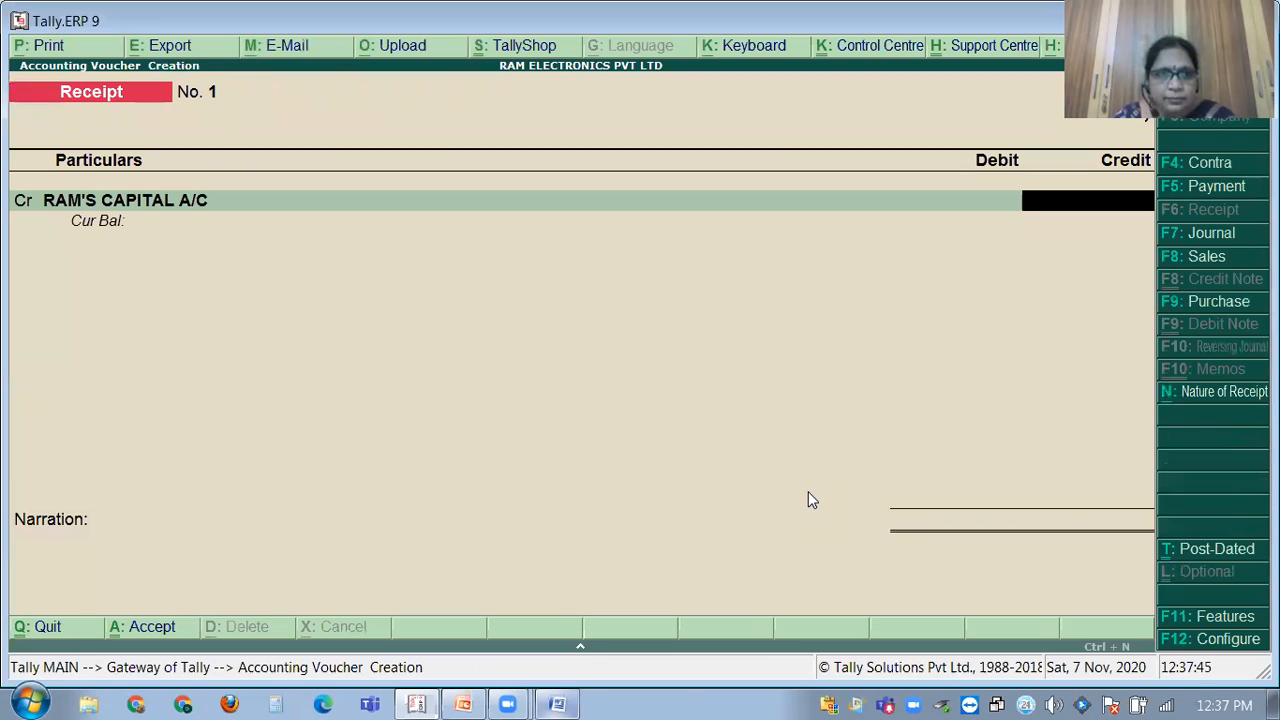
# Clear the ledger from the voucher line and abandon the unsaved Receipt voucher.
pyautogui.click(190, 208)
pyautogui.press('BackSpace')
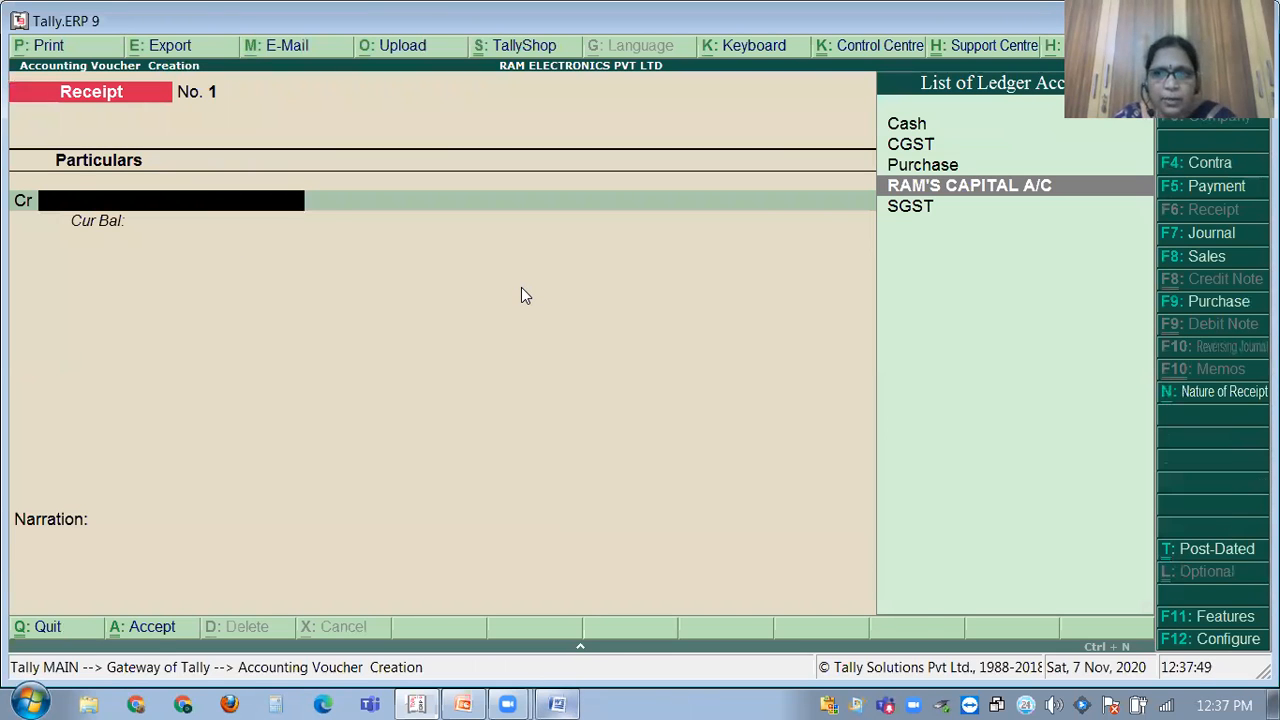
pyautogui.press('Escape')
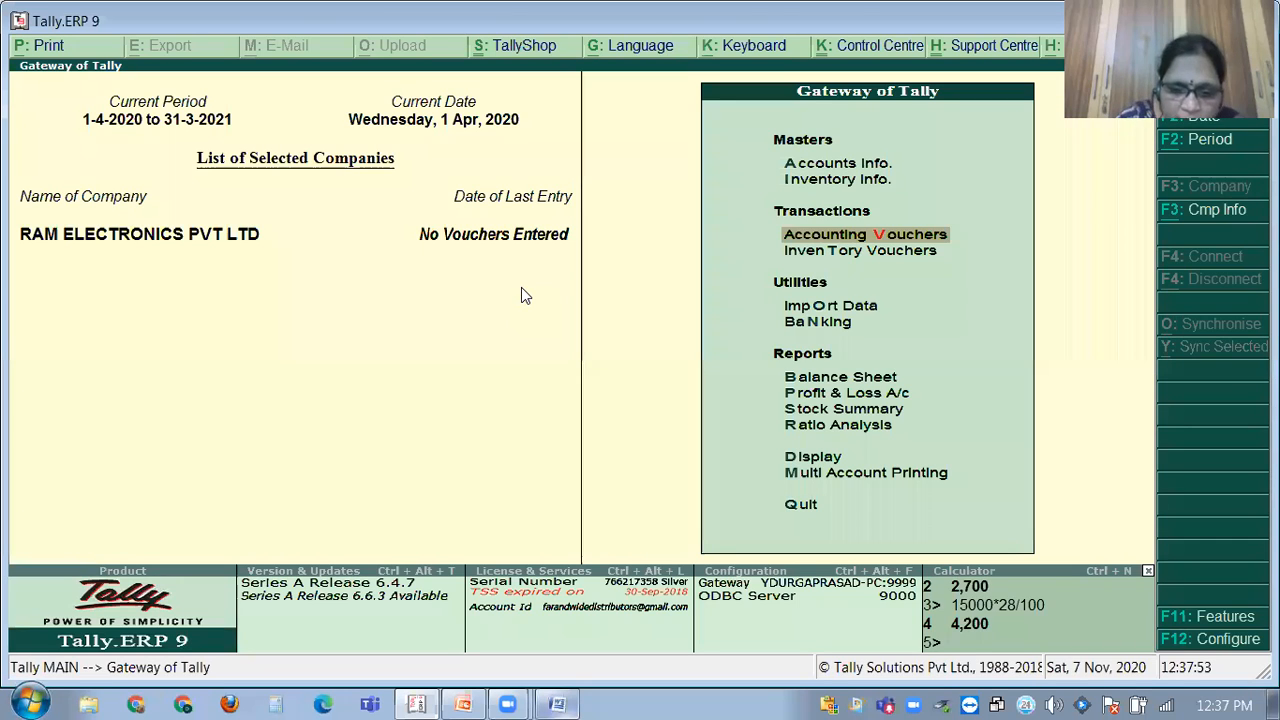
# Open the company's GST details under Statutory & Taxation and copy its GSTIN/UIN.
pyautogui.press('F11')
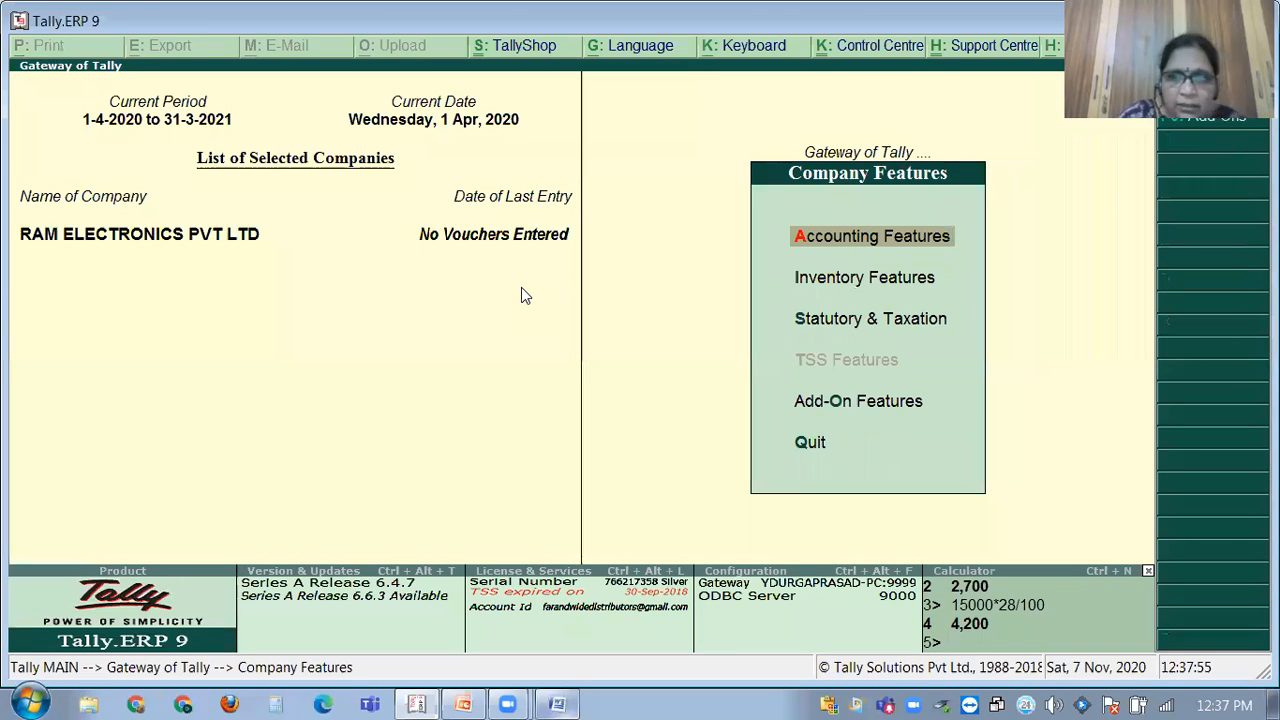
pyautogui.press('s')
pyautogui.press('Return')
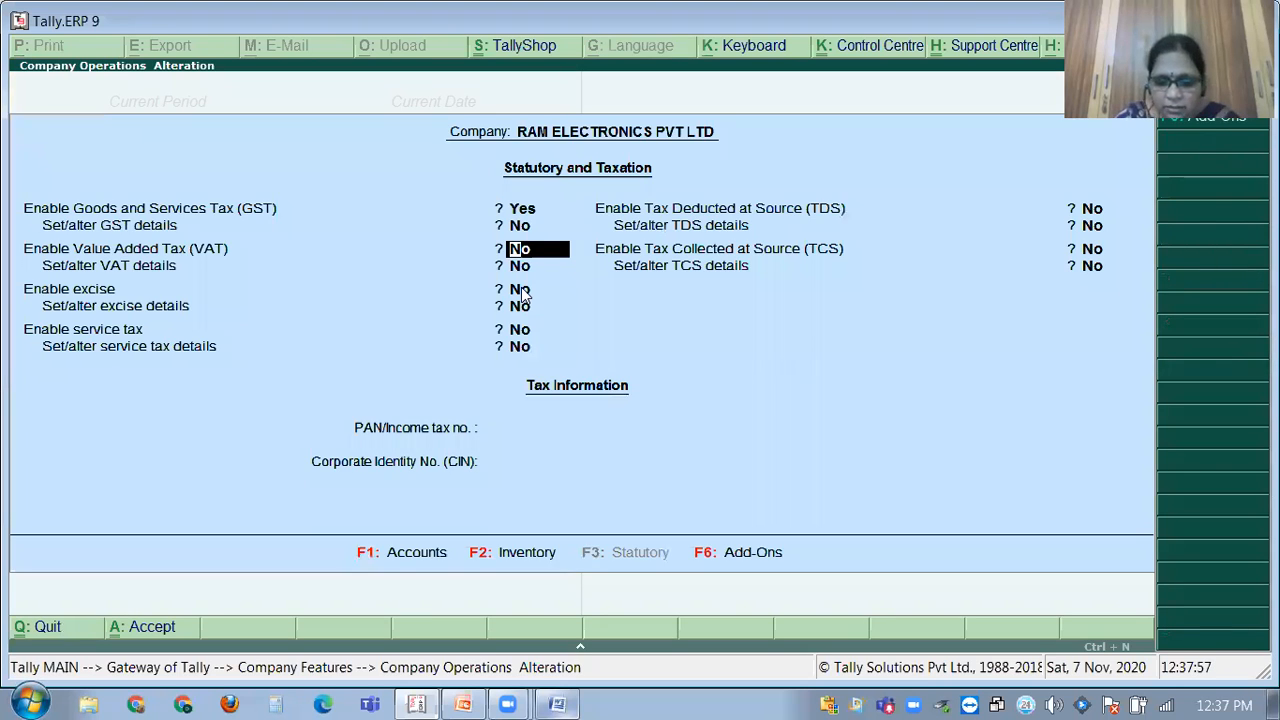
pyautogui.press('Up')
pyautogui.write('y')
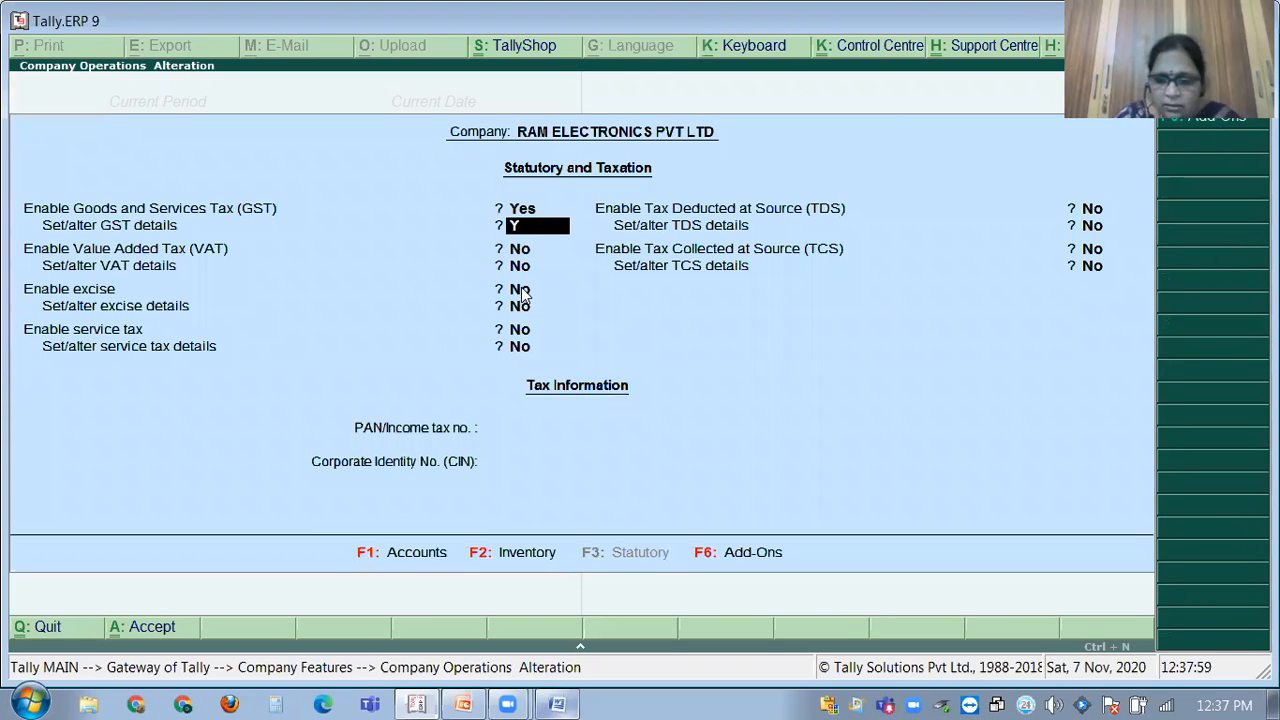
pyautogui.press('Return')
pyautogui.press('Return')
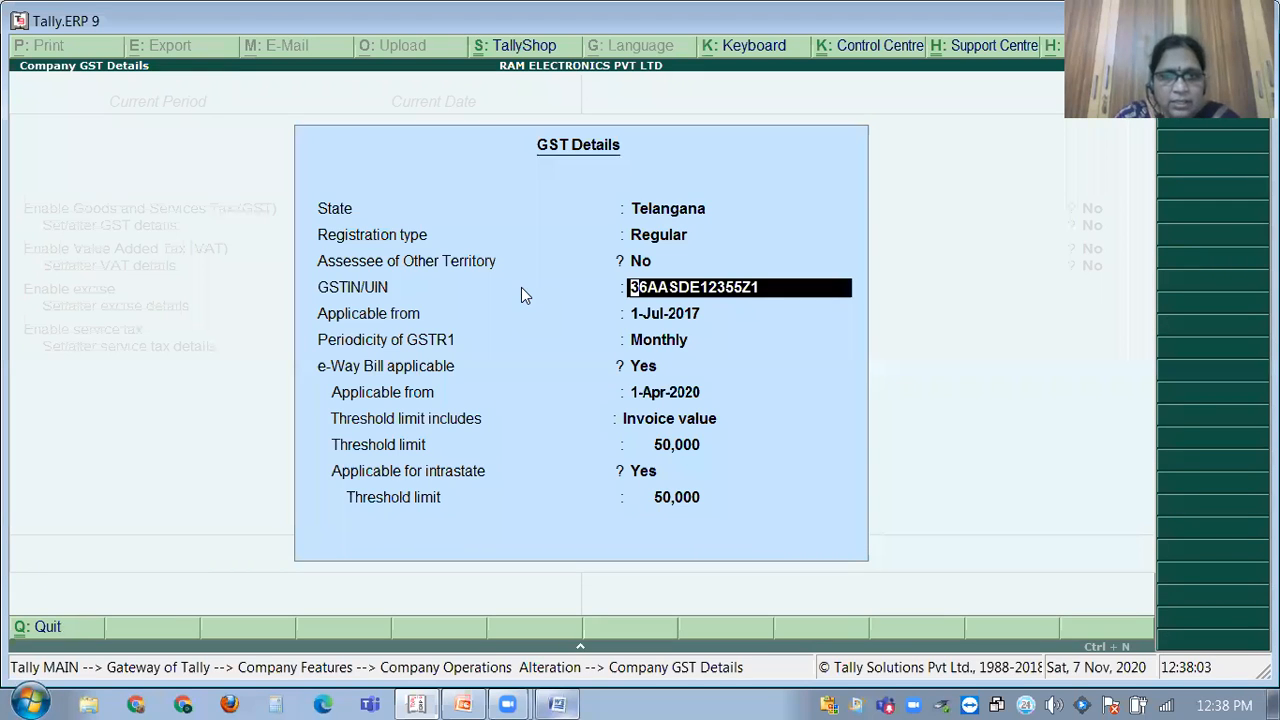
pyautogui.hotkey('ctrl', 'alt', 'c')
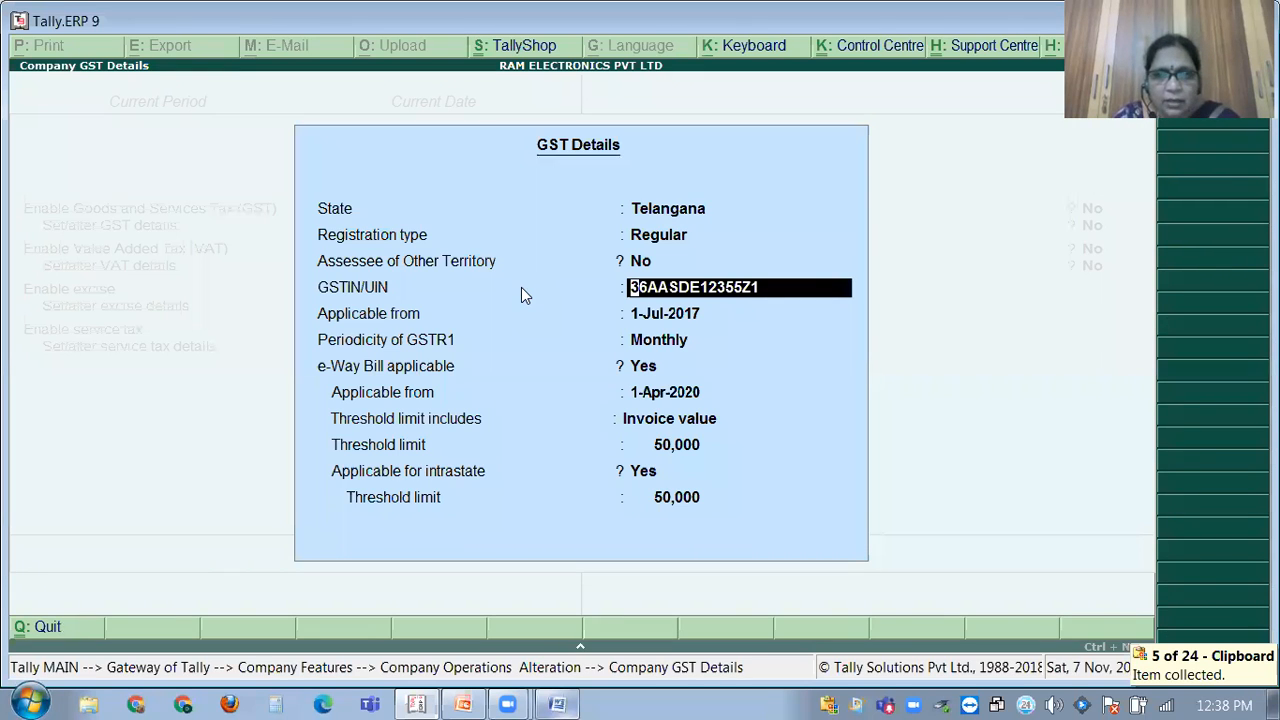
# Leave the GST details and company features without saving, back to Gateway of Tally.
pyautogui.press('Escape')
pyautogui.press('Escape')
pyautogui.press('y')
pyautogui.press('Escape')
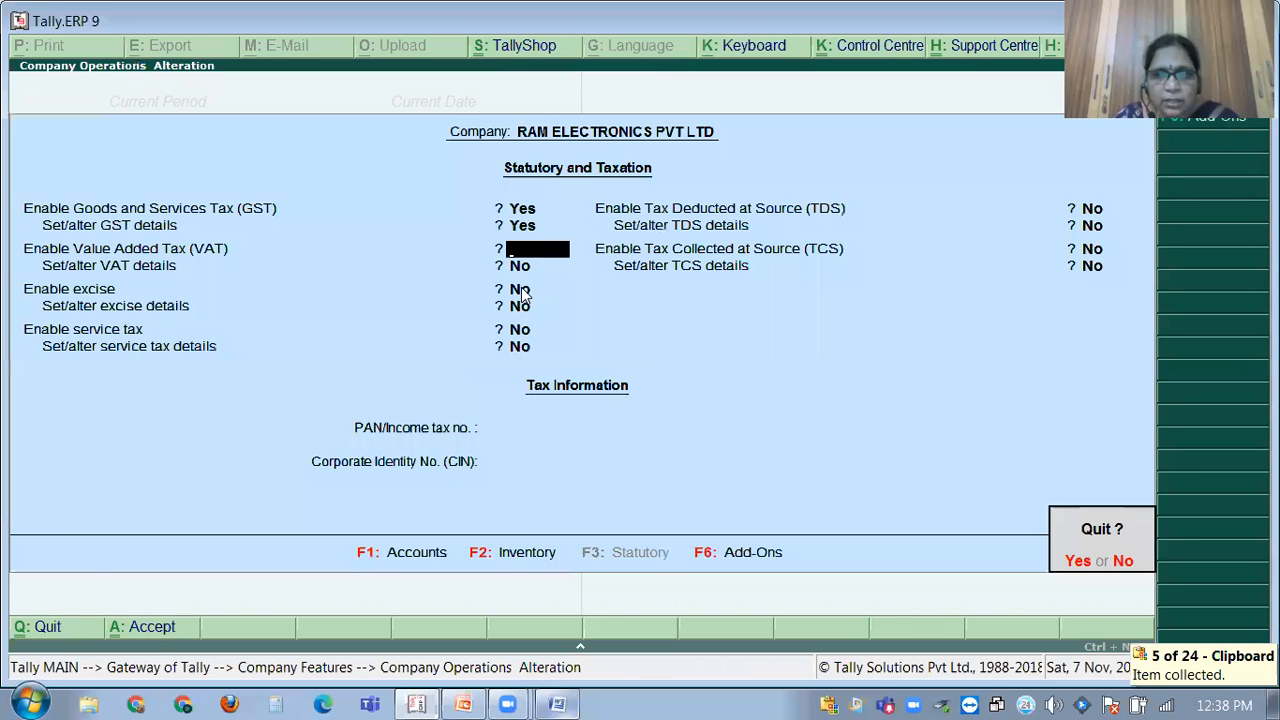
pyautogui.press('y')
pyautogui.press('Escape')
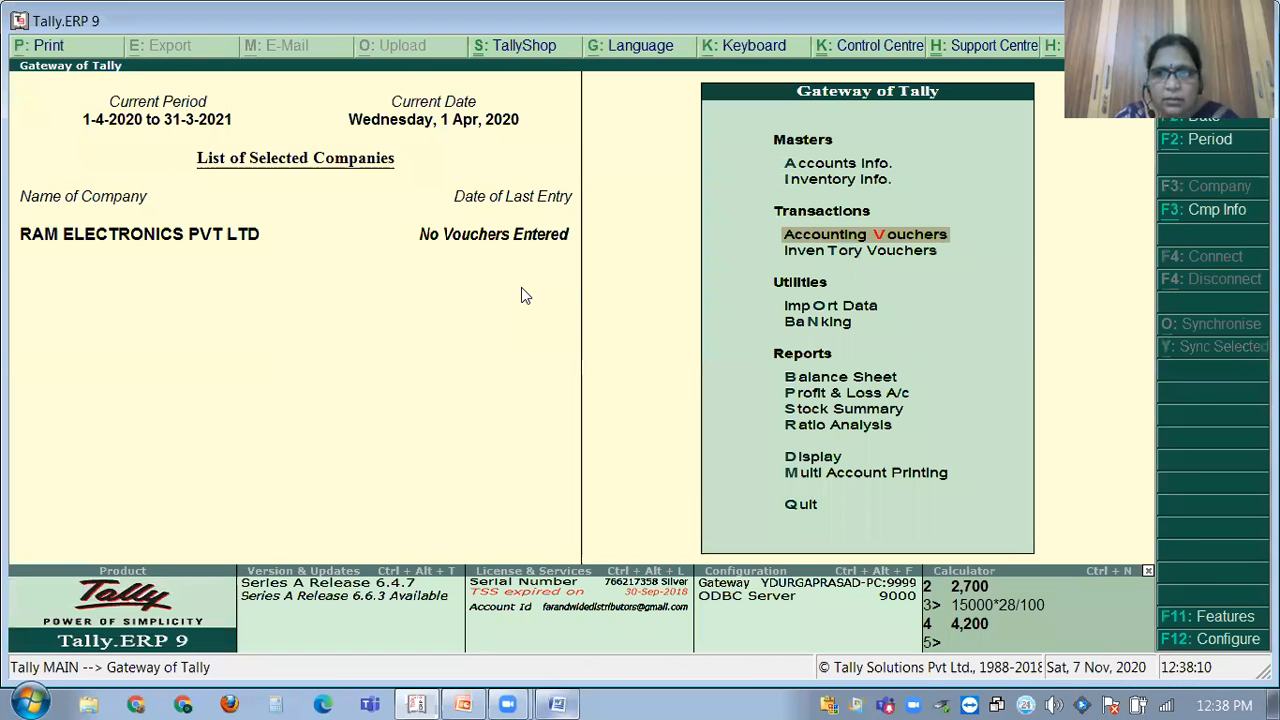
# Open the ledger RAM'S CAPITAL A/C for alteration from Accounts Info > Ledgers.
pyautogui.press('a')
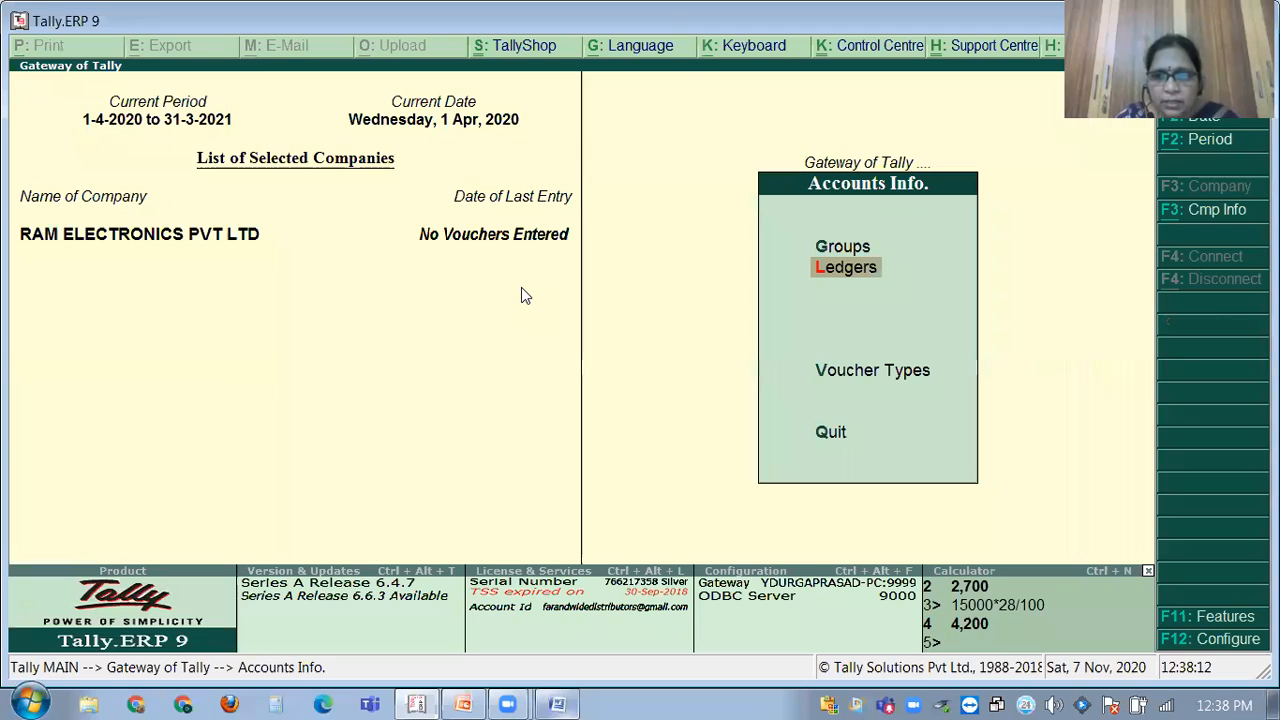
pyautogui.press('Down')
pyautogui.press('Down')
pyautogui.press('Up')
pyautogui.press('Up')
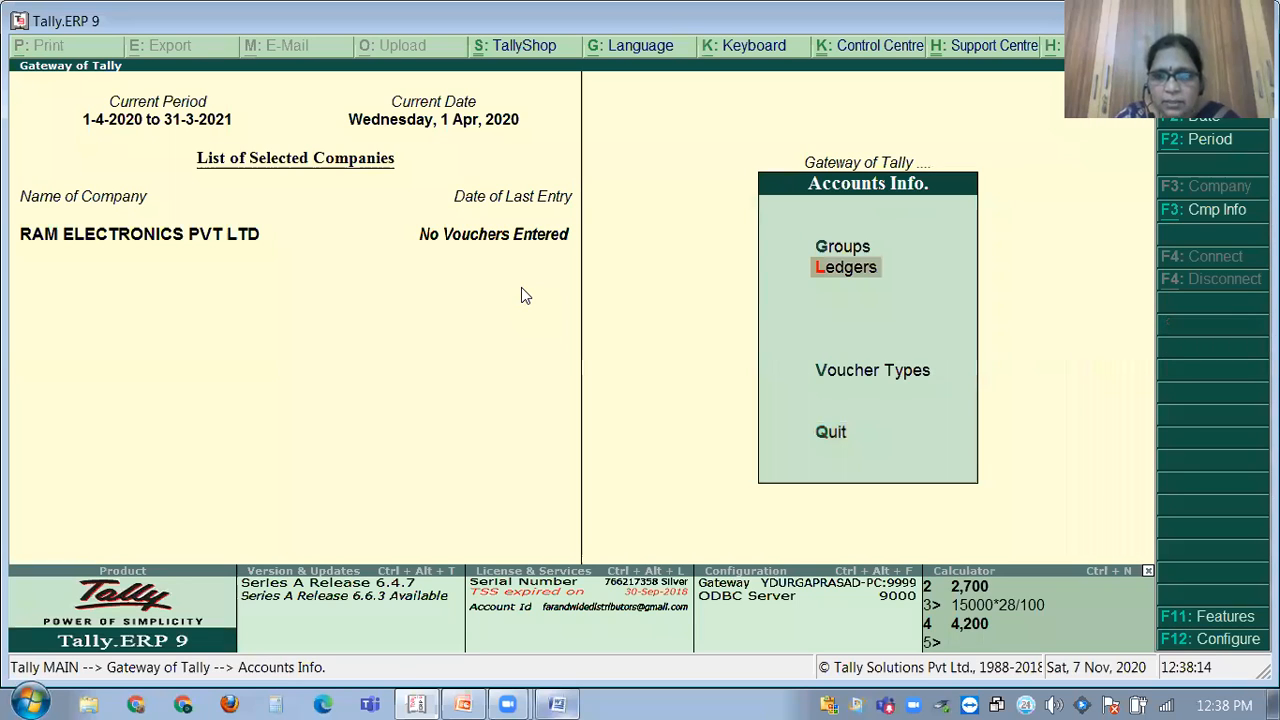
pyautogui.press('Return')
pyautogui.press('Down')
pyautogui.press('Down')
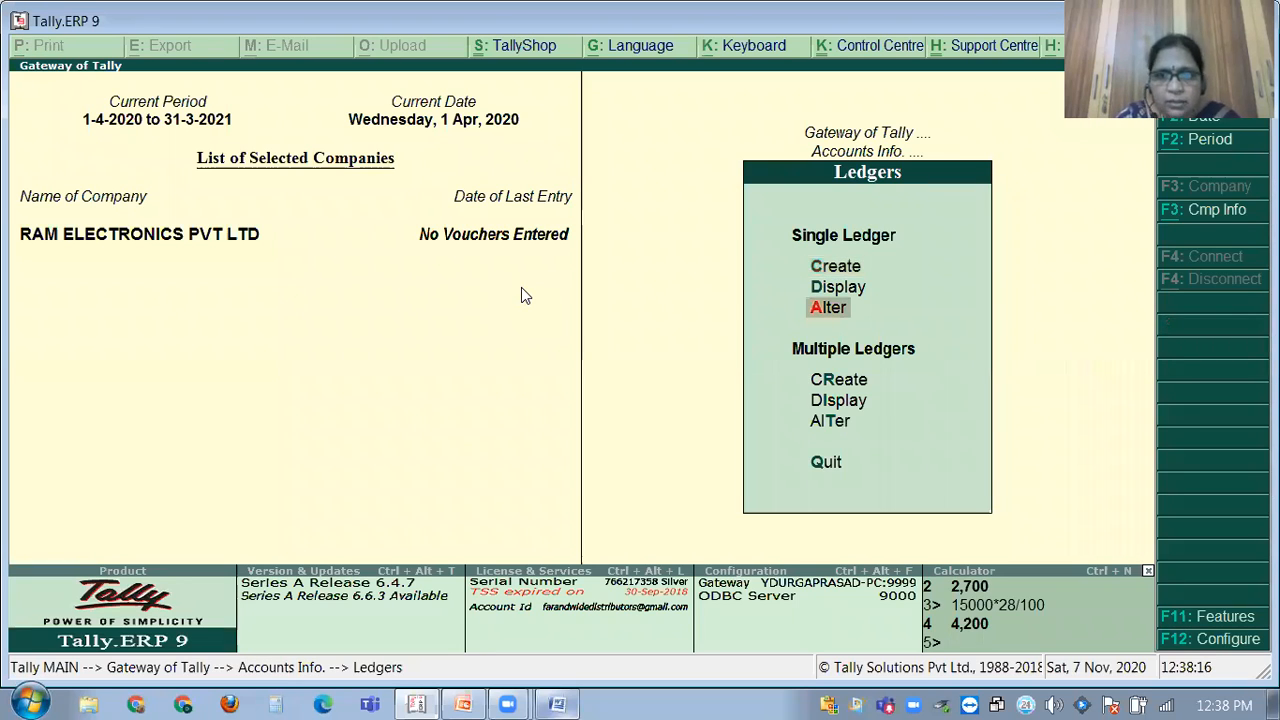
pyautogui.press('Return')
pyautogui.press('Down')
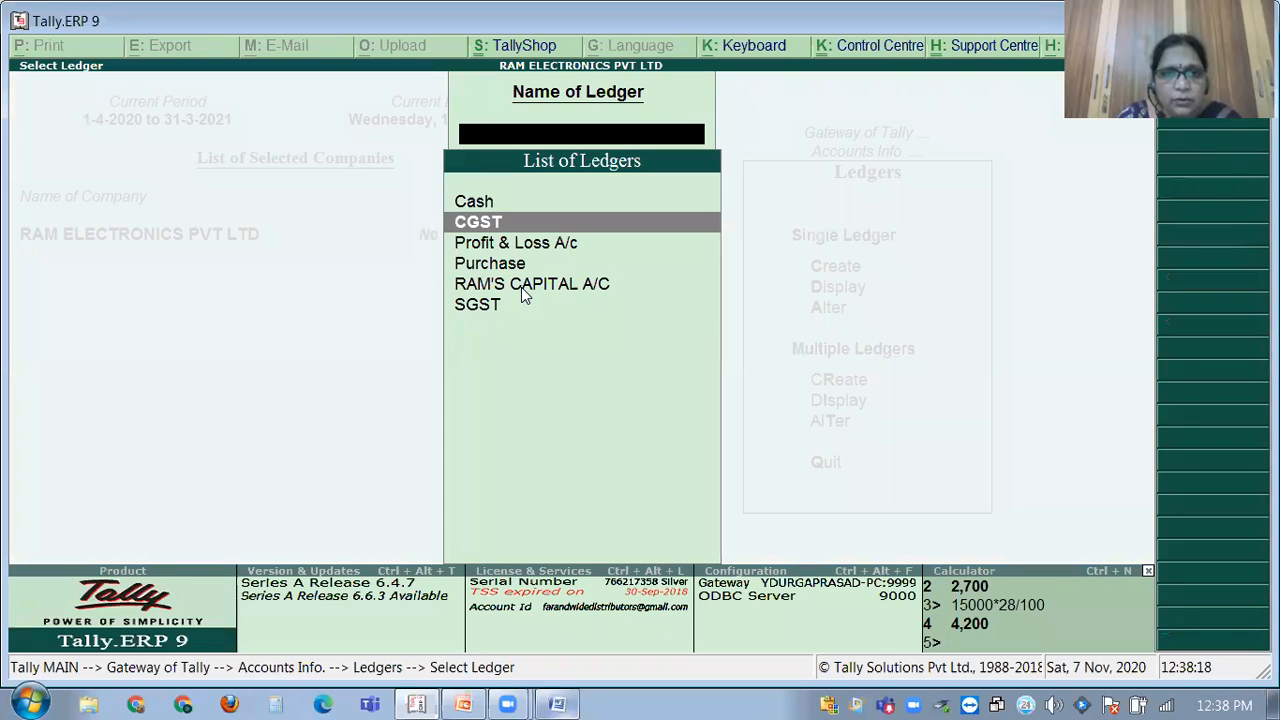
pyautogui.press('Down')
pyautogui.press('Down')
pyautogui.press('Down')
pyautogui.press('Return')
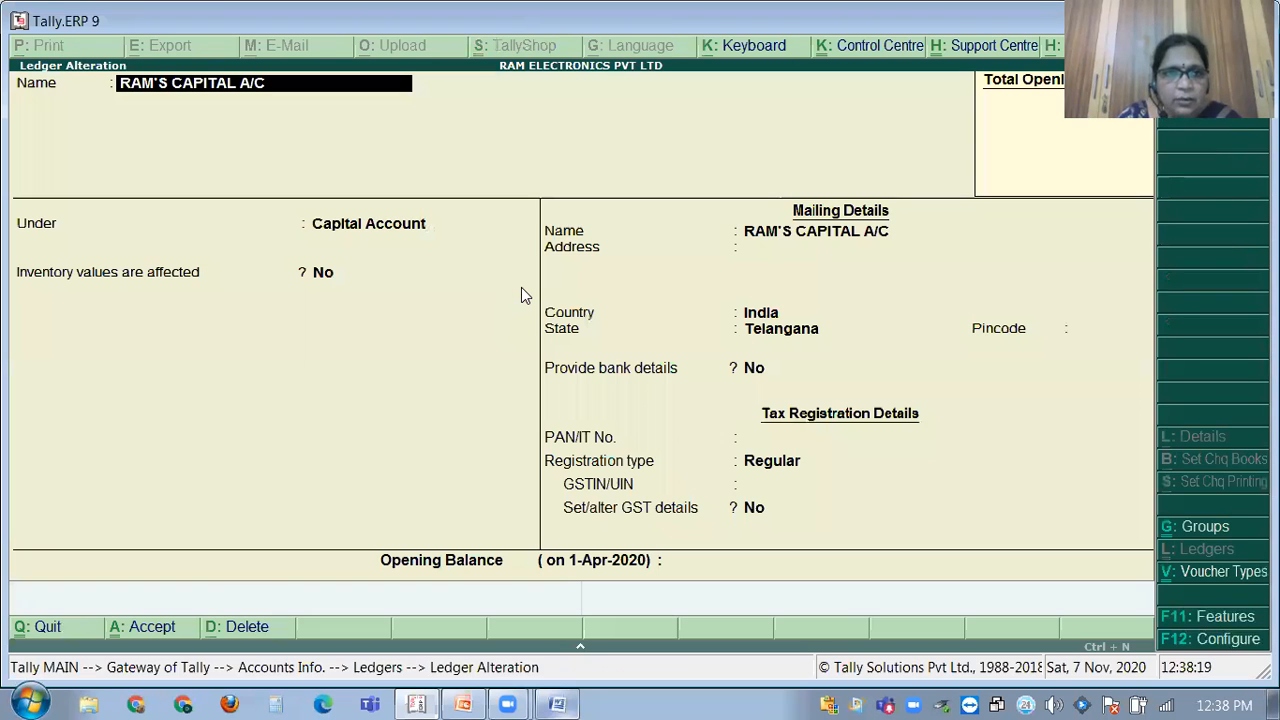
# Turn on GST details for the ledger and set its registration type to Regular.
pyautogui.press('Return')
pyautogui.press('Return')
pyautogui.press('Return')
pyautogui.press('Return')
pyautogui.press('Return')
pyautogui.press('Return')
pyautogui.press('Return')
pyautogui.press('Return')
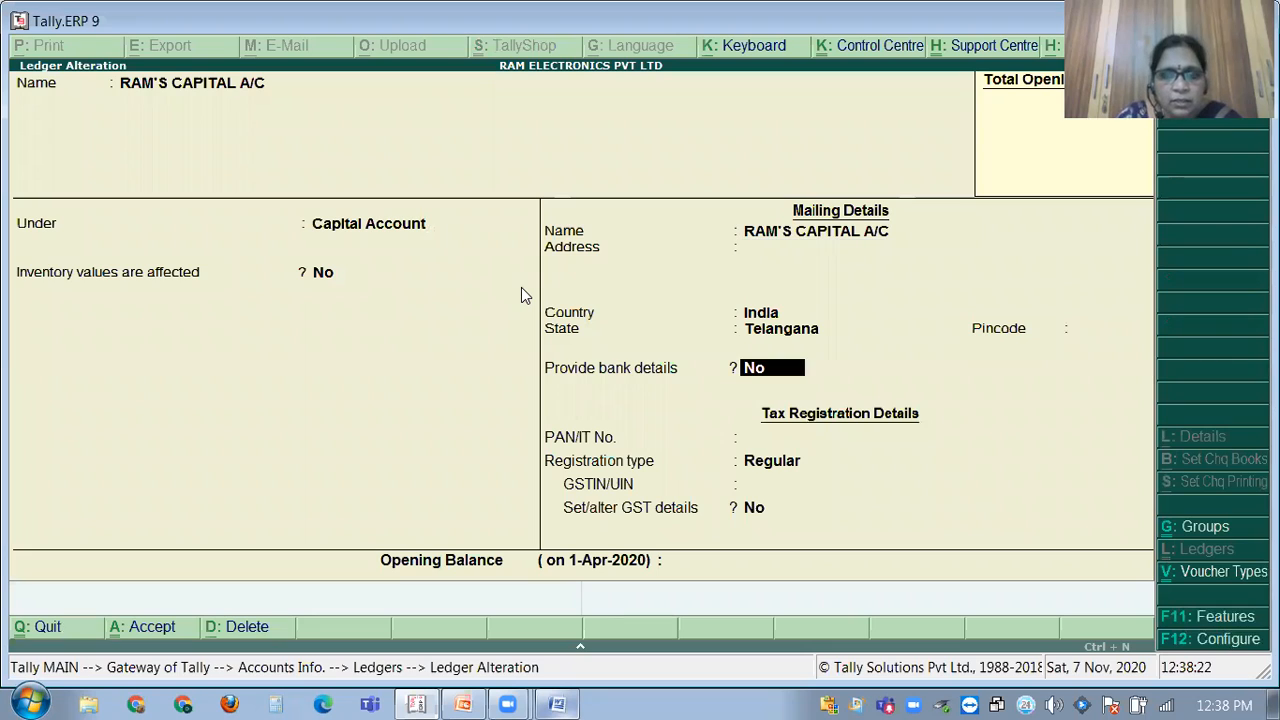
pyautogui.press('Return')
pyautogui.press('Return')
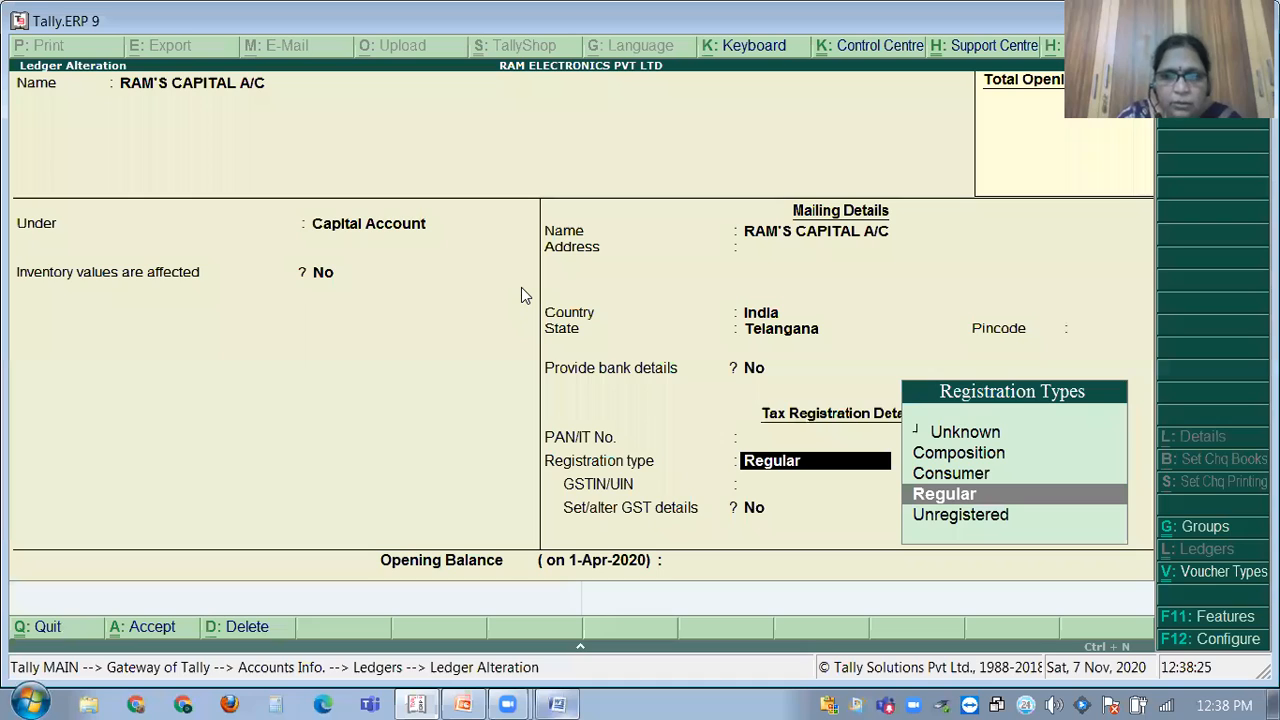
pyautogui.press('Down')
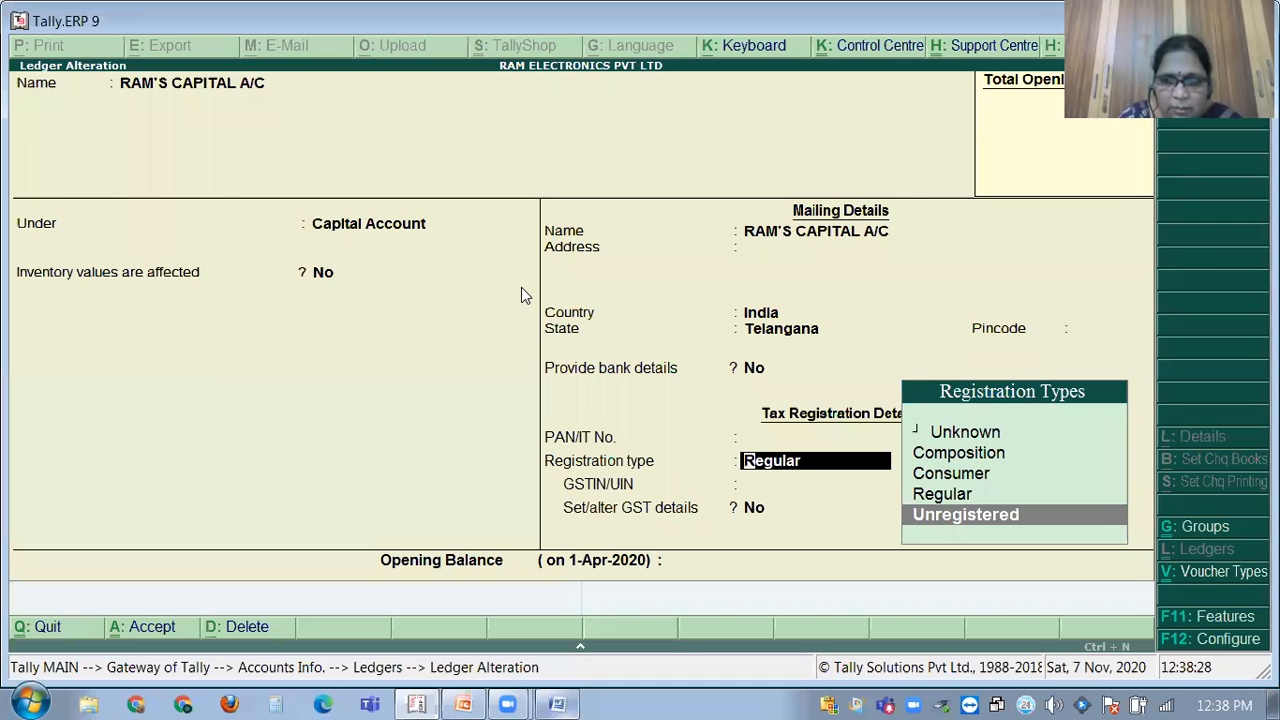
pyautogui.press('Return')
pyautogui.write('1')
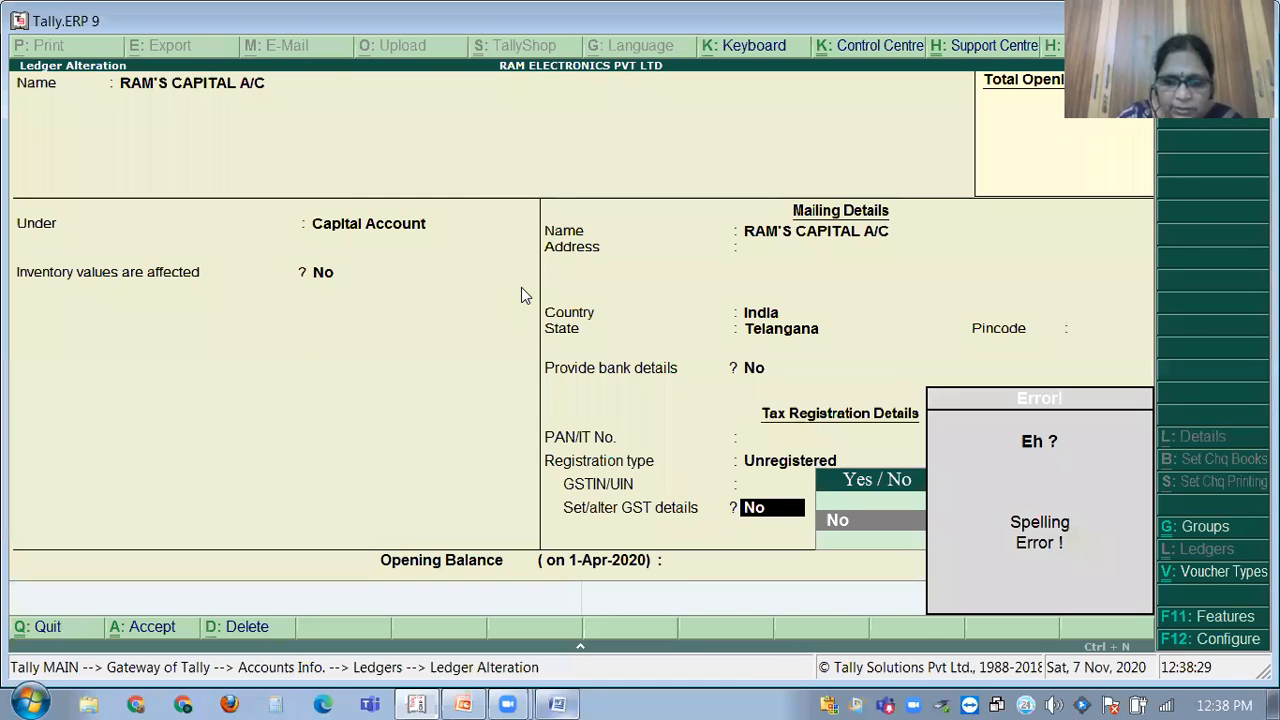
pyautogui.write('n')
pyautogui.press('BackSpace')
pyautogui.press('BackSpace')
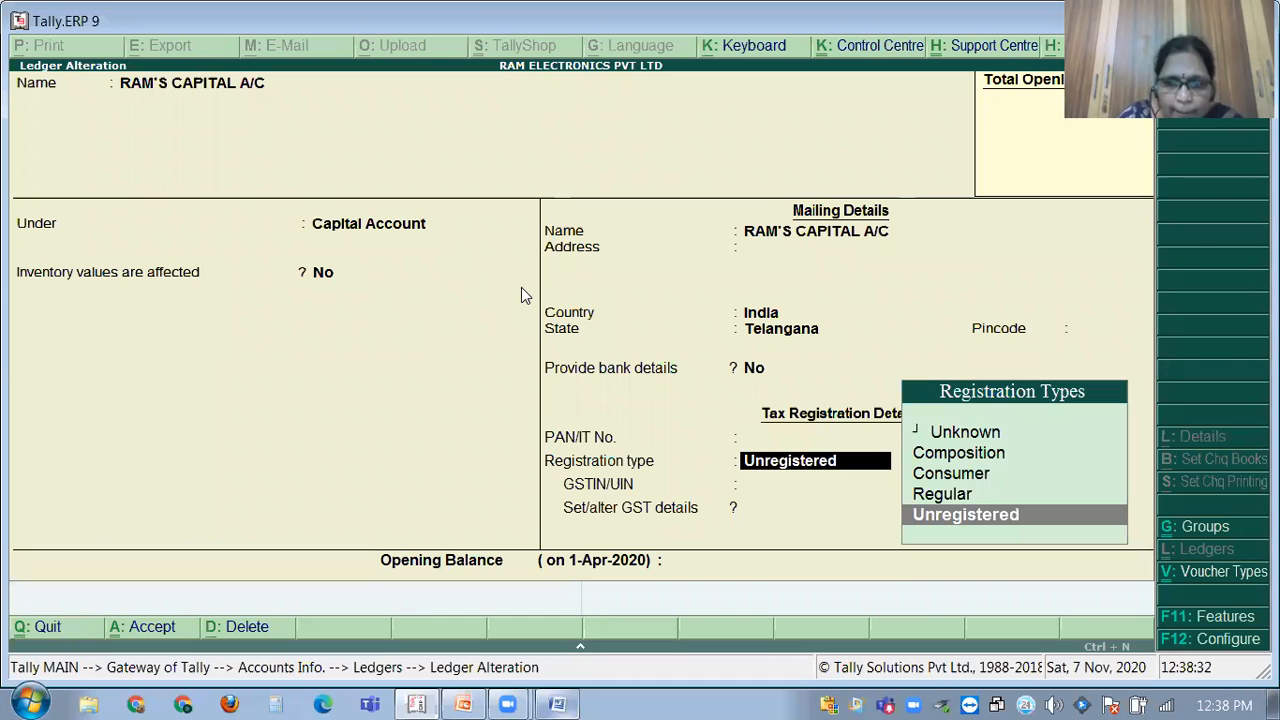
pyautogui.press('Return')
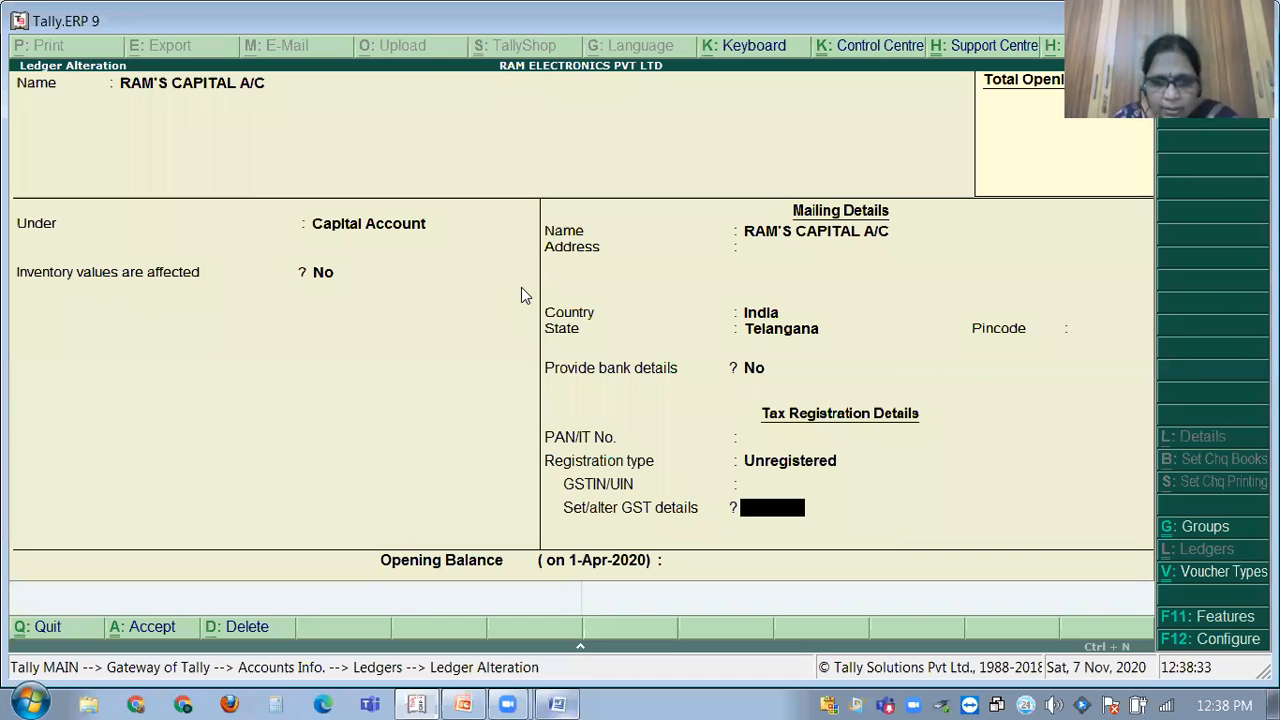
pyautogui.press('y')
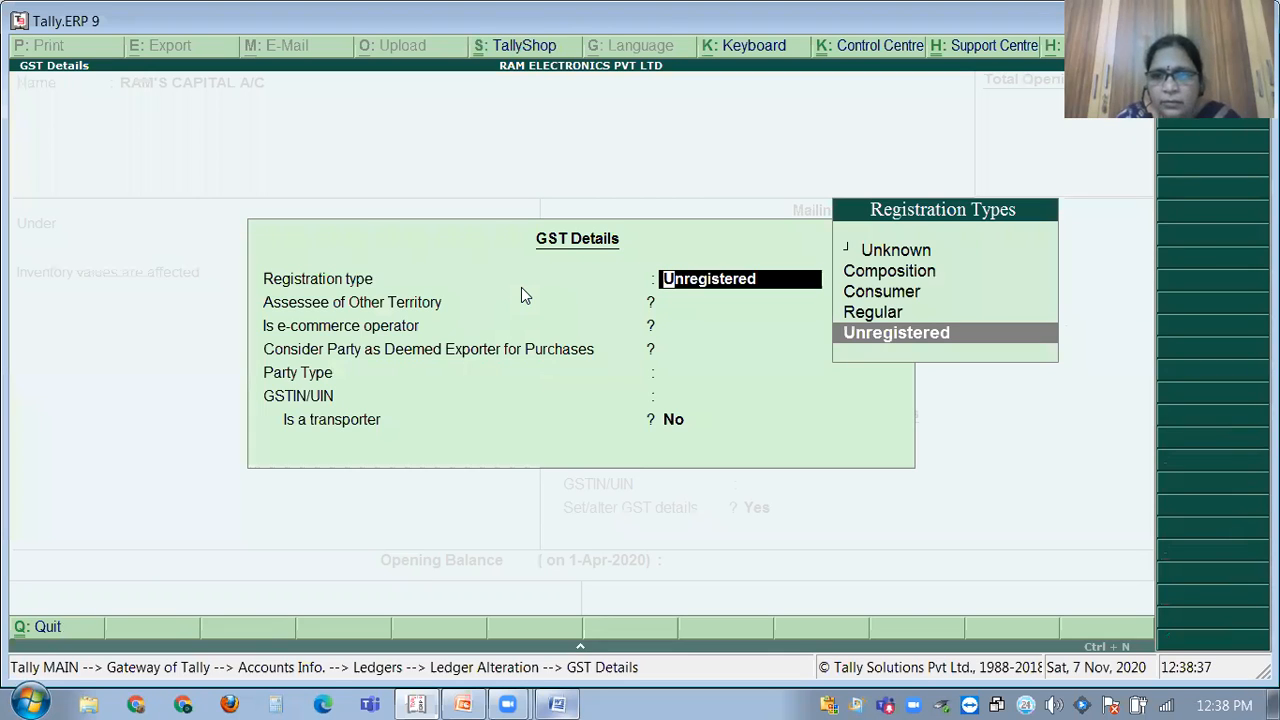
pyautogui.press('Up')
pyautogui.press('Return')
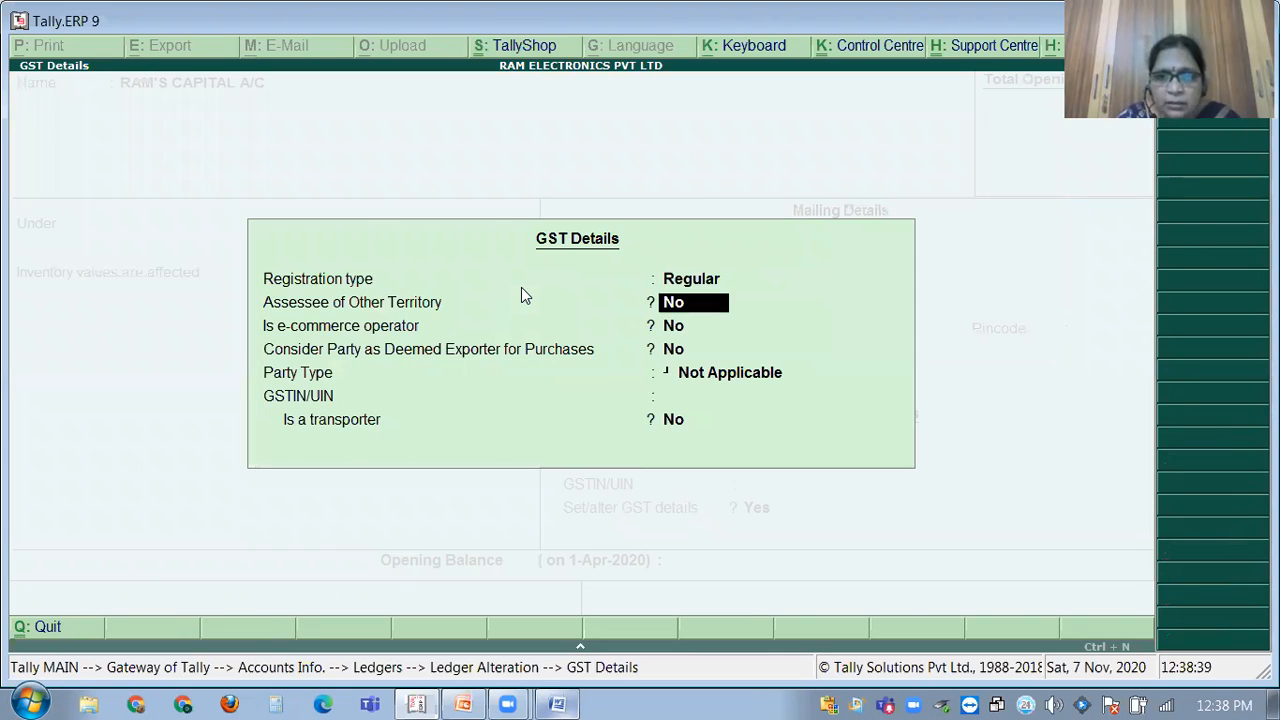
pyautogui.press('Return')
pyautogui.press('Return')
pyautogui.press('Return')
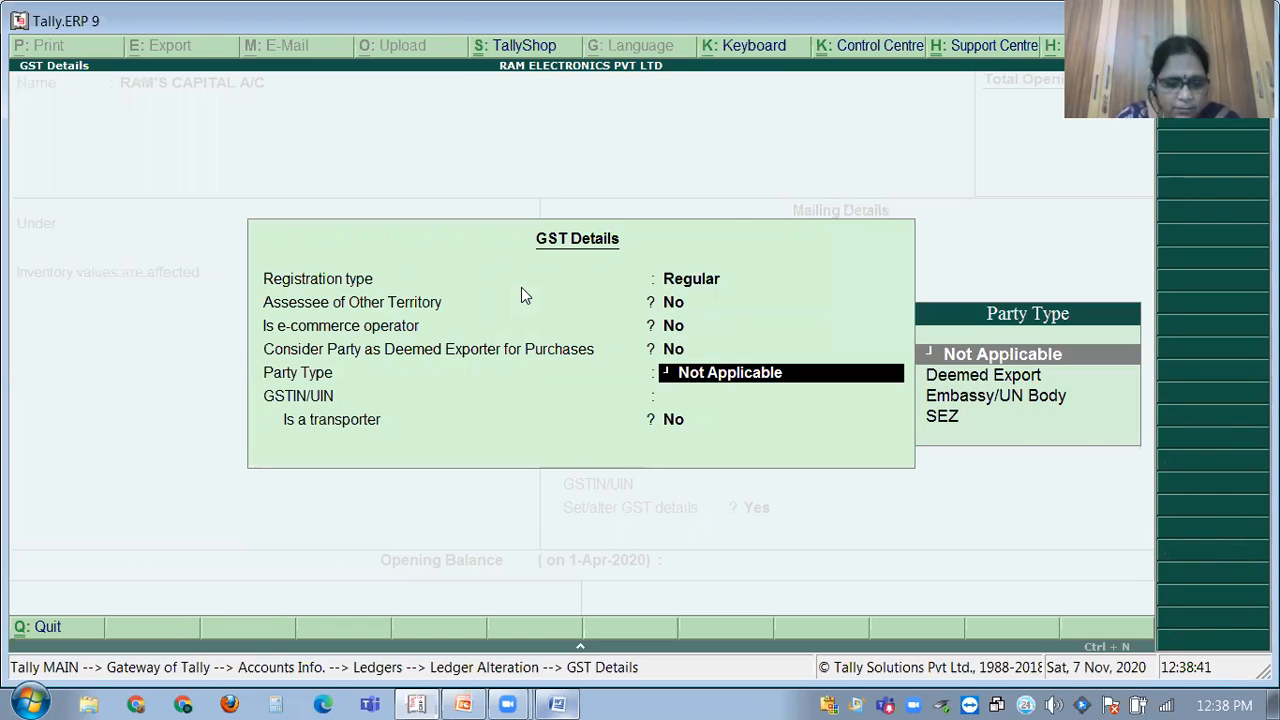
pyautogui.press('Return')
# Paste the company's GSTIN as the party GSTIN, accept the ledger, and return to Accounts Info.
pyautogui.write('Y')
pyautogui.press('BackSpace')
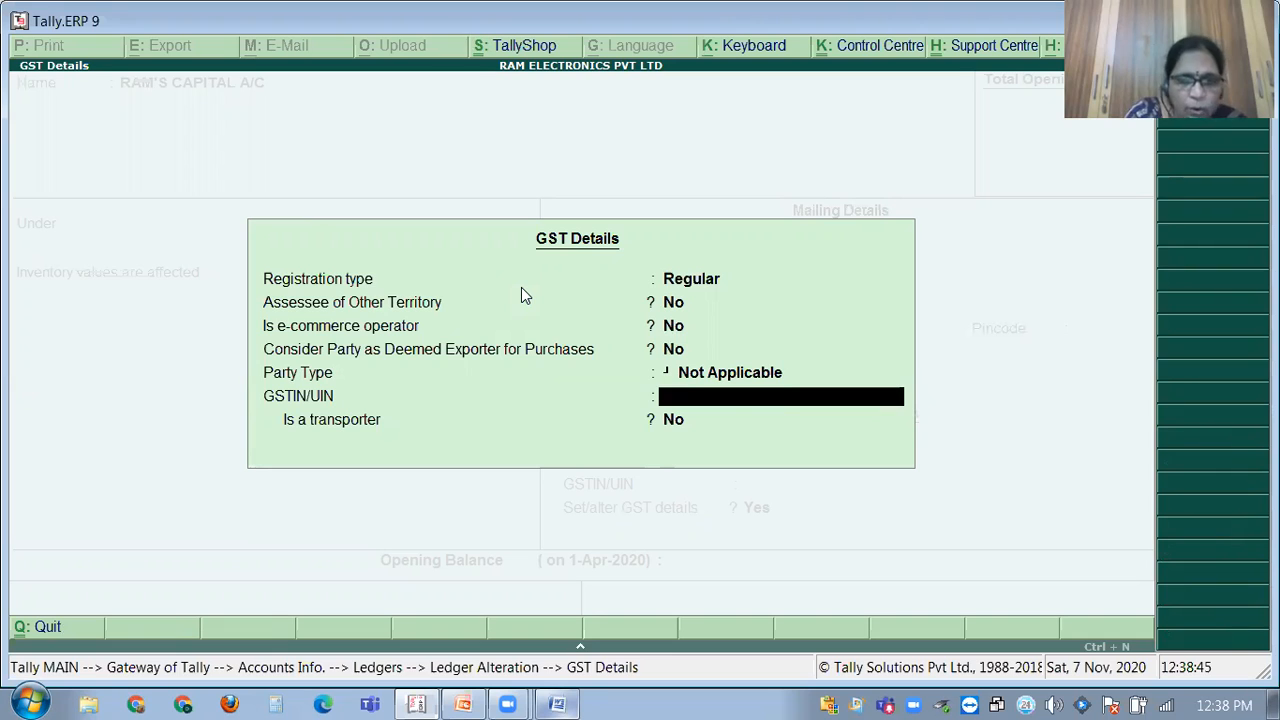
pyautogui.hotkey('ctrl', 'alt', 'v')
pyautogui.press('Return')
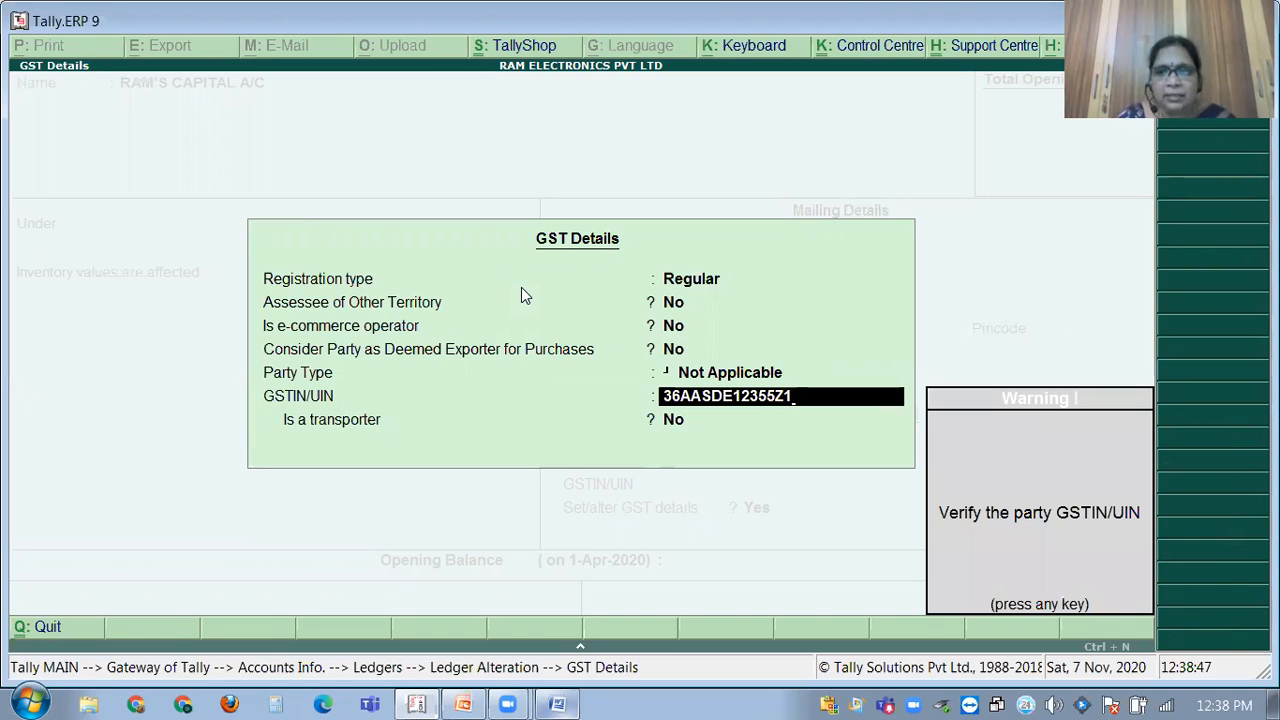
pyautogui.press('Return')
pyautogui.press('Return')
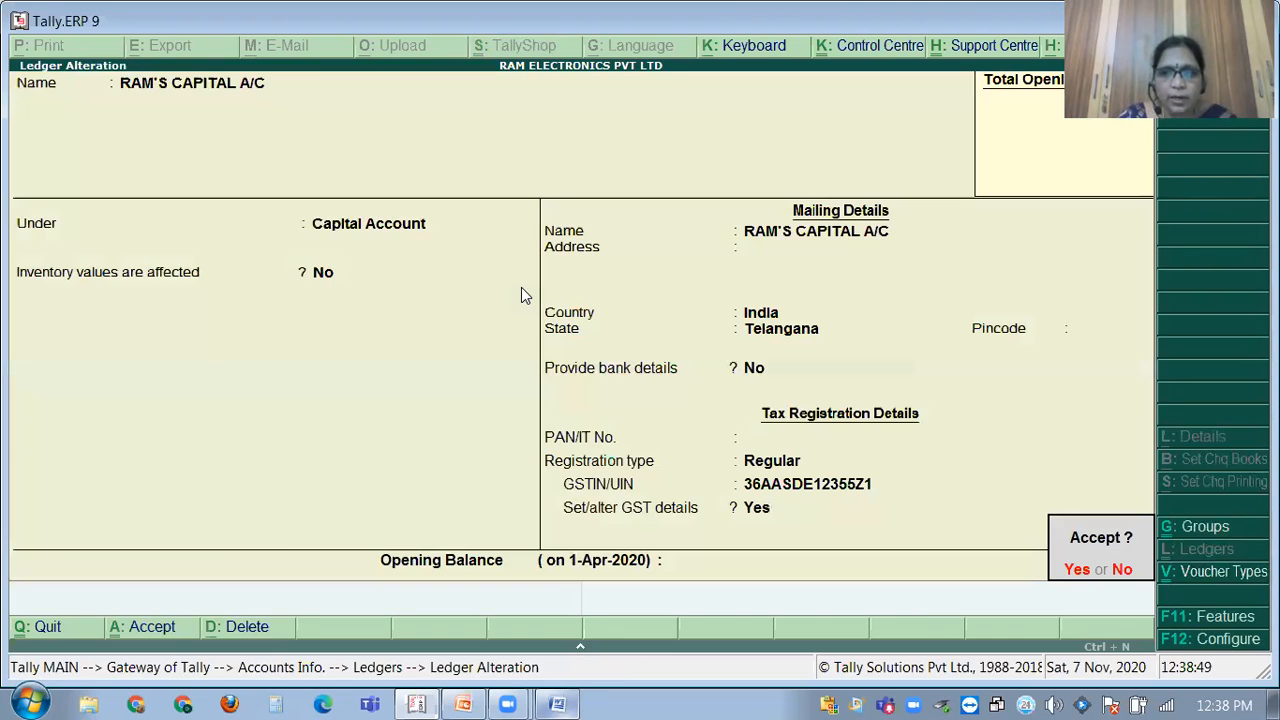
pyautogui.press('Return')
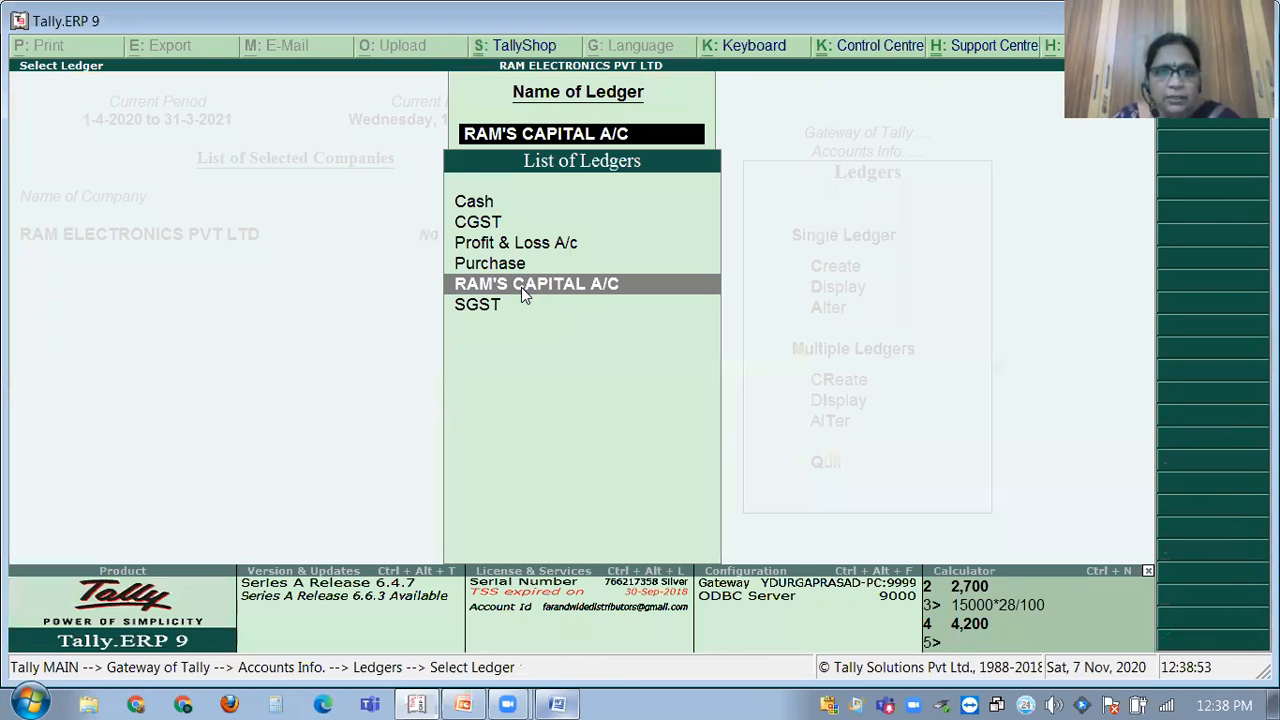
pyautogui.press('Escape')
pyautogui.press('Escape')
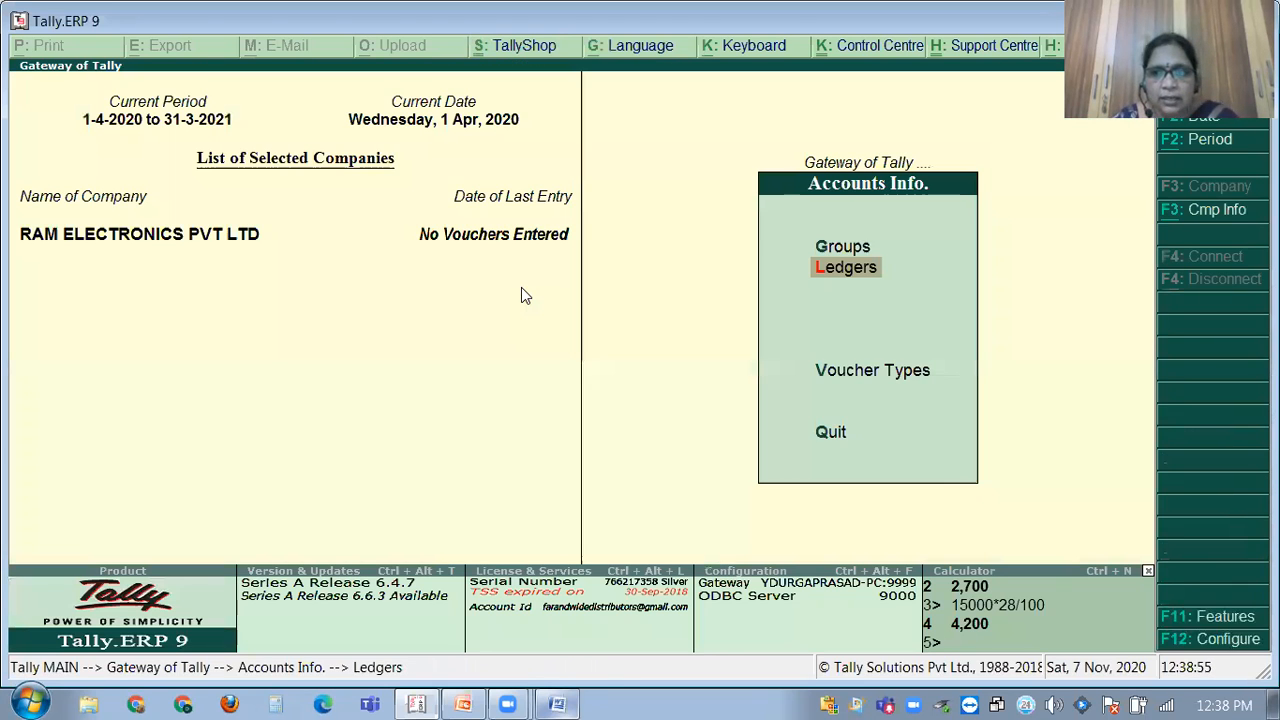
pyautogui.press('Escape')
# Draft Receipt No. 1 crediting RAM'S CAPITAL A/C 3,00,000 and debiting Cash, then view the GST PROBLEMS document.
pyautogui.press('v')
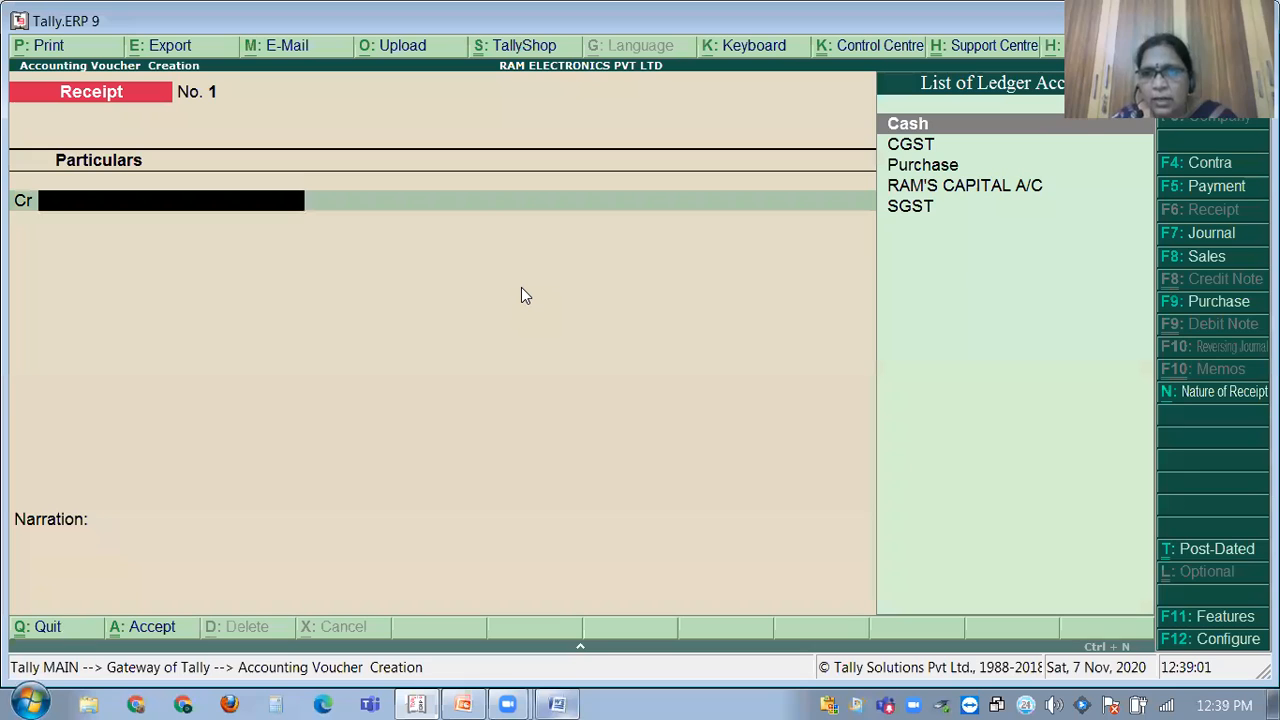
pyautogui.press('Down')
pyautogui.press('Down')
pyautogui.press('Down')
pyautogui.press('Return')
pyautogui.write('3000000')
pyautogui.press('BackSpace')
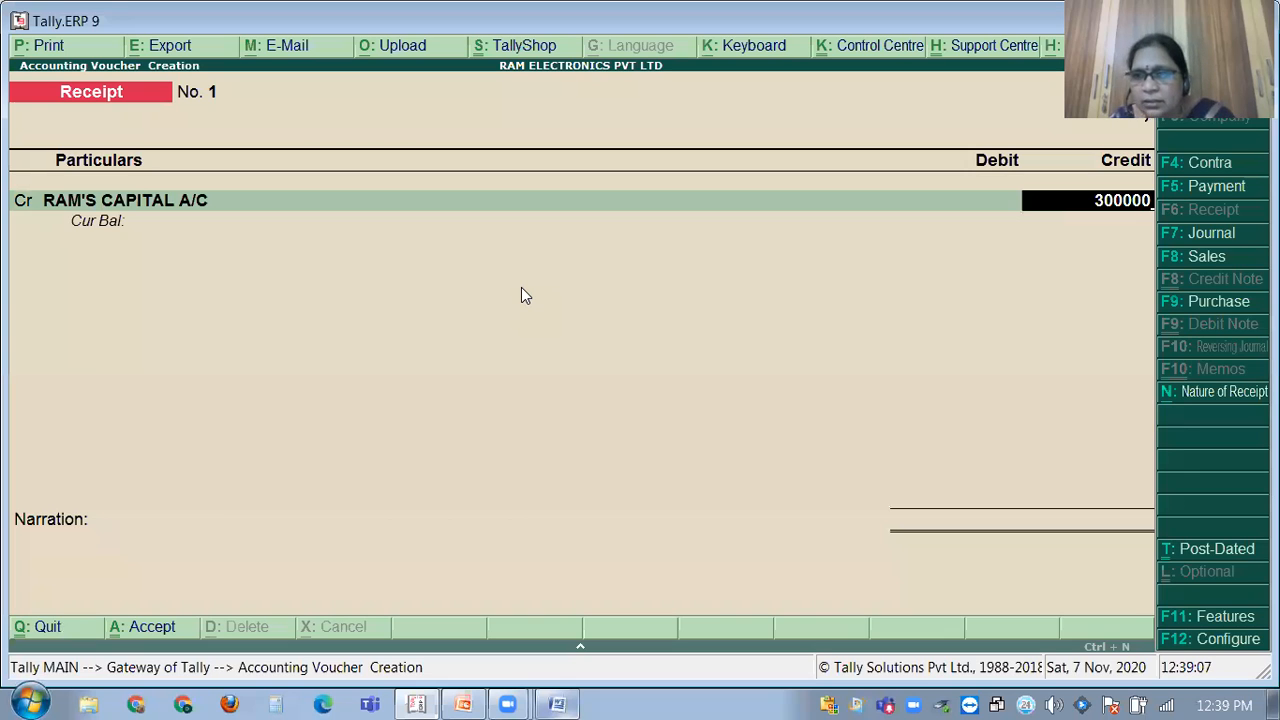
pyautogui.press('Return')
pyautogui.press('Return')
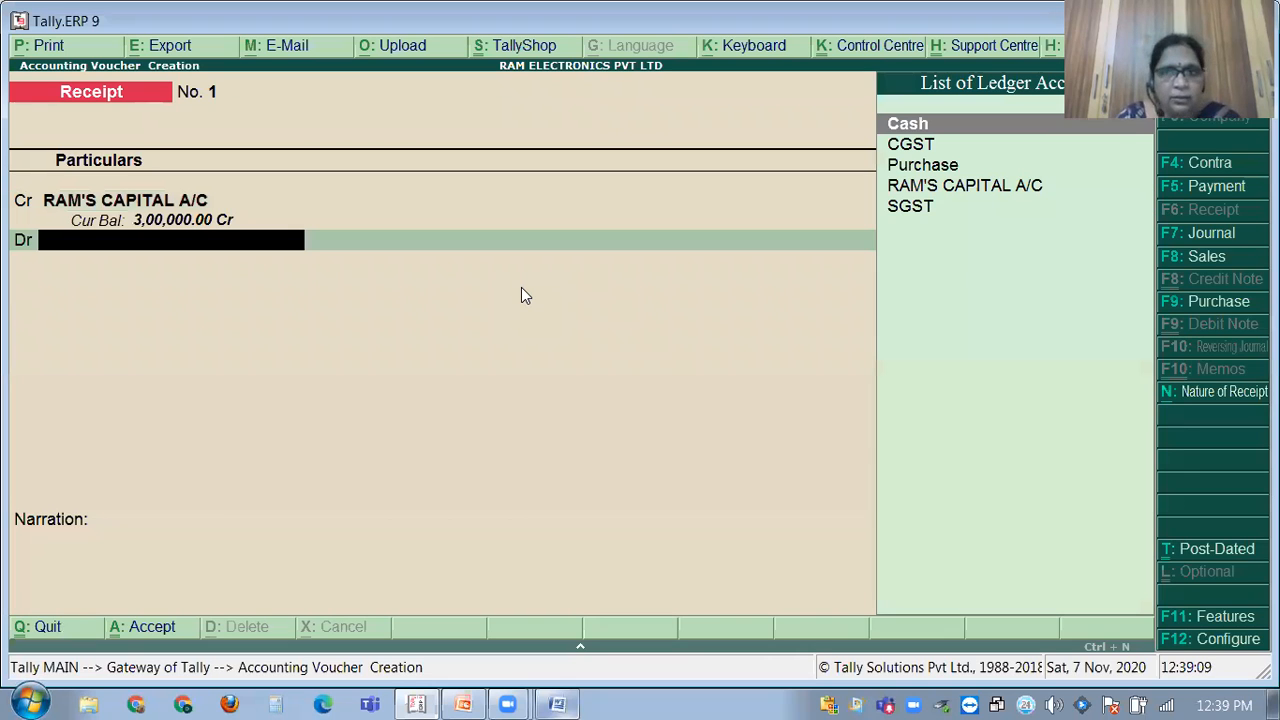
pyautogui.write('CAS')
pyautogui.press('Return')
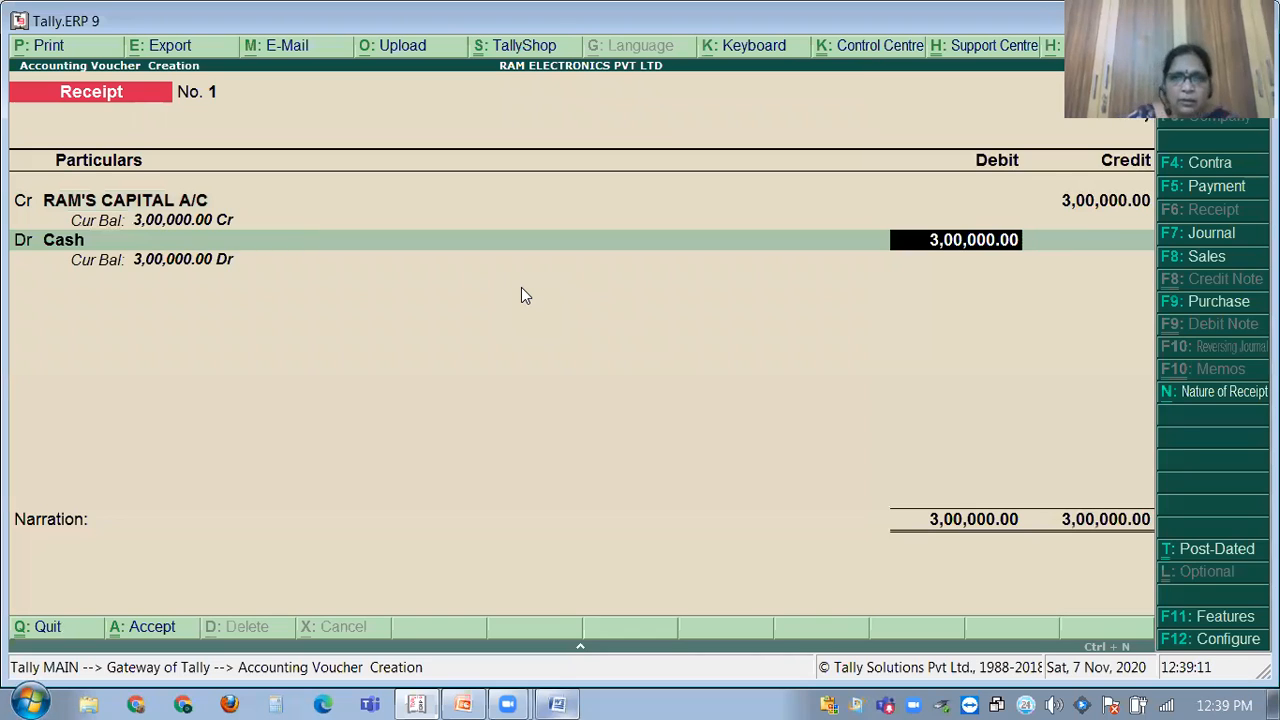
pyautogui.click(575, 700)
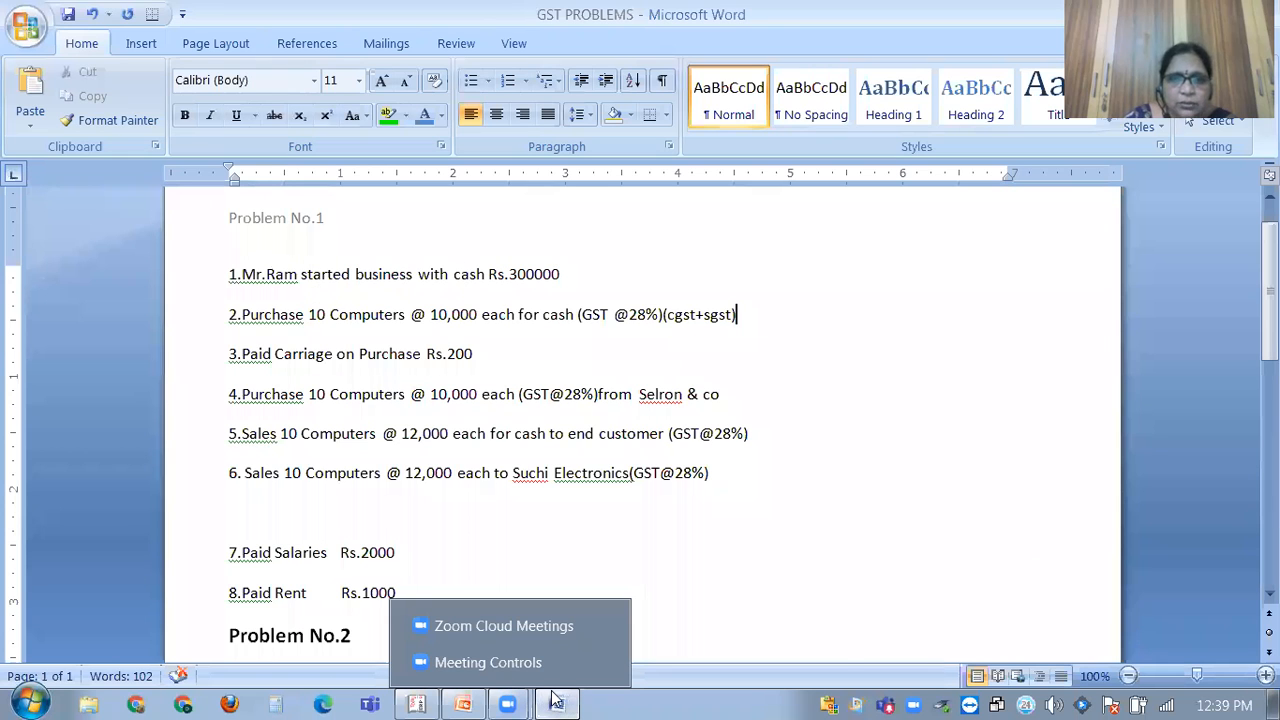
pyautogui.hotkey('alt', 'Tab')
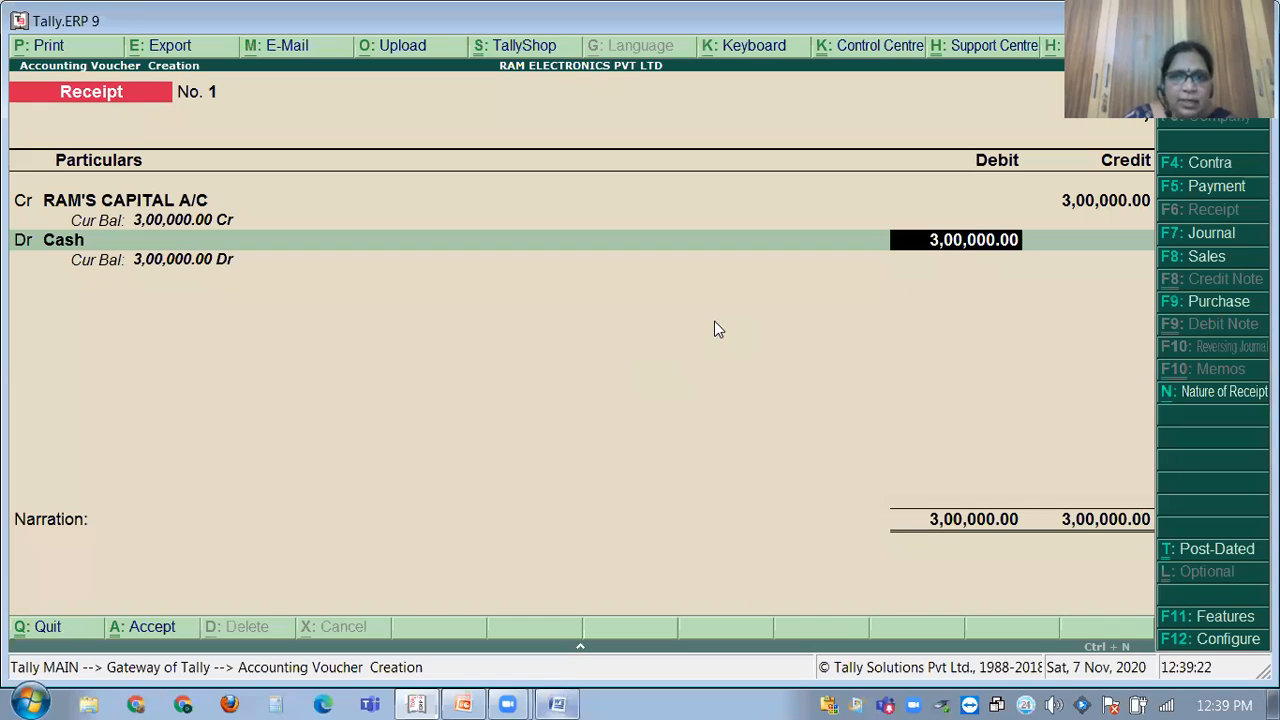
# Enter the narration 'Being business started with cash', fixing its capitalisation, and save Receipt No. 1.
pyautogui.press('Return')
pyautogui.write('BEING ')
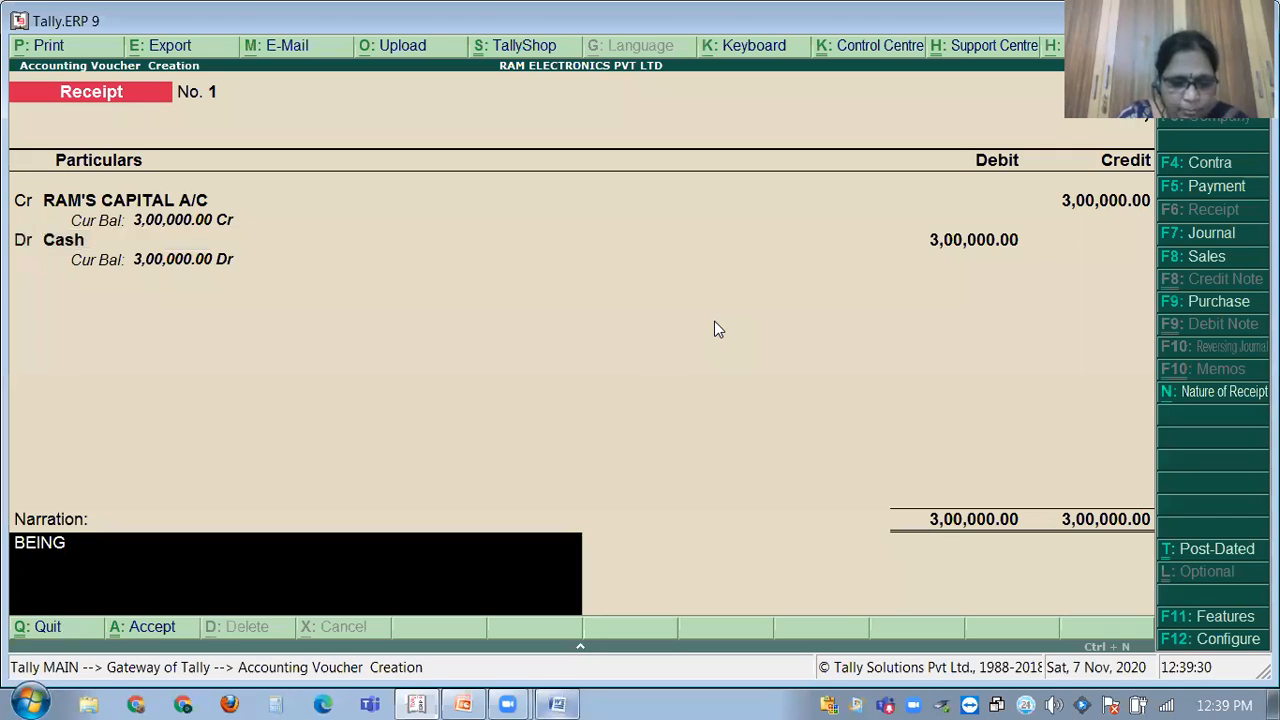
pyautogui.write('business started with')
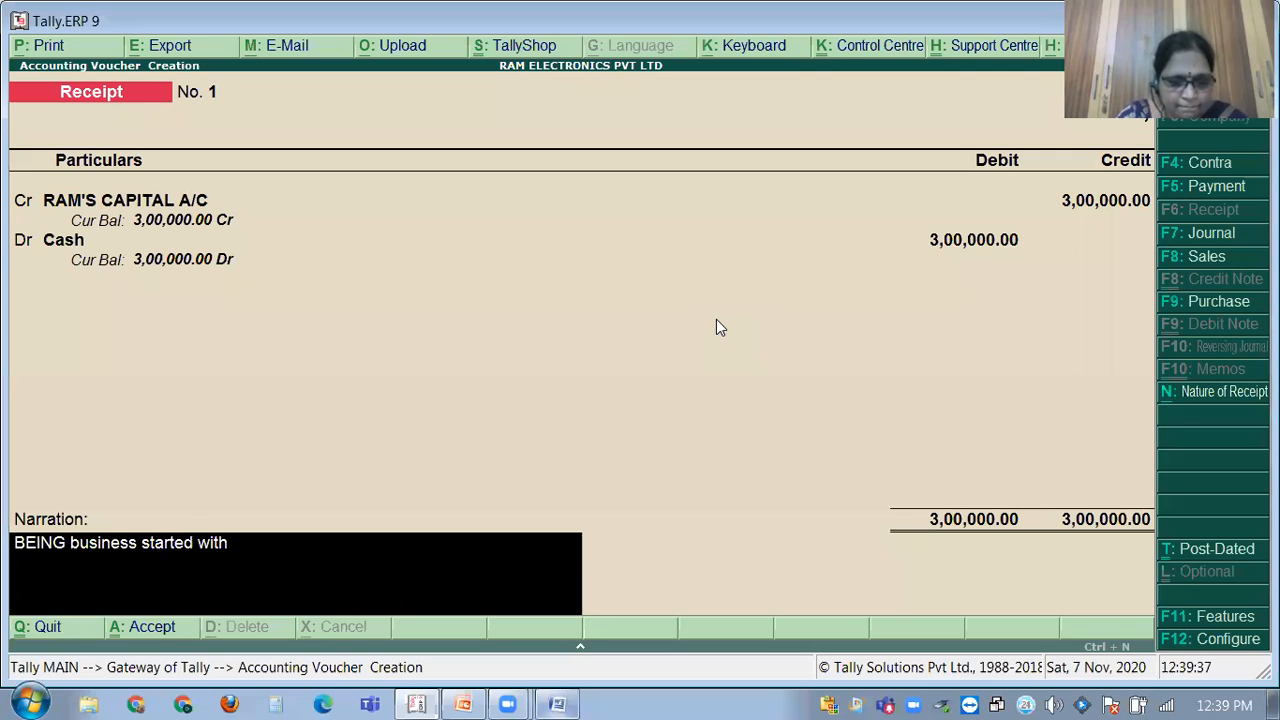
pyautogui.write(' cas')
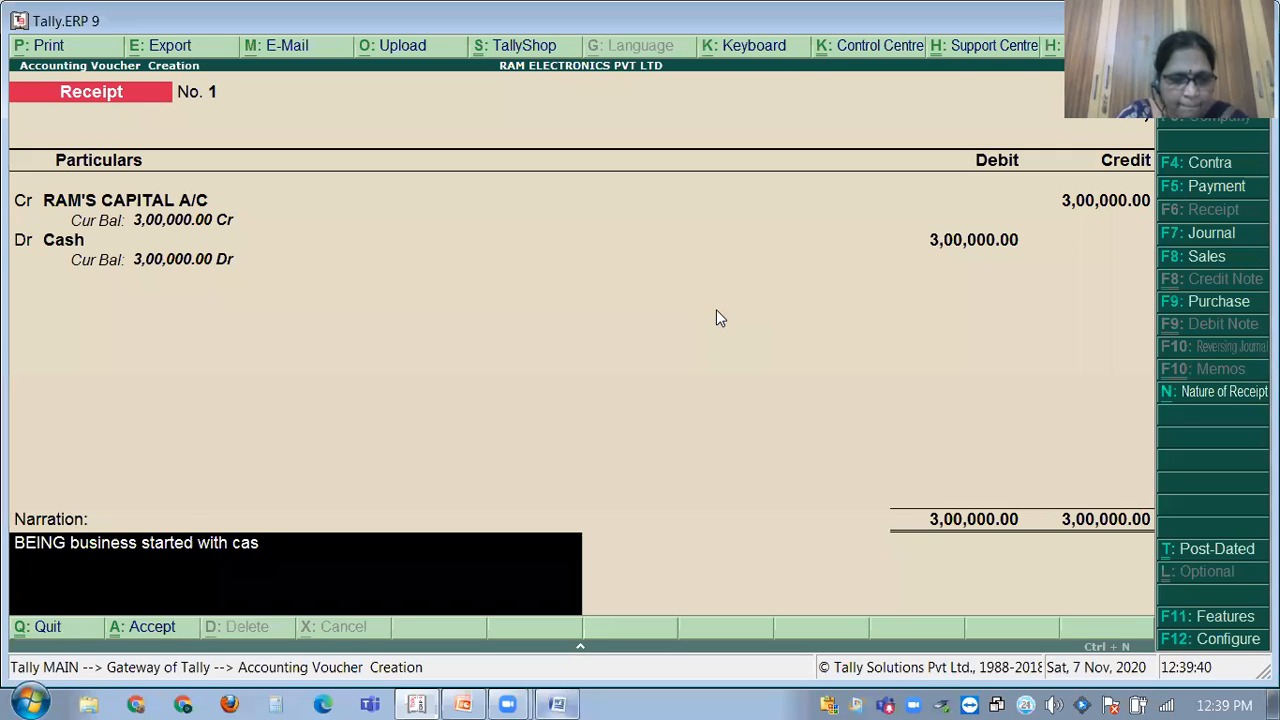
pyautogui.write('h')
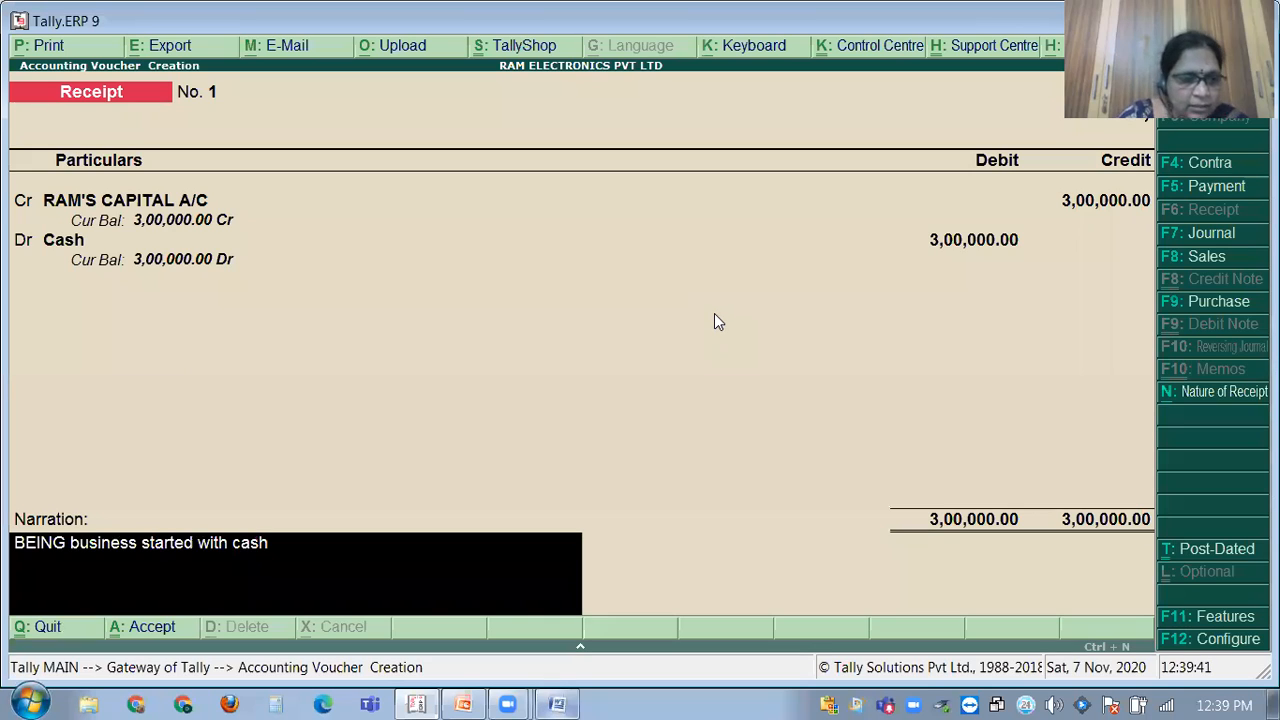
pyautogui.click(93, 550)
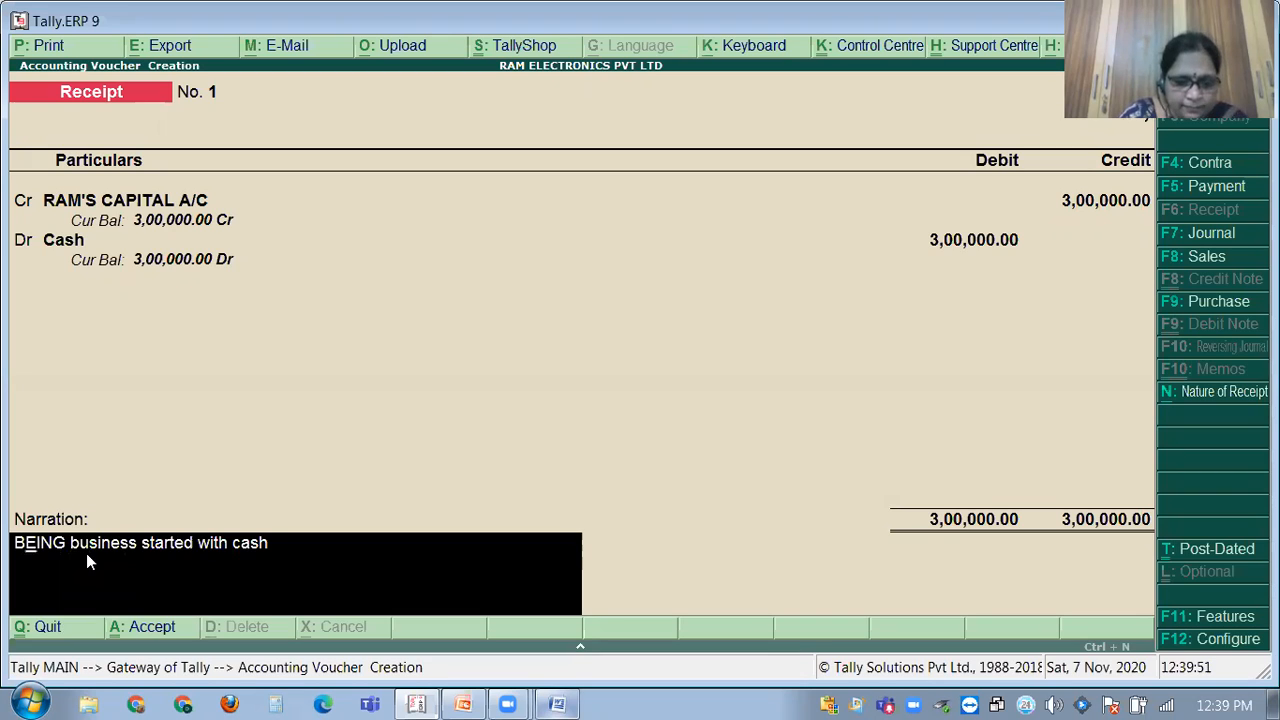
pyautogui.write('eing')
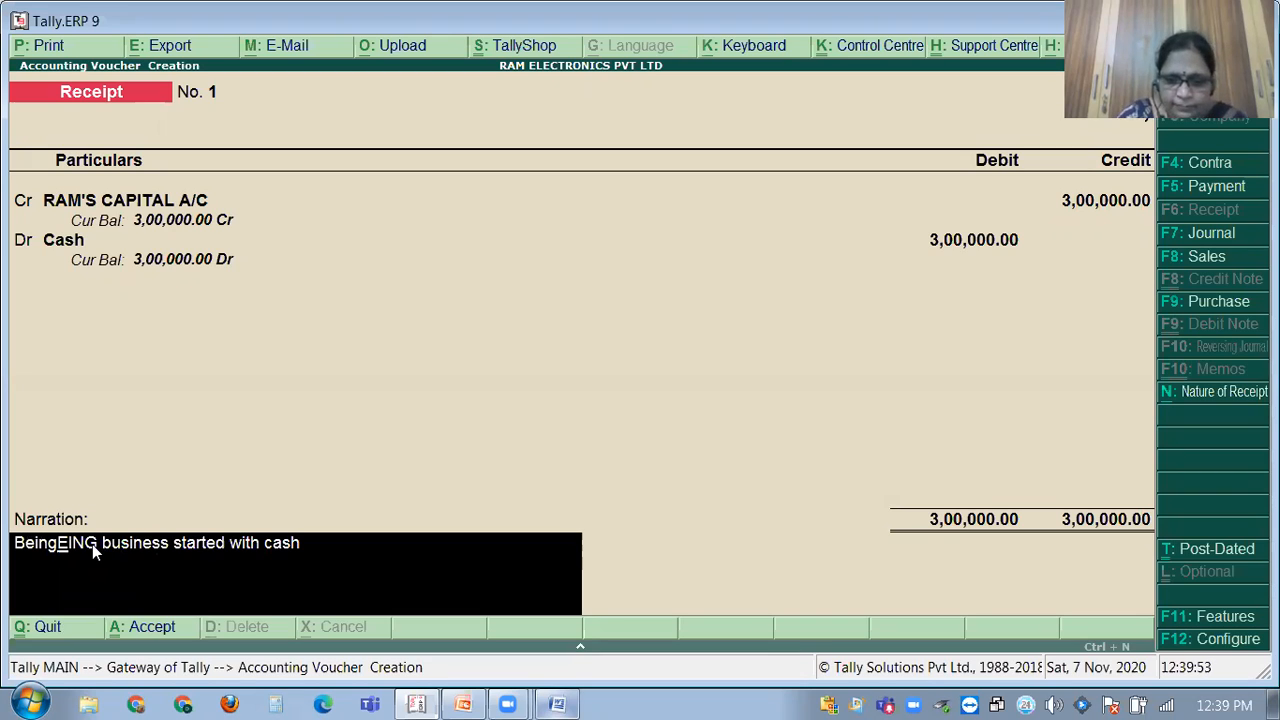
pyautogui.press('Delete')
pyautogui.press('Delete')
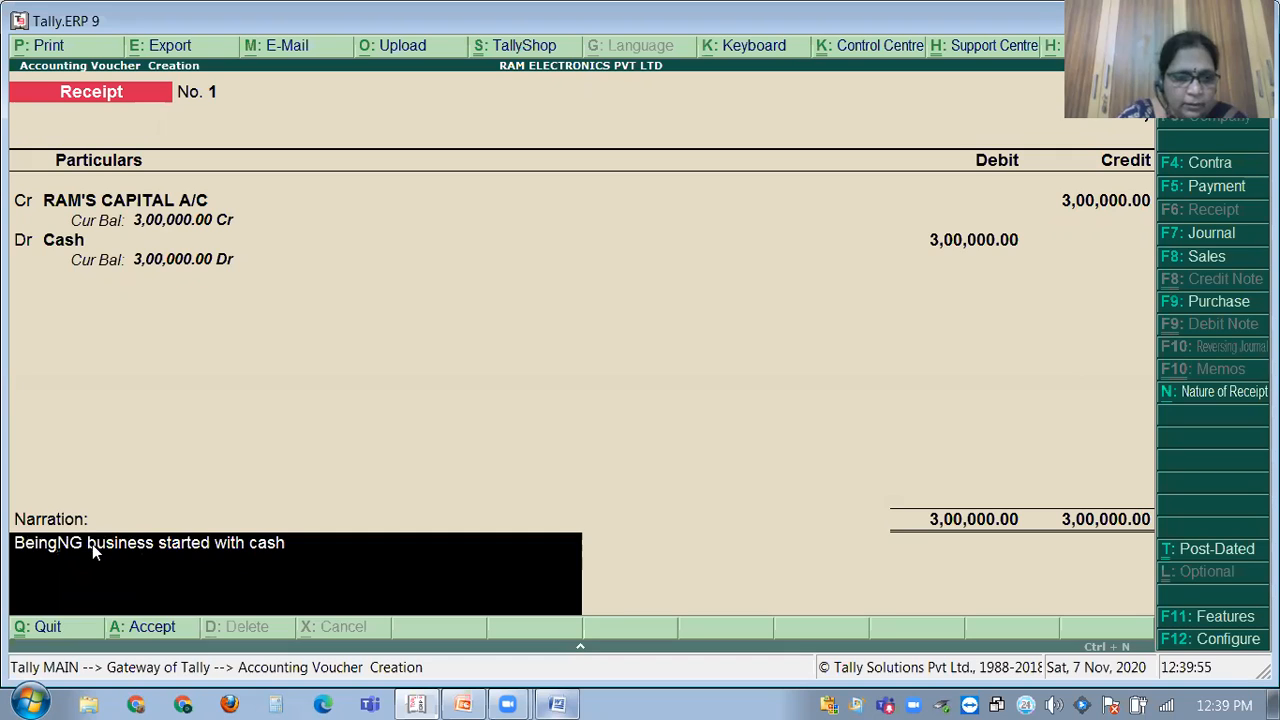
pyautogui.press('Delete')
pyautogui.press('Delete')
pyautogui.press('Return')
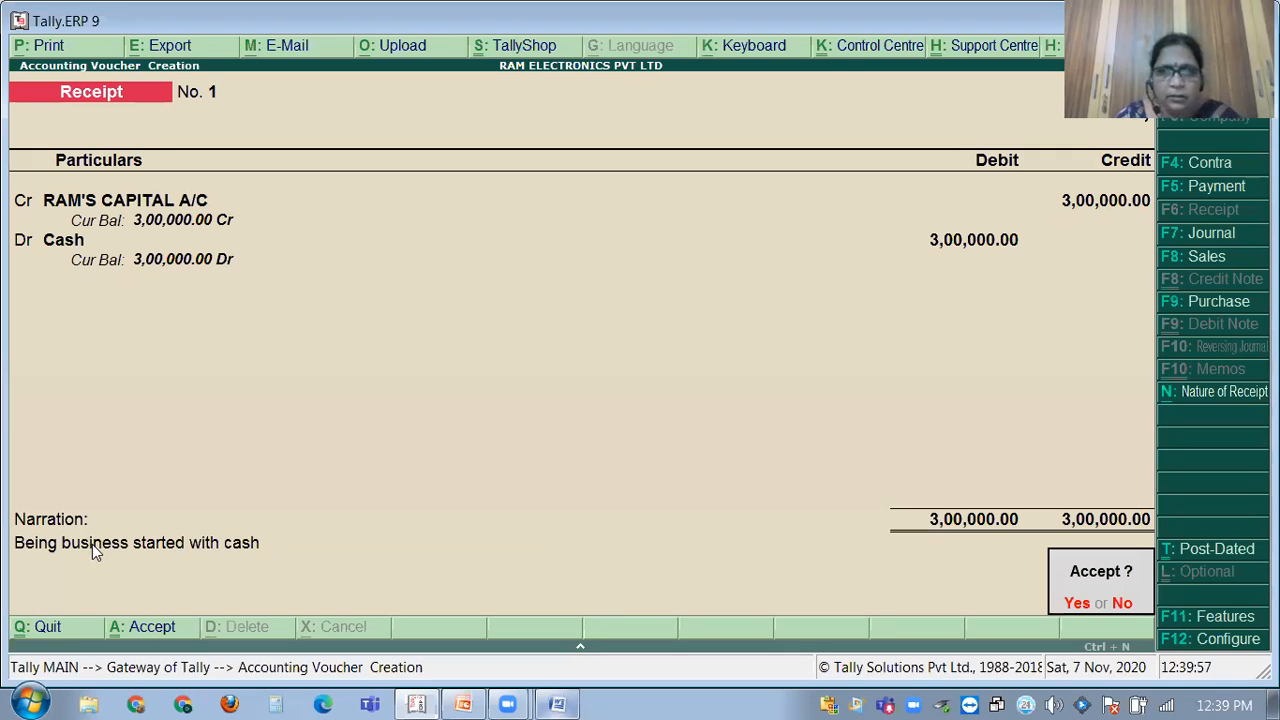
pyautogui.press('Return')
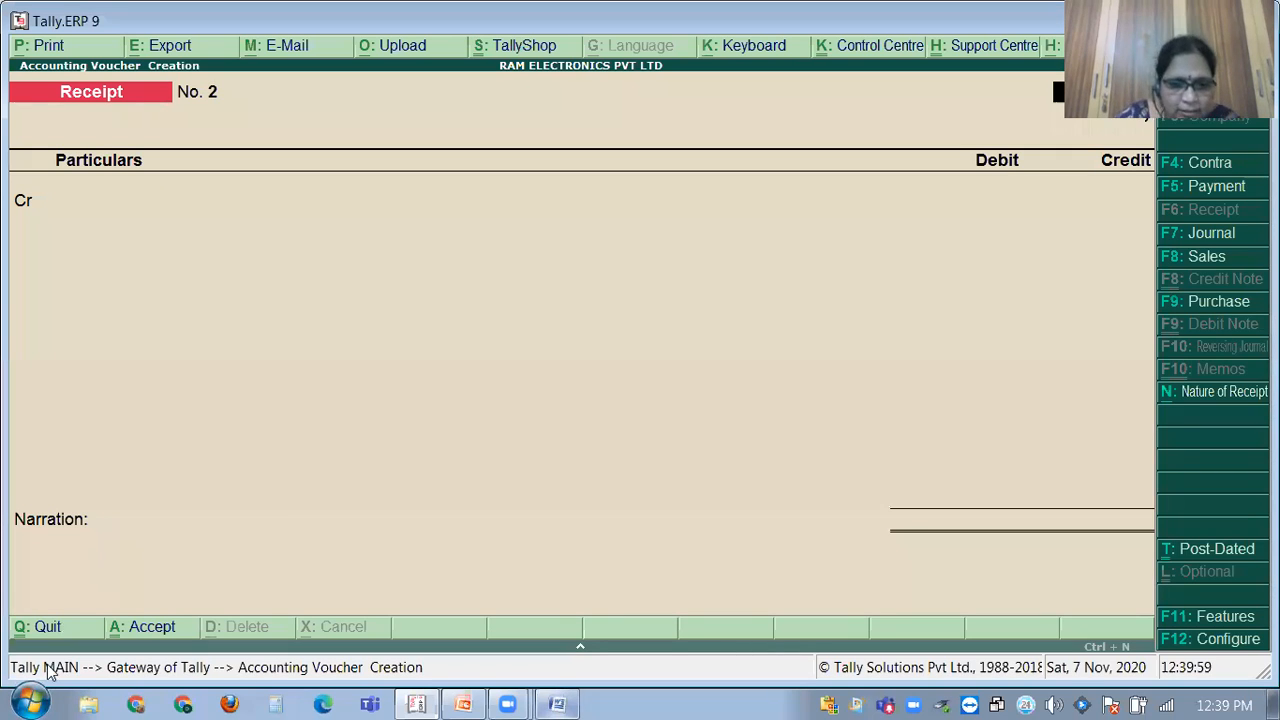
# Scroll the GST PROBLEMS document in Word so Problem No.1's transaction list is in view.
pyautogui.click(556, 700)
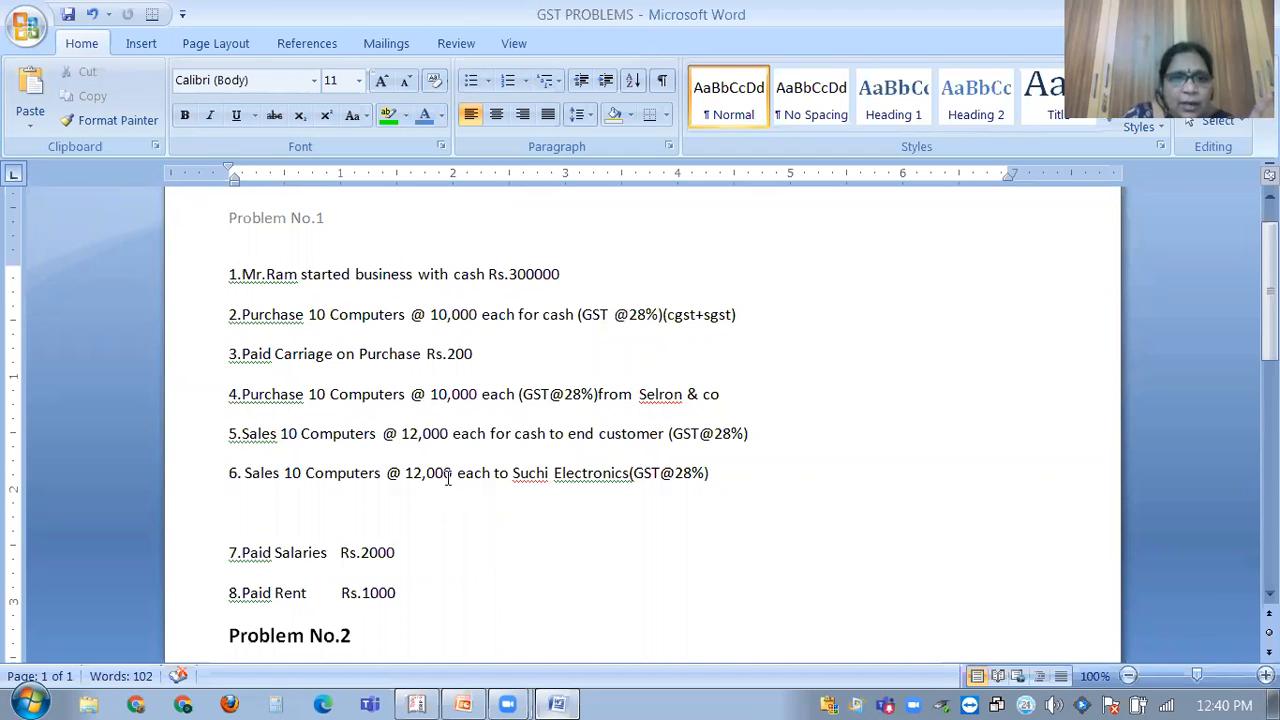
pyautogui.scroll(-4, 404, 542)
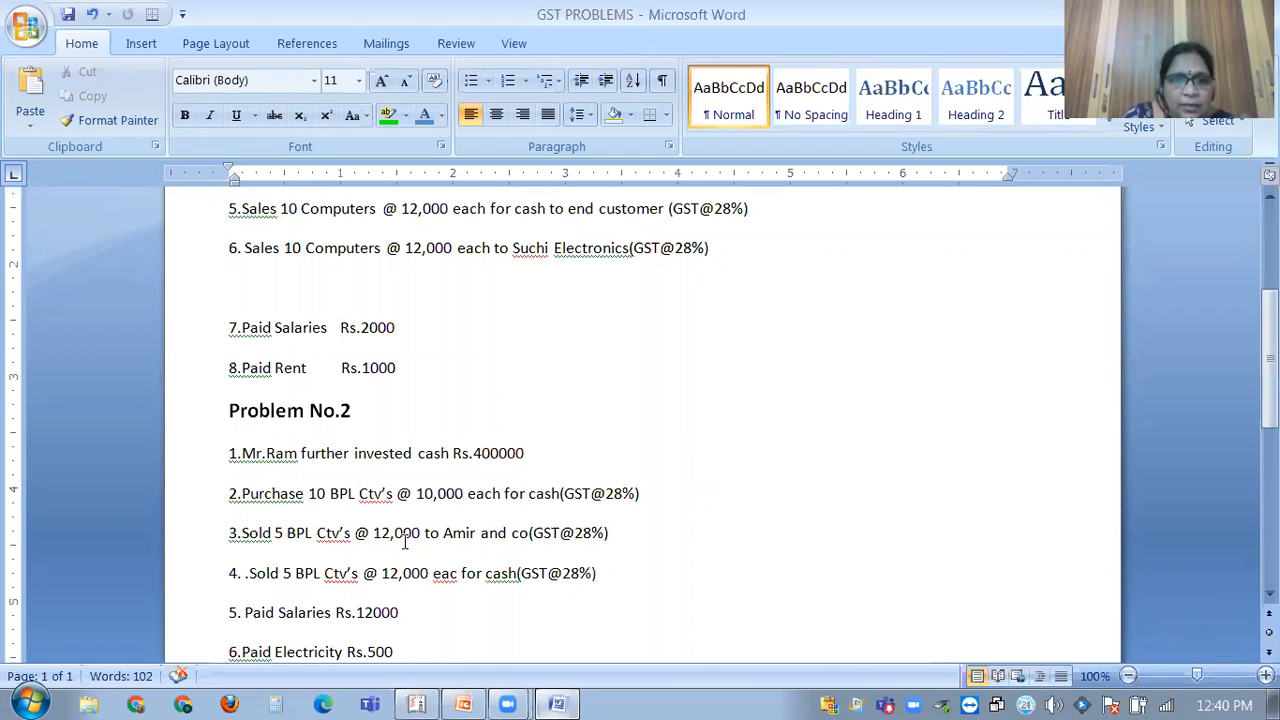
pyautogui.scroll(5, 420, 520)
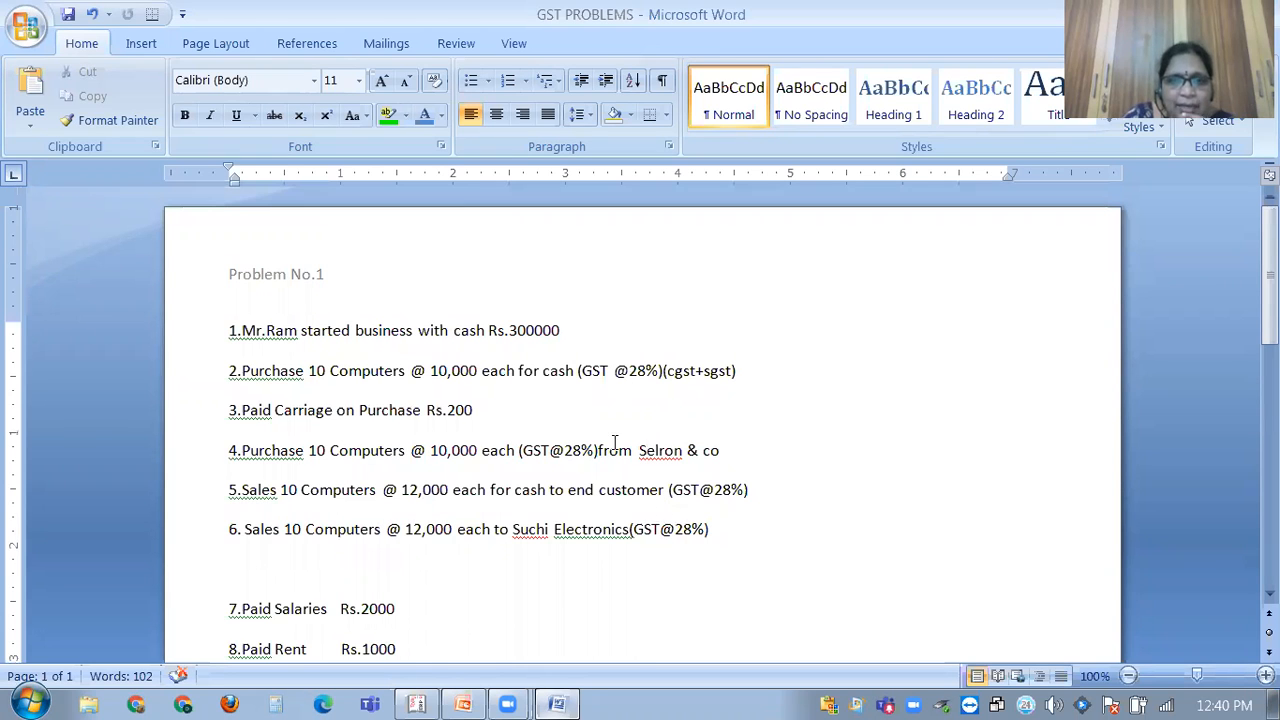
pyautogui.scroll(-6, 594, 465)
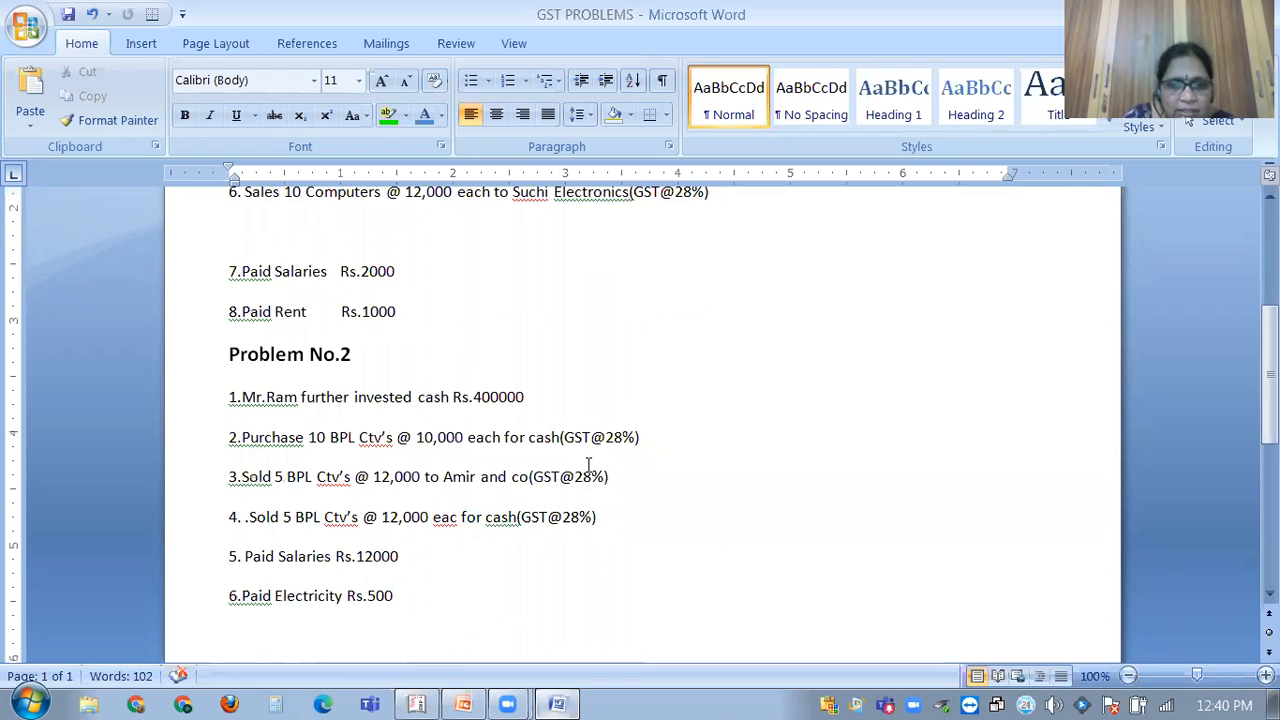
pyautogui.scroll(5, 589, 465)
pyautogui.scroll(1, 620, 440)
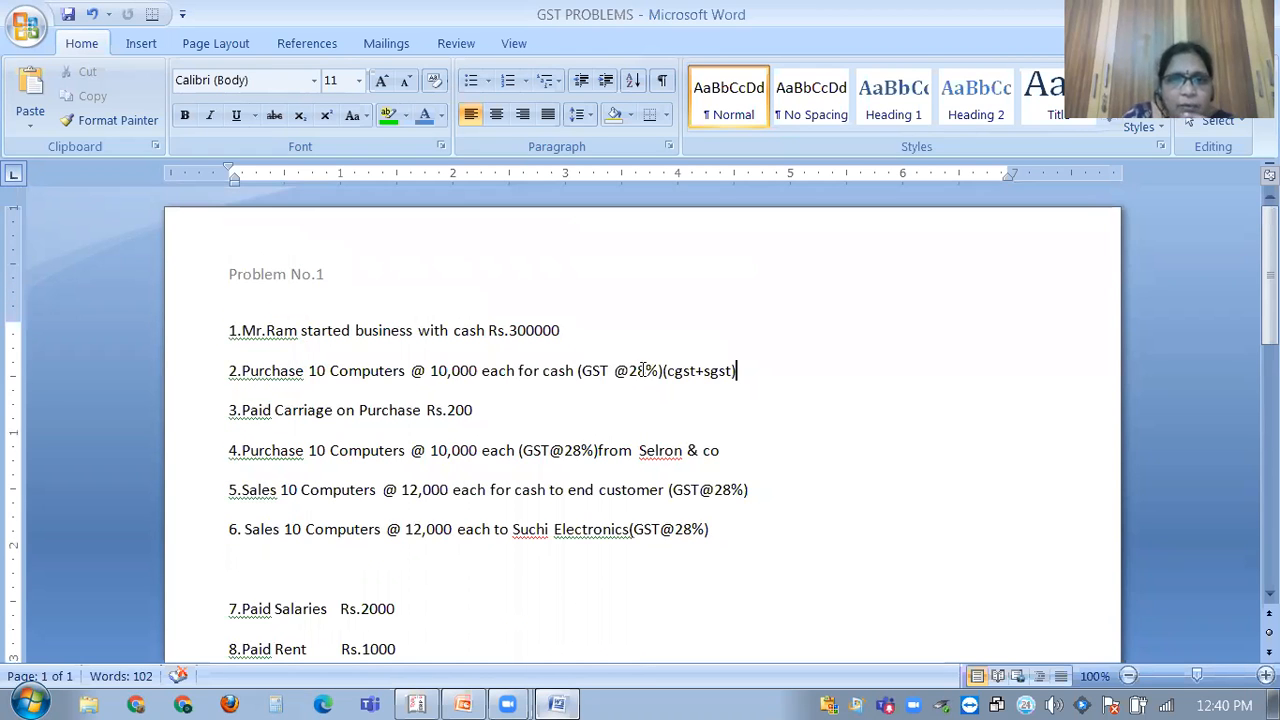
pyautogui.scroll(-3, 644, 300)
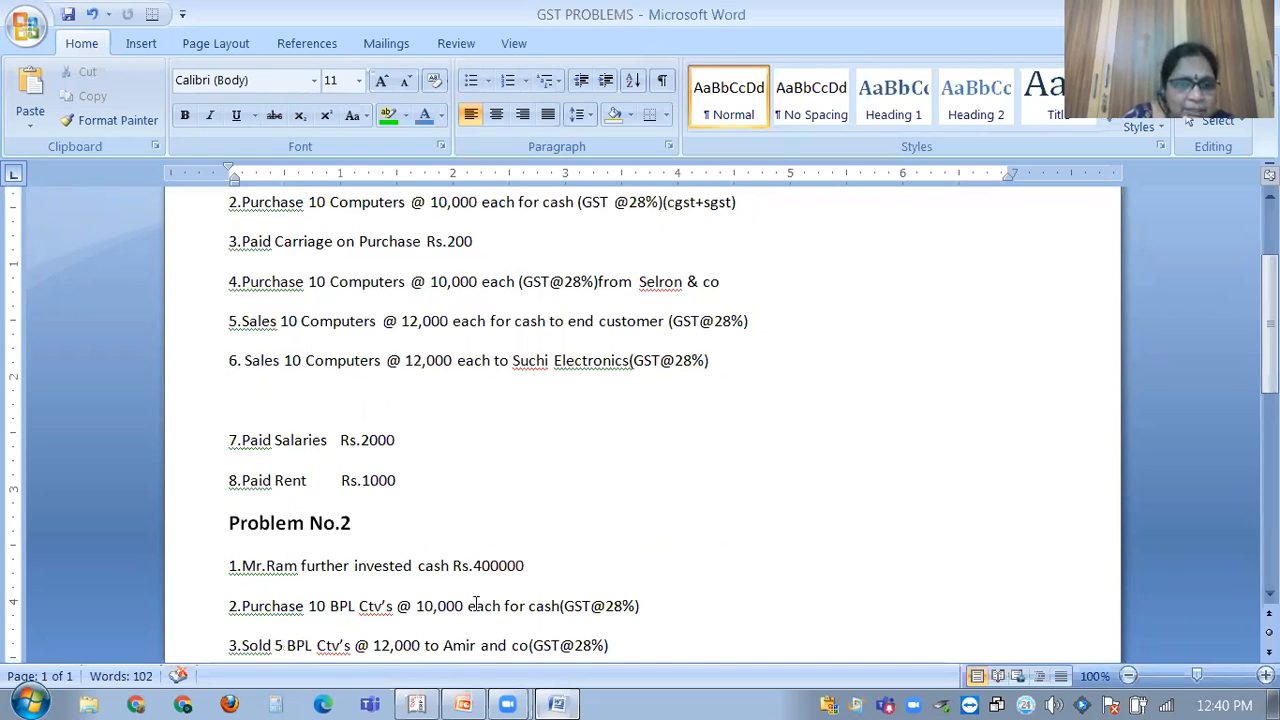
pyautogui.scroll(-1, 468, 585)
pyautogui.scroll(-1, 530, 553)
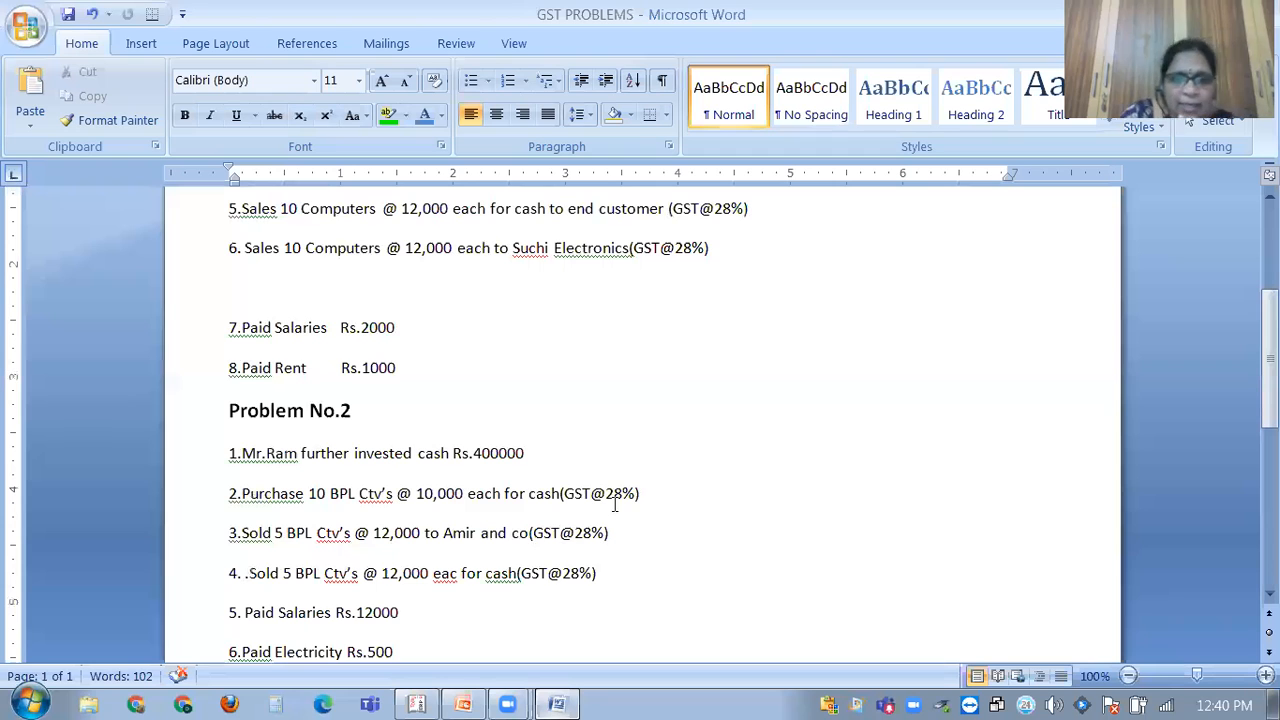
pyautogui.scroll(3, 557, 509)
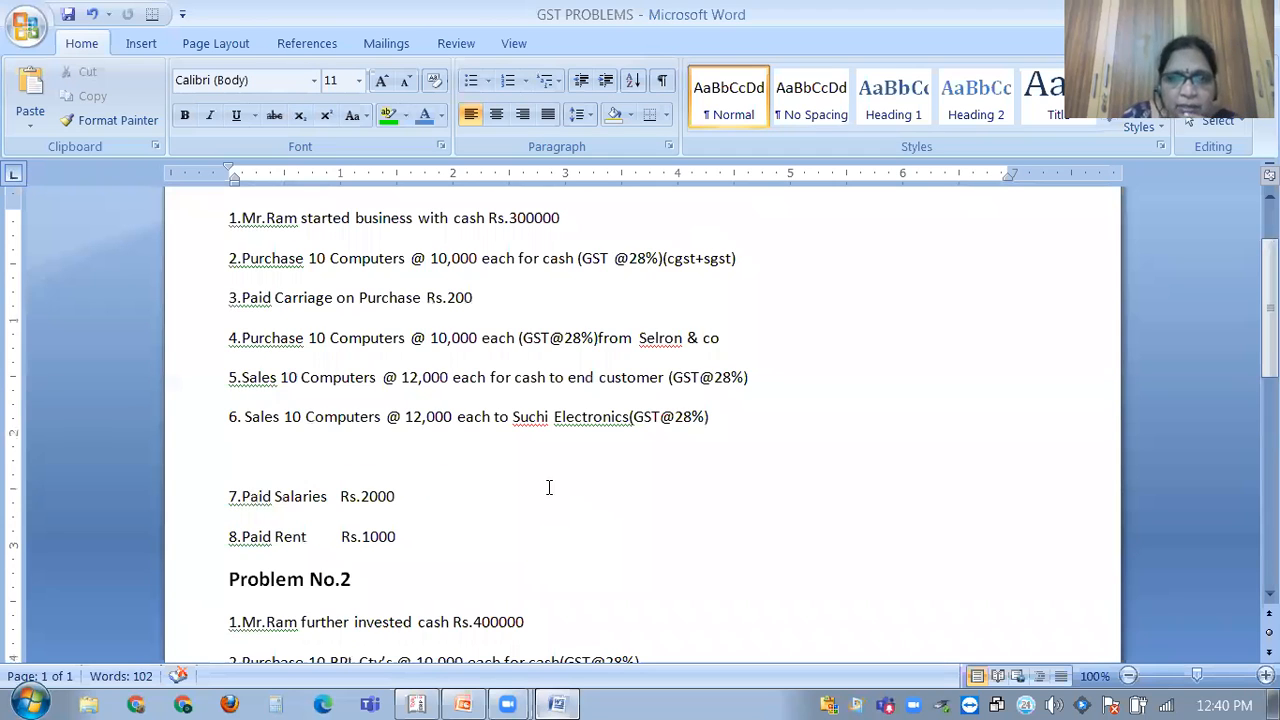
pyautogui.scroll(2, 549, 489)
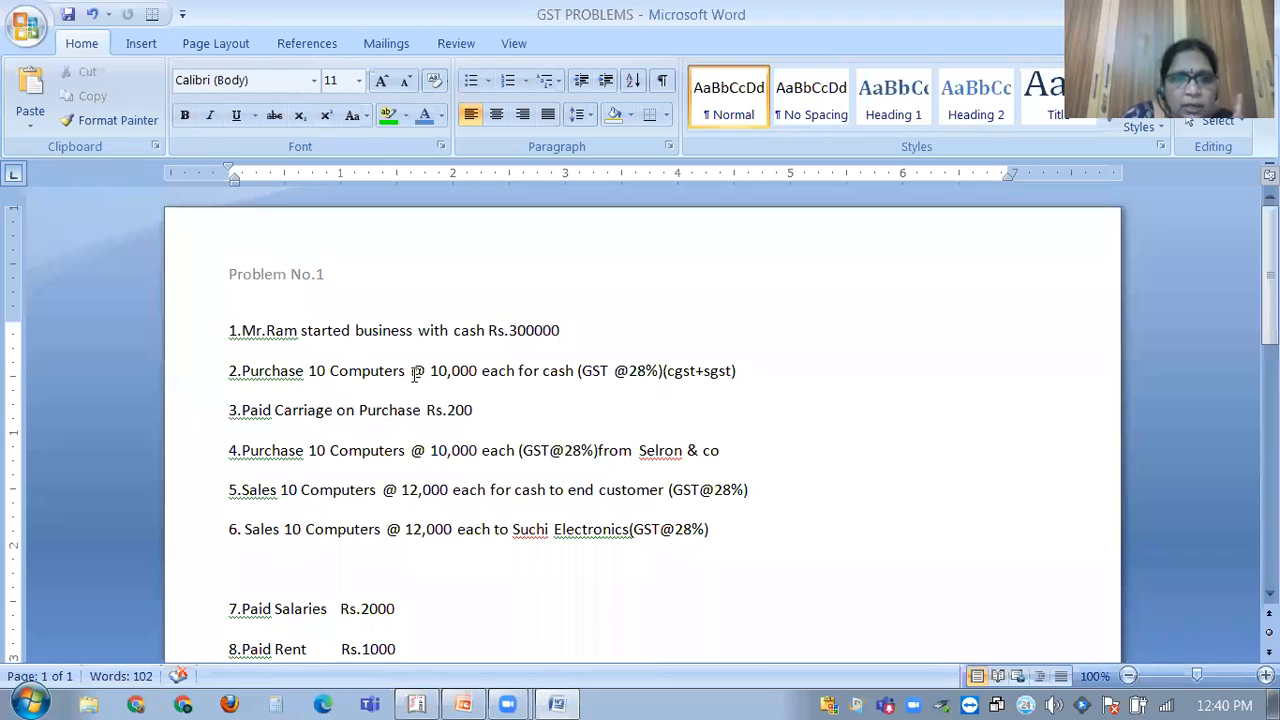
# Change the GST rate from 28% to 18% on transactions 2 and 4.
pyautogui.click(665, 380)
pyautogui.press('Left')
pyautogui.press('Left')
pyautogui.press('Left')
pyautogui.press('BackSpace')
pyautogui.write('1')
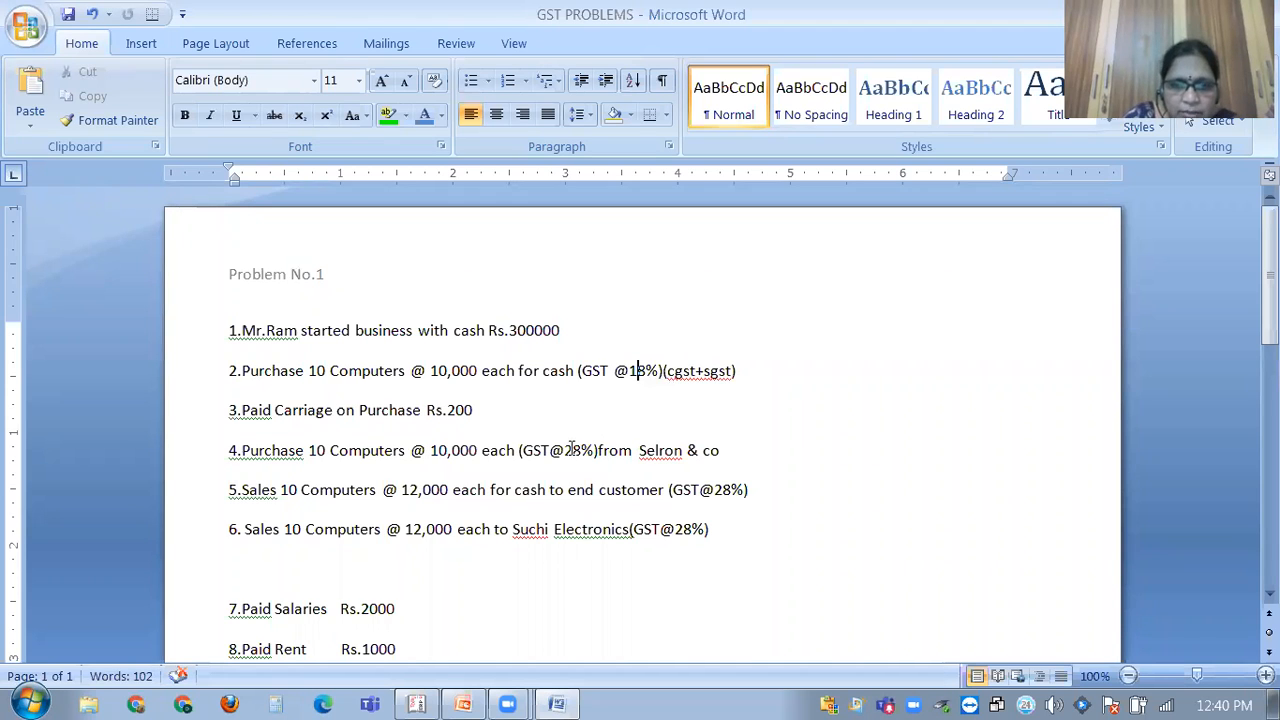
pyautogui.click(572, 450)
pyautogui.press('BackSpace')
pyautogui.write('1')
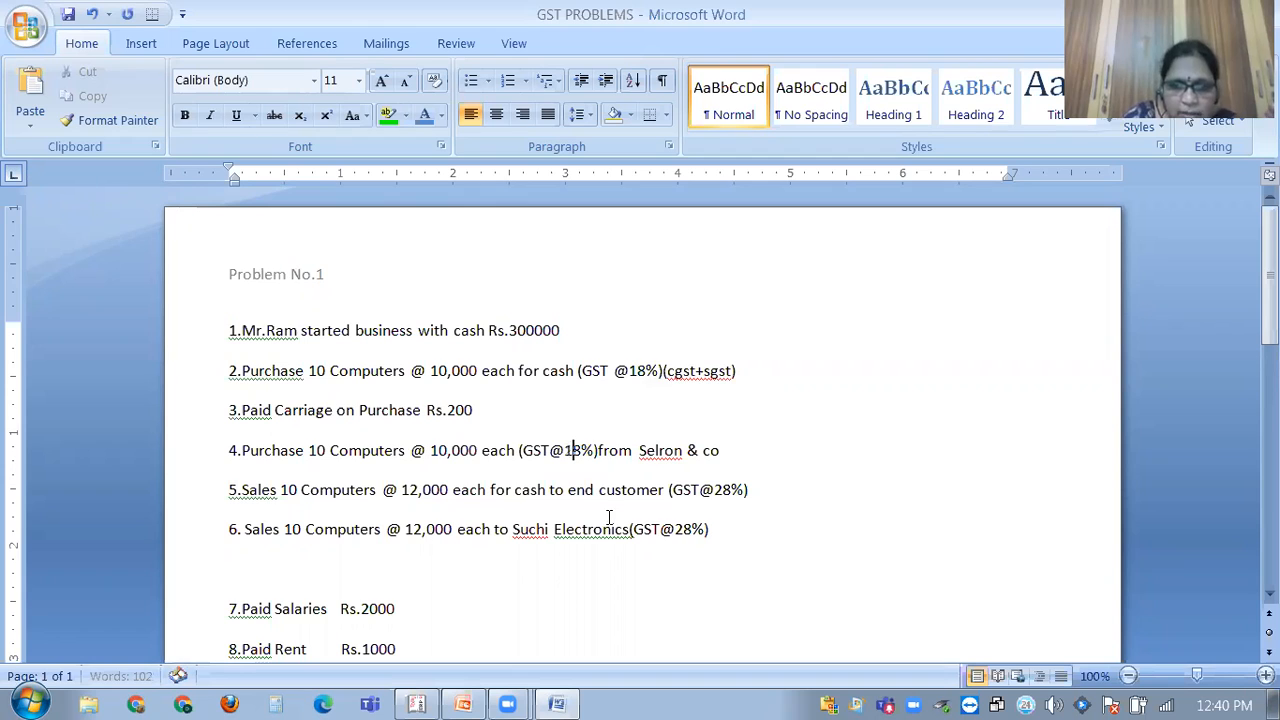
# Change transactions 5 and 6 from GST@28% to GST@18% as well.
pyautogui.click(723, 489)
pyautogui.press('BackSpace')
pyautogui.write('1')
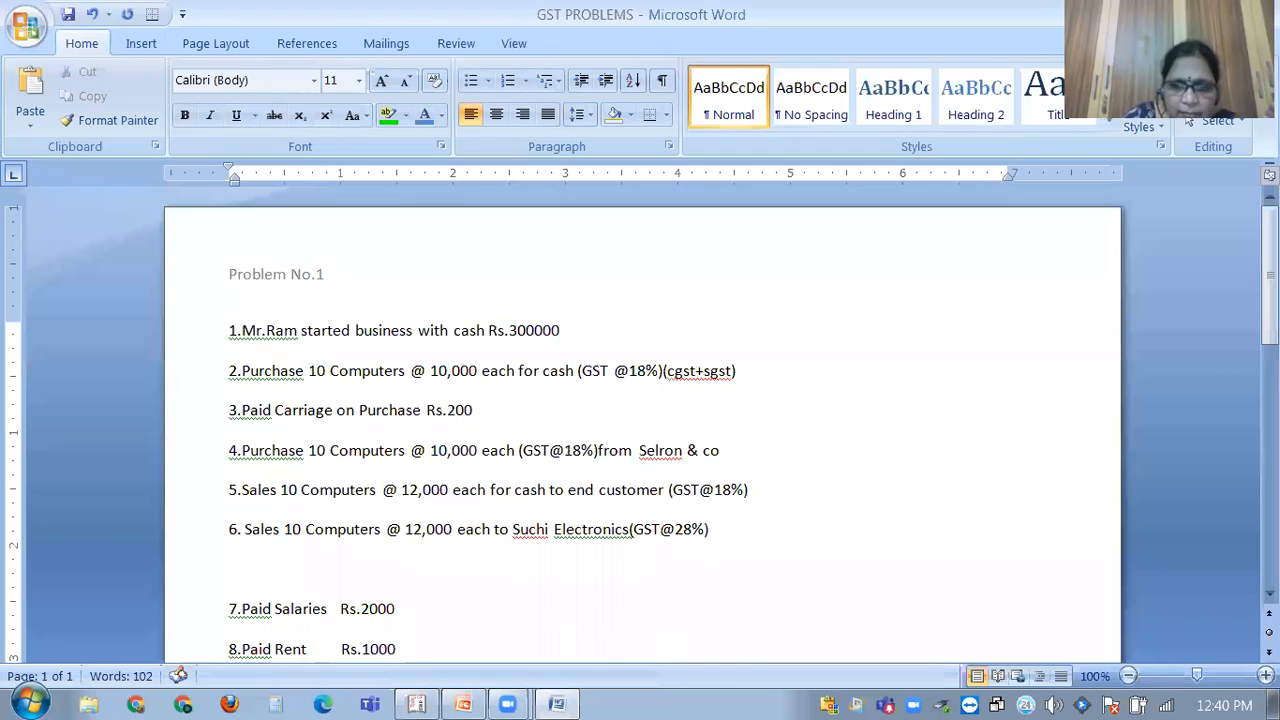
pyautogui.click(684, 529)
pyautogui.press('BackSpace')
pyautogui.write('1')
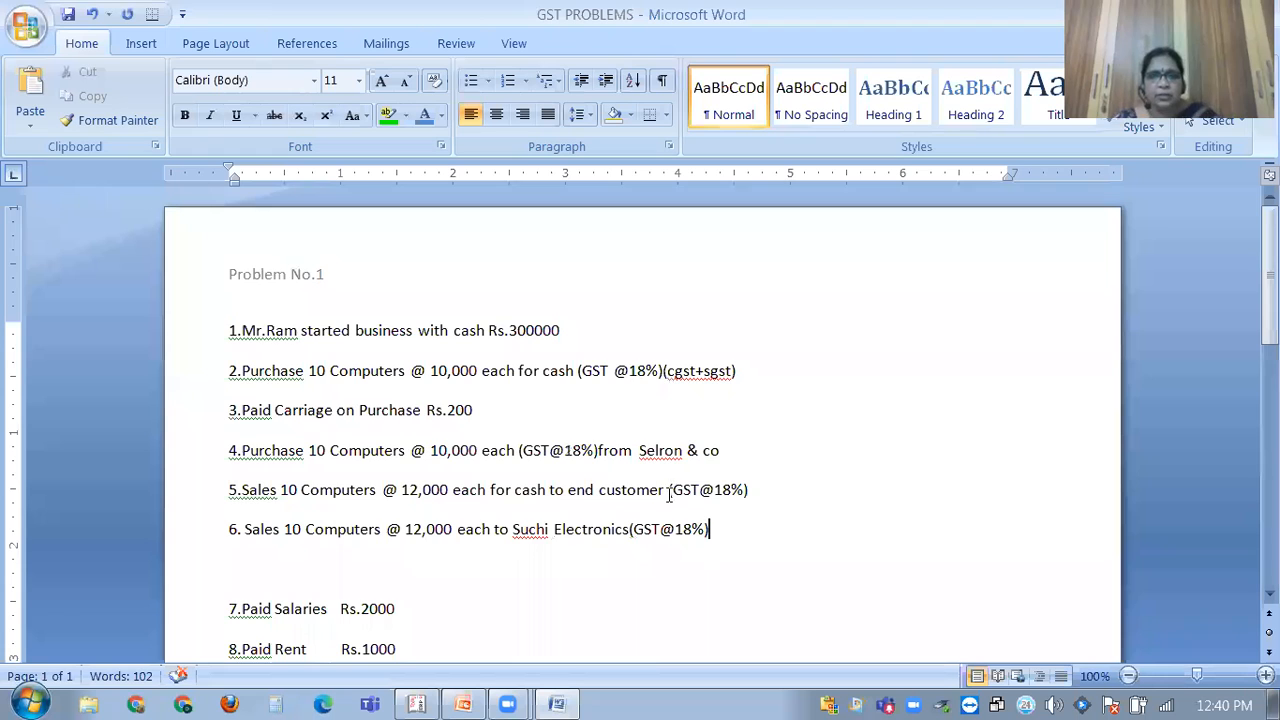
pyautogui.scroll(-1, 529, 322)
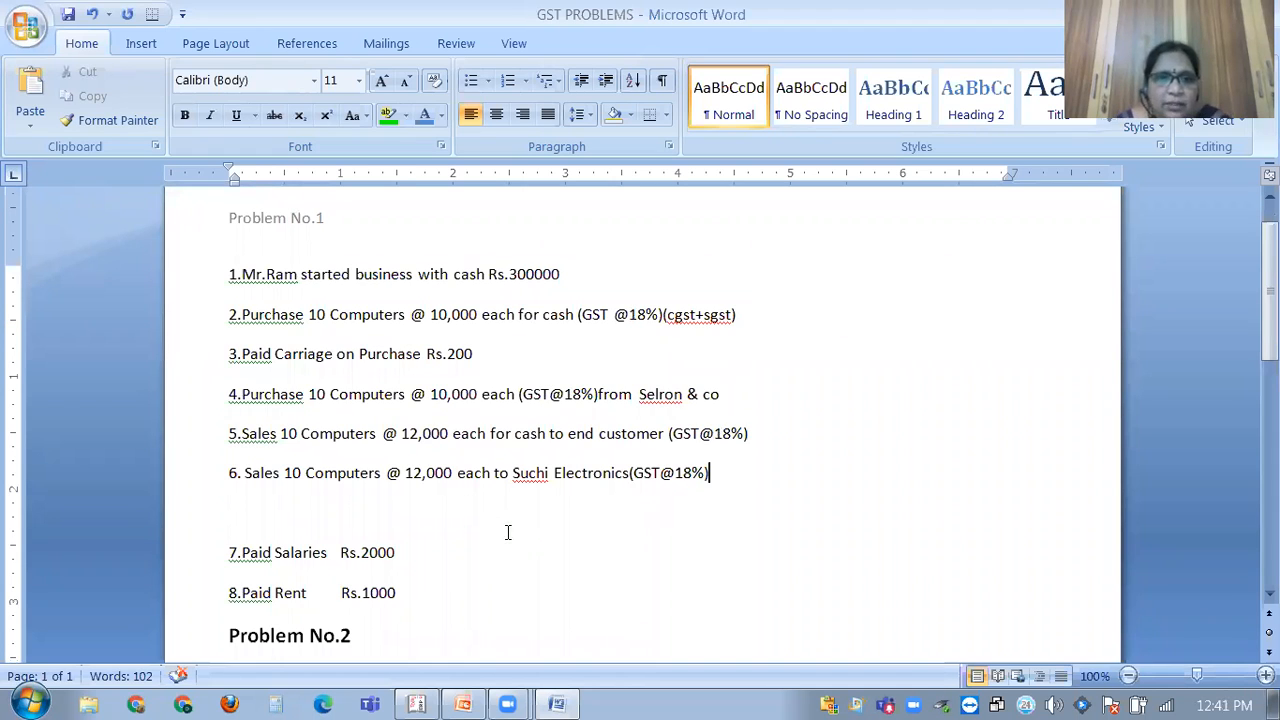
pyautogui.scroll(1, 503, 527)
pyautogui.moveTo(563, 698)
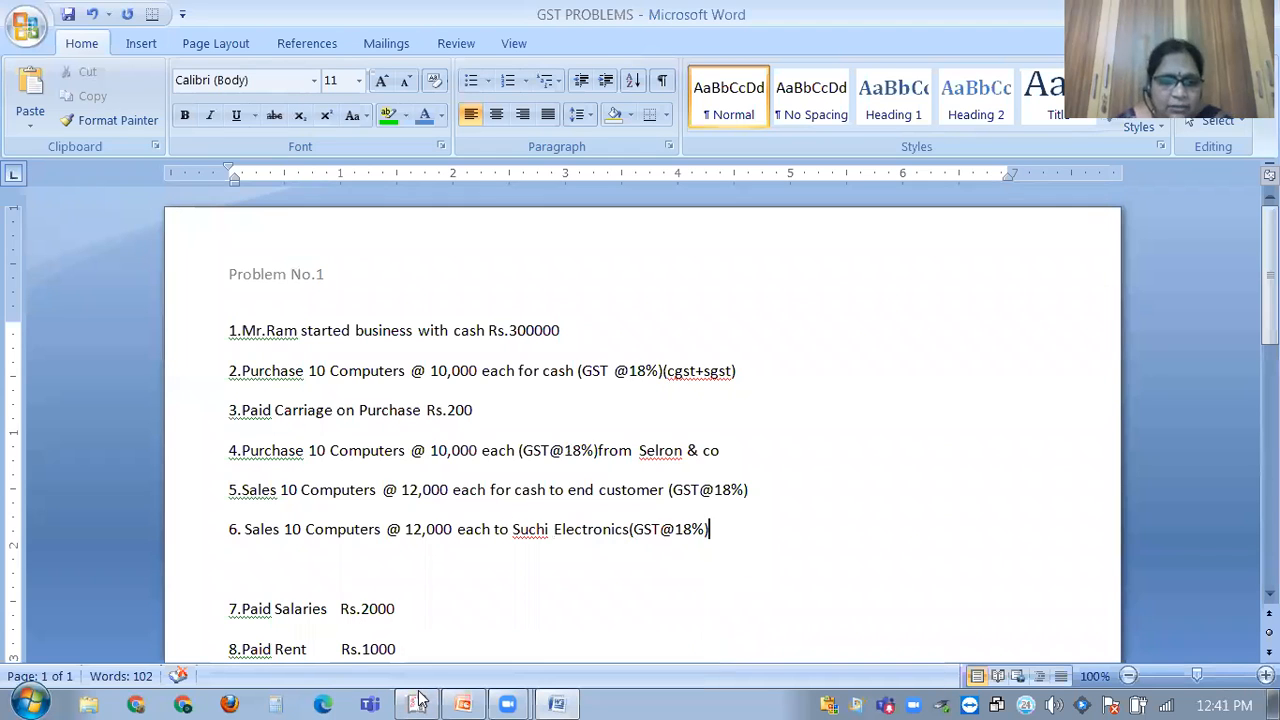
# Bring Tally.ERP 9 back in front showing the blank Receipt No. 2 voucher.
pyautogui.moveTo(427, 699)
pyautogui.hotkey('alt', 'Tab')
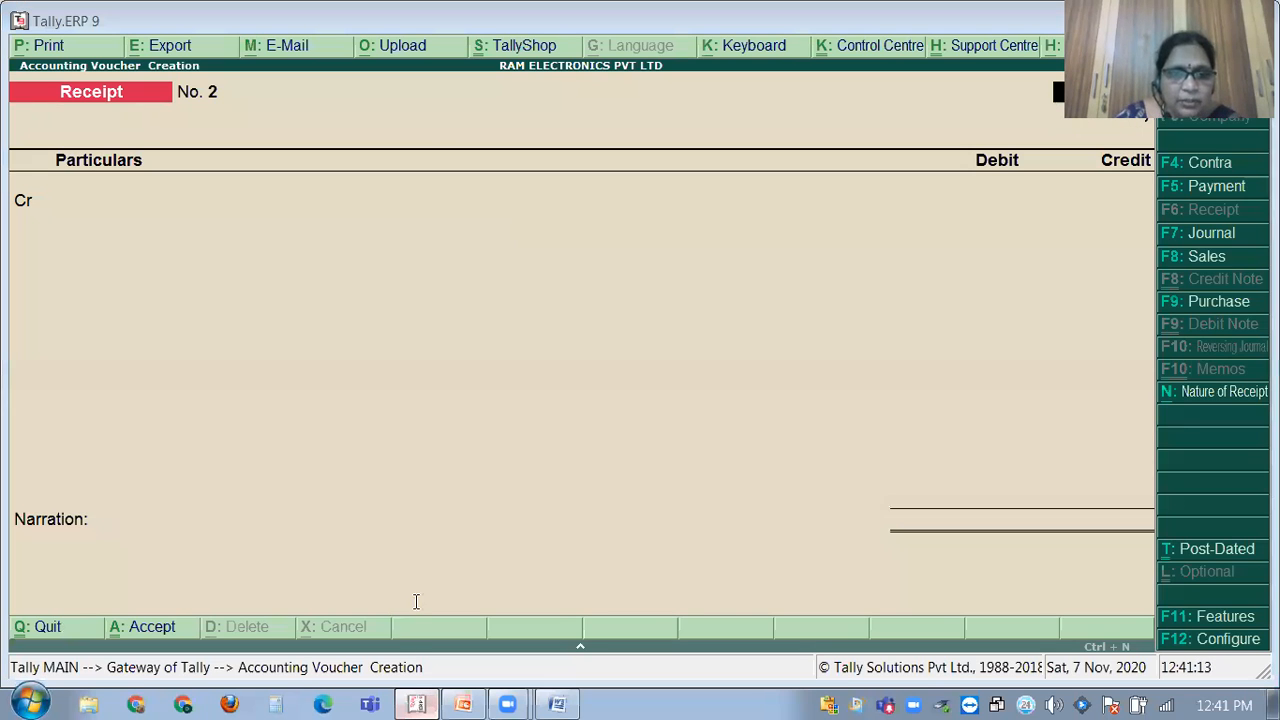
pyautogui.hotkey('alt', 'Tab')
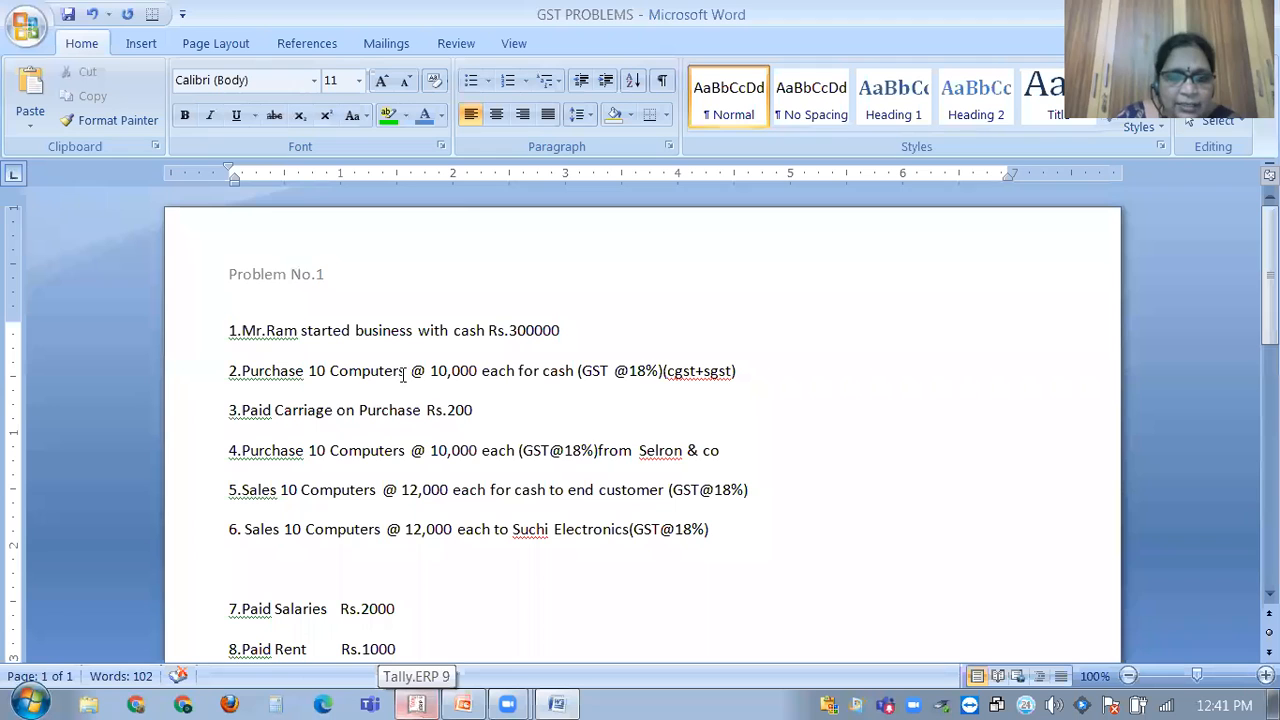
pyautogui.click(420, 703)
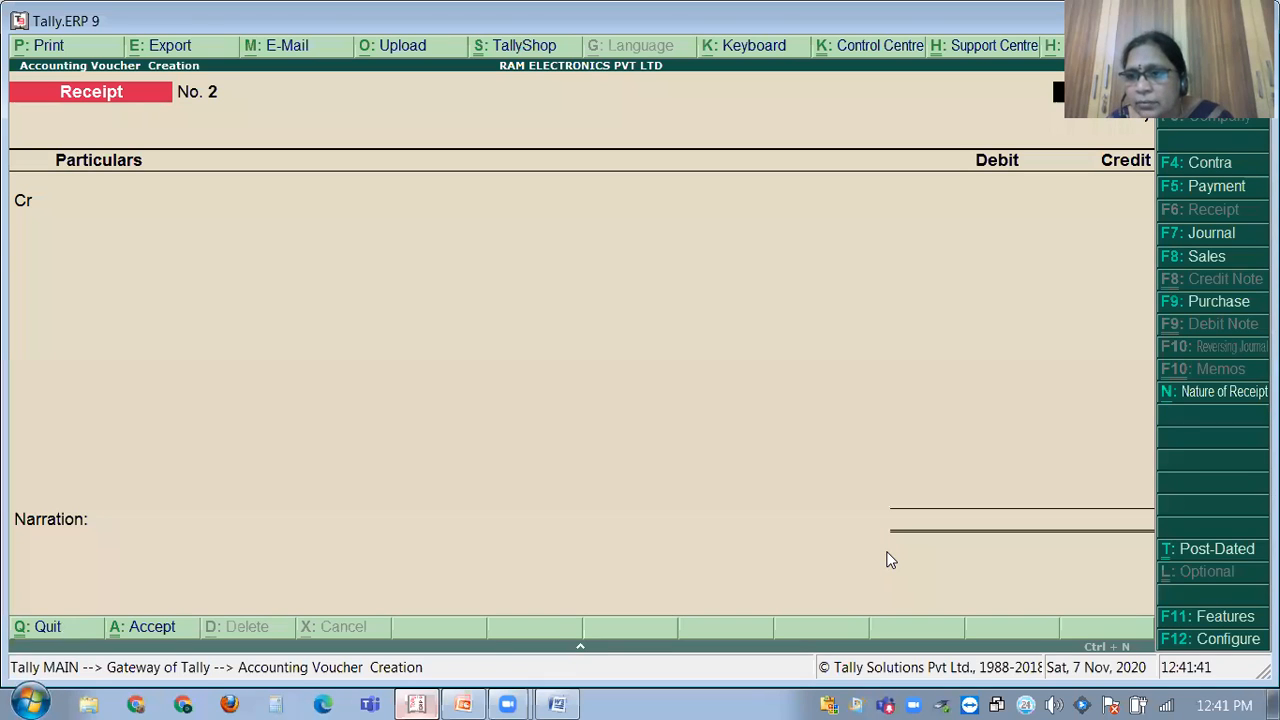
# Start a Purchase voucher with supplier invoice no. 12312 dated 1-Apr-2020.
pyautogui.click(1201, 303)
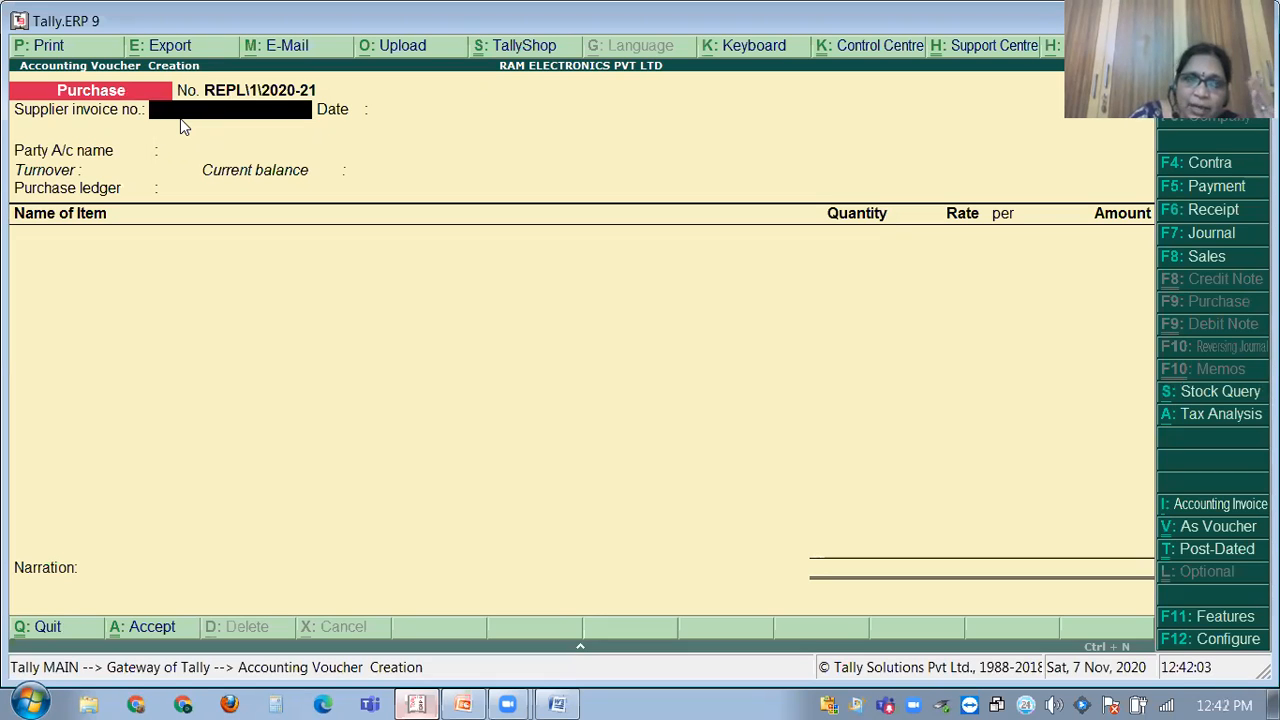
pyautogui.write('12312')
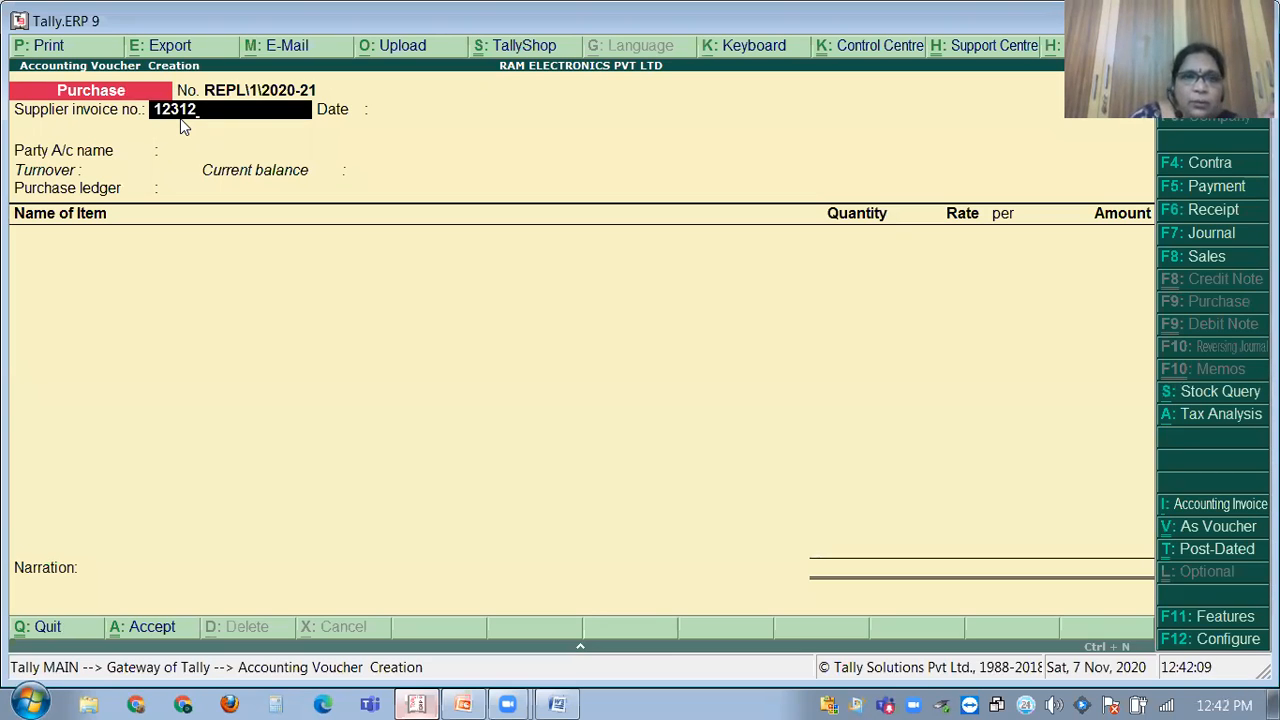
pyautogui.press('Return')
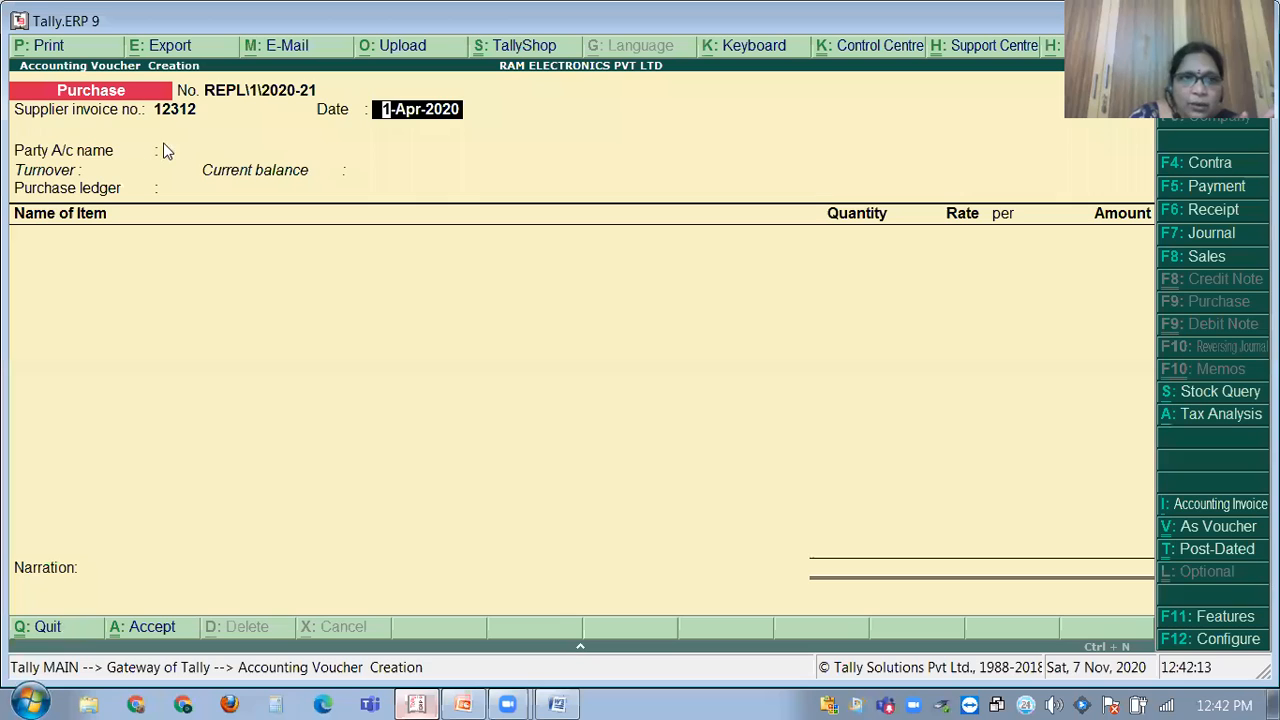
pyautogui.press('Return')
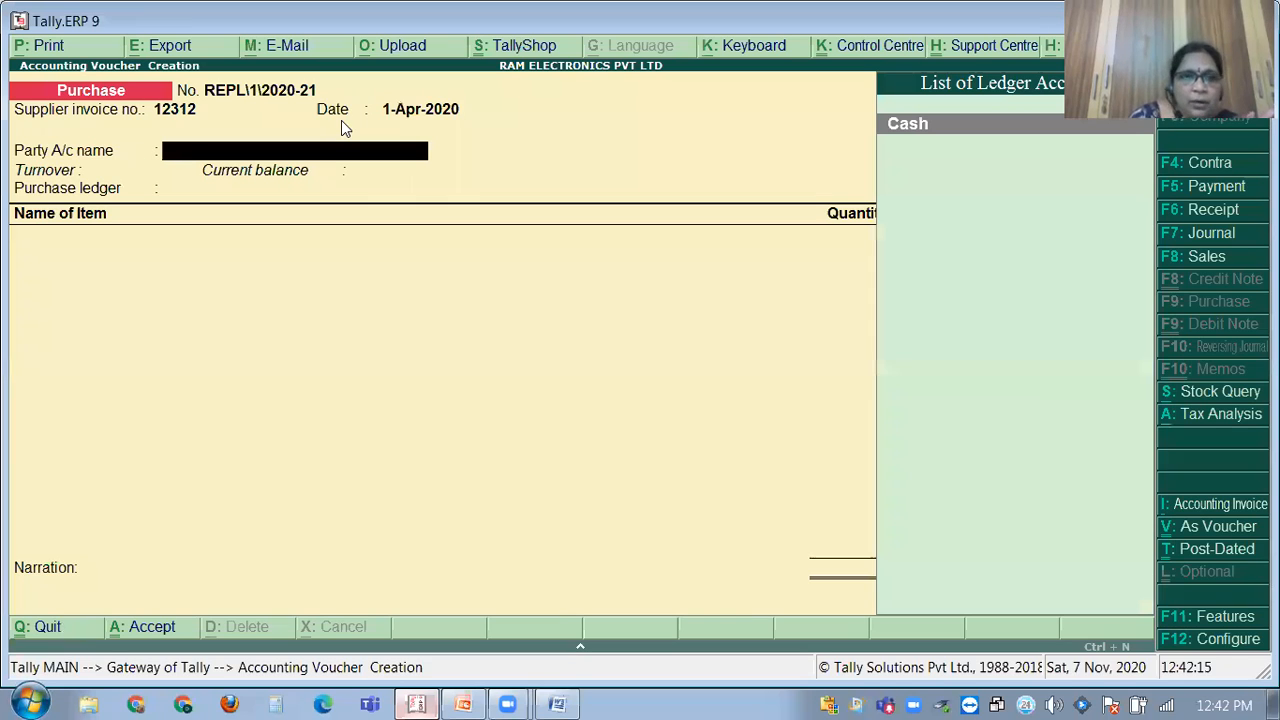
# In Word, add the supplier's name after '(cgst+sgst)' at the end of transaction 2.
pyautogui.click(562, 702)
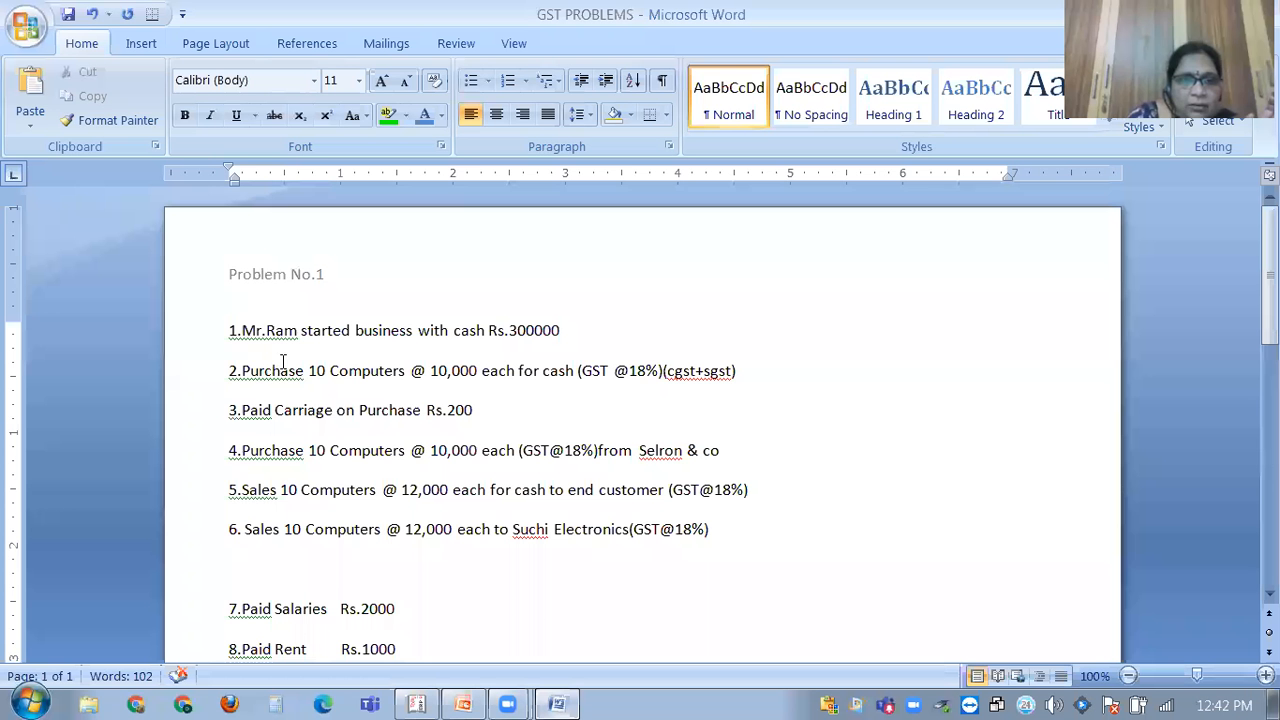
pyautogui.click(772, 367)
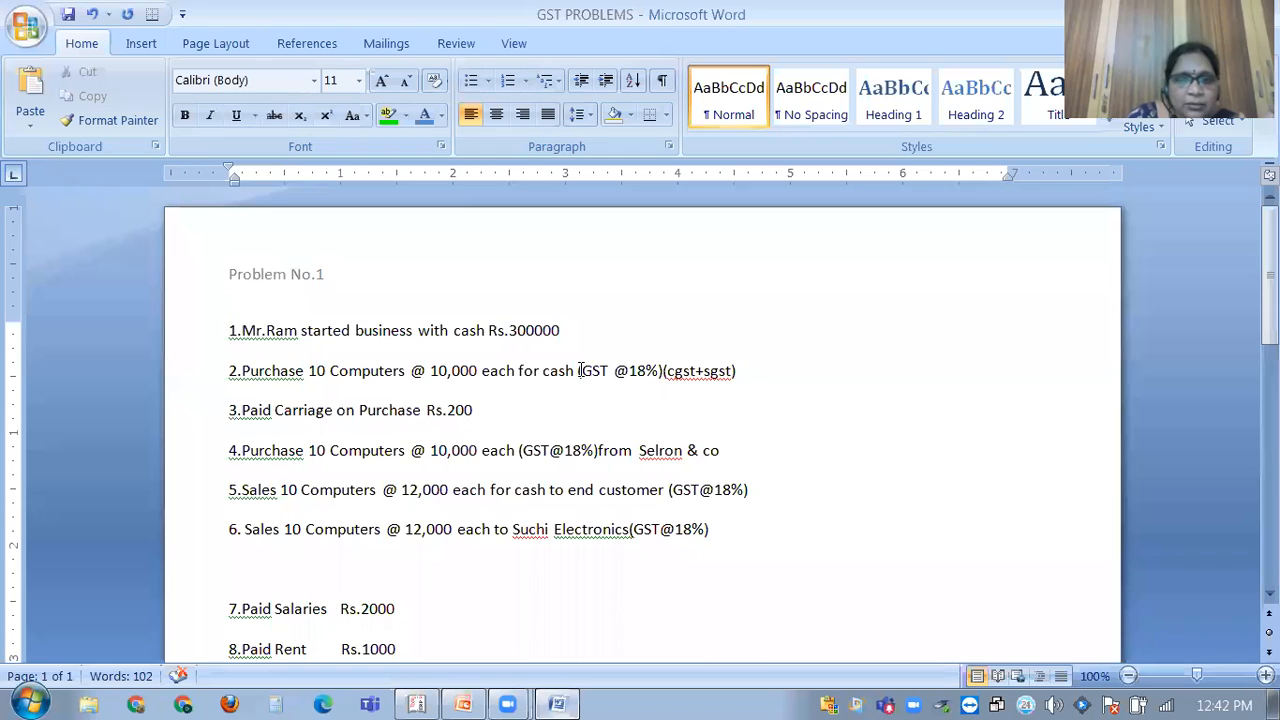
pyautogui.write('Mr.')
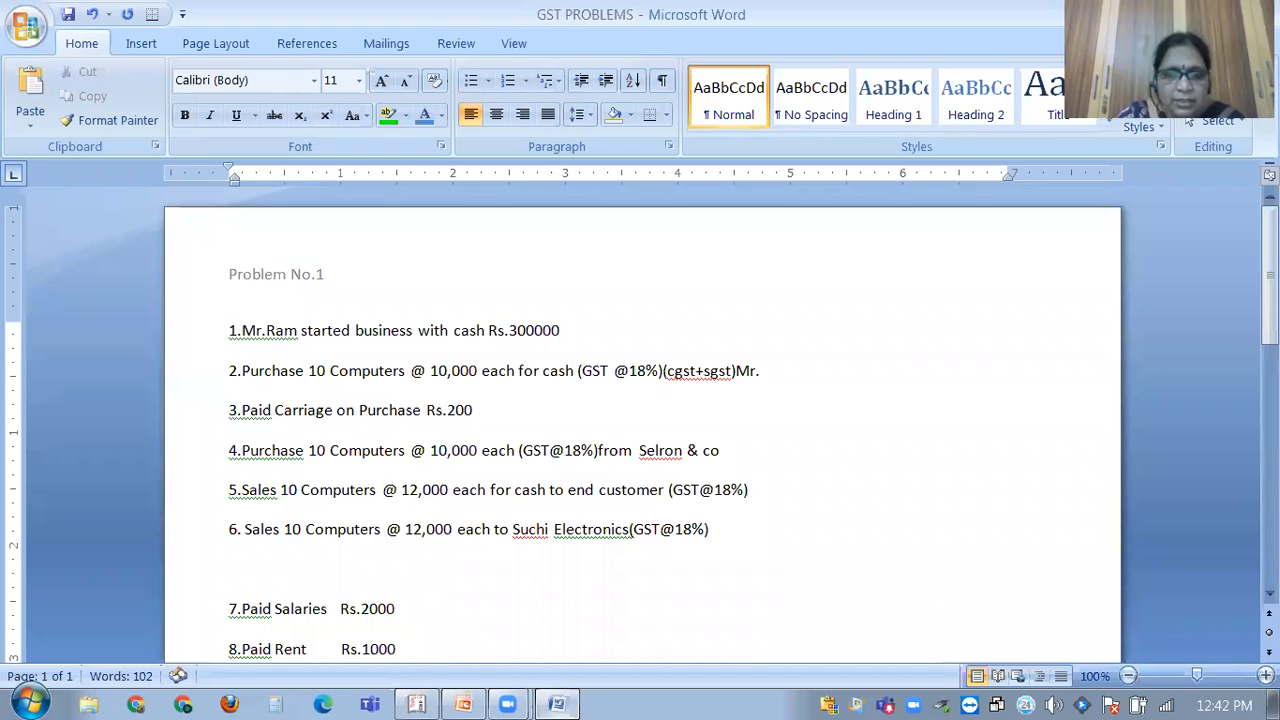
pyautogui.write('kapoor')
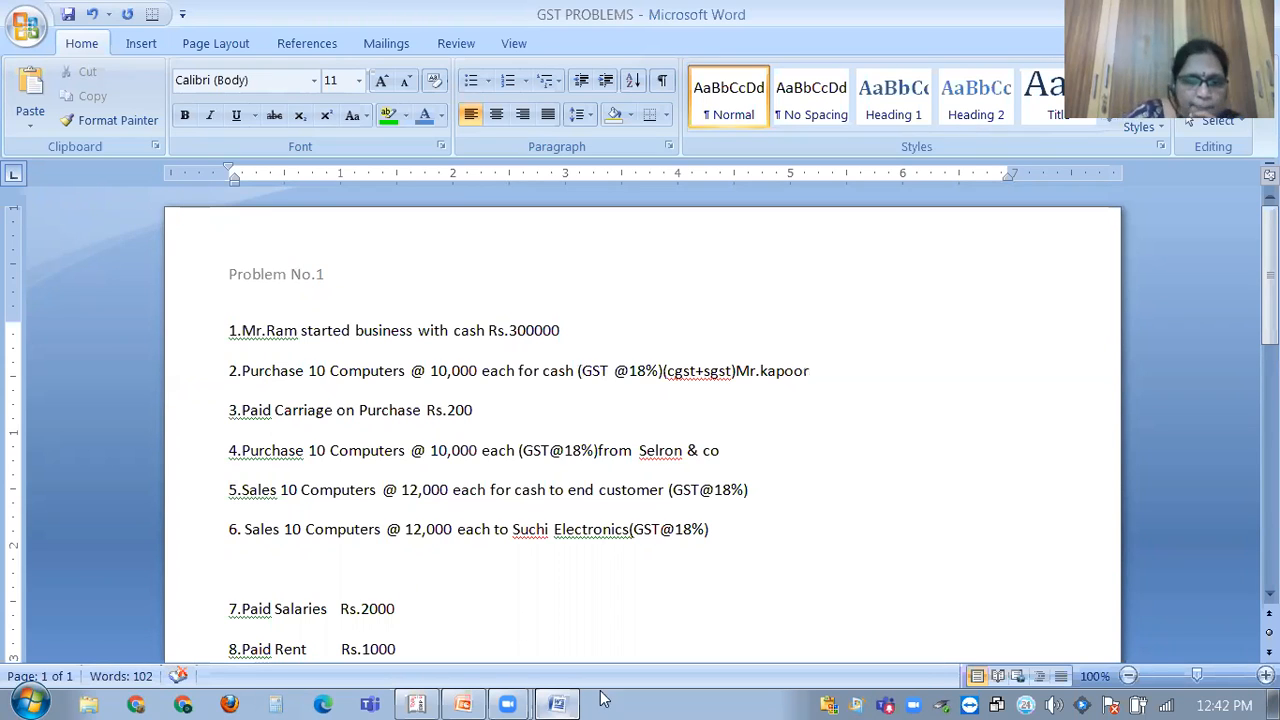
# Create the supplier's party ledger under Sundry Creditors, keeping bill-by-bill on and the default mailing name.
pyautogui.click(416, 704)
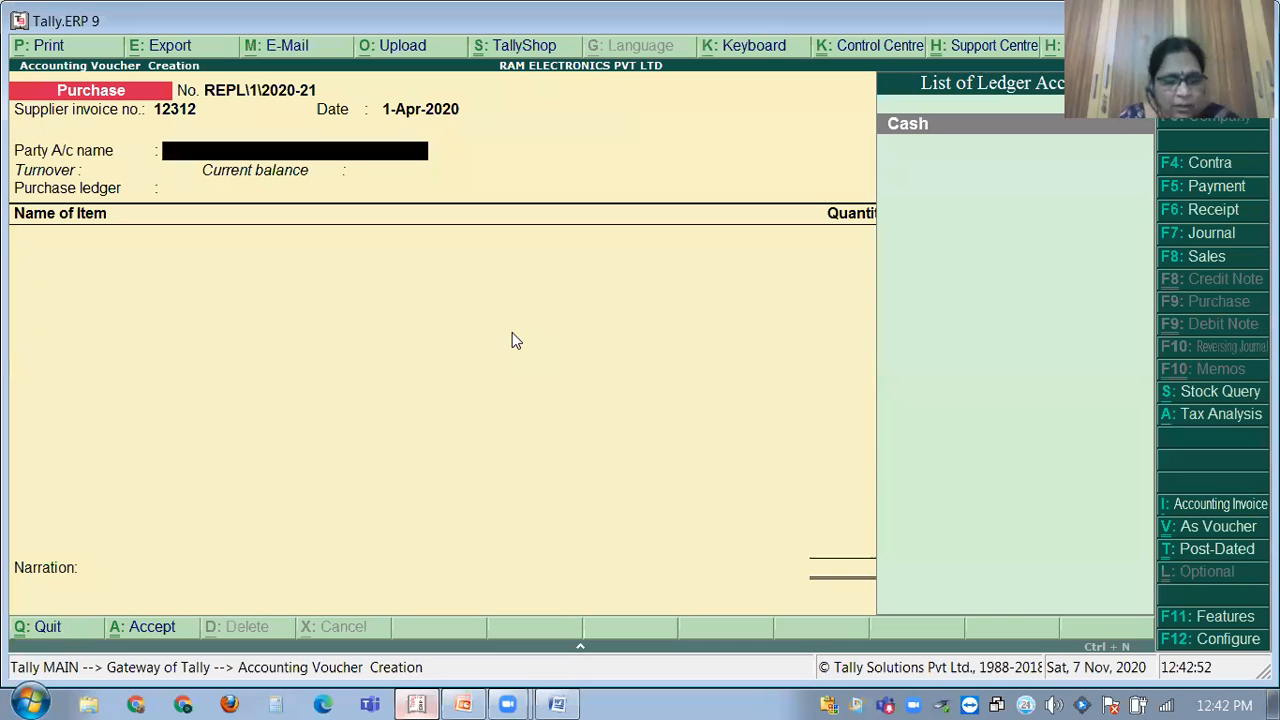
pyautogui.hotkey('alt', 'c')
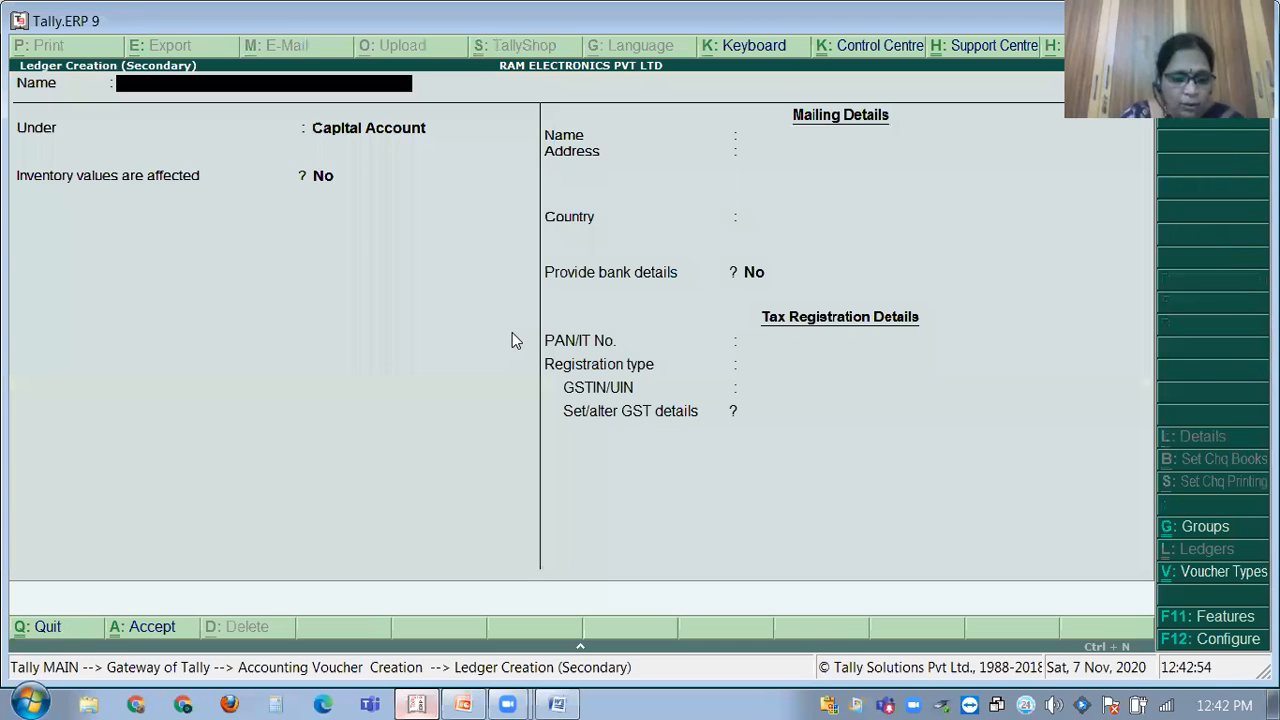
pyautogui.write('Mr.Kapoor')
pyautogui.press('Return')
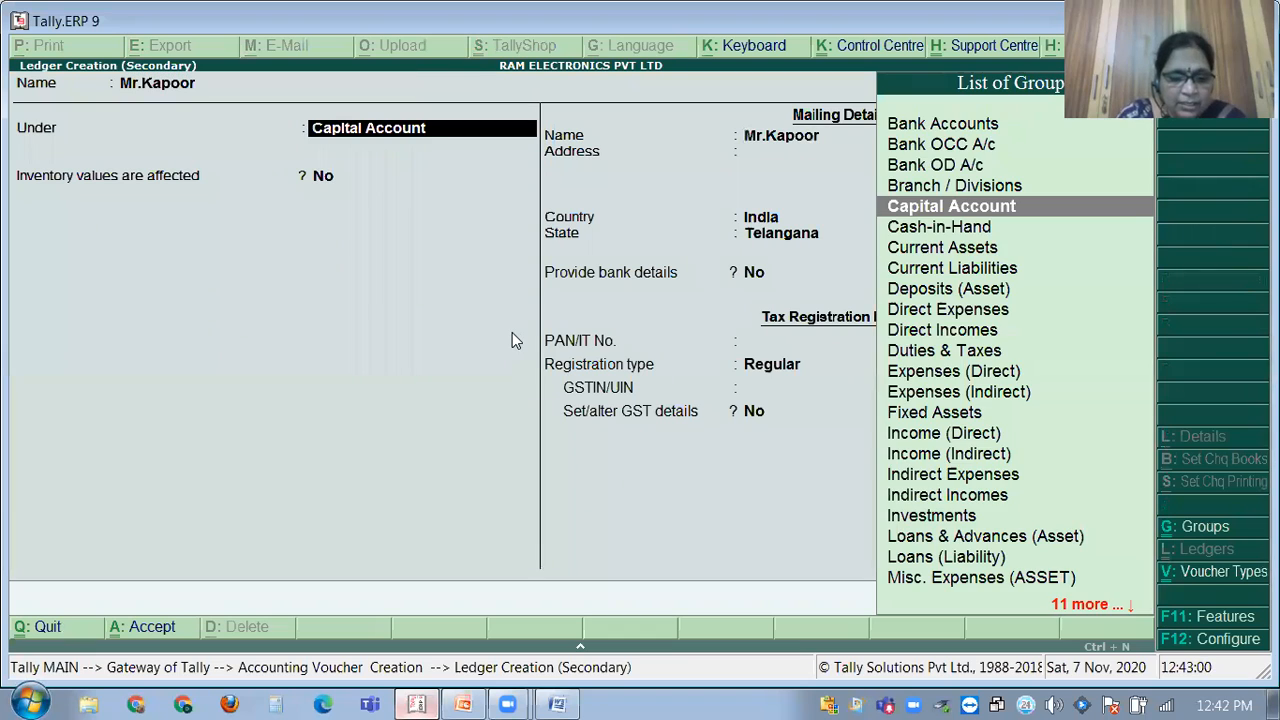
pyautogui.write('Sun')
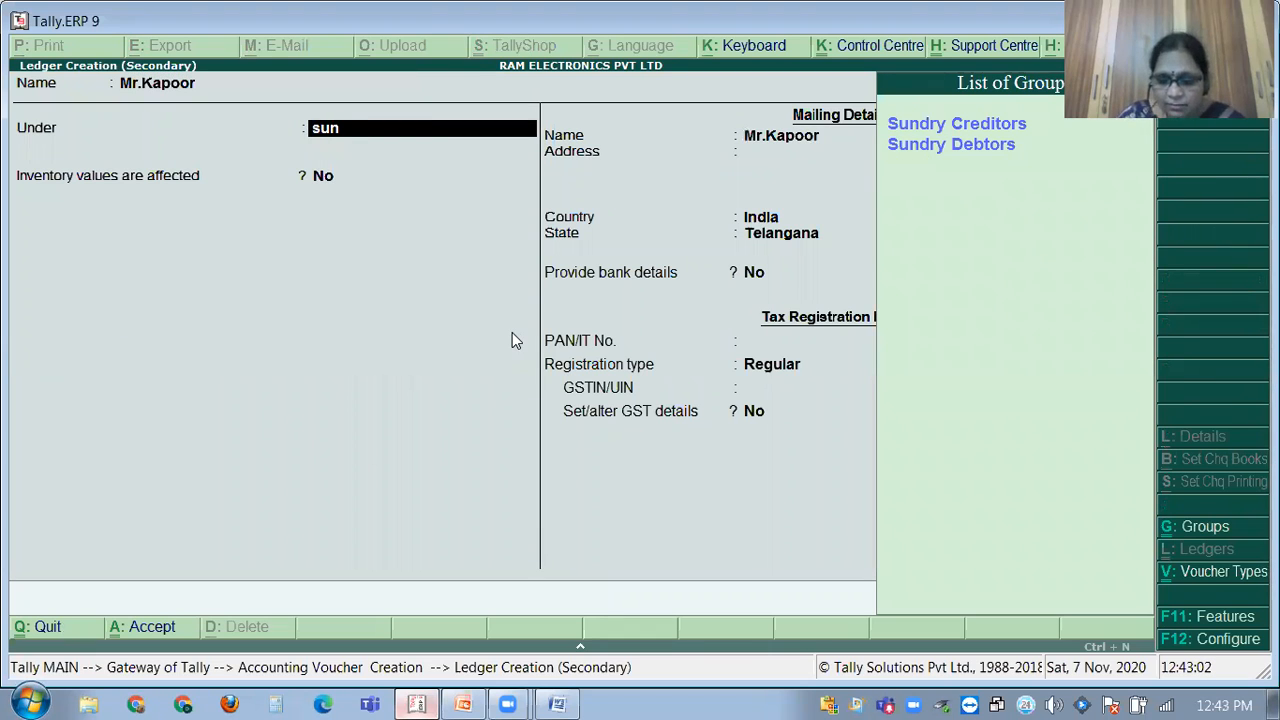
pyautogui.press('Return')
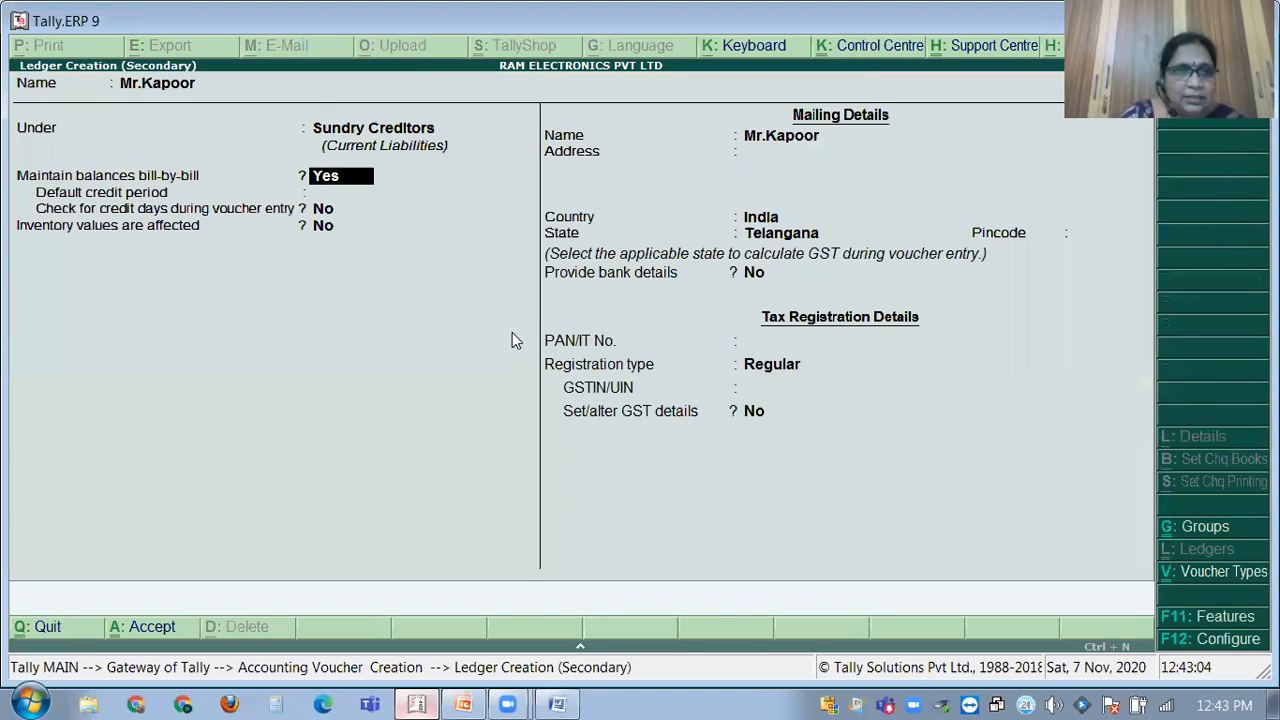
pyautogui.press('Return')
pyautogui.press('Return')
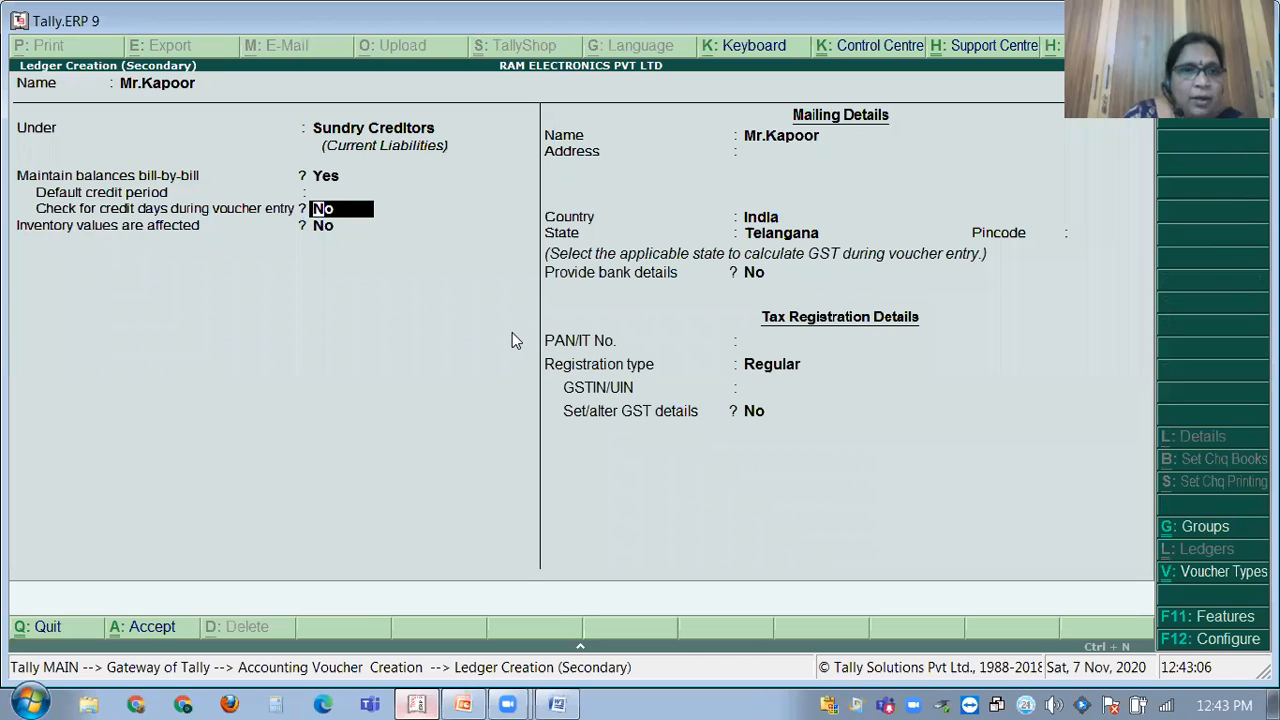
pyautogui.press('Return')
pyautogui.press('Return')
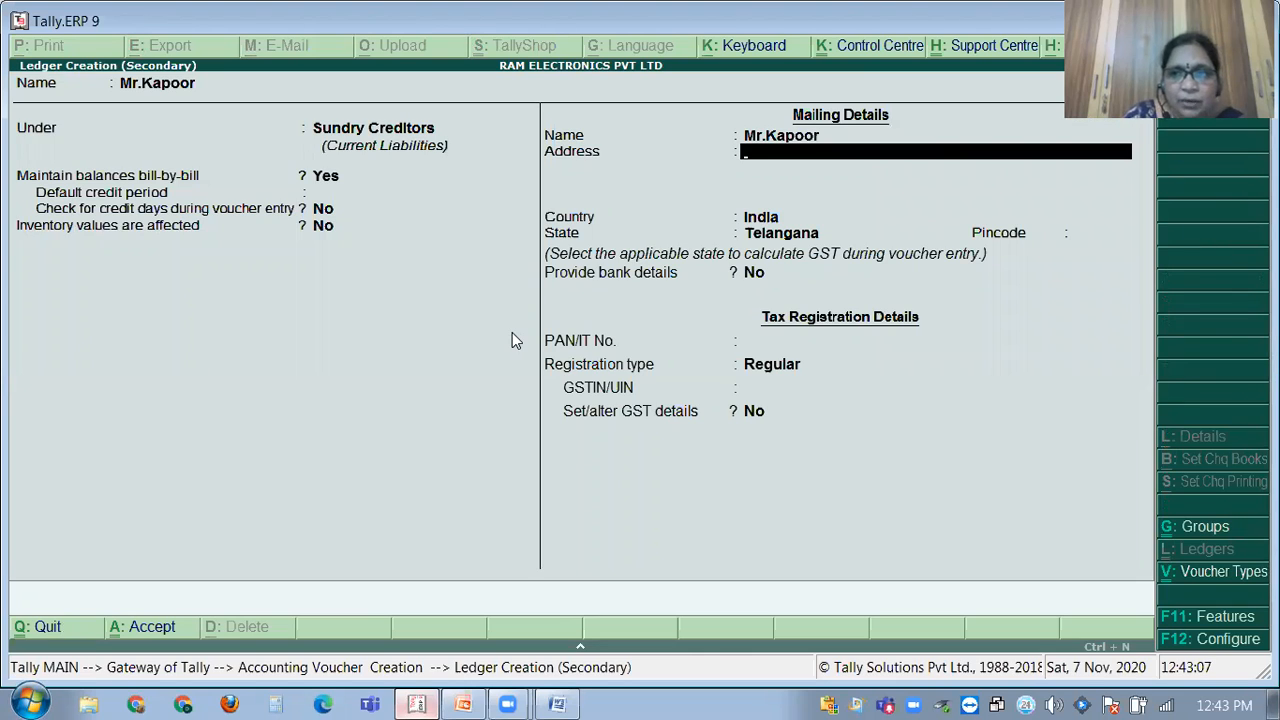
pyautogui.press('Return')
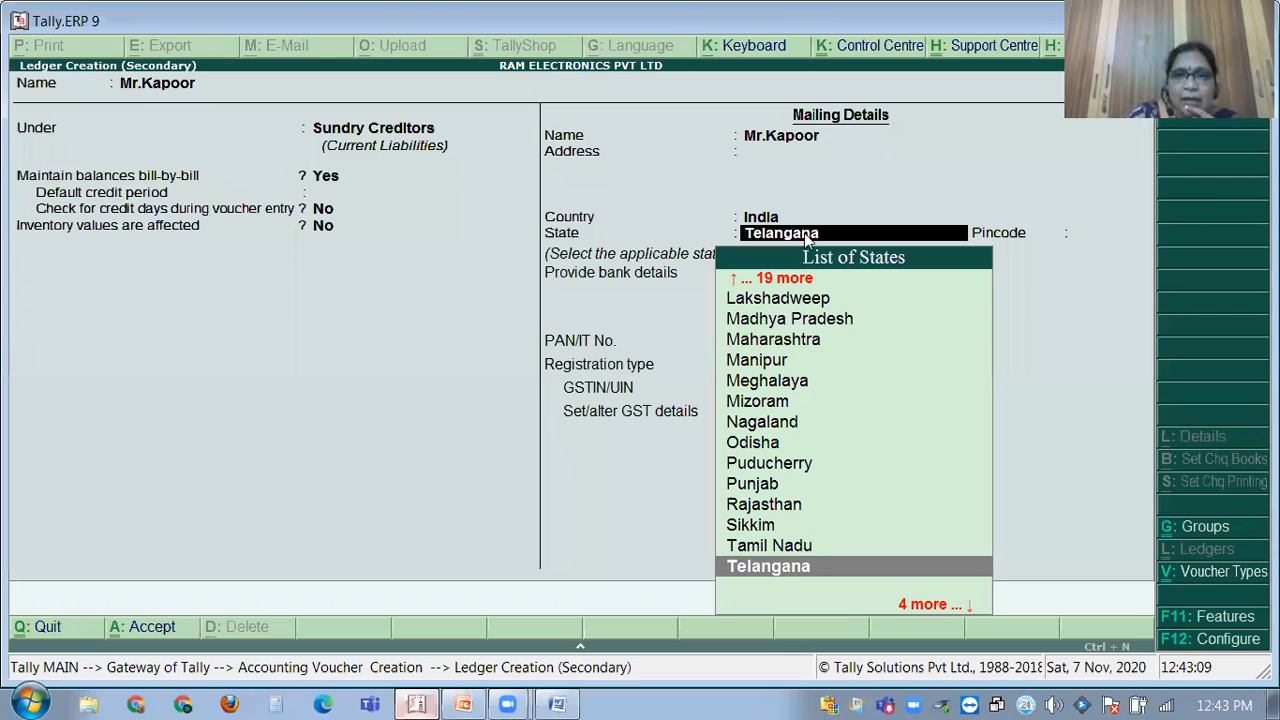
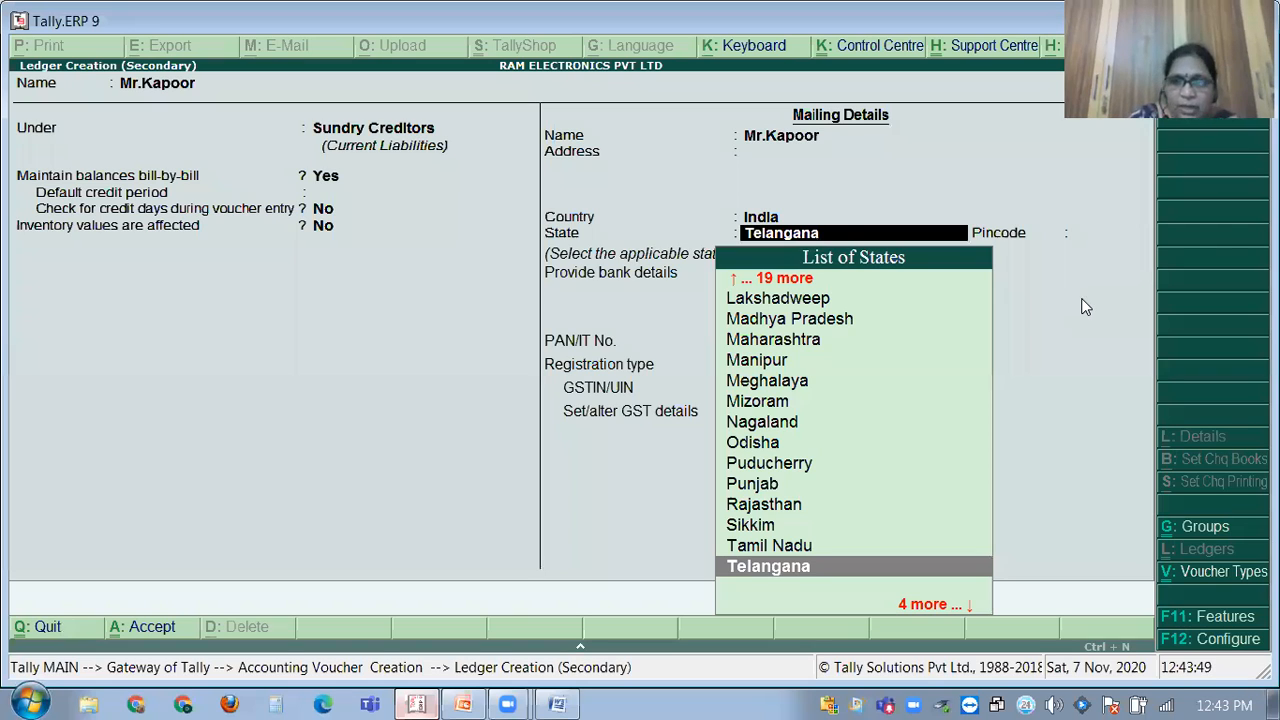
# Set state Telangana and pincode 500152, leave PAN blank, and keep registration type Regular.
pyautogui.press('Return')
pyautogui.write('500152')
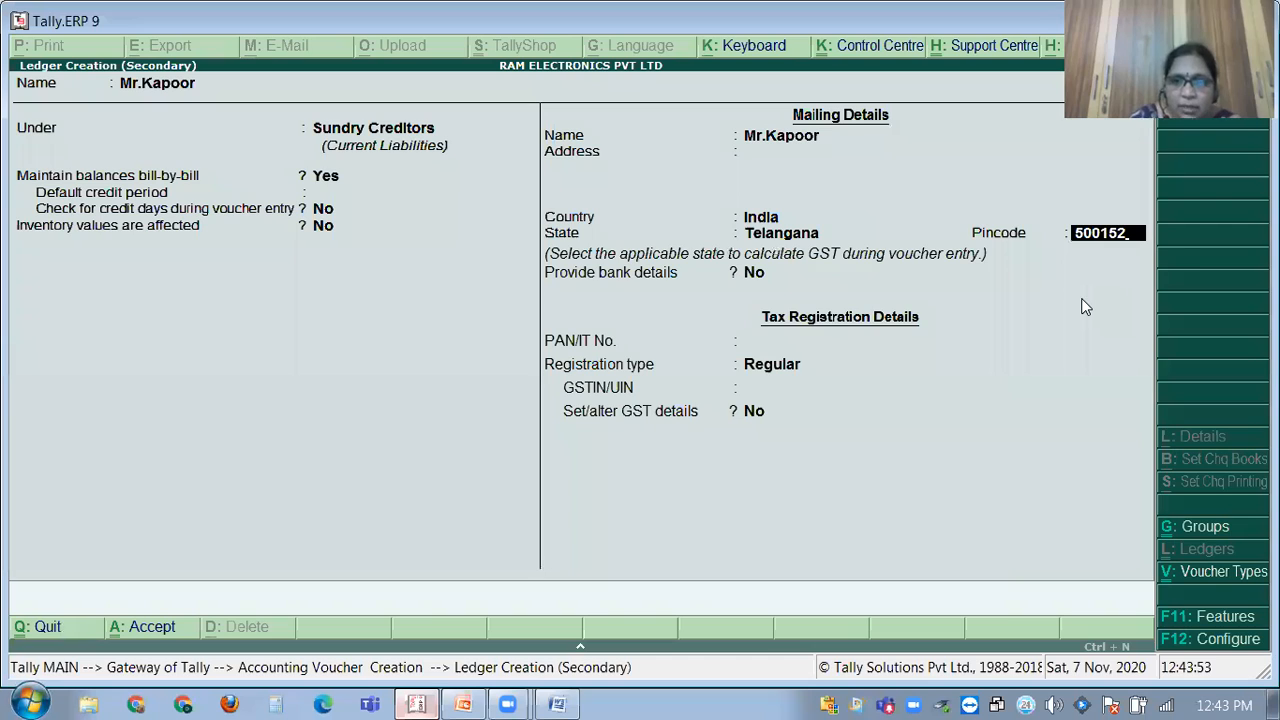
pyautogui.press('Return')
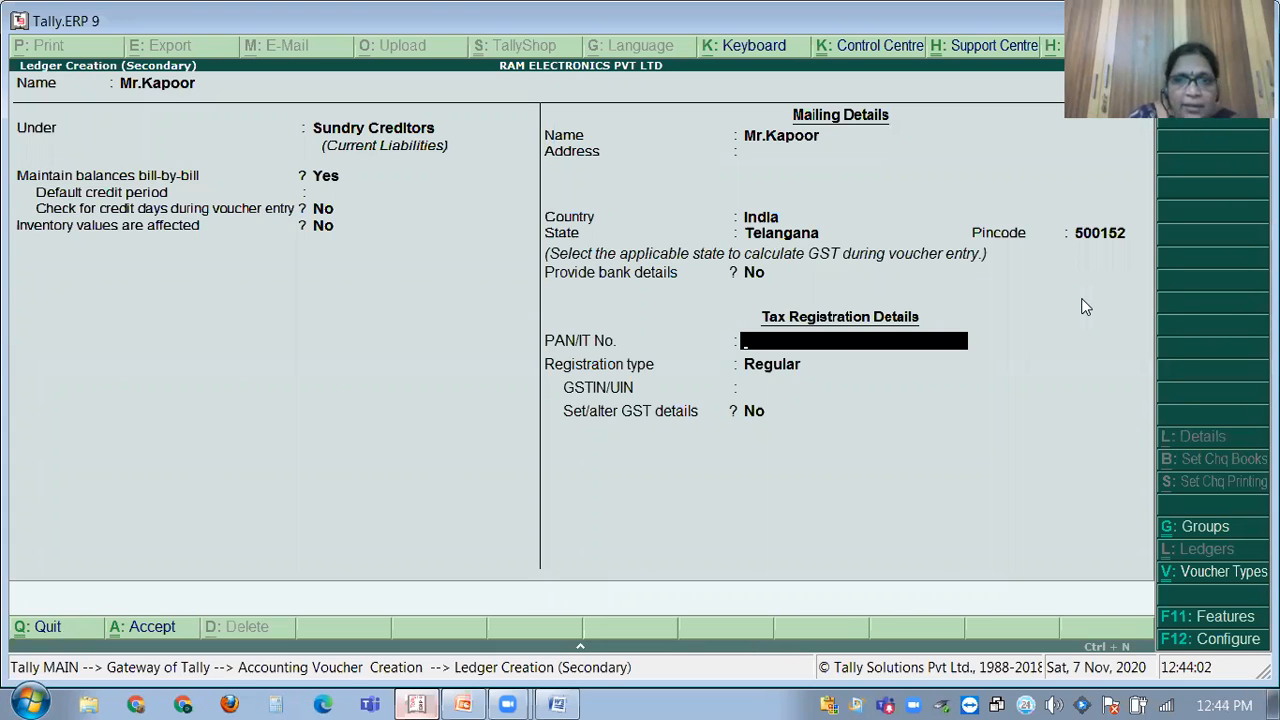
pyautogui.press('Return')
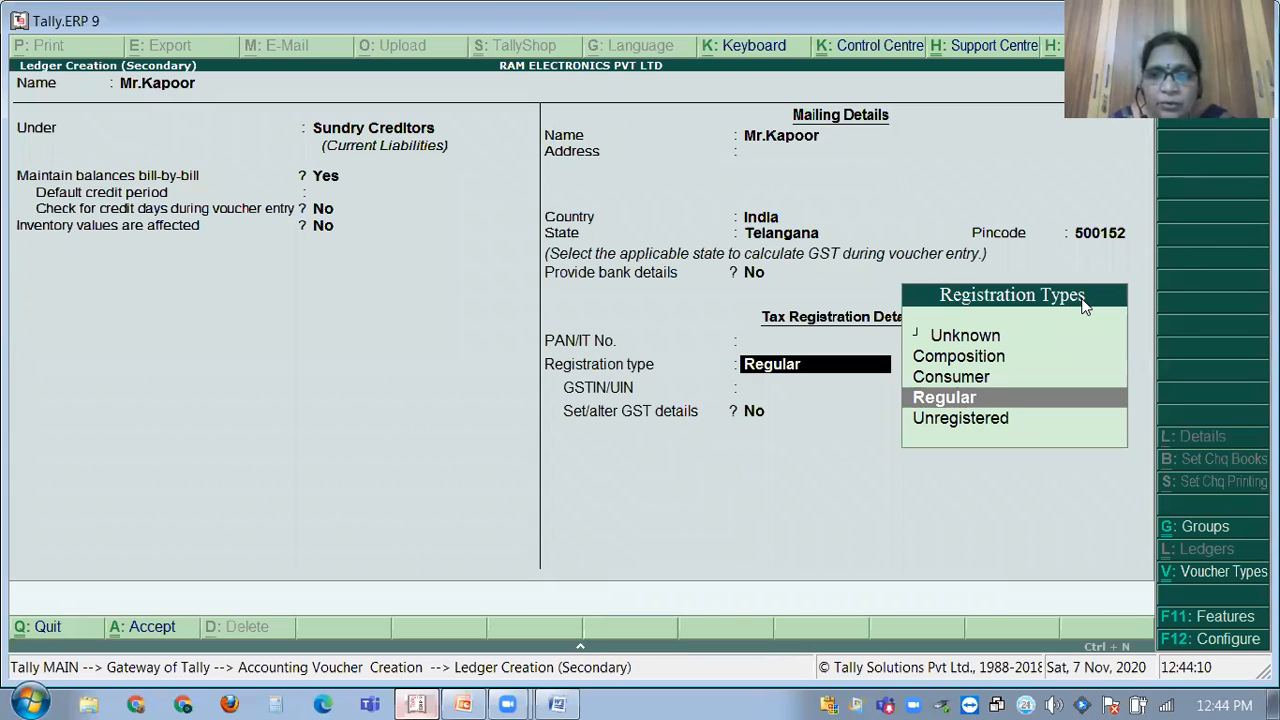
pyautogui.press('Return')
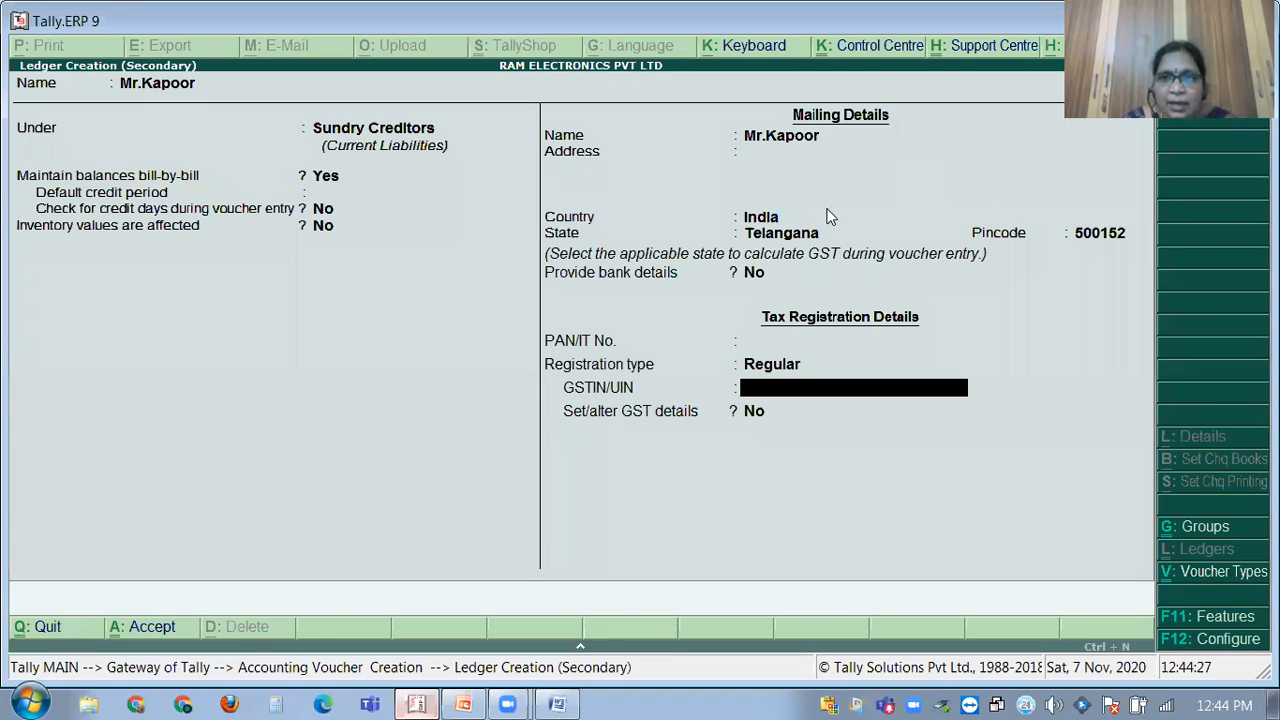
pyautogui.click(785, 150)
pyautogui.write('Sal')
pyautogui.write('nik')
pyautogui.write('pu')
pyautogui.write('ri')
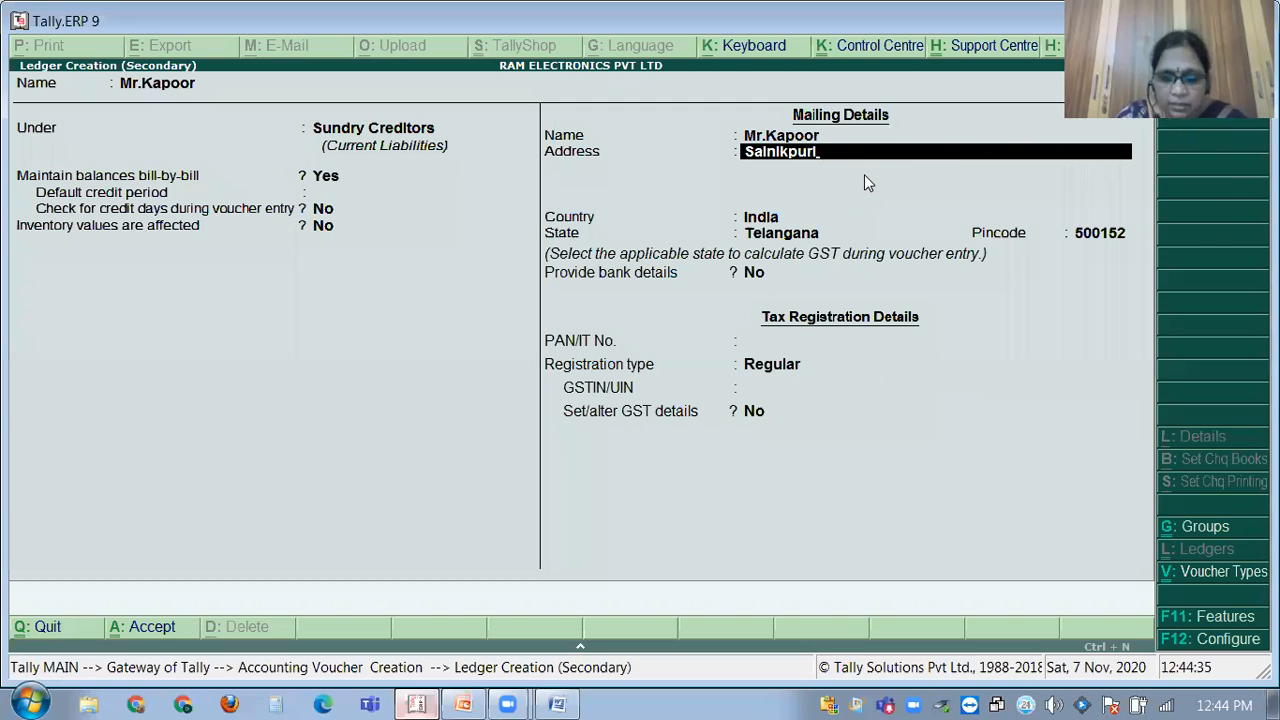
pyautogui.write(',K')
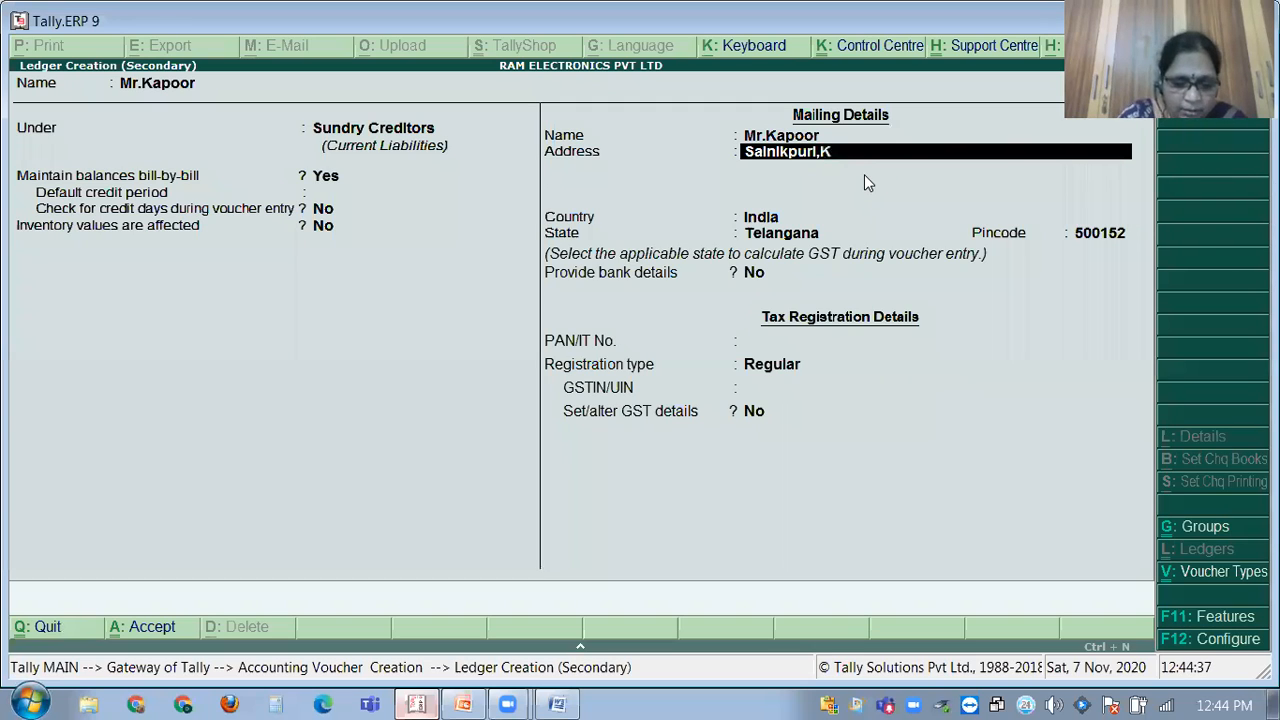
pyautogui.write('ompally')
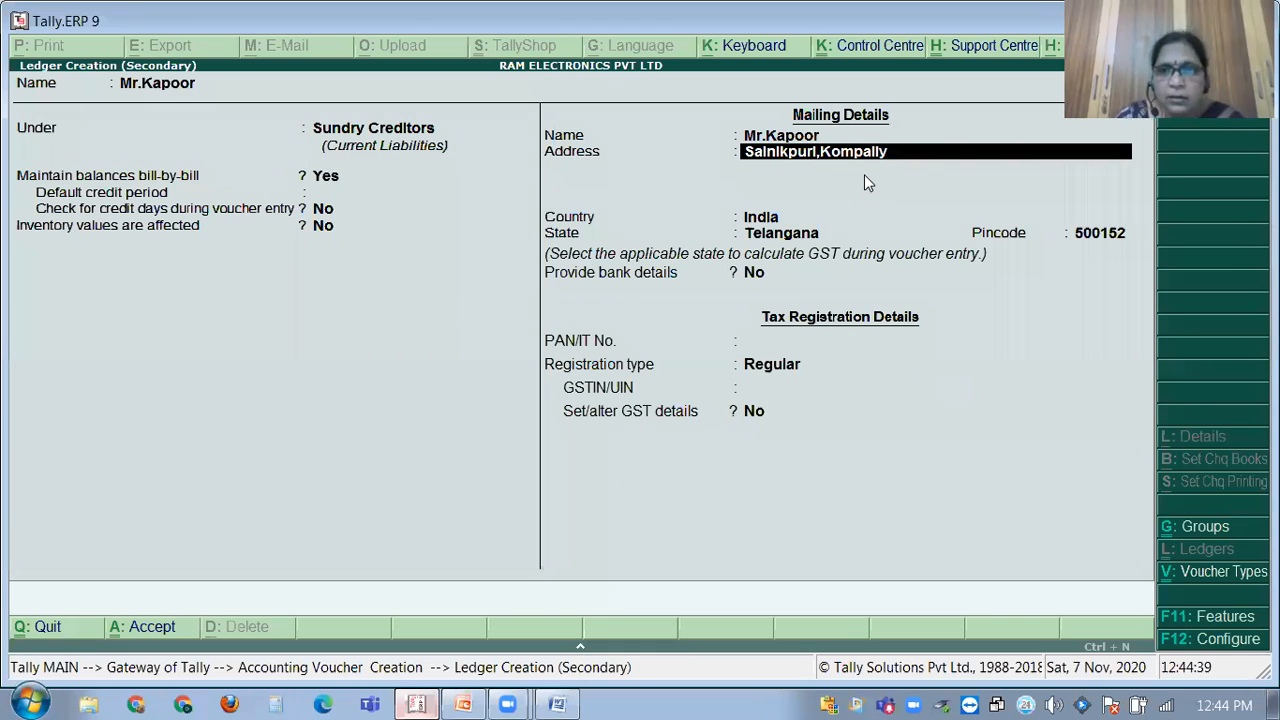
pyautogui.press('Return')
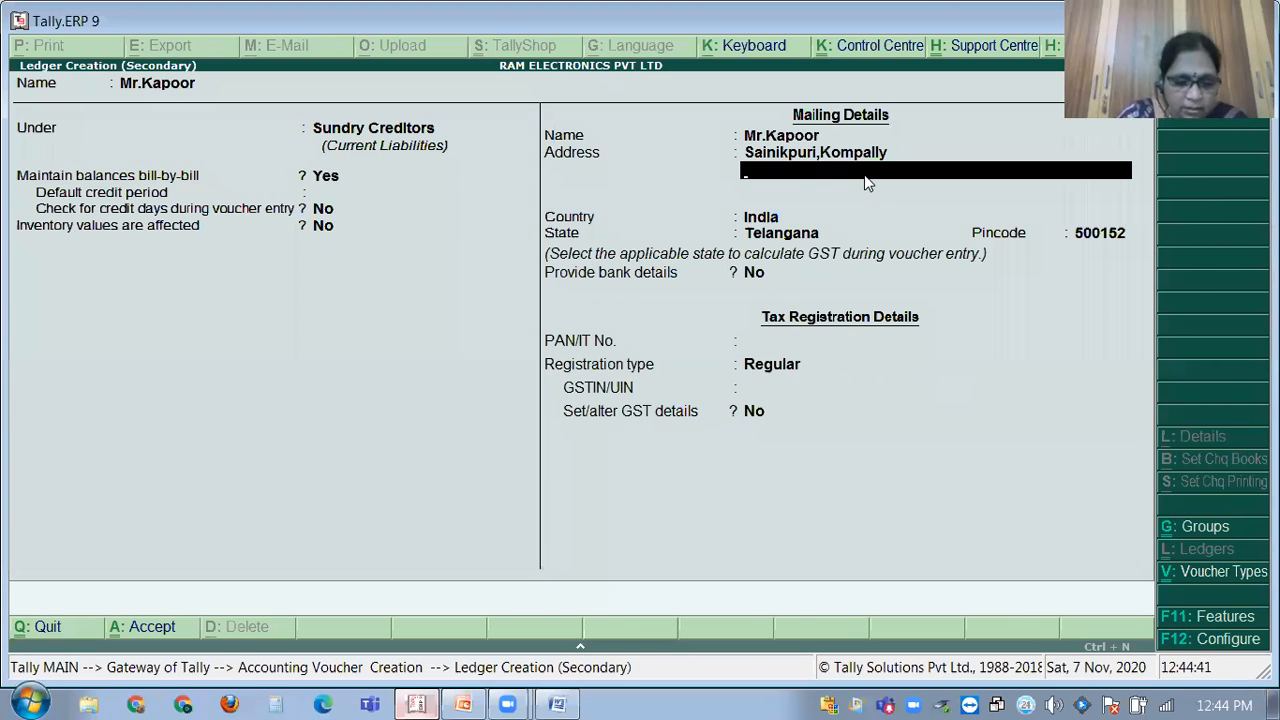
pyautogui.write('M')
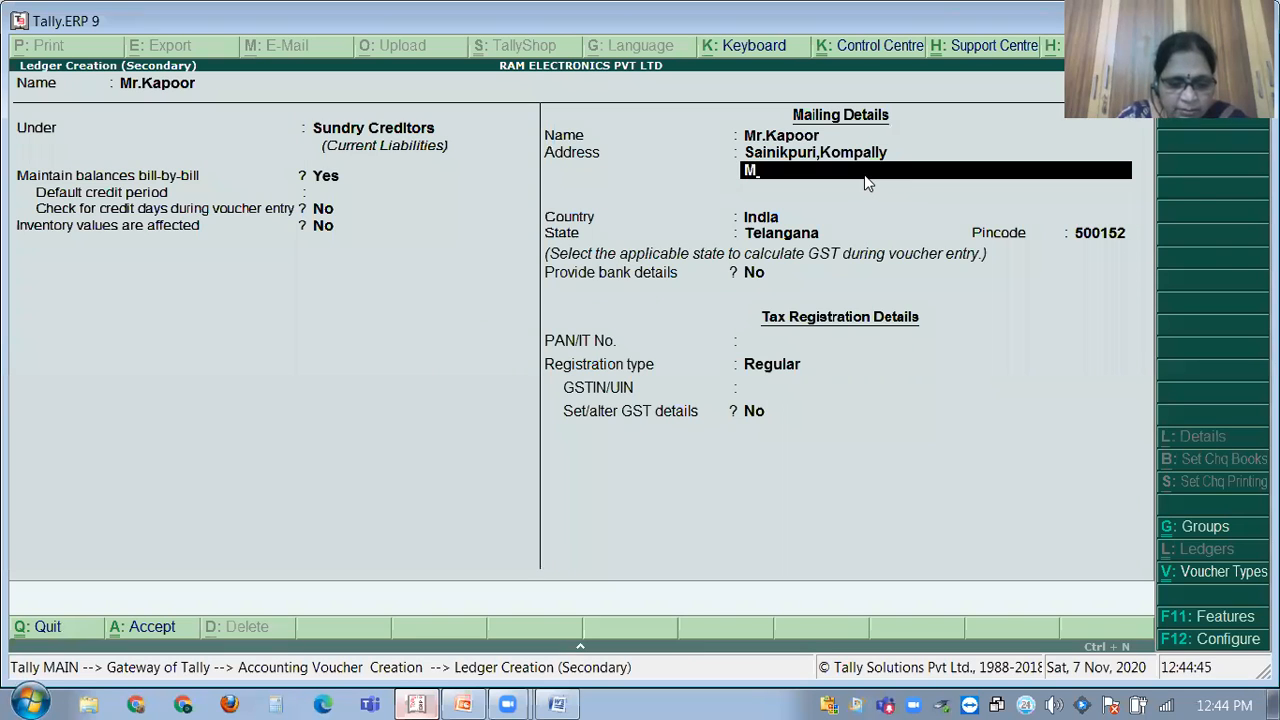
pyautogui.write('adche')
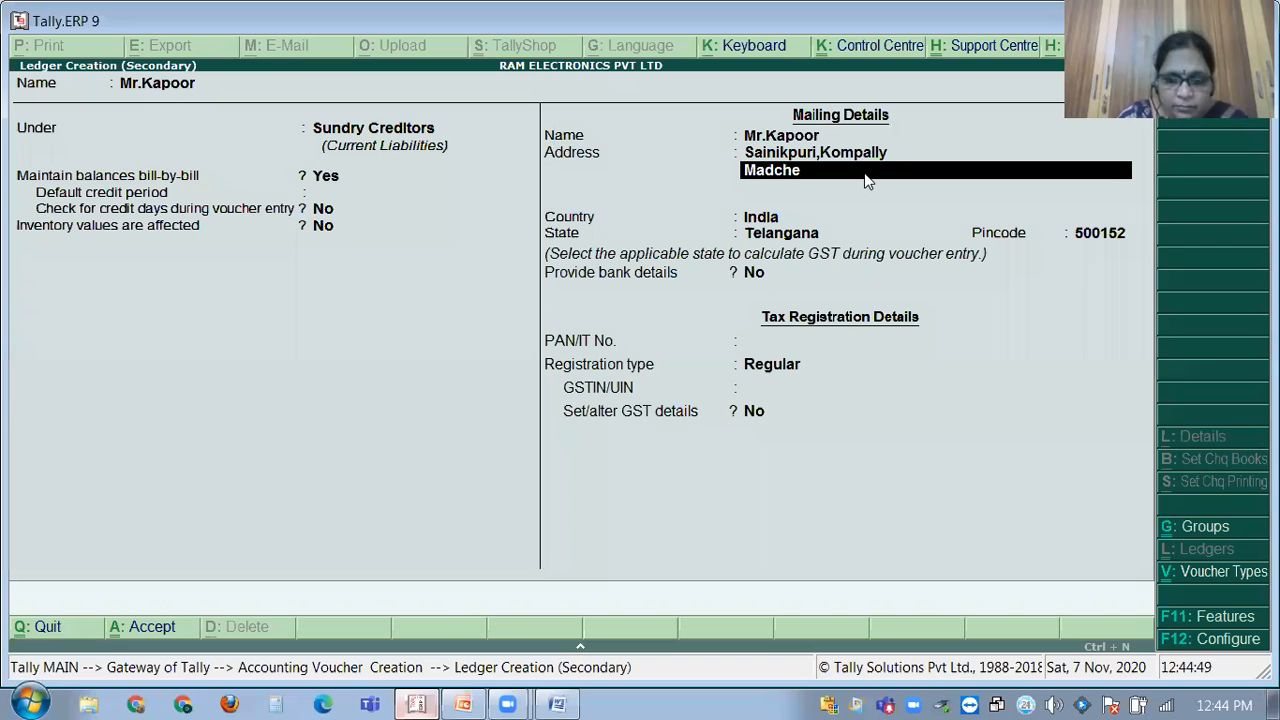
pyautogui.press('BackSpace')
pyautogui.press('BackSpace')
pyautogui.press('BackSpace')
pyautogui.press('BackSpace')
pyautogui.press('BackSpace')
pyautogui.write('edchal Dist')
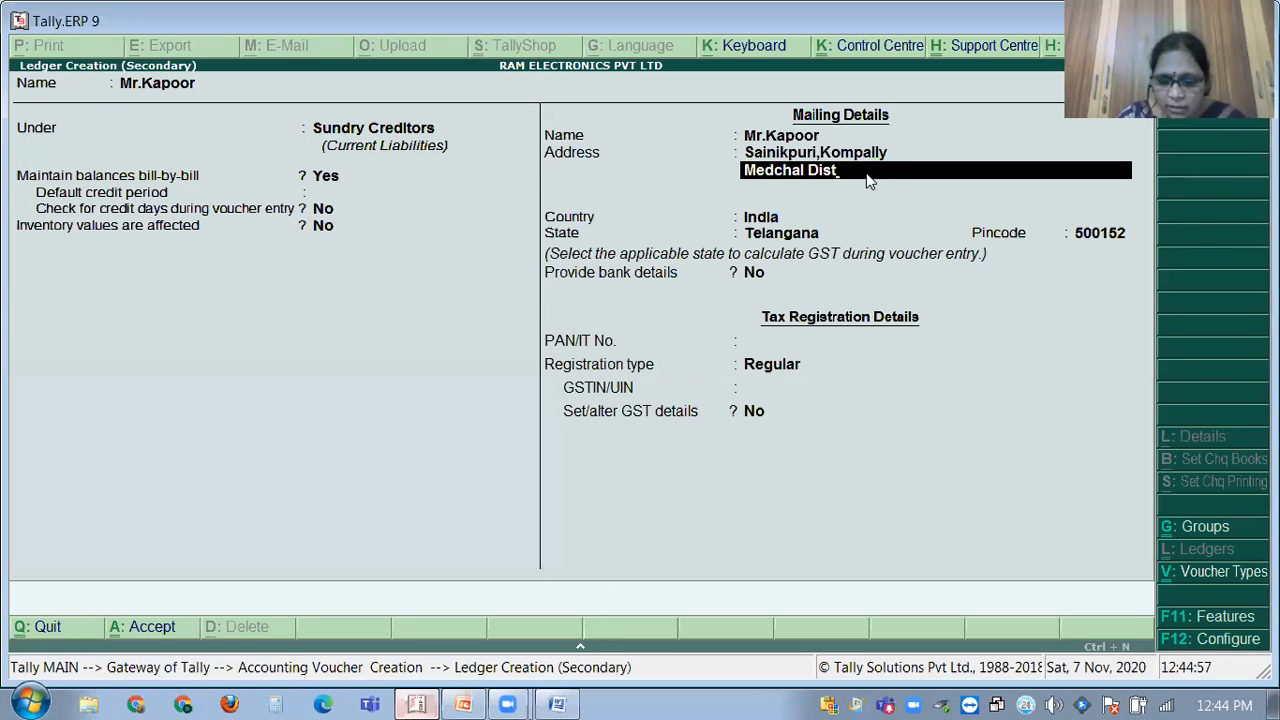
pyautogui.write(',t')
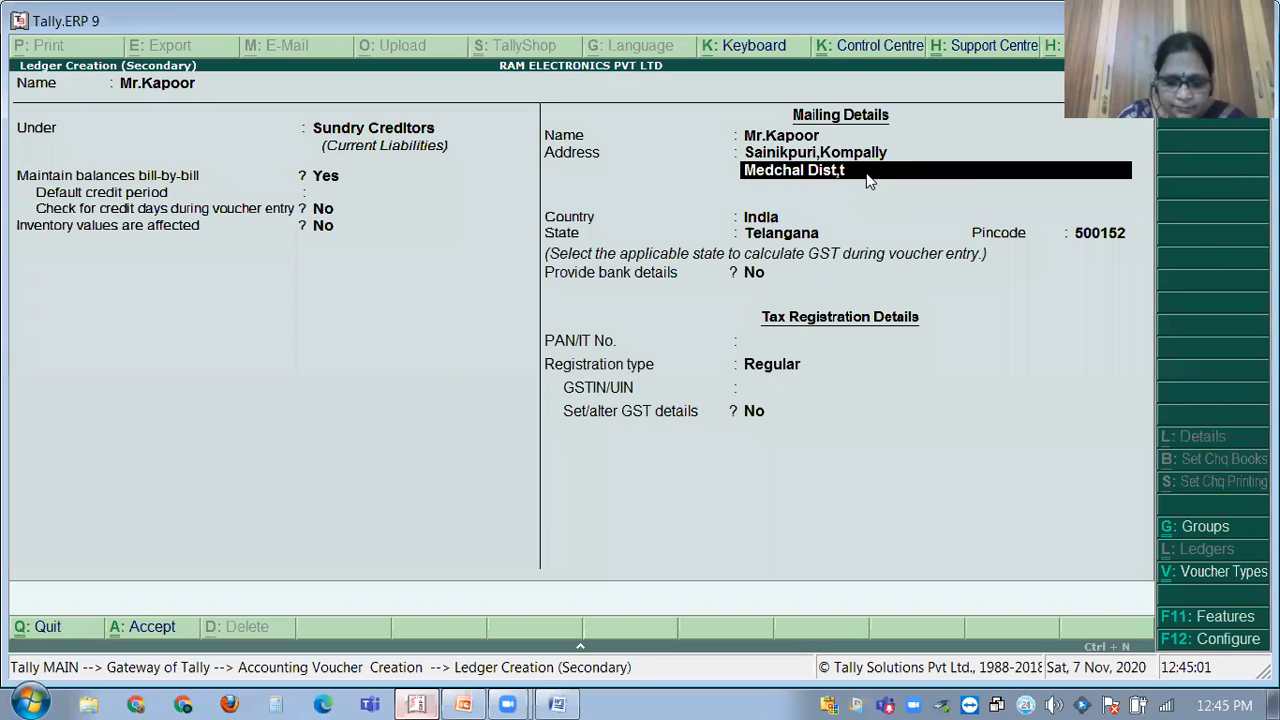
pyautogui.press('BackSpace')
pyautogui.write('Telenha')
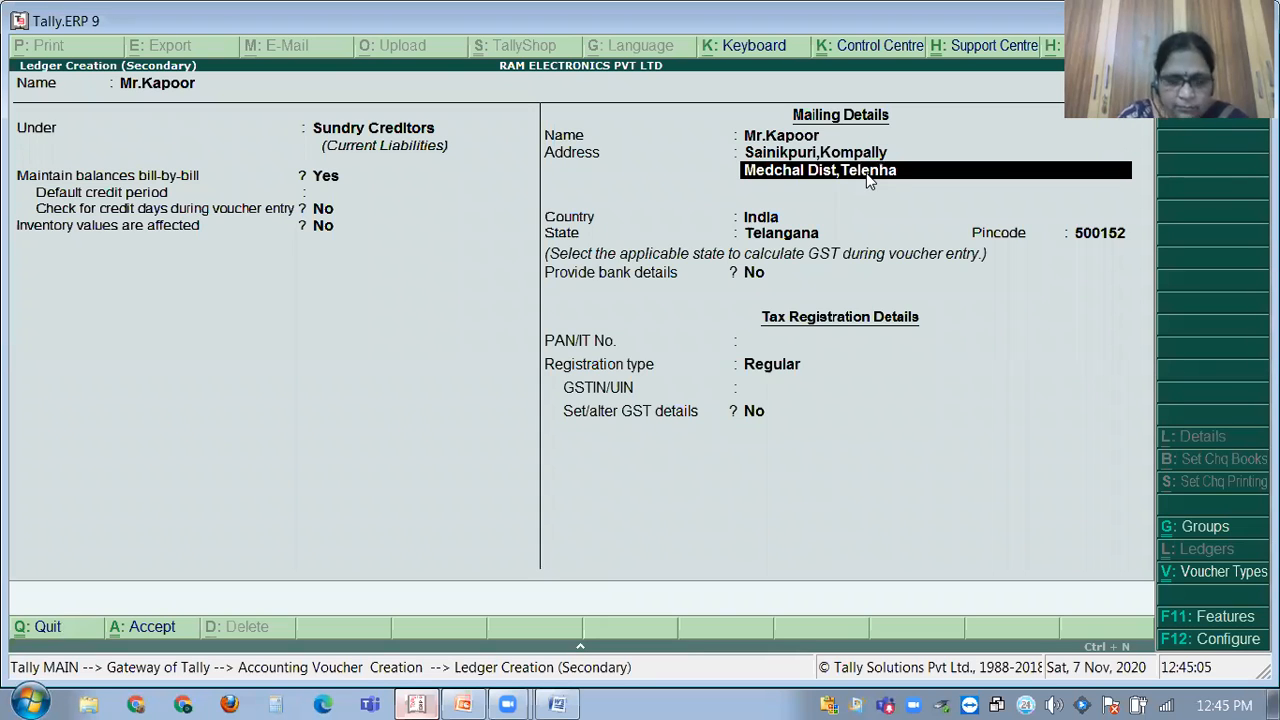
pyautogui.press('BackSpace')
pyautogui.press('BackSpace')
pyautogui.write('gana-')
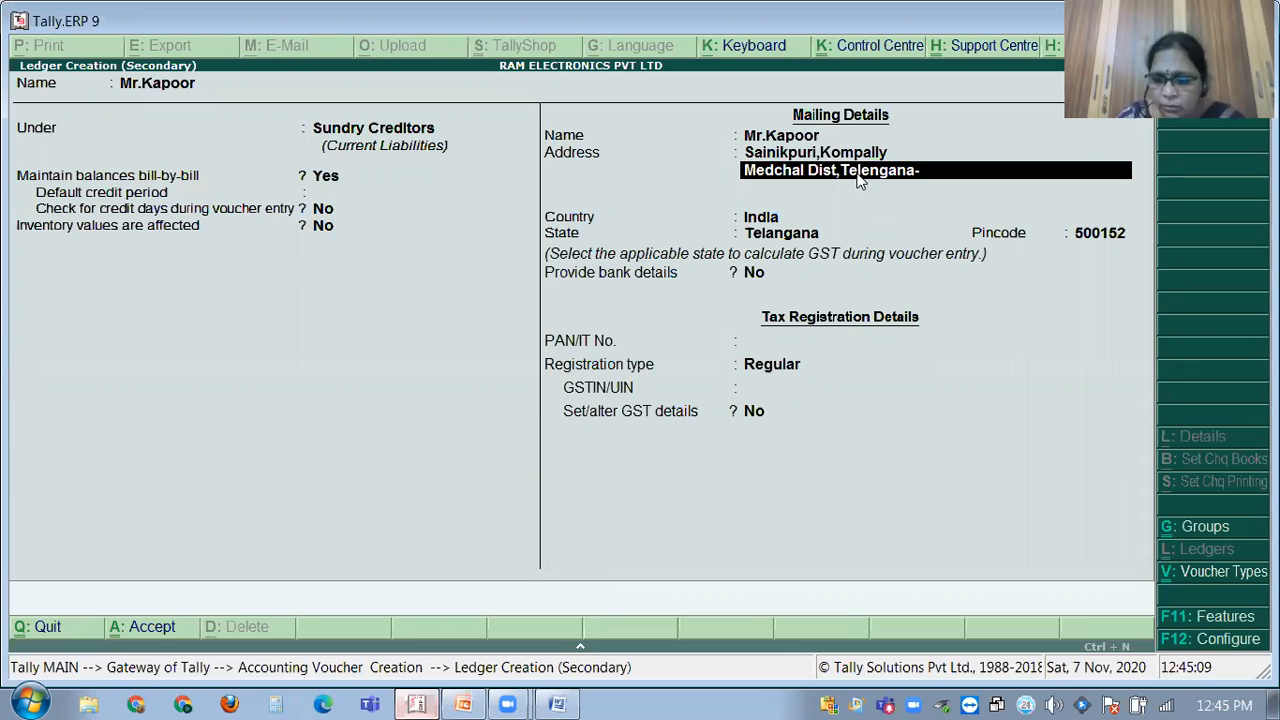
pyautogui.write('50015')
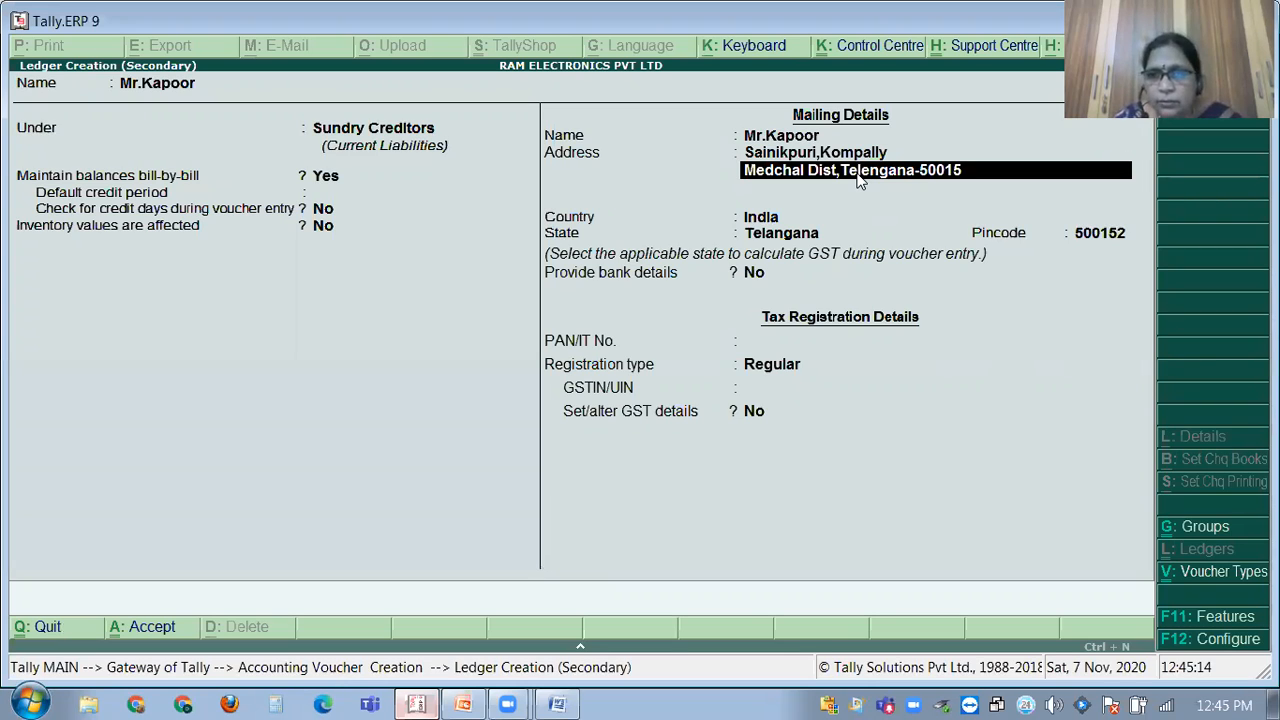
pyautogui.write('2')
pyautogui.press('Return')
# Add a 'Mob:' address line with the supplier's mobile number.
pyautogui.write('Mob:')
pyautogui.write('1')
pyautogui.press('BackSpace')
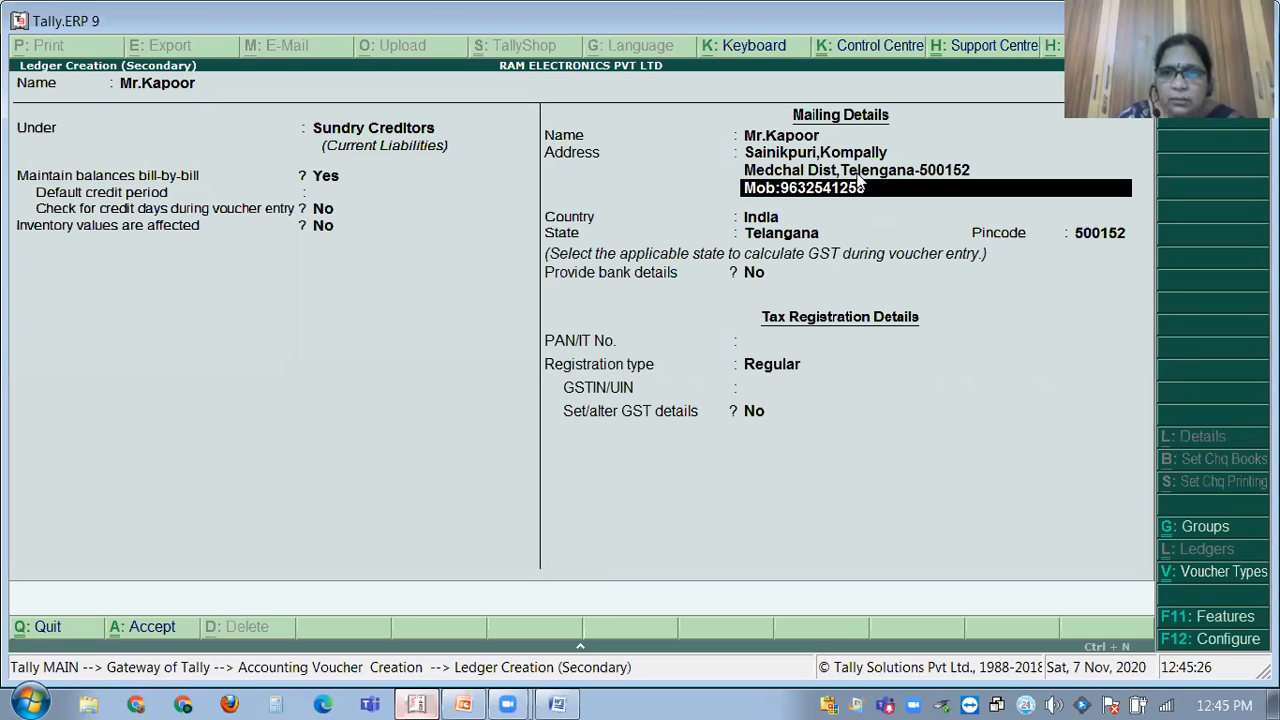
pyautogui.press('Return')
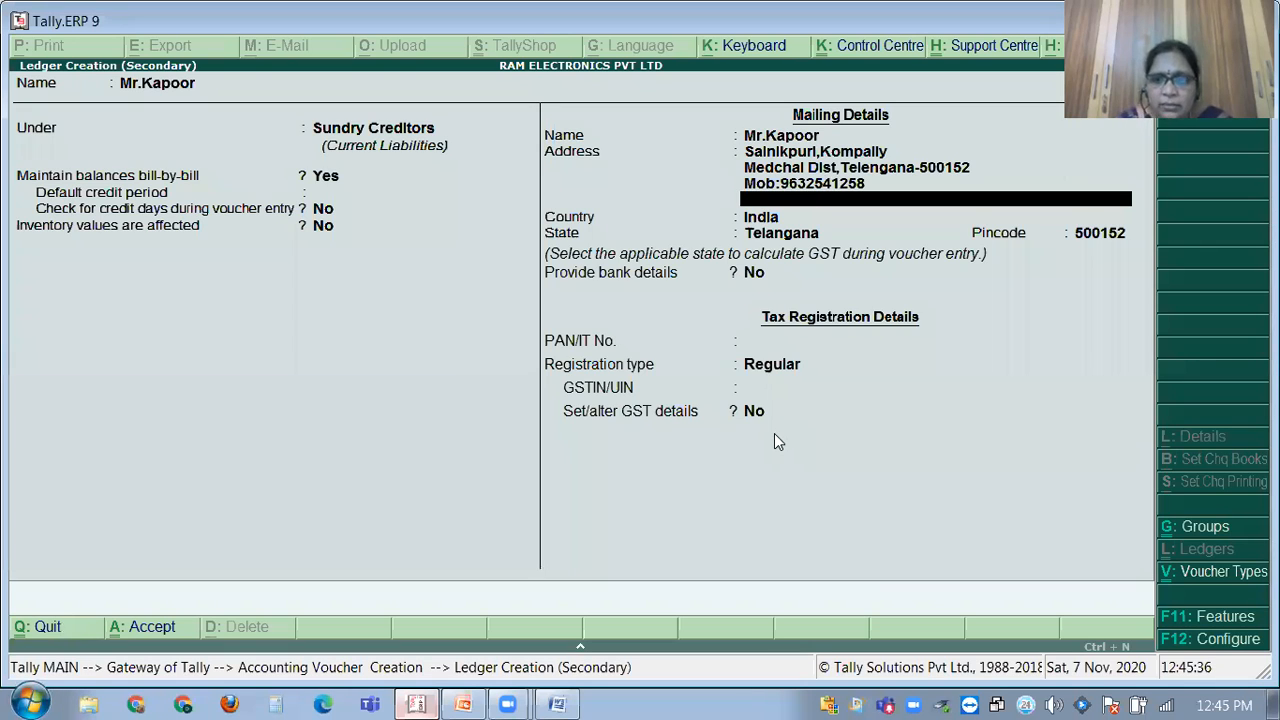
# Keep Telangana as the state and enter the supplier's GSTIN.
pyautogui.press('Return')
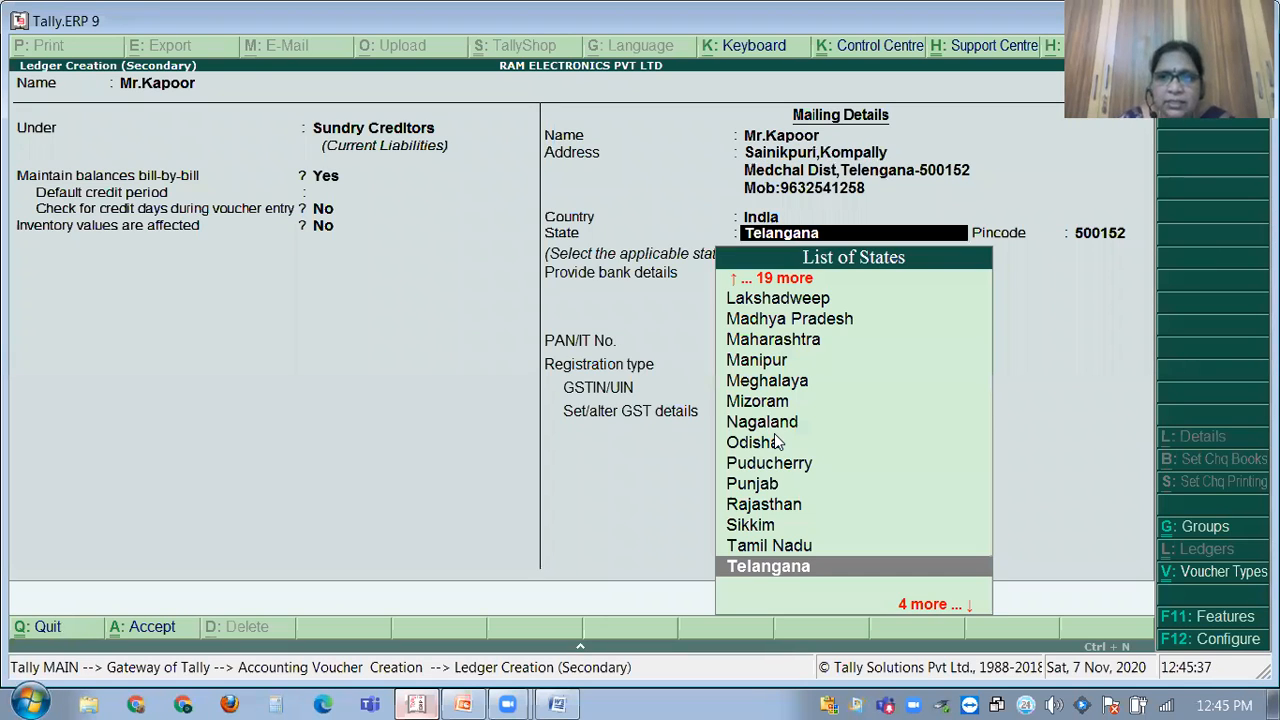
pyautogui.press('Return')
pyautogui.press('Return')
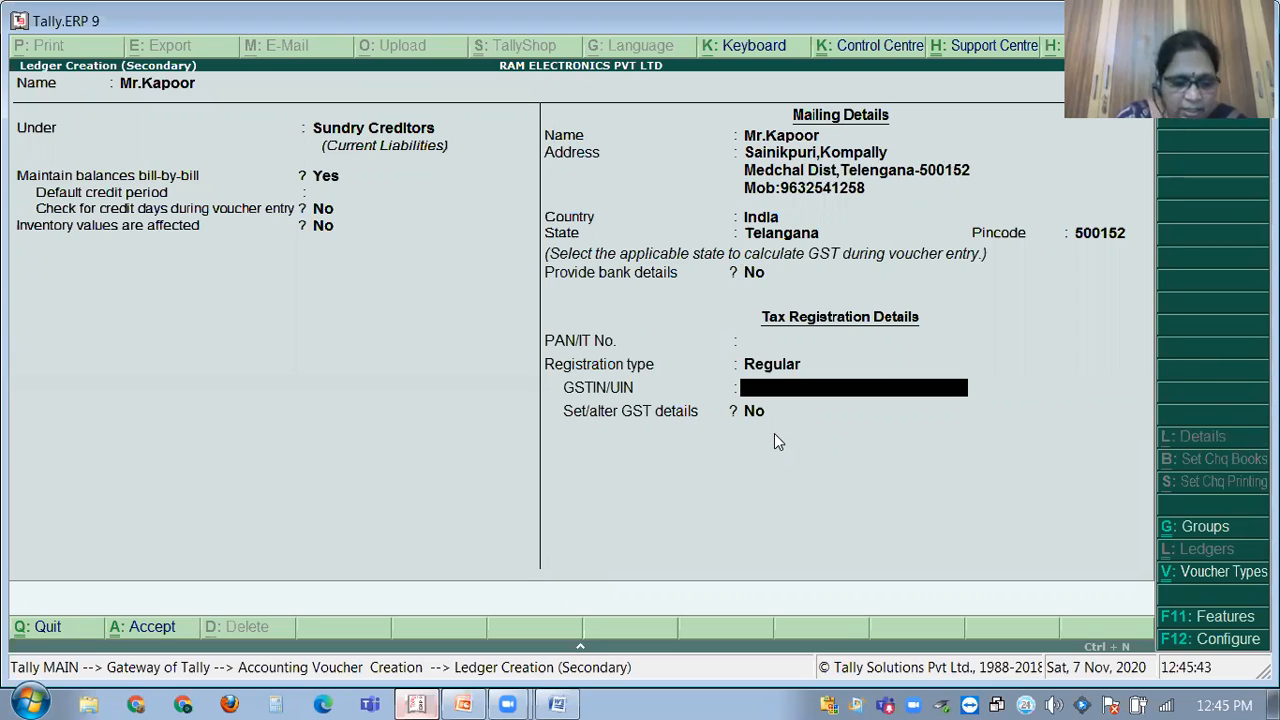
pyautogui.write('36')
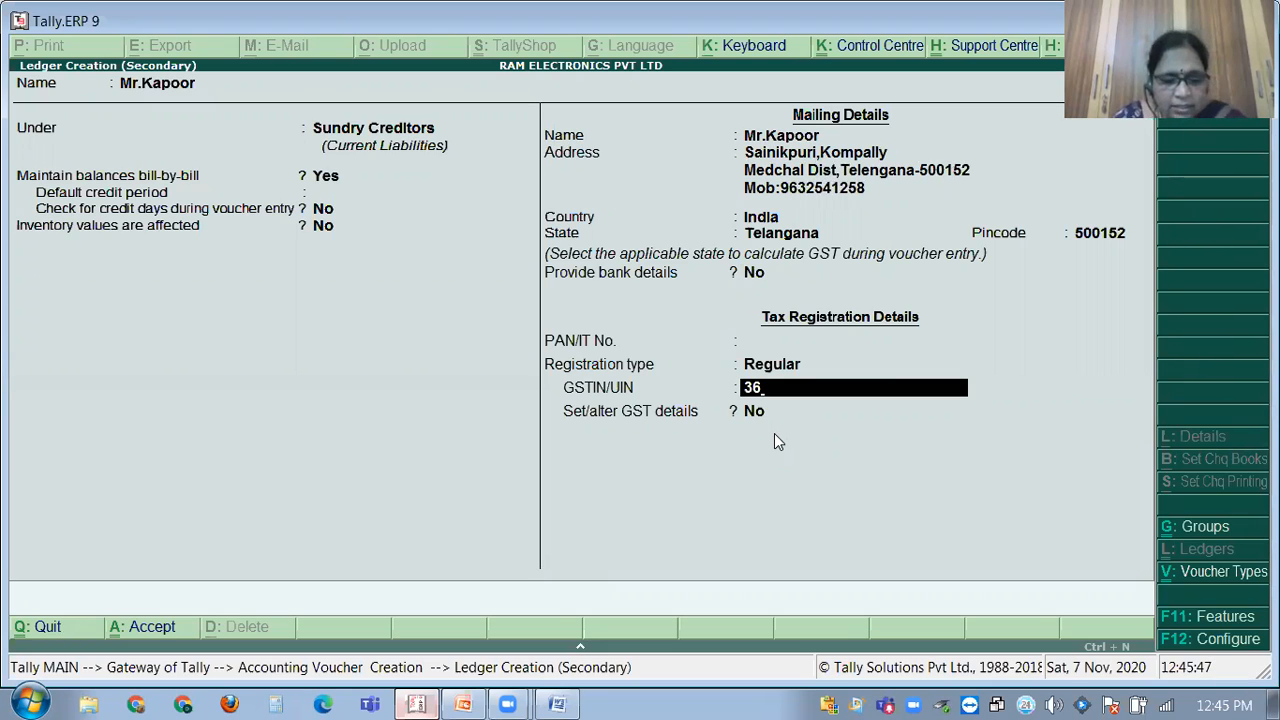
pyautogui.write('QWER')
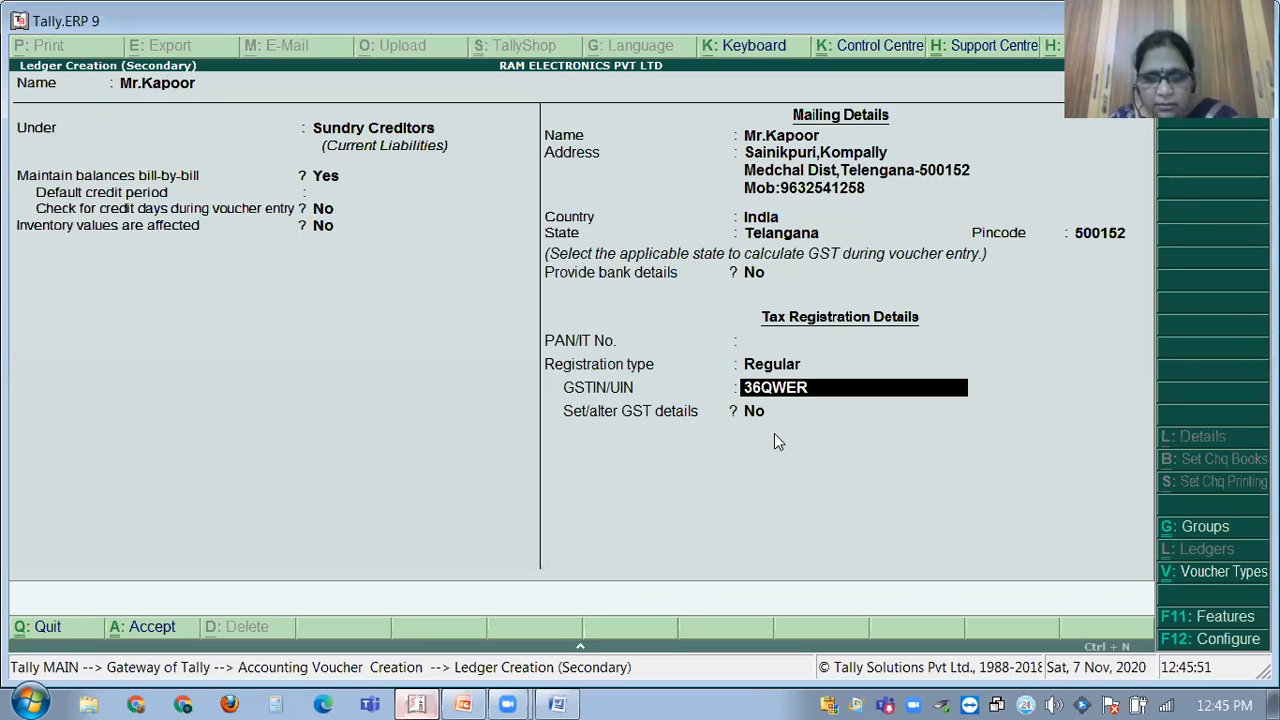
pyautogui.write('T1235')
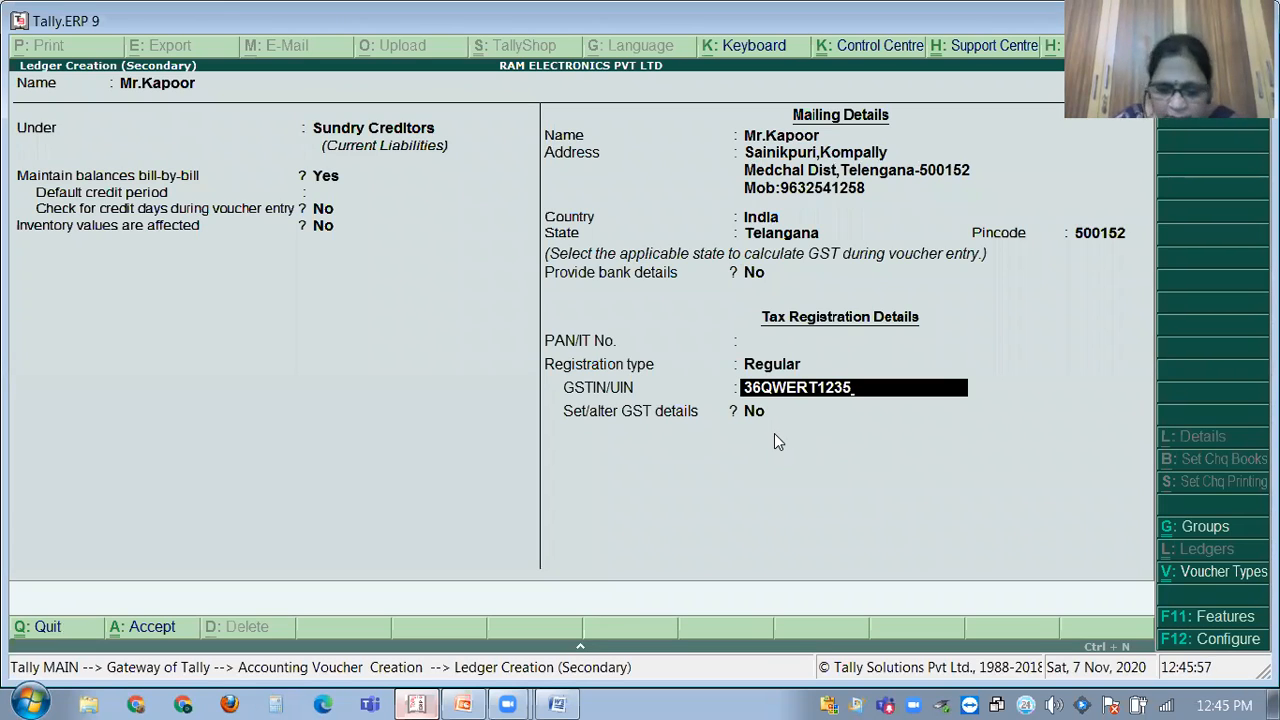
pyautogui.write('2')
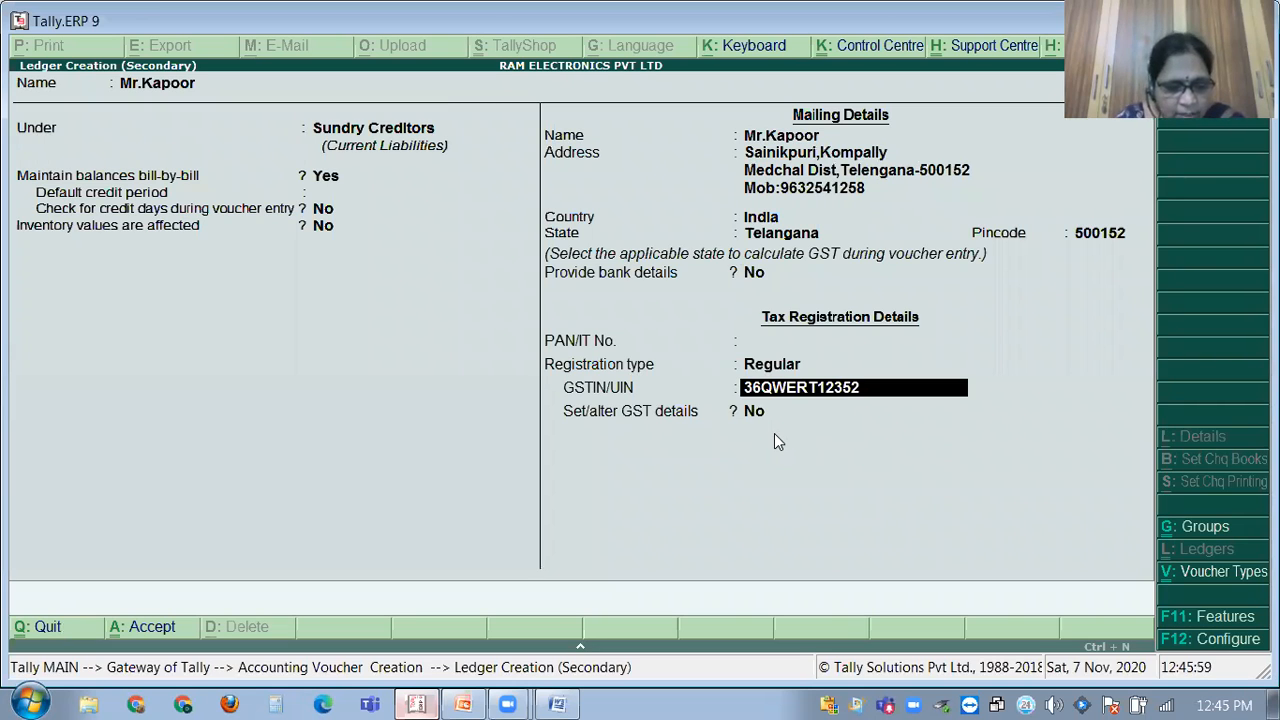
pyautogui.write('Z1')
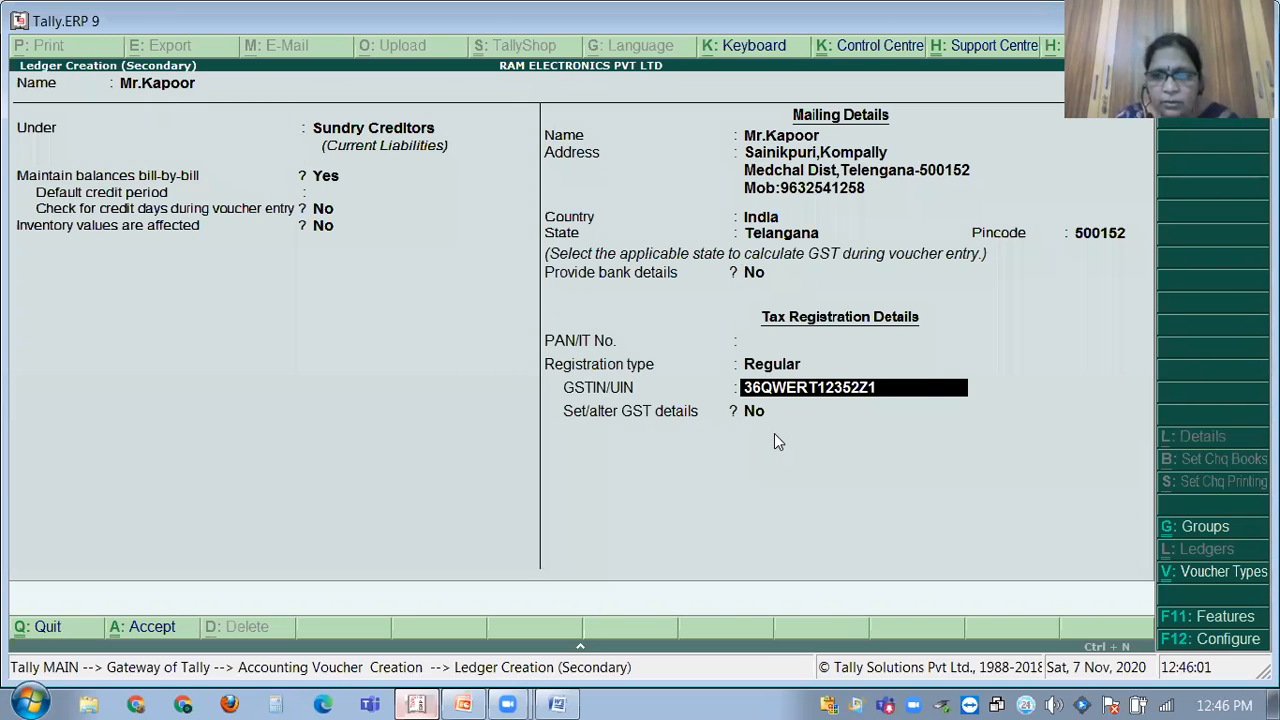
pyautogui.press('Return')
pyautogui.press('Return')
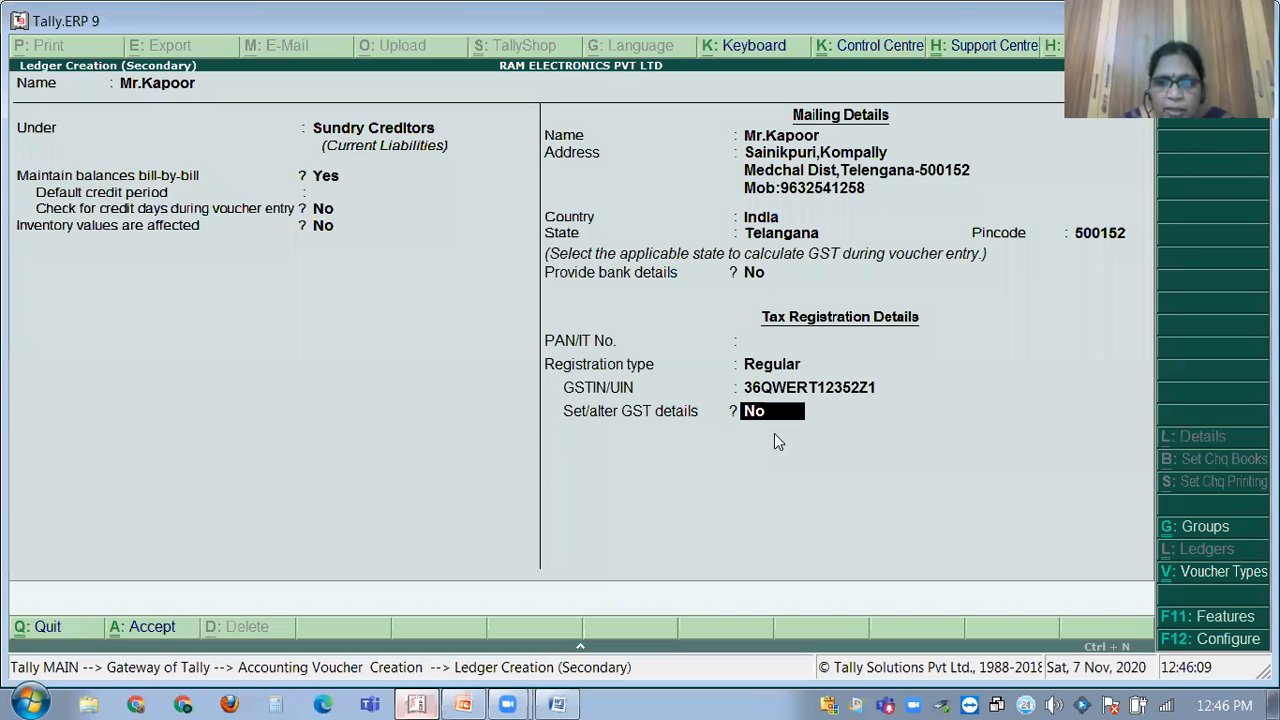
# Turn on detailed GST settings and confirm the registration type as Regular.
pyautogui.write('y')
pyautogui.press('Return')
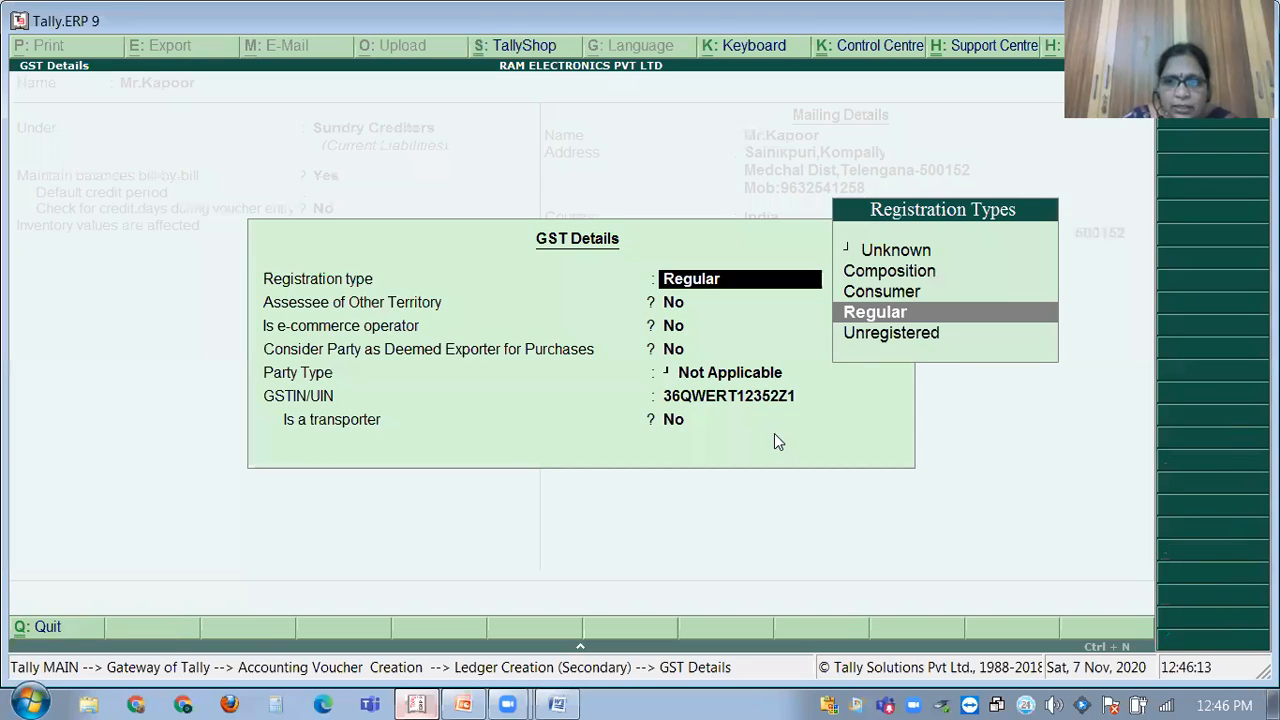
pyautogui.press('Return')
pyautogui.press('Return')
pyautogui.press('Return')
pyautogui.press('Return')
pyautogui.press('Return')
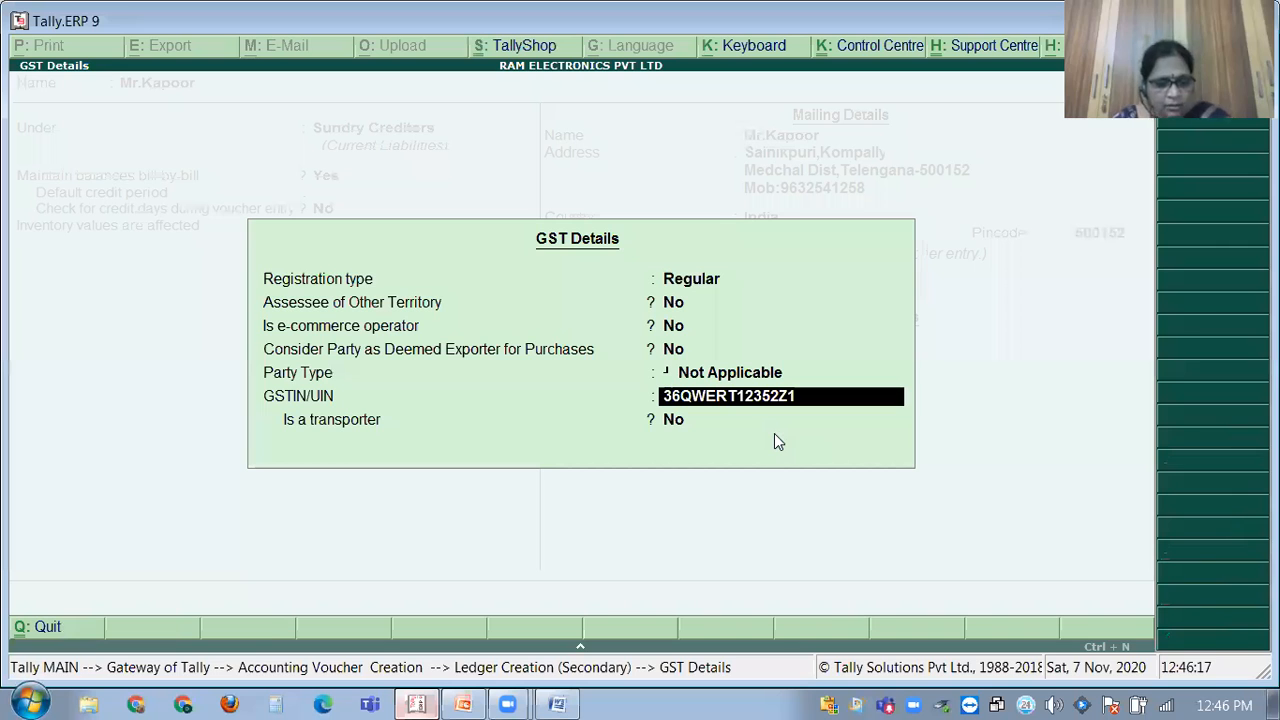
pyautogui.press('Return')
pyautogui.press('Return')
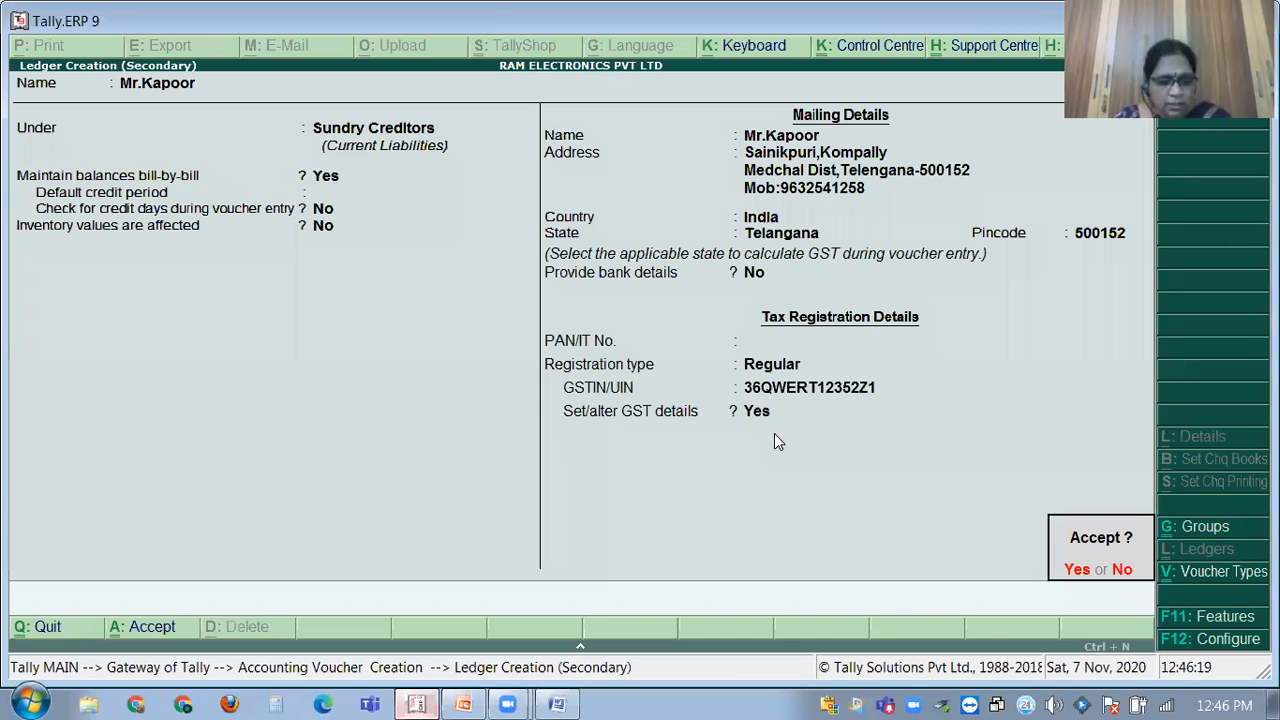
# Save the creditor ledger, then review and re-accept the Purchase ledger's GST settings.
pyautogui.press('Return')
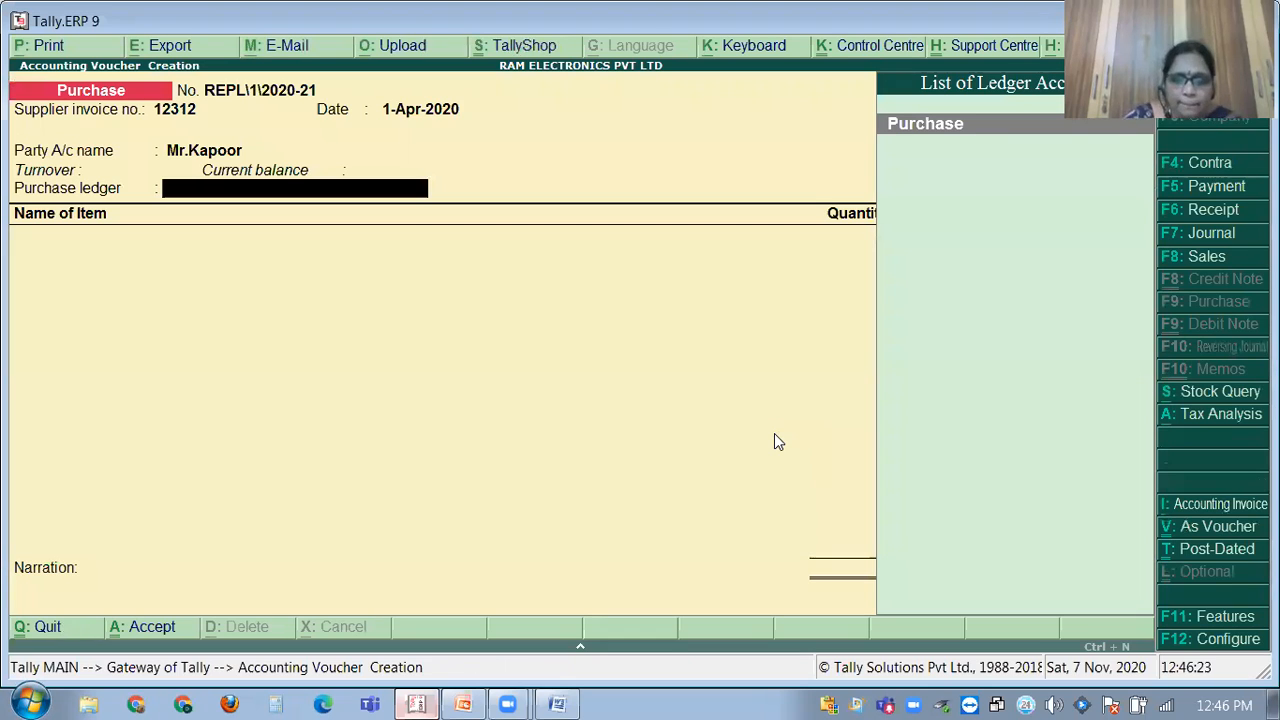
pyautogui.press('Return')
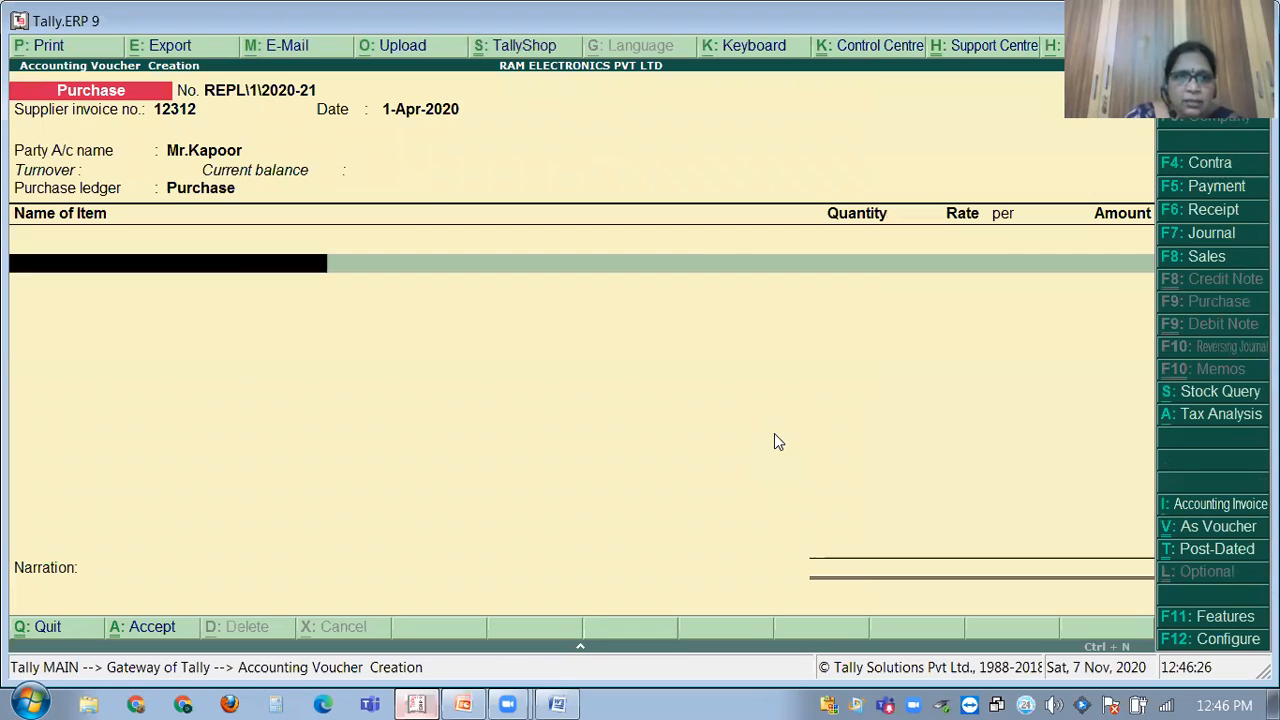
pyautogui.press('BackSpace')
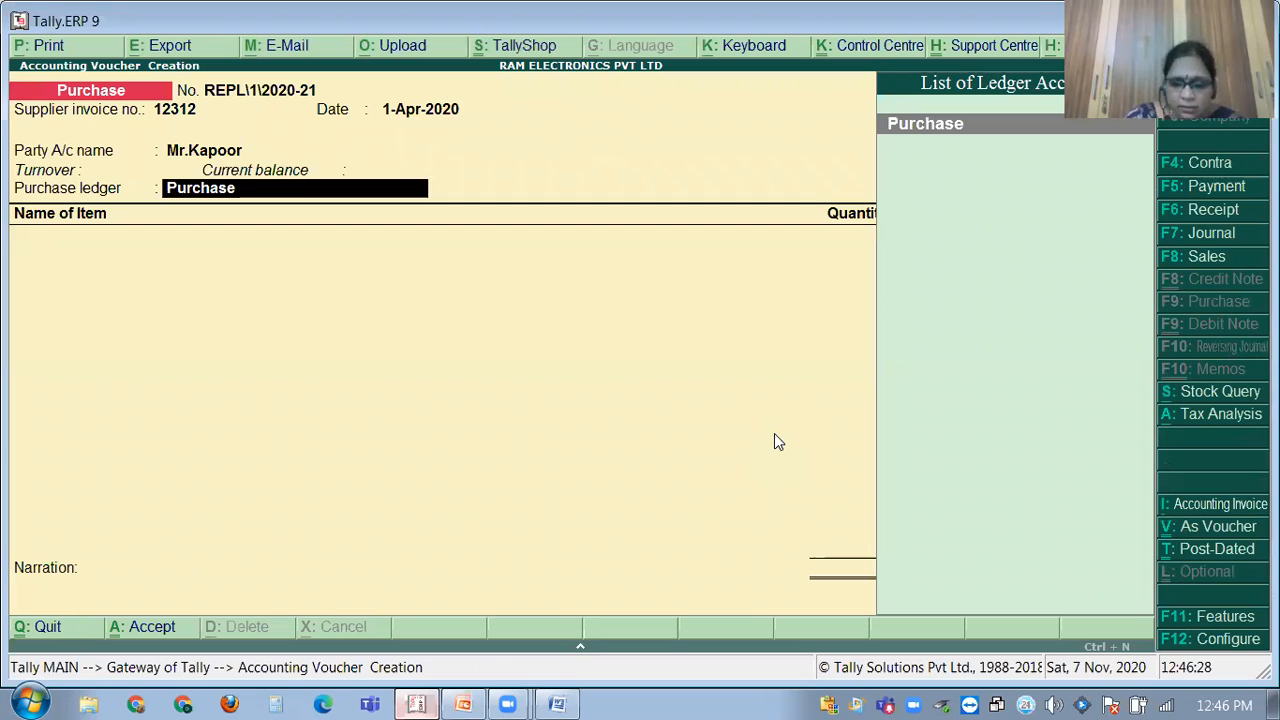
pyautogui.hotkey('ctrl', 'Return')
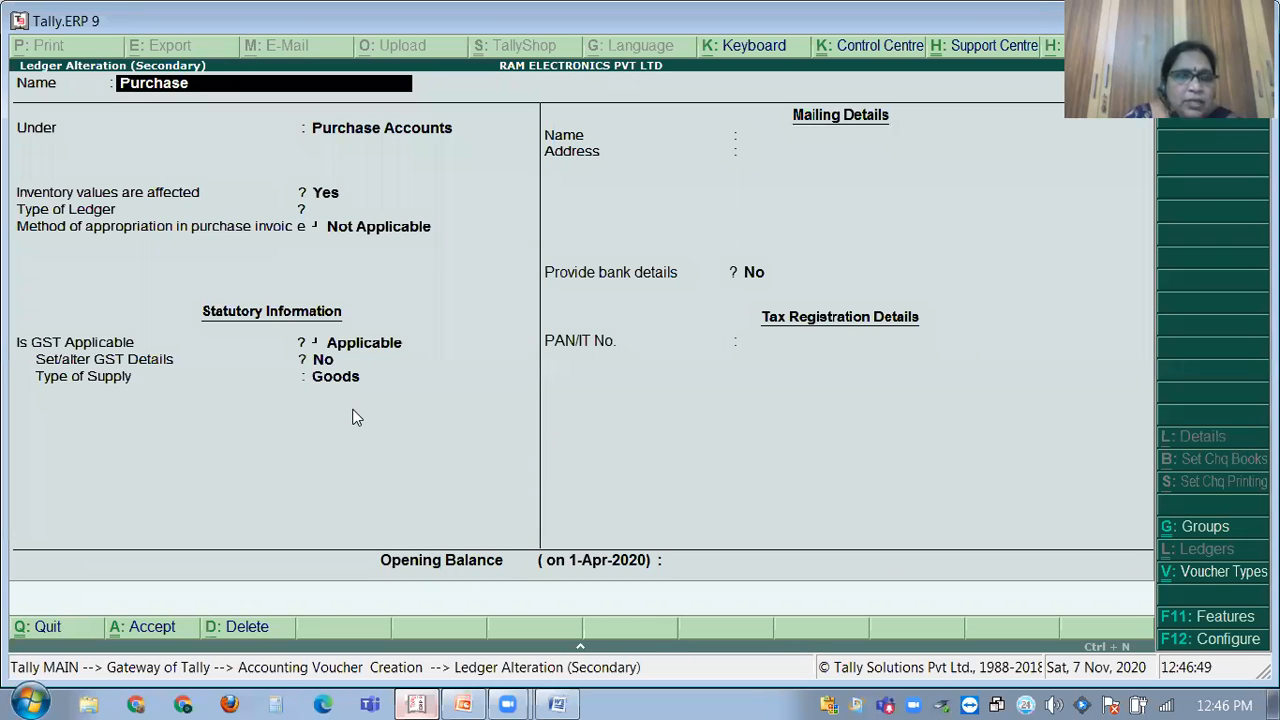
pyautogui.hotkey('ctrl', 'a')
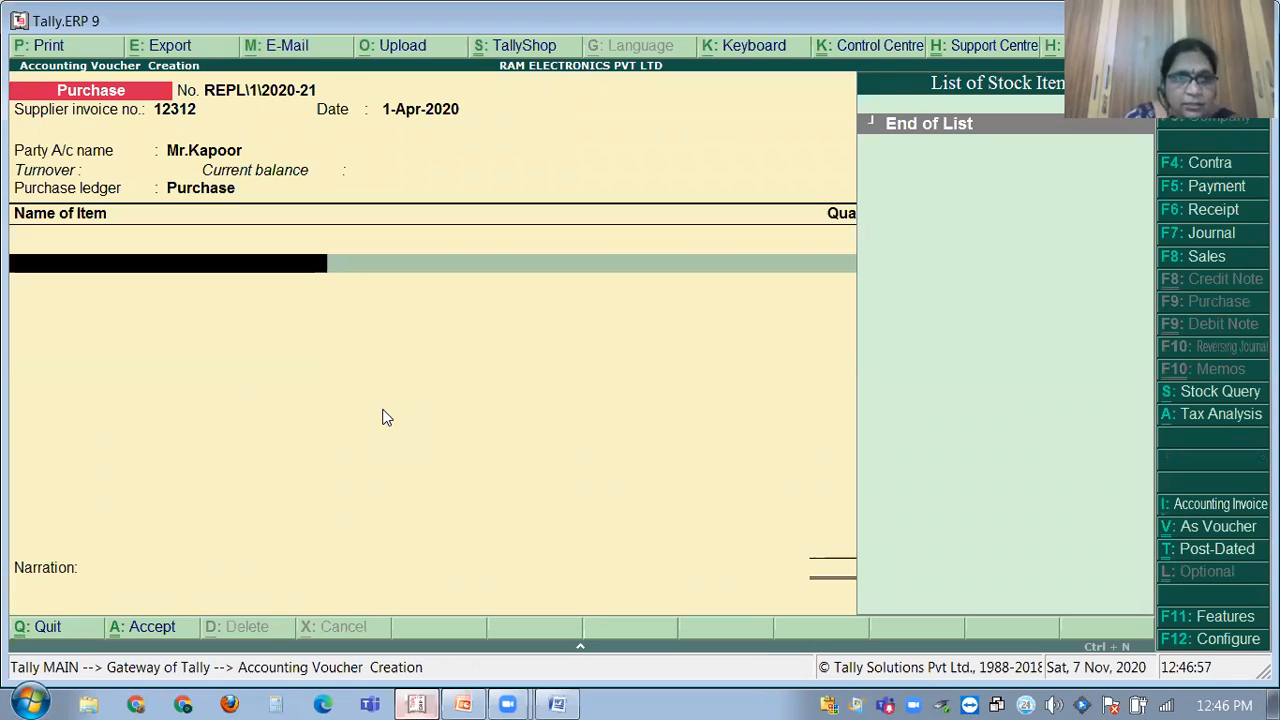
# Create a new stock item named Monitors under the Primary group.
pyautogui.hotkey('alt', 'c')
pyautogui.write('Monitors')
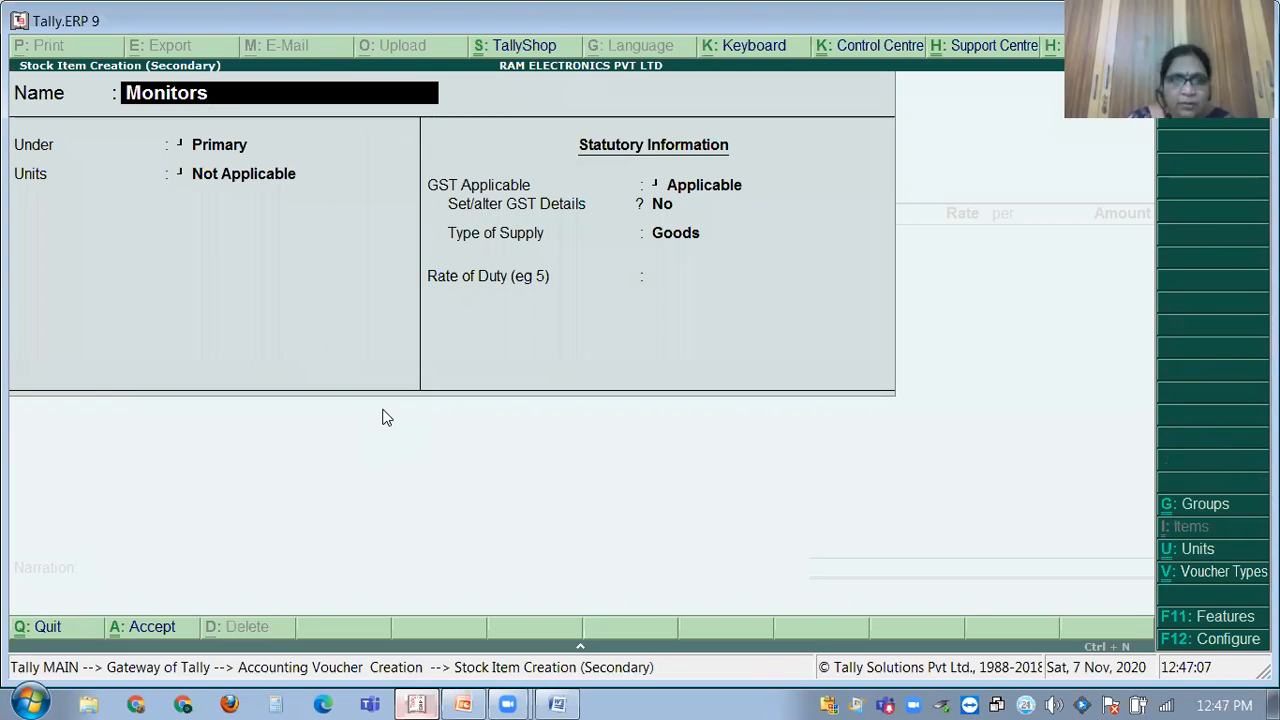
pyautogui.press('Return')
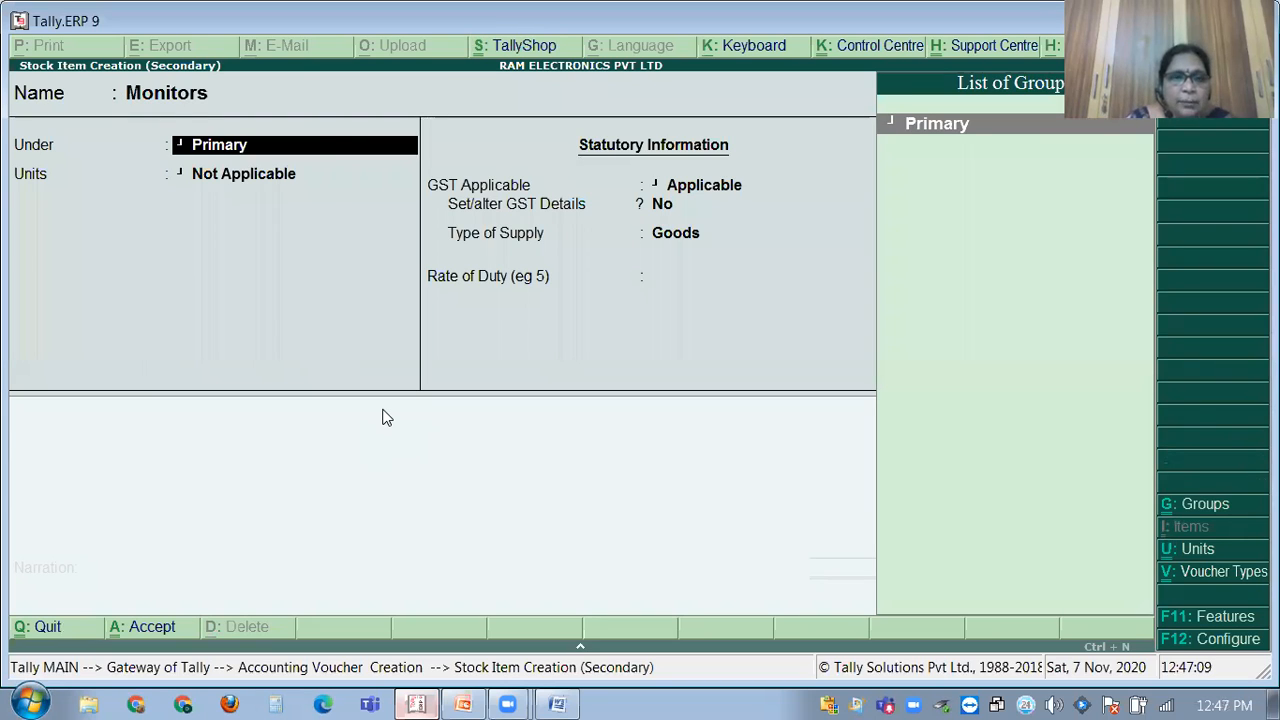
pyautogui.press('Return')
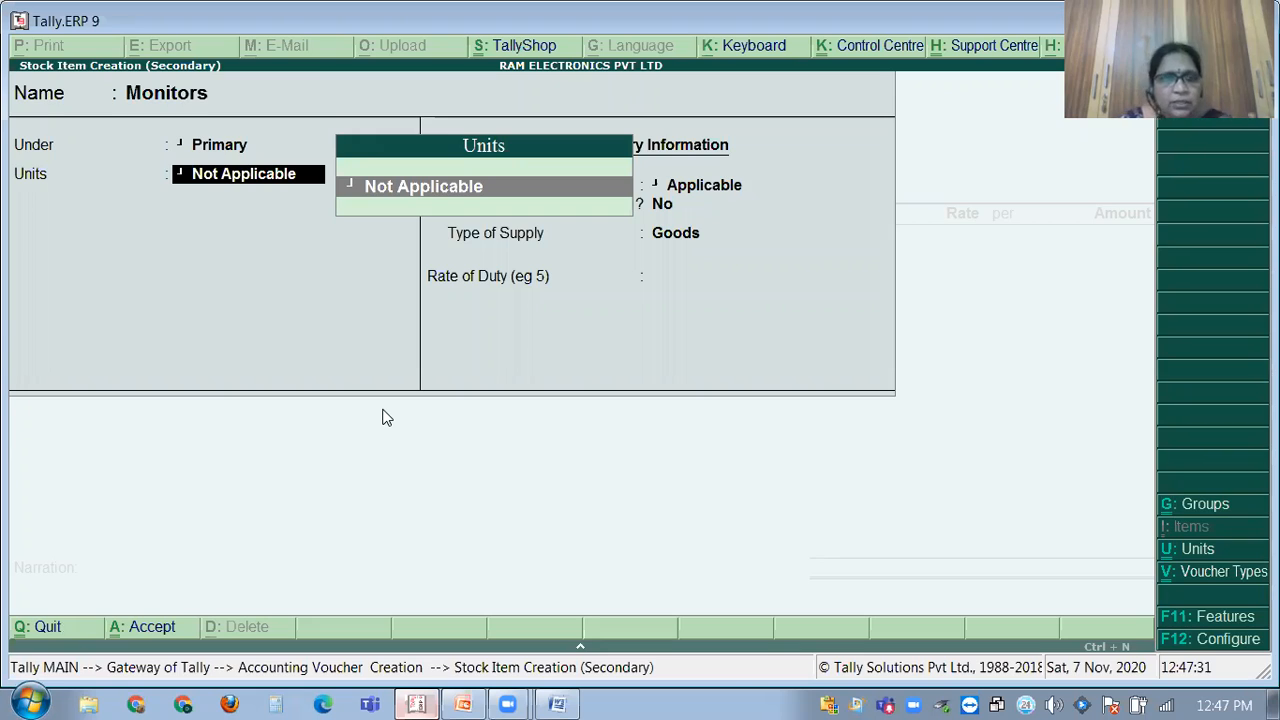
# Create unit no's with formal name Number, UQC NOS-NUMBERS and 0 decimal places.
pyautogui.hotkey('alt', 'c')
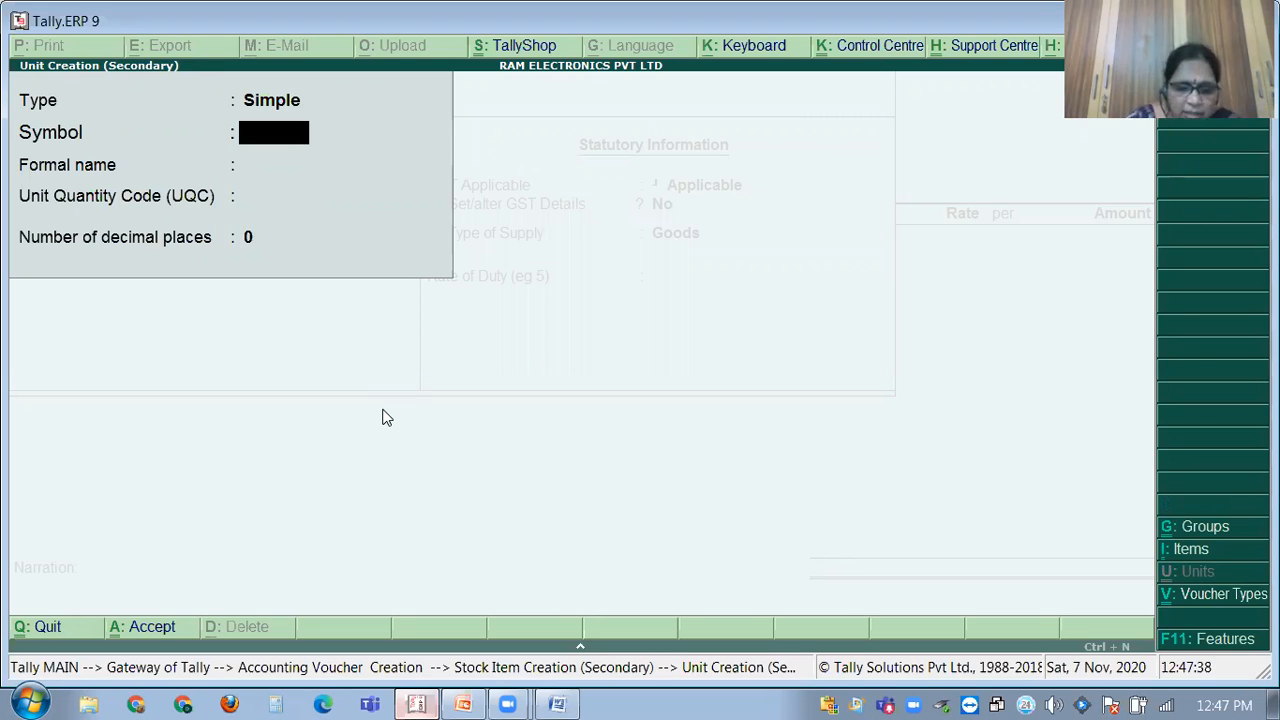
pyautogui.write("no's")
pyautogui.press('Return')
pyautogui.write('Num')
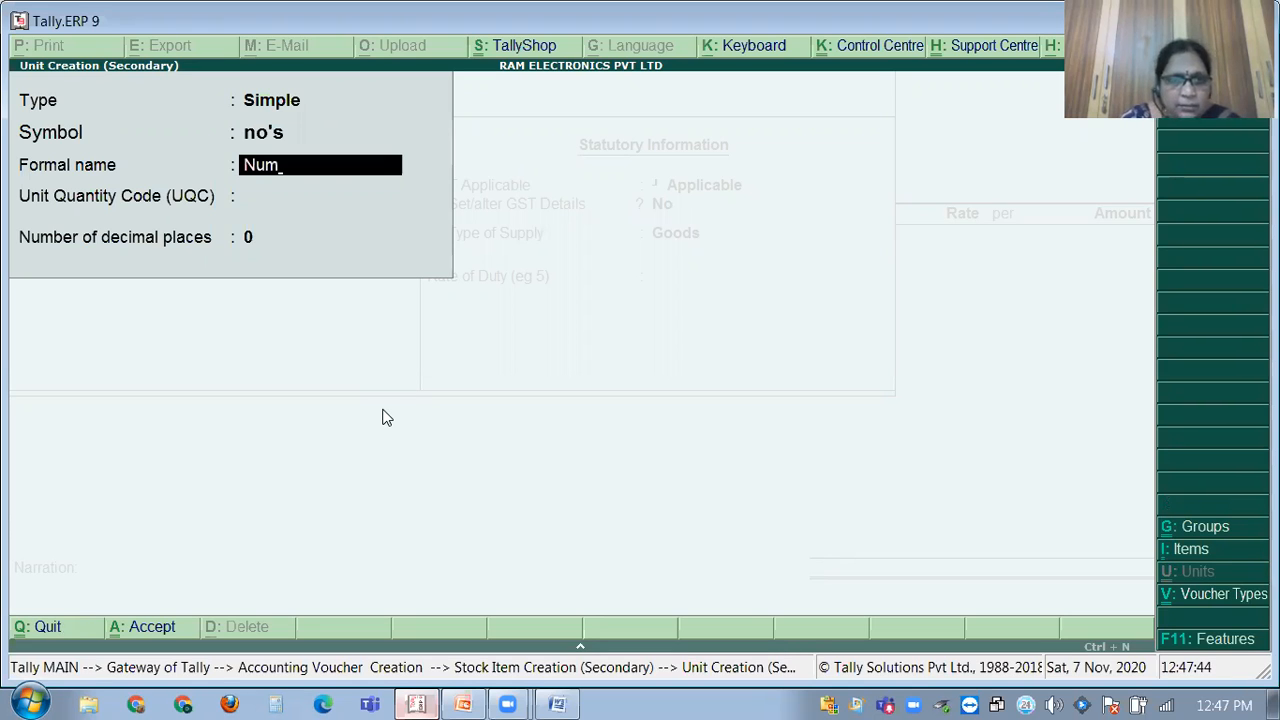
pyautogui.write('ber')
pyautogui.press('Return')
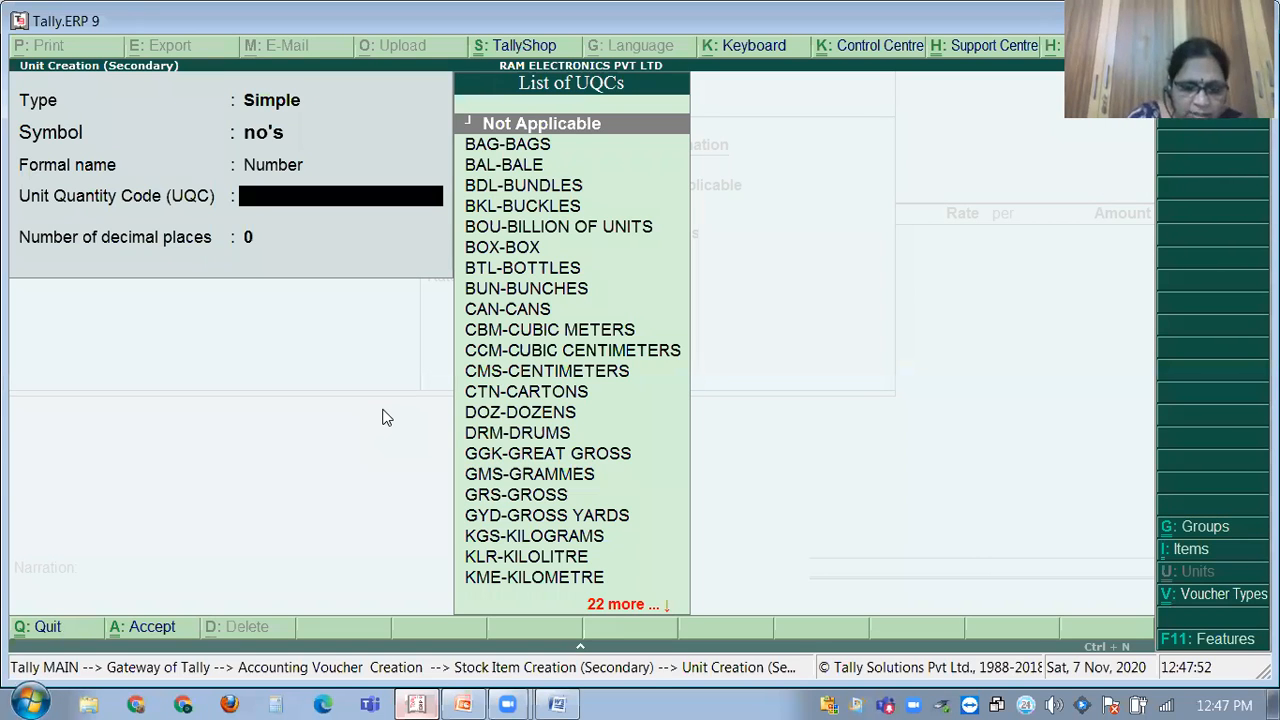
pyautogui.write('n')
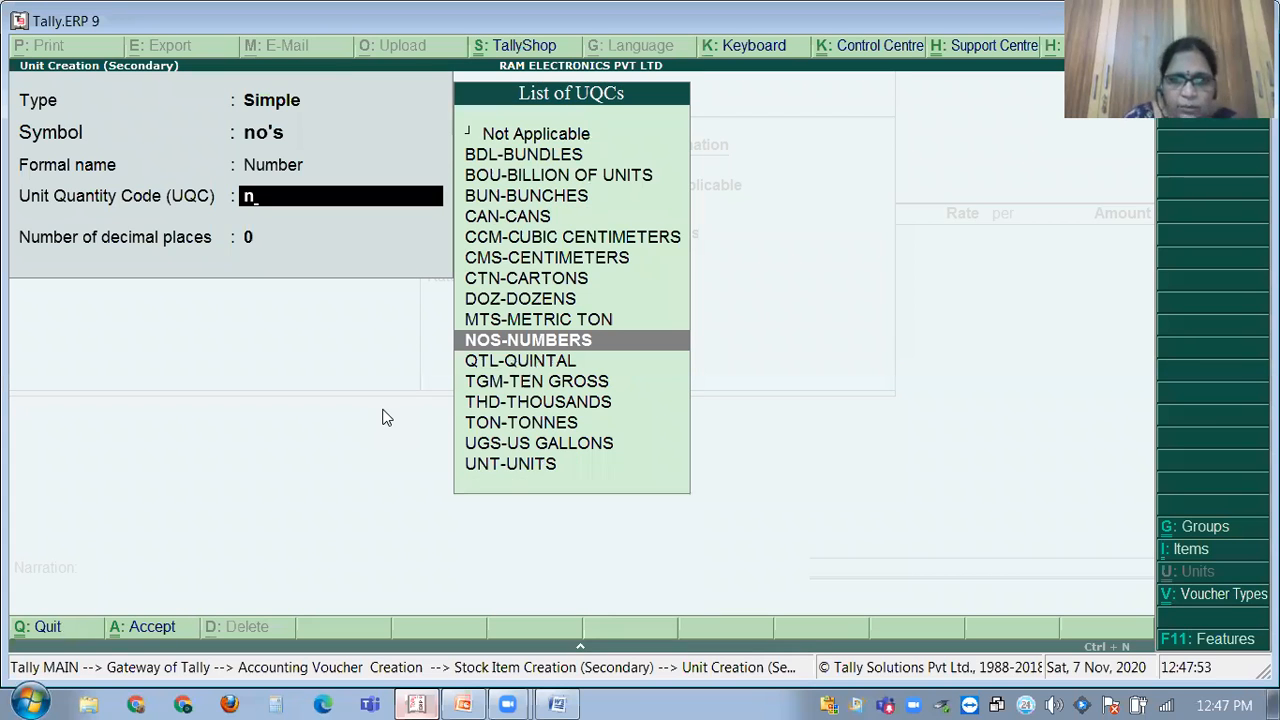
pyautogui.write('u')
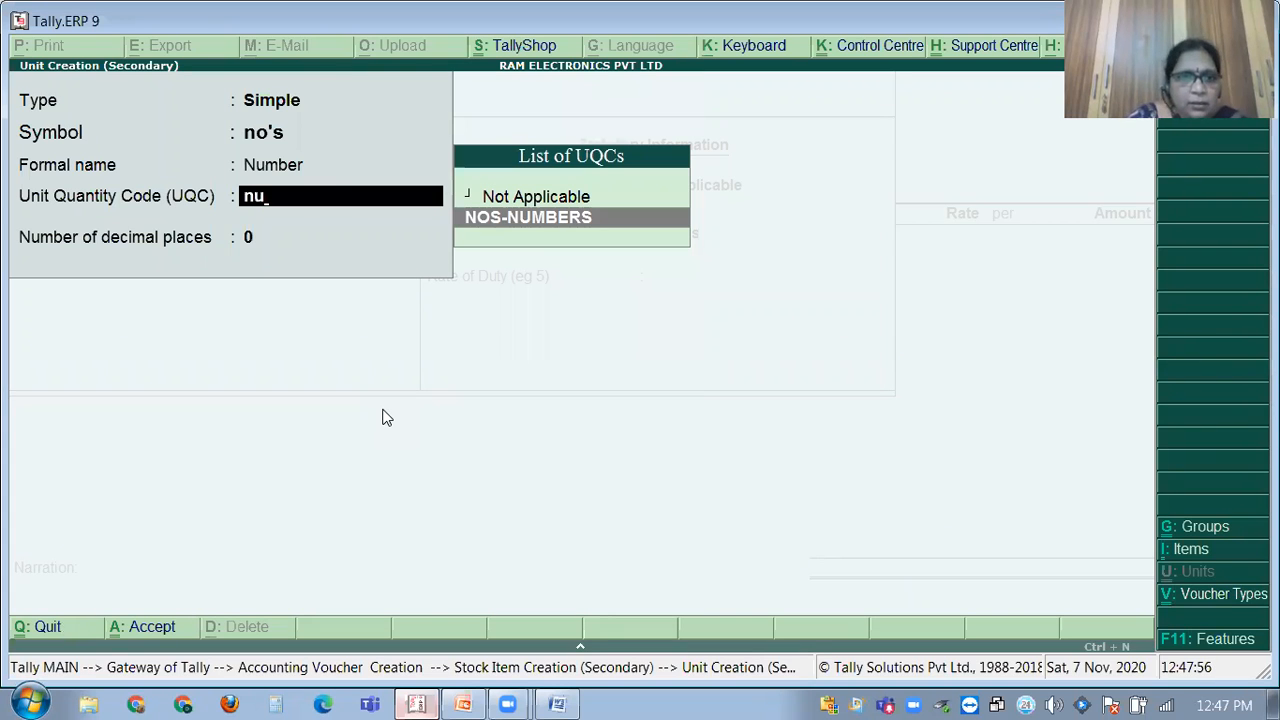
pyautogui.press('Return')
pyautogui.press('Return')
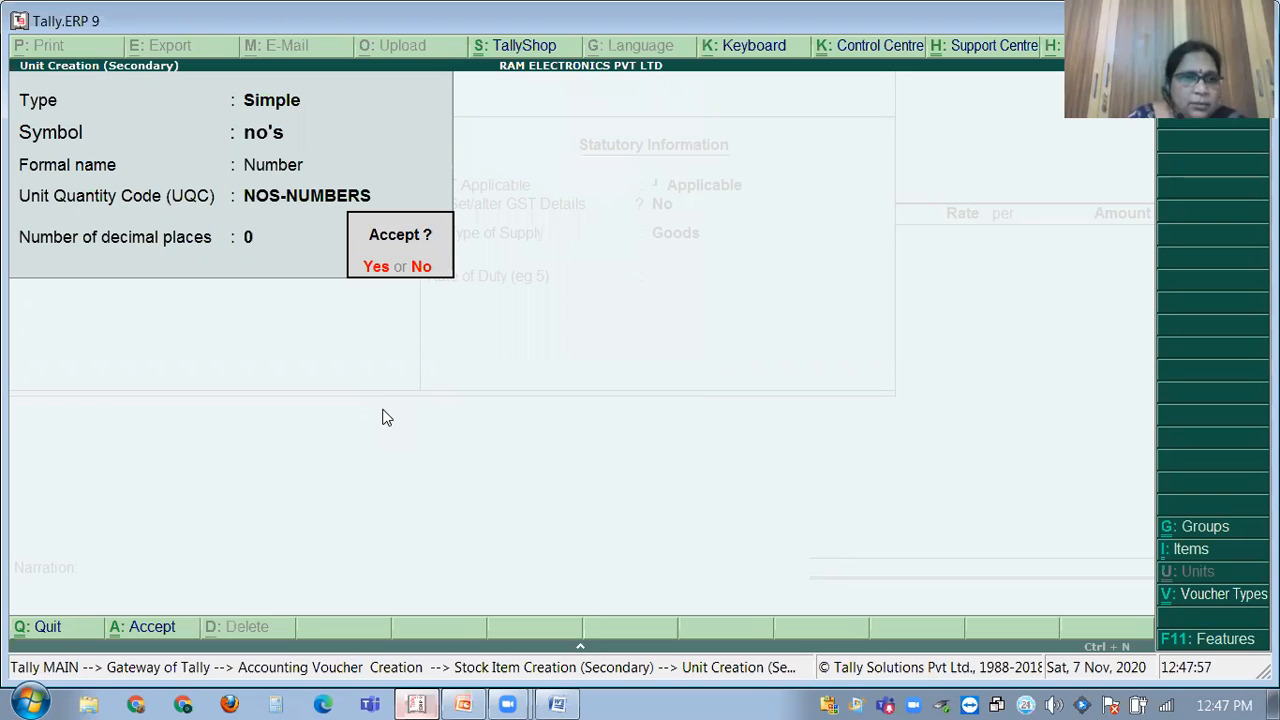
pyautogui.press('Return')
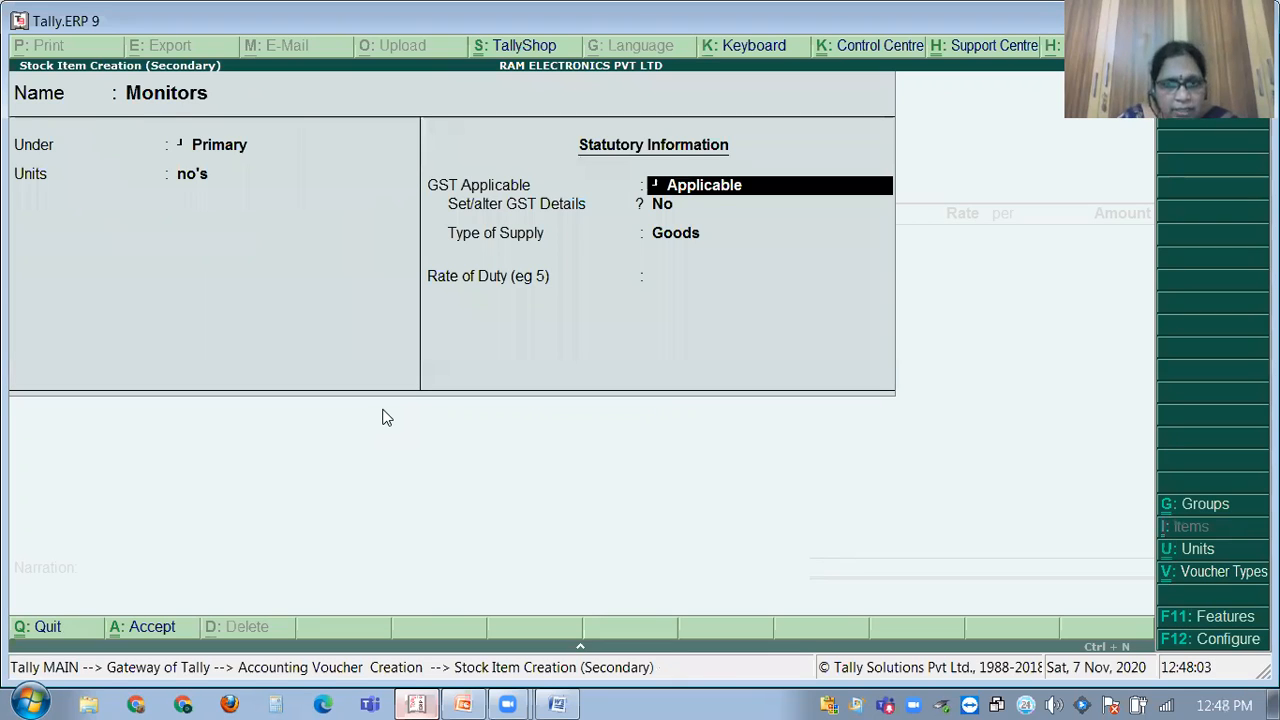
# Enable GST details for Monitors with On Value calculation and Taxable taxability.
pyautogui.press('Return')
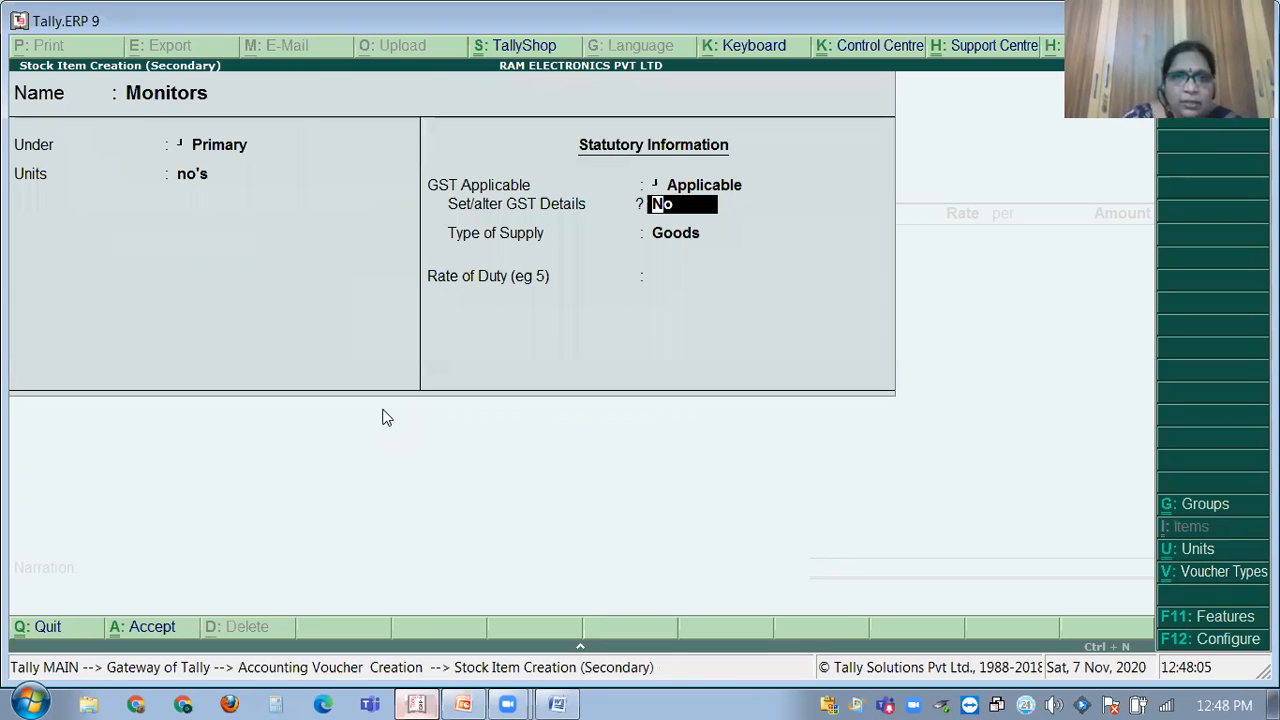
pyautogui.write('y')
pyautogui.press('Return')
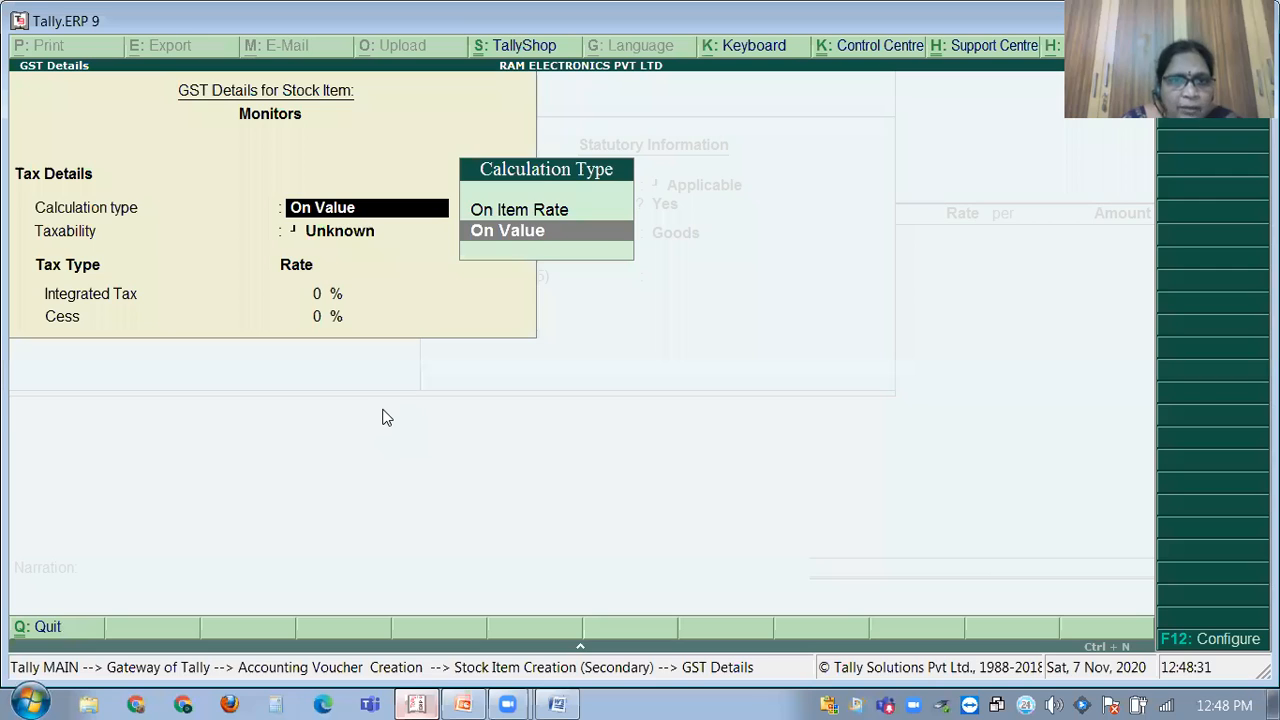
pyautogui.press('Return')
pyautogui.press('Down')
pyautogui.press('Down')
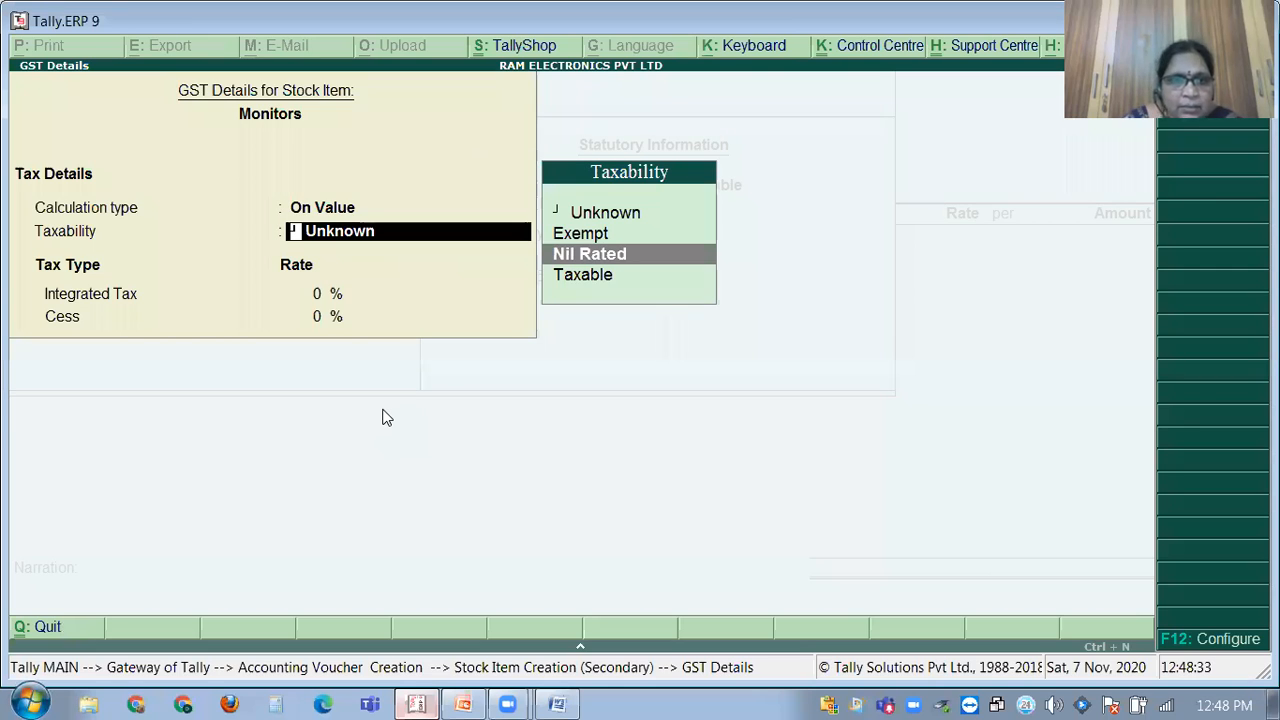
pyautogui.press('Down')
pyautogui.press('Return')
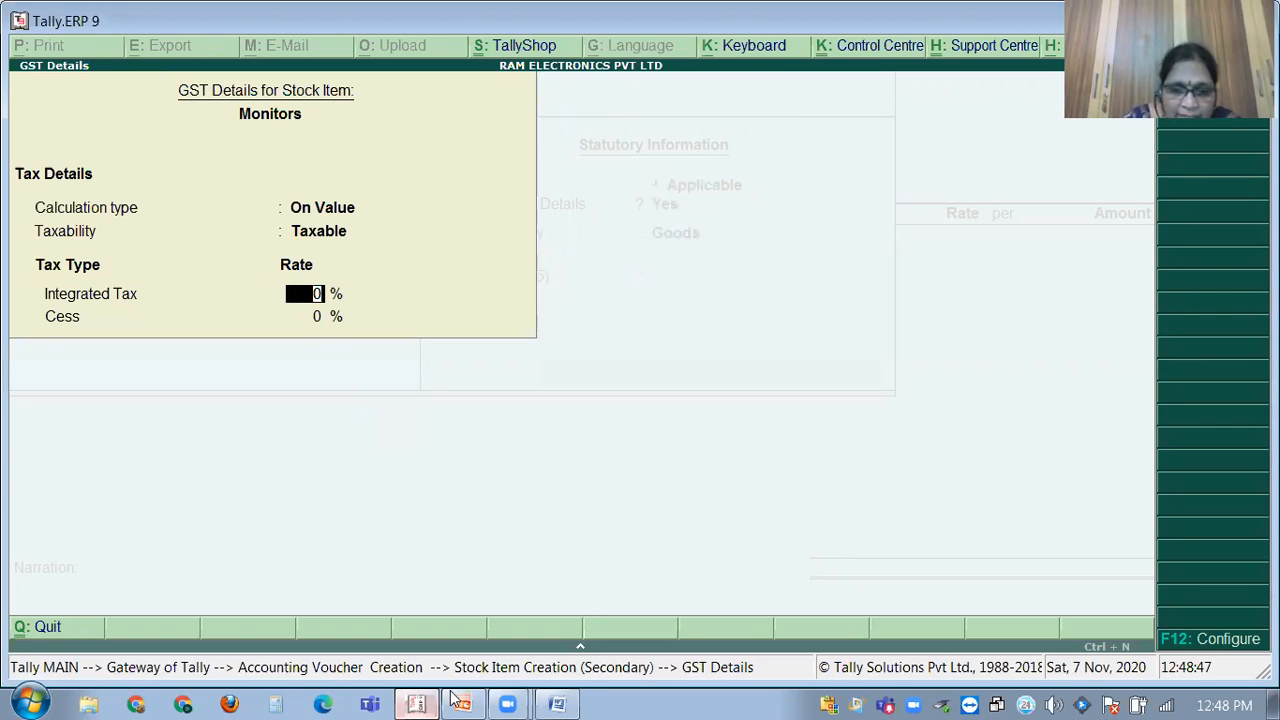
# Set the integrated tax rate to 18% and bring up the tax rate history.
pyautogui.click(415, 700)
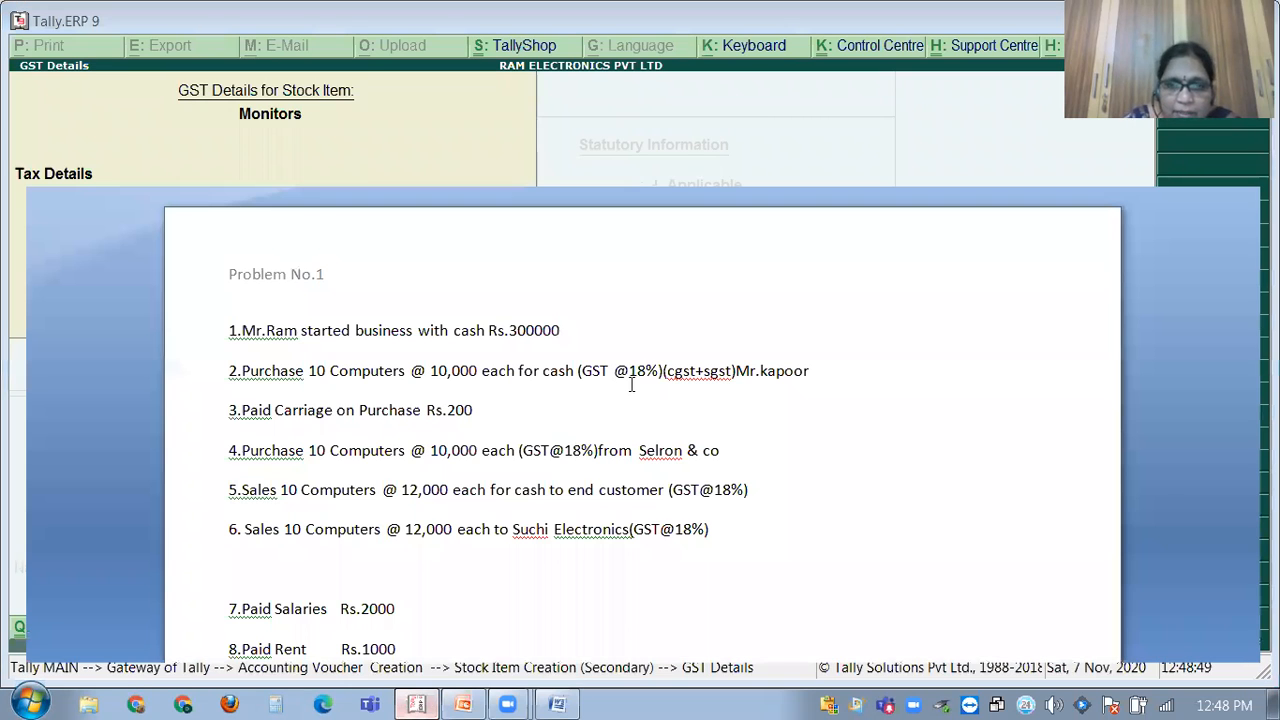
pyautogui.click(415, 700)
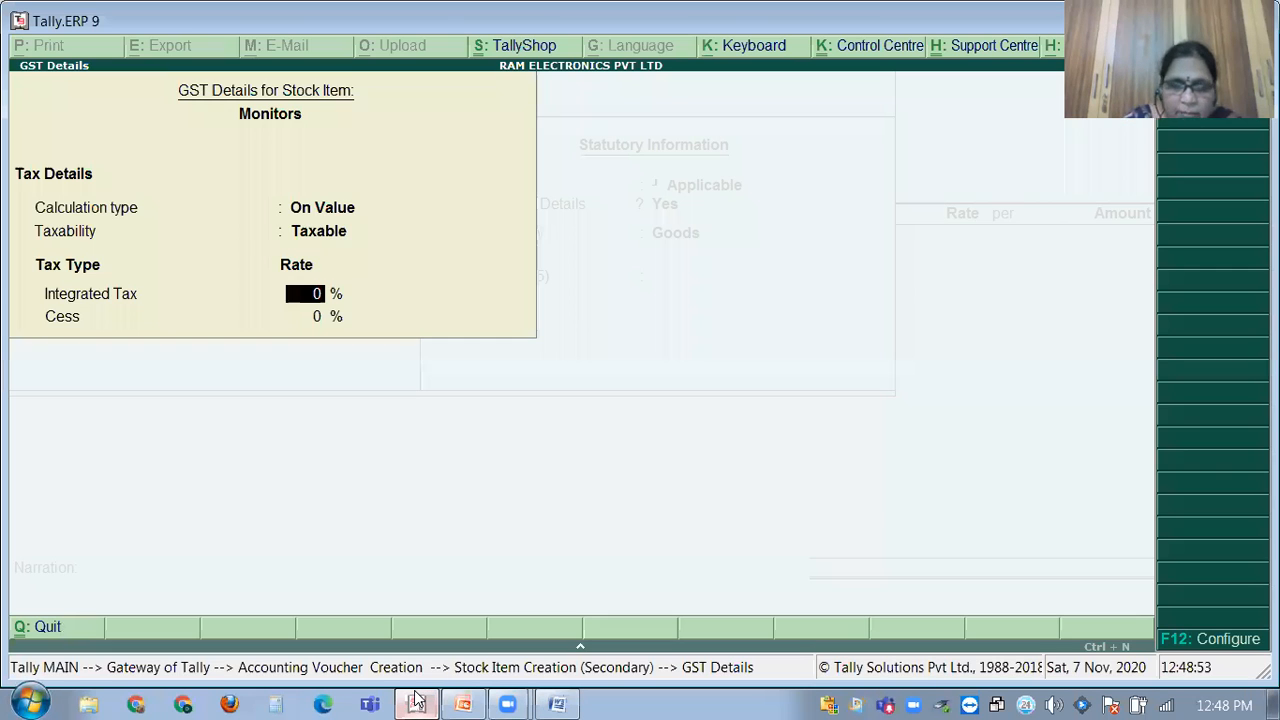
pyautogui.press('Return')
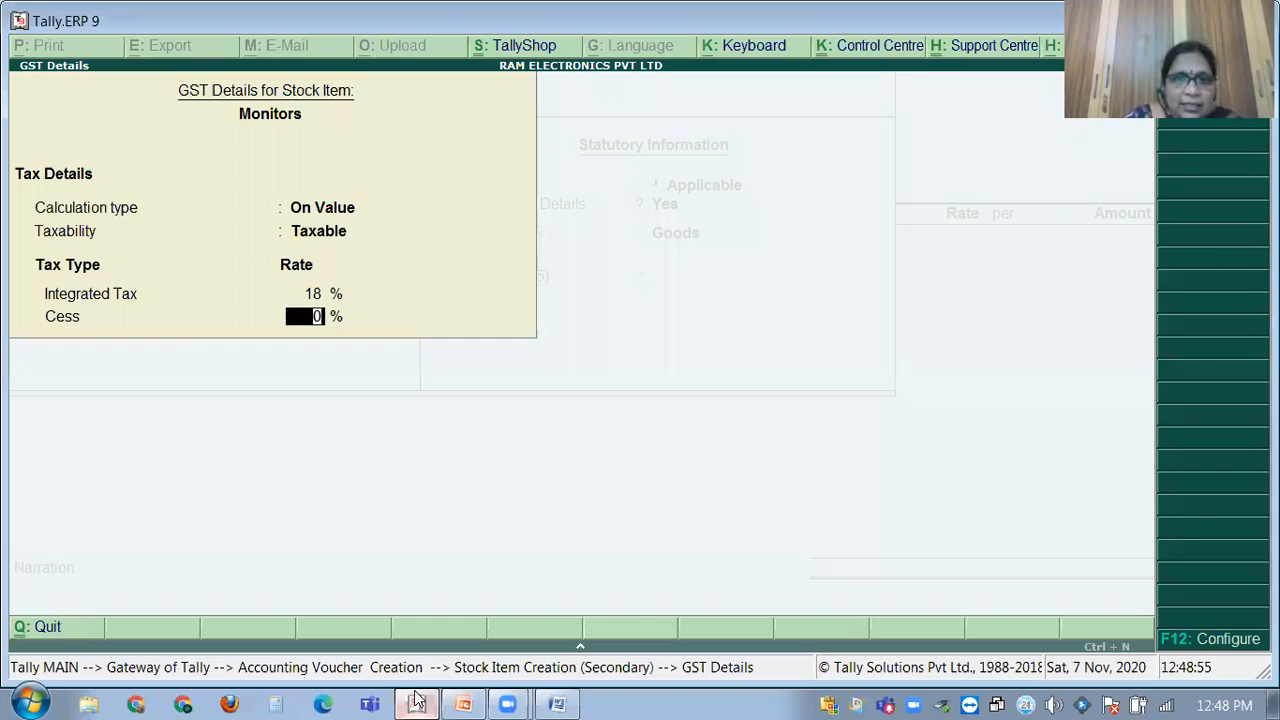
pyautogui.press('Return')
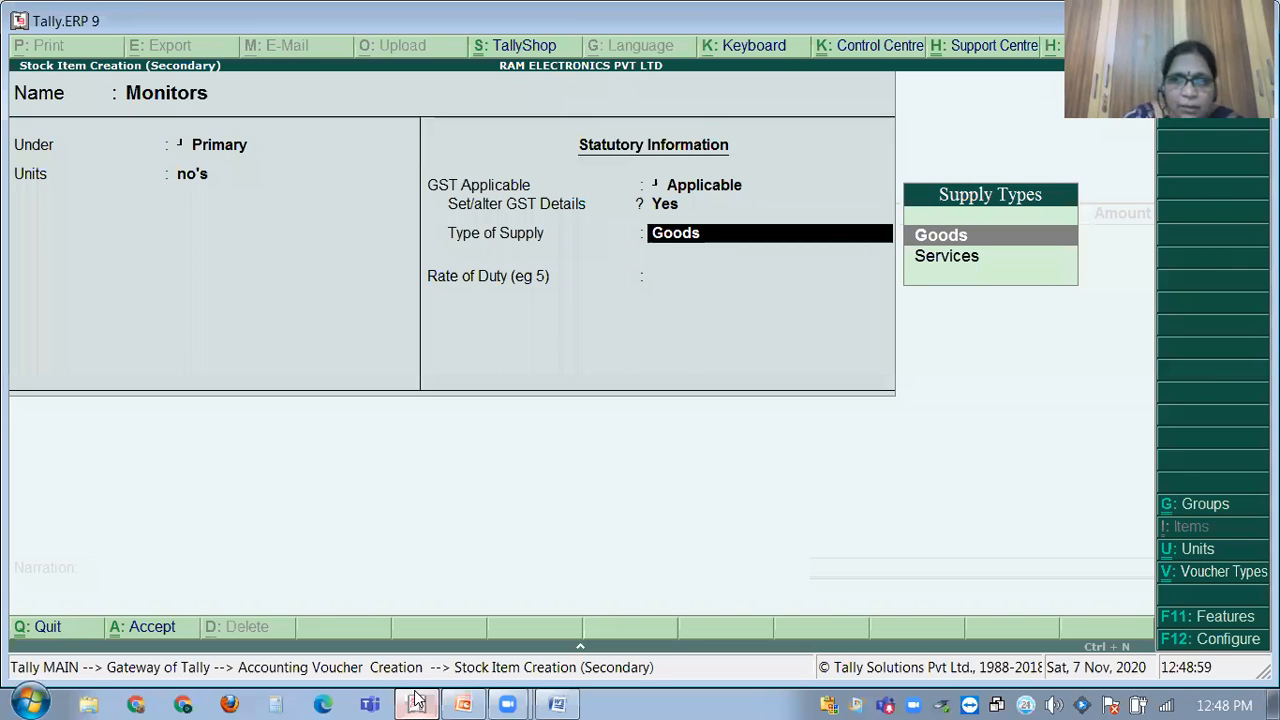
pyautogui.press('BackSpace')
pyautogui.press('Return')
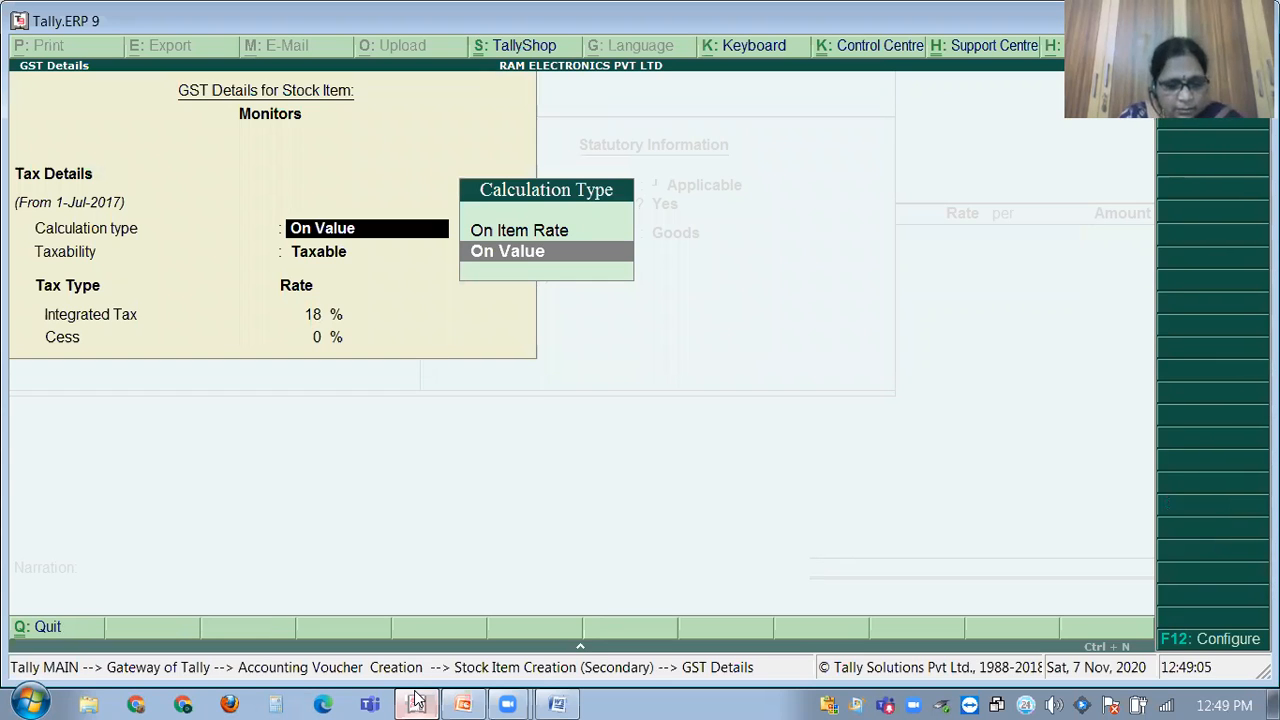
pyautogui.hotkey('alt', 'l')
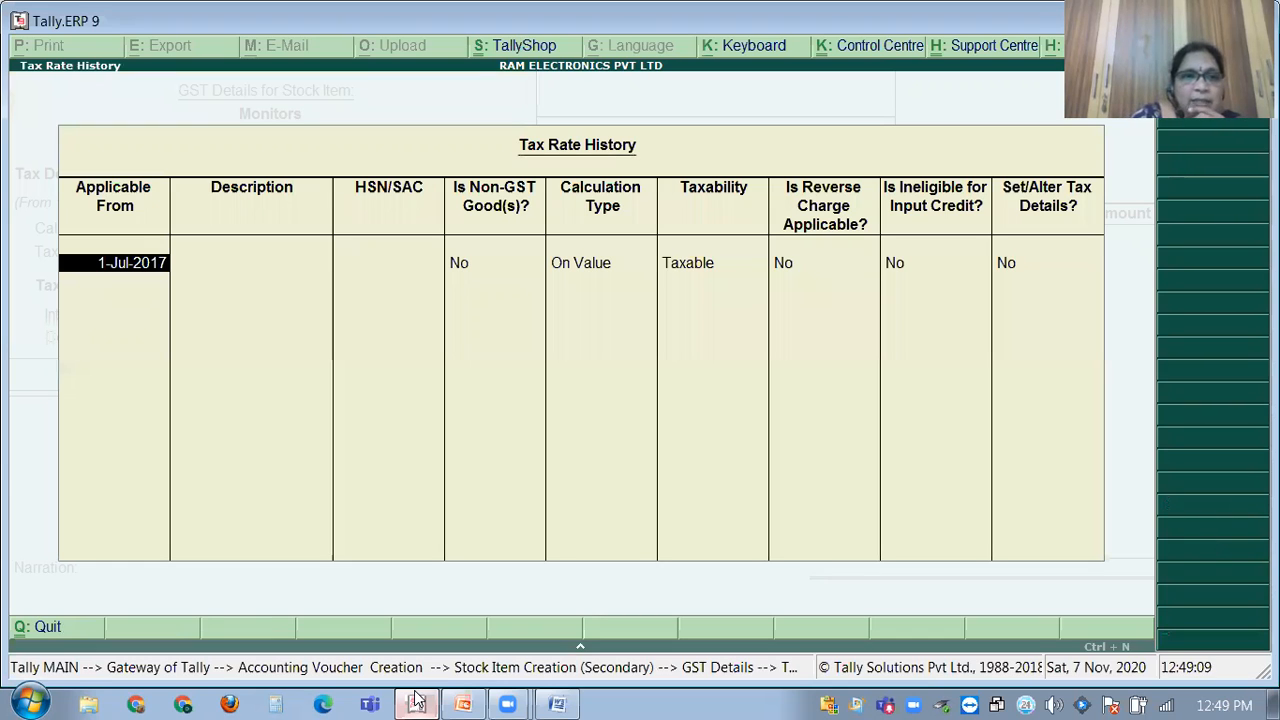
# Enter HSN/SAC code 12345, keep Goods as supply type and rate of duty 0.
pyautogui.press('Return')
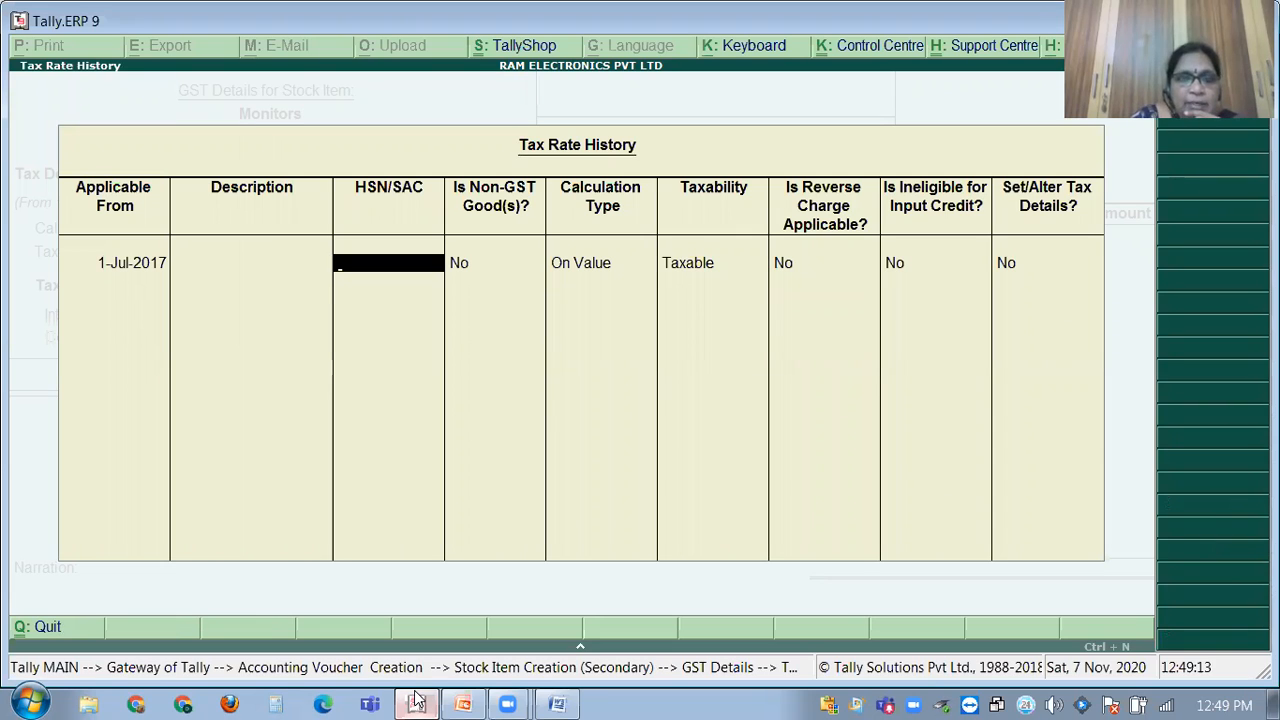
pyautogui.write('1')
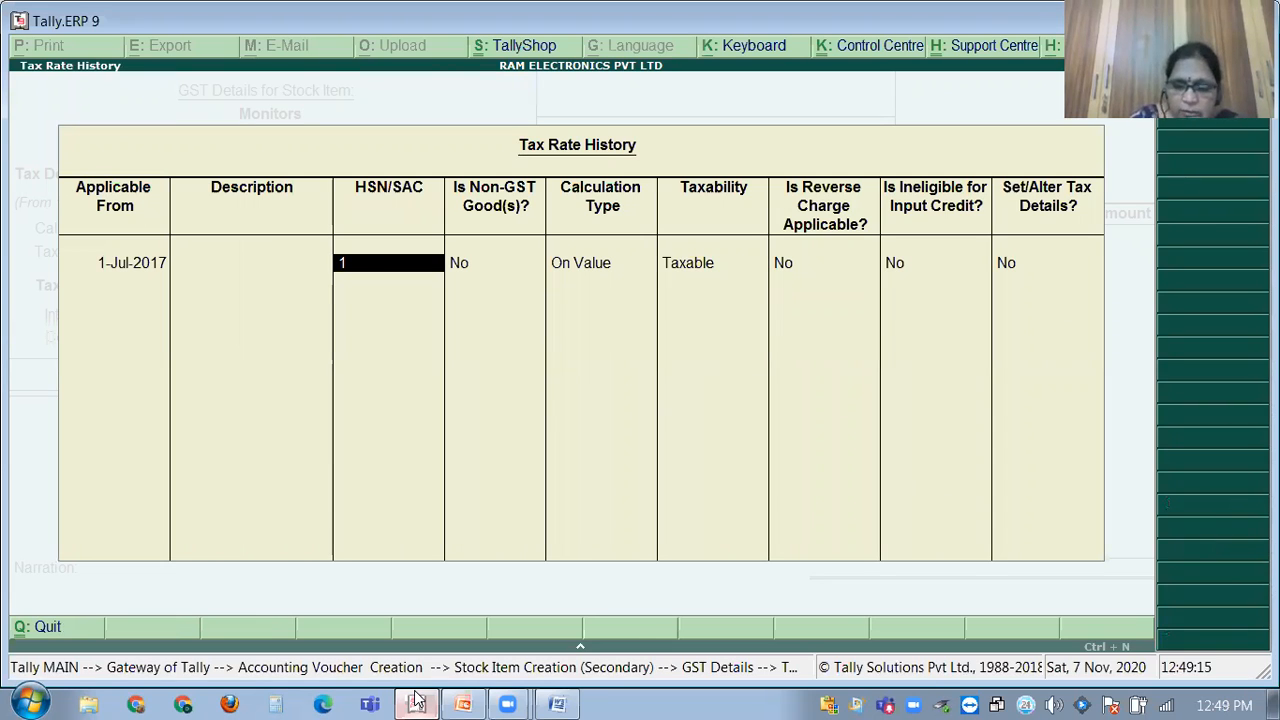
pyautogui.write('2345')
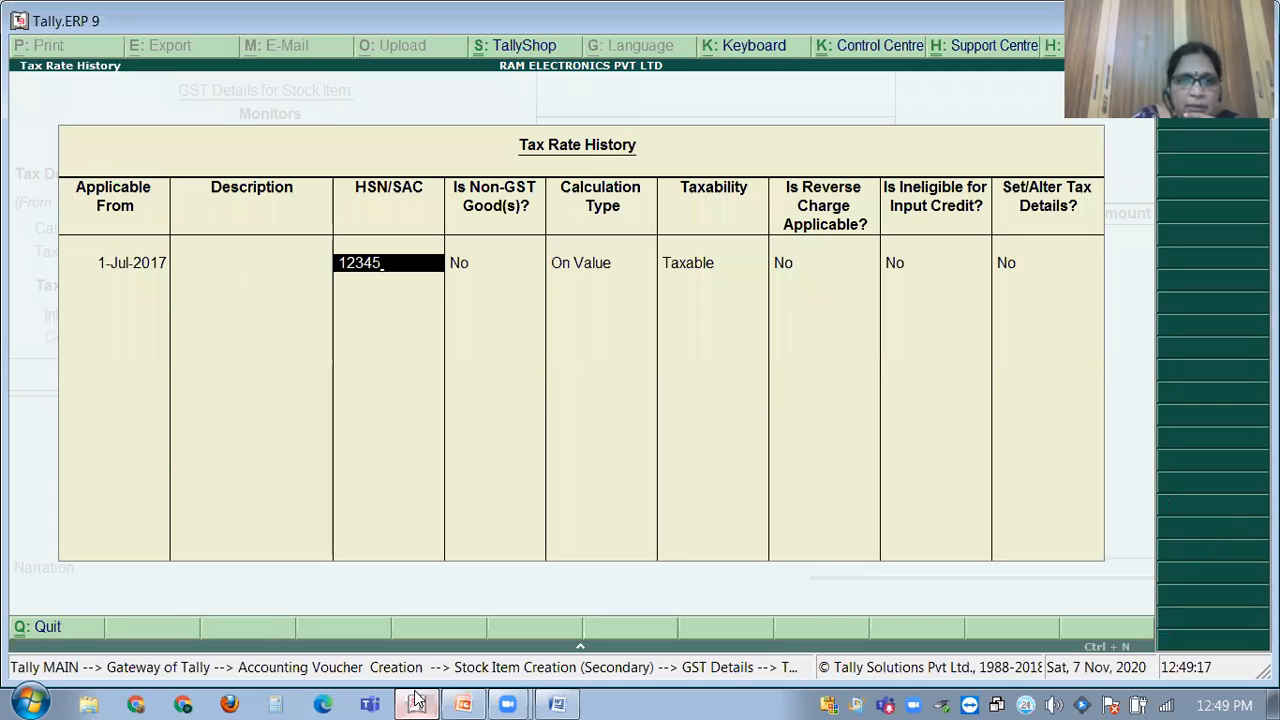
pyautogui.press('Return')
pyautogui.press('Return')
pyautogui.press('Return')
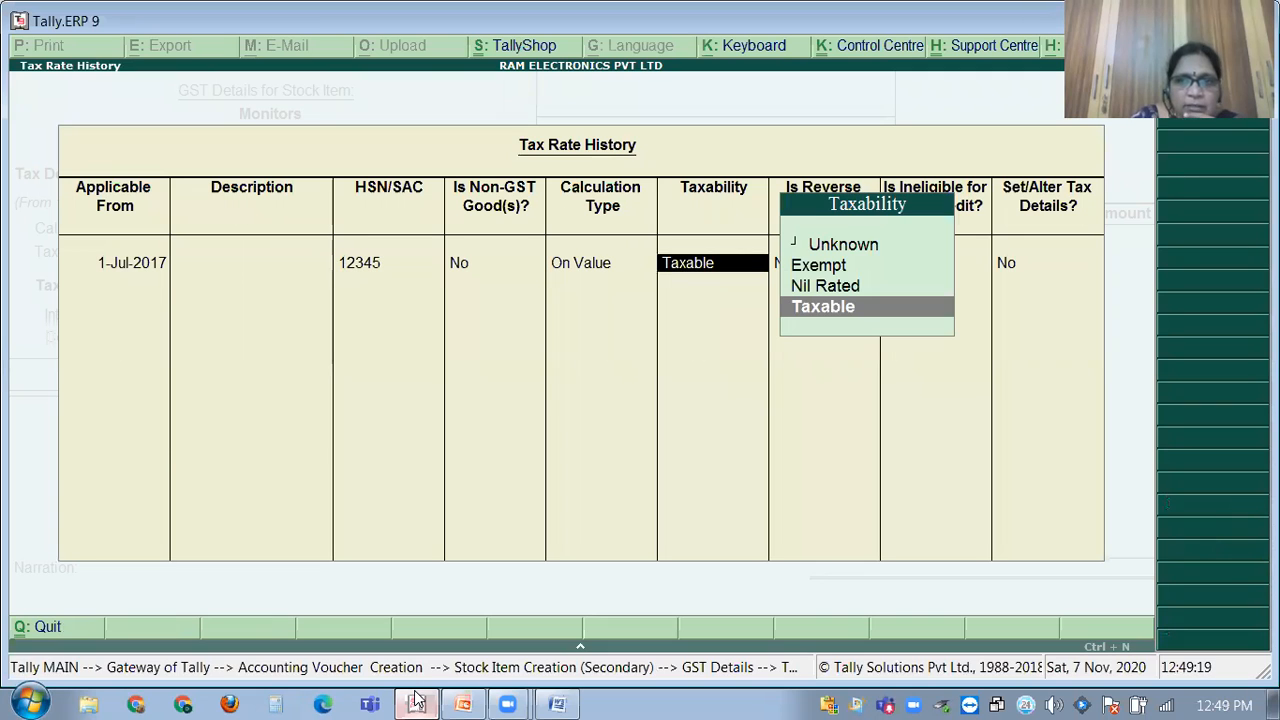
pyautogui.press('Return')
pyautogui.press('Return')
pyautogui.press('Return')
pyautogui.press('Return')
pyautogui.press('Return')
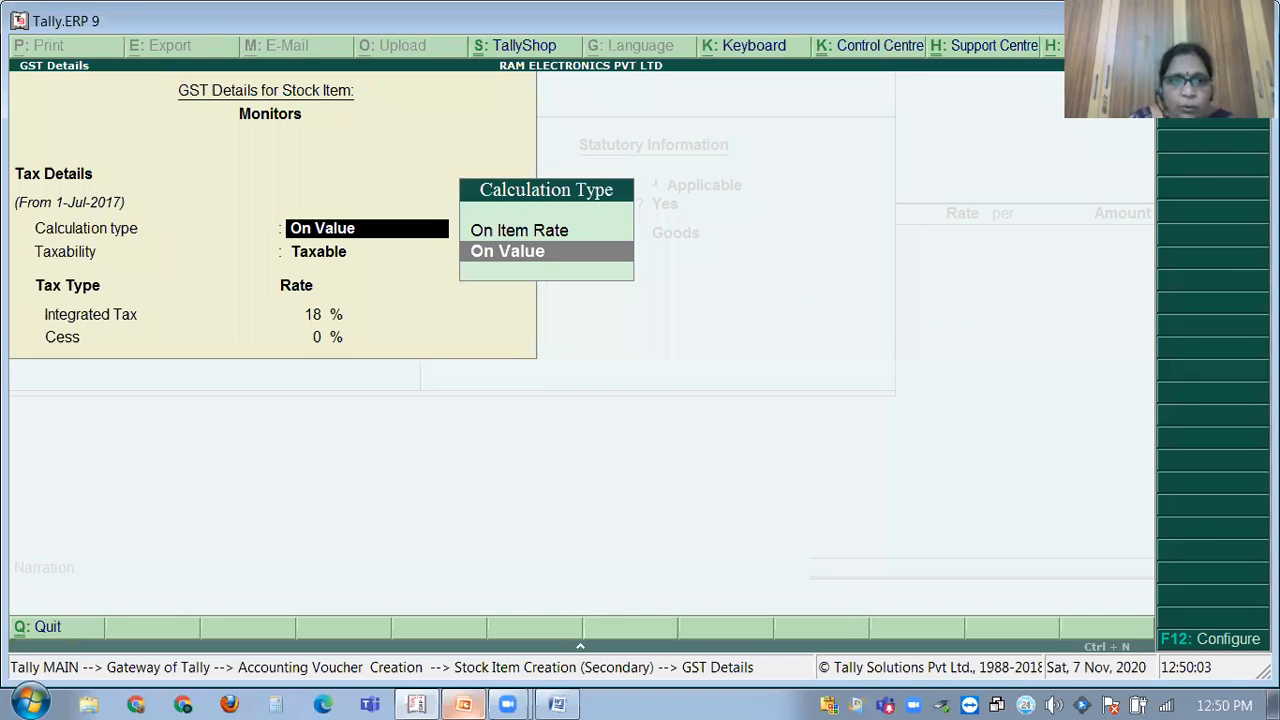
pyautogui.hotkey('ctrl', 'a')
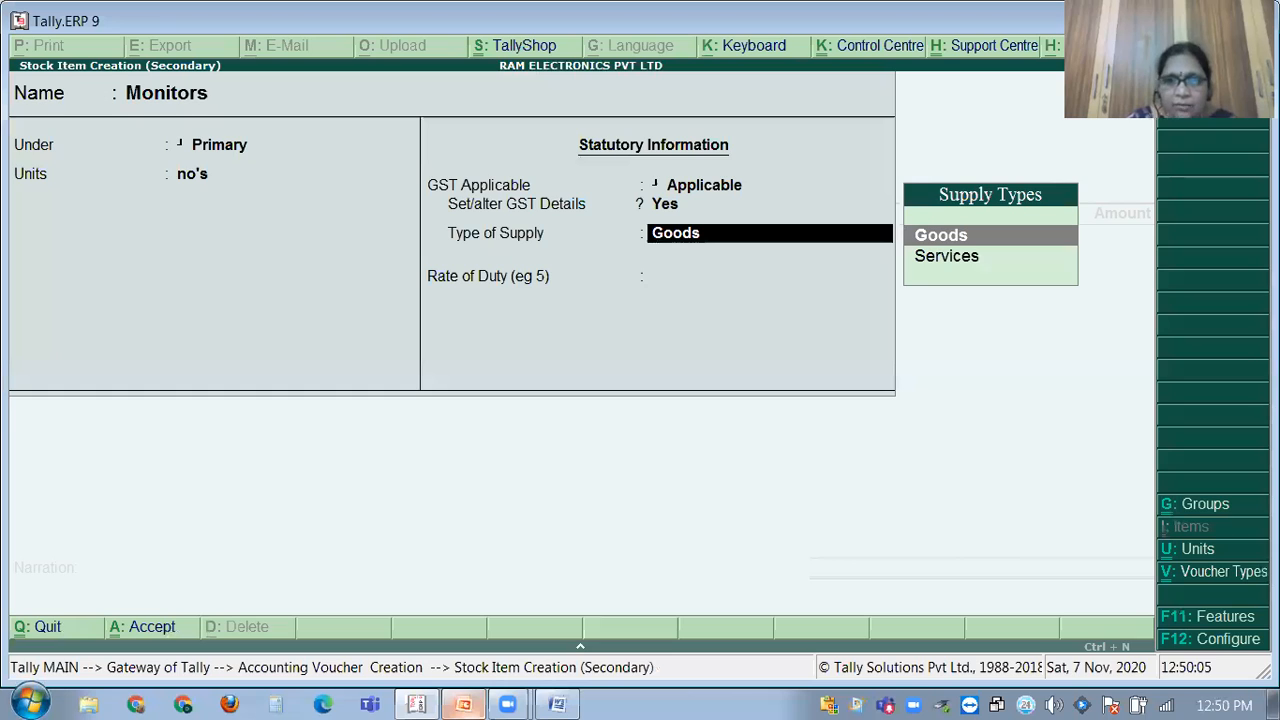
pyautogui.press('Return')
pyautogui.press('Return')
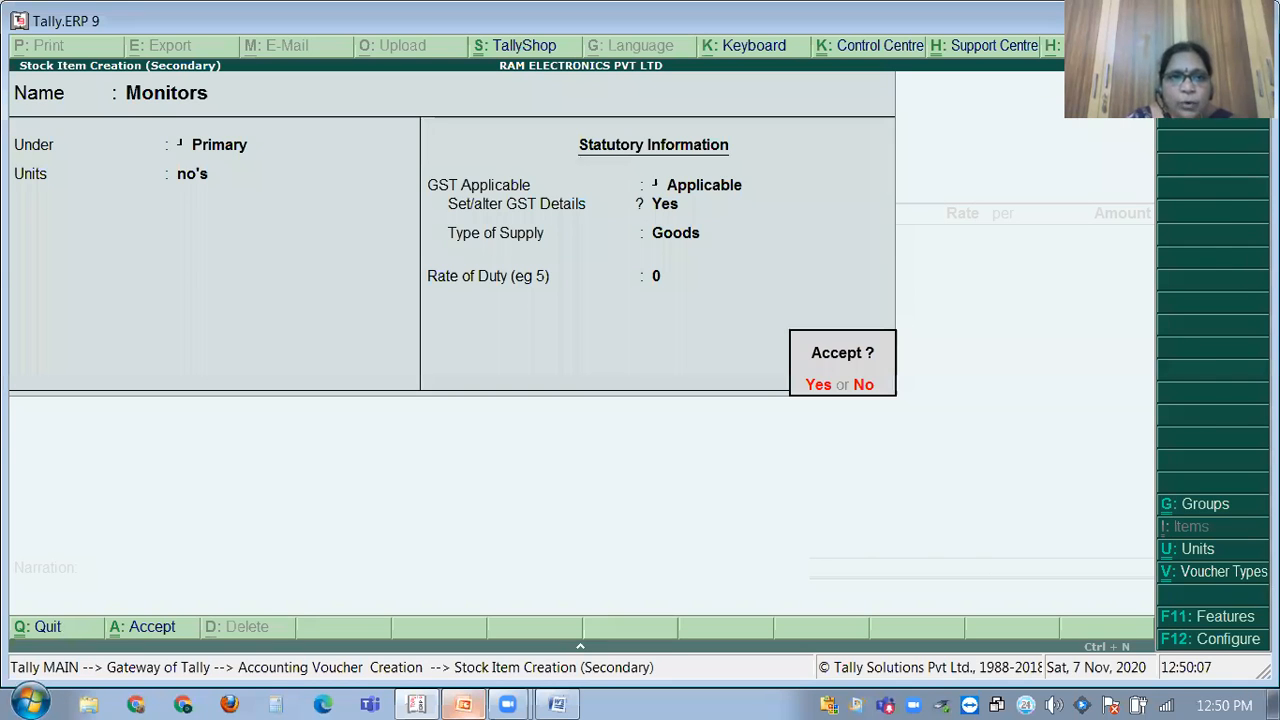
pyautogui.press('Return')
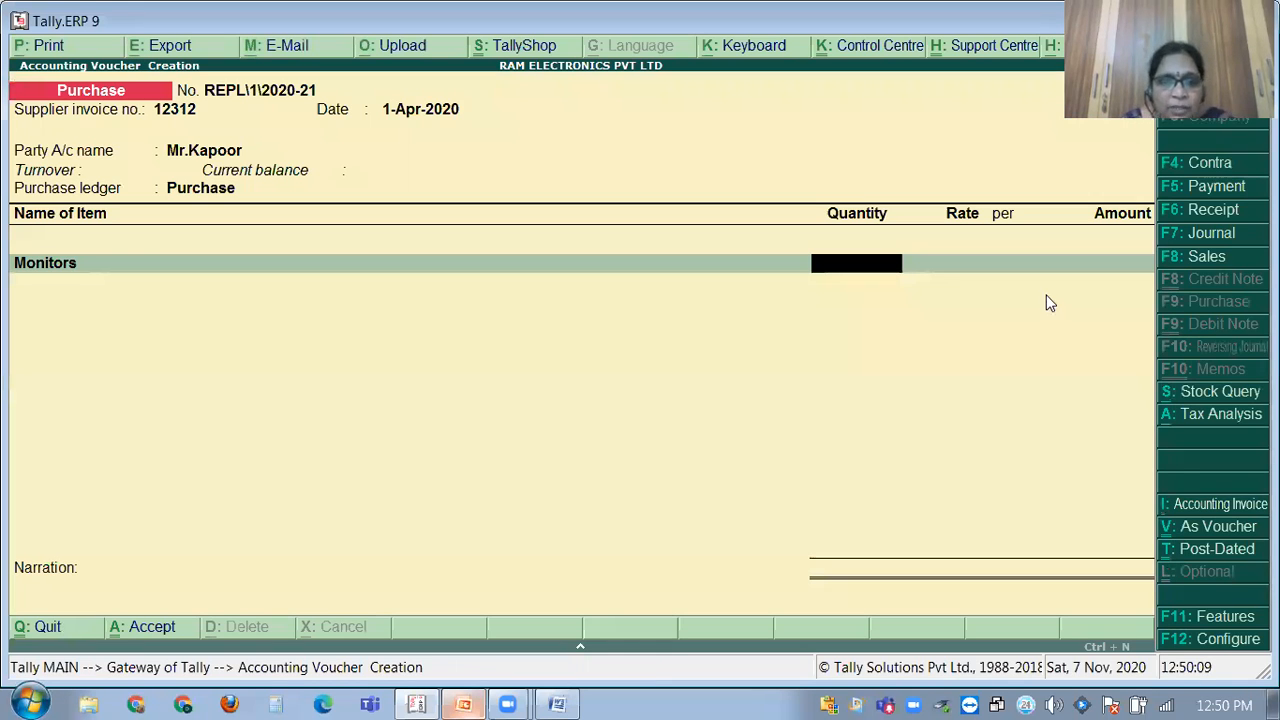
# Check the purchase details in the GST PROBLEMS Word document.
pyautogui.click(418, 700)
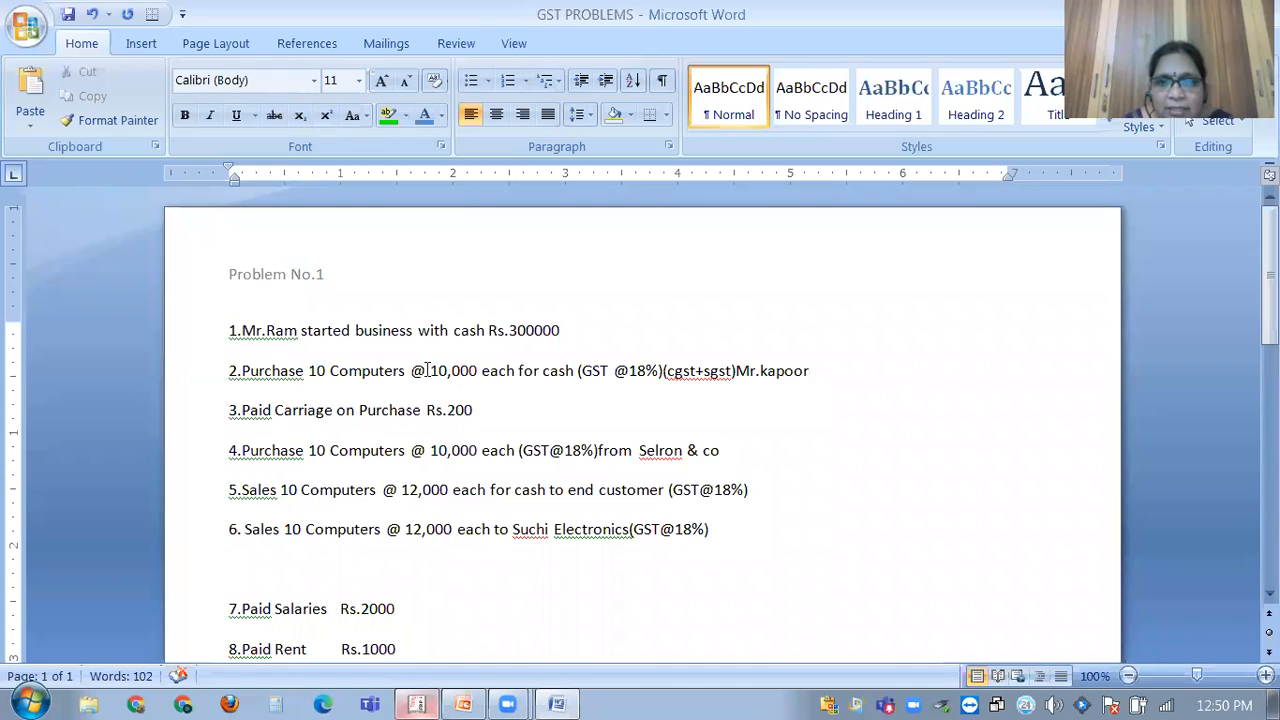
pyautogui.click(306, 375)
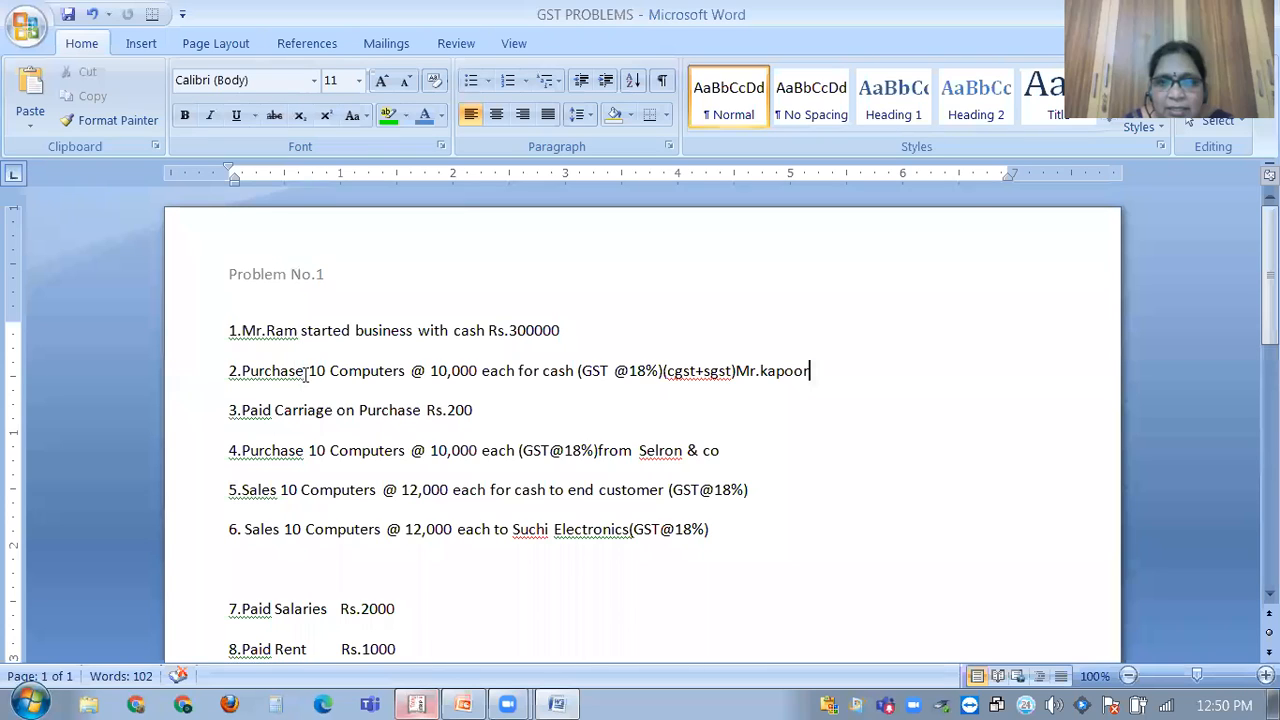
pyautogui.press('End')
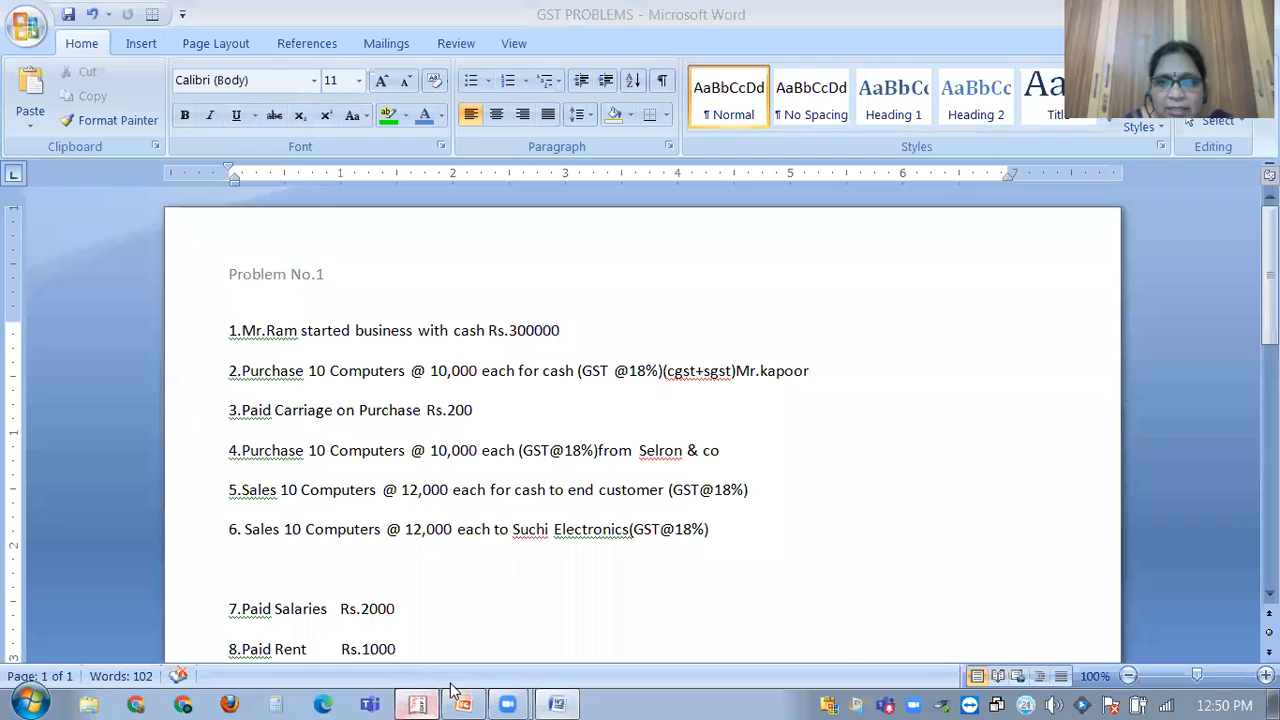
pyautogui.hotkey('alt', 'Tab')
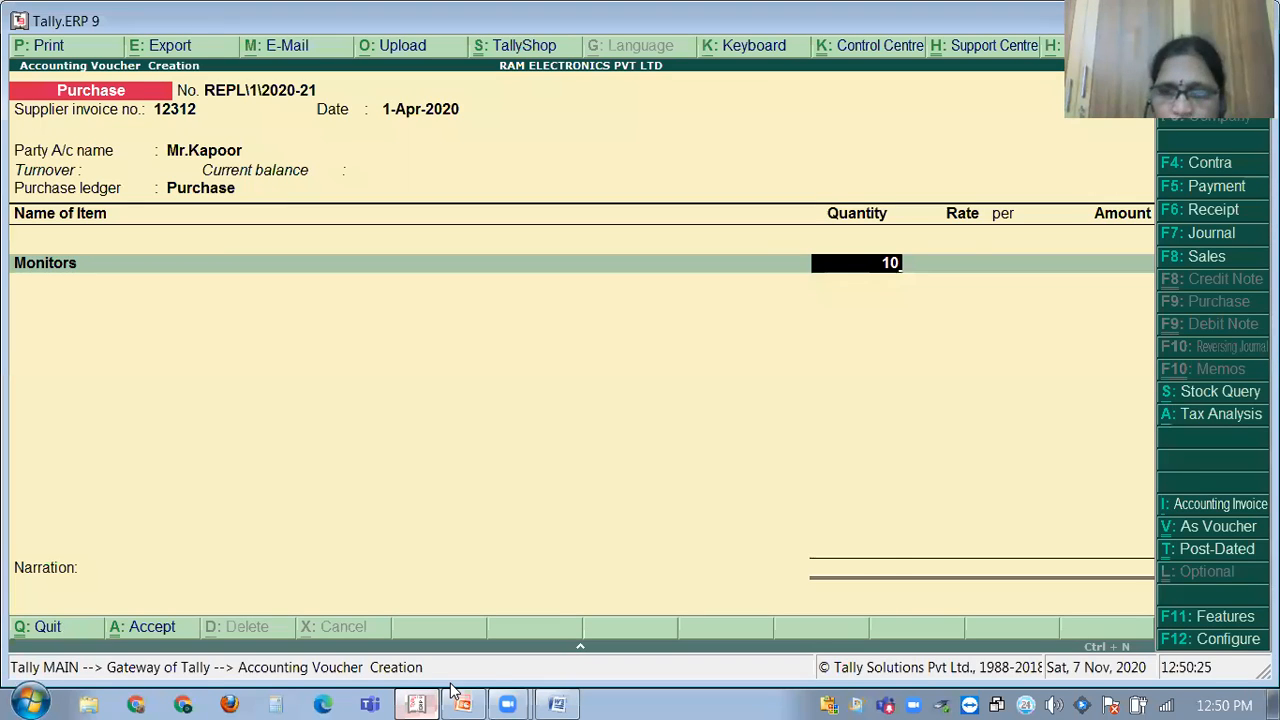
# Enter quantity 10 of Monitors at a rate of 10,000 per no's.
pyautogui.press('Return')
pyautogui.write('100000')
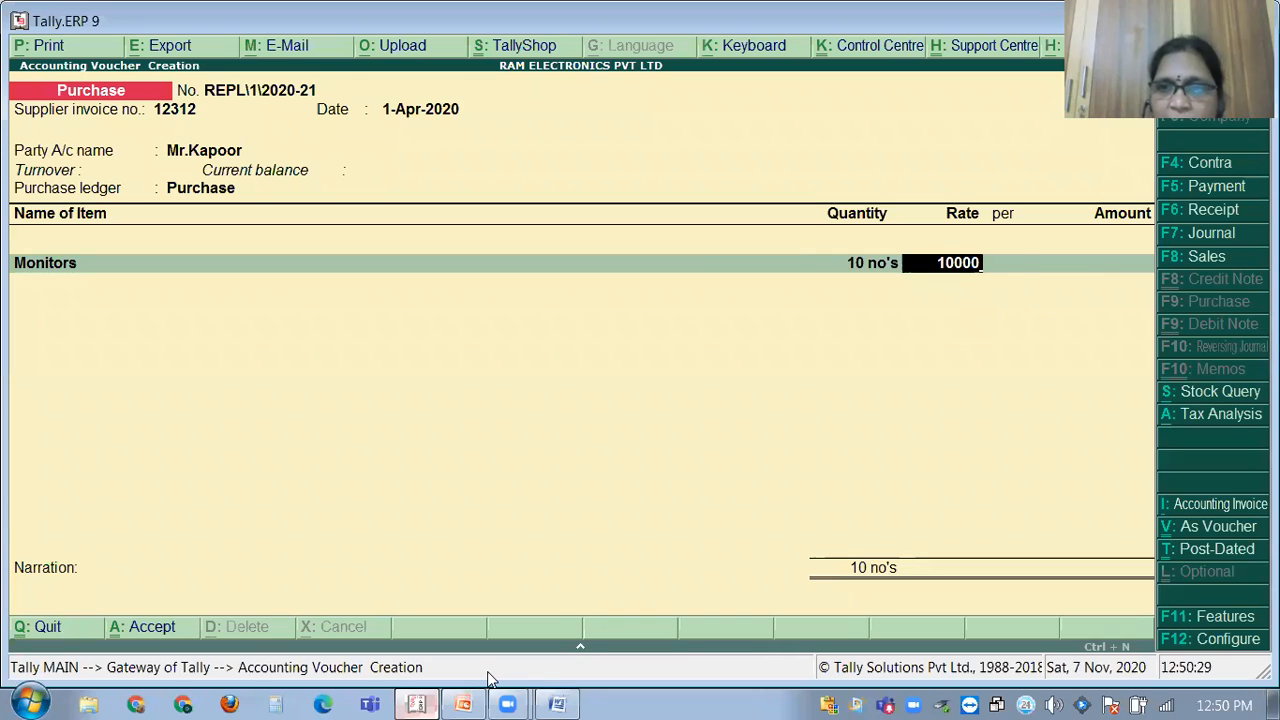
pyautogui.press('Return')
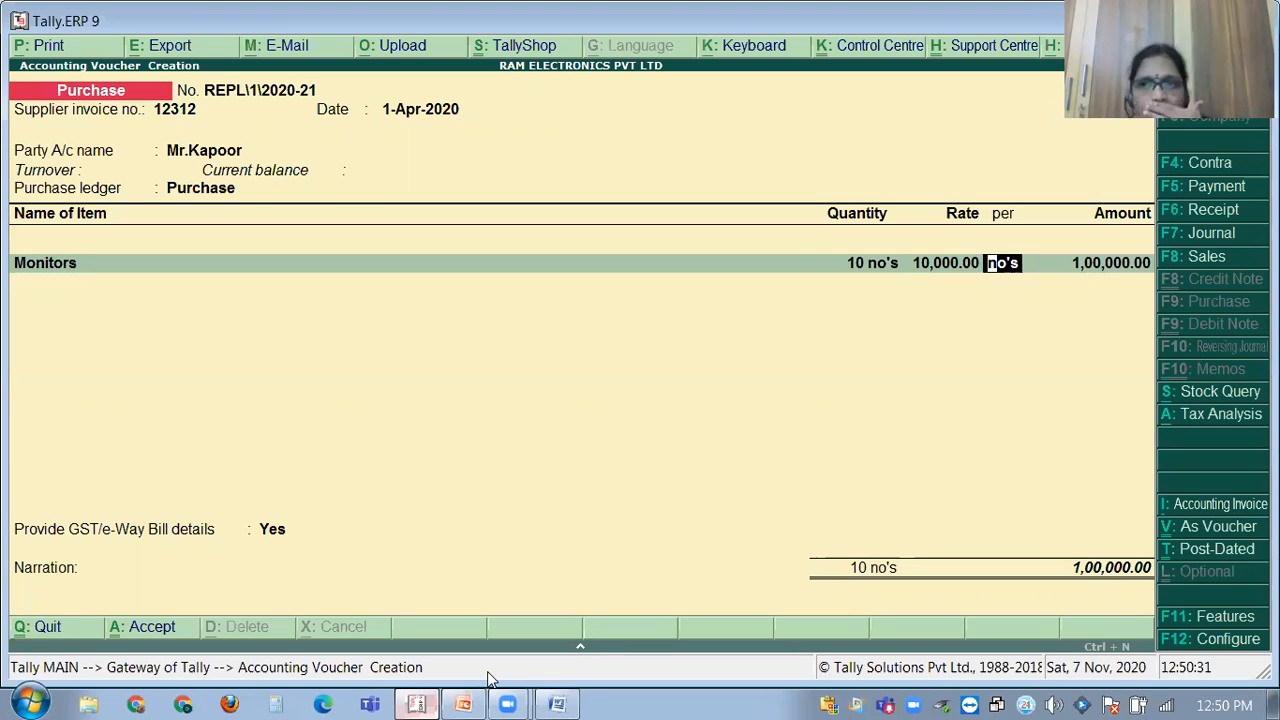
pyautogui.press('Return')
pyautogui.press('Return')
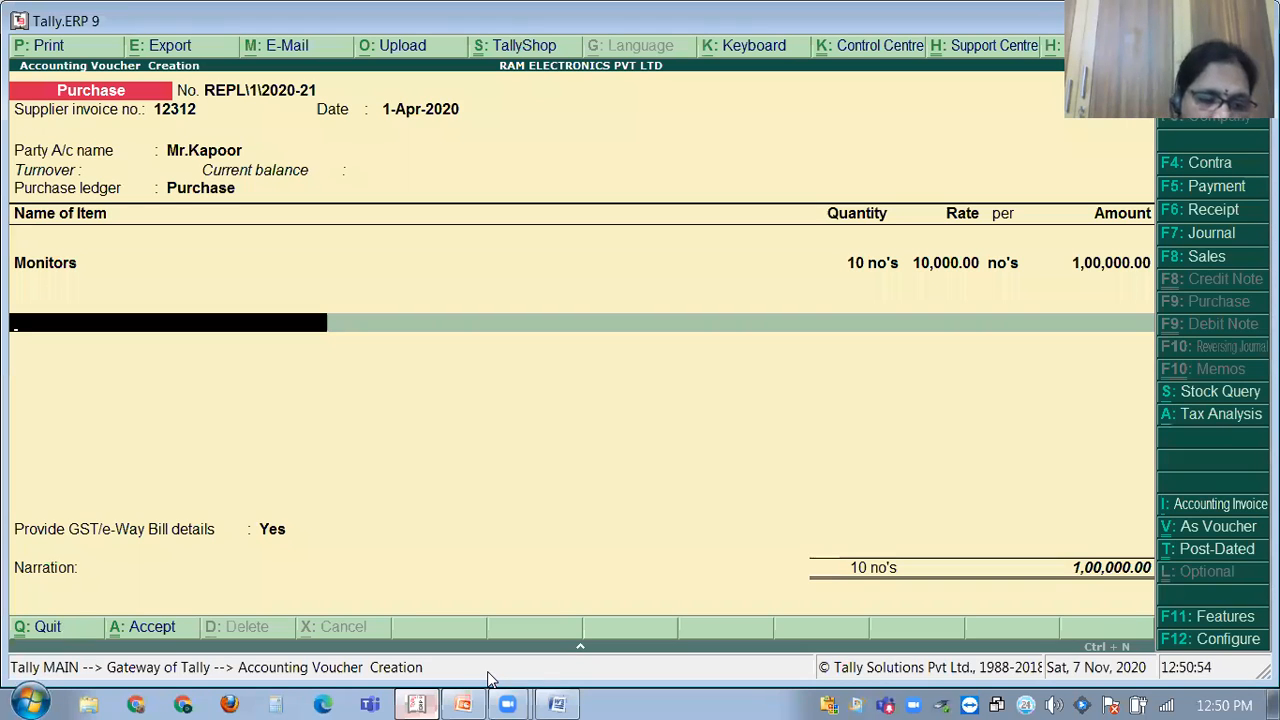
# Add SGST and CGST lines, accepting the auto-calculated 9,000.00 for each.
pyautogui.write('S')
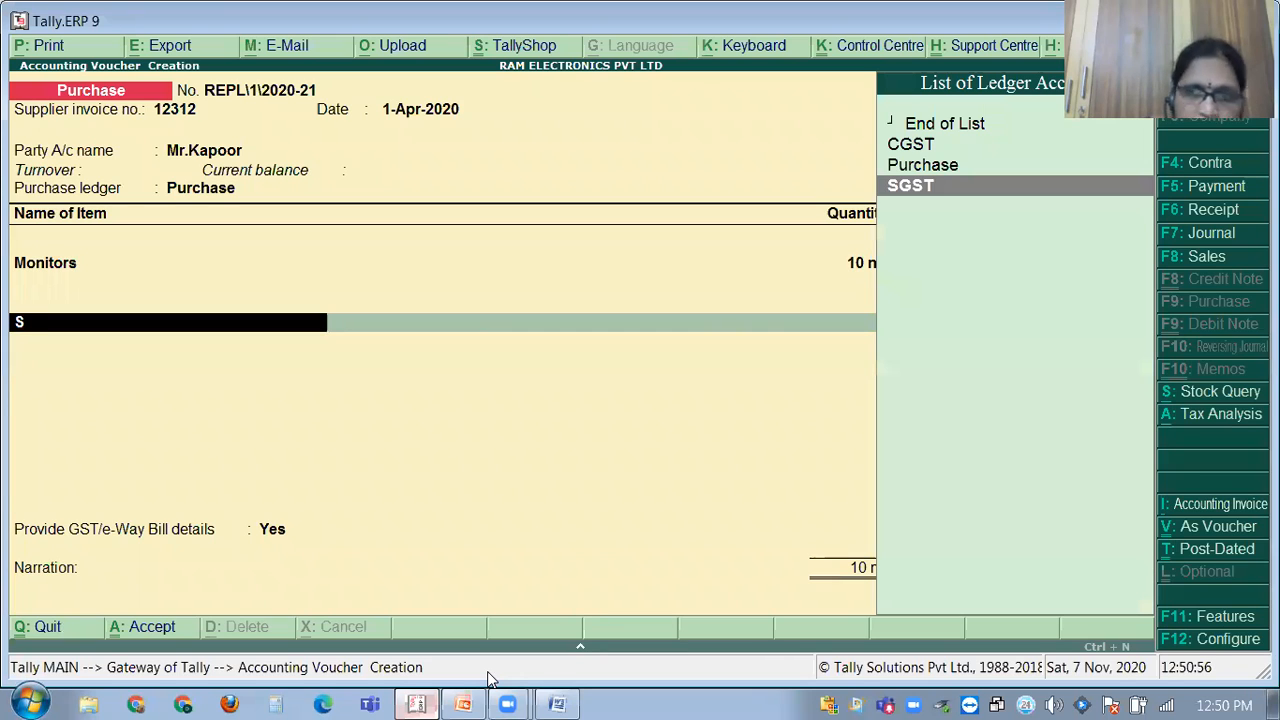
pyautogui.write('g')
pyautogui.press('Return')
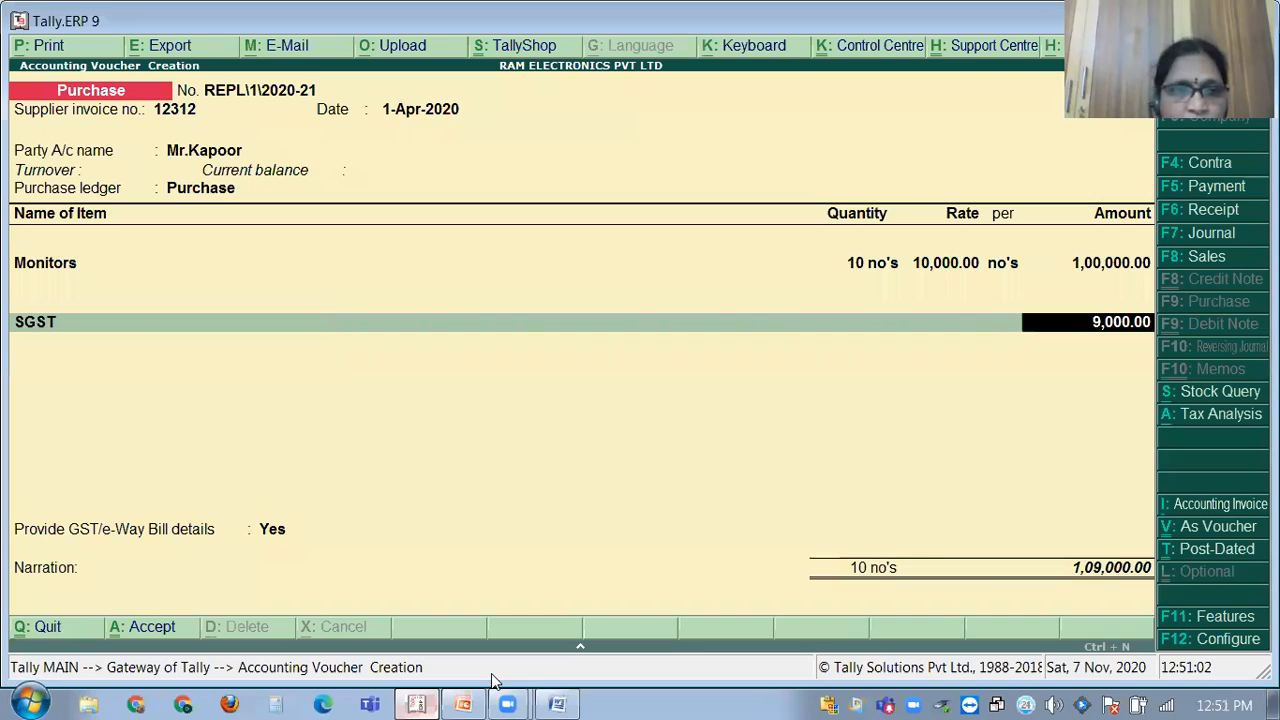
pyautogui.press('Return')
pyautogui.write('C')
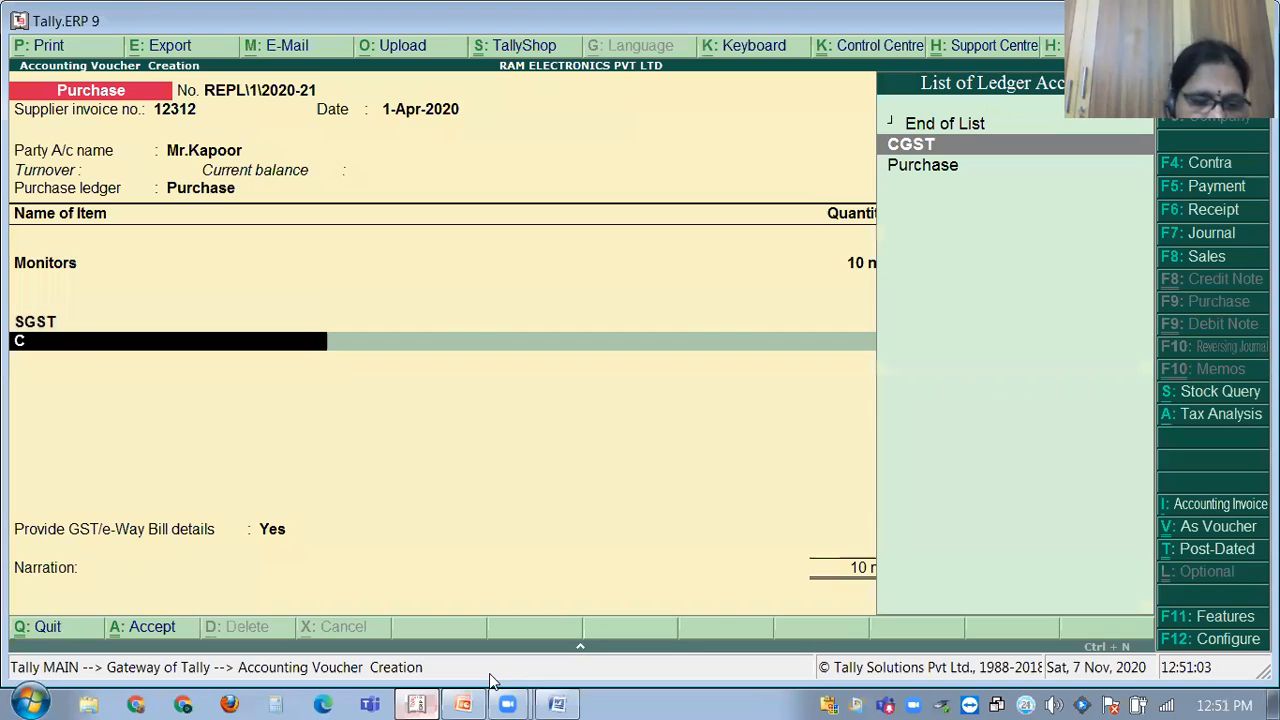
pyautogui.write('gst')
pyautogui.press('Return')
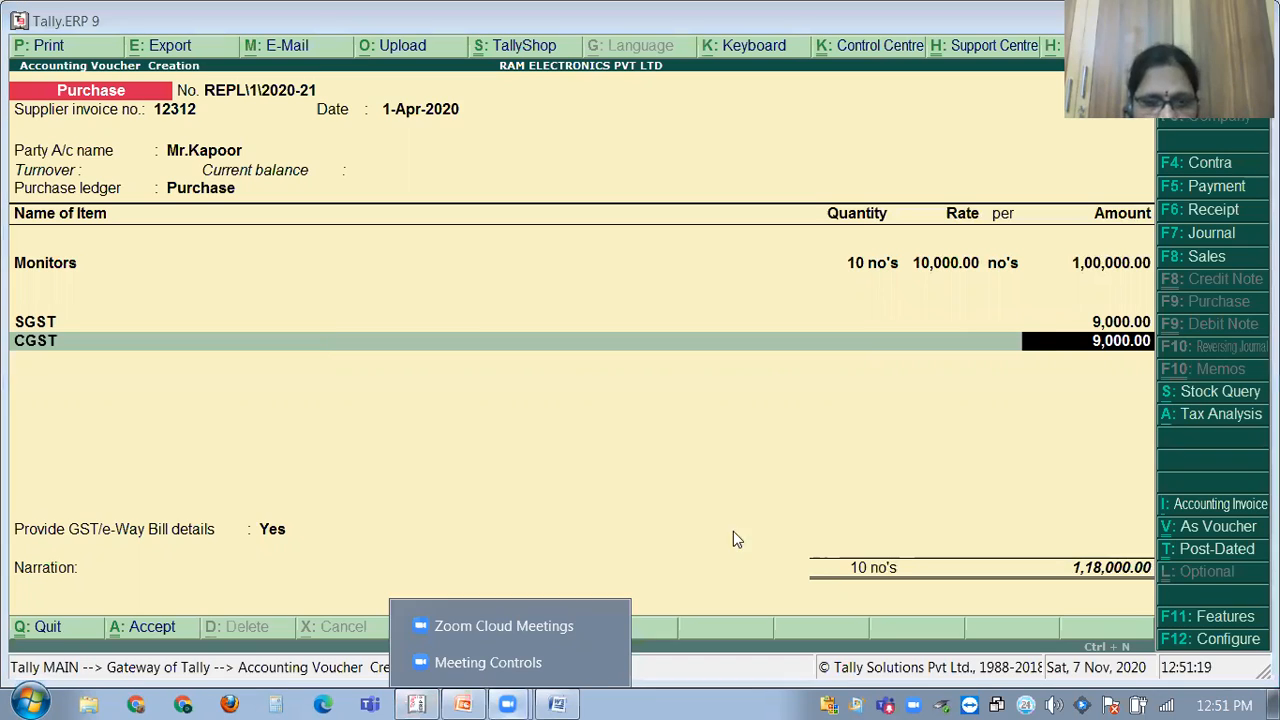
pyautogui.press('Return')
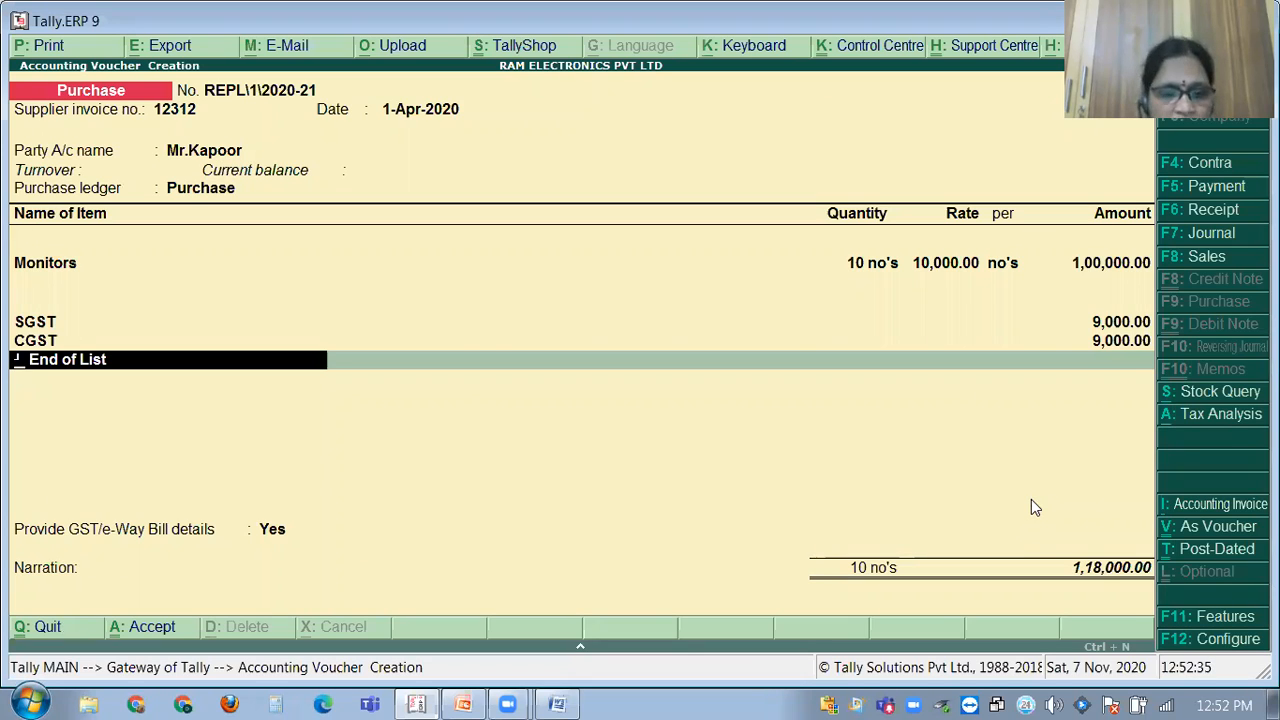
# Save purchase voucher REPL\1\2020-21, then reopen it and move down to the narration.
pyautogui.hotkey('ctrl', 'a')
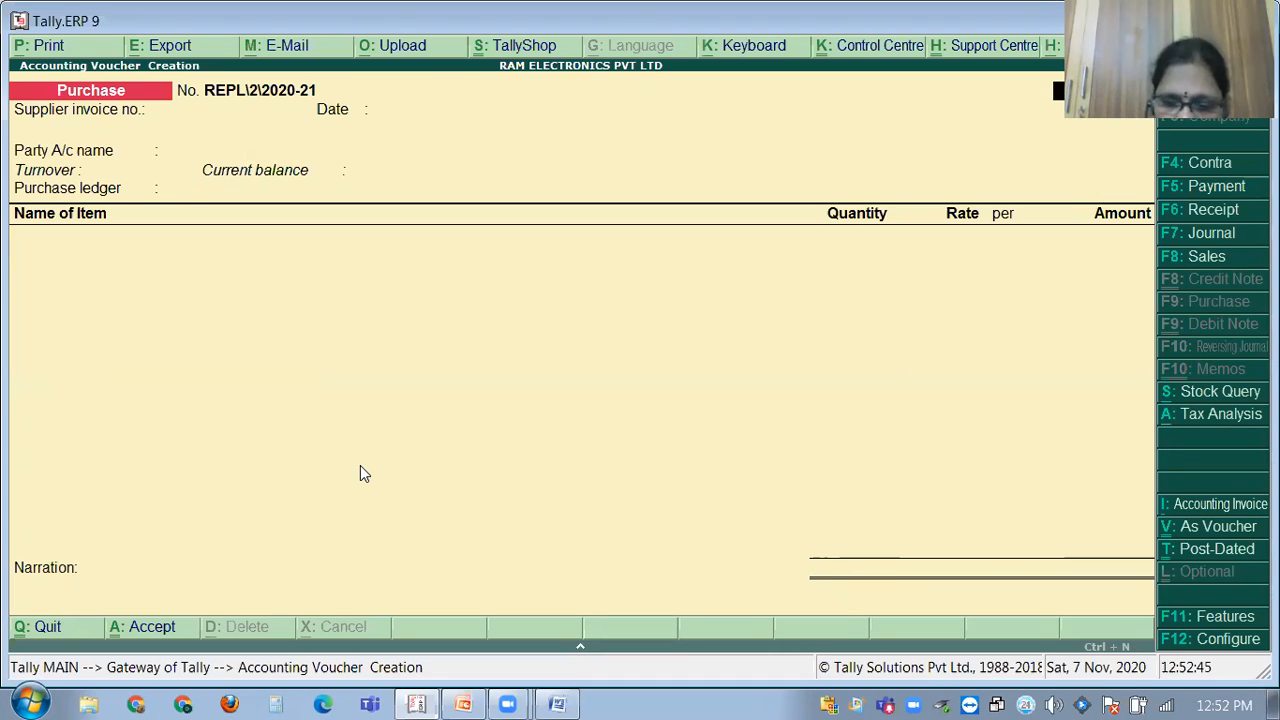
pyautogui.press('pageup')
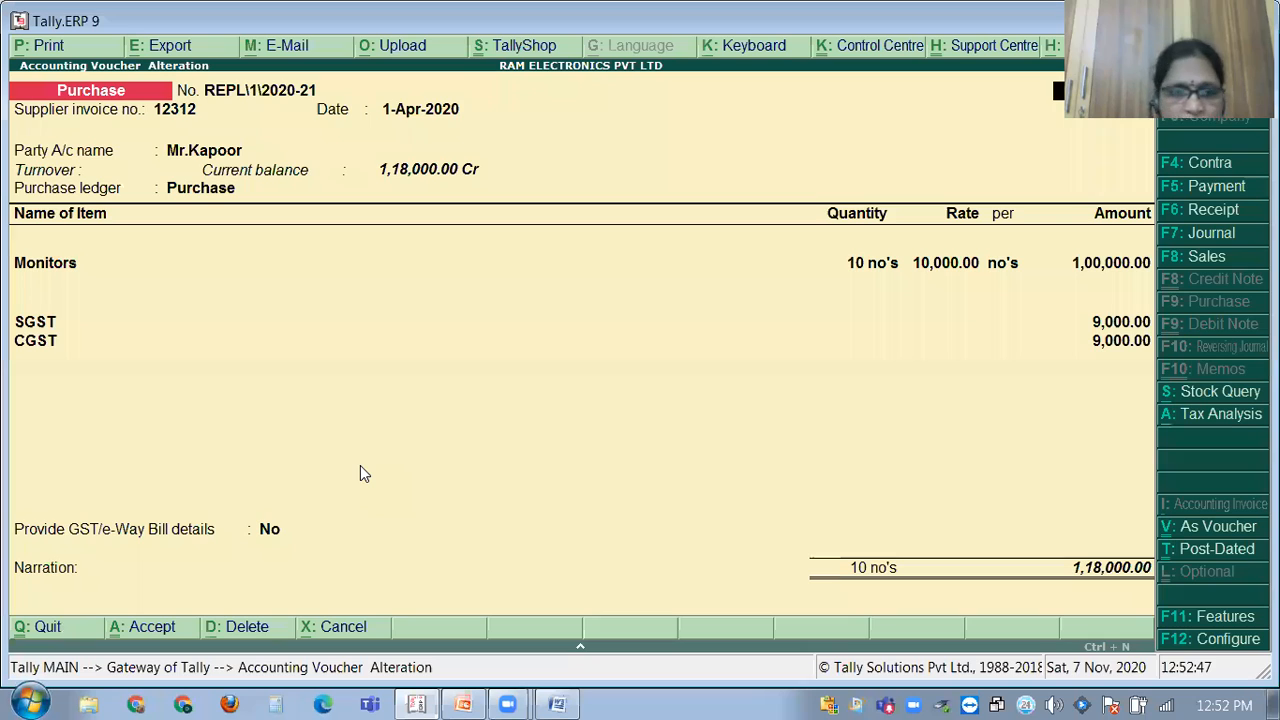
pyautogui.press('Return')
pyautogui.press('Return')
pyautogui.press('Return')
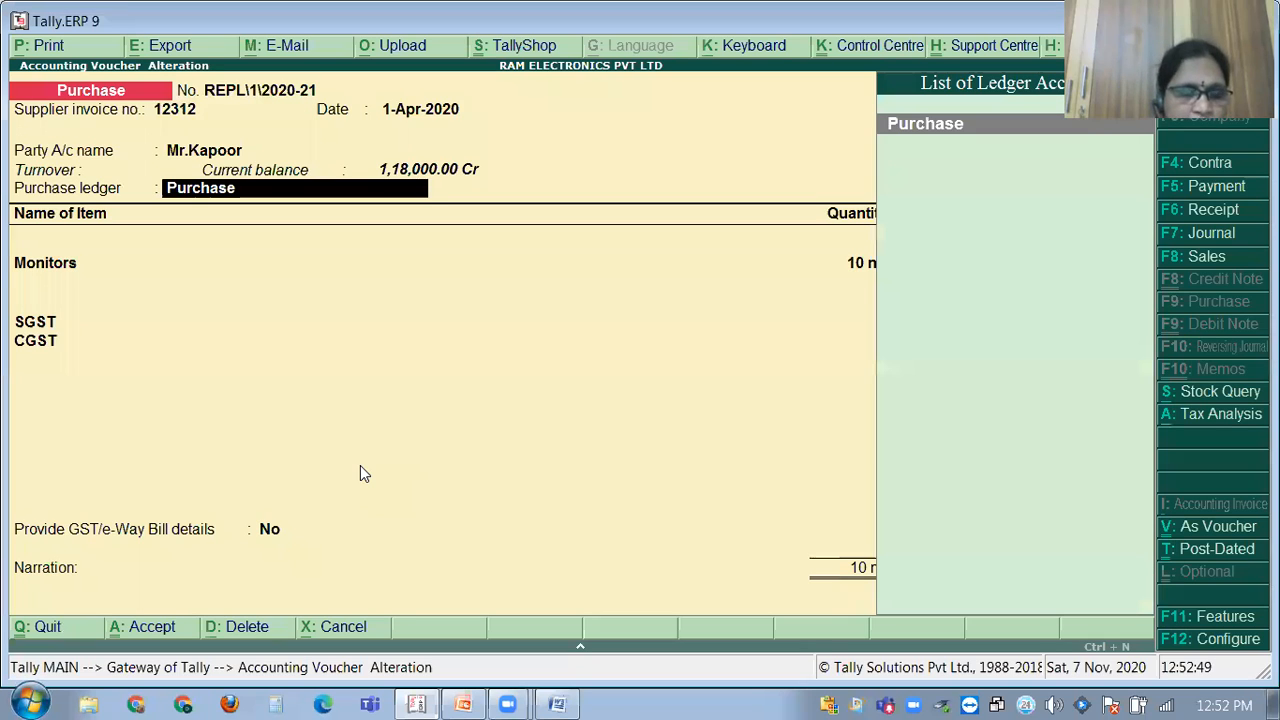
pyautogui.press('Return')
pyautogui.press('Return')
pyautogui.press('Return')
pyautogui.press('Return')
pyautogui.press('Return')
pyautogui.press('Return')
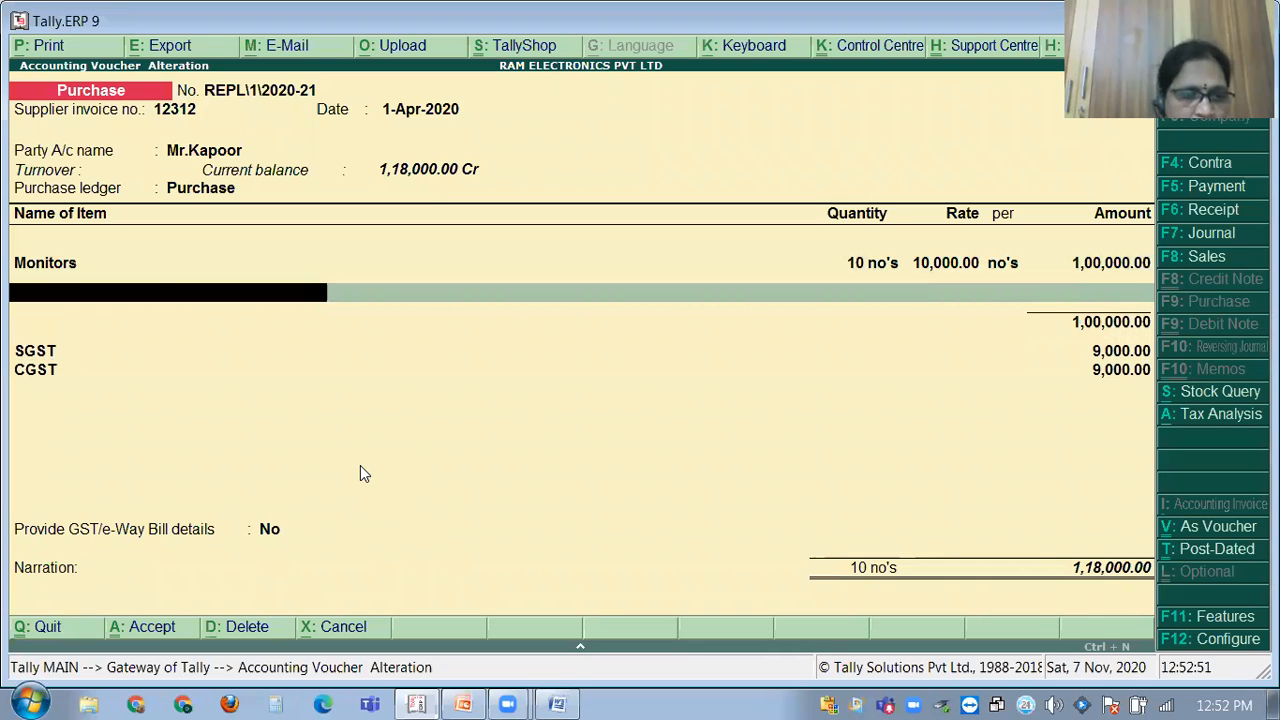
pyautogui.press('Return')
pyautogui.press('Return')
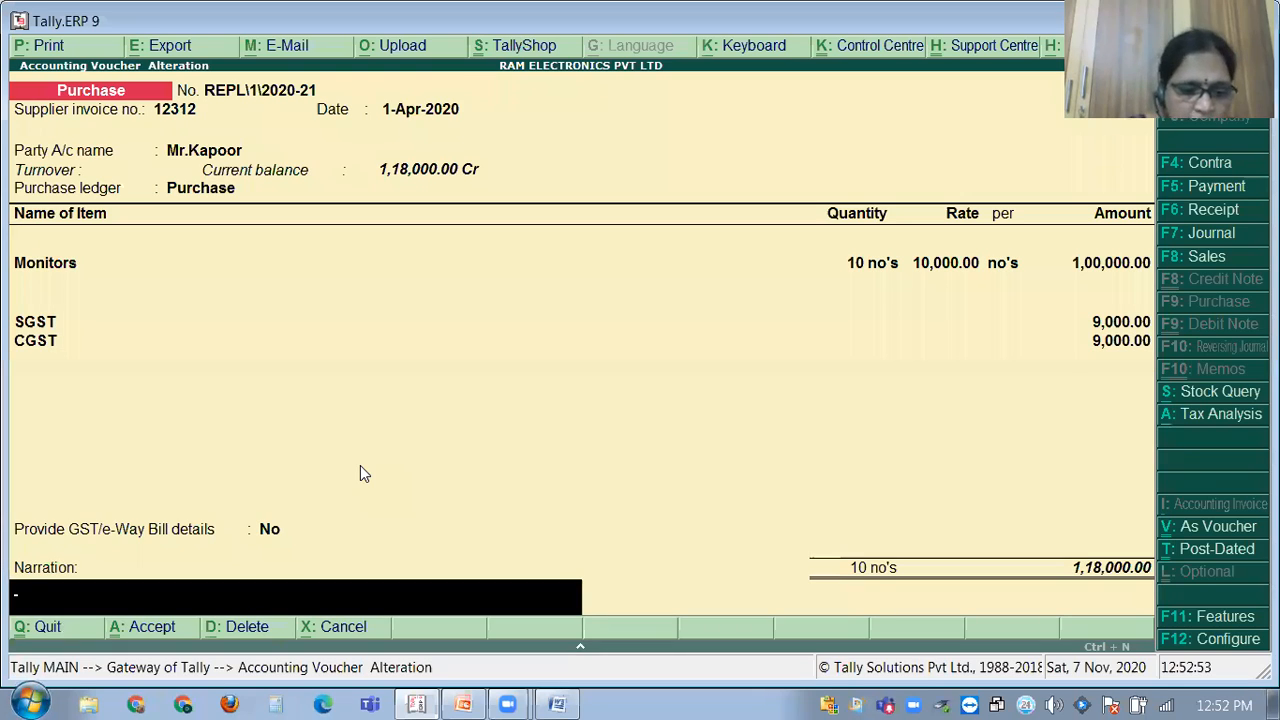
# Add the narration 'being goods puchased', save the voucher, and bring up its print settings.
pyautogui.write('be')
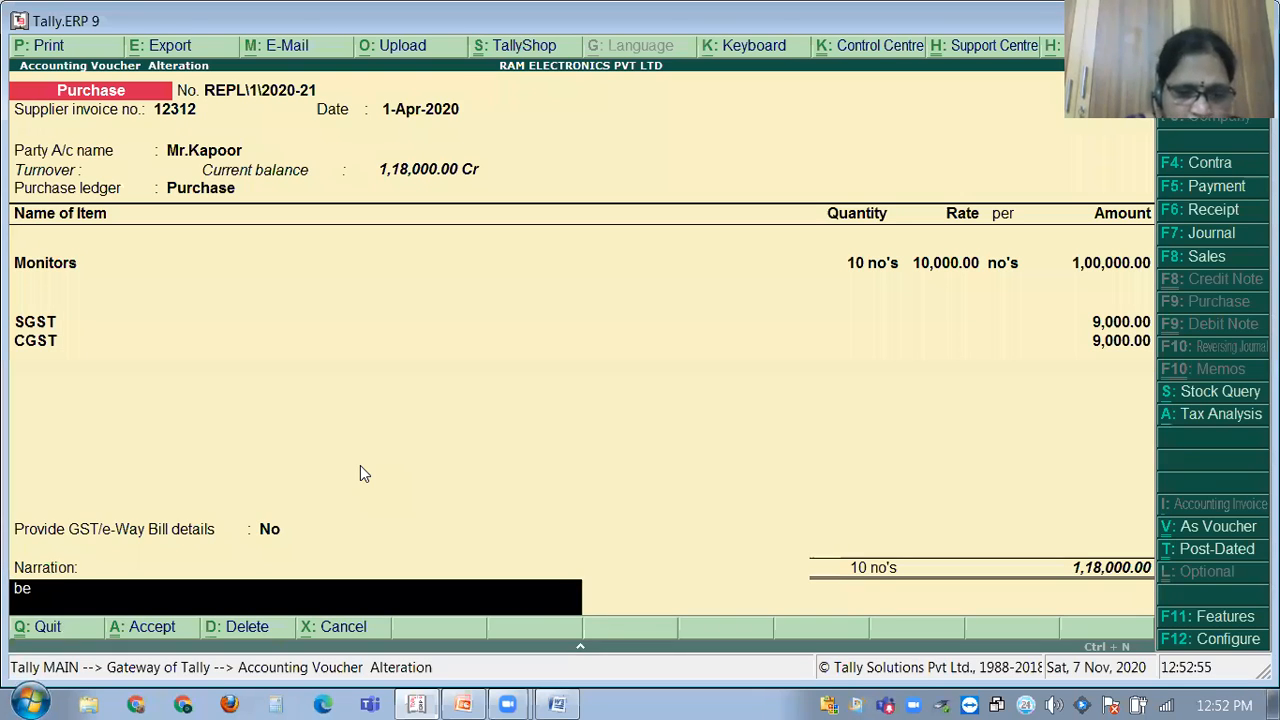
pyautogui.write('ing goods puchs')
pyautogui.press('BackSpace')
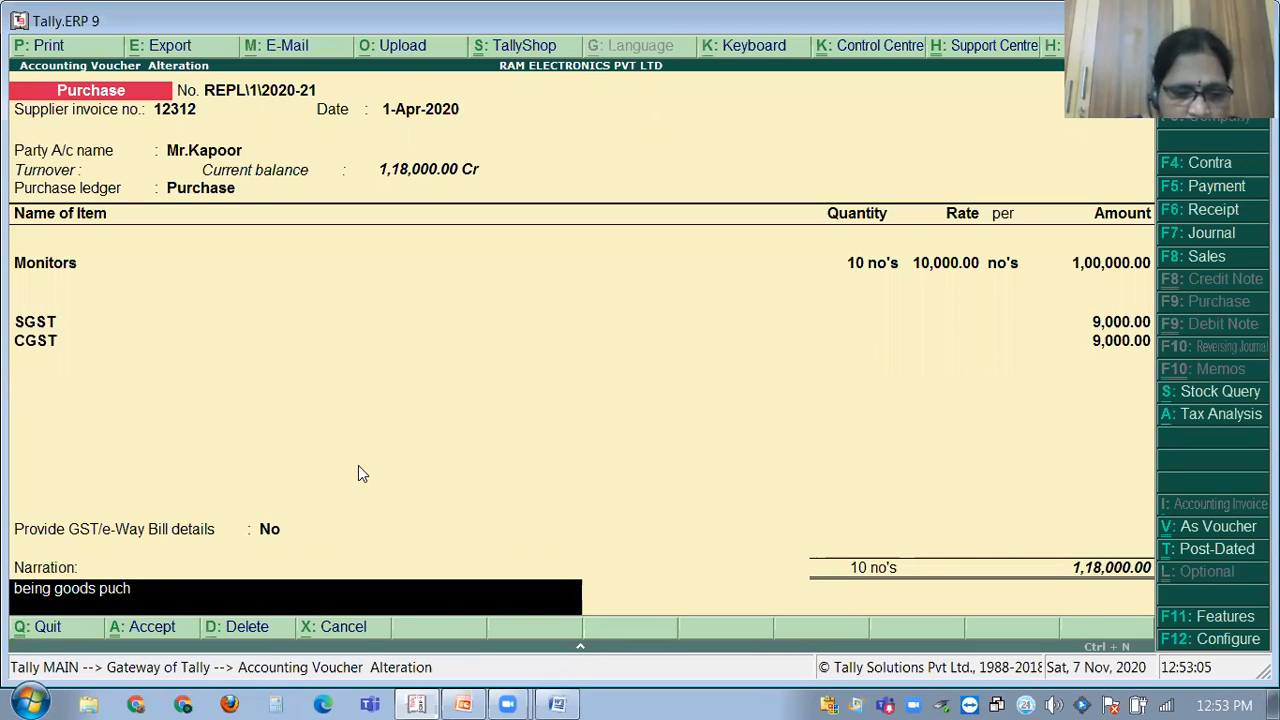
pyautogui.write('ased')
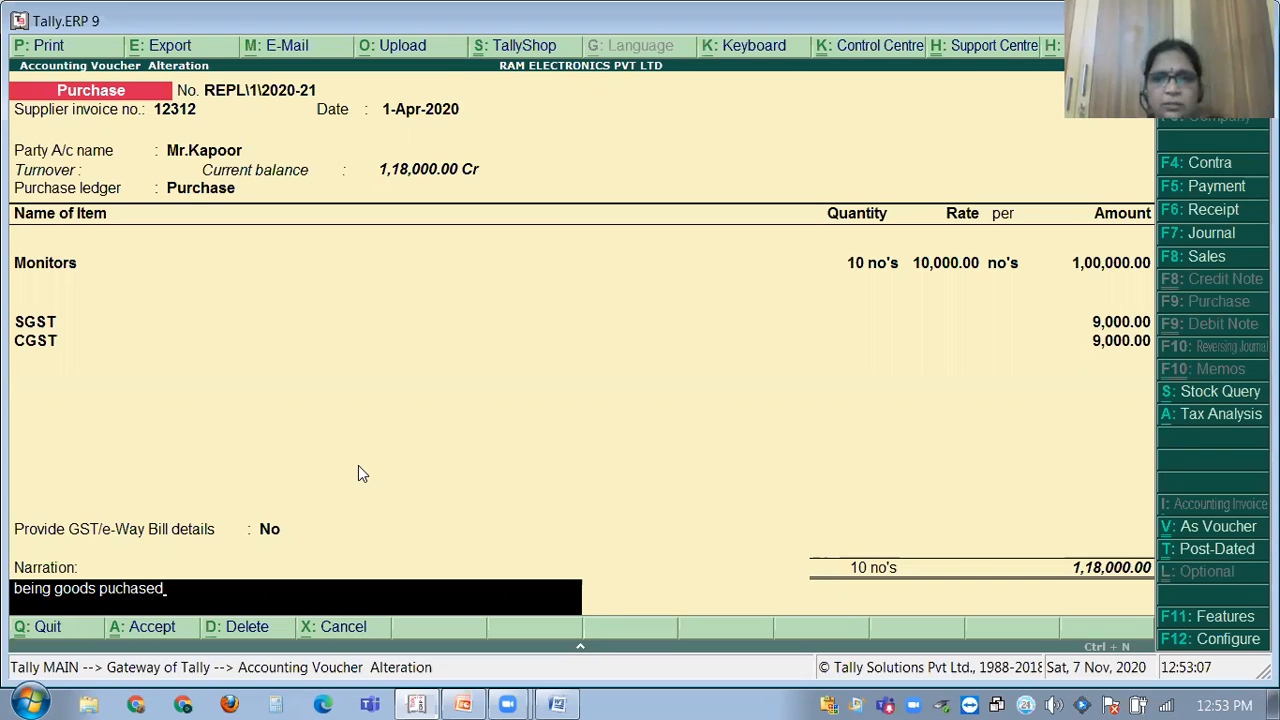
pyautogui.press('Return')
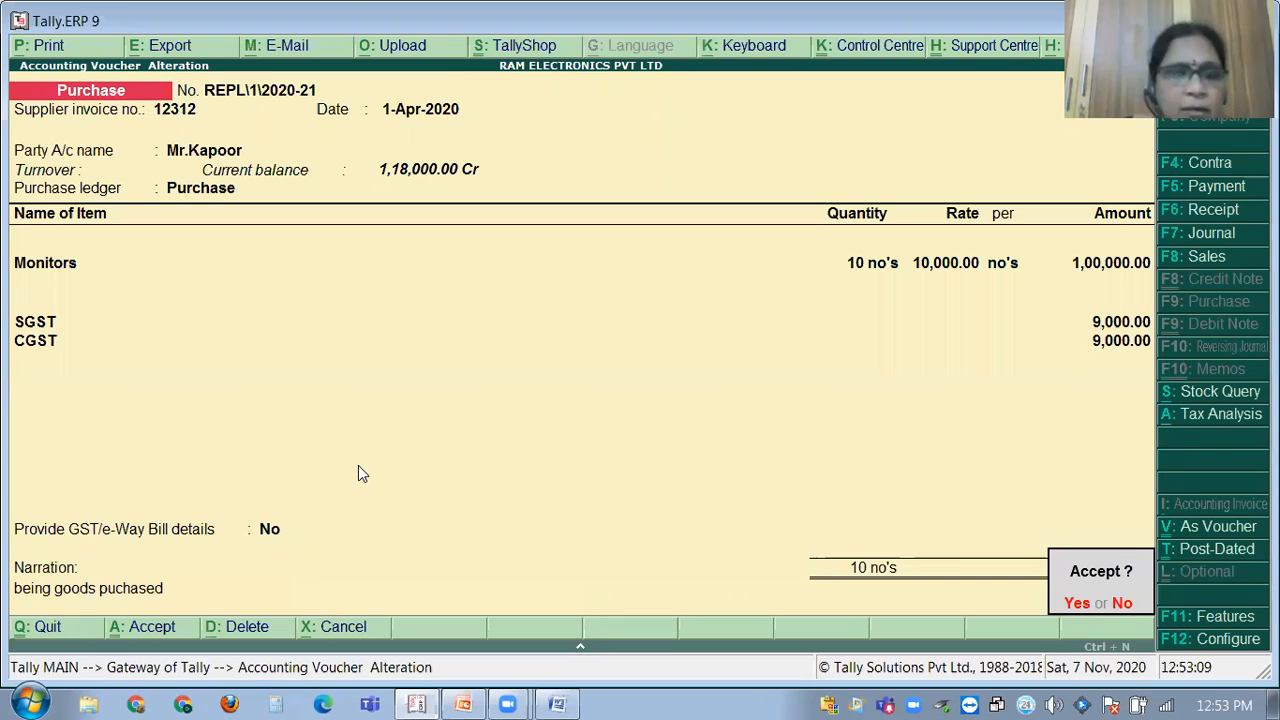
pyautogui.press('y')
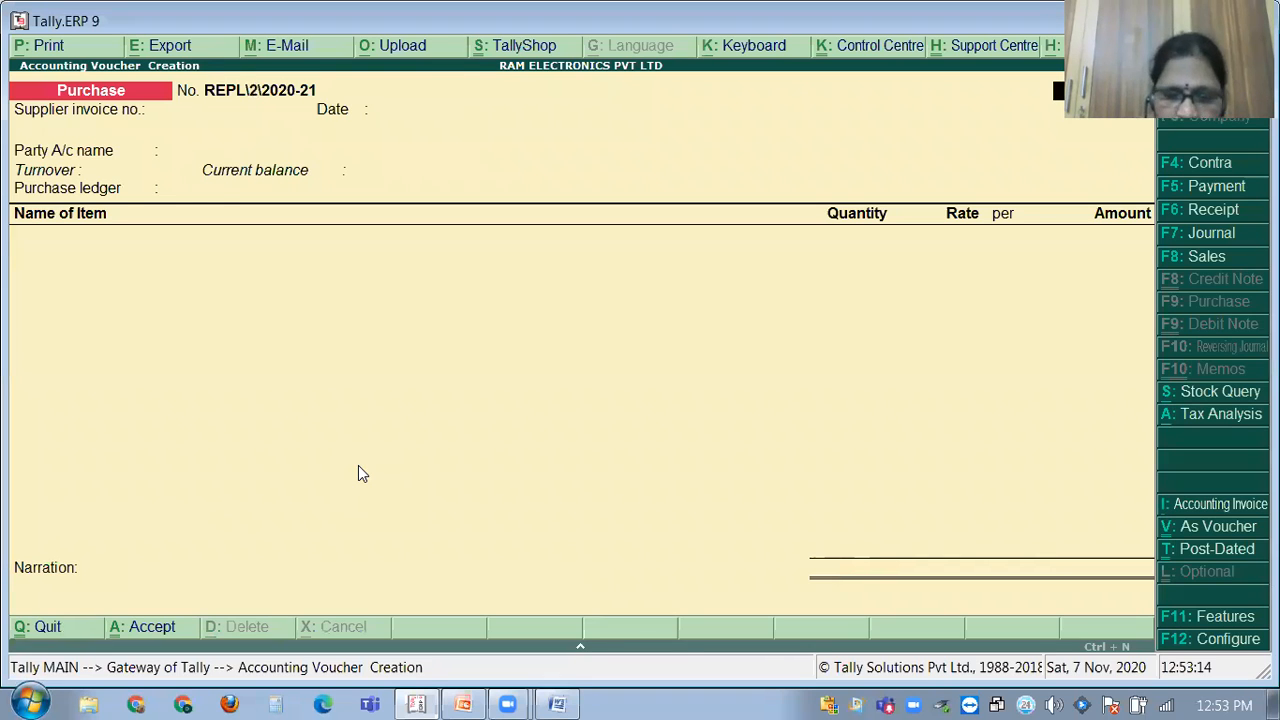
pyautogui.press('pageup')
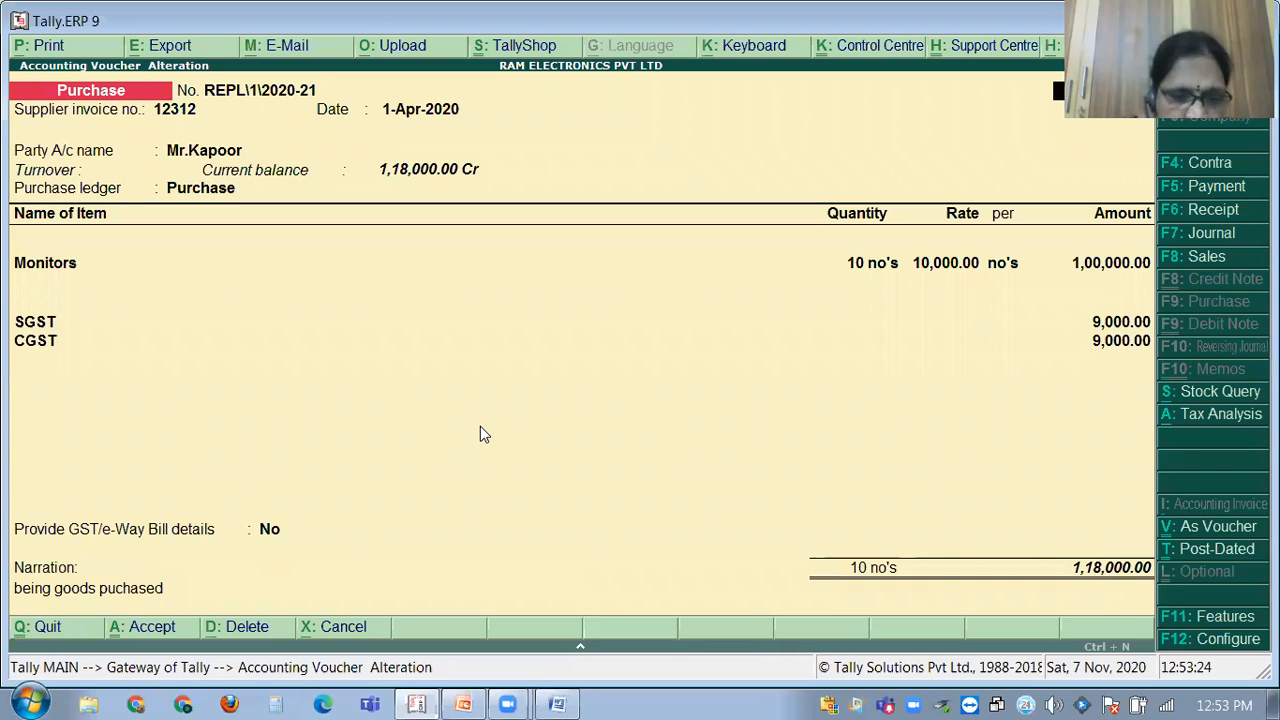
pyautogui.hotkey('alt', 'p')
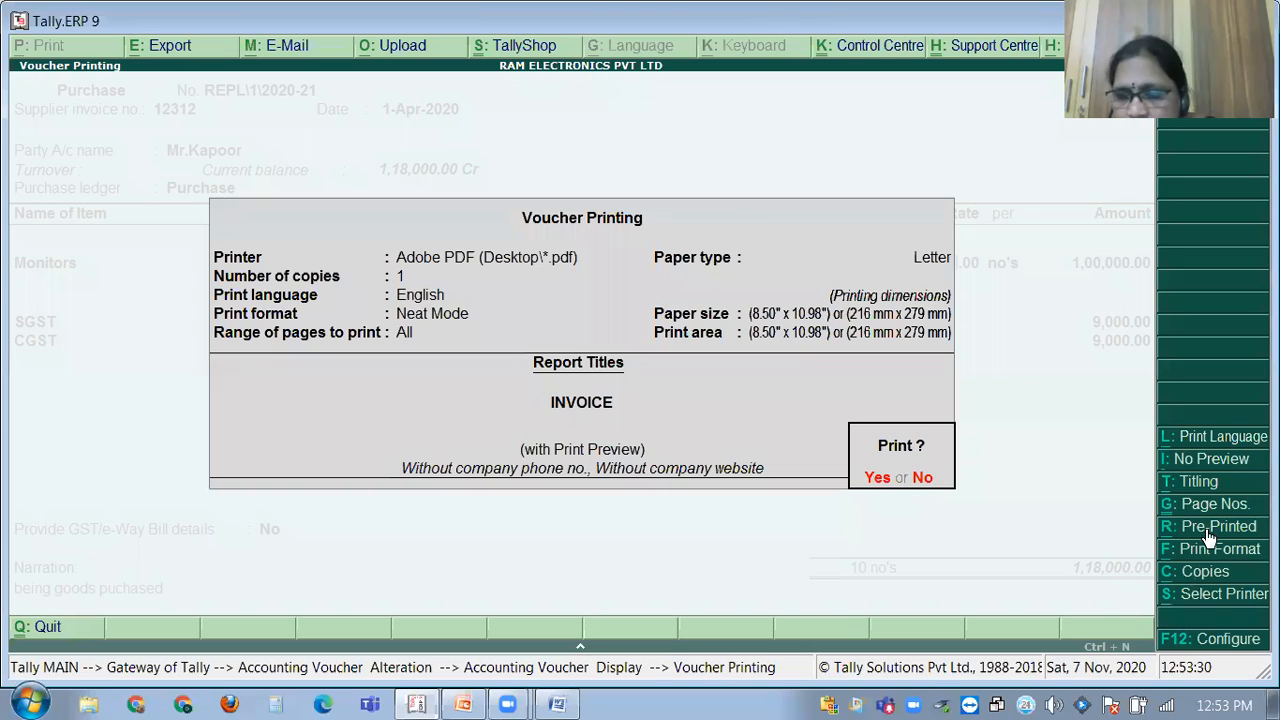
# View the INVOICE print preview zoomed in, then close it back to the voucher alteration screen.
pyautogui.click(1176, 452)
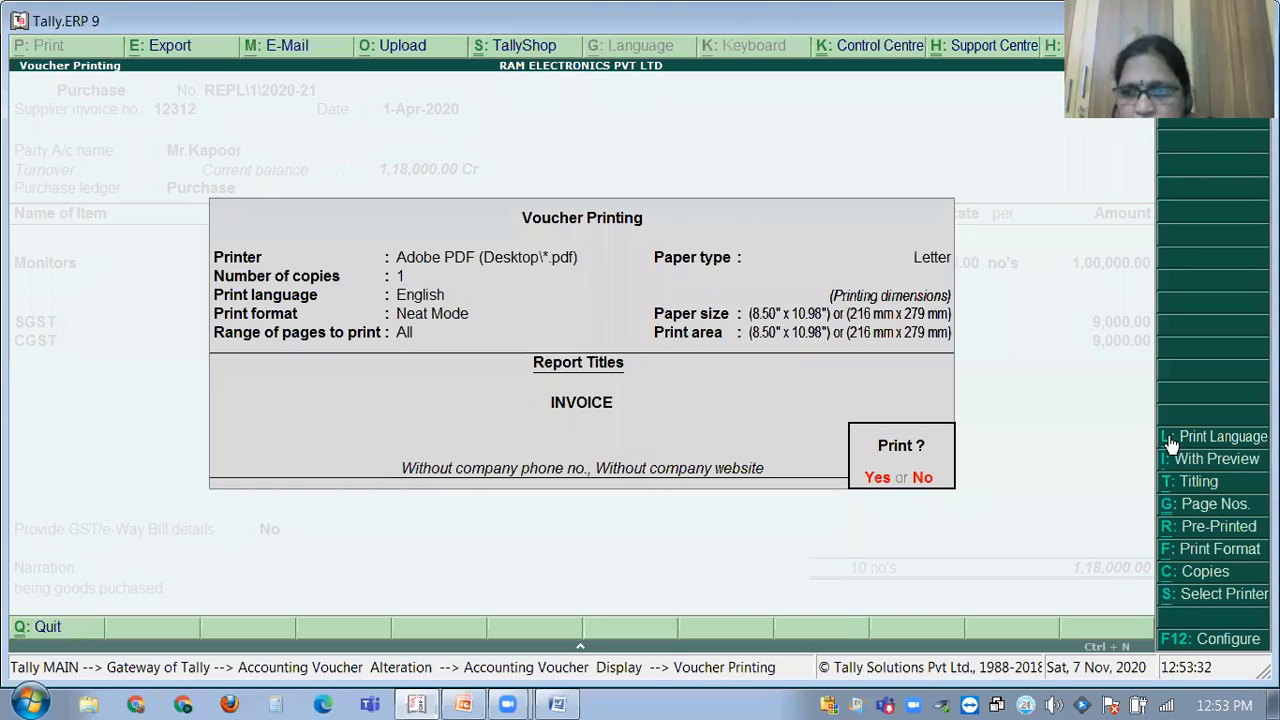
pyautogui.hotkey('alt', 'i')
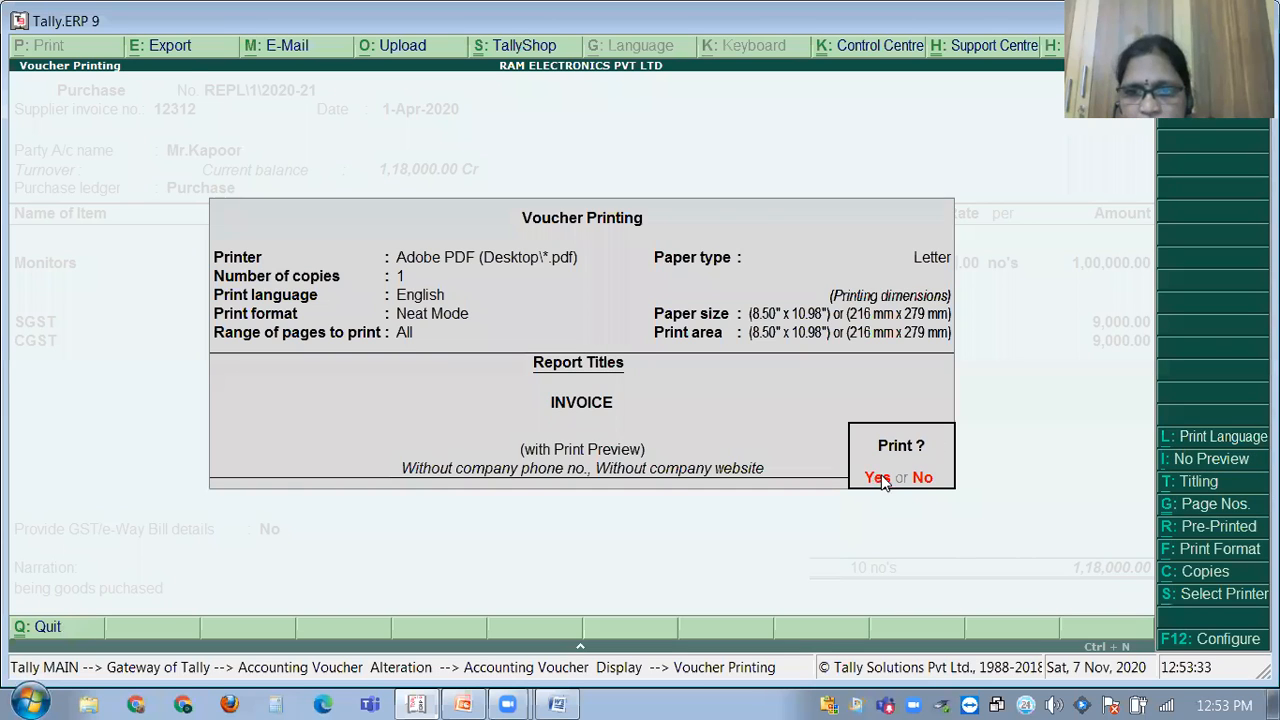
pyautogui.click(877, 477)
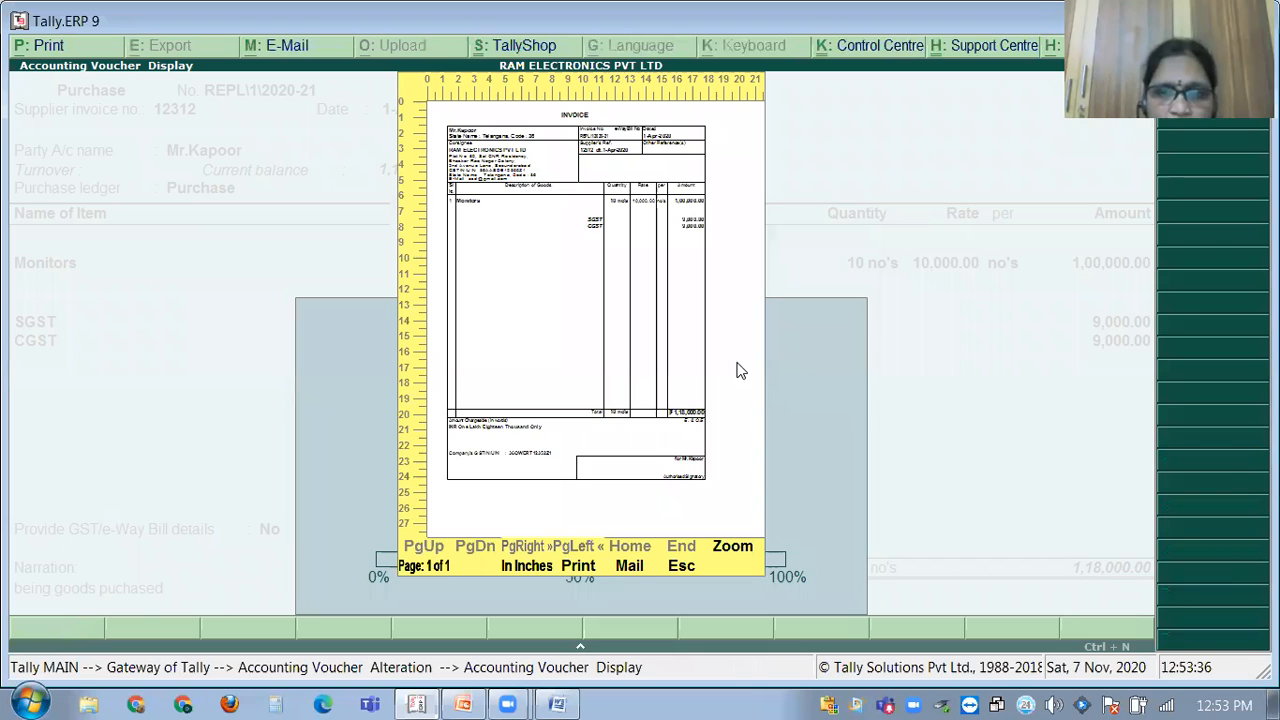
pyautogui.hotkey('alt', 'z')
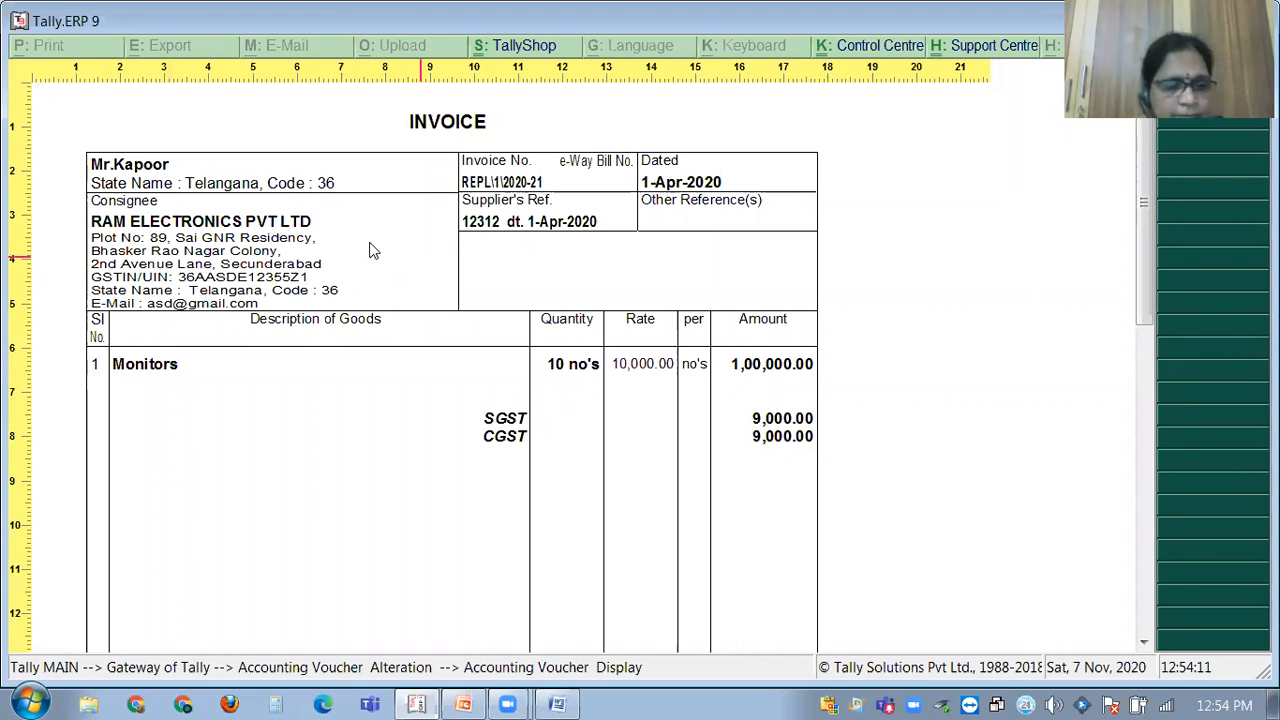
pyautogui.press('Escape')
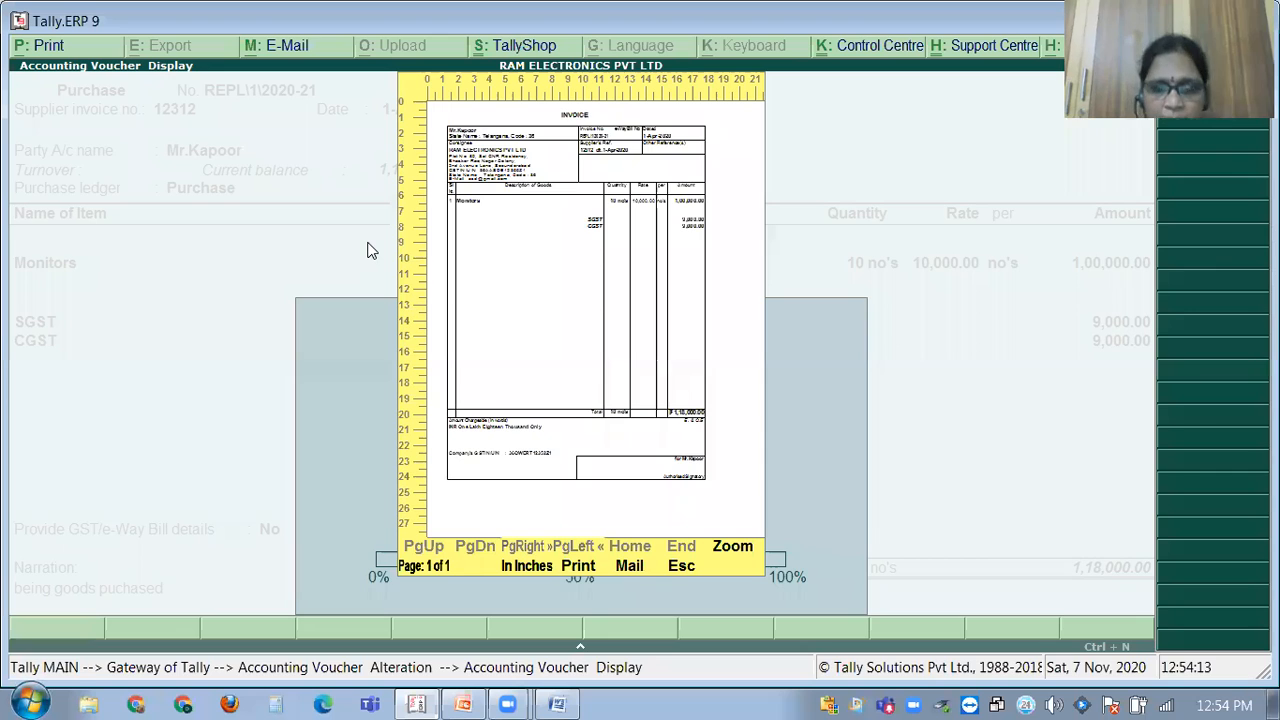
pyautogui.press('Escape')
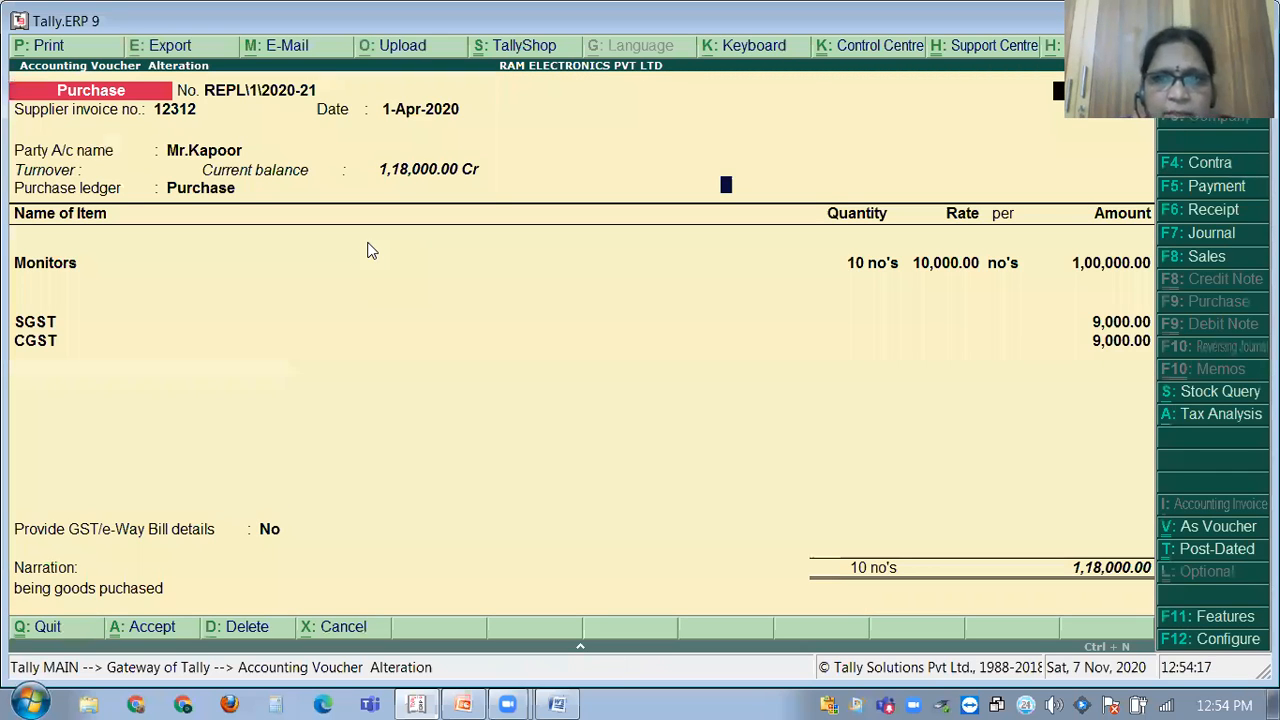
# Set 'Enable supplementary details' to Yes in the purchase invoice configuration.
pyautogui.press('F12')
pyautogui.press('Return')
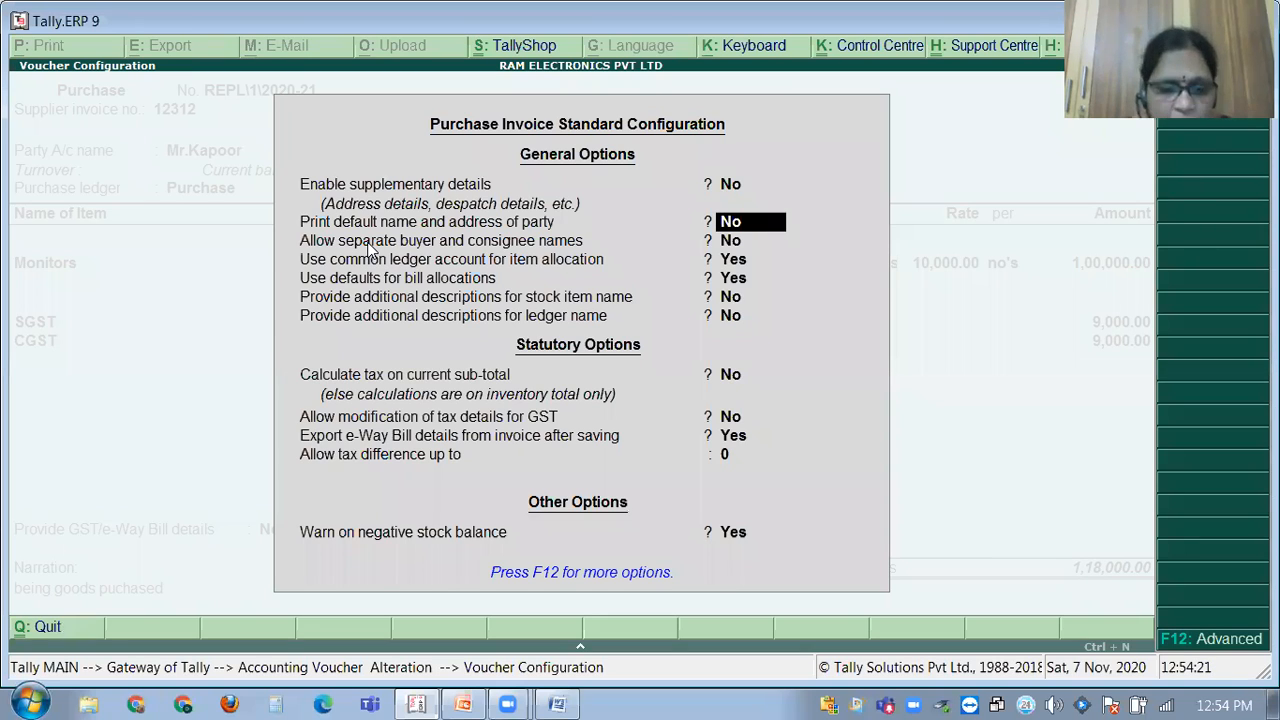
pyautogui.press('Up')
pyautogui.press('y')
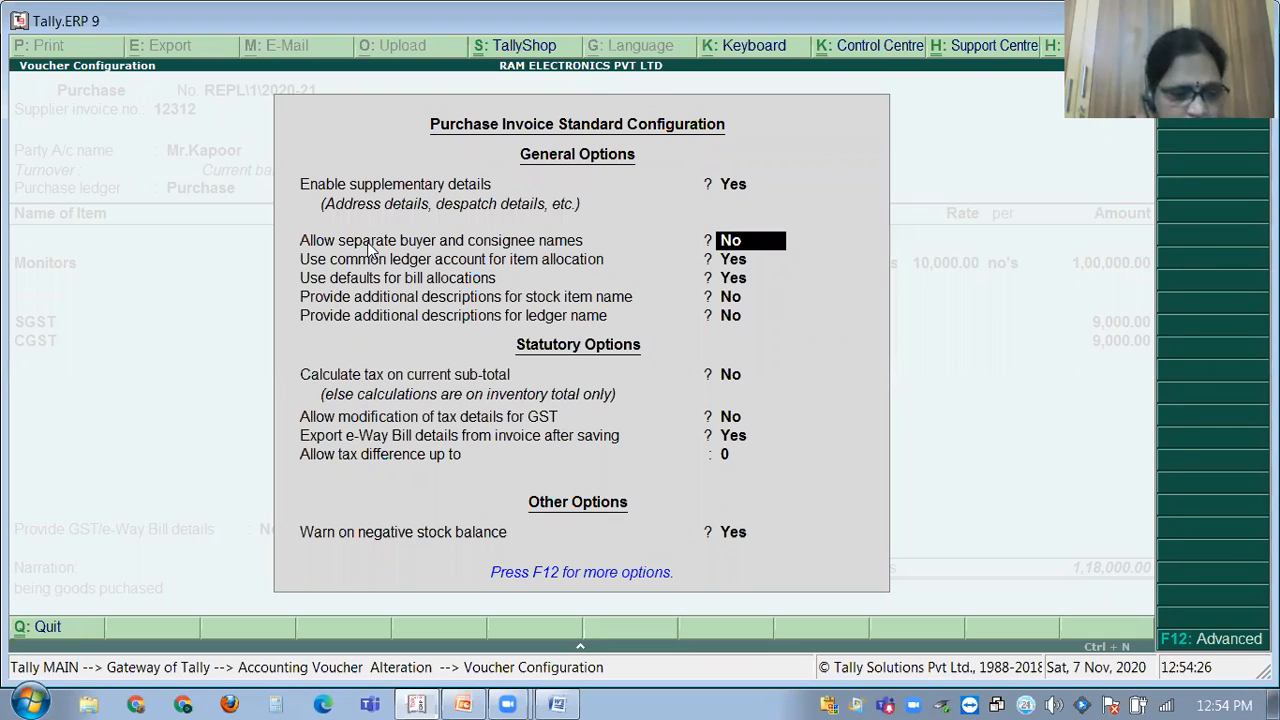
# Accept the configuration and view the Monitors invoice print preview zoomed in.
pyautogui.press('Escape')
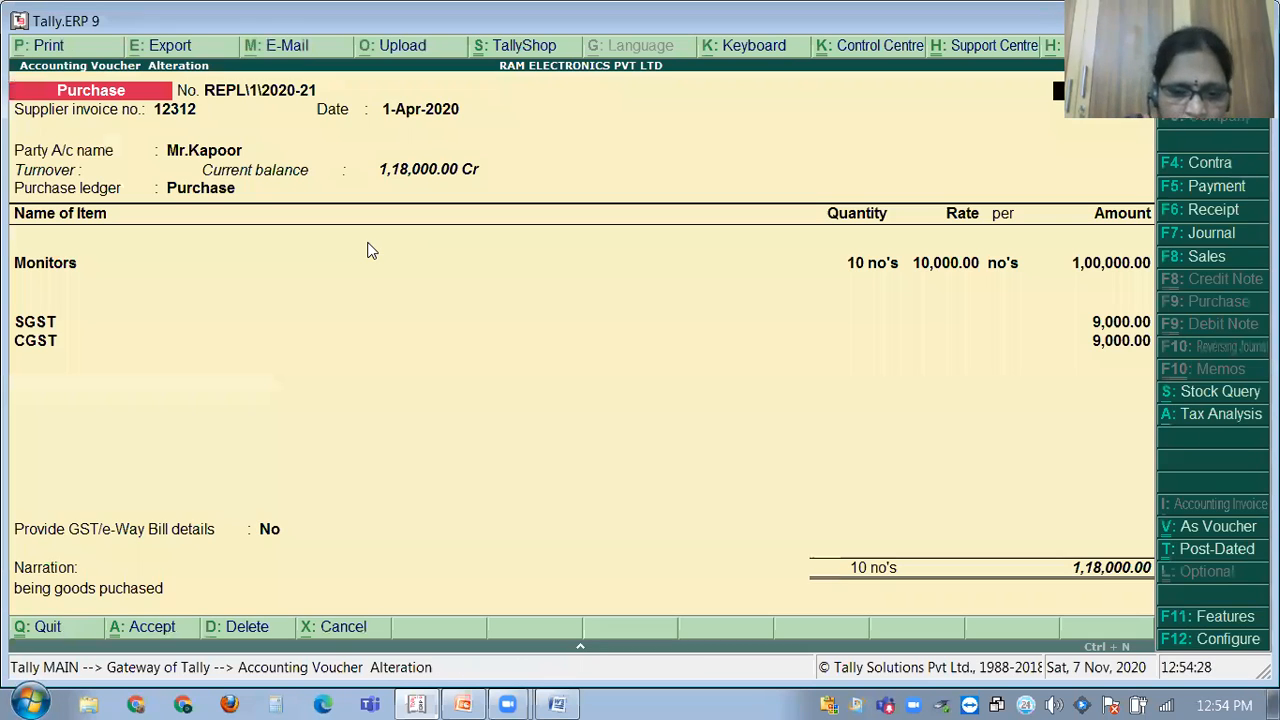
pyautogui.hotkey('alt', 'p')
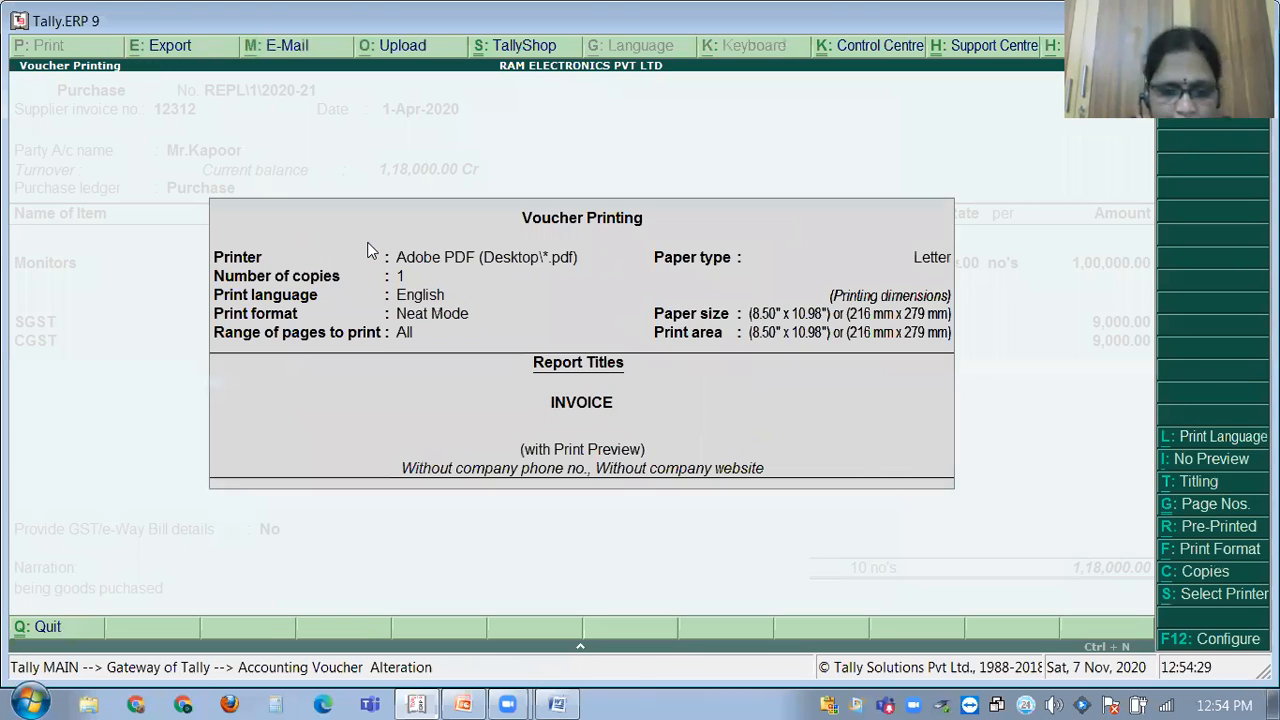
pyautogui.press('Return')
pyautogui.press('Return')
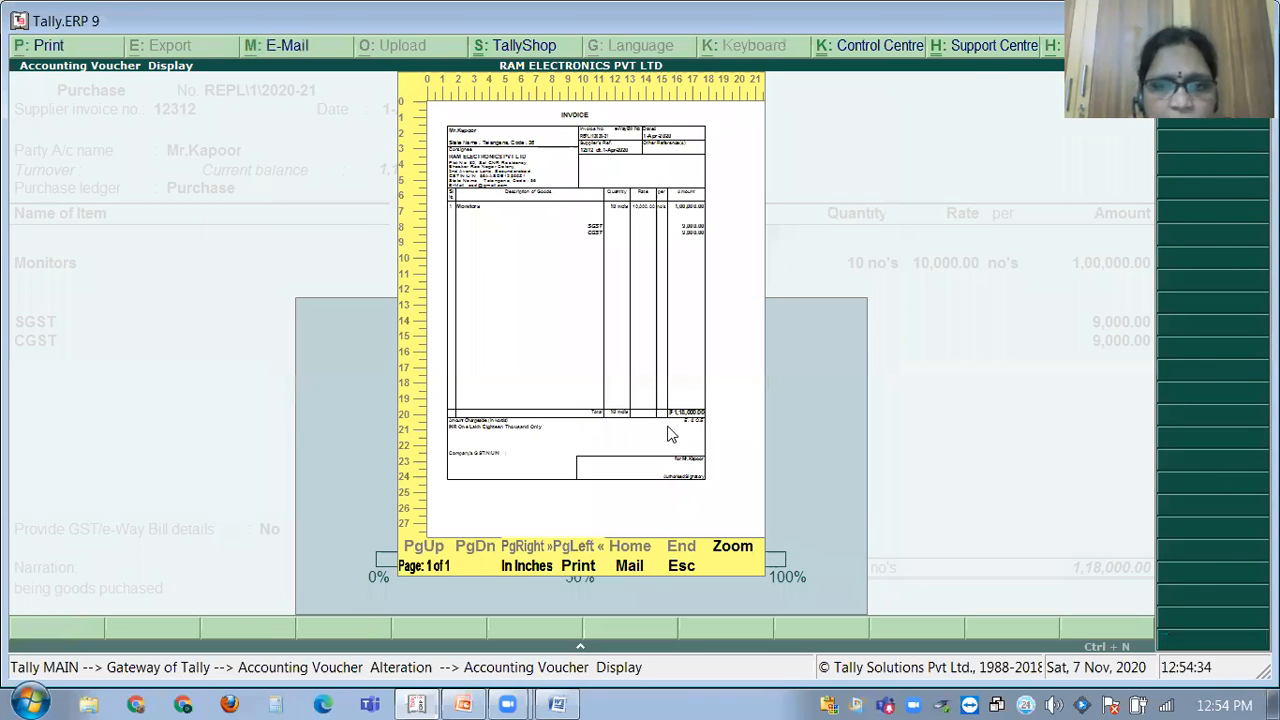
pyautogui.click(745, 558)
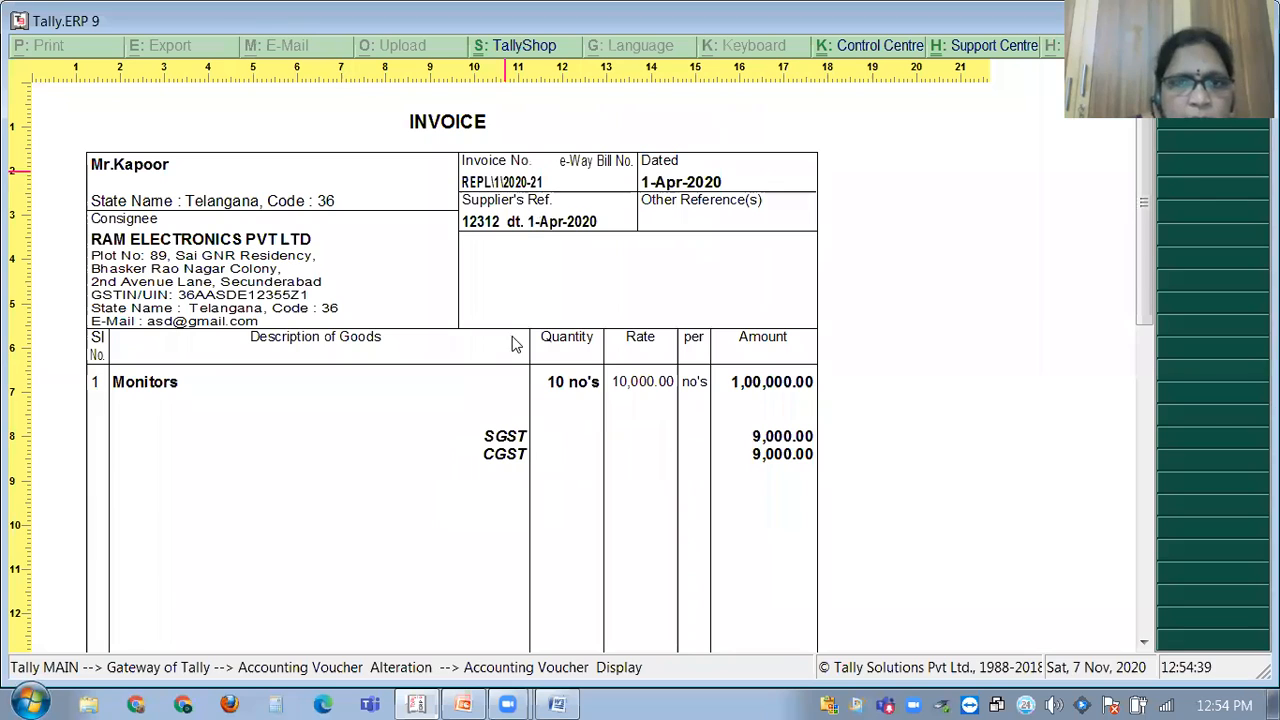
pyautogui.scroll(-2, 418, 465)
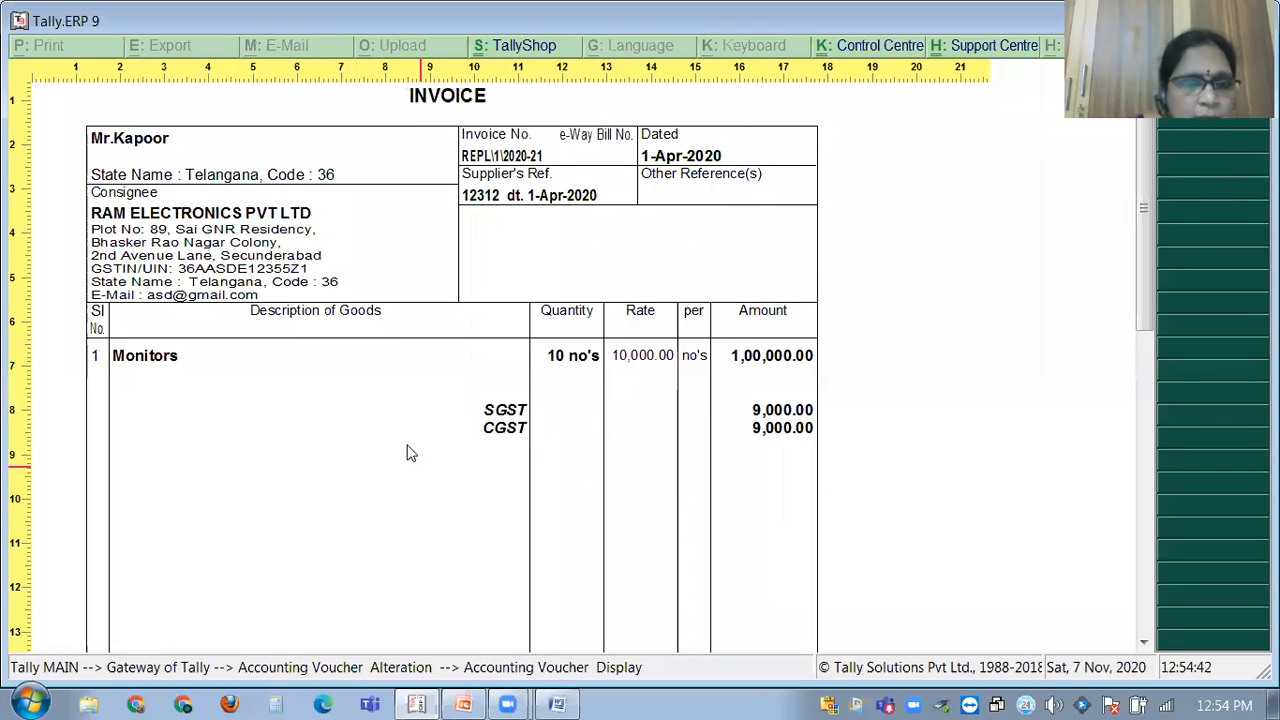
pyautogui.scroll(1, 147, 300)
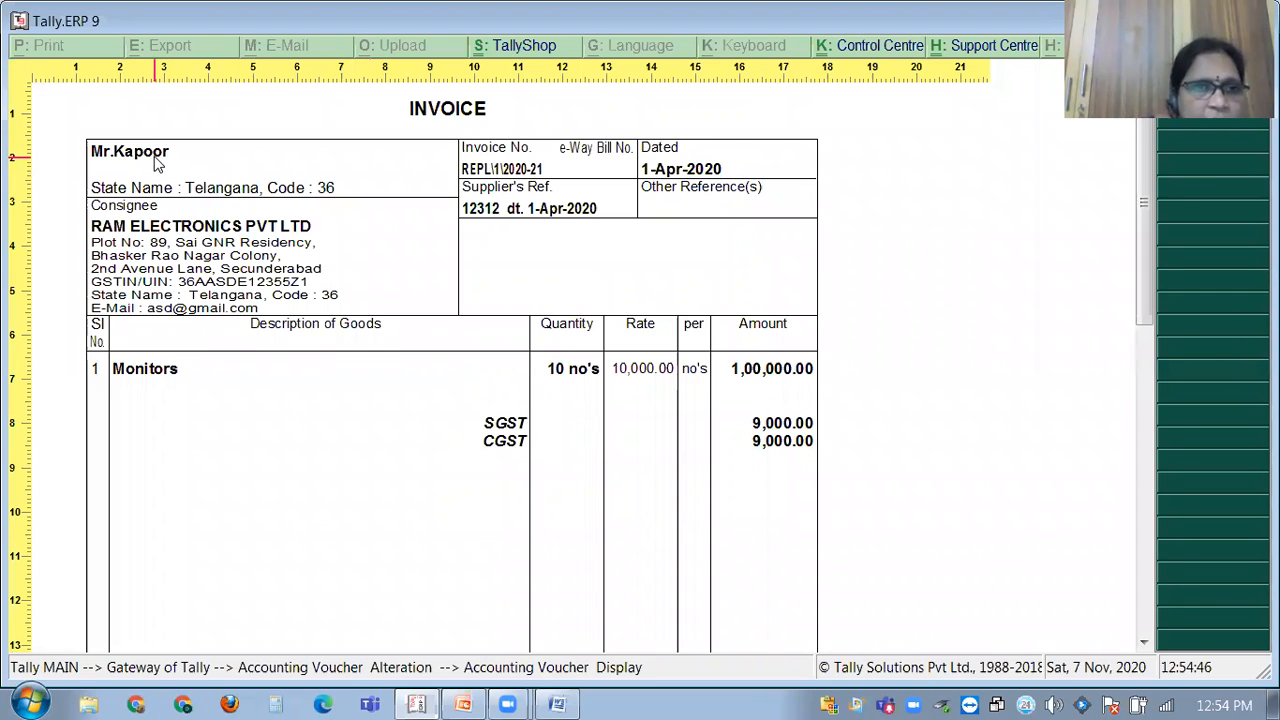
# Check the GST PROBLEMS Word document, close the preview, and bring up F11 accounting features.
pyautogui.click(418, 702)
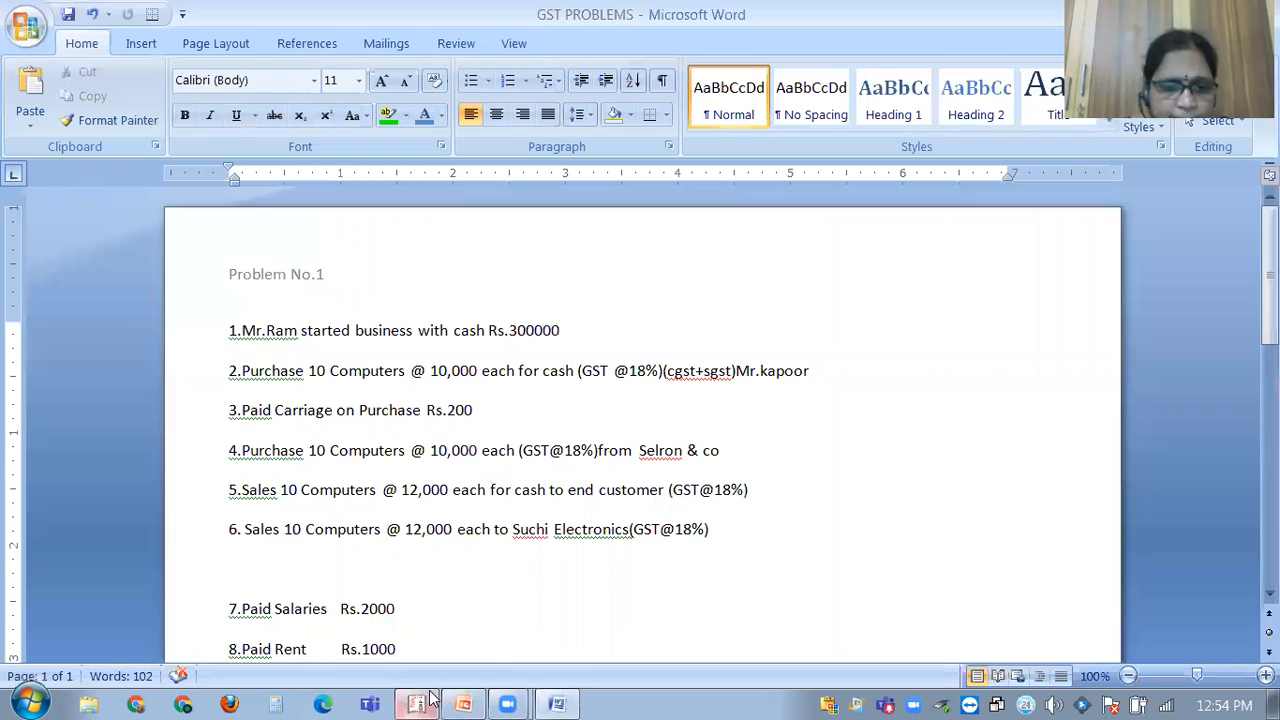
pyautogui.click(420, 697)
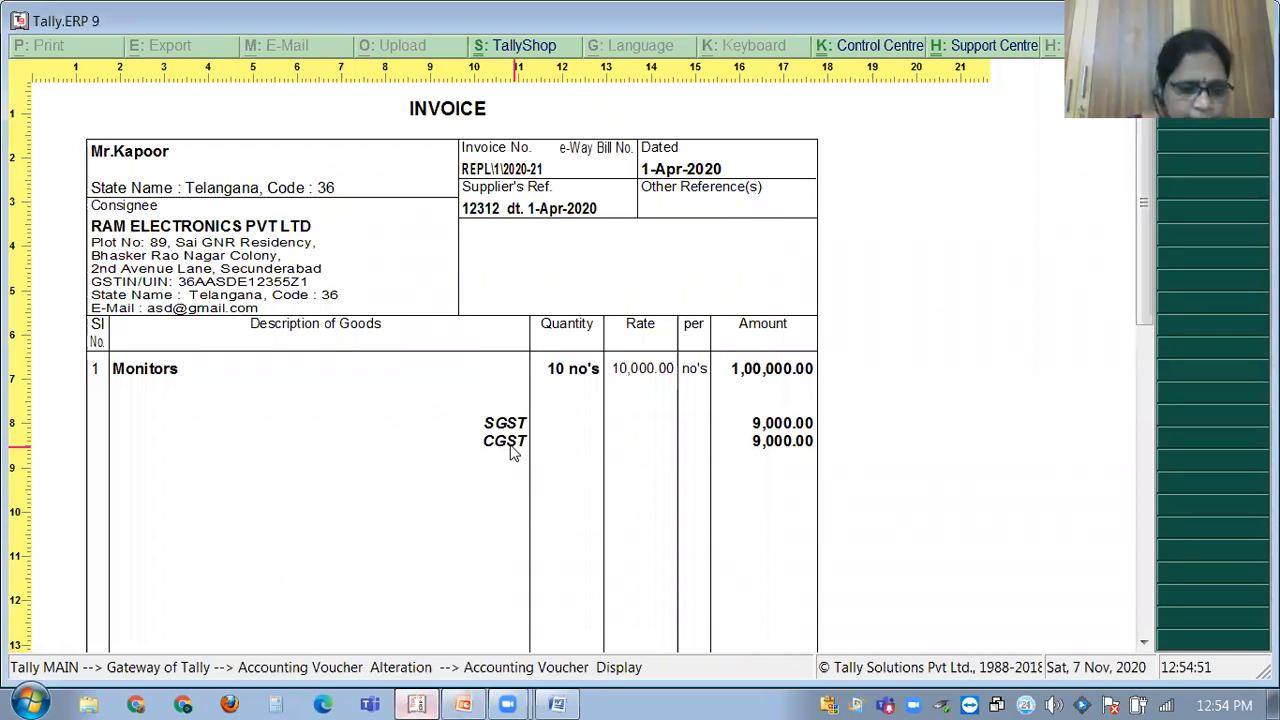
pyautogui.press('Escape')
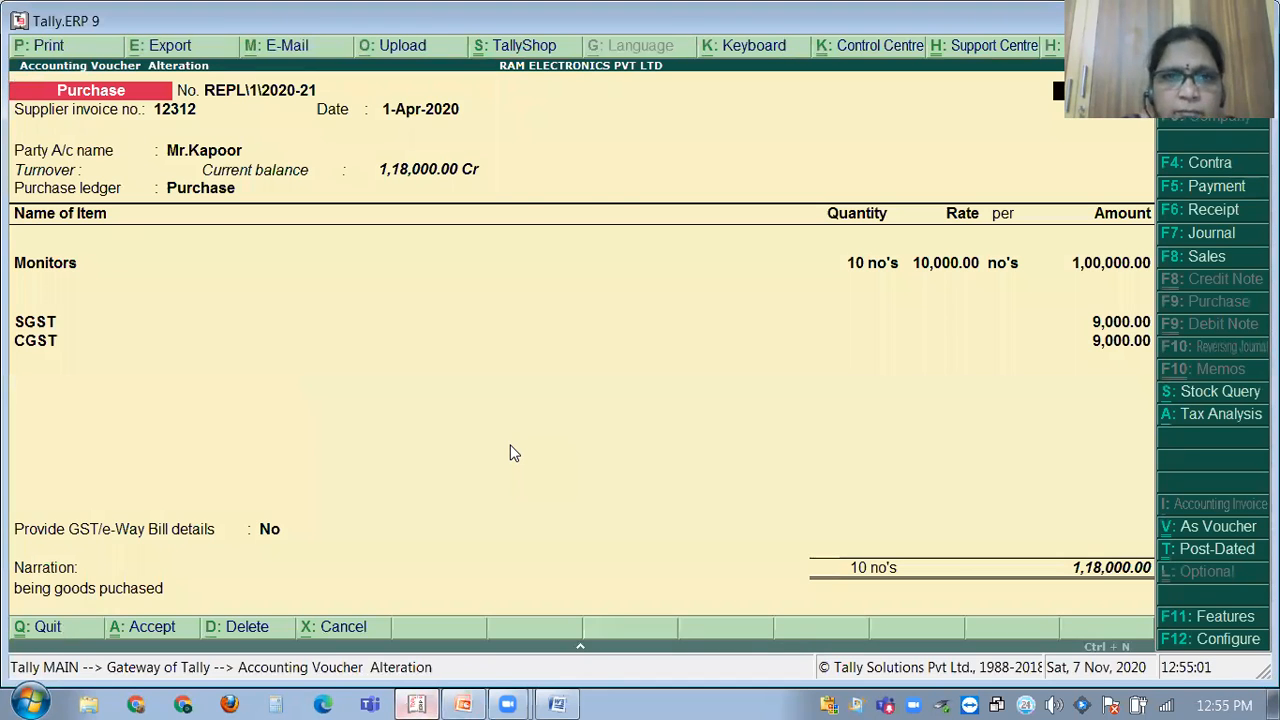
pyautogui.press('F11')
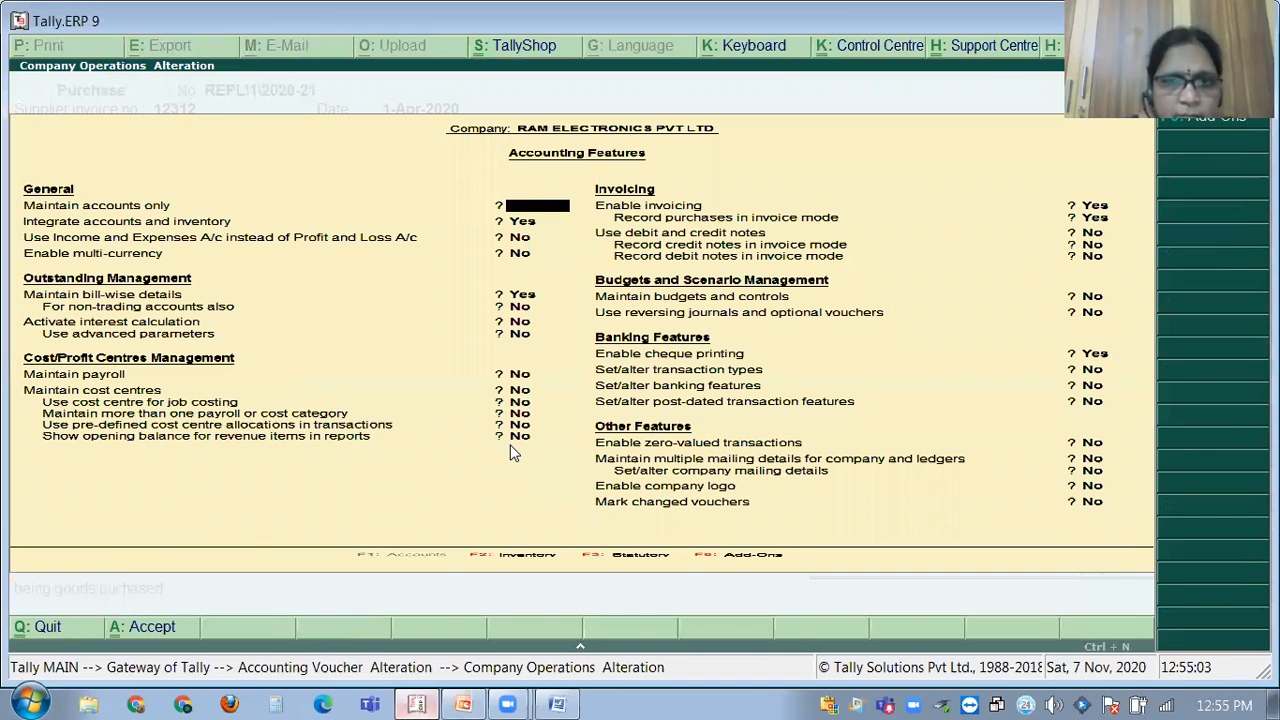
# Set 'Allow separate buyer and consignee names' to Yes in the invoice configuration and save.
pyautogui.press('Escape')
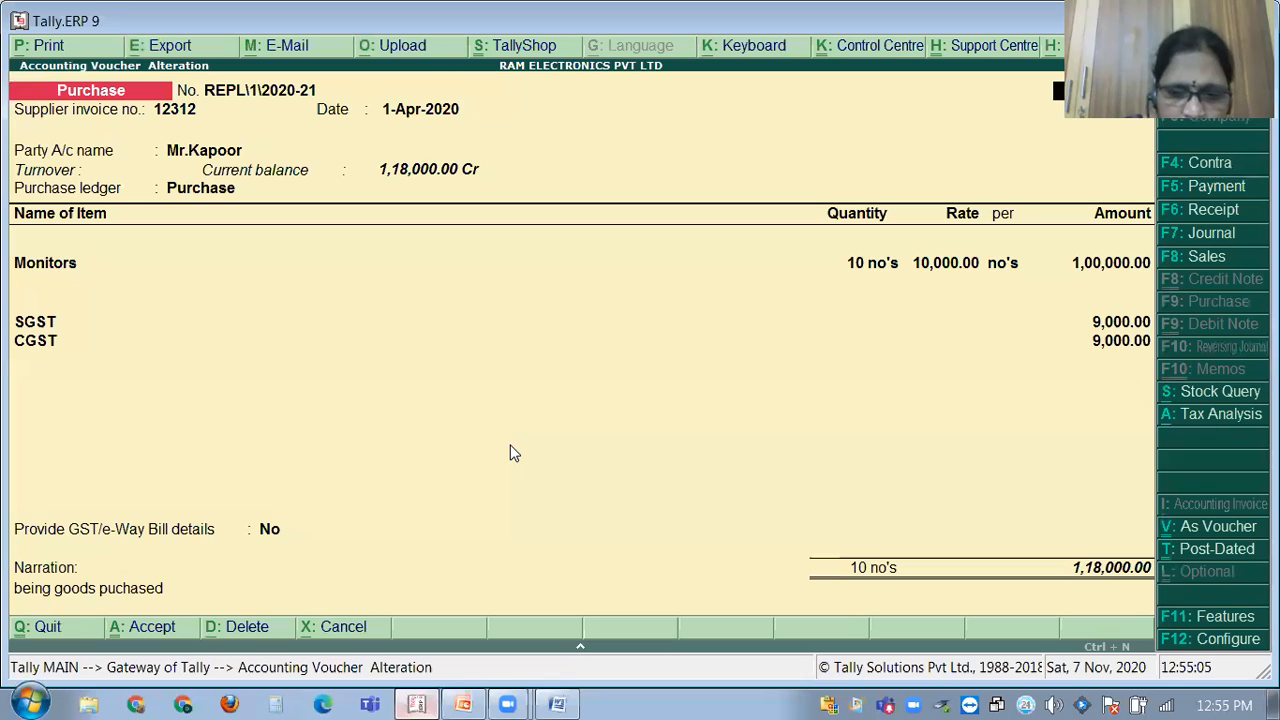
pyautogui.press('F12')
pyautogui.press('Return')
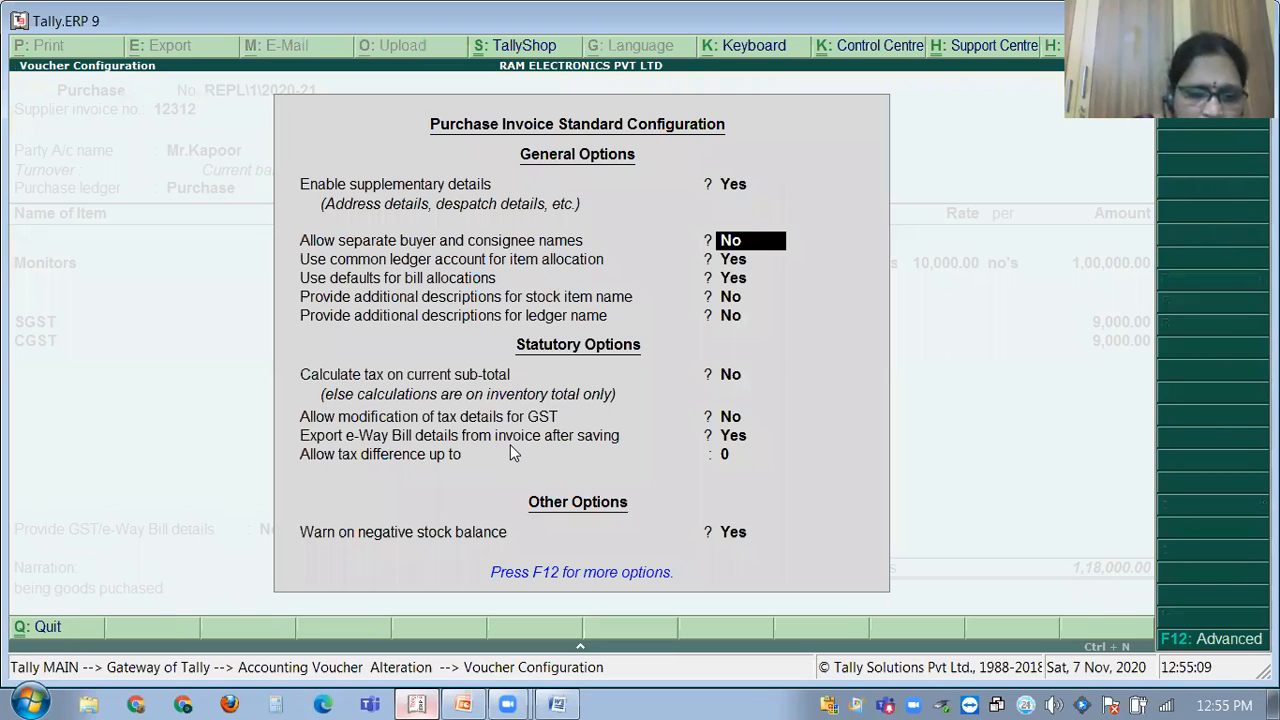
pyautogui.write('y')
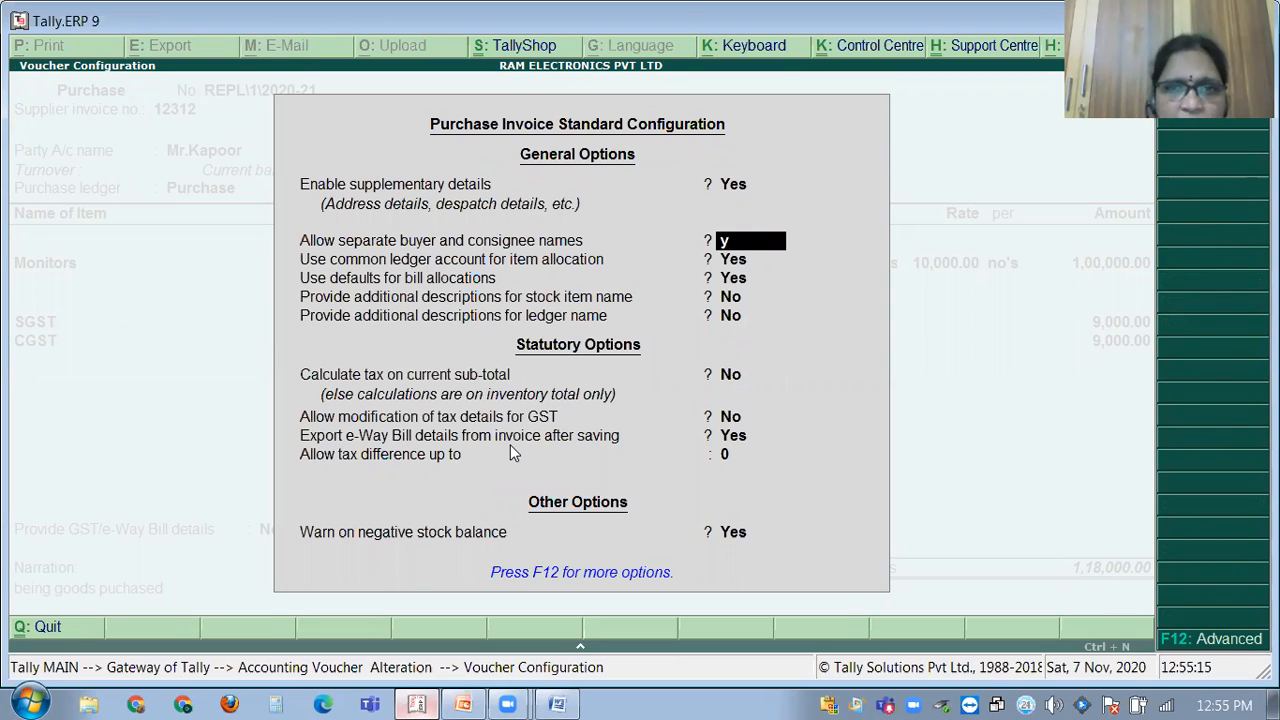
pyautogui.press('Return')
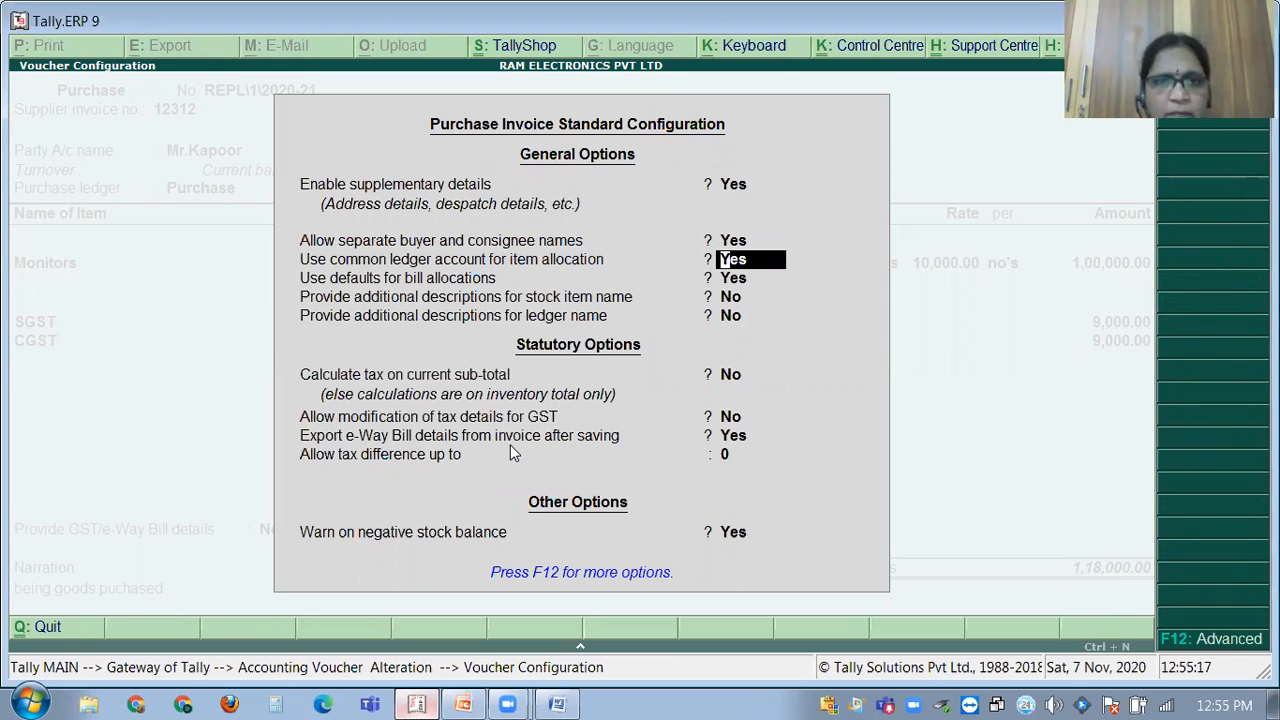
pyautogui.hotkey('ctrl', 'a')
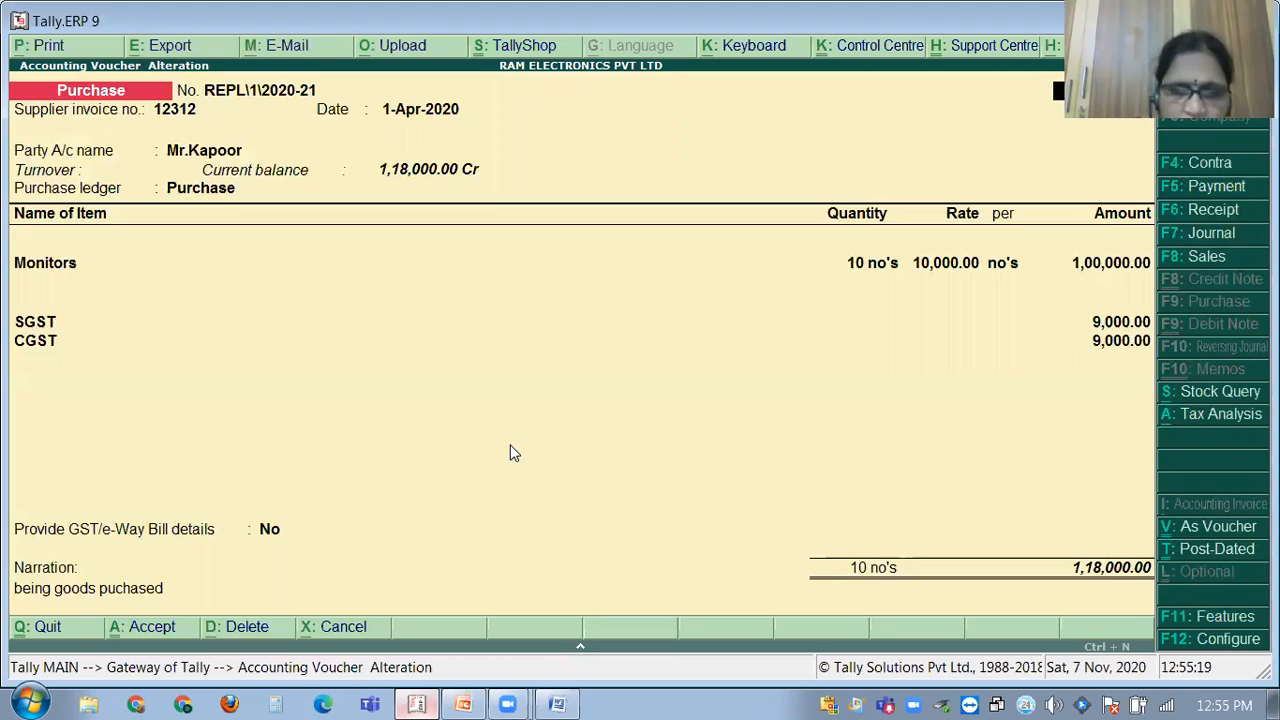
pyautogui.hotkey('alt', 'p')
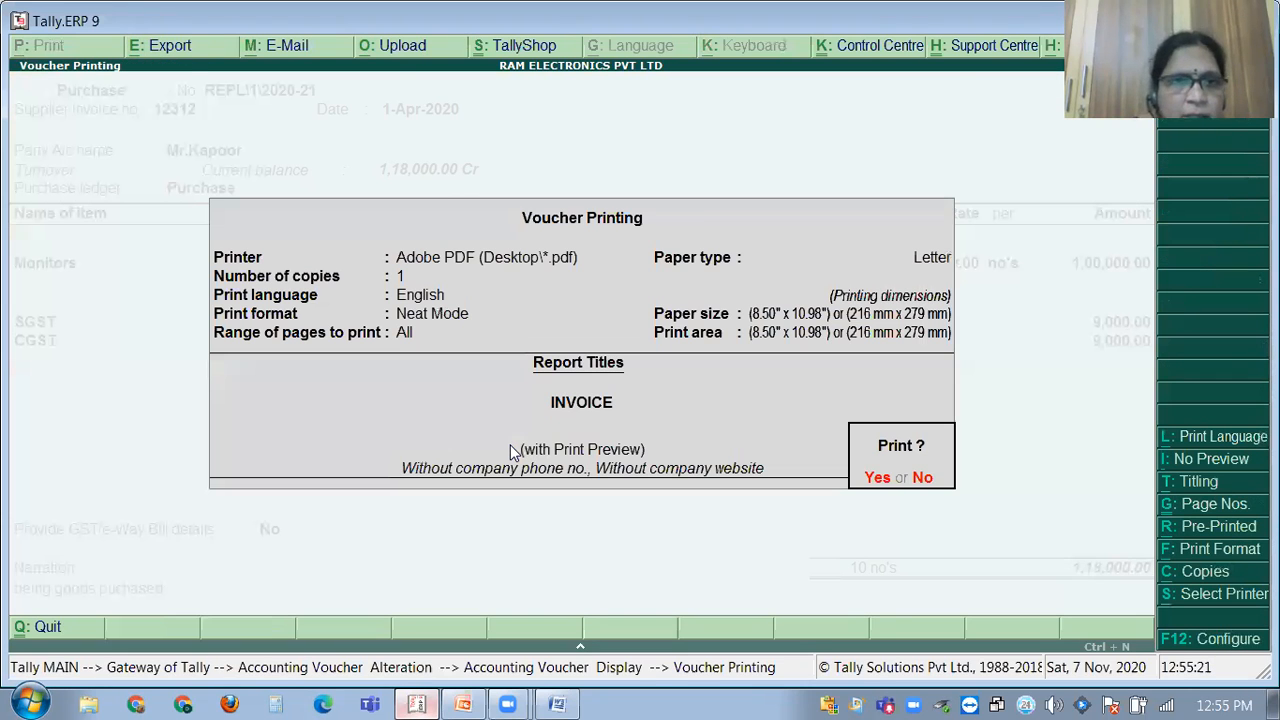
# Preview the invoice at full size to check the Consignee details, then close it.
pyautogui.press('Return')
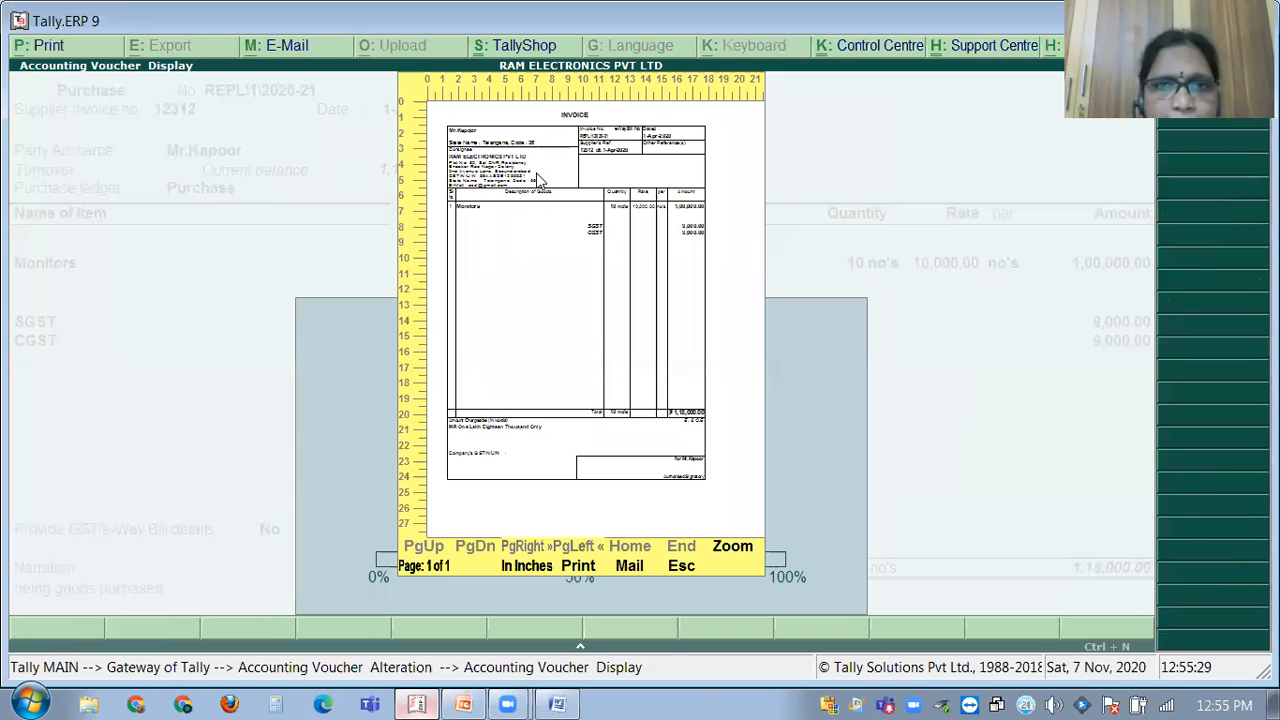
pyautogui.click(733, 550)
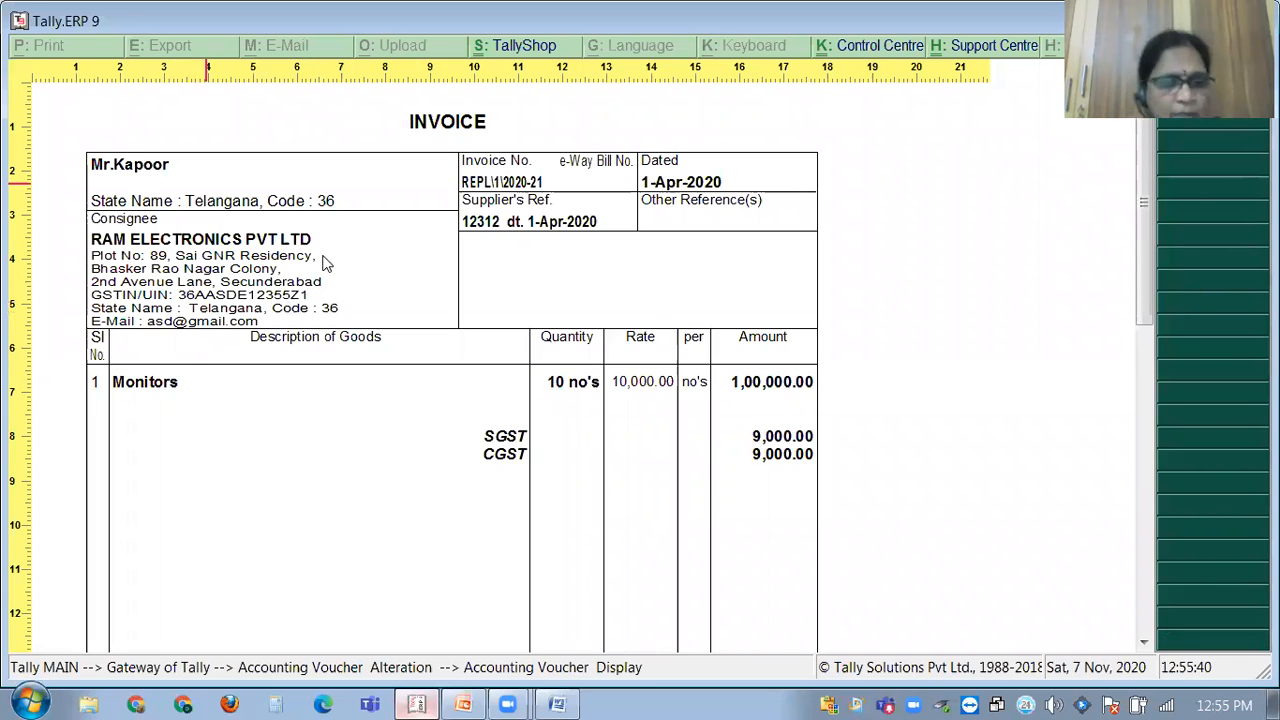
pyautogui.press('Escape')
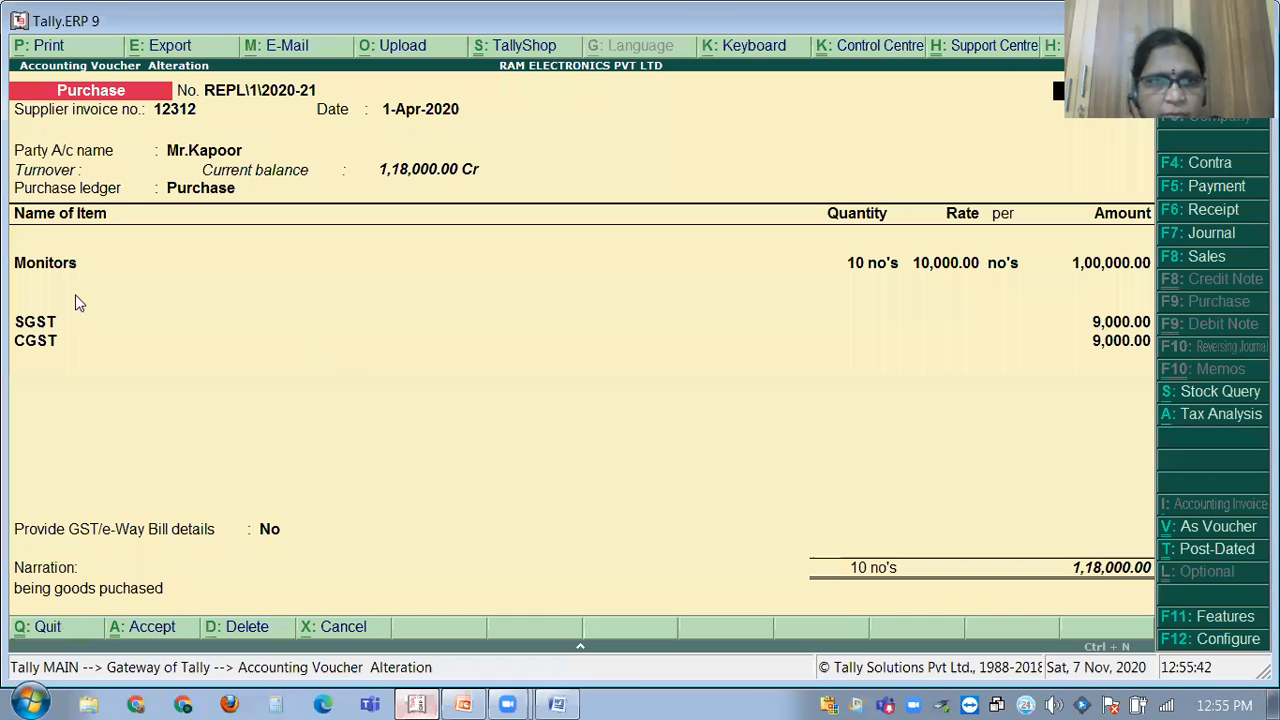
# Record consignee address 'Sainikpuri Secunderabad' in party details, leaving consignee GSTIN empty, then return to the purchase ledger.
pyautogui.doubleClick(183, 150)
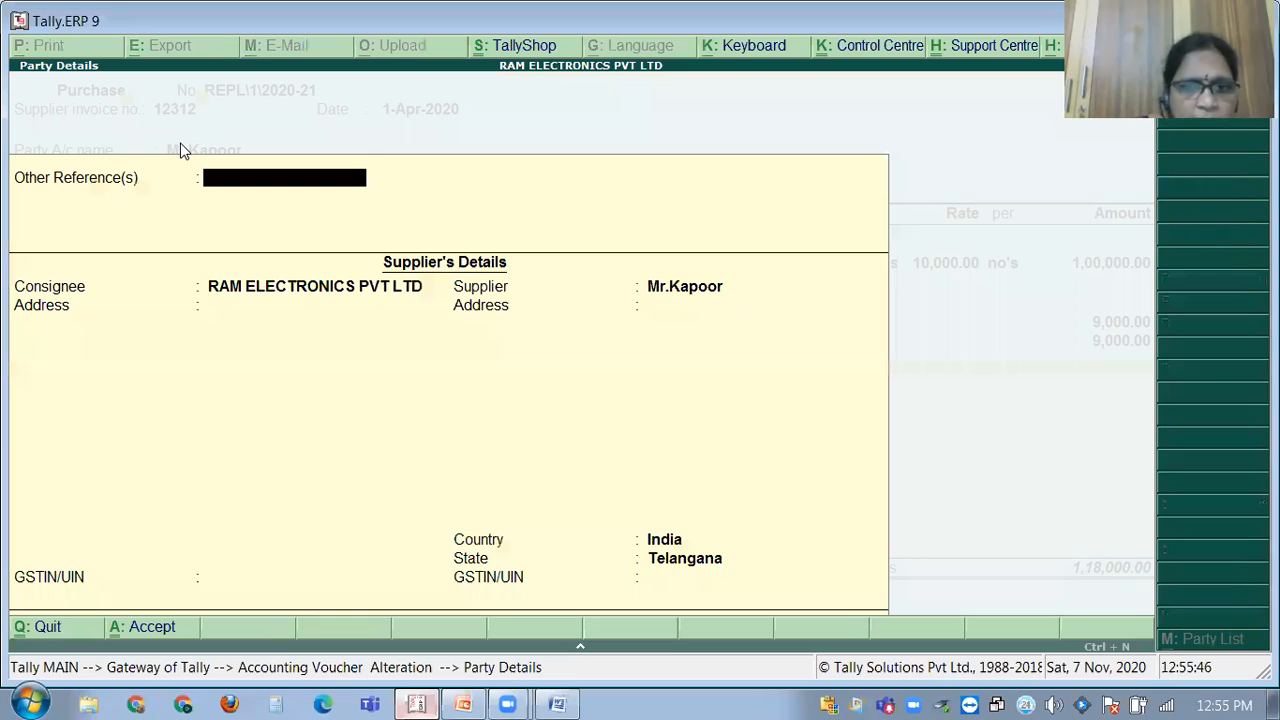
pyautogui.press('Return')
pyautogui.press('Return')
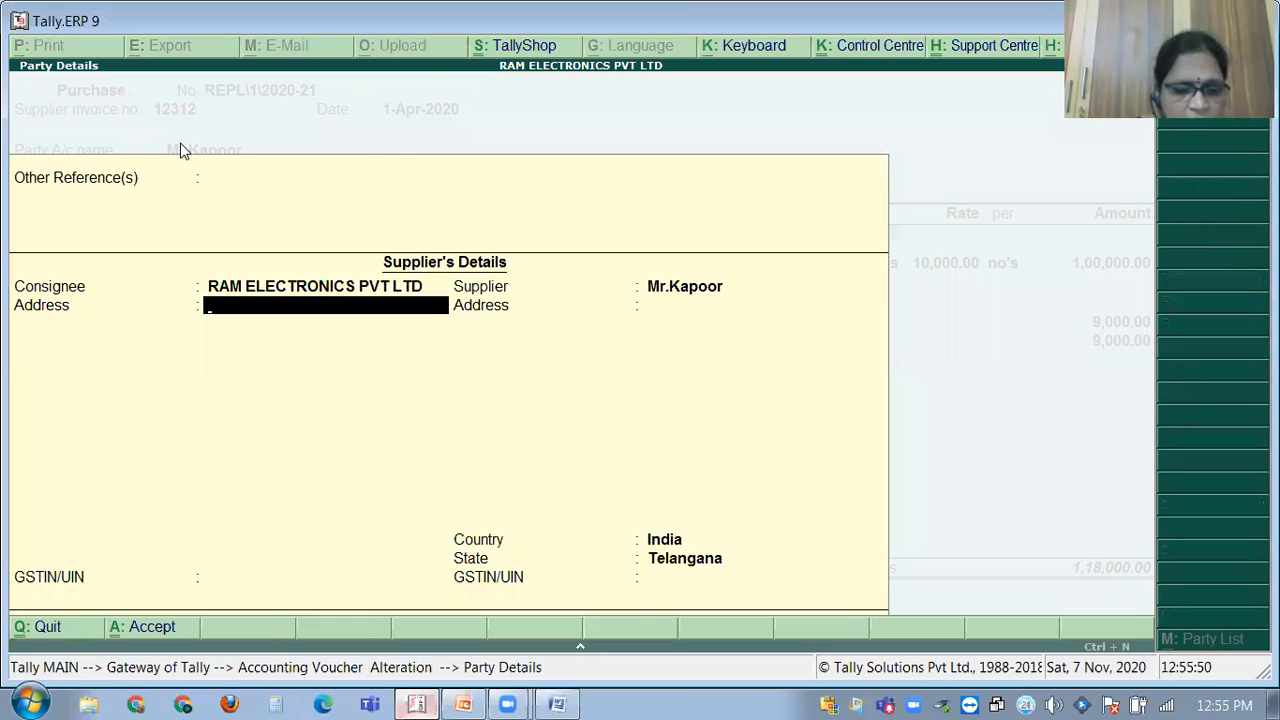
pyautogui.write('Sainikpuri Secunderab')
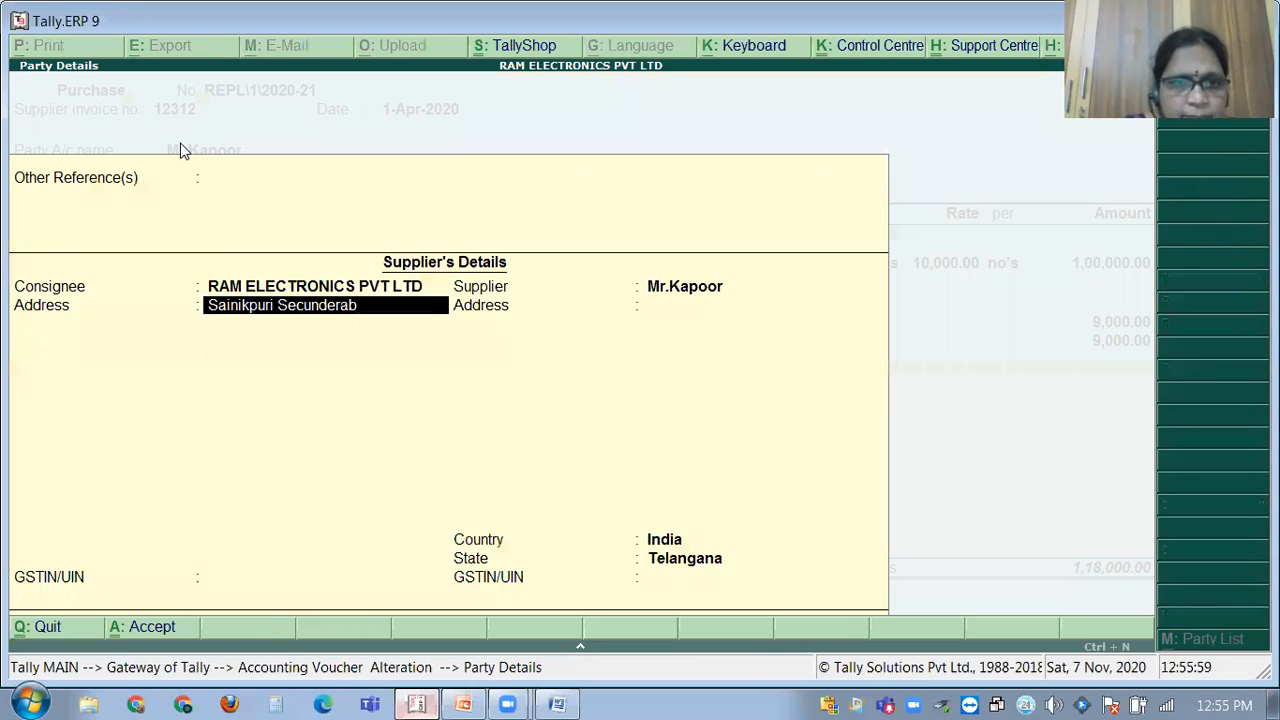
pyautogui.write('ad')
pyautogui.press('Return')
pyautogui.press('Return')
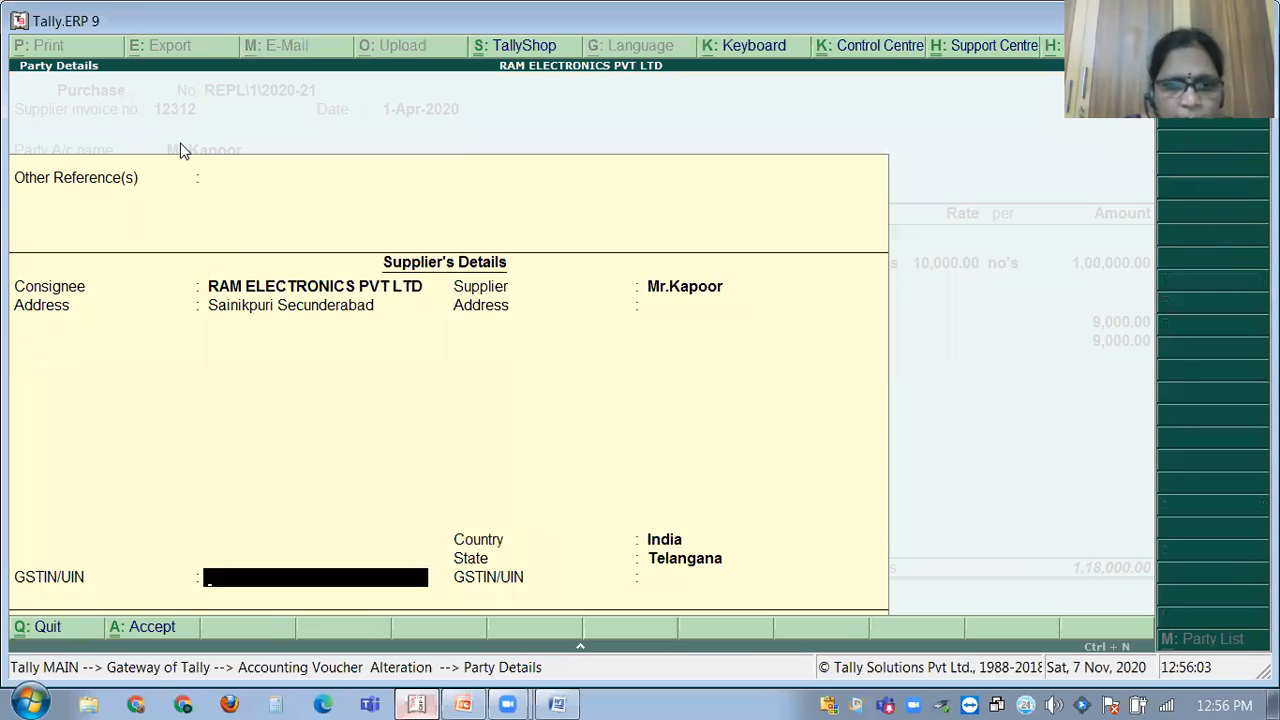
pyautogui.press('Return')
pyautogui.press('Return')
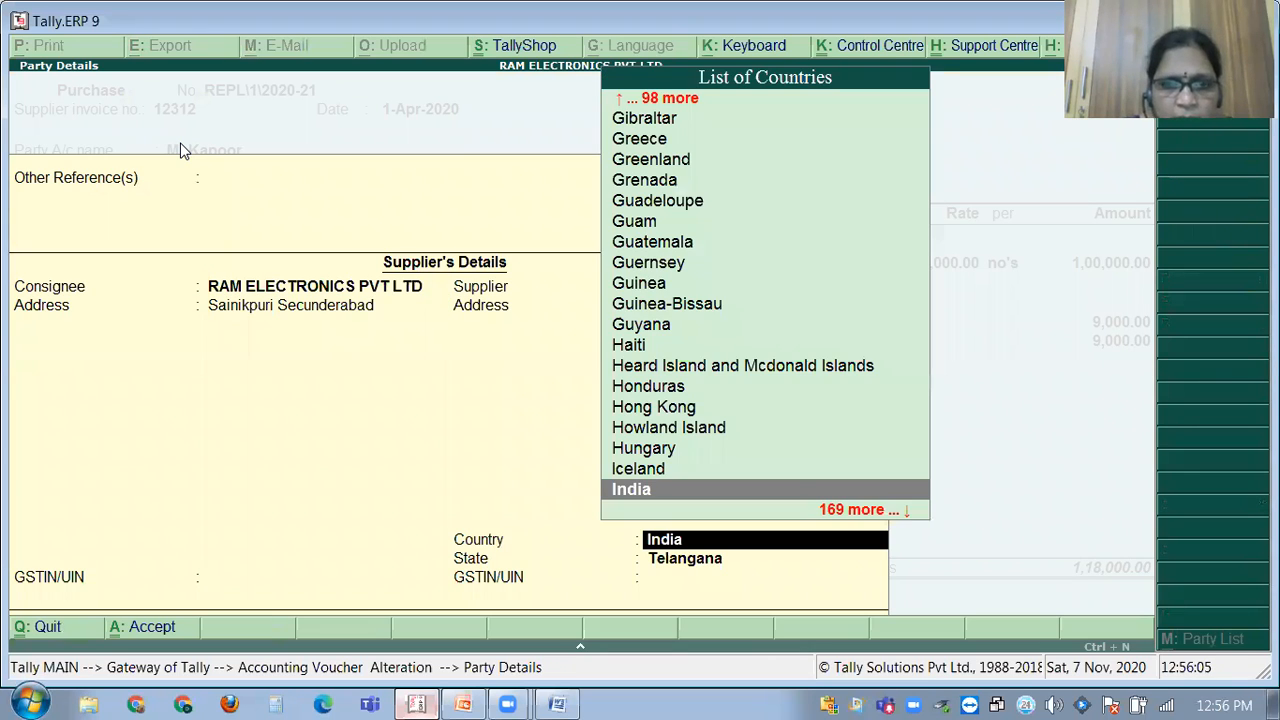
pyautogui.press('Return')
pyautogui.press('Return')
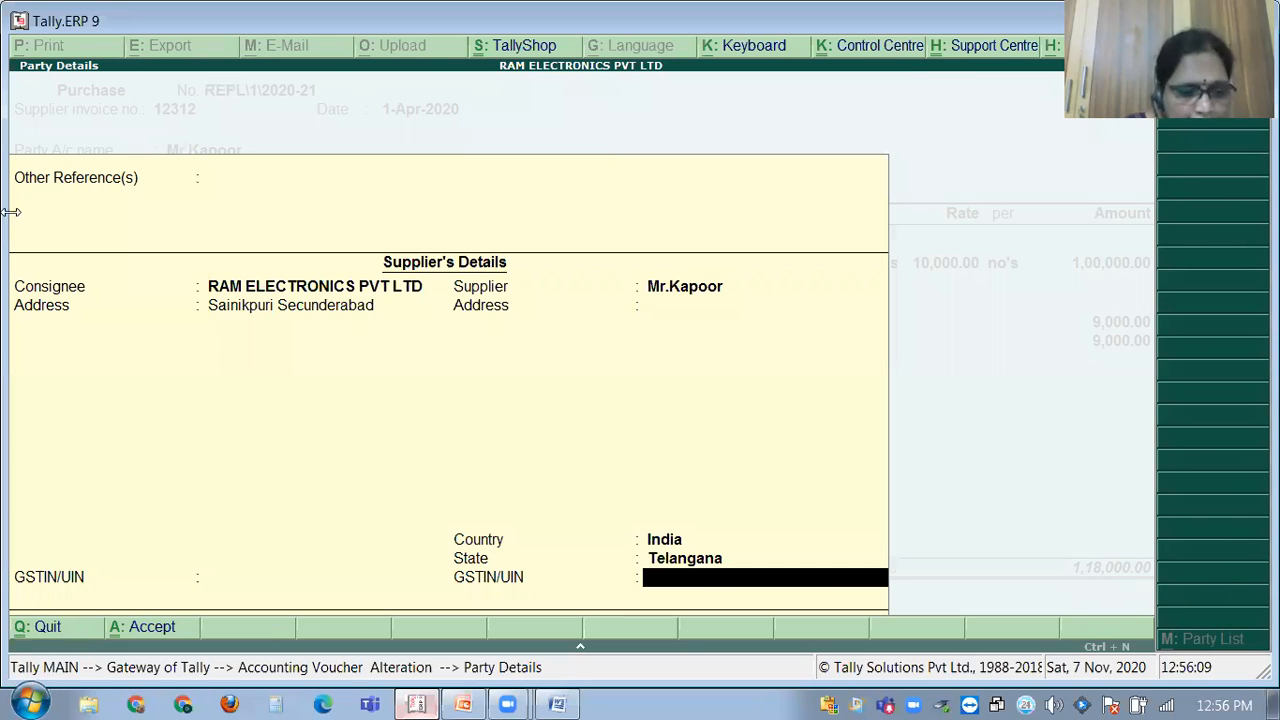
pyautogui.press('Return')
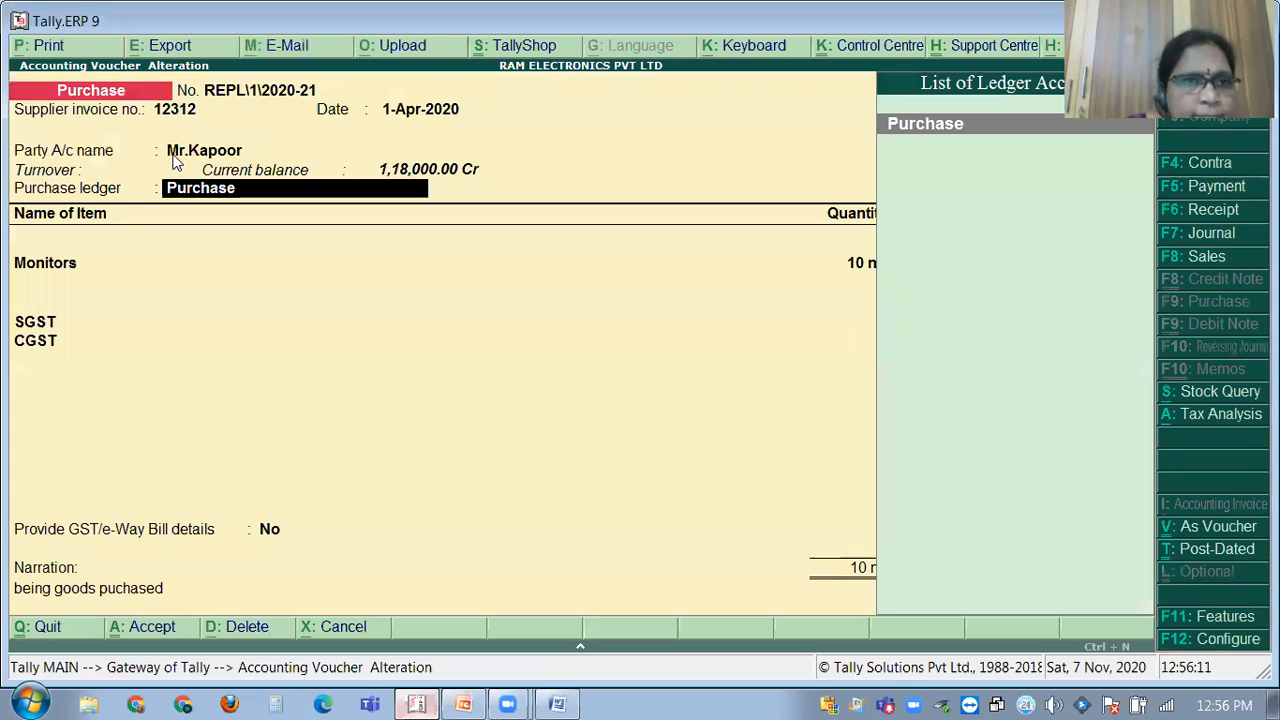
pyautogui.press('Return')
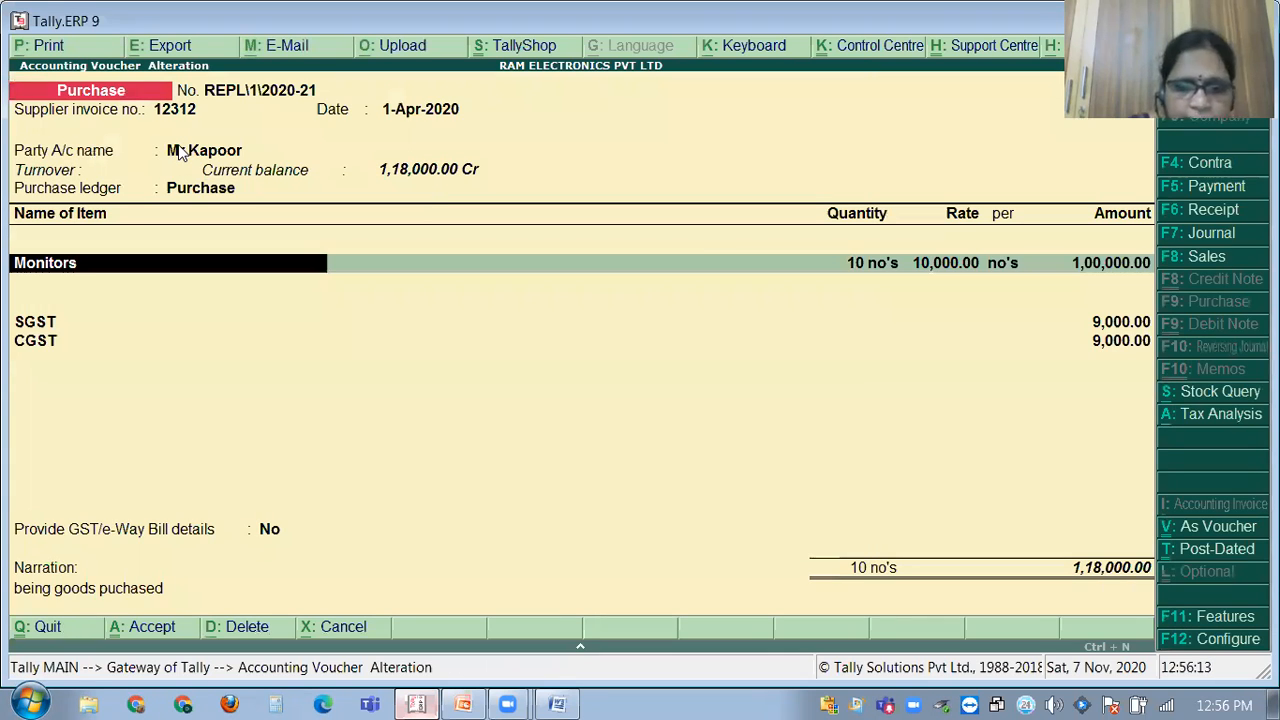
pyautogui.press('BackSpace')
pyautogui.press('BackSpace')
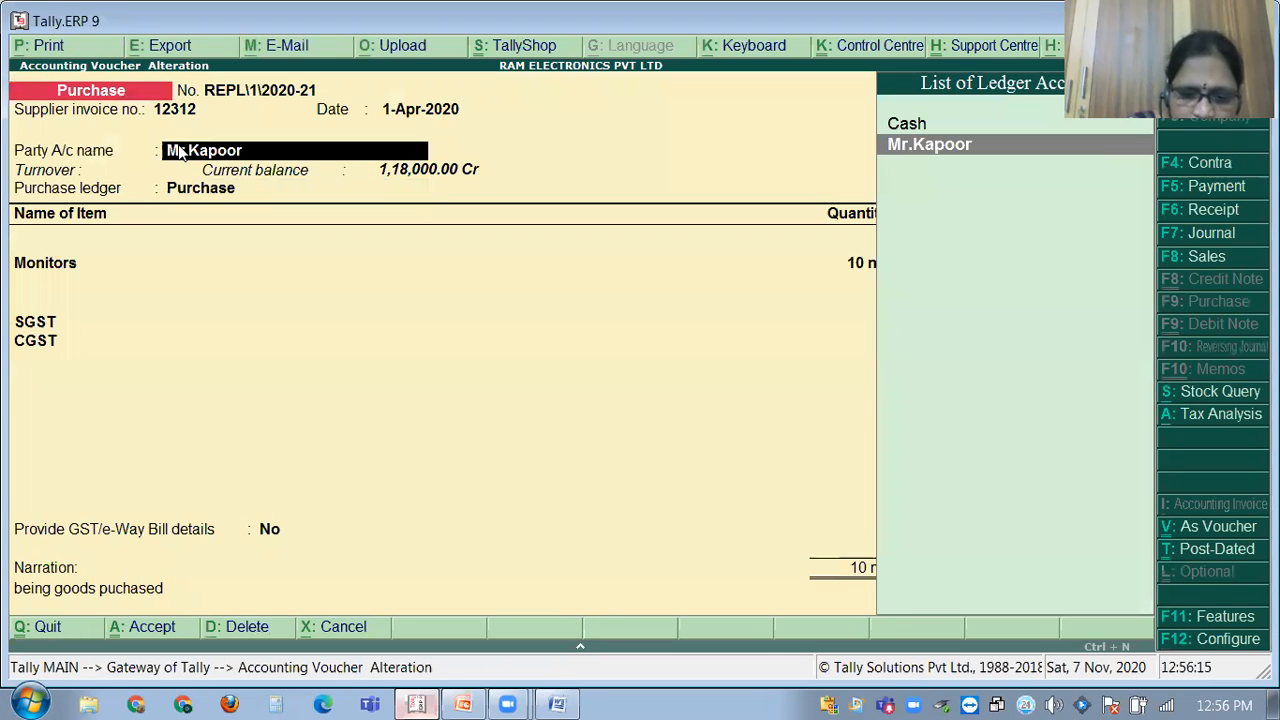
# Copy the GSTIN from the supplier's ledger and quit the ledger without saving.
pyautogui.hotkey('ctrl', 'Return')
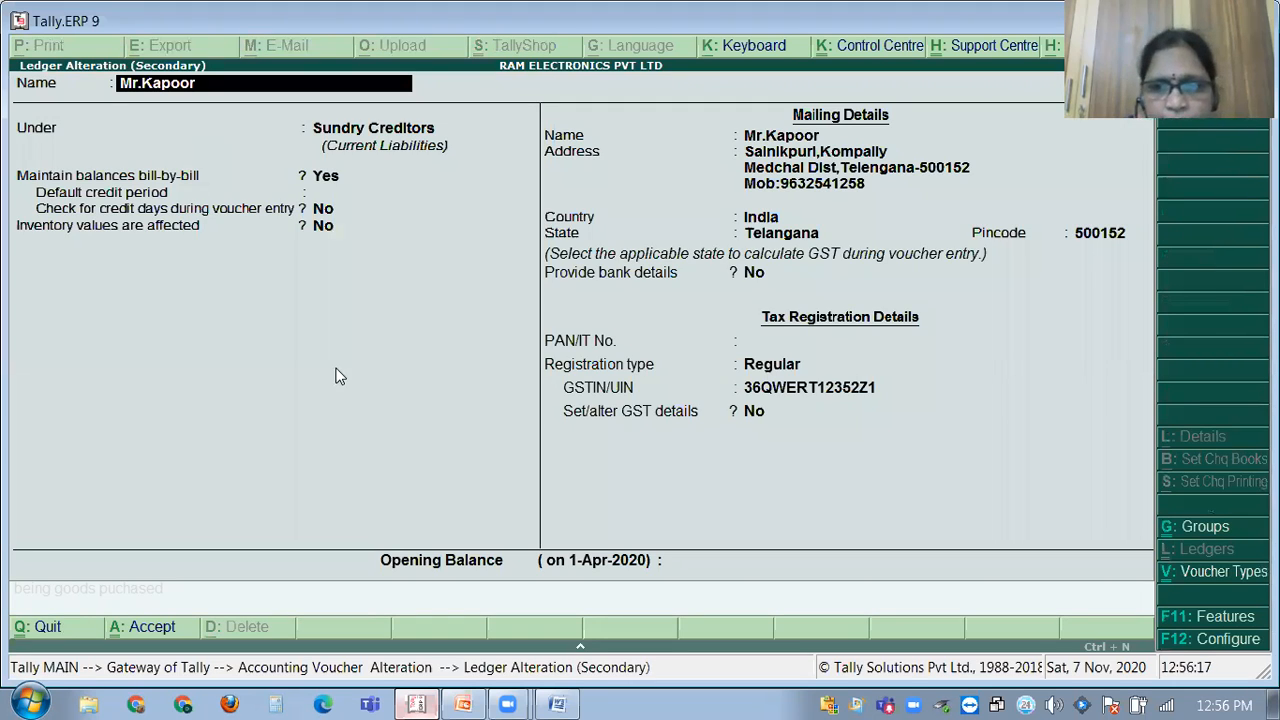
pyautogui.click(774, 389)
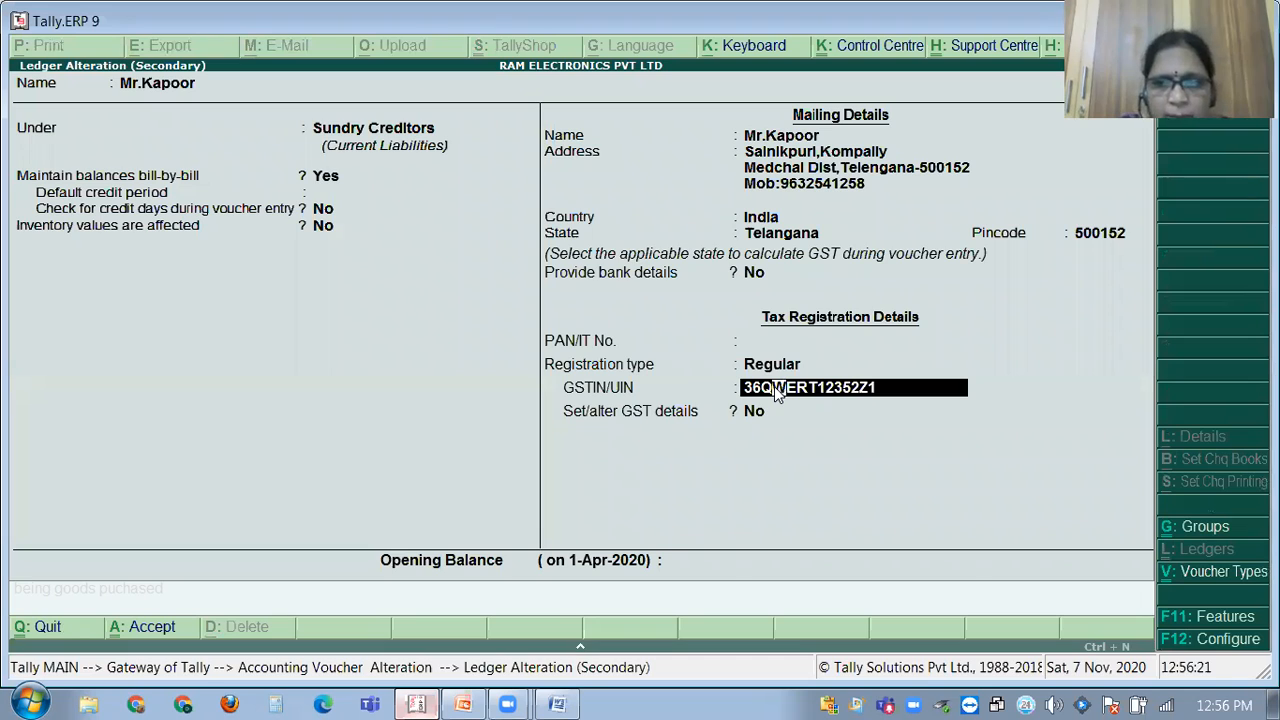
pyautogui.hotkey('ctrl', 'alt', 'c')
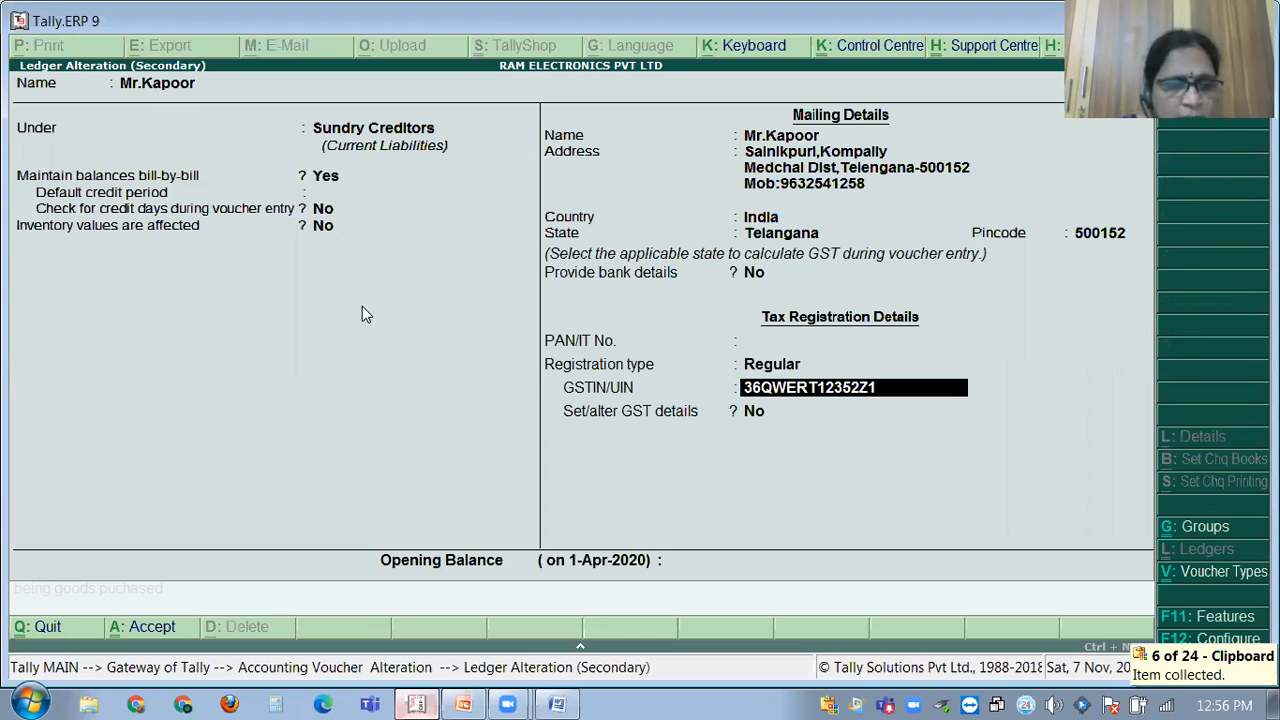
pyautogui.press('BackSpace')
pyautogui.press('Escape')
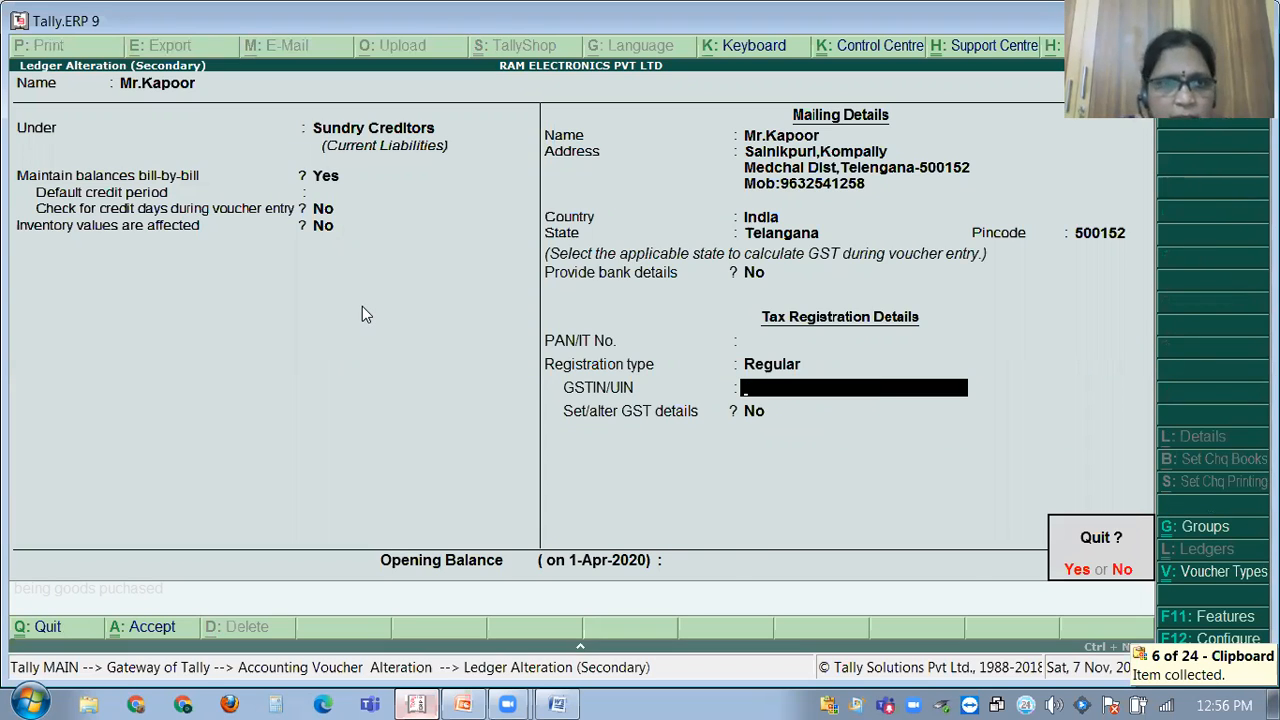
pyautogui.press('y')
# Paste the copied GSTIN into the supplier GSTIN/UIN field of the party details and accept.
pyautogui.press('Return')
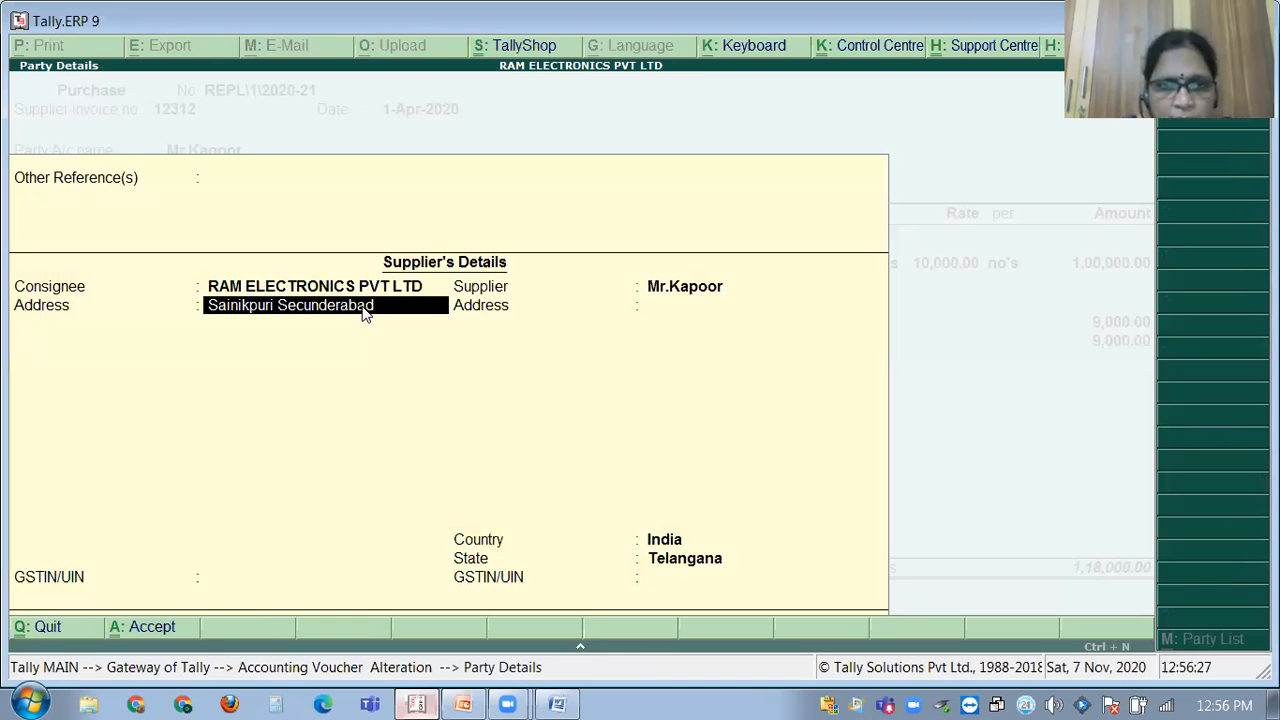
pyautogui.press('Return')
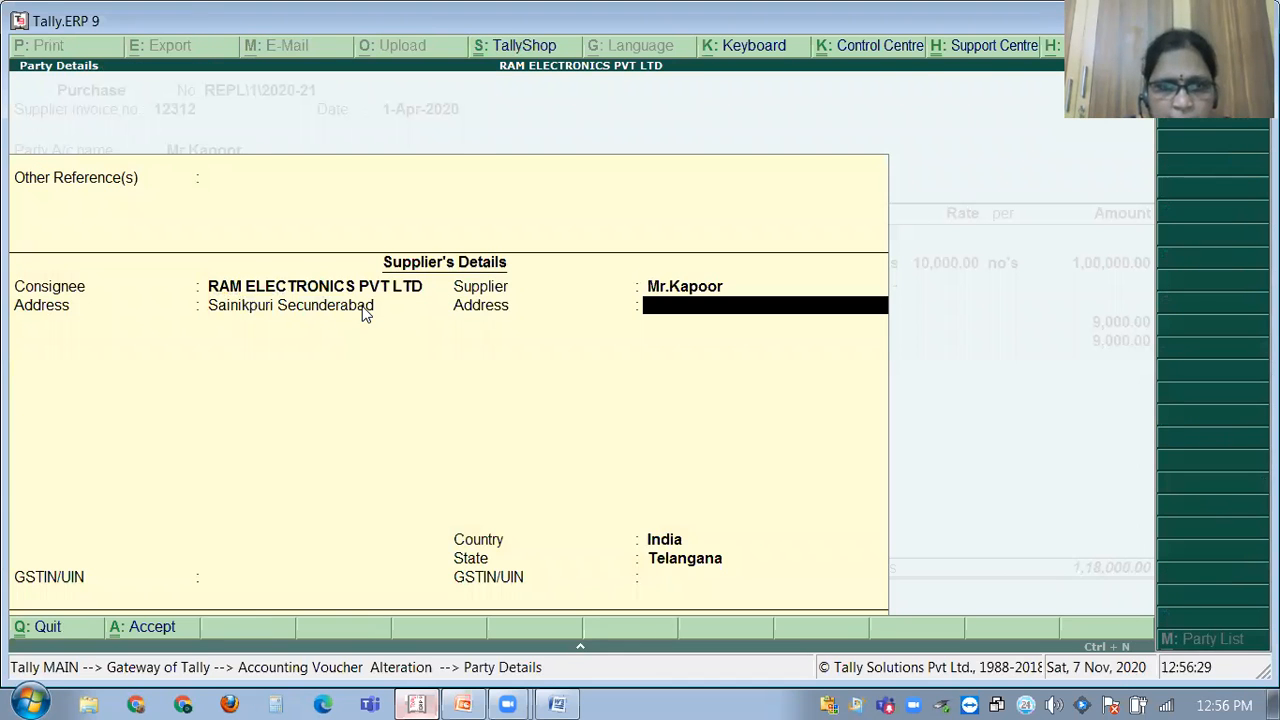
pyautogui.press('Return')
pyautogui.press('Return')
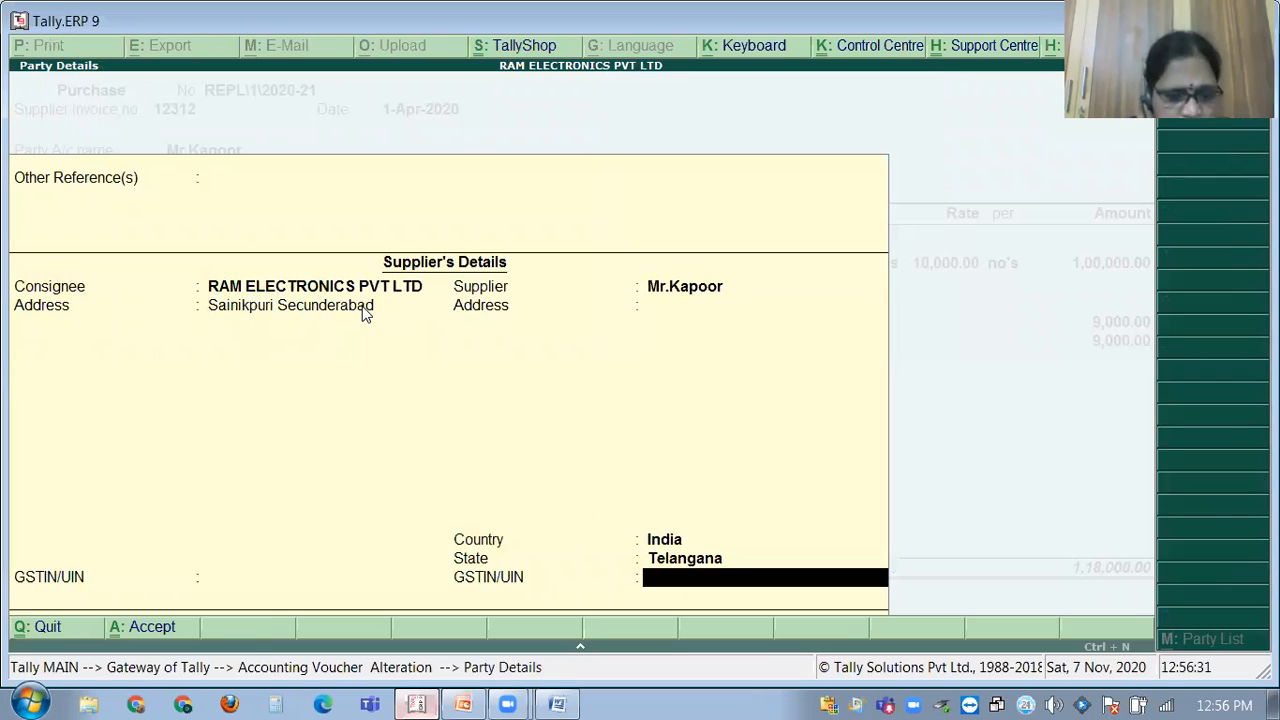
pyautogui.hotkey('ctrl', 'alt', 'v')
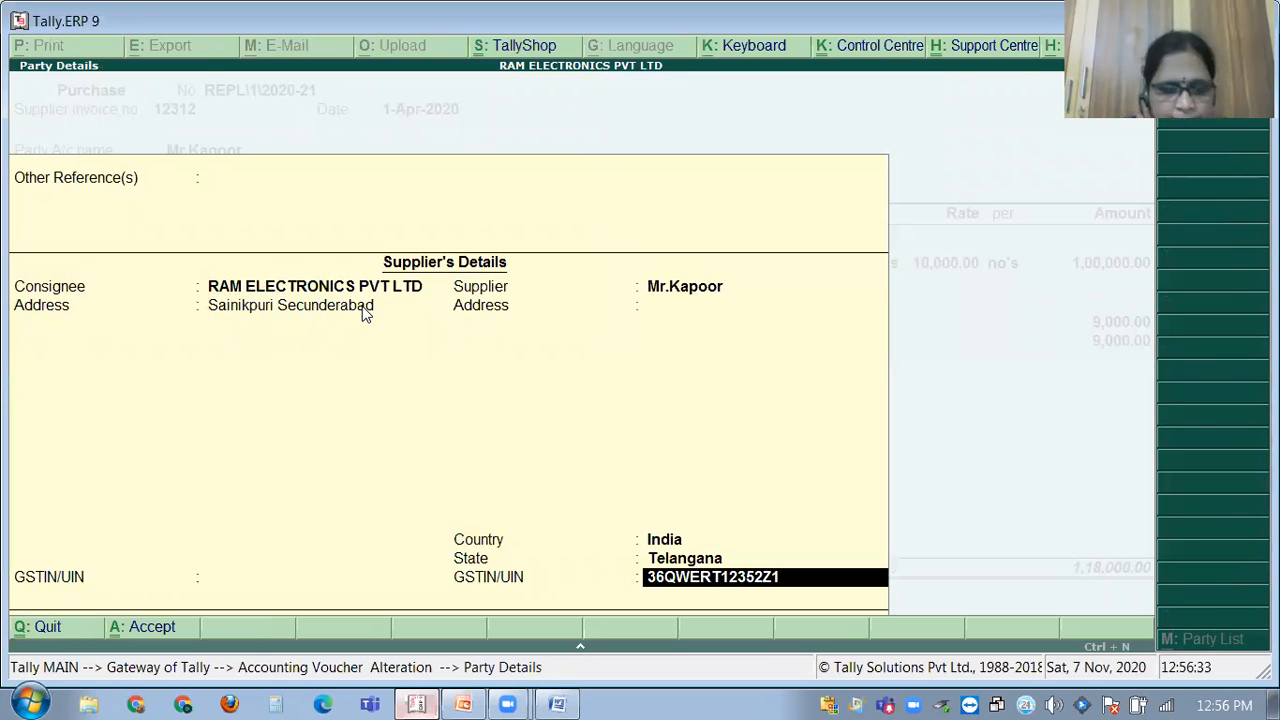
pyautogui.press('Return')
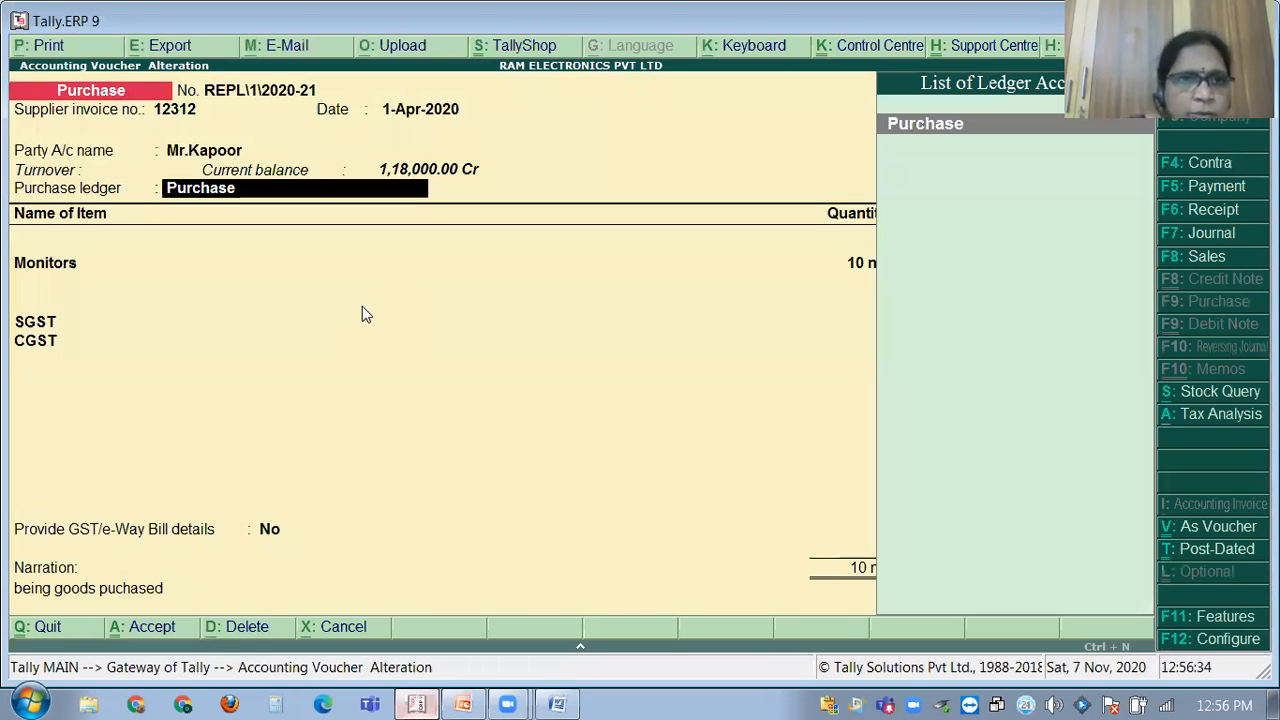
# Save the altered voucher, reopen it, and review its zoomed invoice preview top to bottom.
pyautogui.hotkey('ctrl', 'a')
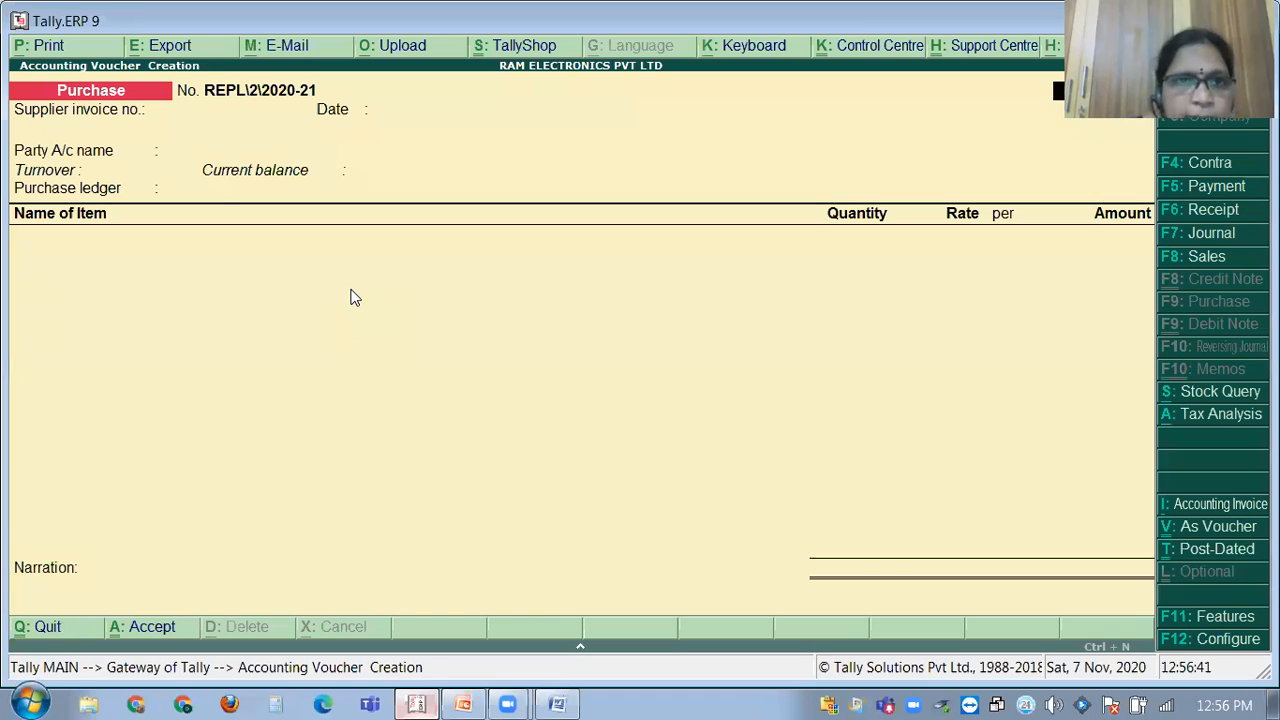
pyautogui.press('pageup')
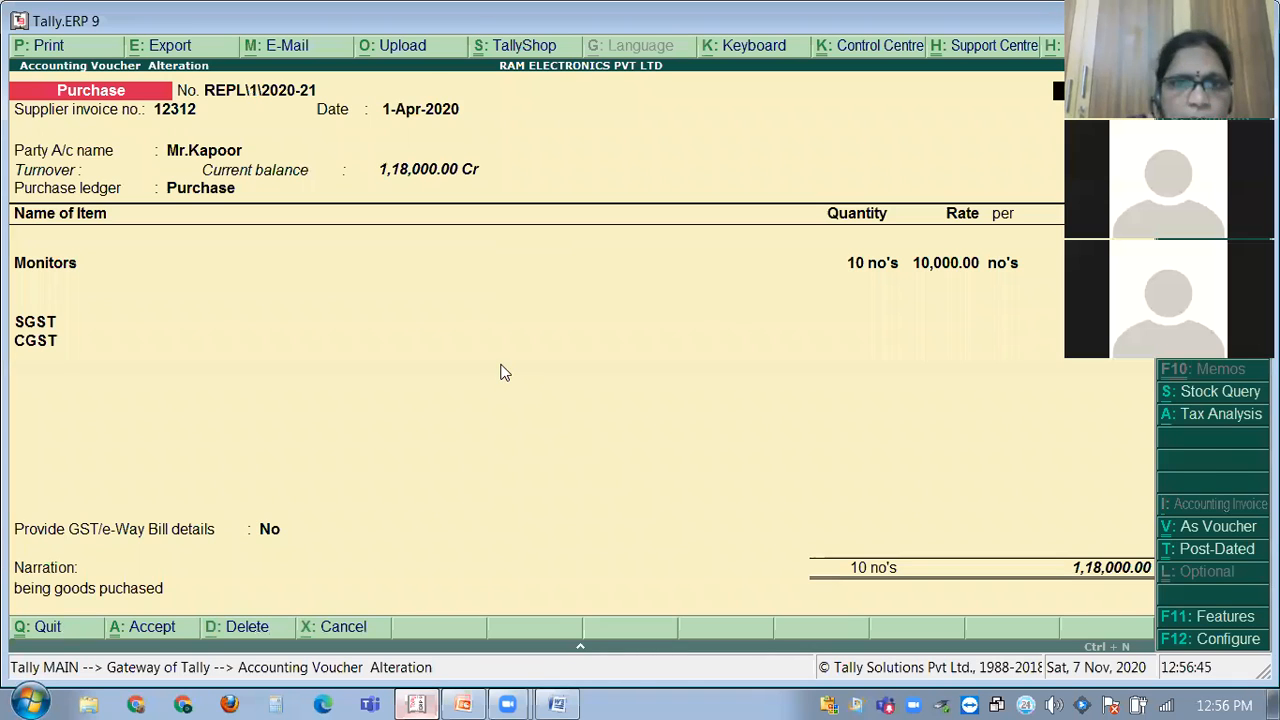
pyautogui.hotkey('alt', 'p')
pyautogui.click(876, 478)
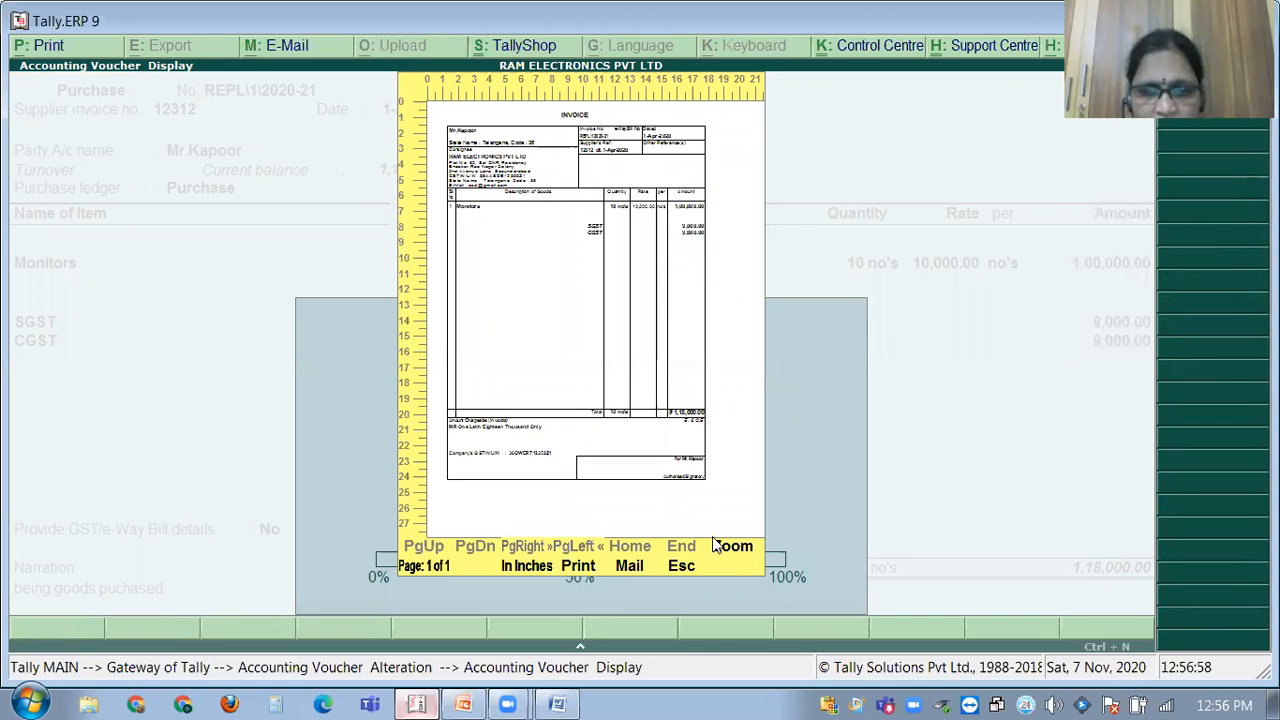
pyautogui.click(606, 323)
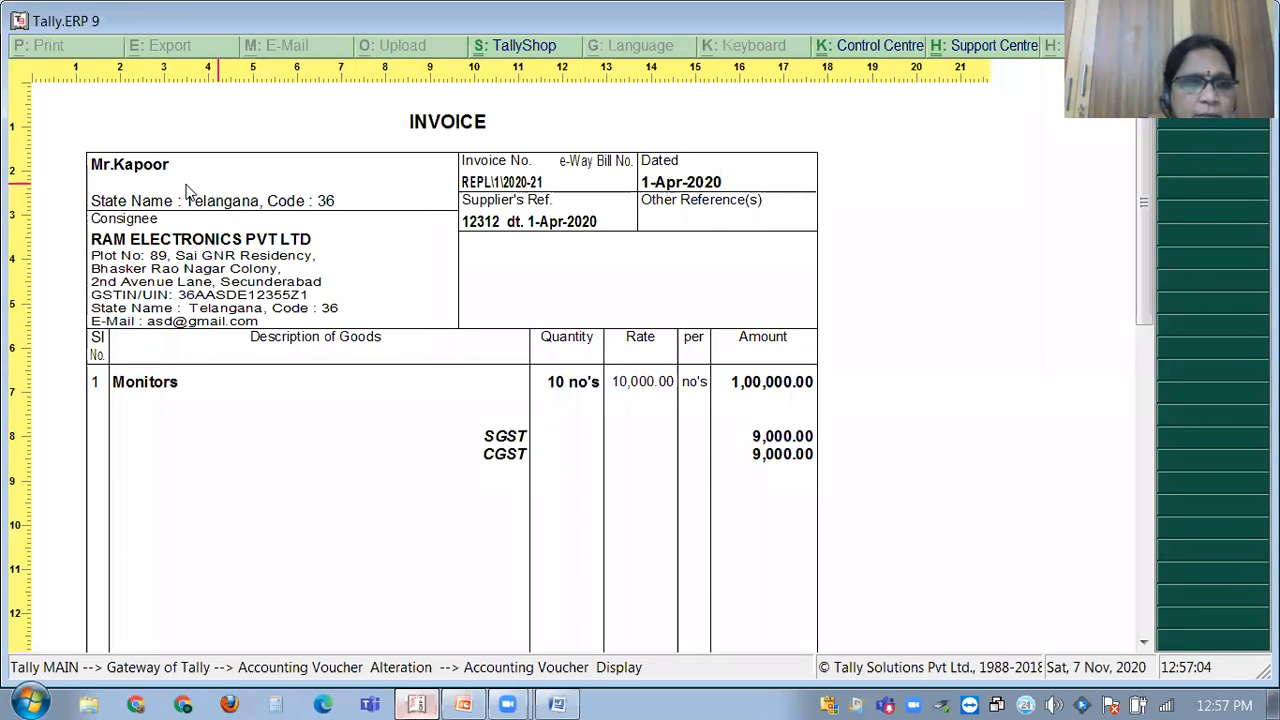
pyautogui.scroll(-1, 368, 505)
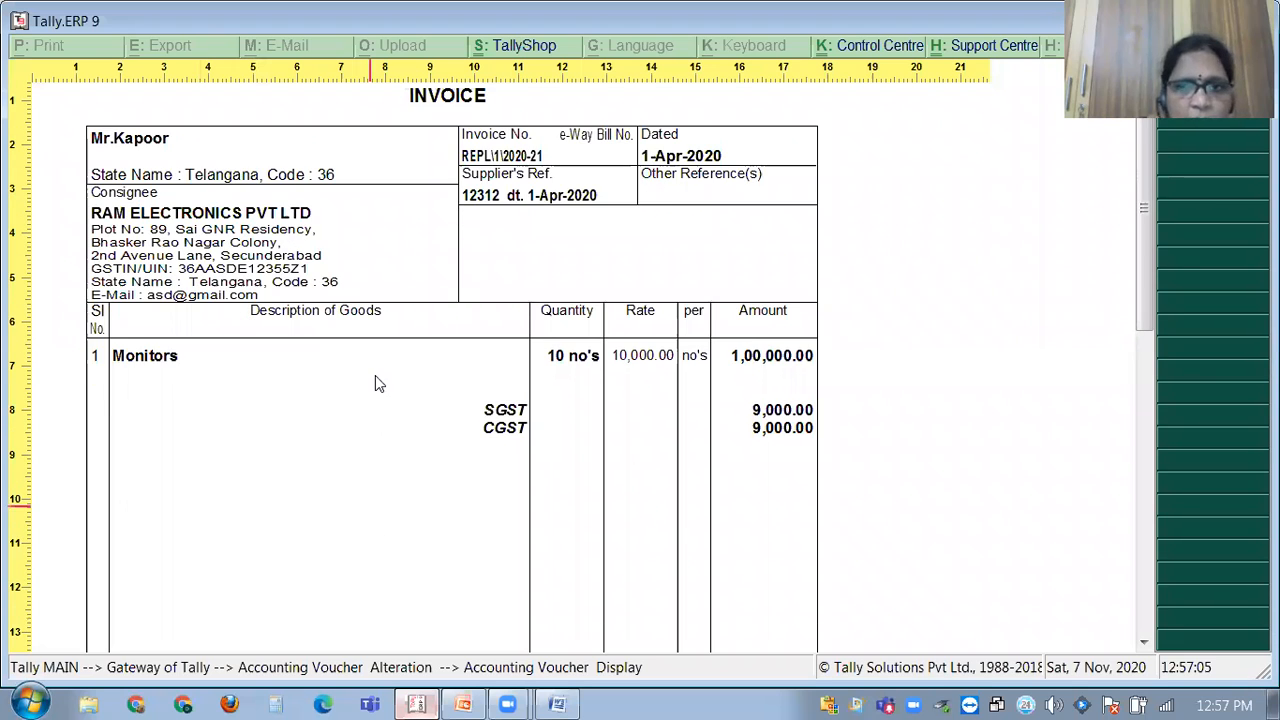
pyautogui.scroll(-2, 374, 378)
pyautogui.scroll(-1, 312, 360)
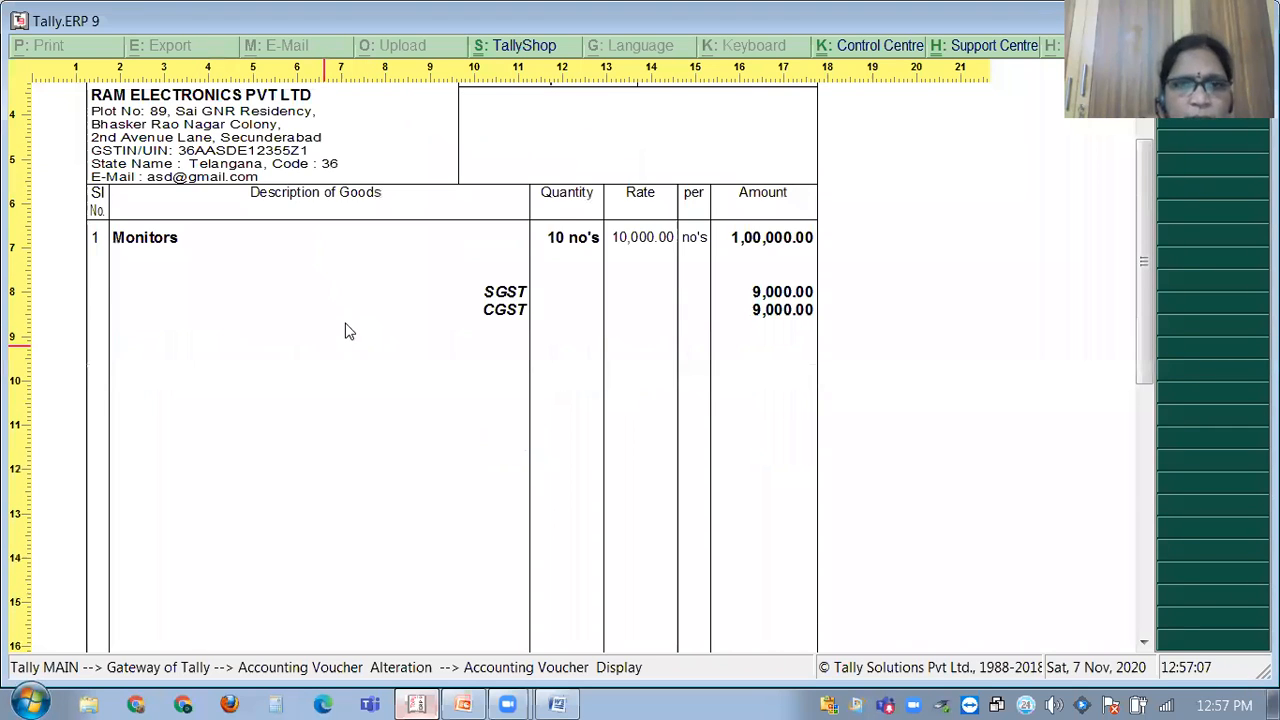
pyautogui.scroll(-1, 160, 262)
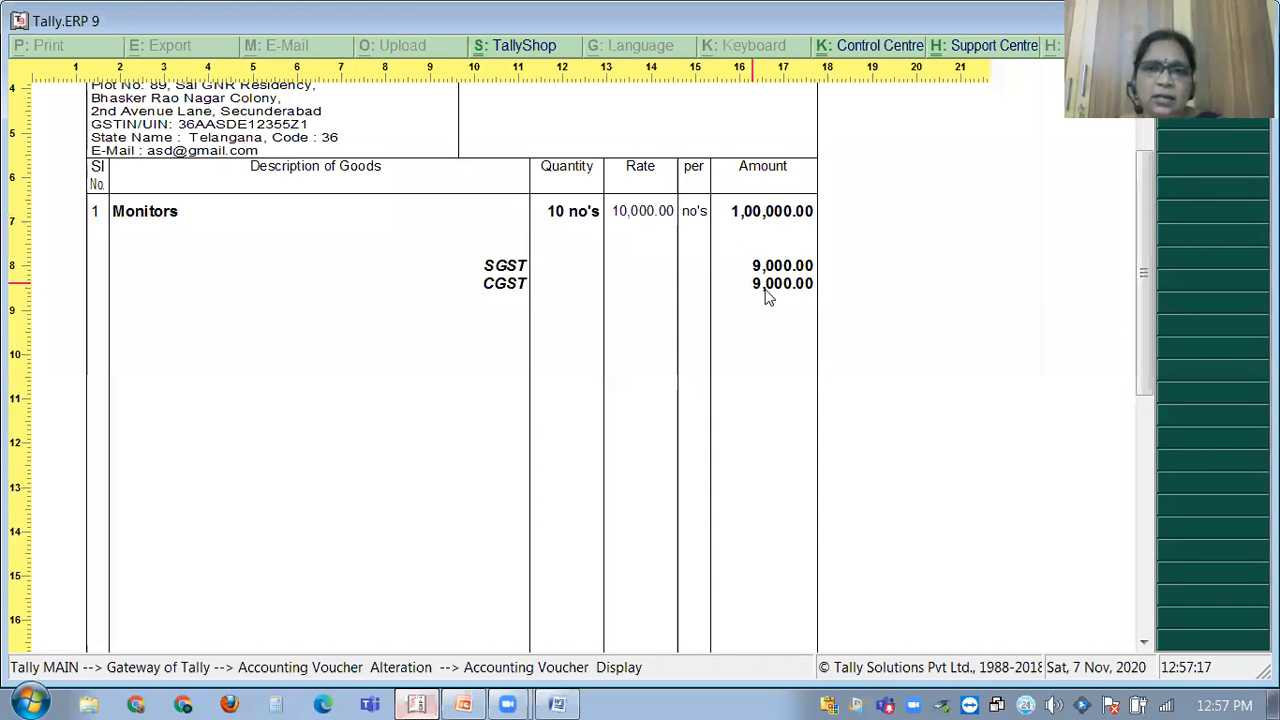
pyautogui.scroll(-1, 776, 348)
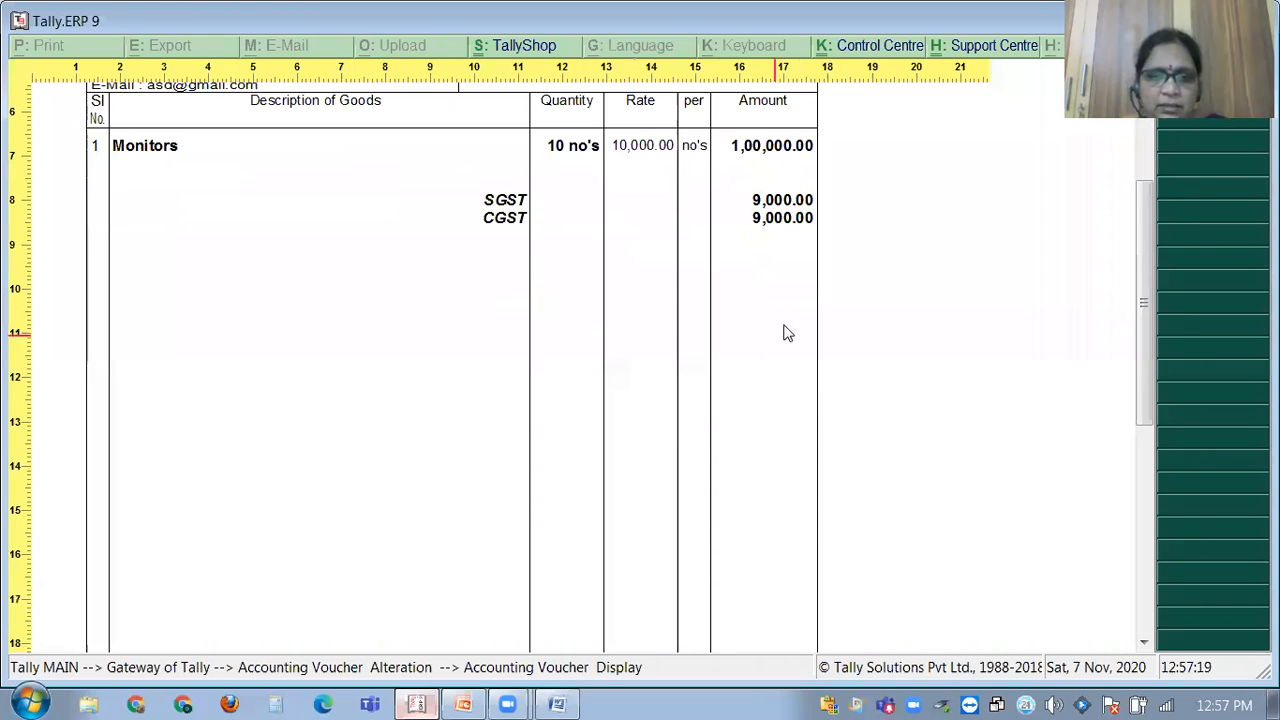
pyautogui.scroll(-3, 720, 450)
pyautogui.scroll(-2, 685, 500)
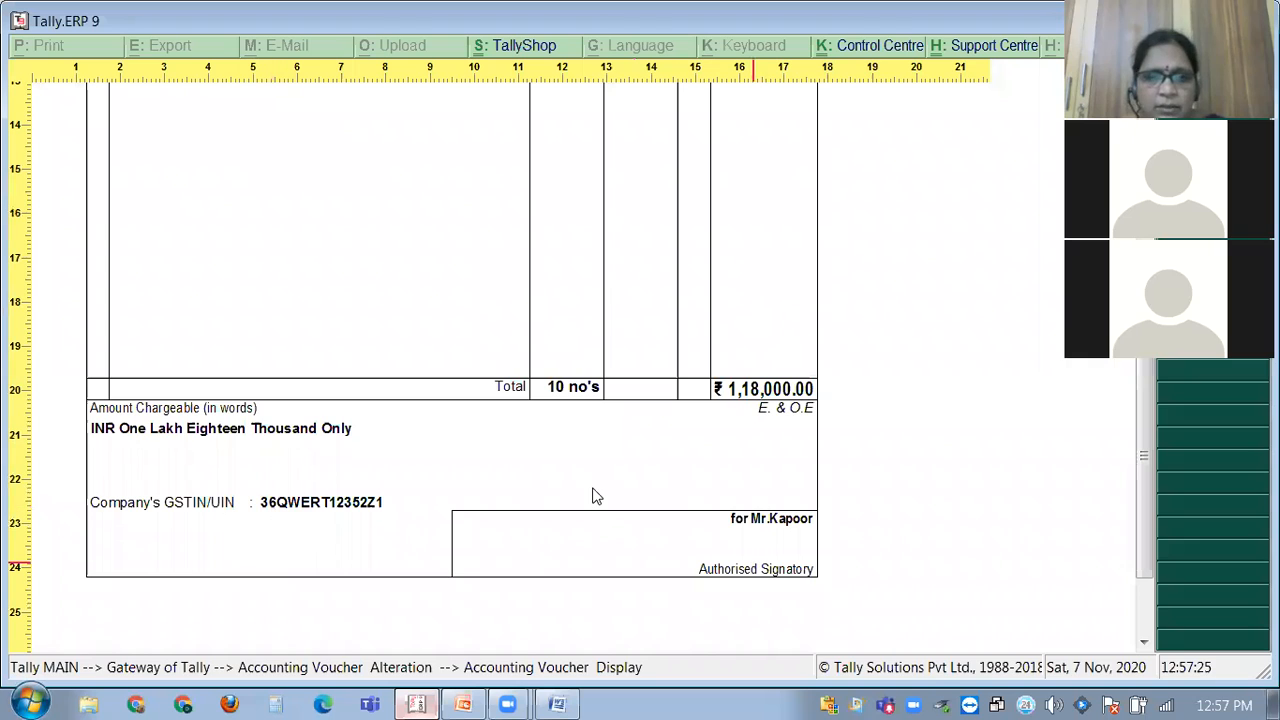
pyautogui.scroll(1, 592, 495)
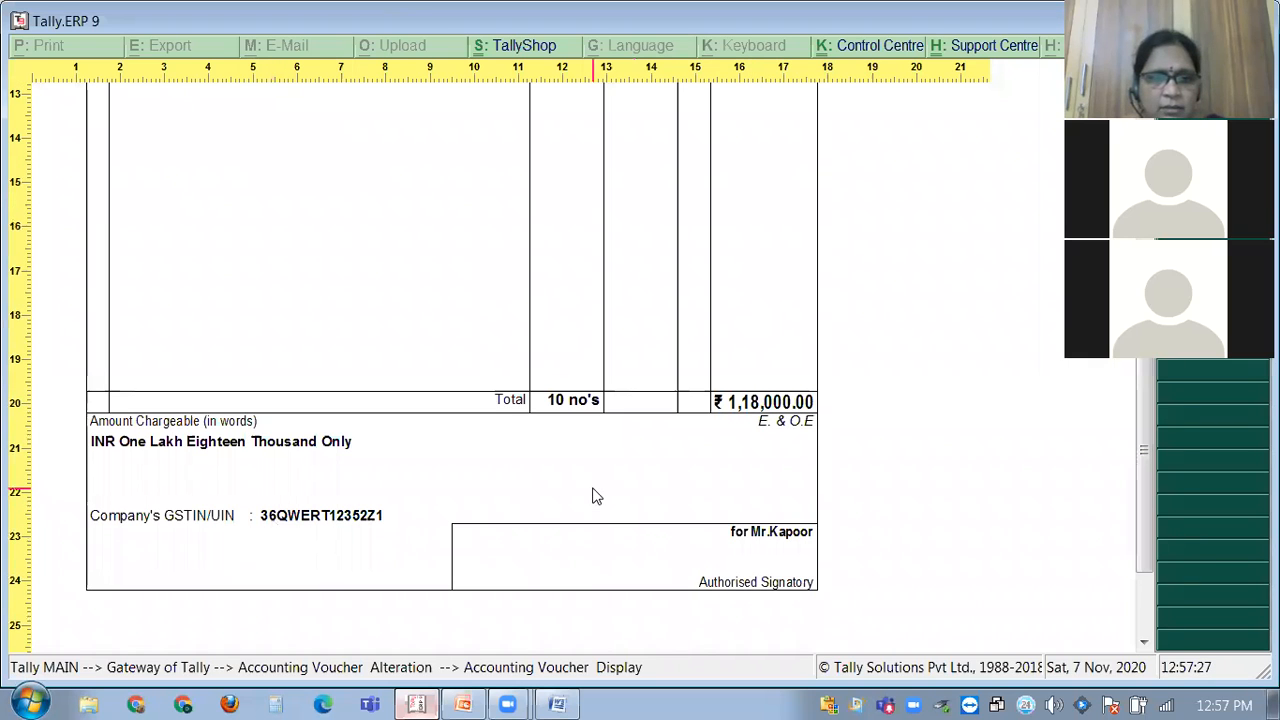
pyautogui.scroll(2, 592, 495)
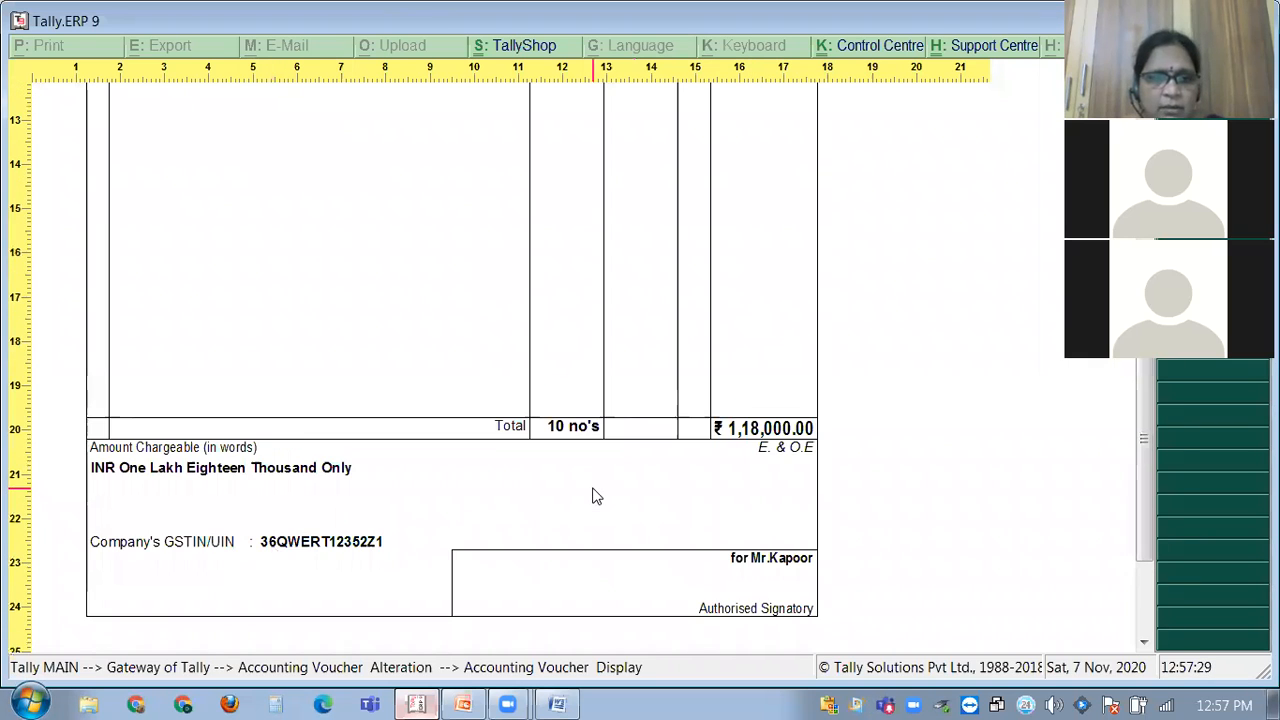
pyautogui.scroll(2, 591, 494)
pyautogui.scroll(-6, 510, 515)
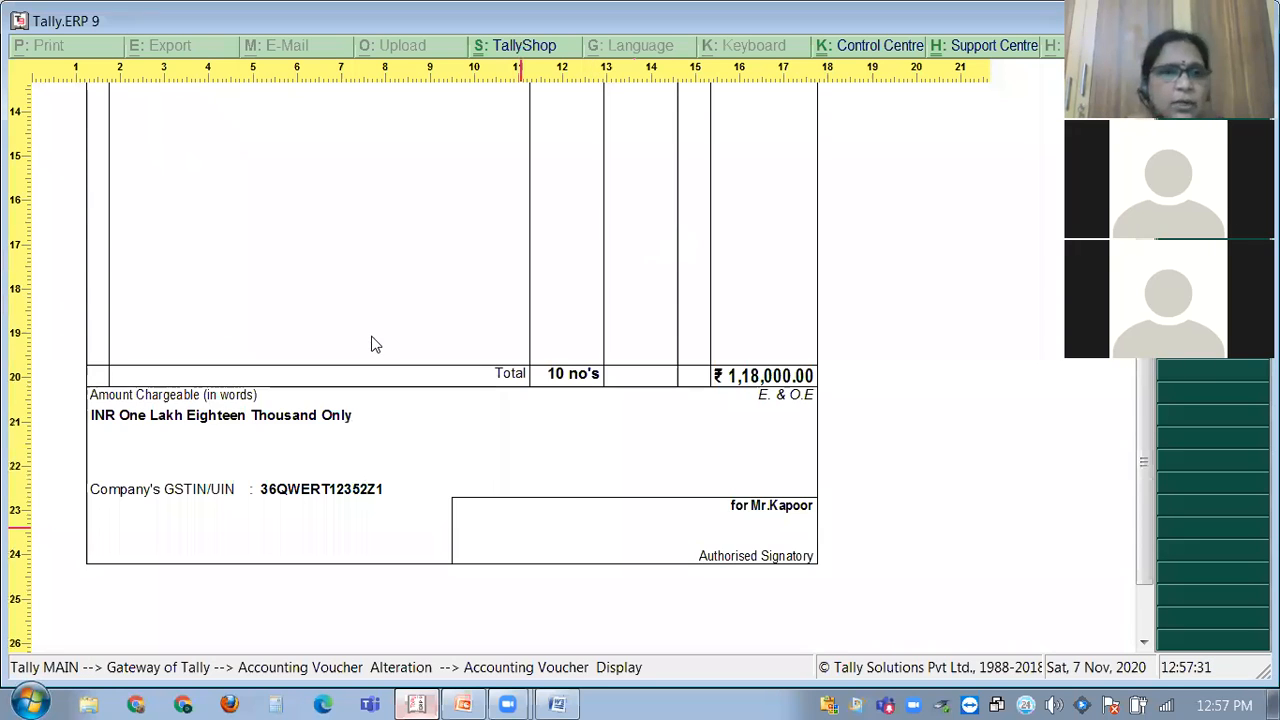
pyautogui.scroll(5, 366, 271)
pyautogui.scroll(10, 367, 273)
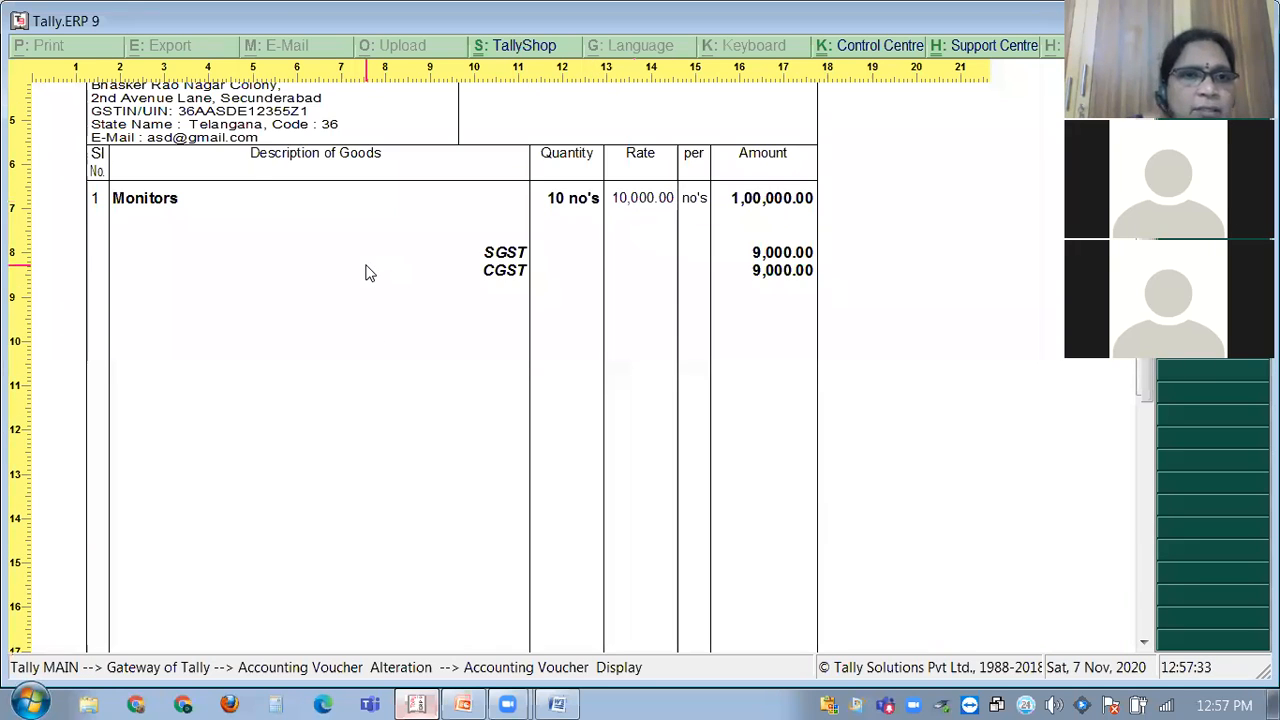
pyautogui.scroll(4, 366, 273)
pyautogui.scroll(-7, 366, 273)
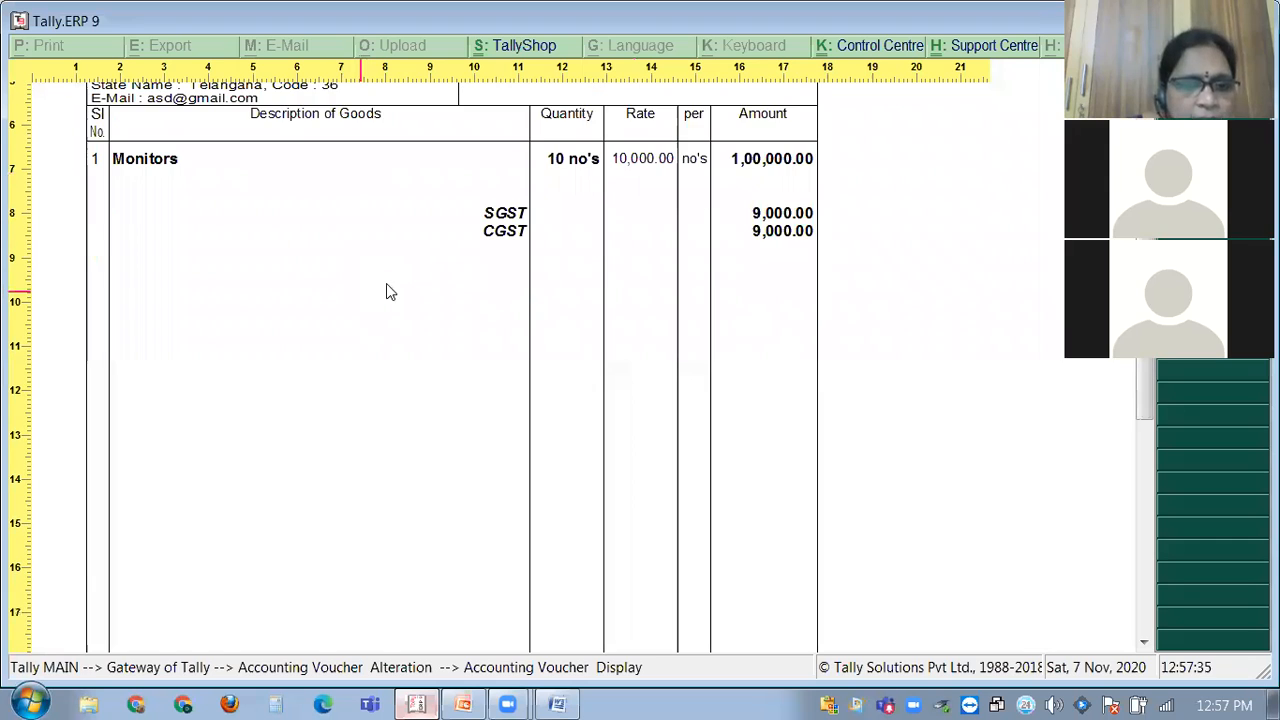
pyautogui.scroll(-15, 386, 285)
pyautogui.scroll(-3, 386, 288)
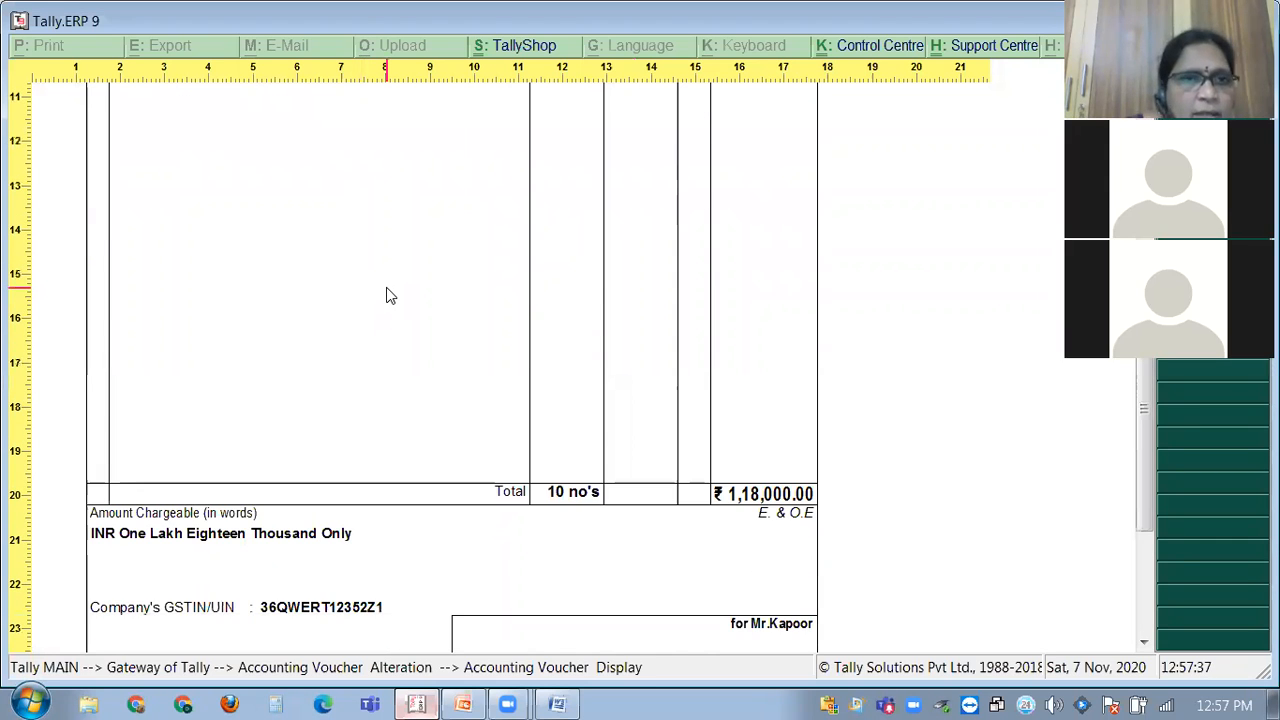
pyautogui.scroll(20, 390, 287)
pyautogui.scroll(14, 394, 295)
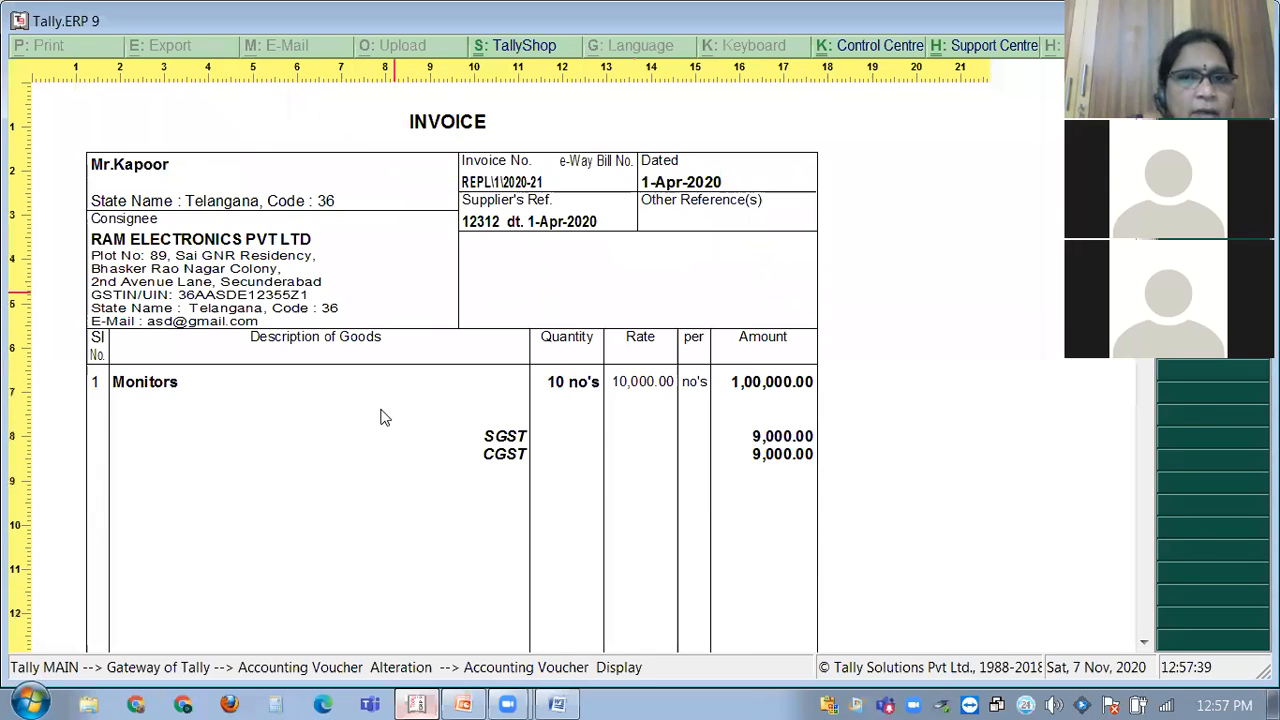
pyautogui.scroll(-6, 380, 417)
pyautogui.scroll(-20, 300, 440)
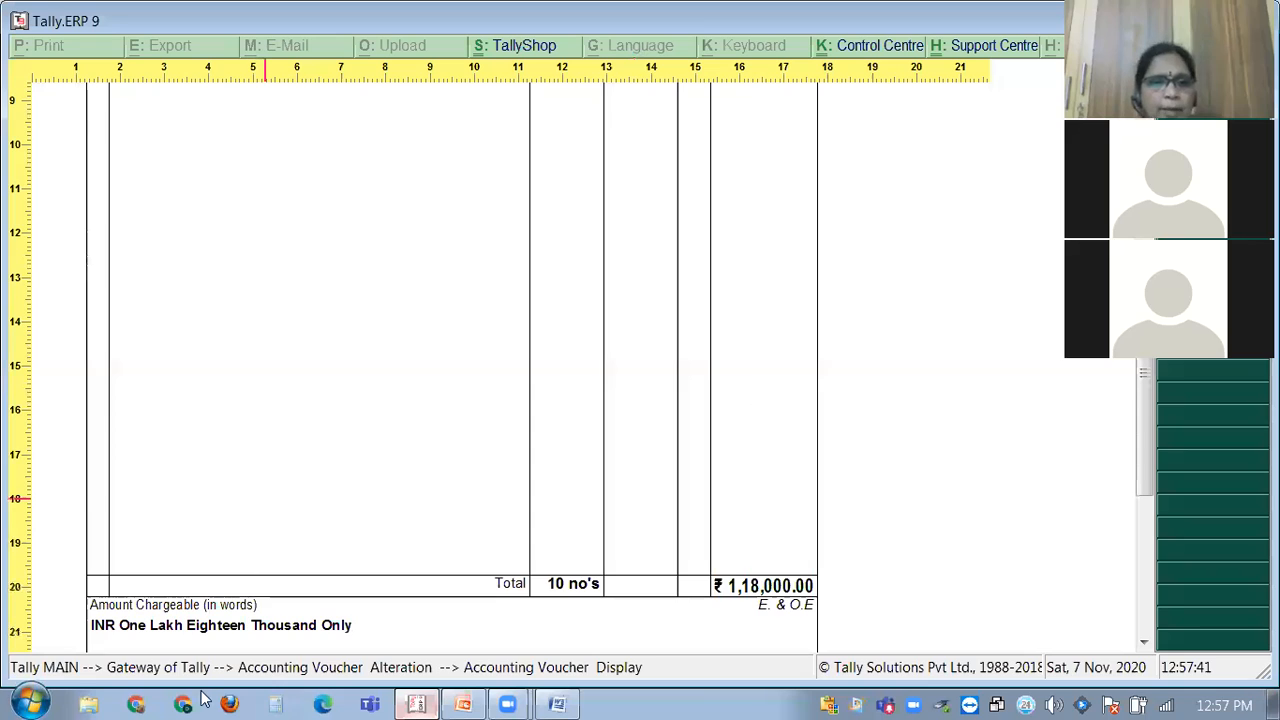
pyautogui.scroll(-9, 210, 625)
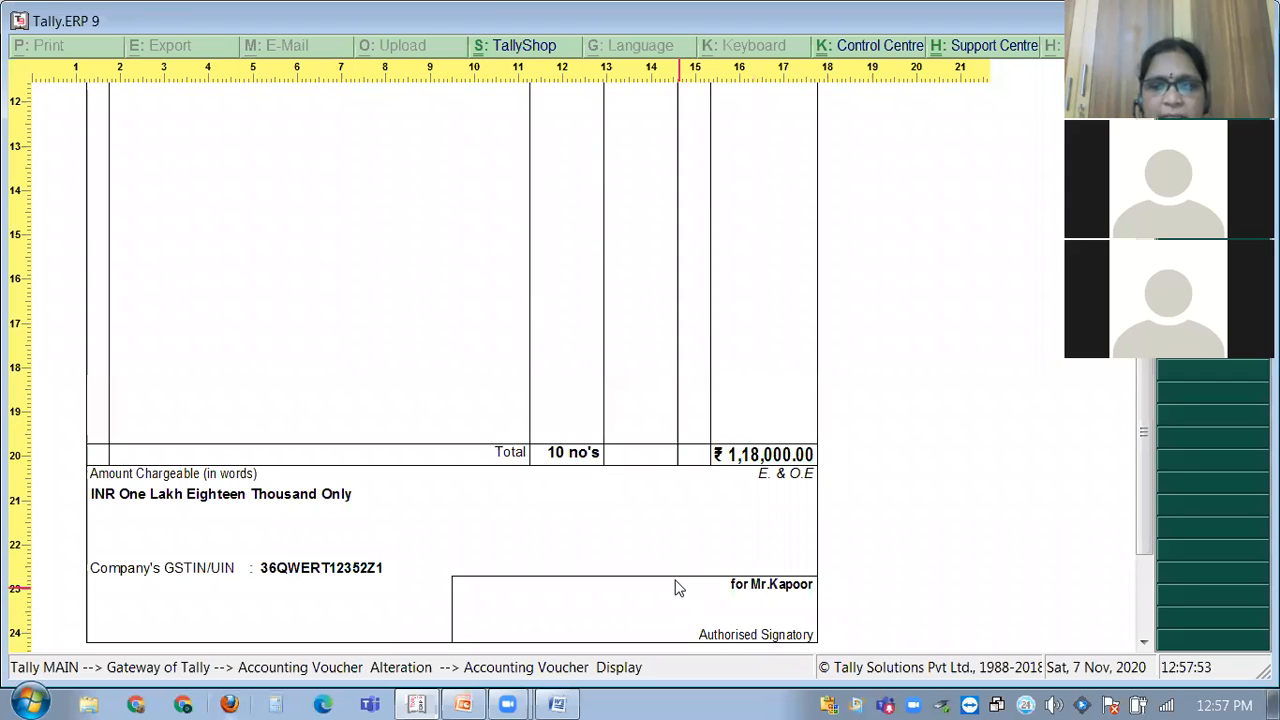
pyautogui.scroll(3, 660, 575)
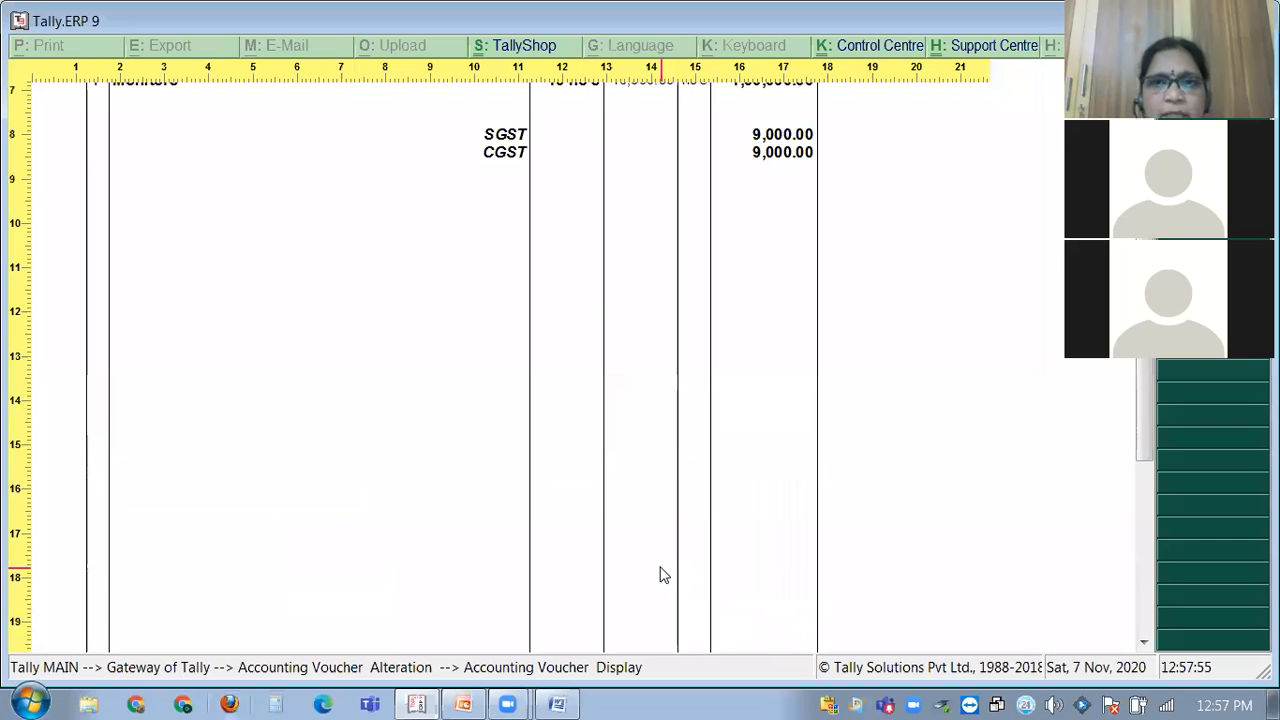
pyautogui.scroll(5, 660, 575)
pyautogui.scroll(1, 345, 272)
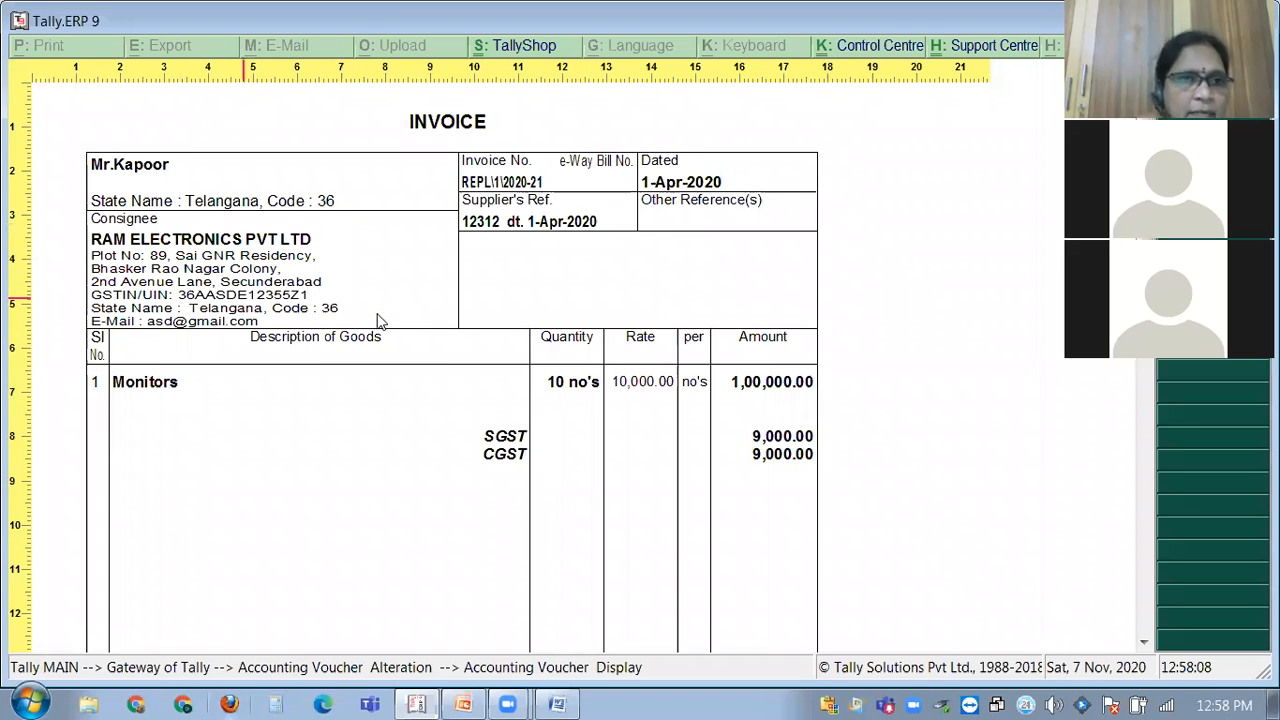
pyautogui.scroll(-3, 394, 357)
pyautogui.scroll(-5, 408, 349)
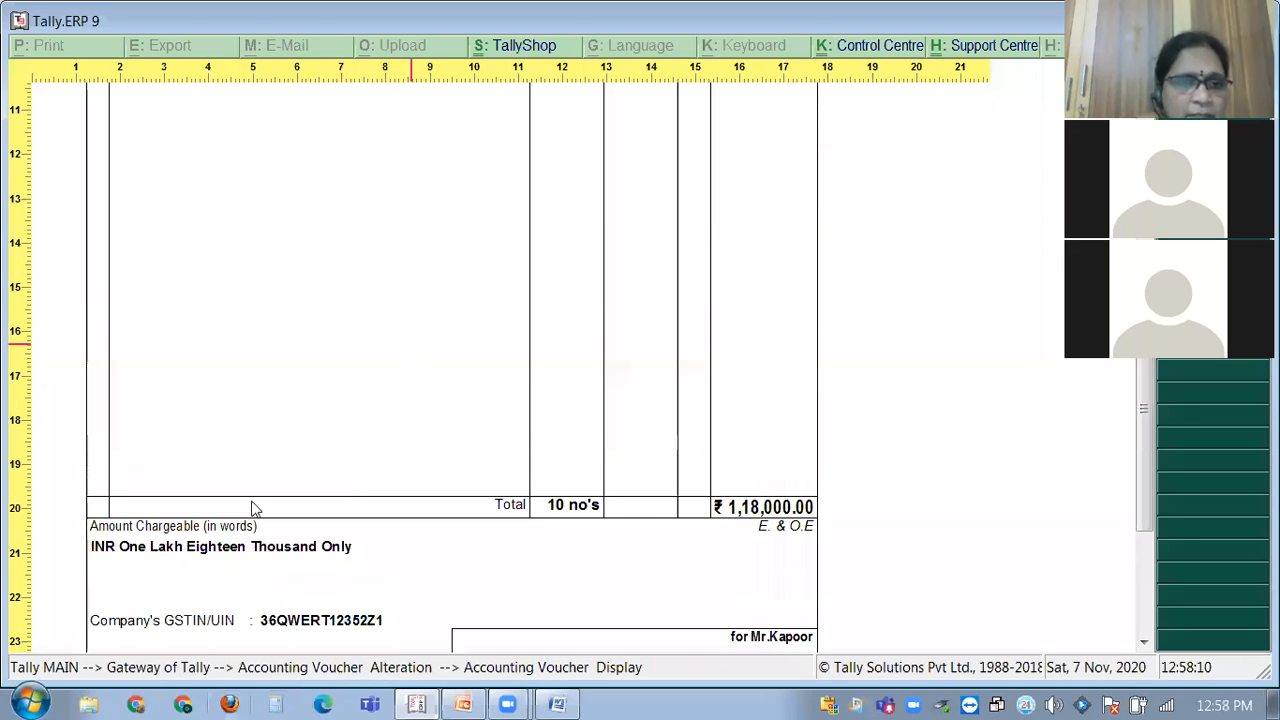
pyautogui.scroll(-3, 290, 505)
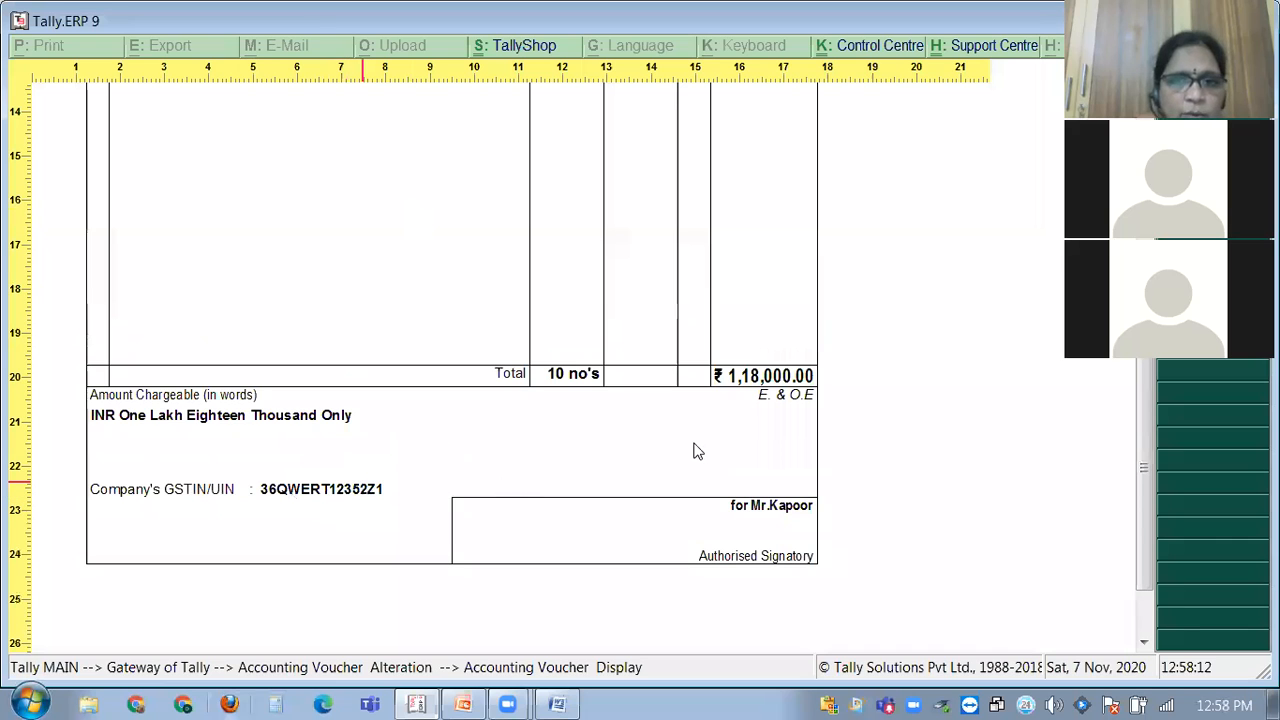
pyautogui.scroll(1, 690, 450)
pyautogui.scroll(5, 714, 470)
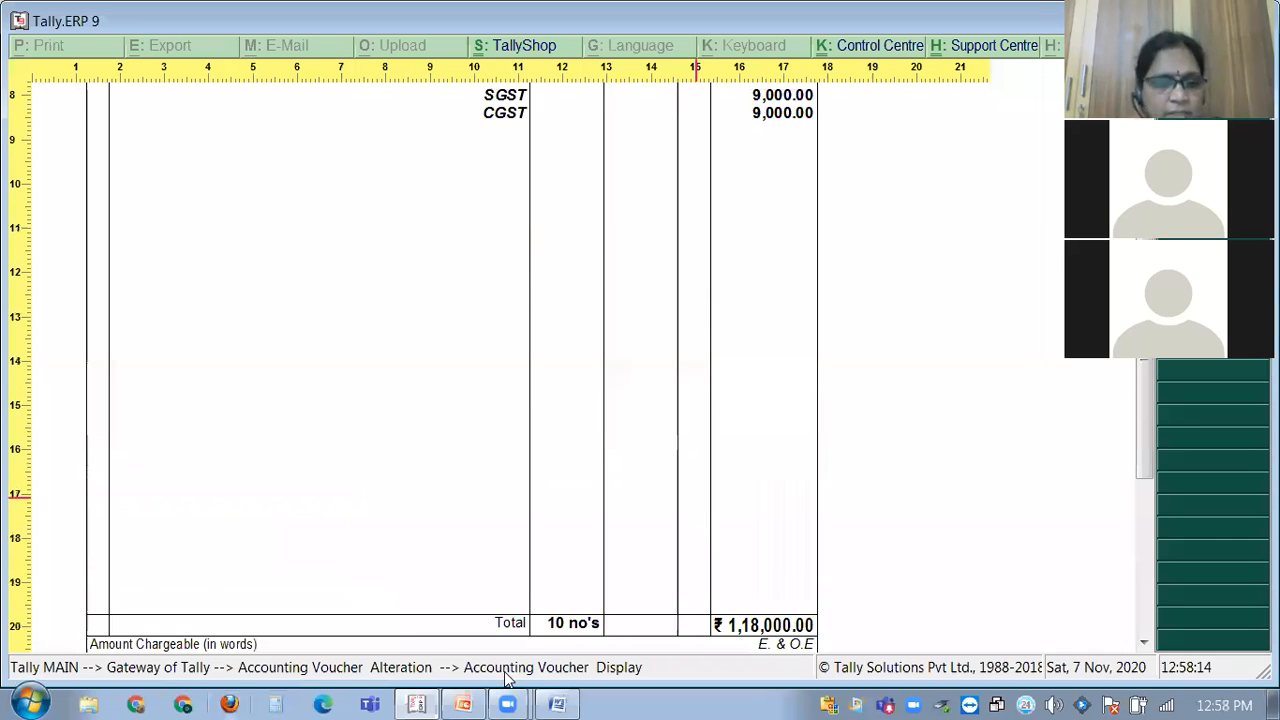
pyautogui.scroll(6, 507, 679)
pyautogui.scroll(1, 700, 522)
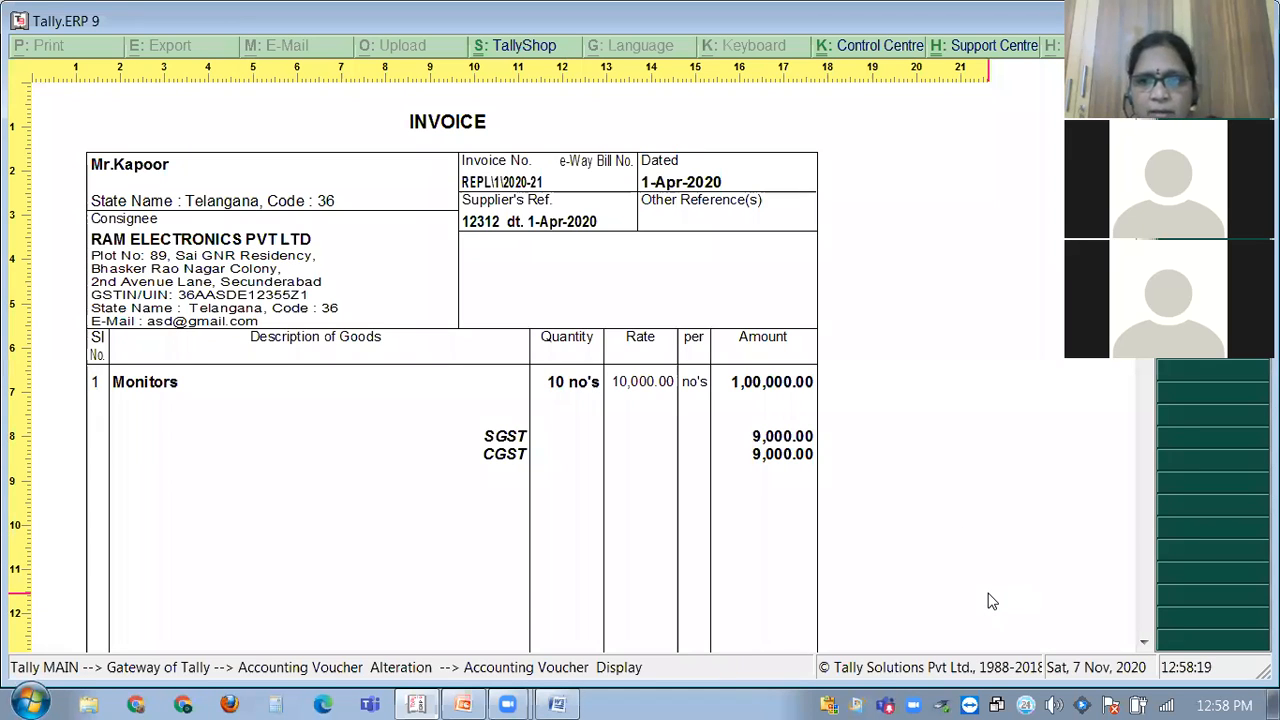
# Close the preview and quit the old voucher for blank Purchase voucher REPL\2\2020-21.
pyautogui.press('Escape')
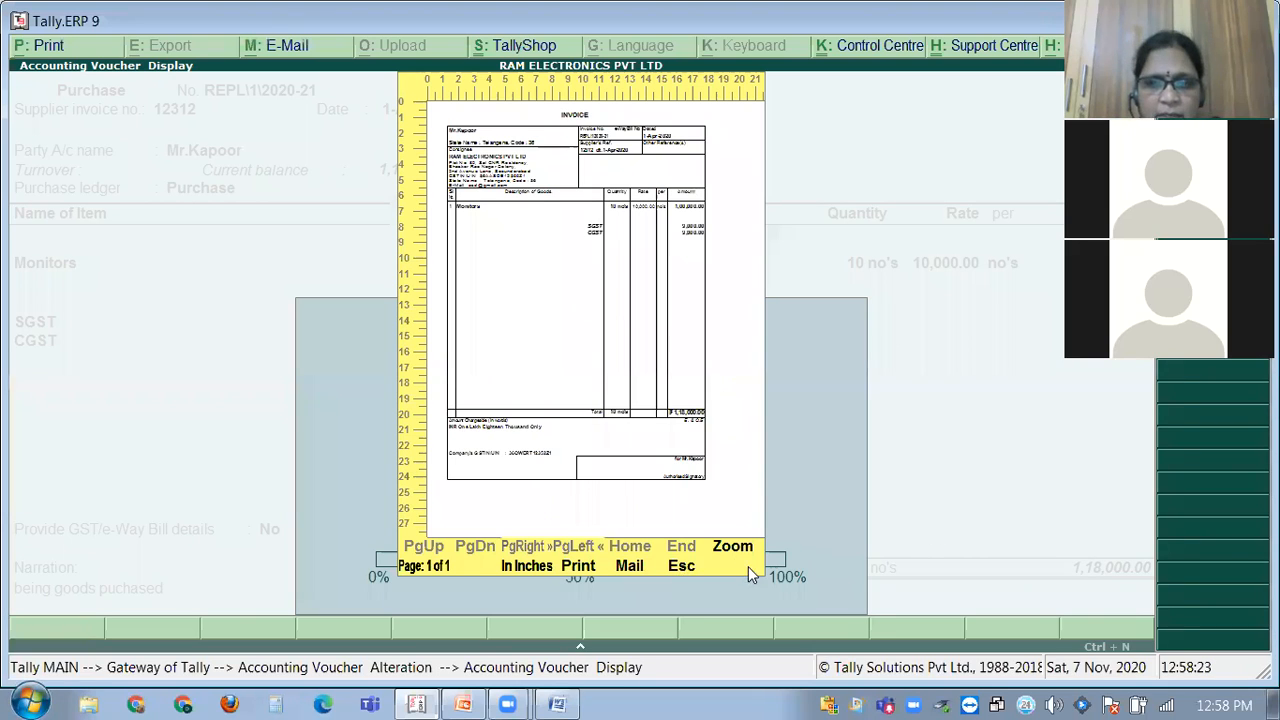
pyautogui.press('Escape')
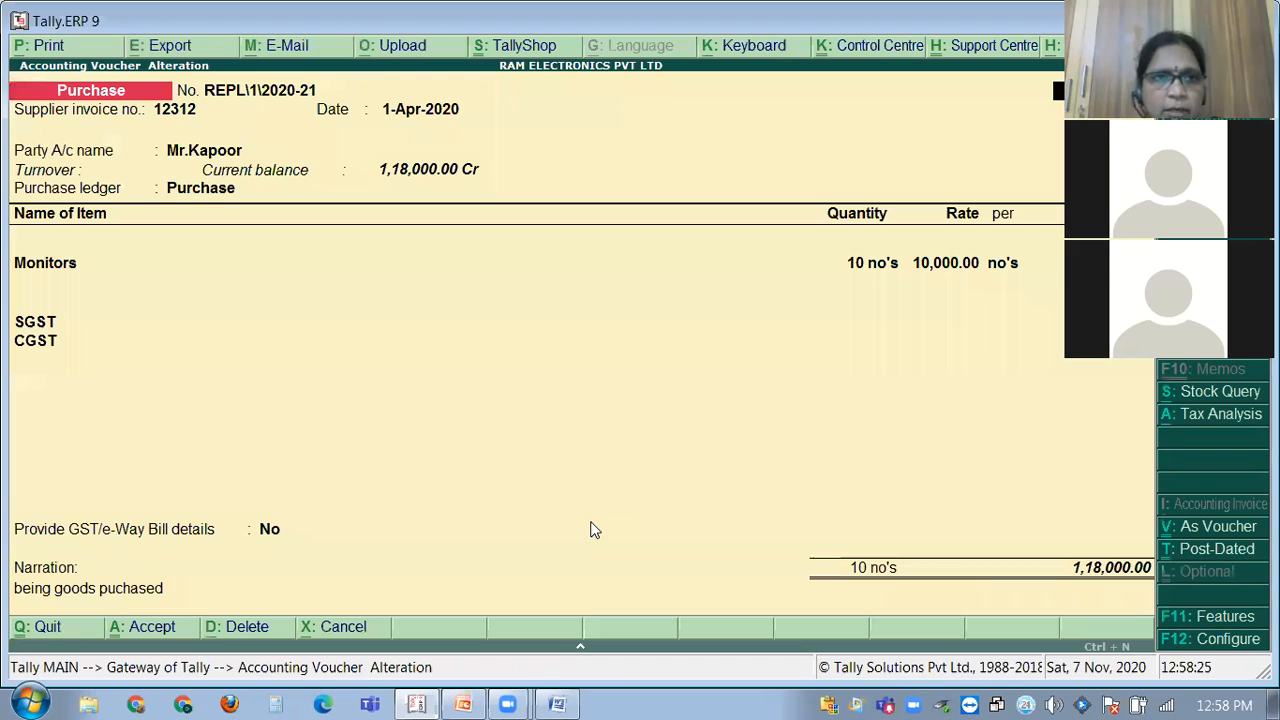
pyautogui.press('Escape')
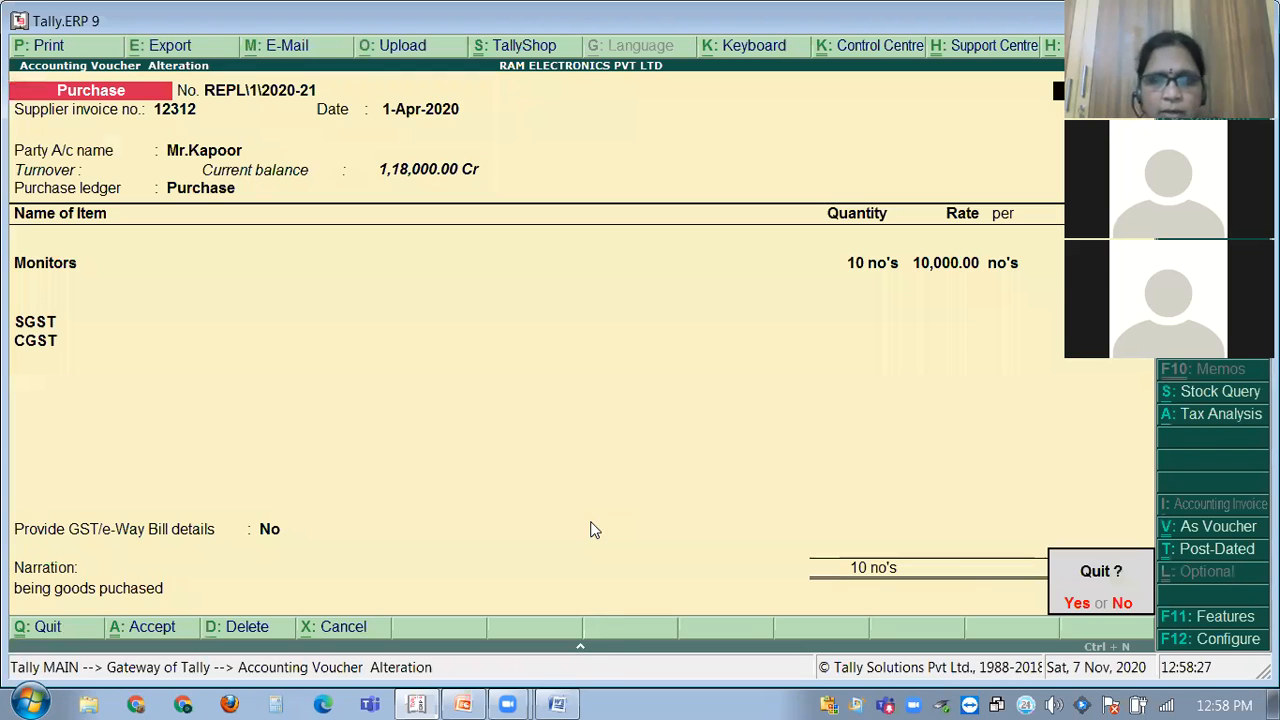
pyautogui.press('y')
pyautogui.click(548, 702)
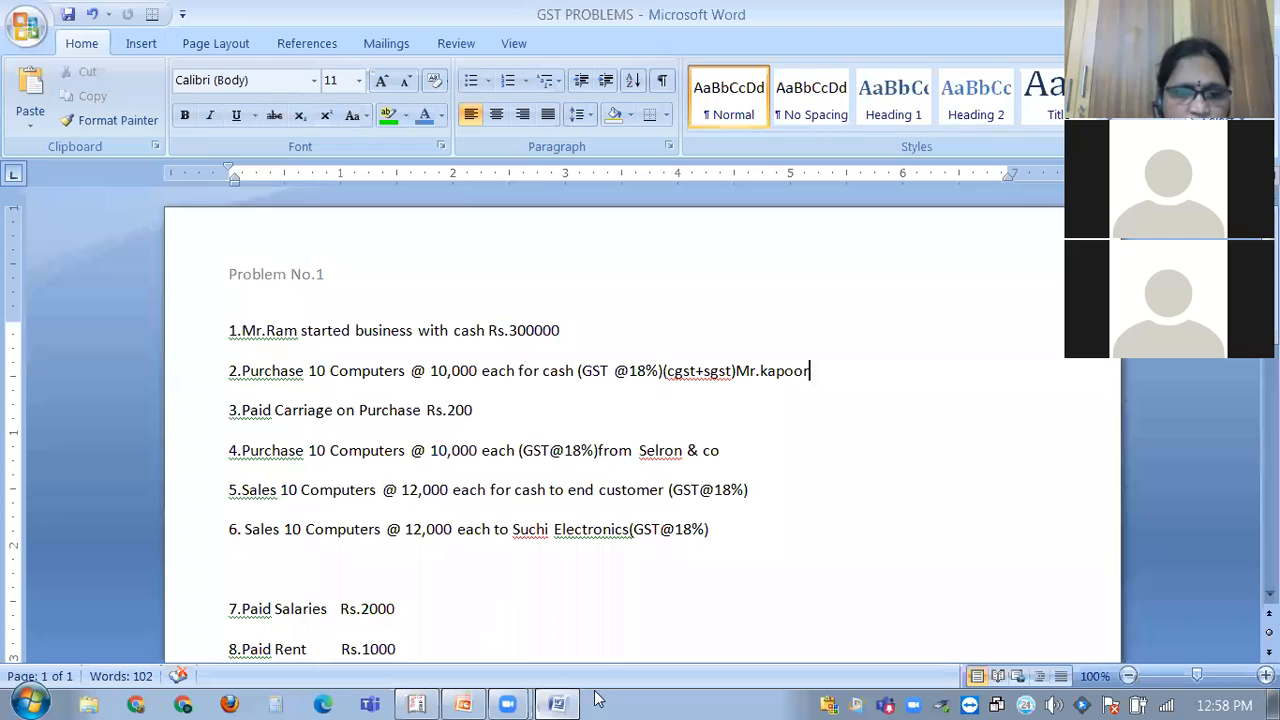
pyautogui.click(423, 700)
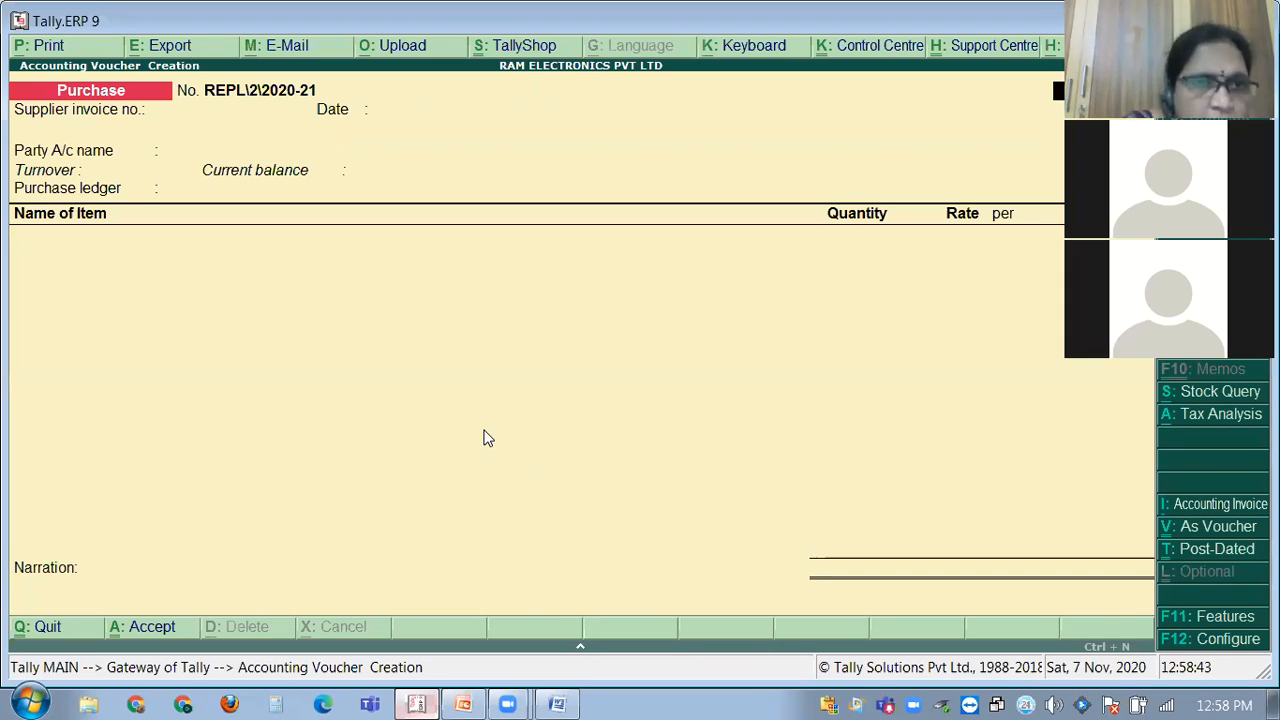
# Switch to a Payment voucher and create ledger 'Carriage Inwards' under Direct Expenses.
pyautogui.press('F5')
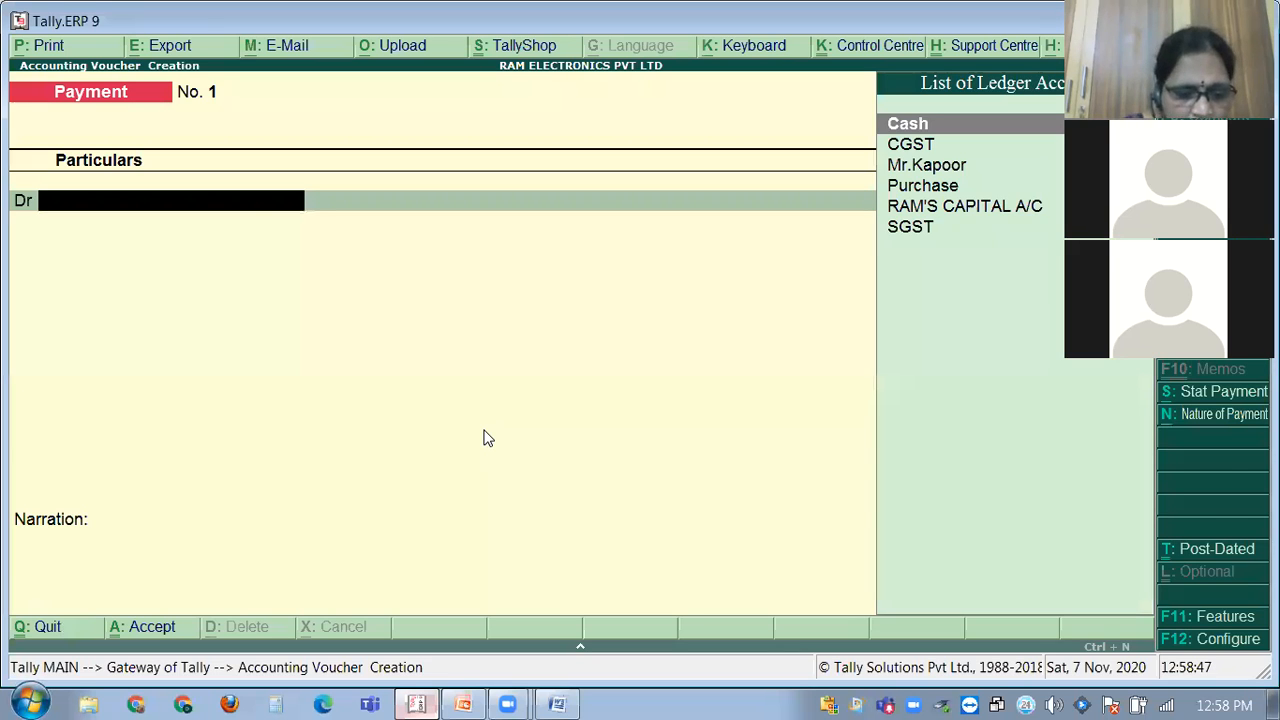
pyautogui.hotkey('alt', 'c')
pyautogui.write('Carriage')
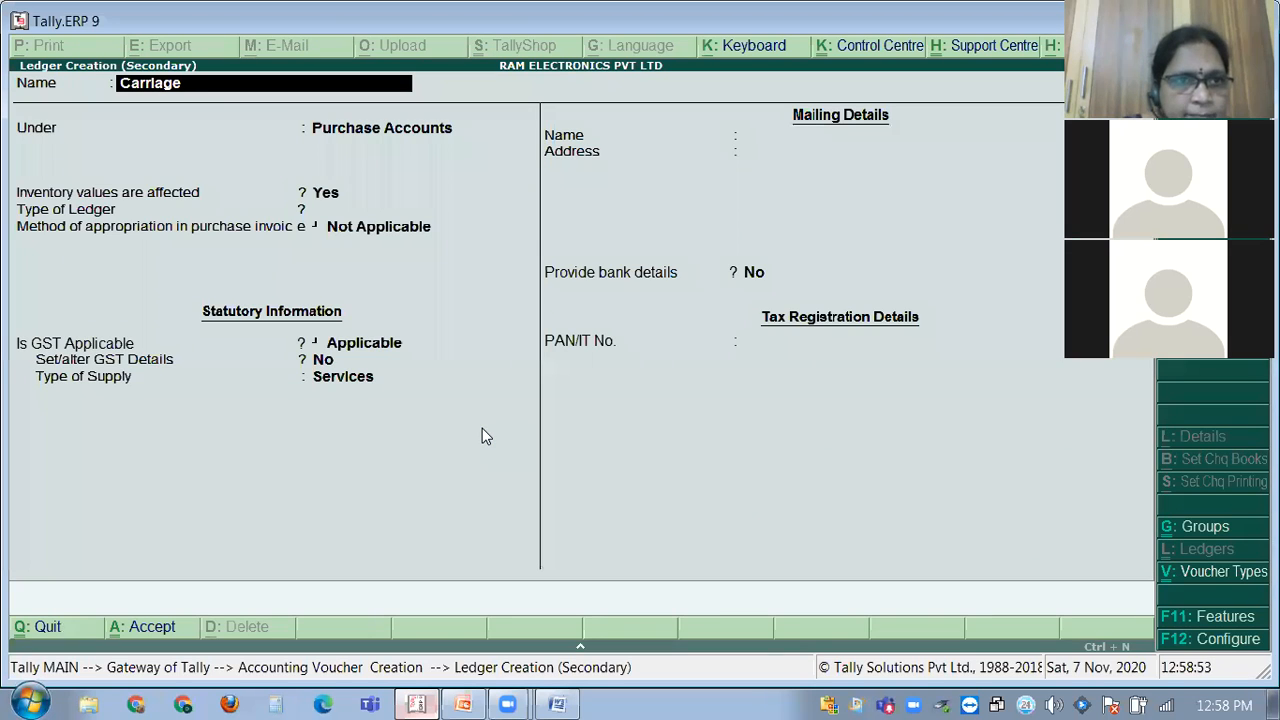
pyautogui.write(' Inwards')
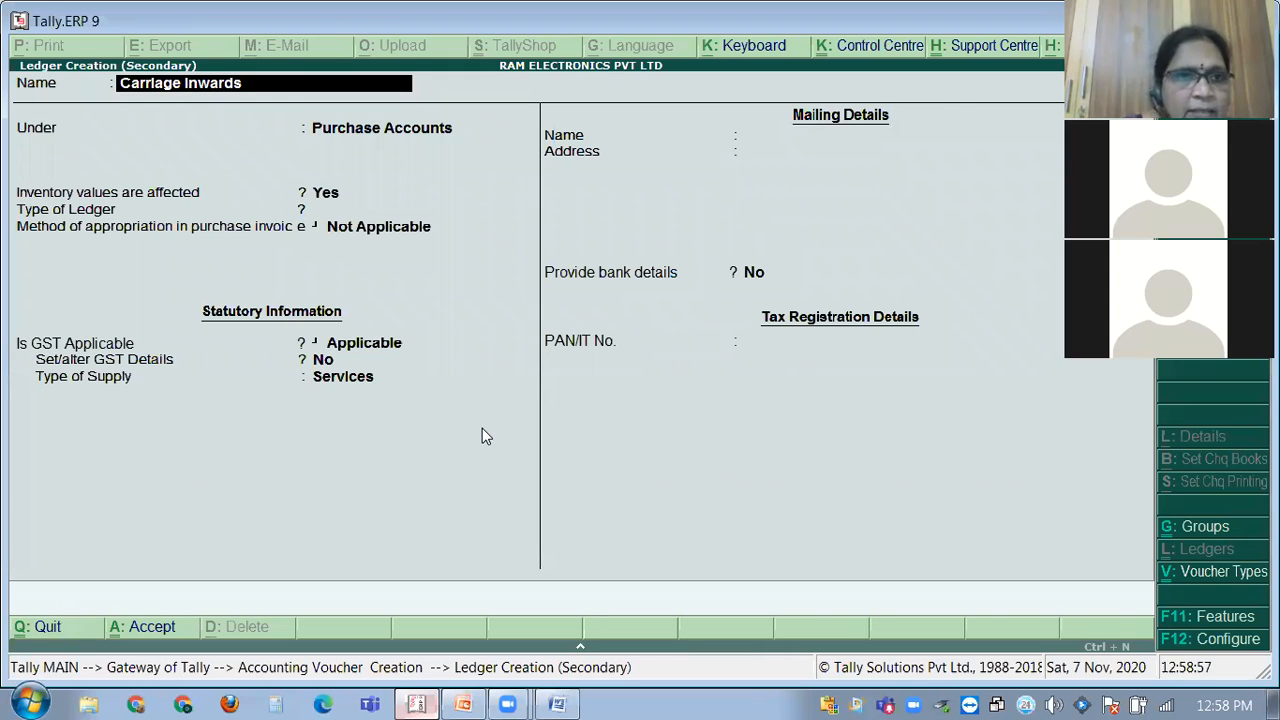
pyautogui.press('Return')
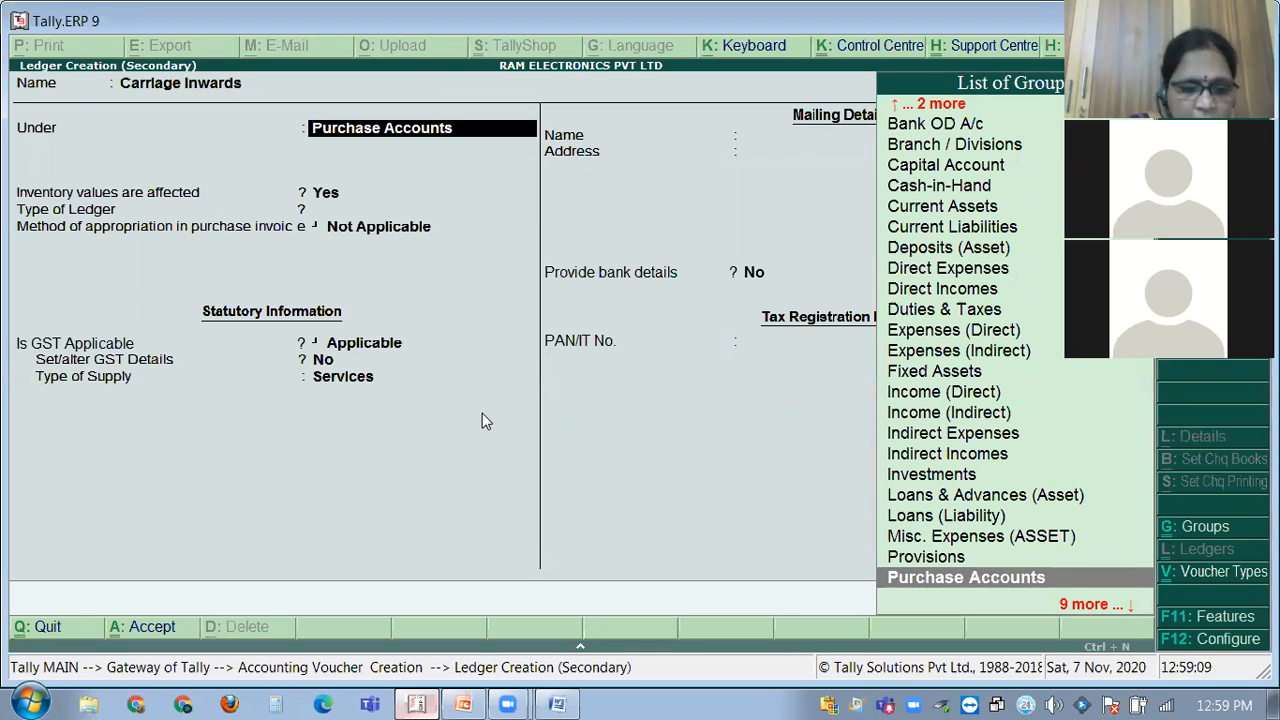
pyautogui.write('DIre')
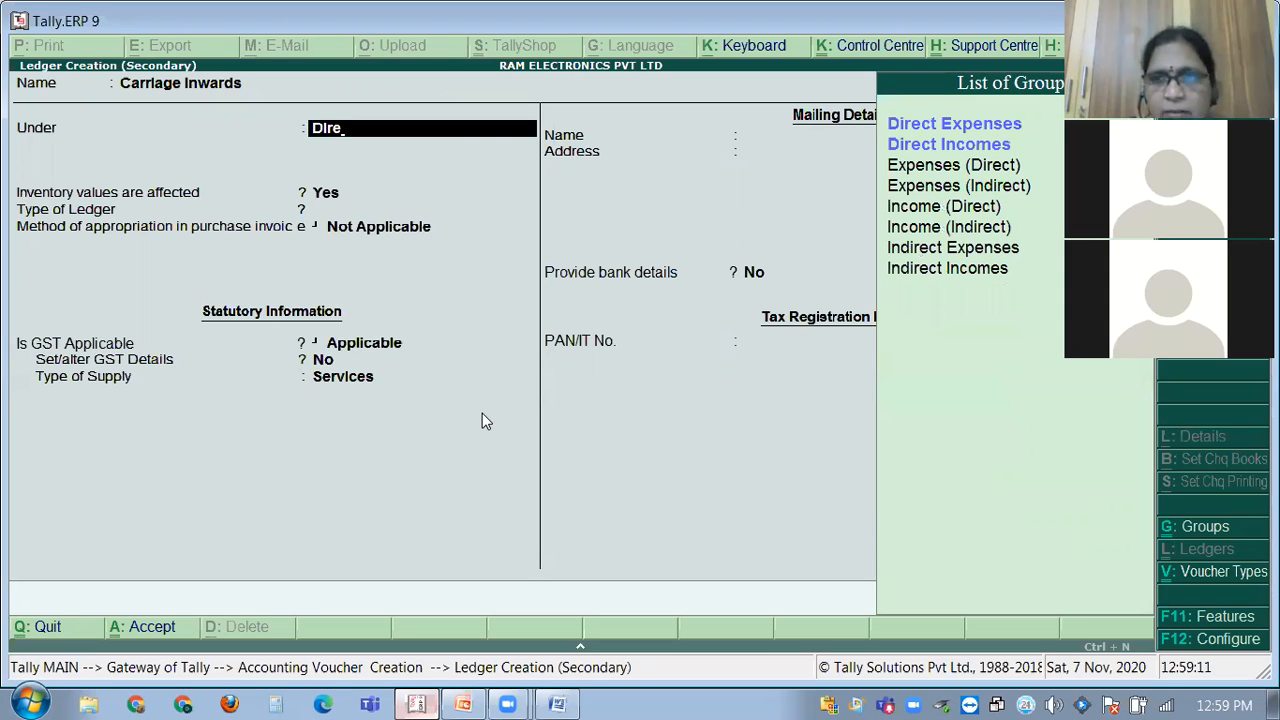
pyautogui.press('Return')
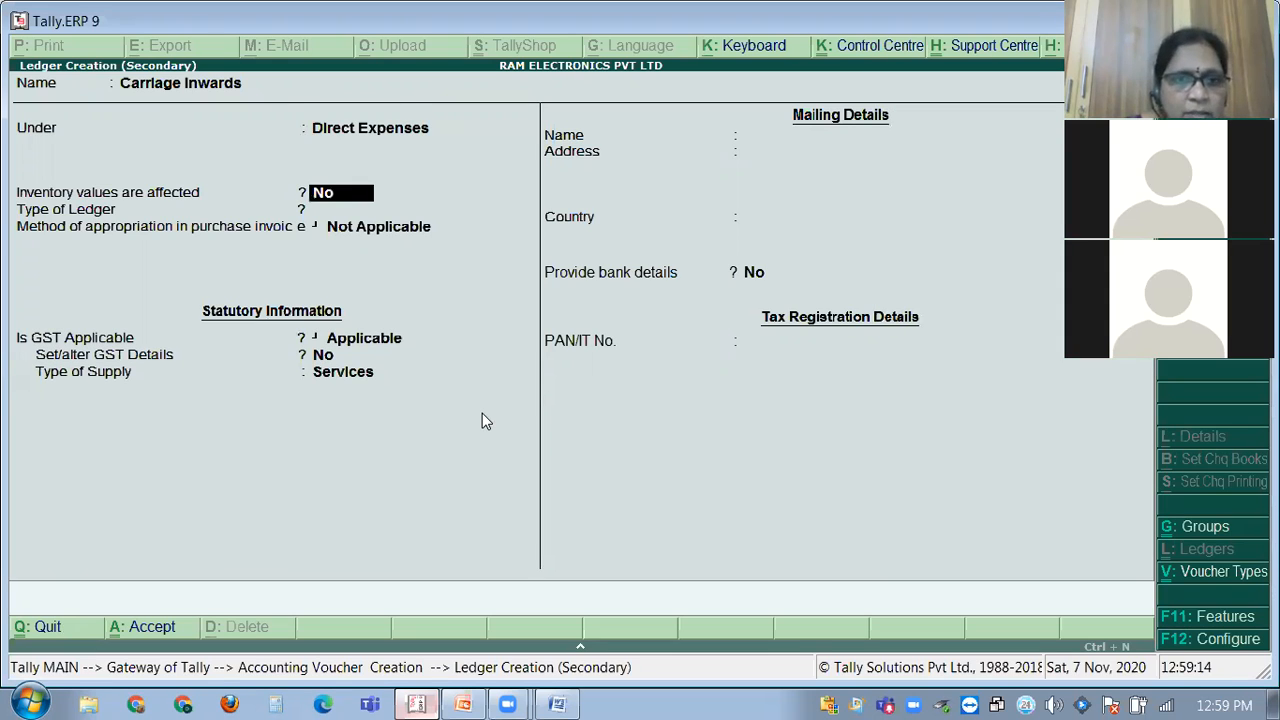
# Leave inventory values unaffected, set GST applicability to Not Applicable, and save the ledger.
pyautogui.press('Return')
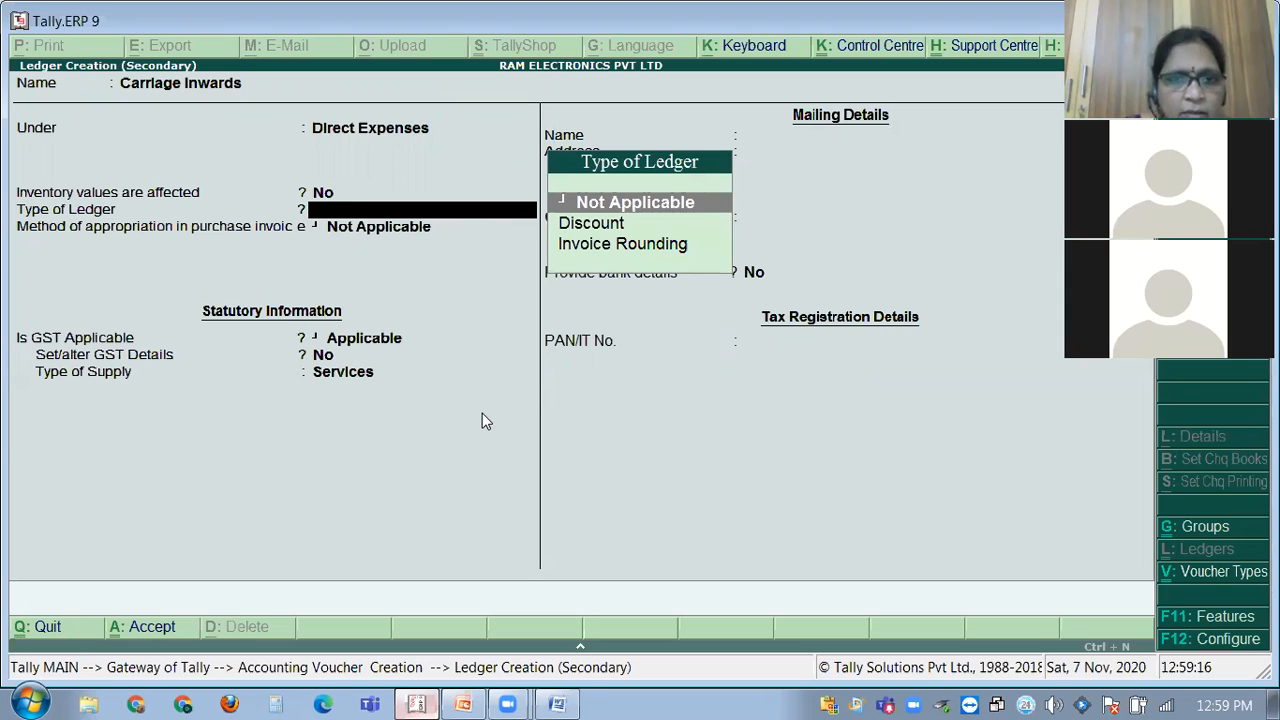
pyautogui.press('Return')
pyautogui.press('Return')
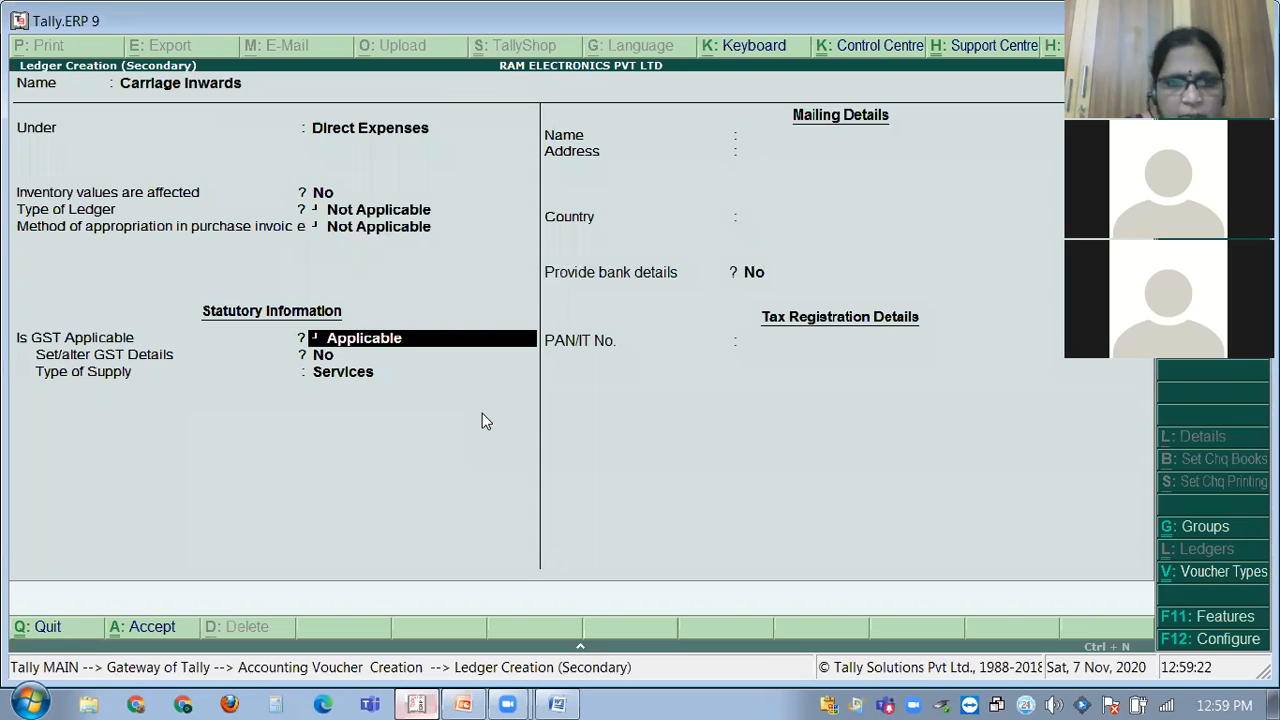
pyautogui.press('space')
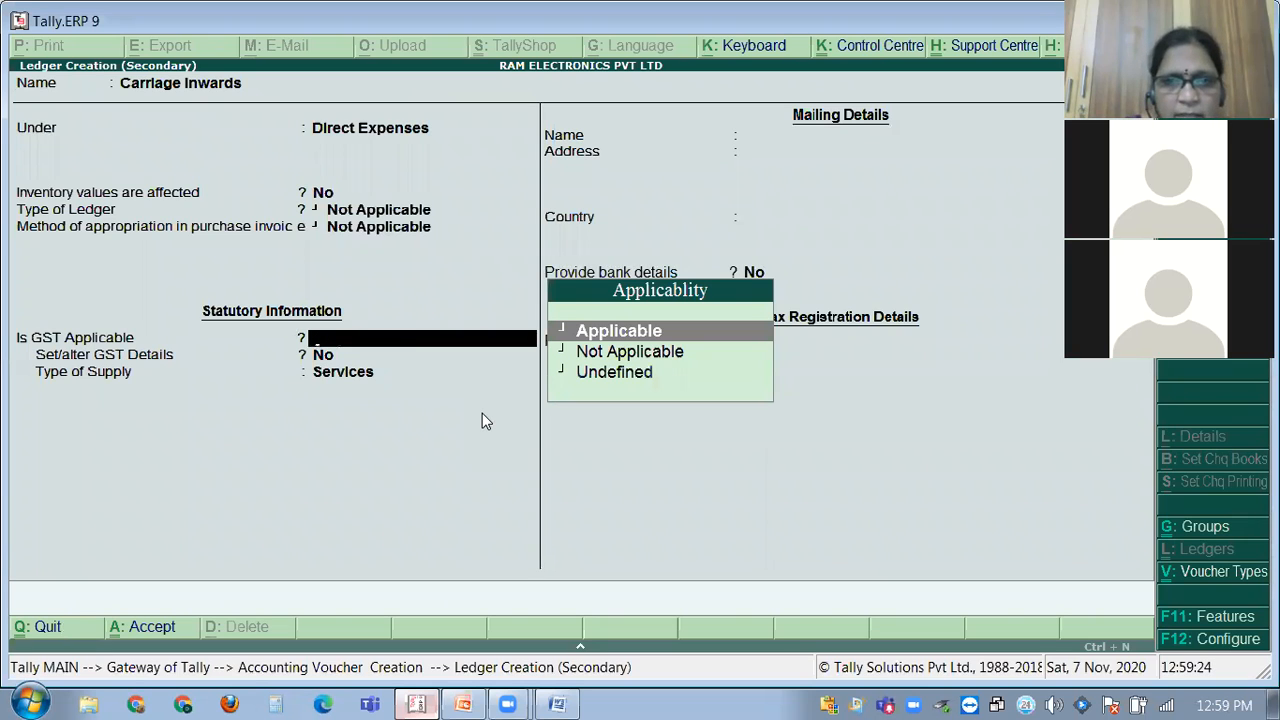
pyautogui.press('Down')
pyautogui.press('Return')
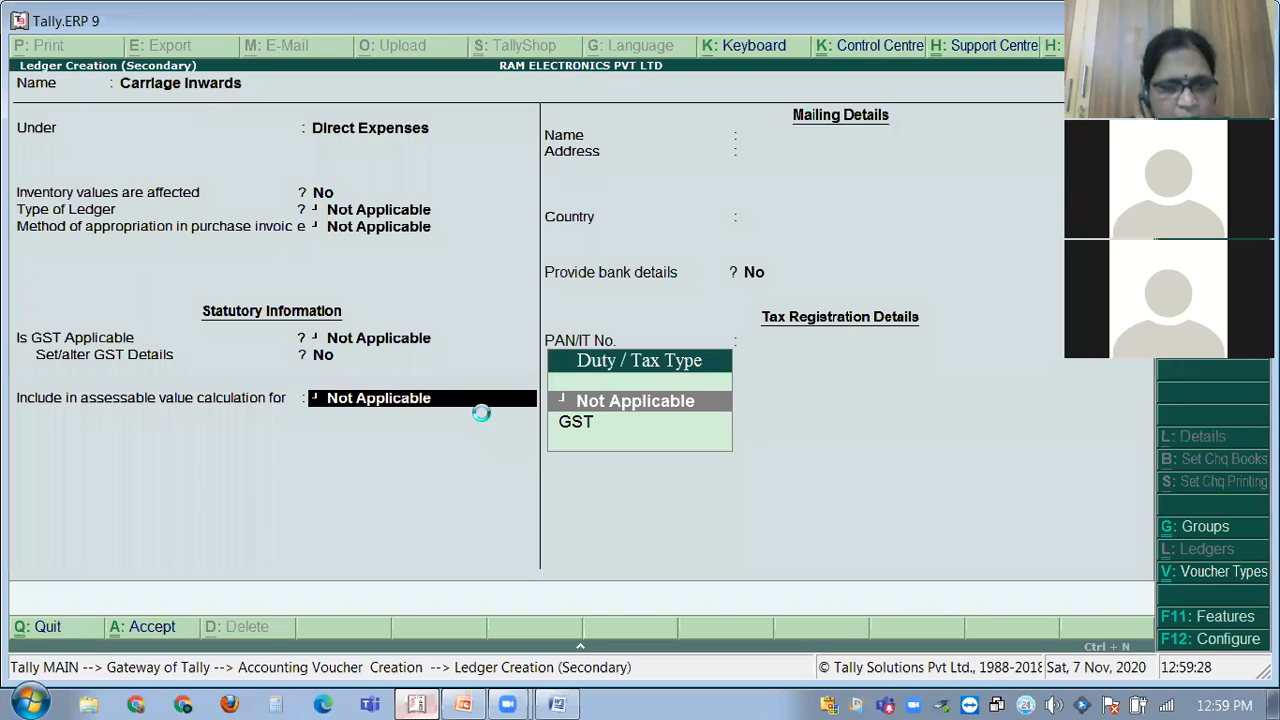
pyautogui.hotkey('ctrl', 'a')
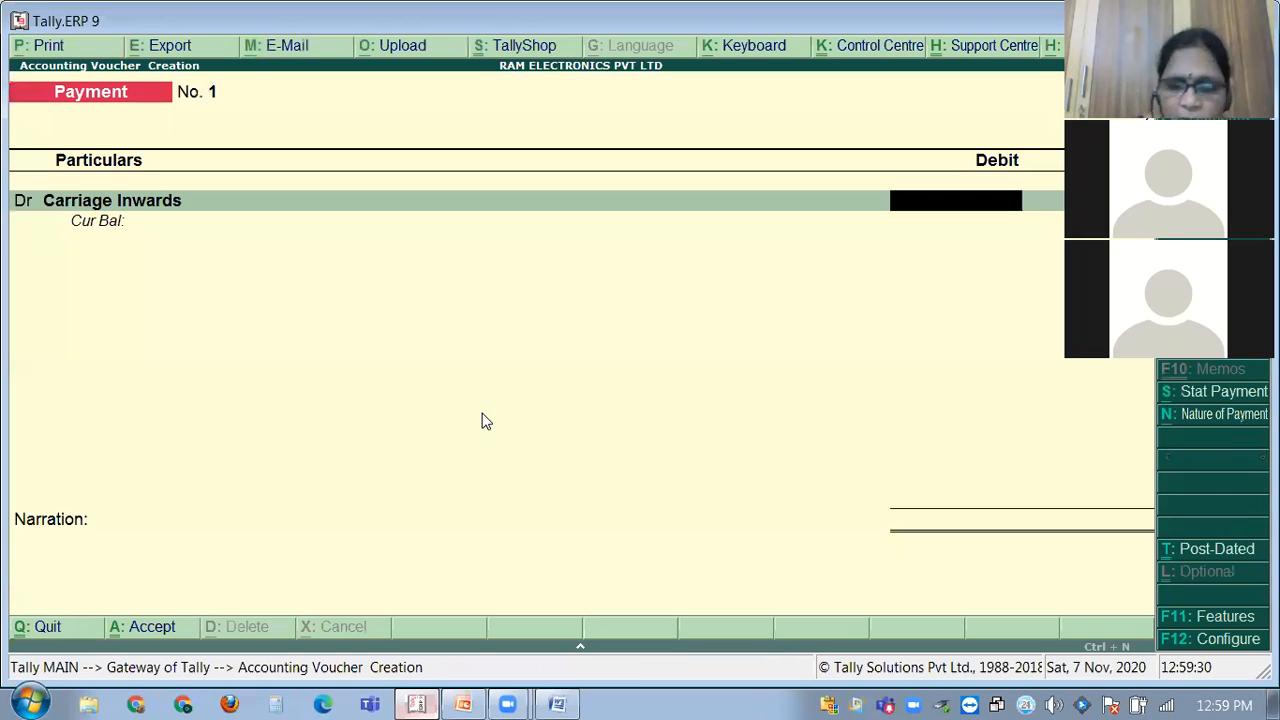
# Debit Carriage Inwards 200.00 in the payment voucher and credit the same amount to Cash.
pyautogui.click(418, 704)
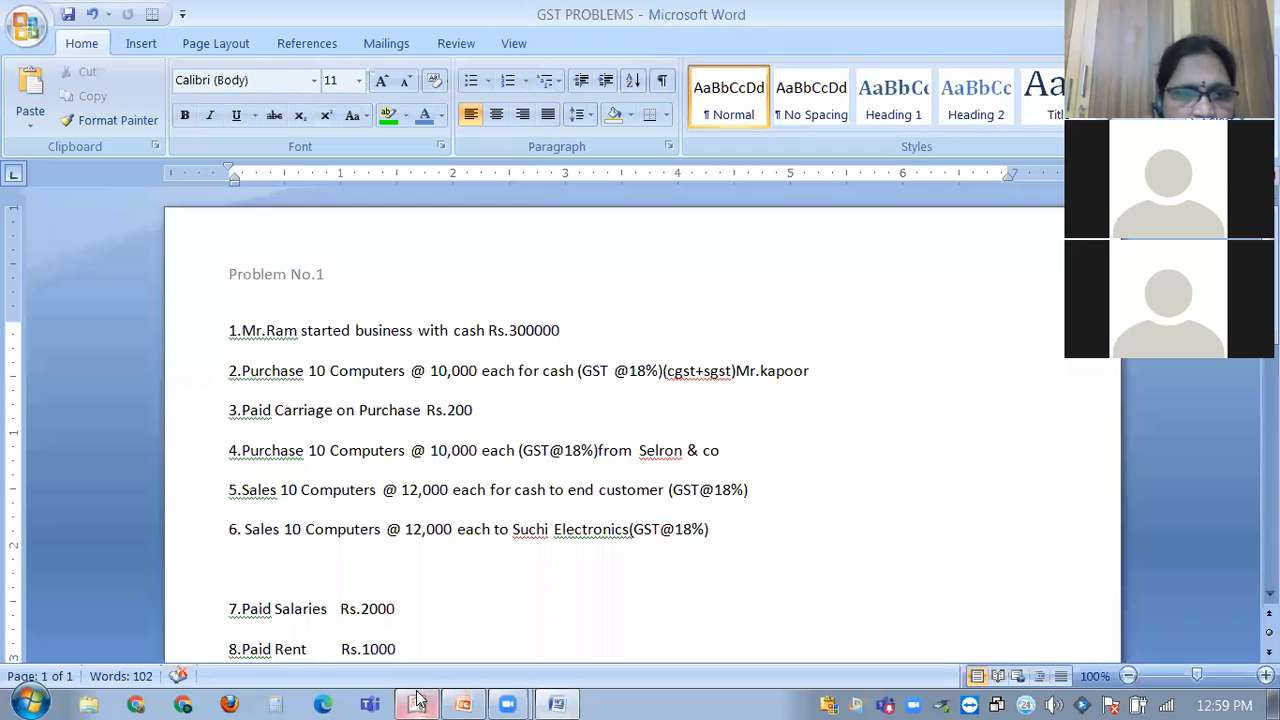
pyautogui.click(418, 702)
pyautogui.write('200')
pyautogui.press('Return')
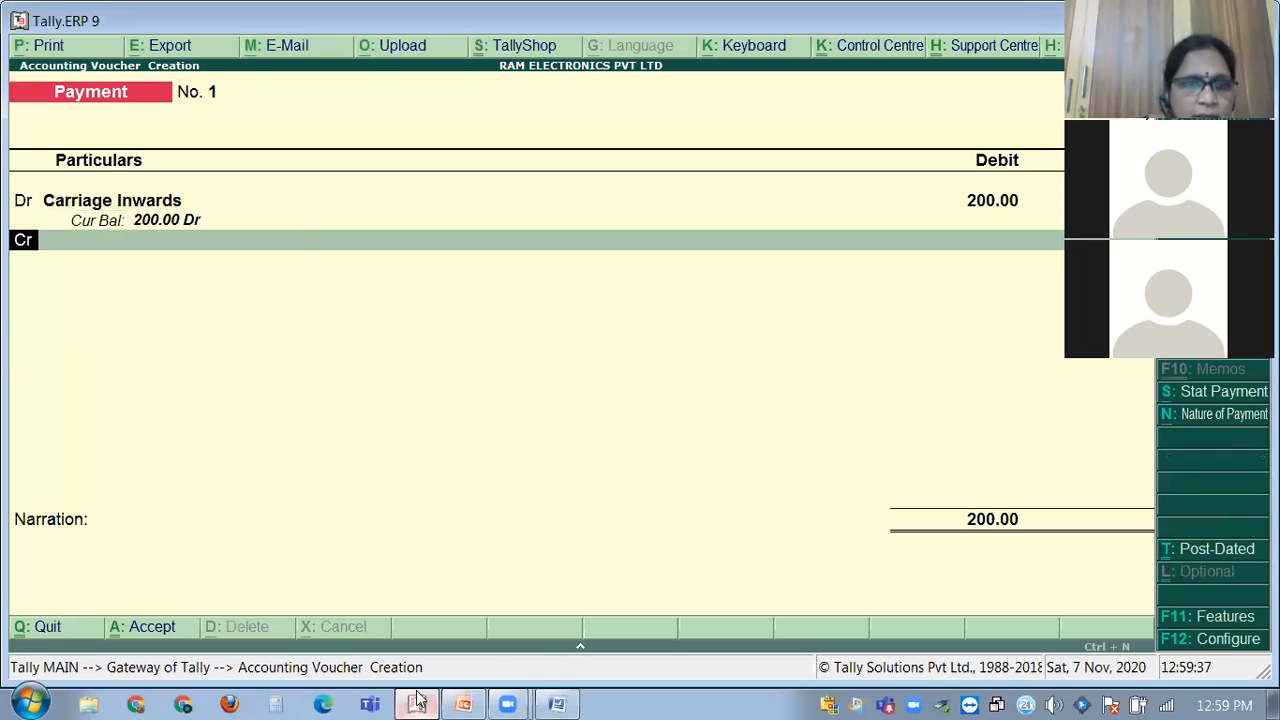
pyautogui.press('Return')
pyautogui.write('Cash')
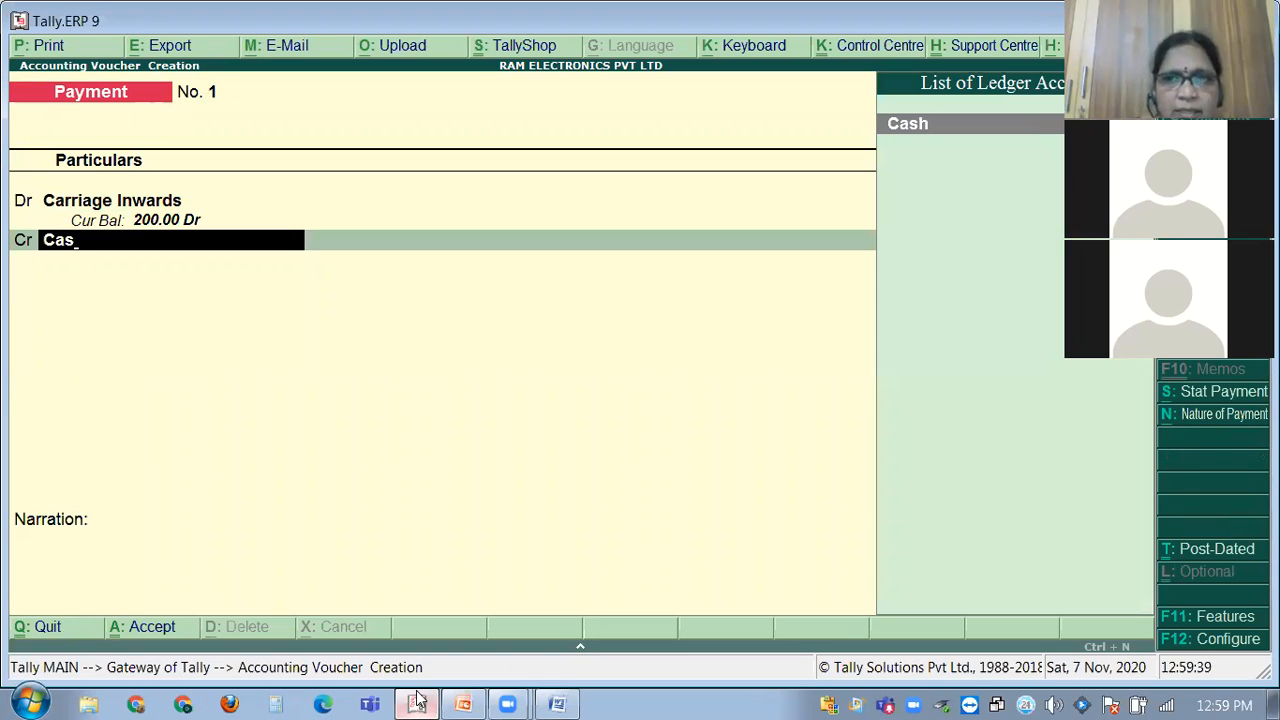
pyautogui.press('Return')
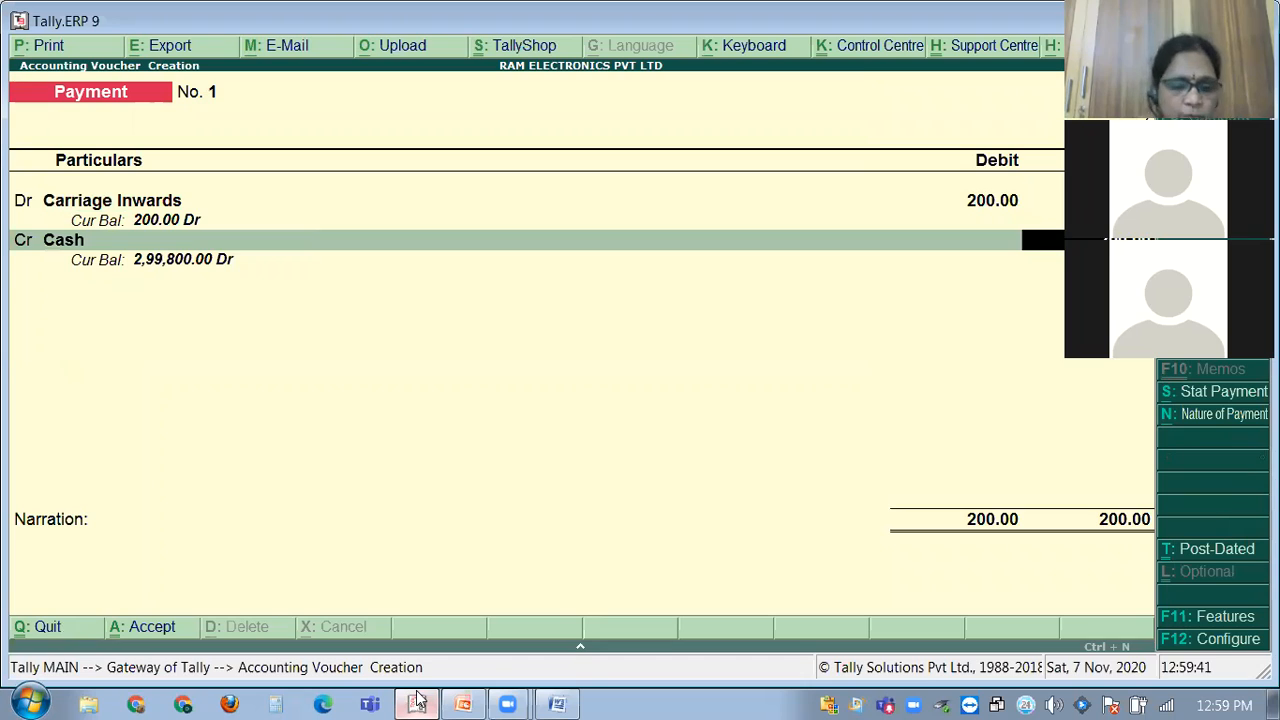
pyautogui.press('Return')
# Add the narration 'Being paid for carriage' and save Payment voucher No. 1.
pyautogui.write('Being')
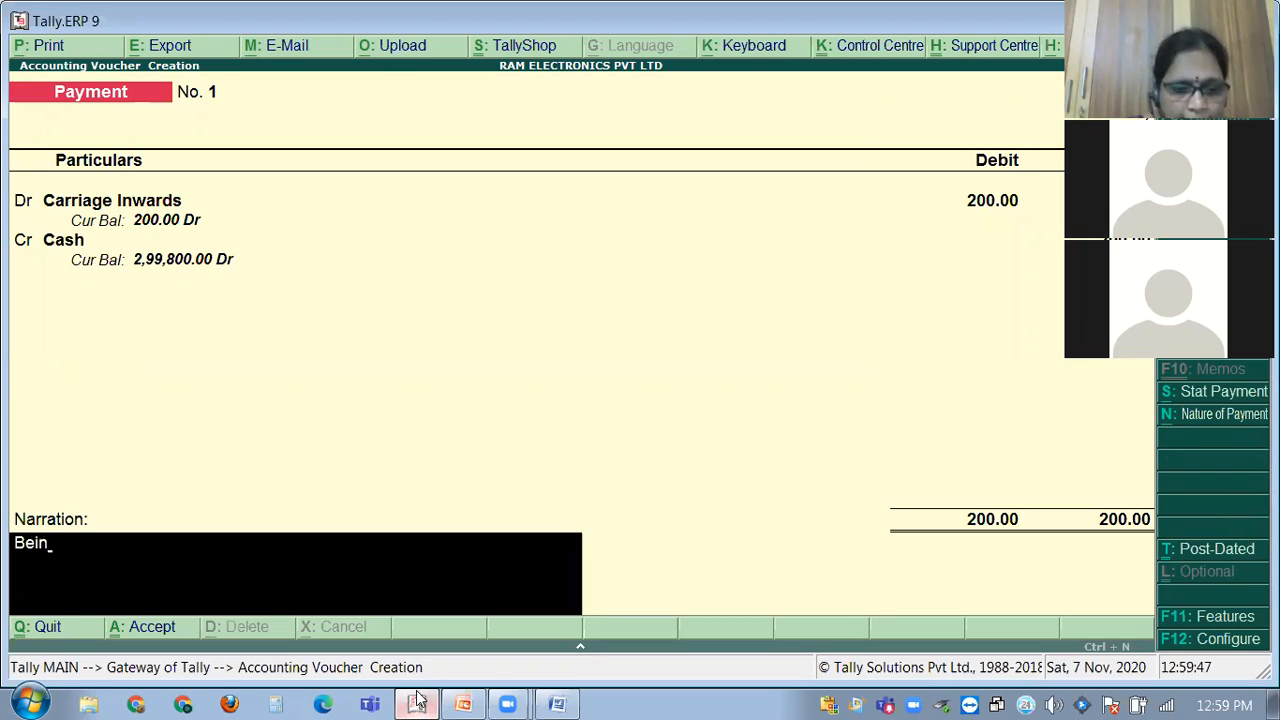
pyautogui.write('rriages')
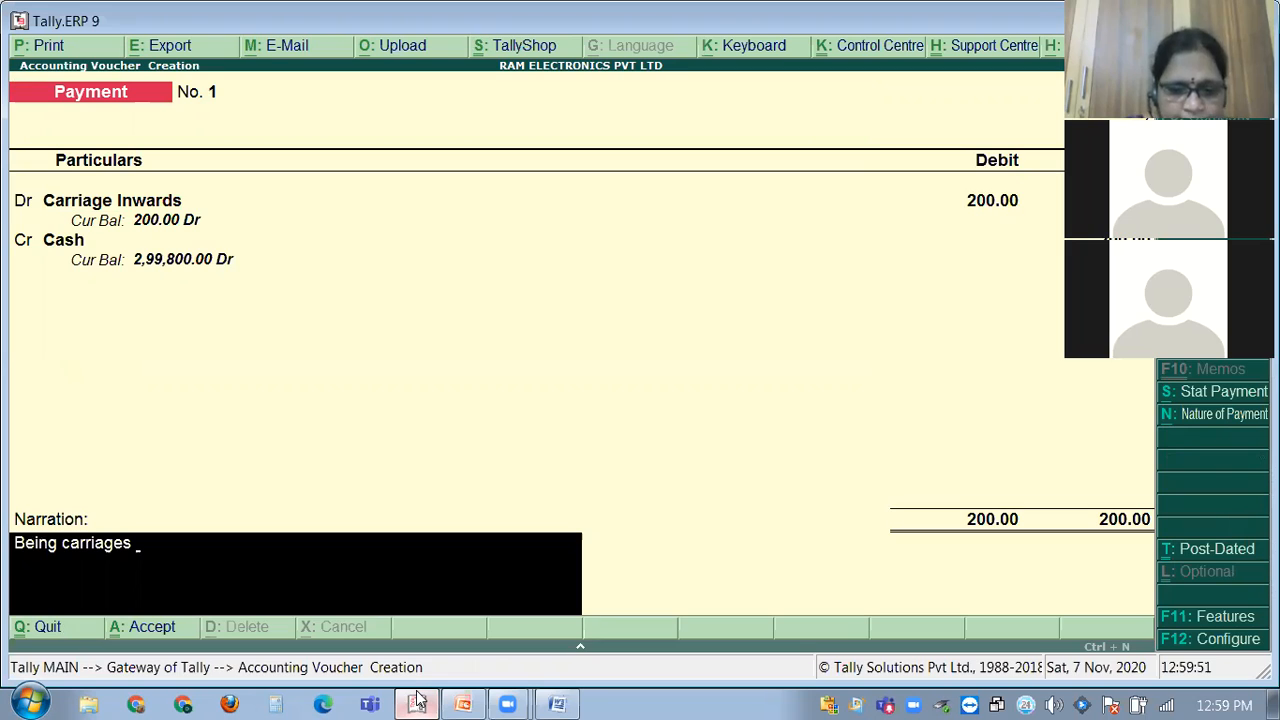
pyautogui.press('BackSpace')
pyautogui.press('BackSpace')
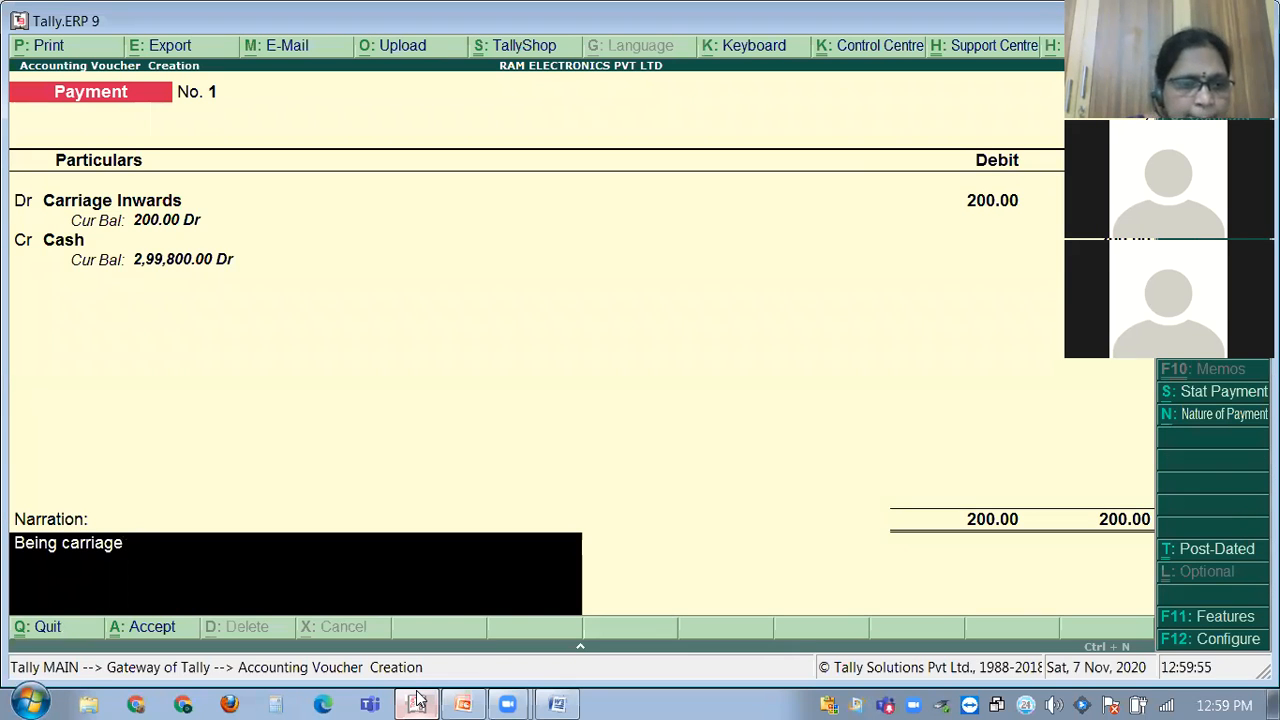
pyautogui.write('p')
pyautogui.write('aid fo')
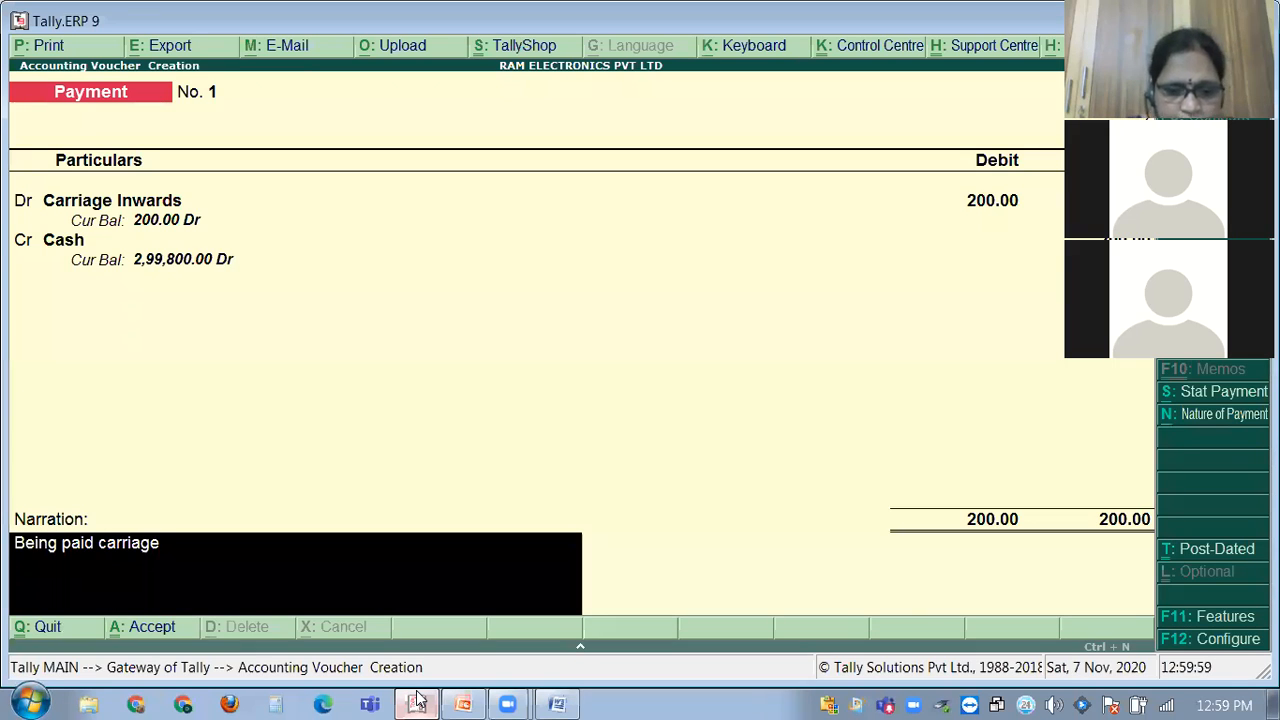
pyautogui.write('r')
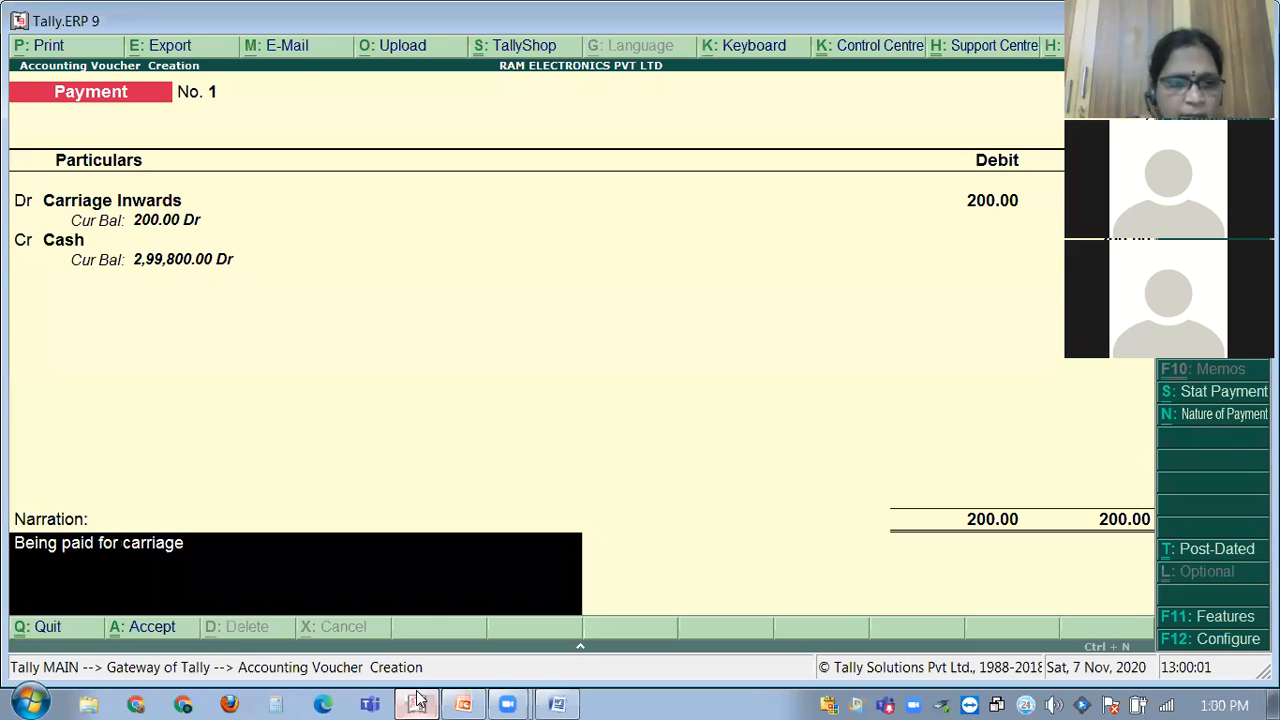
pyautogui.press('Return')
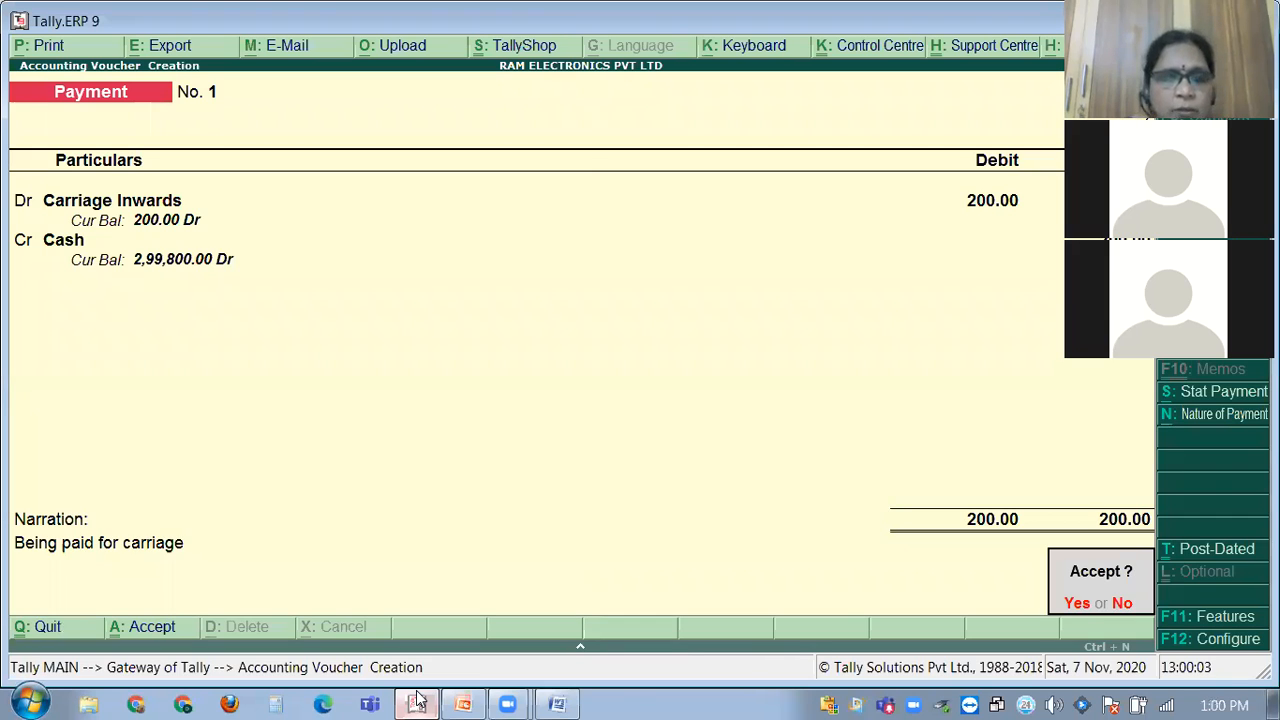
pyautogui.press('Return')
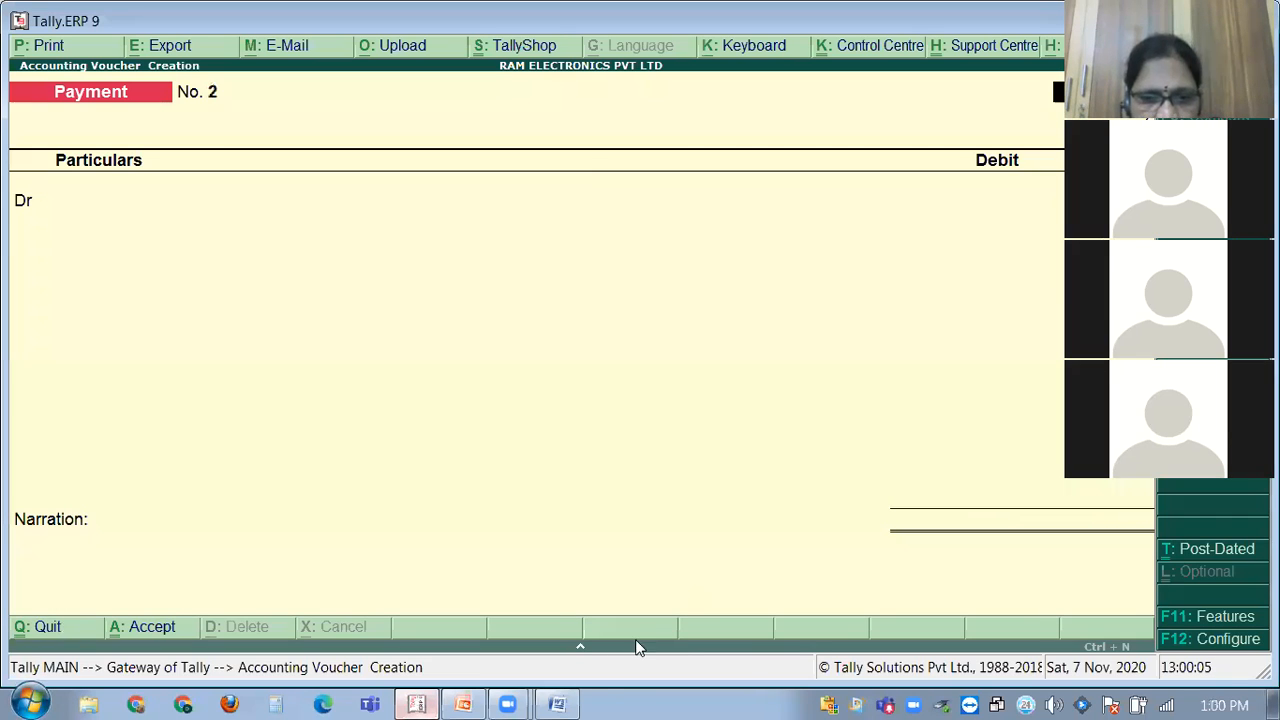
pyautogui.click(570, 700)
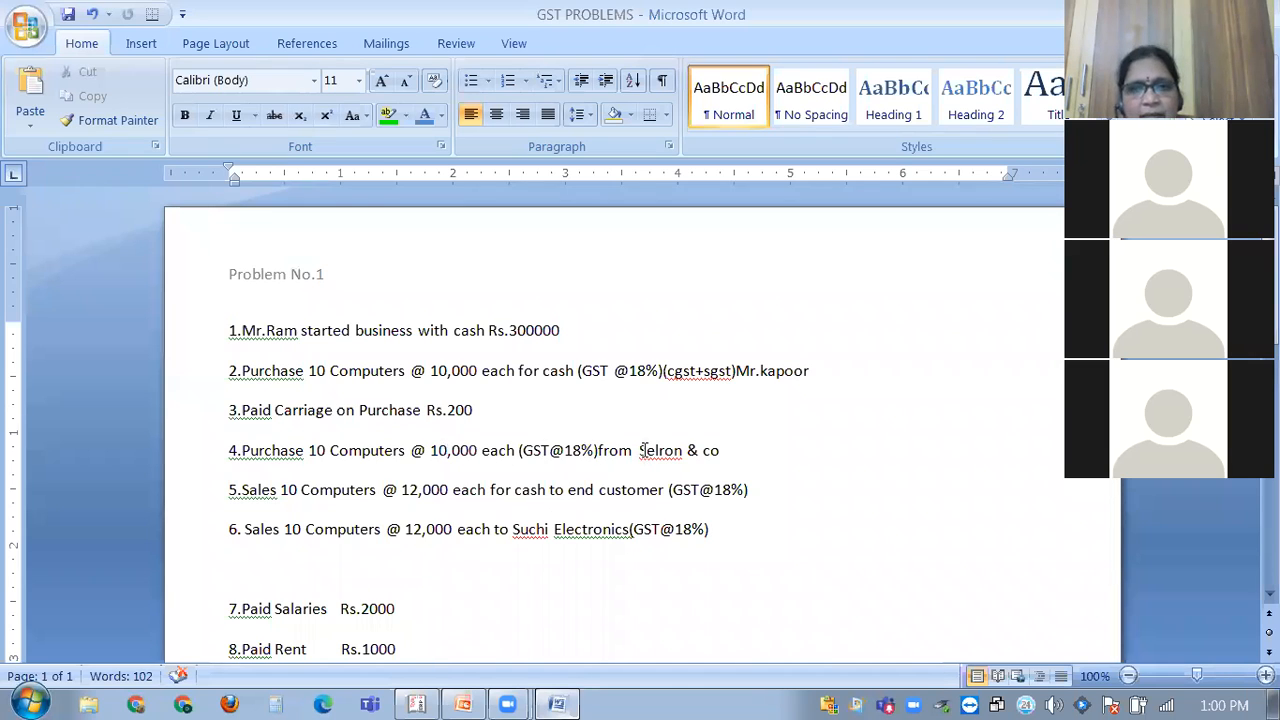
pyautogui.moveTo(664, 449); pyautogui.dragTo(722, 450)
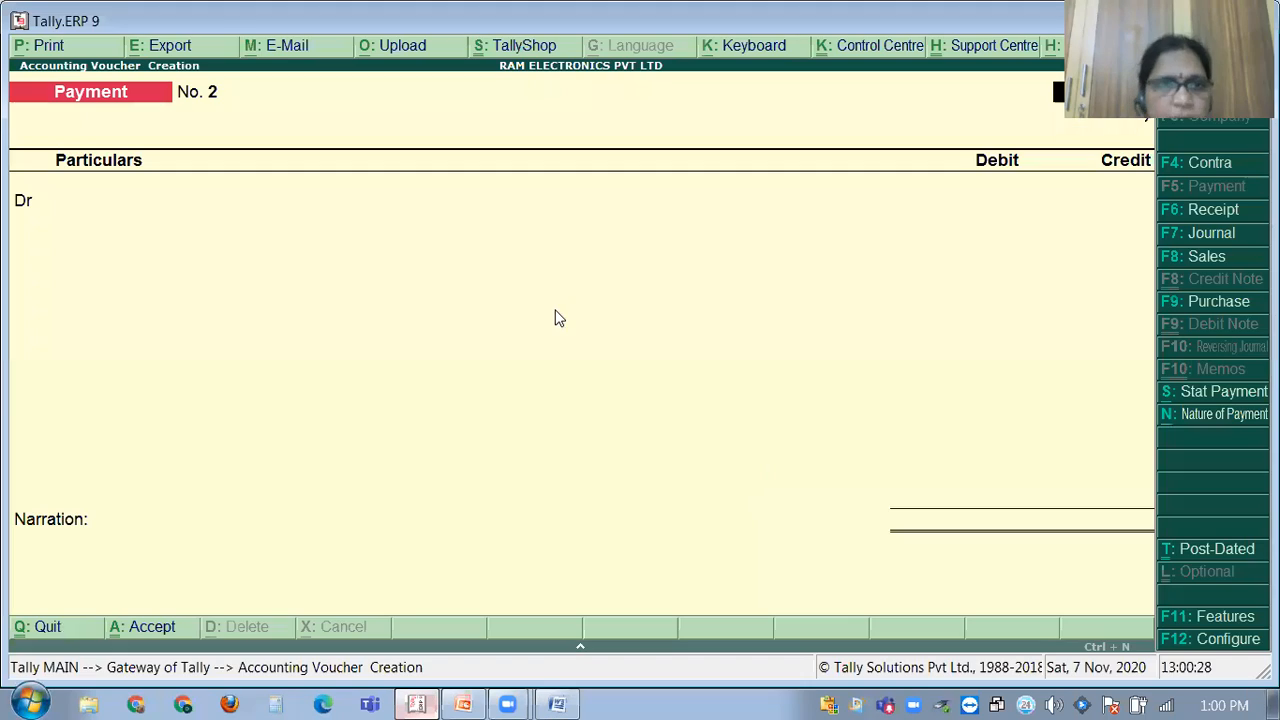
pyautogui.click(418, 703)
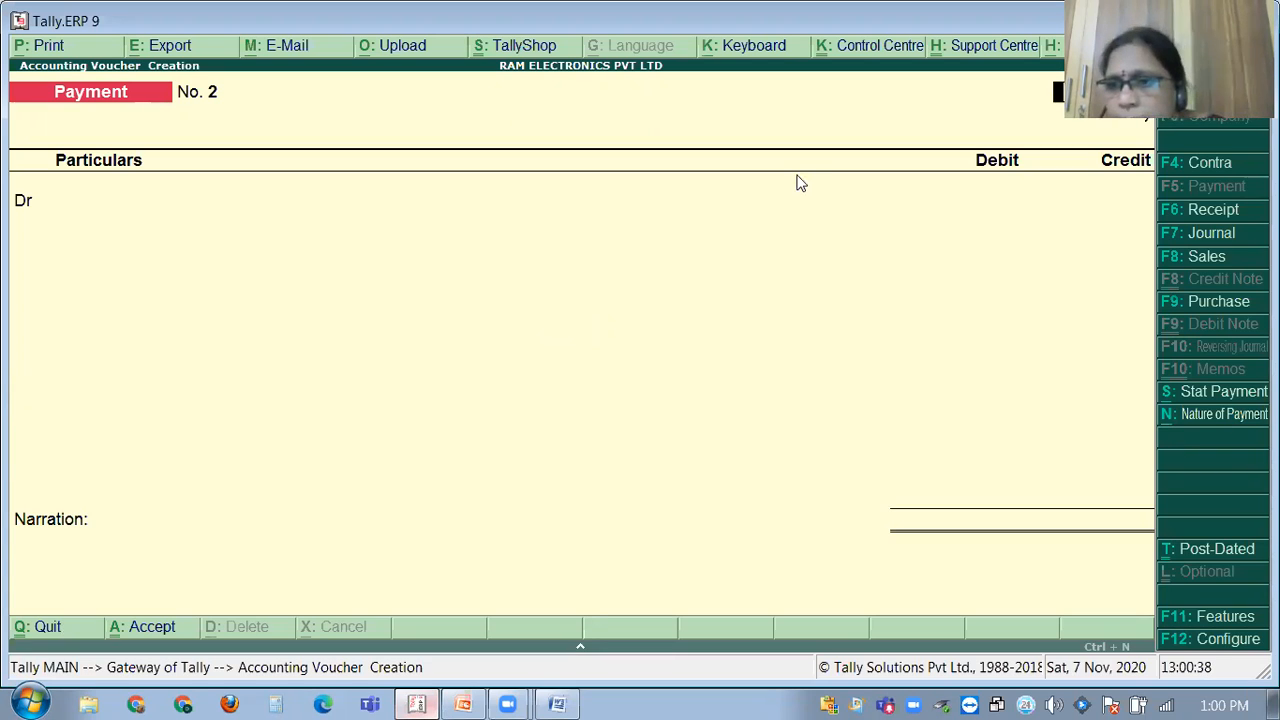
# Switch to a Purchase voucher and enter supplier invoice number 14528.
pyautogui.click(1233, 305)
pyautogui.write('14528')
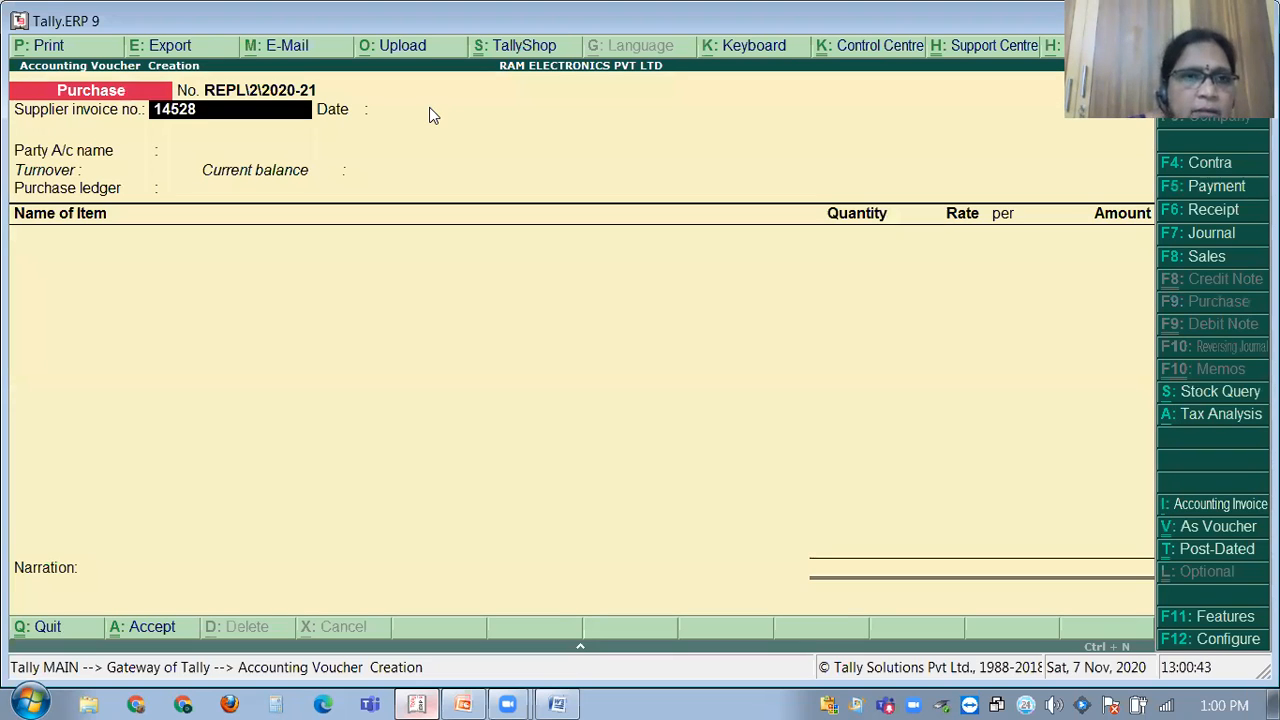
pyautogui.press('Return')
pyautogui.press('Return')
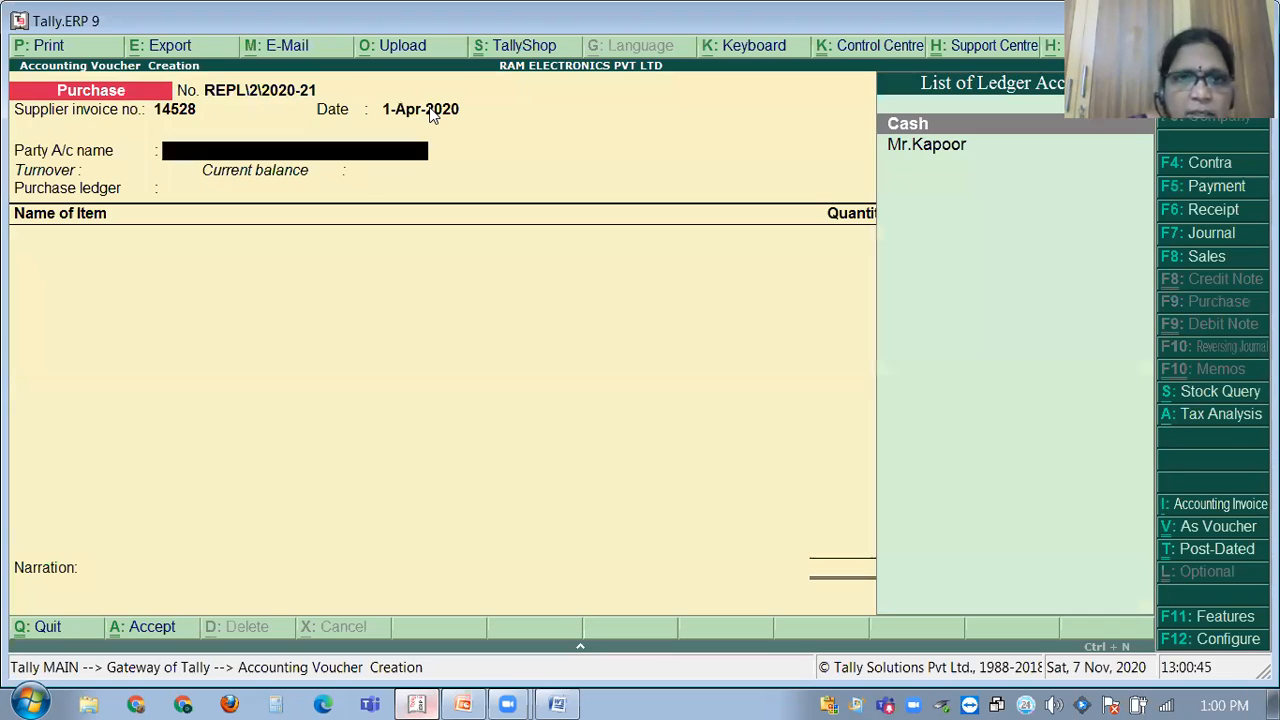
# Date the voucher 2-Apr-2020 and start creating a new party ledger with Alt+C.
pyautogui.click(432, 112)
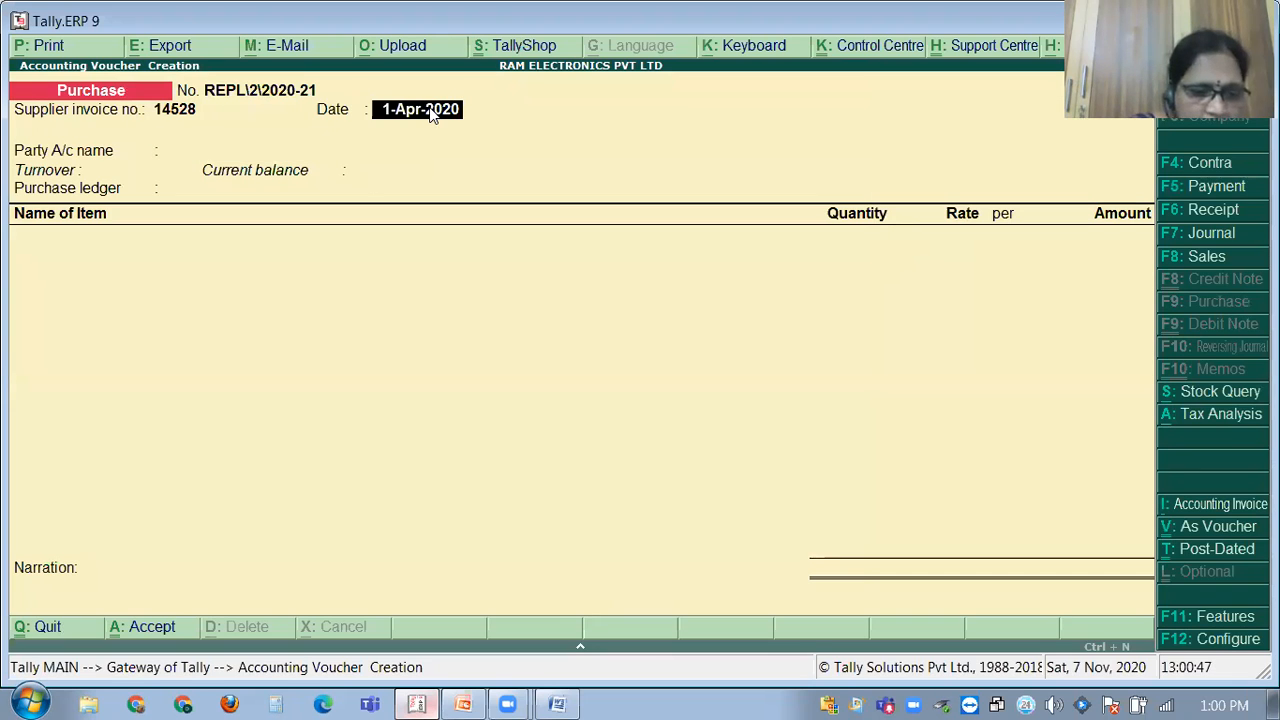
pyautogui.press('F2')
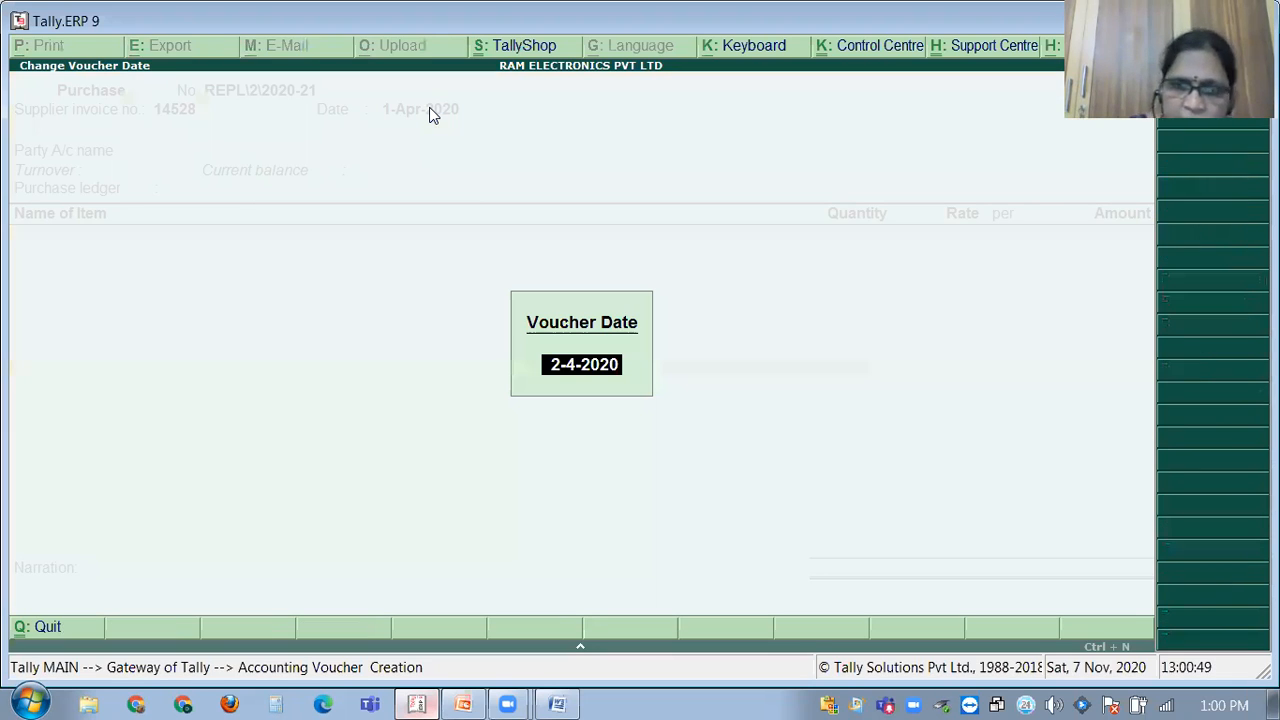
pyautogui.press('Escape')
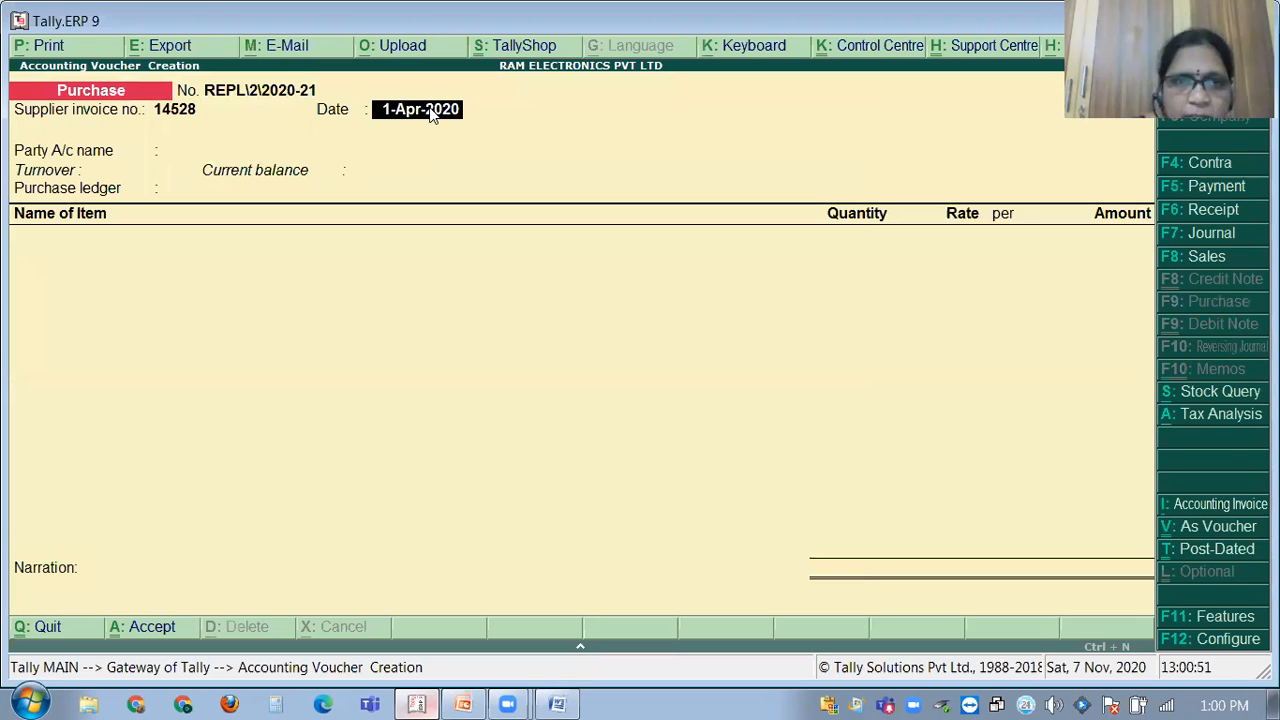
pyautogui.write('2.4')
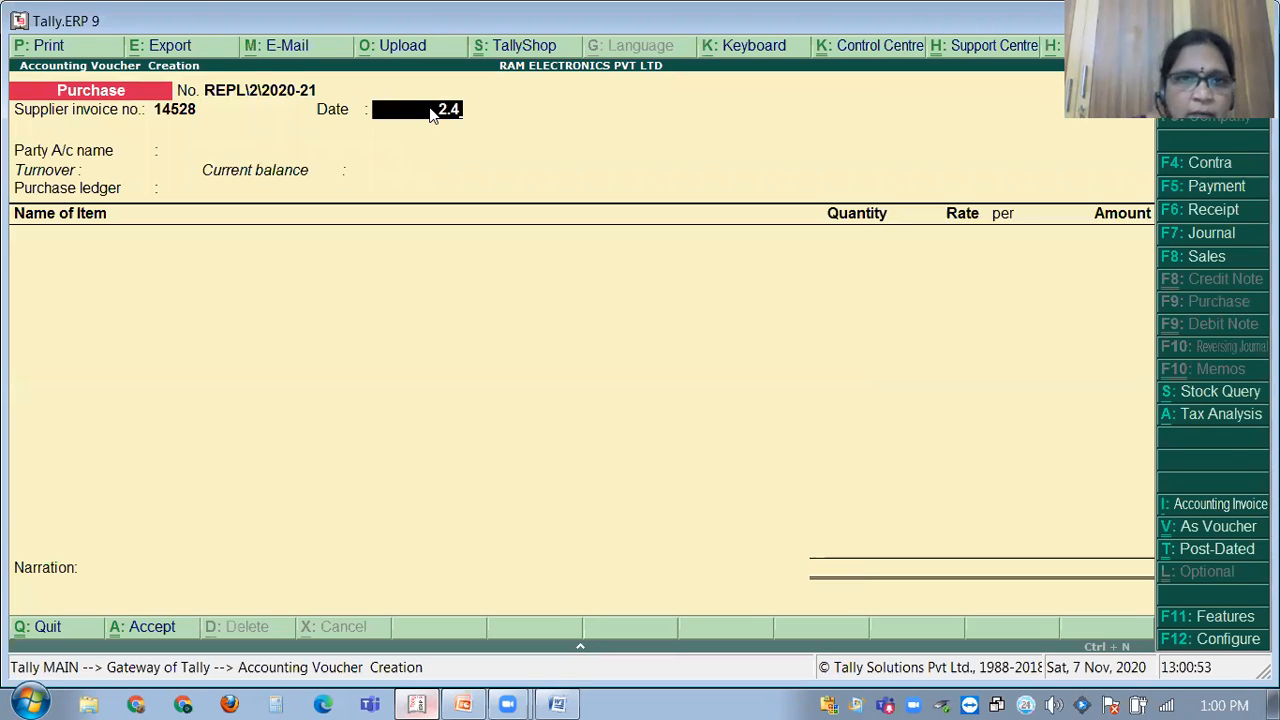
pyautogui.press('Return')
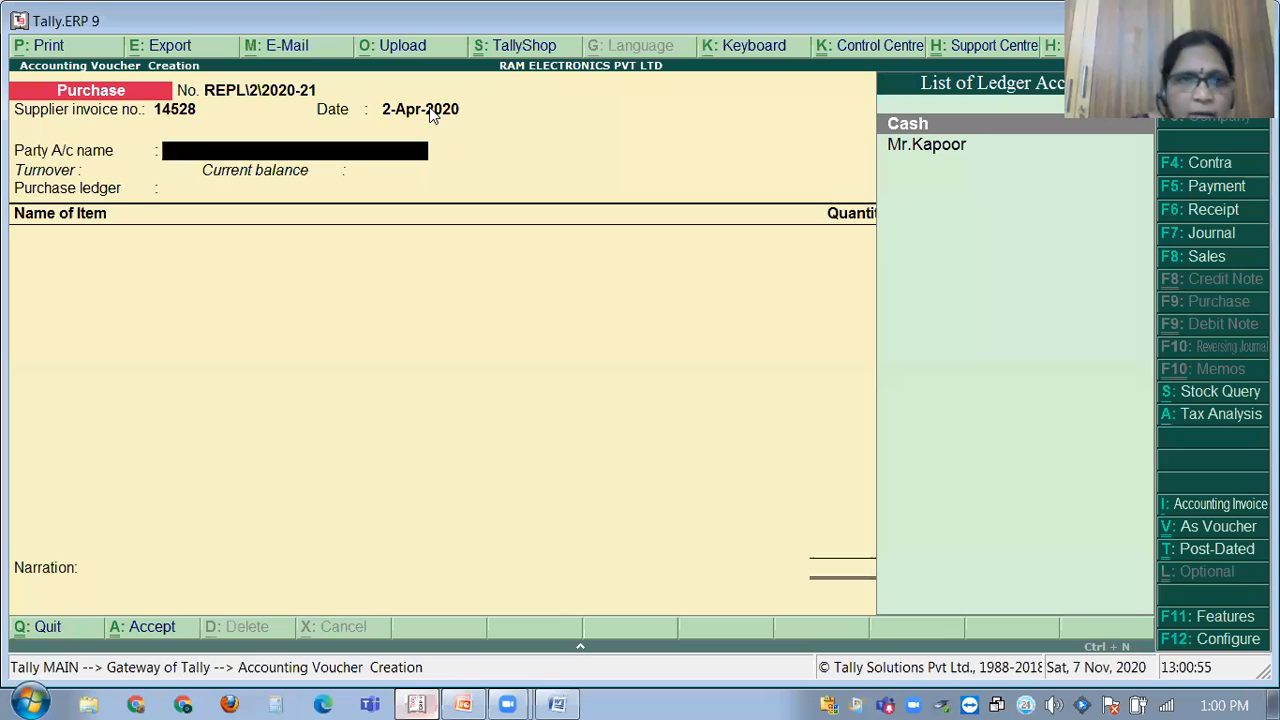
pyautogui.hotkey('alt', 'c')
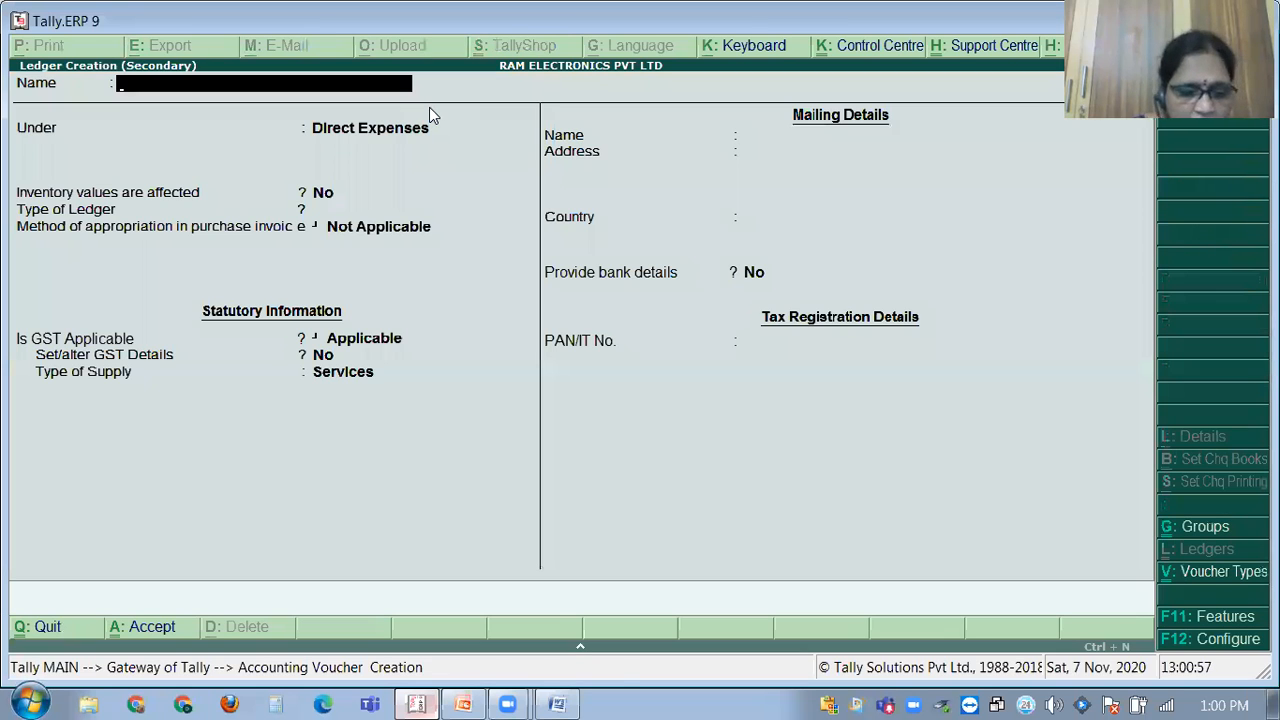
# Name the new ledger 'Selron &co' and place it under Sundry Creditors.
pyautogui.click(557, 702)
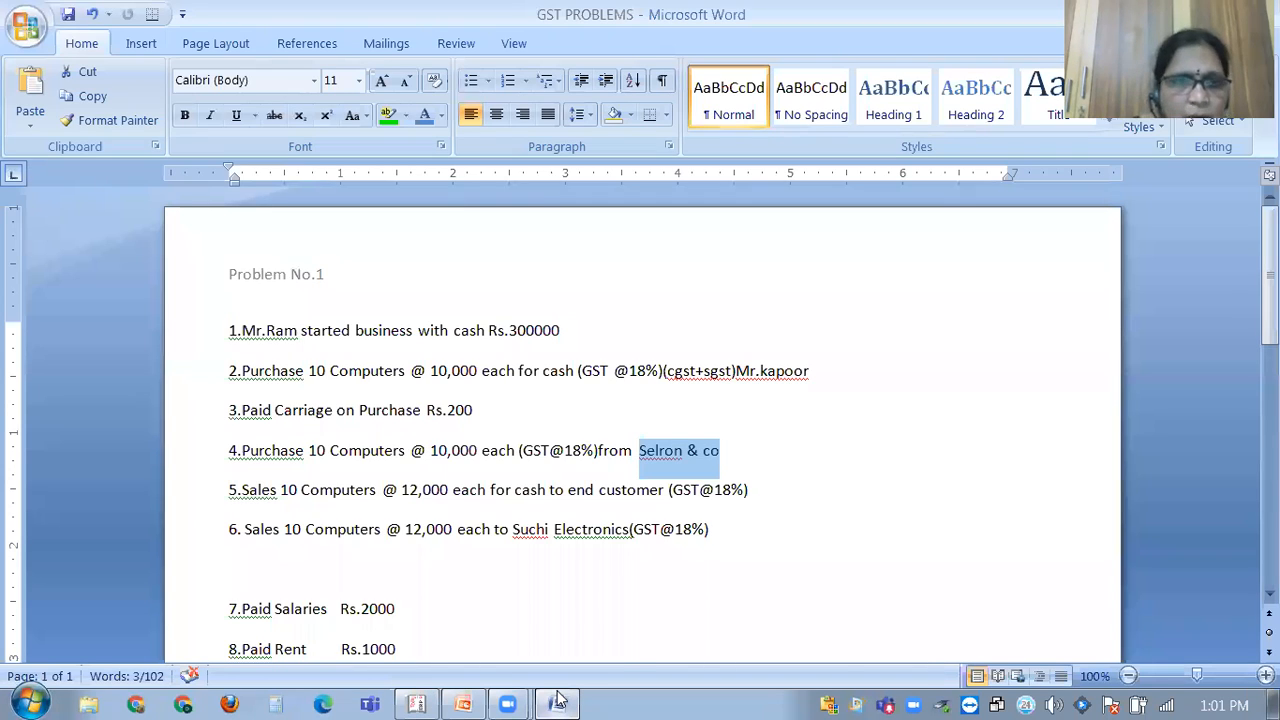
pyautogui.click(557, 702)
pyautogui.write('Selron &co')
pyautogui.press('Return')
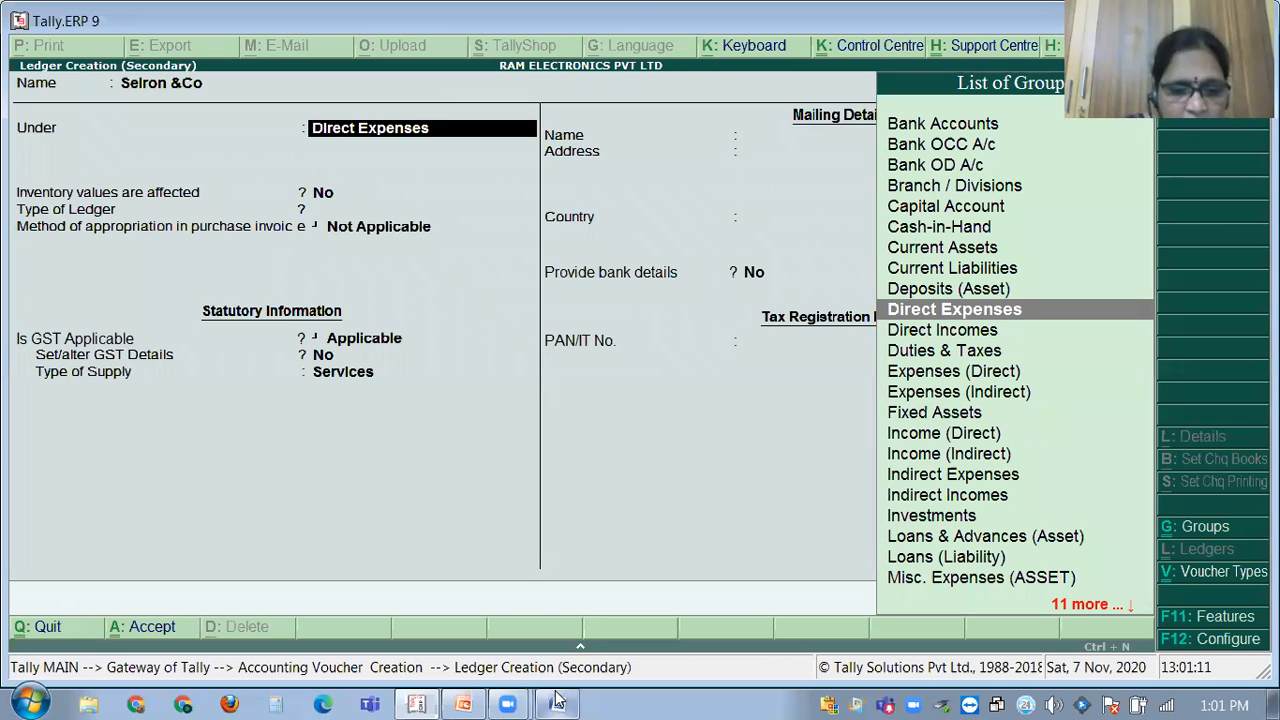
pyautogui.write('Sun')
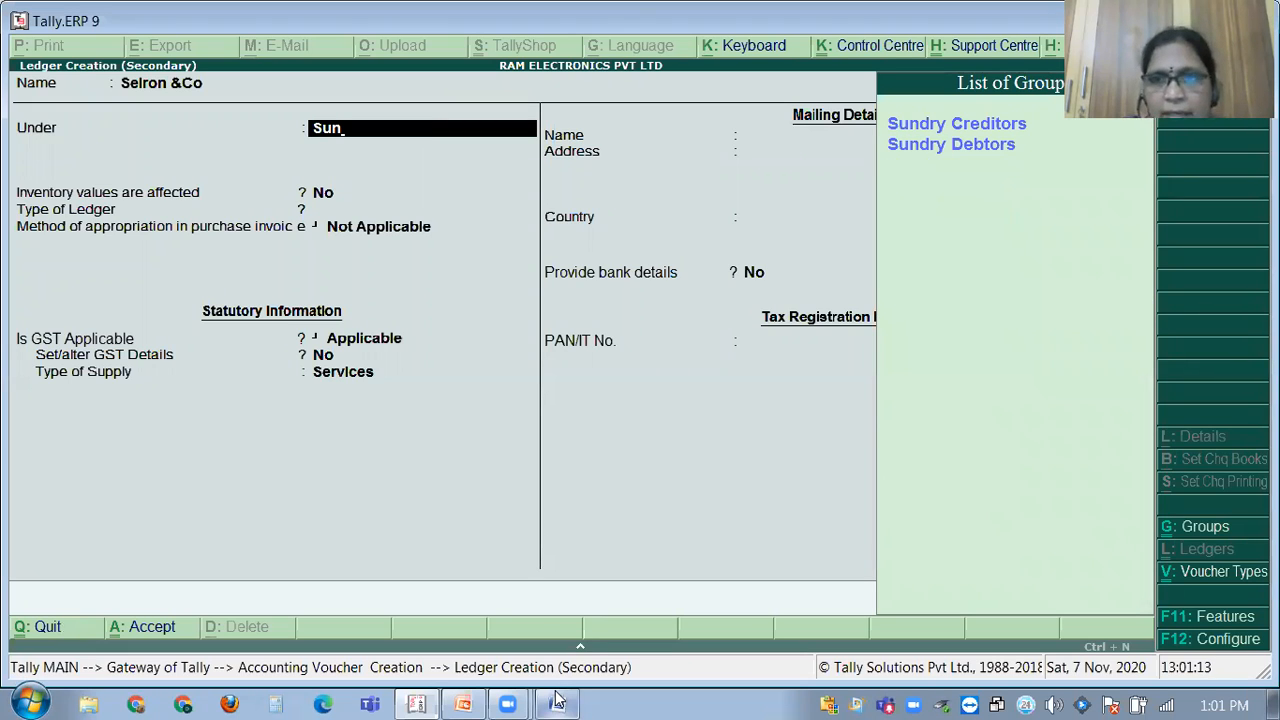
pyautogui.press('Return')
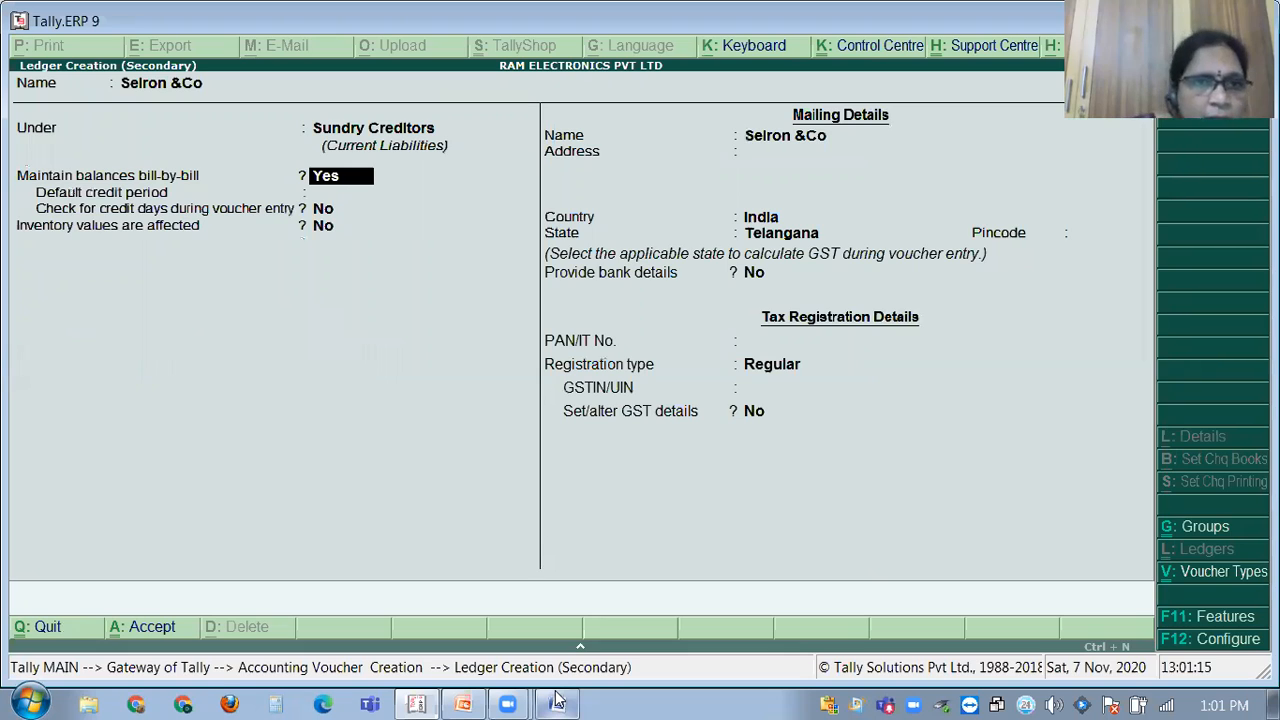
pyautogui.press('Return')
pyautogui.press('Return')
pyautogui.press('Return')
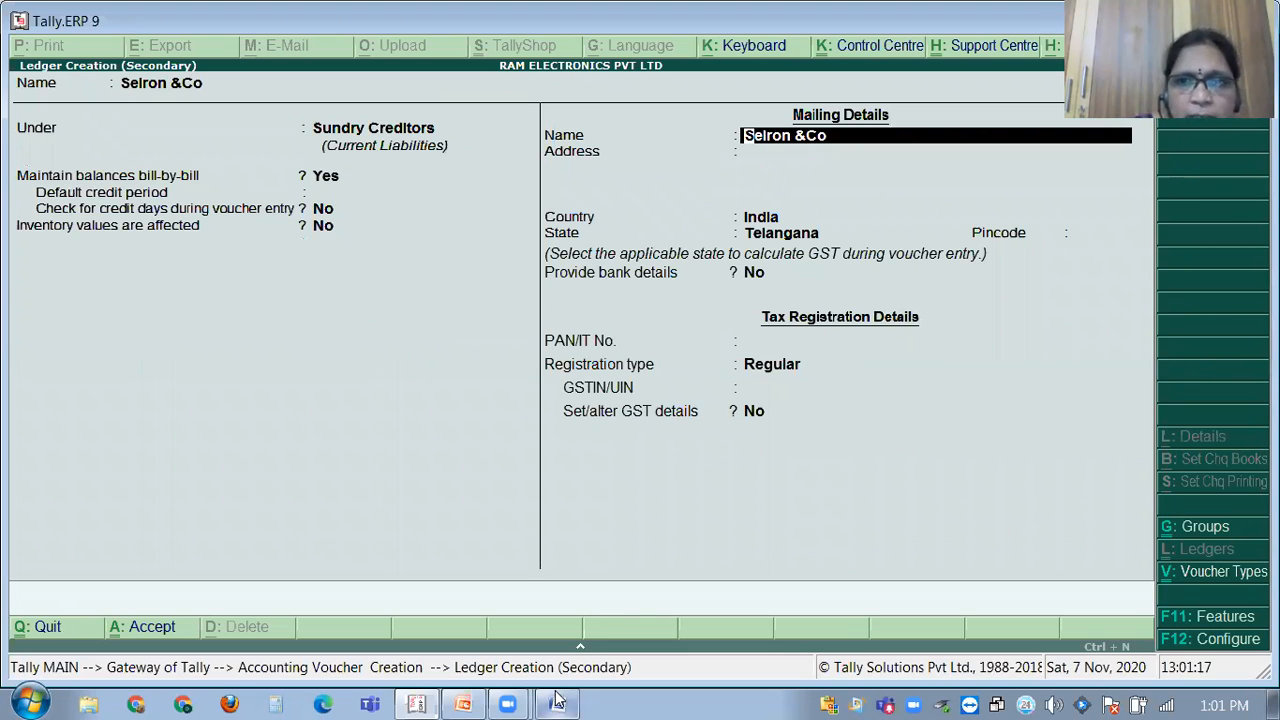
pyautogui.press('Return')
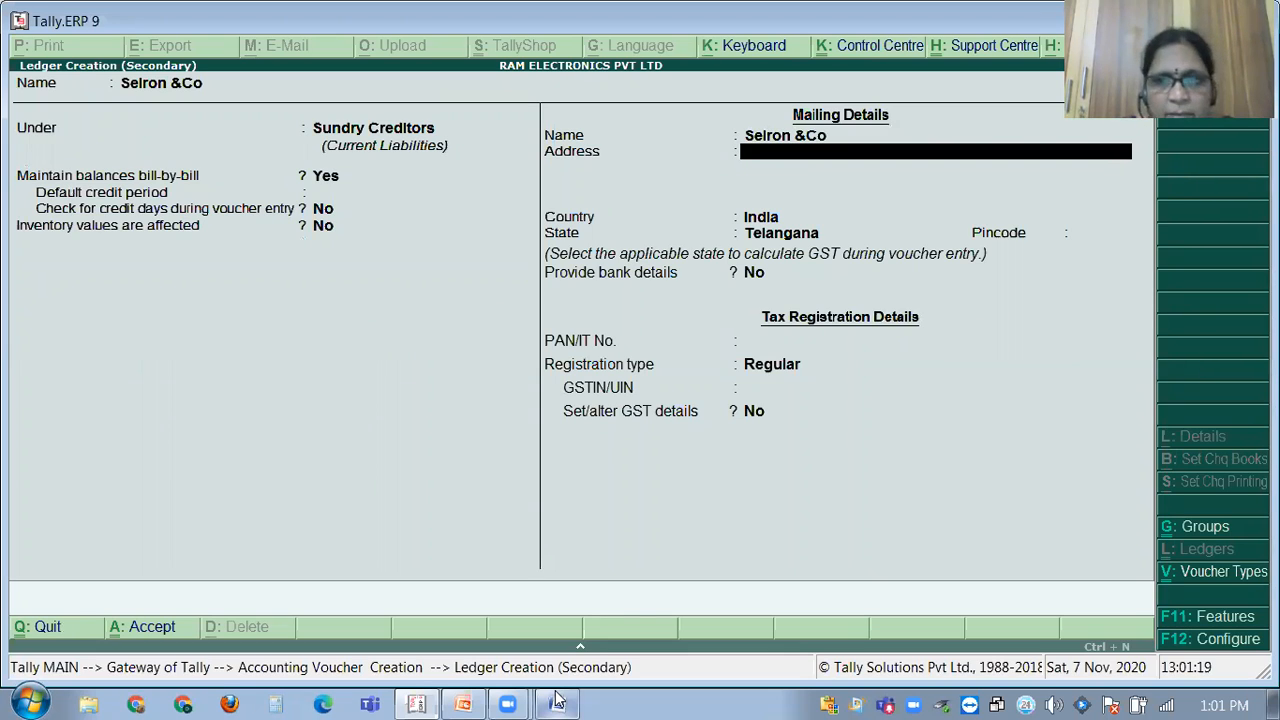
# Enter the address 'AS Rao Nagar Secunderabad-500014' and pincode 500014, skipping bank details and PAN.
pyautogui.write('As')
pyautogui.press('BackSpace')
pyautogui.write('S Rao Nagar Secunderabad-500014')
pyautogui.press('Return')
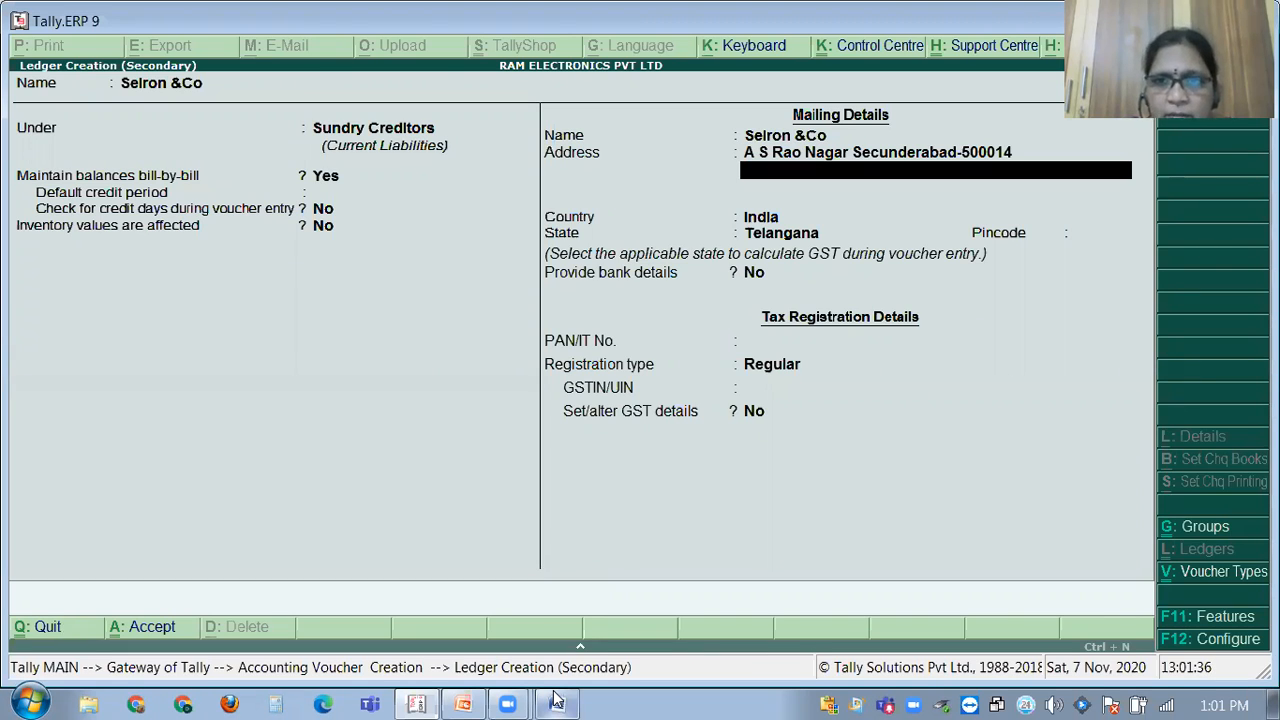
pyautogui.press('Return')
pyautogui.press('Return')
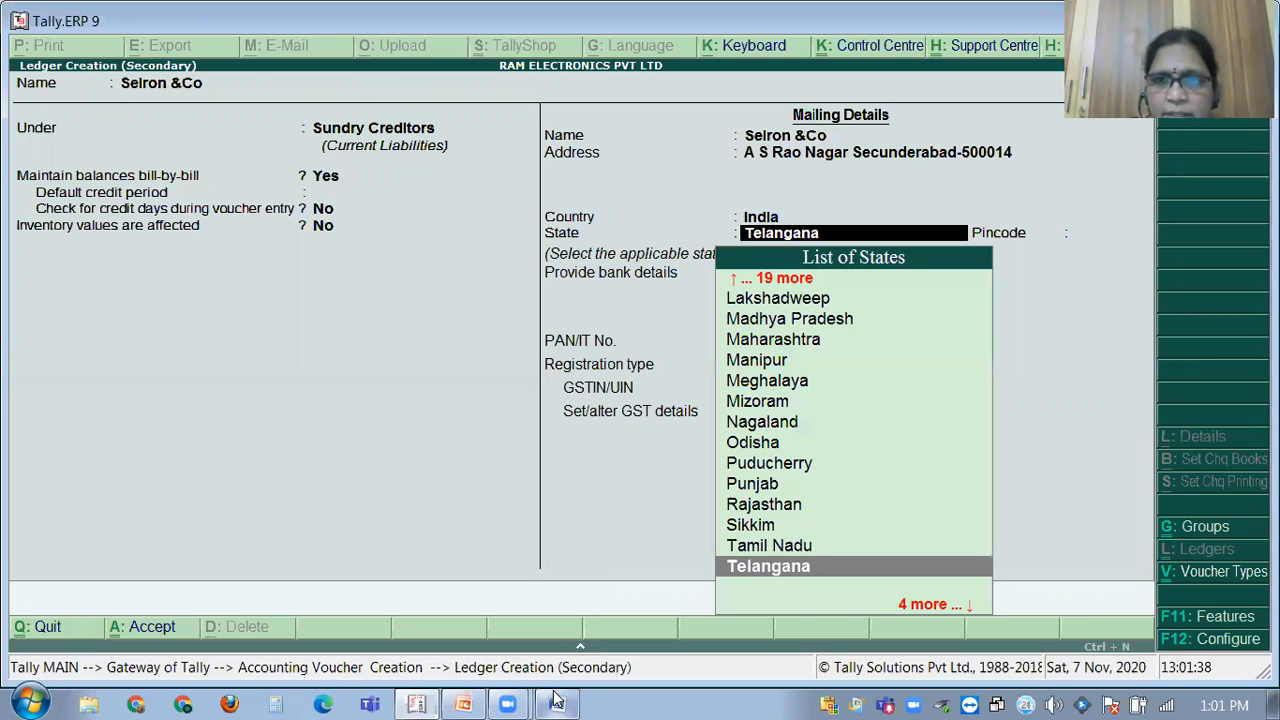
pyautogui.press('Return')
pyautogui.write('500001')
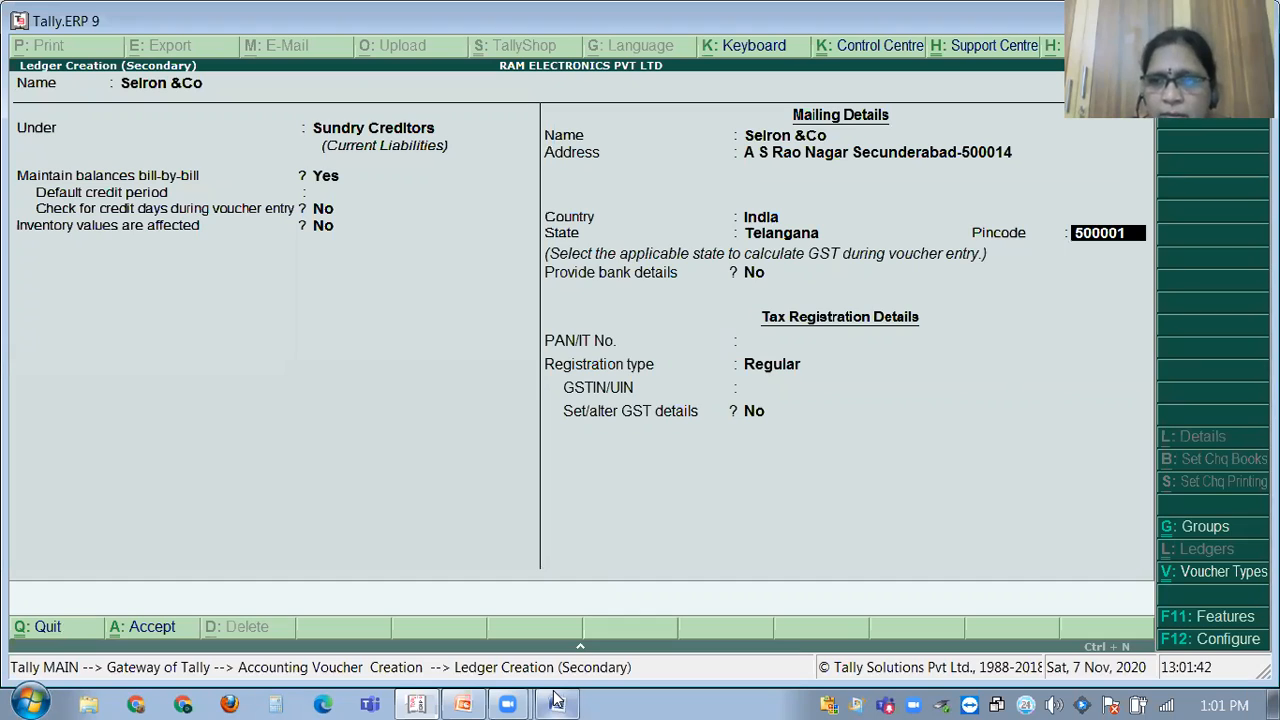
pyautogui.write('4')
pyautogui.press('Return')
pyautogui.press('BackSpace')
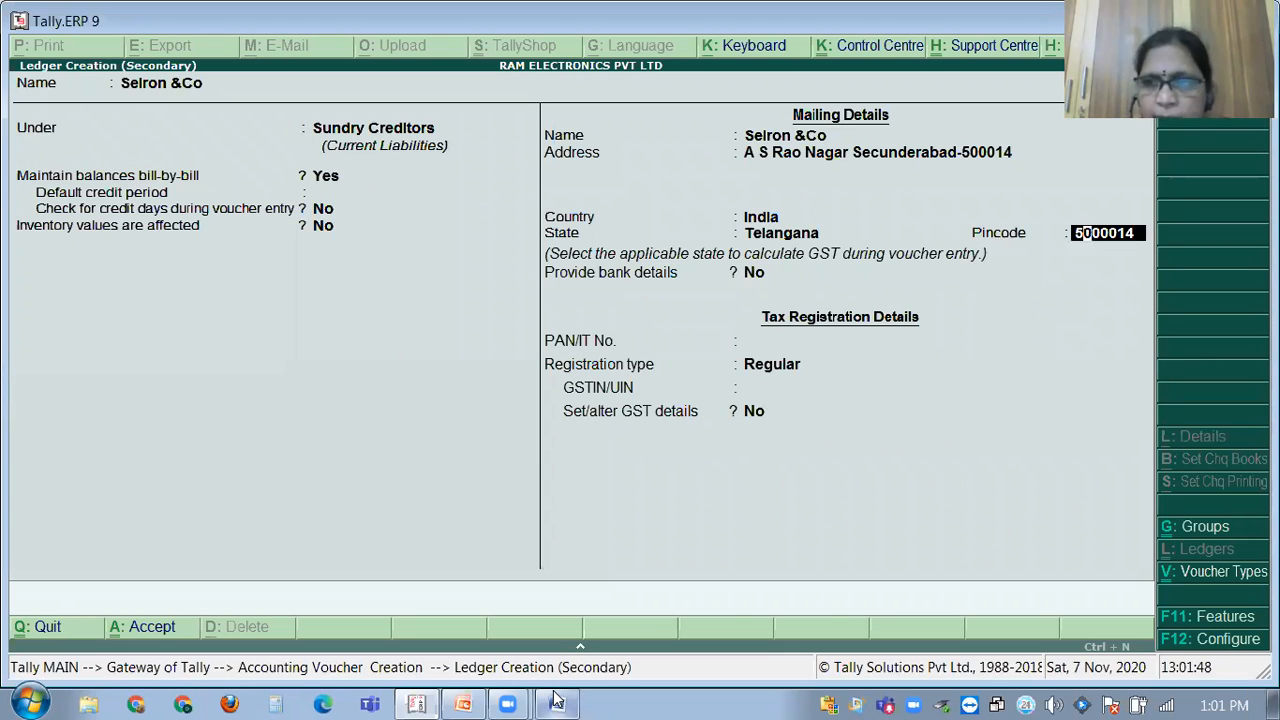
pyautogui.press('Return')
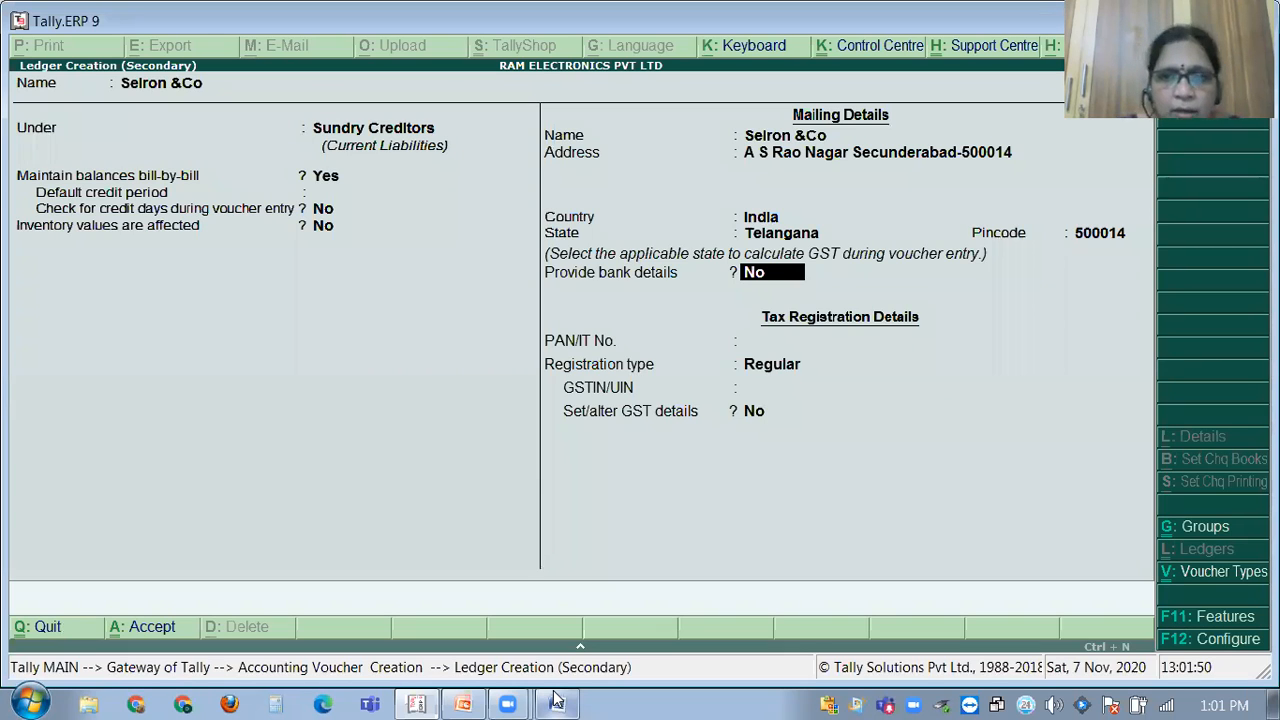
pyautogui.press('Return')
pyautogui.press('Return')
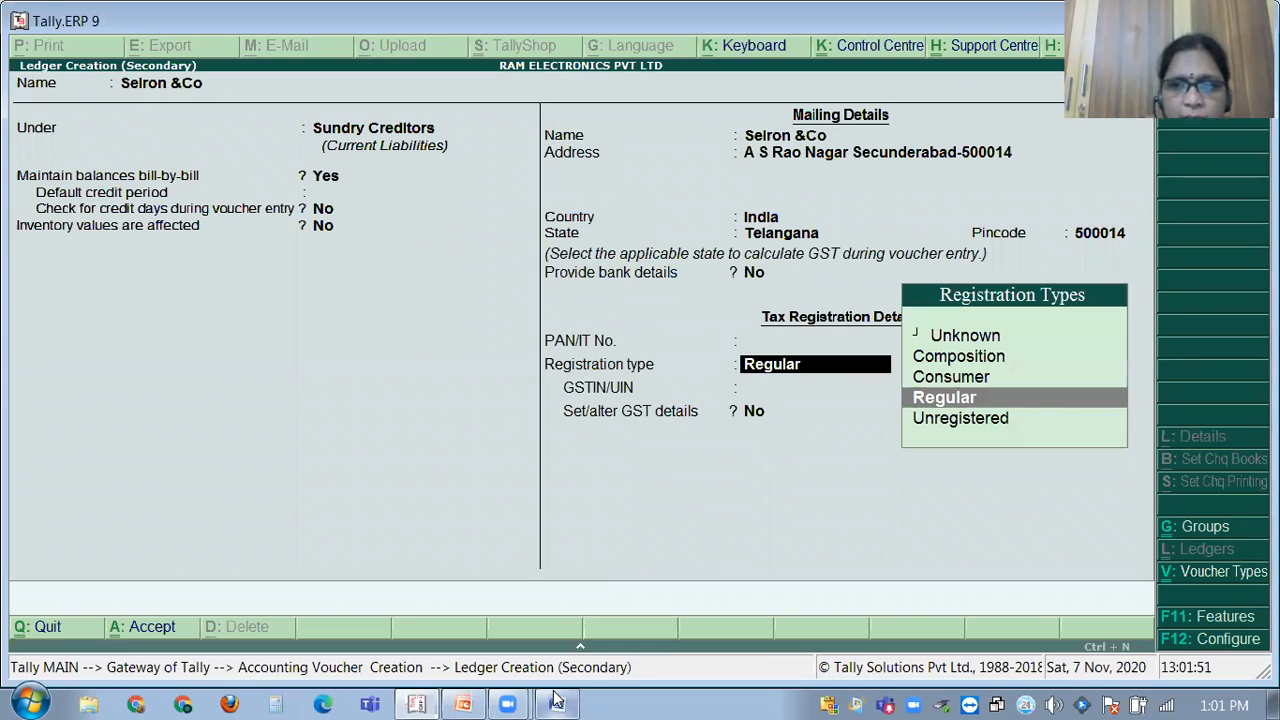
pyautogui.press('Return')
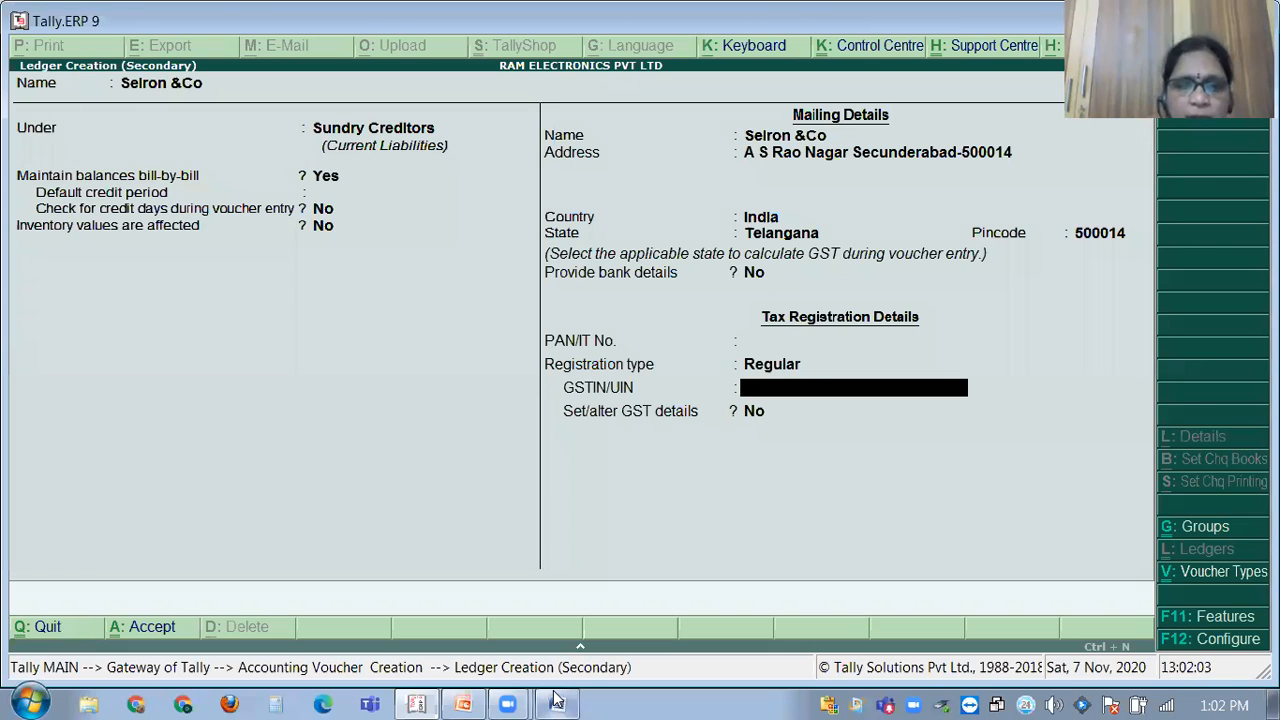
# Append '(Tamilnadu)' after the supplier name in the Word problem sheet, then go back to Tally.
pyautogui.click(557, 704)
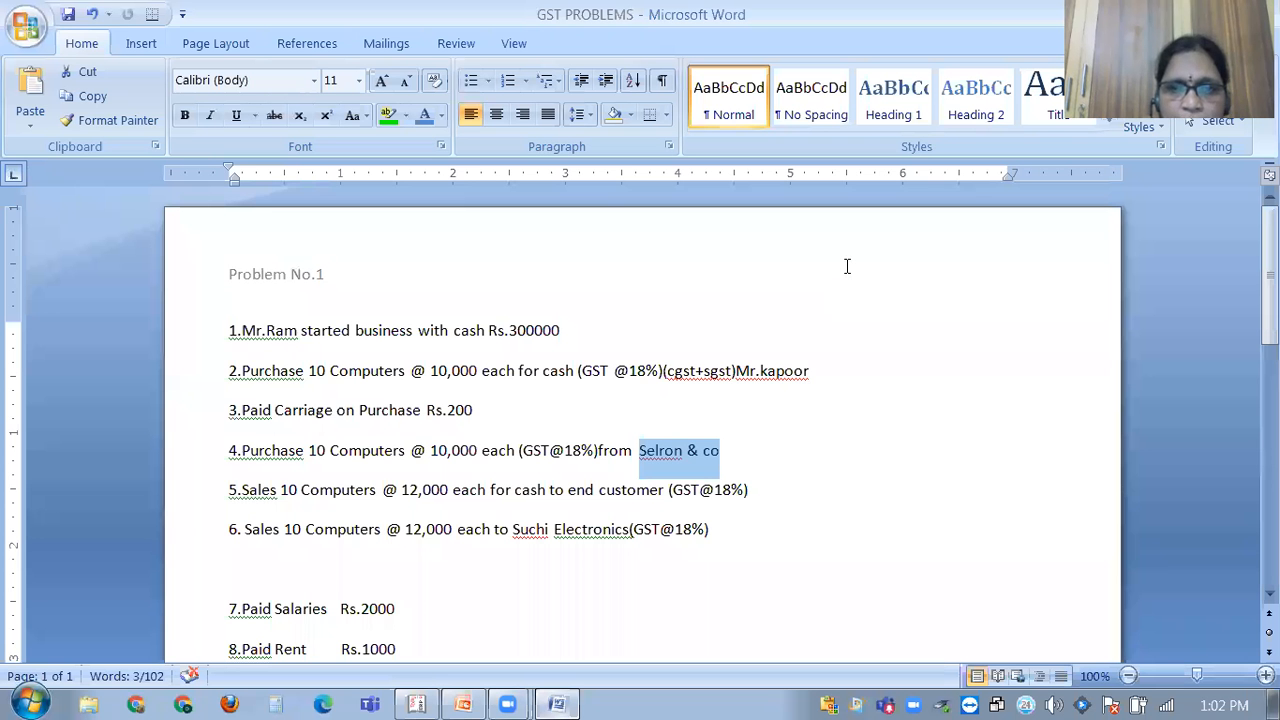
pyautogui.press('Right')
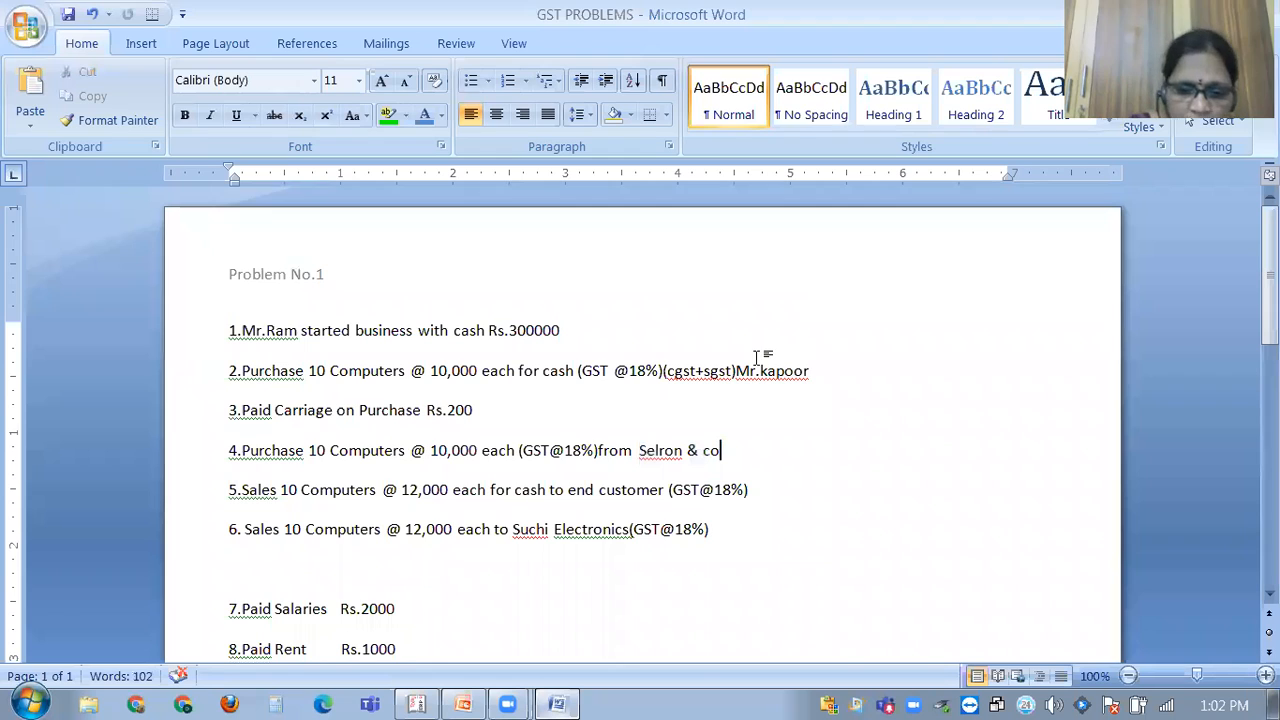
pyautogui.write('(t')
pyautogui.press('BackSpace')
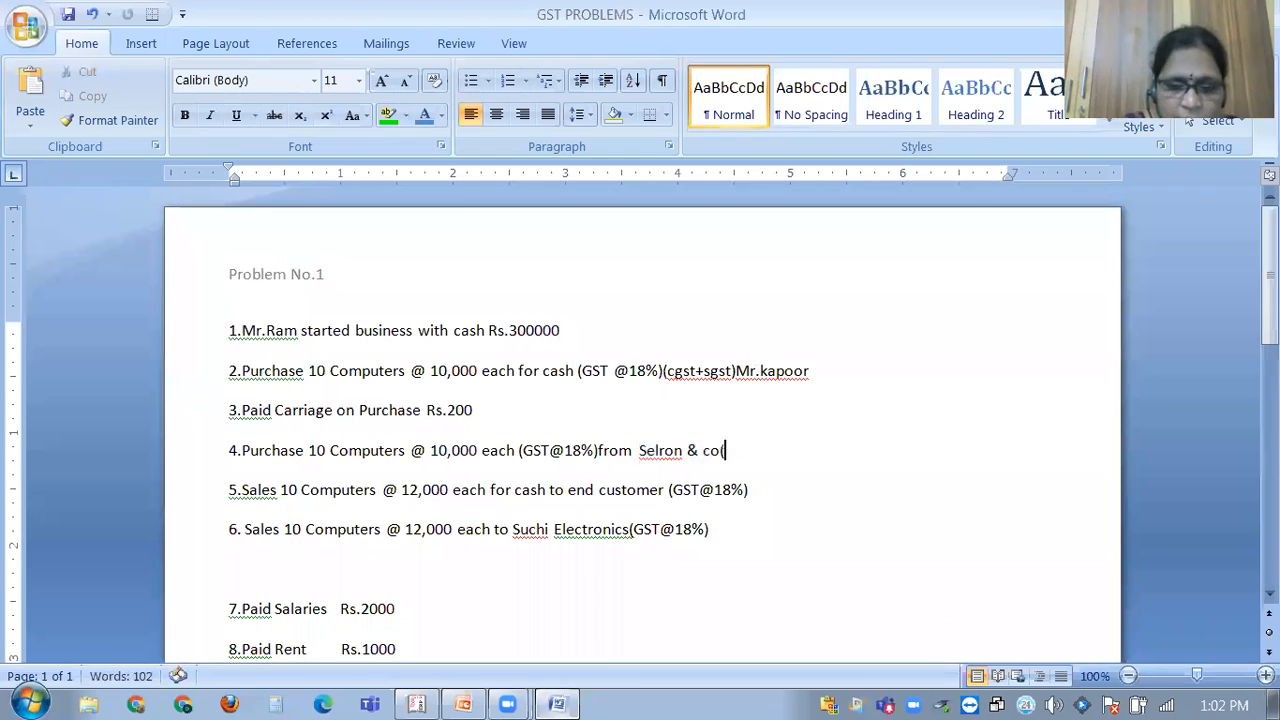
pyautogui.write('T')
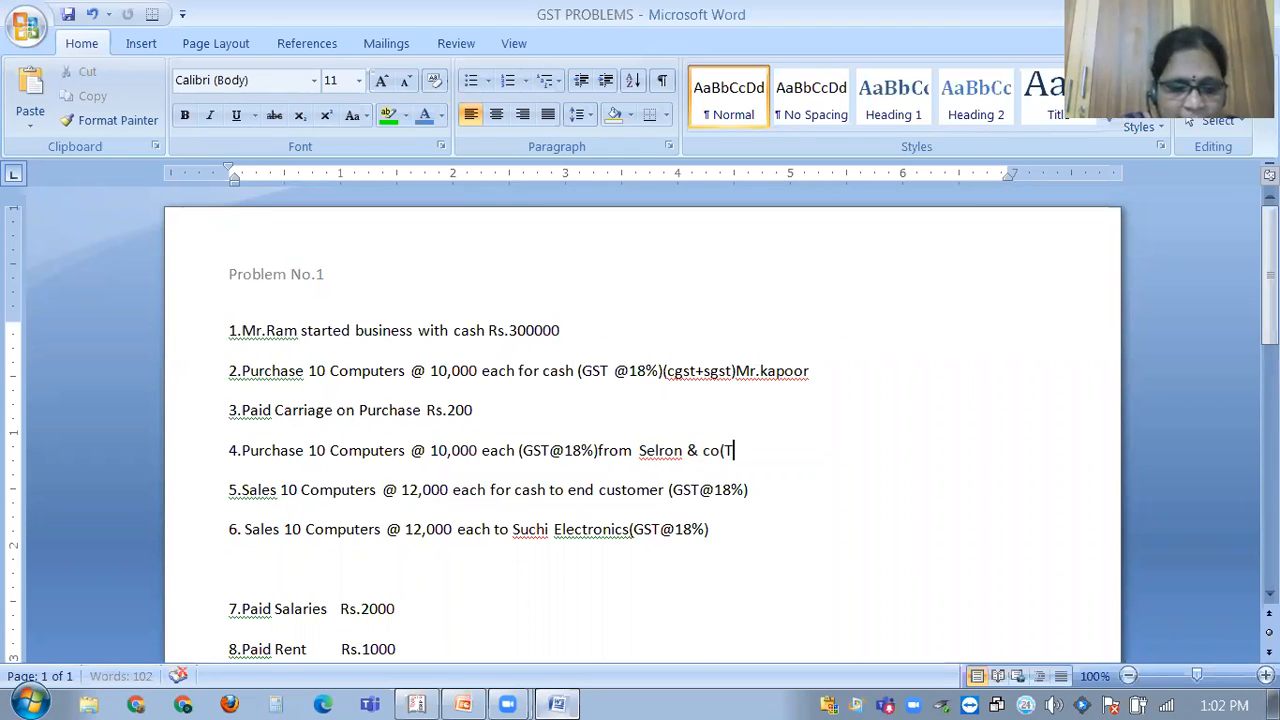
pyautogui.write('amil')
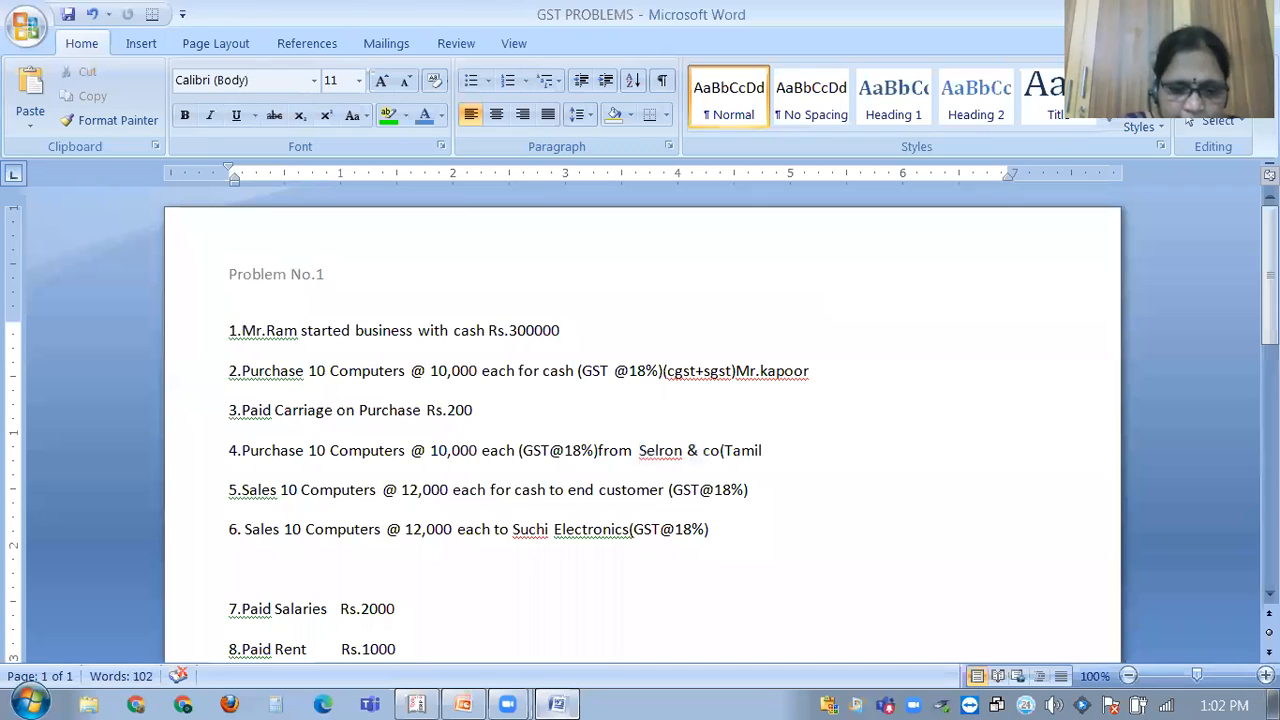
pyautogui.write('nadu)')
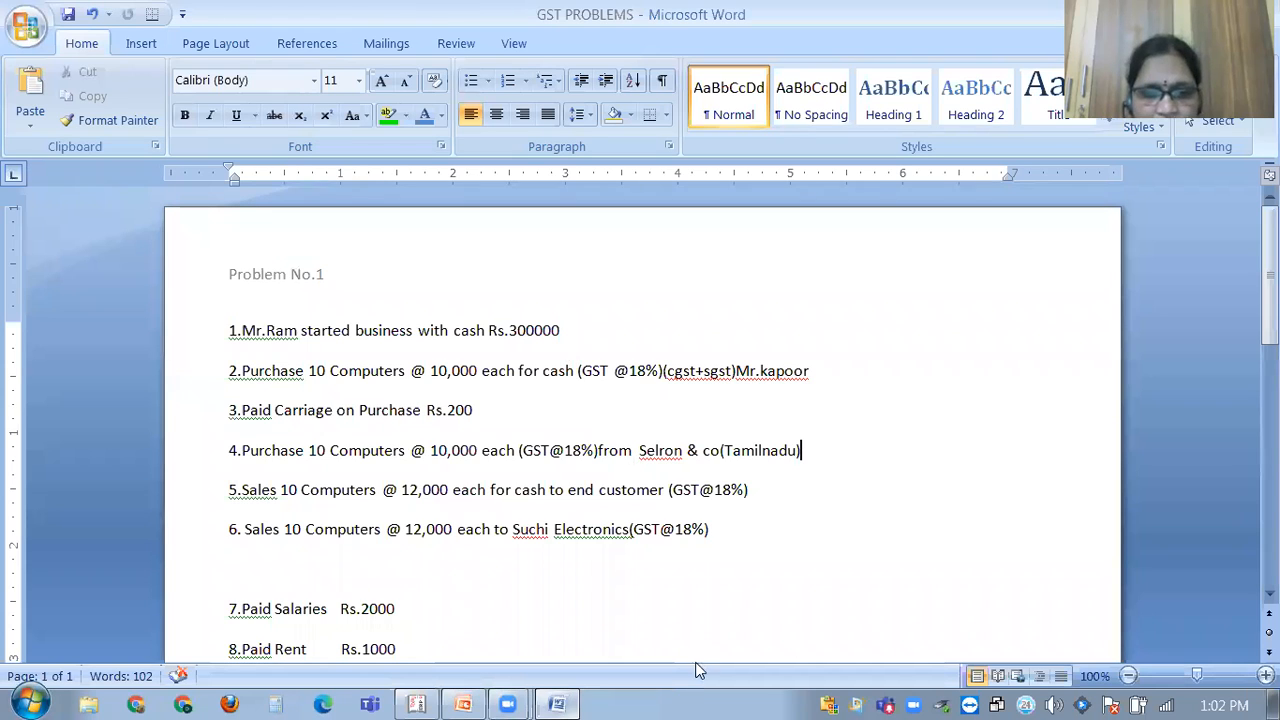
pyautogui.click(558, 702)
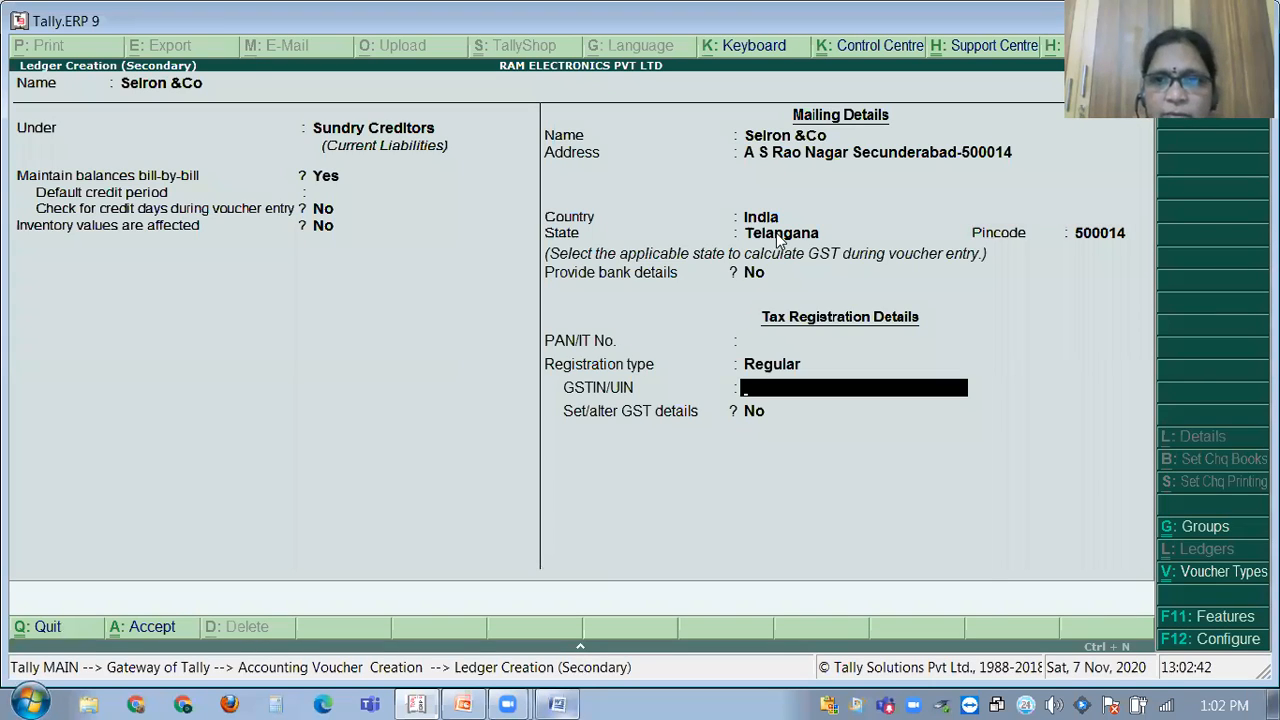
# Set the ledger's state to Tamil Nadu and clear the old pincode.
pyautogui.click(776, 233)
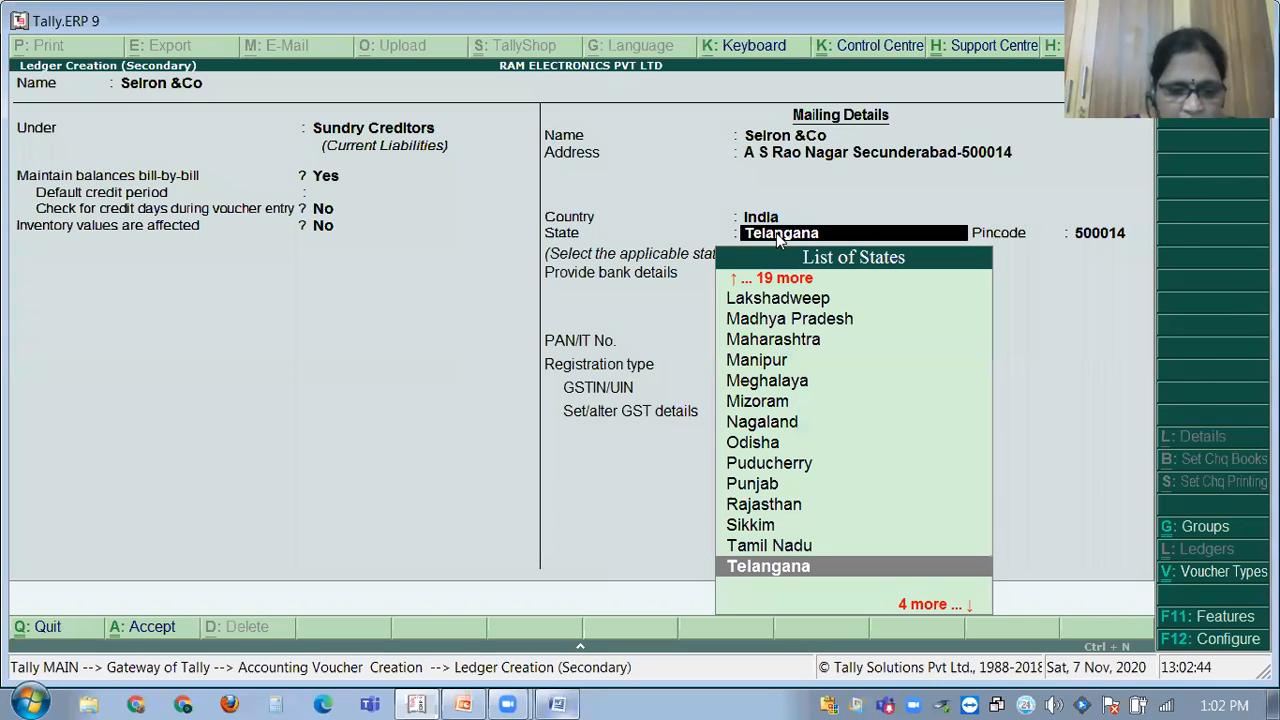
pyautogui.write('Tam')
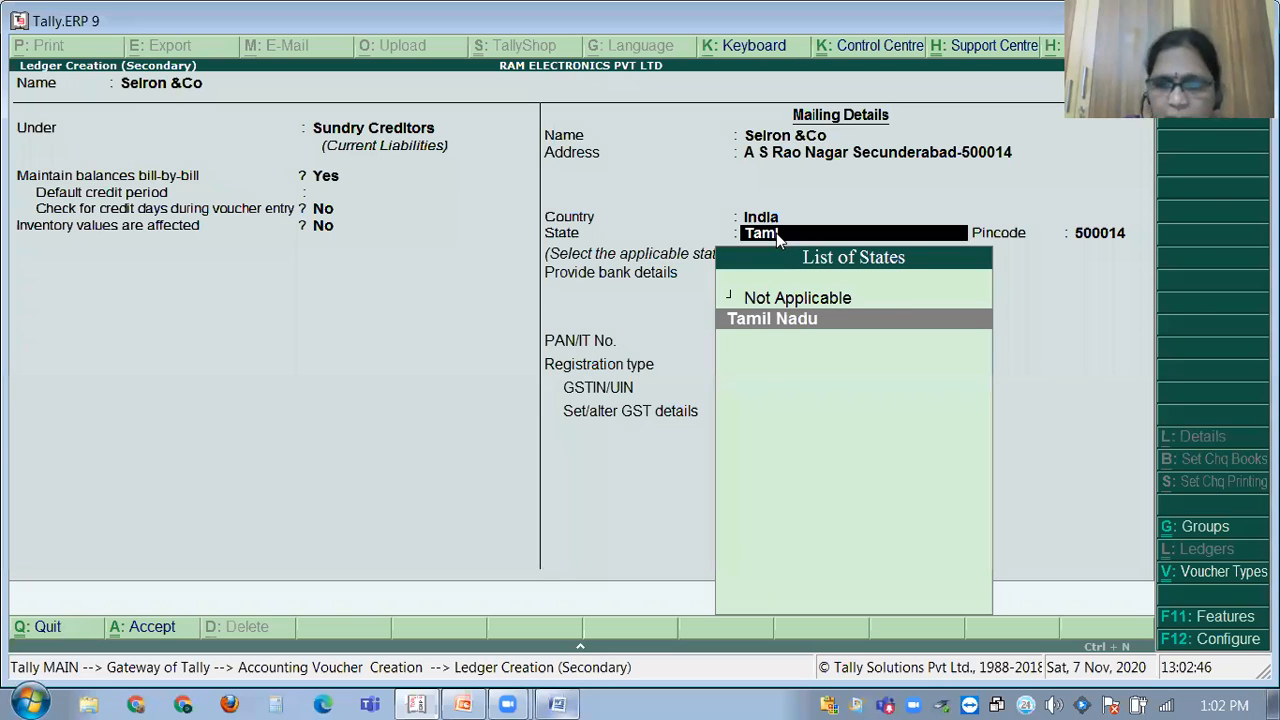
pyautogui.press('Return')
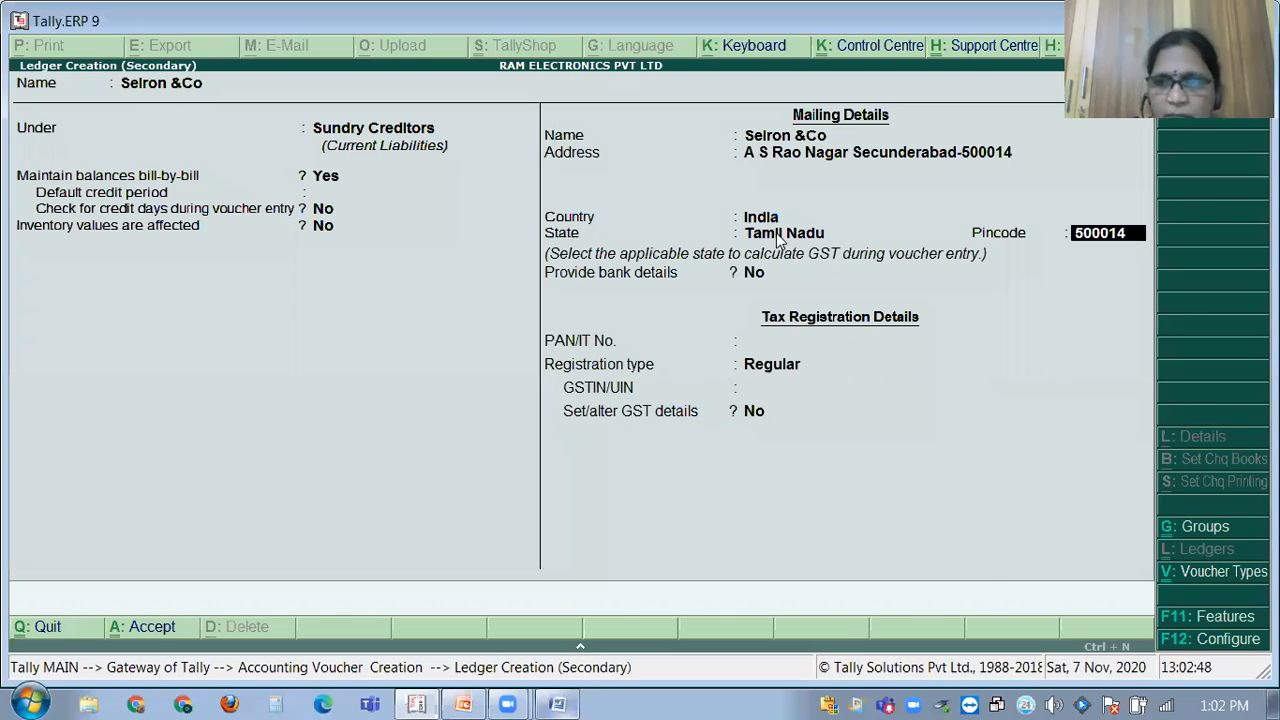
pyautogui.click(777, 234)
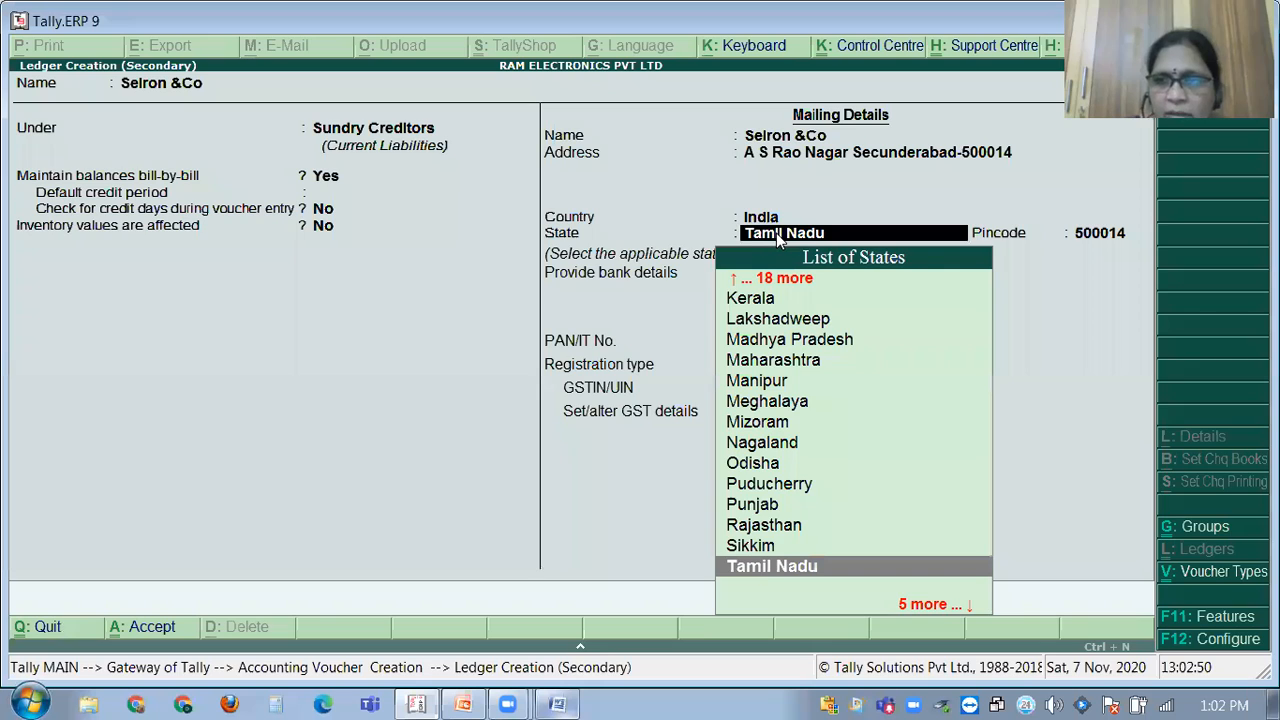
pyautogui.press('BackSpace')
pyautogui.press('Return')
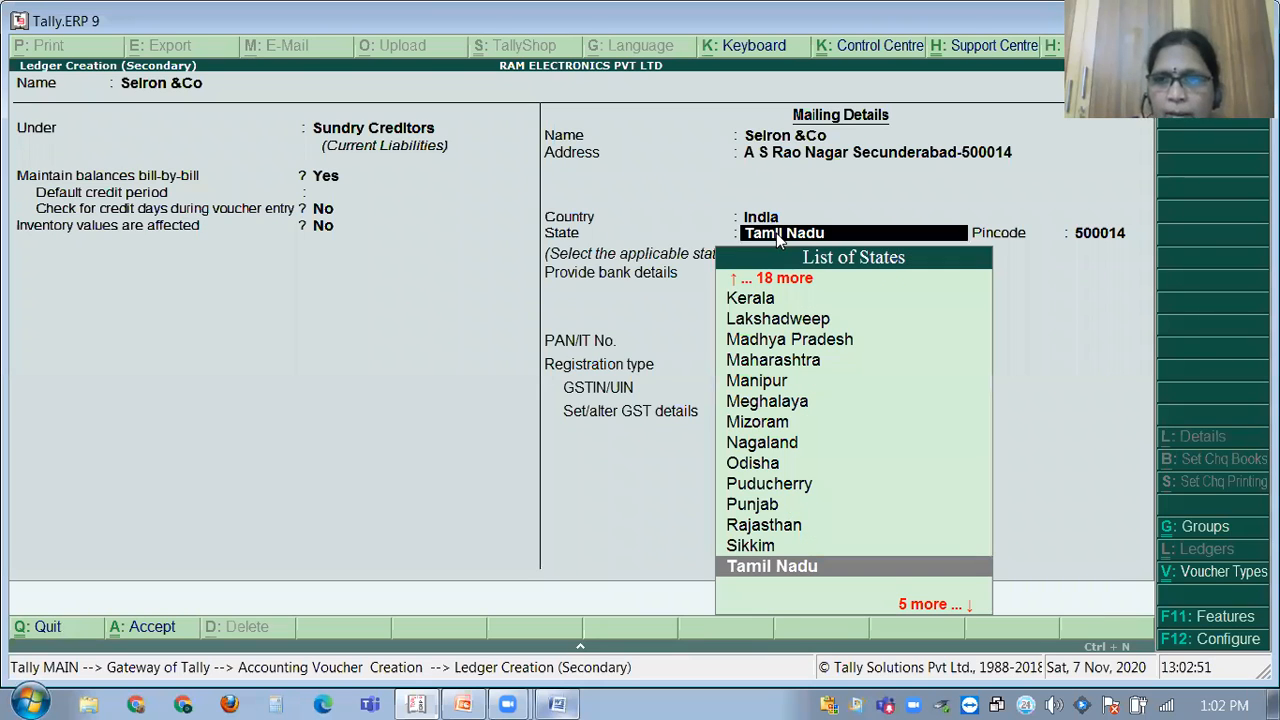
pyautogui.press('Return')
pyautogui.press('BackSpace')
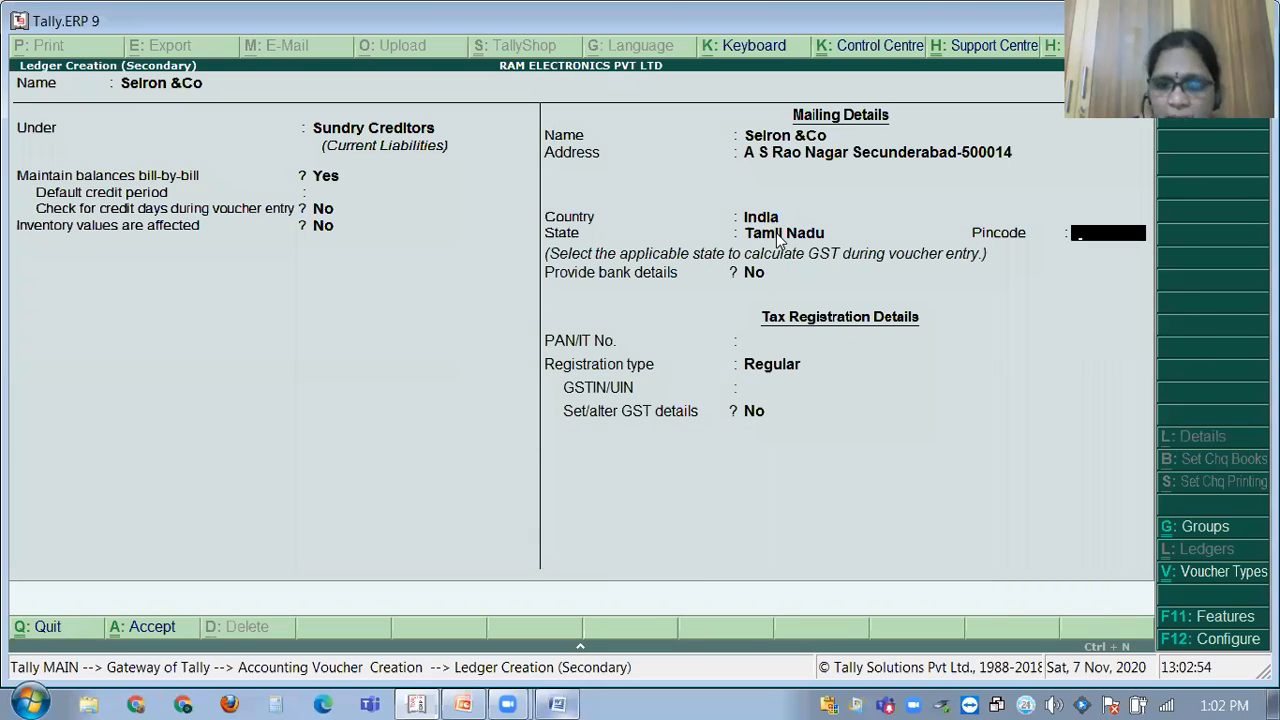
pyautogui.press('Return')
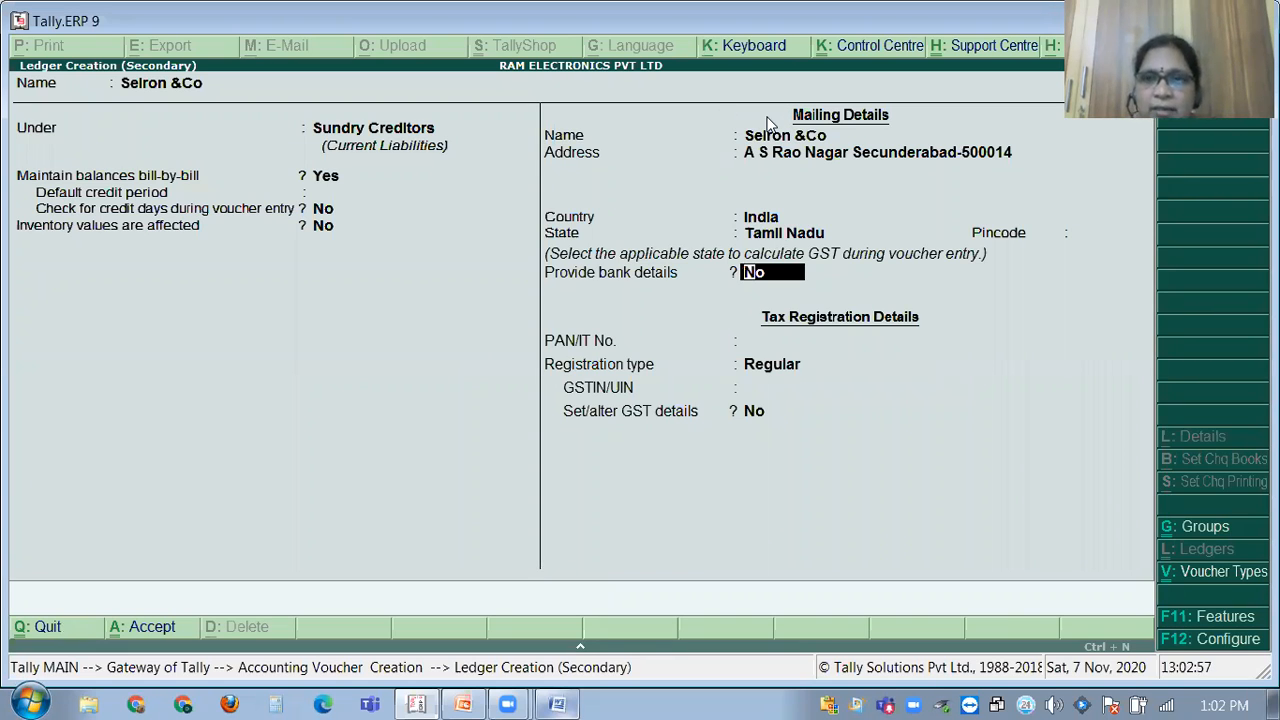
# Replace the old city name in the address line with 'Lalbagh'.
pyautogui.click(860, 155)
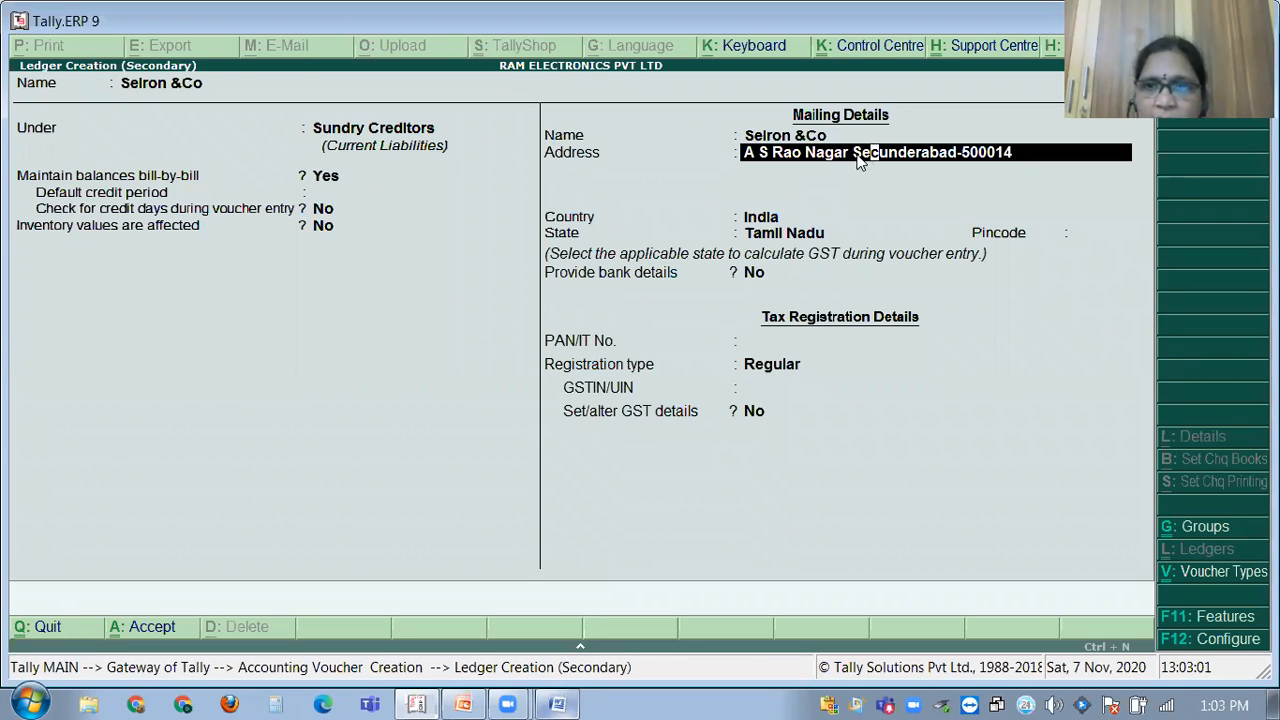
pyautogui.press('Left')
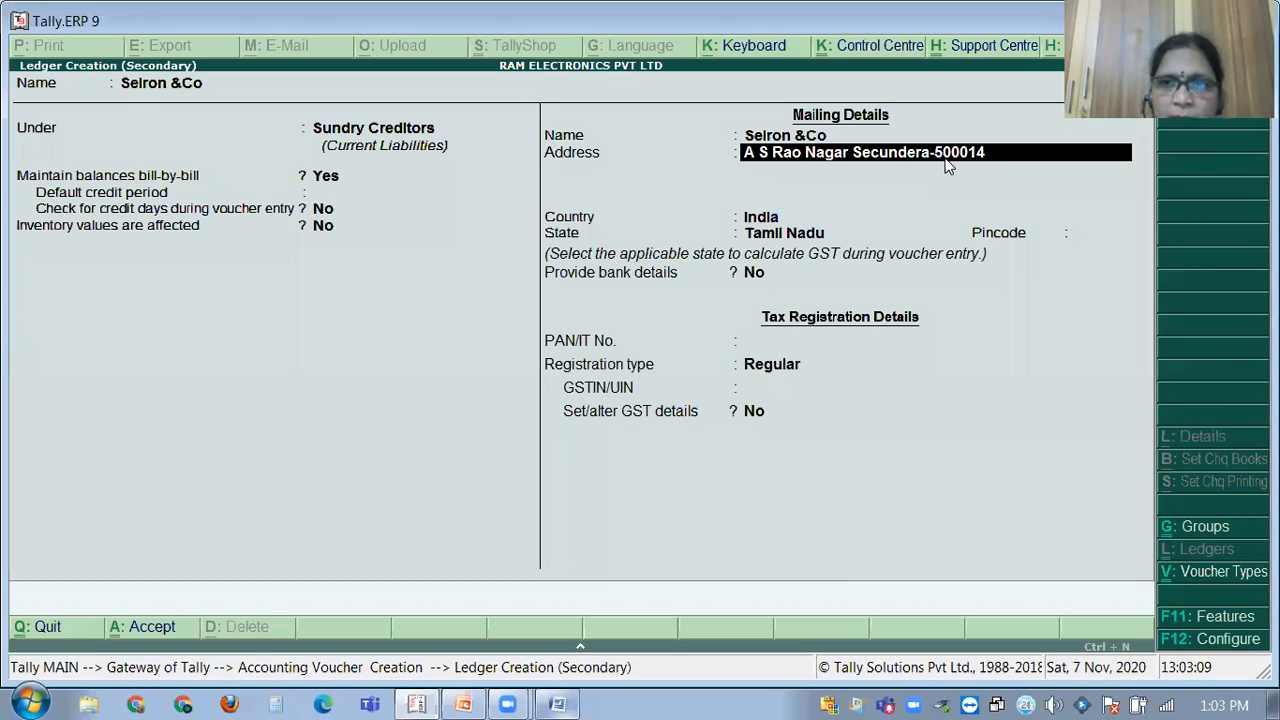
pyautogui.press('BackSpace')
pyautogui.press('BackSpace')
pyautogui.press('BackSpace')
pyautogui.press('BackSpace')
pyautogui.press('BackSpace')
pyautogui.press('BackSpace')
pyautogui.press('BackSpace')
pyautogui.press('BackSpace')
pyautogui.press('BackSpace')
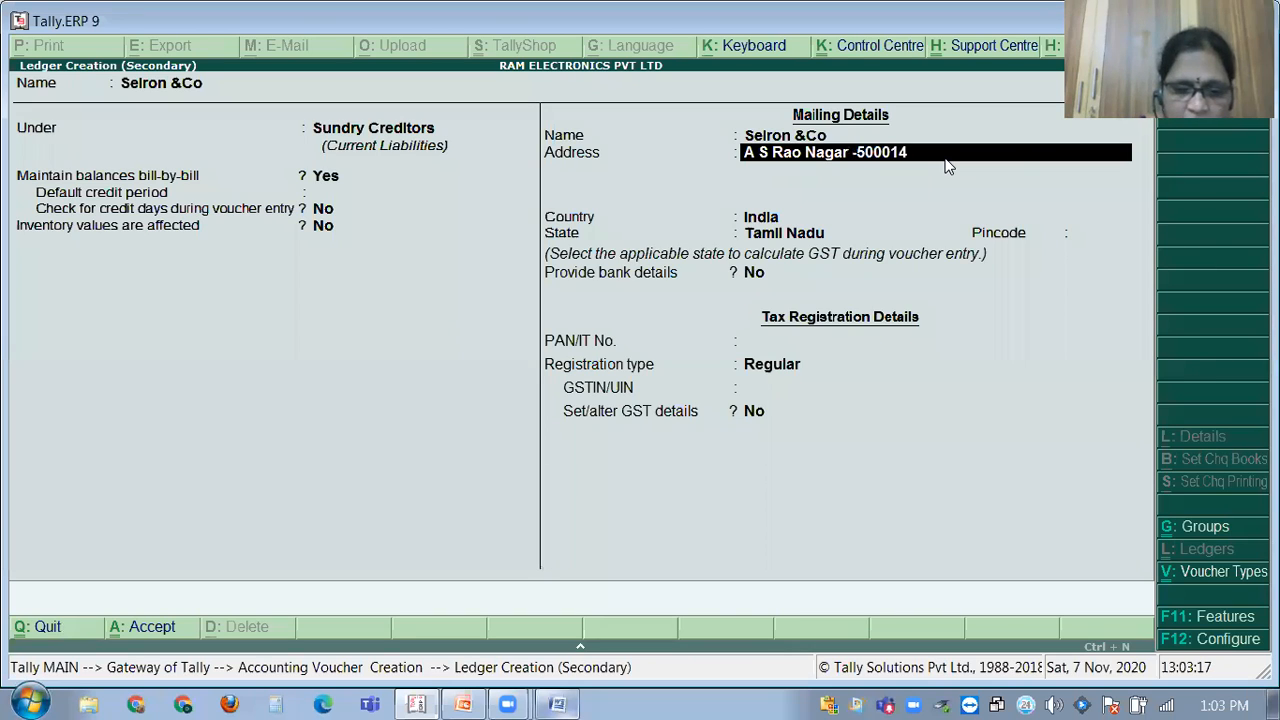
pyautogui.write('L')
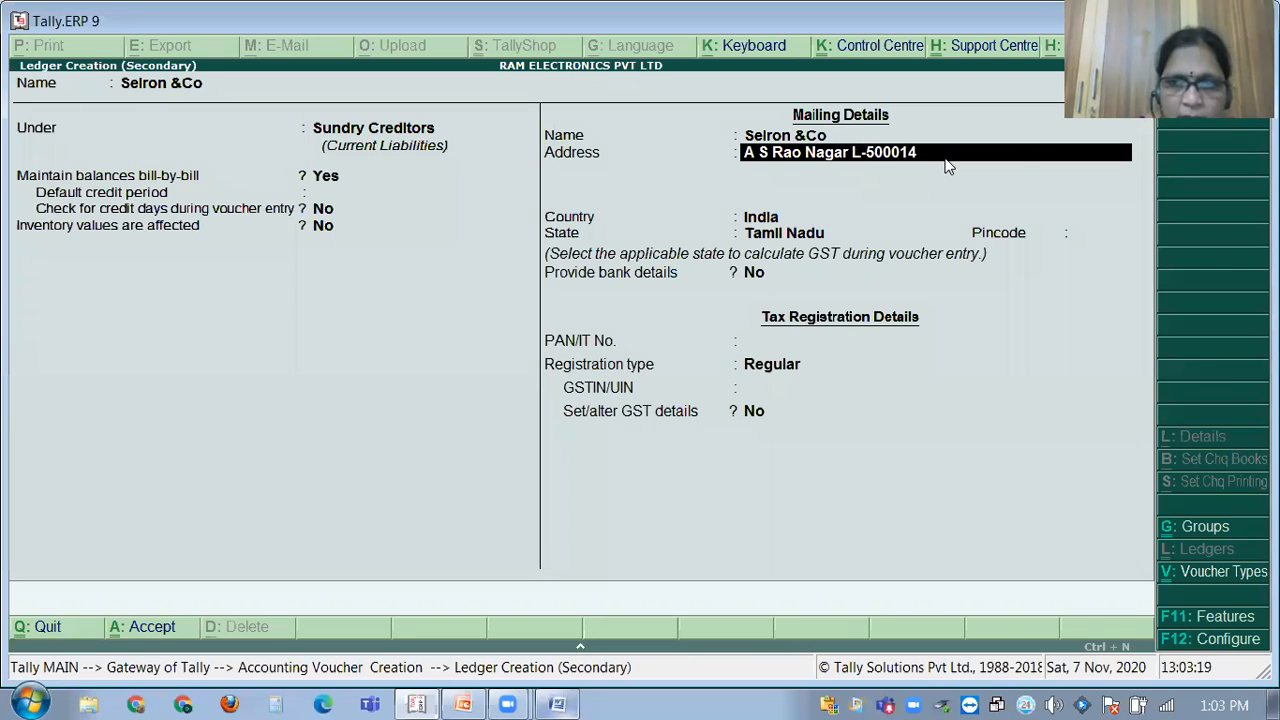
pyautogui.write('al')
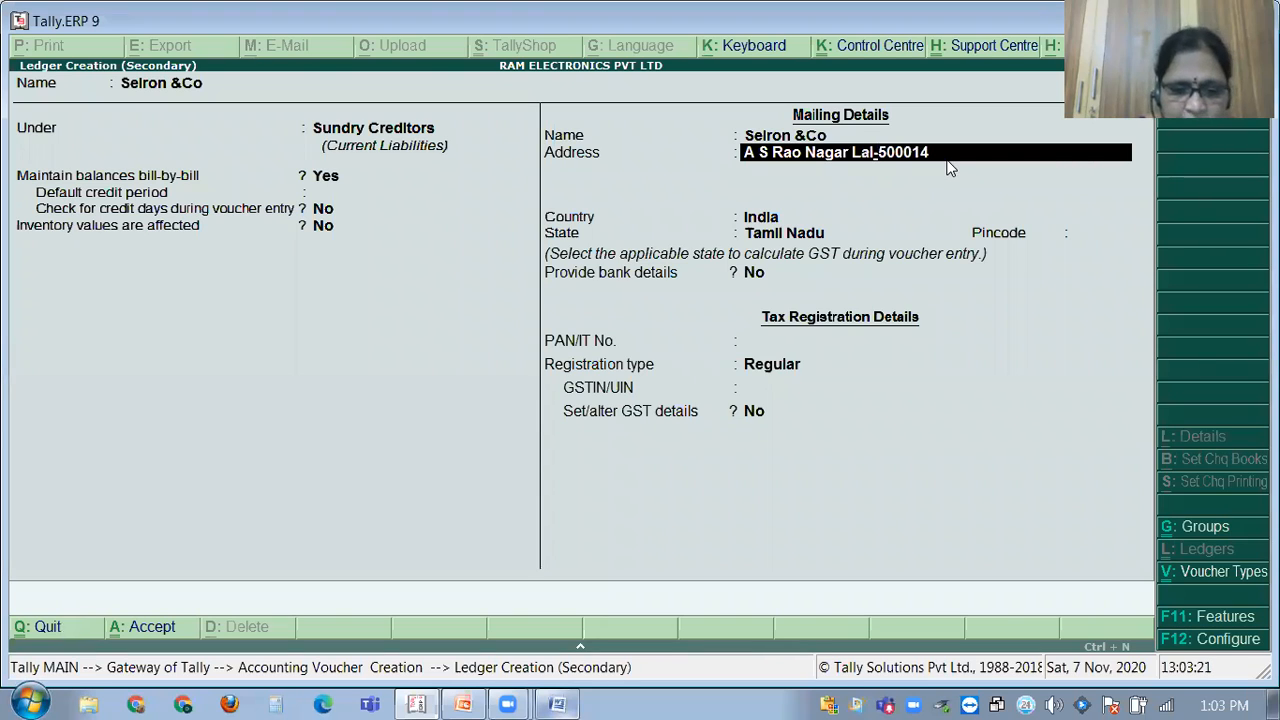
pyautogui.write('bagh')
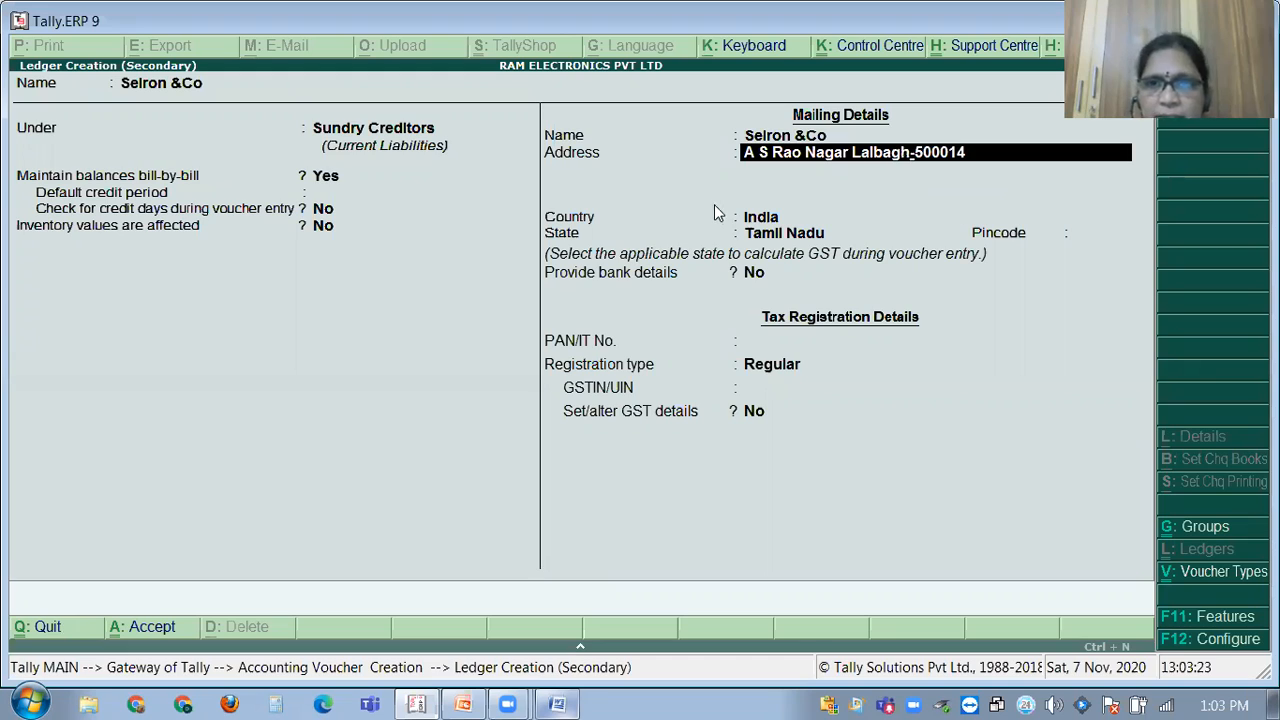
# Skip the second address line and PAN, then type the supplier's GSTIN and trim its extra character.
pyautogui.press('Return')
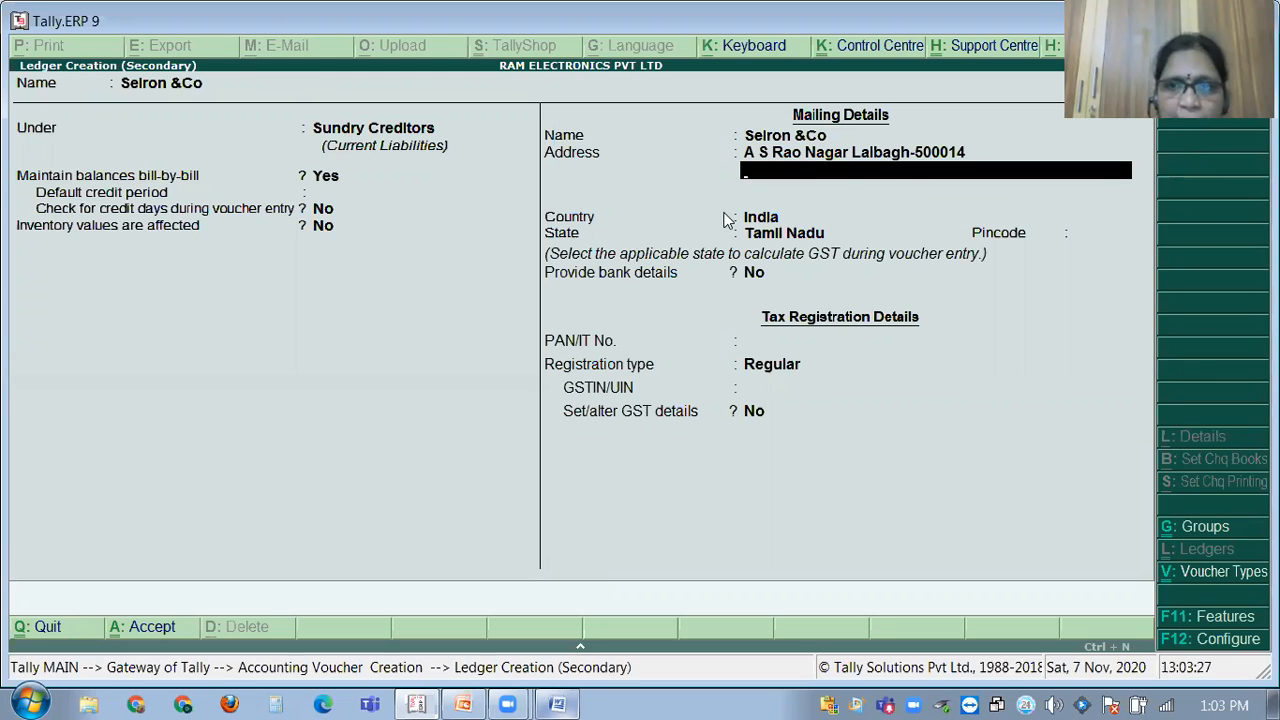
pyautogui.press('Return')
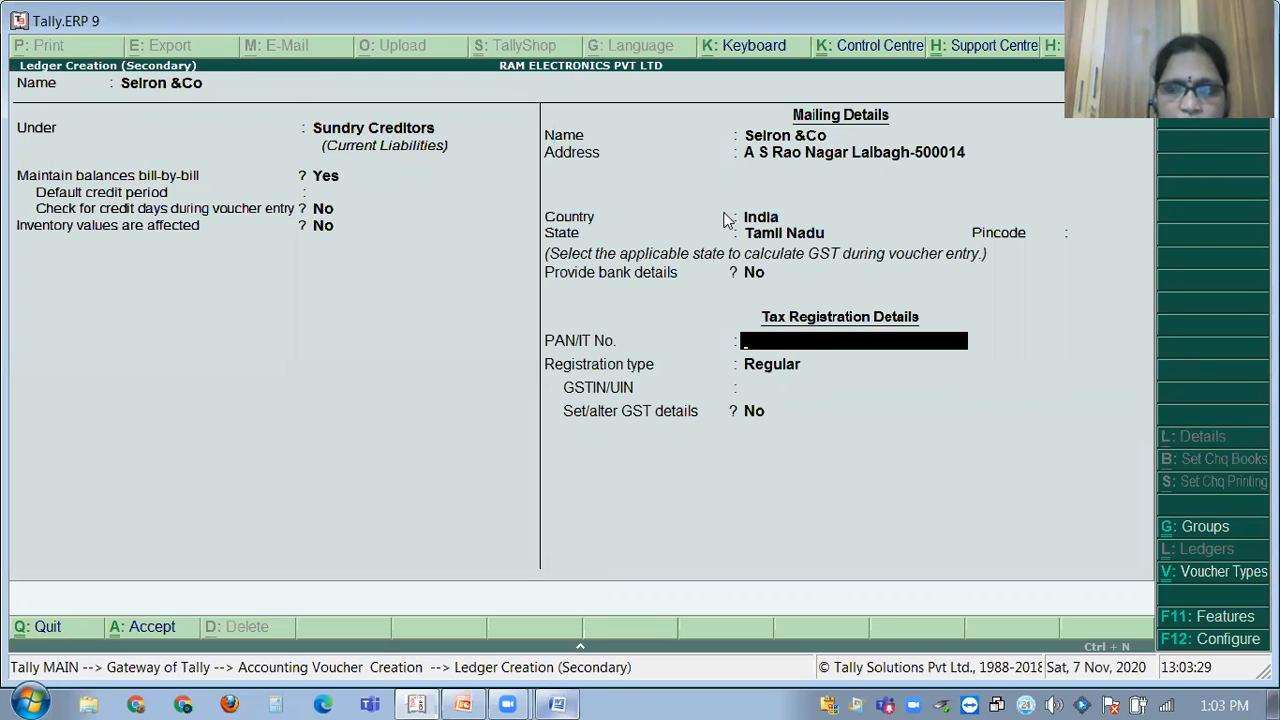
pyautogui.press('Return')
pyautogui.press('Return')
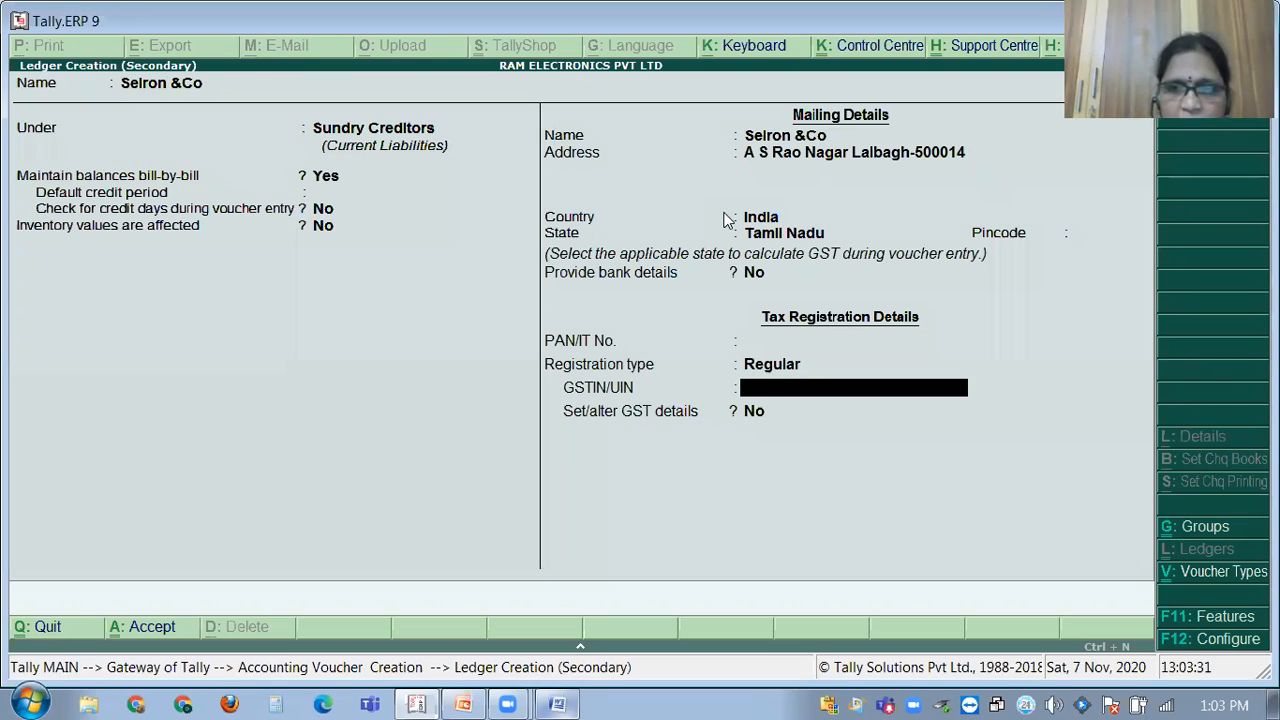
pyautogui.write('3')
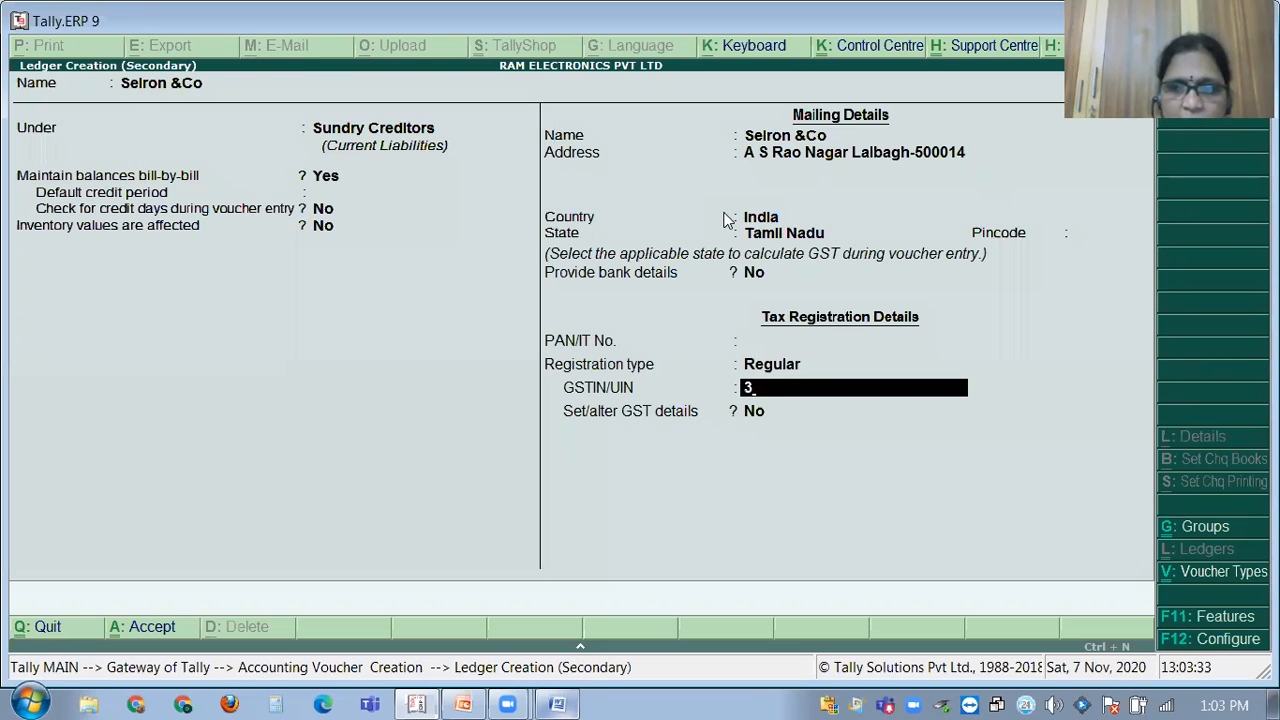
pyautogui.write('5')
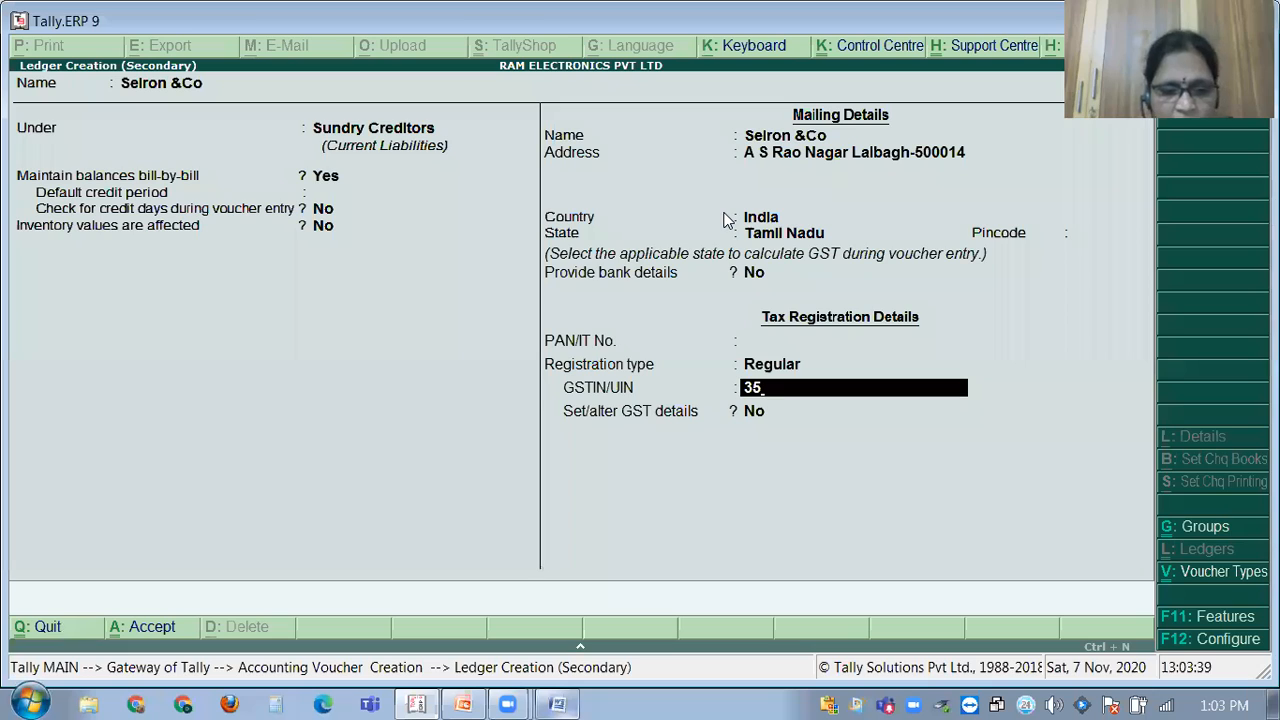
pyautogui.write('ASDFG')
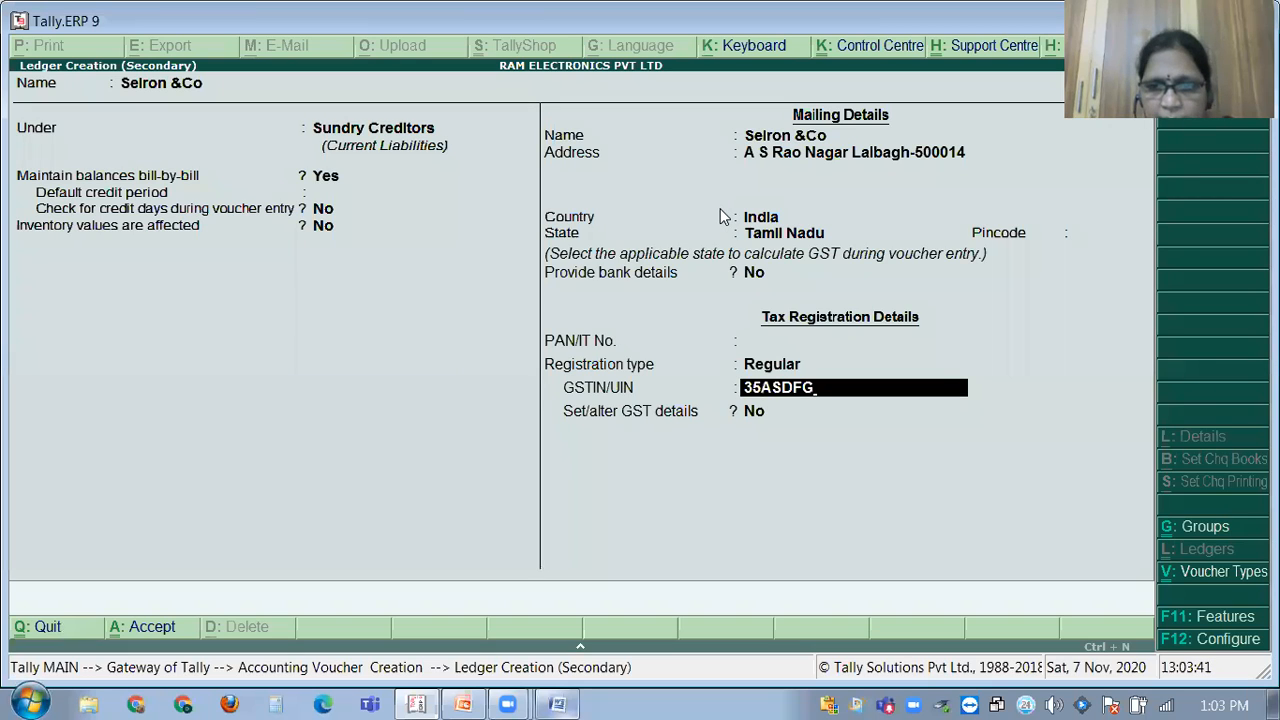
pyautogui.write('12547')
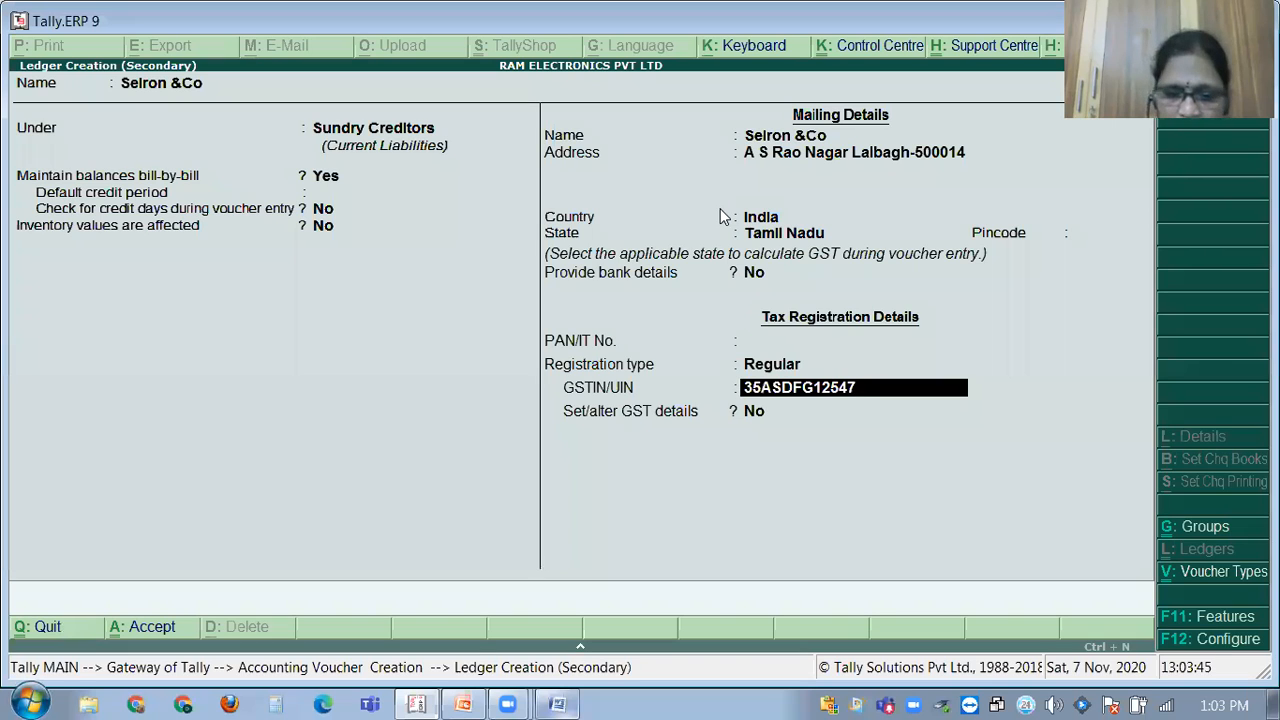
pyautogui.write('Z1')
pyautogui.press('BackSpace')
pyautogui.press('BackSpace')
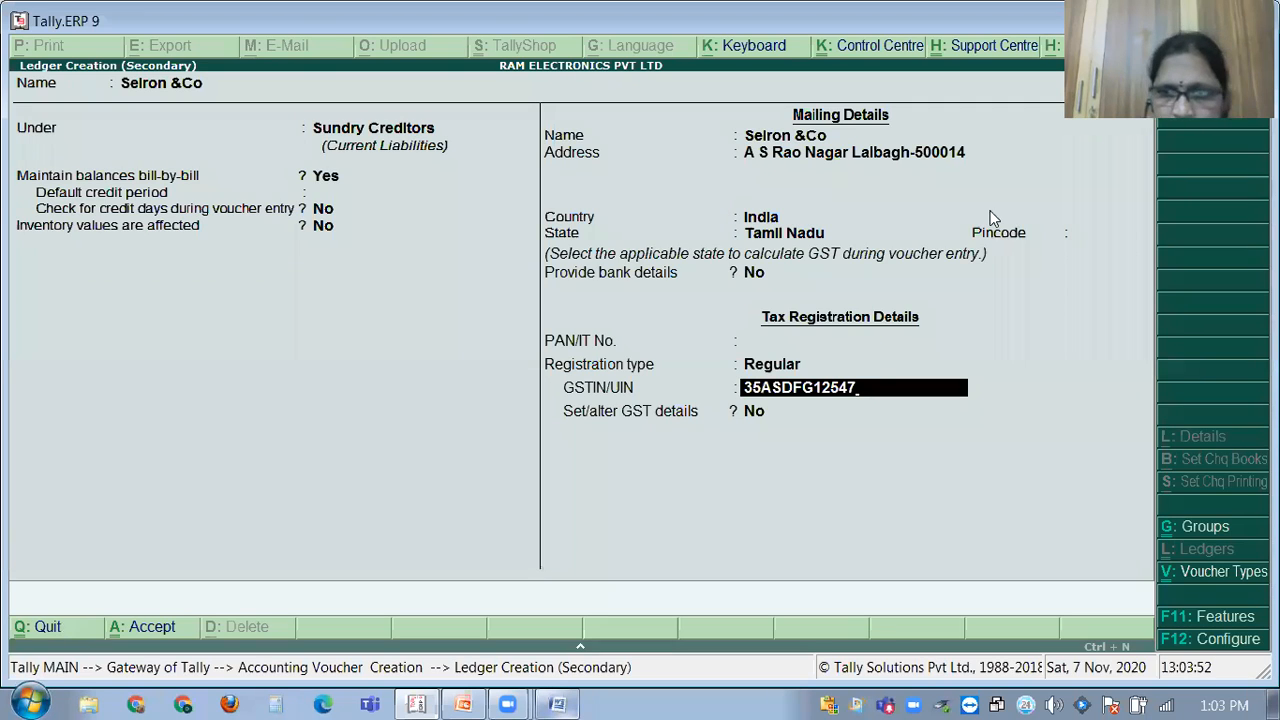
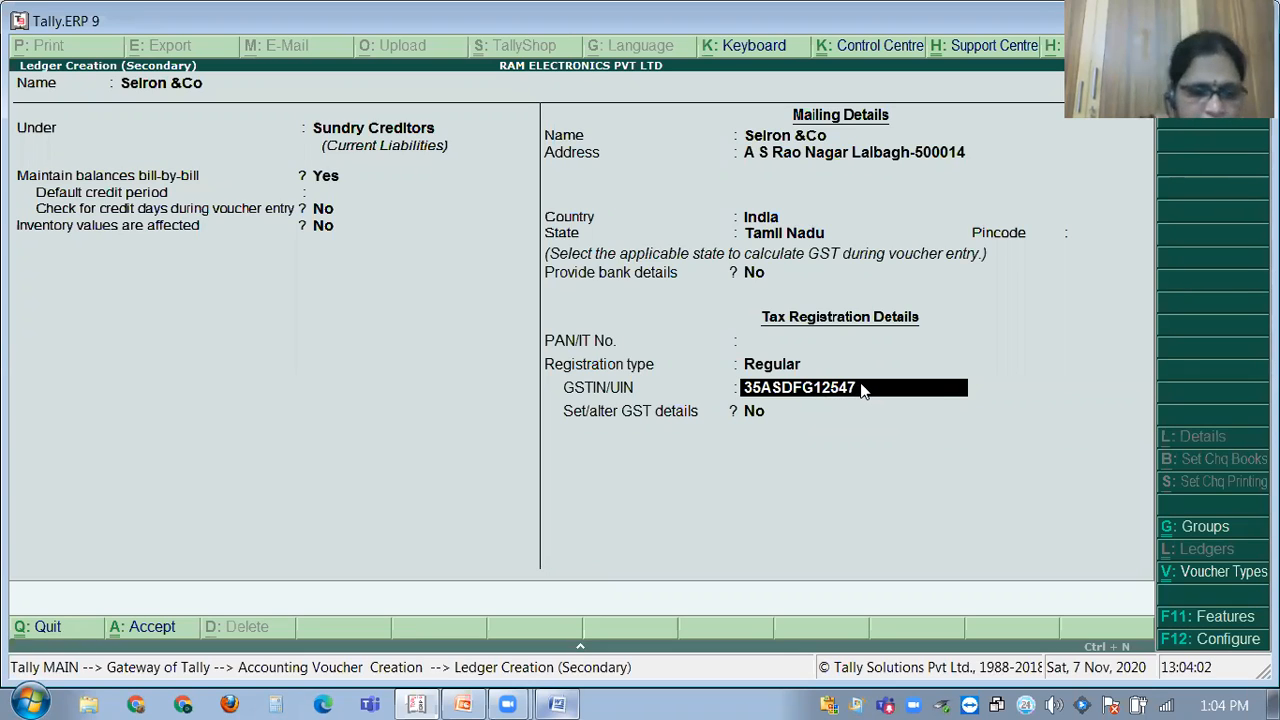
# Complete the supplier's GSTIN, clear the verification warning, and save the Selron &Co ledger.
pyautogui.write('CZ1')
pyautogui.press('Return')
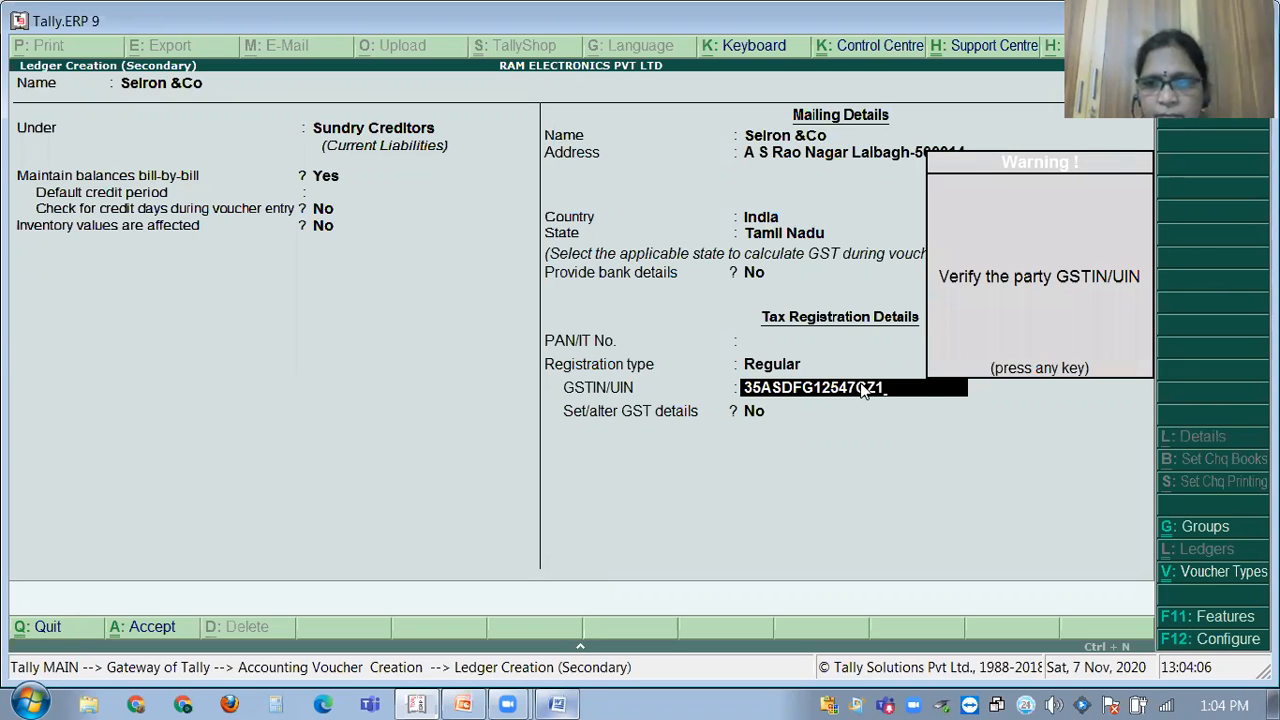
pyautogui.press('Return')
pyautogui.press('Return')
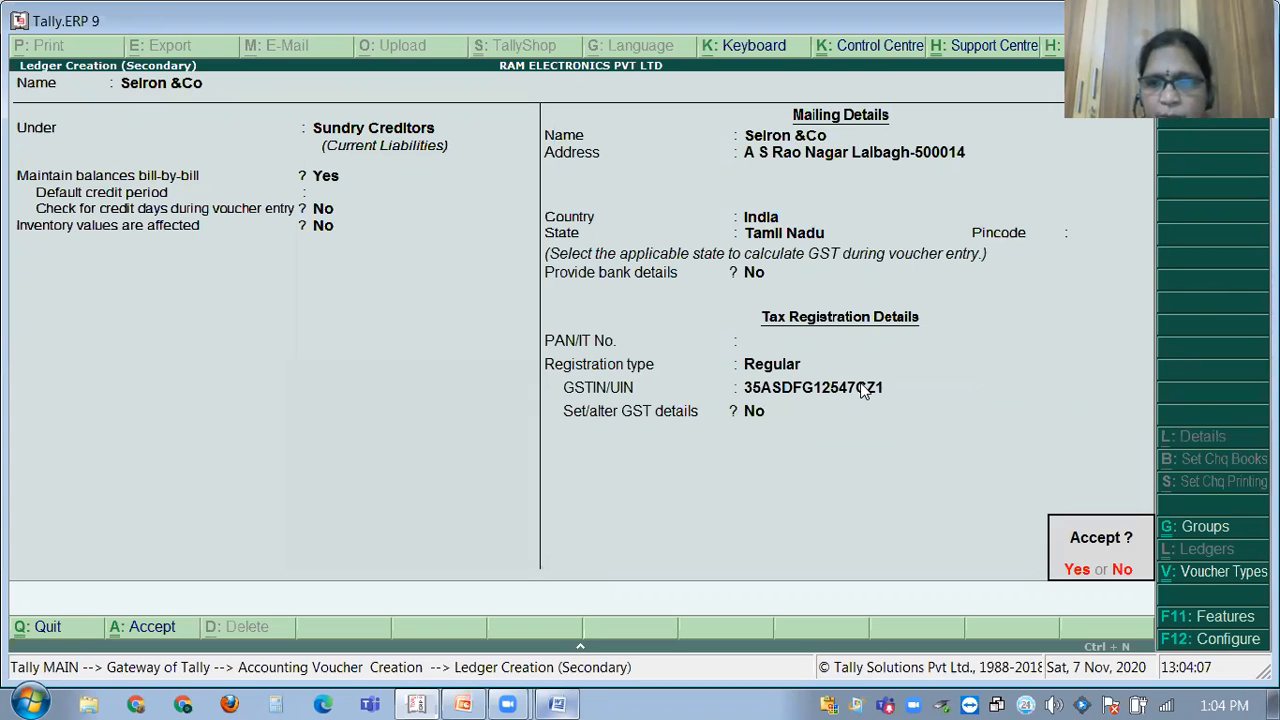
pyautogui.press('Return')
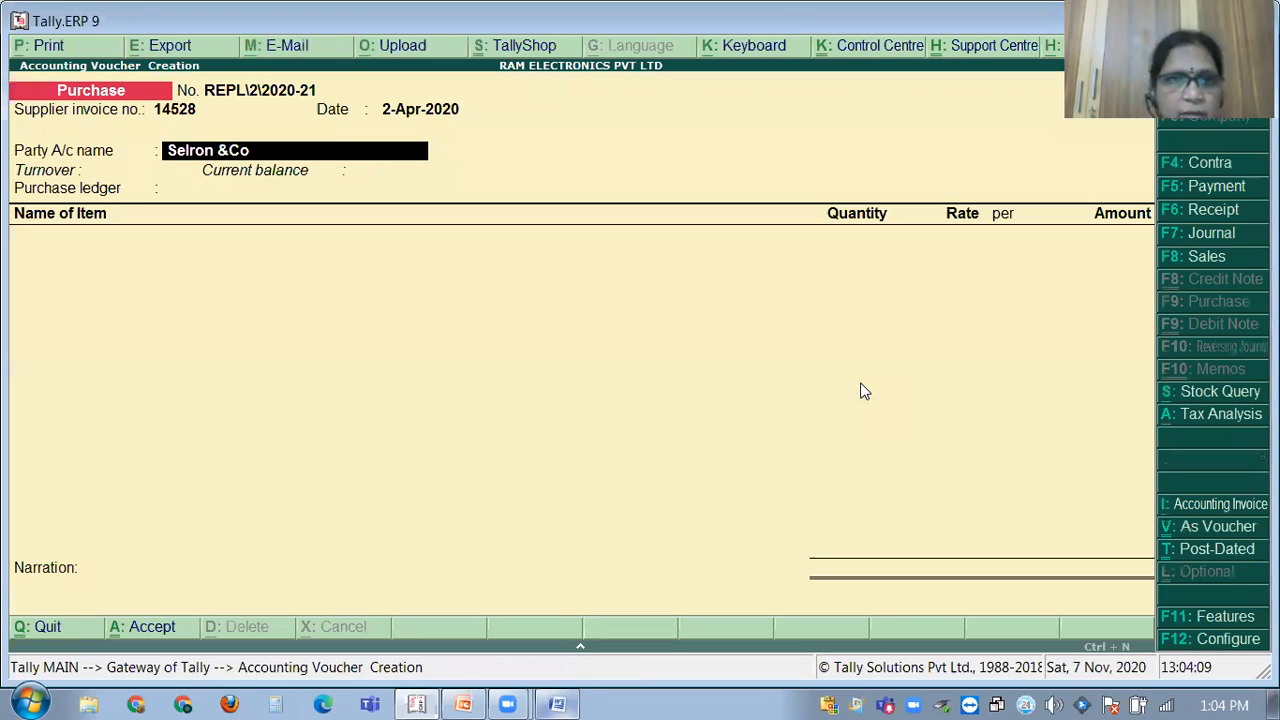
# Confirm Selron &Co as party and accept its Tamil Nadu consignee and supplier details.
pyautogui.press('Return')
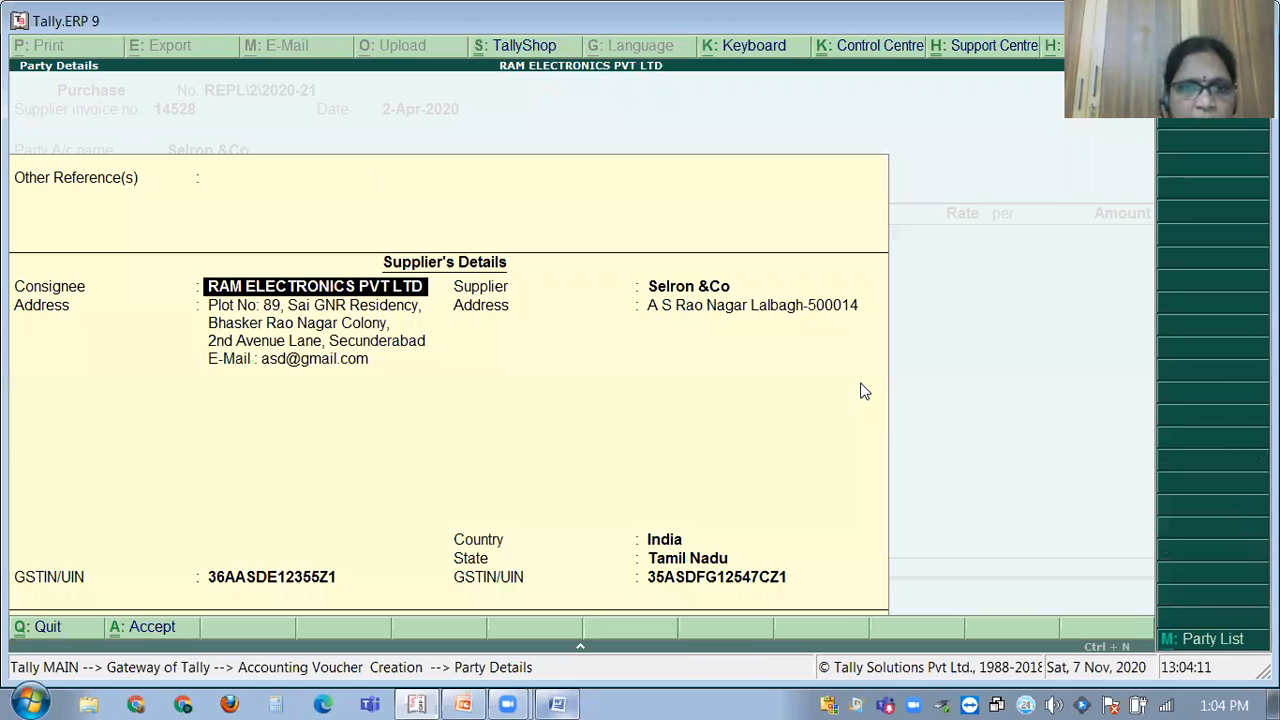
pyautogui.press('Return')
pyautogui.press('Return')
pyautogui.press('Return')
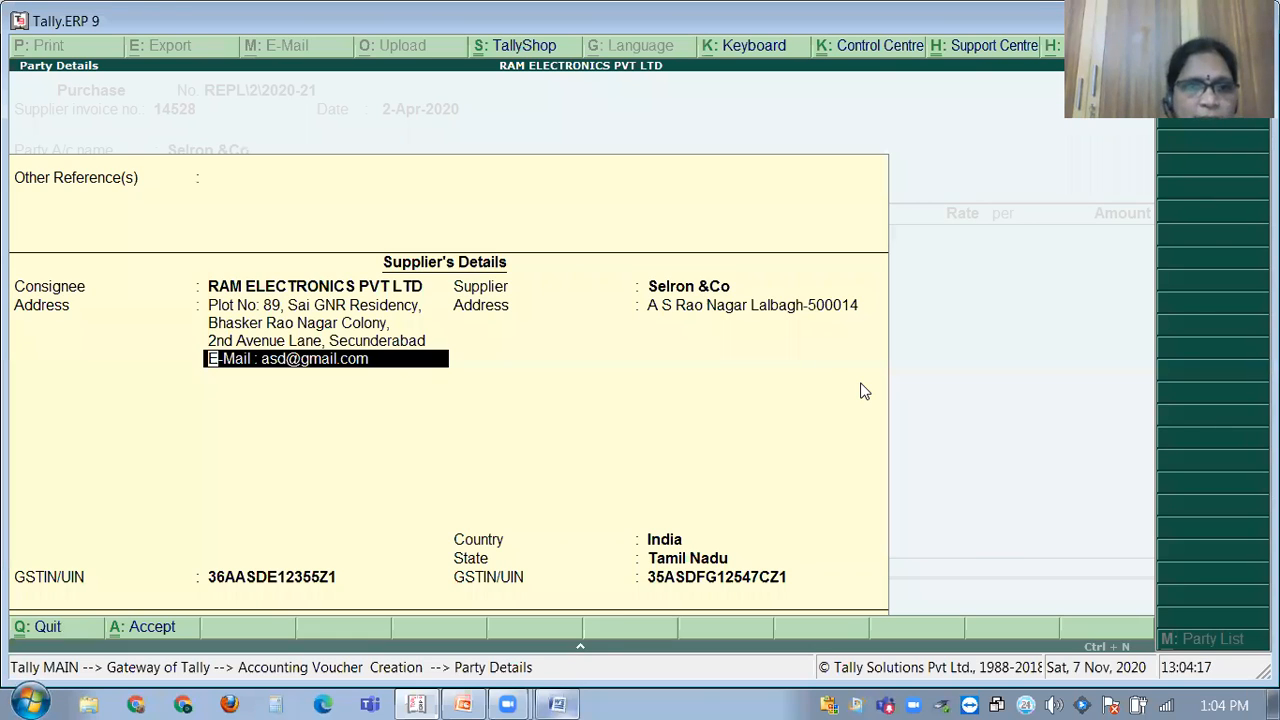
pyautogui.press('Return')
pyautogui.press('Return')
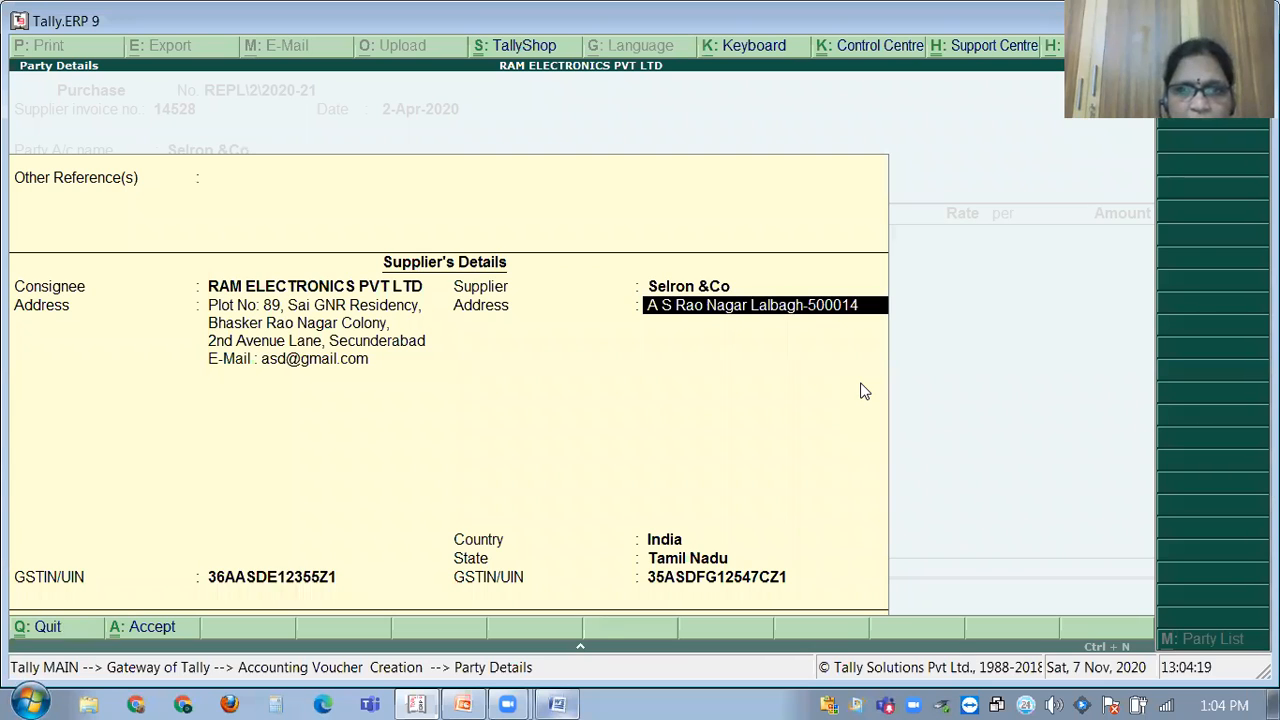
pyautogui.press('Return')
pyautogui.press('Return')
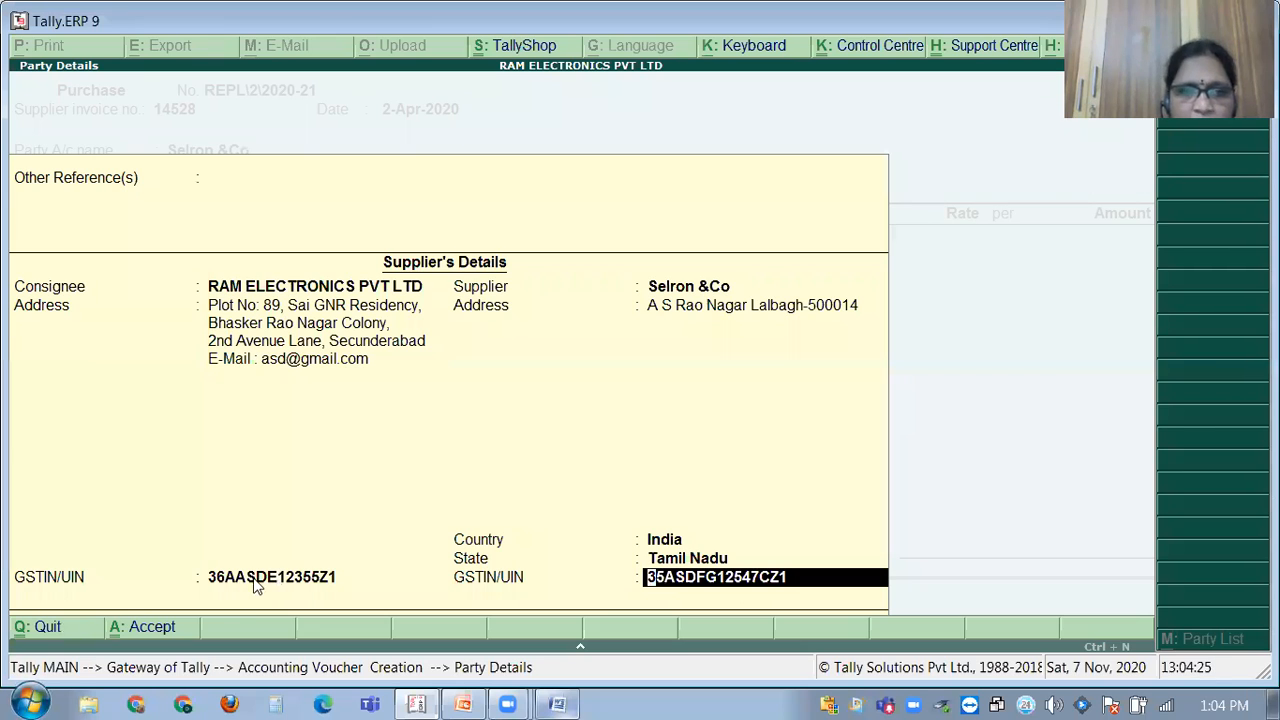
pyautogui.press('Return')
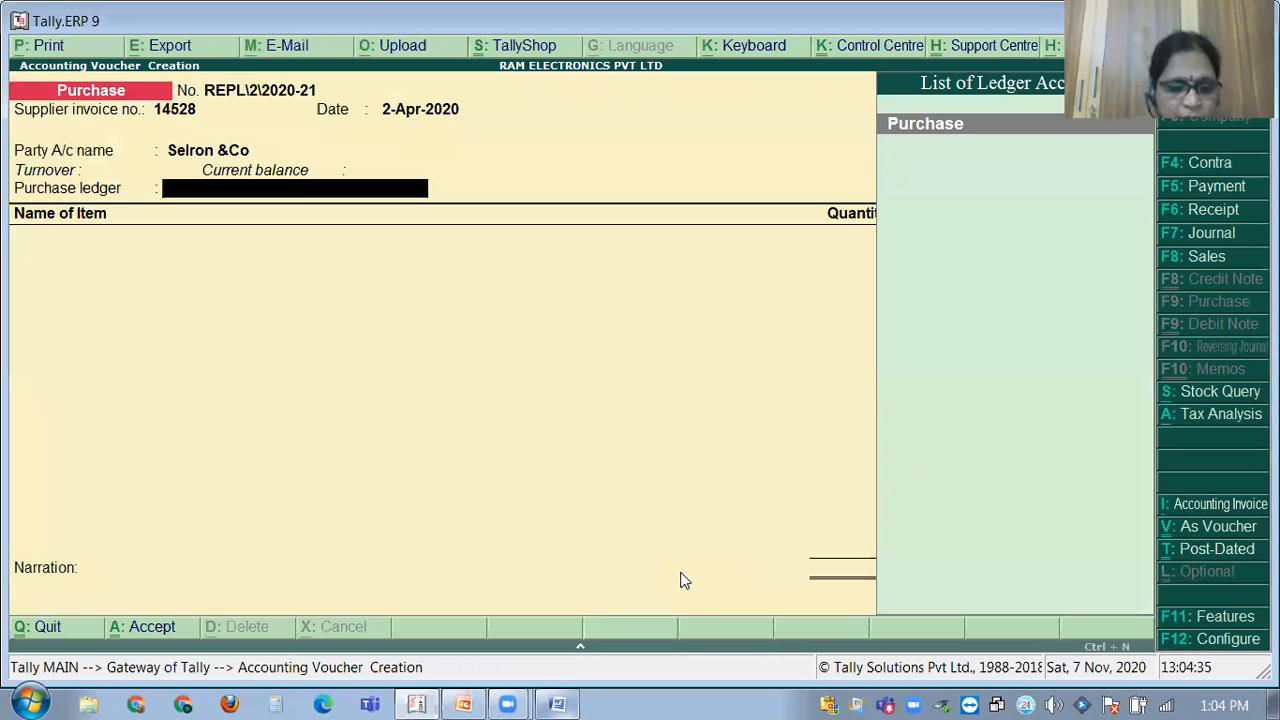
# Create ledger 'Puchase lgst' under Purchase Accounts with Goods as the type of supply.
pyautogui.hotkey('alt', 'c')
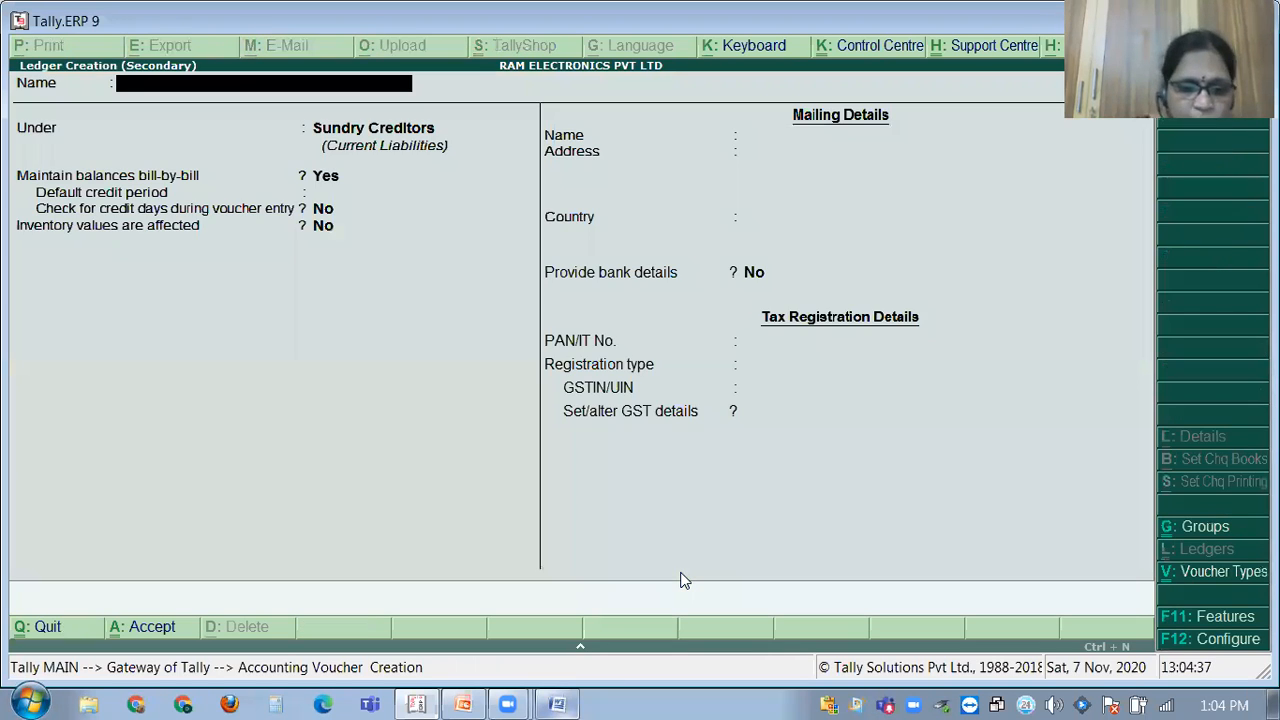
pyautogui.write('Puchase lgs')
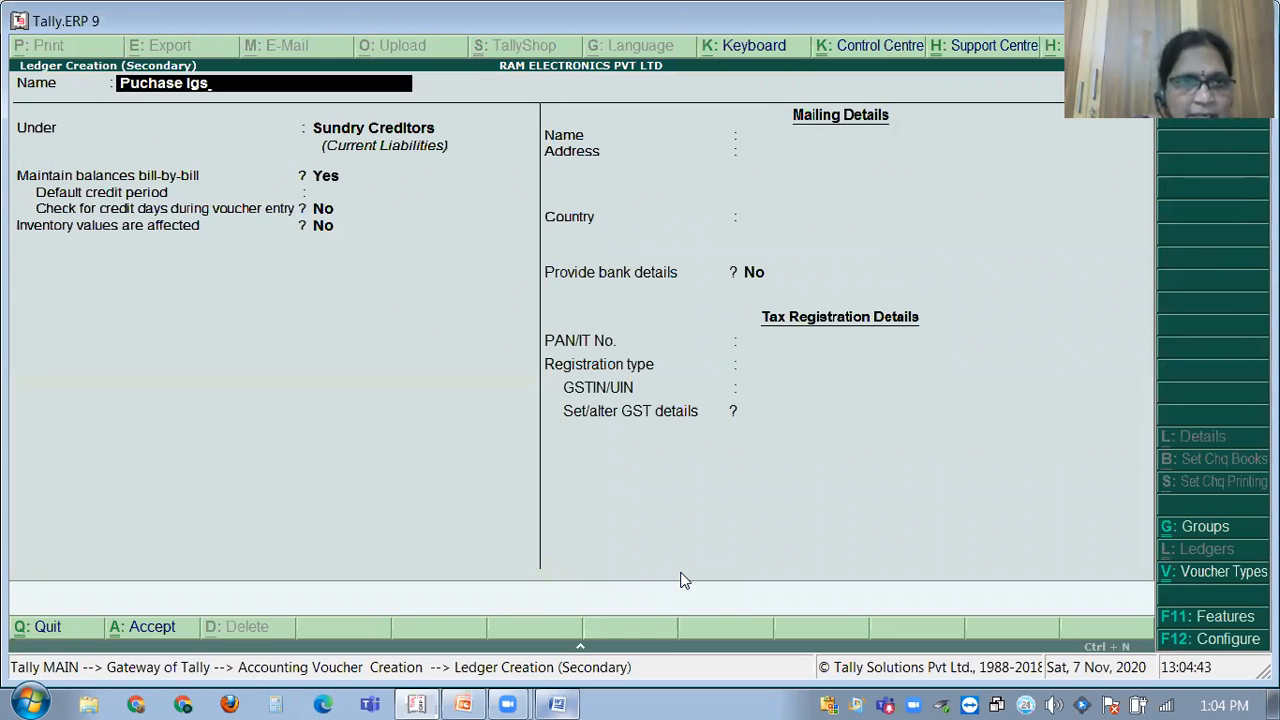
pyautogui.write('t')
pyautogui.press('Return')
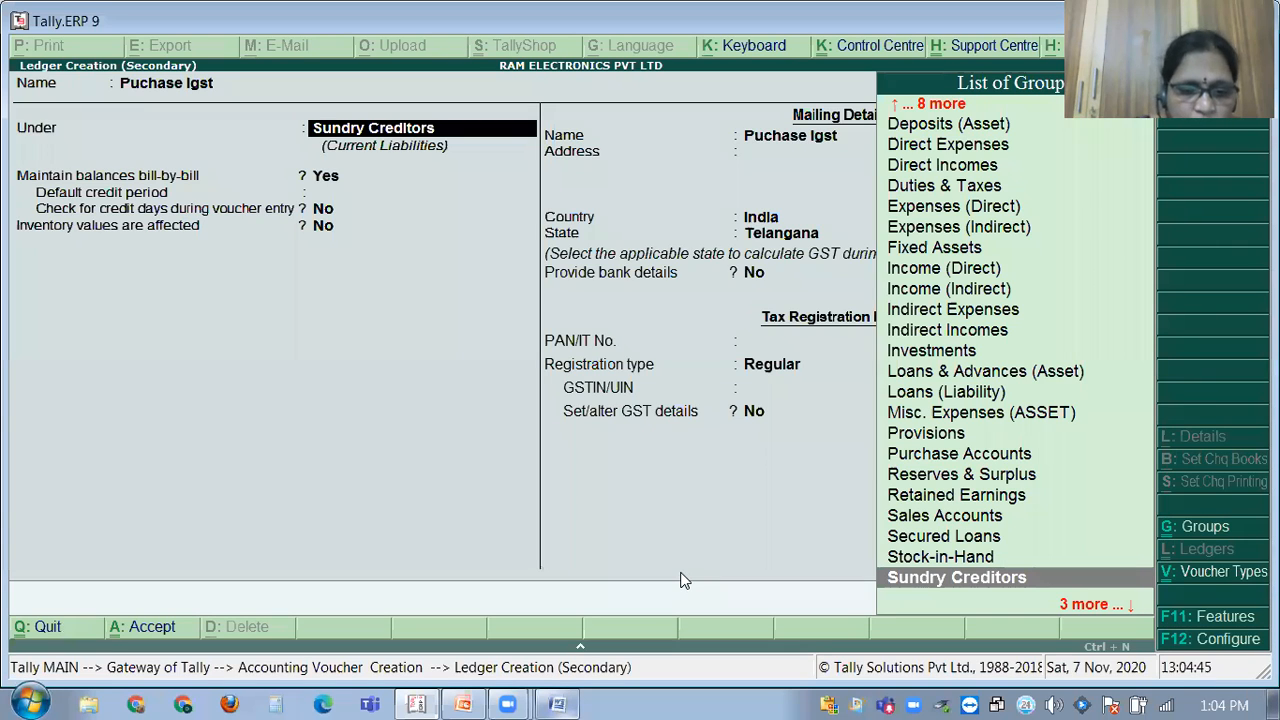
pyautogui.write('Pur')
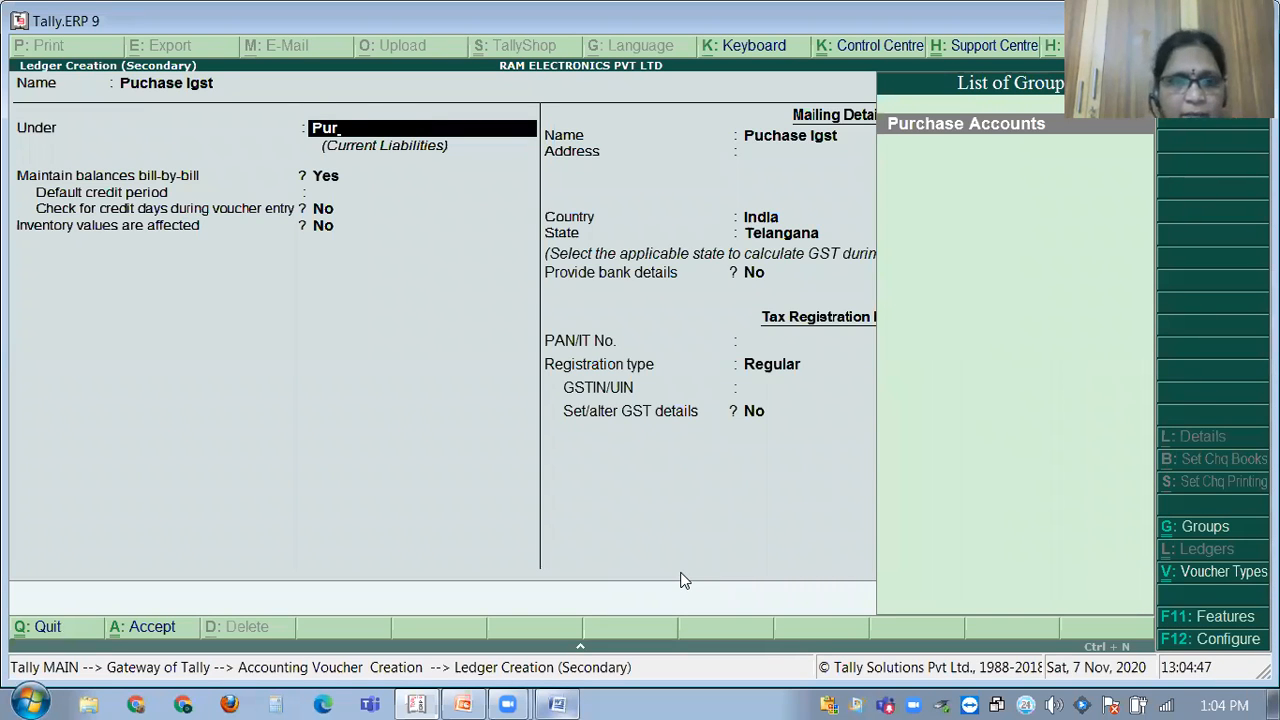
pyautogui.press('Return')
pyautogui.press('Return')
pyautogui.press('Return')
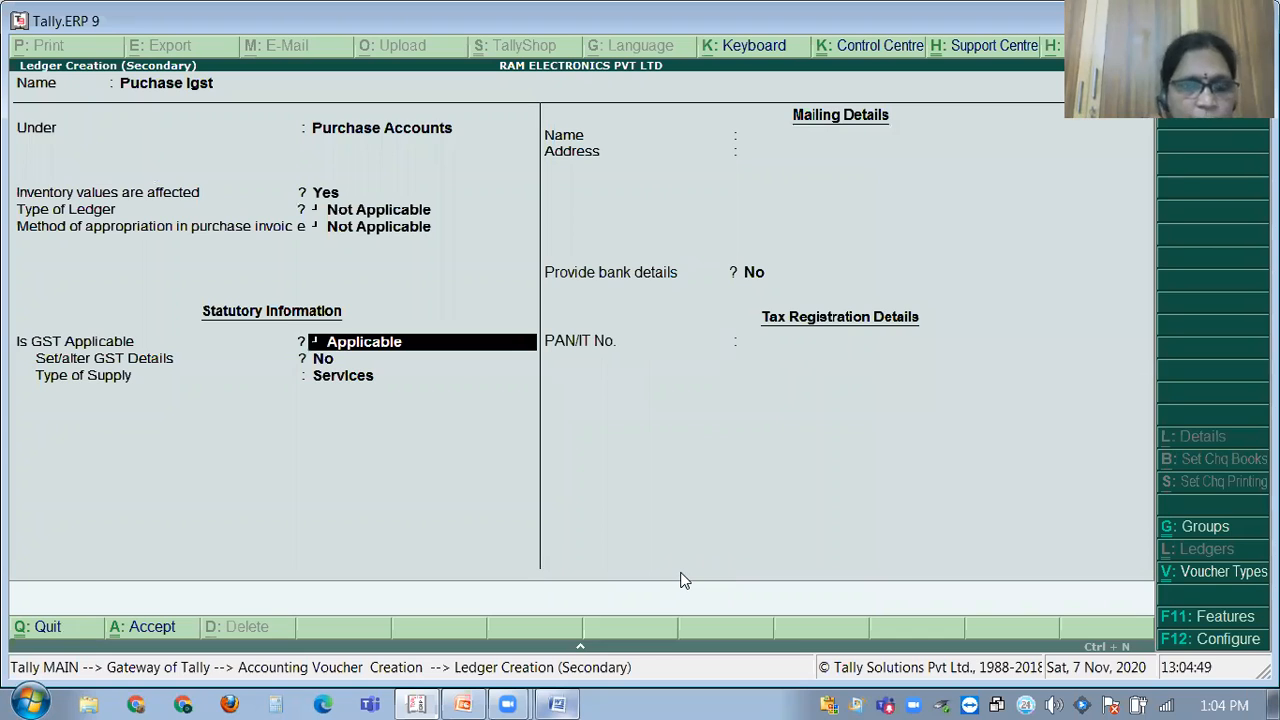
pyautogui.press('Return')
pyautogui.press('Return')
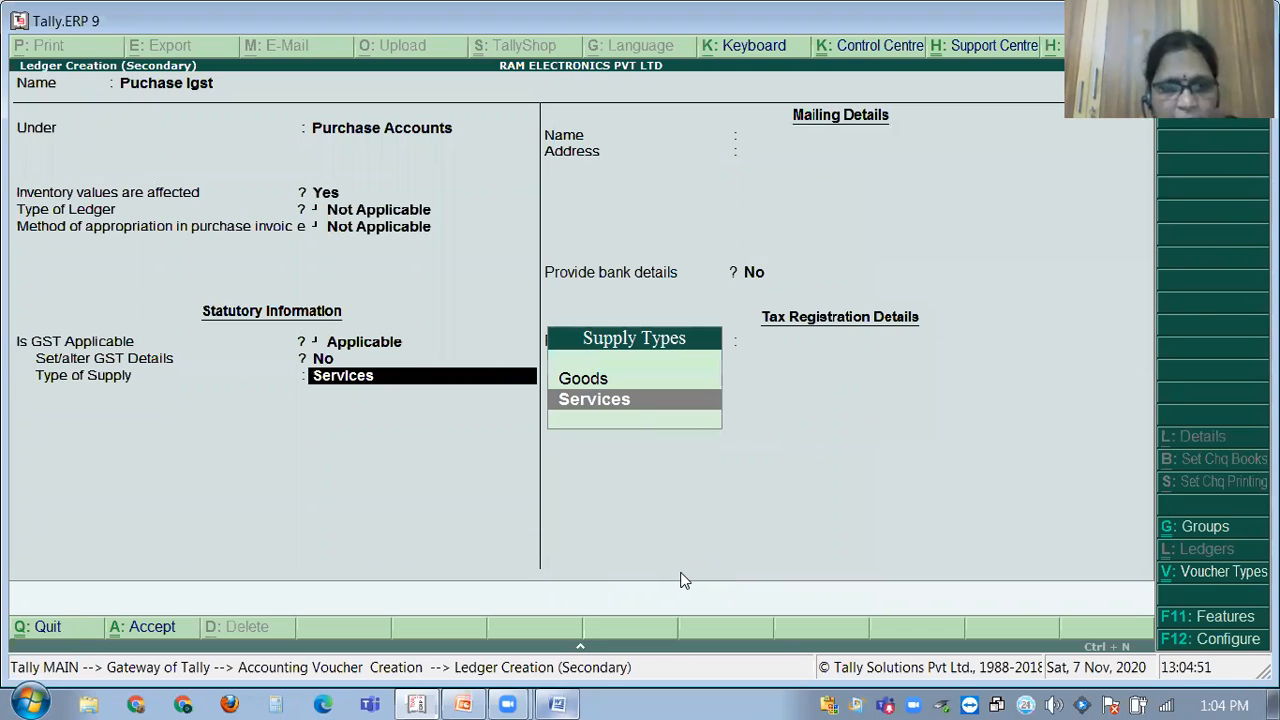
pyautogui.press('Up')
pyautogui.press('Return')
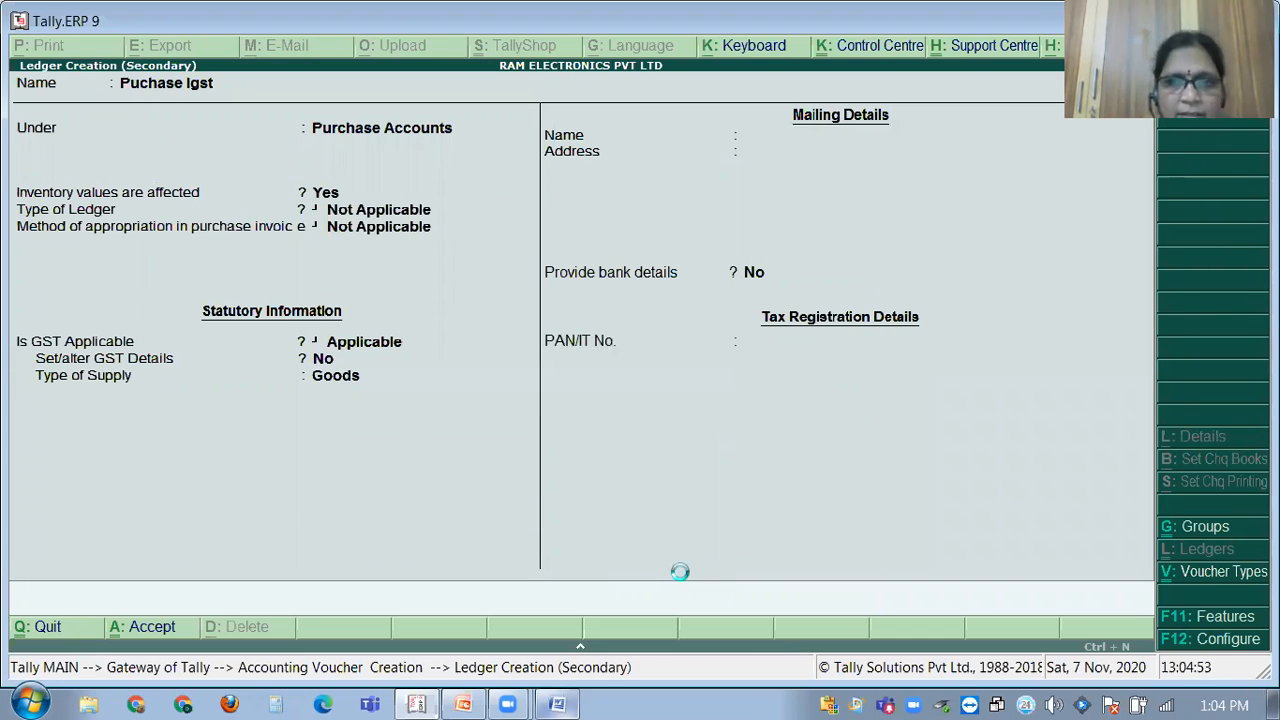
pyautogui.hotkey('ctrl', 'a')
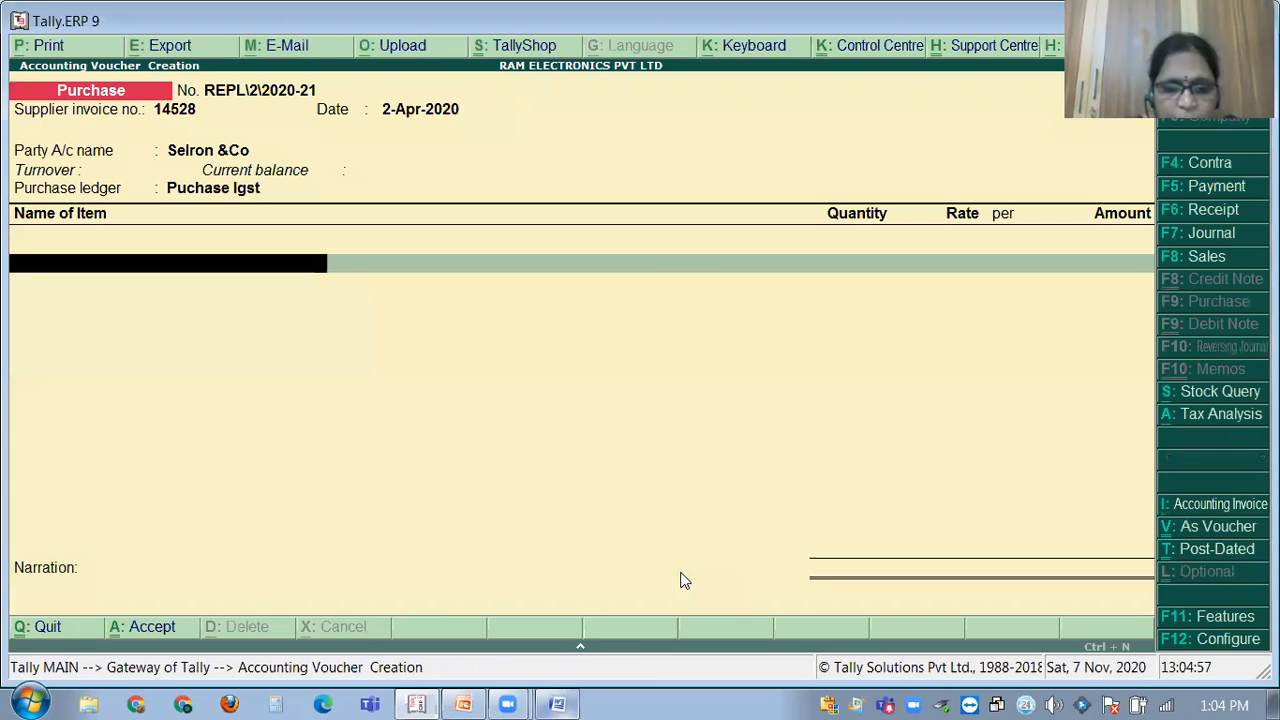
# Pick Monitors as the first item, then check the purchase problem statement in Word.
pyautogui.write('O')
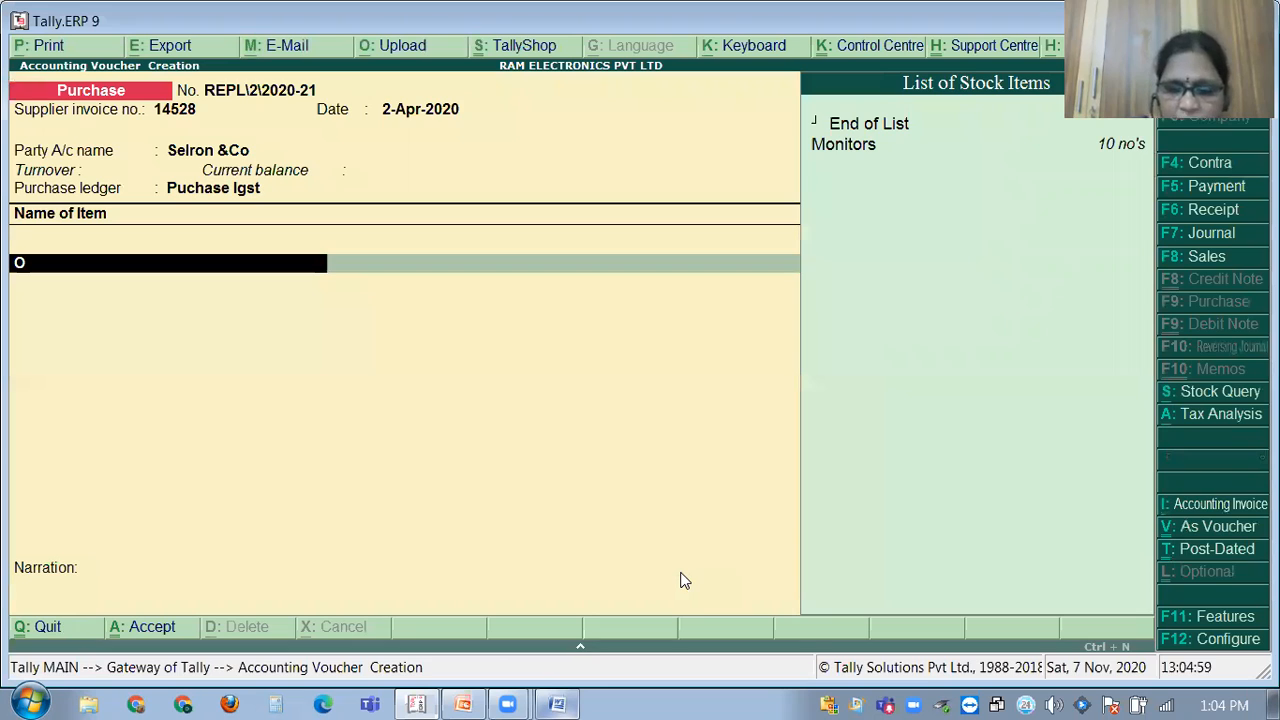
pyautogui.press('Return')
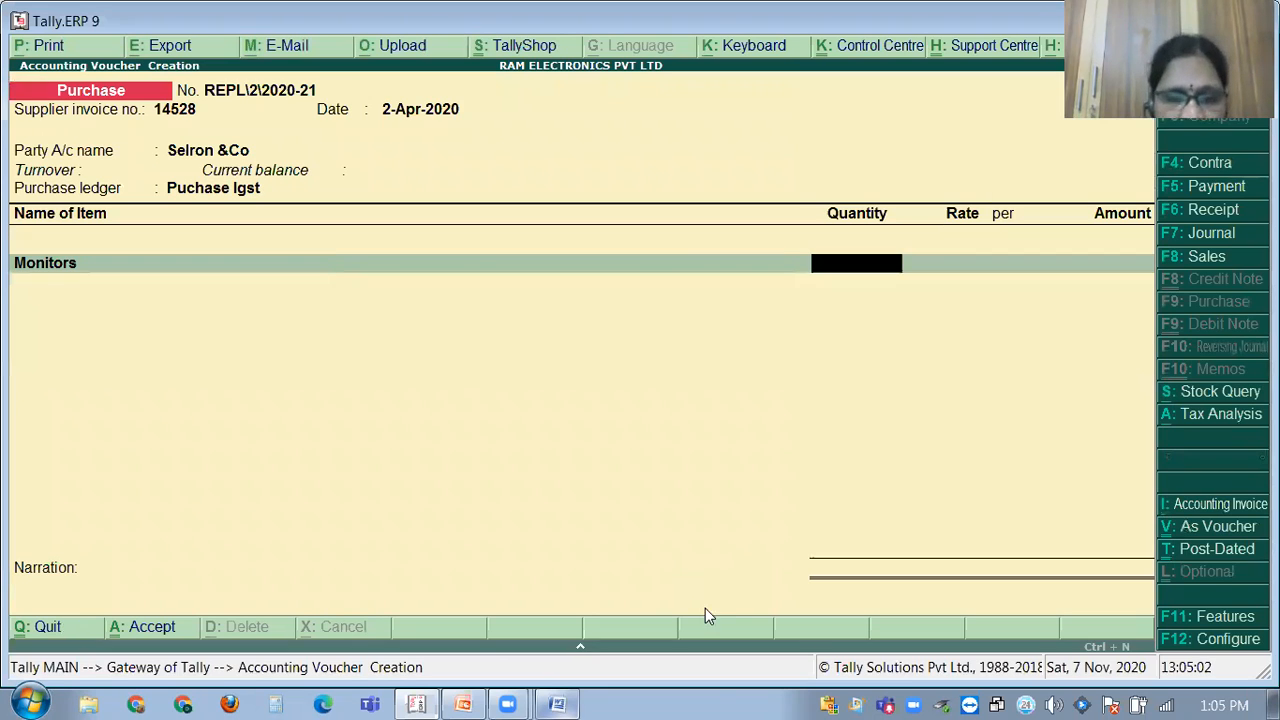
pyautogui.click(537, 698)
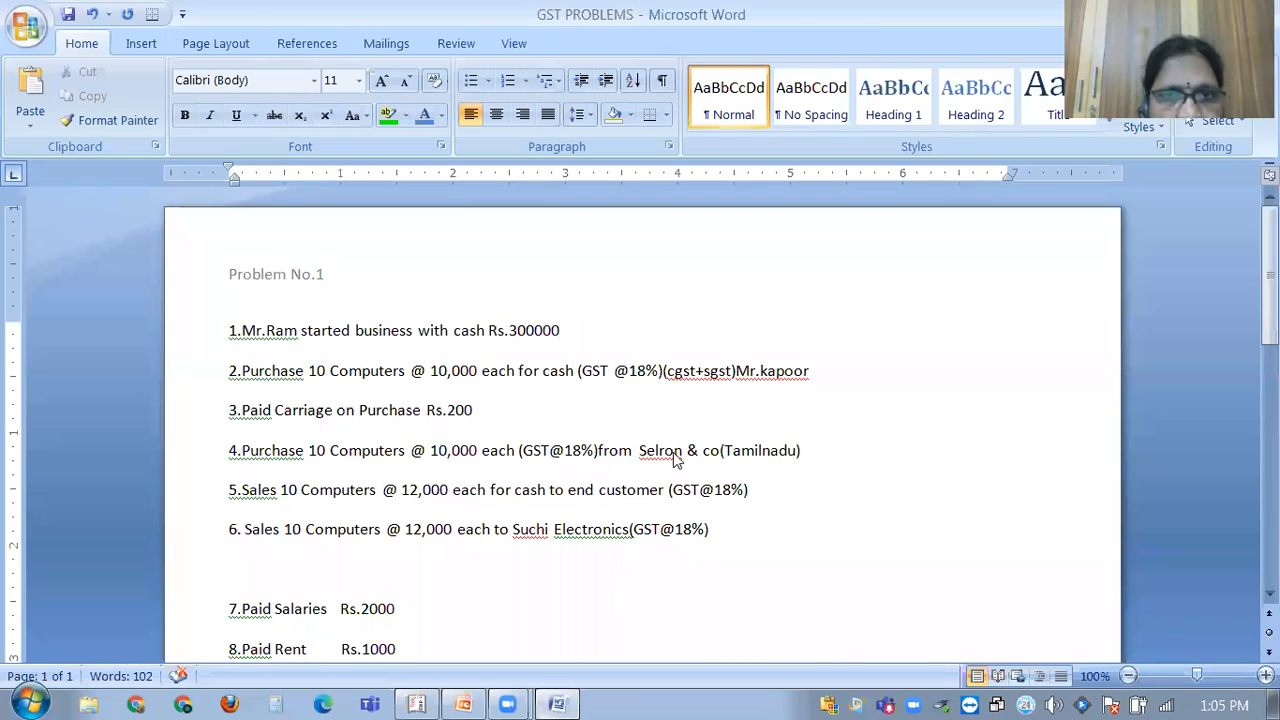
pyautogui.hotkey('alt', 'Tab')
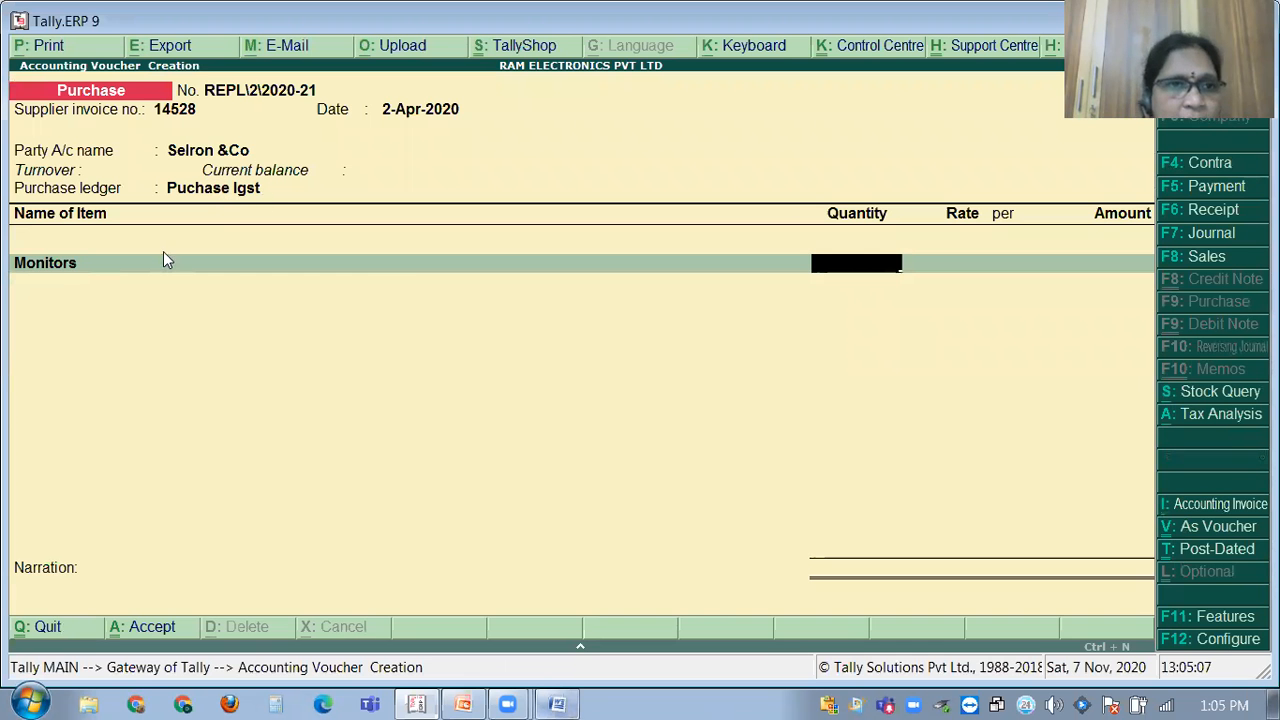
# Step back to the item name field and begin a new stock item instead.
pyautogui.press('BackSpace')
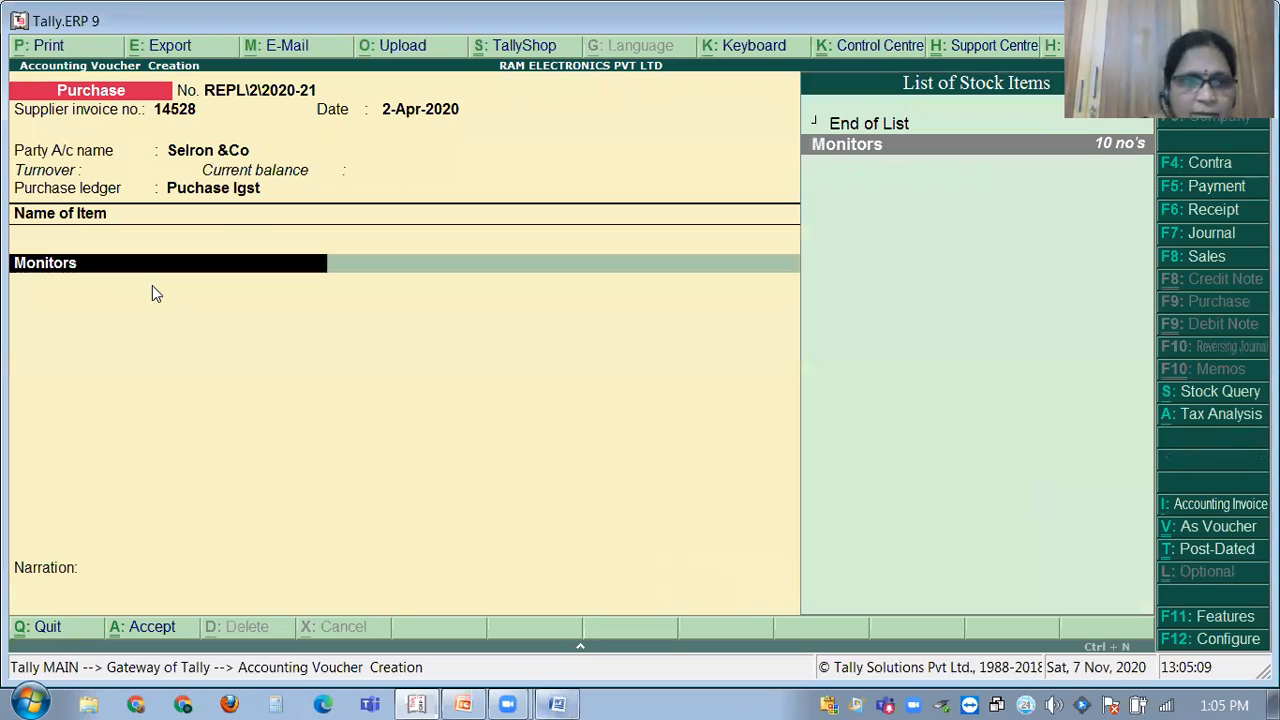
pyautogui.press('BackSpace')
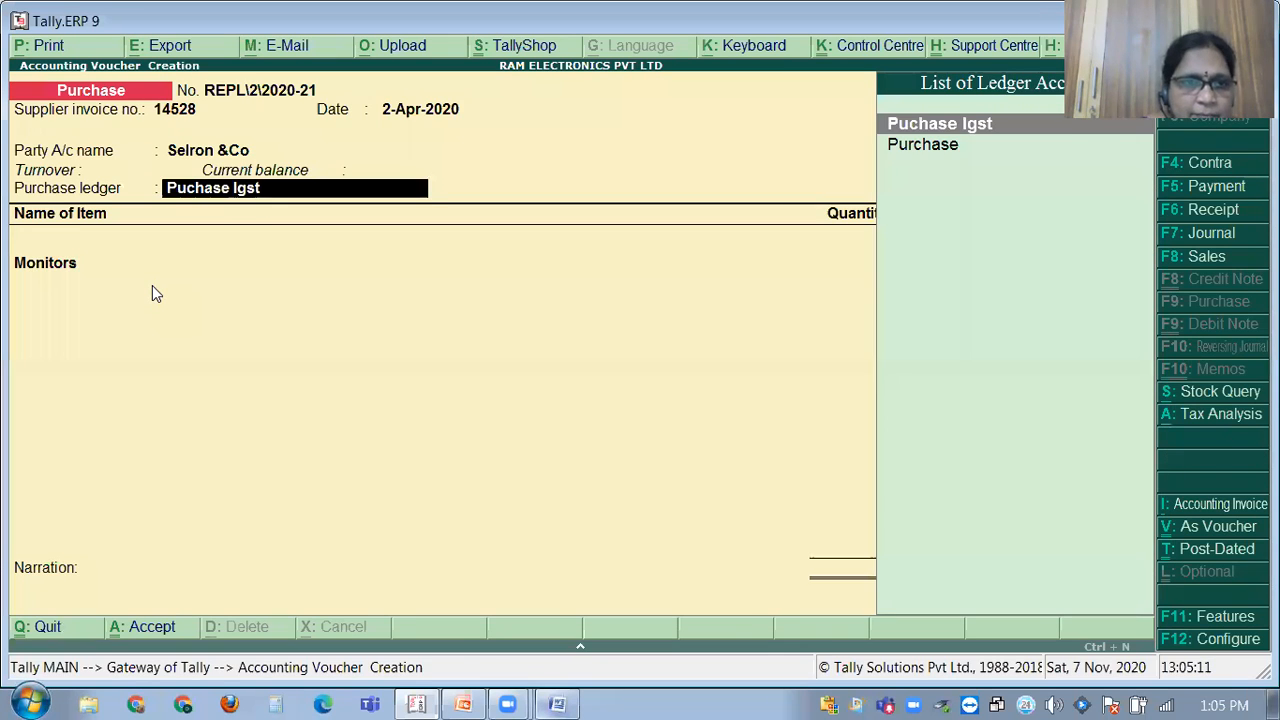
pyautogui.press('Return')
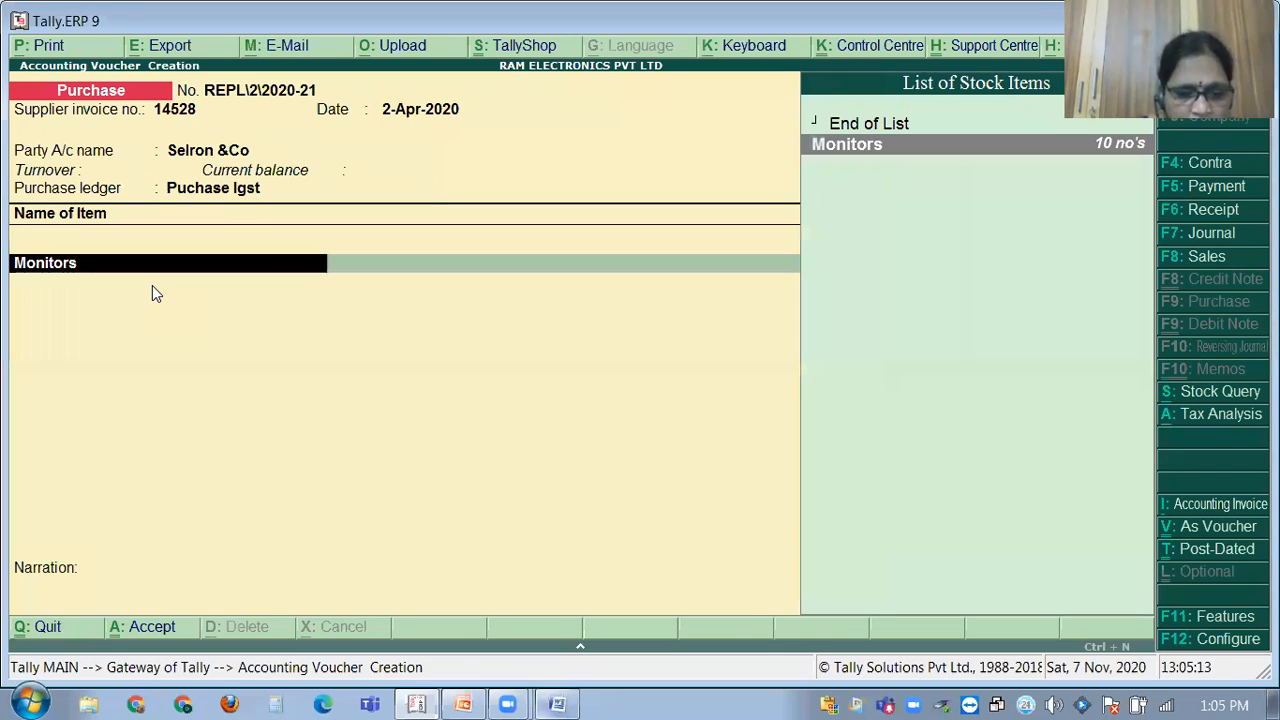
pyautogui.hotkey('alt', 'c')
# Name the new stock item Computer under Primary with no's as its unit, then begin a new unit.
pyautogui.write('Computer')
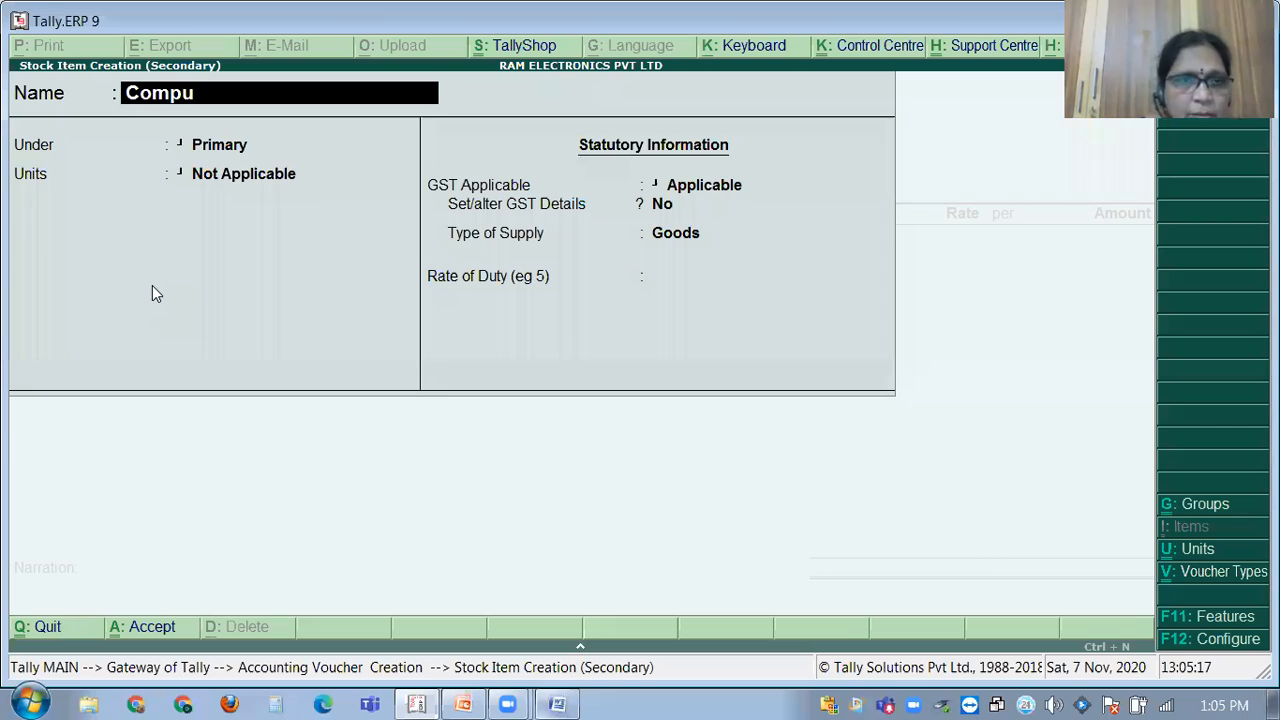
pyautogui.press('Return')
pyautogui.press('Return')
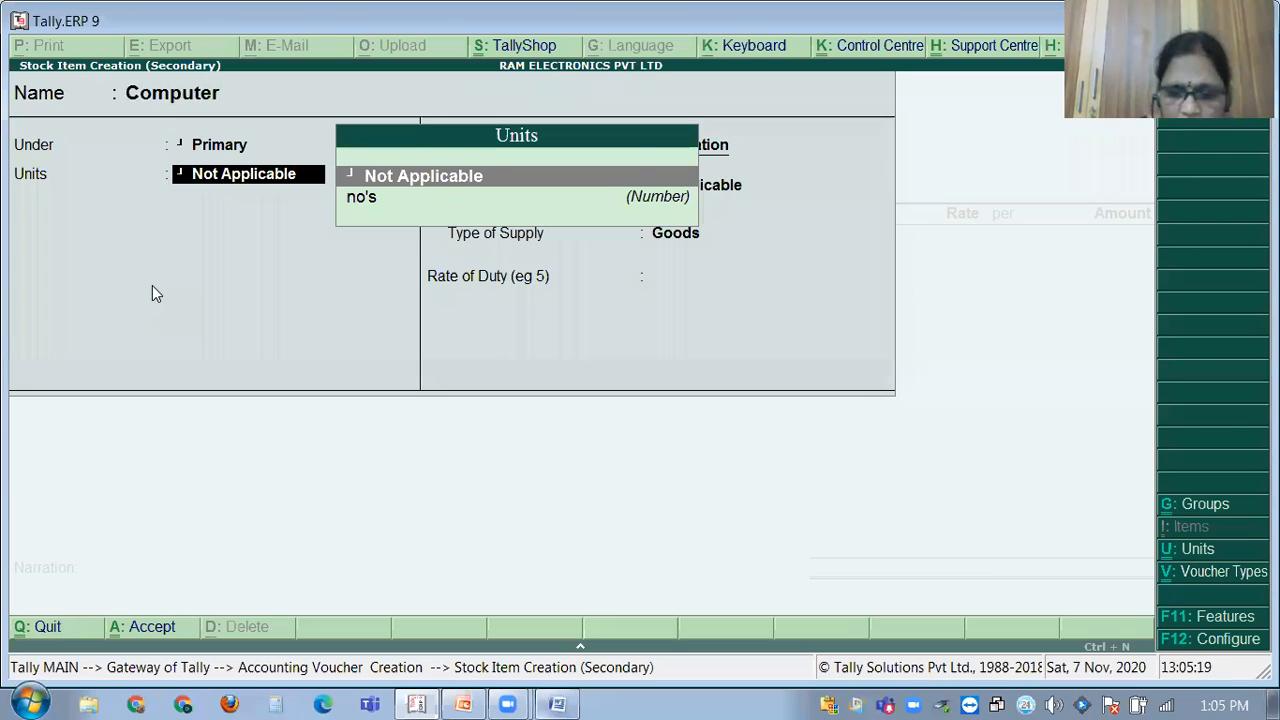
pyautogui.press('Down')
pyautogui.press('Return')
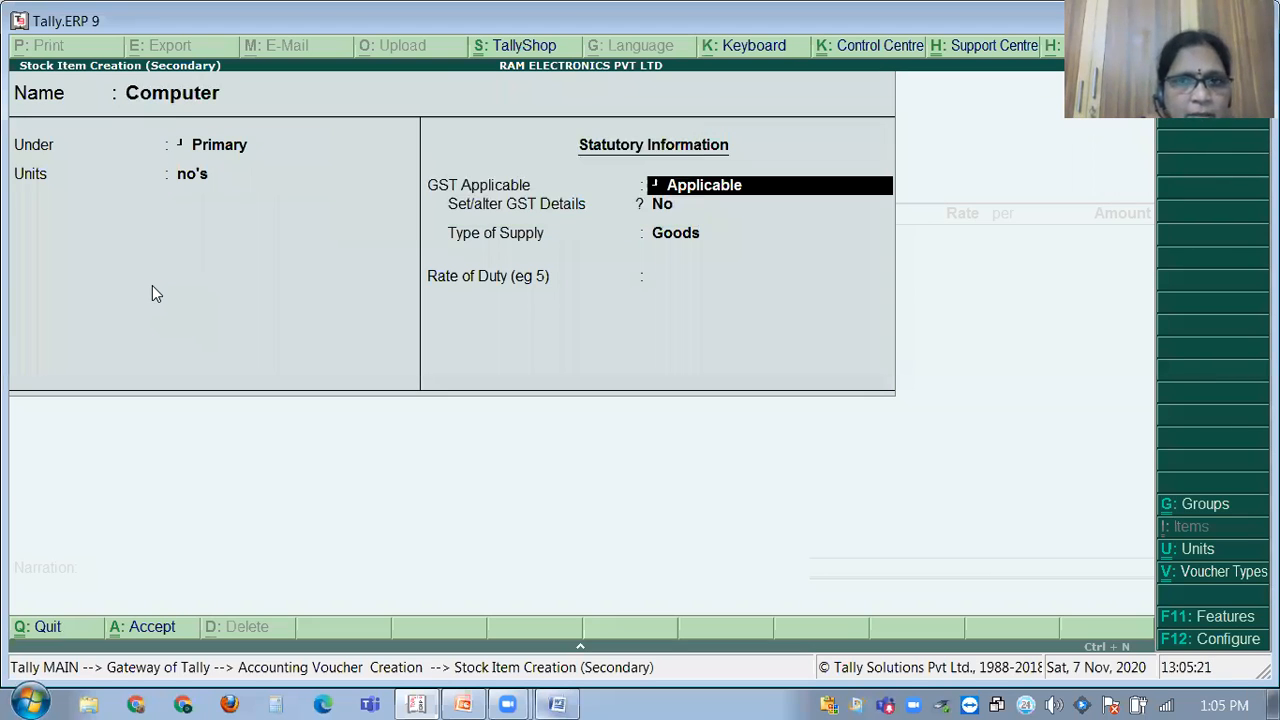
pyautogui.press('Return')
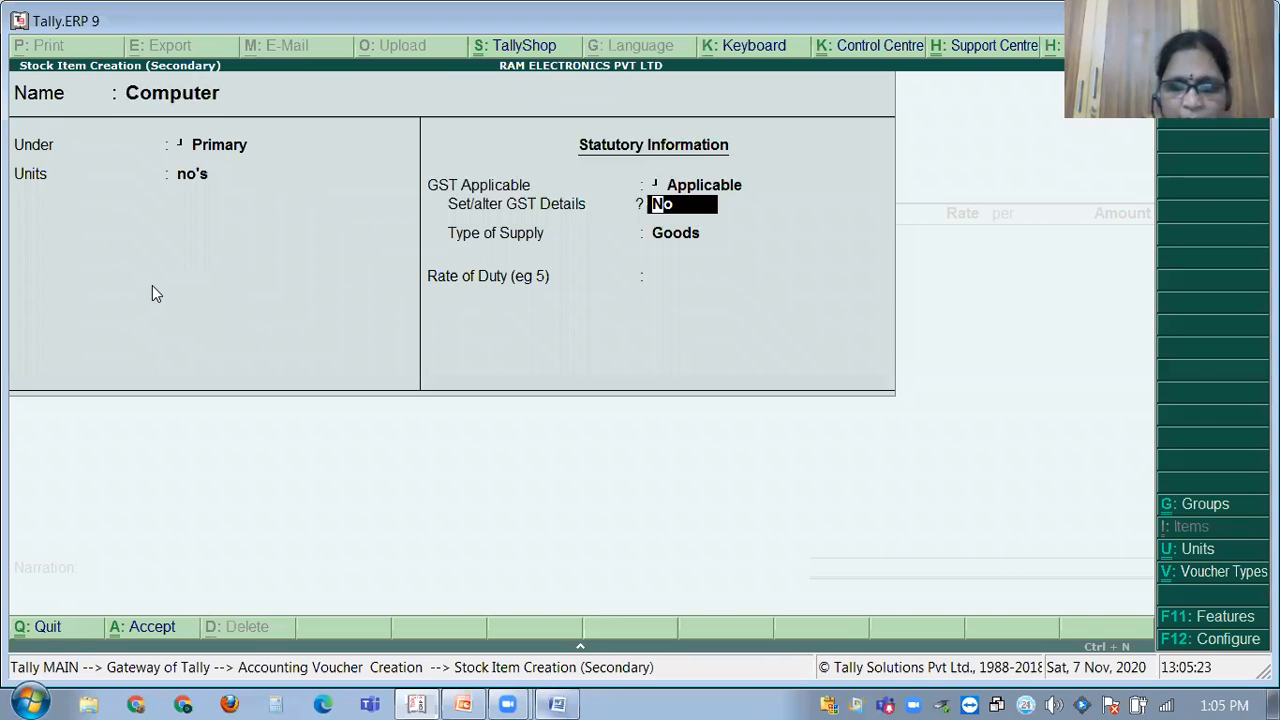
pyautogui.press('BackSpace')
pyautogui.press('BackSpace')
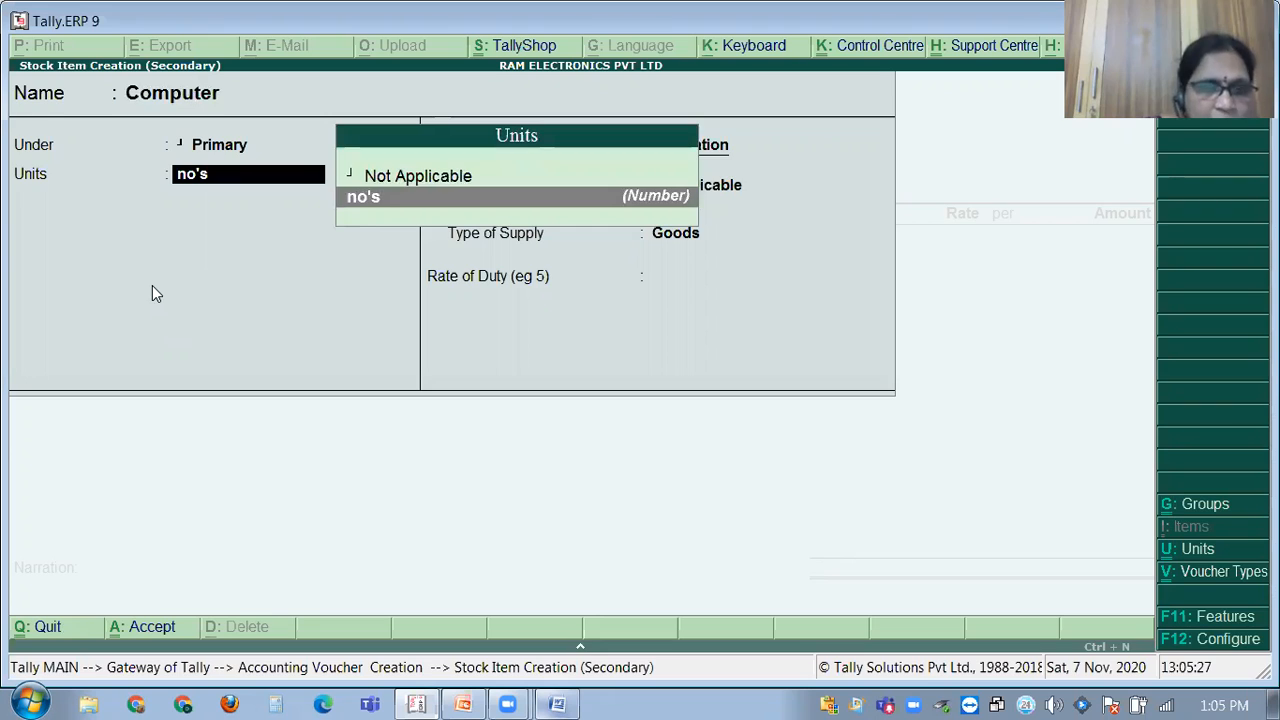
pyautogui.hotkey('alt', 'c')
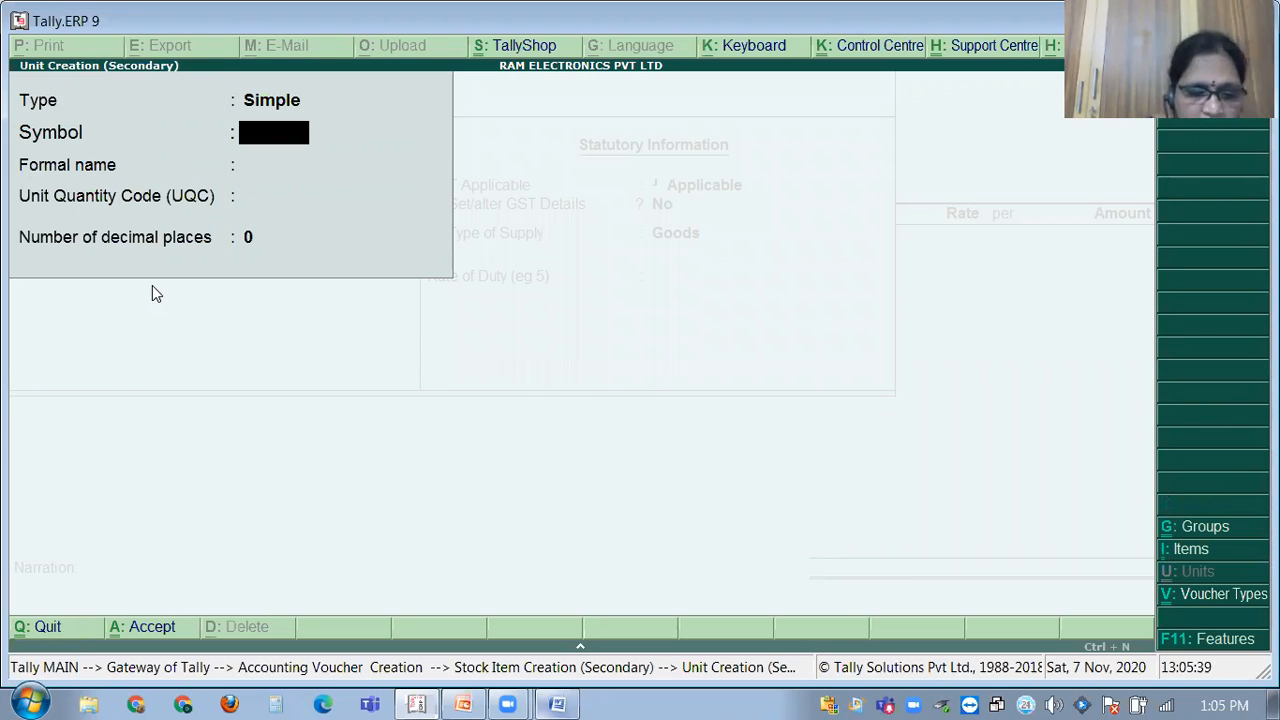
# Define unit dzn with formal name Dozen, UQC DOZ-DOZENS and 0 decimal places.
pyautogui.write('d')
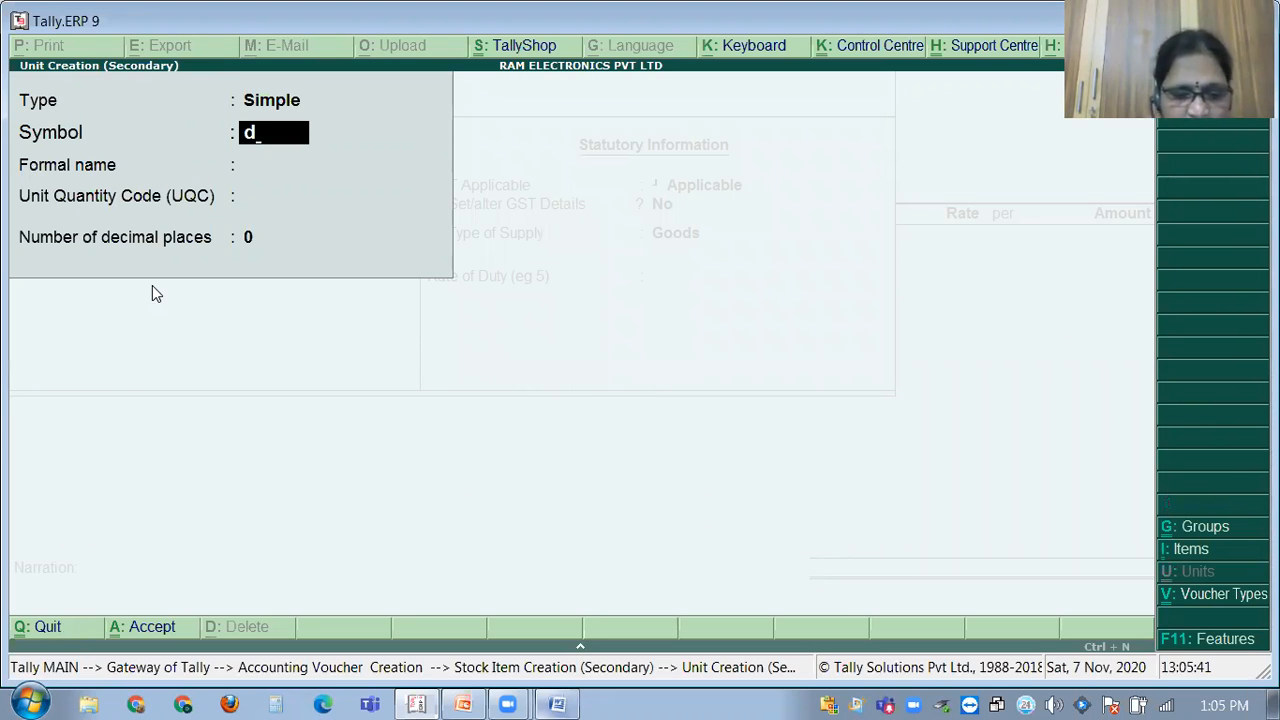
pyautogui.write('zn')
pyautogui.press('Return')
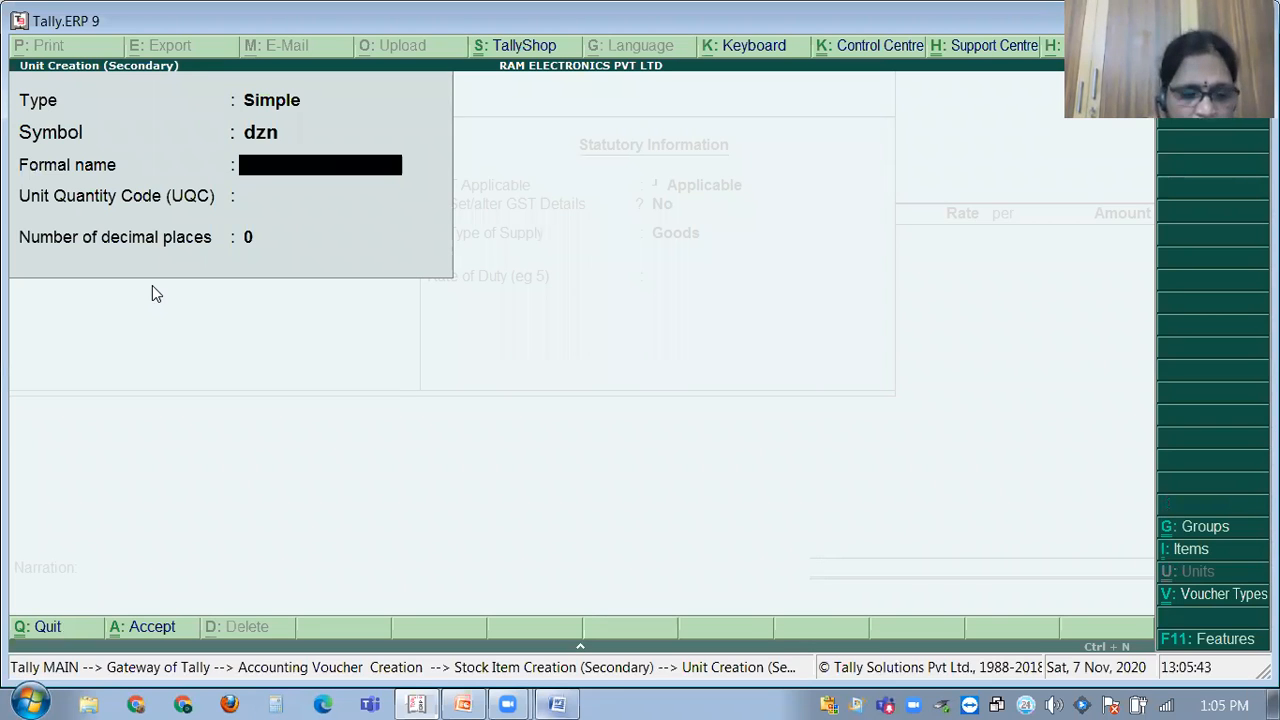
pyautogui.write('Docen')
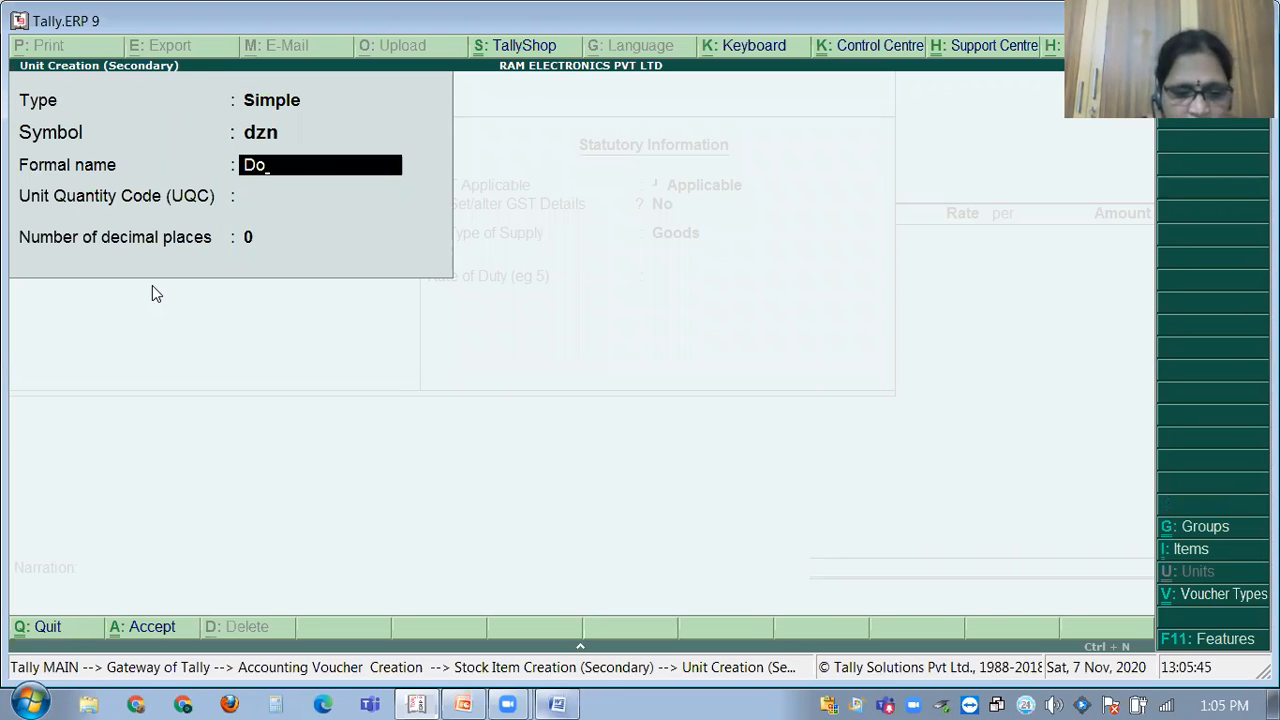
pyautogui.press('BackSpace')
pyautogui.press('BackSpace')
pyautogui.press('BackSpace')
pyautogui.write('zen')
pyautogui.press('Return')
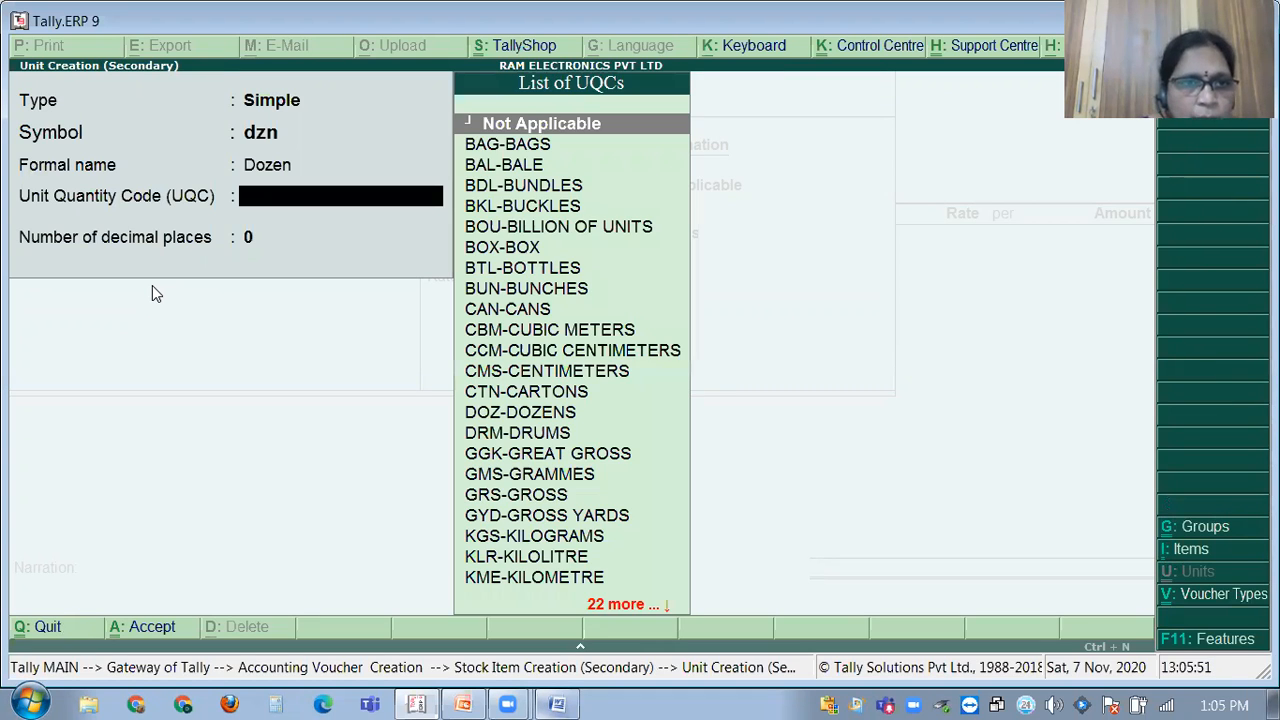
pyautogui.press('Return')
pyautogui.press('BackSpace')
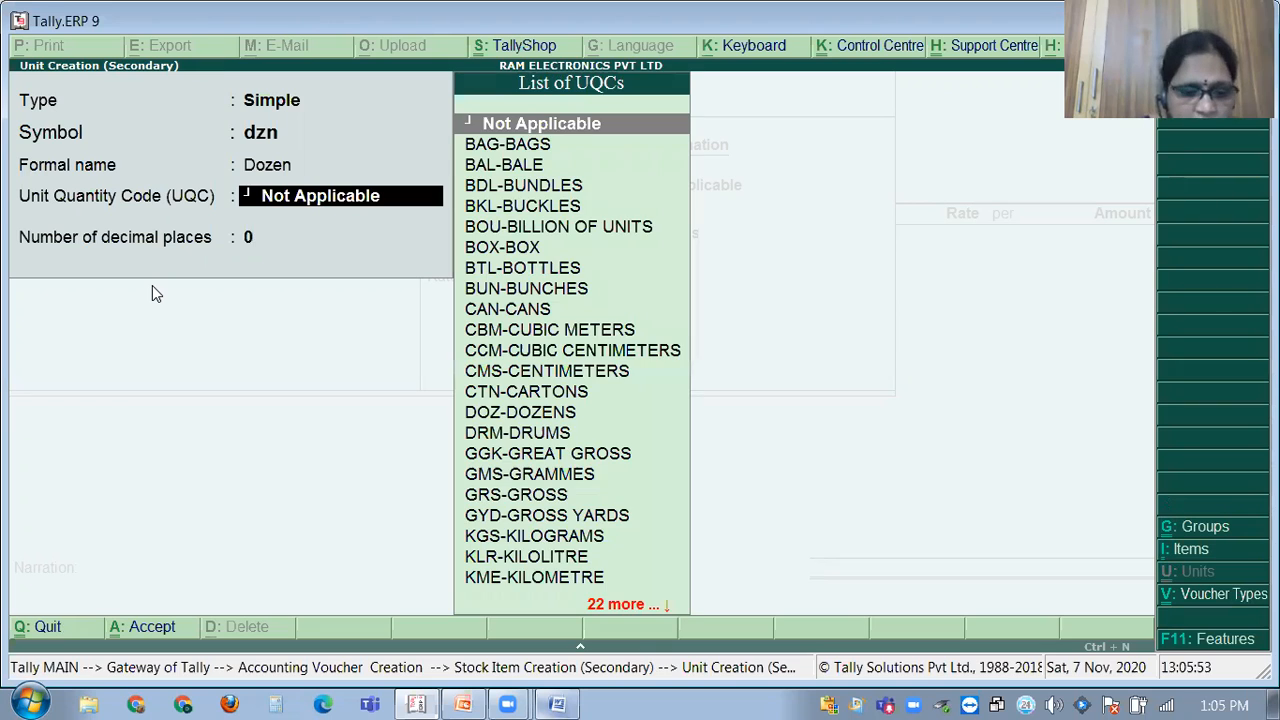
pyautogui.write('d')
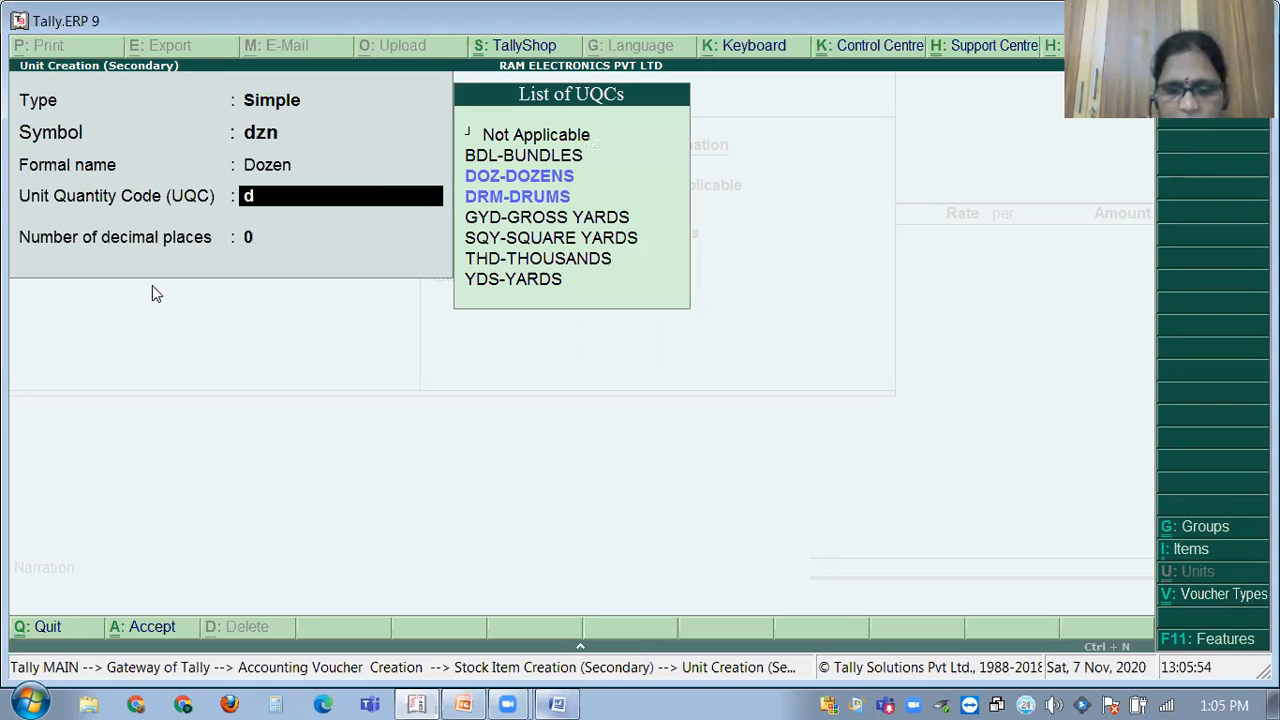
pyautogui.press('Return')
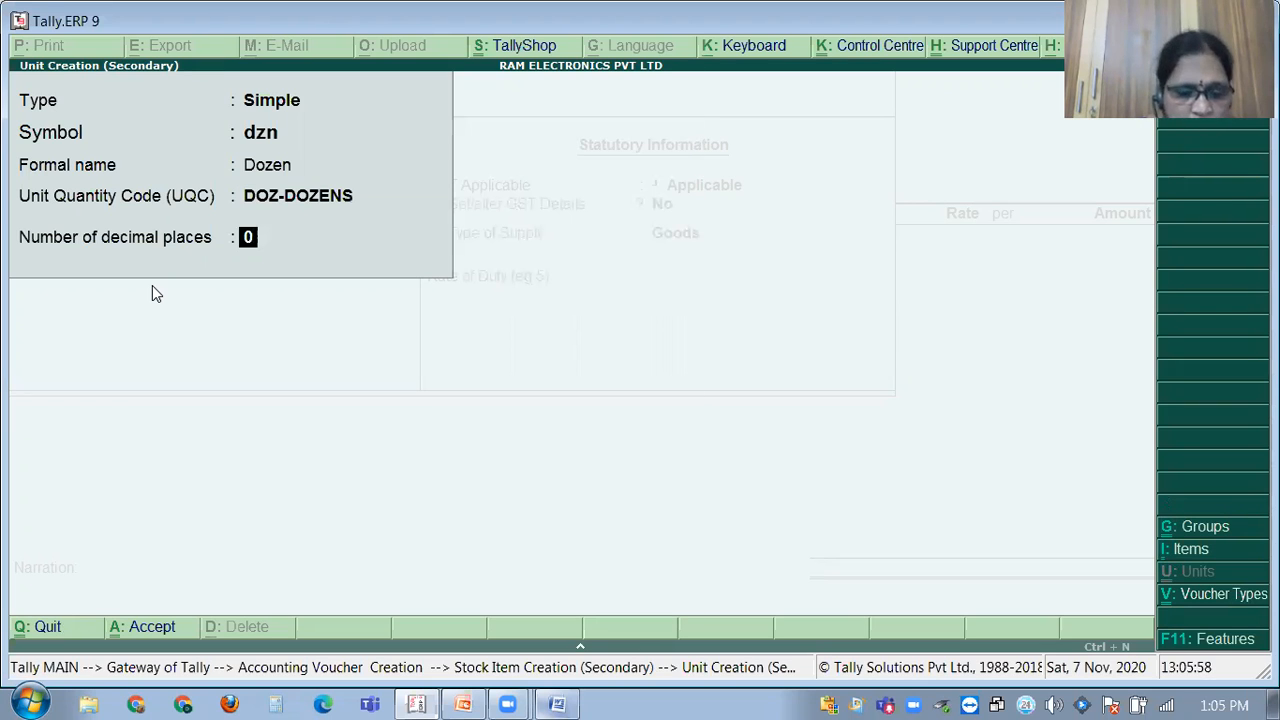
pyautogui.press('Return')
# Save the dzn unit and make Computer taxable Goods at 18% integrated tax, calculated on value.
pyautogui.press('Return')
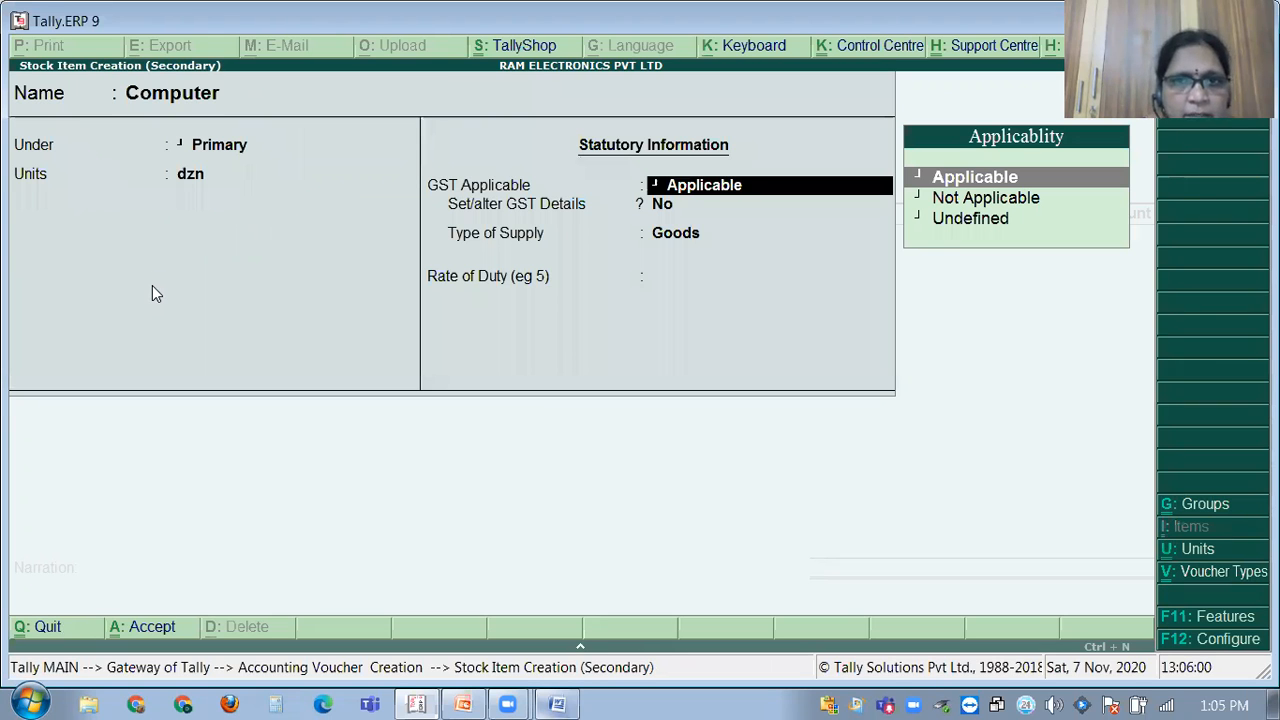
pyautogui.press('Return')
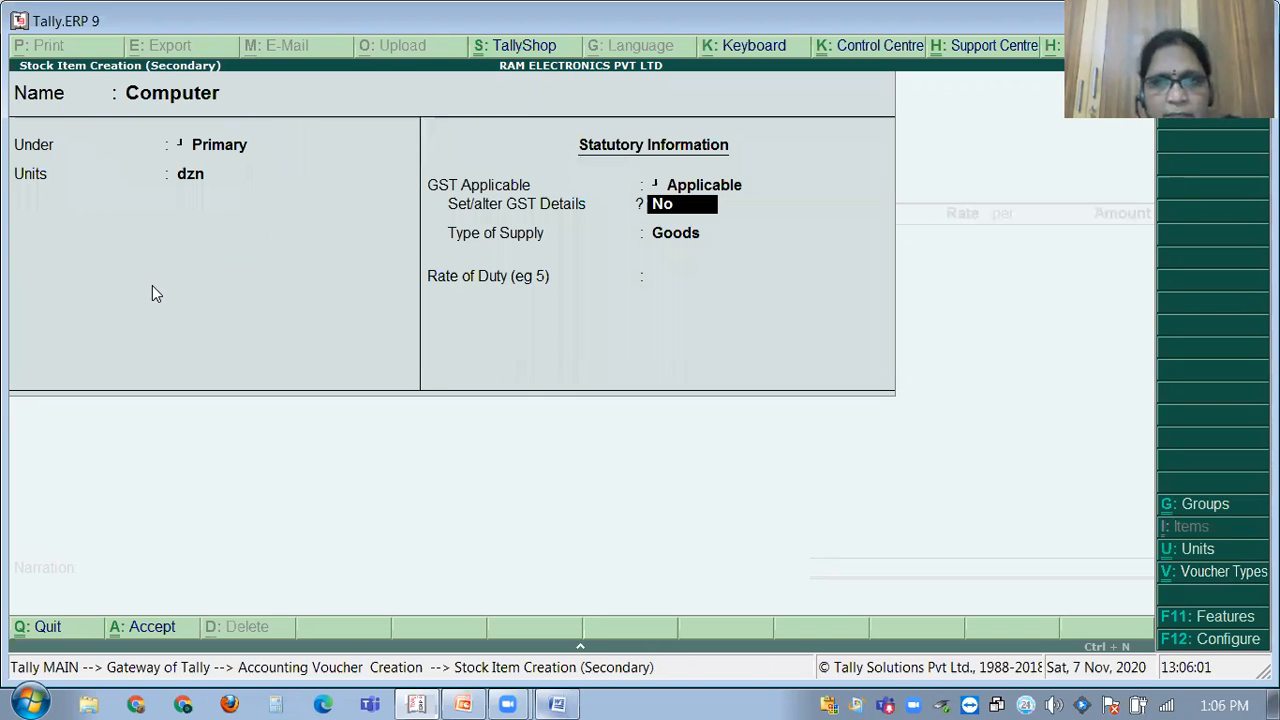
pyautogui.press('y')
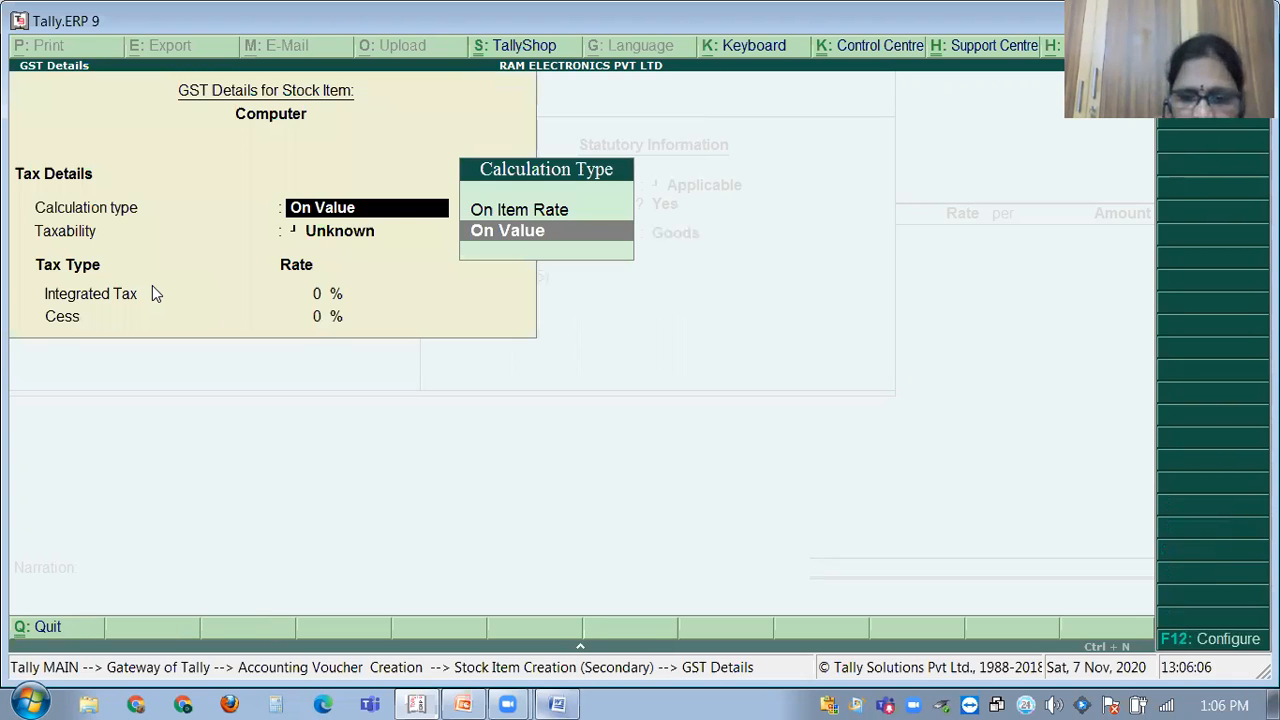
pyautogui.press('Up')
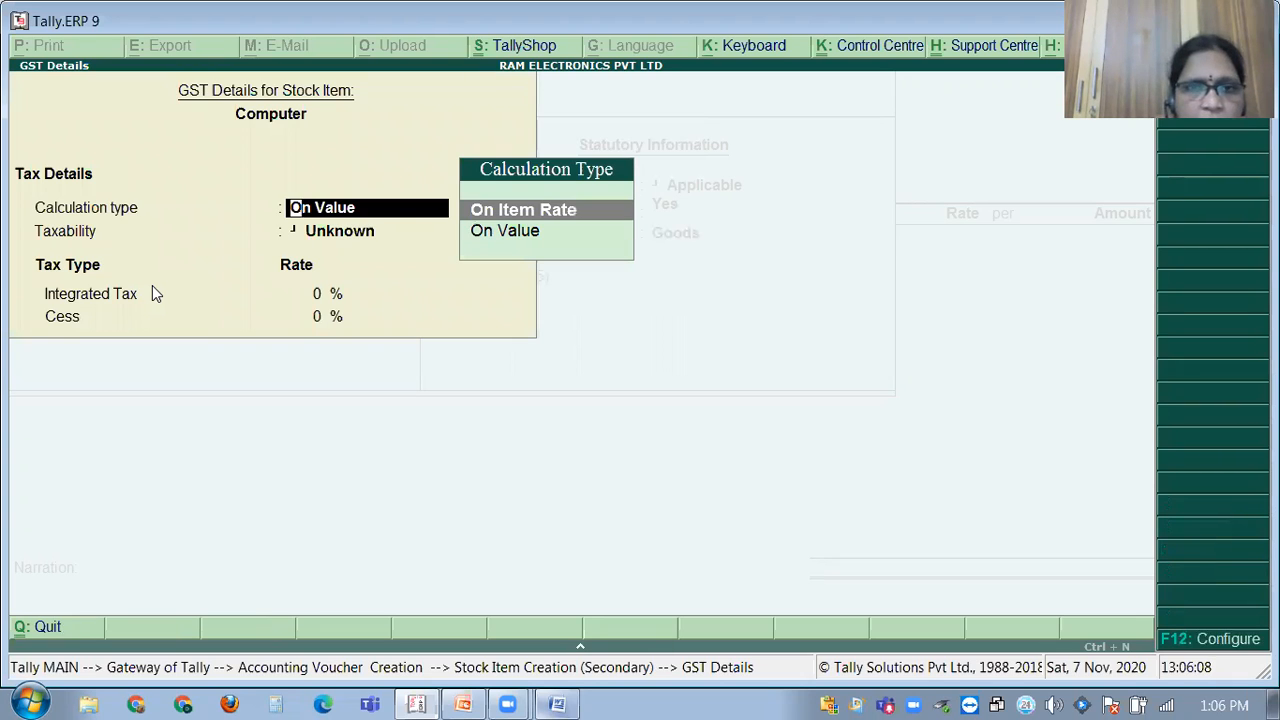
pyautogui.press('Down')
pyautogui.press('Return')
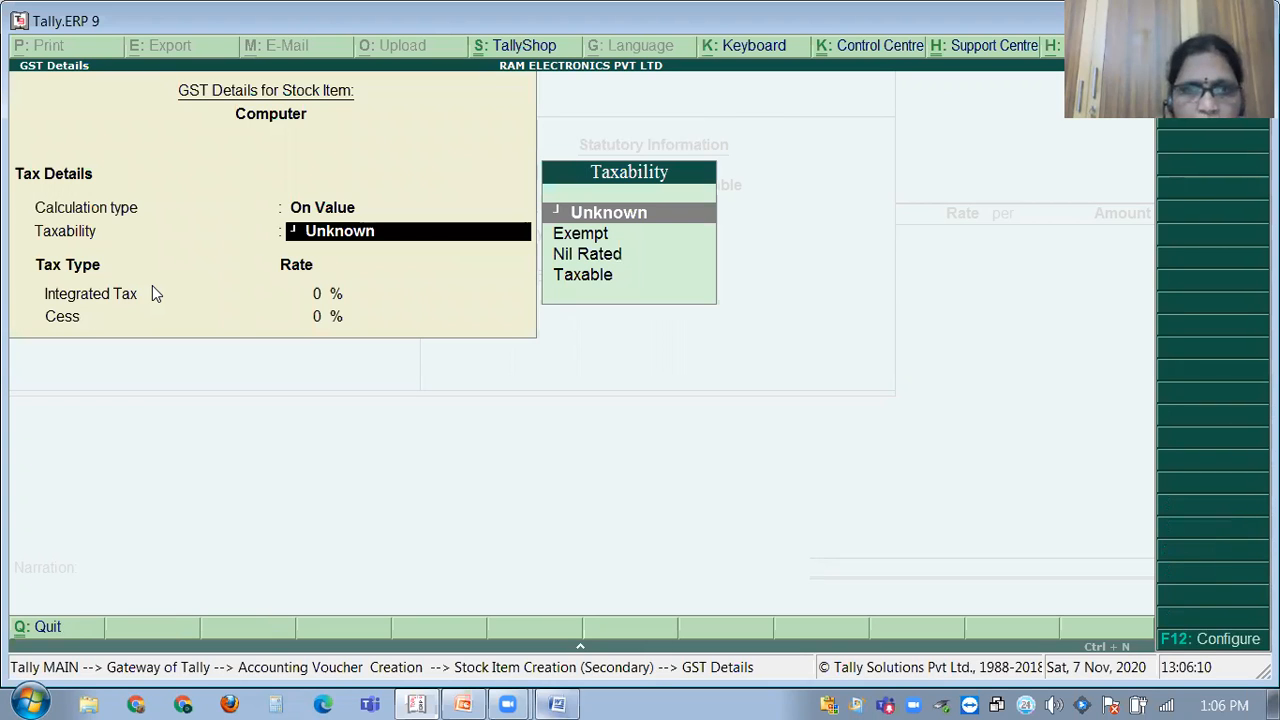
pyautogui.press('Down')
pyautogui.press('Down')
pyautogui.press('Down')
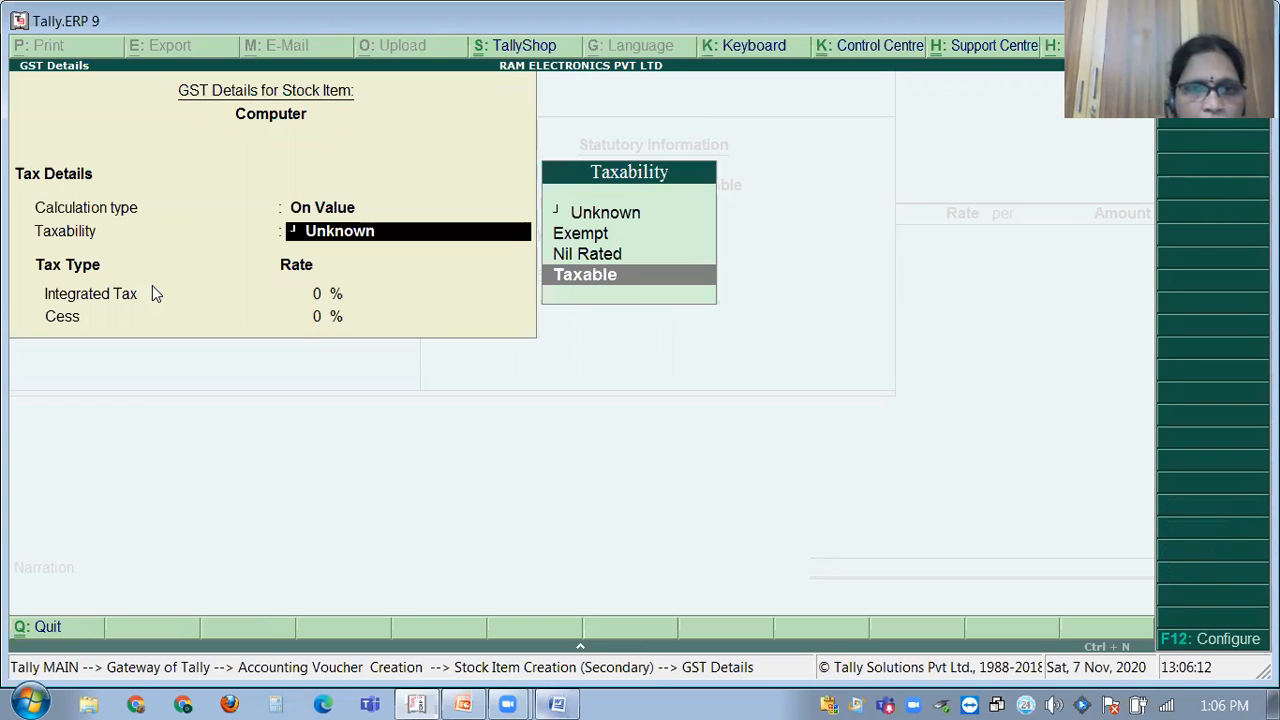
pyautogui.press('Return')
pyautogui.write('18')
pyautogui.press('Return')
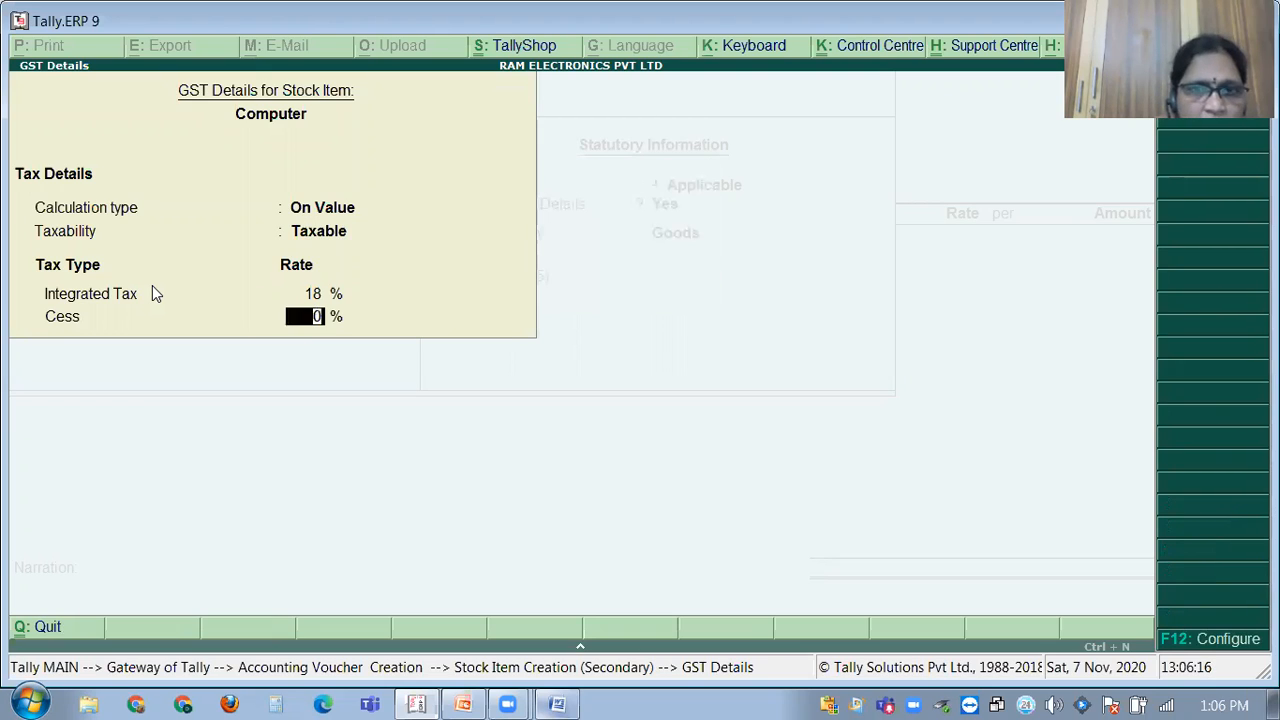
pyautogui.press('Return')
pyautogui.press('Return')
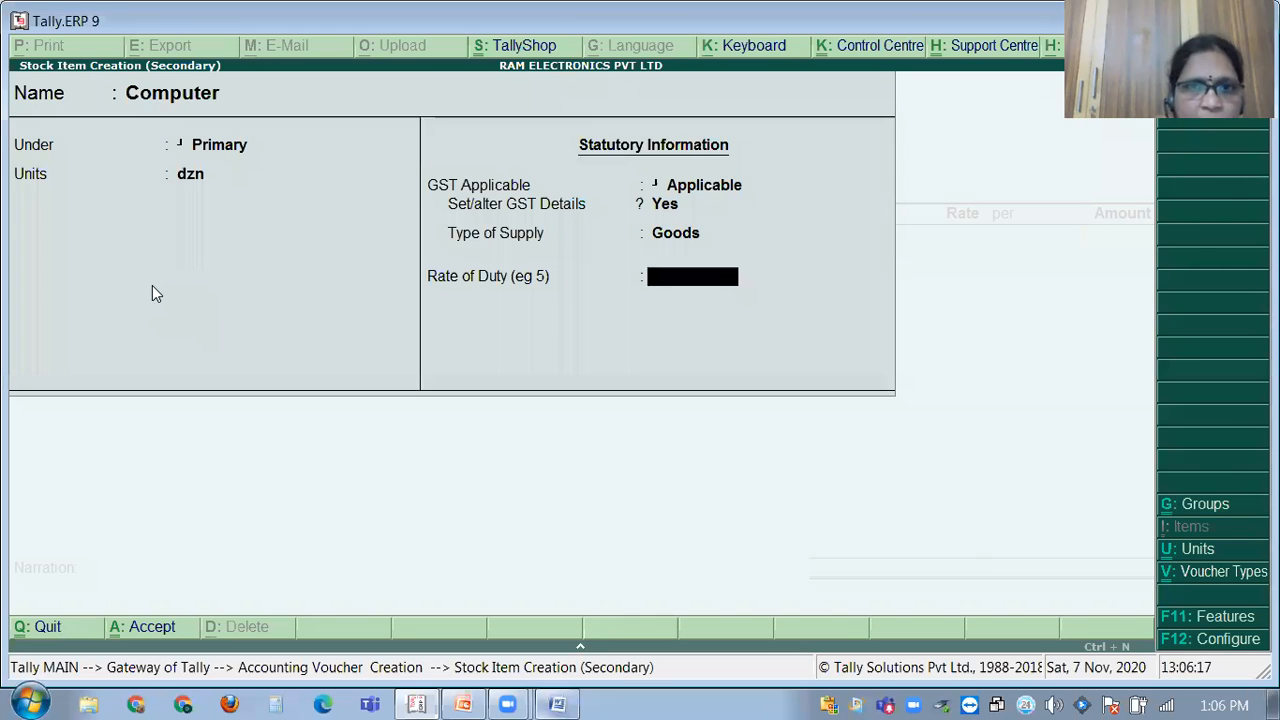
pyautogui.press('Return')
pyautogui.press('Return')
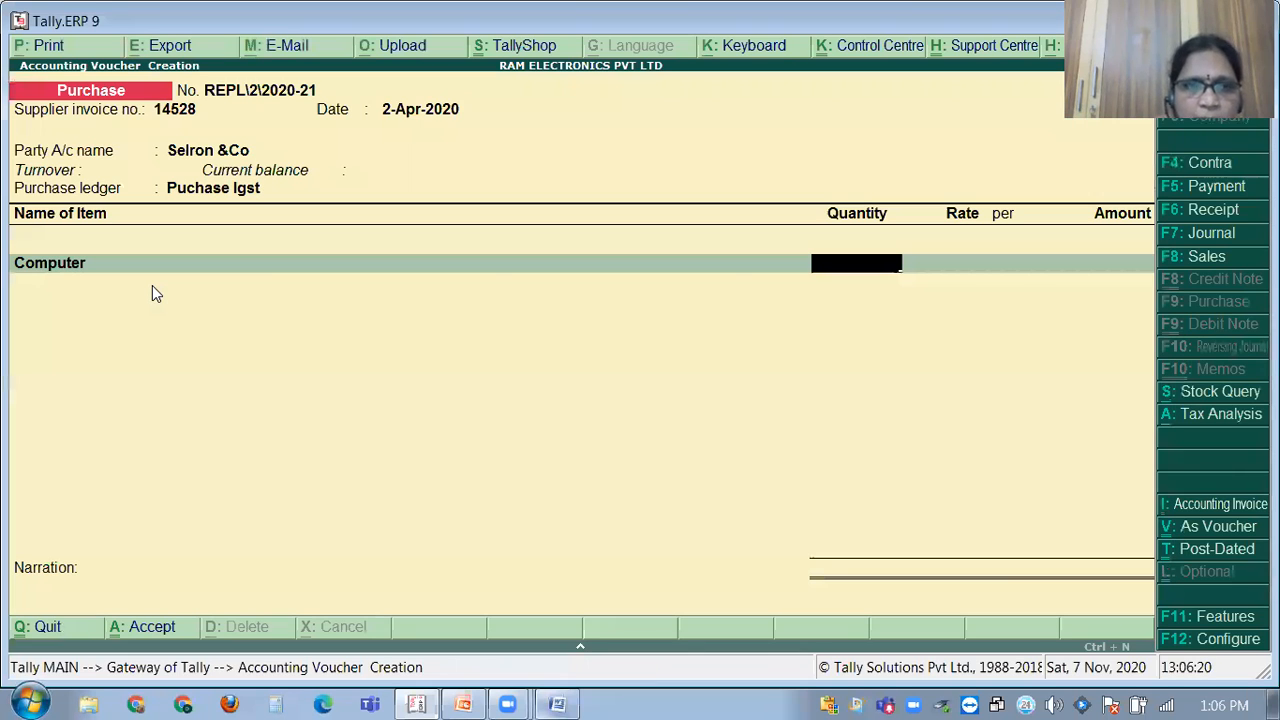
pyautogui.press('BackSpace')
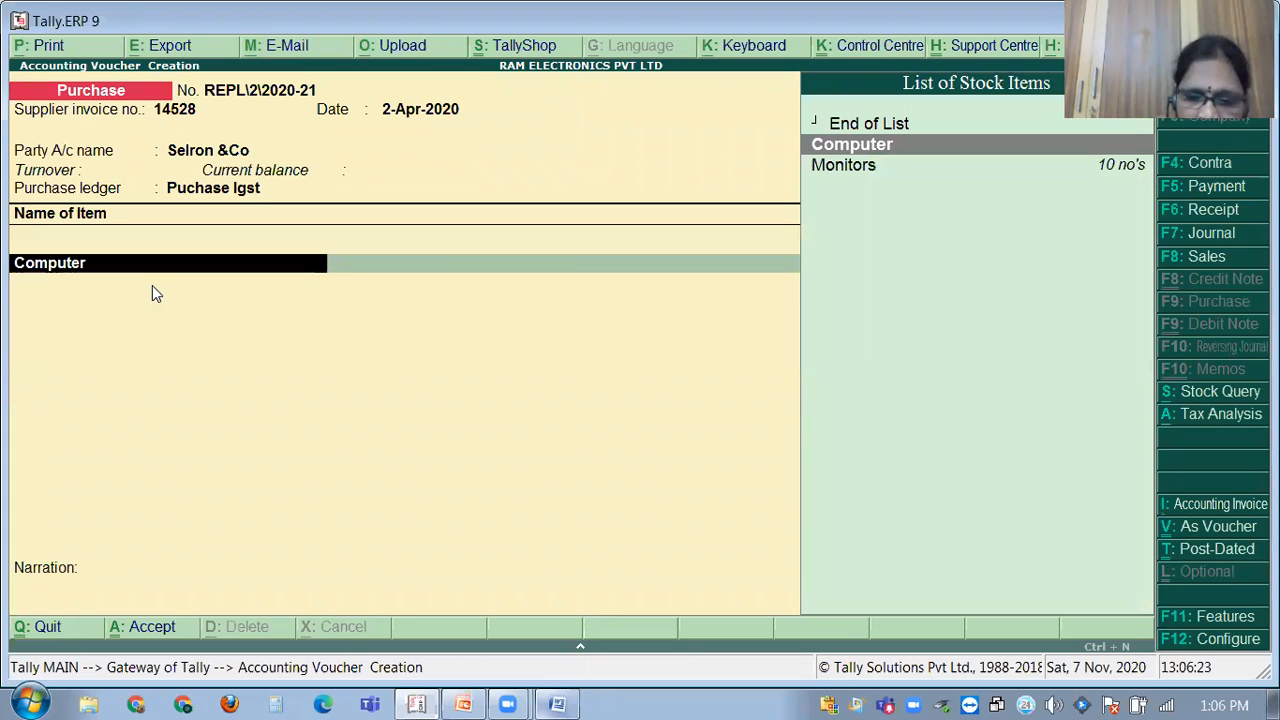
# Alter Computer's unit from dzn to no's, then view the Rates of GST slide.
pyautogui.hotkey('ctrl', 'Return')
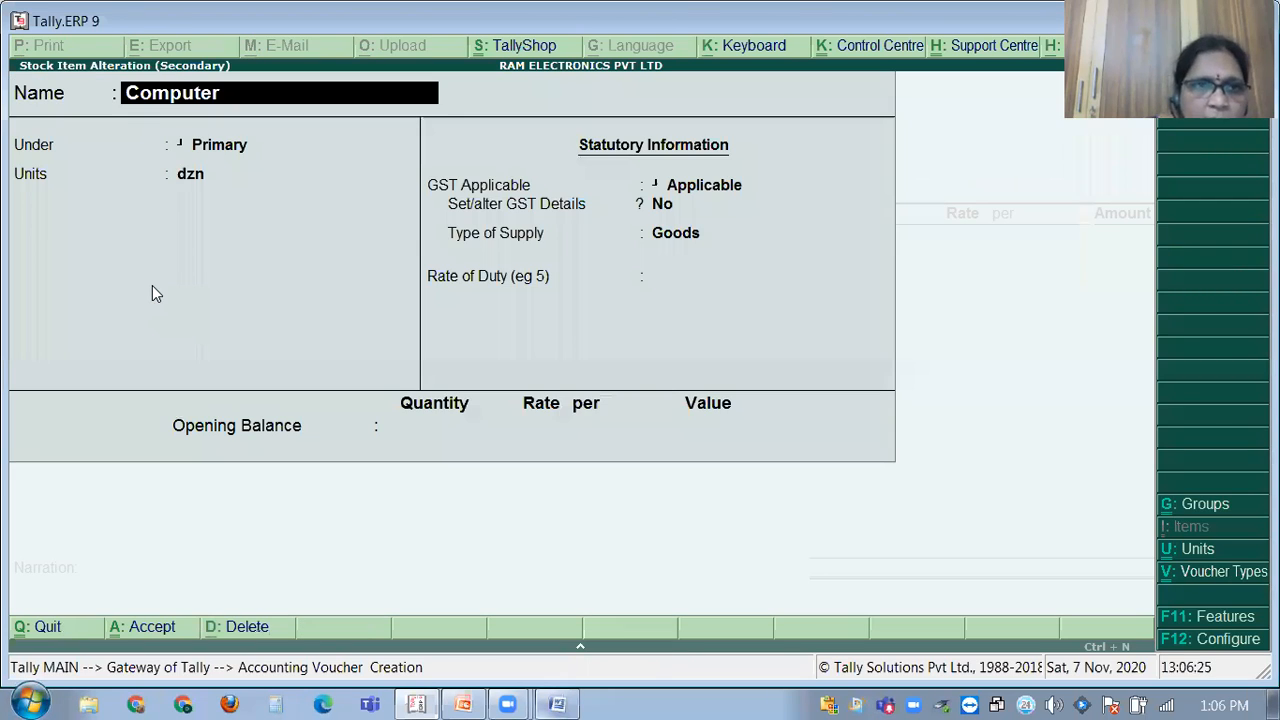
pyautogui.press('Return')
pyautogui.press('Return')
pyautogui.write("no's")
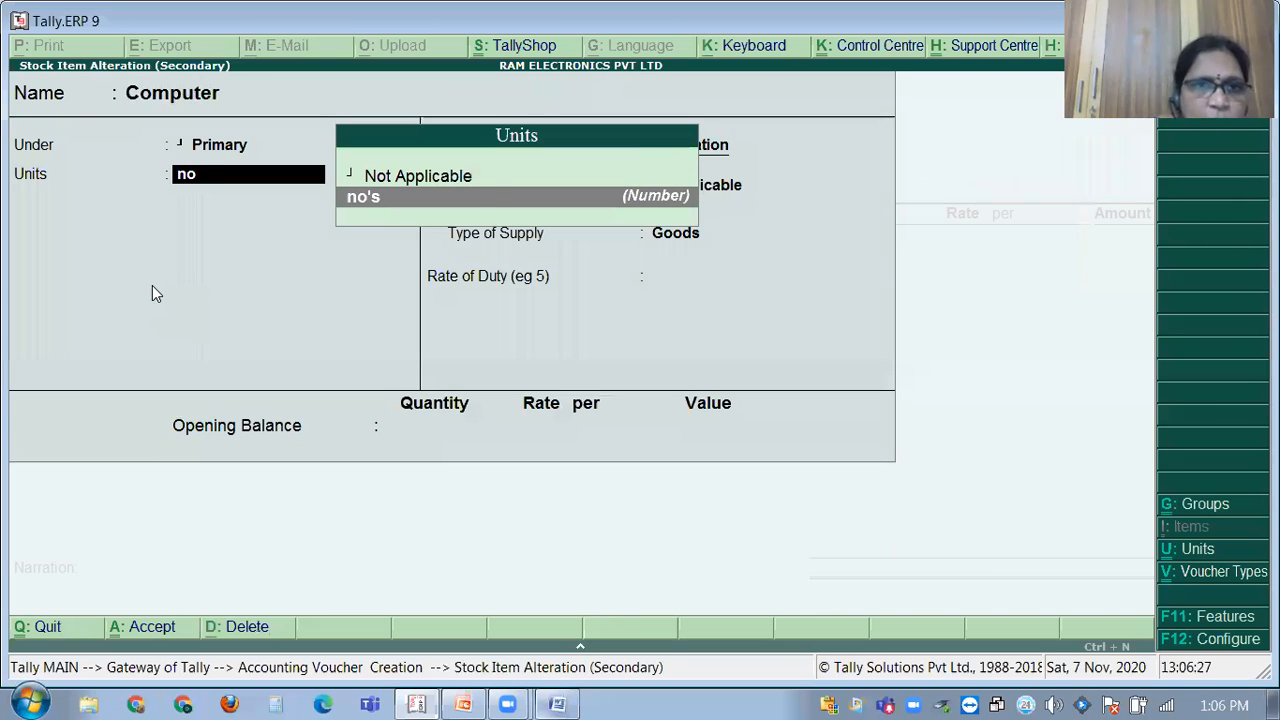
pyautogui.press('Return')
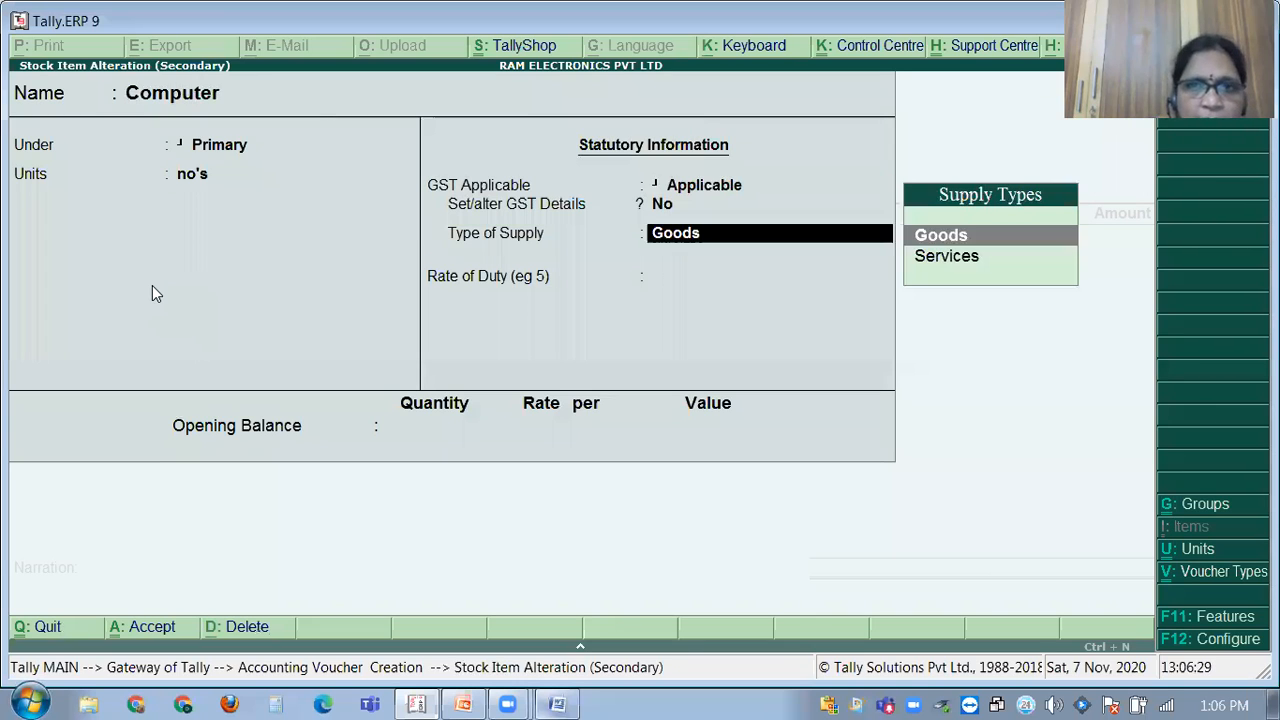
pyautogui.press('Return')
pyautogui.press('Return')
pyautogui.press('Return')
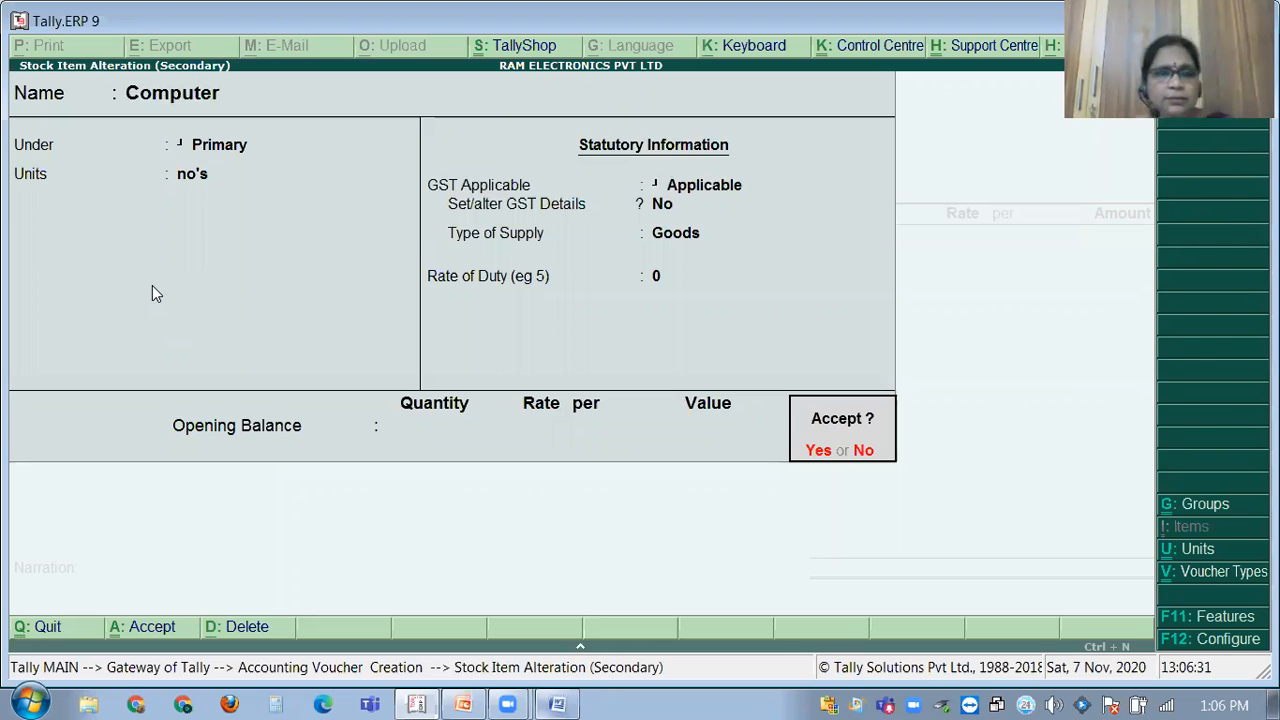
pyautogui.press('Return')
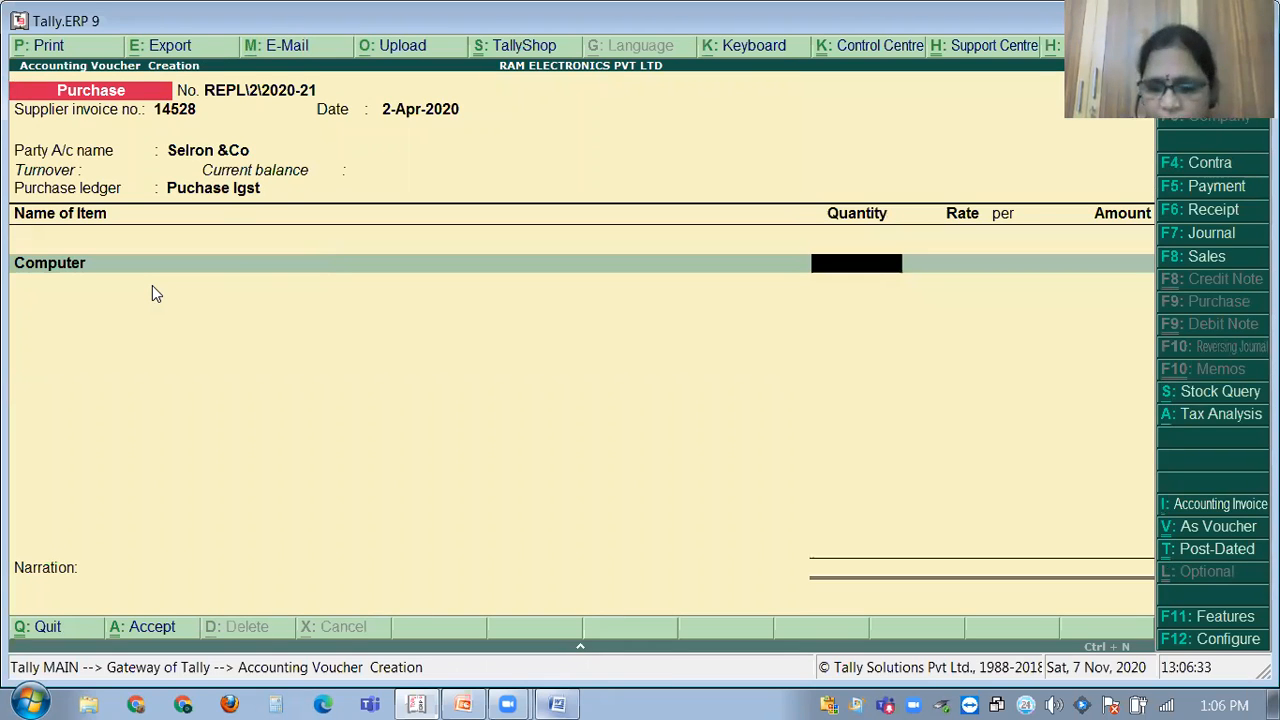
pyautogui.click(426, 700)
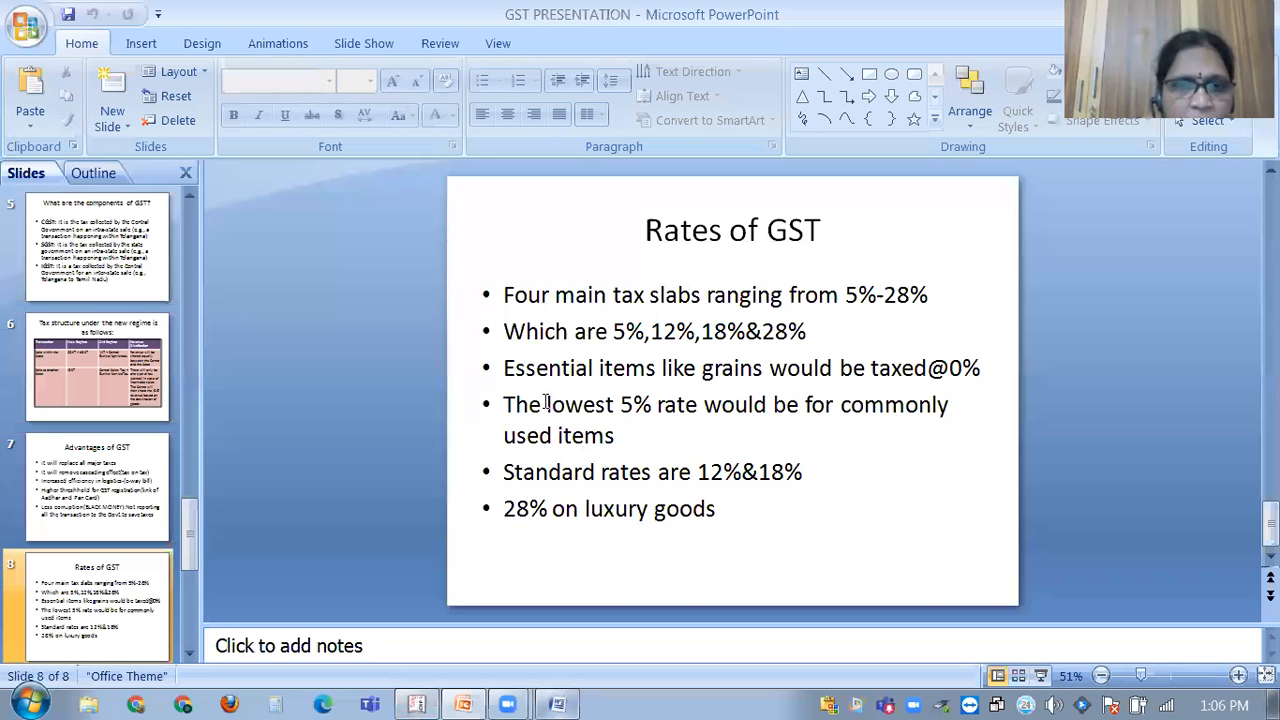
# Glance at the GST problems document, then enter 10 no's of Computer in the voucher.
pyautogui.hotkey('alt', 'Tab')
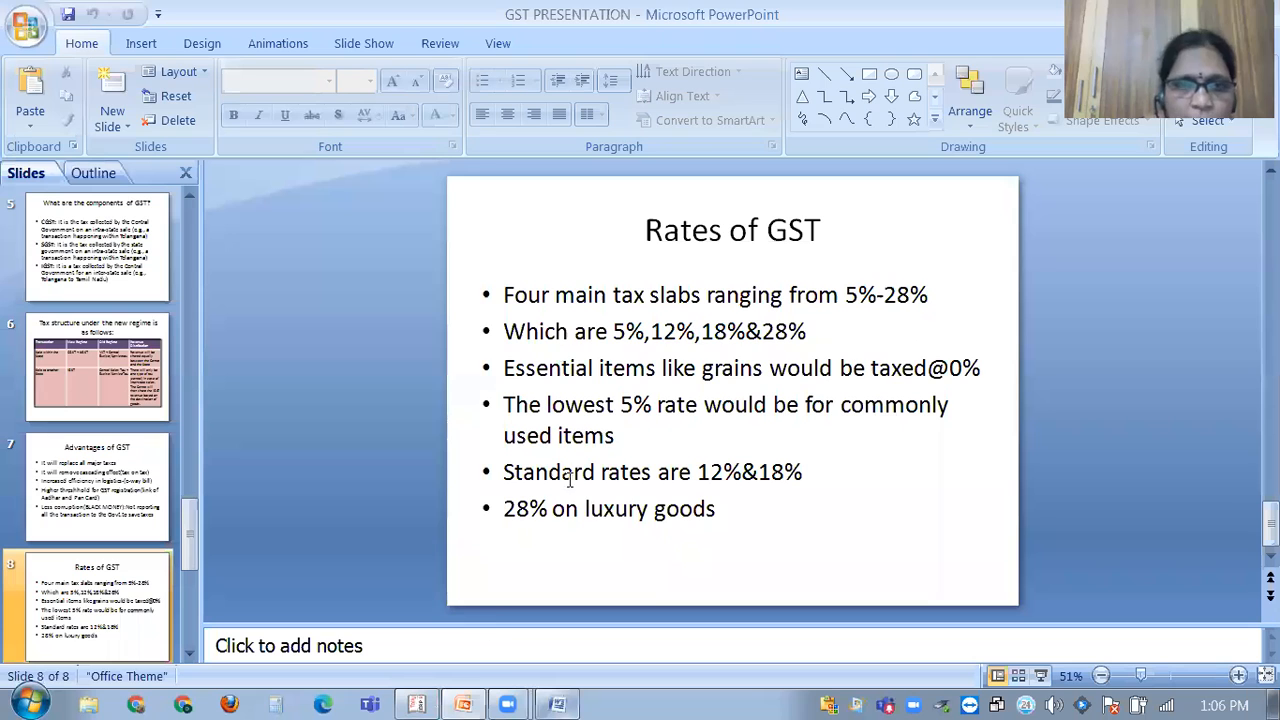
pyautogui.click(430, 701)
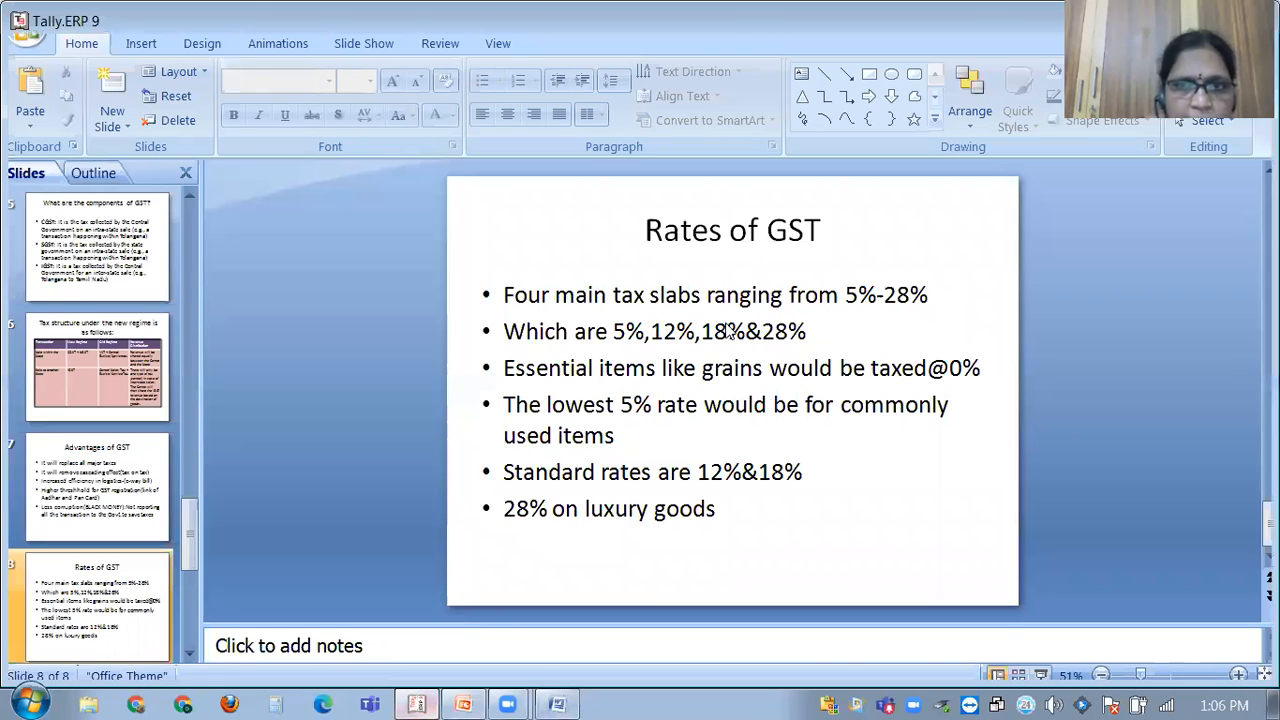
pyautogui.write('10')
pyautogui.press('Return')
# Enter a rate of 10,000 for Computer, then step back to the item name.
pyautogui.write('10000')
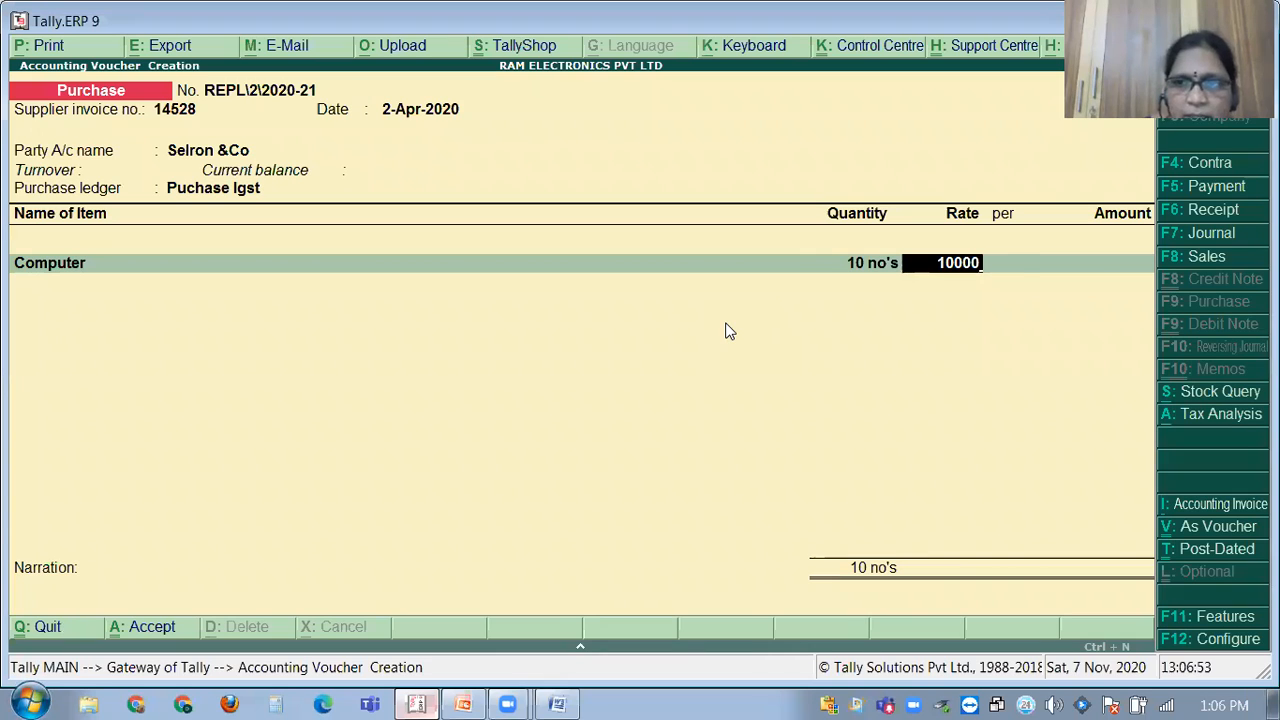
pyautogui.press('Return')
pyautogui.press('Return')
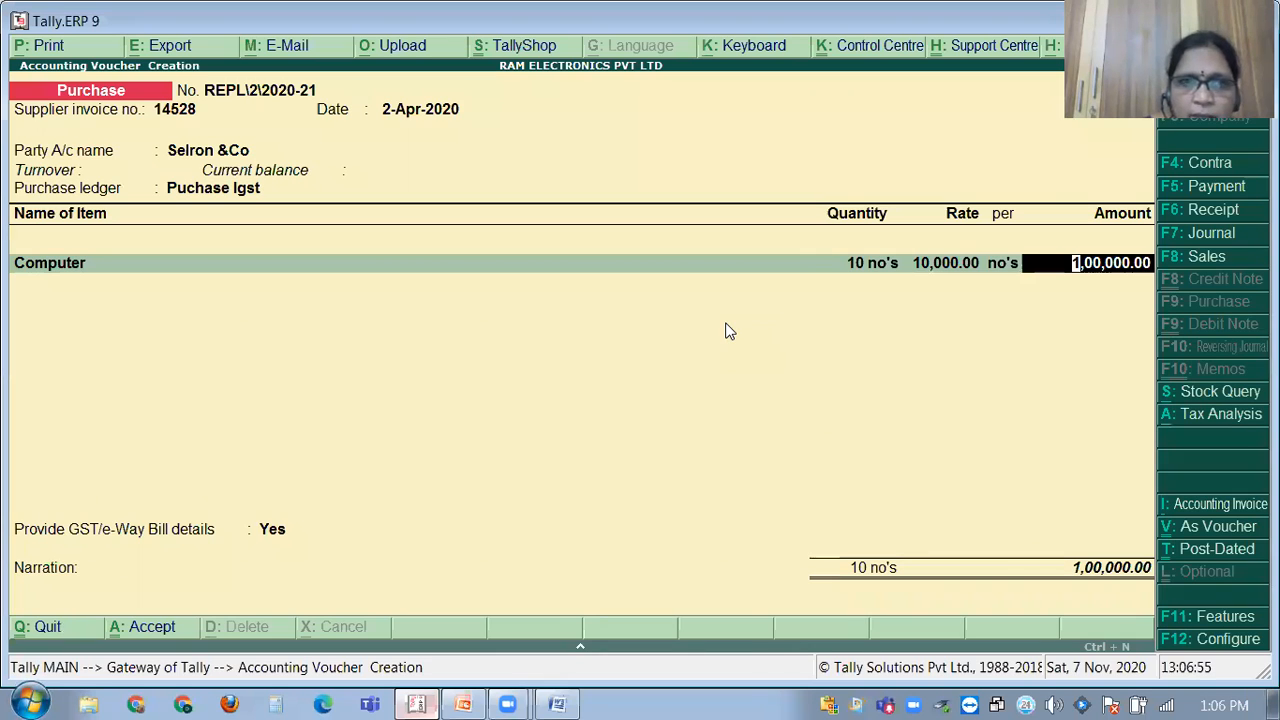
pyautogui.press('BackSpace')
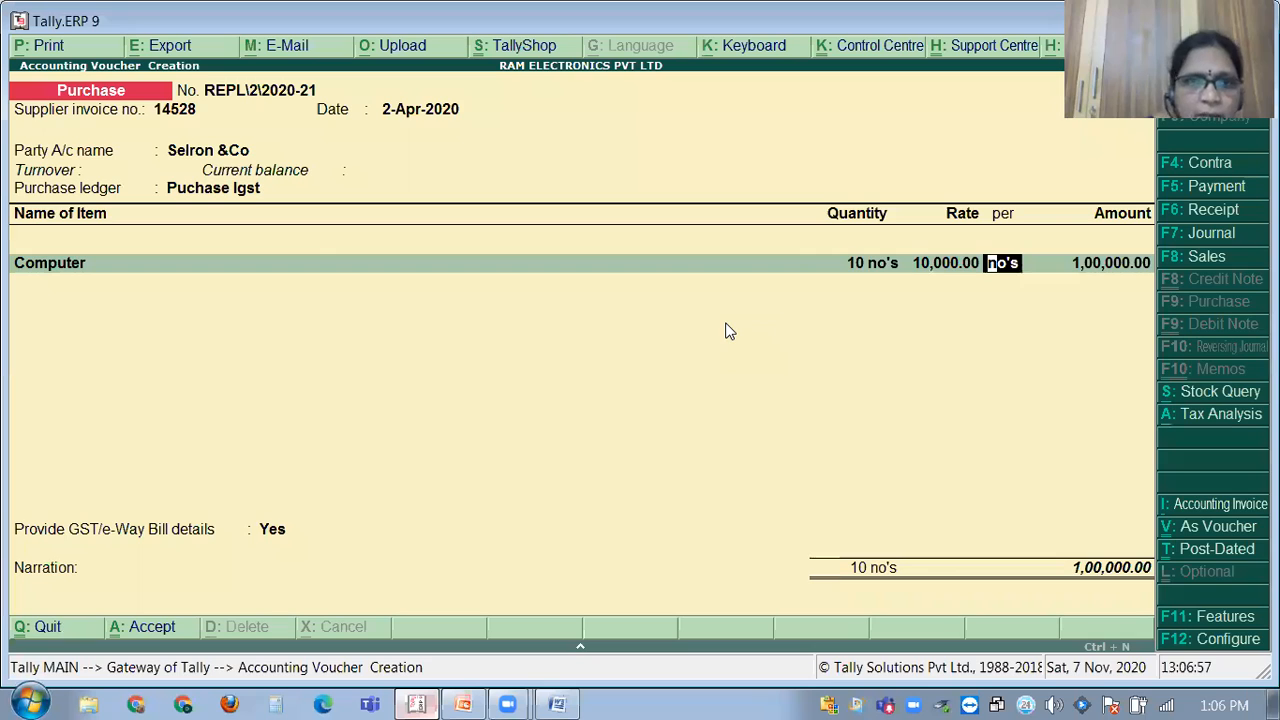
pyautogui.press('BackSpace')
pyautogui.press('BackSpace')
pyautogui.press('BackSpace')
pyautogui.press('BackSpace')
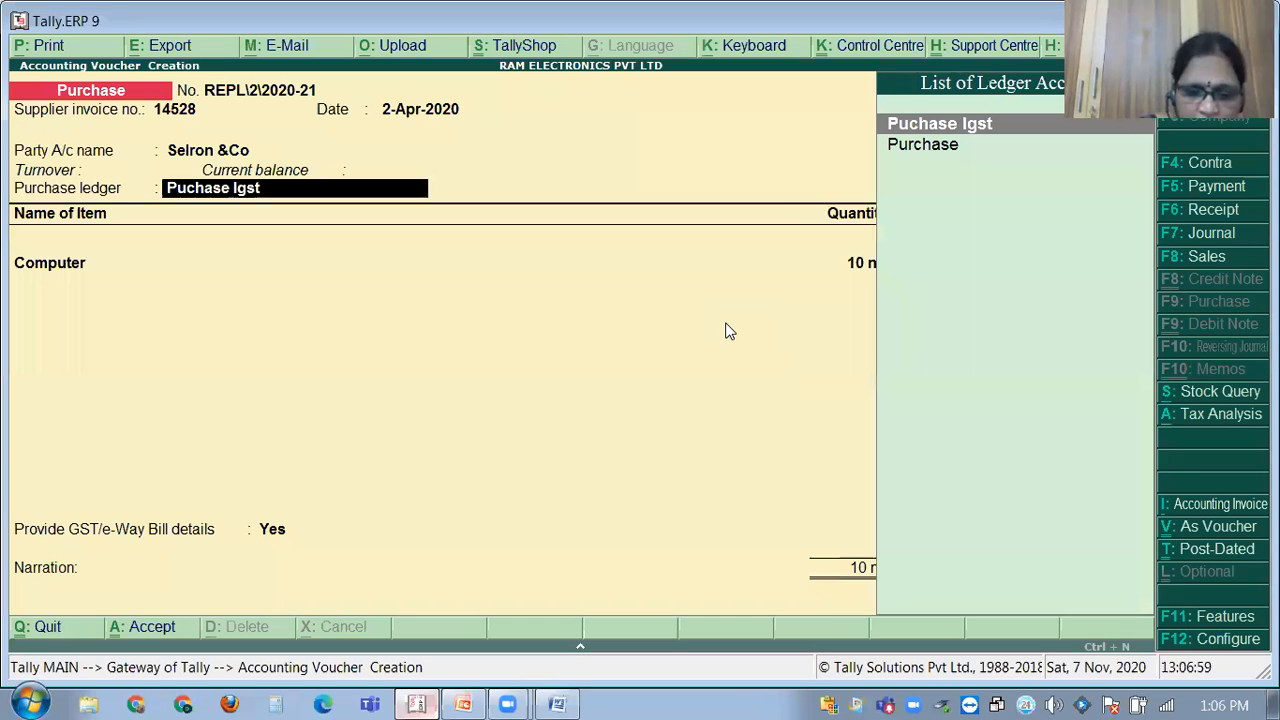
# Review the Puchase Igst ledger under Purchase Accounts and complete the Computer line at 1,00,000.00.
pyautogui.hotkey('ctrl', 'Return')
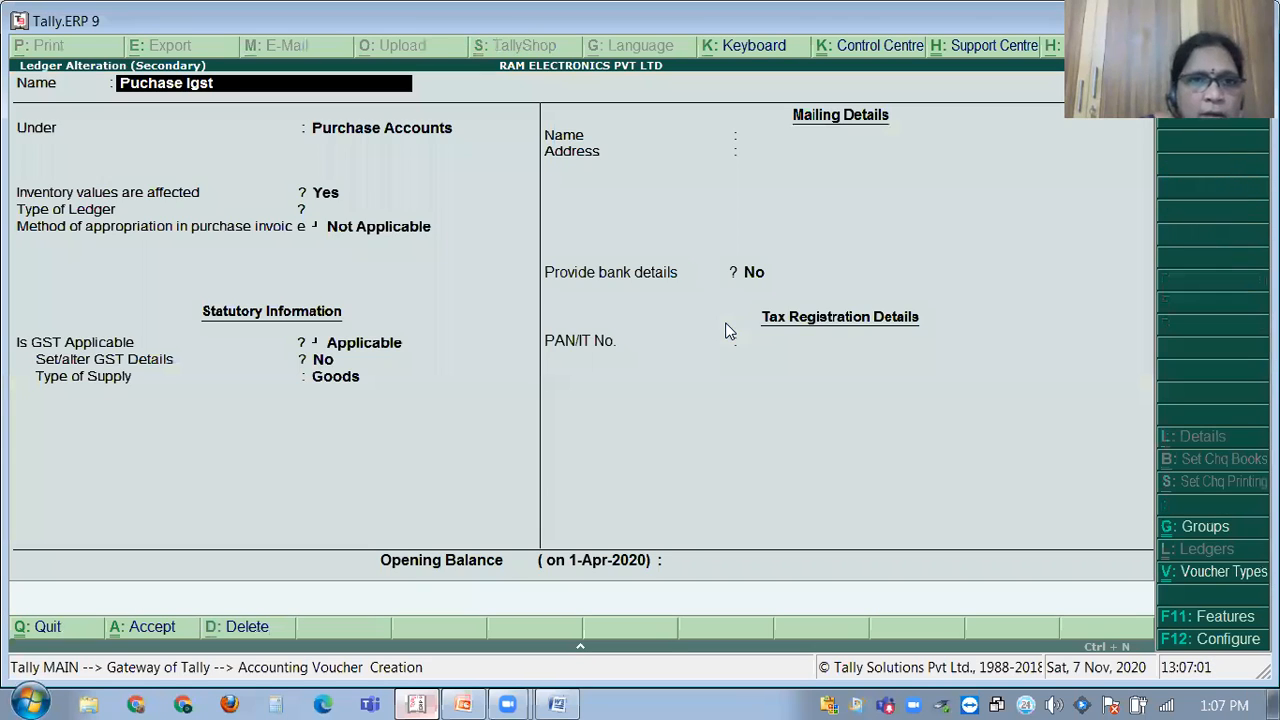
pyautogui.press('Return')
pyautogui.press('Return')
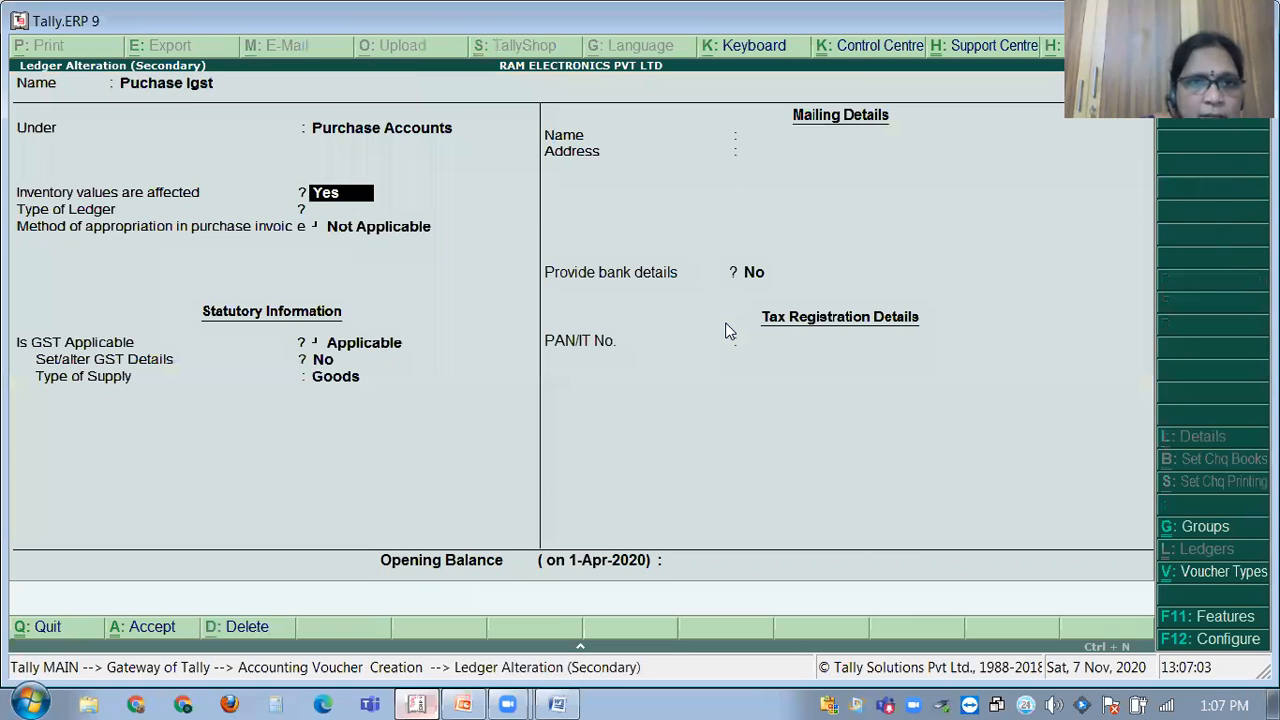
pyautogui.press('Return')
pyautogui.press('Return')
pyautogui.press('Return')
pyautogui.press('Return')
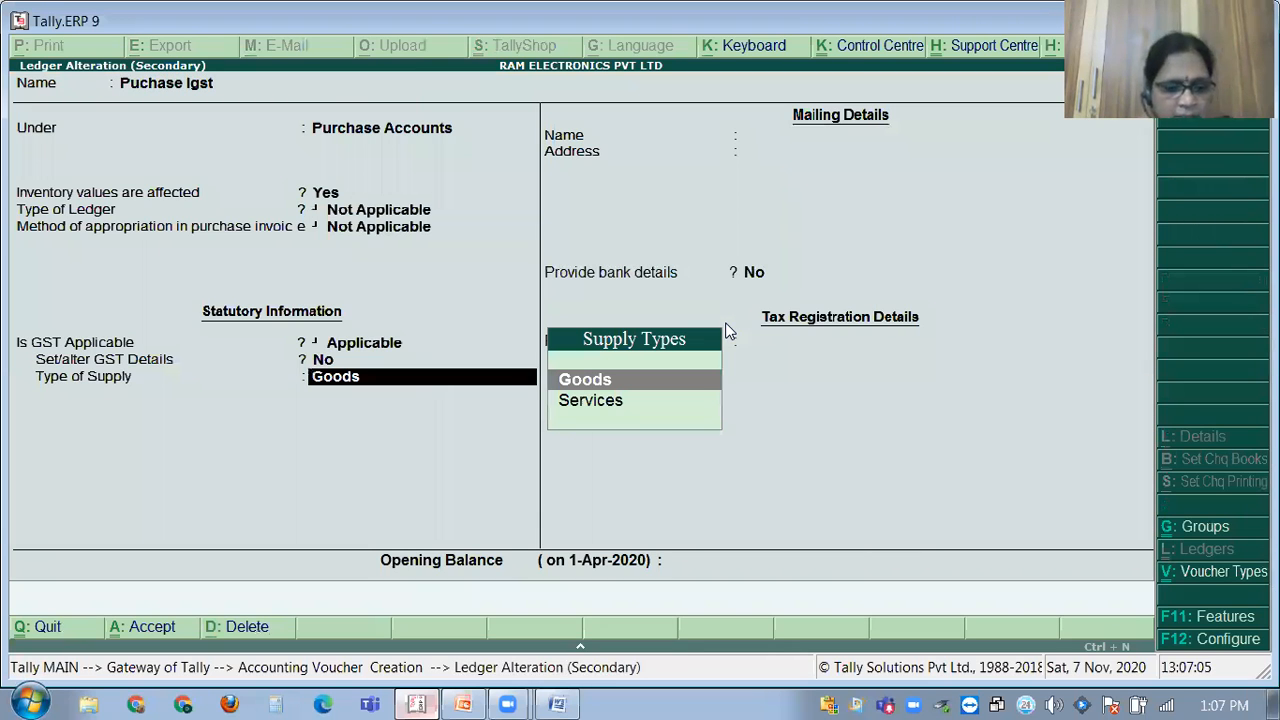
pyautogui.hotkey('ctrl', 'a')
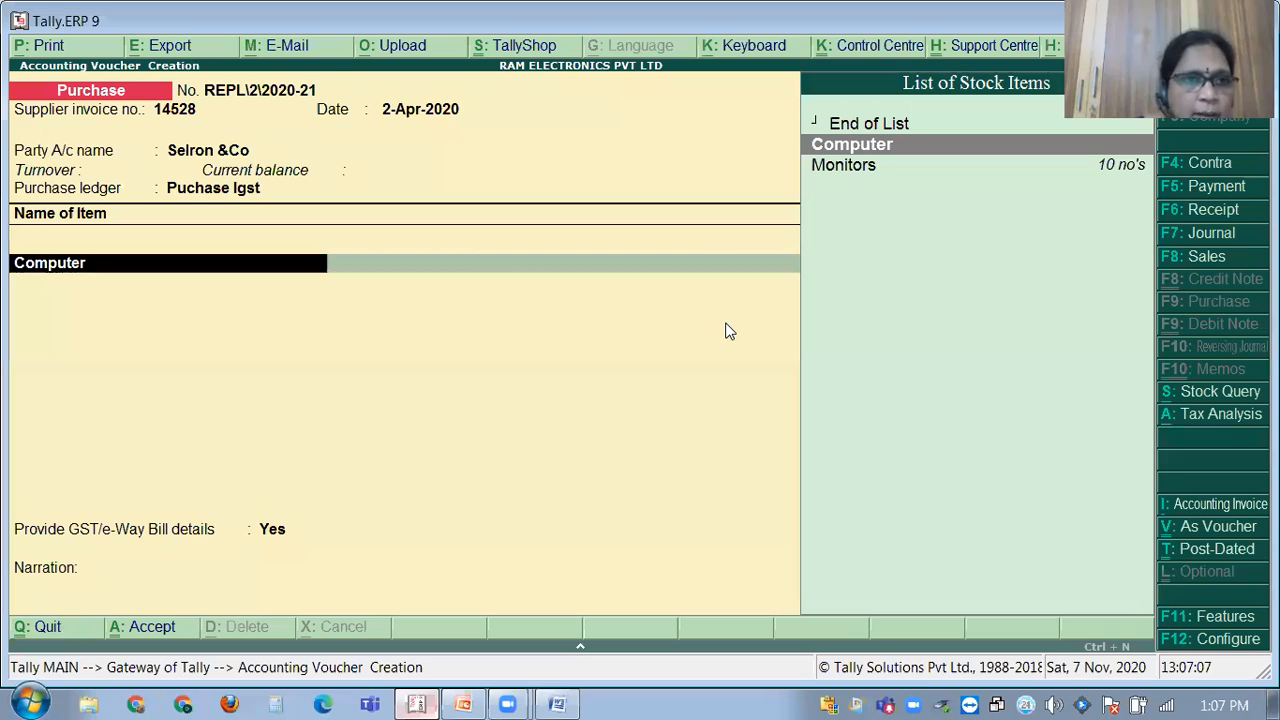
pyautogui.press('Return')
pyautogui.press('Return')
pyautogui.press('Return')
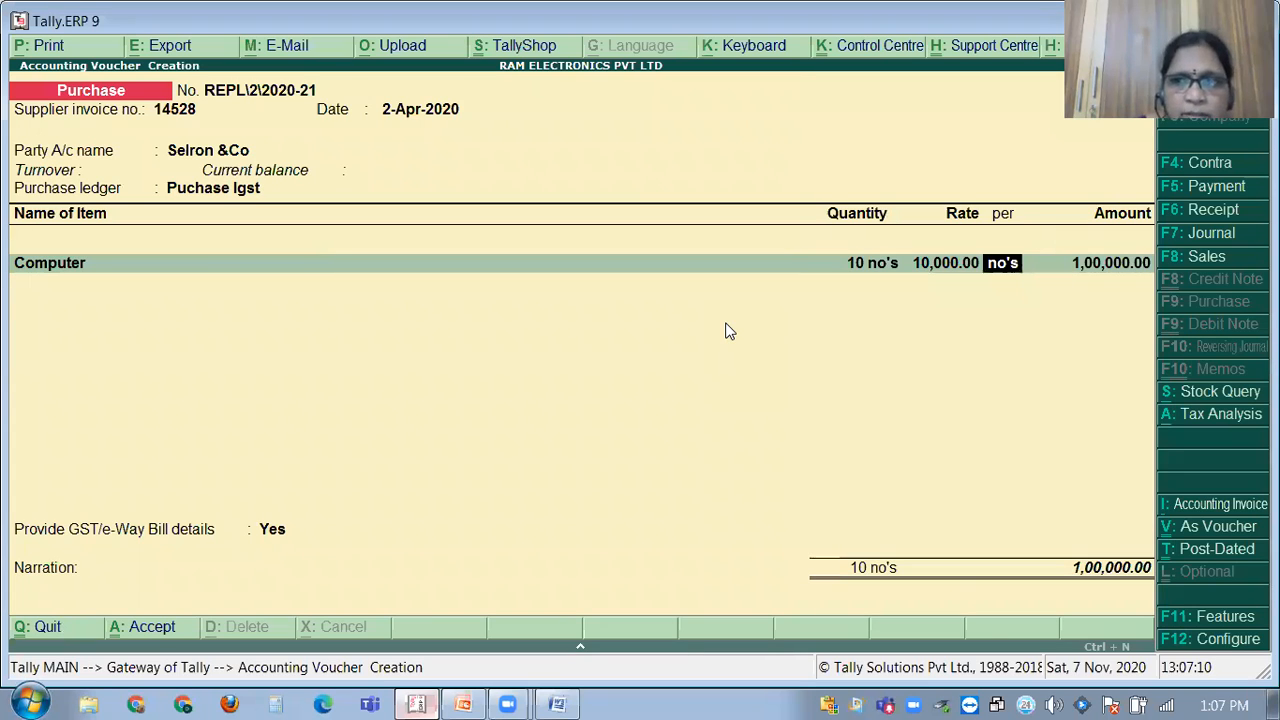
pyautogui.press('Return')
pyautogui.press('Return')
pyautogui.press('Return')
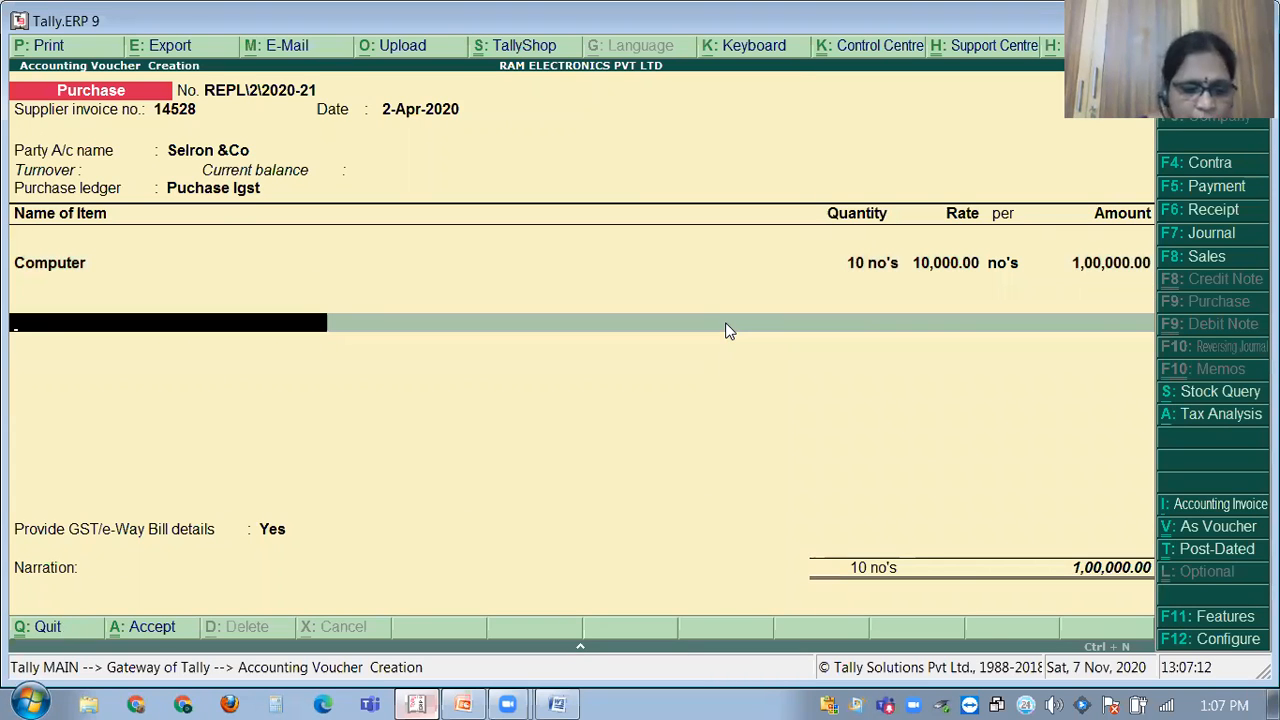
# Create a new ledger named IGST under Duties & Taxes.
pyautogui.hotkey('alt', 'c')
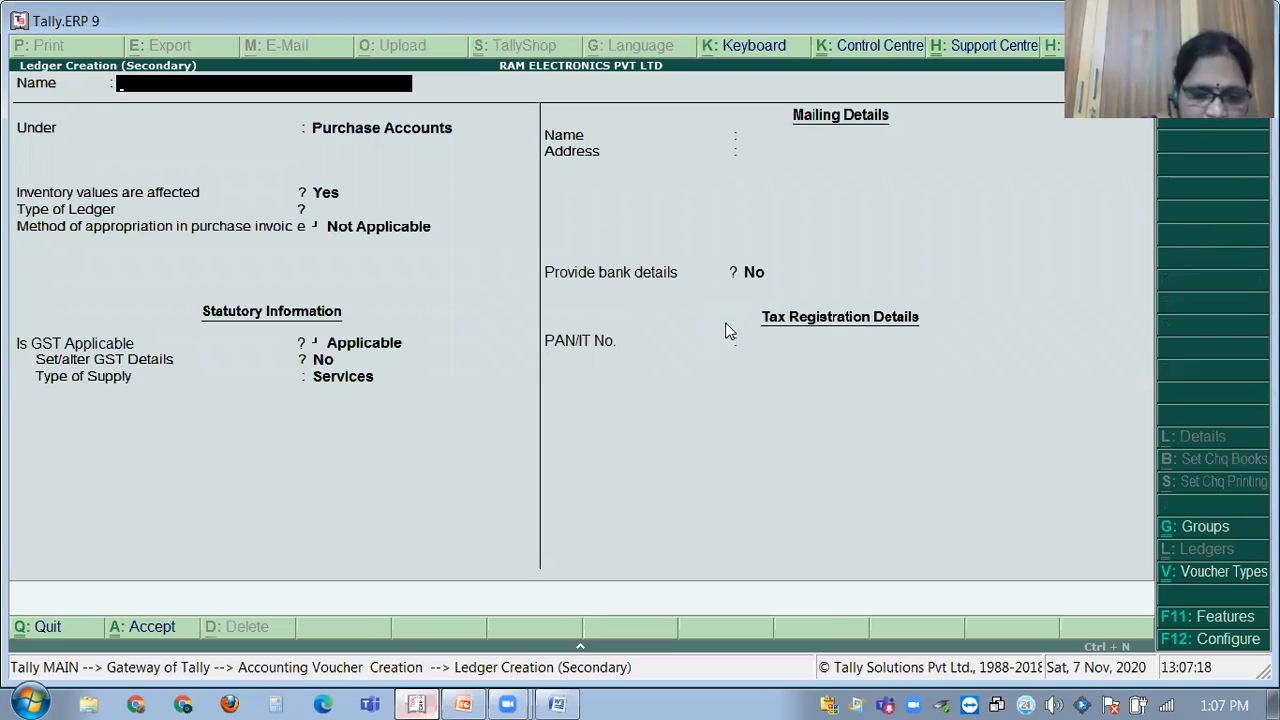
pyautogui.write('lgg')
pyautogui.press('BackSpace')
pyautogui.press('BackSpace')
pyautogui.write('GST')
pyautogui.press('Return')
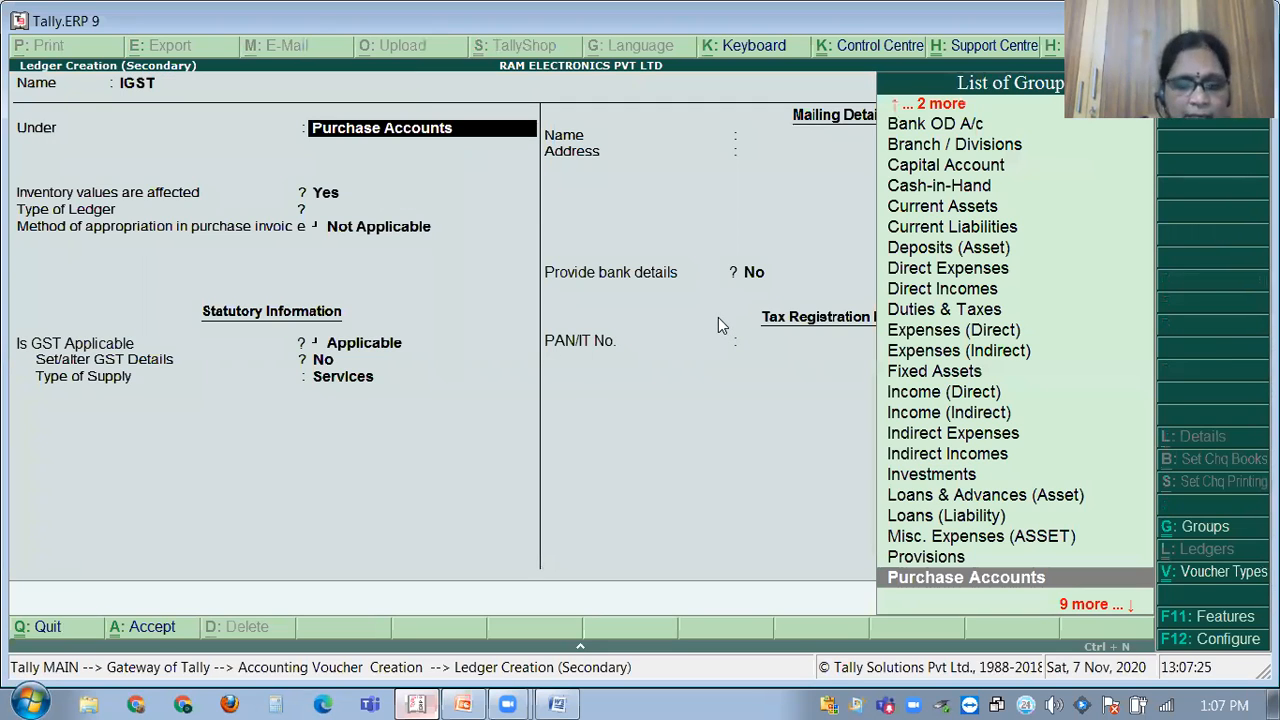
pyautogui.write('DUT')
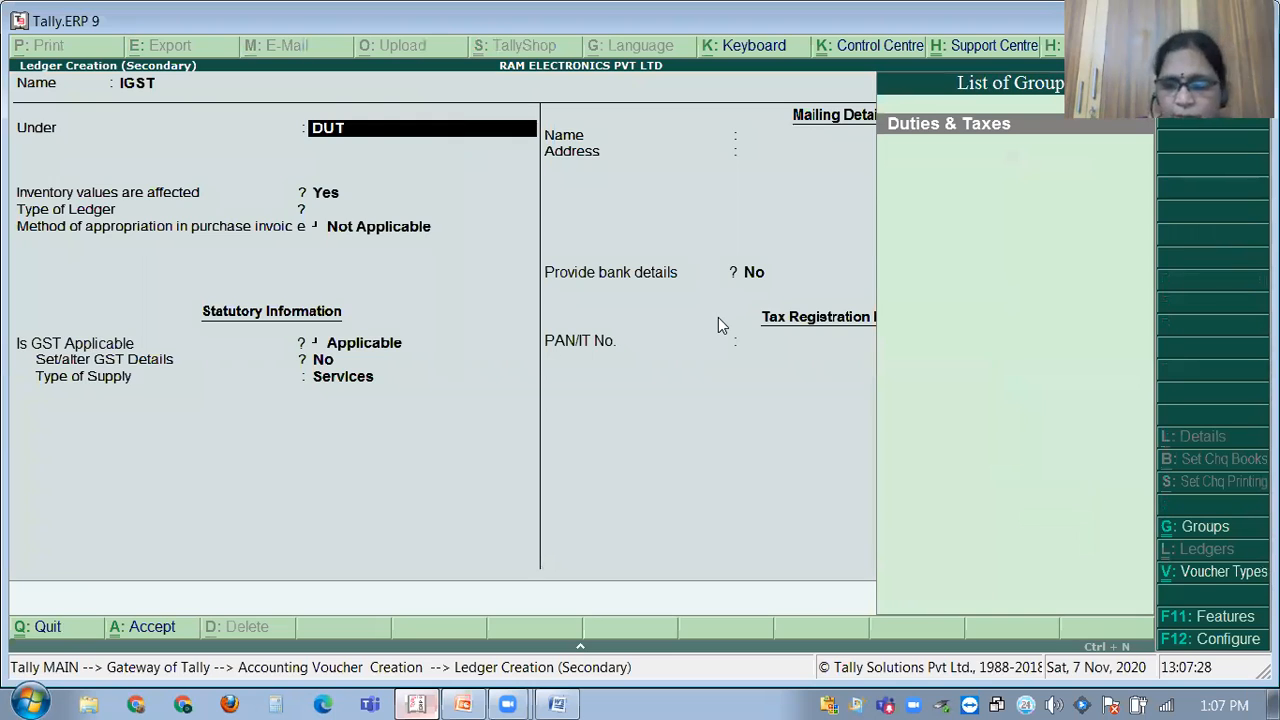
pyautogui.press('Return')
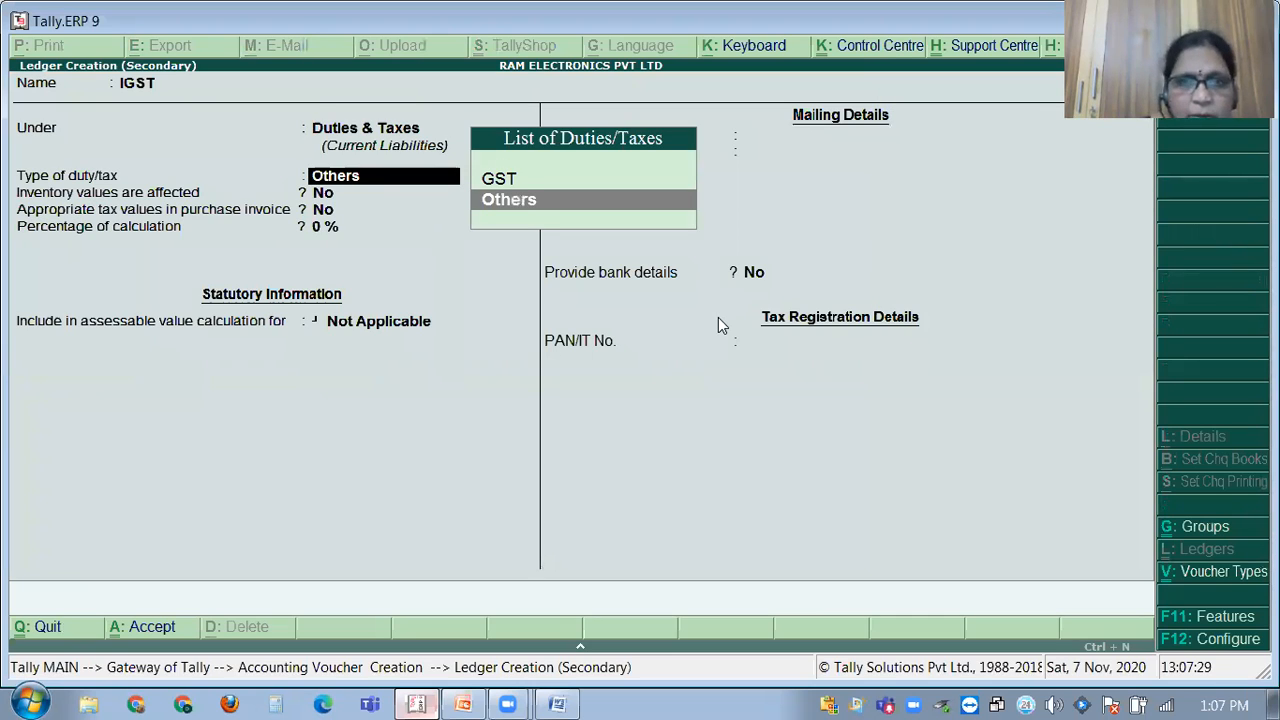
# Set its type of duty to GST and tax type to Integrated Tax, leaving 0% calculation.
pyautogui.press('Up')
pyautogui.press('Return')
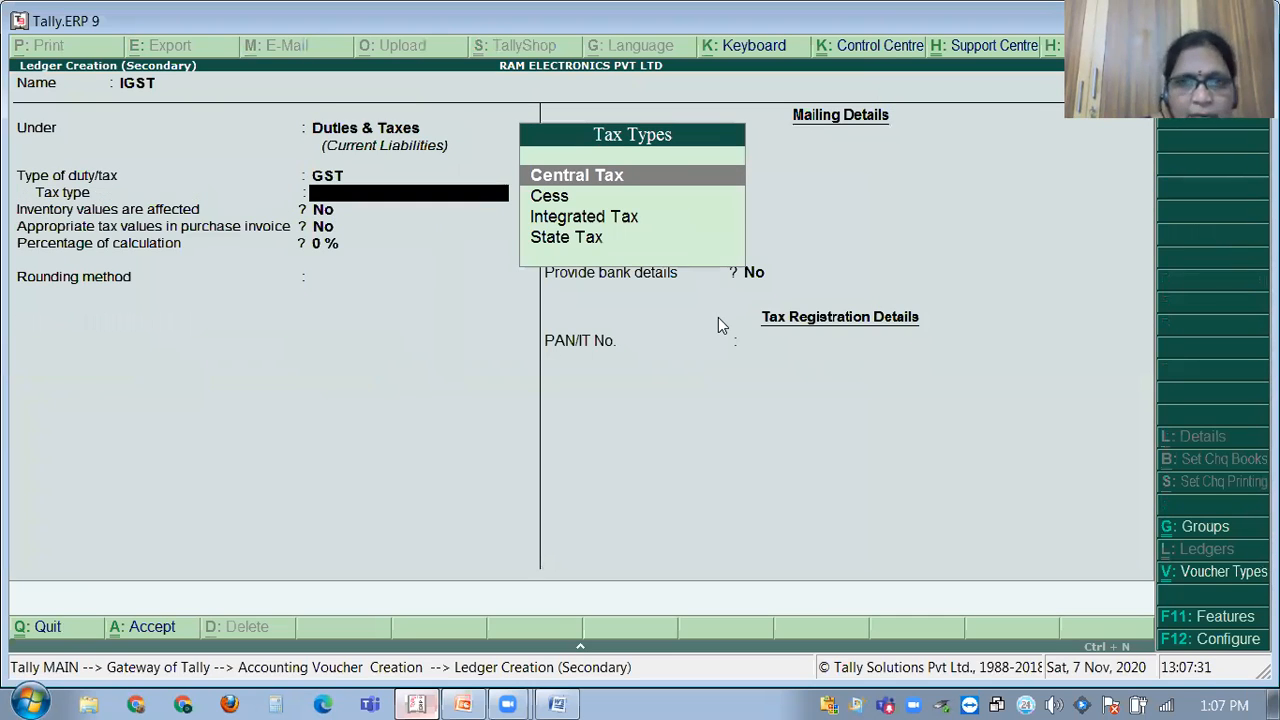
pyautogui.press('Down')
pyautogui.press('Down')
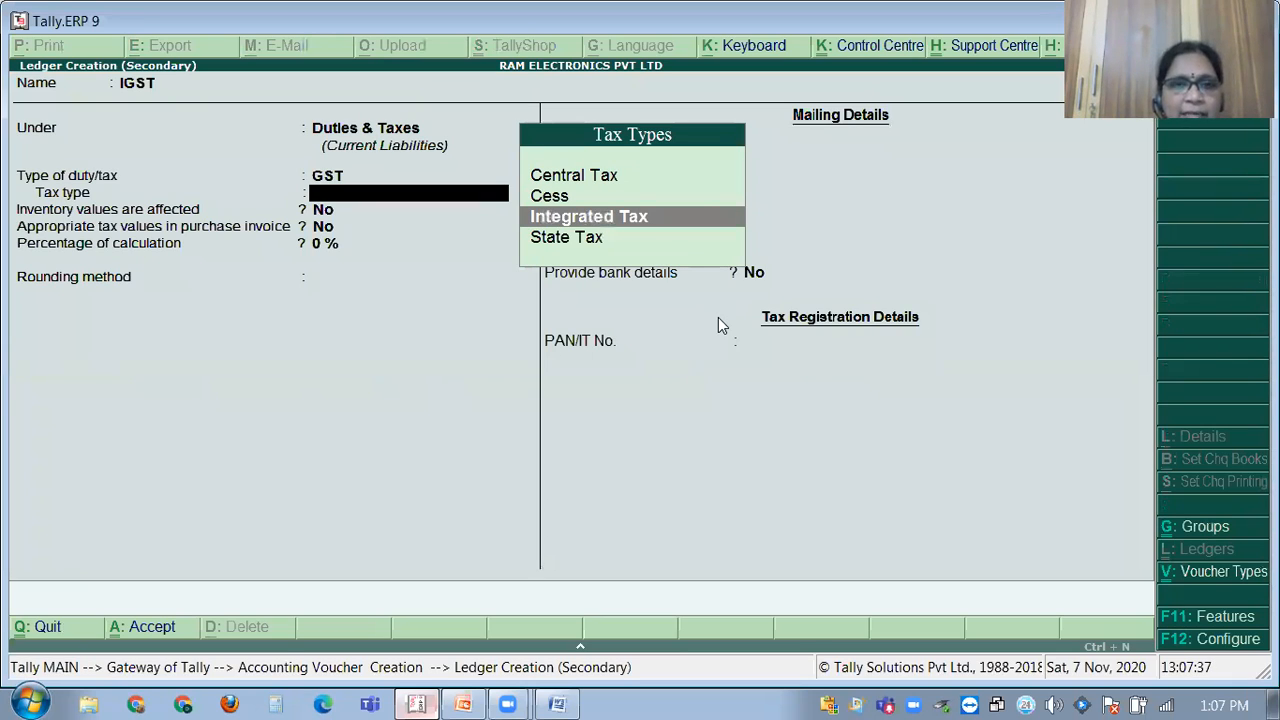
pyautogui.press('Return')
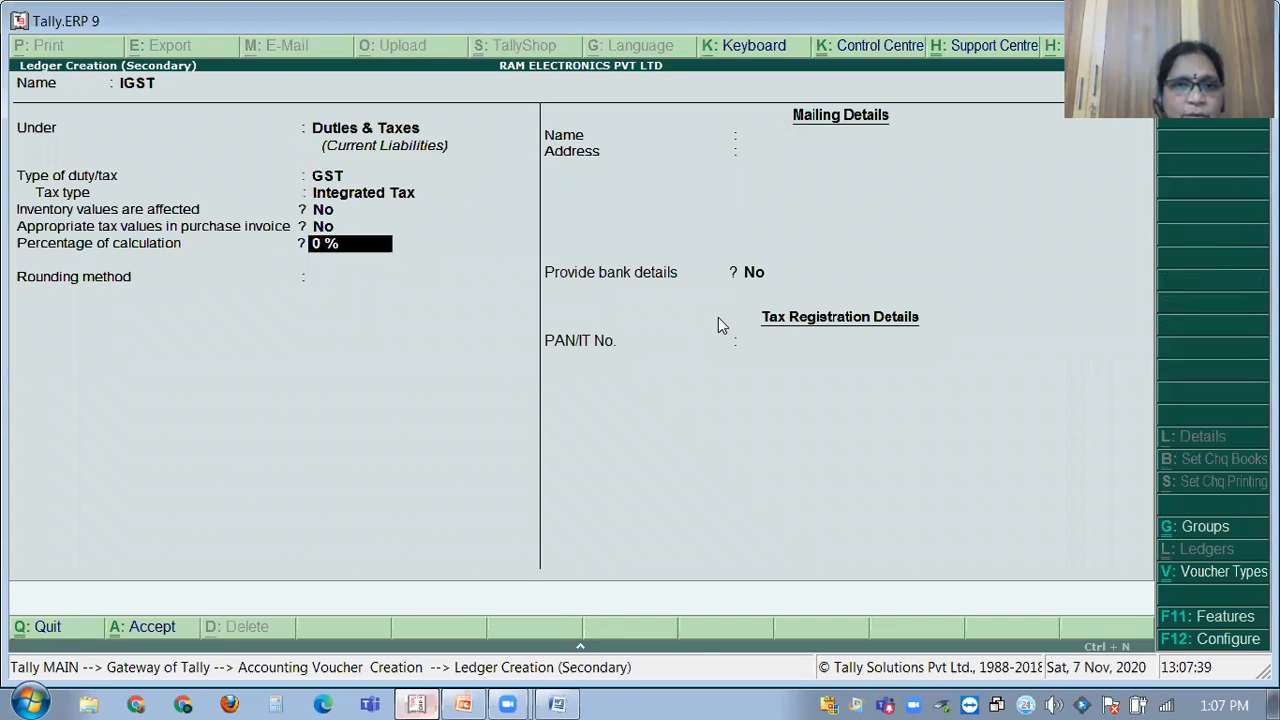
pyautogui.press('Return')
pyautogui.press('Return')
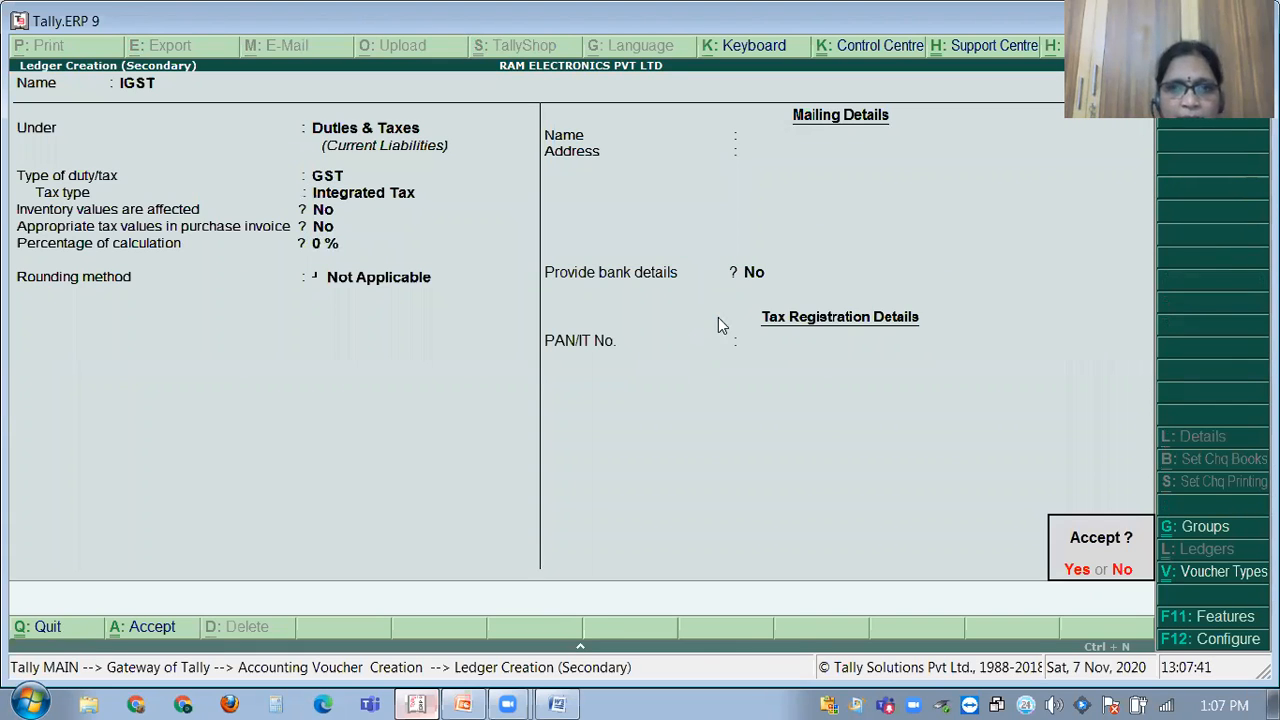
pyautogui.press('Return')
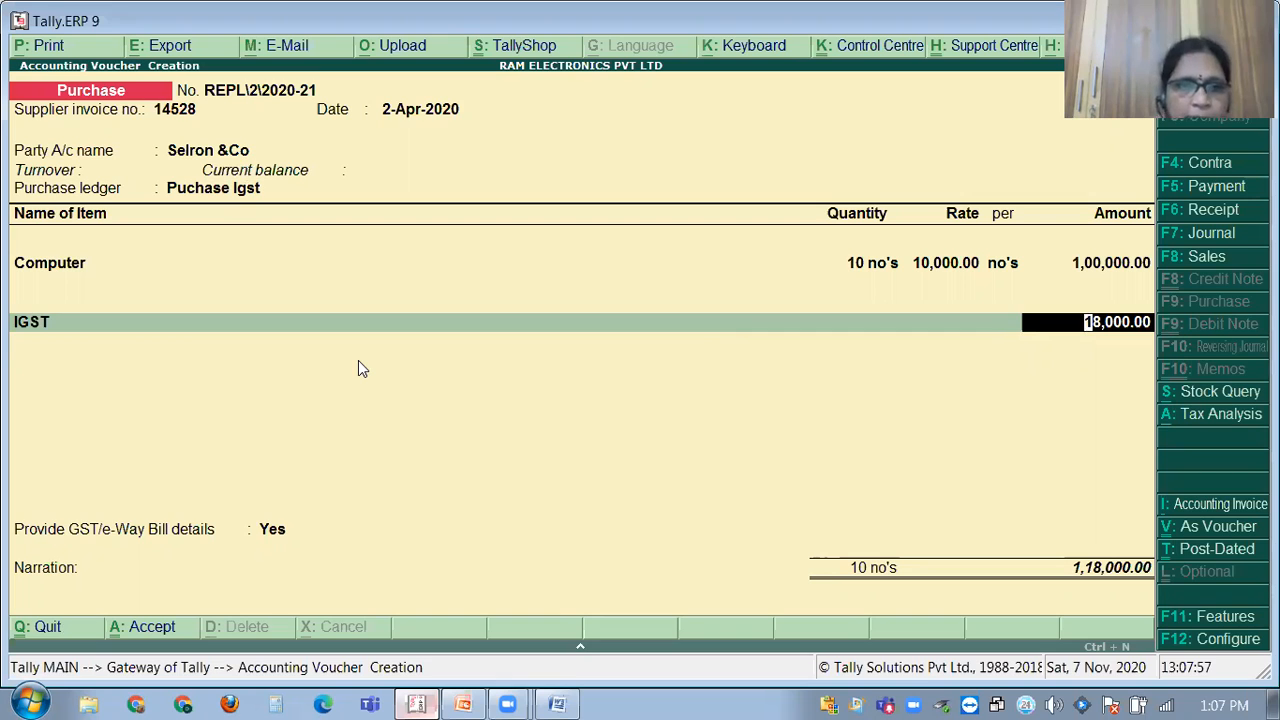
# Accept IGST at 18,000.00, add narration 'BEING GOODS PURCHASED FROM SELRON&CO' and save the voucher.
pyautogui.press('Return')
pyautogui.press('Return')
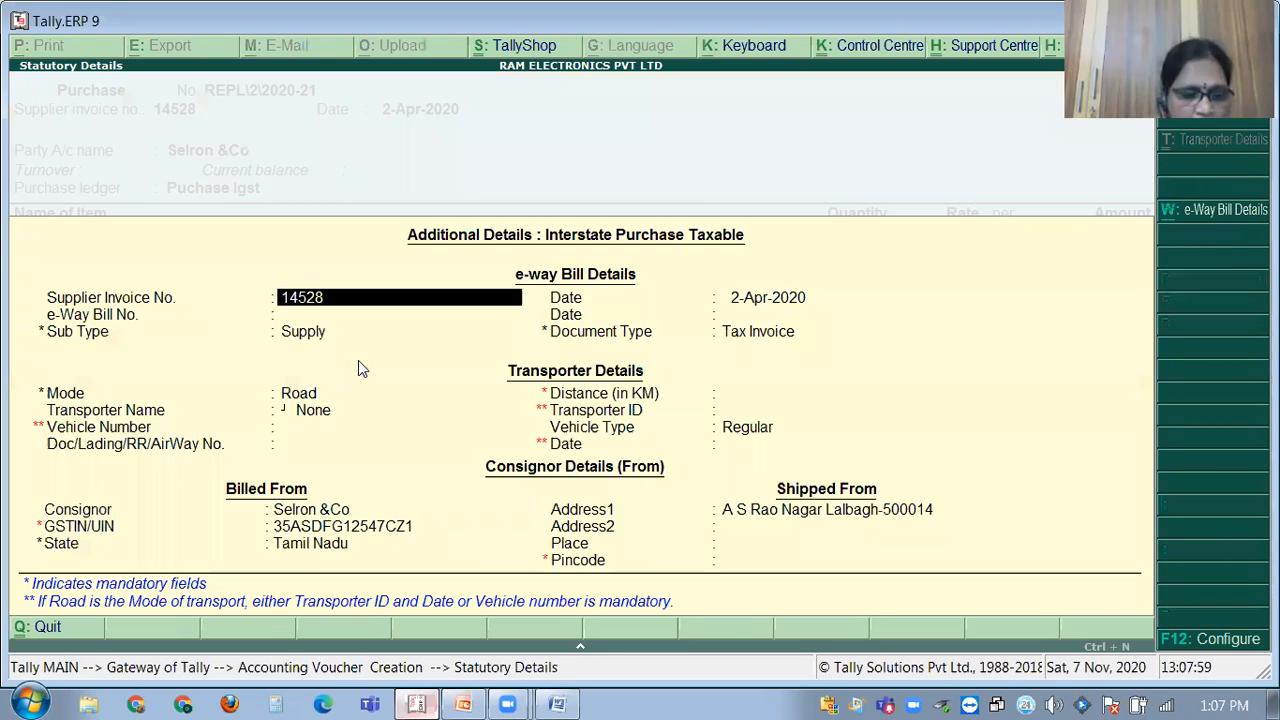
pyautogui.hotkey('ctrl', 'a')
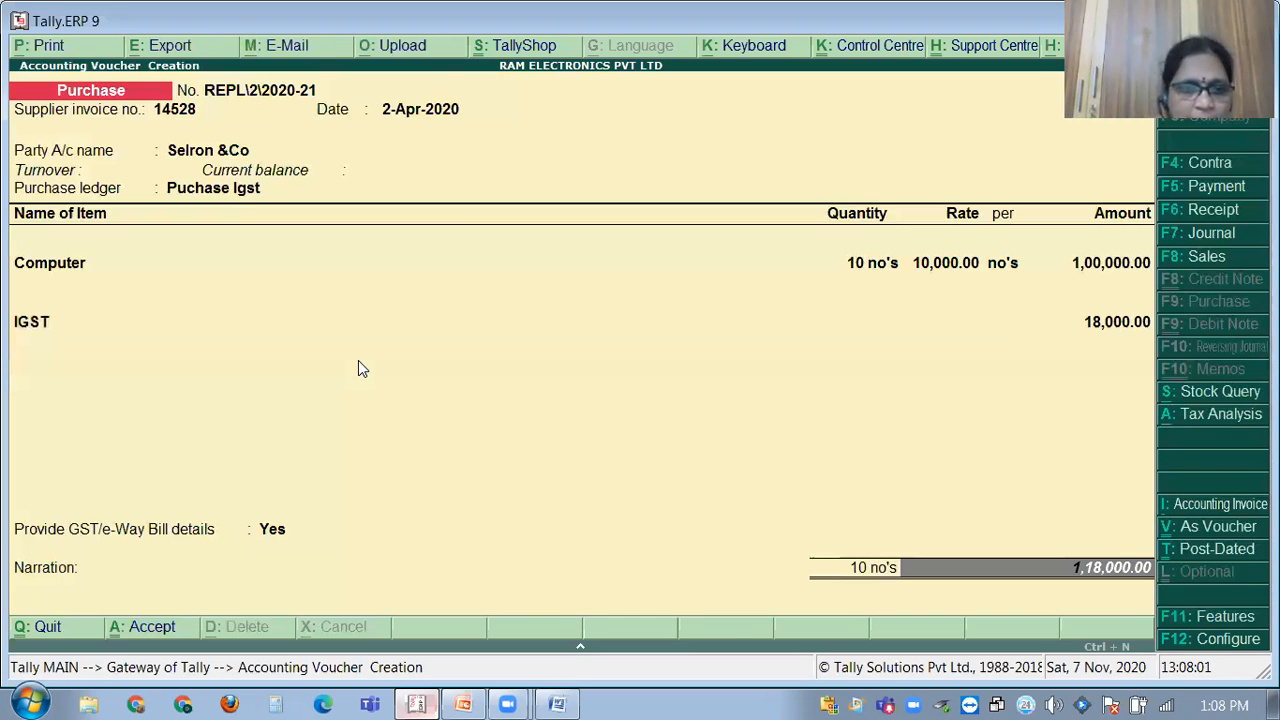
pyautogui.press('Return')
pyautogui.write('BEING GOODS PUR')
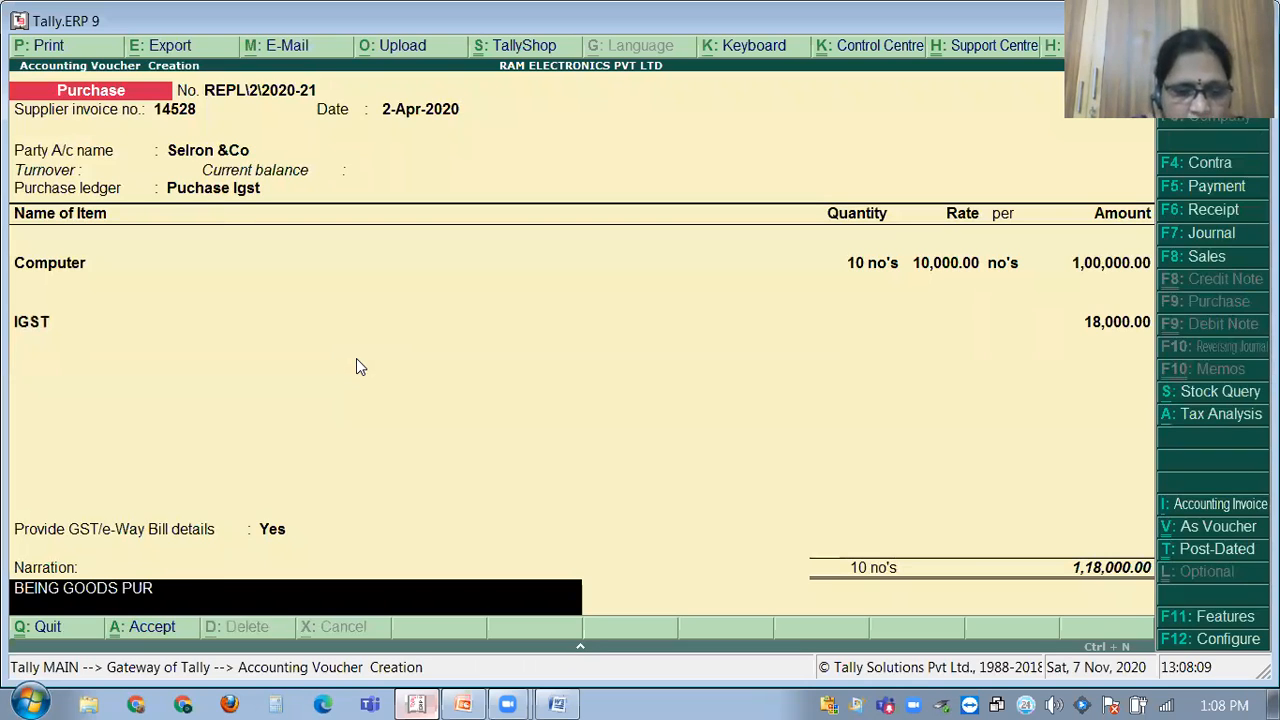
pyautogui.write('CHASED FROM')
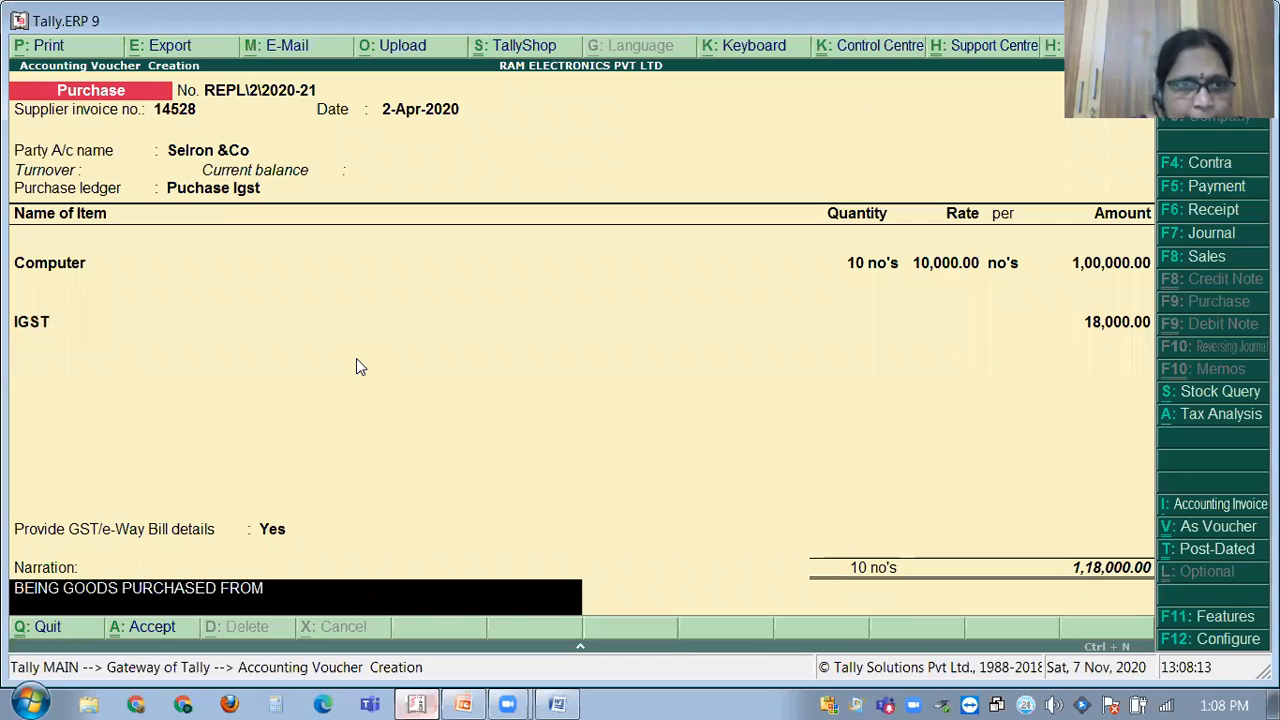
pyautogui.write(' SE')
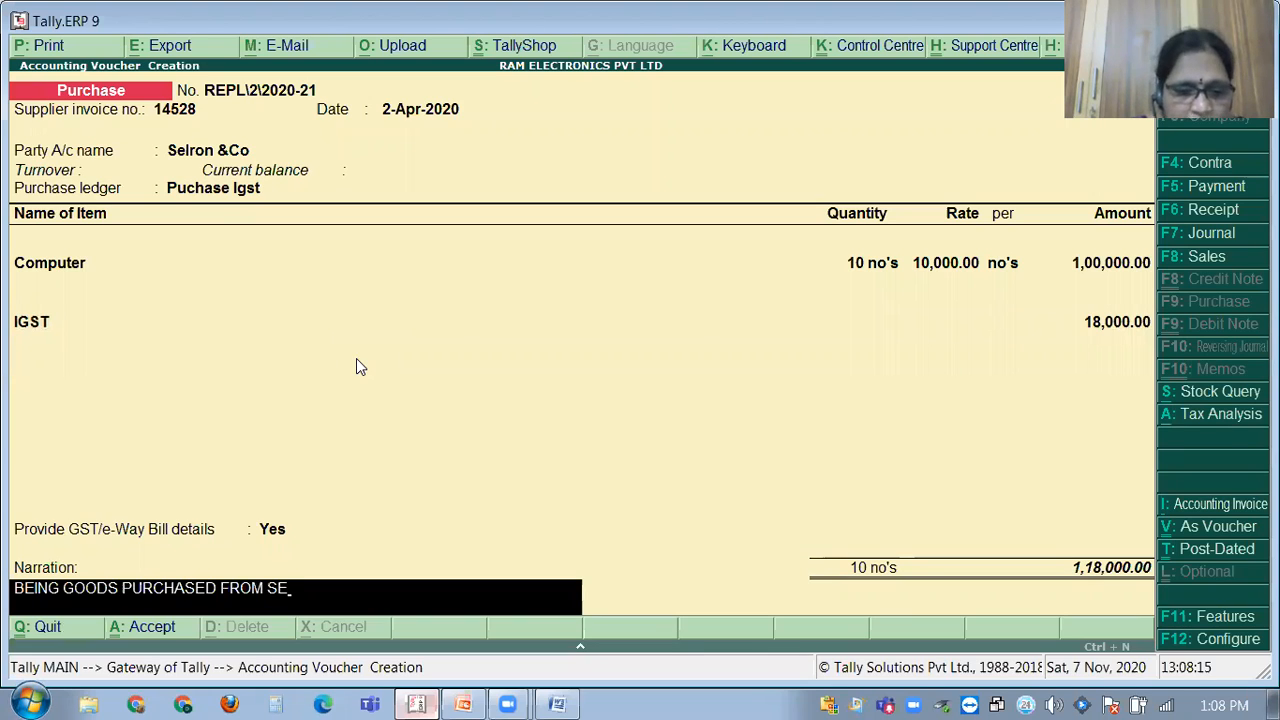
pyautogui.write('LRON&CO')
pyautogui.press('Return')
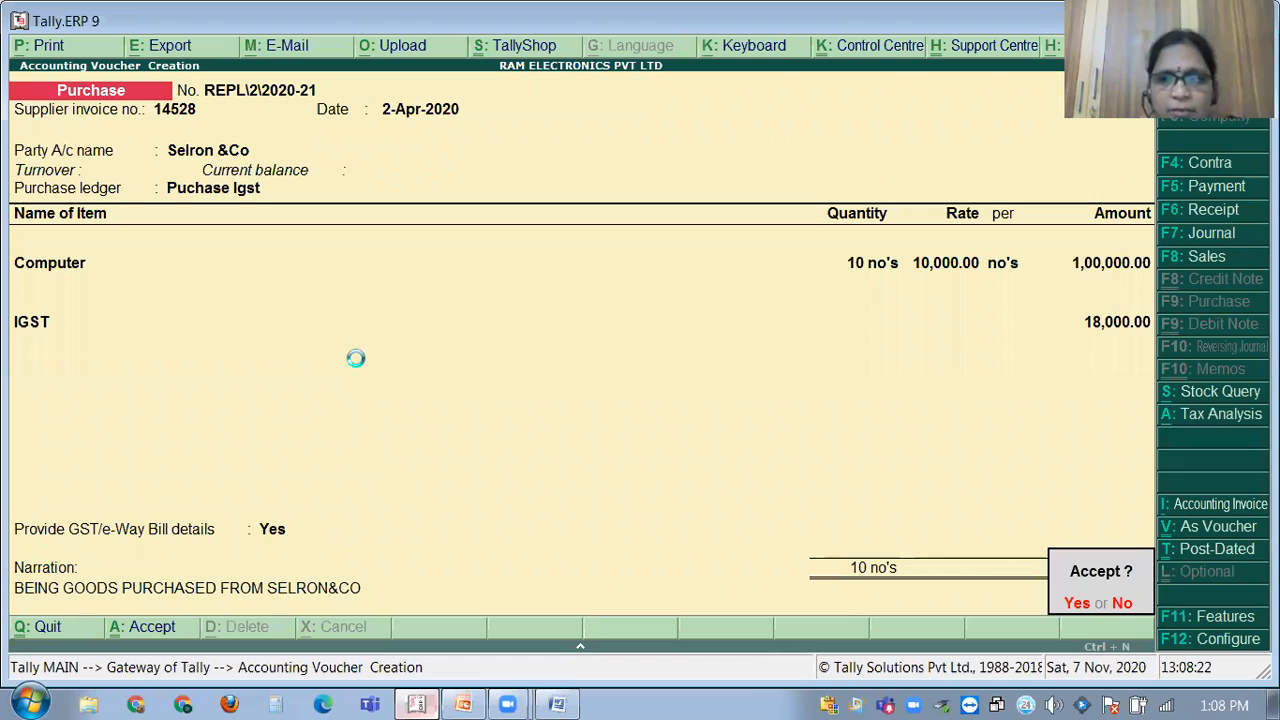
pyautogui.press('Return')
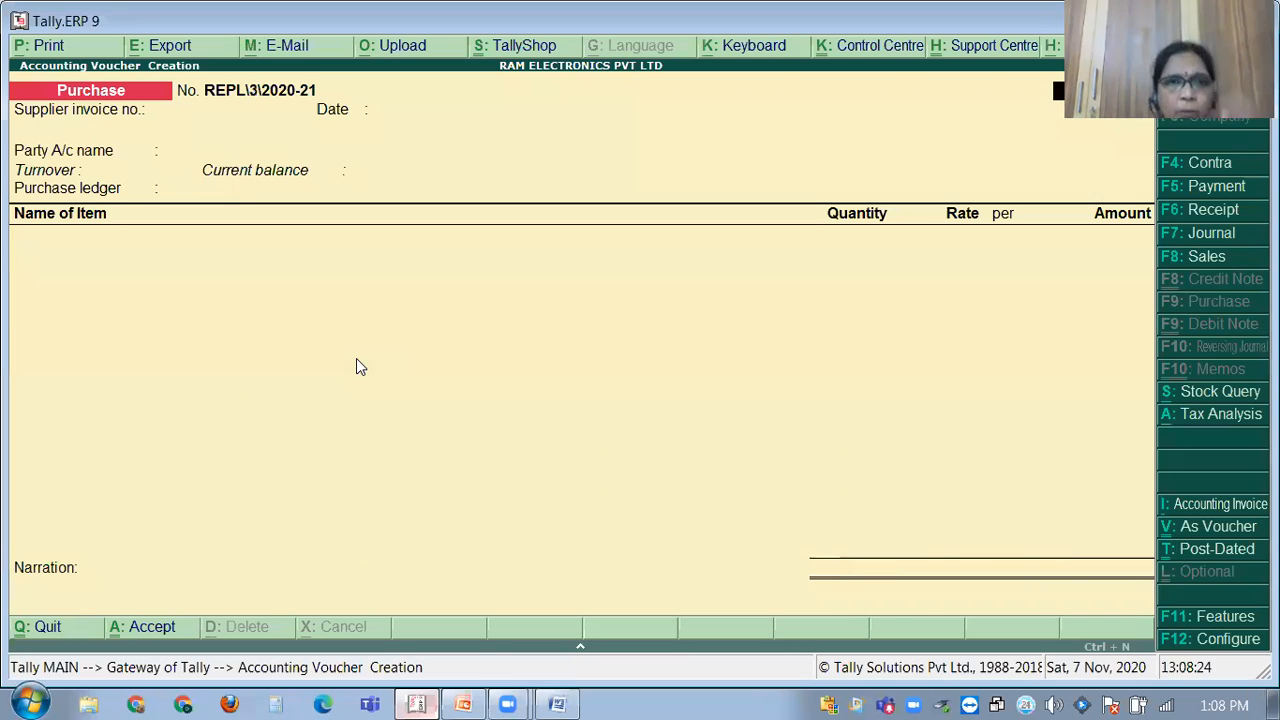
pyautogui.click(420, 700)
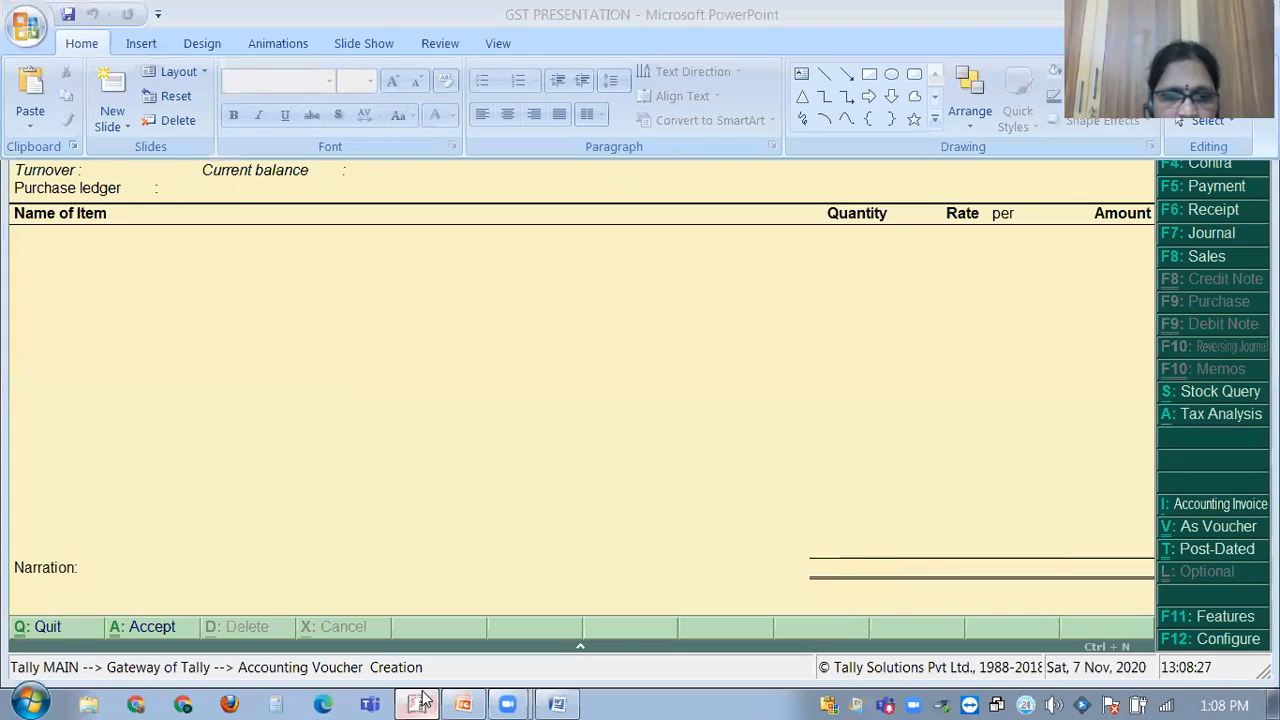
pyautogui.click(557, 700)
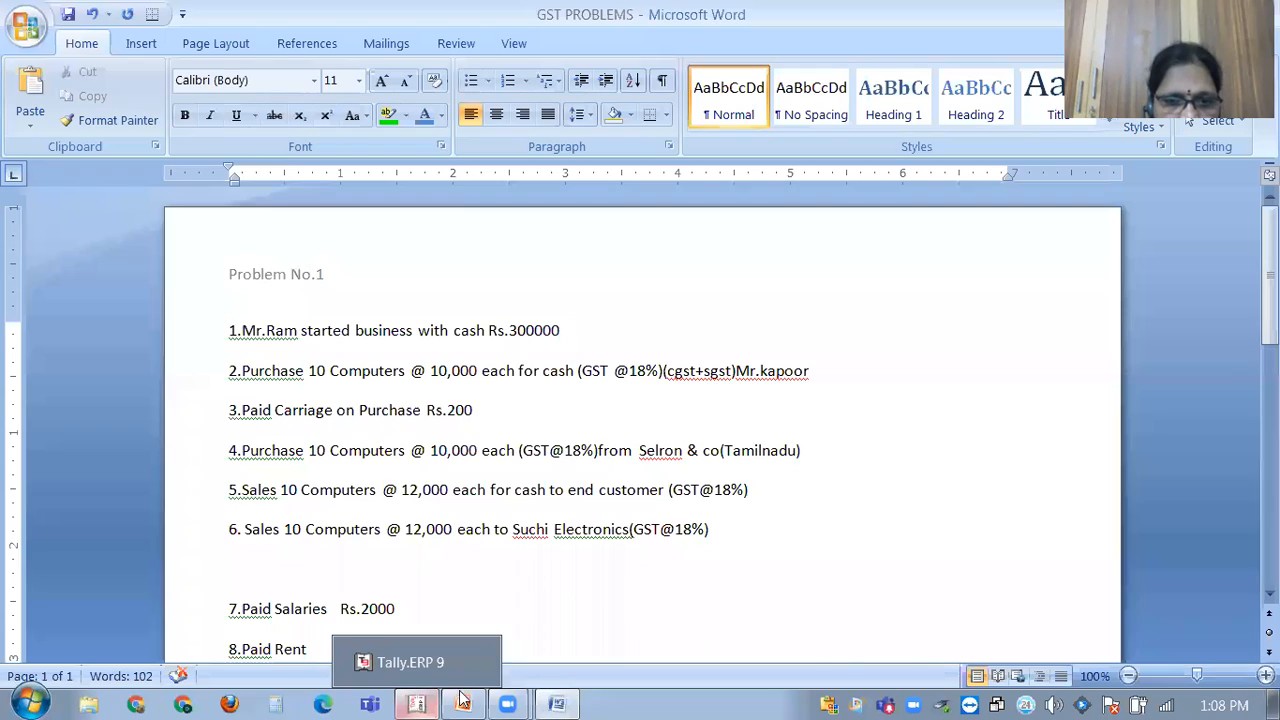
pyautogui.click(578, 700)
pyautogui.click(420, 700)
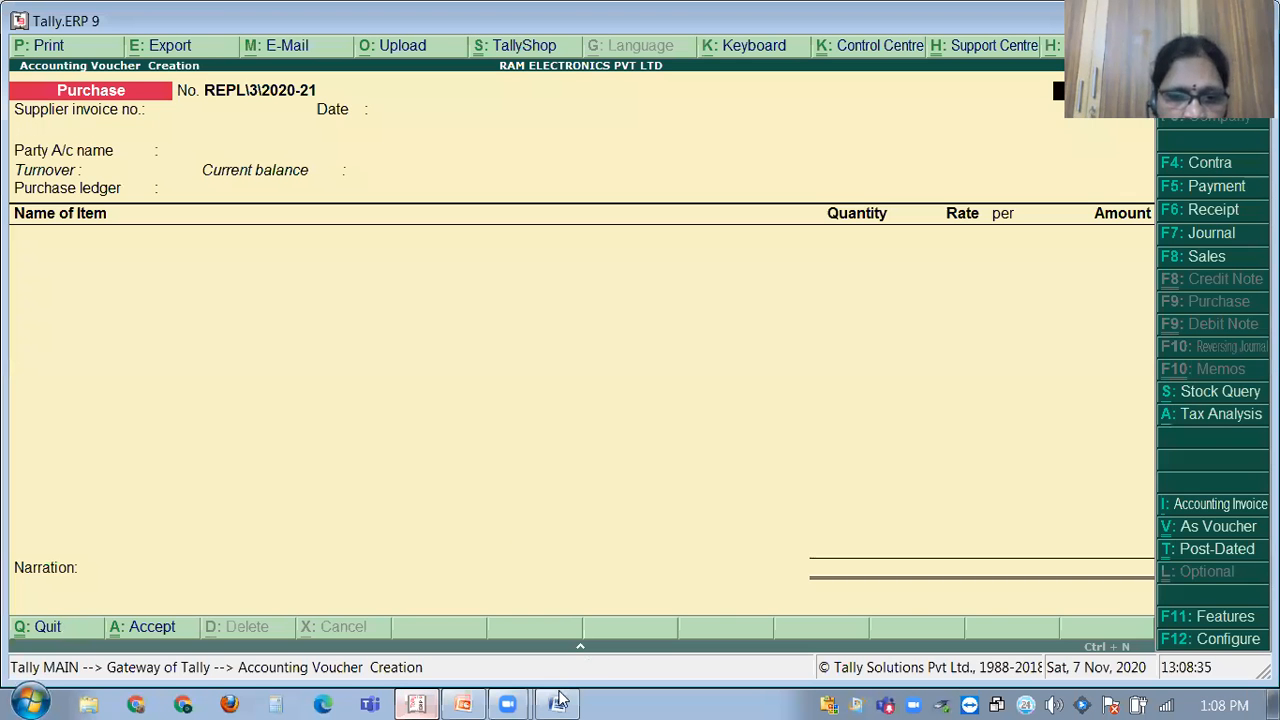
pyautogui.click(561, 700)
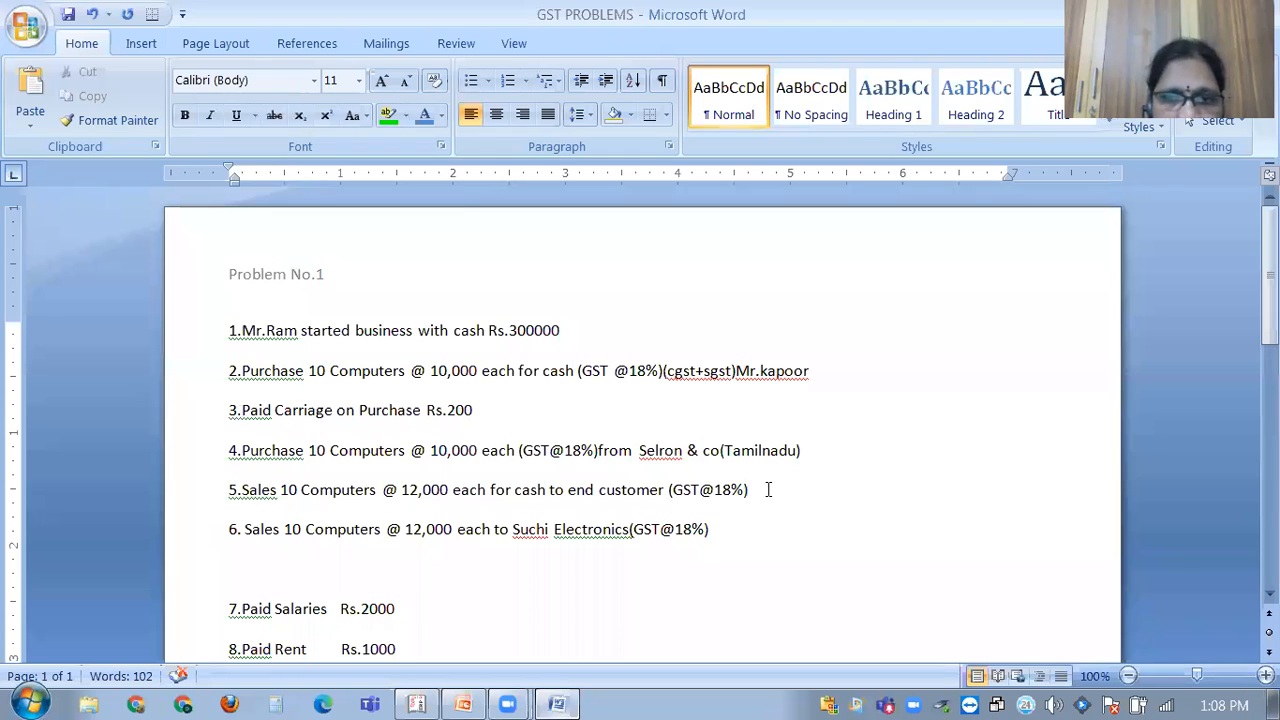
pyautogui.click(558, 702)
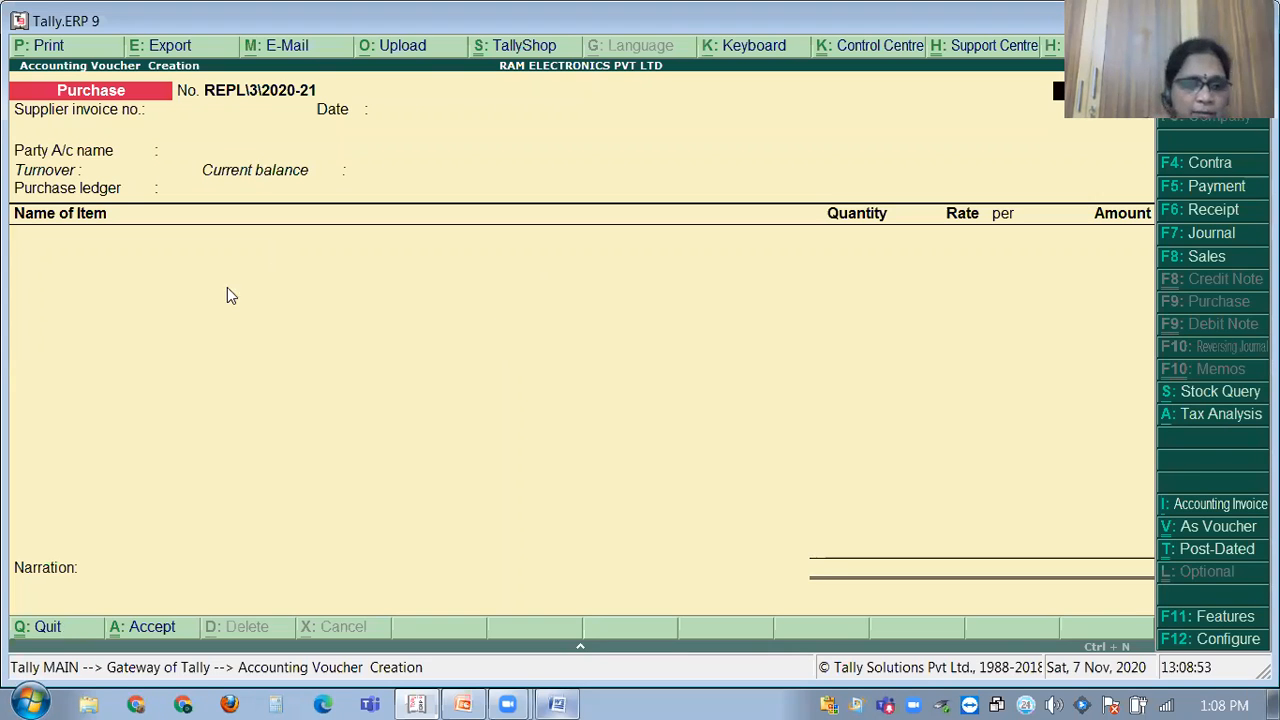
# Quit the blank purchase voucher and open Accounts Info > Voucher Types > Alter.
pyautogui.press('Escape')
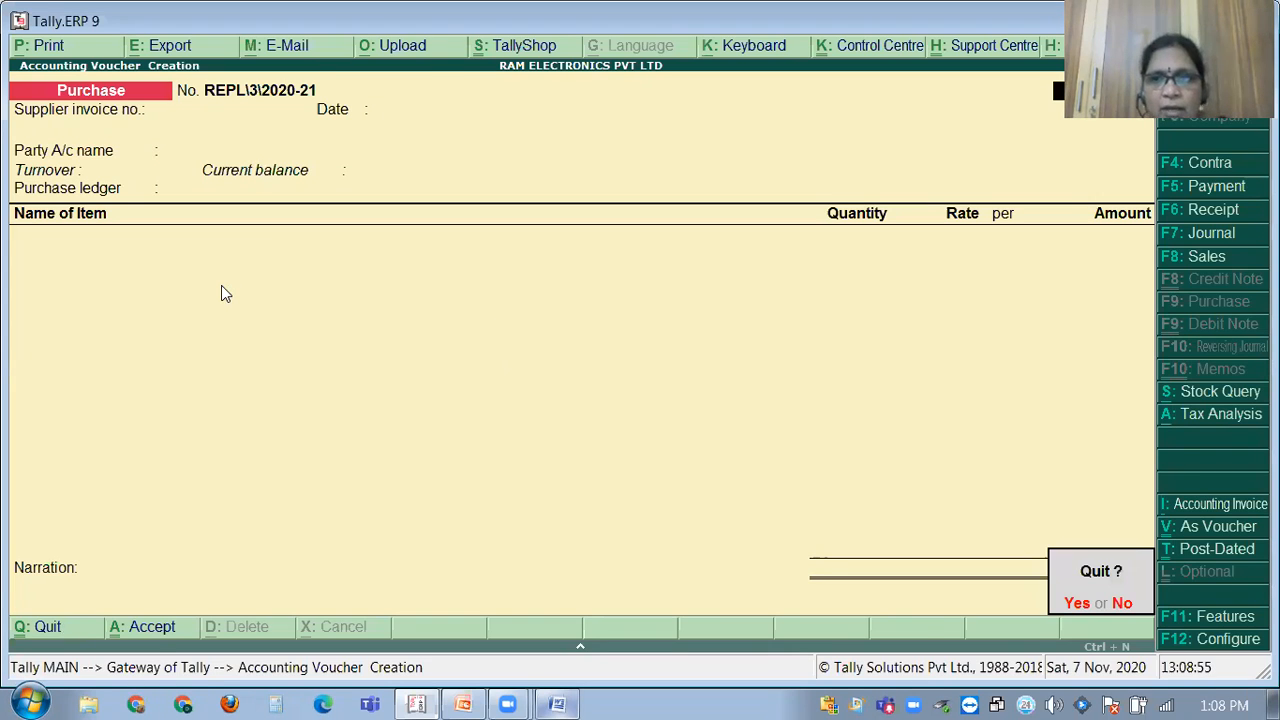
pyautogui.press('y')
pyautogui.press('Up')
pyautogui.press('Up')
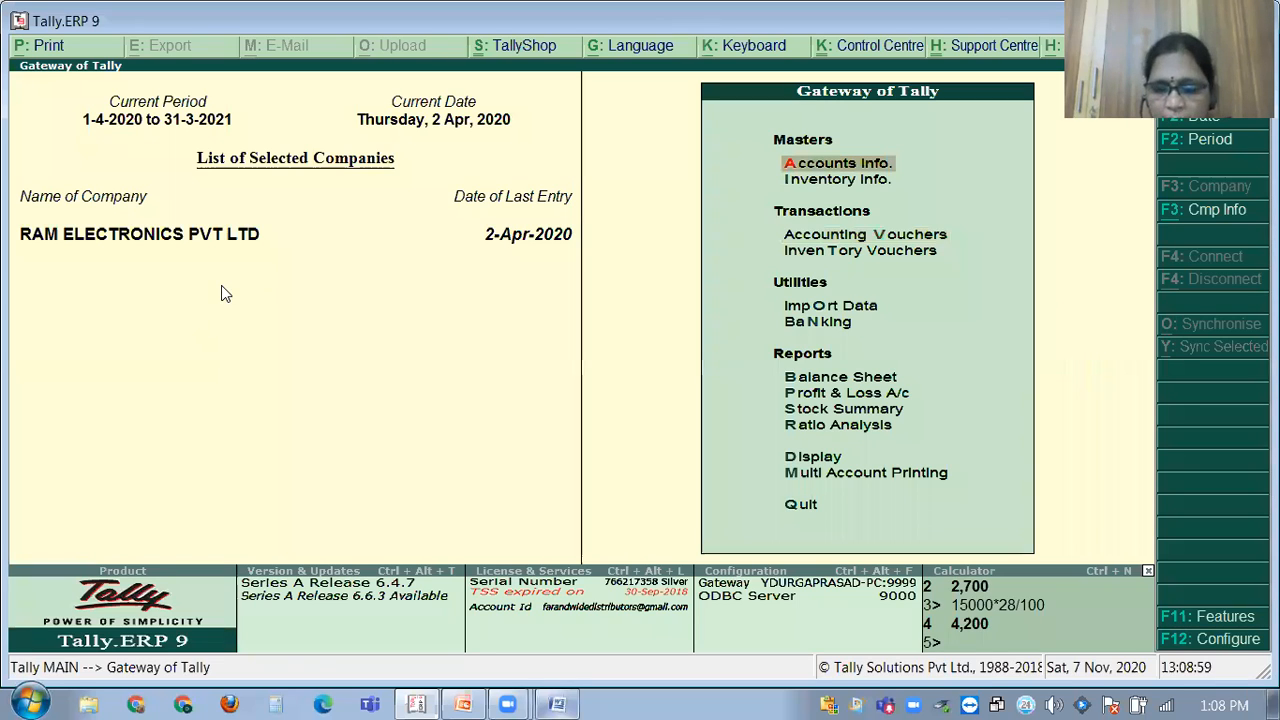
pyautogui.press('Return')
pyautogui.press('Up')
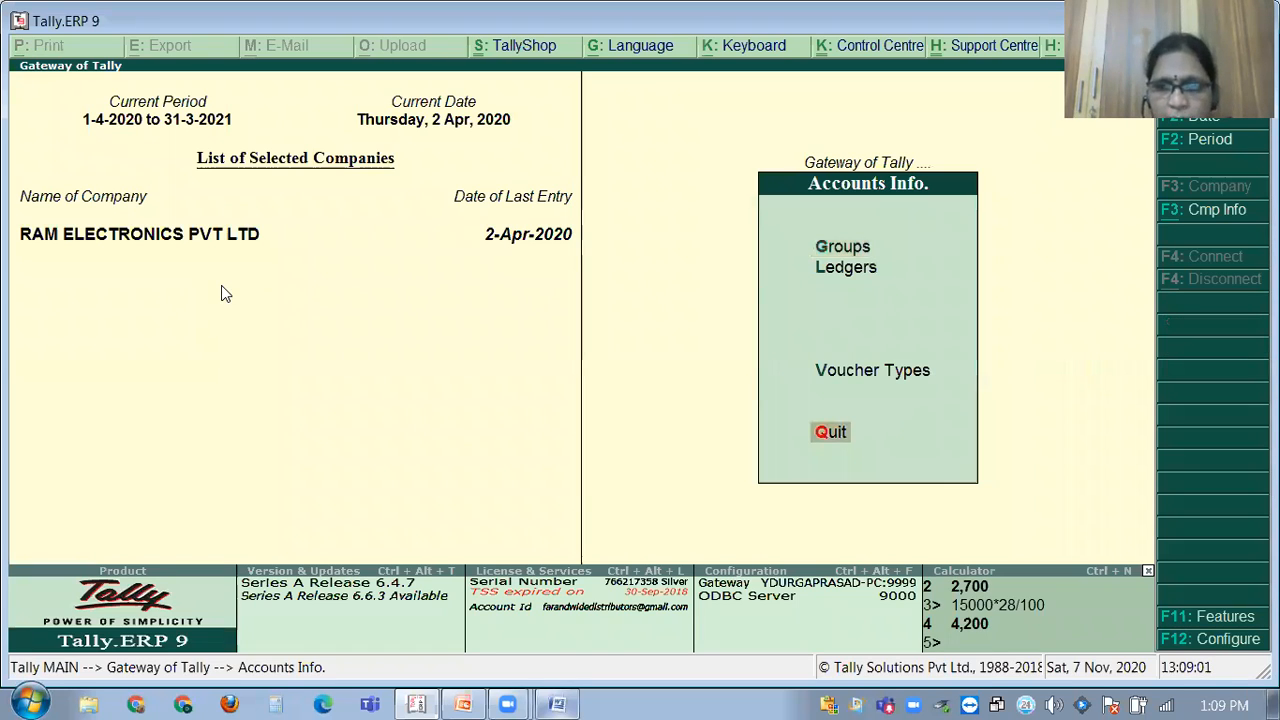
pyautogui.press('Up')
pyautogui.press('Return')
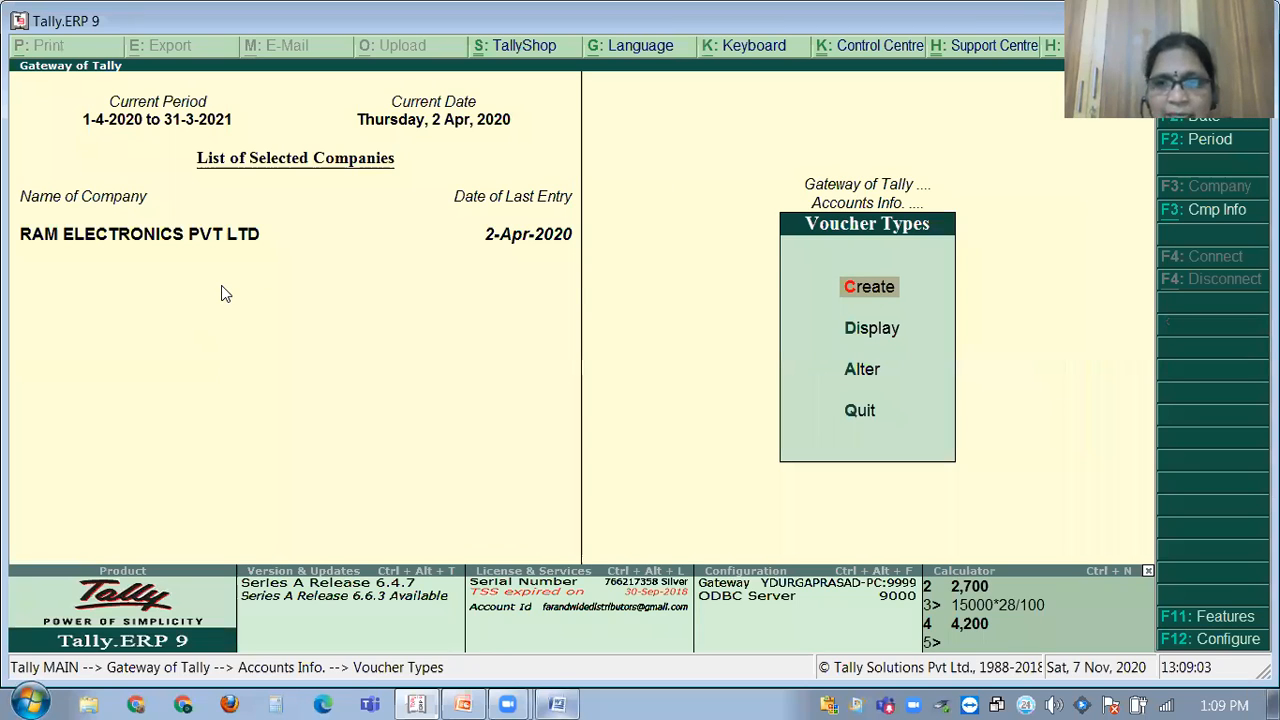
pyautogui.press('Down')
pyautogui.press('Down')
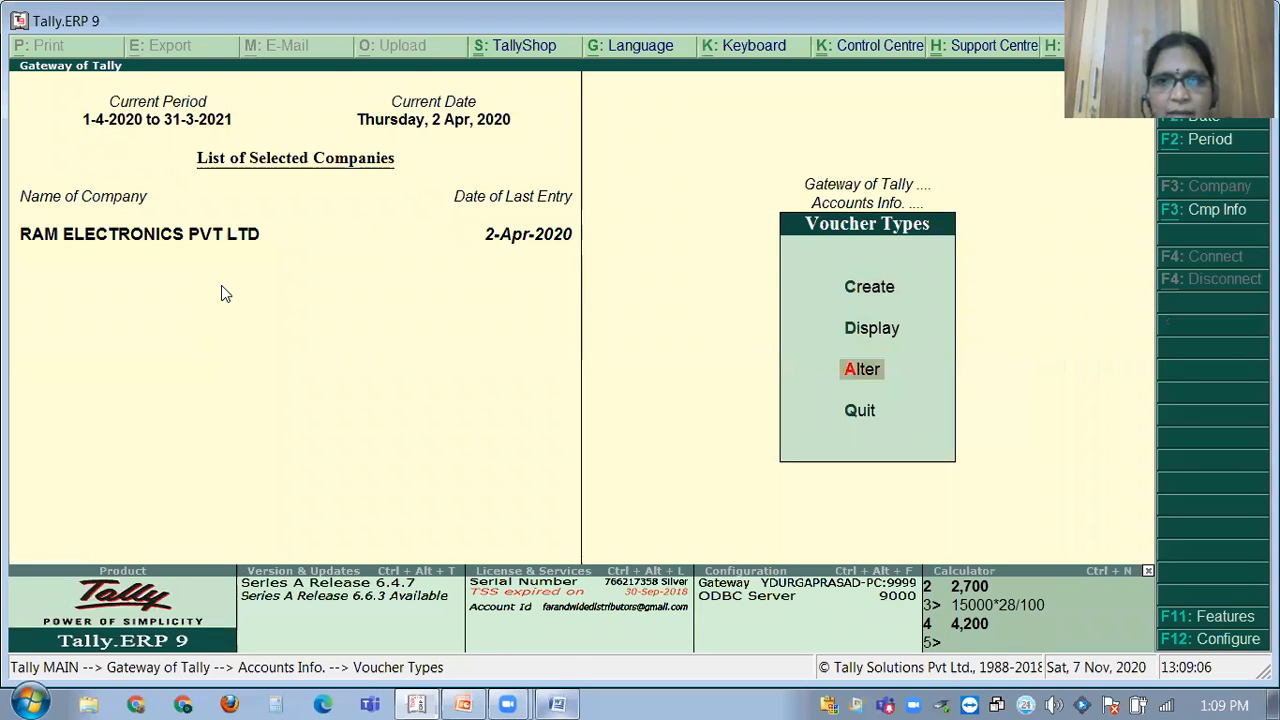
pyautogui.press('Return')
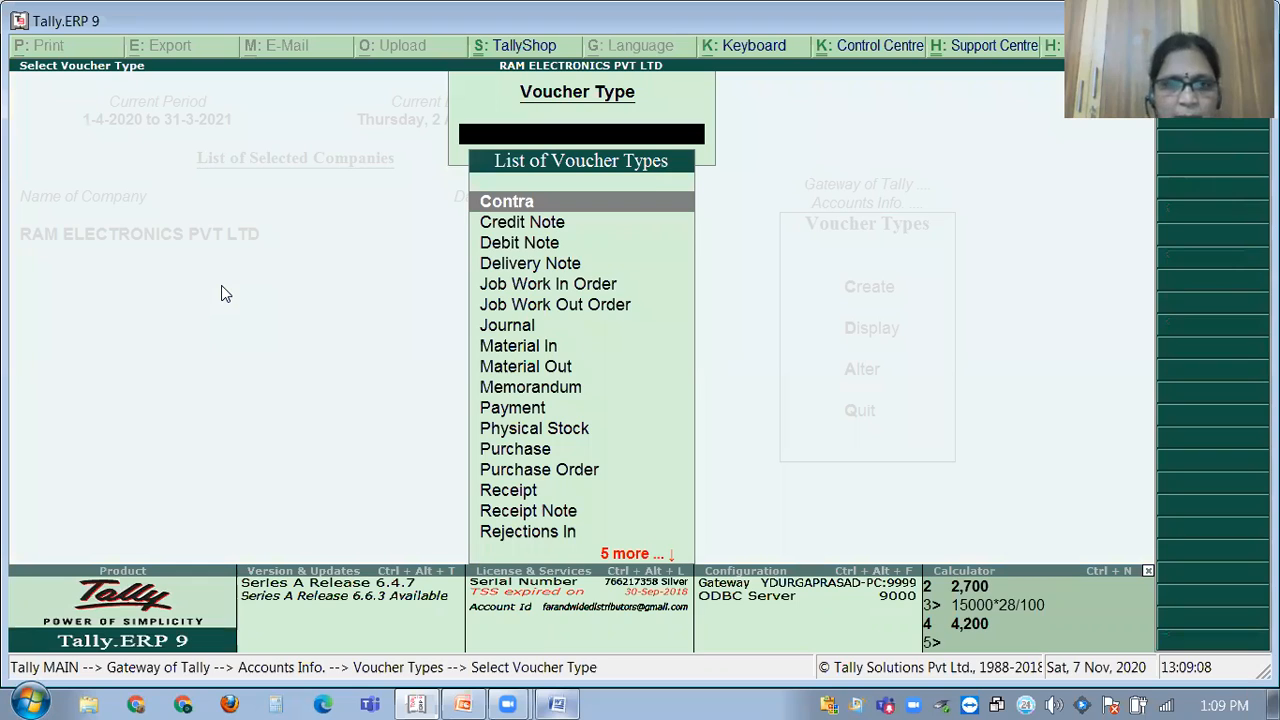
pyautogui.press('Down')
pyautogui.press('Down')
pyautogui.press('Down')
pyautogui.press('Down')
pyautogui.press('Down')
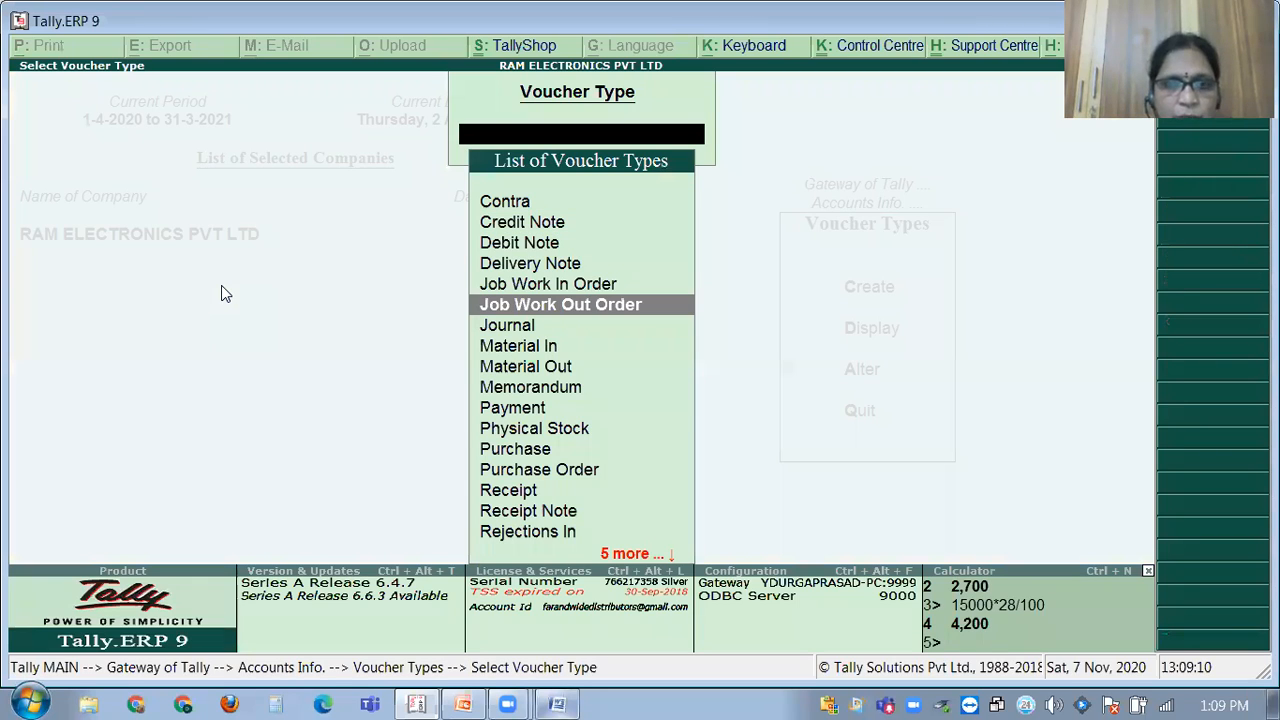
pyautogui.press('Down')
pyautogui.press('Down')
pyautogui.press('Down')
pyautogui.press('Down')
pyautogui.press('Down')
pyautogui.press('Down')
pyautogui.press('Down')
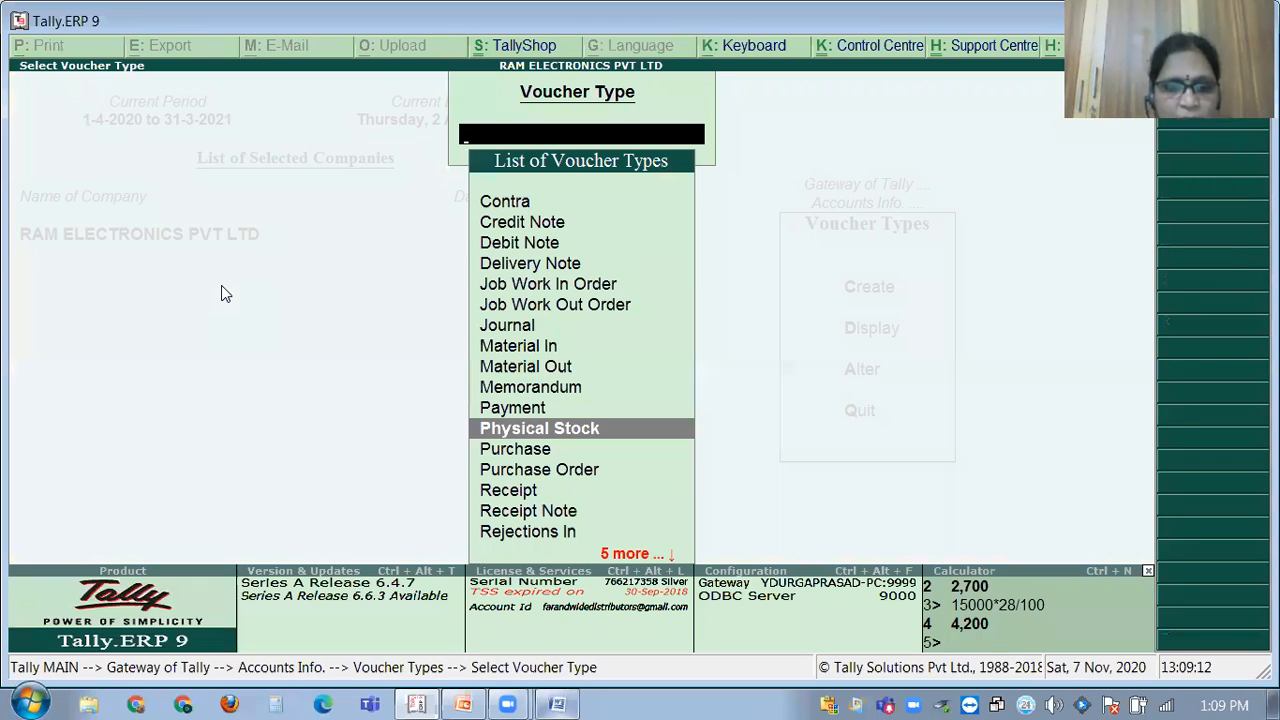
# Open the Sales voucher type and enable advanced numbering with prefill with zero turned on.
pyautogui.write('sa')
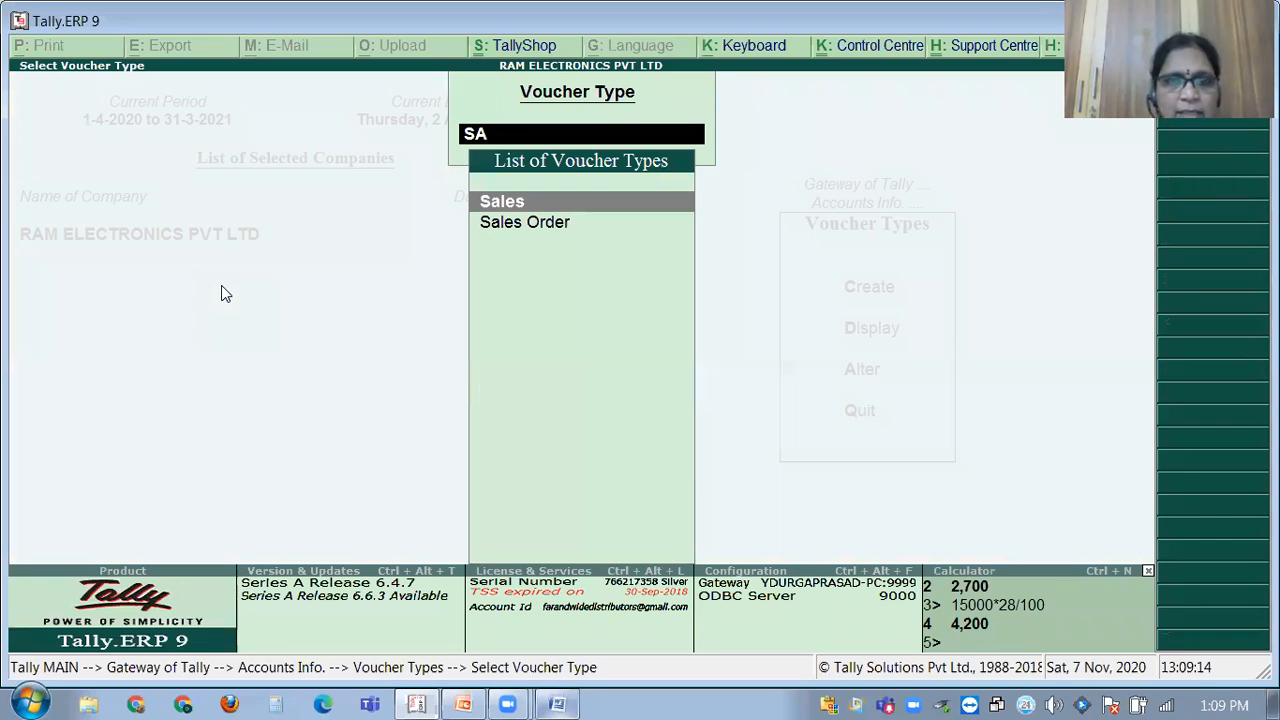
pyautogui.press('Return')
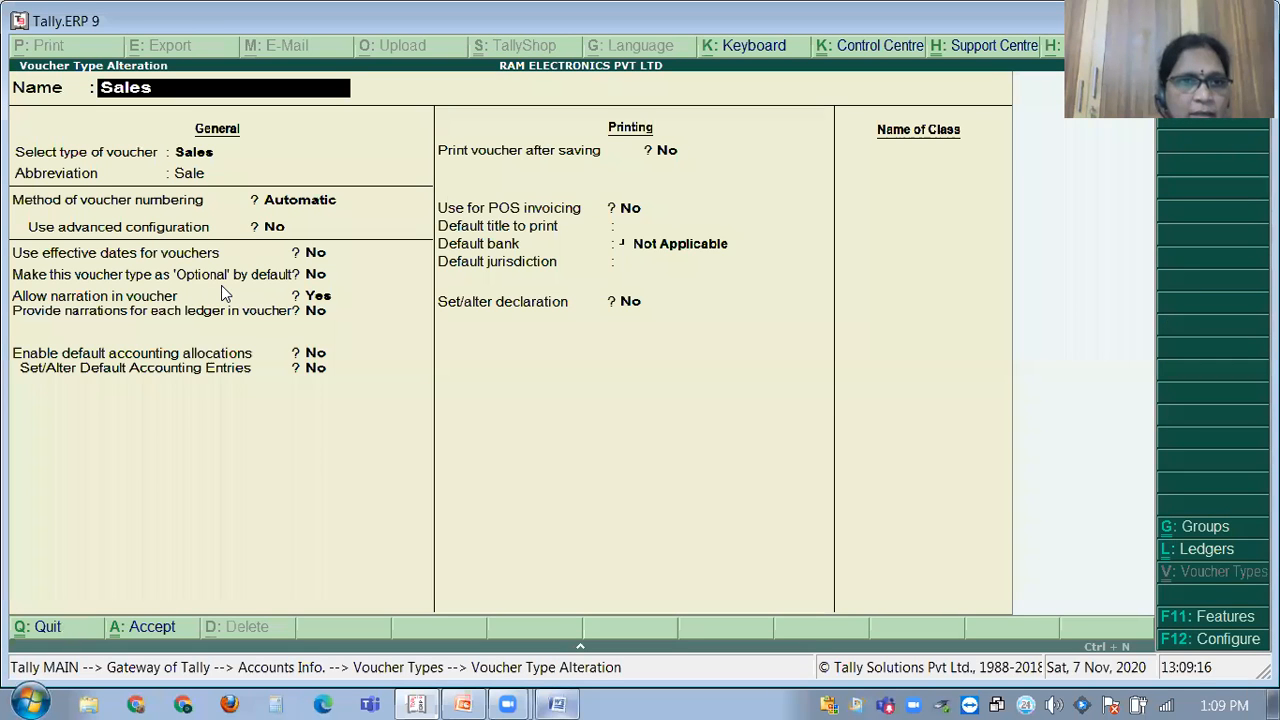
pyautogui.press('Return')
pyautogui.press('Return')
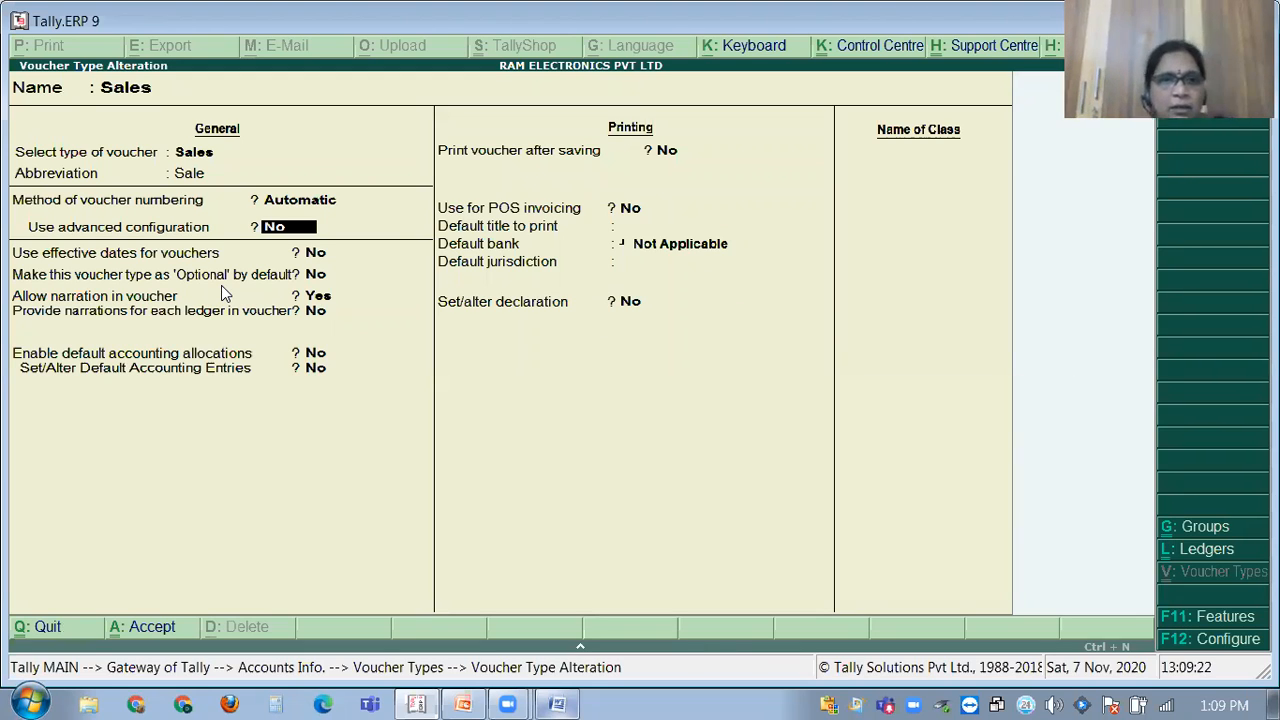
pyautogui.write('Y')
pyautogui.press('Return')
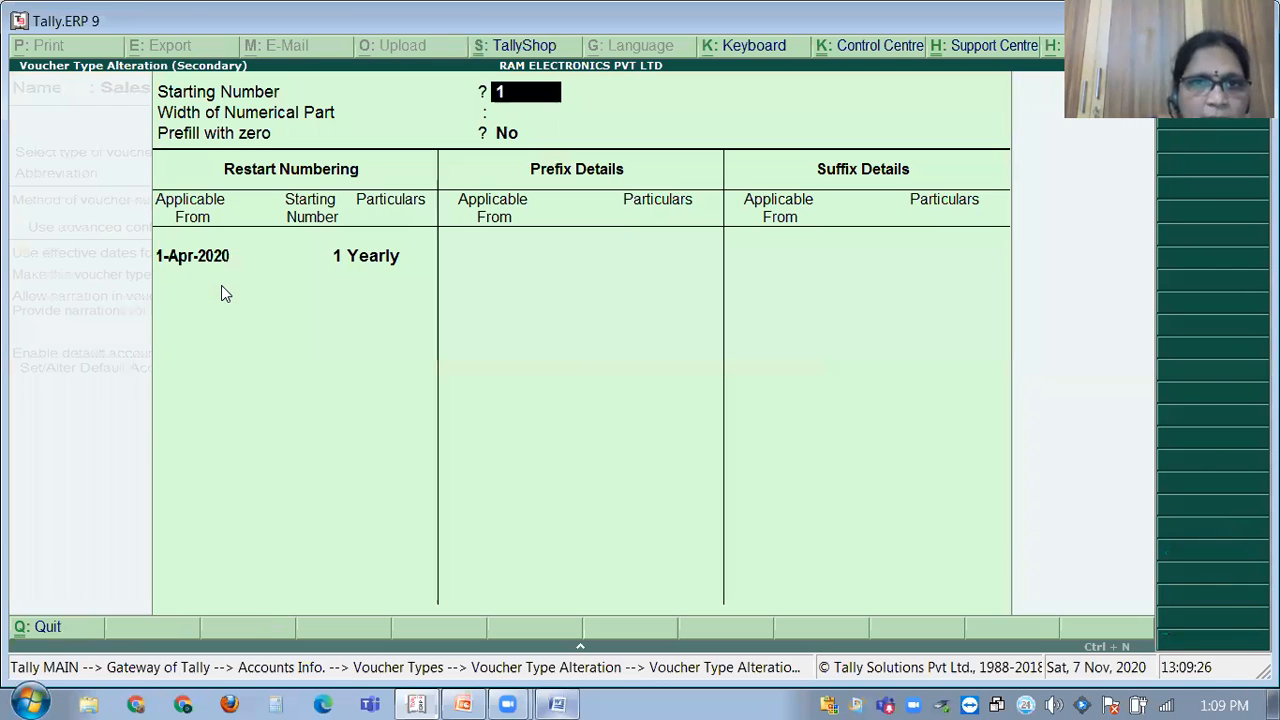
pyautogui.press('Return')
pyautogui.press('Return')
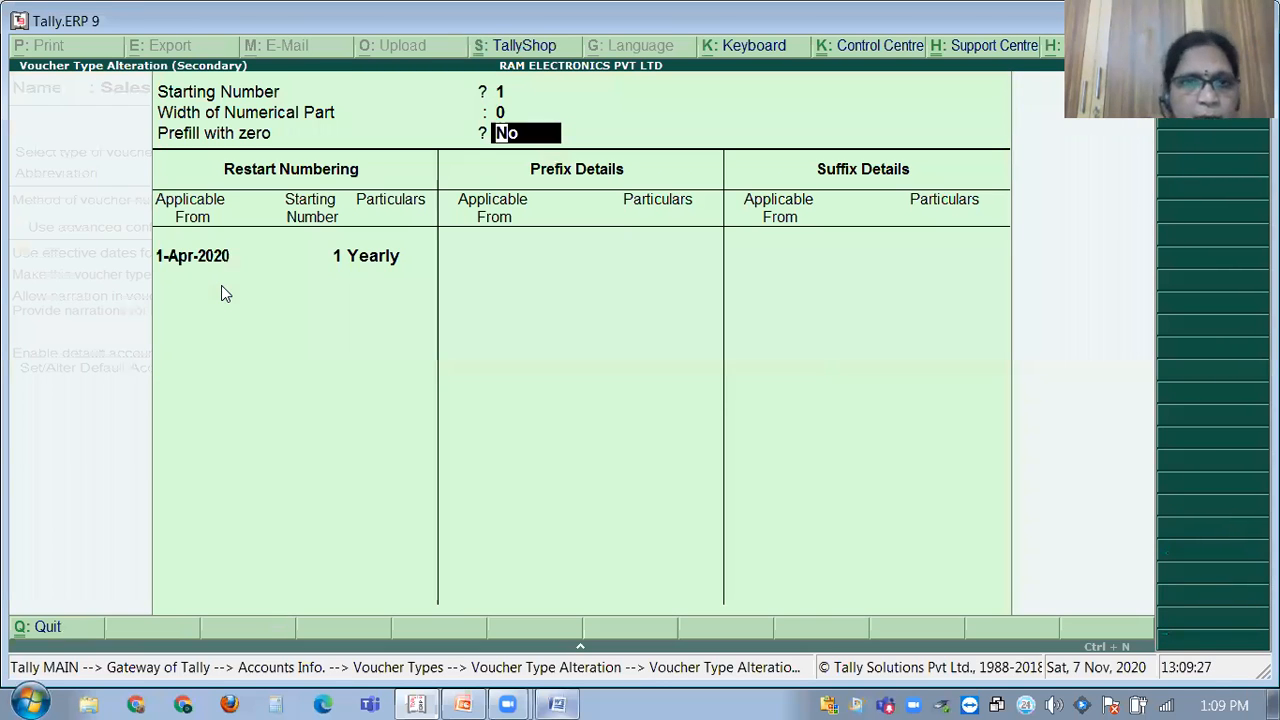
pyautogui.press('y')
pyautogui.press('Return')
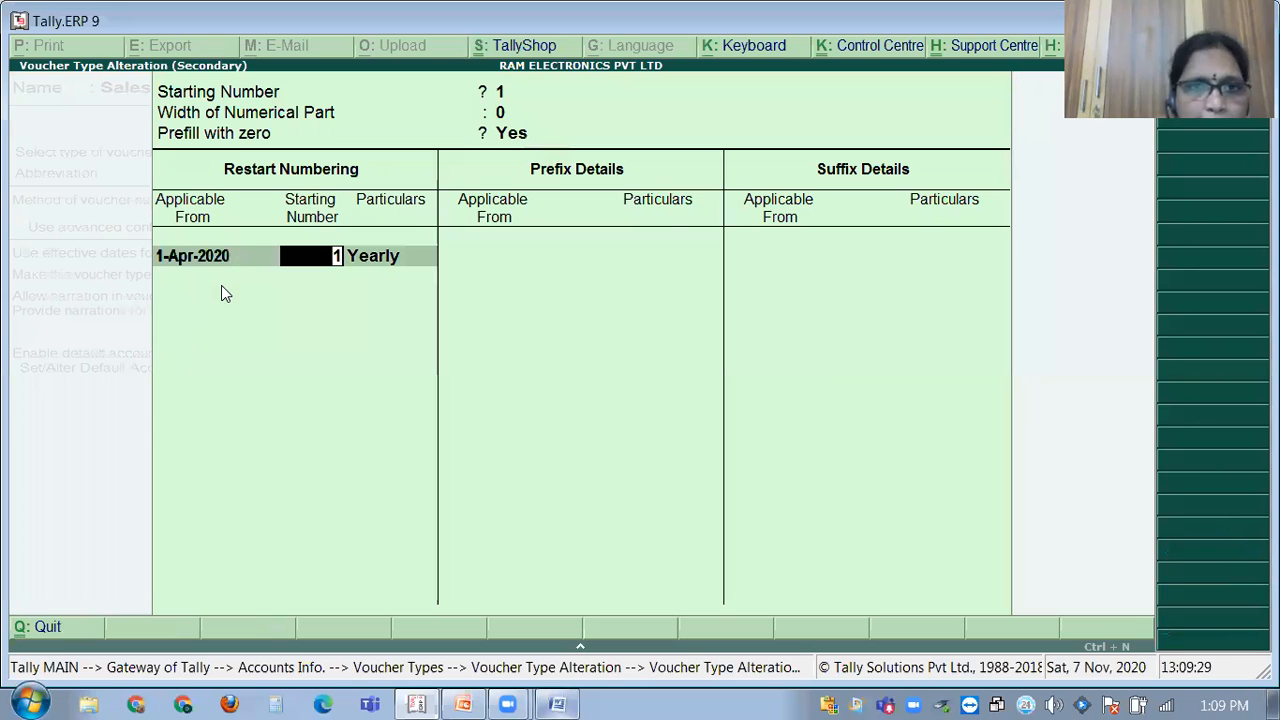
pyautogui.press('Return')
pyautogui.press('Return')
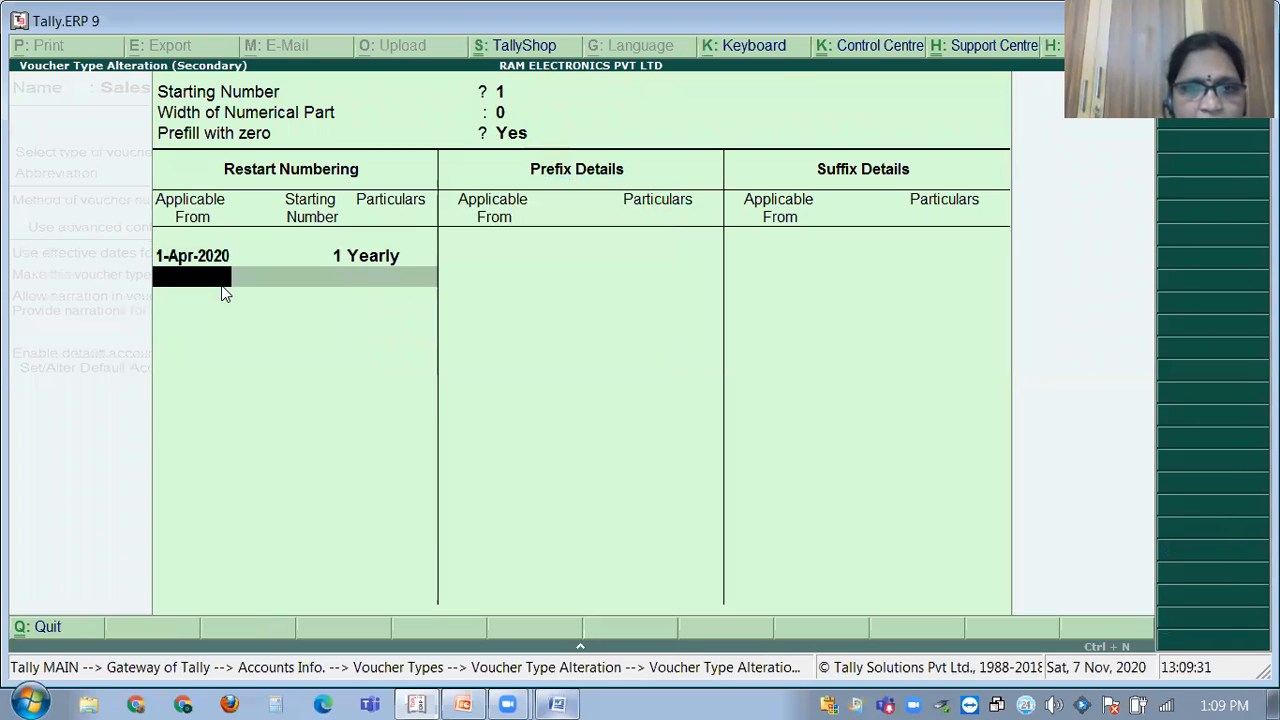
pyautogui.press('Return')
pyautogui.press('Return')
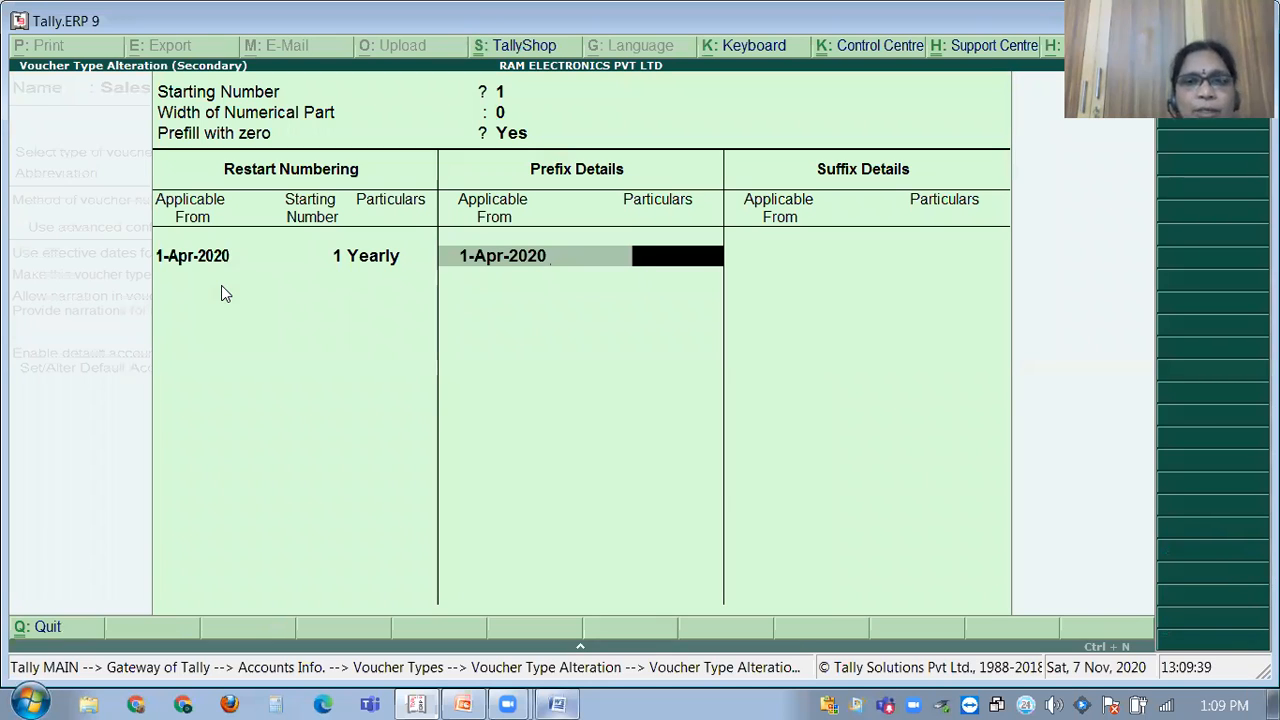
# Add prefix TI\ and suffix \2020-21 from 1-Apr-2020, and save the Sales voucher type.
pyautogui.write('T')
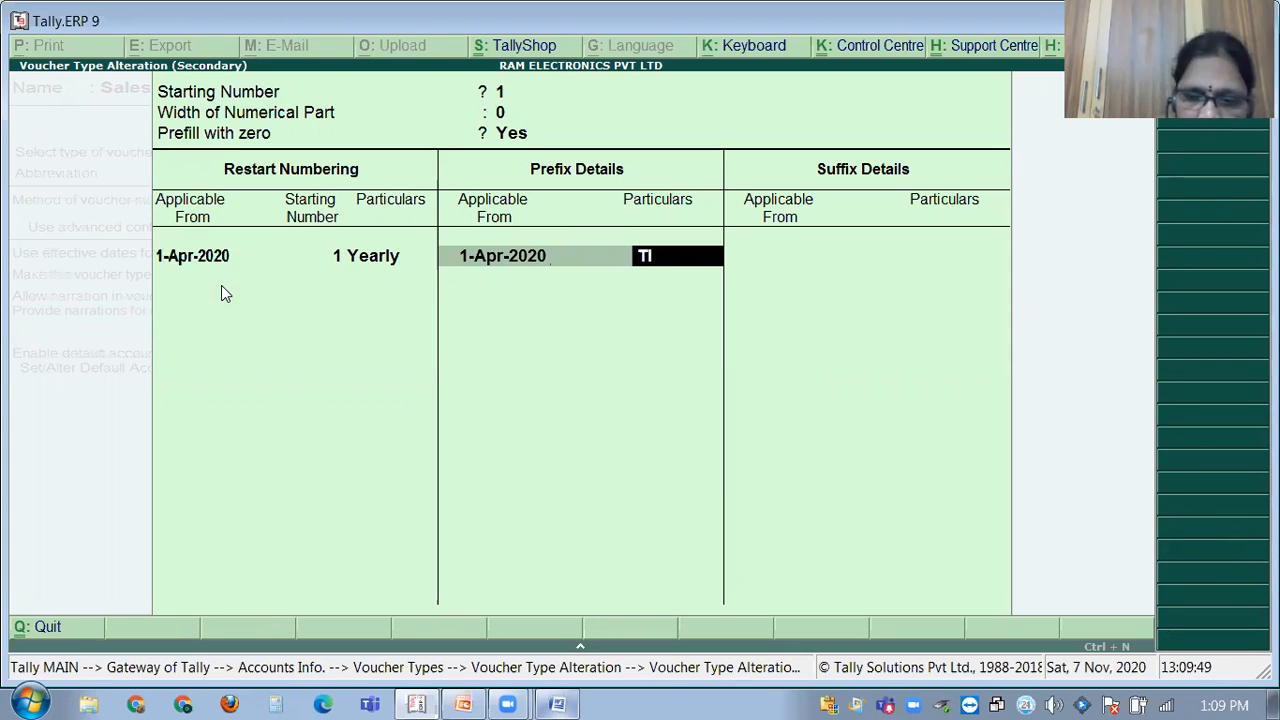
pyautogui.write('\\')
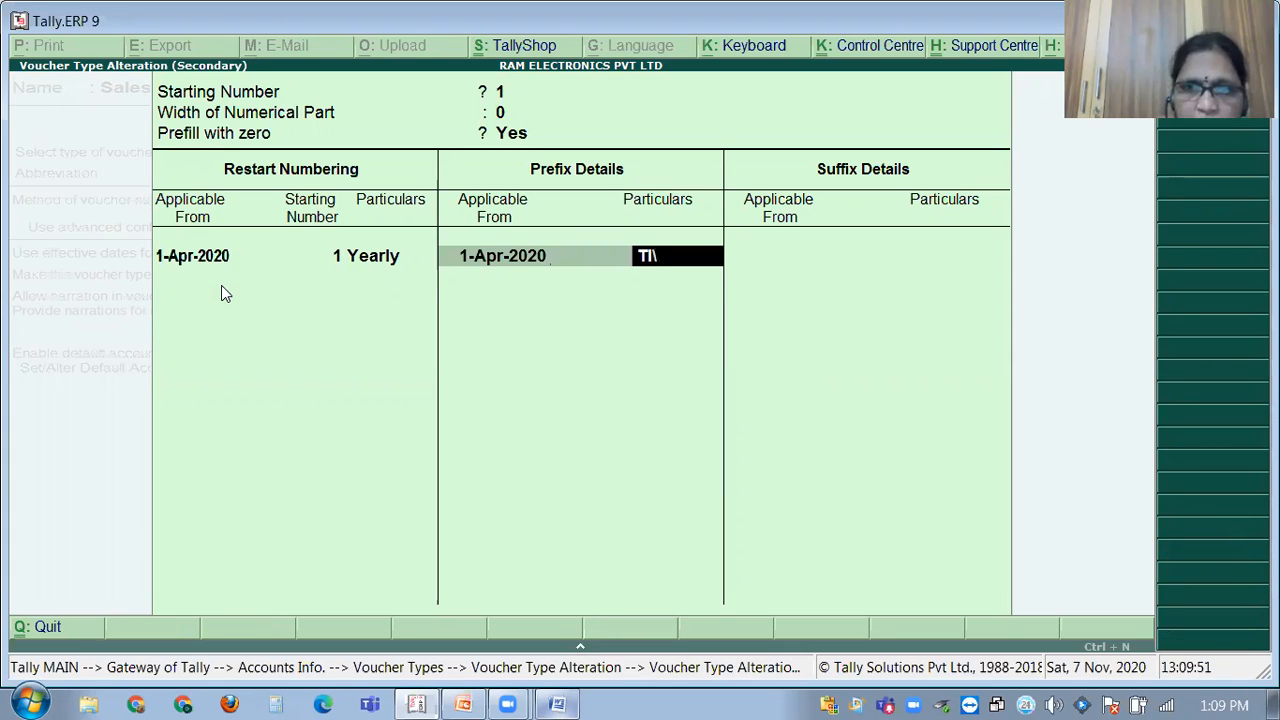
pyautogui.press('Return')
pyautogui.press('Return')
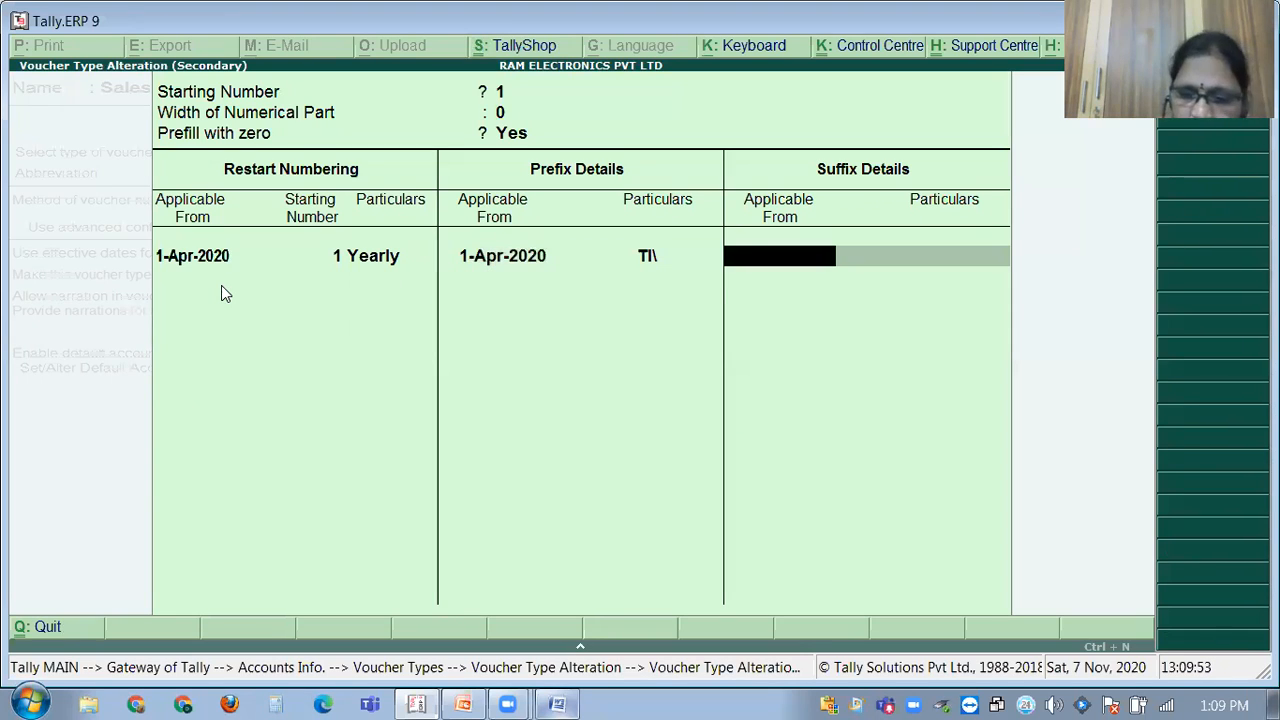
pyautogui.write('1.4')
pyautogui.press('Return')
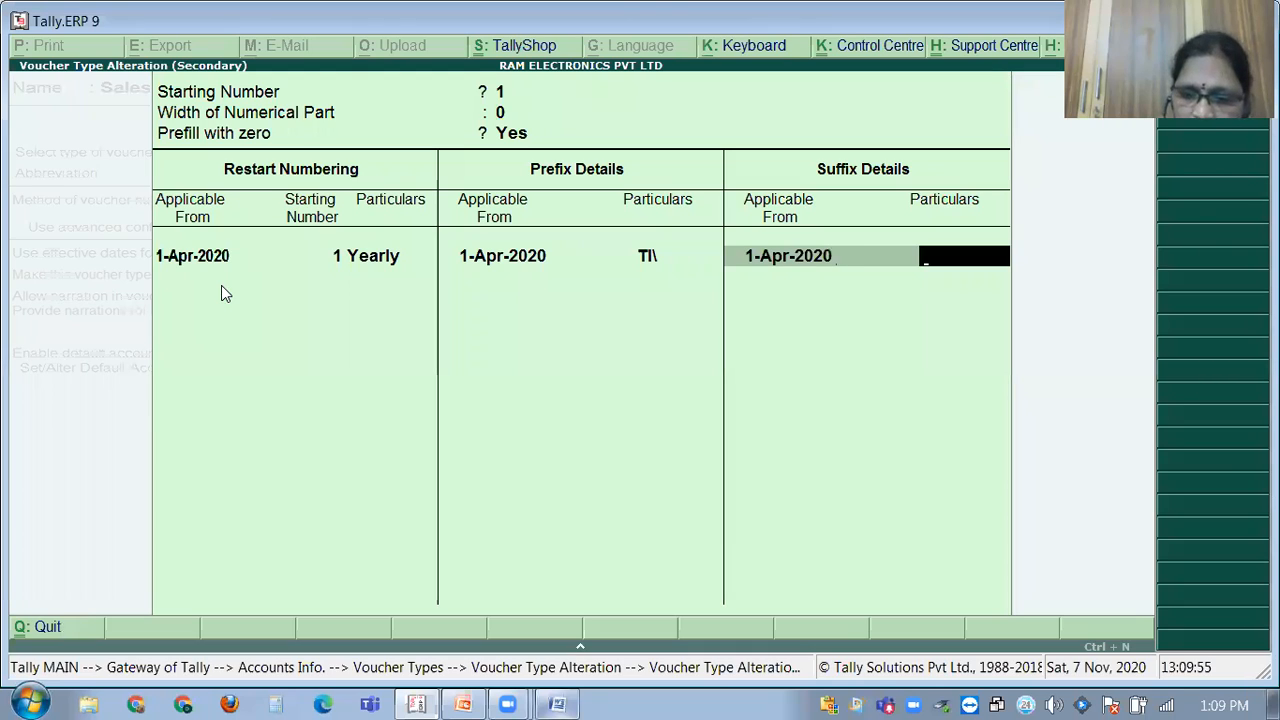
pyautogui.write('\\')
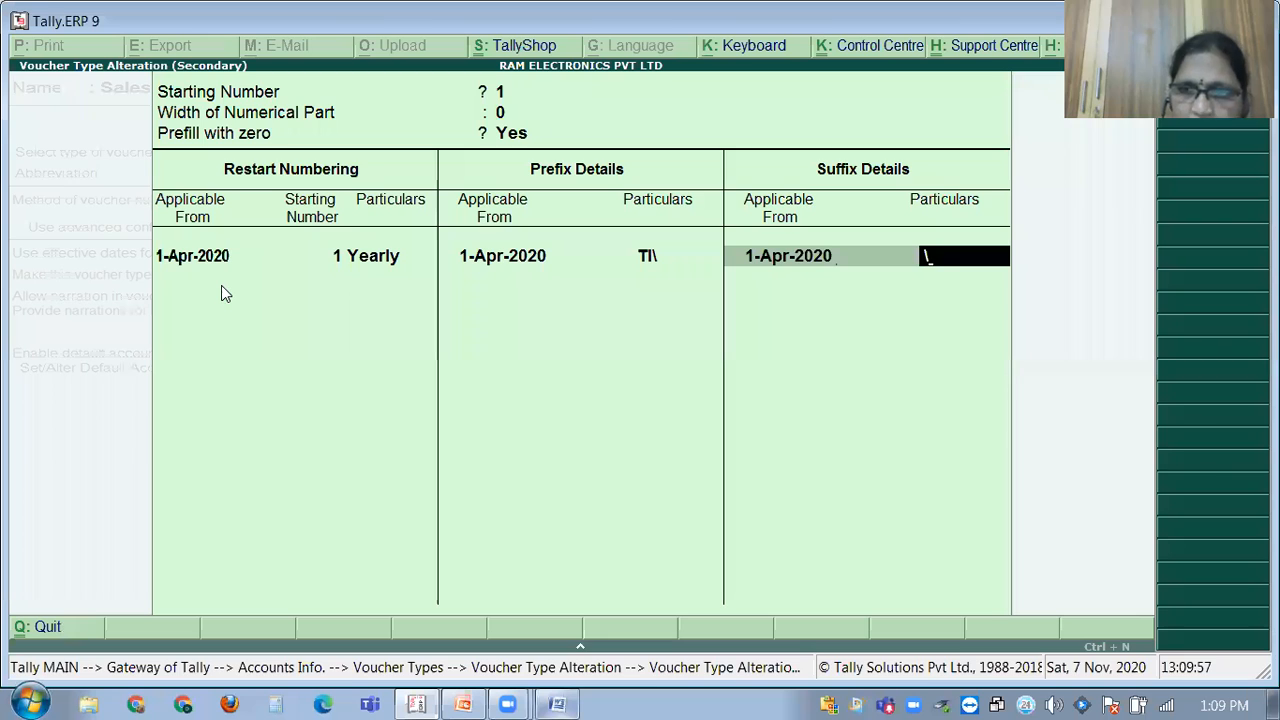
pyautogui.write('2020')
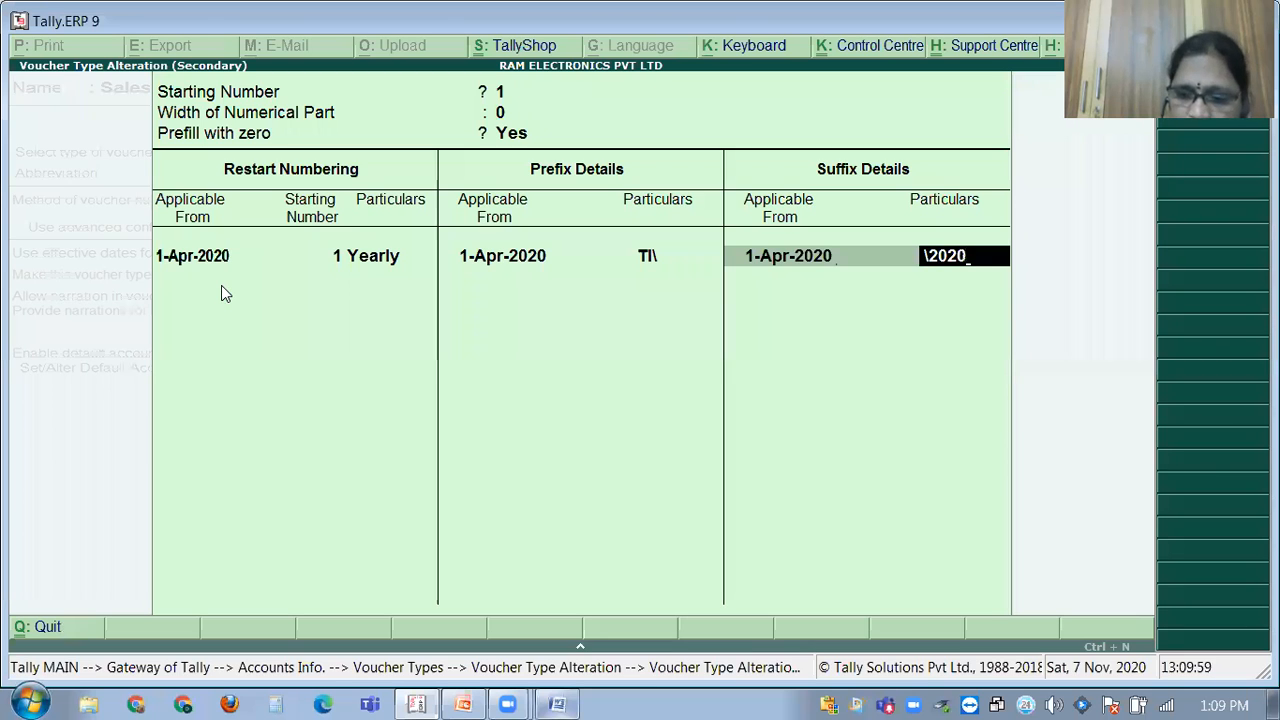
pyautogui.write('-21')
pyautogui.press('Return')
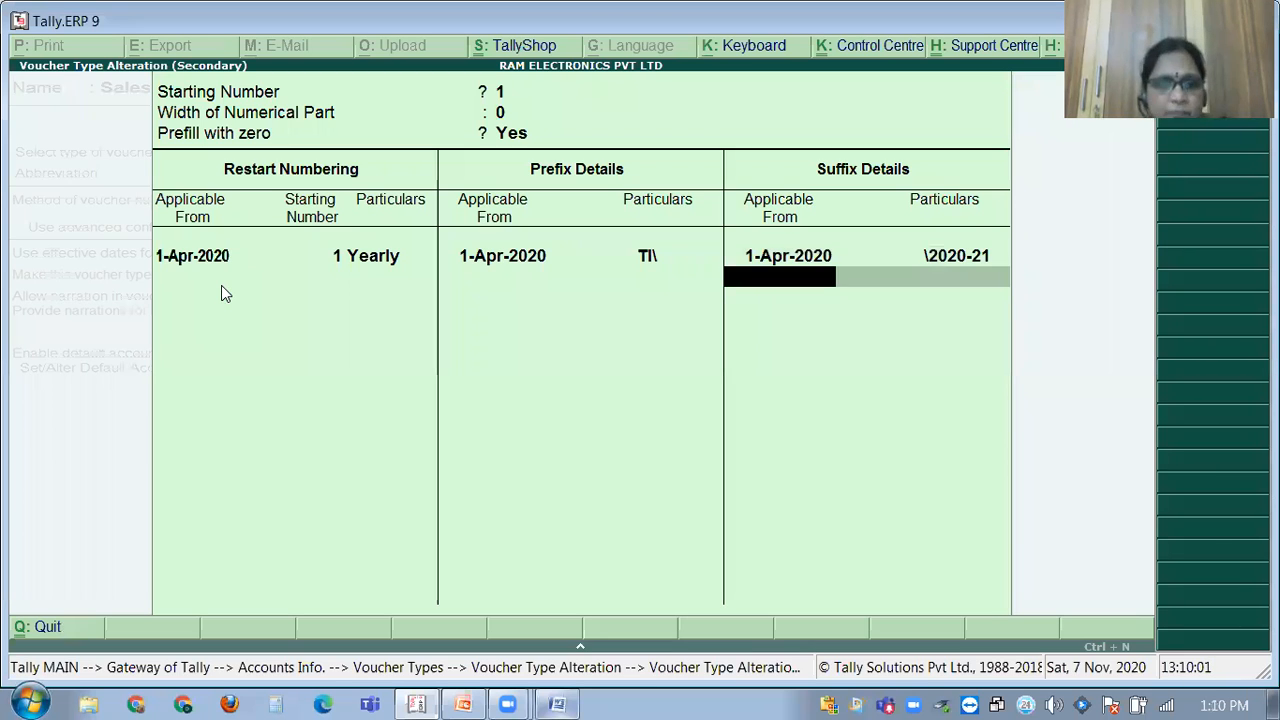
pyautogui.press('Return')
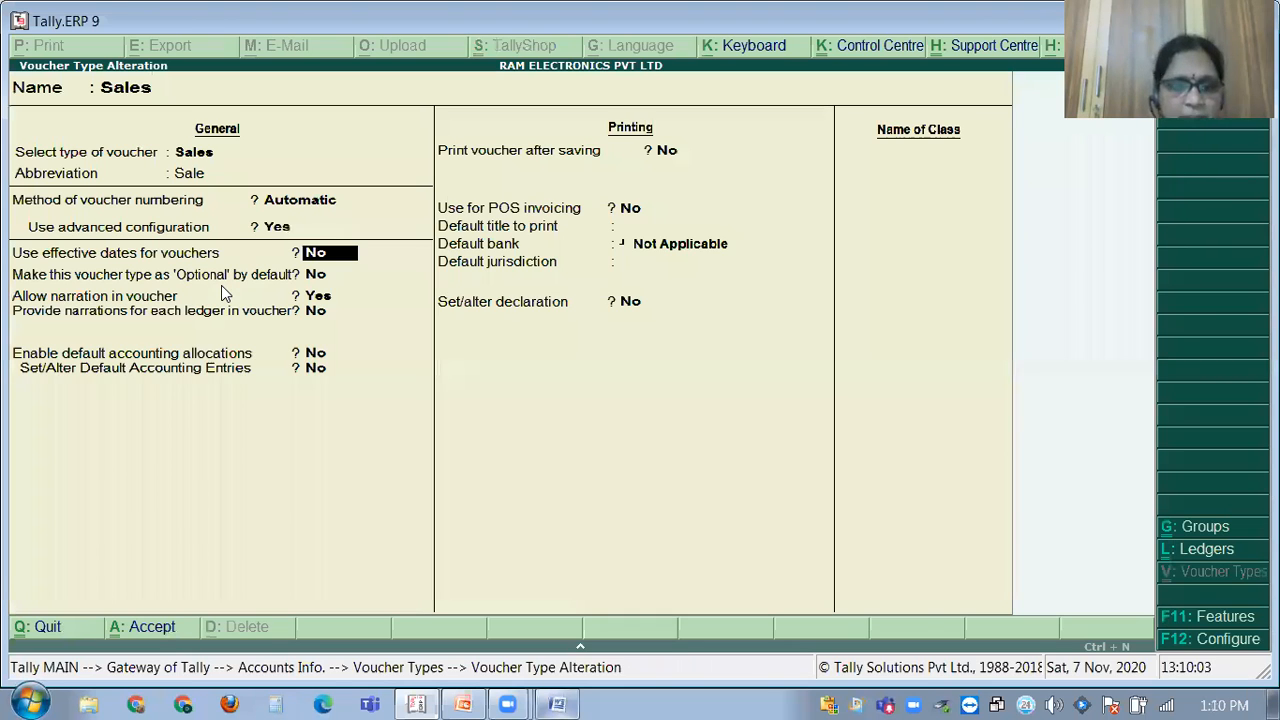
pyautogui.hotkey('ctrl', 'a')
pyautogui.press('Escape')
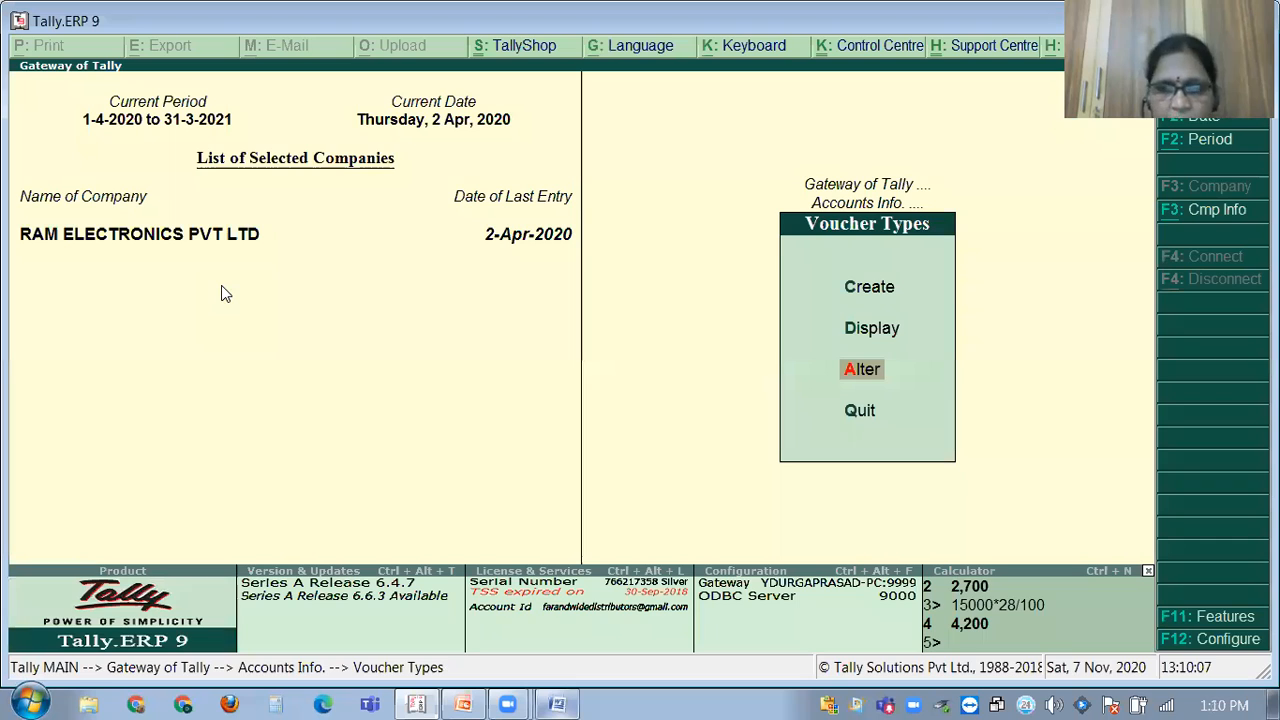
# Open a new ledger creation form, then switch to the GST PROBLEMS document in Word.
pyautogui.press('Escape')
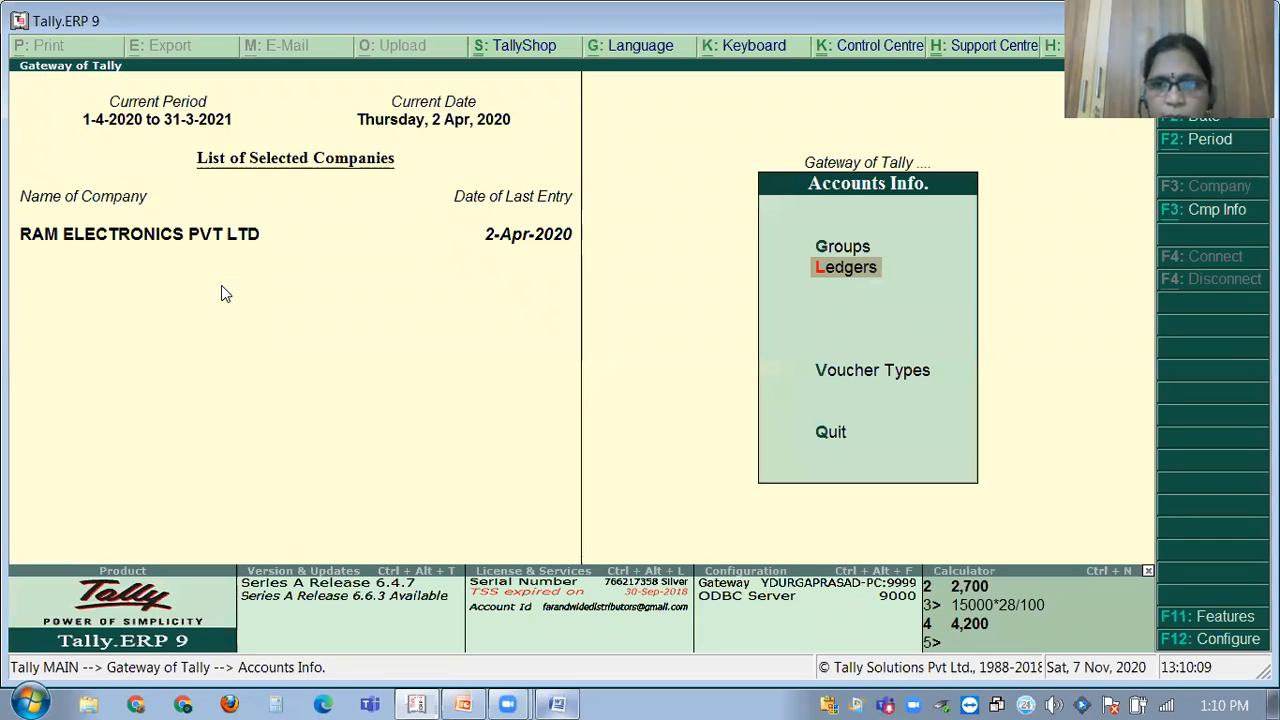
pyautogui.press('Return')
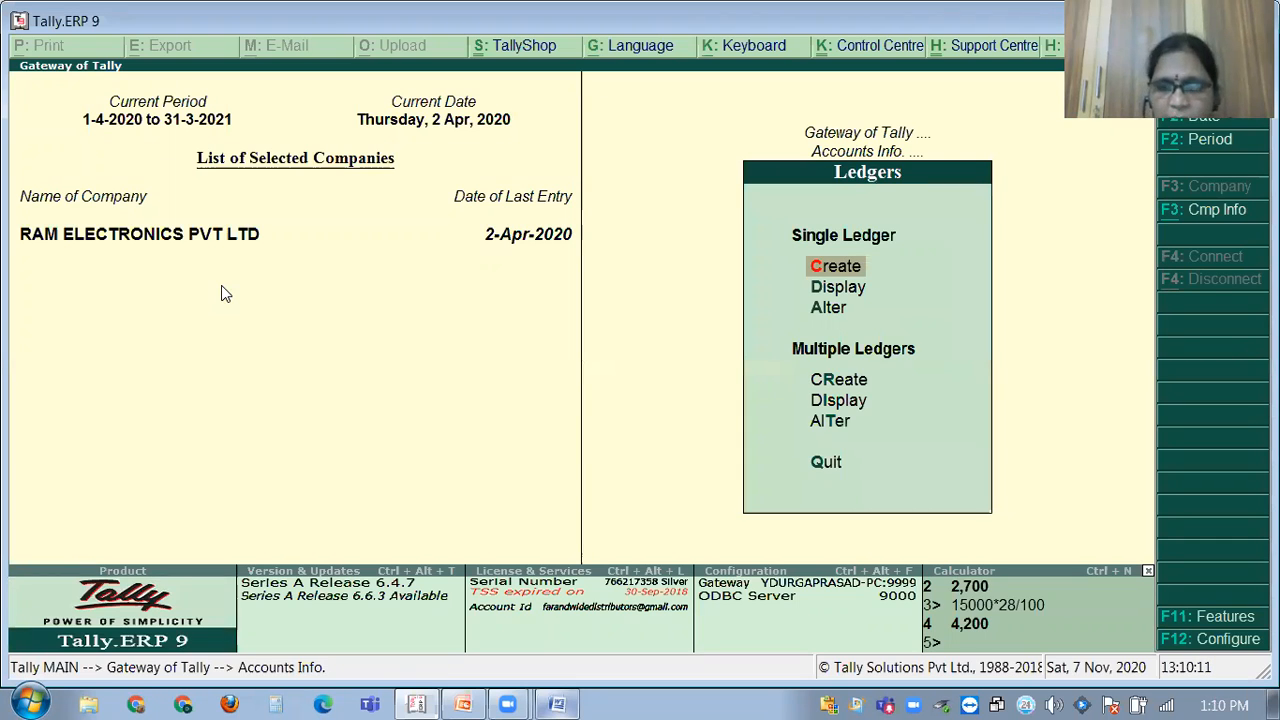
pyautogui.press('Return')
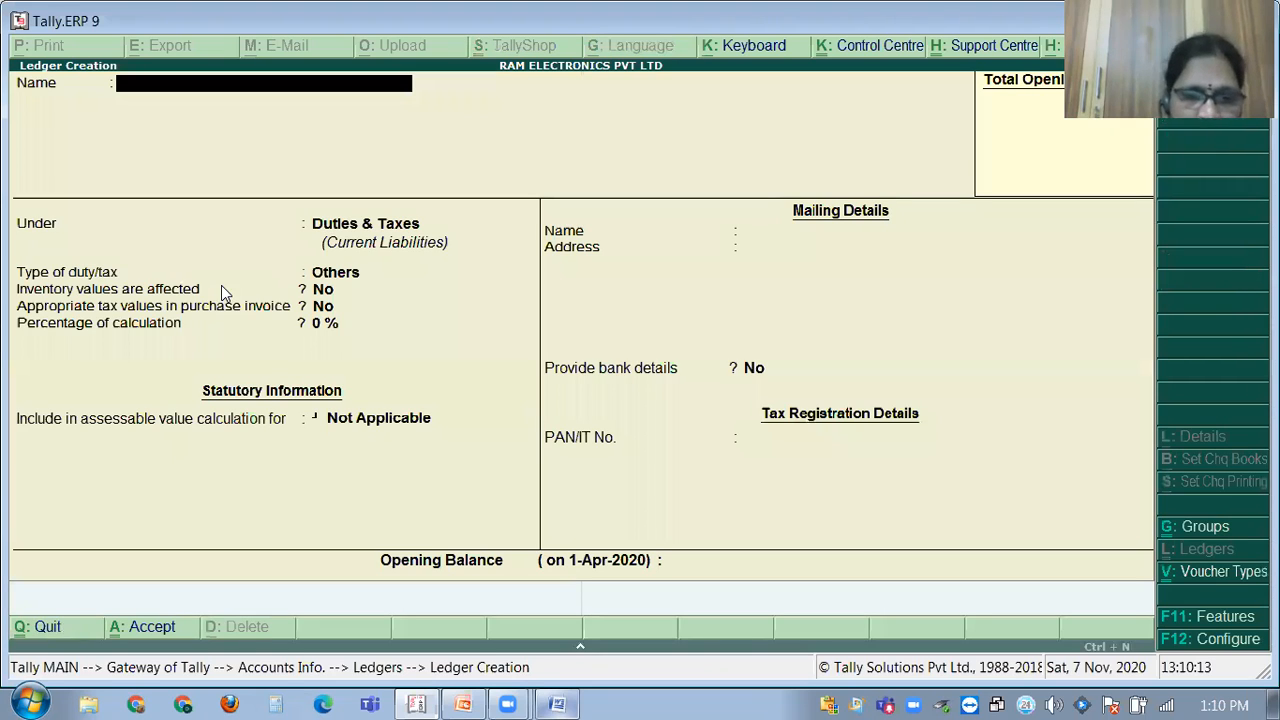
pyautogui.click(557, 704)
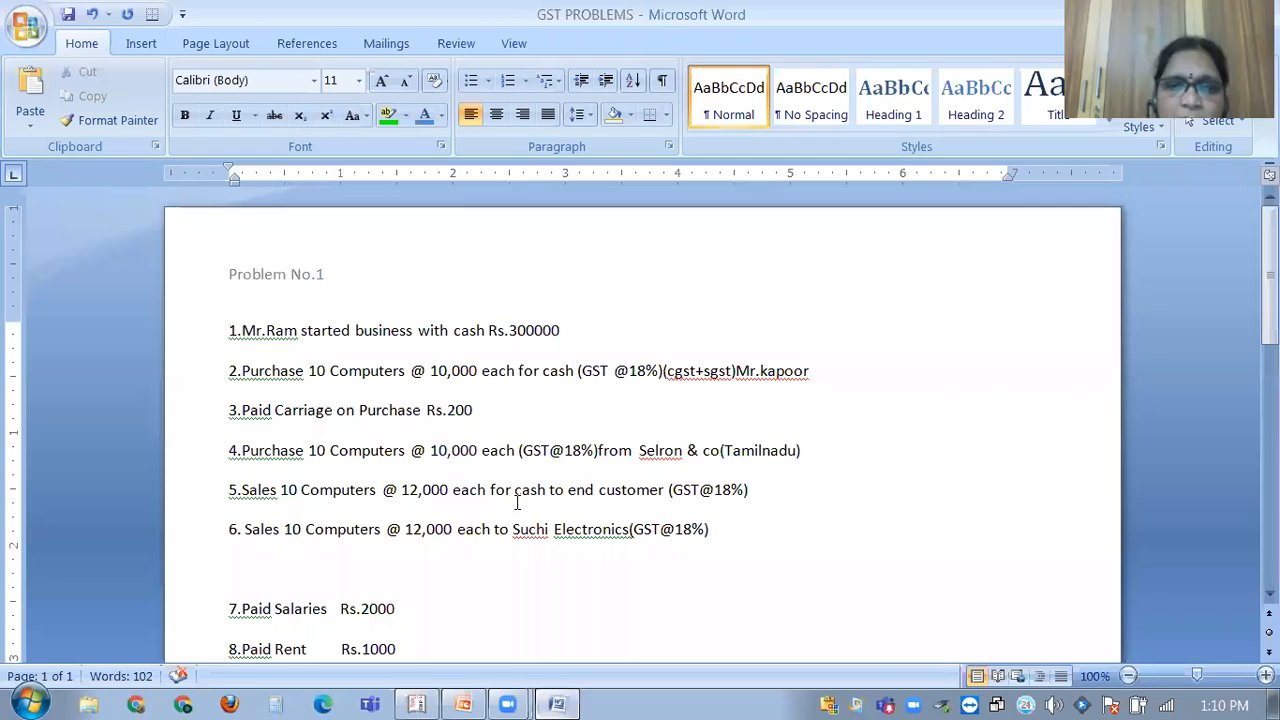
# Replace the stray letters after (GST@18%) on line 5 with the cash customer's name.
pyautogui.click(755, 490)
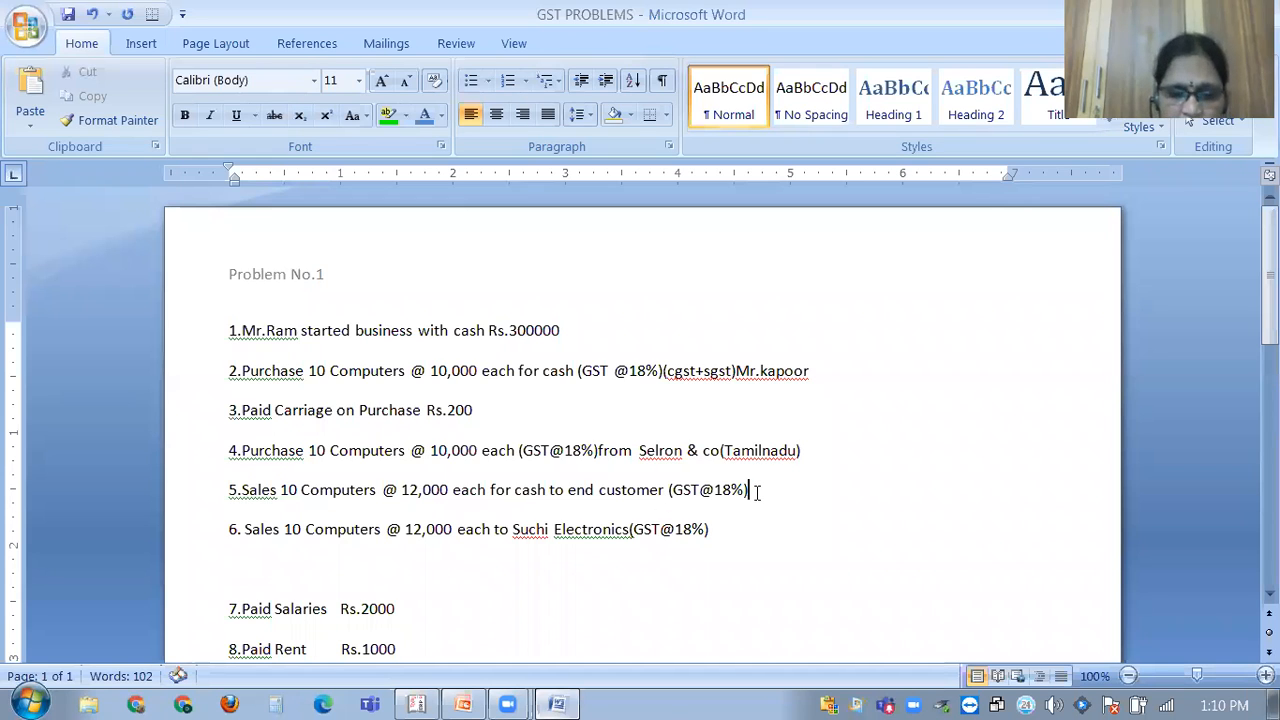
pyautogui.write('mR')
pyautogui.press('BackSpace')
pyautogui.press('BackSpace')
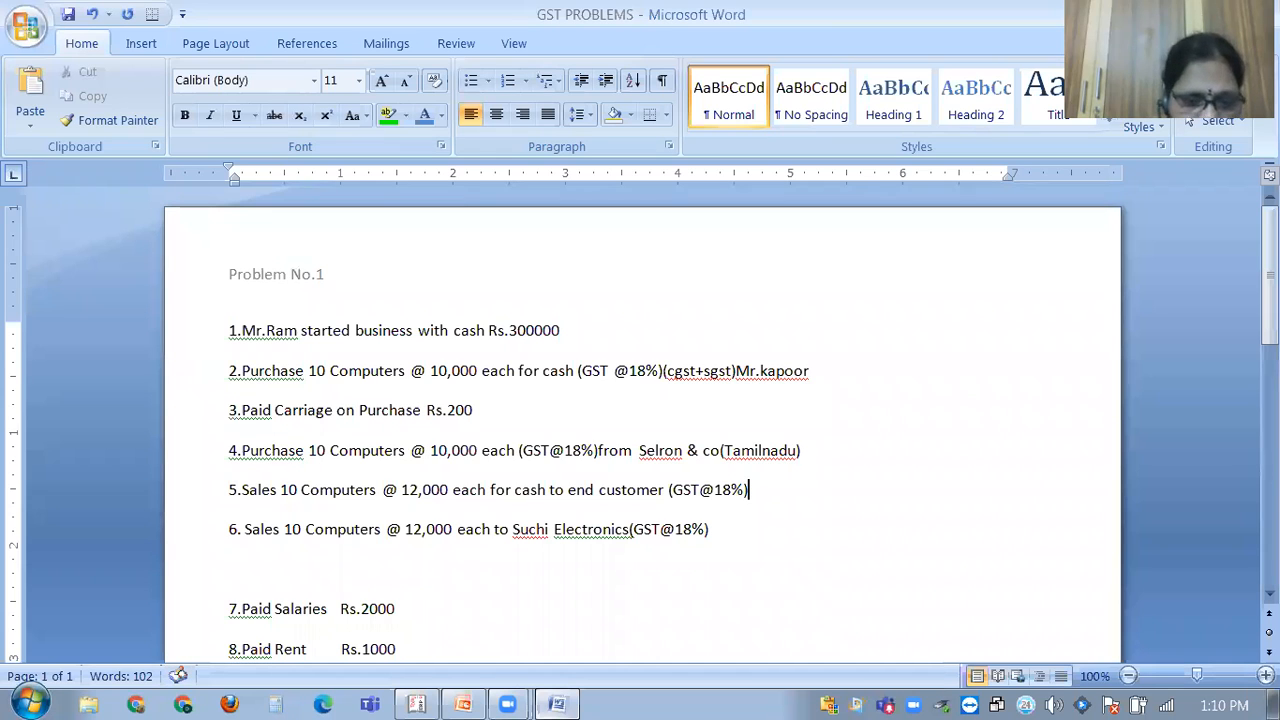
pyautogui.press('capslock')
pyautogui.write('Mr.')
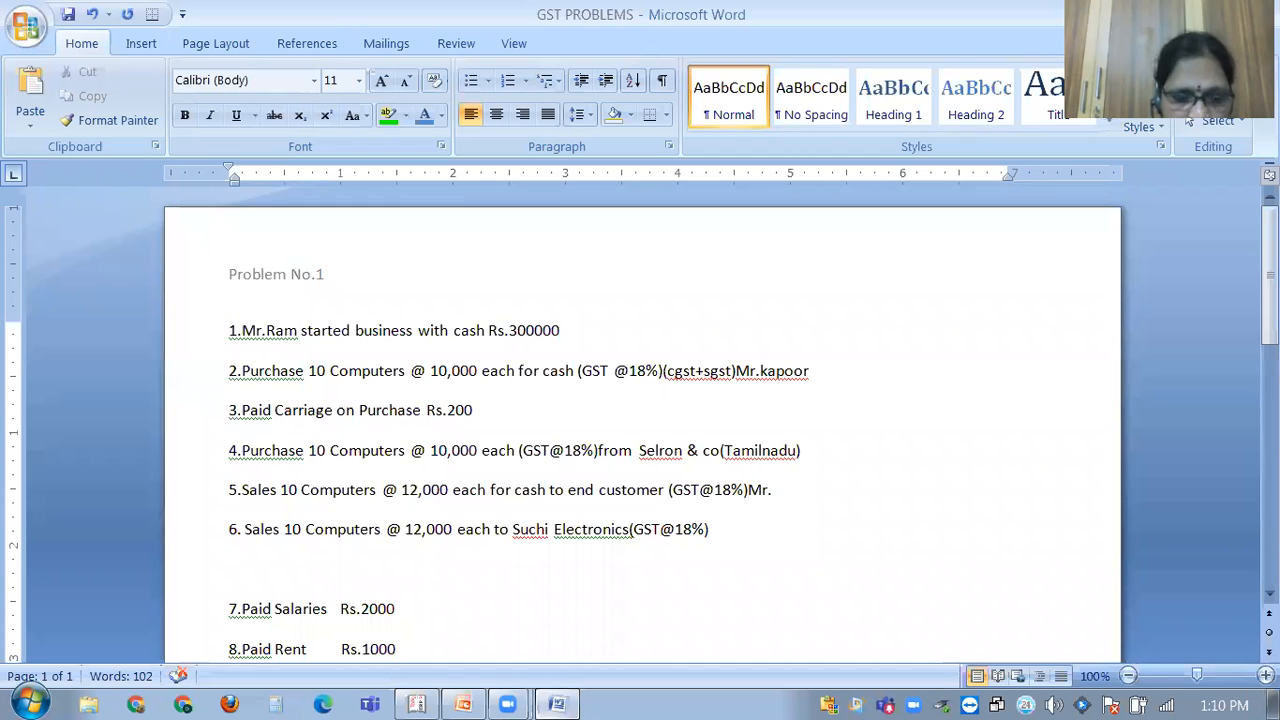
pyautogui.write('Shankar')
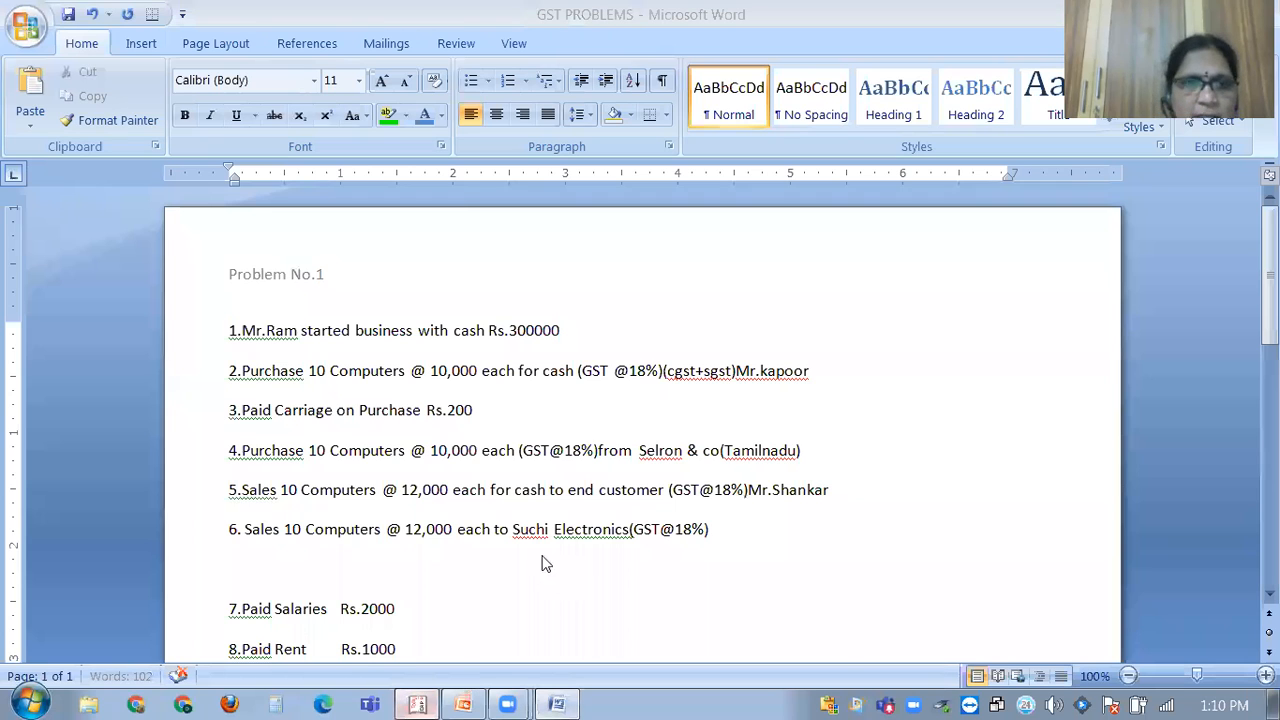
pyautogui.hotkey('alt', 'Tab')
# Name the new ledger after the cash customer and place it under Sundry Debtors.
pyautogui.write('MR')
pyautogui.press('BackSpace')
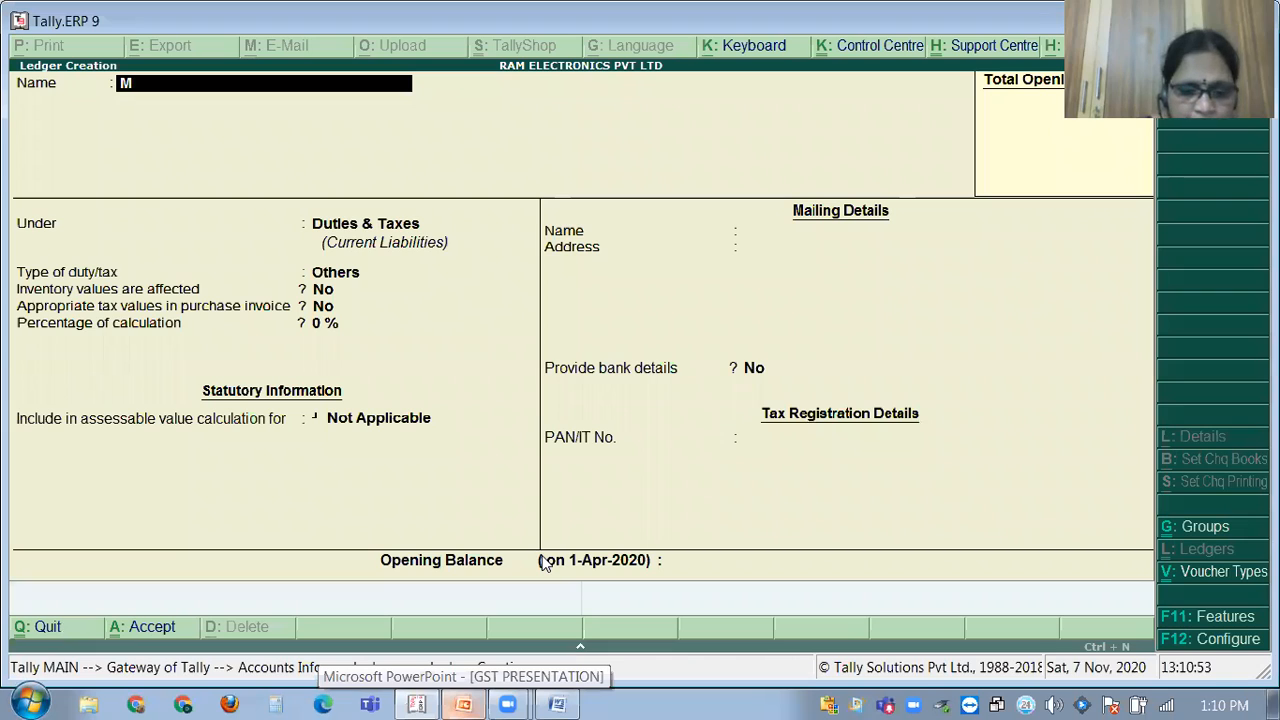
pyautogui.write('r')
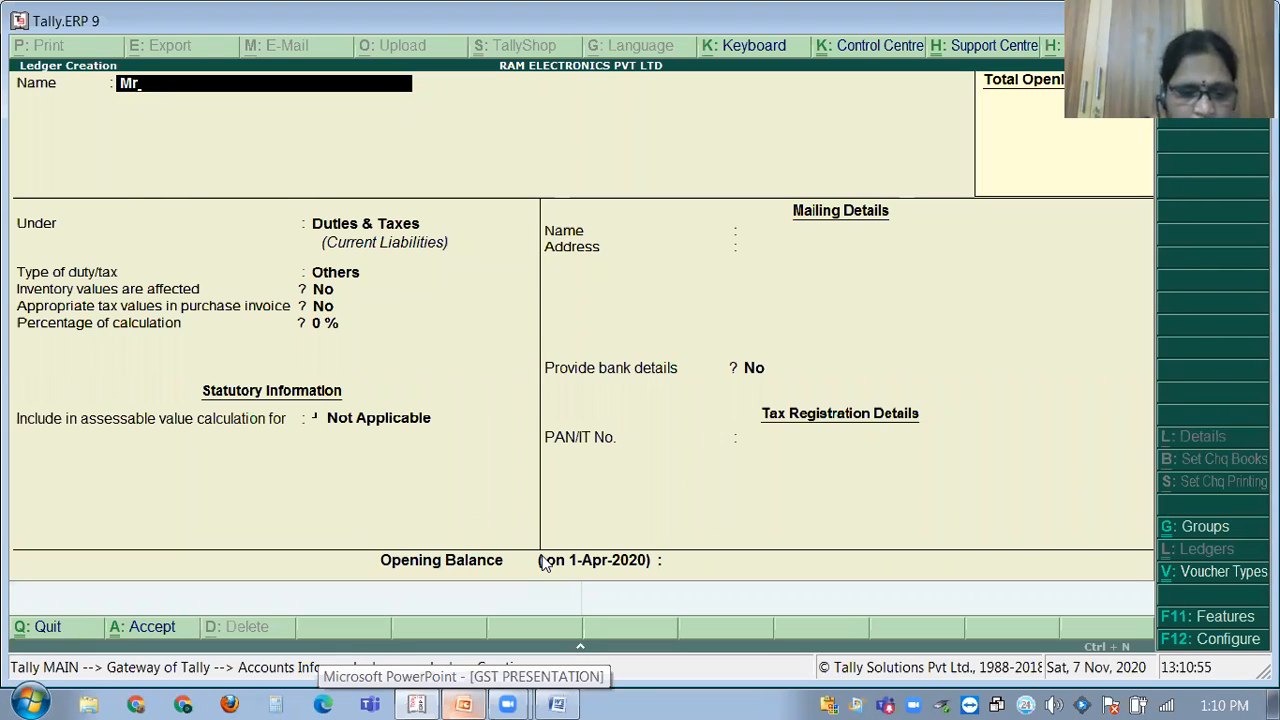
pyautogui.write('.Shan')
pyautogui.write('ka')
pyautogui.write('r')
pyautogui.press('Return')
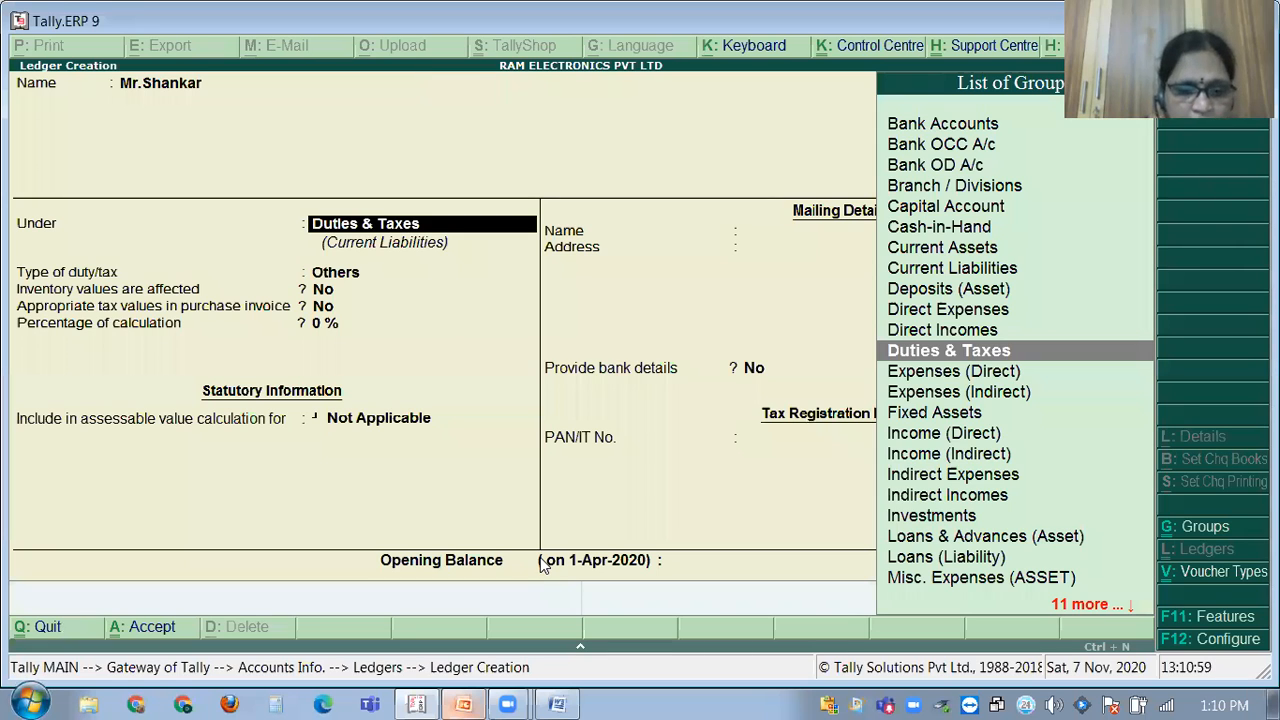
pyautogui.write('Su')
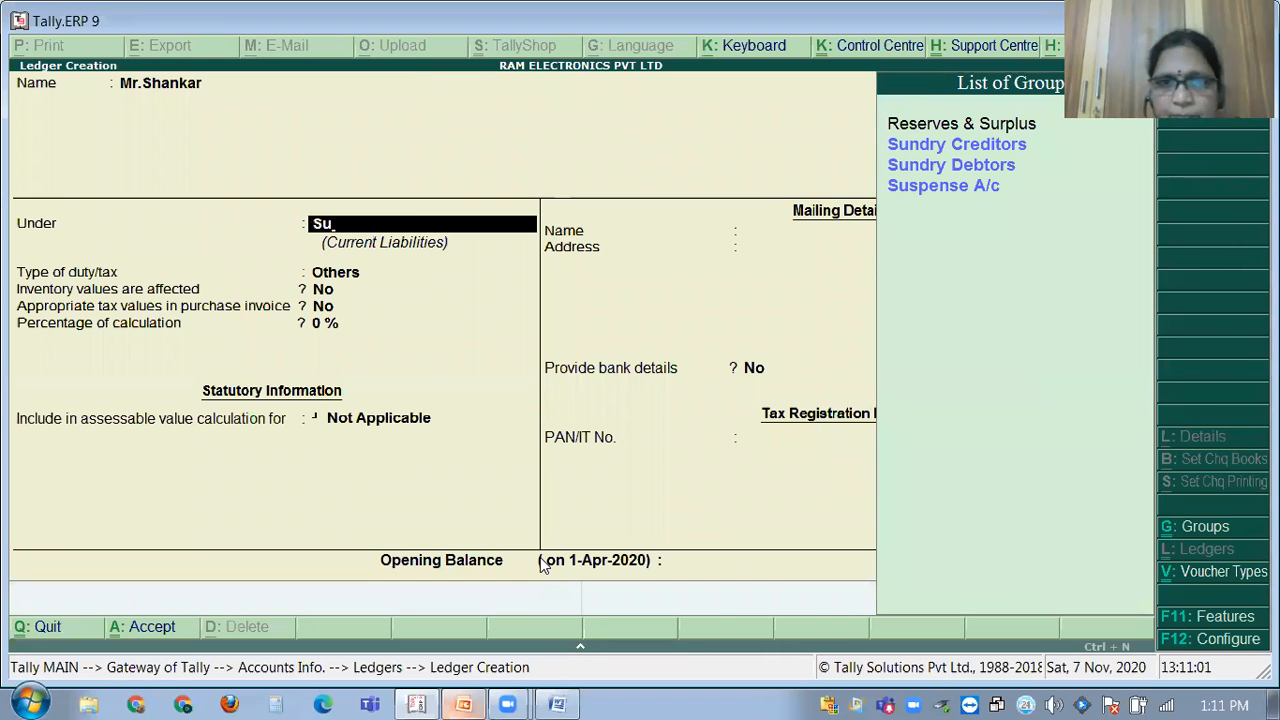
pyautogui.press('Down')
pyautogui.press('Down')
pyautogui.press('Return')
pyautogui.press('Return')
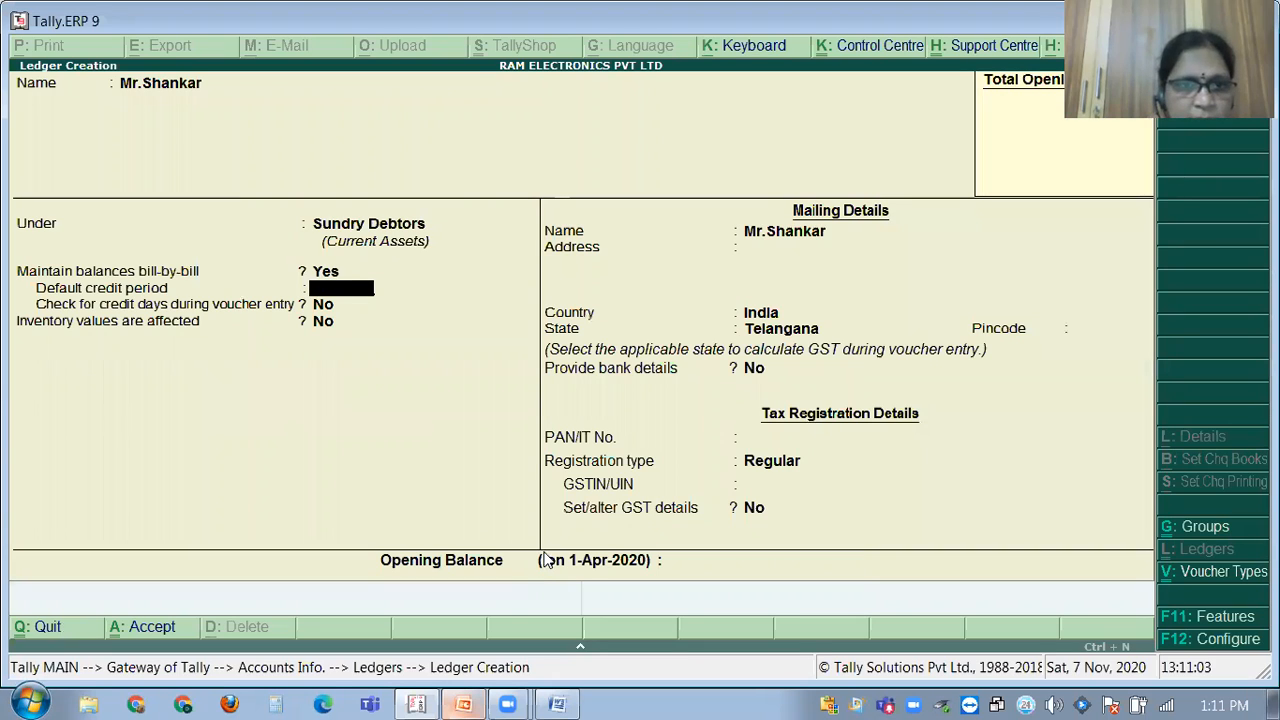
pyautogui.press('Return')
pyautogui.press('Return')
pyautogui.press('Return')
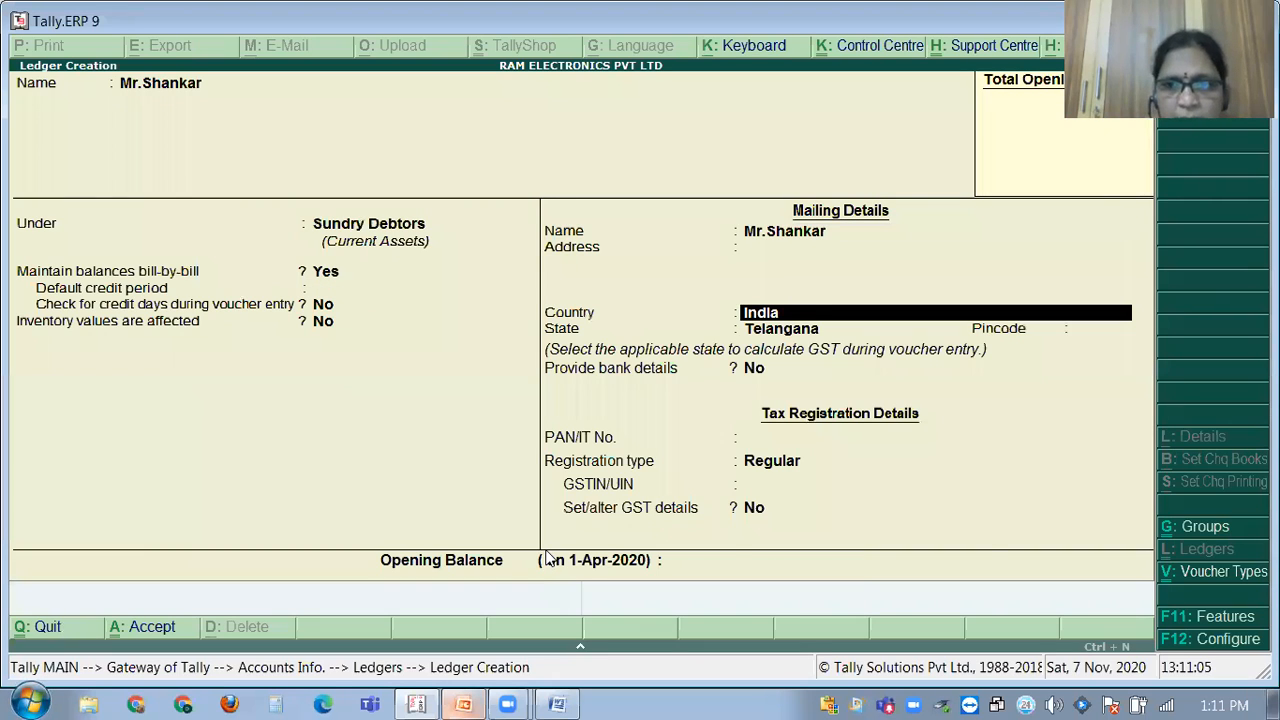
pyautogui.press('Return')
pyautogui.press('Return')
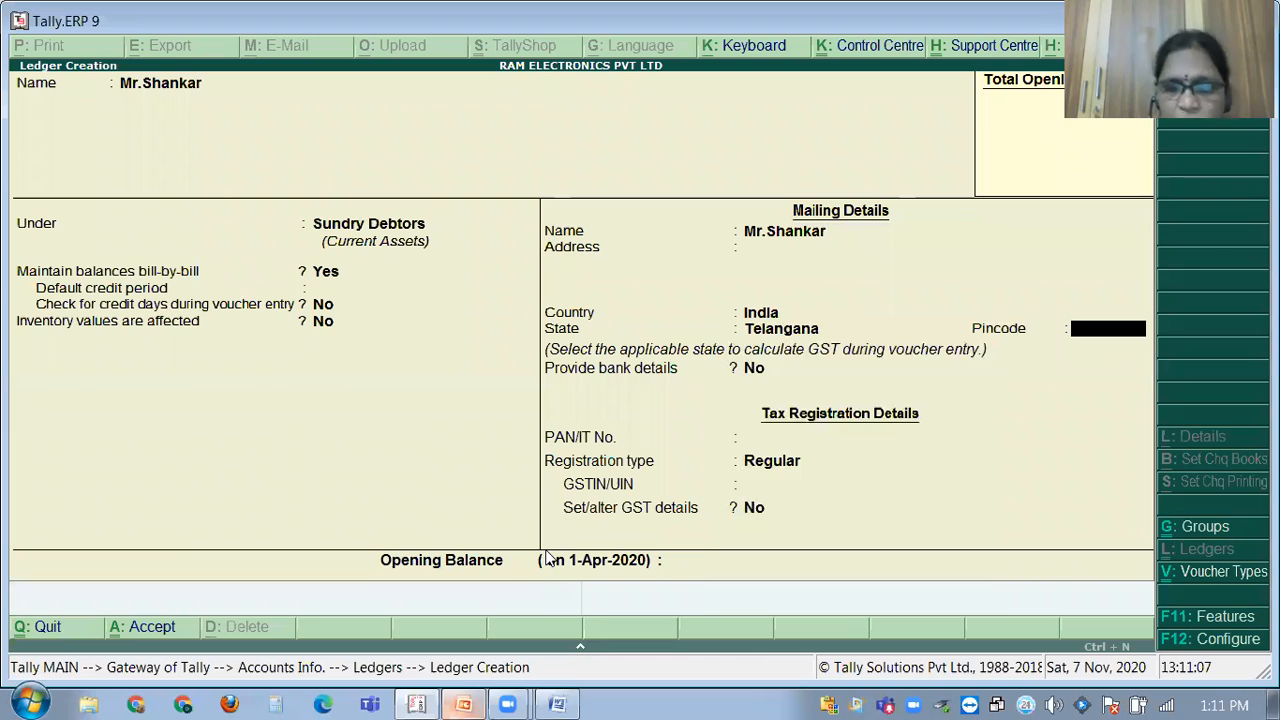
# Fill in the customer's mailing address, correcting the typos.
pyautogui.press('BackSpace')
pyautogui.press('BackSpace')
pyautogui.press('BackSpace')
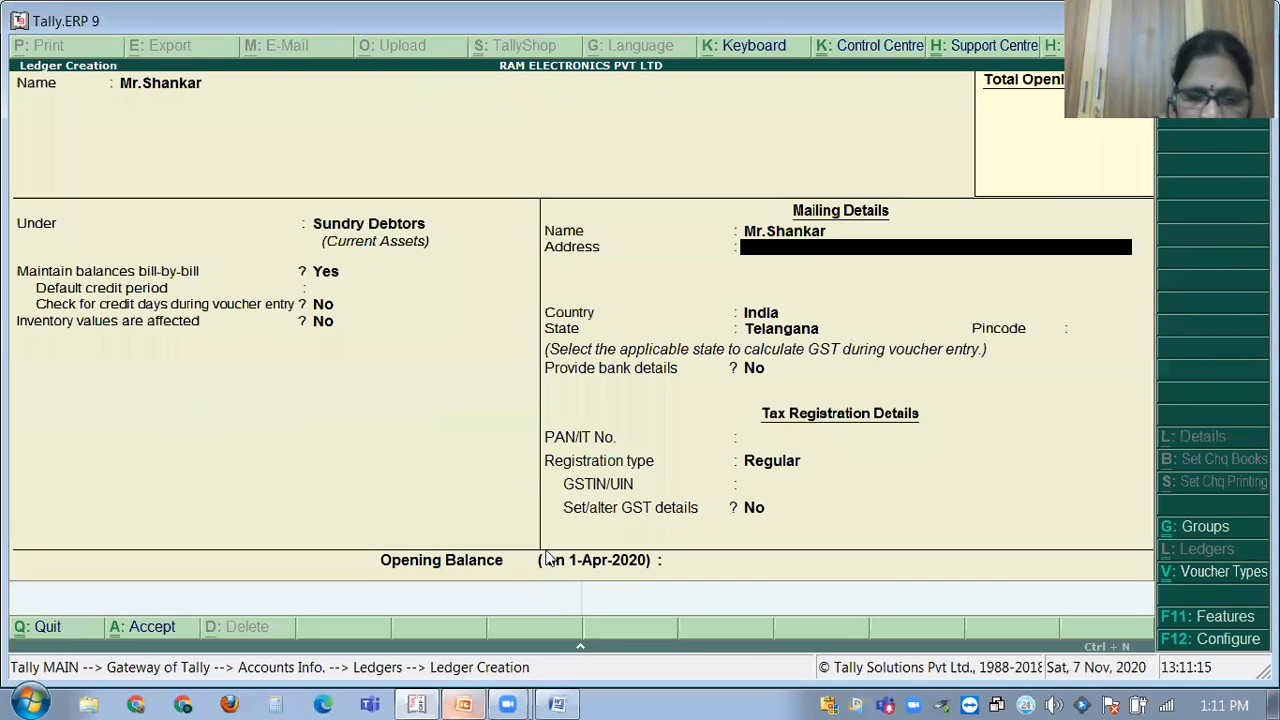
pyautogui.write('Saflf')
pyautogui.press('BackSpace')
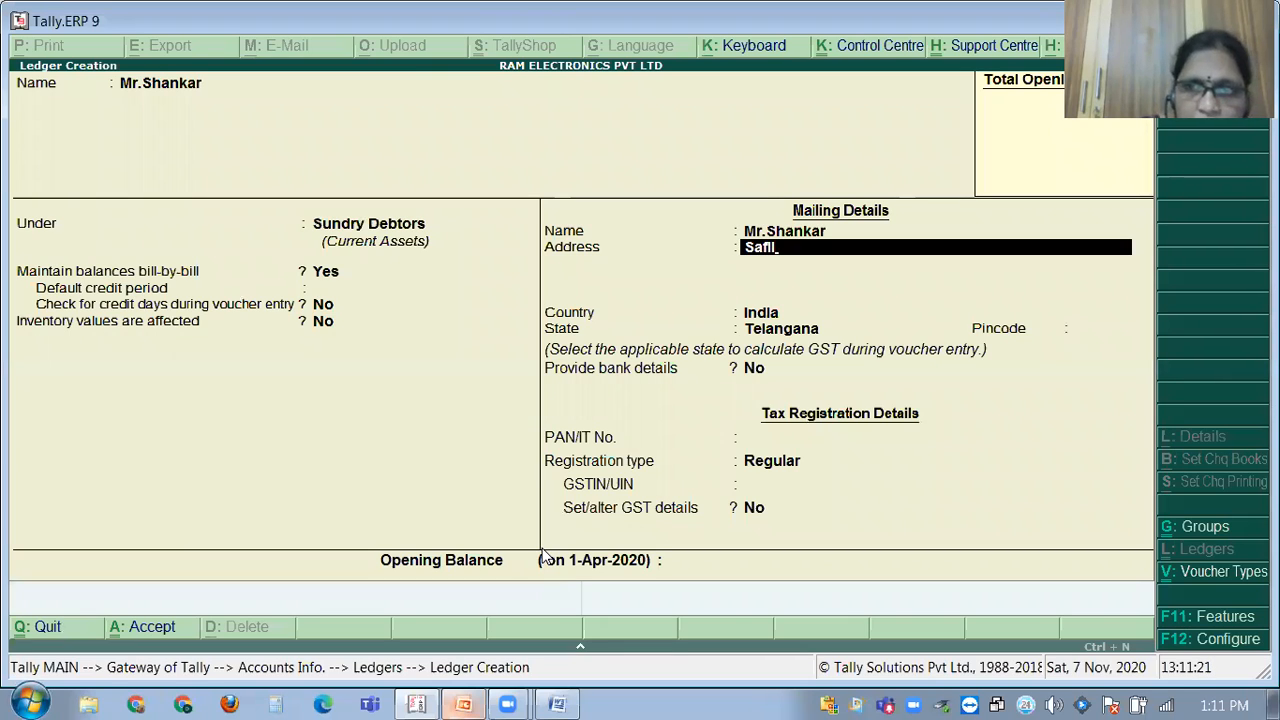
pyautogui.press('BackSpace')
pyautogui.press('BackSpace')
pyautogui.press('BackSpace')
pyautogui.press('BackSpace')
pyautogui.write('A')
pyautogui.write('FI')
pyautogui.write('LGI')
pyautogui.press('BackSpace')
pyautogui.write('UDA')
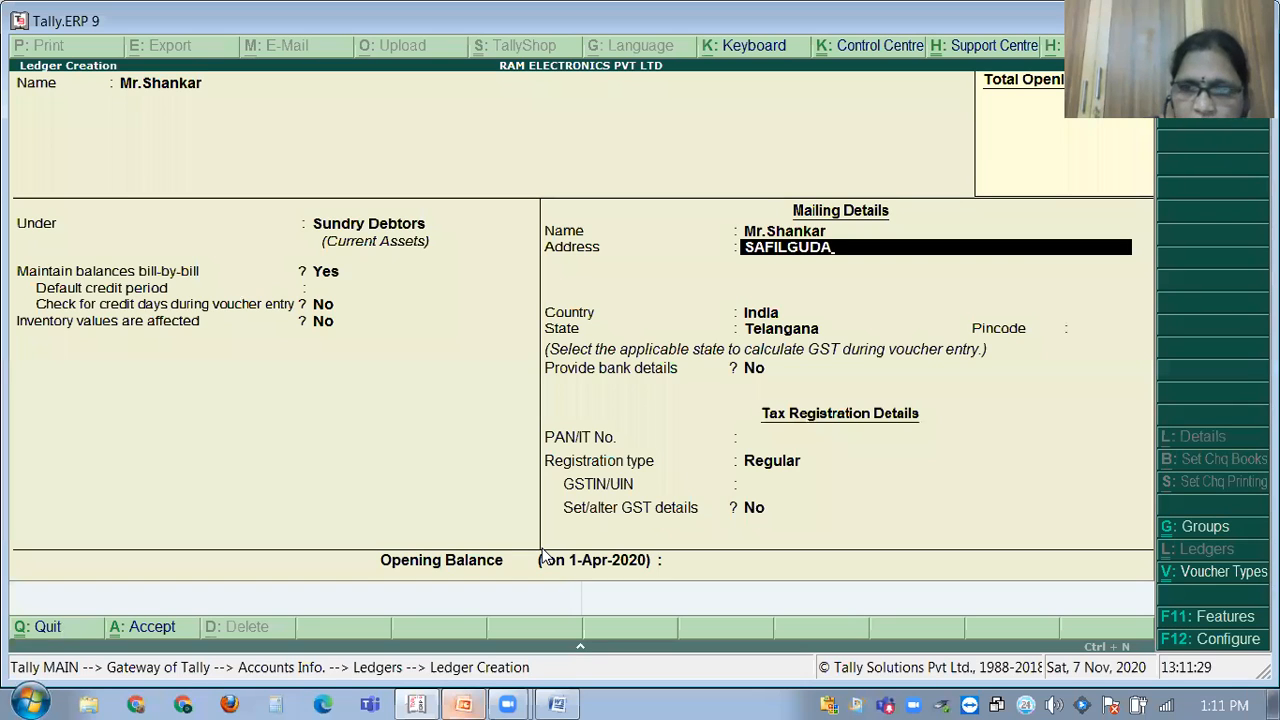
pyautogui.write(' SECUNDERABAD')
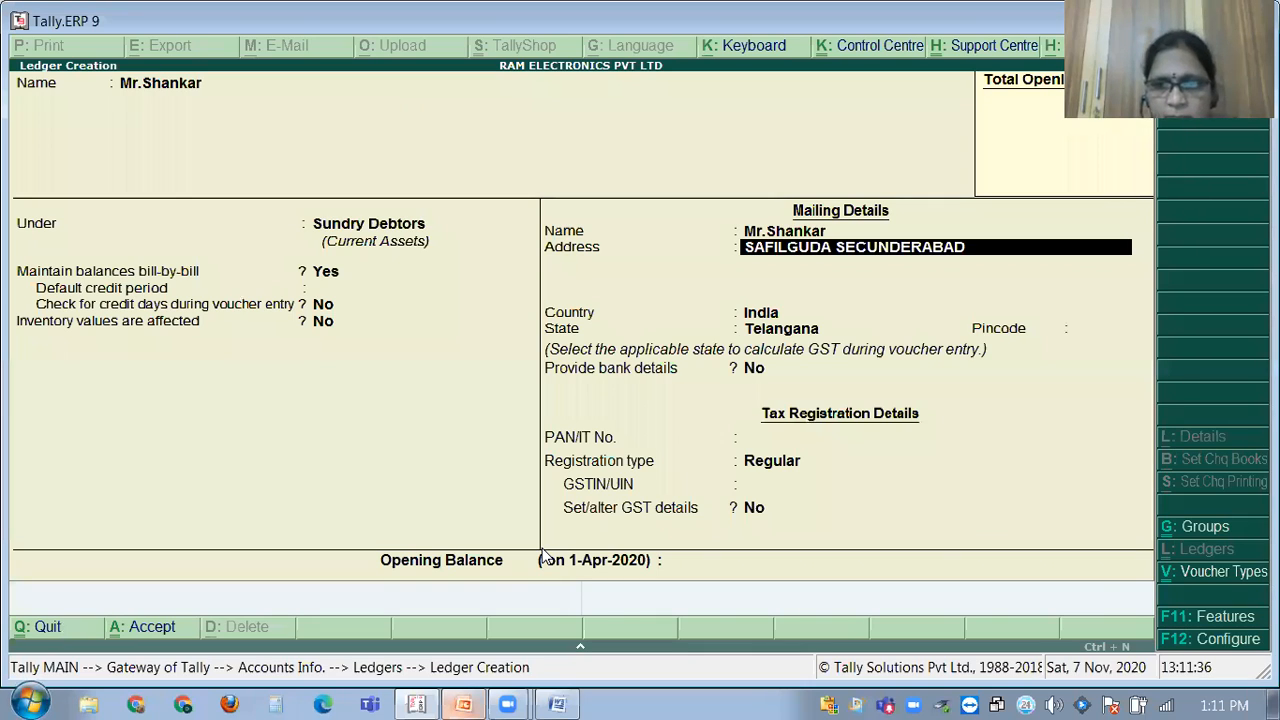
# Set country to India, enter the pincode and the party's GSTIN/UIN, and accept the ledger.
pyautogui.press('Return')
pyautogui.press('Return')
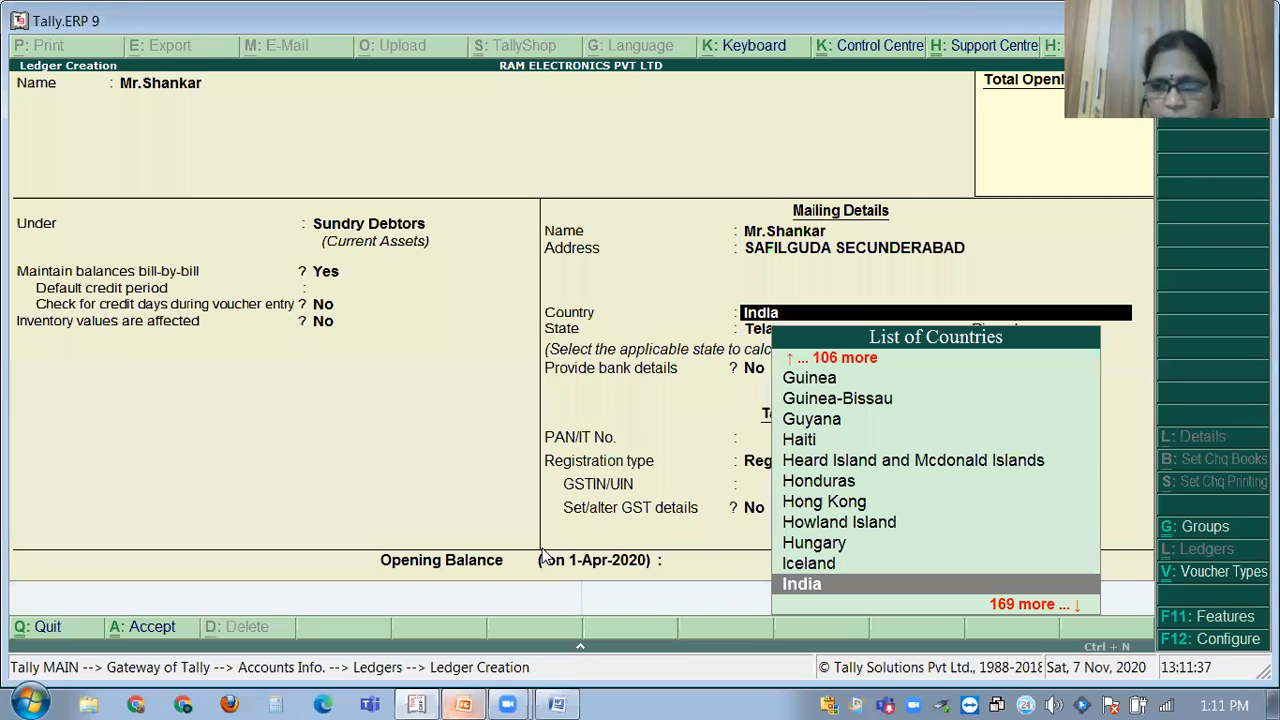
pyautogui.press('Return')
pyautogui.press('Return')
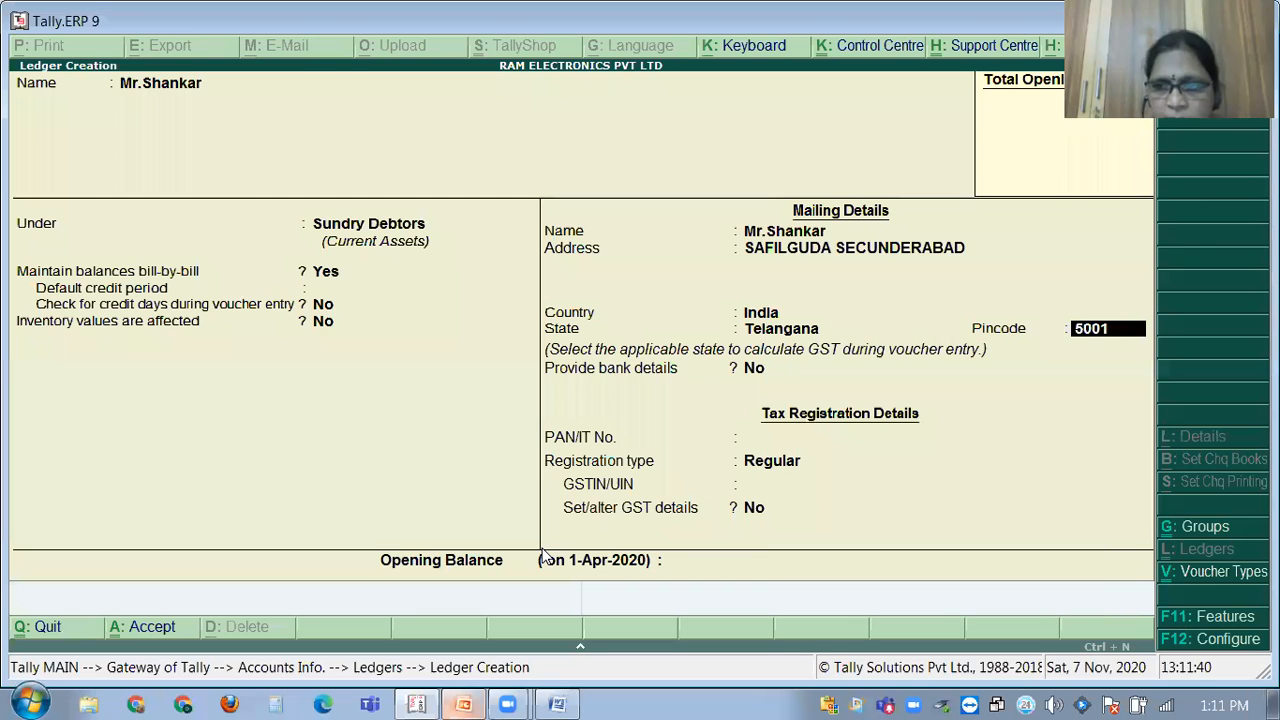
pyautogui.press('Return')
pyautogui.press('Return')
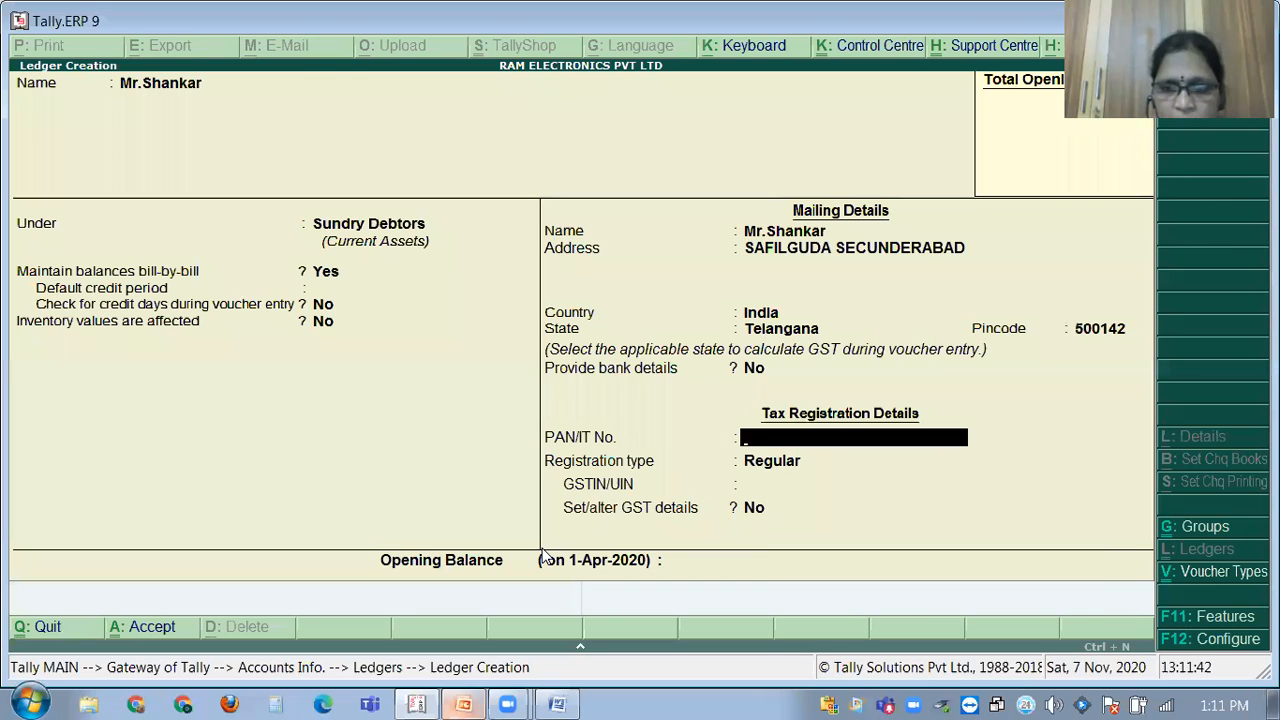
pyautogui.press('Return')
pyautogui.press('Return')
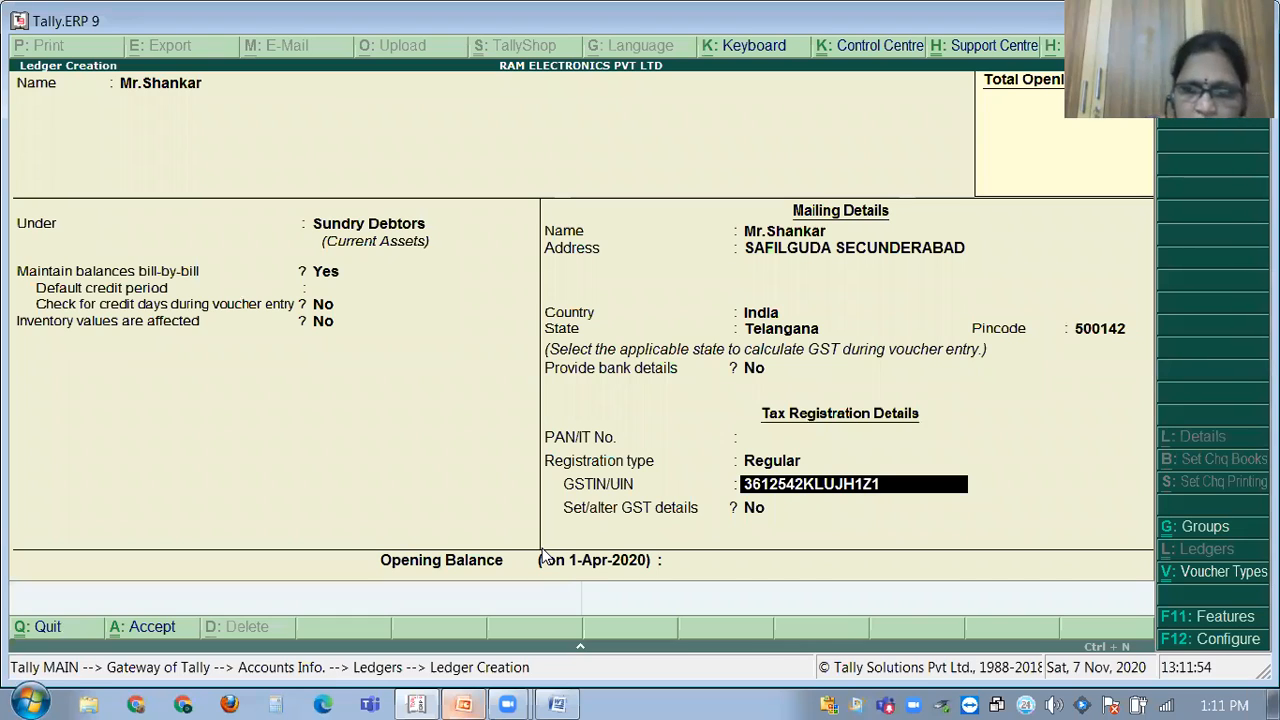
pyautogui.press('Return')
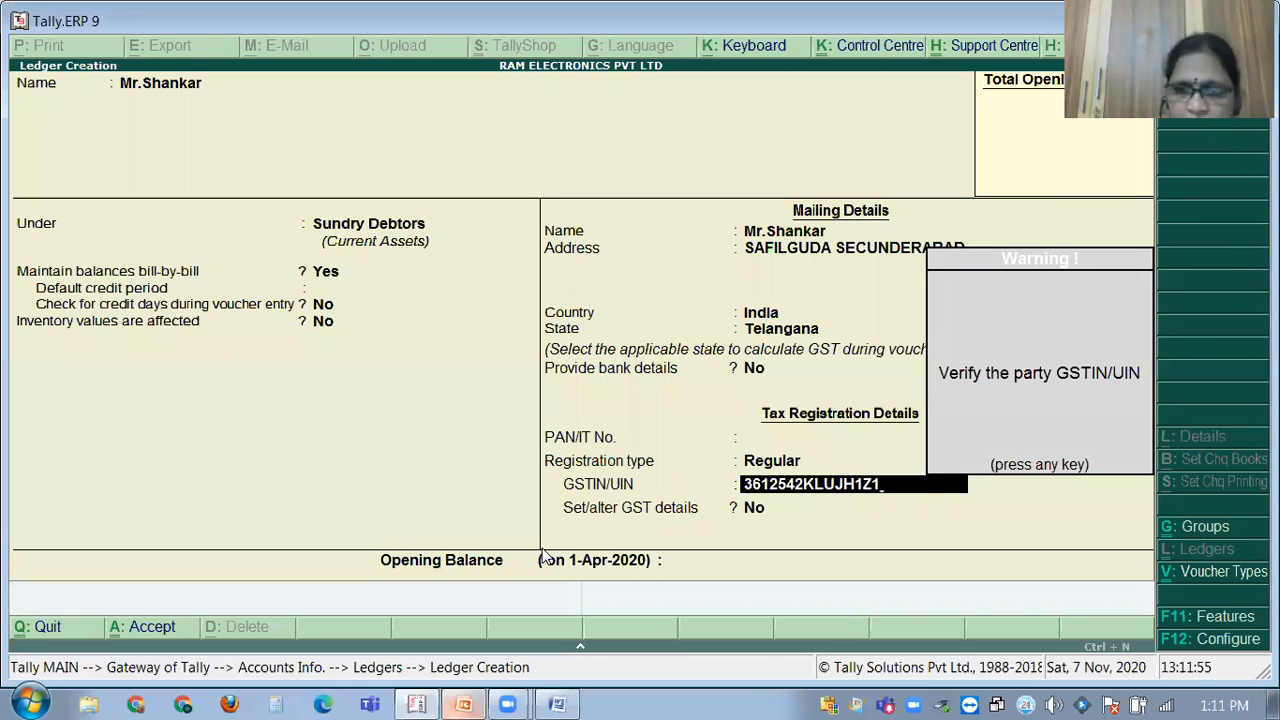
pyautogui.press('Return')
pyautogui.press('Return')
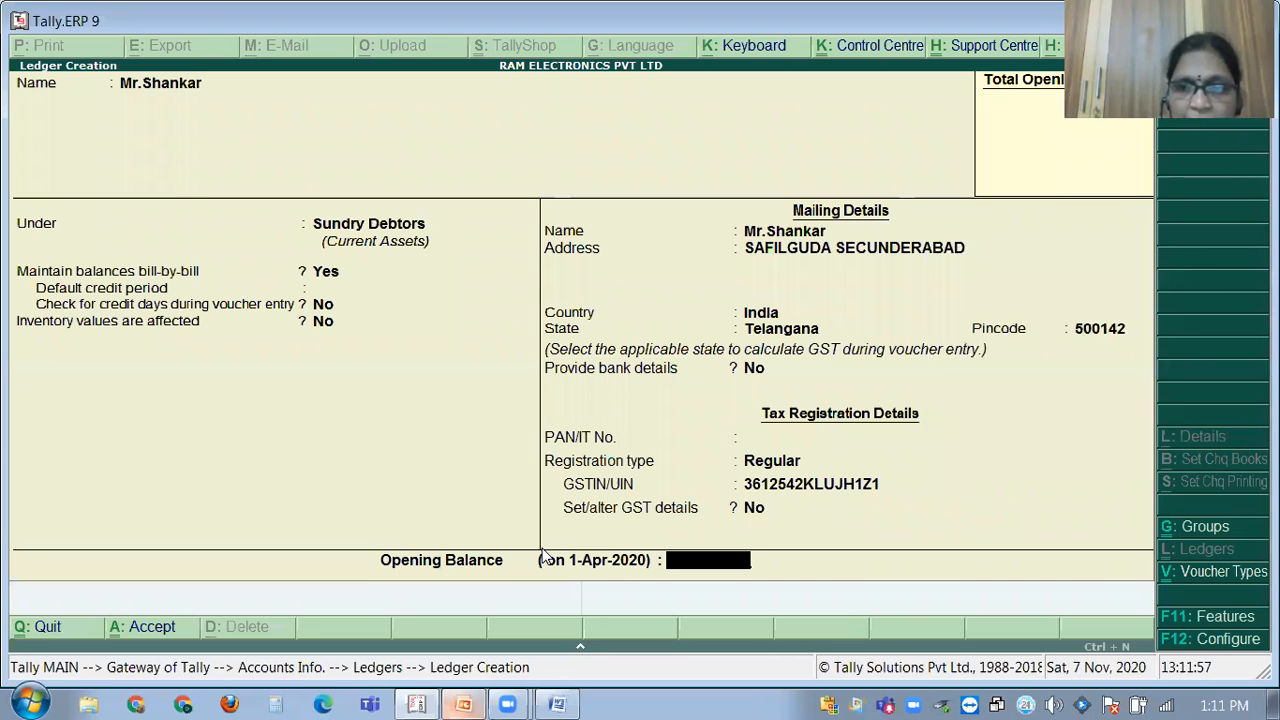
pyautogui.press('Return')
pyautogui.press('Return')
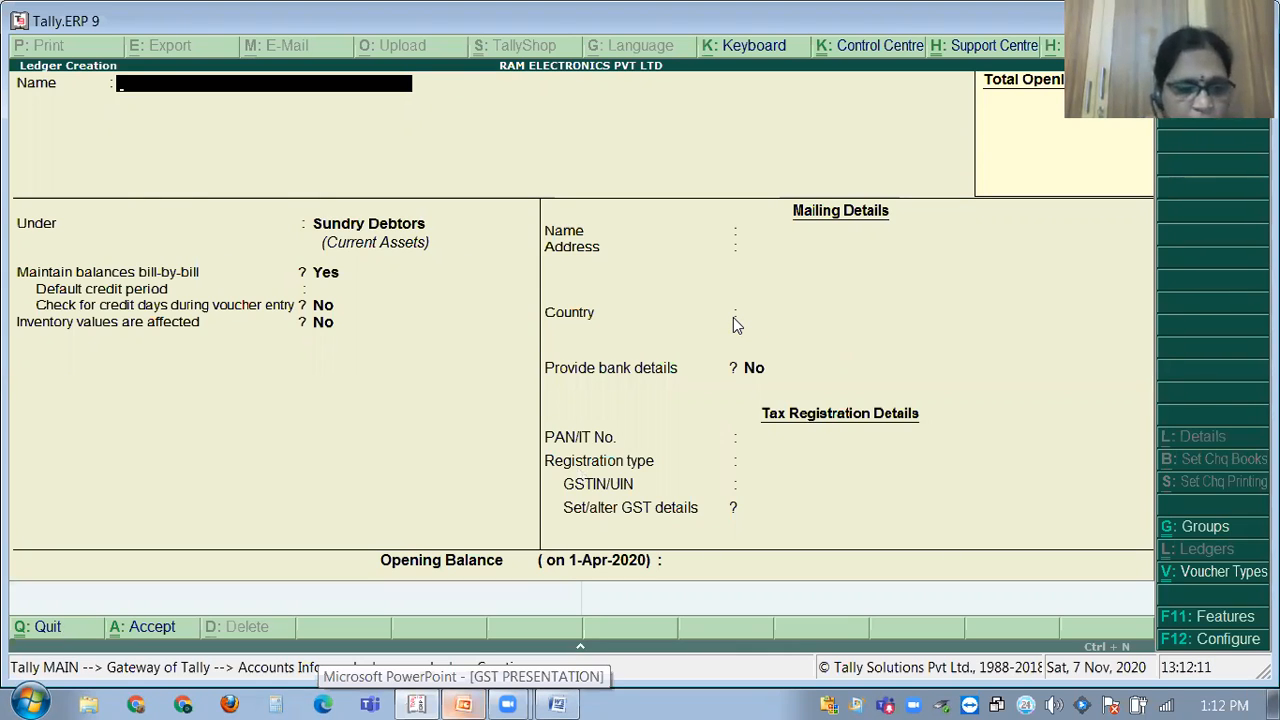
# Review the new customer's ledger from the ledger list, then return to the Ledgers menu.
pyautogui.press('Escape')
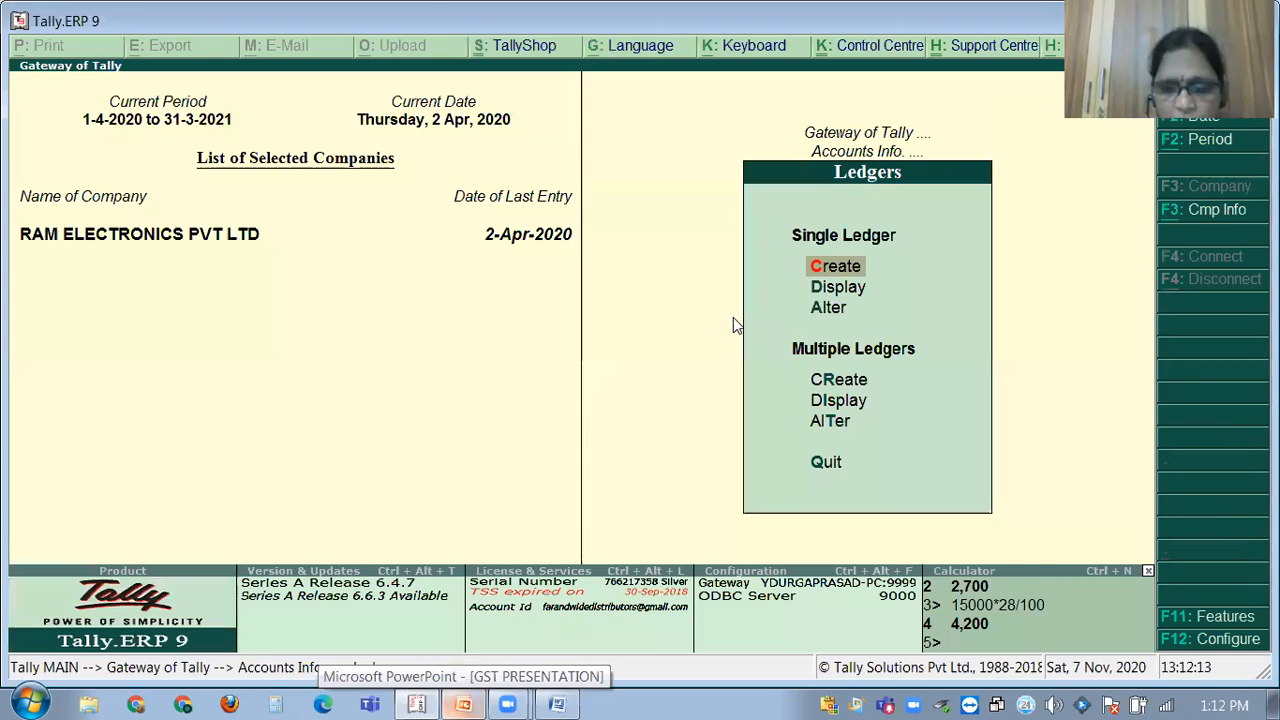
pyautogui.press('Down')
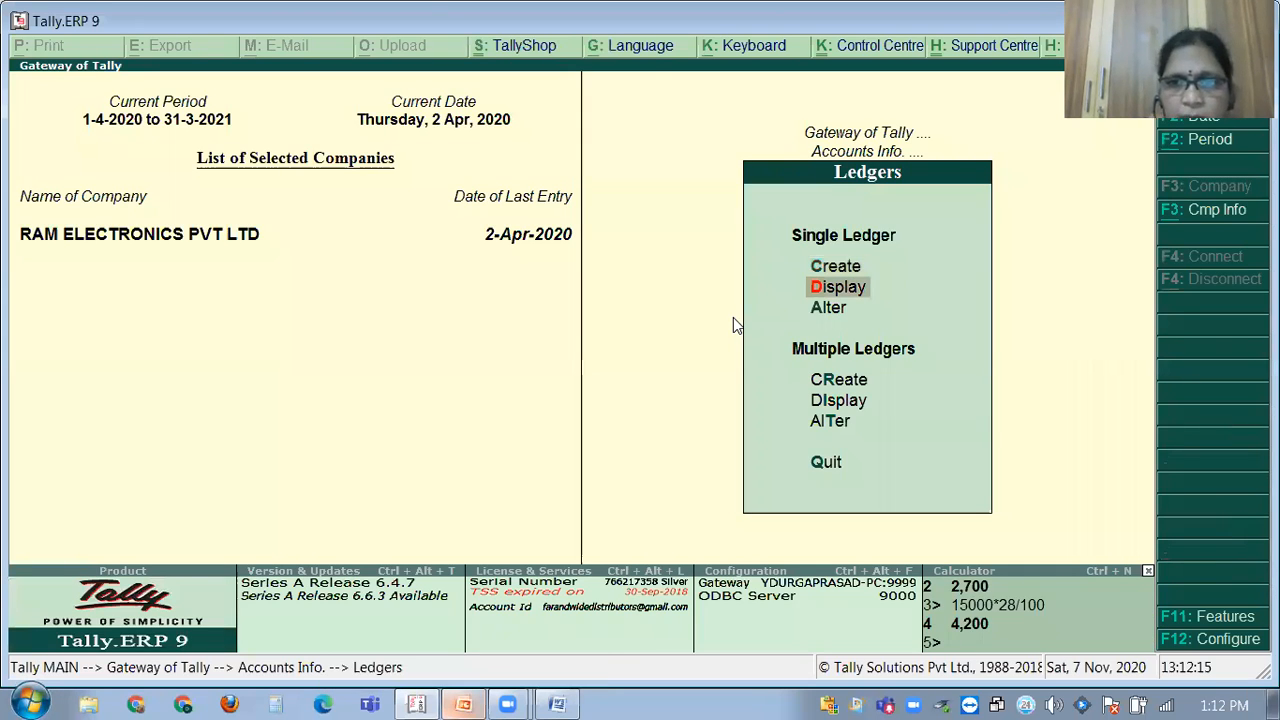
pyautogui.press('Return')
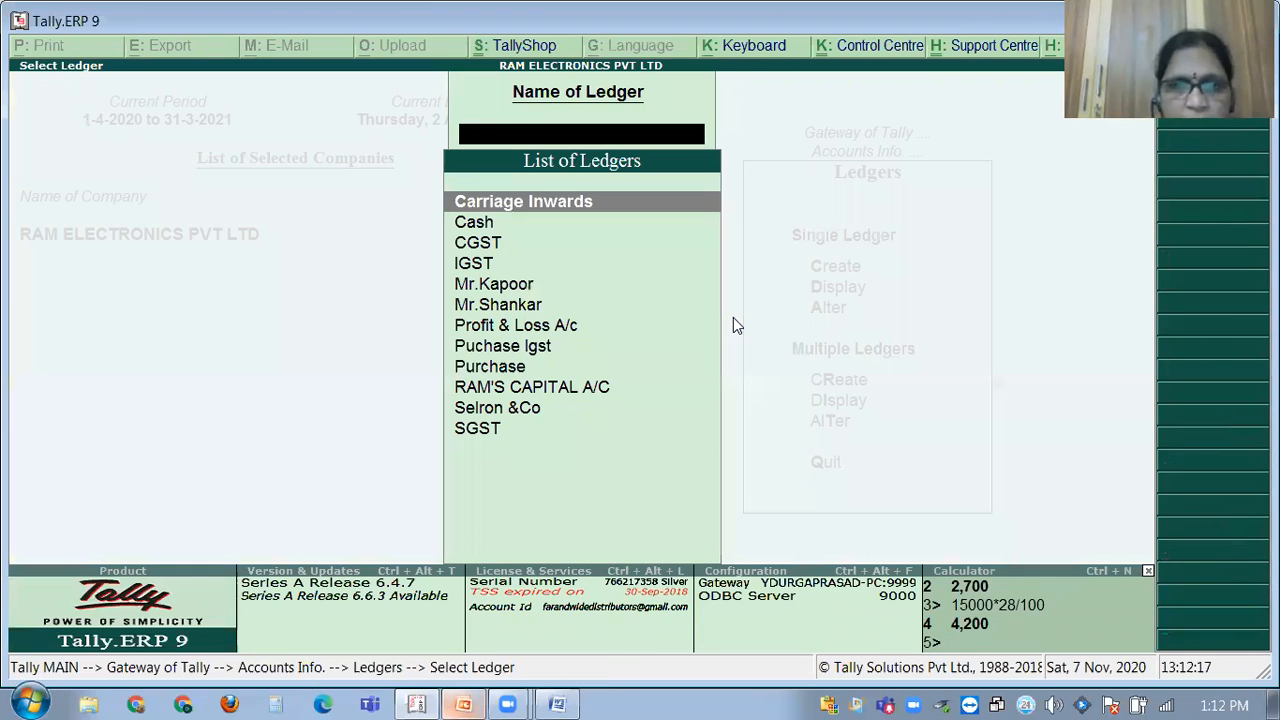
pyautogui.press('Down')
pyautogui.press('Down')
pyautogui.press('Down')
pyautogui.press('Down')
pyautogui.press('Down')
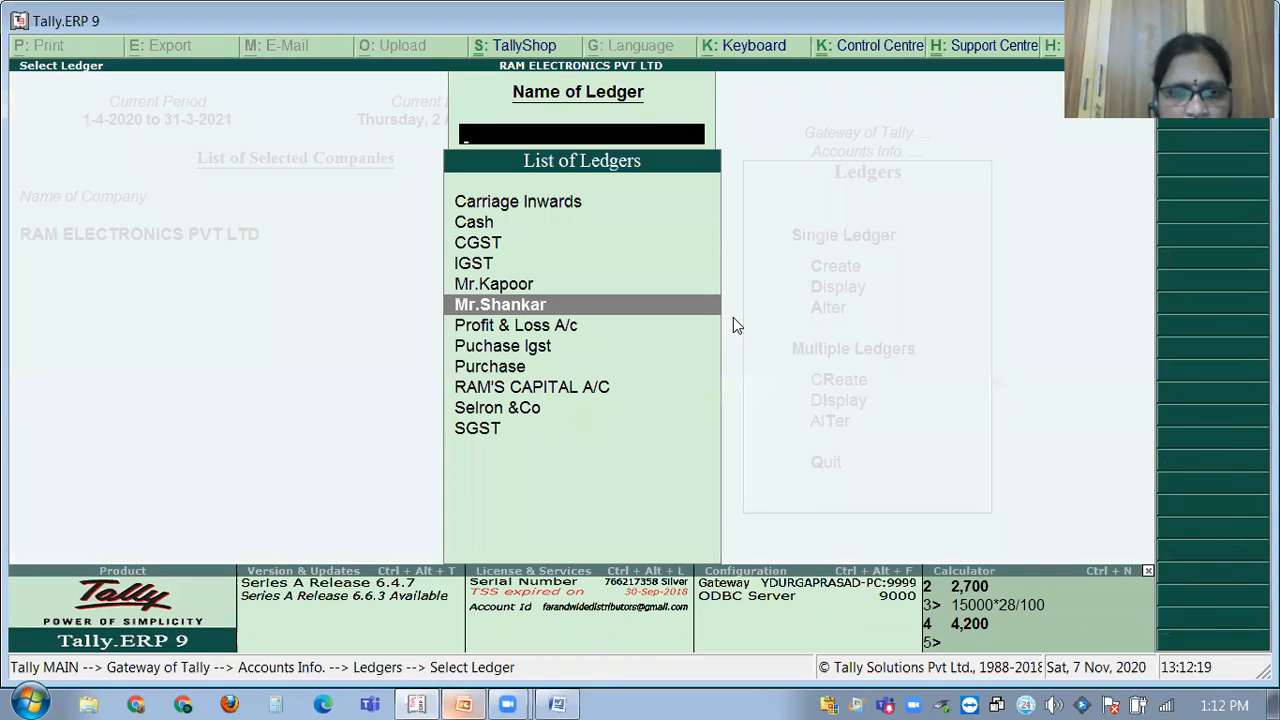
pyautogui.press('Down')
pyautogui.press('Down')
pyautogui.press('Down')
pyautogui.press('Down')
pyautogui.press('Down')
pyautogui.press('Down')
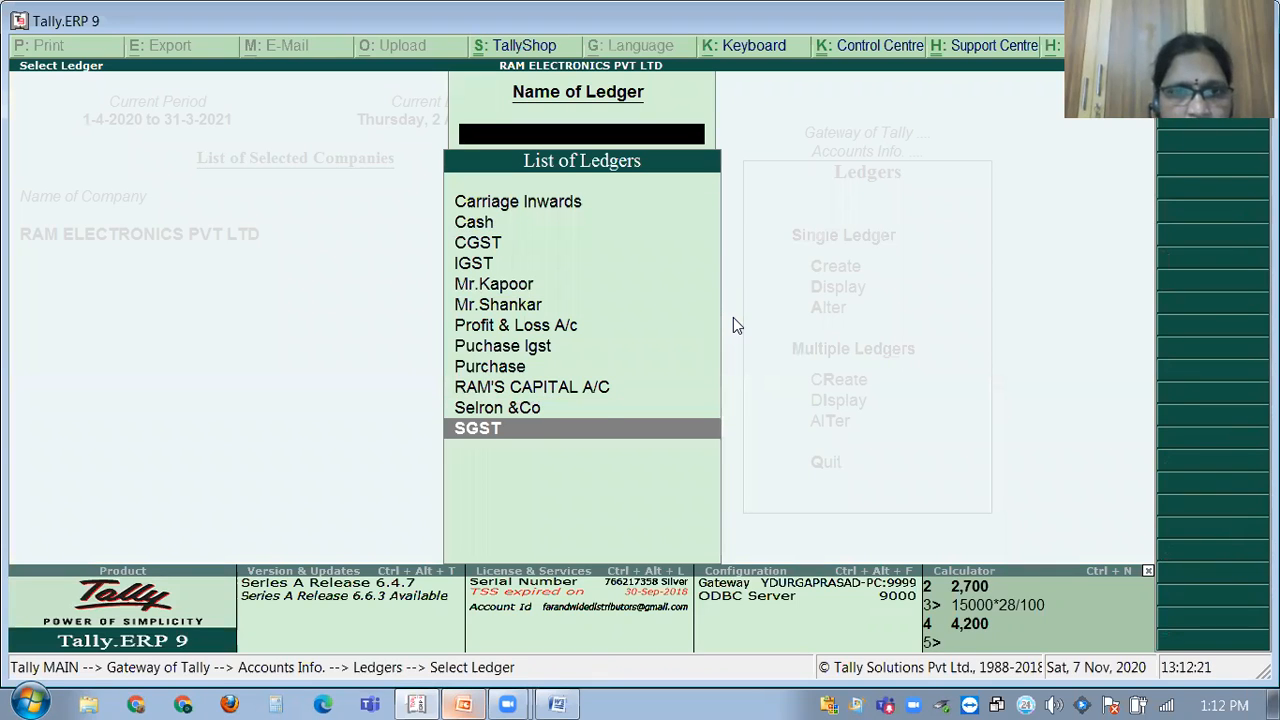
pyautogui.press('Up')
pyautogui.press('Up')
pyautogui.press('Up')
pyautogui.press('Up')
pyautogui.press('Up')
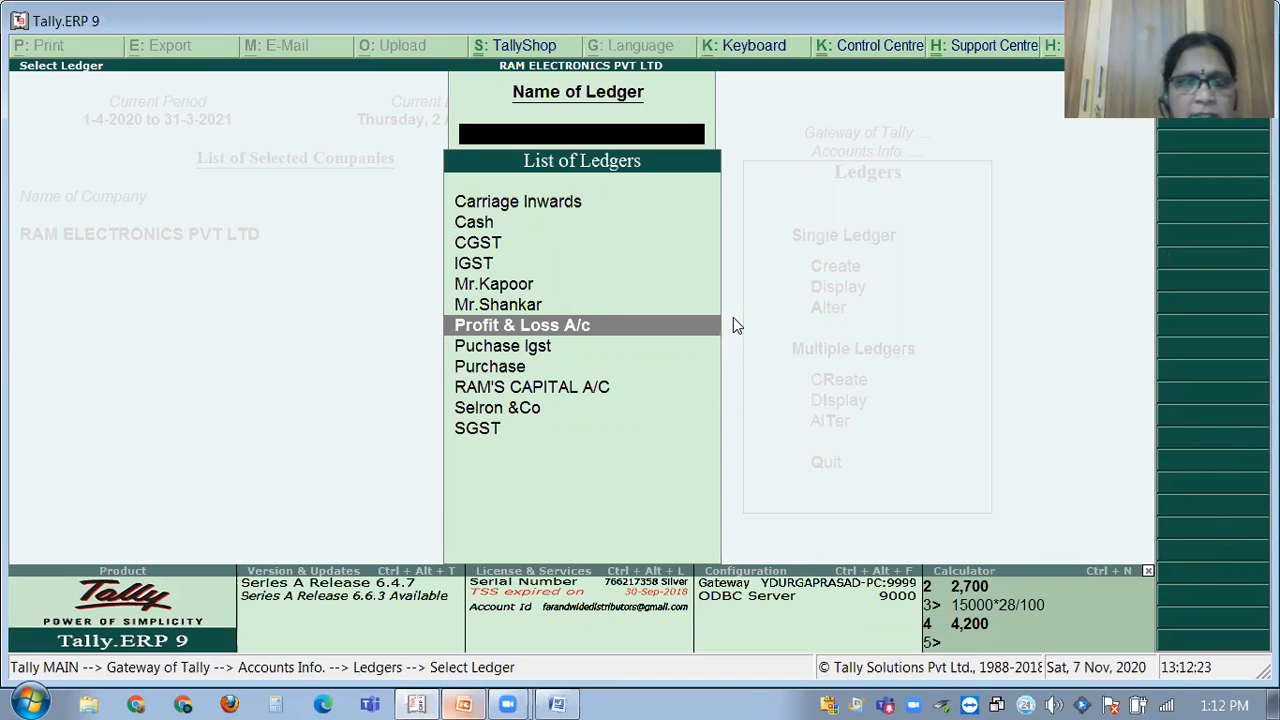
pyautogui.press('Up')
pyautogui.press('Return')
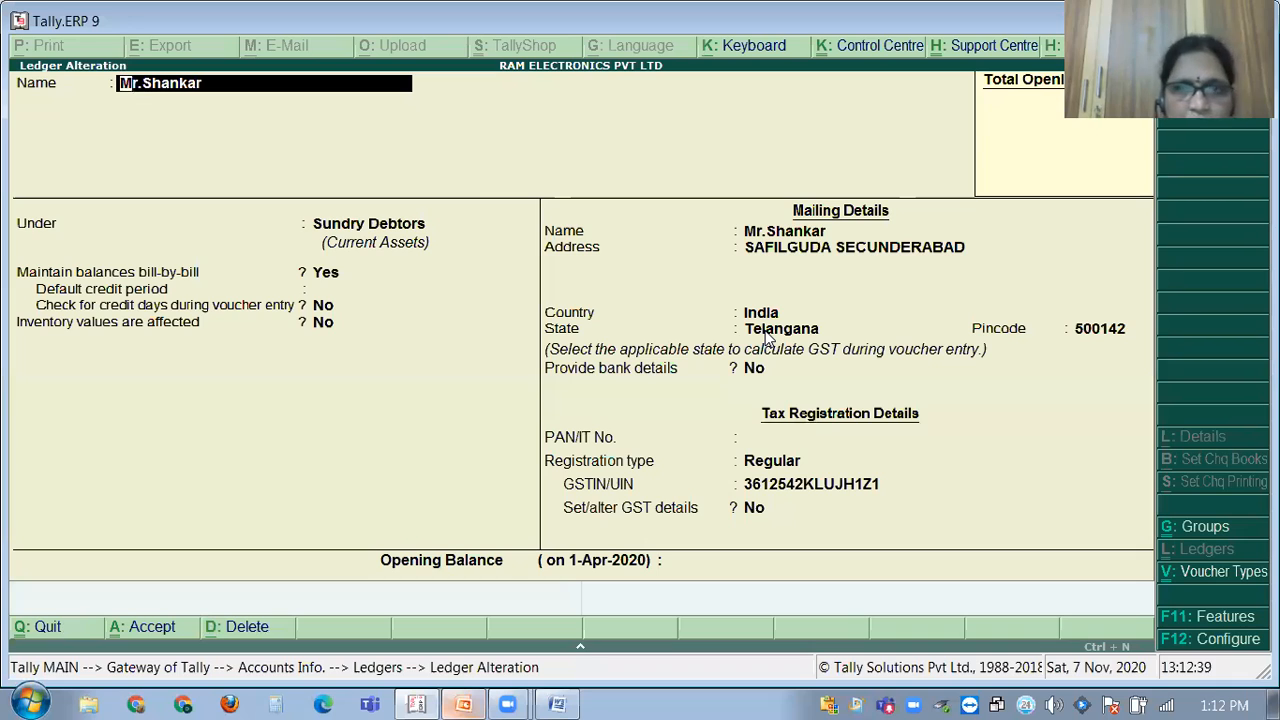
pyautogui.press('Escape')
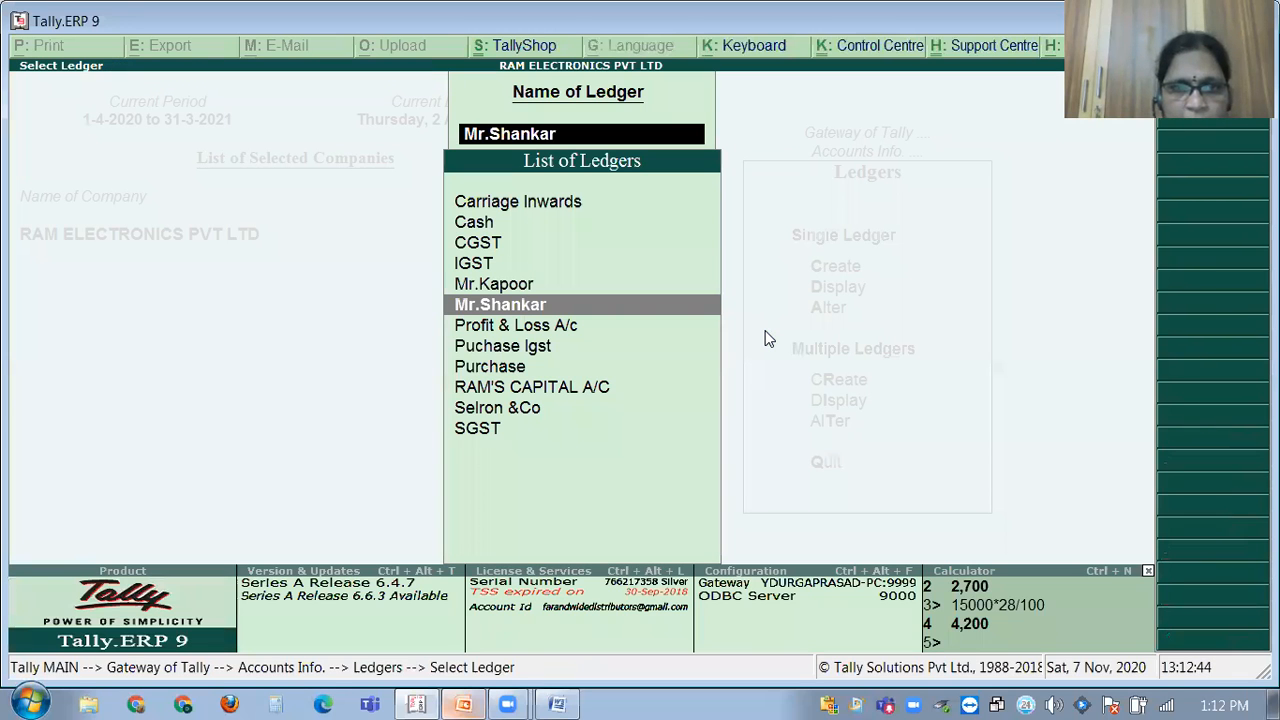
pyautogui.press('BackSpace')
pyautogui.press('Escape')
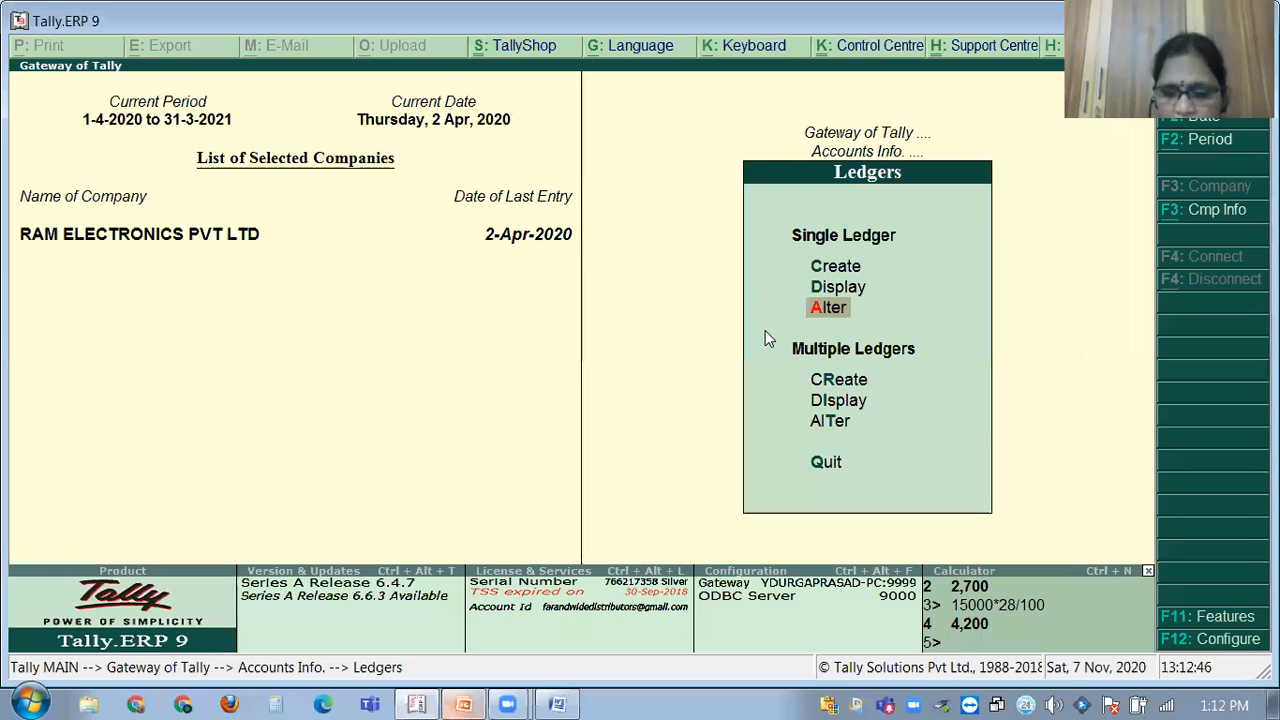
pyautogui.press('Up')
pyautogui.press('Up')
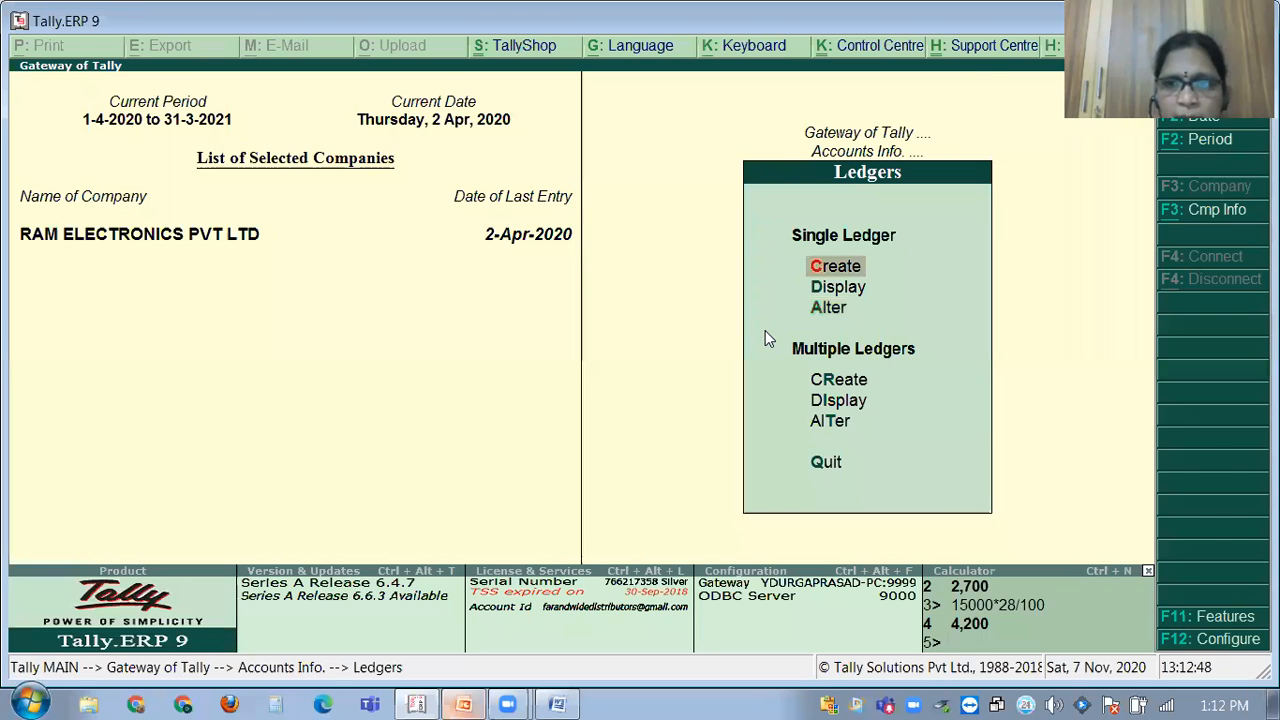
# Abandon a blank ledger form, browse the ledger list past IGST and Puchase Igst, then start a new ledger.
pyautogui.press('Return')
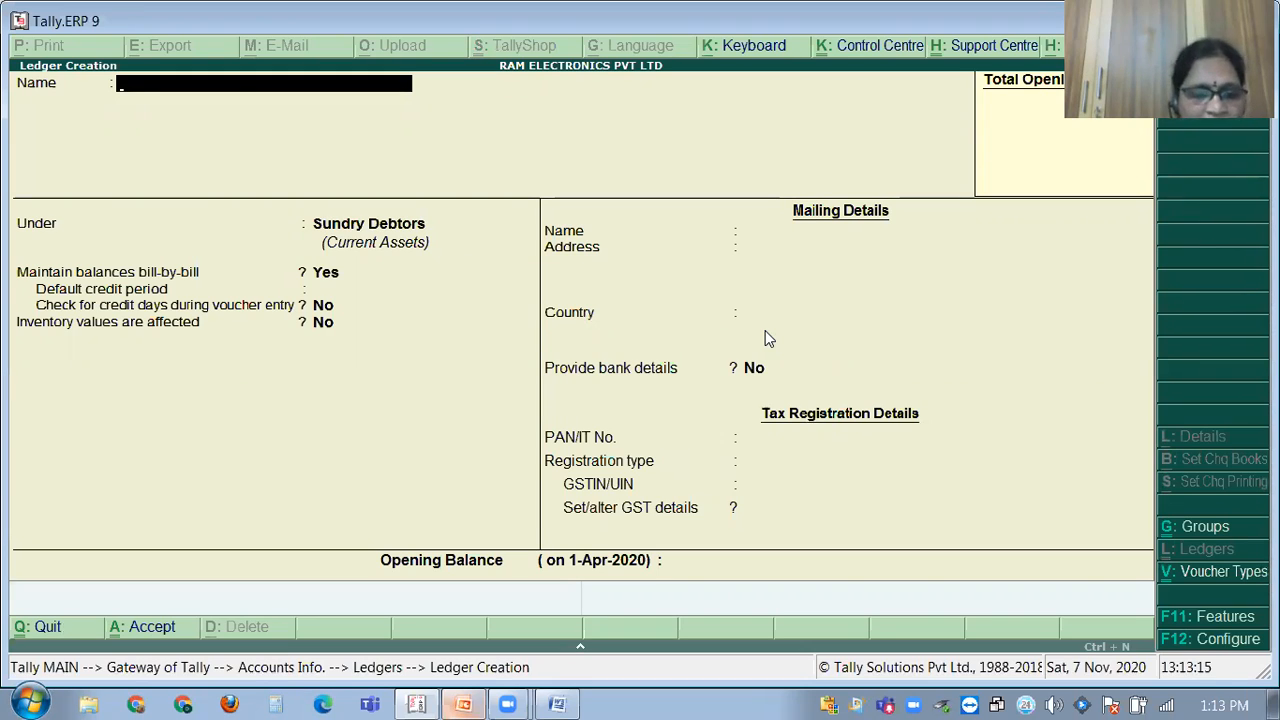
pyautogui.press('Escape')
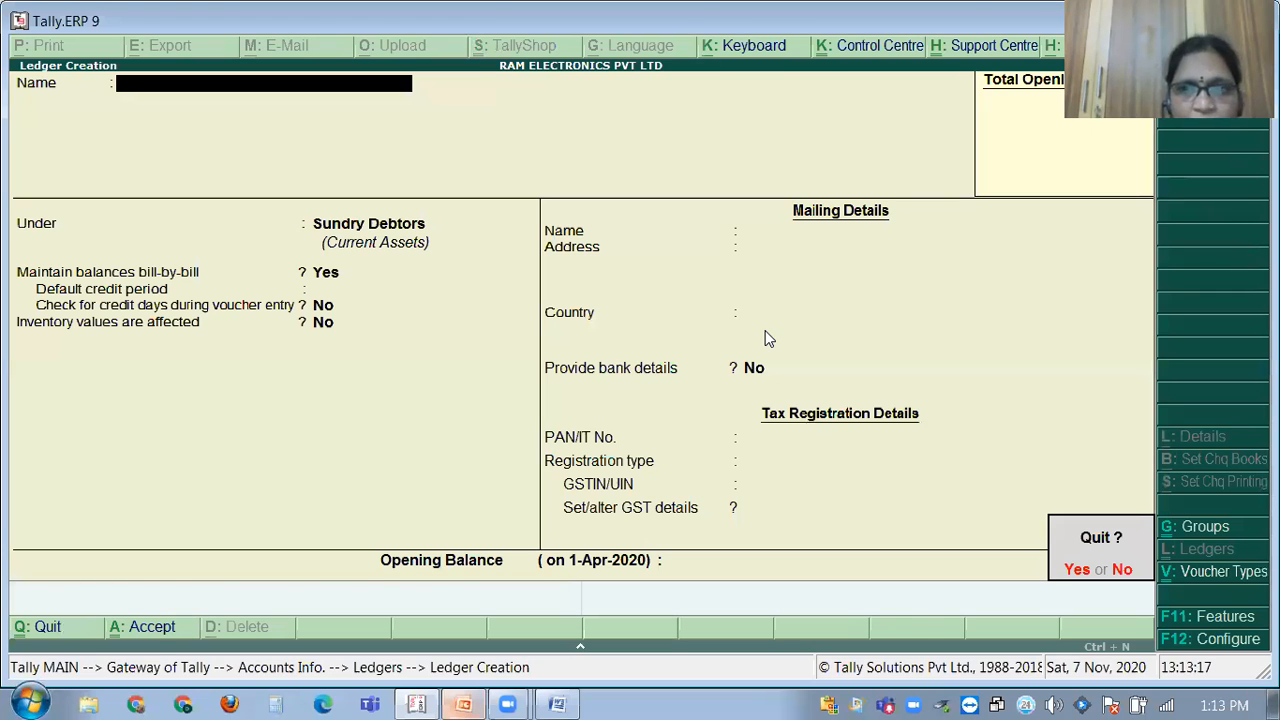
pyautogui.press('y')
pyautogui.press('Down')
pyautogui.press('Down')
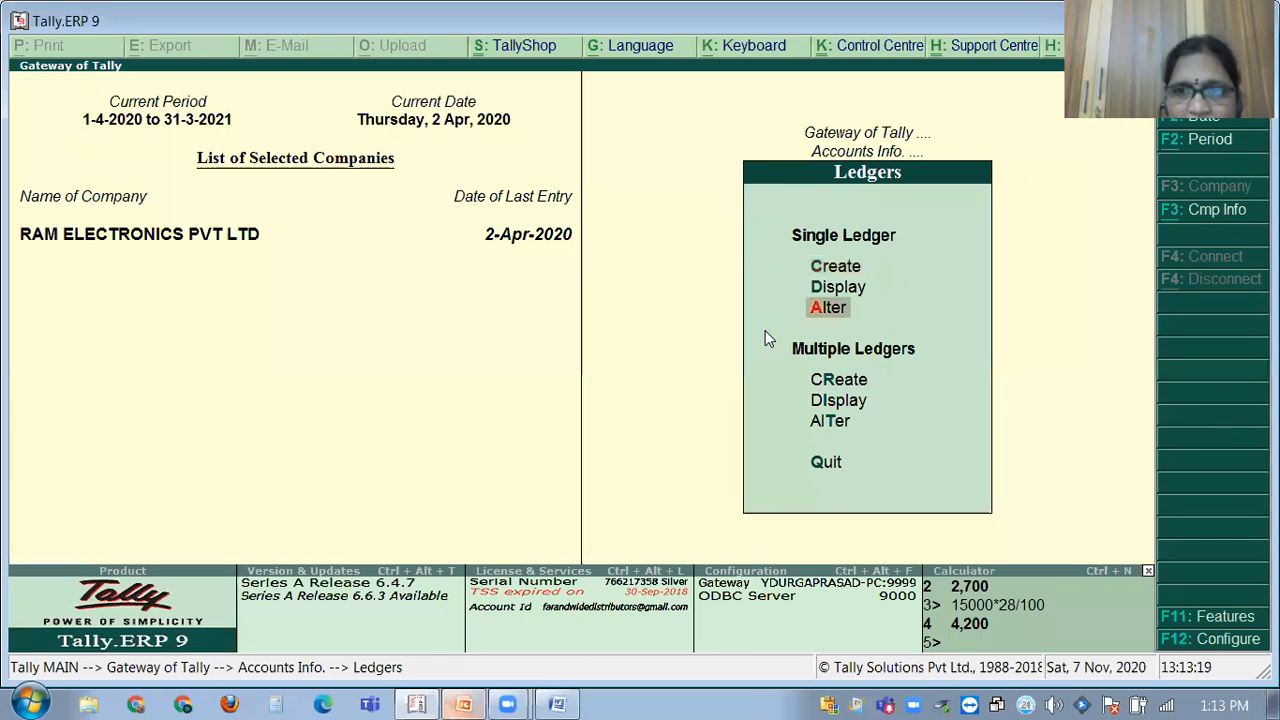
pyautogui.press('Return')
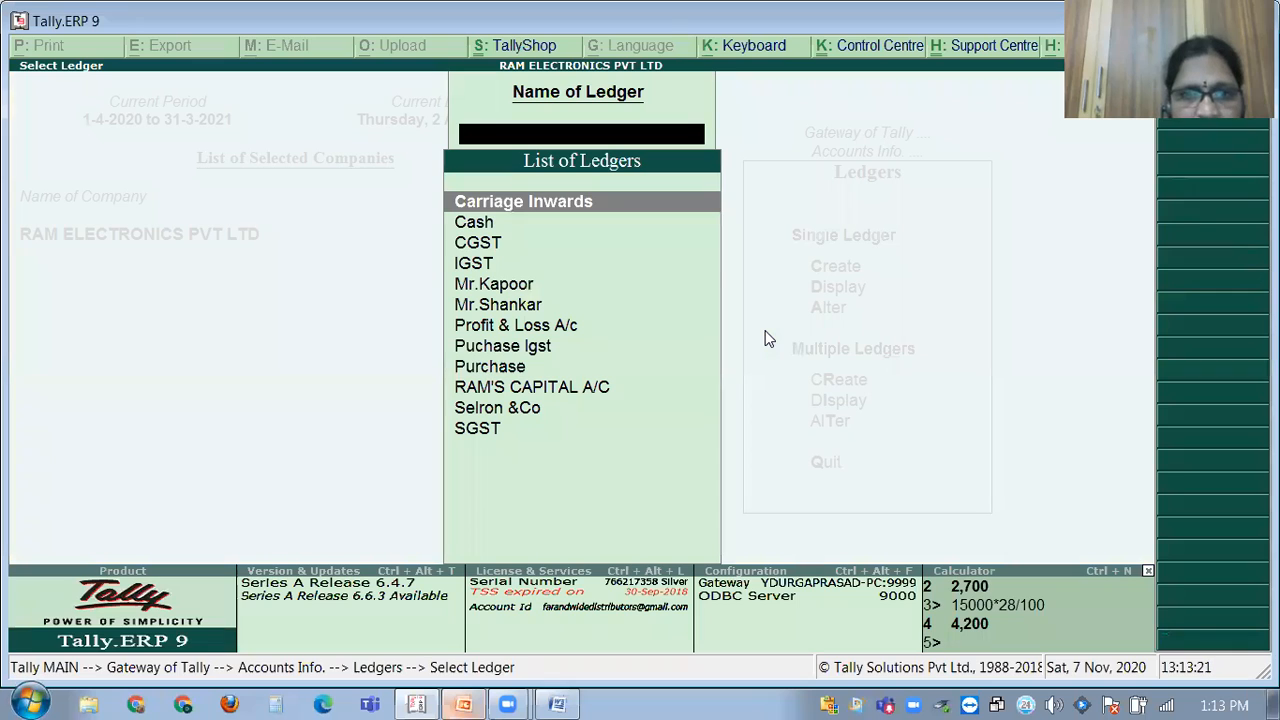
pyautogui.press('Down')
pyautogui.press('Down')
pyautogui.press('Down')
pyautogui.press('Down')
pyautogui.press('Down')
pyautogui.press('Down')
pyautogui.press('Down')
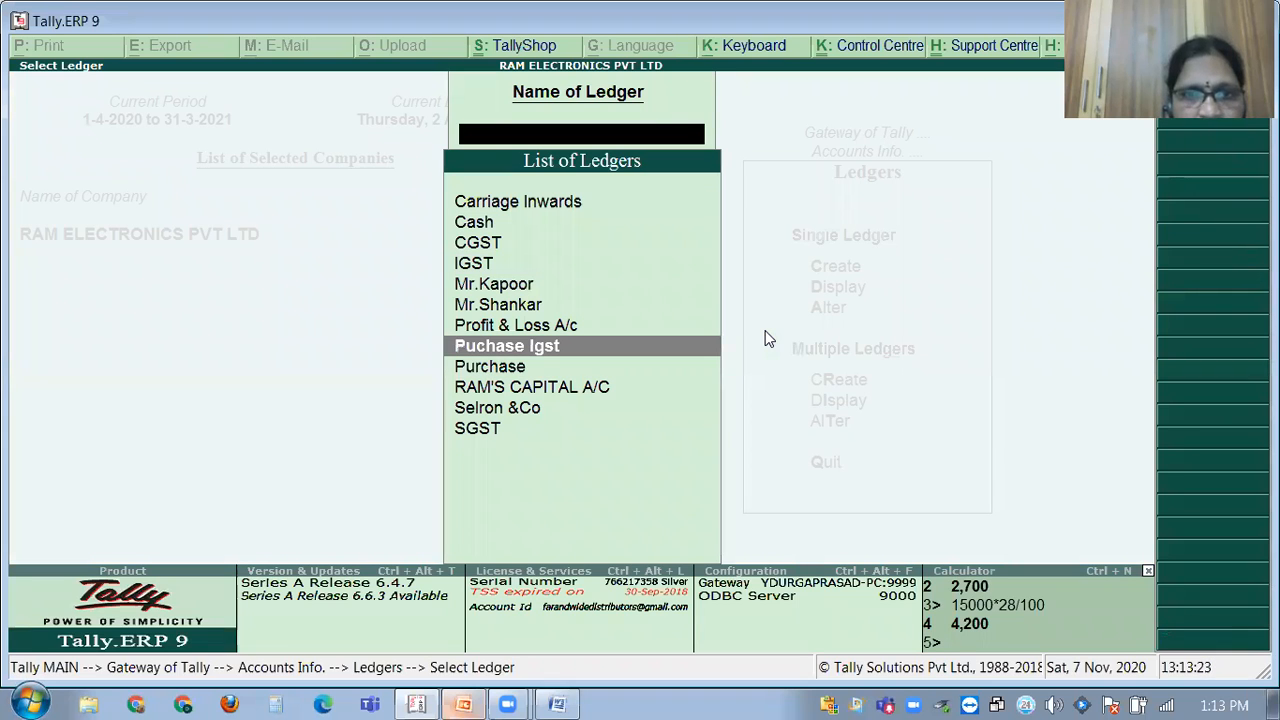
pyautogui.press('Down')
pyautogui.press('Down')
pyautogui.press('Down')
pyautogui.press('Down')
pyautogui.press('Escape')
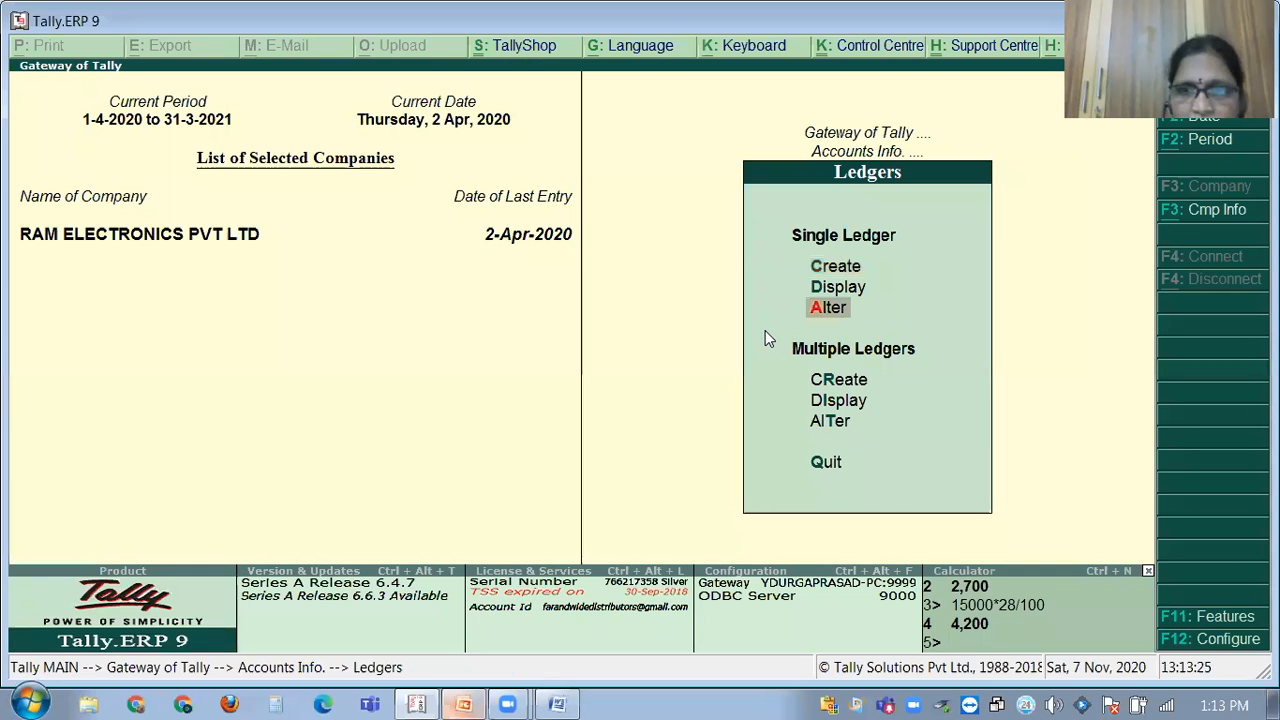
pyautogui.press('Up')
pyautogui.press('Up')
pyautogui.press('Return')
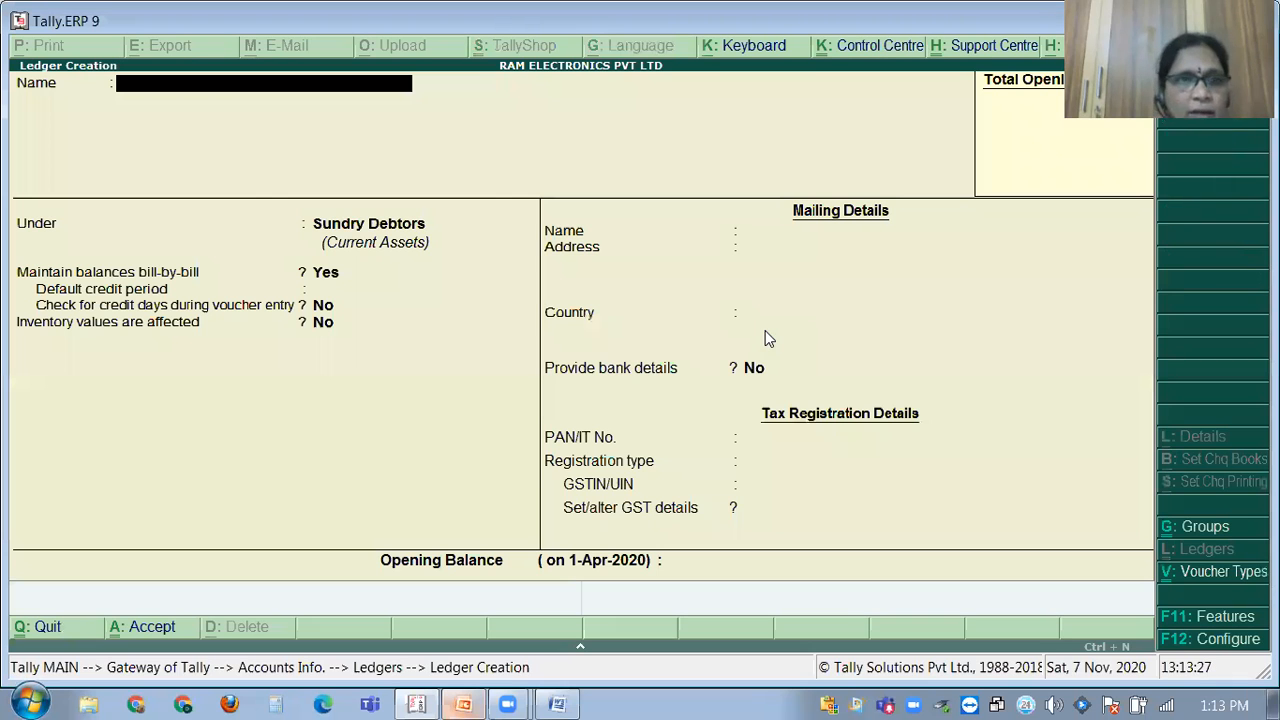
# Create the SALES ledger under Sales Accounts, inventory values Yes, type of supply Goods.
pyautogui.write('SALES')
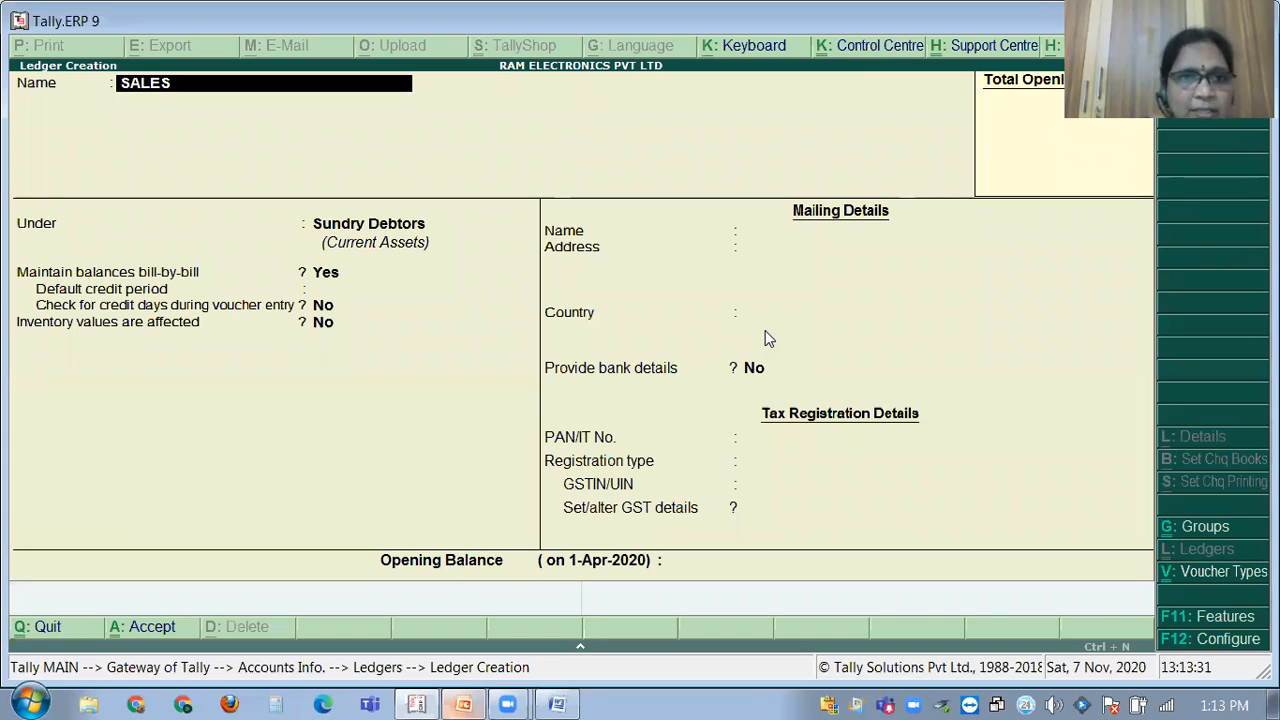
pyautogui.press('Return')
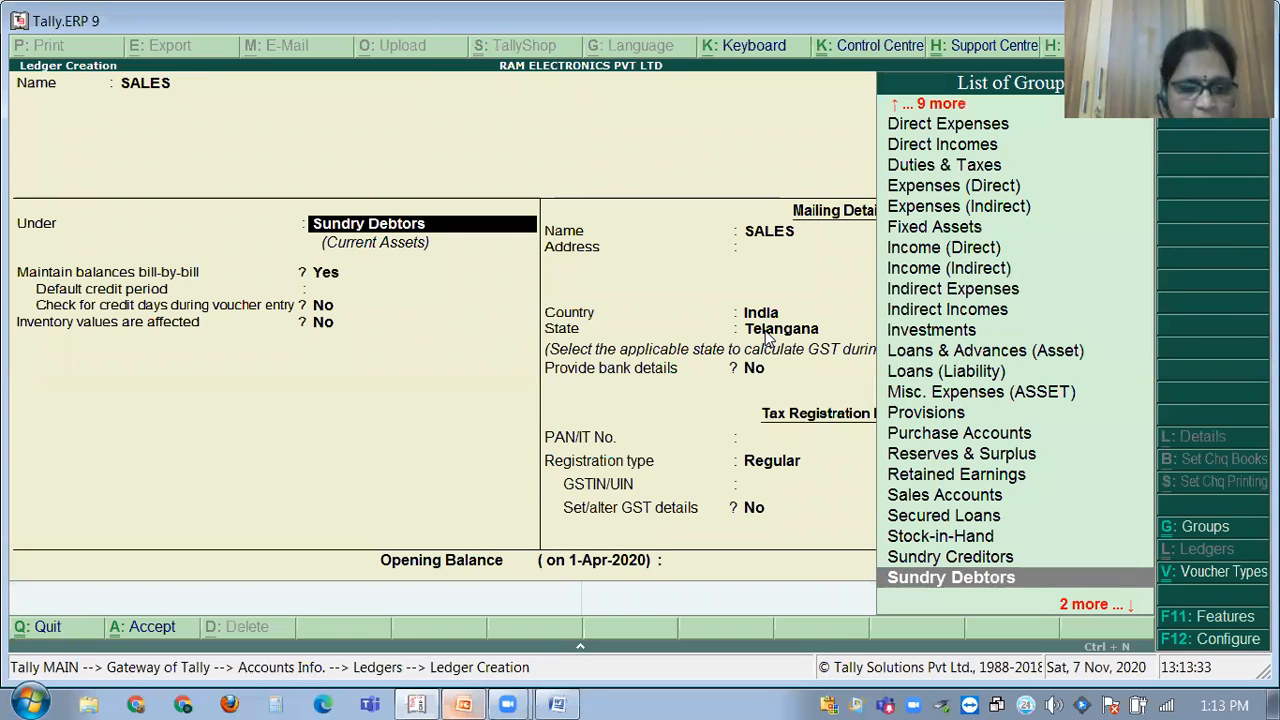
pyautogui.write('SALES')
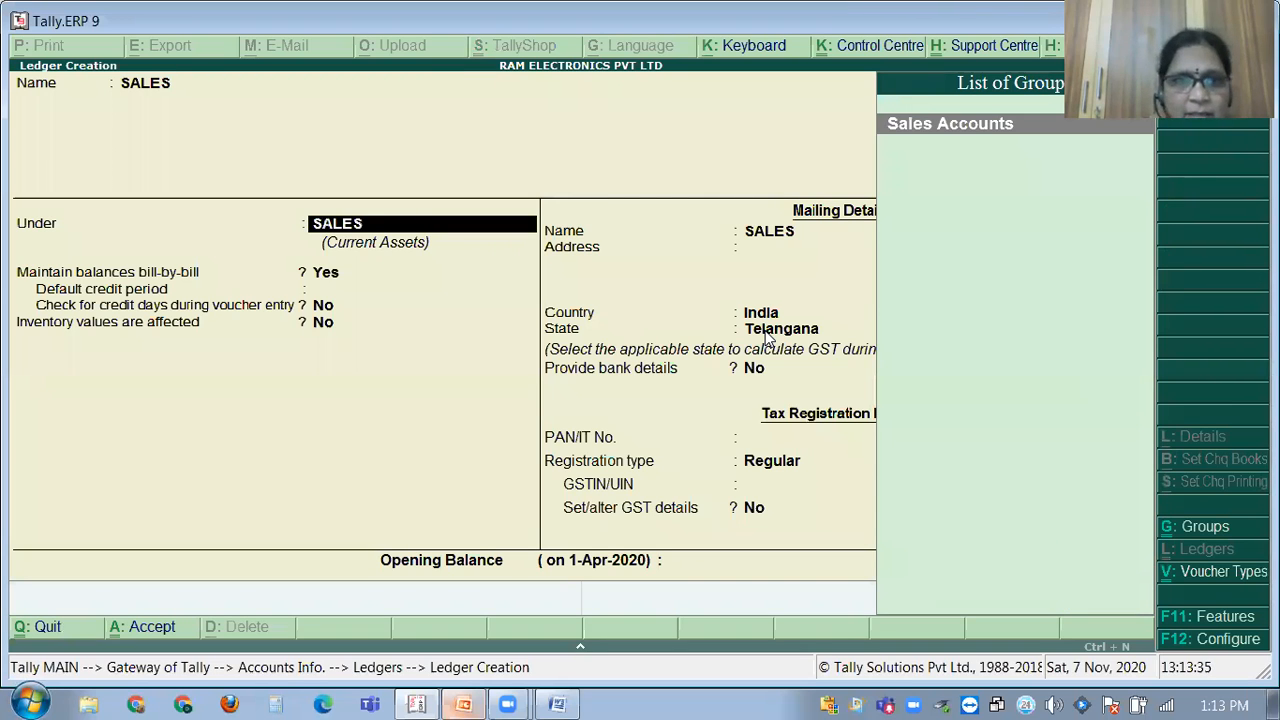
pyautogui.press('Return')
pyautogui.press('Return')
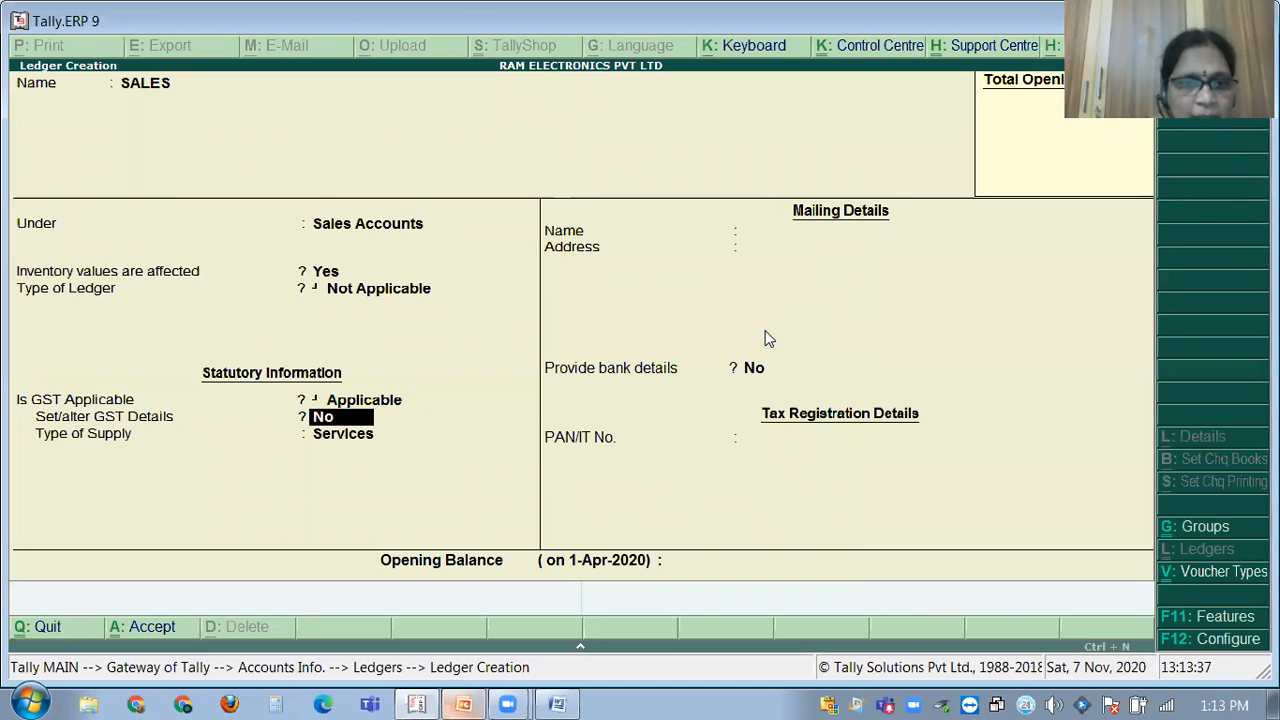
pyautogui.press('Return')
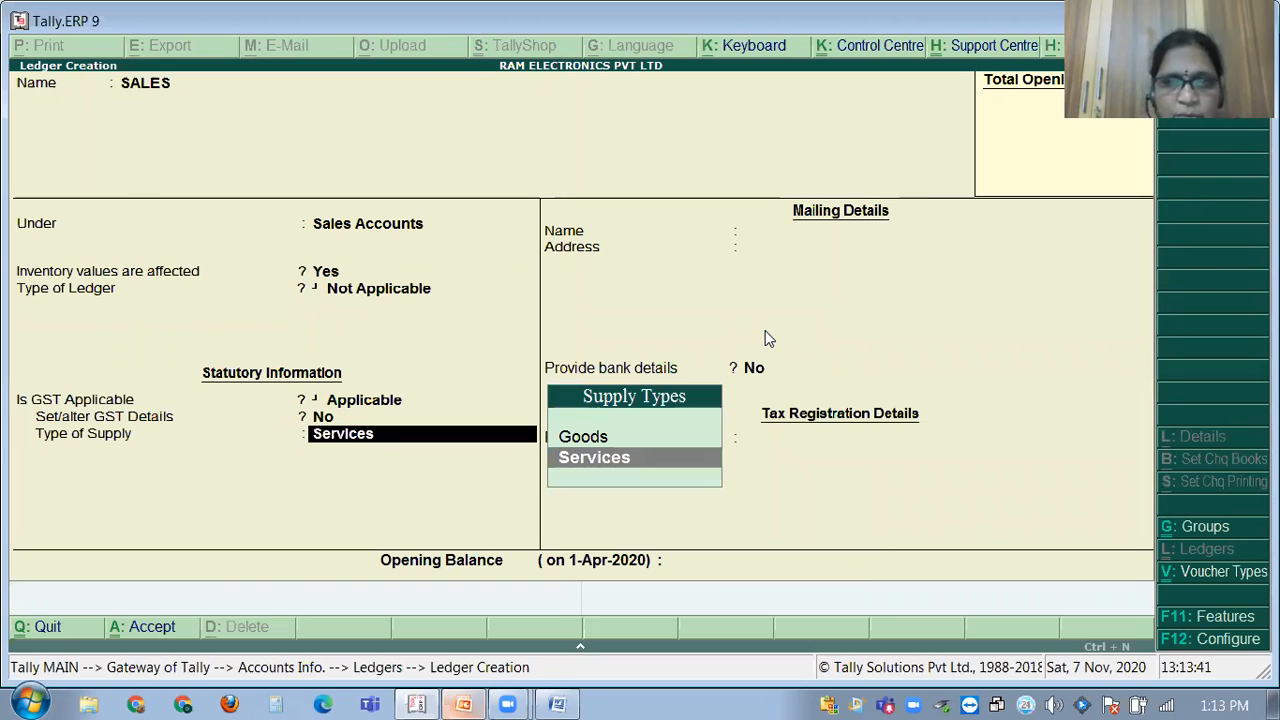
pyautogui.press('Up')
pyautogui.press('Return')
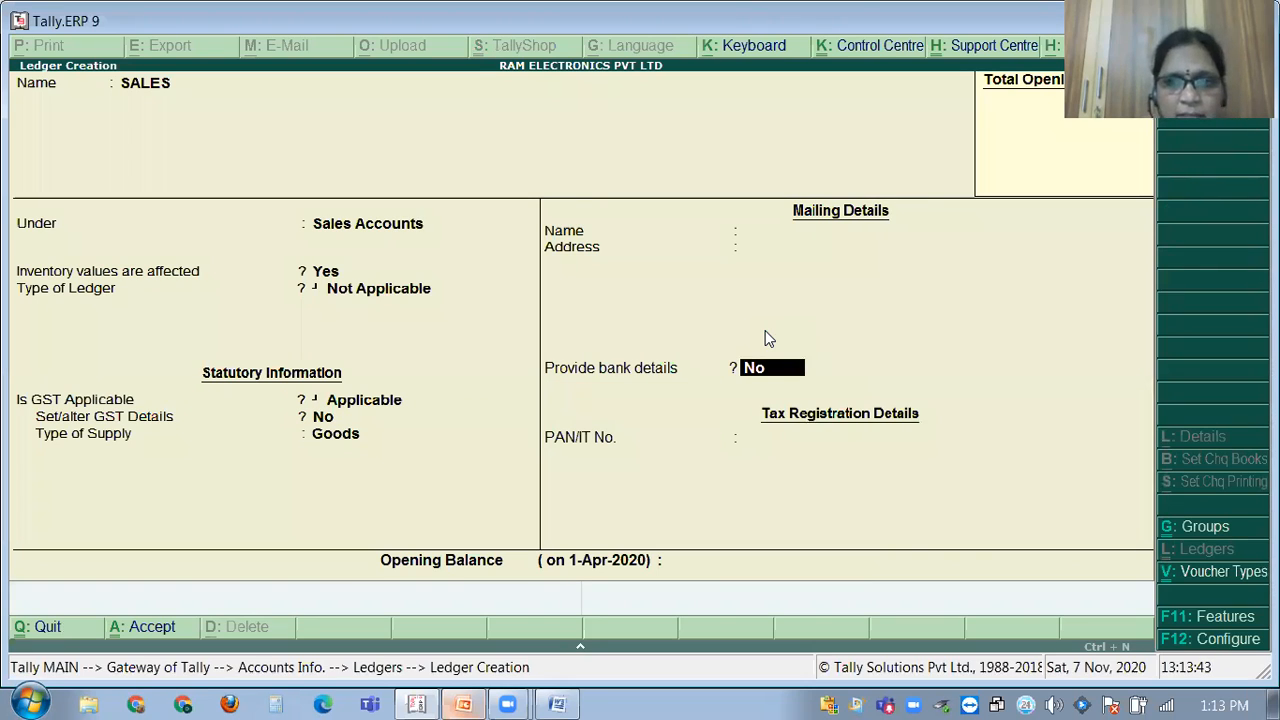
pyautogui.press('Return')
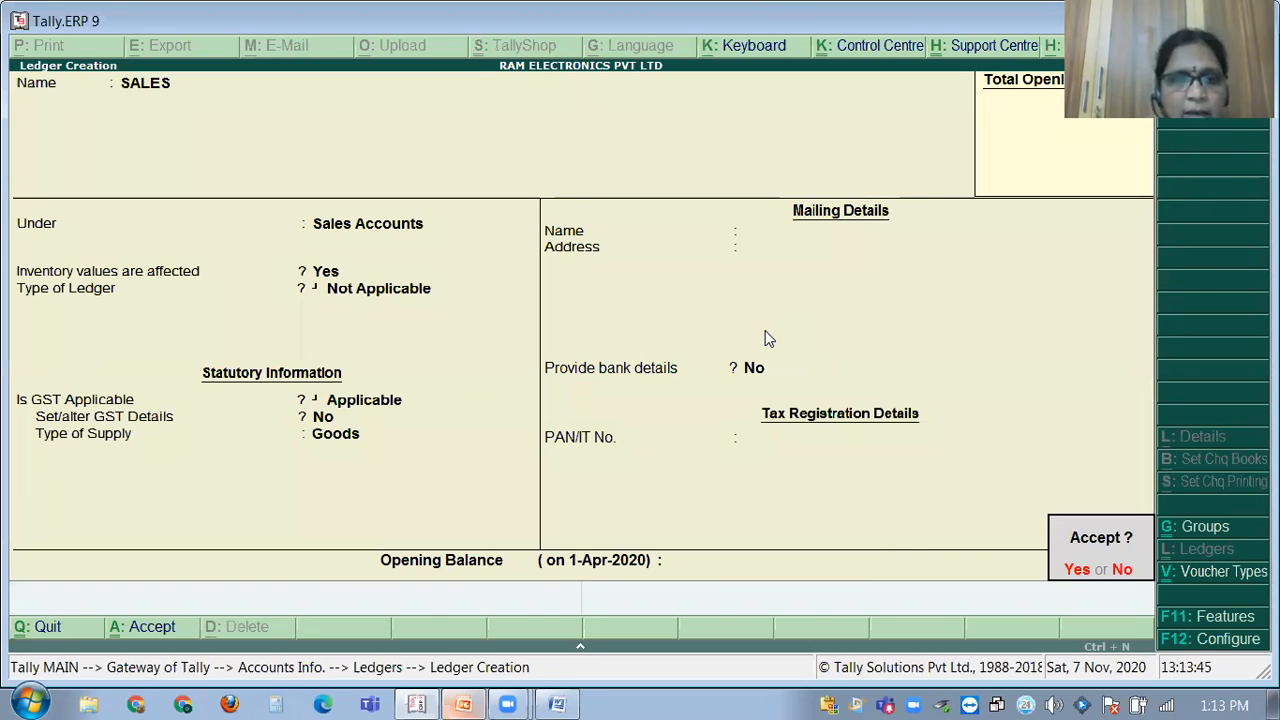
pyautogui.press('Return')
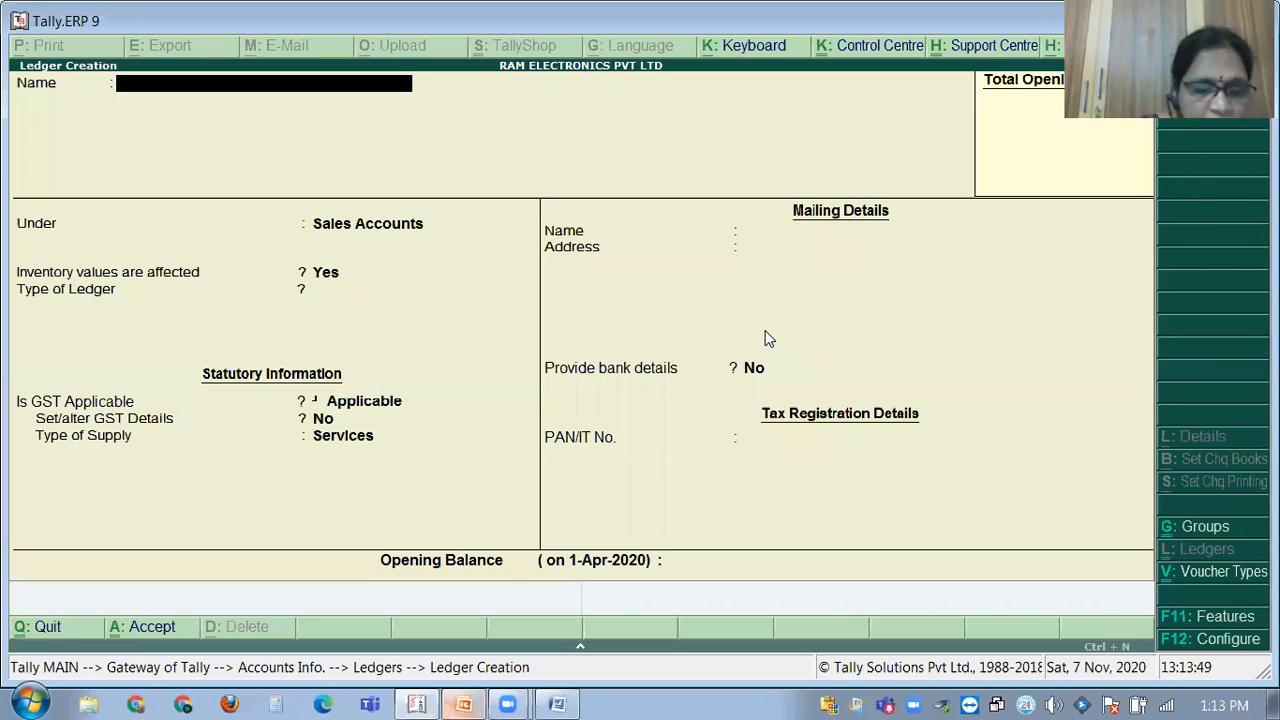
# Create the SALES IGST ledger under Sales Accounts, ledger type Not Applicable, supply Goods.
pyautogui.write('SA')
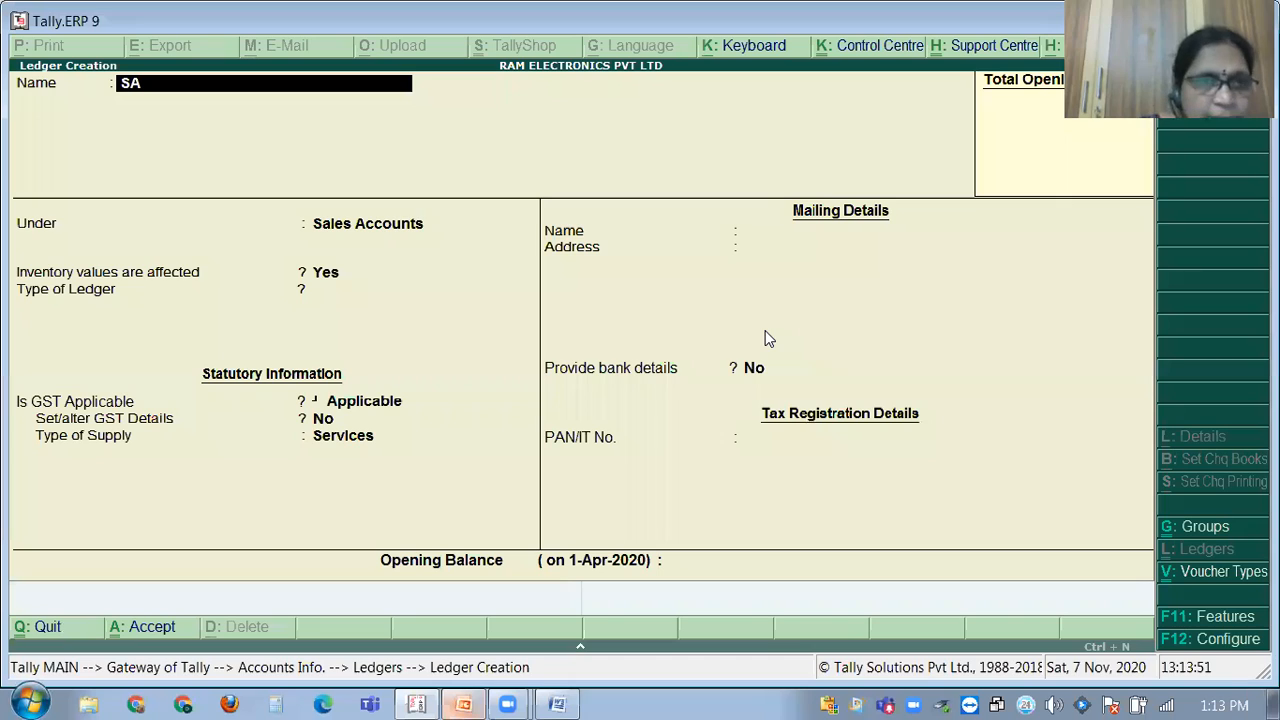
pyautogui.write('LES IGST')
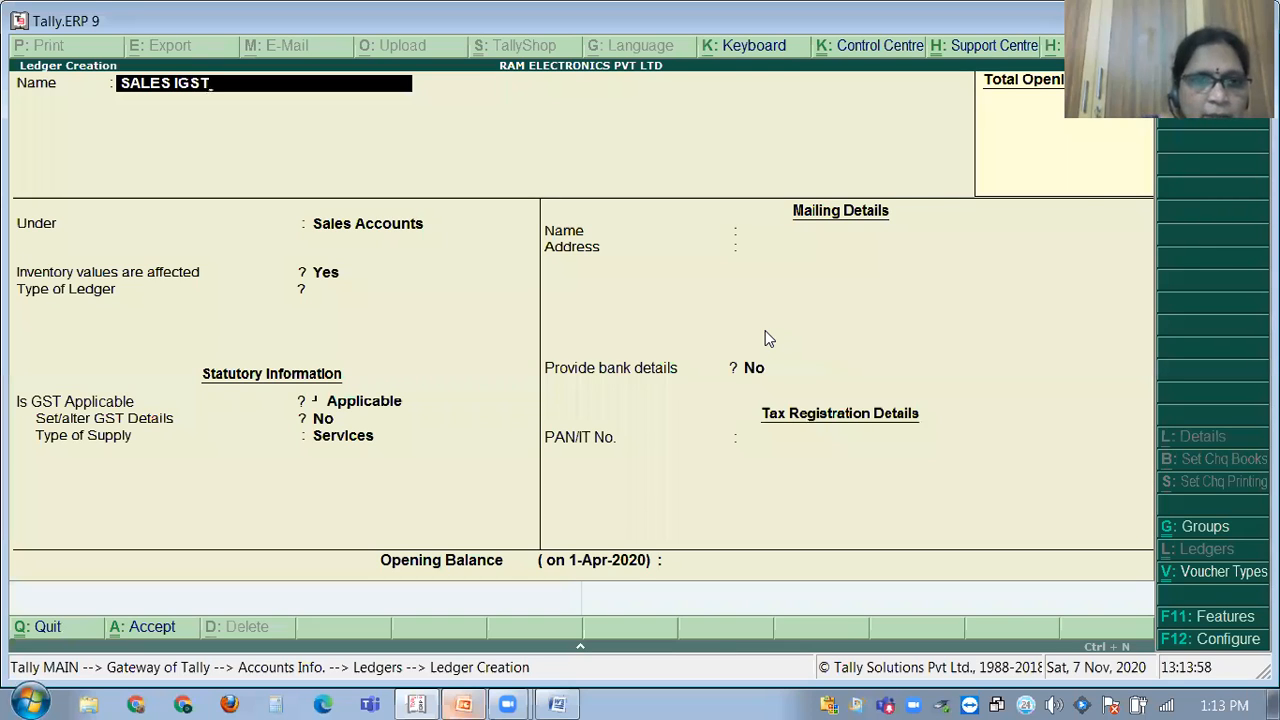
pyautogui.press('Return')
pyautogui.press('Return')
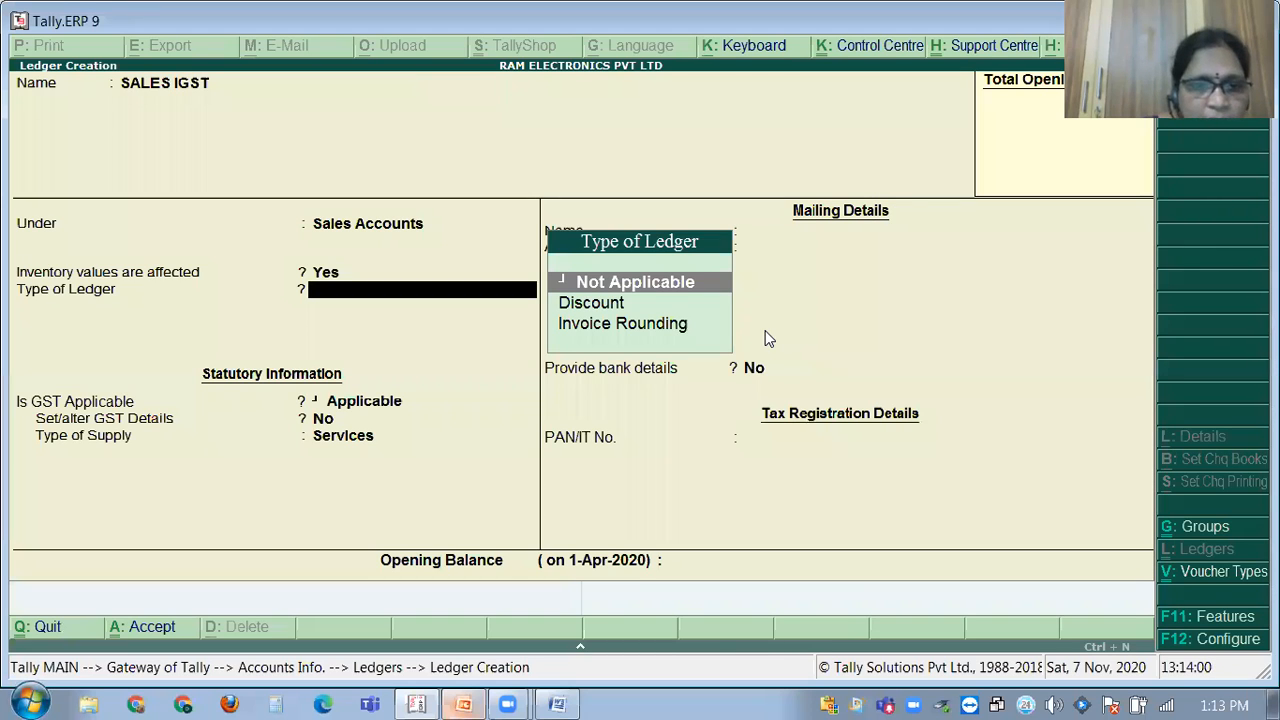
pyautogui.press('Return')
pyautogui.press('Return')
pyautogui.press('Return')
pyautogui.write('Go')
pyautogui.press('Return')
pyautogui.press('Return')
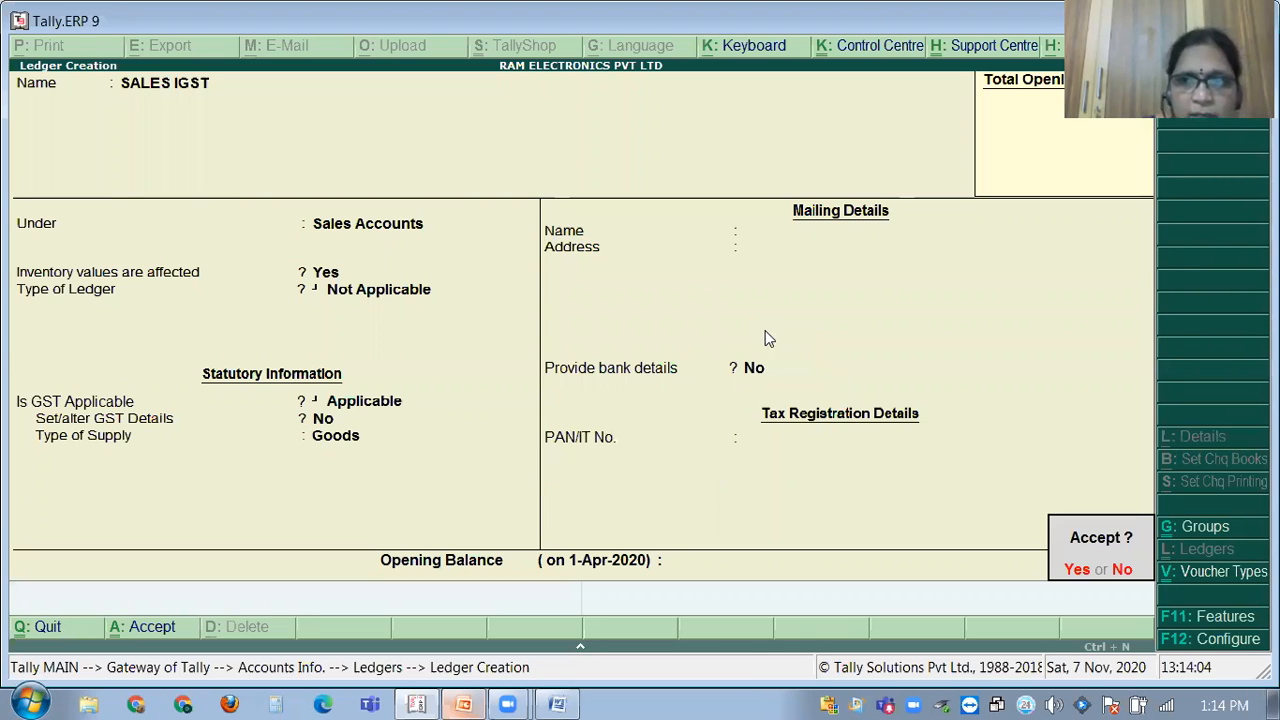
pyautogui.press('Return')
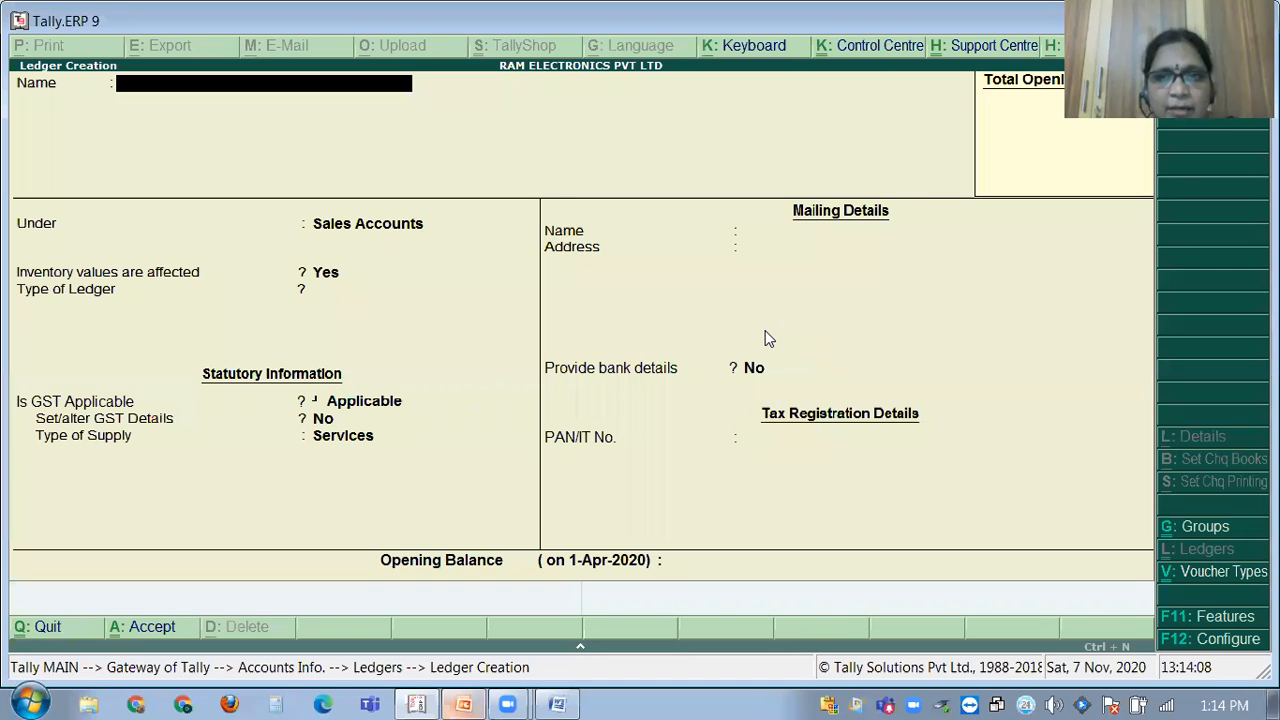
# Quit the ledger creation form and move to altering an existing ledger.
pyautogui.press('Escape')
pyautogui.press('y')
pyautogui.press('Down')
pyautogui.press('Down')
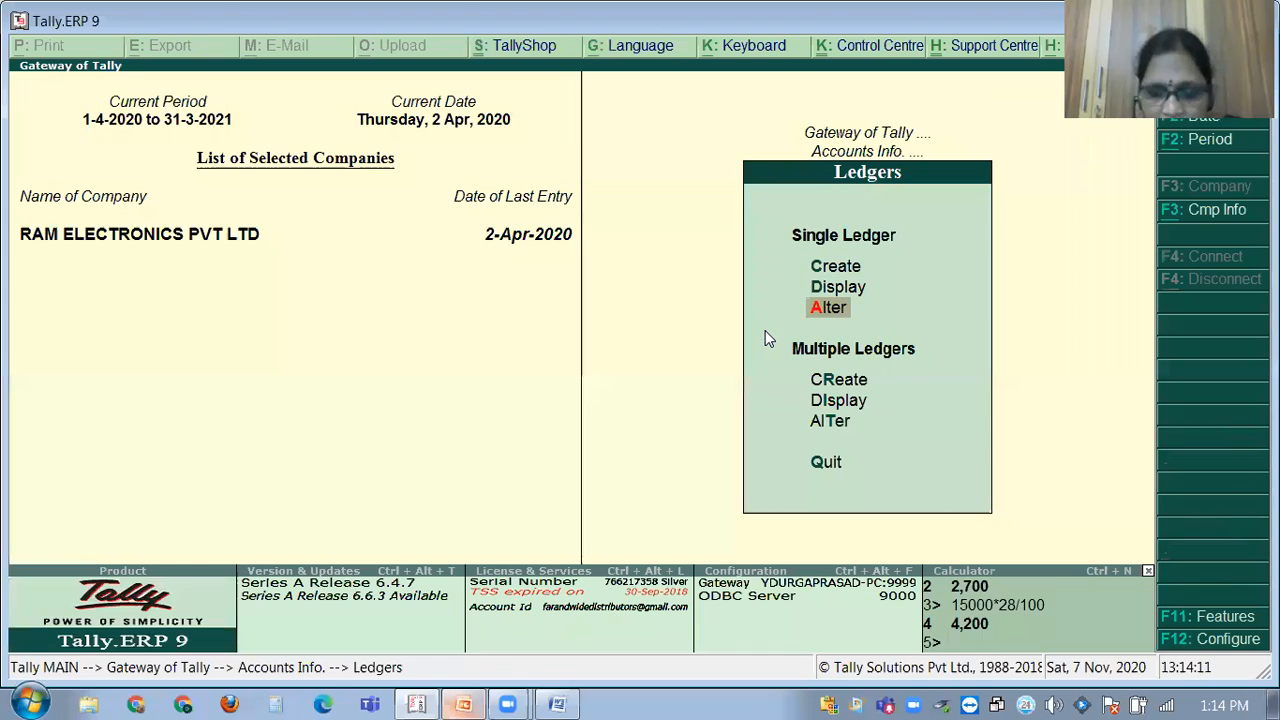
# Browse the saved ledgers, including IGST, Purchase and SALES, then close the list.
pyautogui.press('Return')
pyautogui.press('Down')
pyautogui.press('Down')
pyautogui.press('Down')
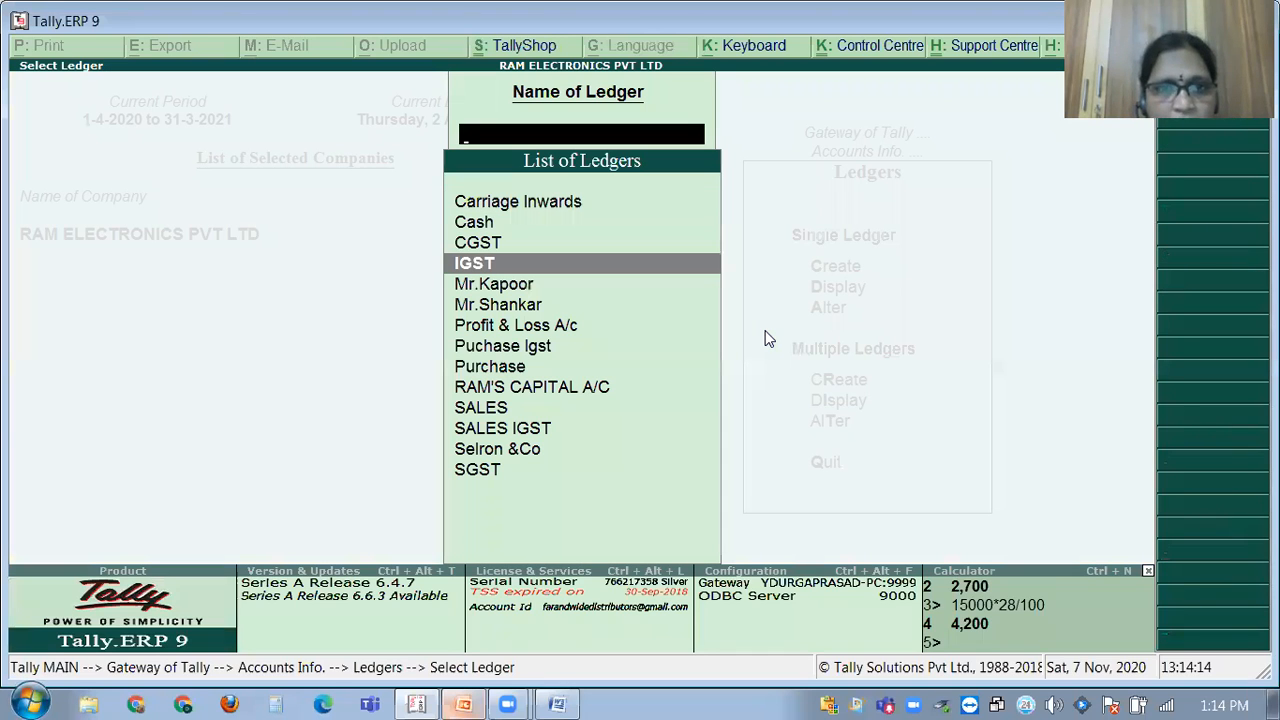
pyautogui.press('Down')
pyautogui.press('Down')
pyautogui.press('Return')
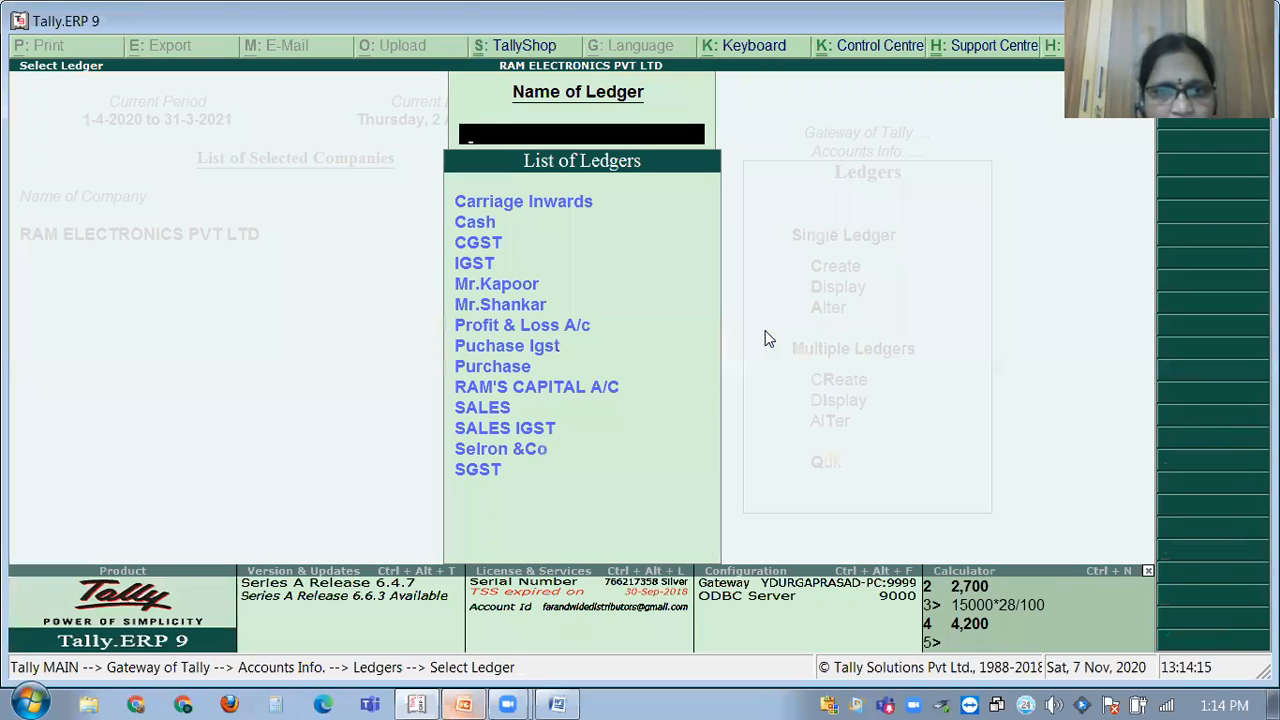
pyautogui.press('Down')
pyautogui.press('Down')
pyautogui.press('Down')
pyautogui.press('Down')
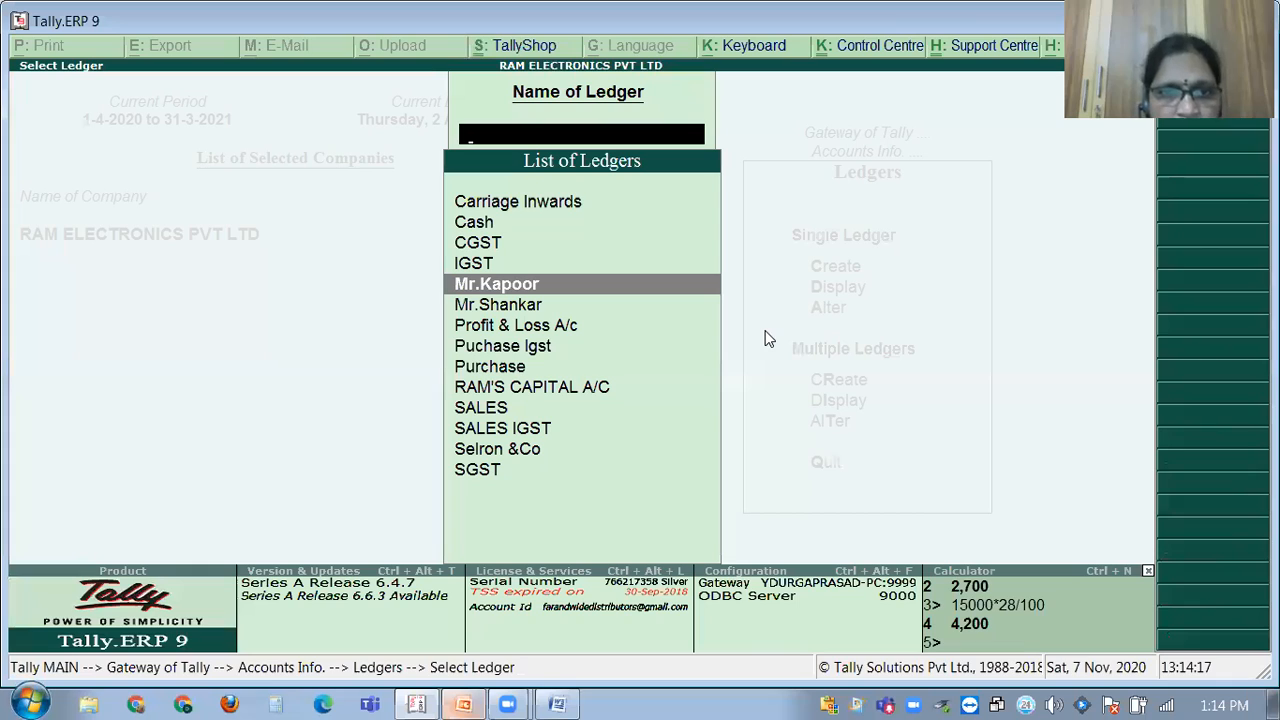
pyautogui.press('Down')
pyautogui.press('Down')
pyautogui.press('Down')
pyautogui.press('Down')
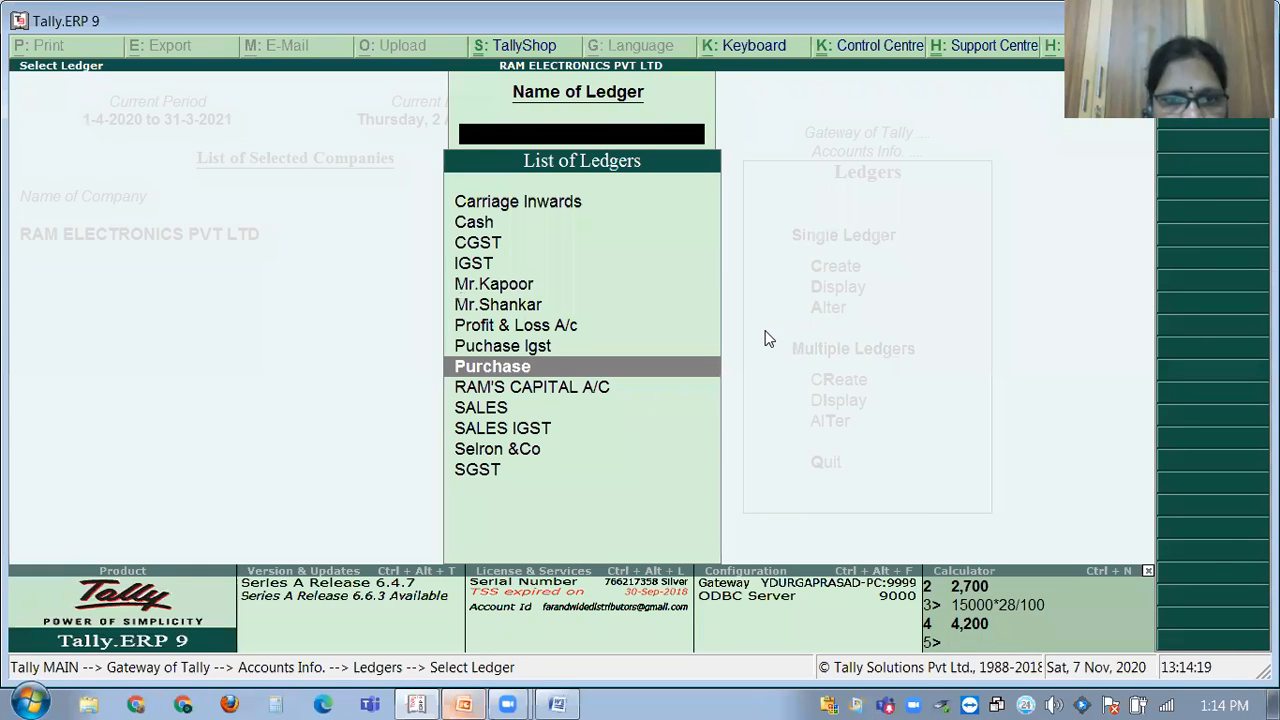
pyautogui.press('Down')
pyautogui.press('Down')
pyautogui.press('Down')
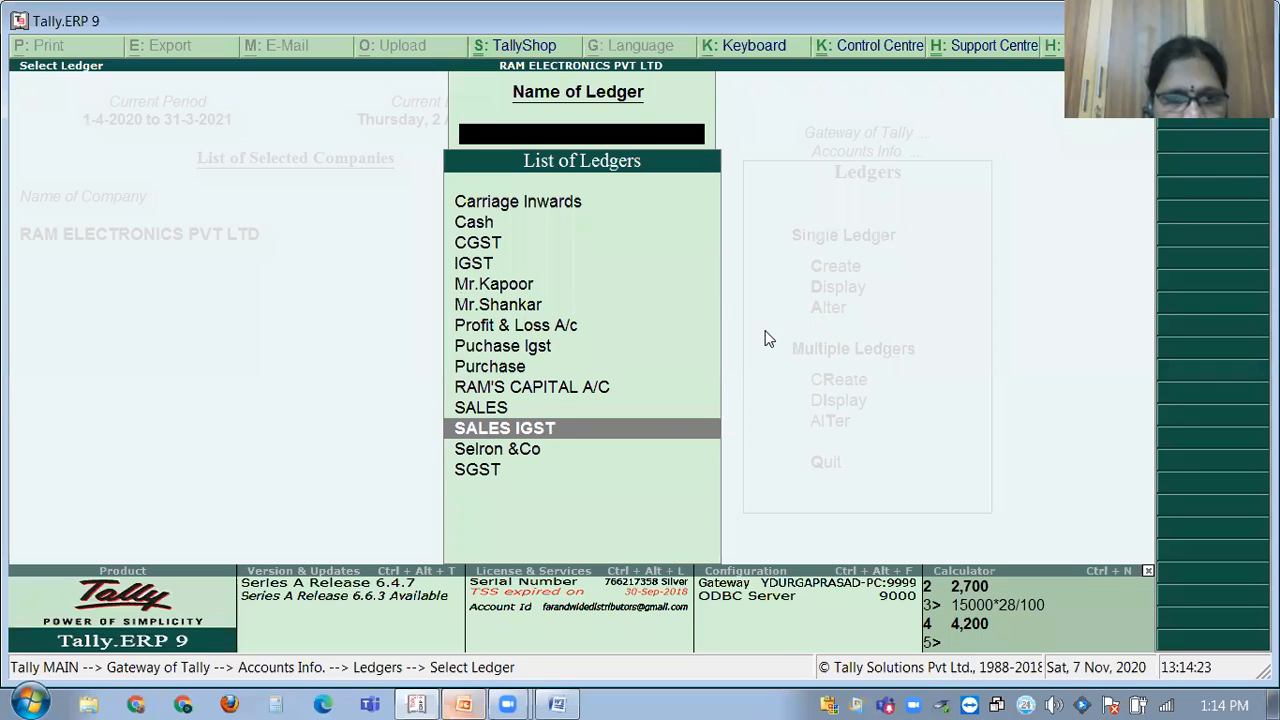
pyautogui.press('Up')
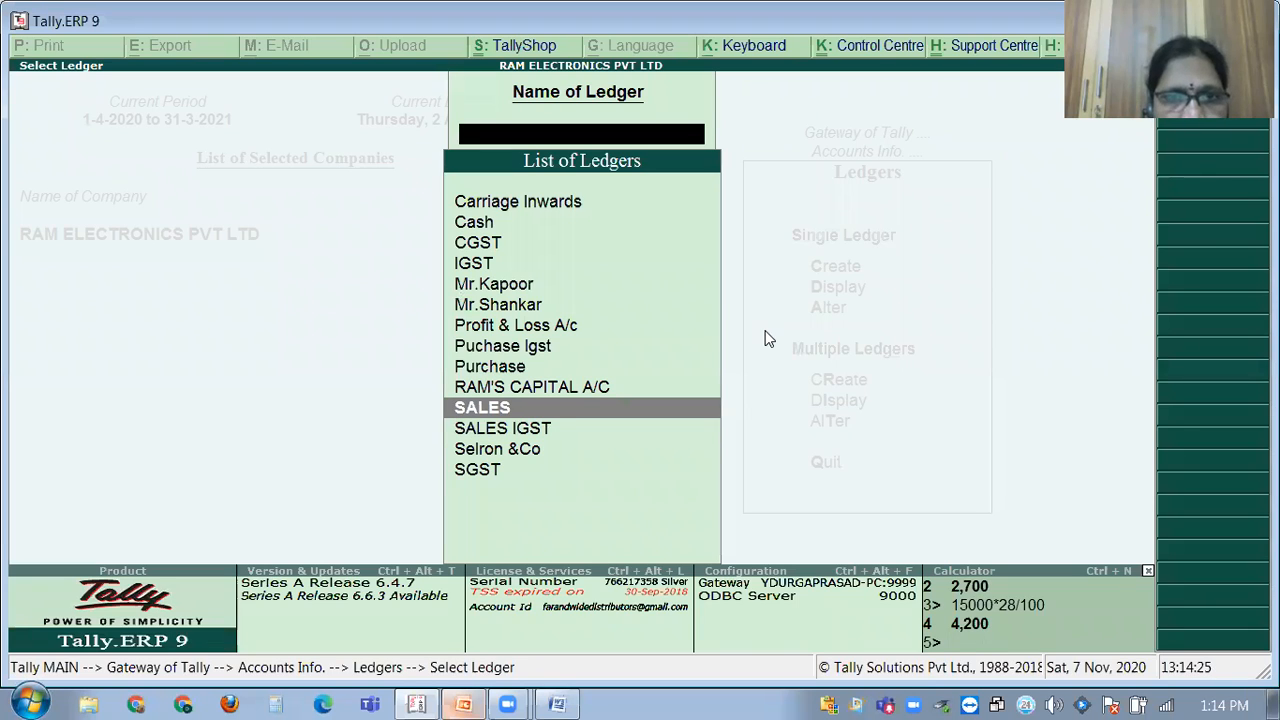
pyautogui.press('Up')
pyautogui.press('Up')
pyautogui.press('Up')
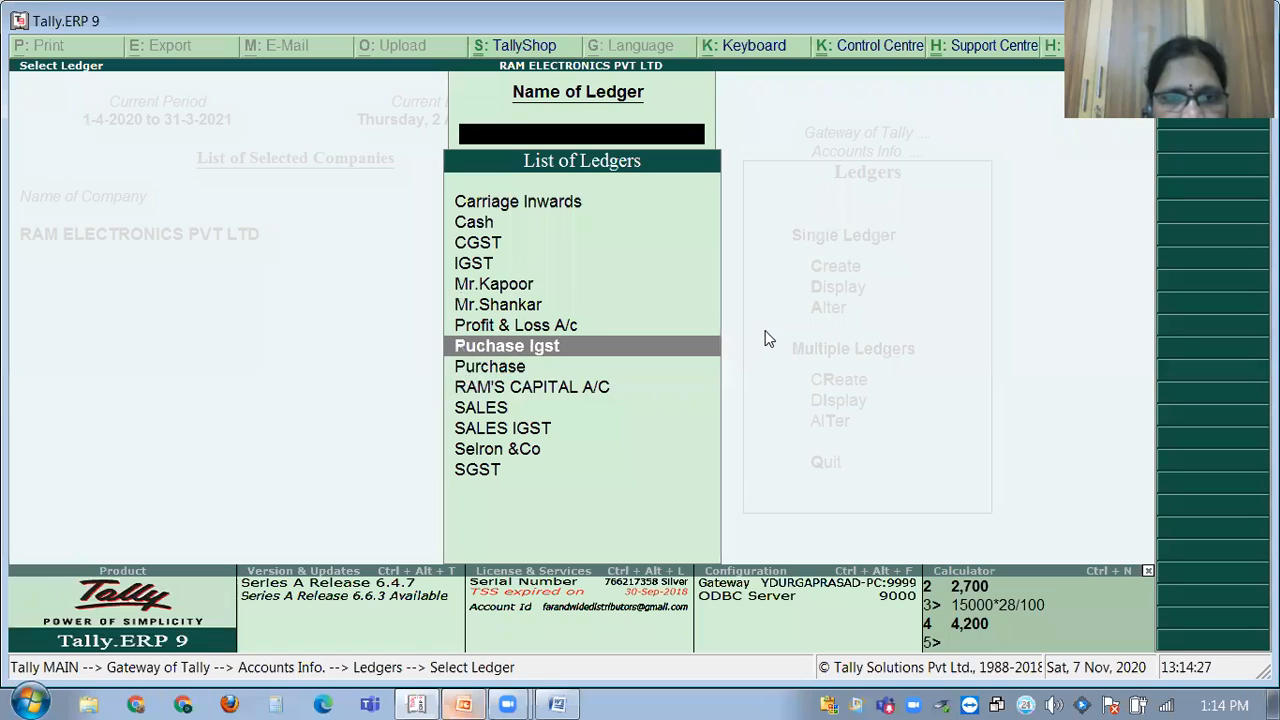
pyautogui.press('Down')
pyautogui.press('Down')
pyautogui.press('Down')
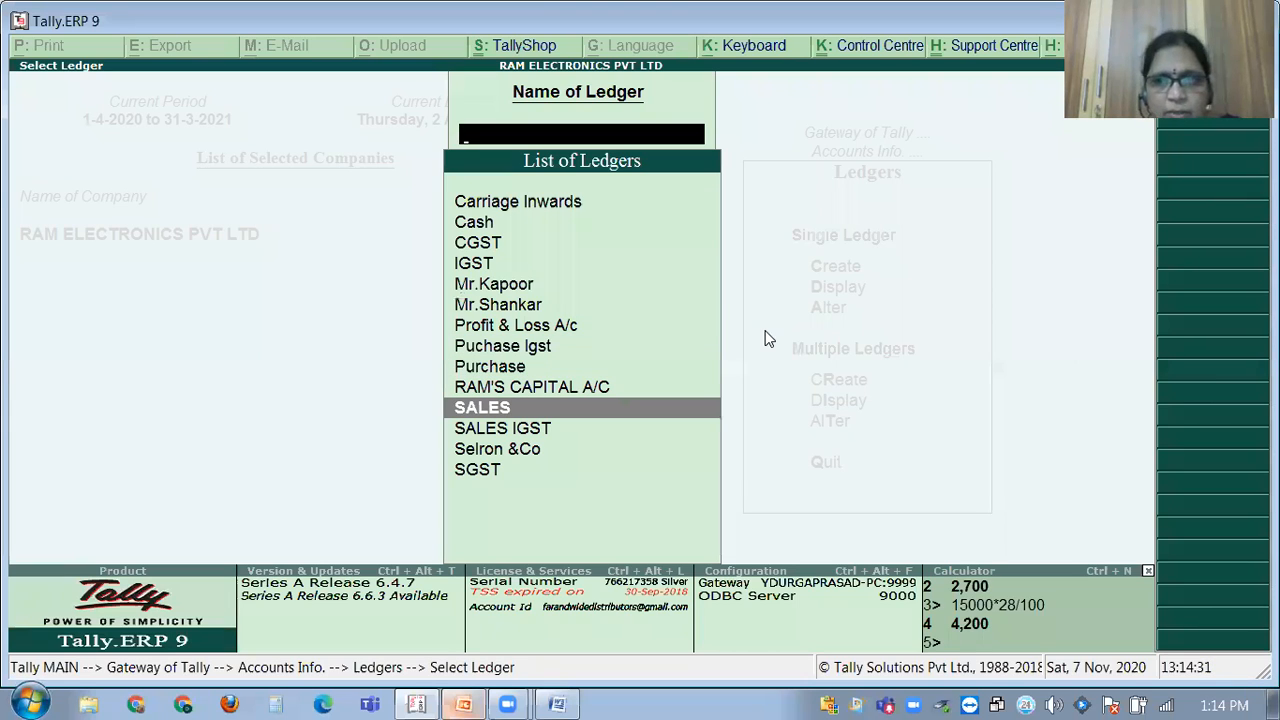
pyautogui.press('Escape')
pyautogui.press('Escape')
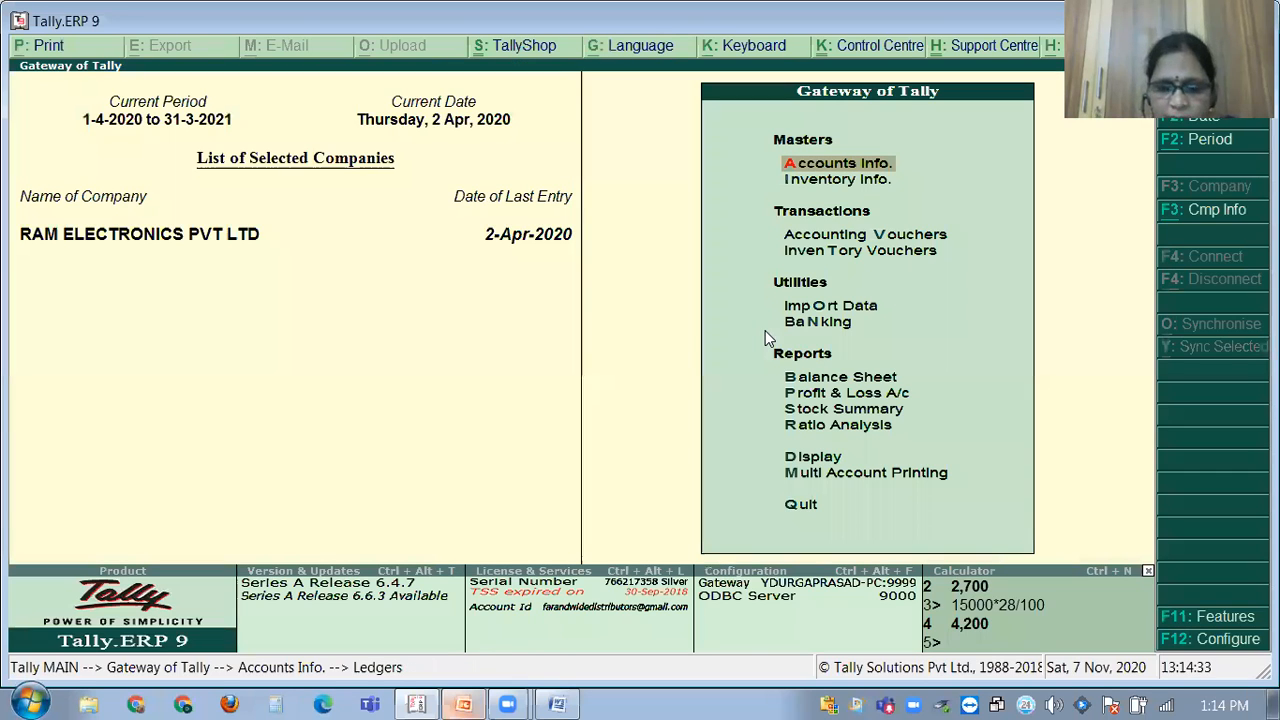
# Start a new accounting voucher and bring up the GST PROBLEMS Word document.
pyautogui.press('Down')
pyautogui.press('Down')
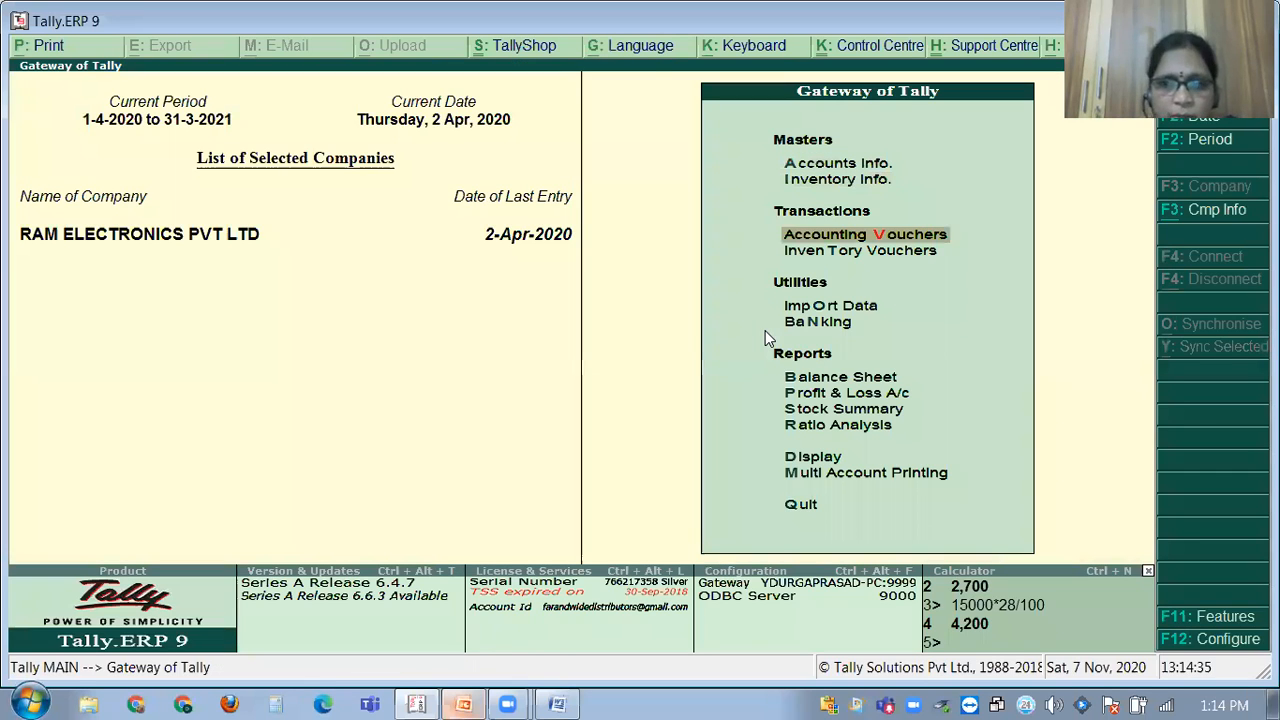
pyautogui.press('Return')
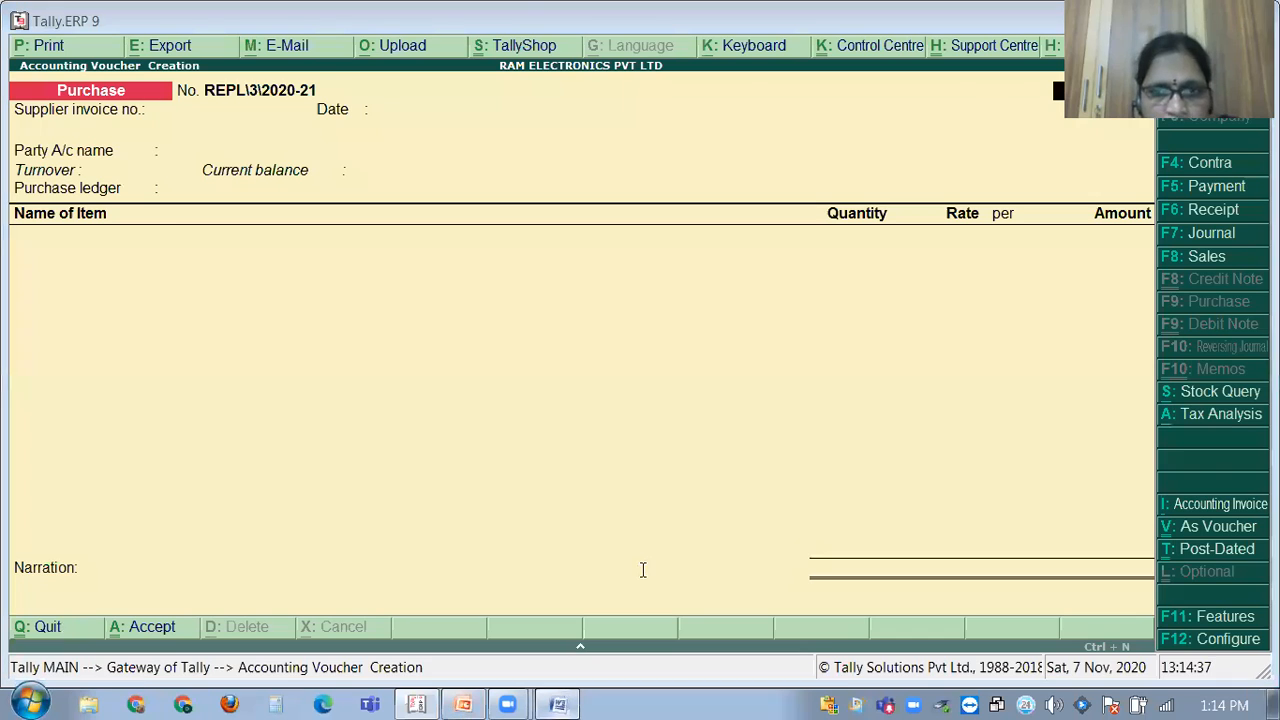
pyautogui.hotkey('alt', 'Tab')
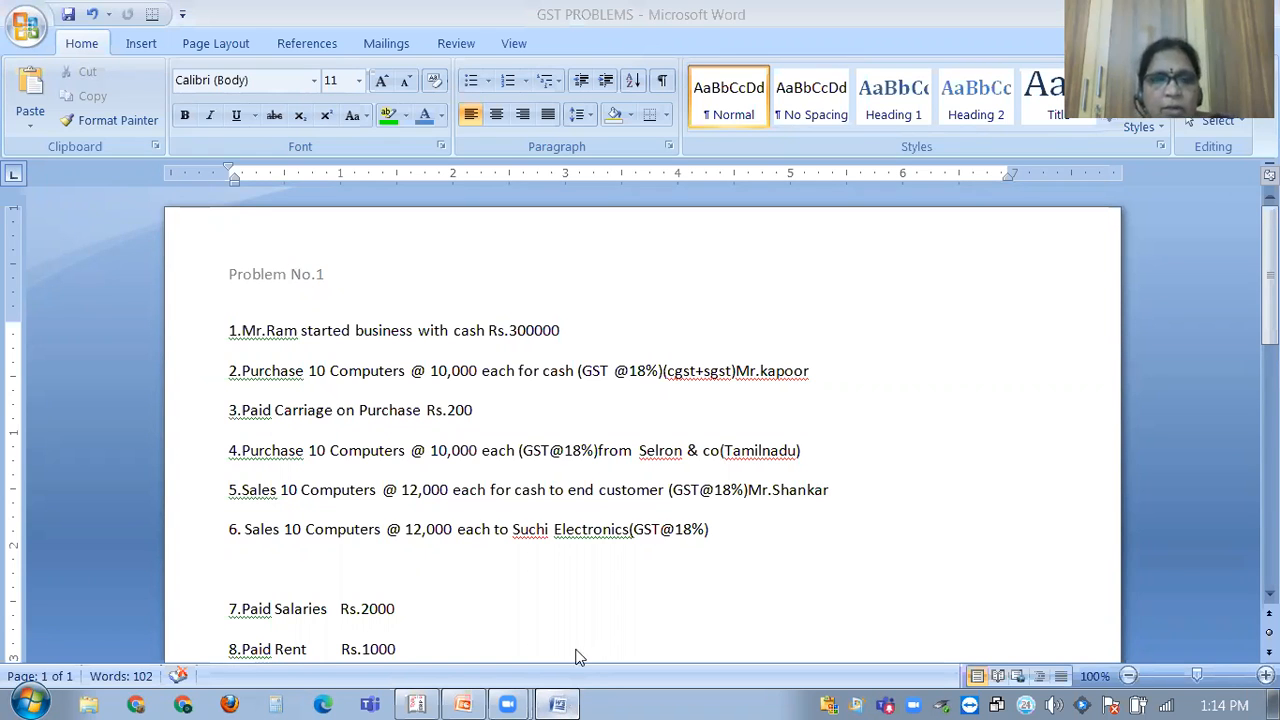
# Look up the 12,000 rate in problem 5, then return to the Tally voucher.
pyautogui.hotkey('alt', 'Tab')
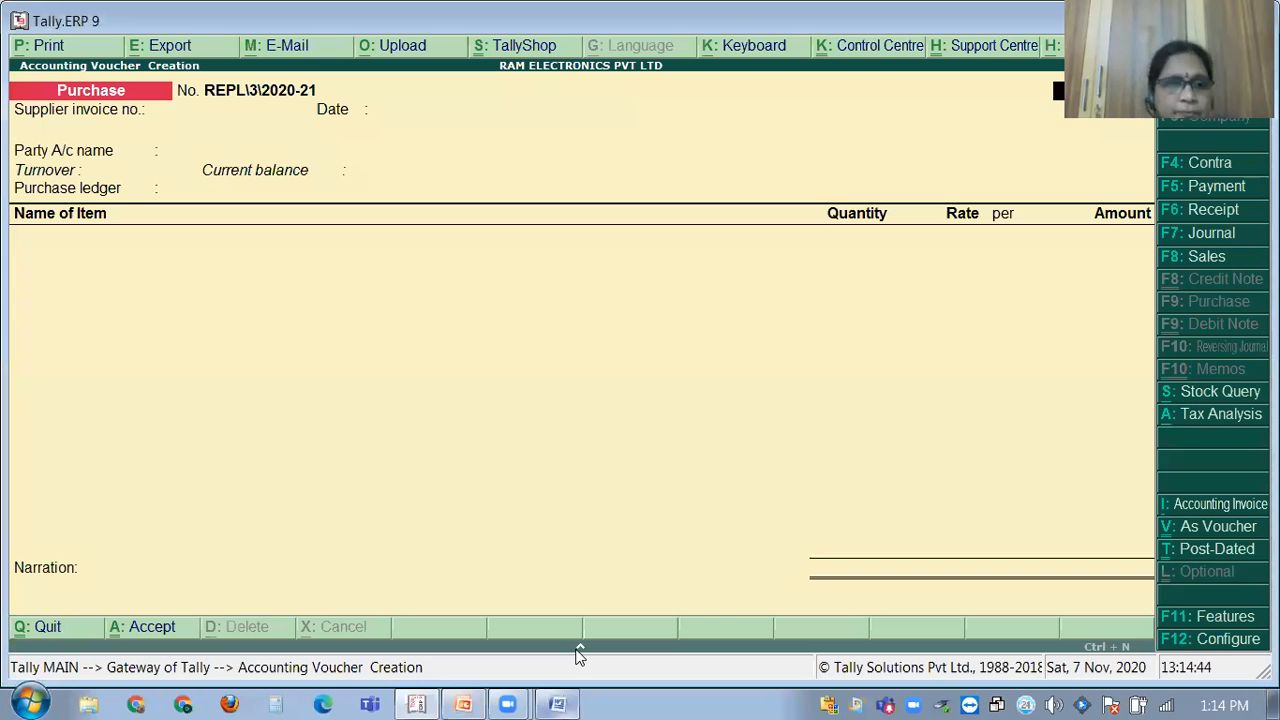
pyautogui.click(556, 704)
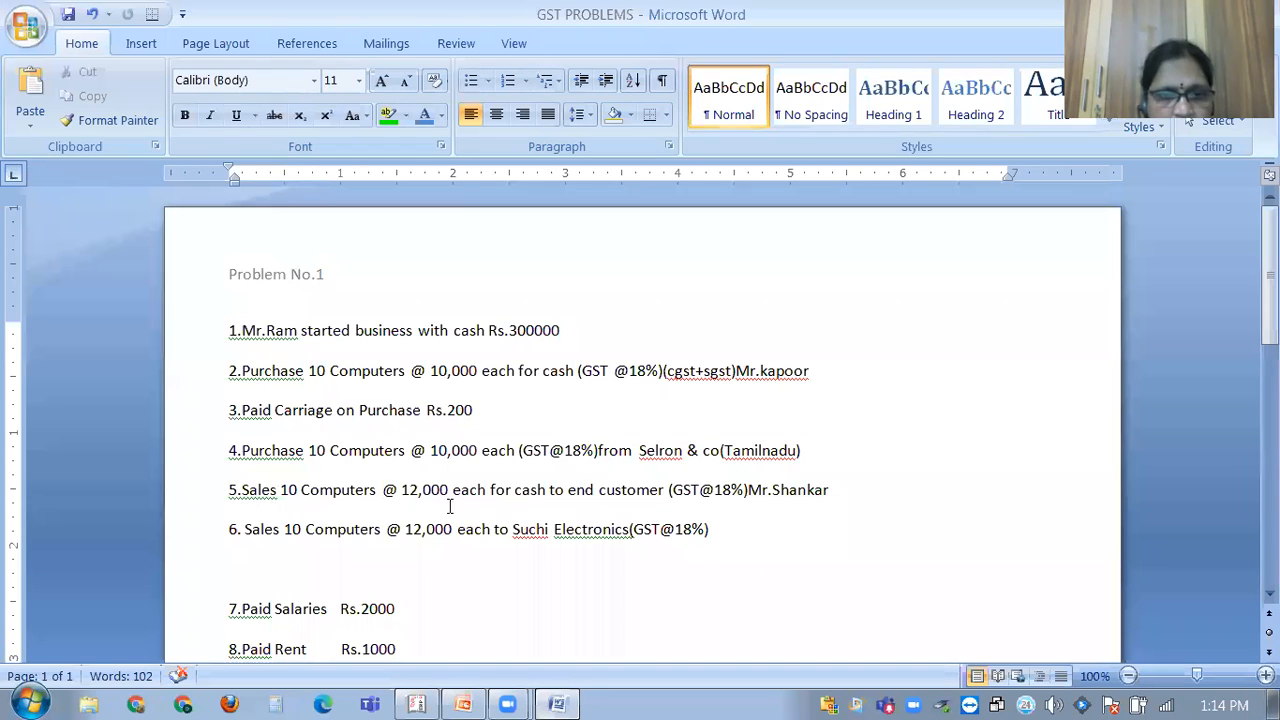
pyautogui.doubleClick(412, 489)
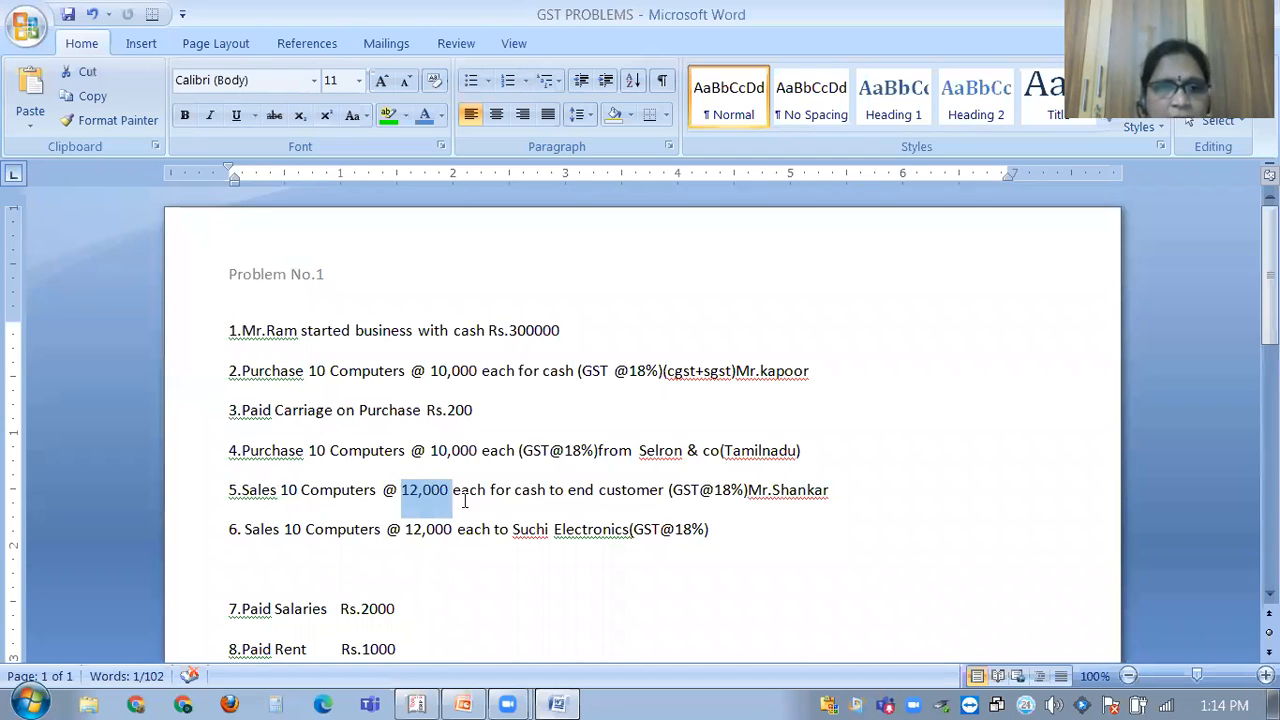
pyautogui.click(560, 703)
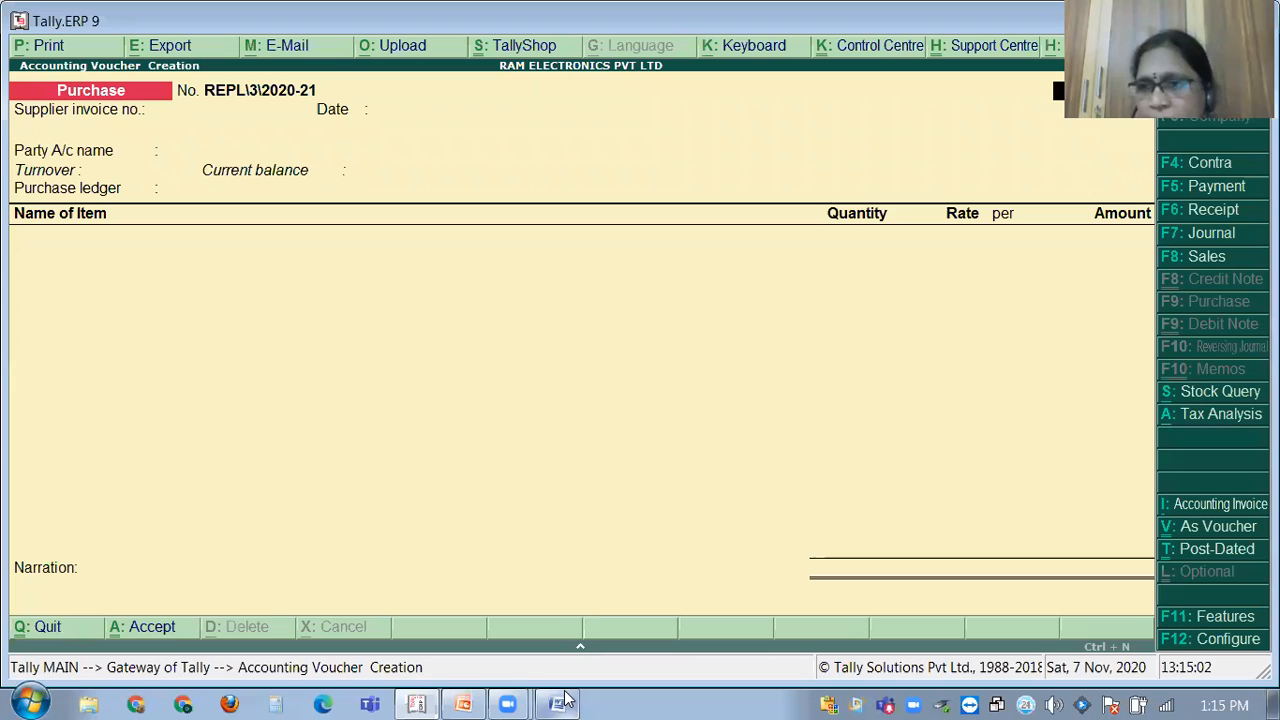
# Switch the voucher type to Sales (F8), giving voucher number TI\1\2020-21.
pyautogui.click(1205, 258)
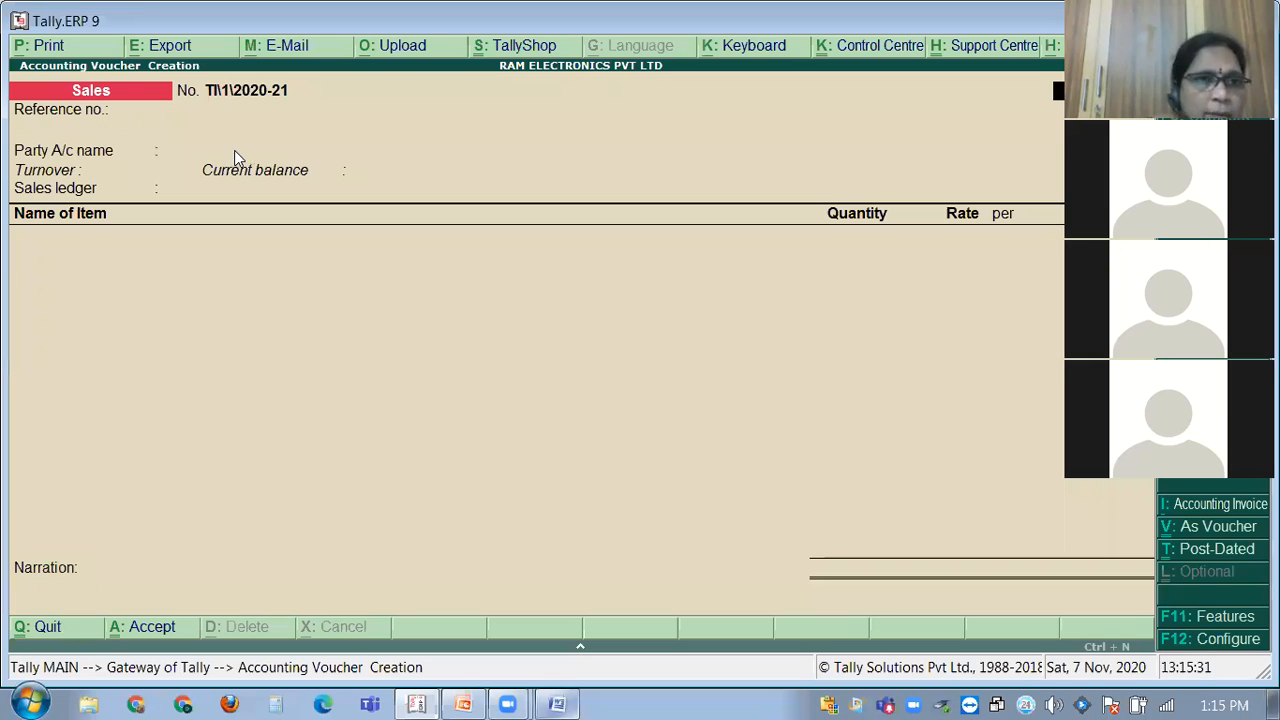
# Select Selron &Co as the party and SALES as the sales ledger.
pyautogui.press('Return')
pyautogui.write('S')
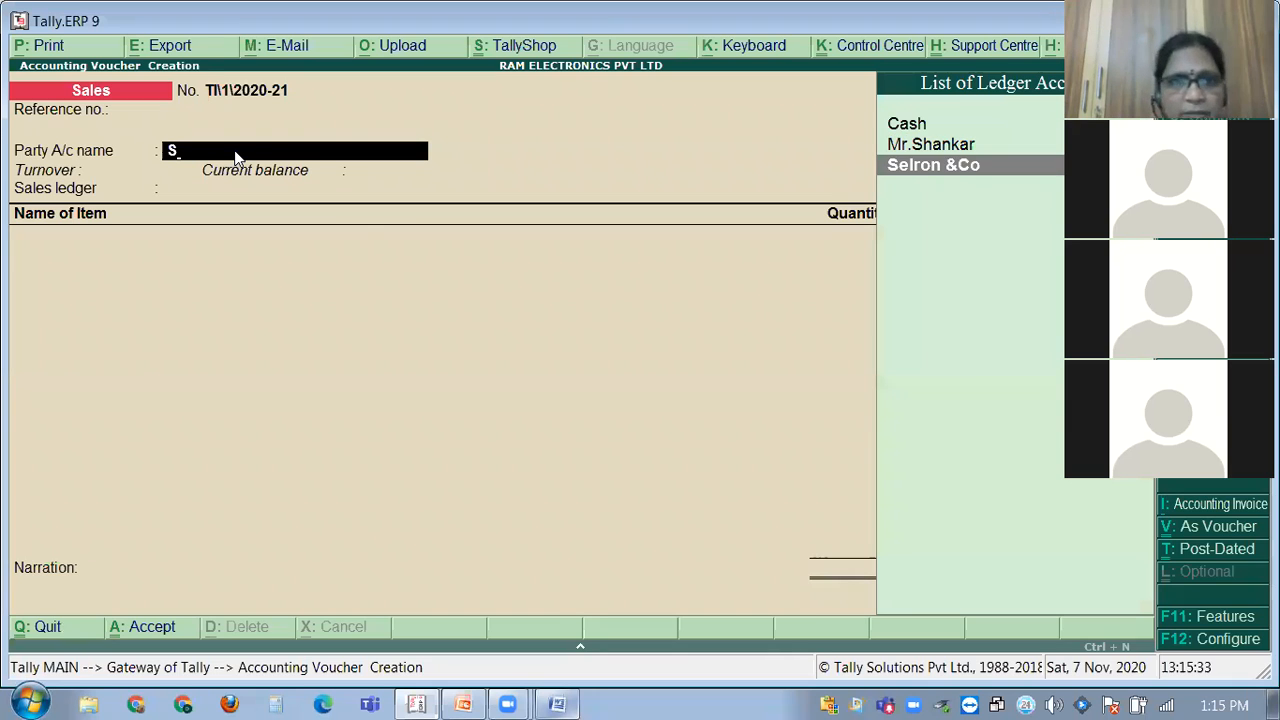
pyautogui.press('Return')
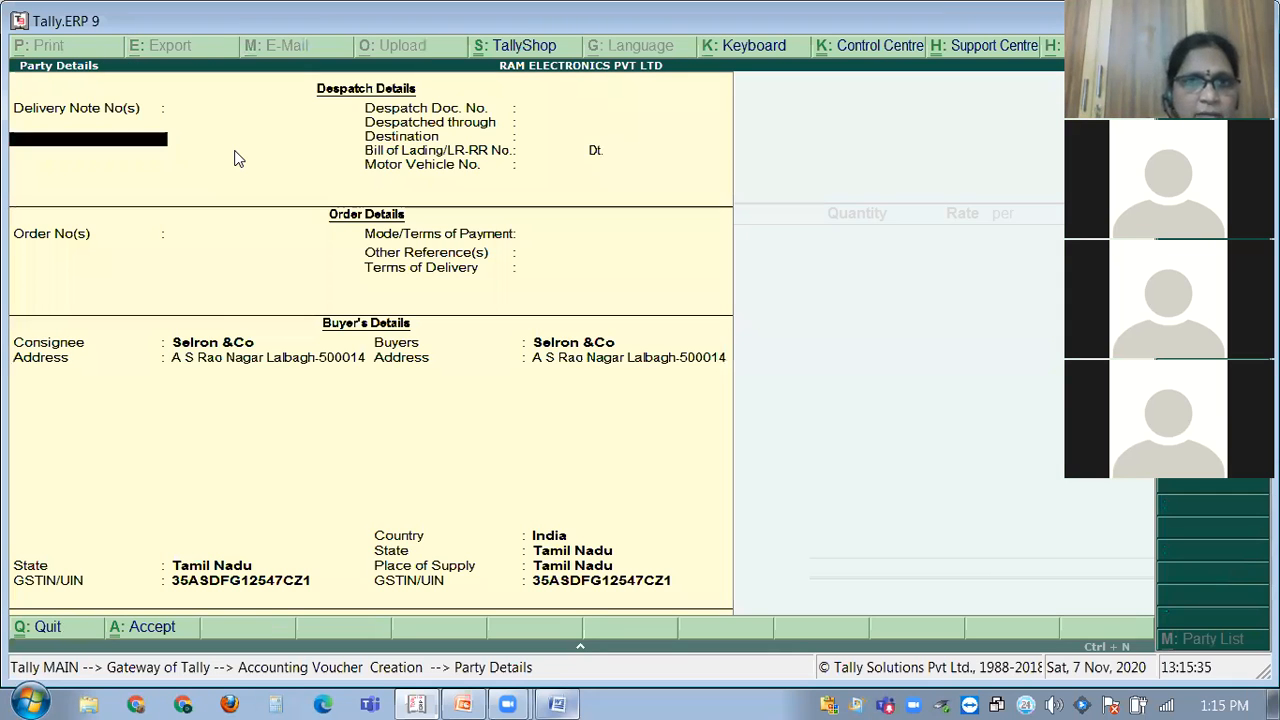
pyautogui.press('Return')
pyautogui.press('Return')
pyautogui.press('Return')
pyautogui.press('Return')
pyautogui.press('Return')
pyautogui.press('Return')
pyautogui.press('Return')
pyautogui.press('Return')
pyautogui.press('Return')
pyautogui.press('Return')
pyautogui.press('Return')
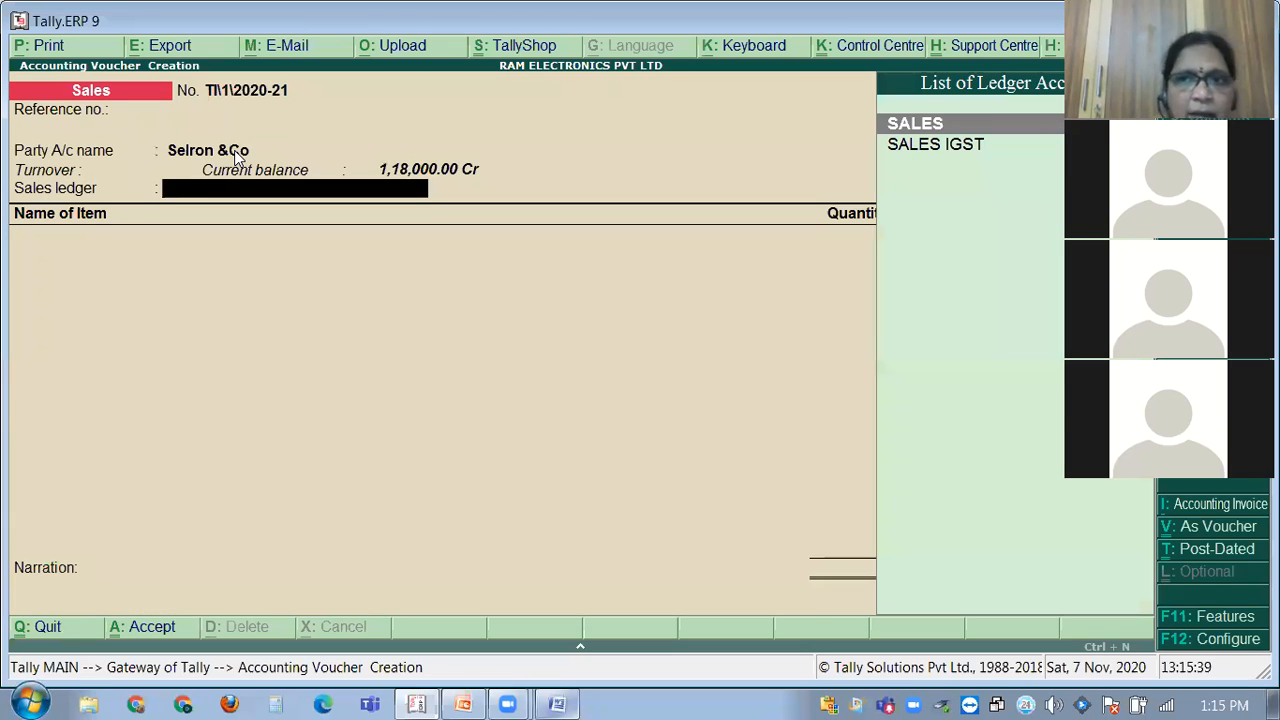
pyautogui.press('Return')
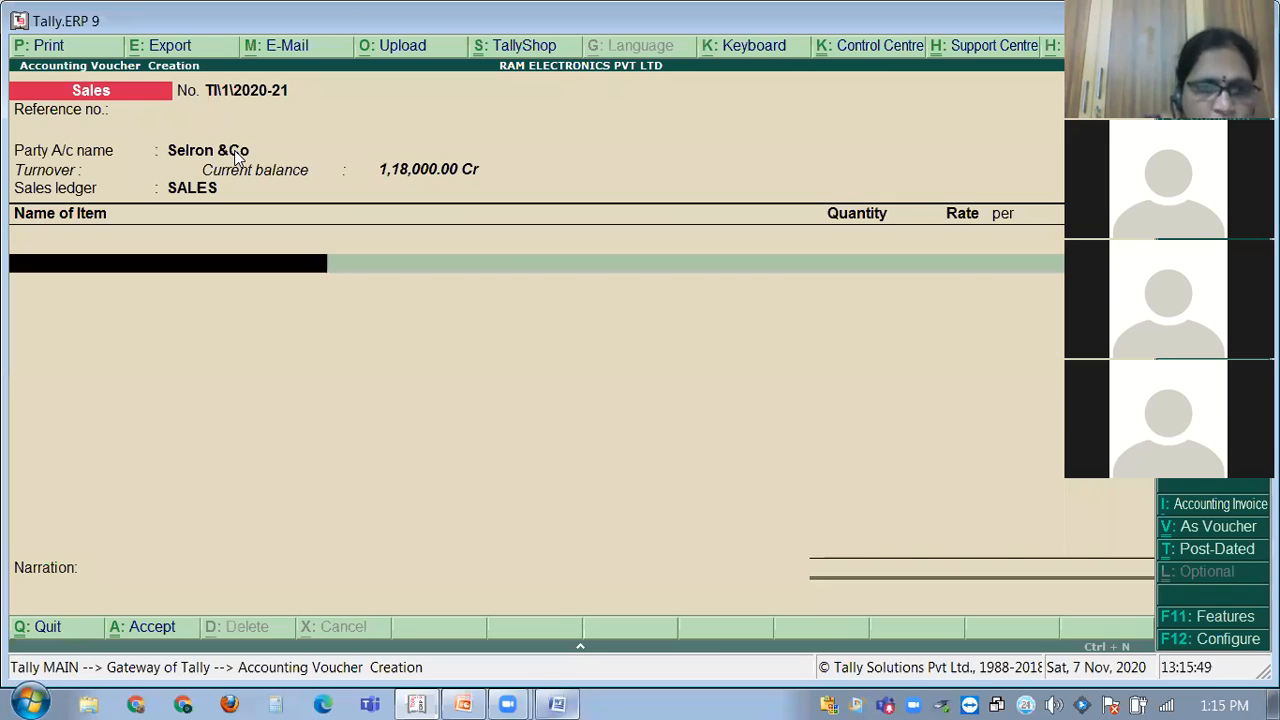
pyautogui.click(556, 703)
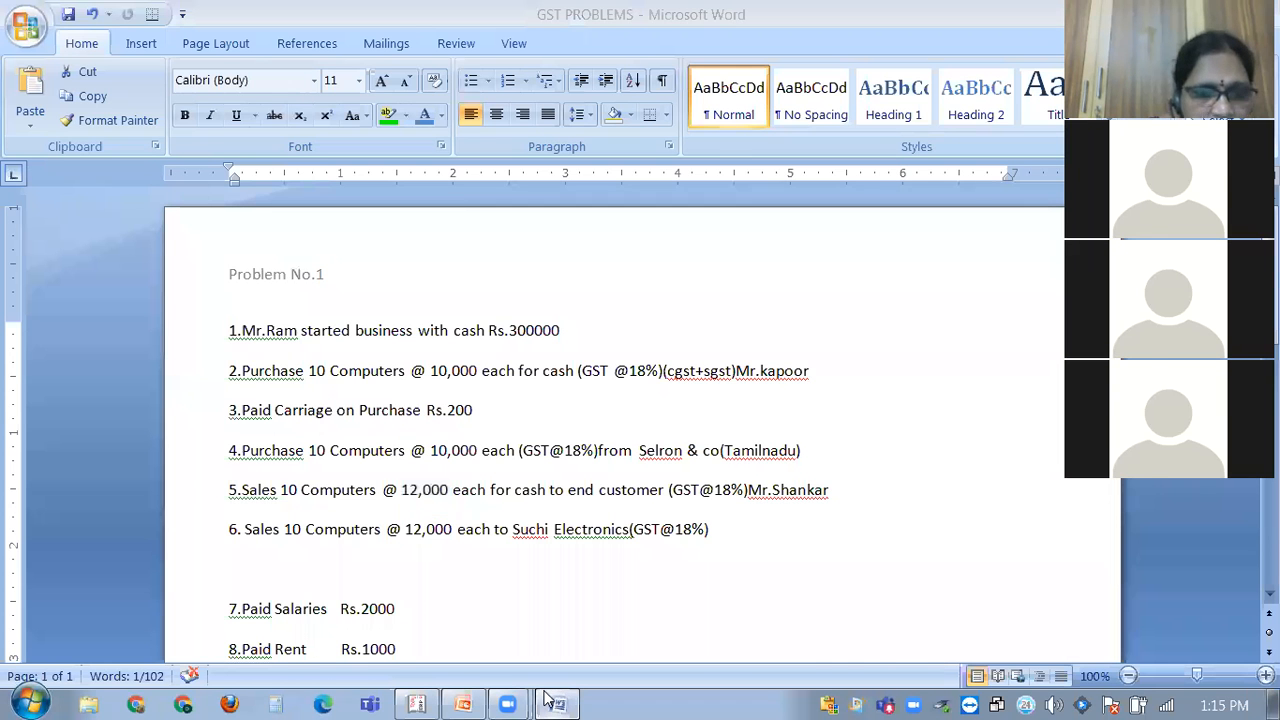
pyautogui.click(551, 700)
# Bill 10 no's of Computer at a rate of 10,000 each.
pyautogui.write('COMP')
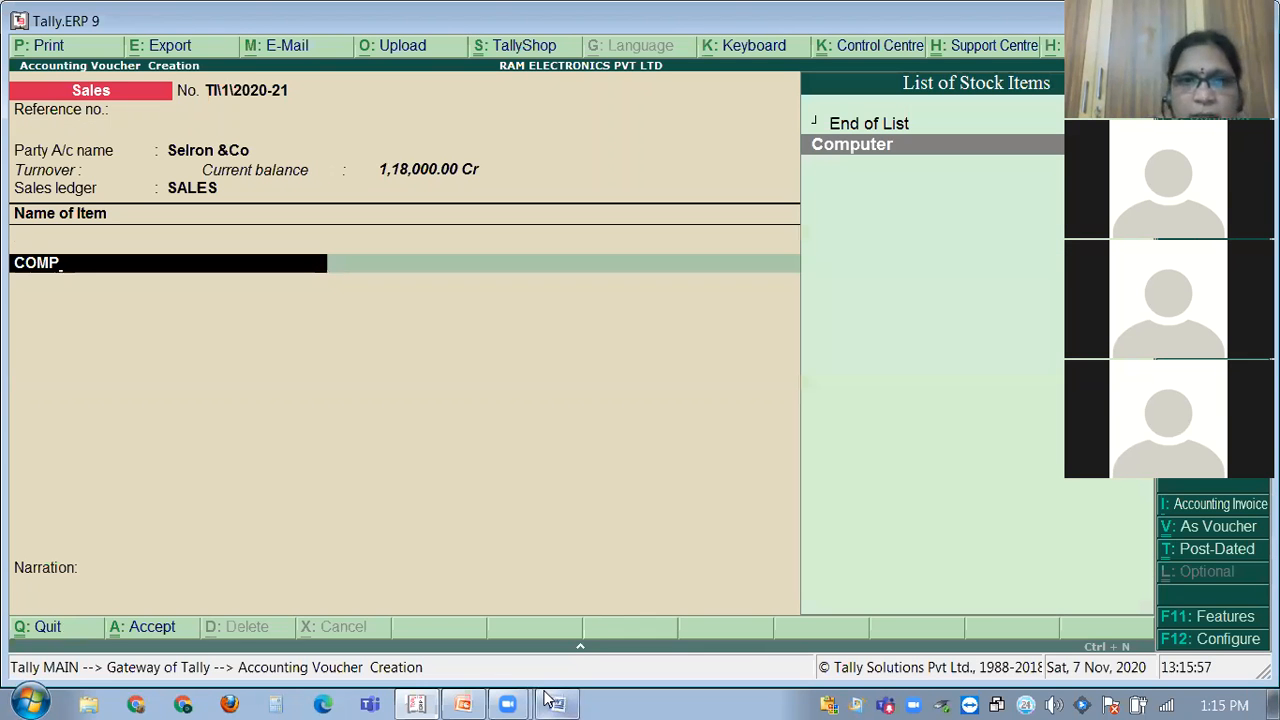
pyautogui.press('Return')
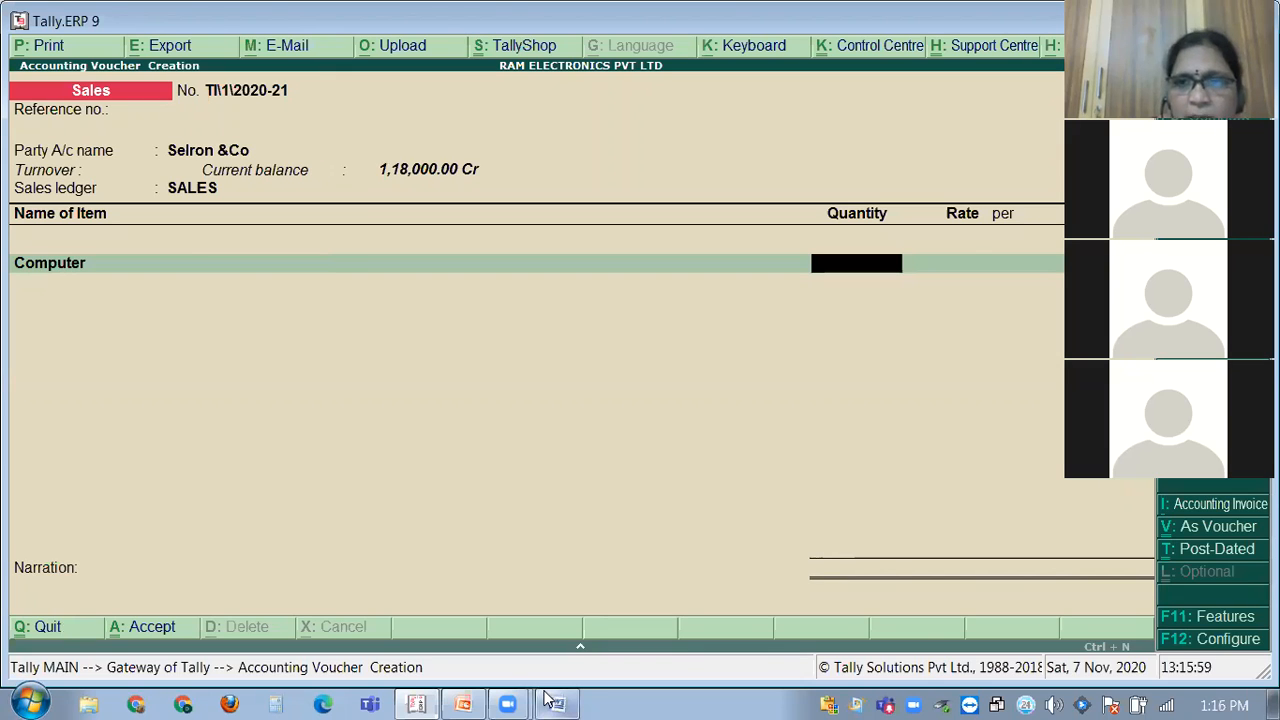
pyautogui.write('10')
pyautogui.press('Return')
pyautogui.write('10000')
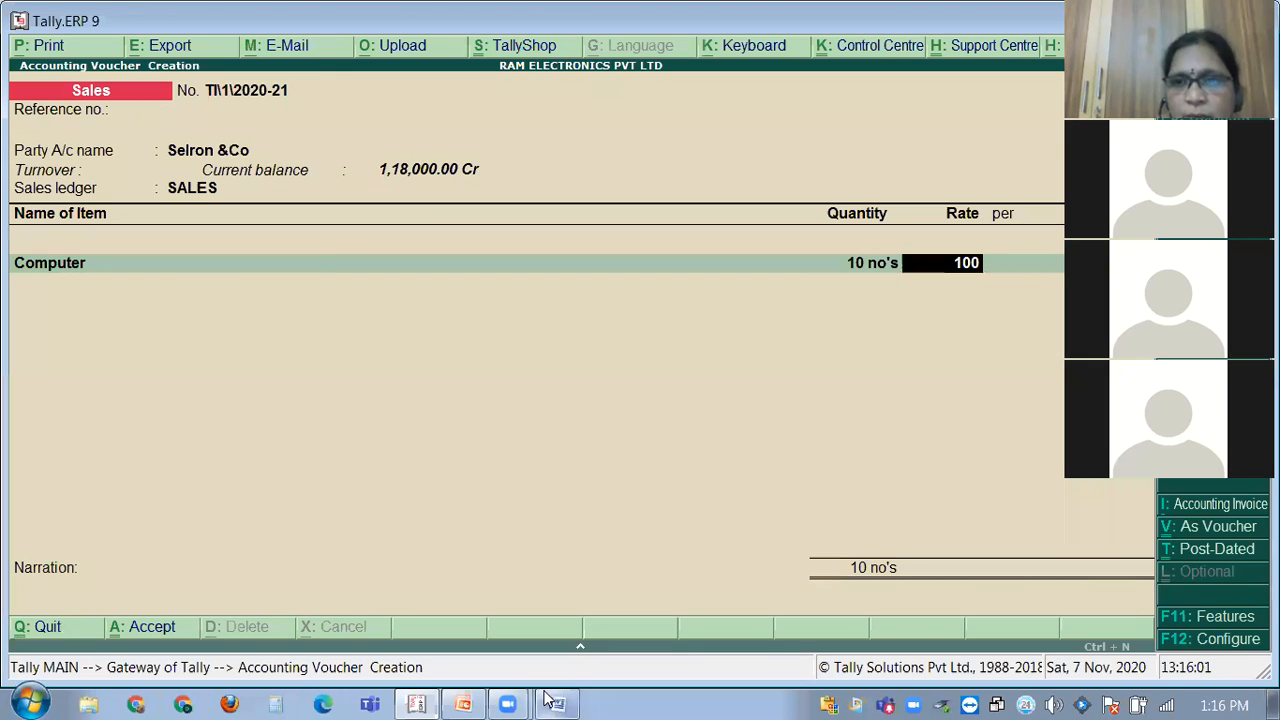
pyautogui.press('Return')
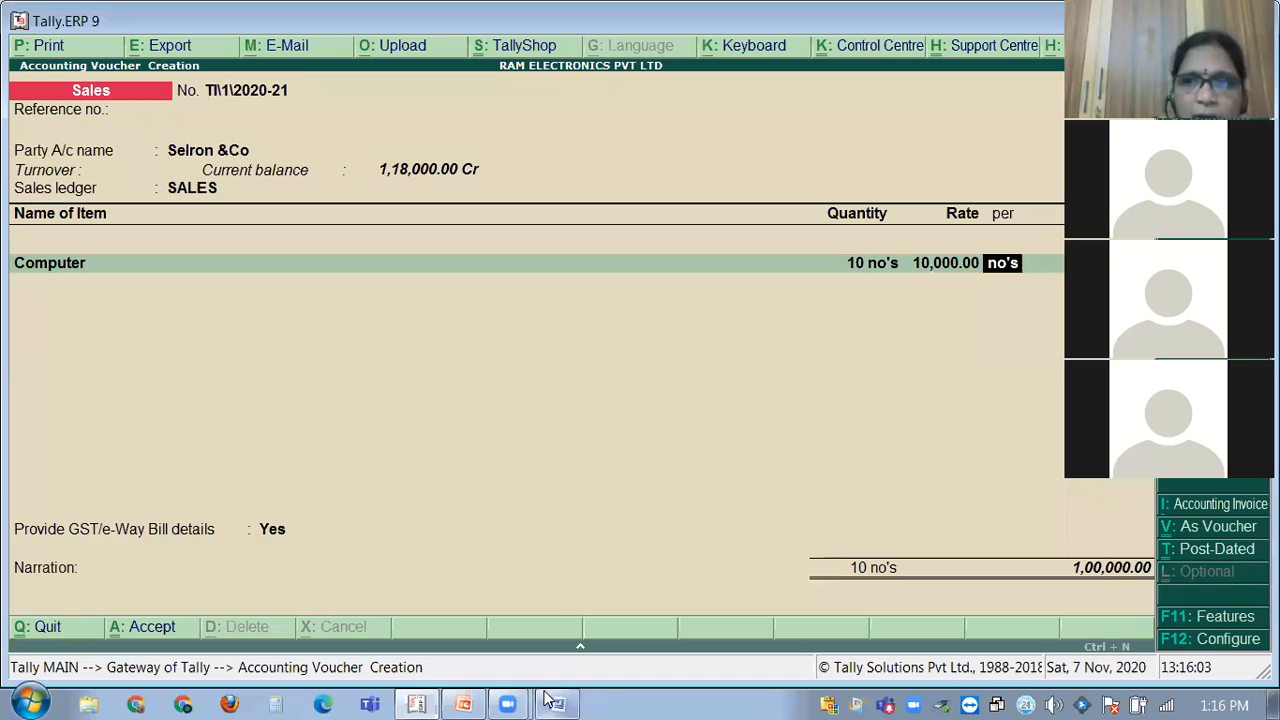
pyautogui.press('Return')
pyautogui.press('Return')
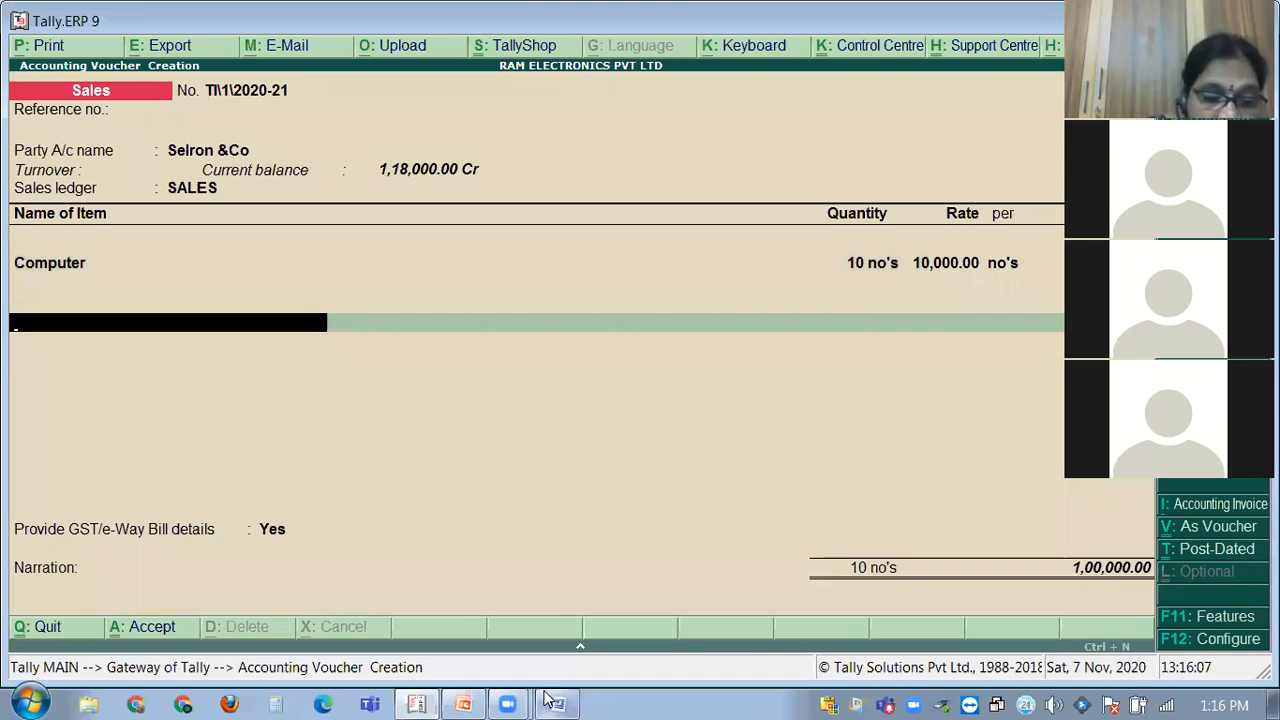
# Add a CGST ledger line, then open the Computer stock item for alteration.
pyautogui.write('CGST')
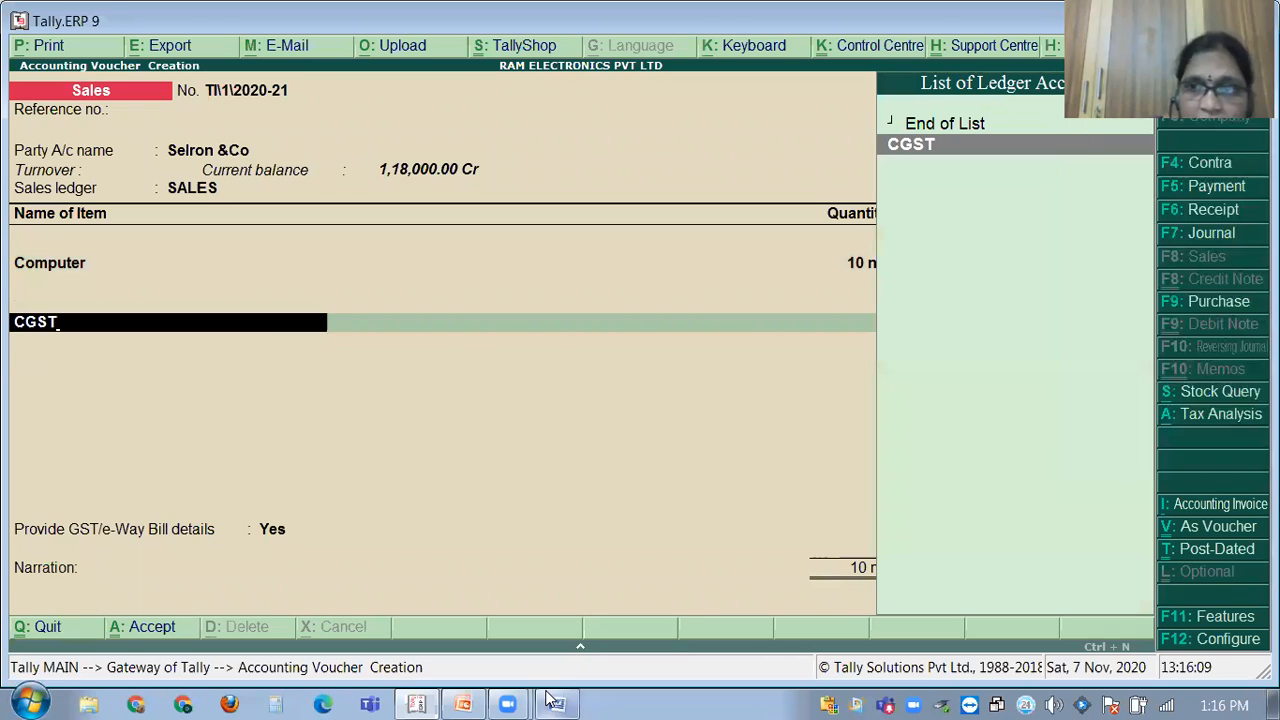
pyautogui.press('Return')
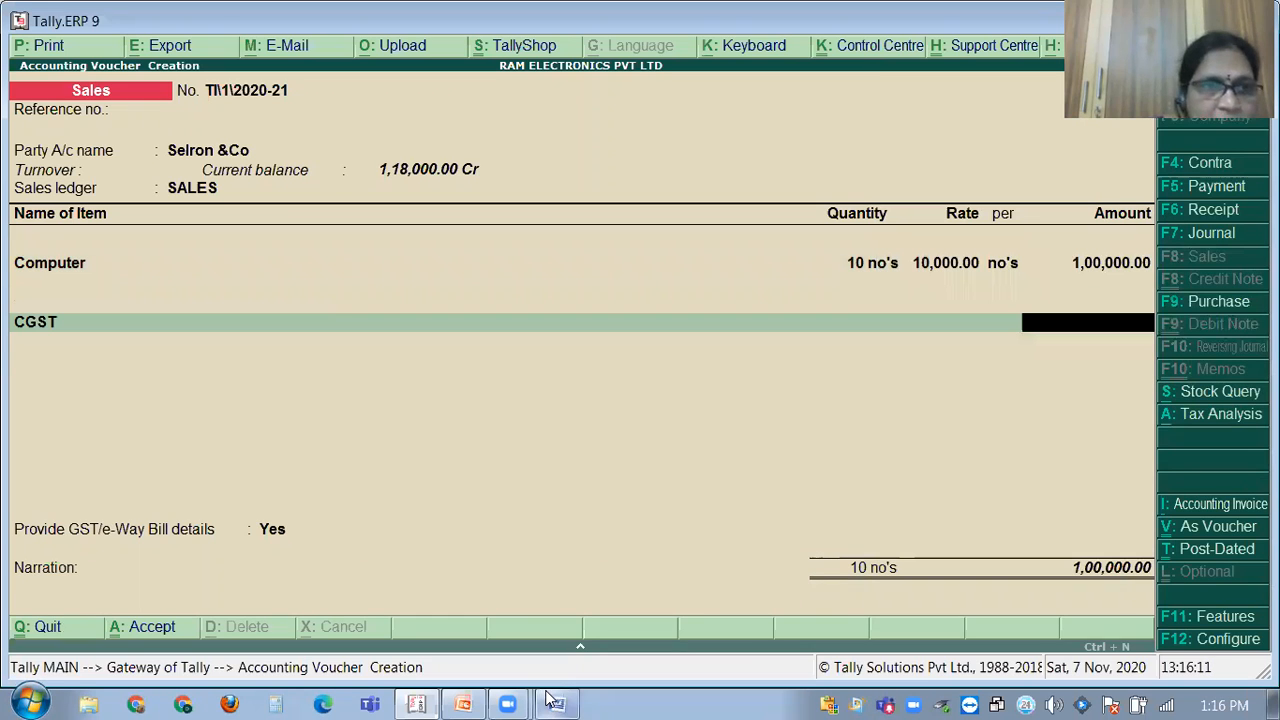
pyautogui.press('Up')
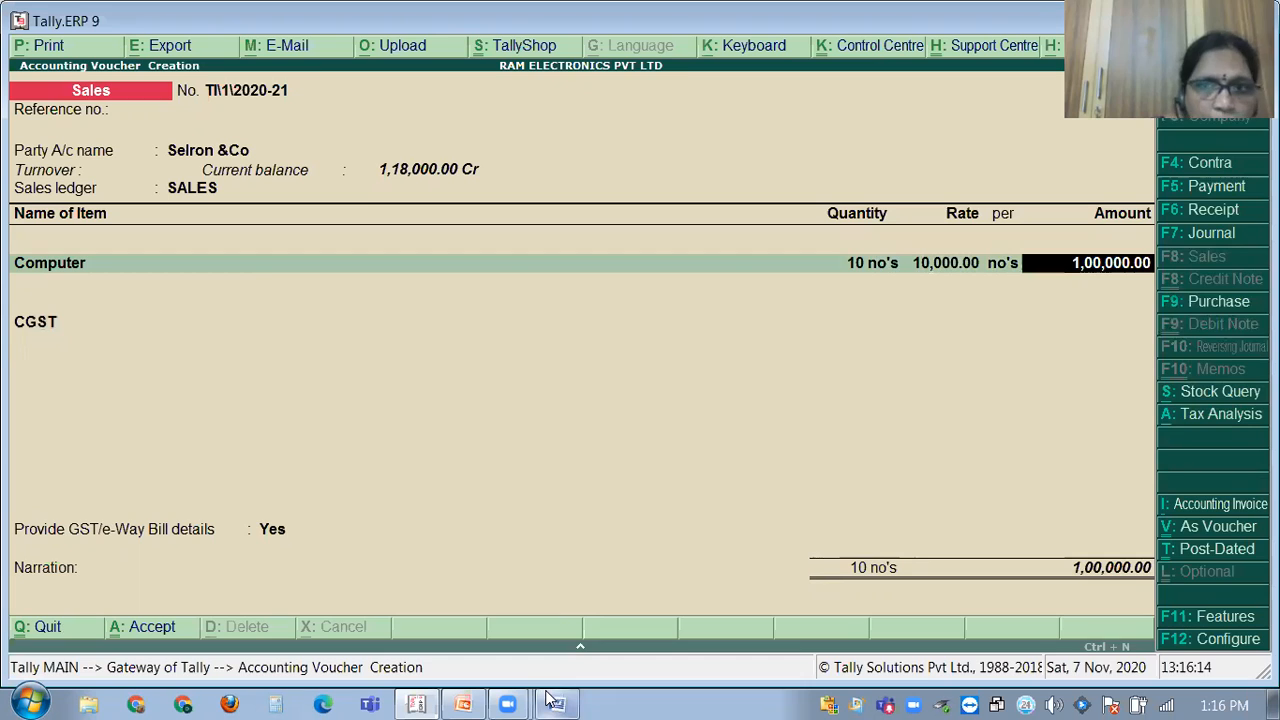
pyautogui.press('BackSpace')
pyautogui.press('BackSpace')
pyautogui.press('BackSpace')
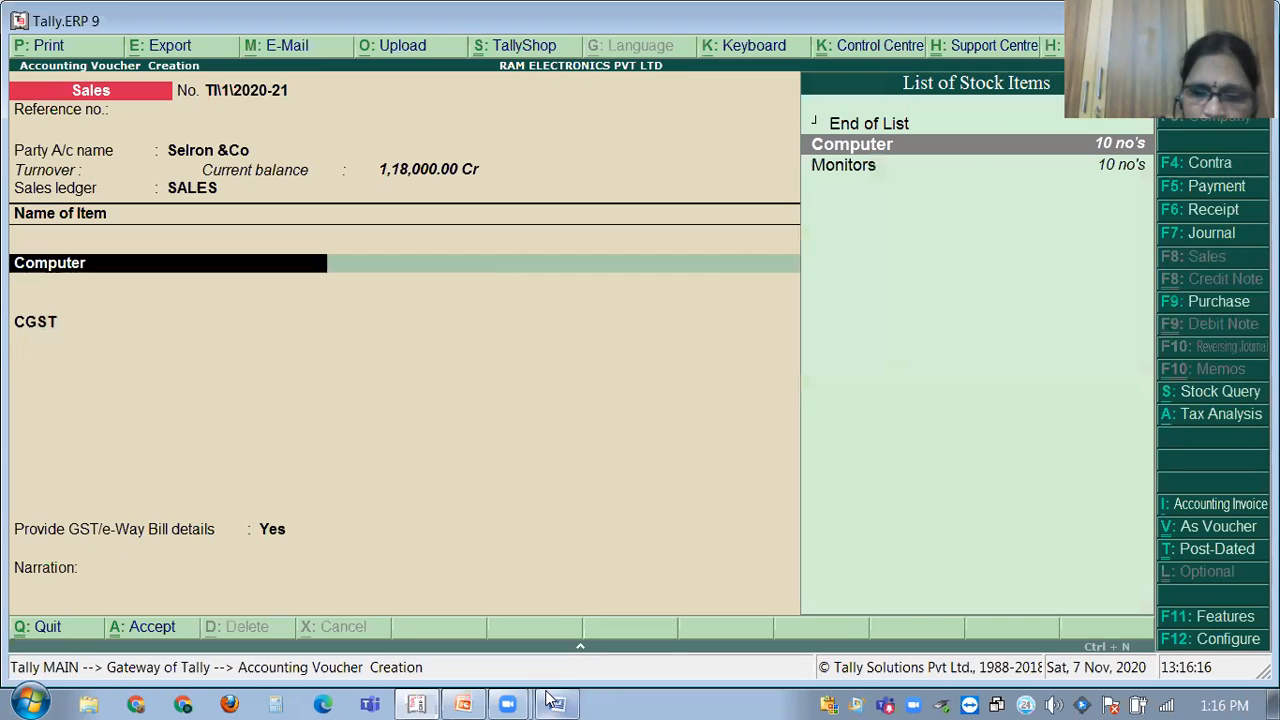
pyautogui.press('BackSpace')
pyautogui.press('Return')
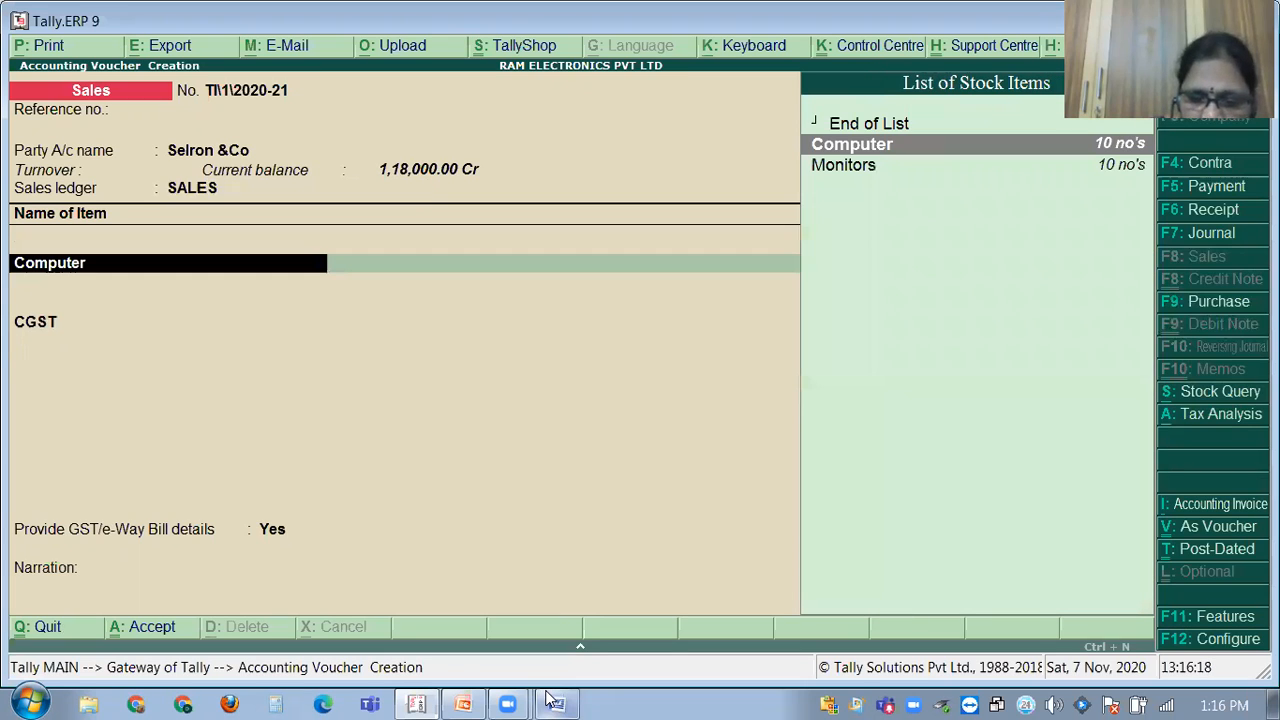
pyautogui.hotkey('ctrl', 'Return')
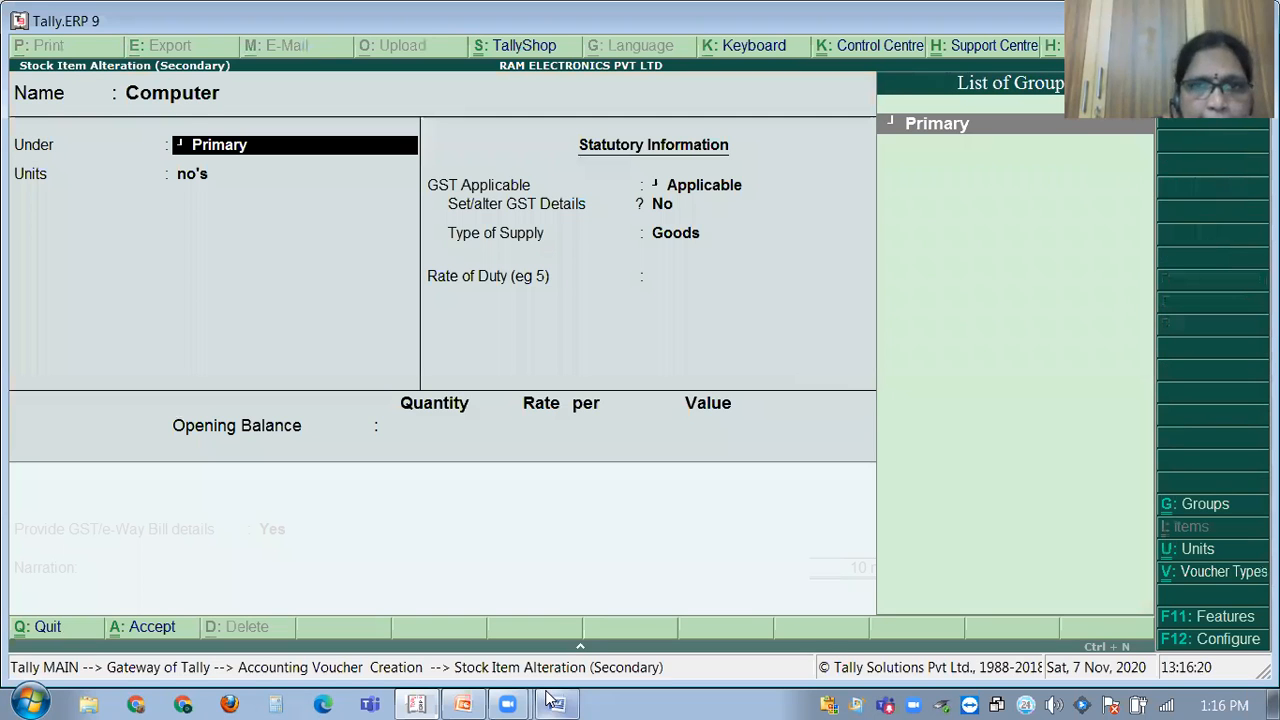
# Keep Computer's GST details at 18% tax on value and accept the item.
pyautogui.press('Return')
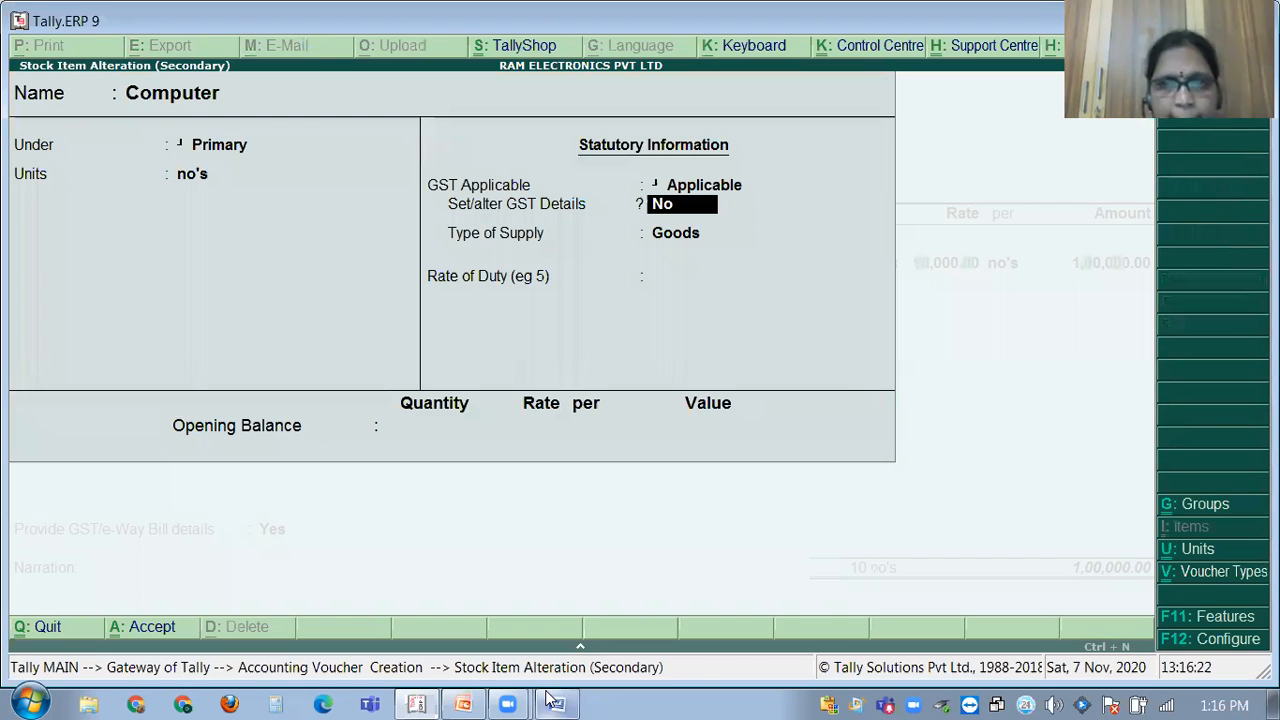
pyautogui.press('y')
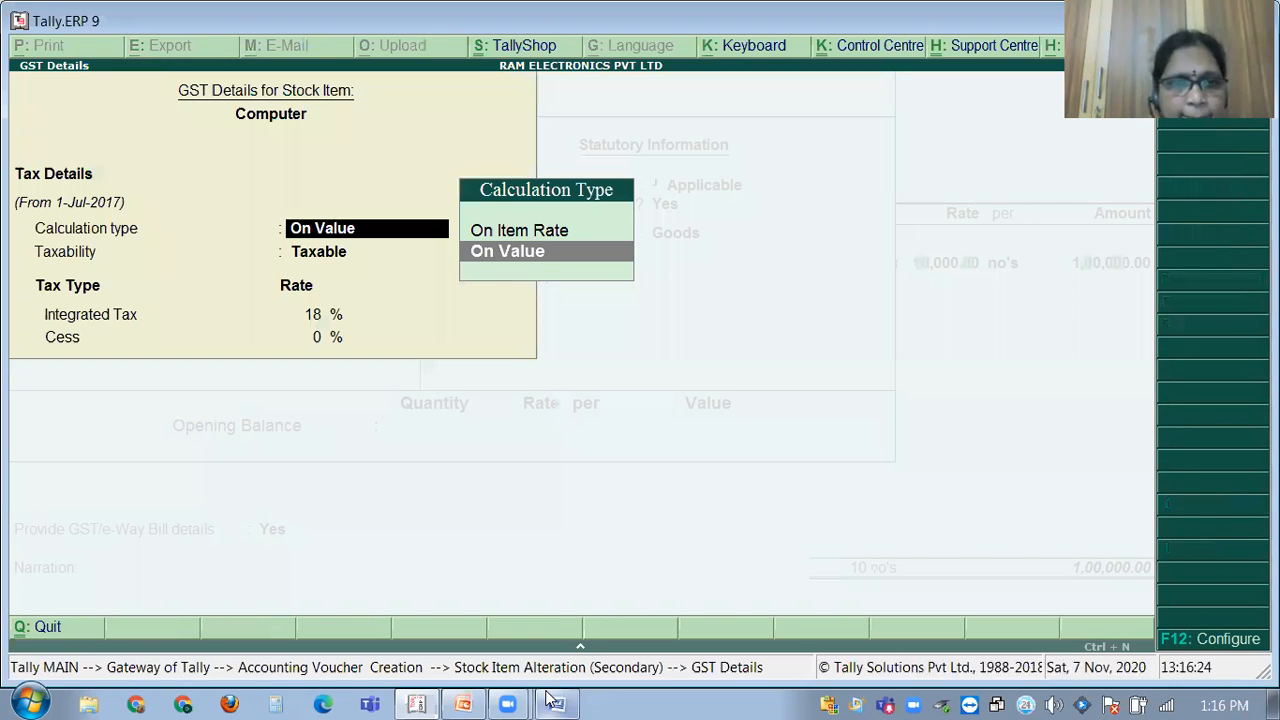
pyautogui.press('Return')
pyautogui.press('Return')
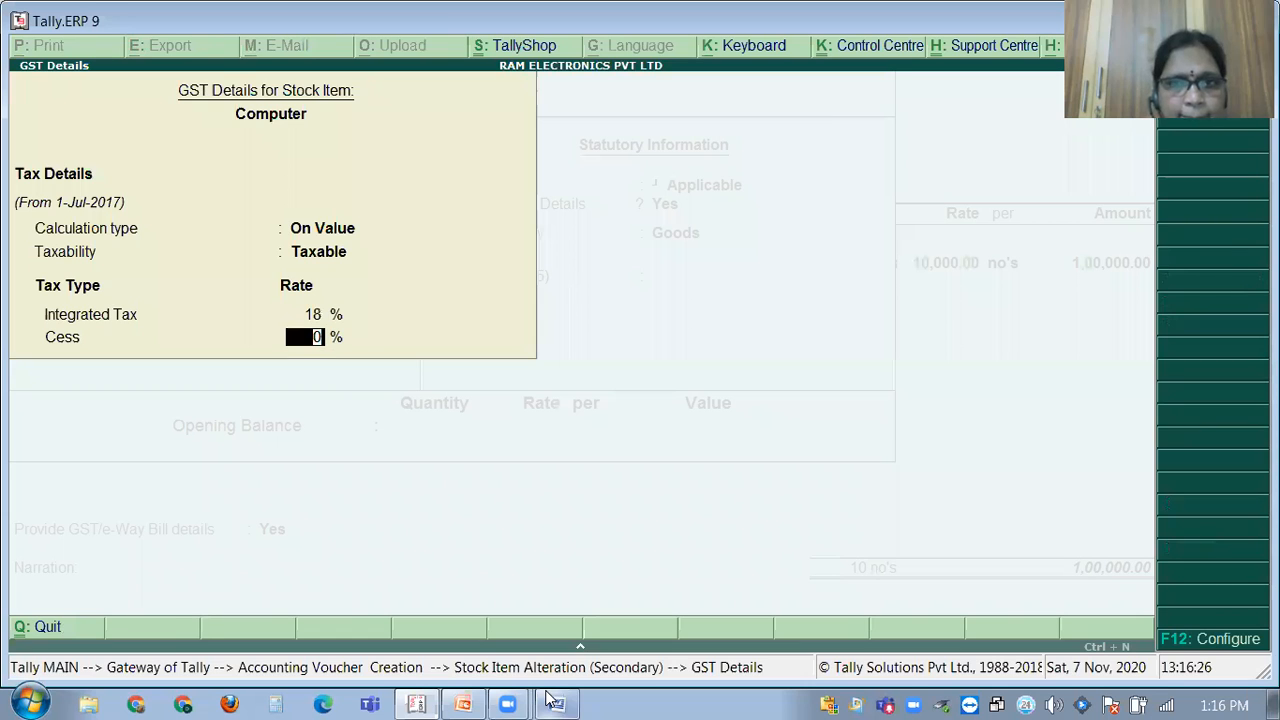
pyautogui.press('Return')
pyautogui.press('Return')
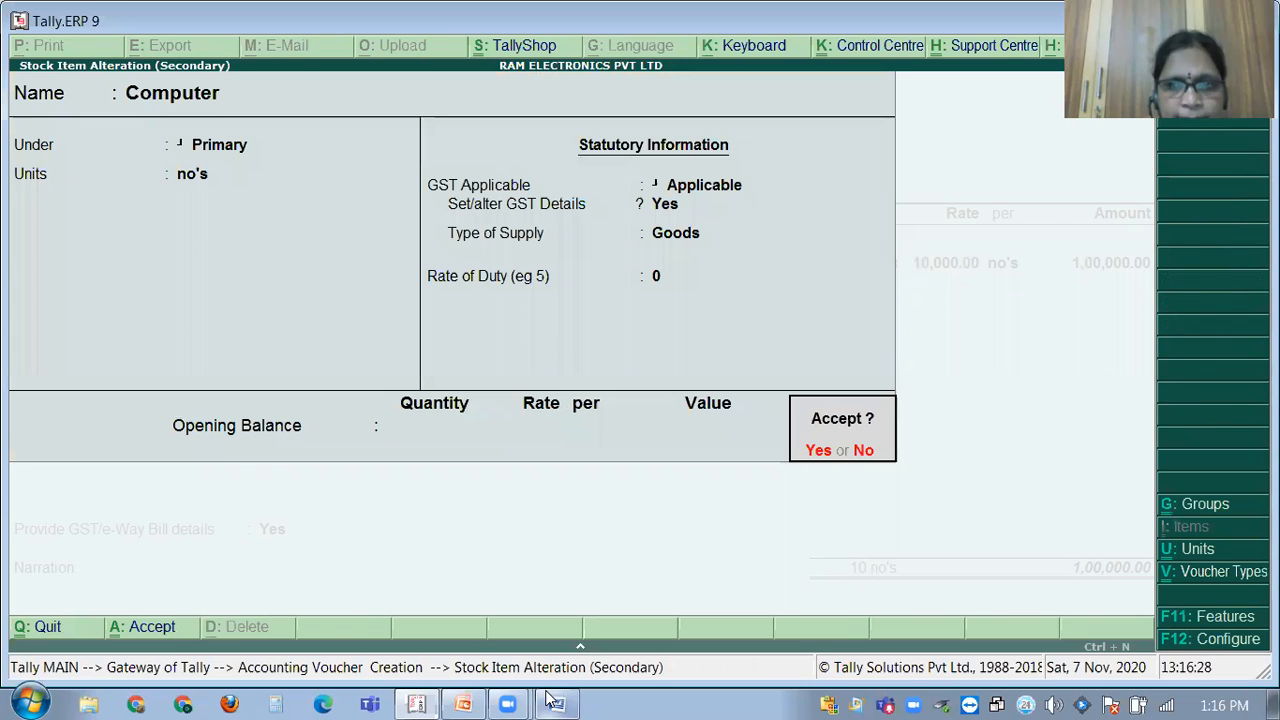
pyautogui.press('Return')
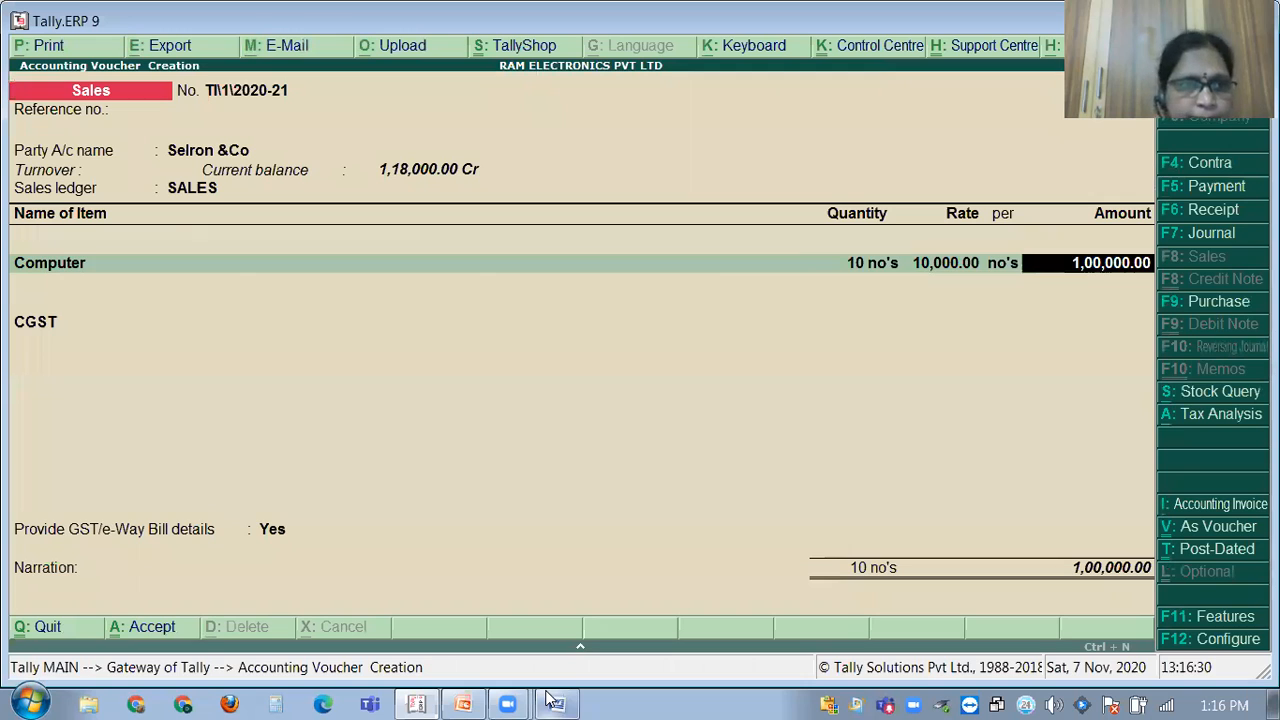
pyautogui.press('Return')
pyautogui.press('Return')
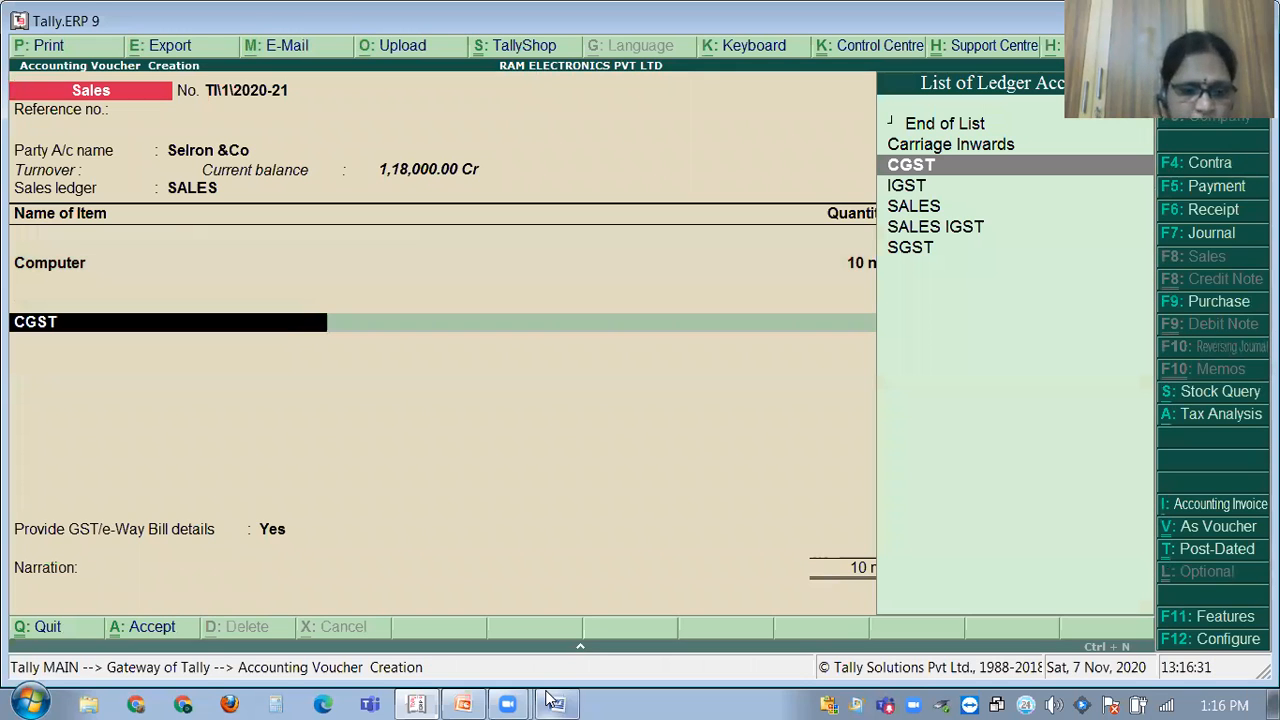
# Change the tax line to SGST, then step back up to the party account.
pyautogui.write('SG')
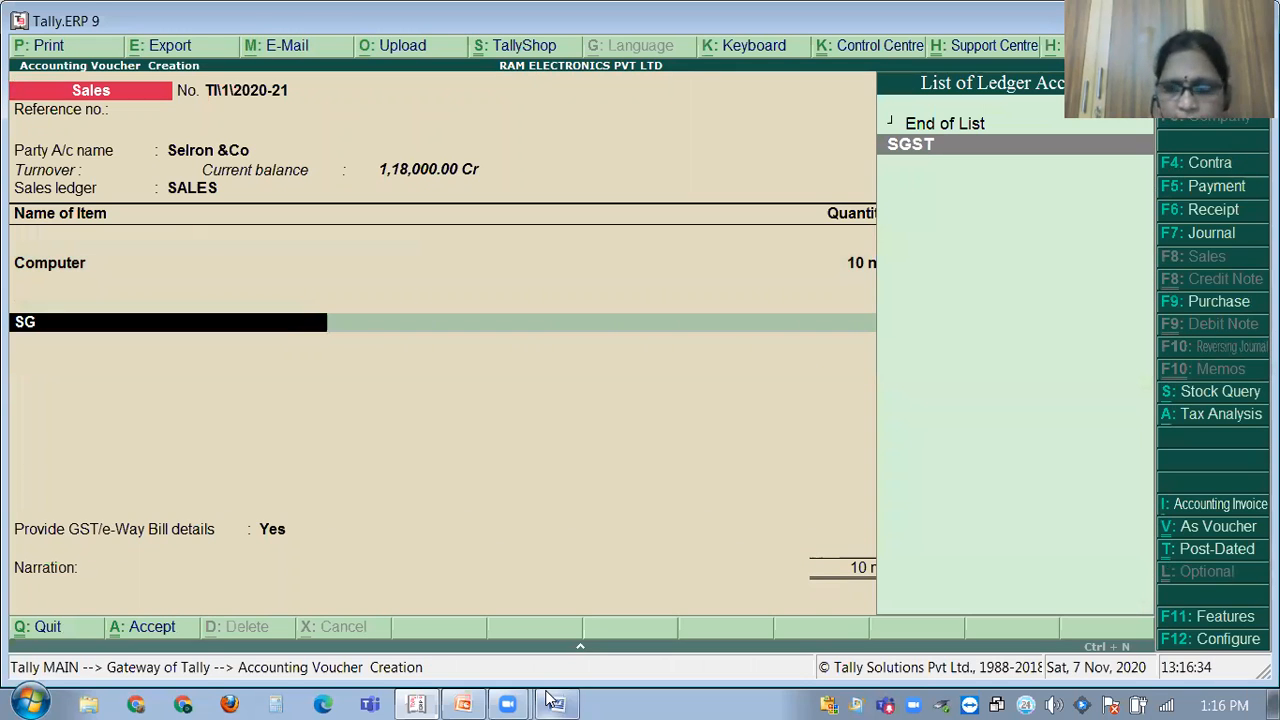
pyautogui.press('Return')
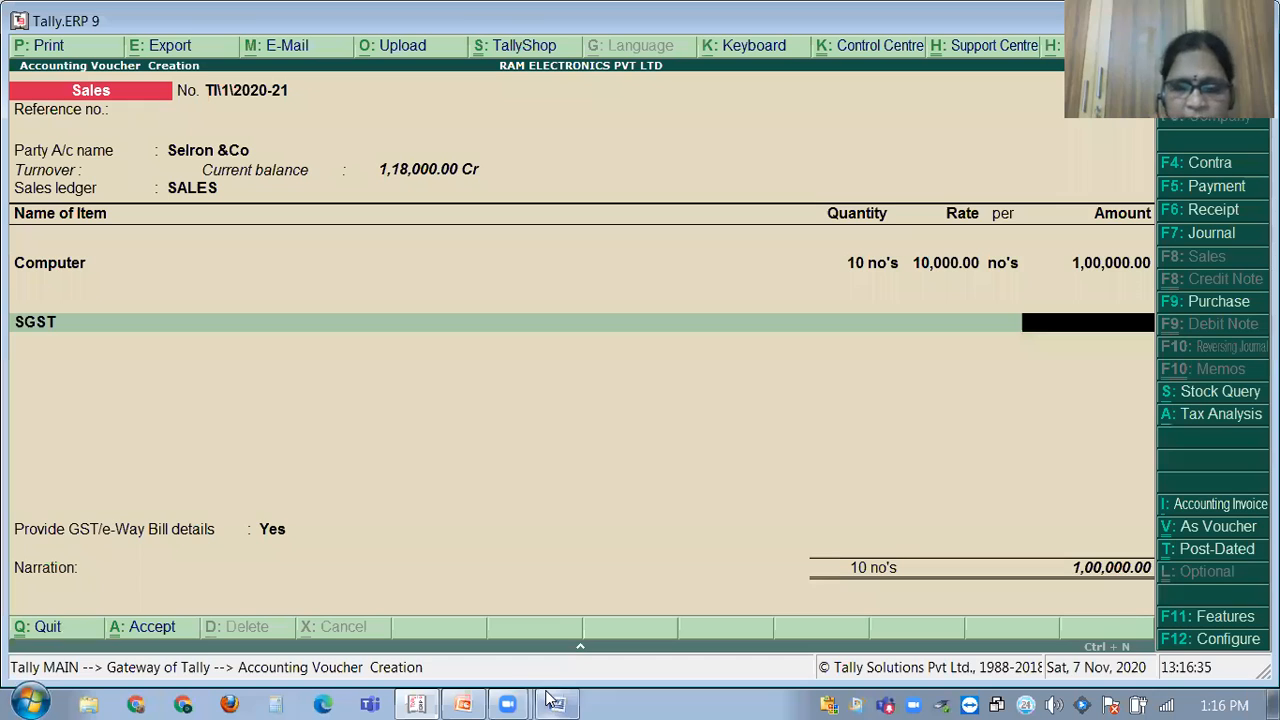
pyautogui.press('BackSpace')
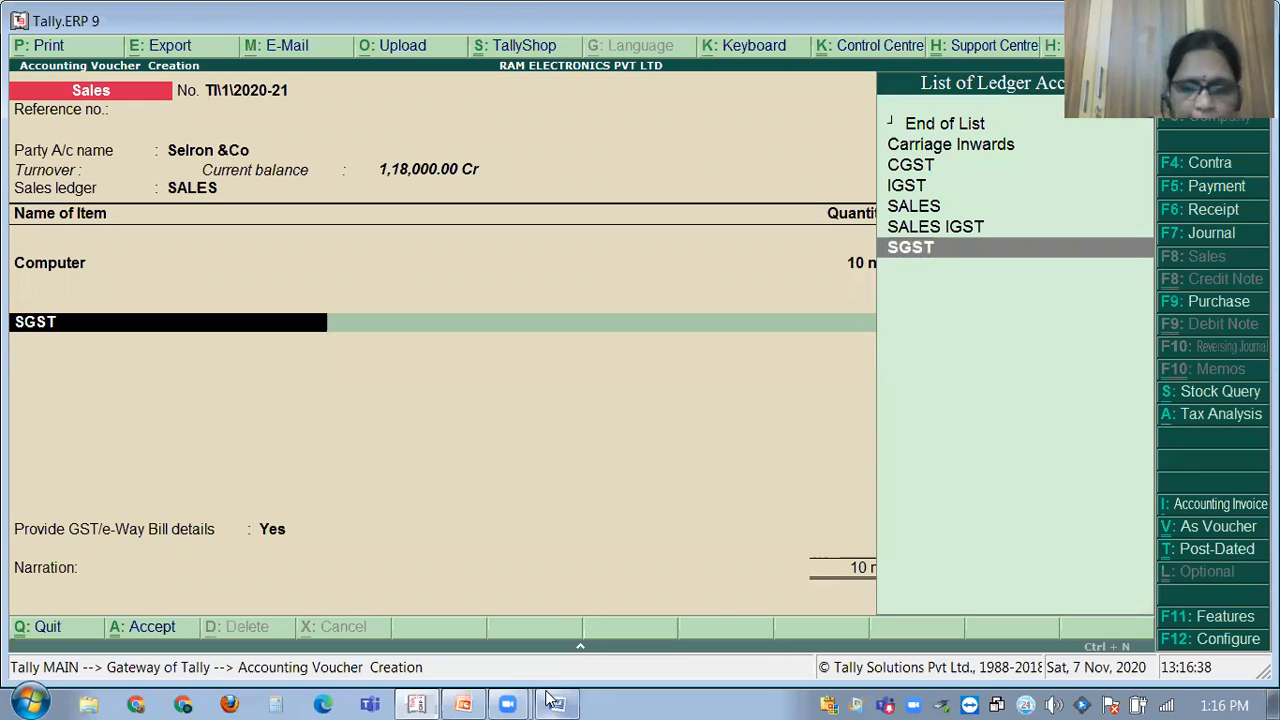
pyautogui.press('BackSpace')
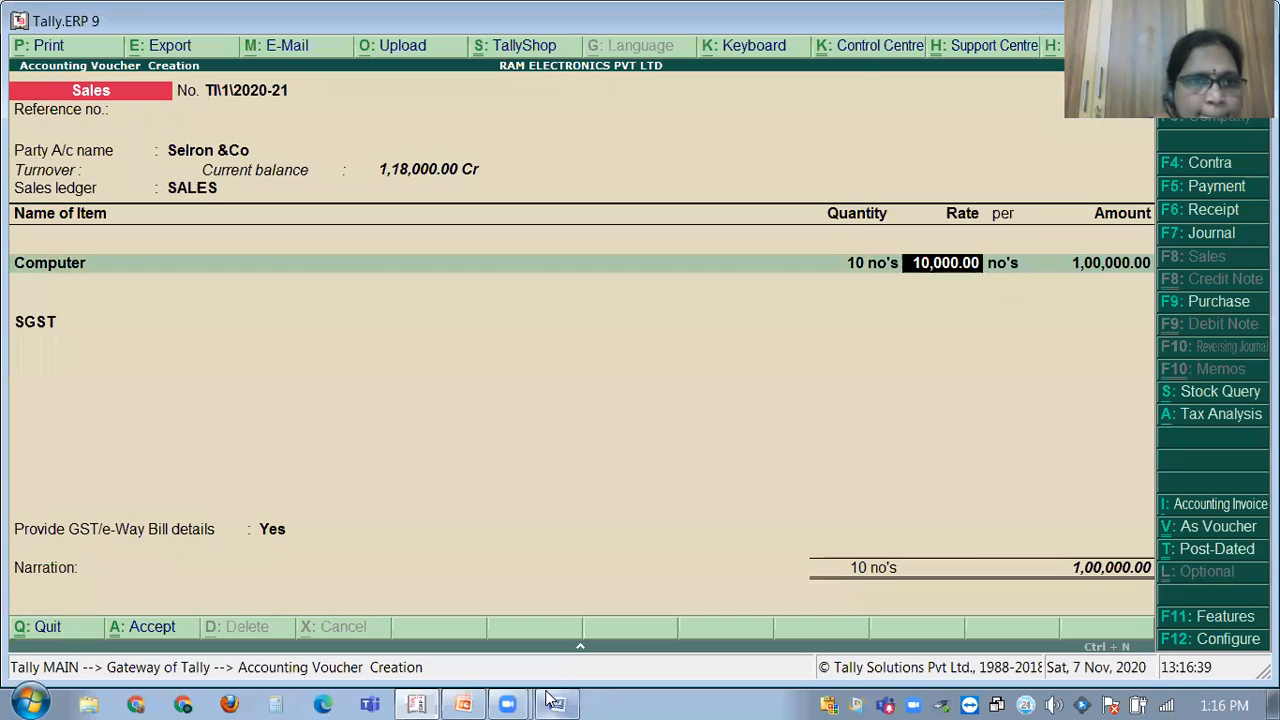
pyautogui.press('BackSpace')
pyautogui.press('BackSpace')
pyautogui.press('BackSpace')
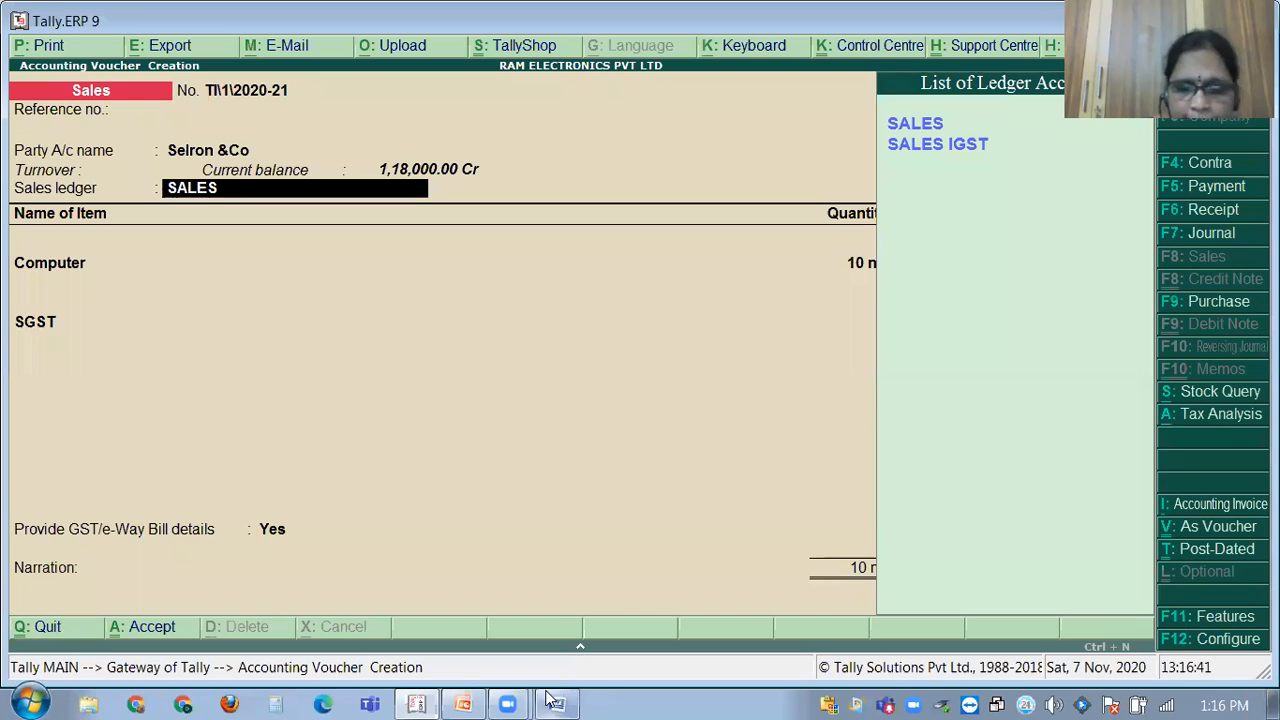
pyautogui.press('BackSpace')
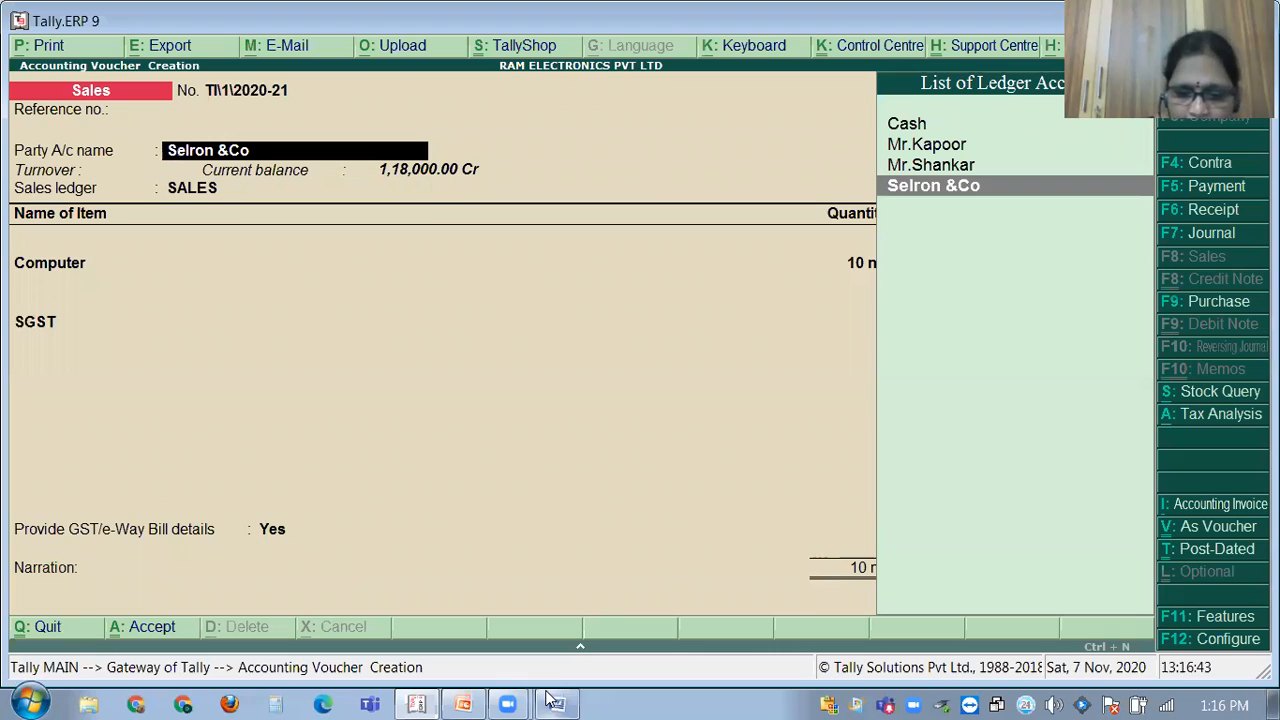
pyautogui.press('Print')
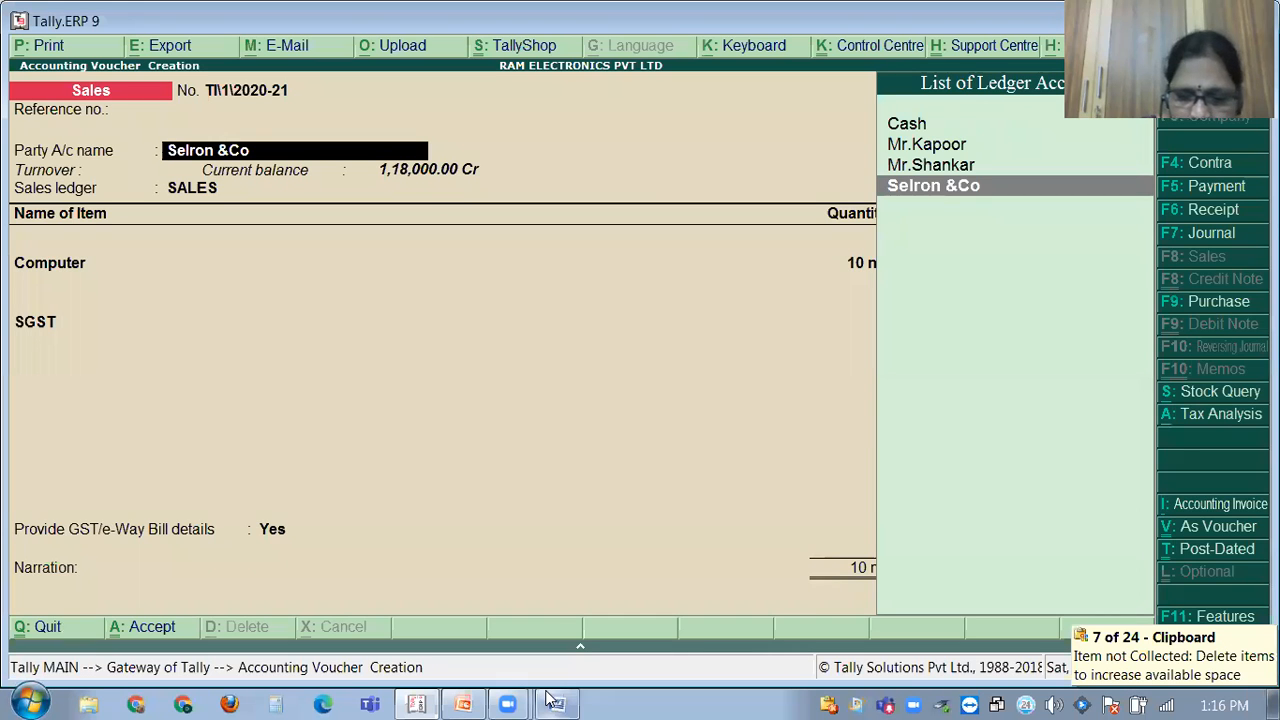
pyautogui.hotkey('ctrl', 'Return')
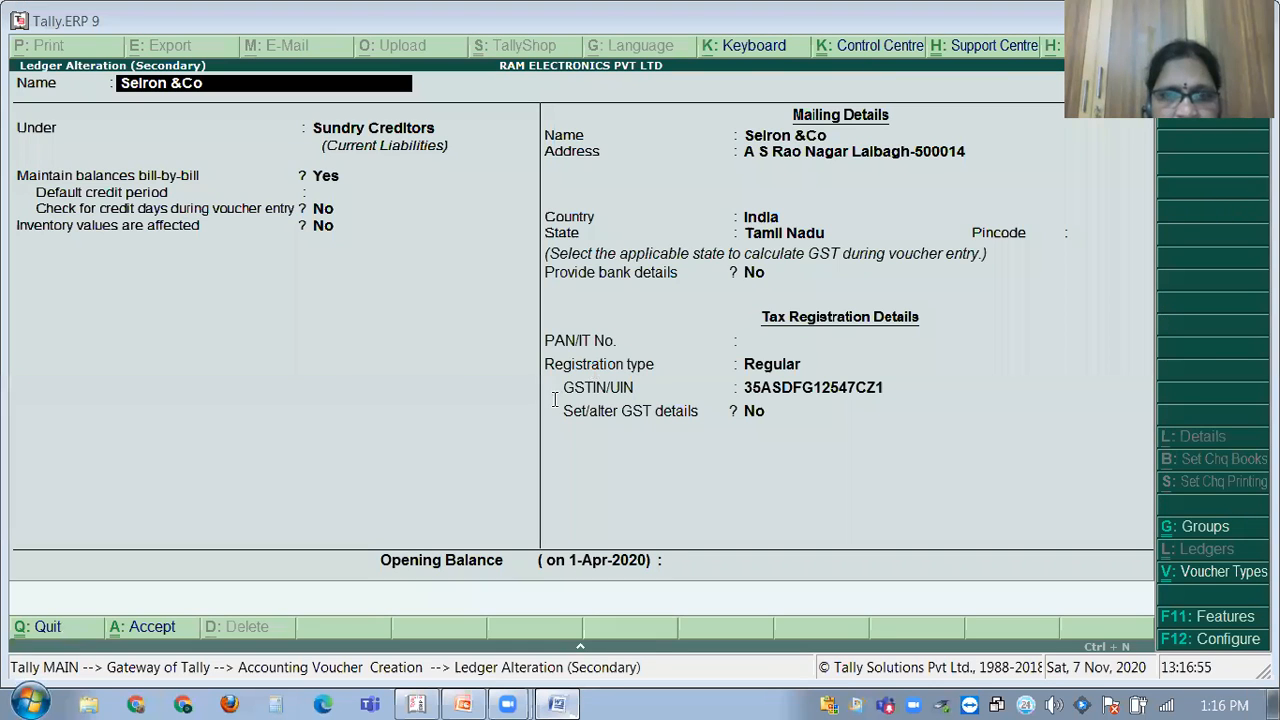
pyautogui.hotkey('alt', 'Tab')
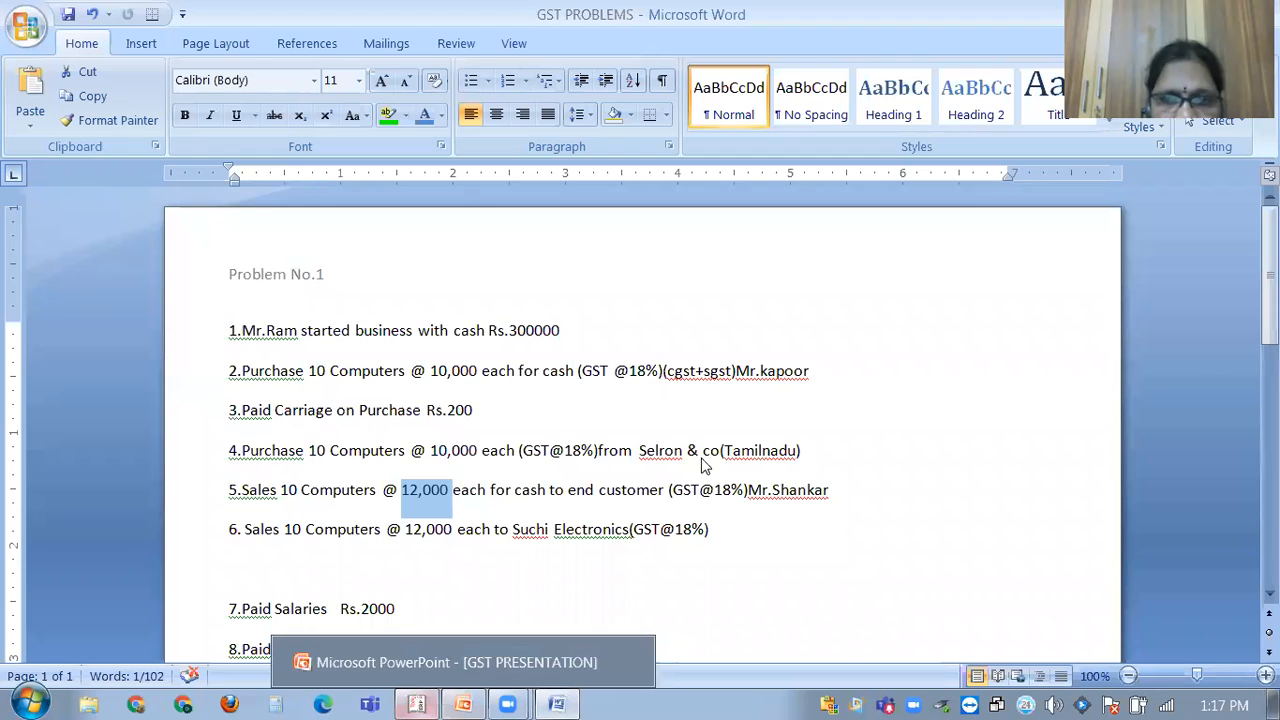
pyautogui.hotkey('alt', 'Tab')
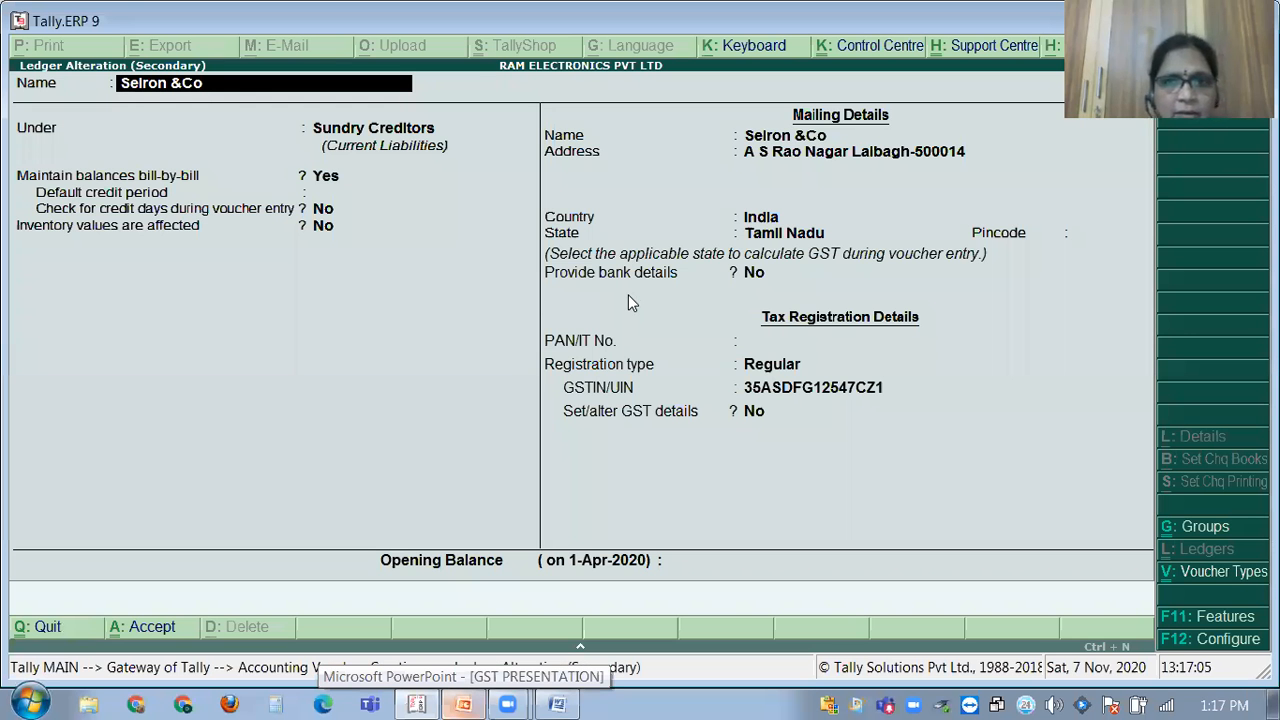
pyautogui.hotkey('ctrl', 'a')
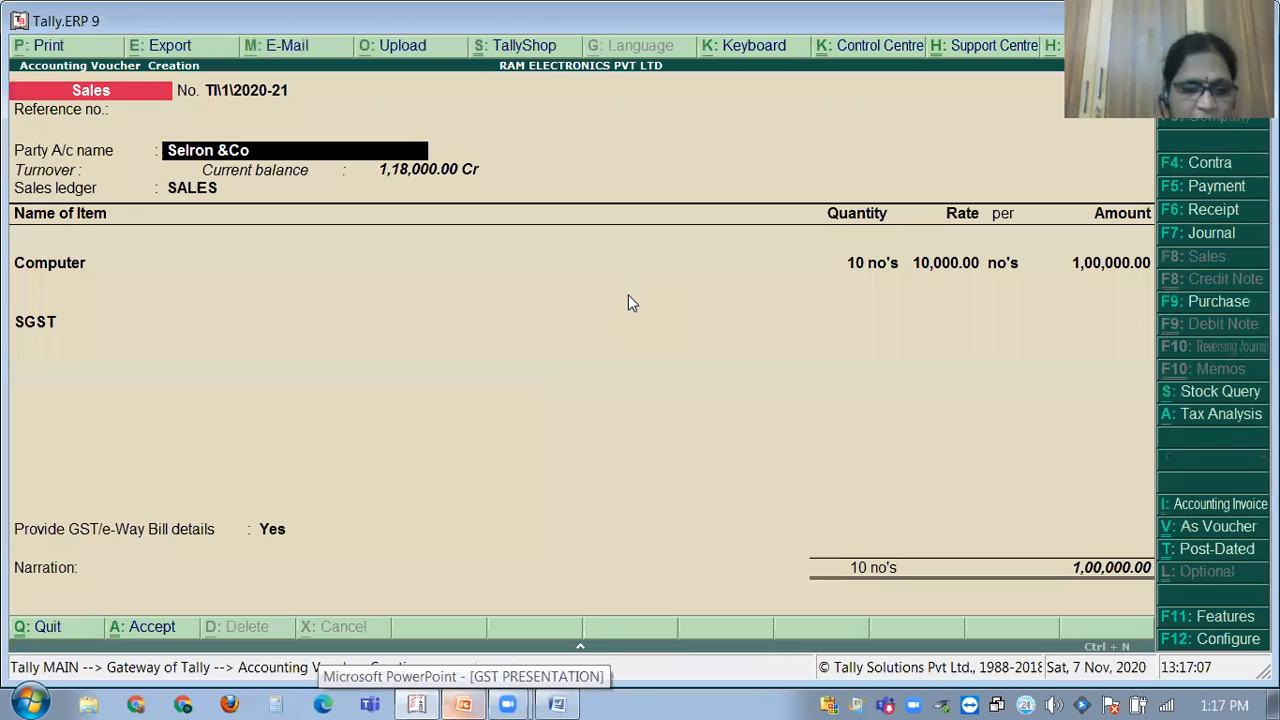
# Select the individual customer's ledger as the party account.
pyautogui.write('MR')
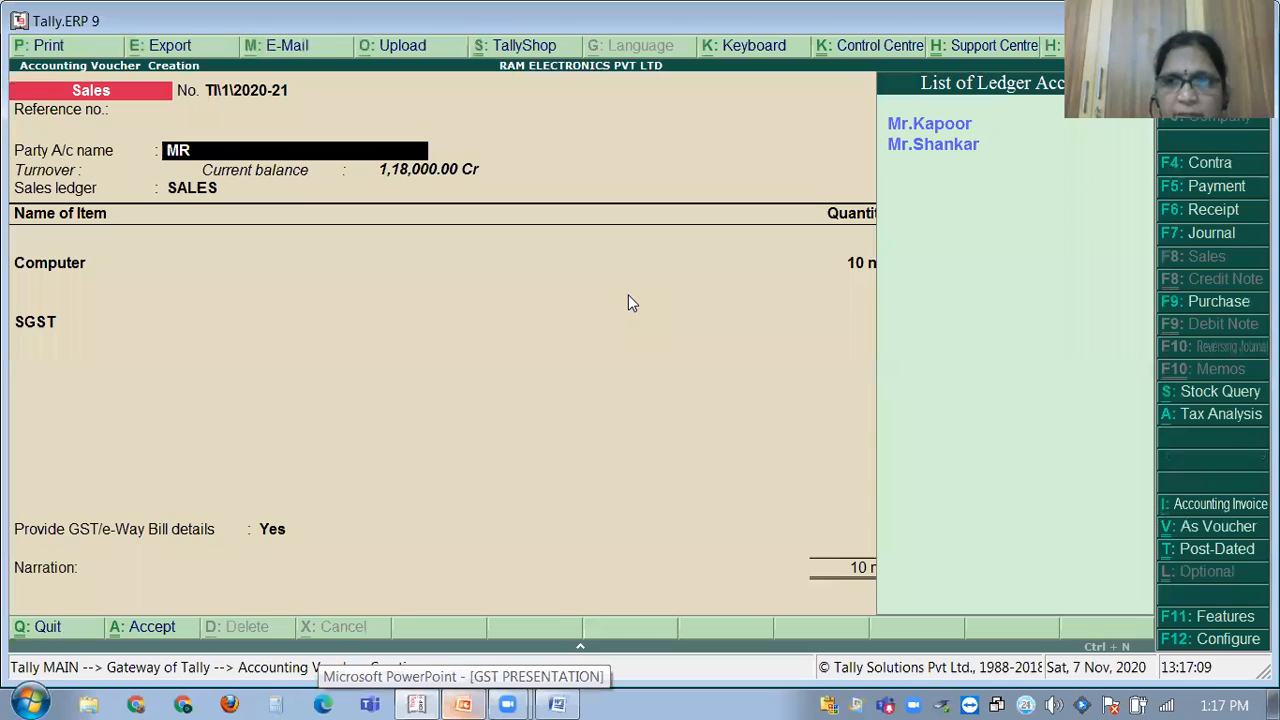
pyautogui.press('Down')
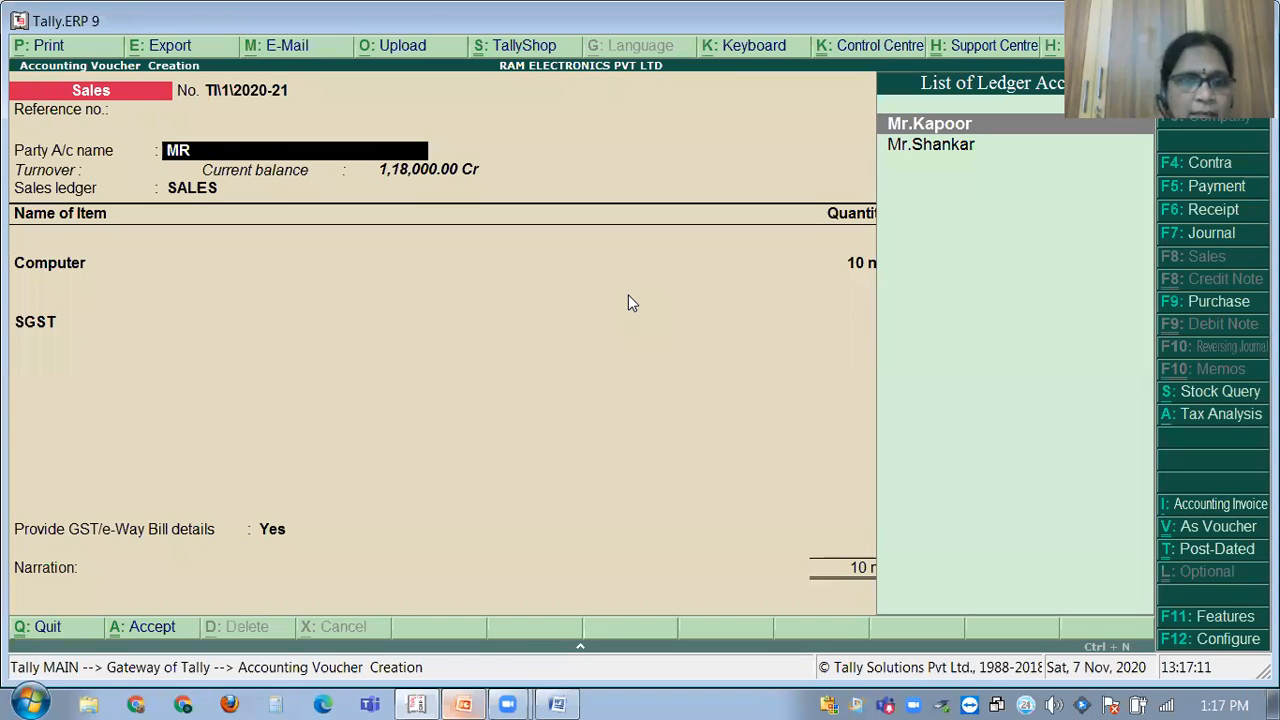
pyautogui.press('Return')
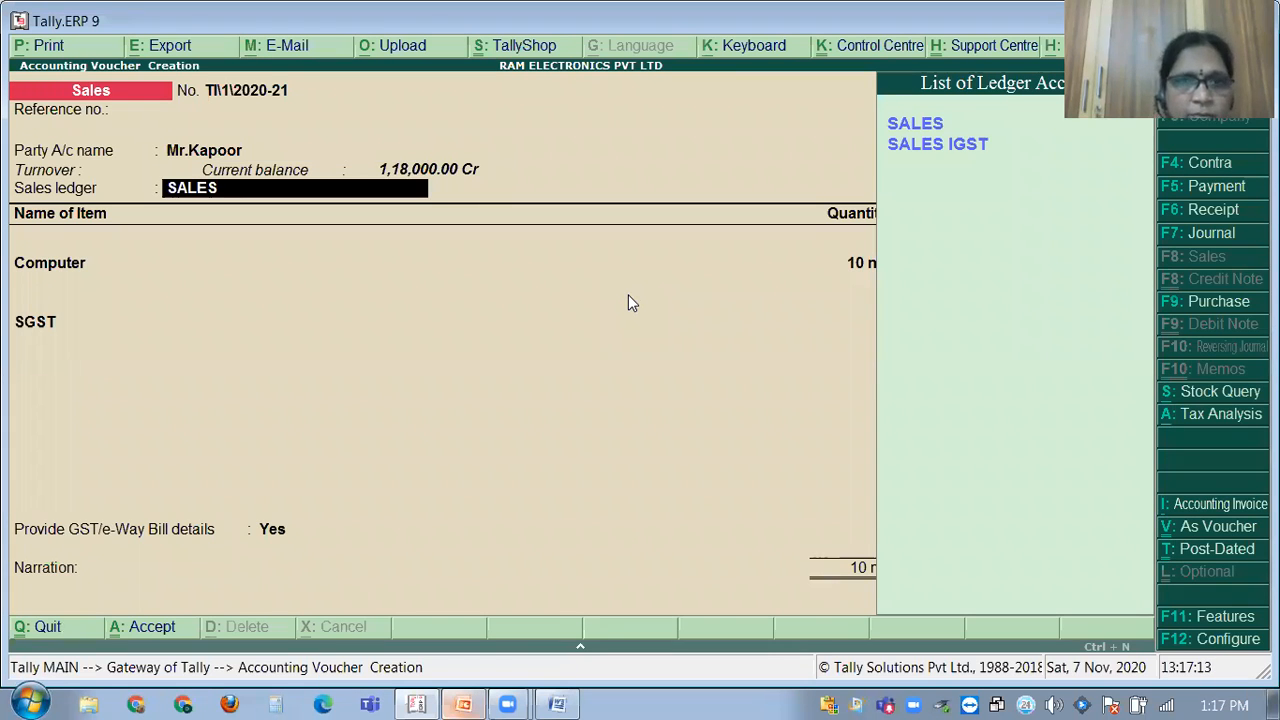
# Add CGST beside SGST, each 9,000.00, bringing the total to 1,18,000.00.
pyautogui.press('Return')
pyautogui.press('Return')
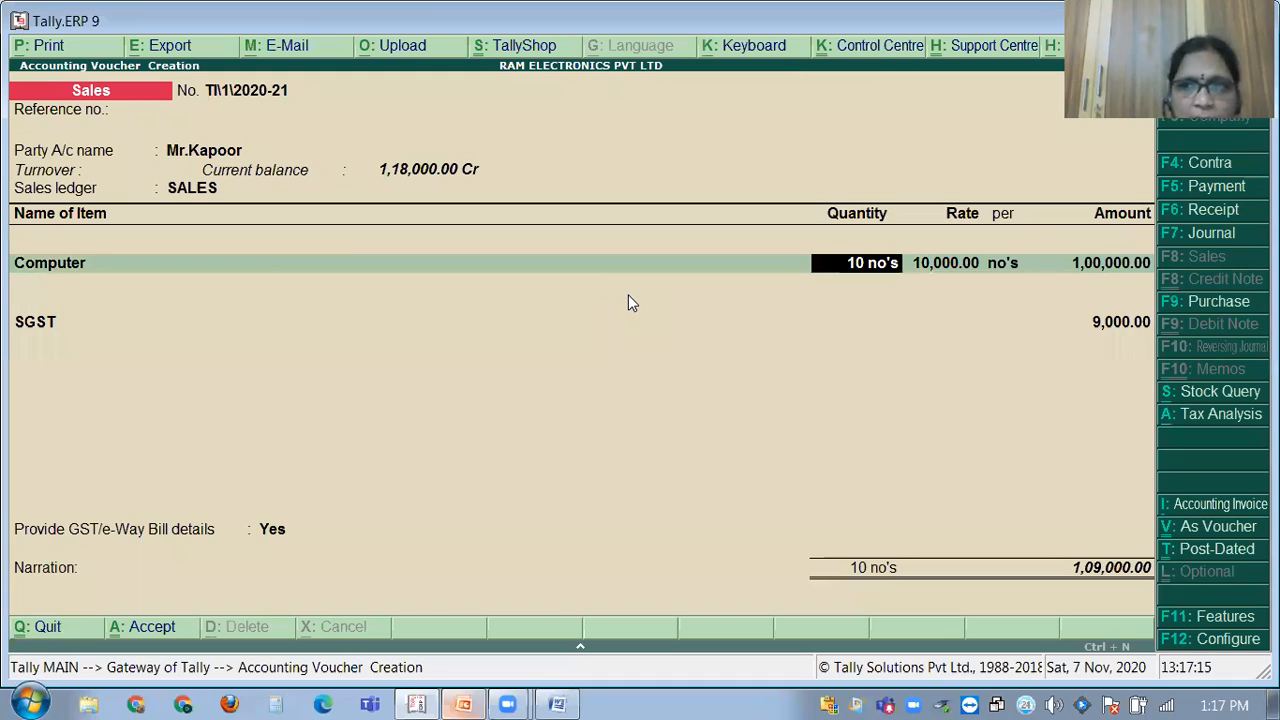
pyautogui.press('Return')
pyautogui.press('Return')
pyautogui.press('Return')
pyautogui.press('Return')
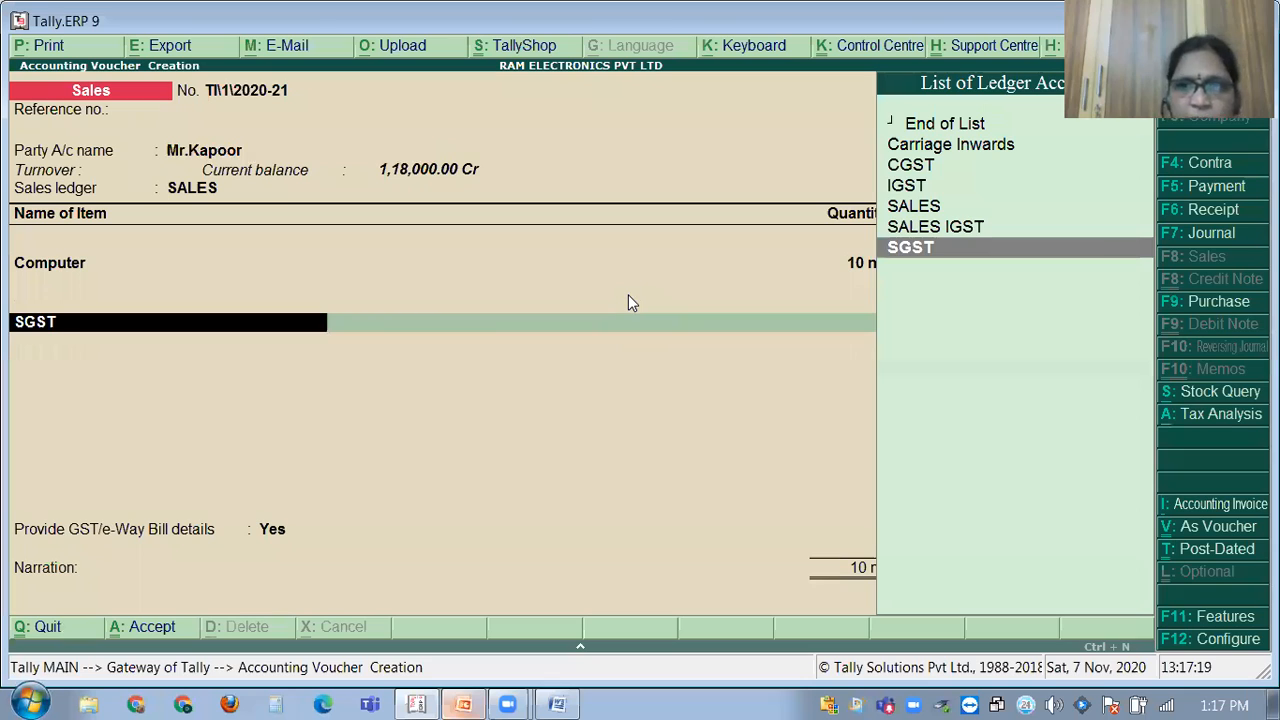
pyautogui.press('Return')
pyautogui.write('C')
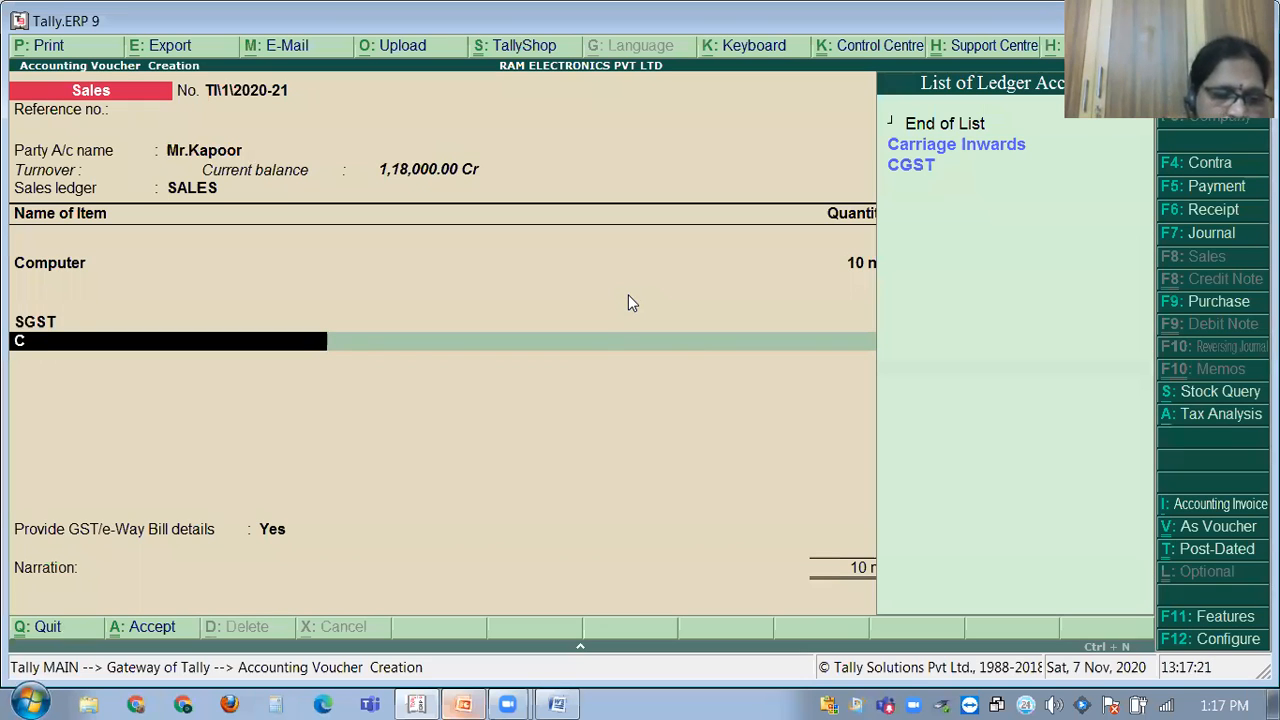
pyautogui.write('G')
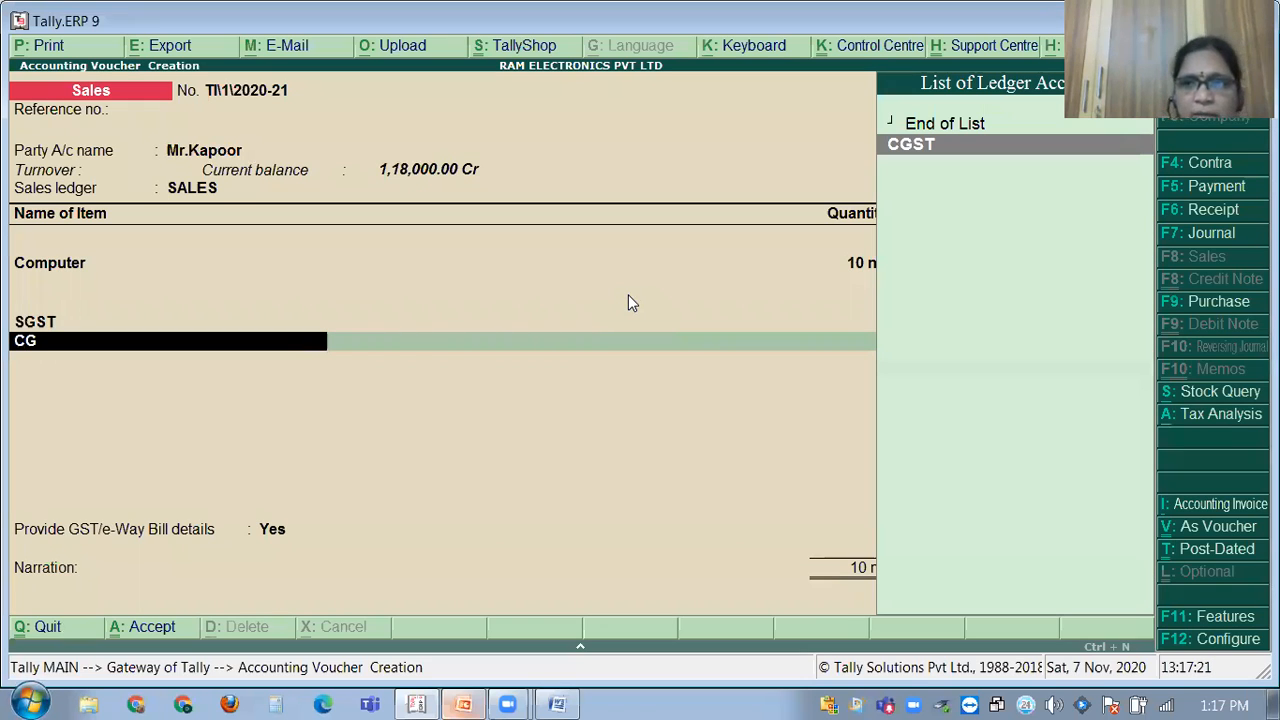
pyautogui.press('Return')
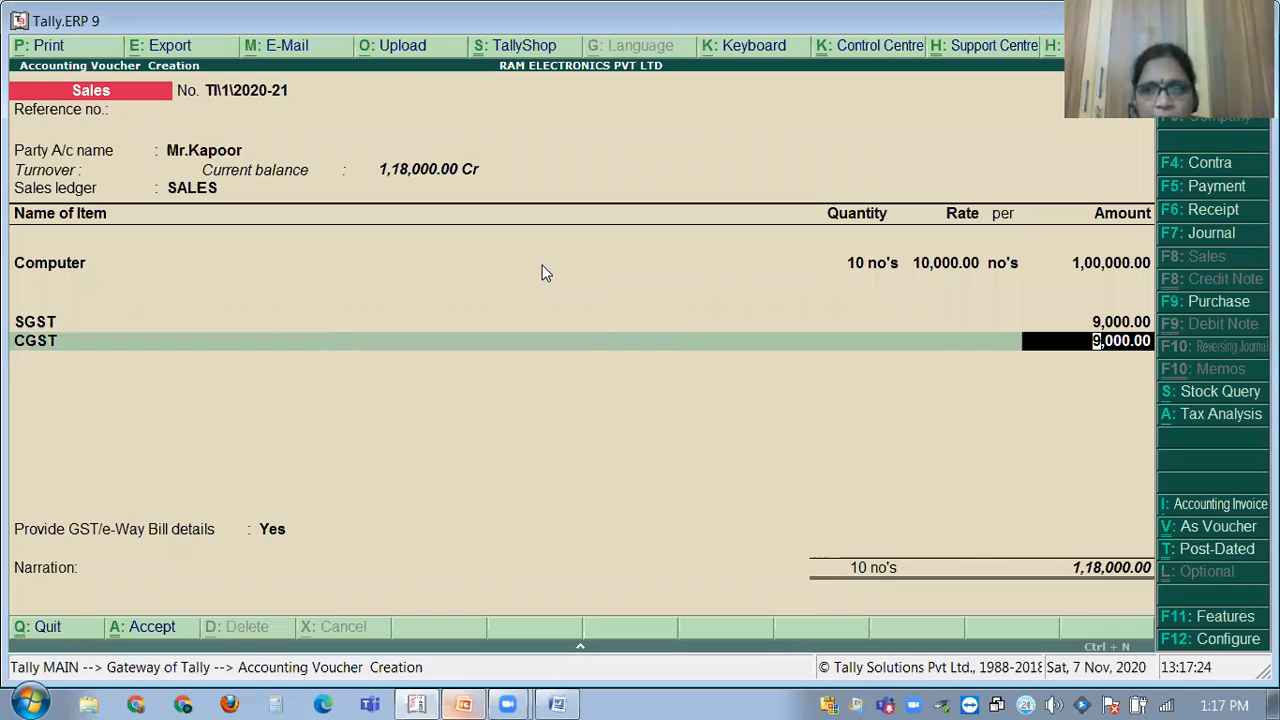
pyautogui.press('Return')
pyautogui.press('Return')
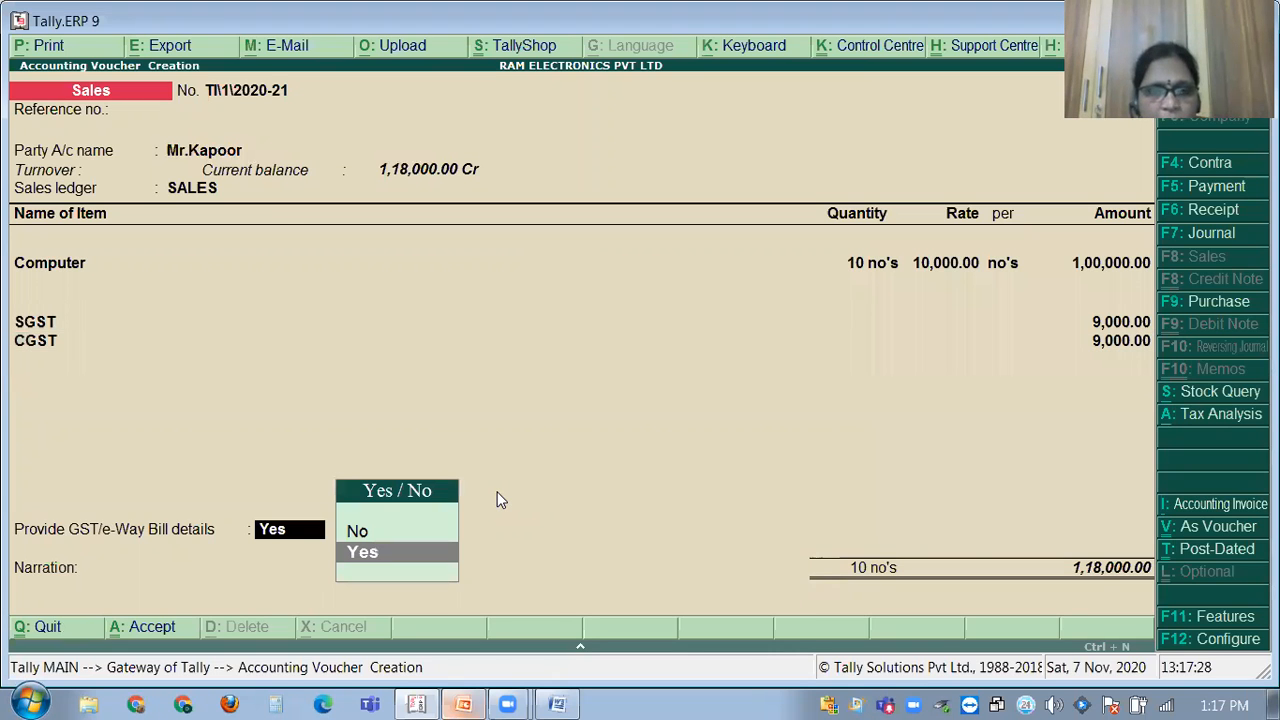
# Confirm the e-Way Bill details, enter narration 'BEING GOODS SOLD' and save the voucher.
pyautogui.press('Return')
pyautogui.press('Return')
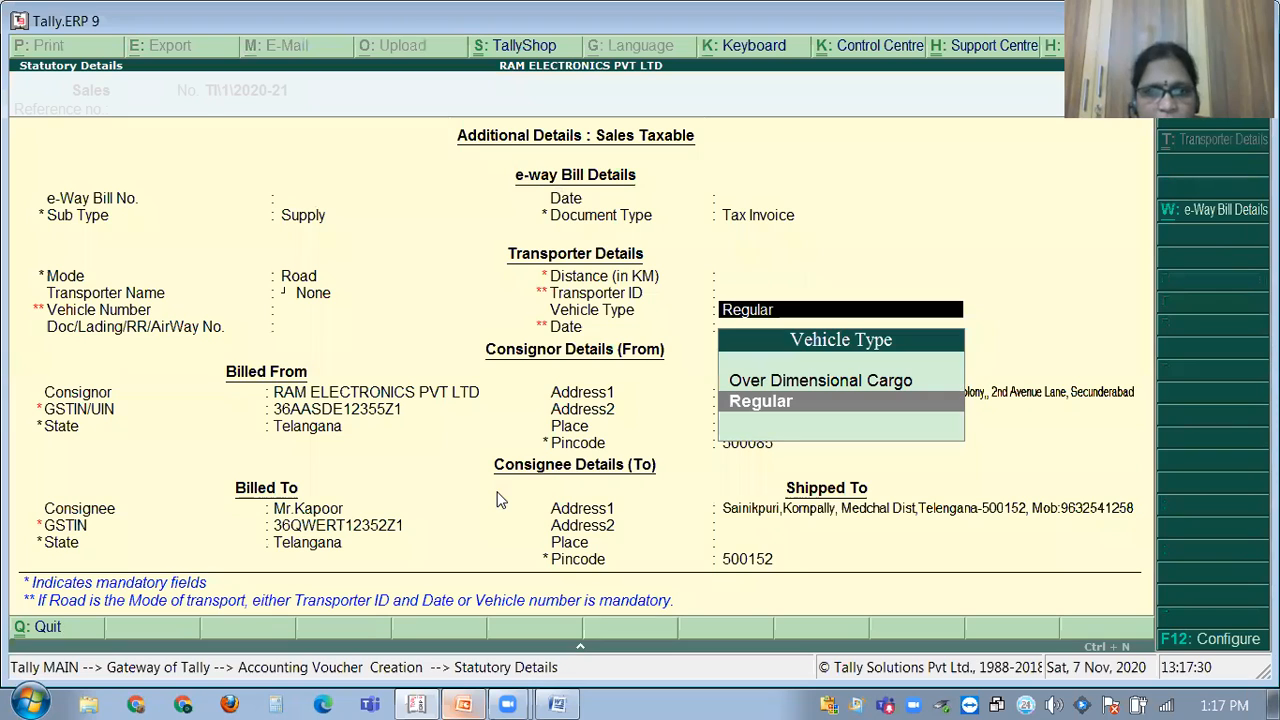
pyautogui.press('Return')
pyautogui.press('Return')
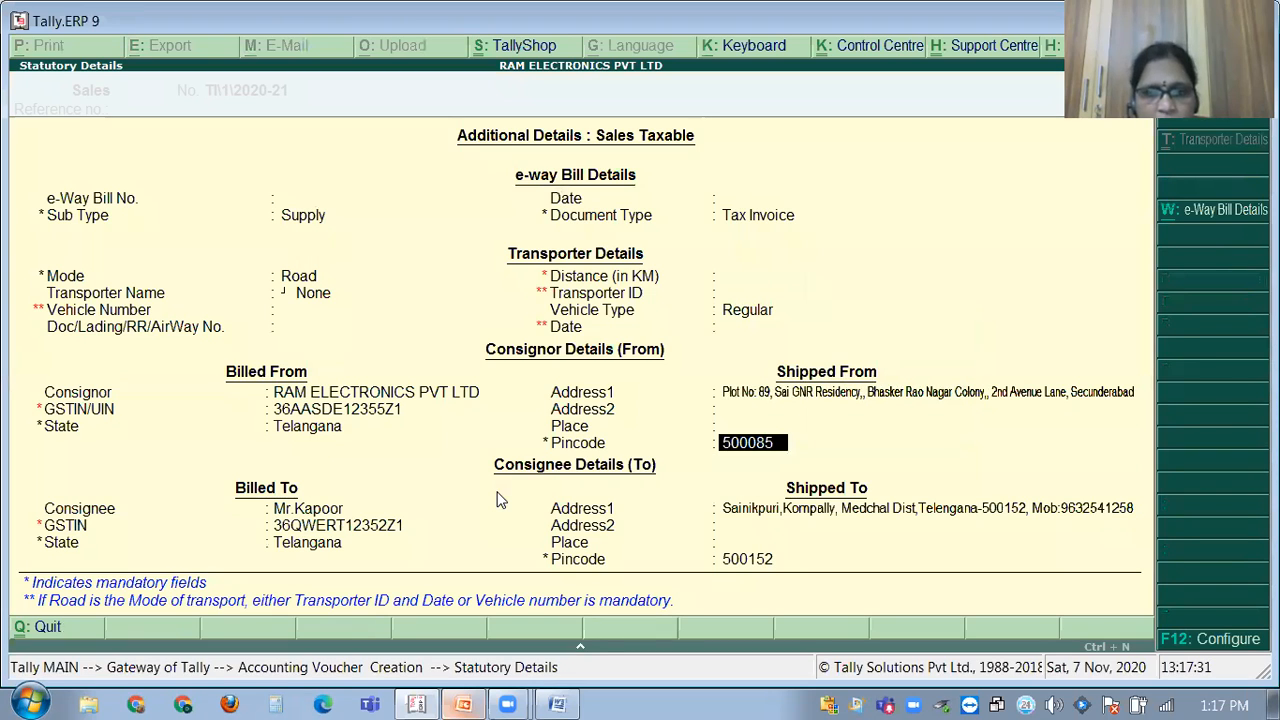
pyautogui.press('Return')
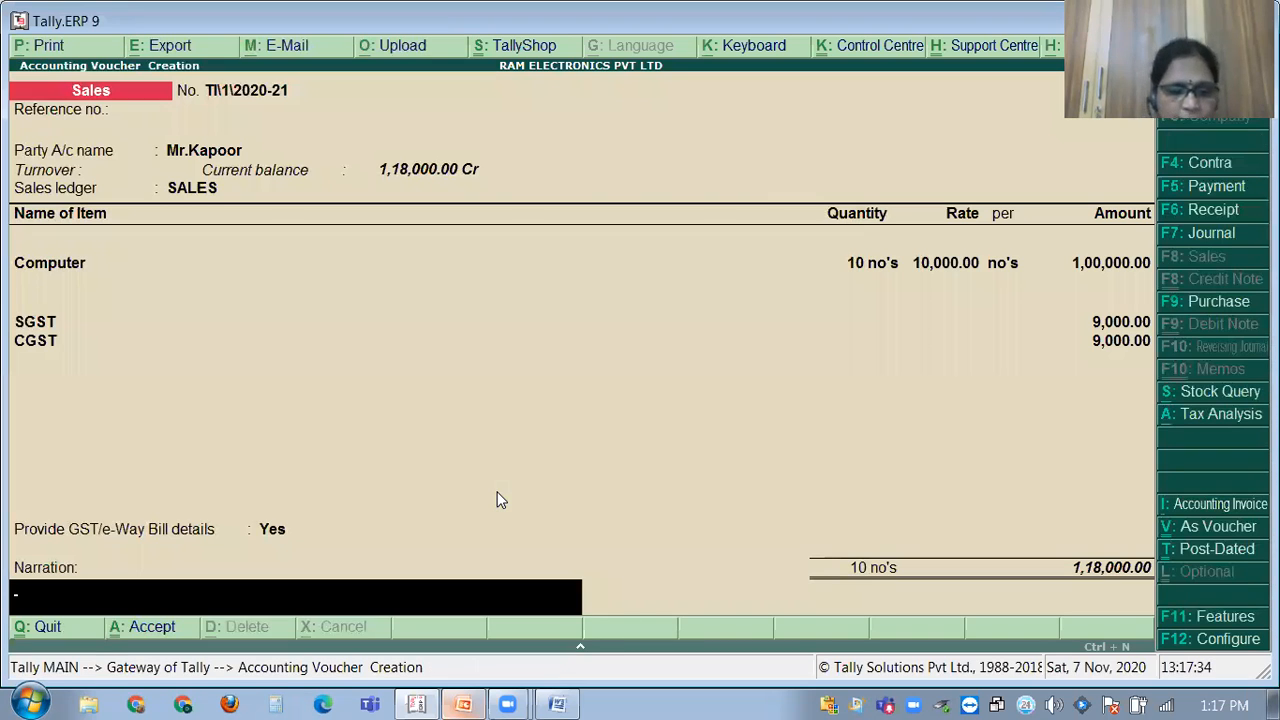
pyautogui.write('BEING GOODS SOLD')
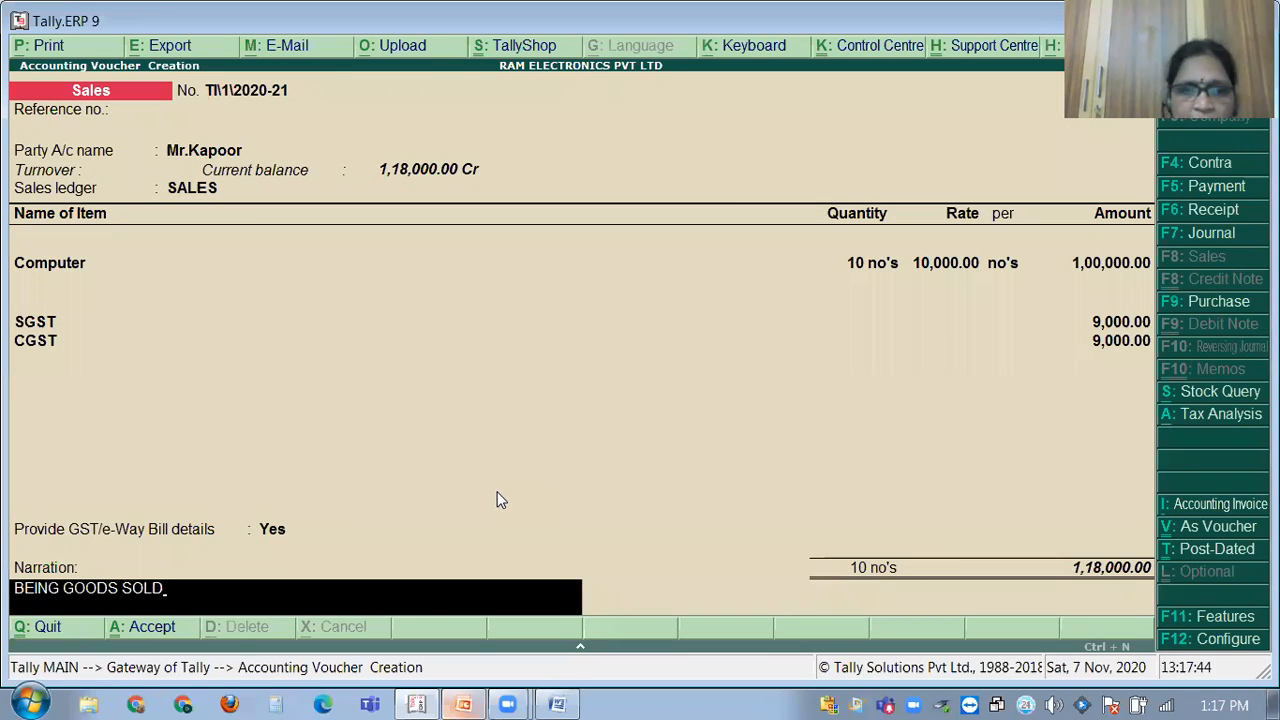
pyautogui.press('Return')
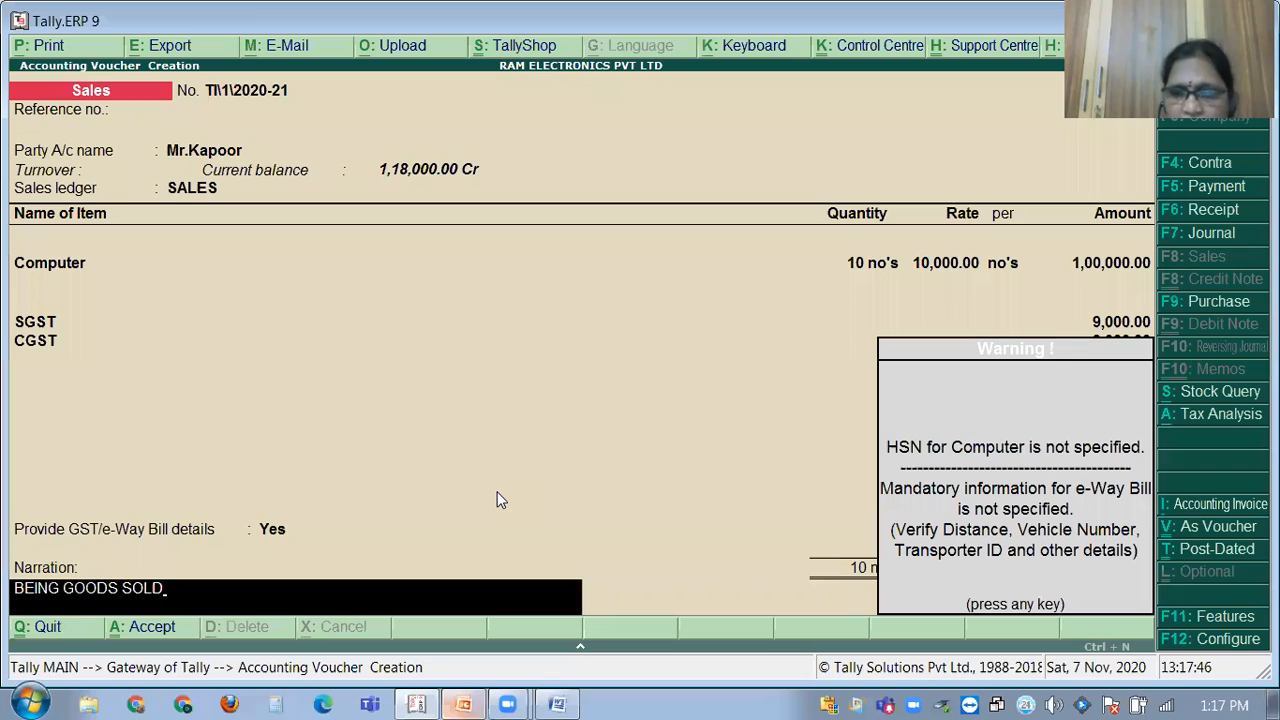
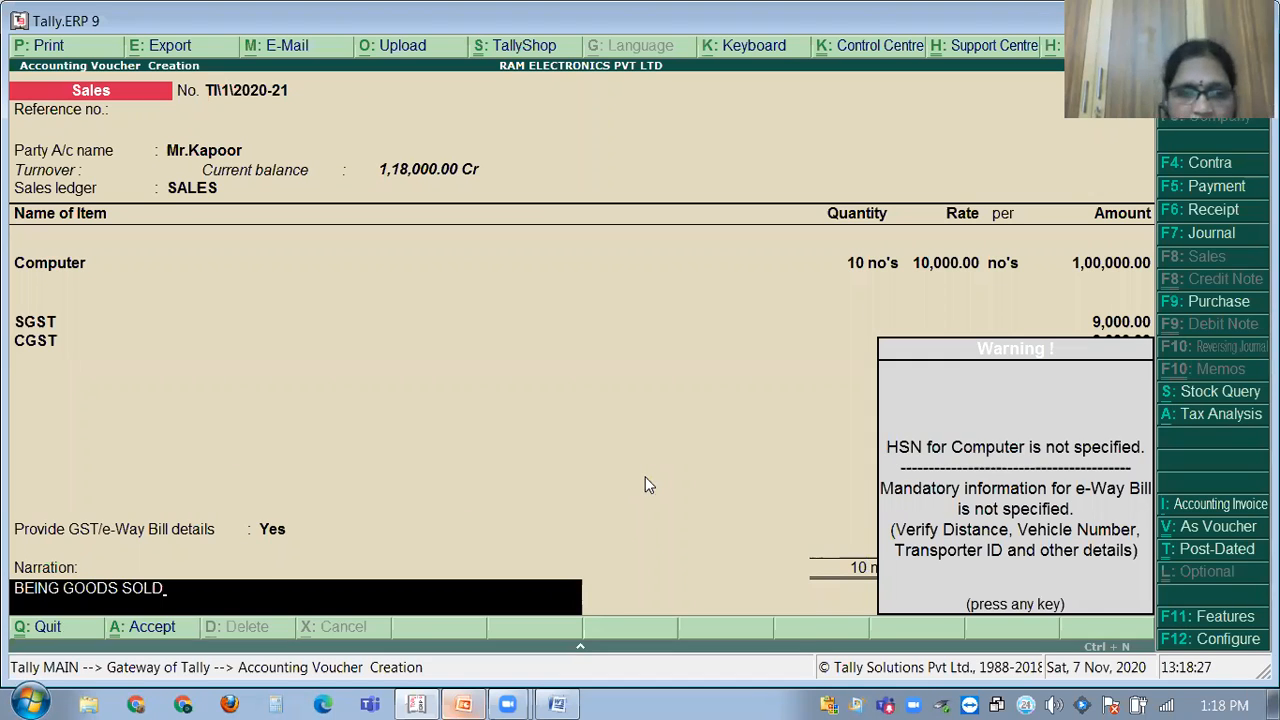
# Save the 10-computer sales voucher despite the HSN warning, then bring voucher No. 1 back for alteration.
pyautogui.press('Return')
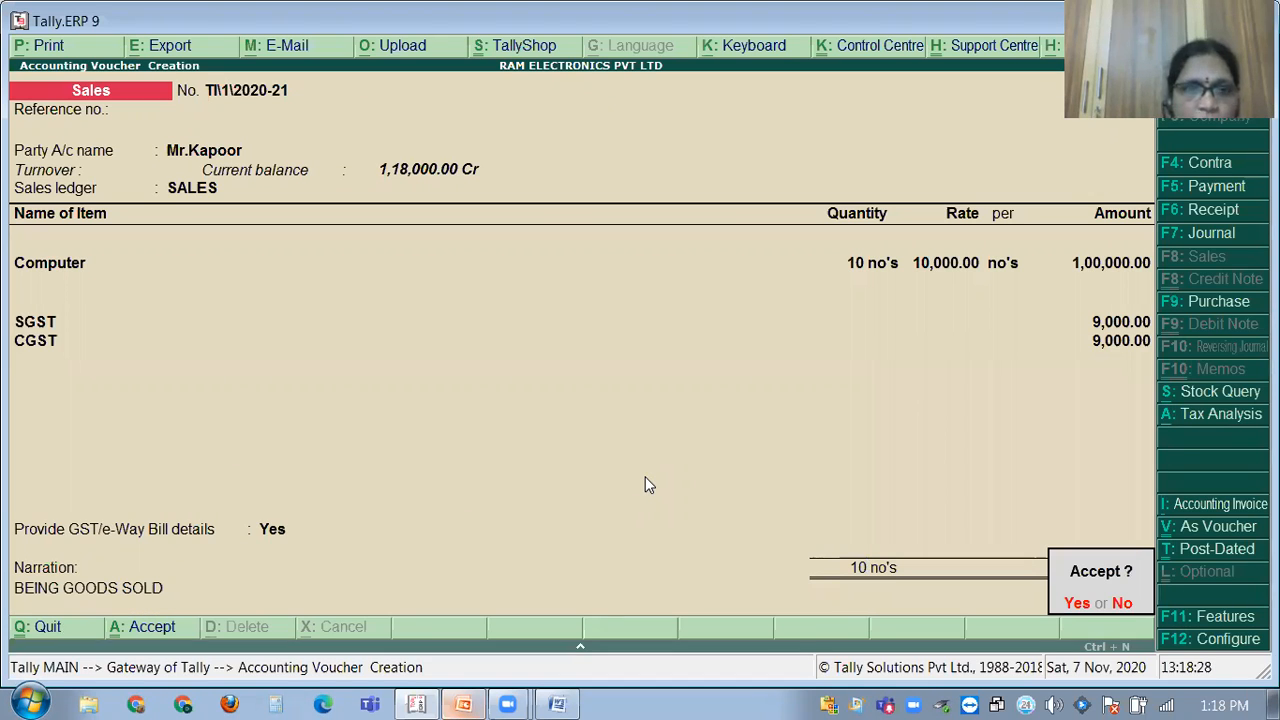
pyautogui.press('y')
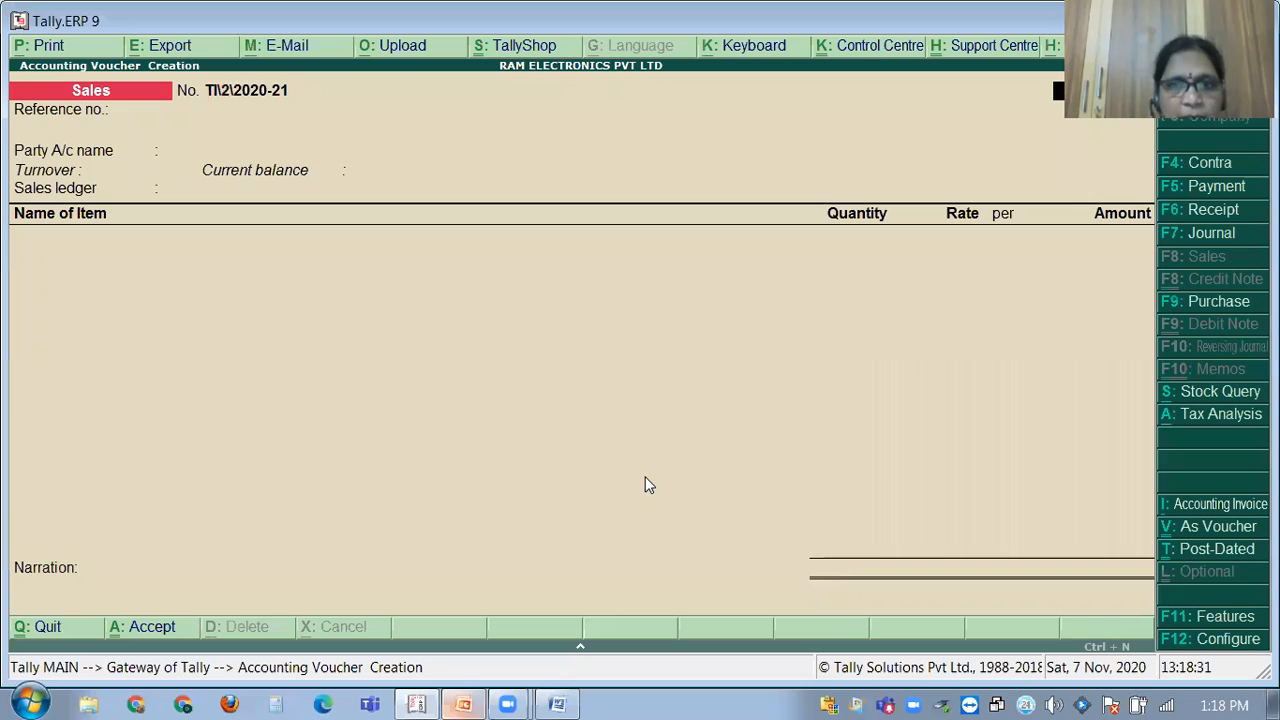
pyautogui.press('Escape')
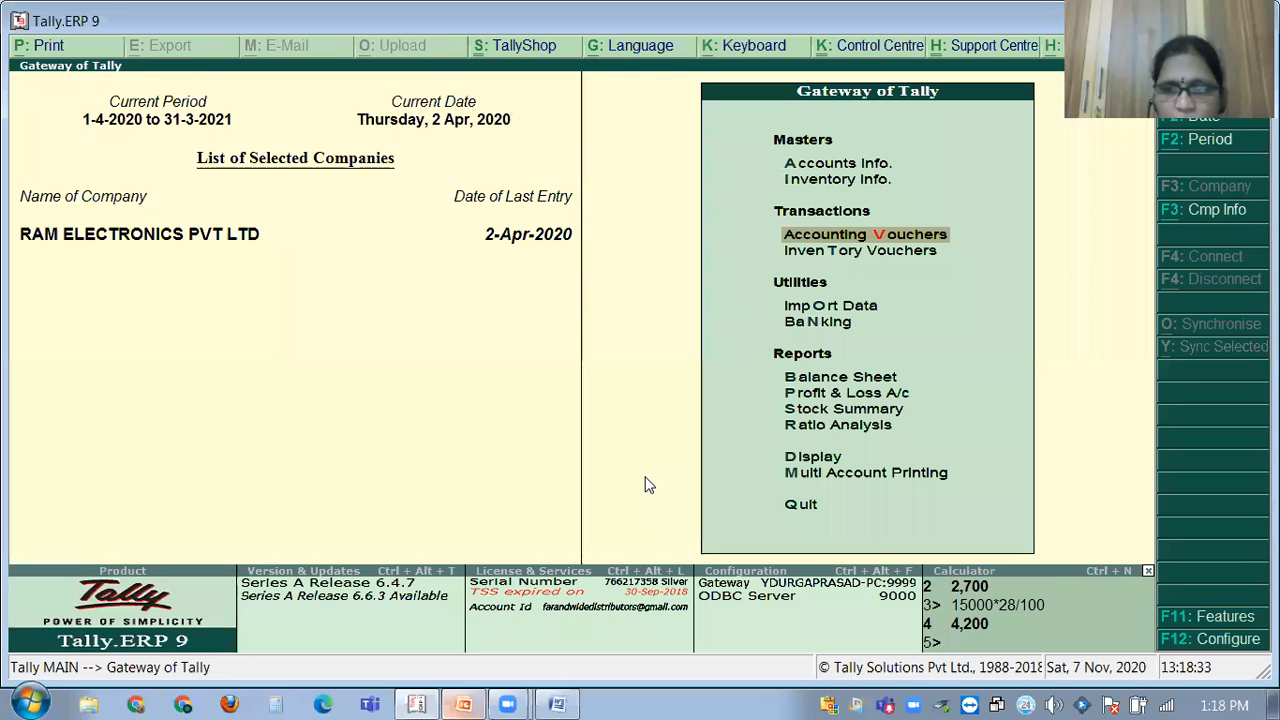
pyautogui.press('Return')
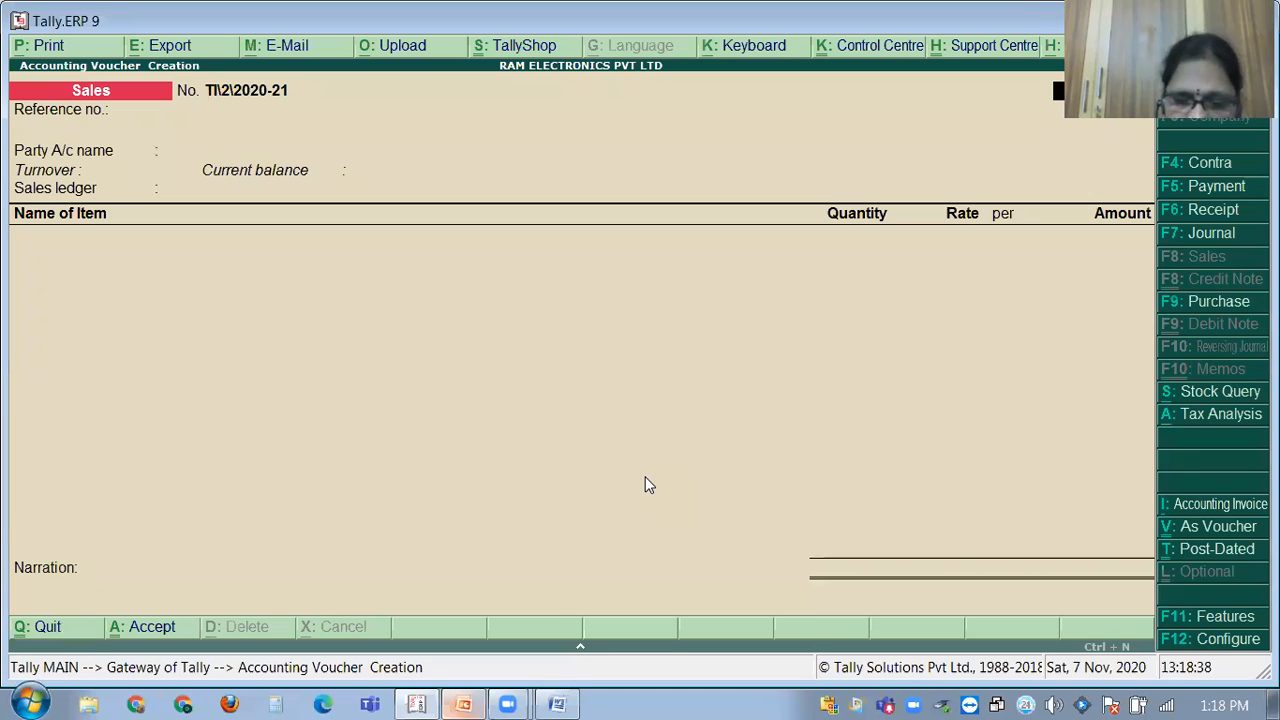
pyautogui.press('pageup')
# Open the Computer stock item from the voucher and set 'Set/alter GST Details' to Yes.
pyautogui.press('Return')
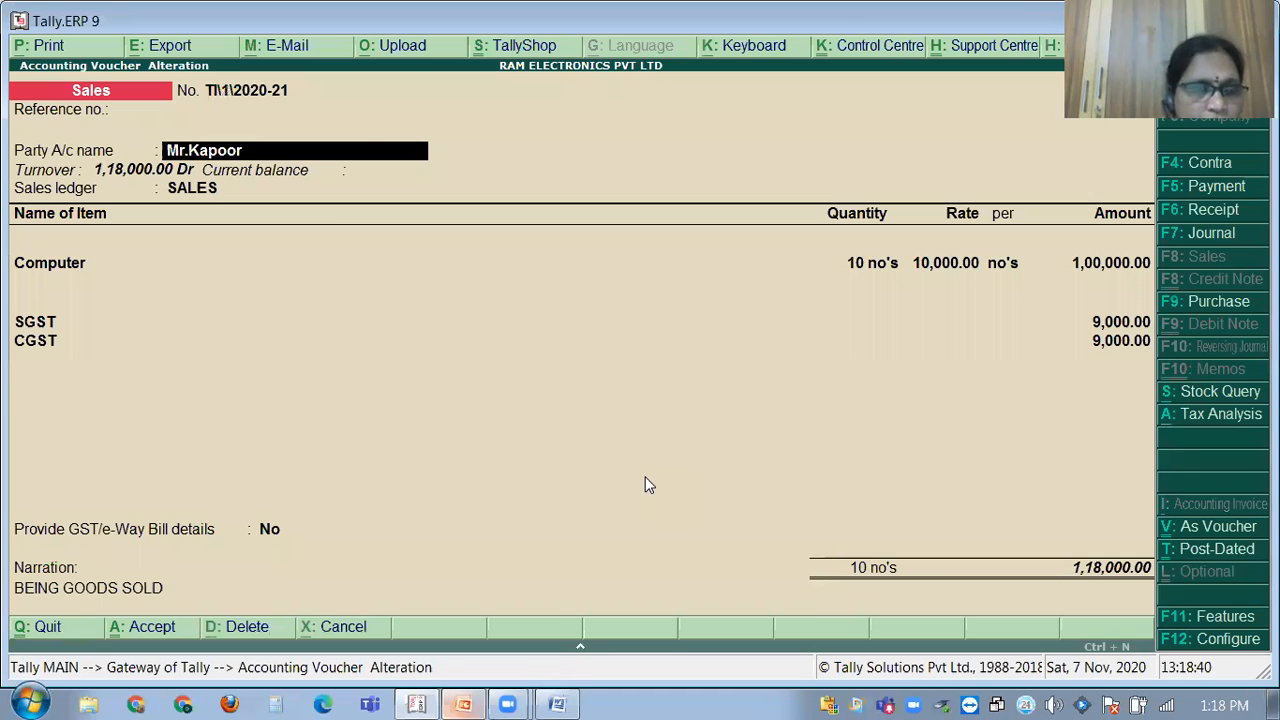
pyautogui.press('Return')
pyautogui.hotkey('ctrl', 'a')
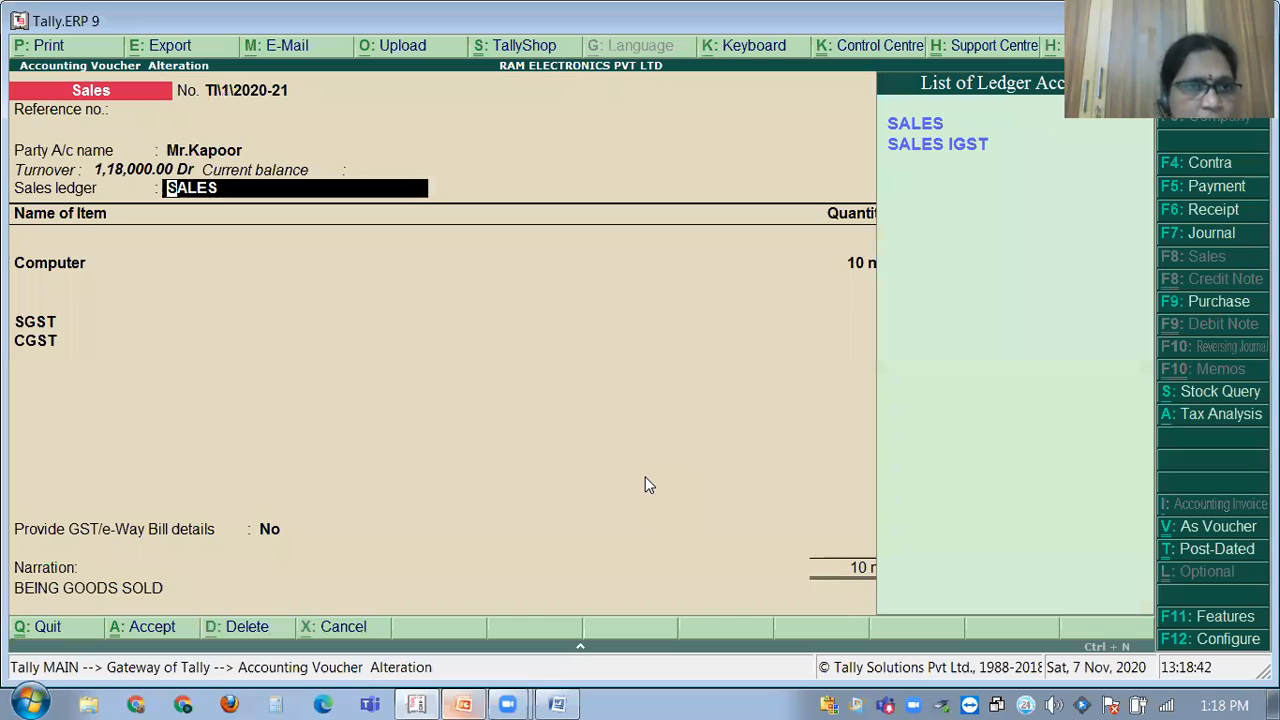
pyautogui.press('Return')
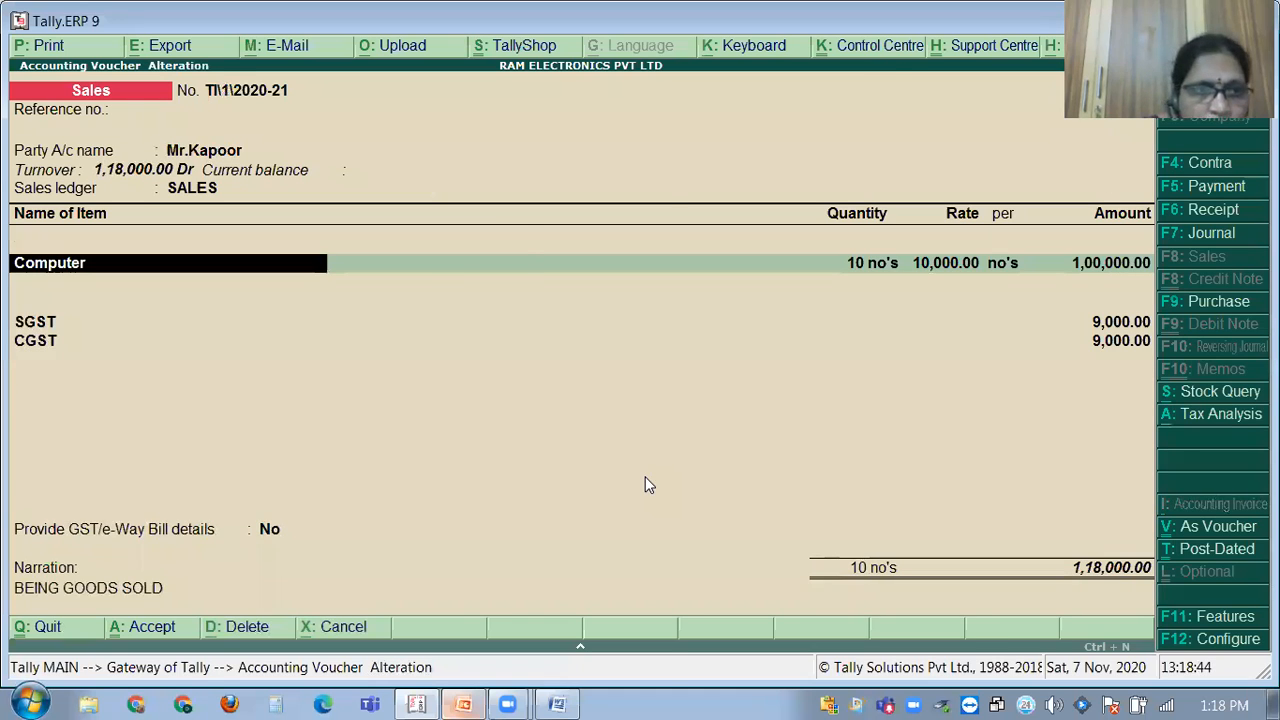
pyautogui.hotkey('ctrl', 'Return')
pyautogui.press('Return')
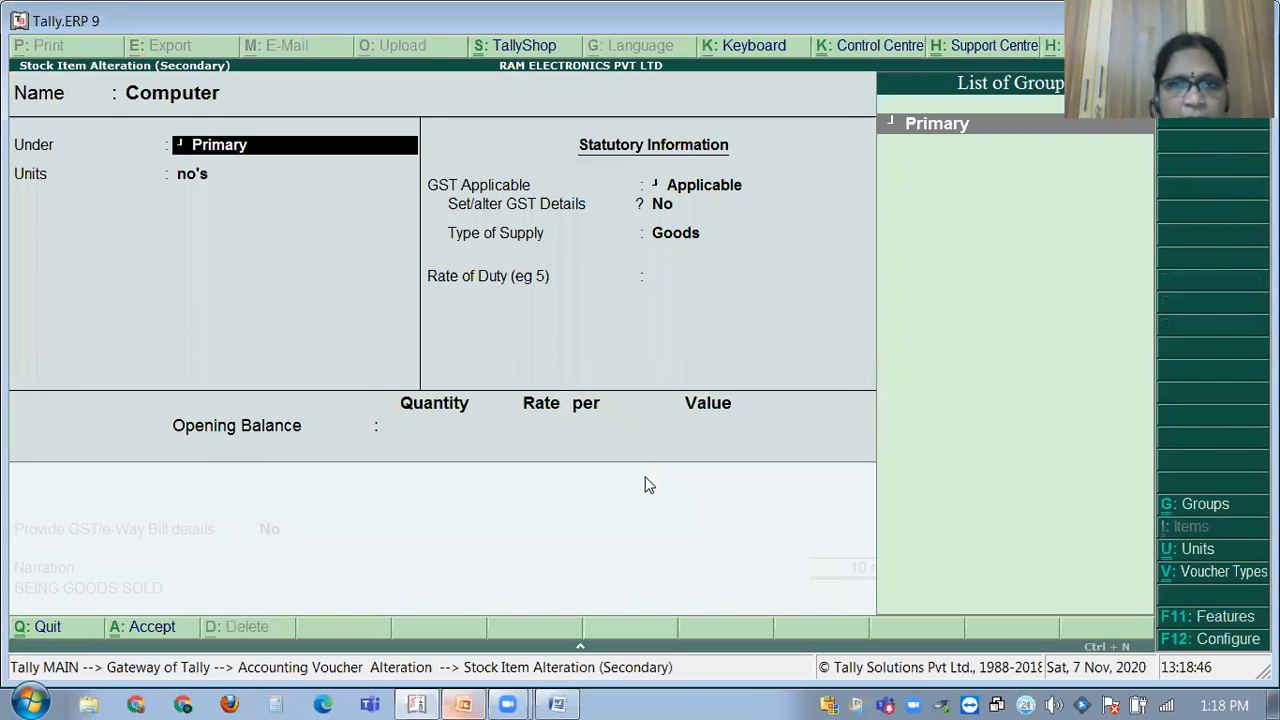
pyautogui.press('Return')
pyautogui.press('Return')
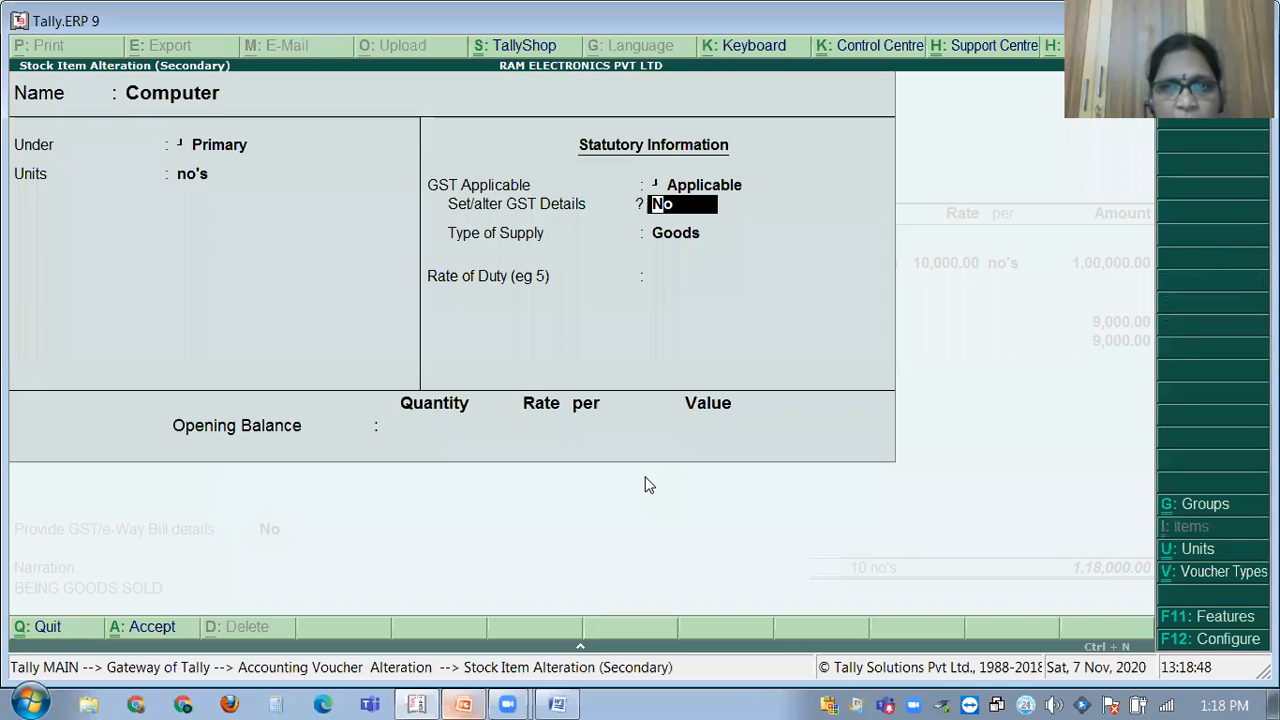
pyautogui.write('Y')
pyautogui.press('Return')
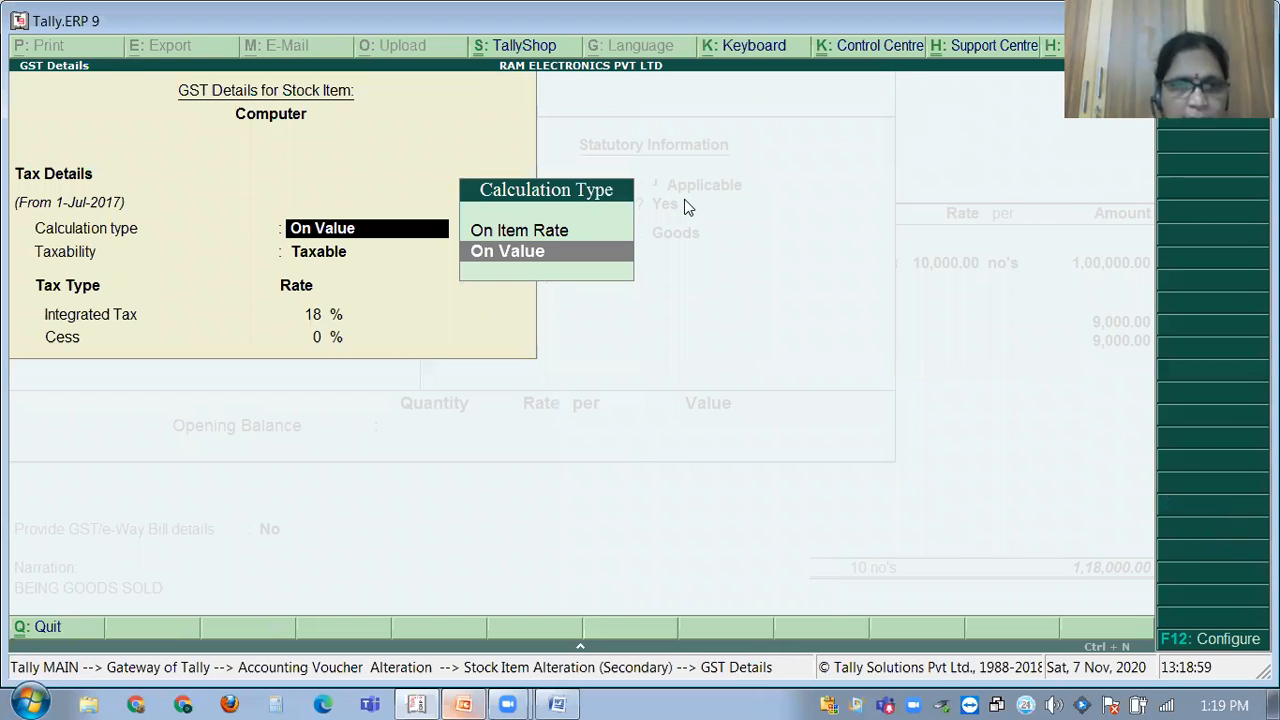
# Enter HSN/SAC code 178956 in the Computer item's tax rate history.
pyautogui.hotkey('alt', 'l')
pyautogui.press('Return')
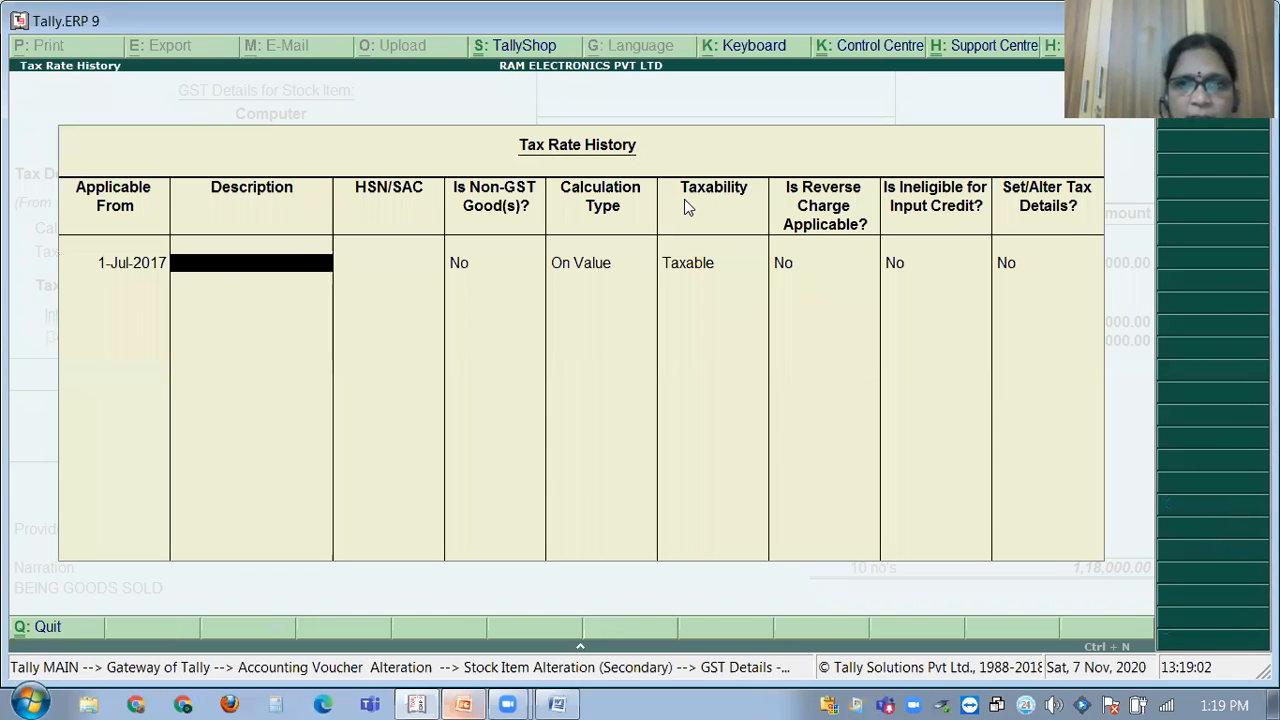
pyautogui.press('Return')
pyautogui.write('178956')
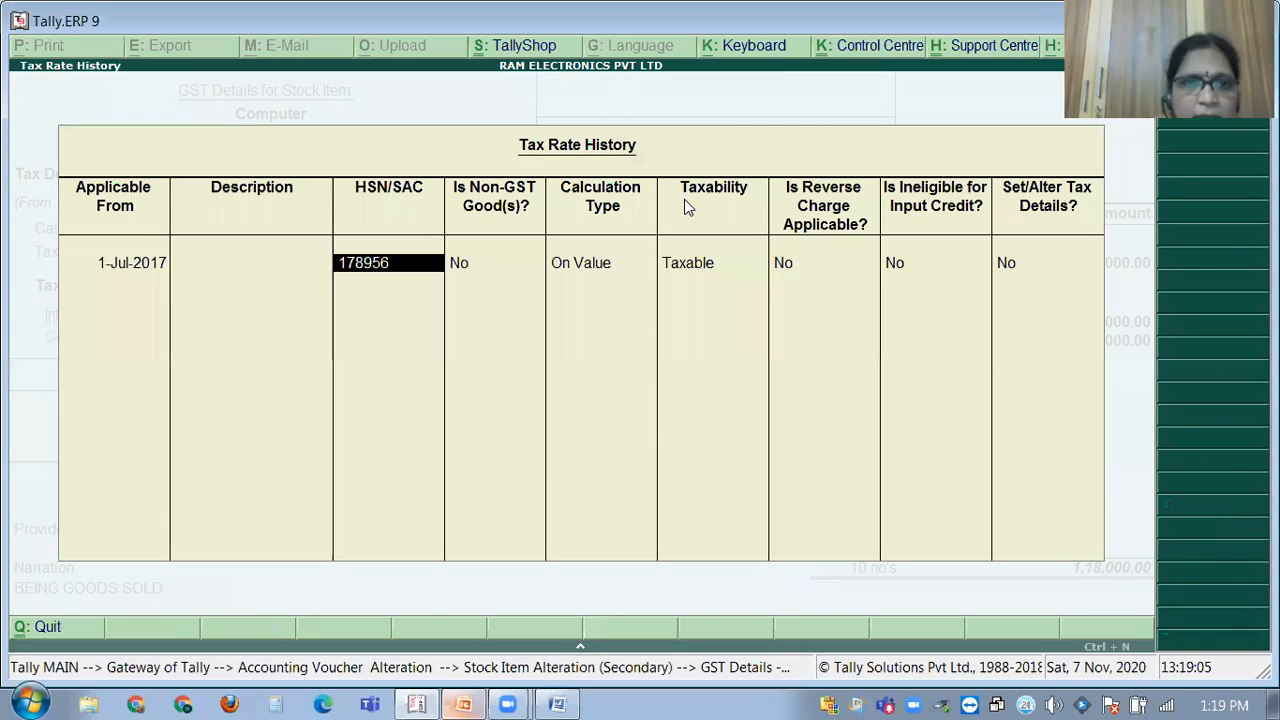
pyautogui.press('Return')
pyautogui.press('Return')
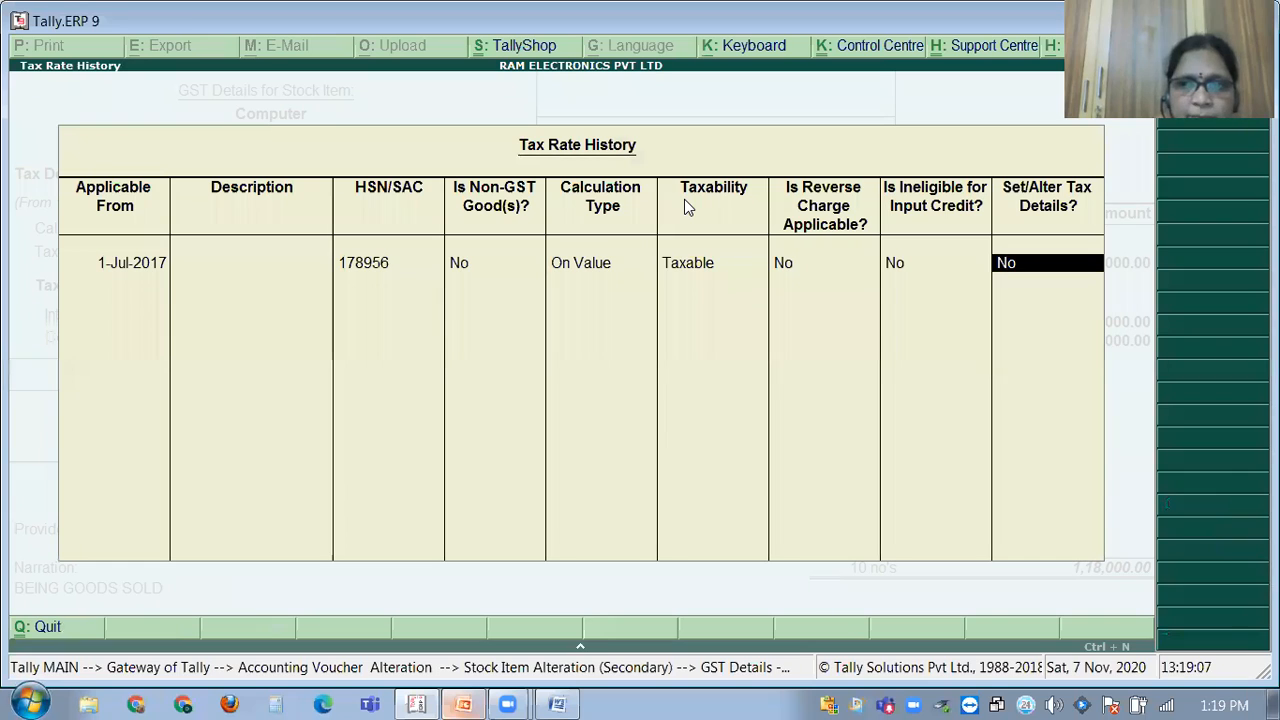
pyautogui.press('Return')
pyautogui.press('Return')
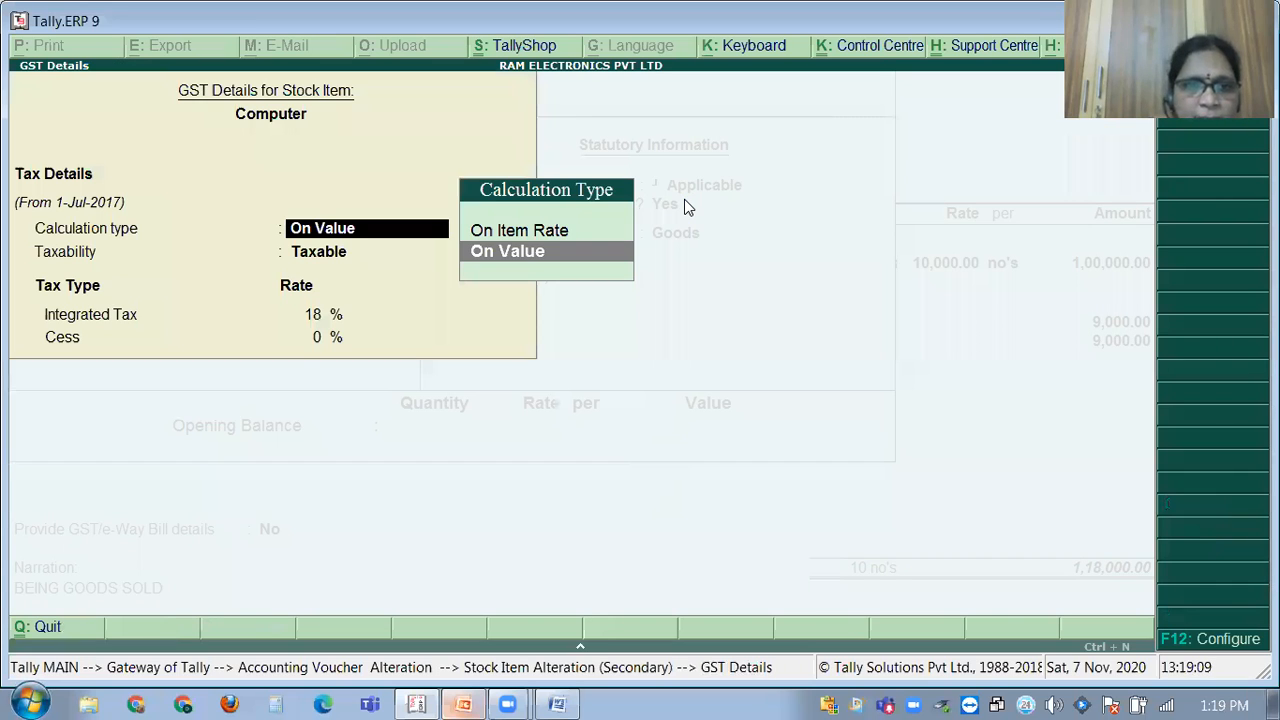
pyautogui.press('Return')
pyautogui.press('Return')
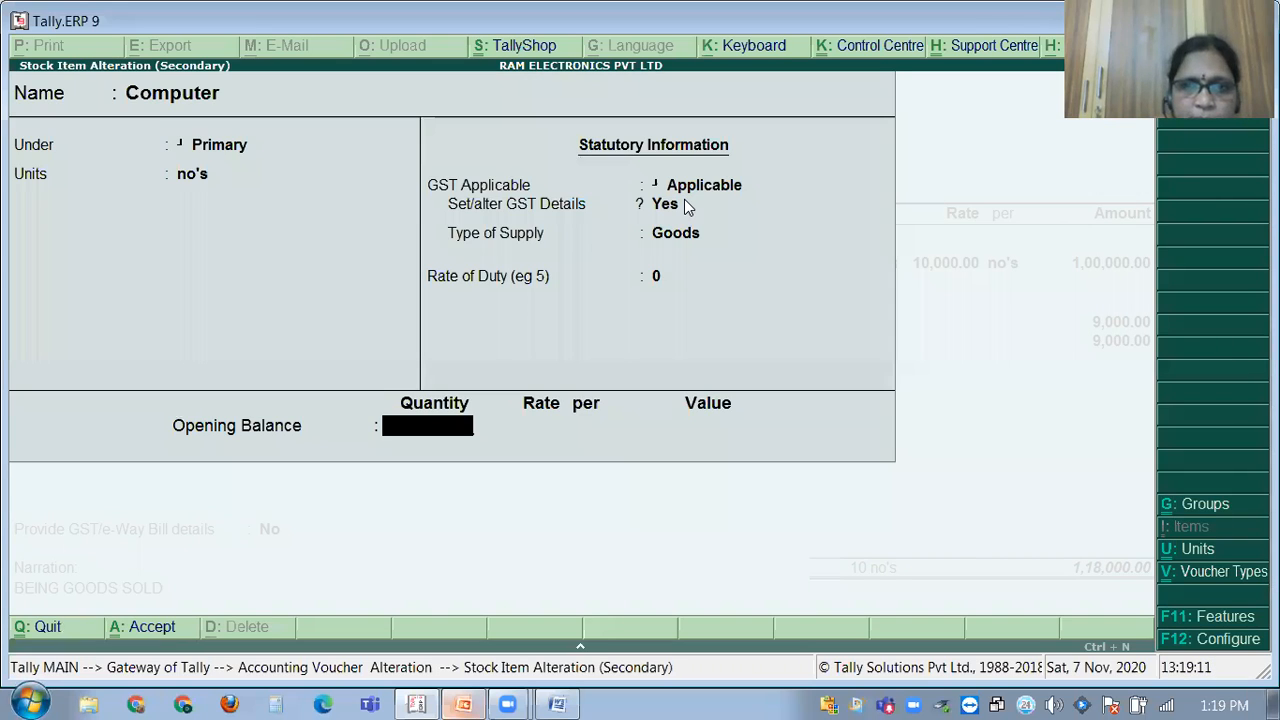
pyautogui.press('Return')
pyautogui.press('Return')
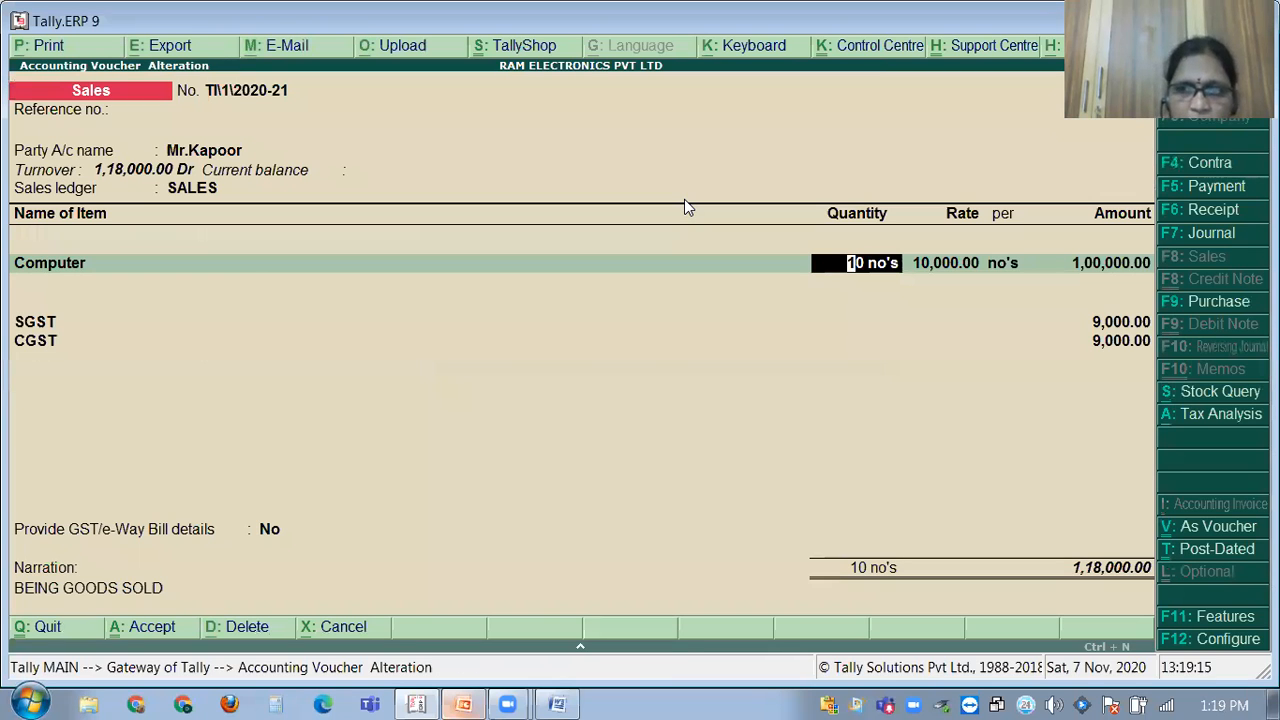
# Save the altered computer sale with e-Way Bill details off, then switch to GST PROBLEMS.
pyautogui.press('Return')
pyautogui.press('Return')
pyautogui.press('Return')
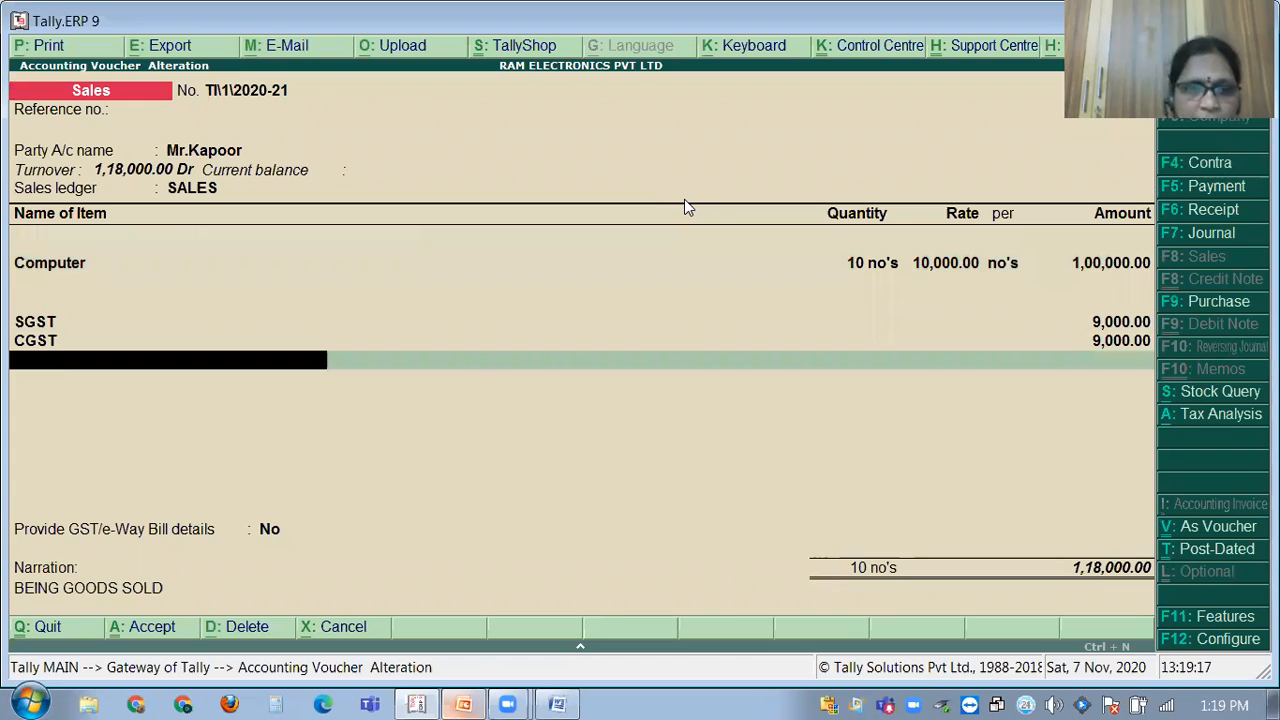
pyautogui.press('Return')
pyautogui.press('Return')
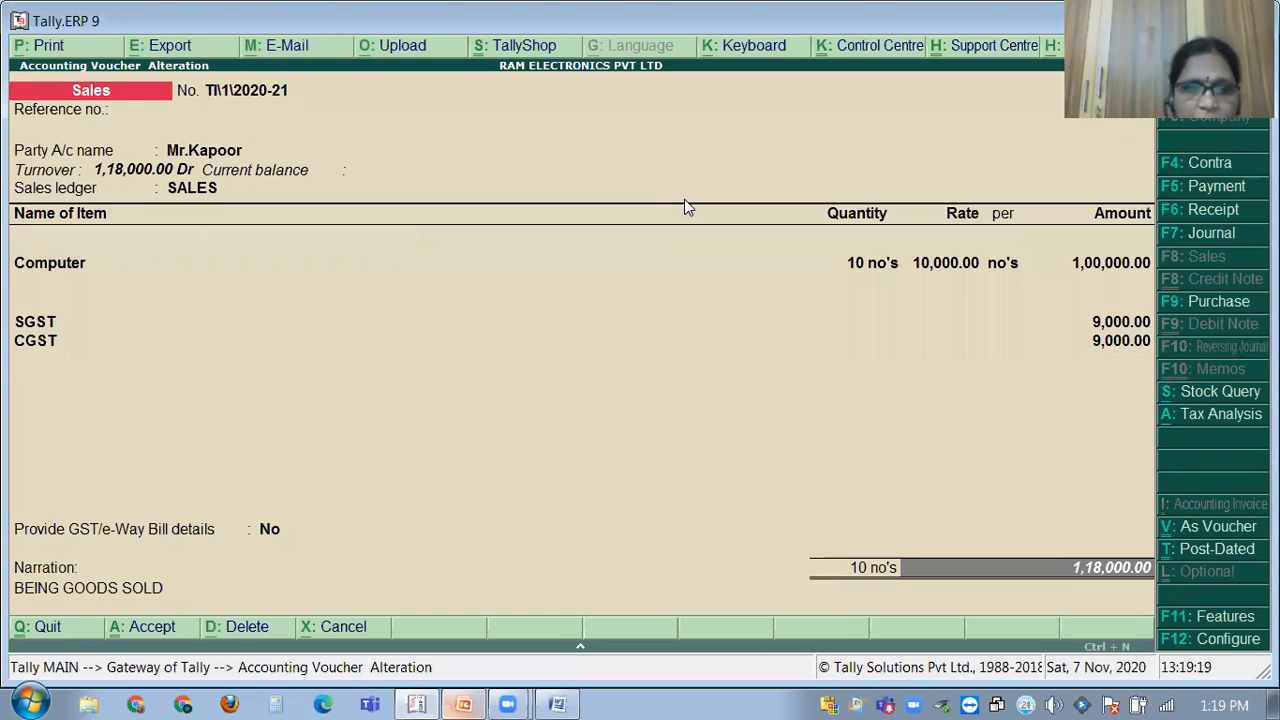
pyautogui.press('Return')
pyautogui.press('Return')
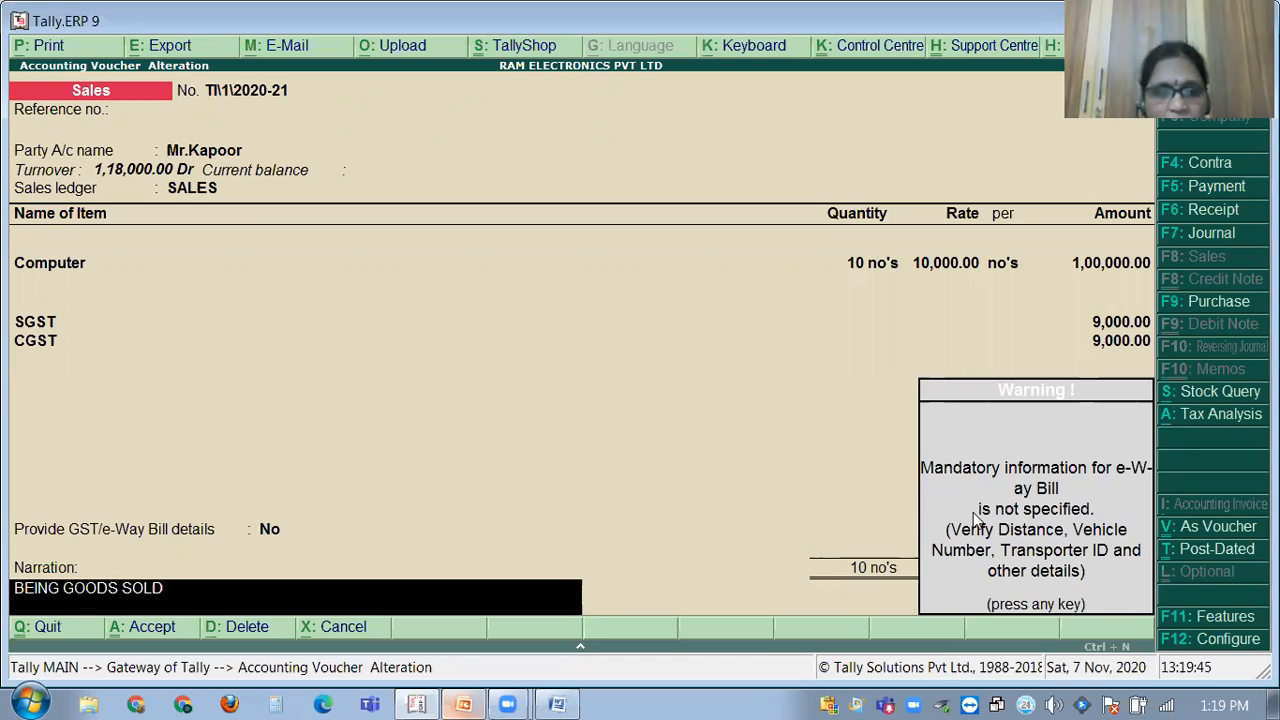
pyautogui.press('Return')
pyautogui.press('Return')
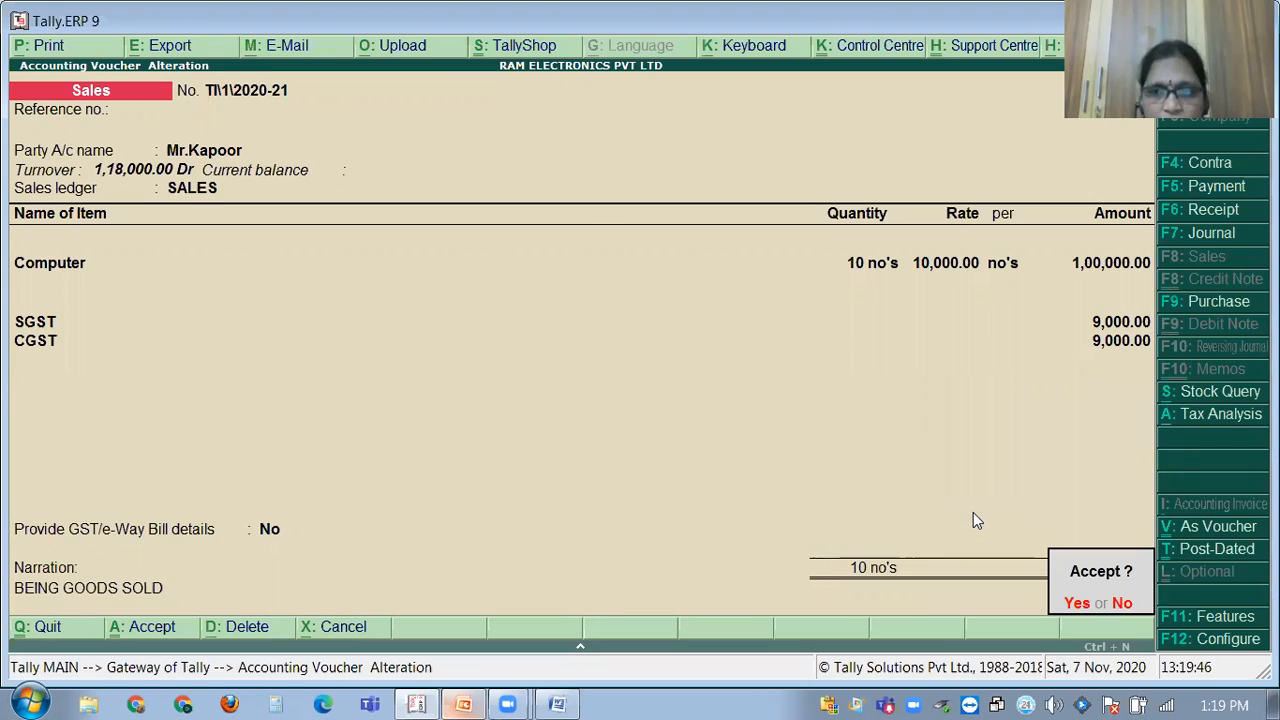
pyautogui.press('y')
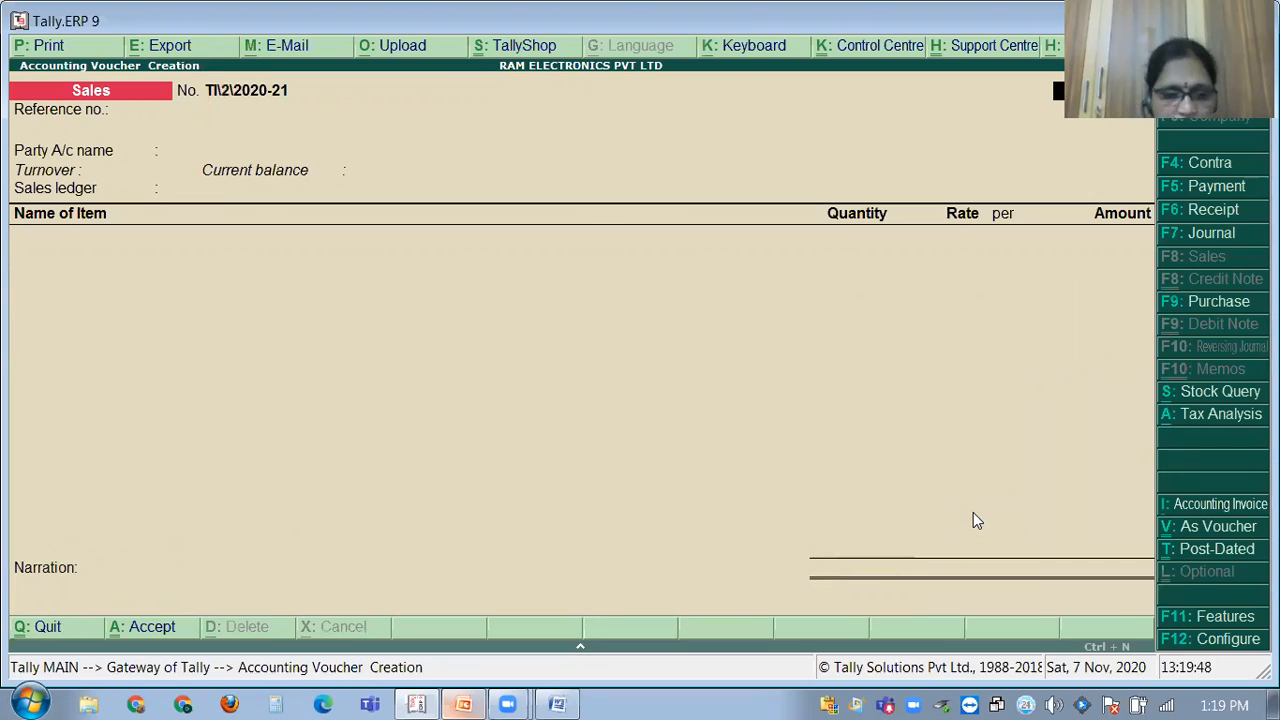
pyautogui.click(563, 702)
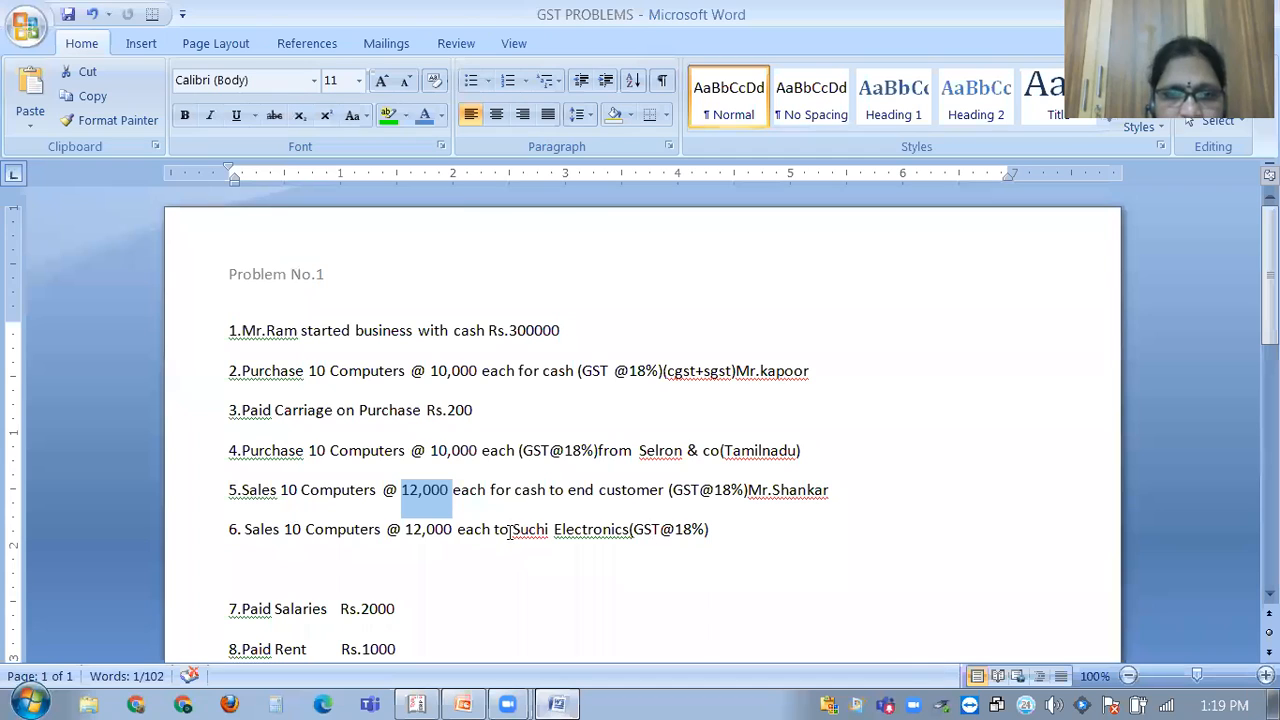
# Append KARNATAKA after (GST@18%) on problem line 6, then go back to Tally.
pyautogui.click(733, 530)
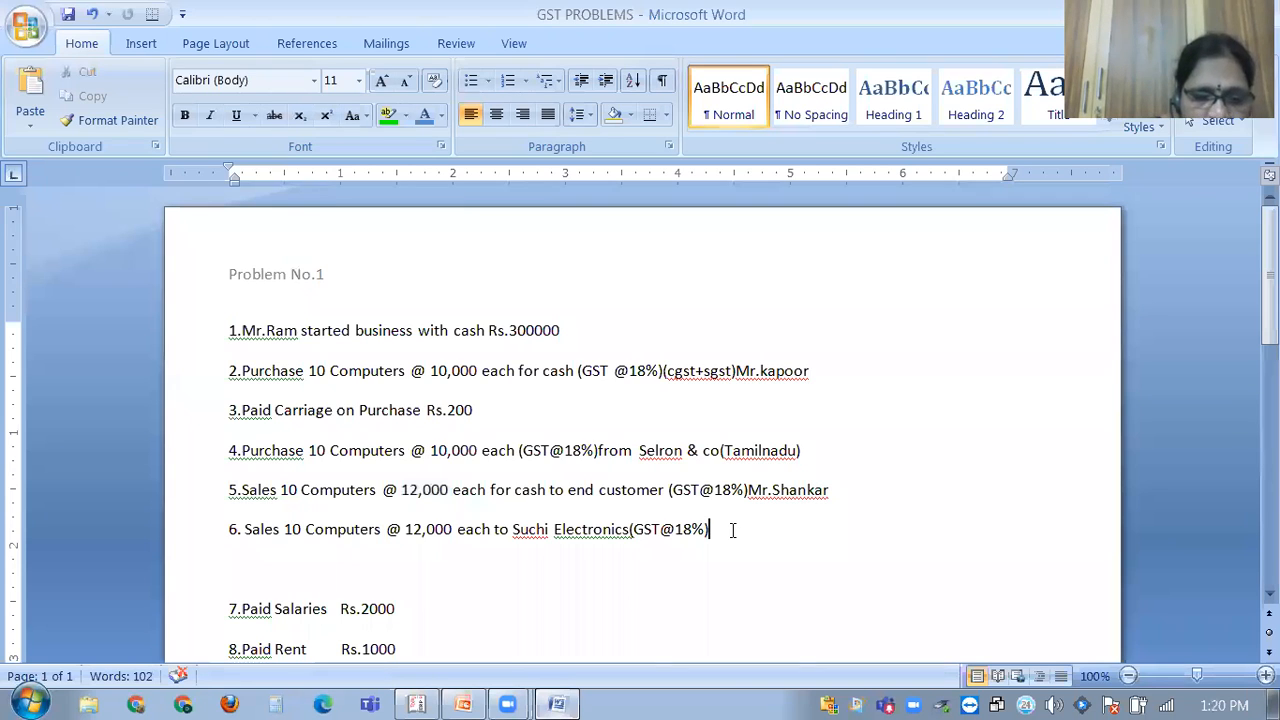
pyautogui.write('KARNATAKA')
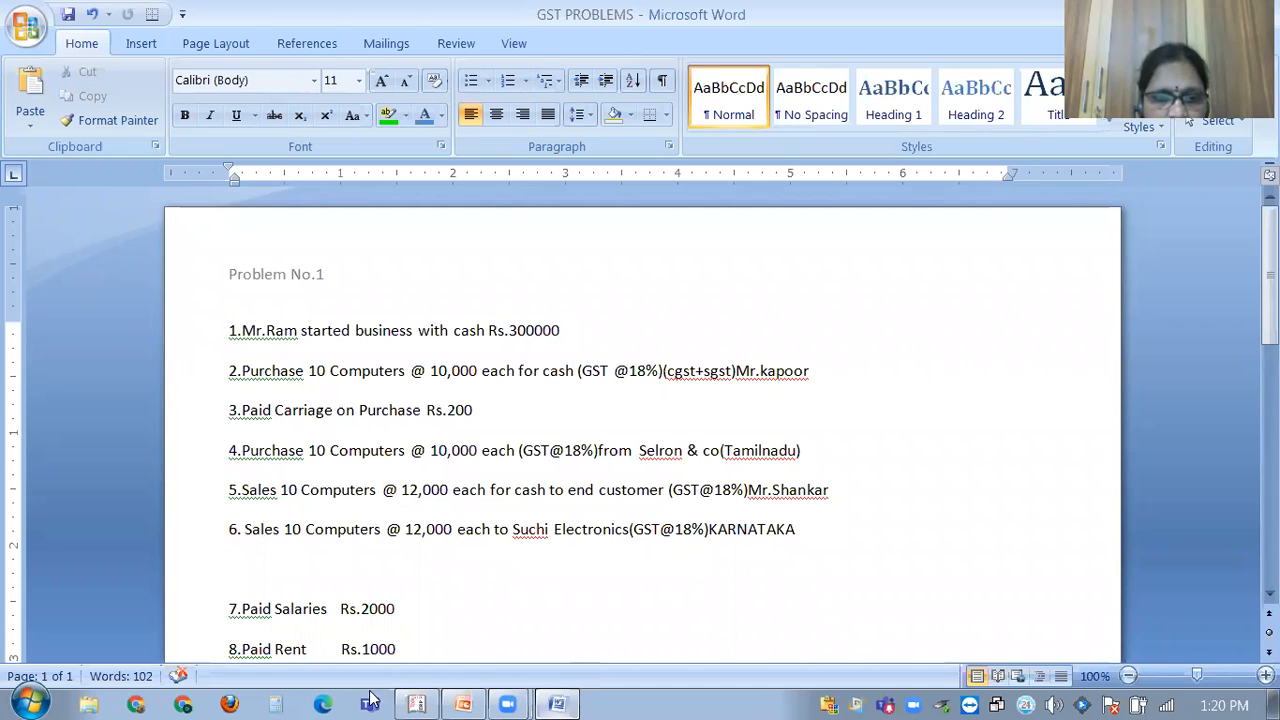
pyautogui.click(432, 697)
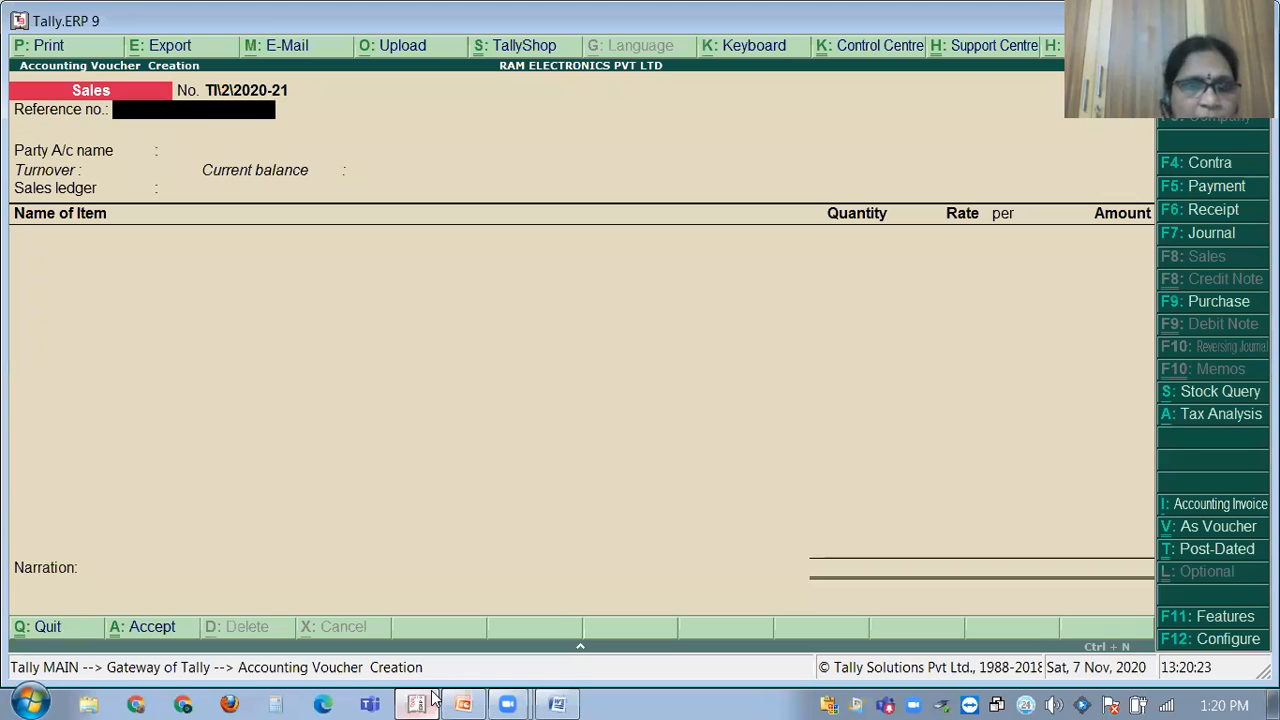
# Create a new party ledger SUCHI ELECTRONICS under Sundry Debtors.
pyautogui.press('Return')
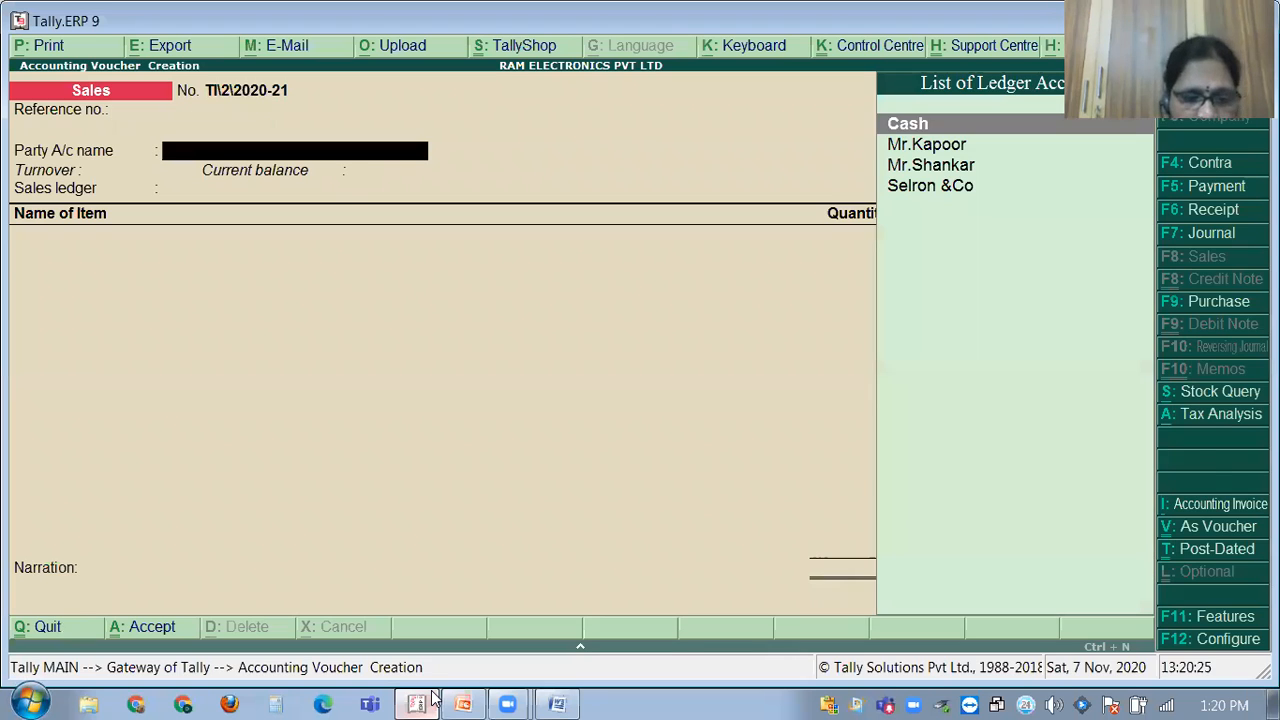
pyautogui.hotkey('alt', 'c')
pyautogui.write('SUCHI')
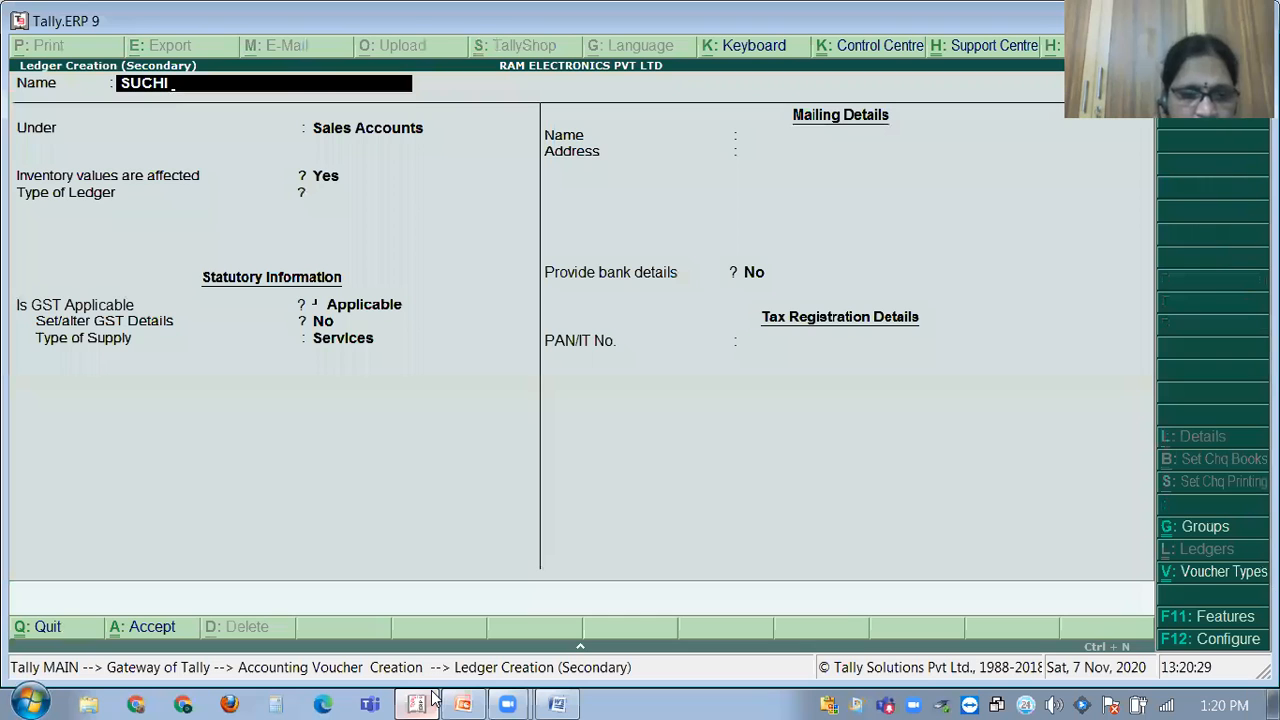
pyautogui.click(556, 700)
pyautogui.click(556, 700)
pyautogui.write('ELEC')
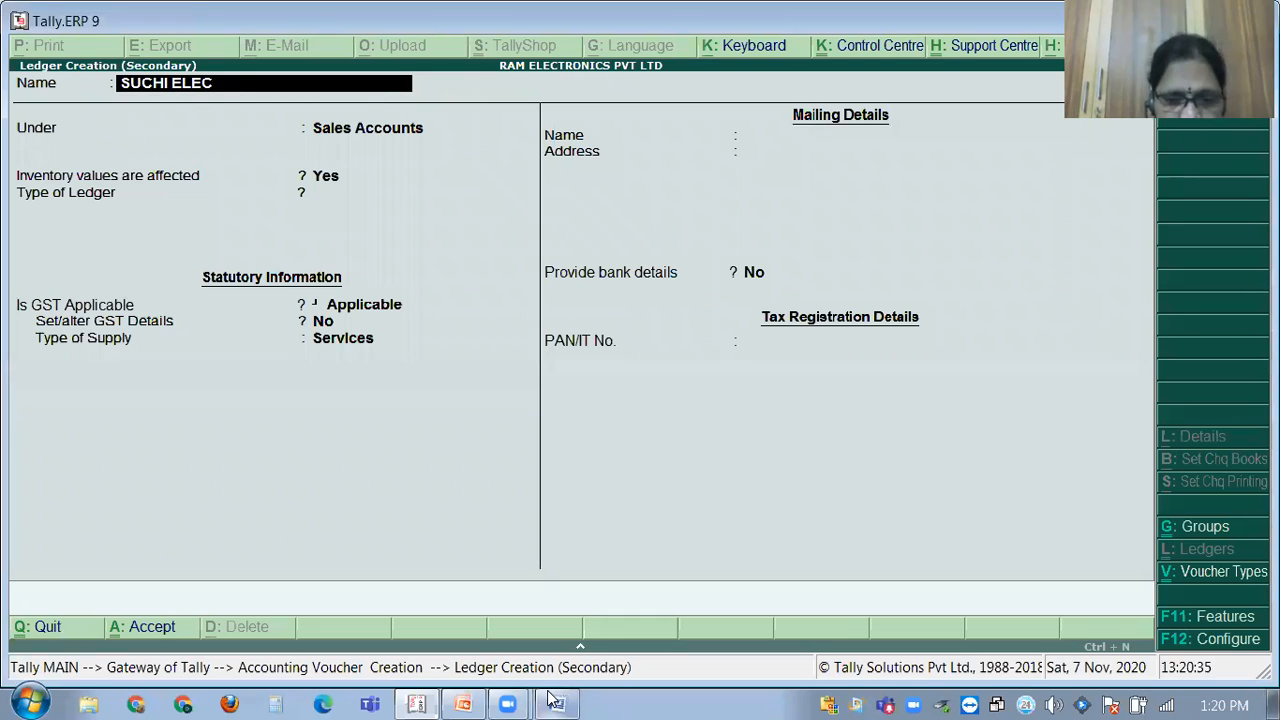
pyautogui.write('TRONICS')
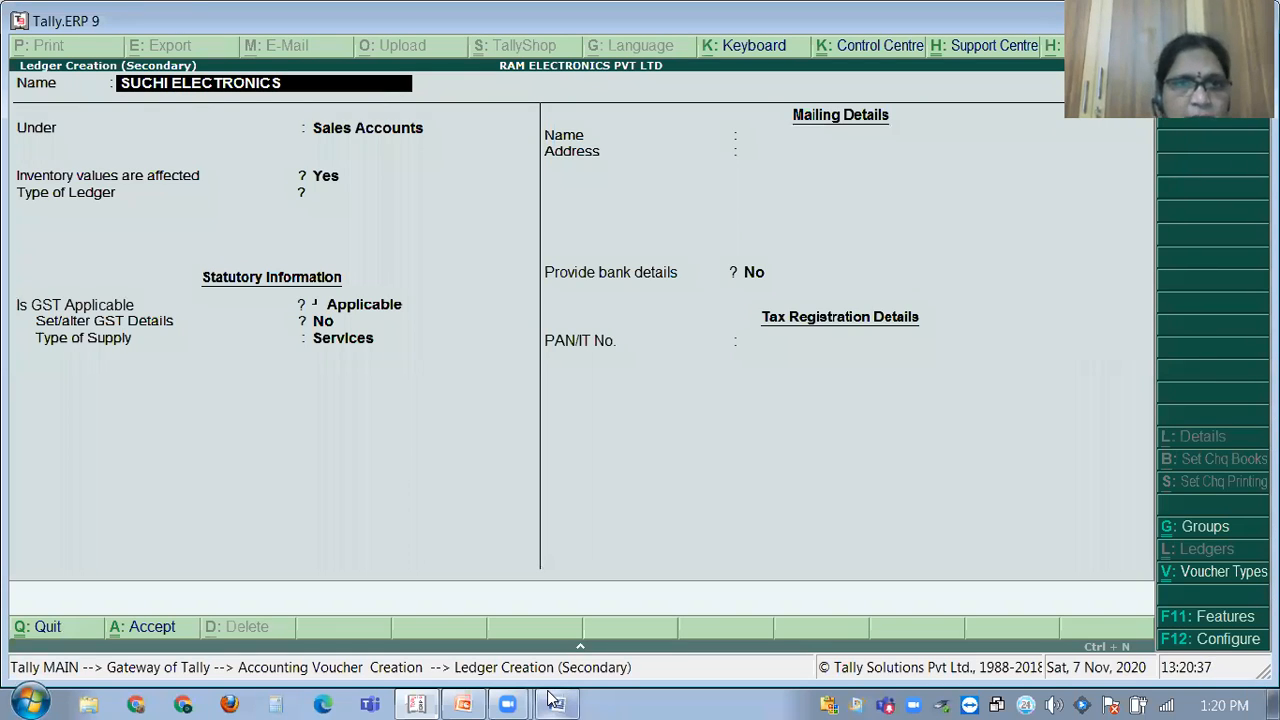
pyautogui.press('Return')
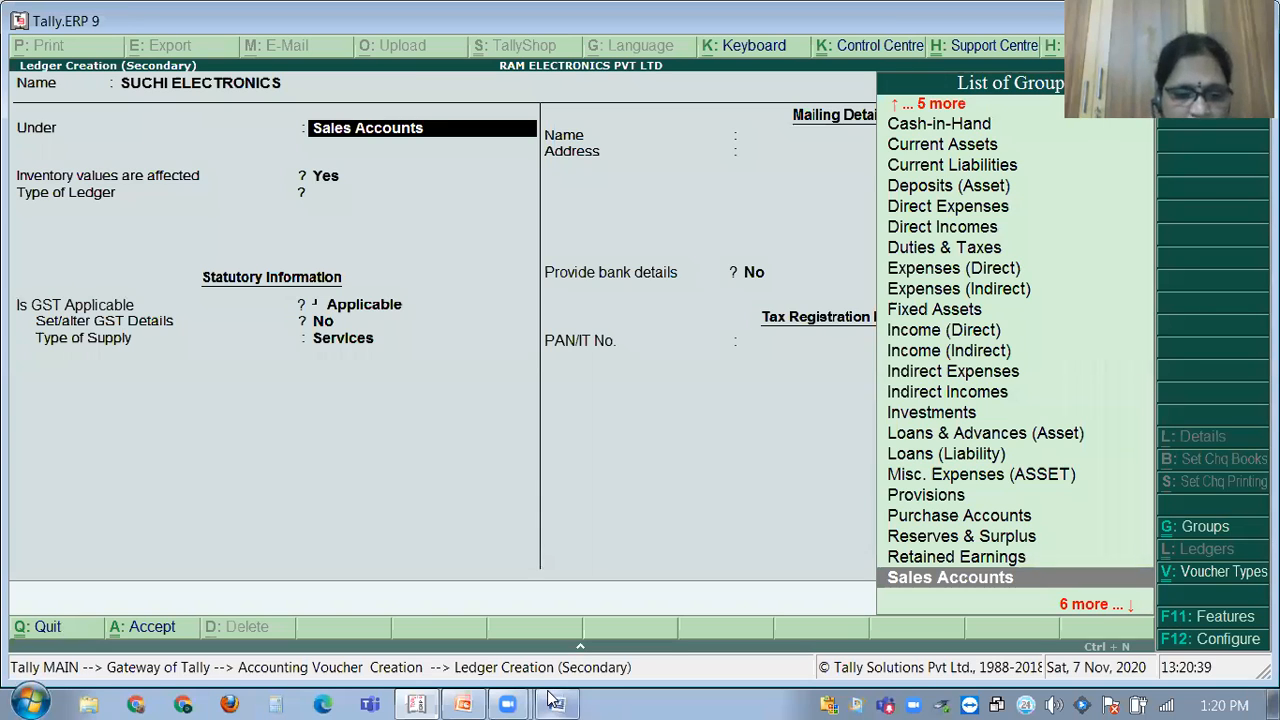
pyautogui.write('SU')
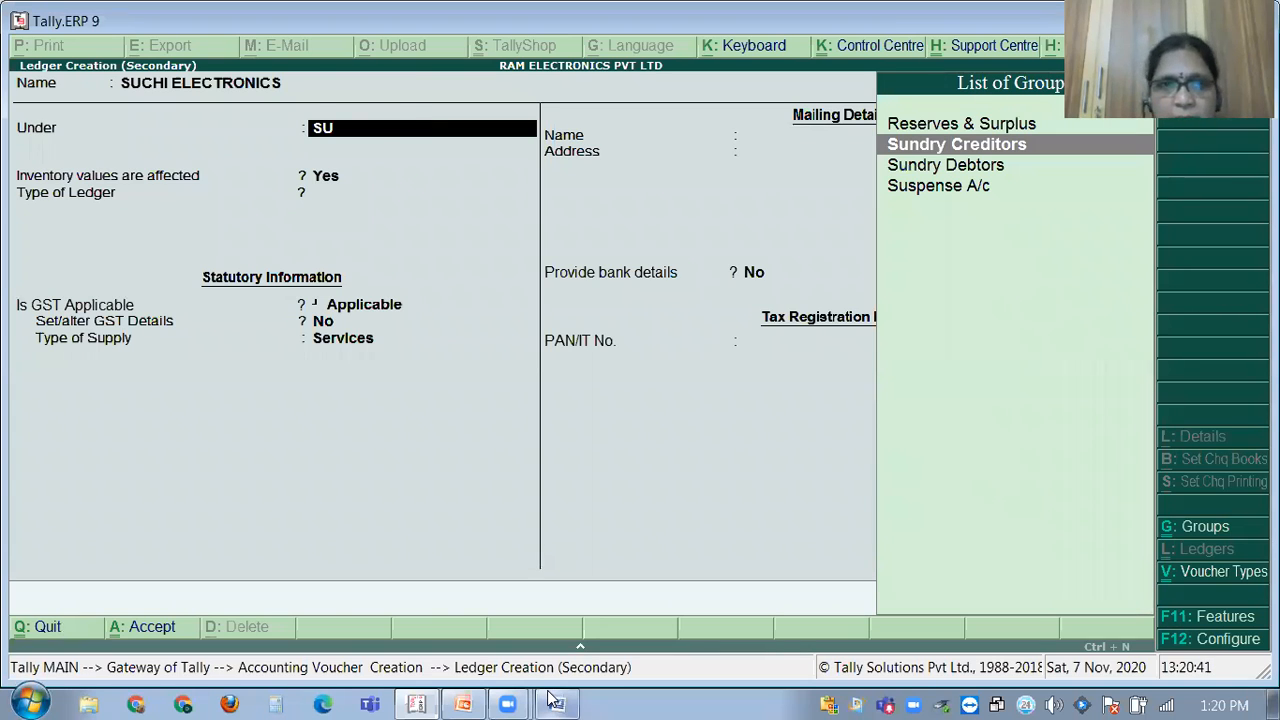
pyautogui.press('Down')
pyautogui.press('Return')
pyautogui.press('Return')
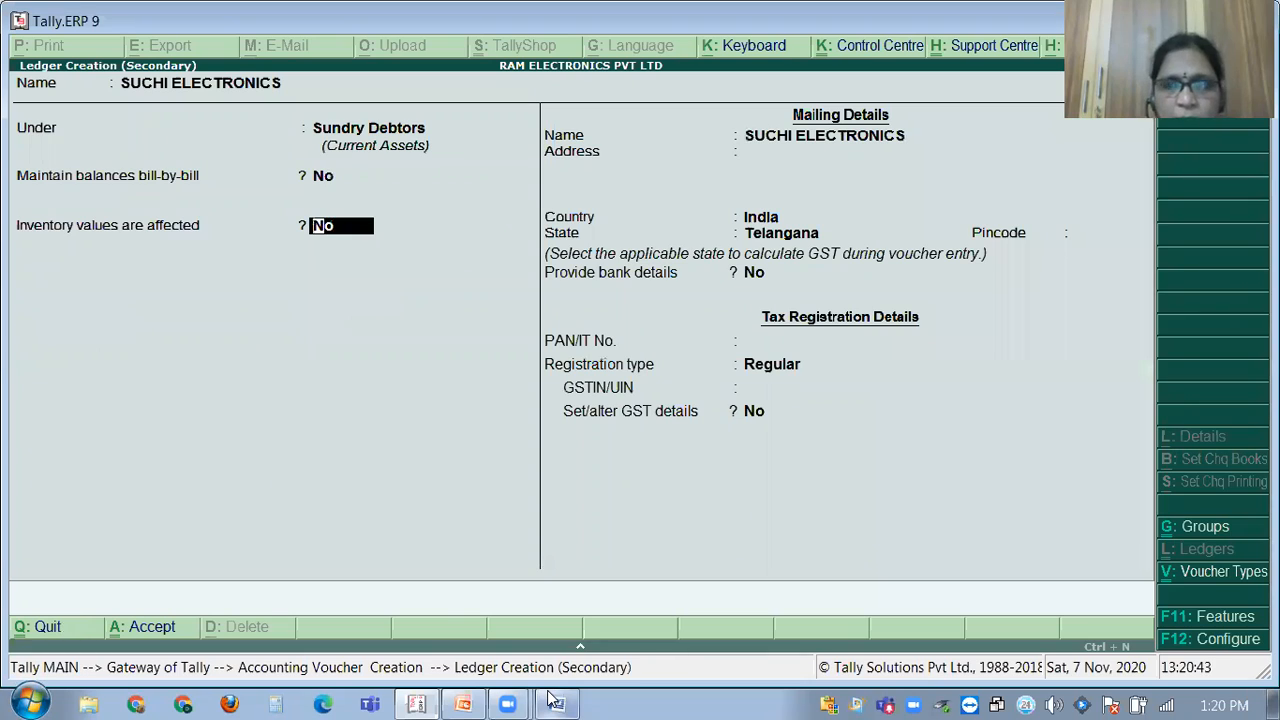
pyautogui.press('Return')
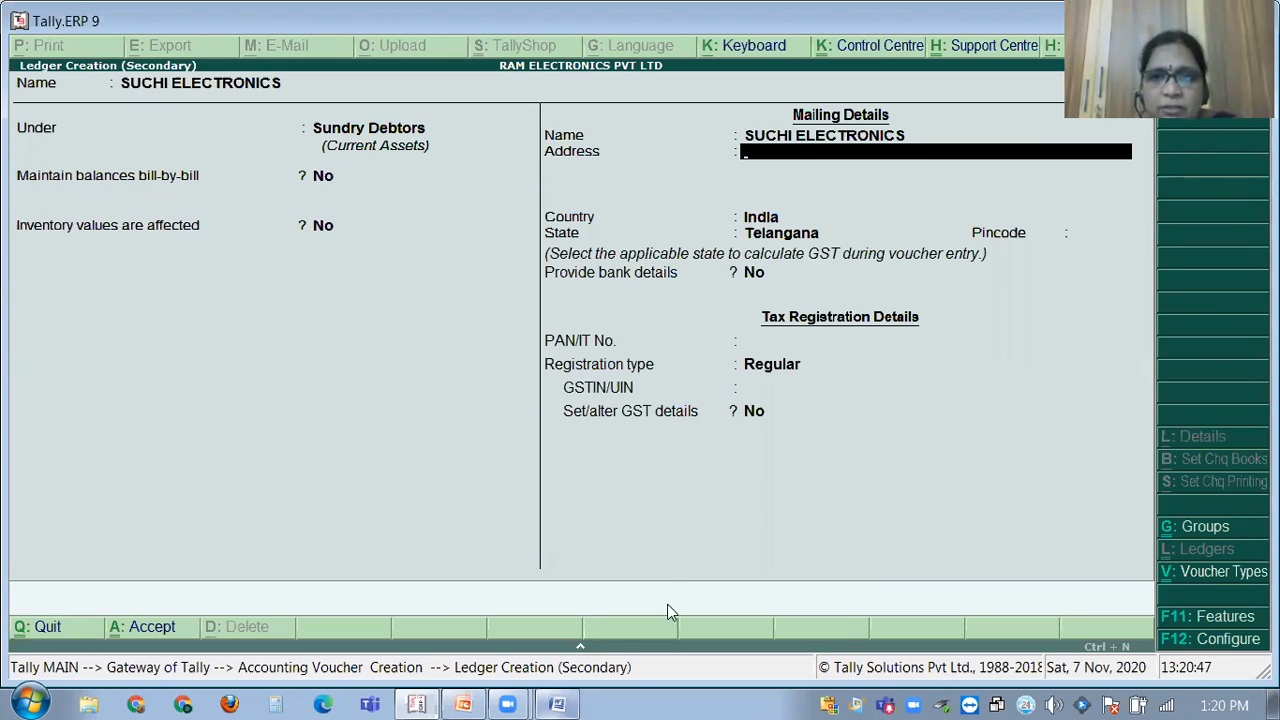
# Fill in the party's address, choose Karnataka as the state and enter the pincode.
pyautogui.click(785, 236)
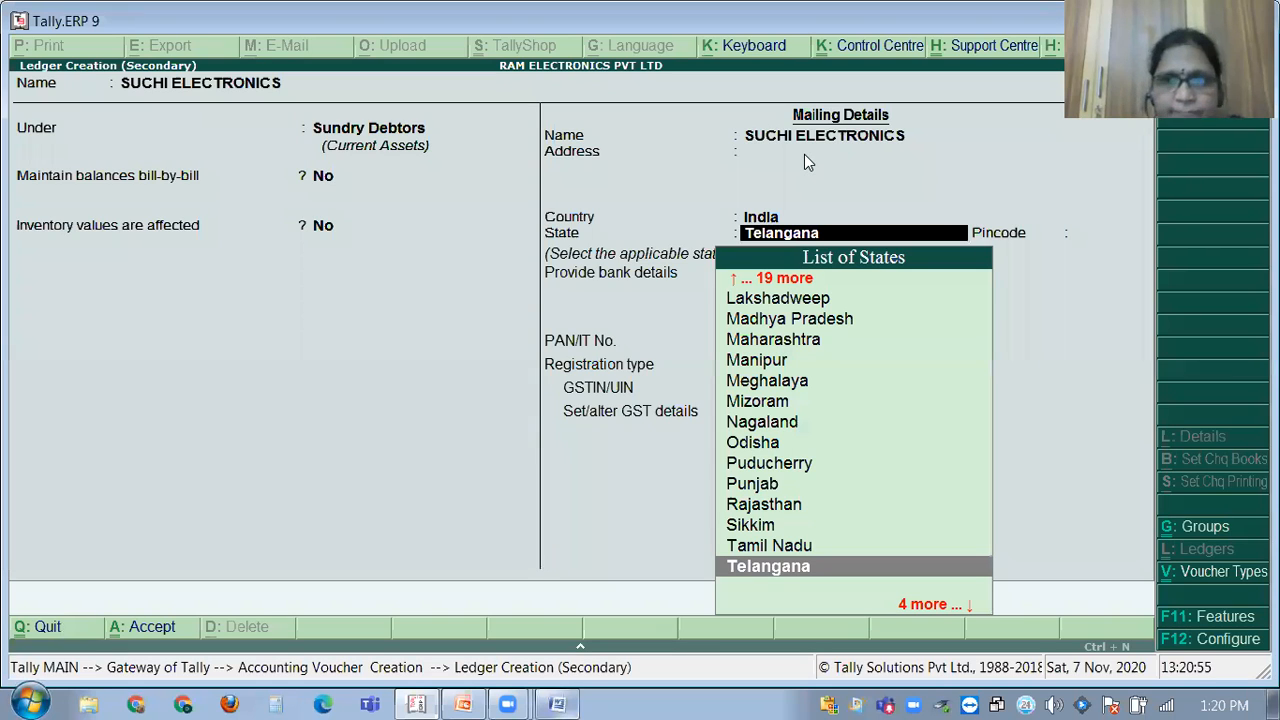
pyautogui.press('t')
pyautogui.press('BackSpace')
pyautogui.press('BackSpace')
pyautogui.press('BackSpace')
pyautogui.press('BackSpace')
pyautogui.press('BackSpace')
pyautogui.press('BackSpace')
pyautogui.press('BackSpace')
pyautogui.press('BackSpace')
pyautogui.press('BackSpace')
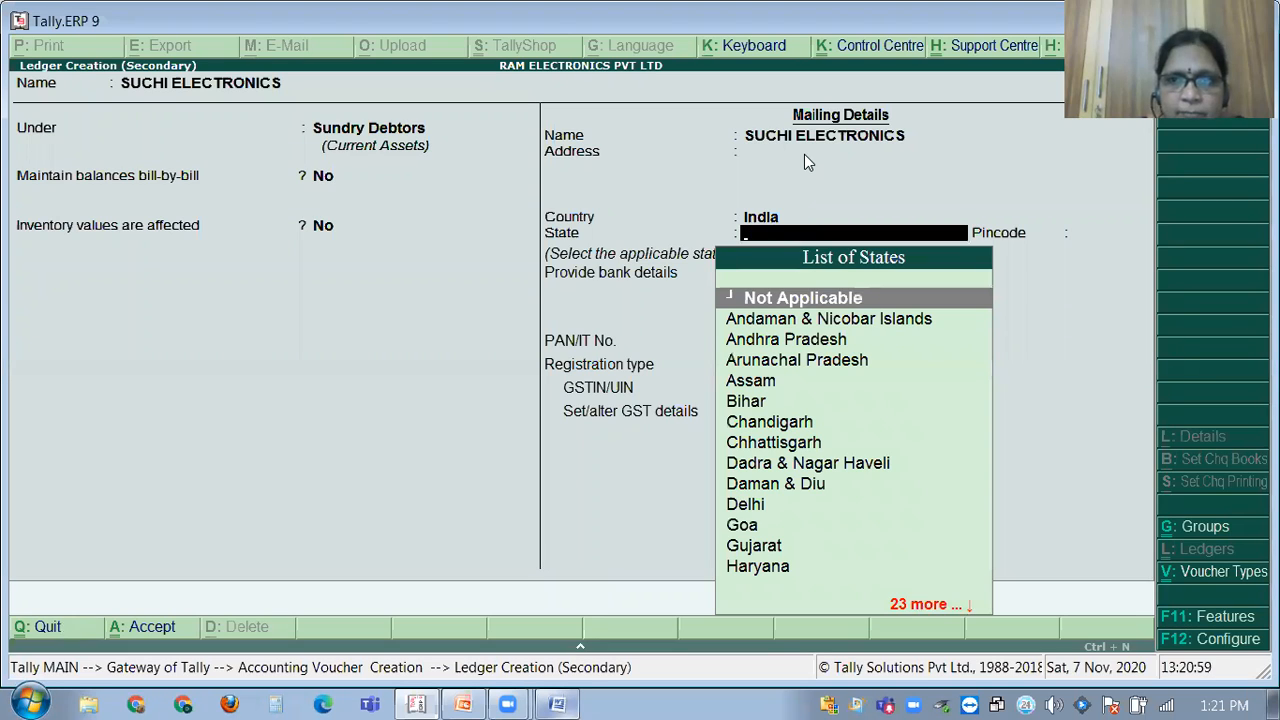
pyautogui.click(805, 152)
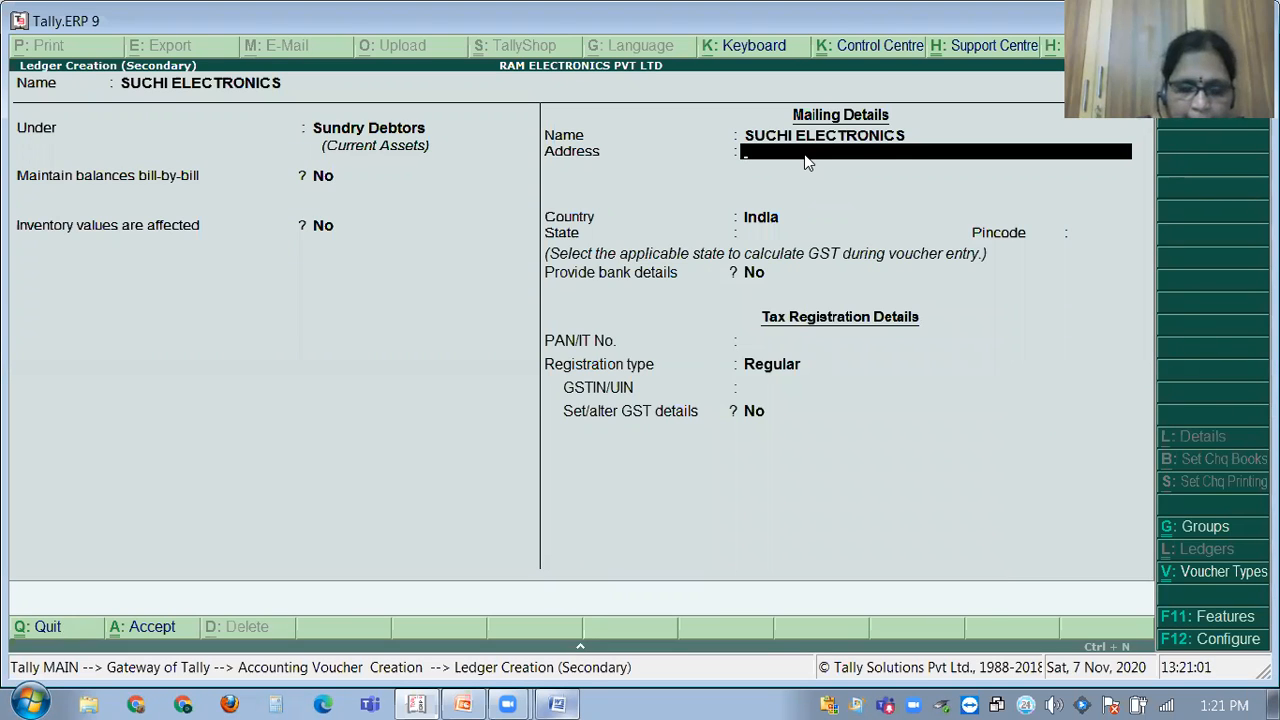
pyautogui.write('GANDHINN')
pyautogui.press('BackSpace')
pyautogui.press('BackSpace')
pyautogui.write('NAGAR')
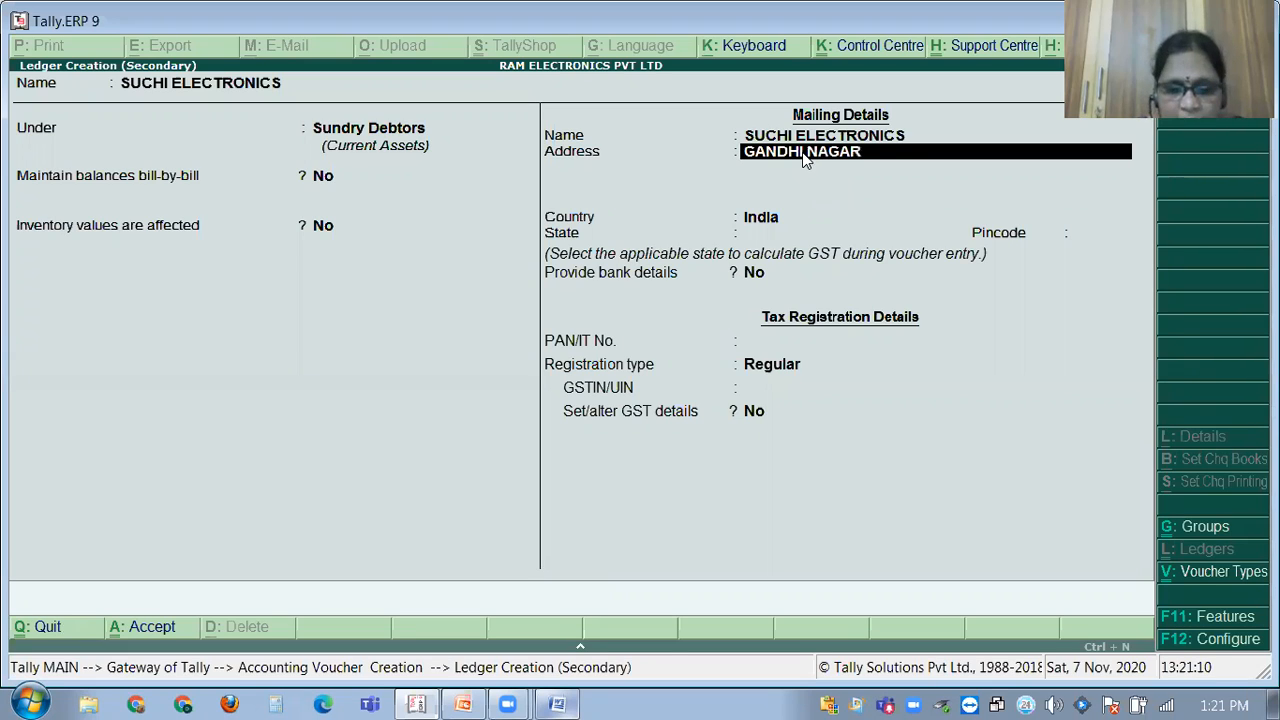
pyautogui.write(' BANGLORE')
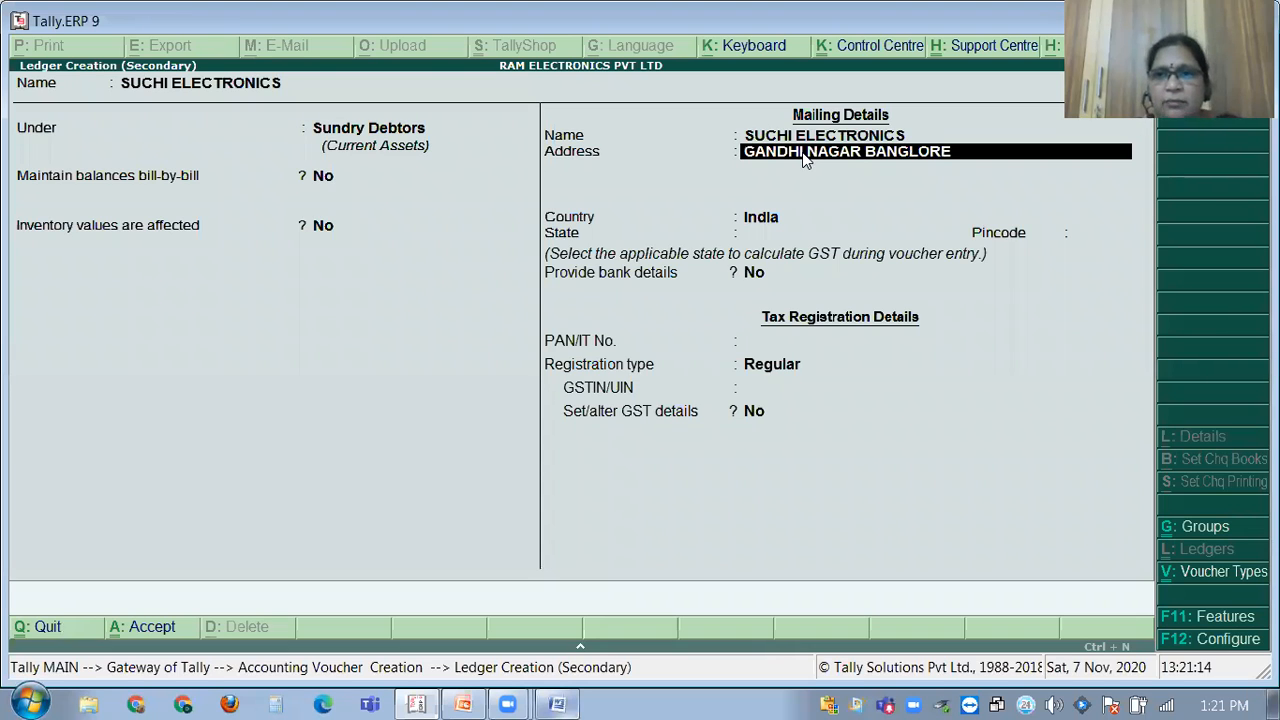
pyautogui.press('Return')
pyautogui.press('Return')
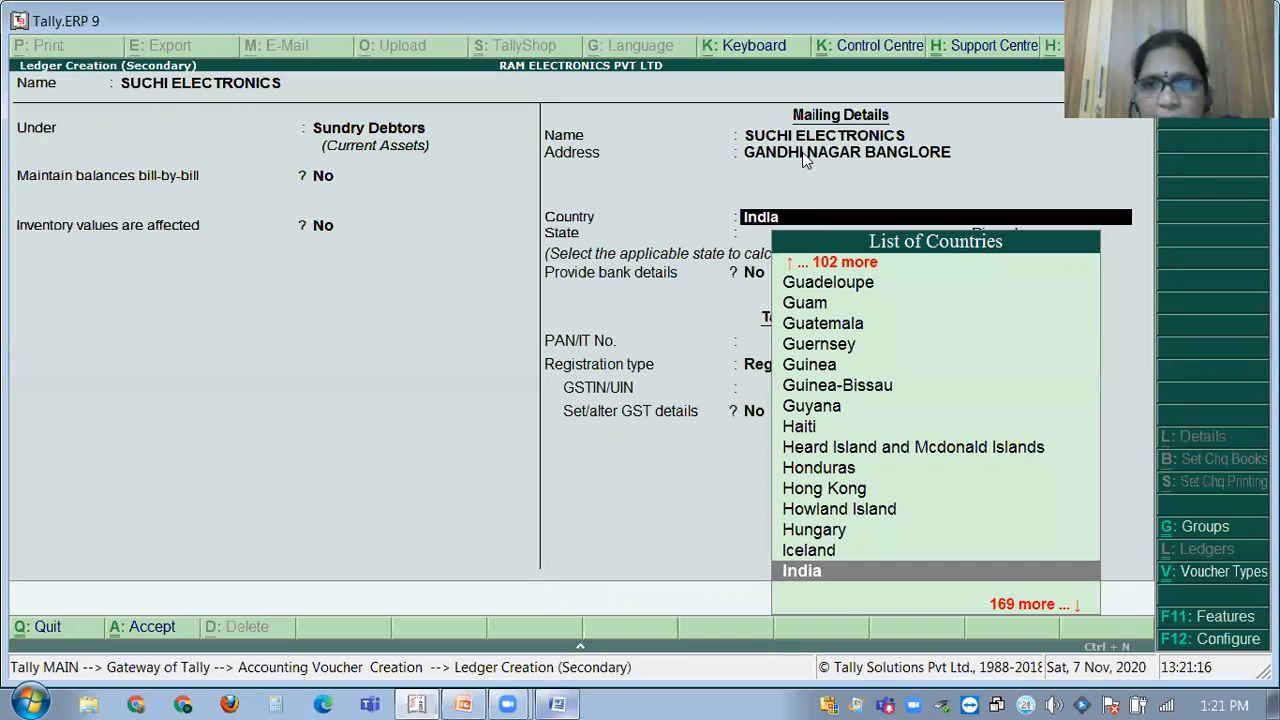
pyautogui.press('Return')
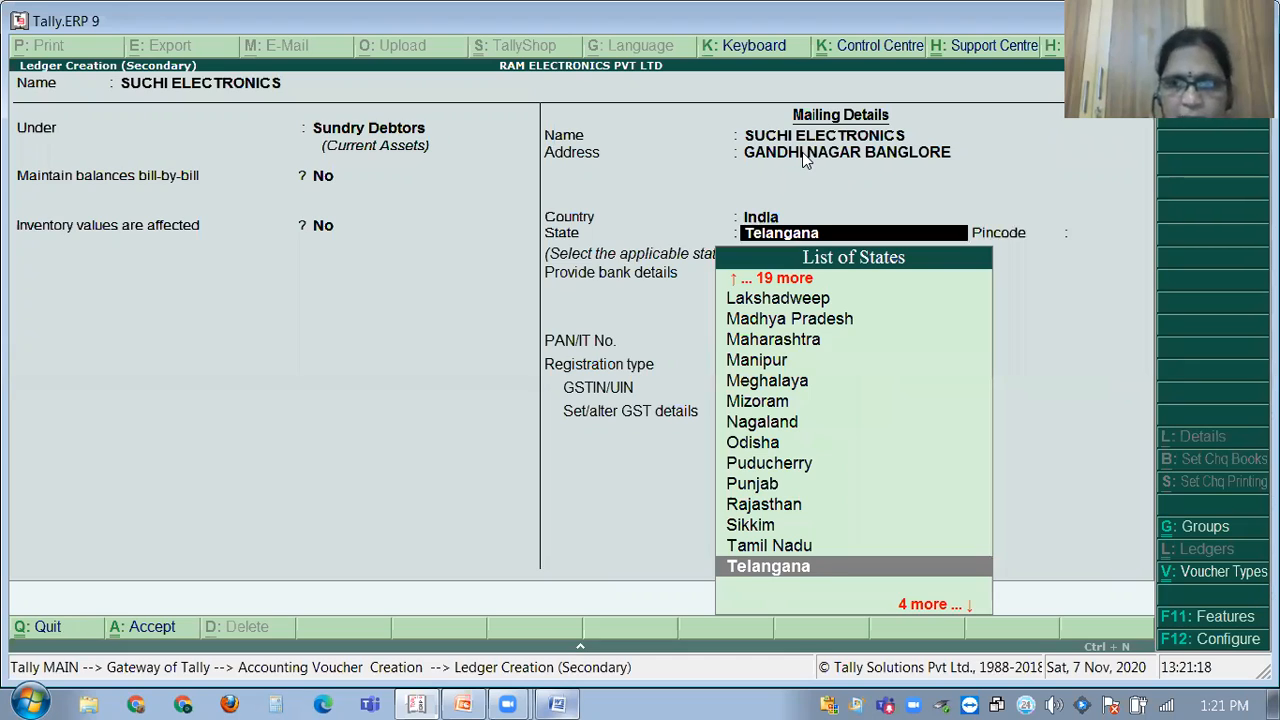
pyautogui.write('KA')
pyautogui.press('Return')
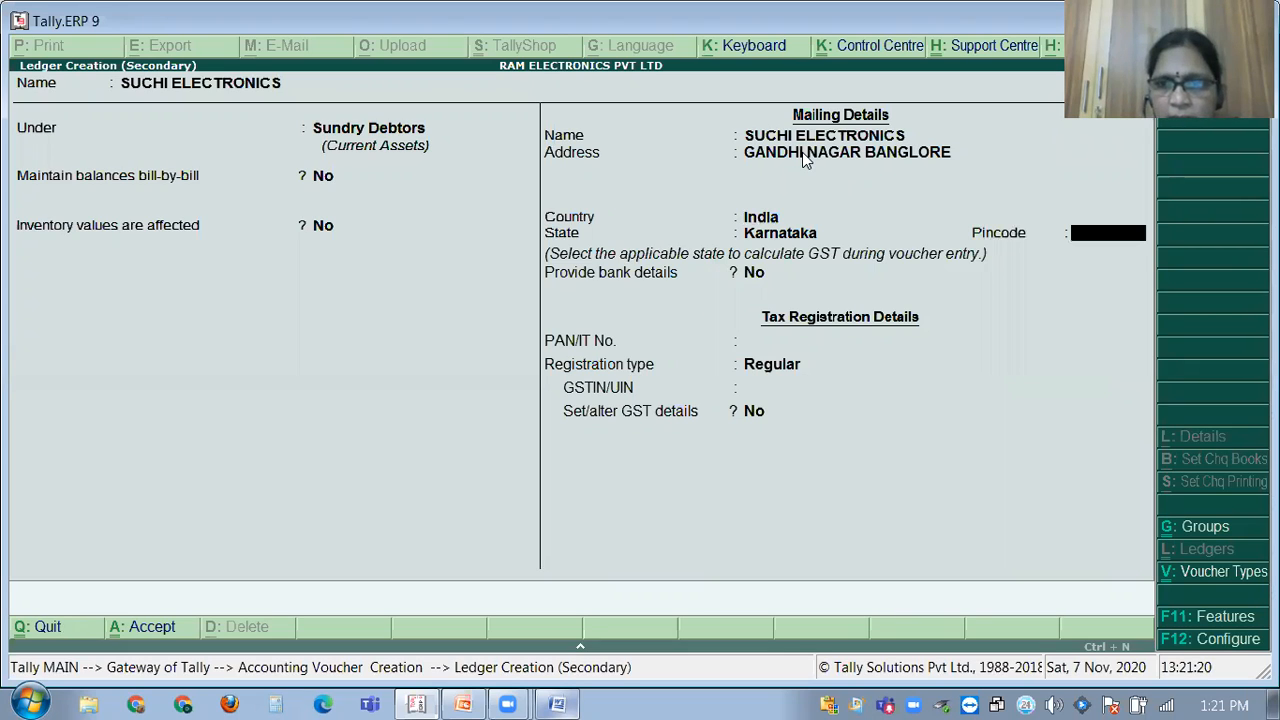
pyautogui.write('5012453')
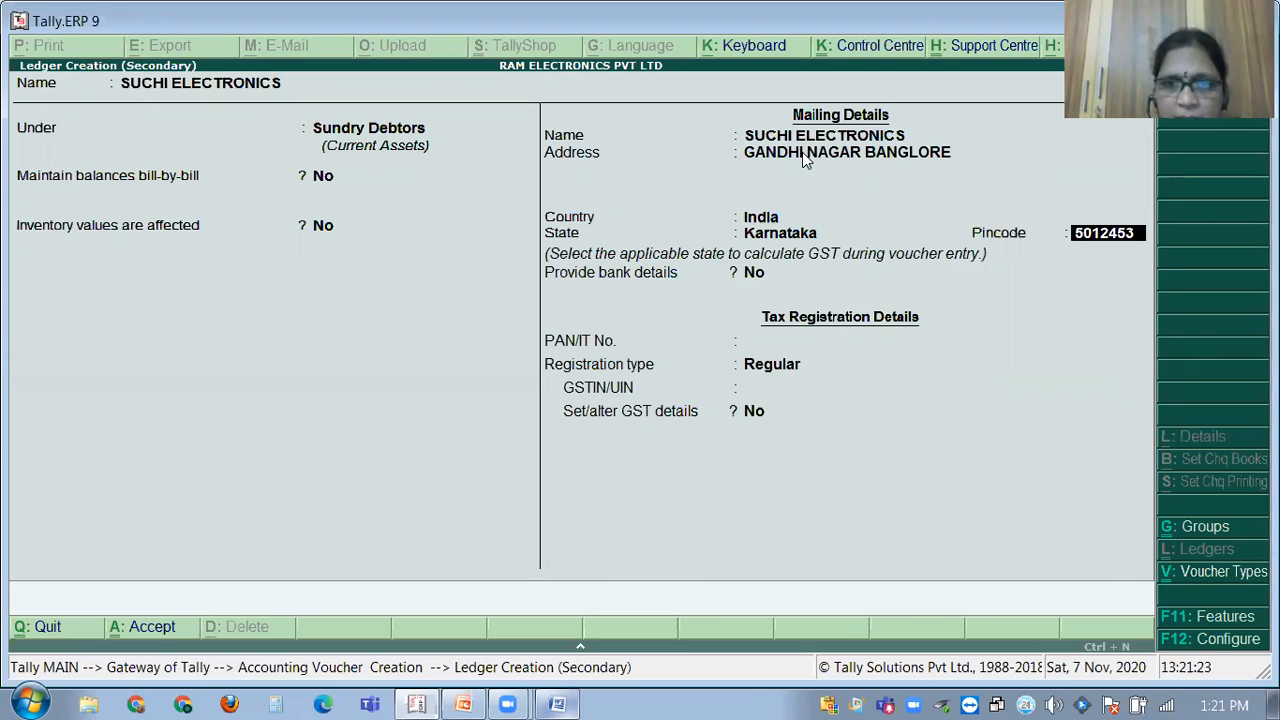
pyautogui.press('Return')
# Keep Regular registration, enter the party's GSTIN and save the ledger.
pyautogui.press('Return')
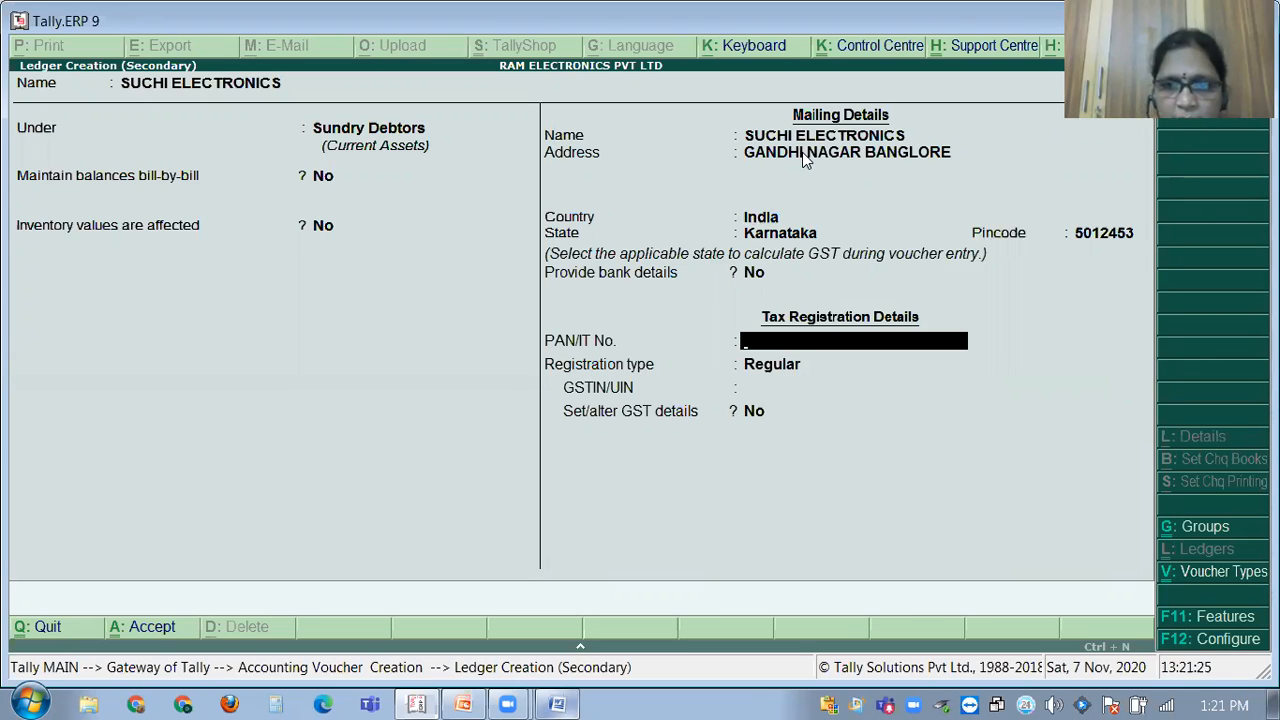
pyautogui.press('Return')
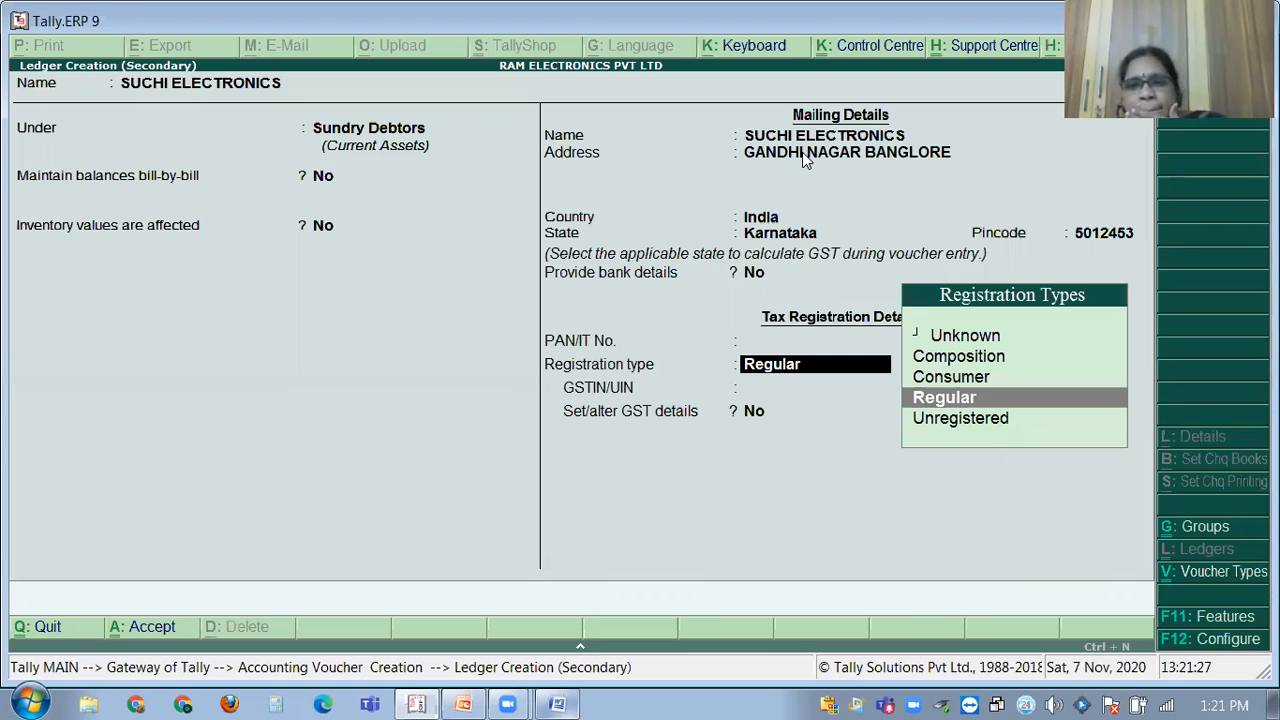
pyautogui.press('Return')
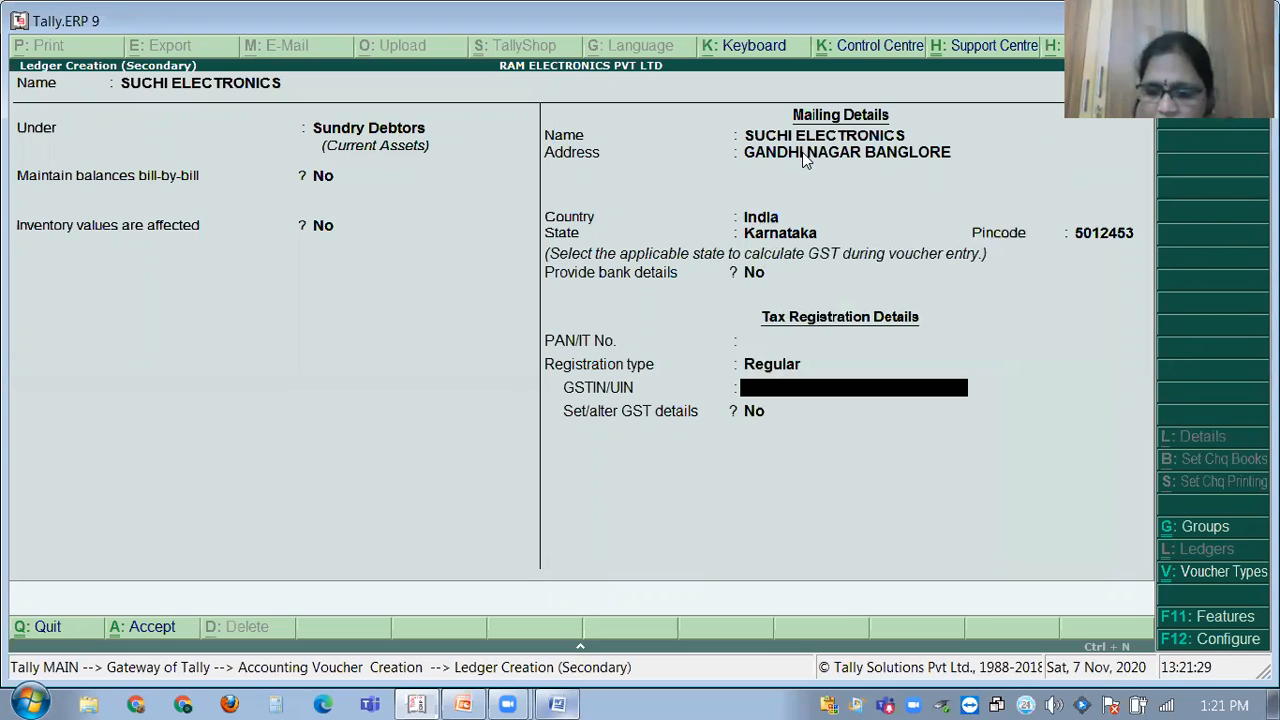
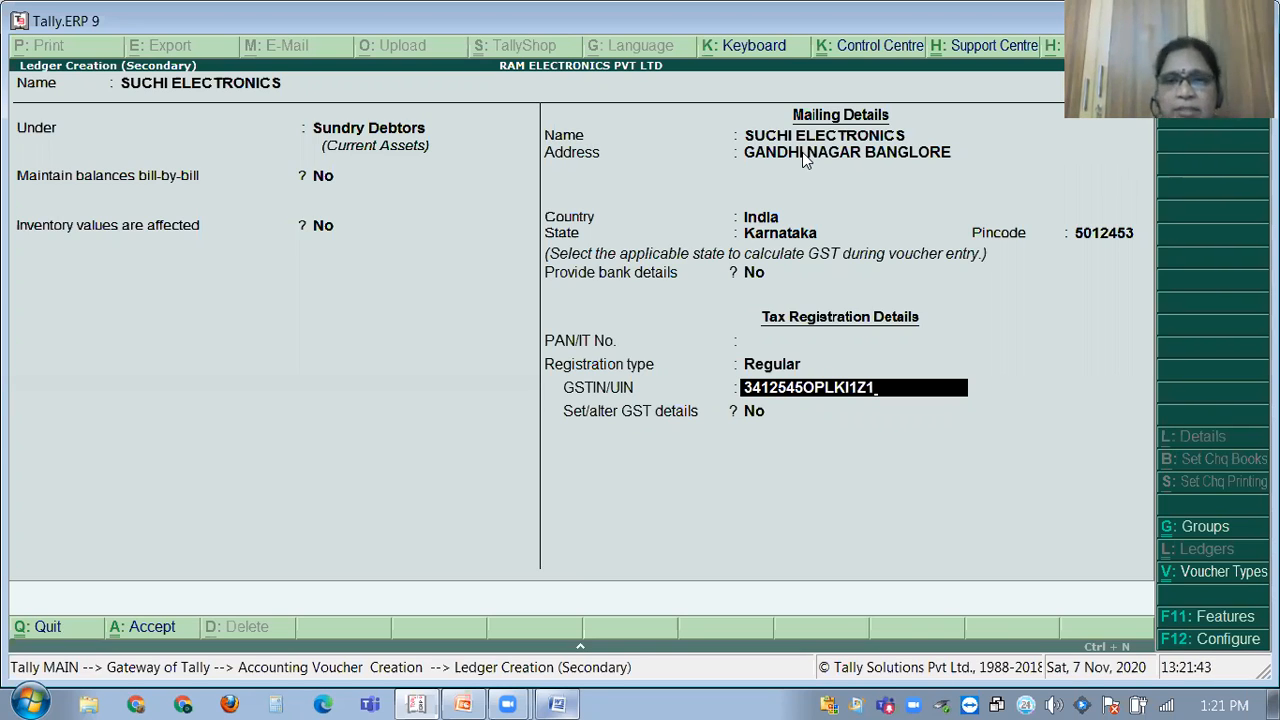
pyautogui.press('Return')
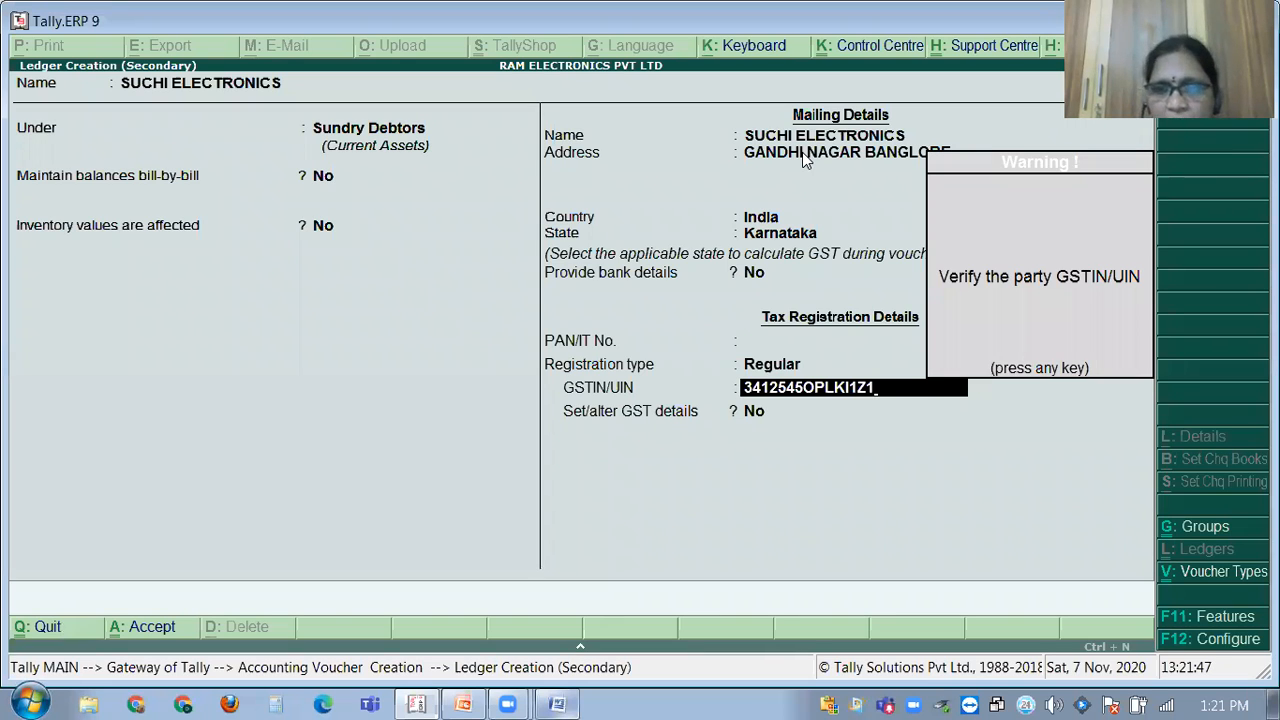
pyautogui.press('Return')
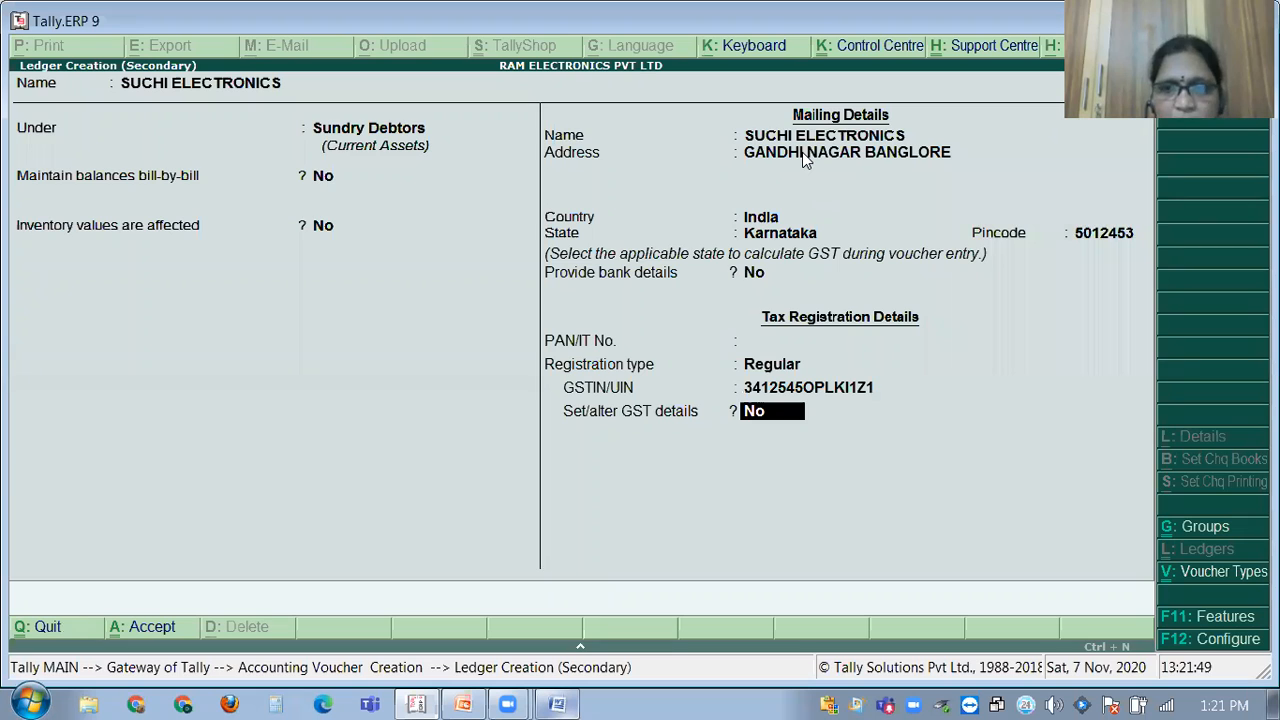
pyautogui.press('Return')
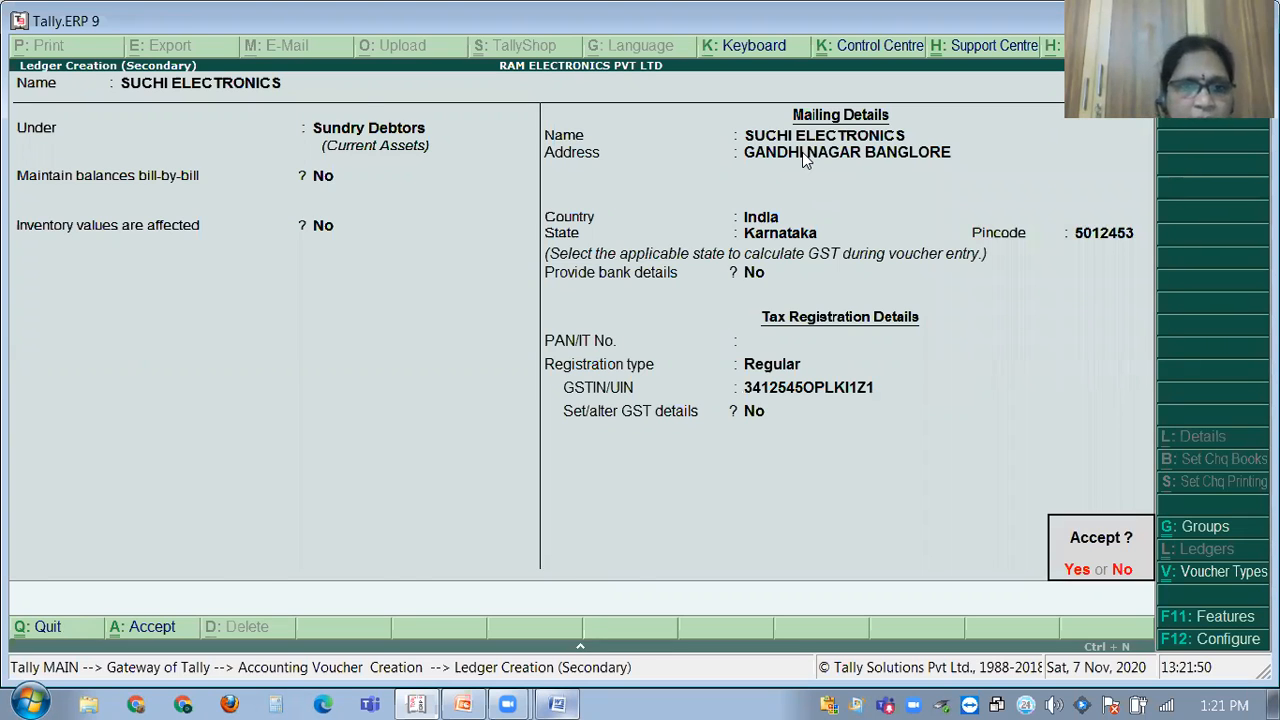
pyautogui.press('Return')
pyautogui.press('Return')
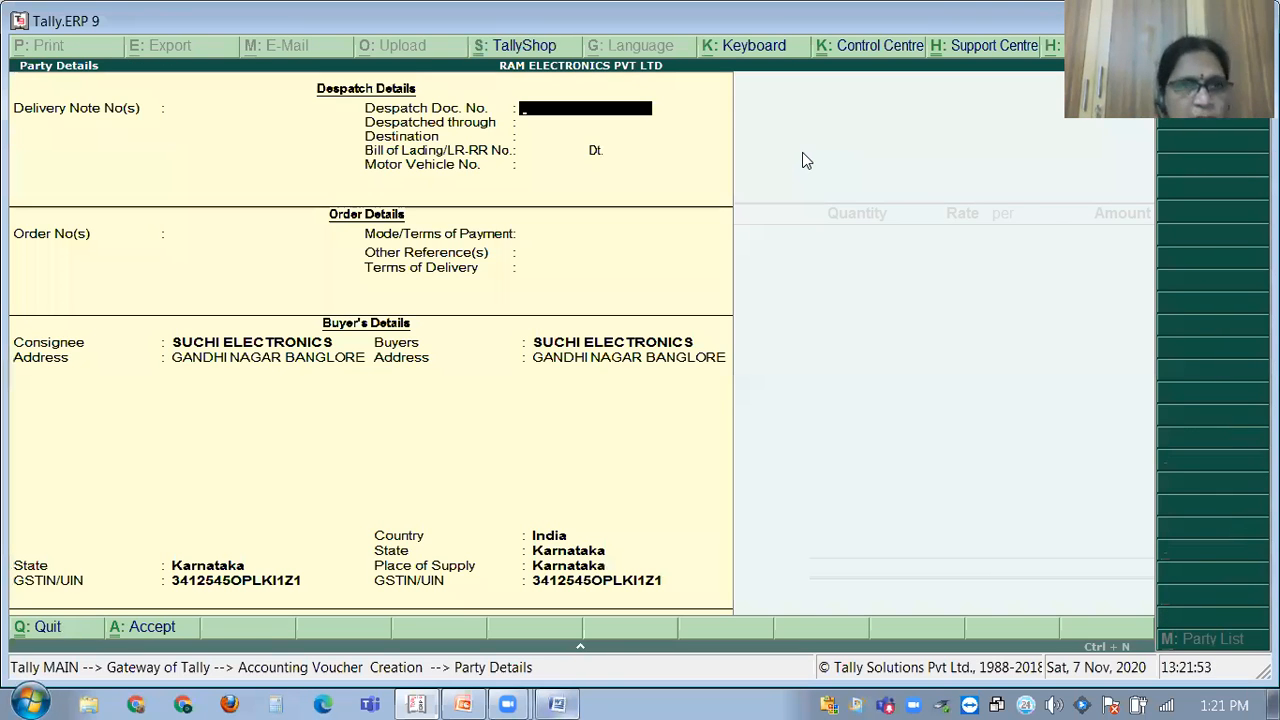
# Accept the party details and pick SALES IGST from the ledger list.
pyautogui.hotkey('ctrl', 'a')
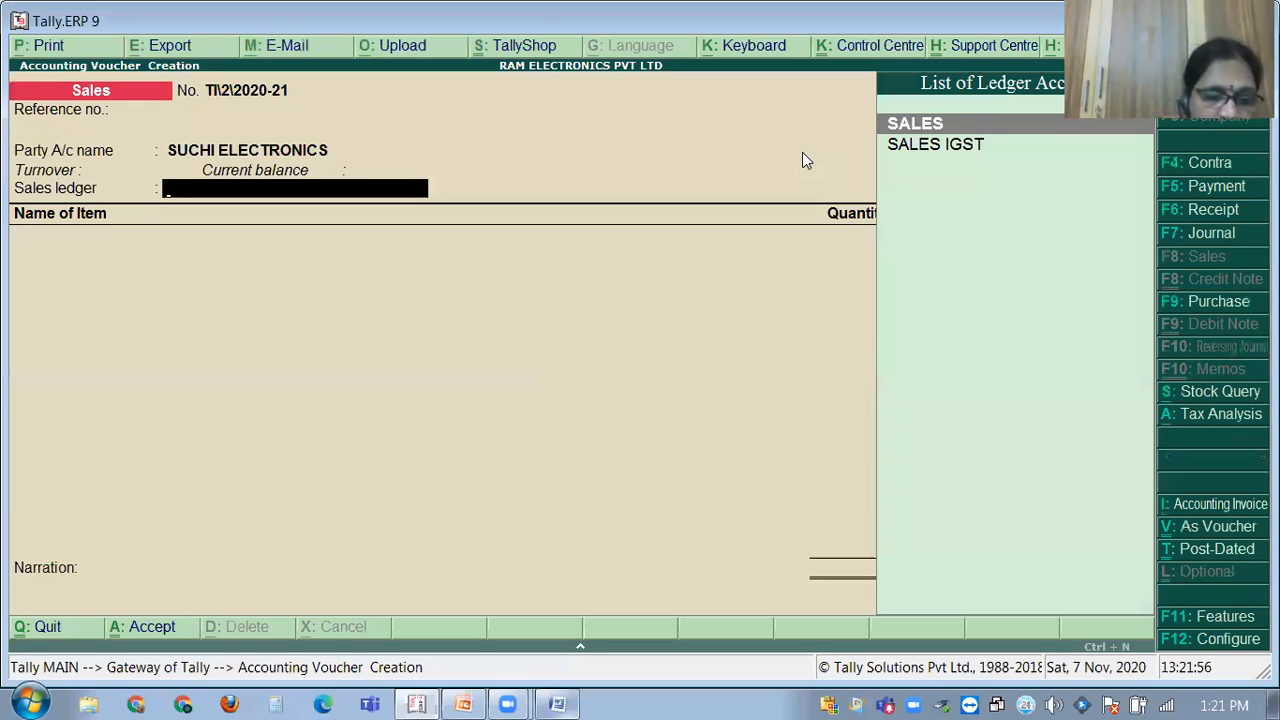
pyautogui.write('IGST')
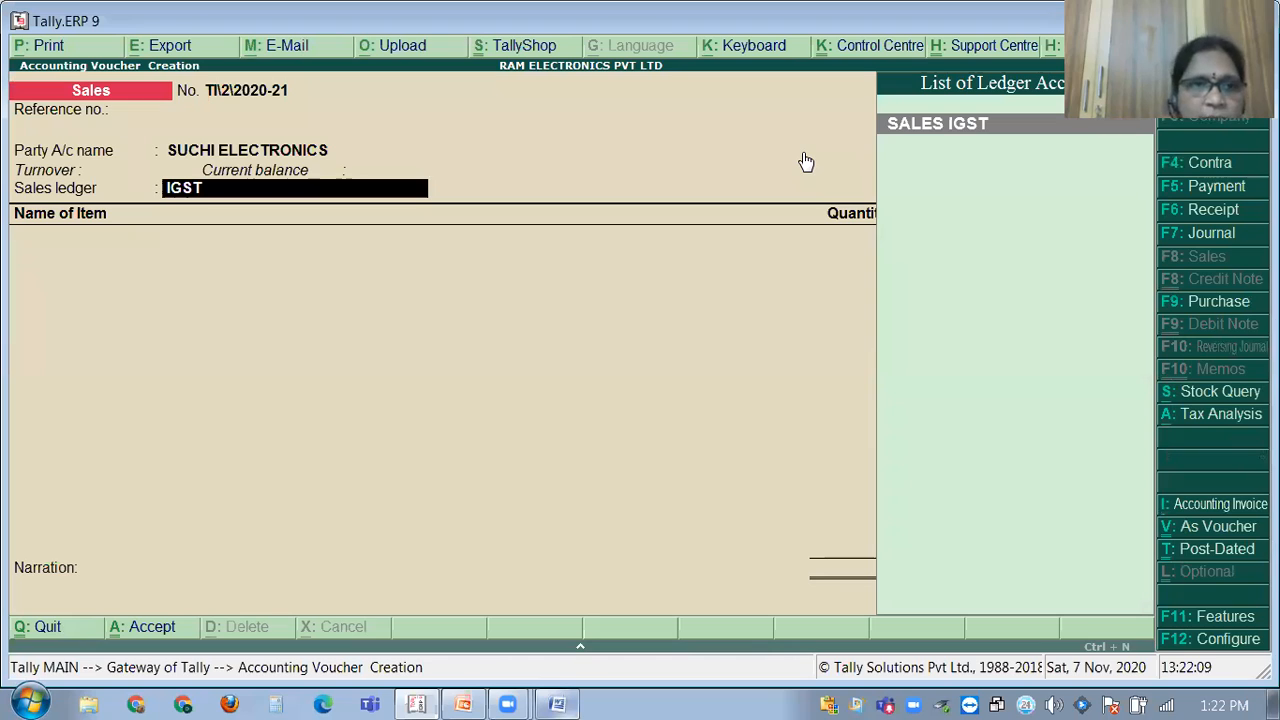
pyautogui.click(971, 122)
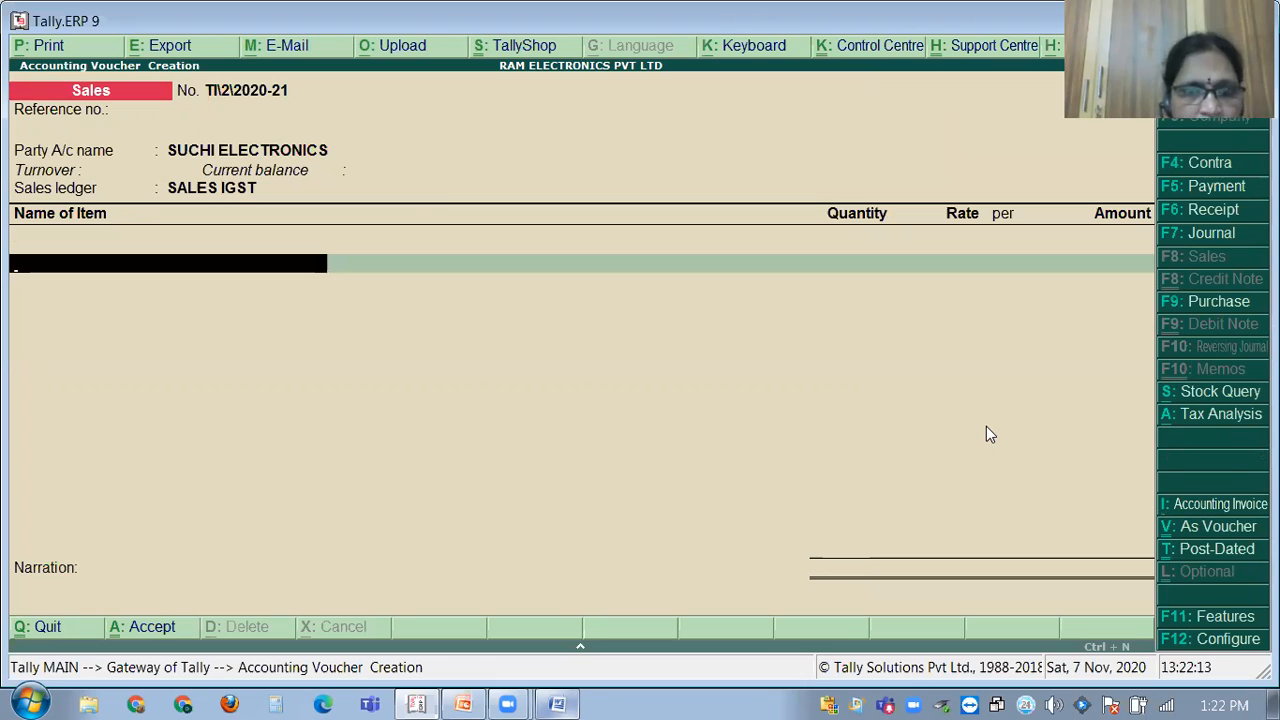
pyautogui.click(557, 703)
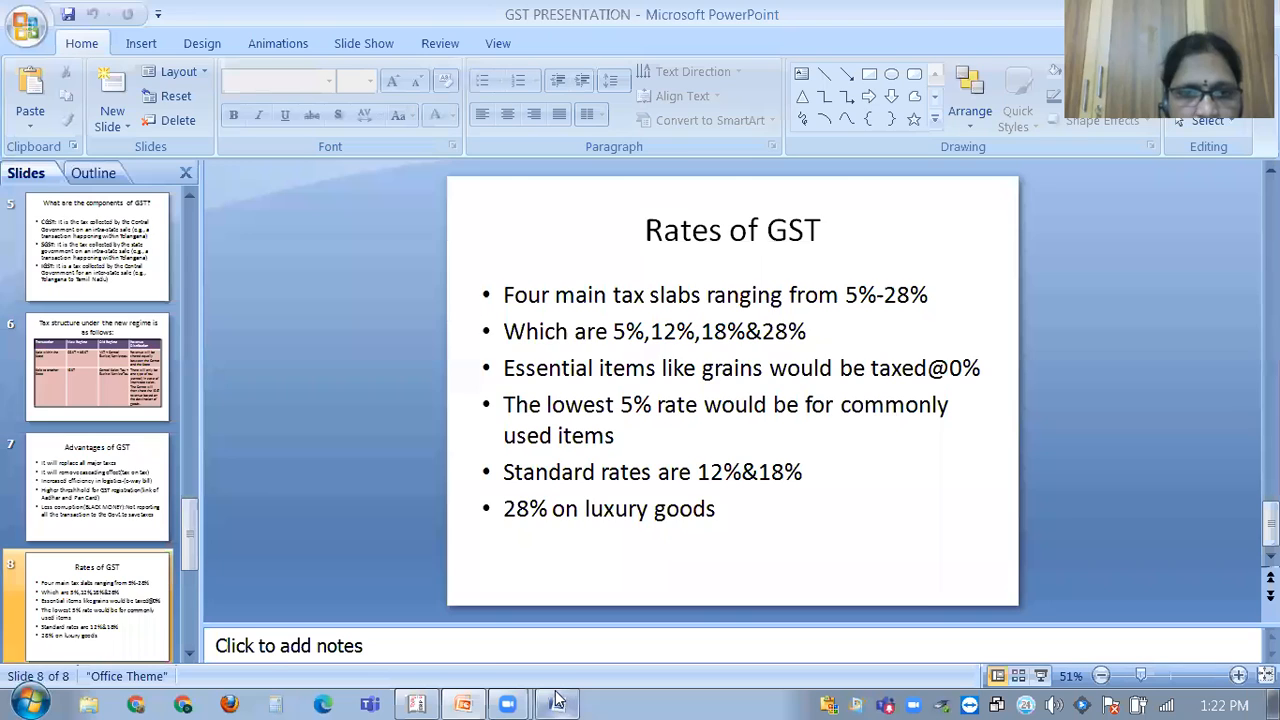
pyautogui.click(557, 703)
pyautogui.click(400, 699)
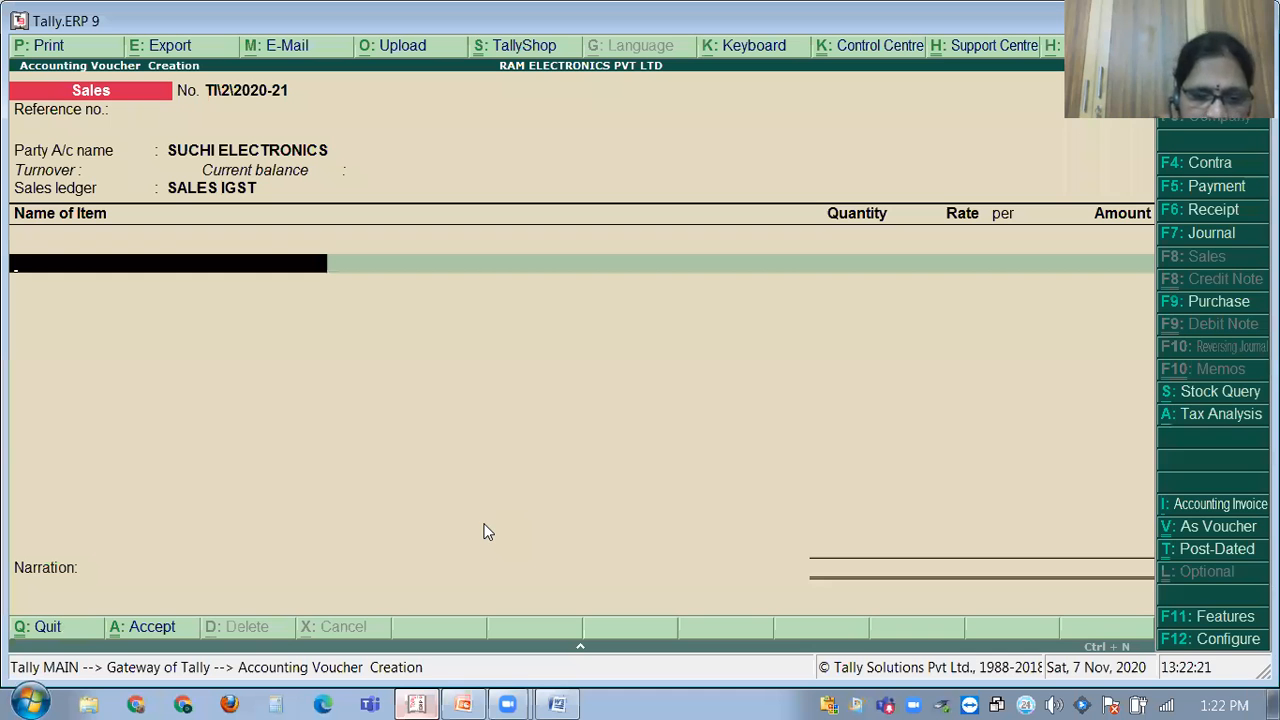
# Add 10 Computers at 12,000 each to the sales voucher.
pyautogui.write('COMP')
pyautogui.press('Return')
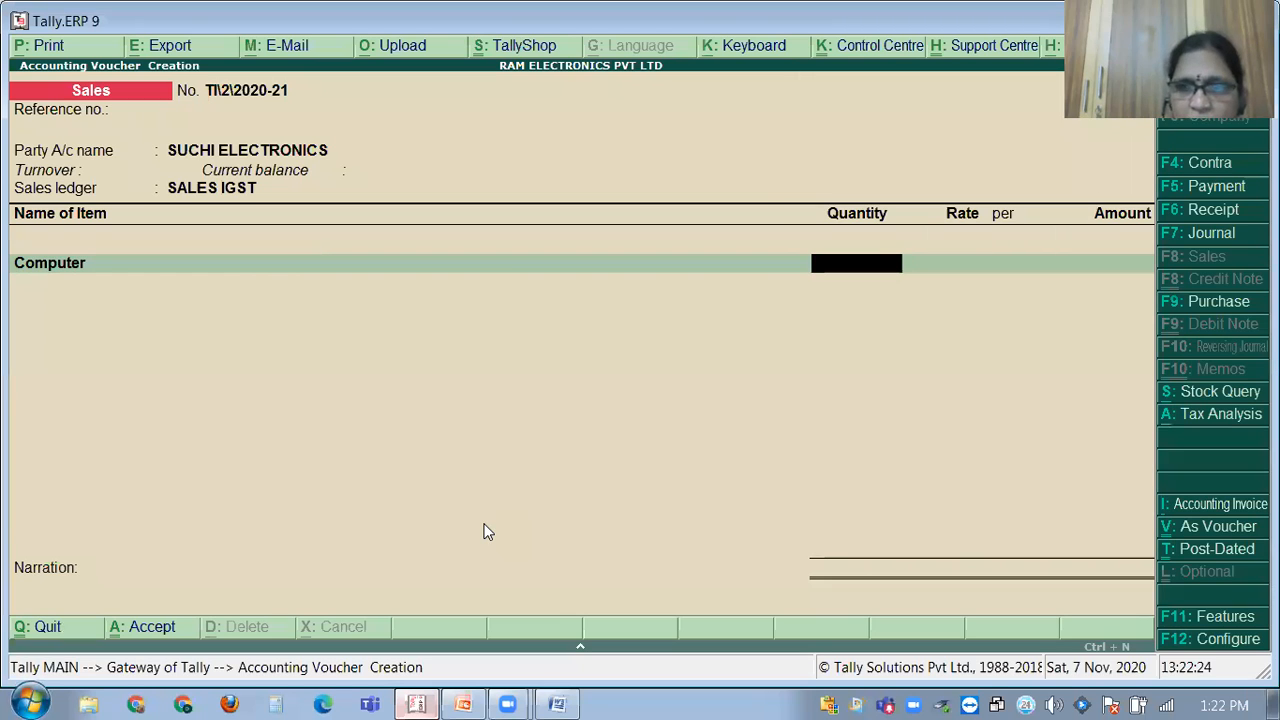
pyautogui.write('10')
pyautogui.press('Return')
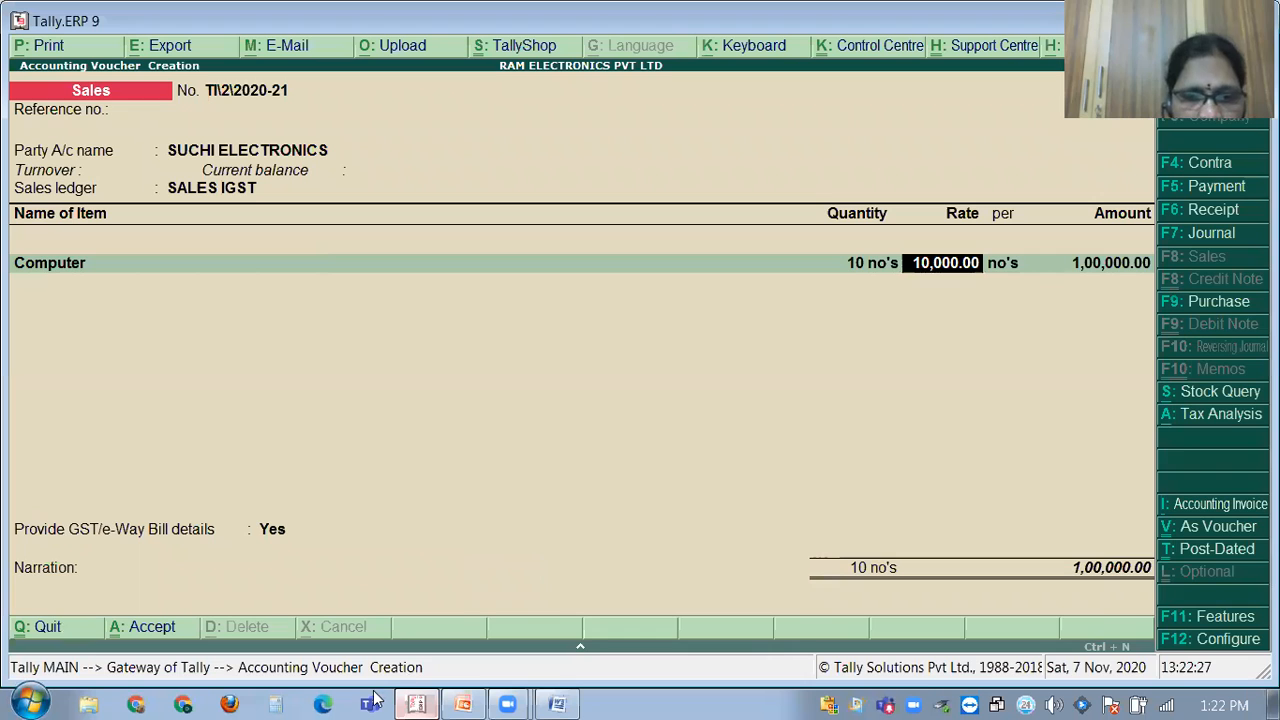
pyautogui.click(414, 703)
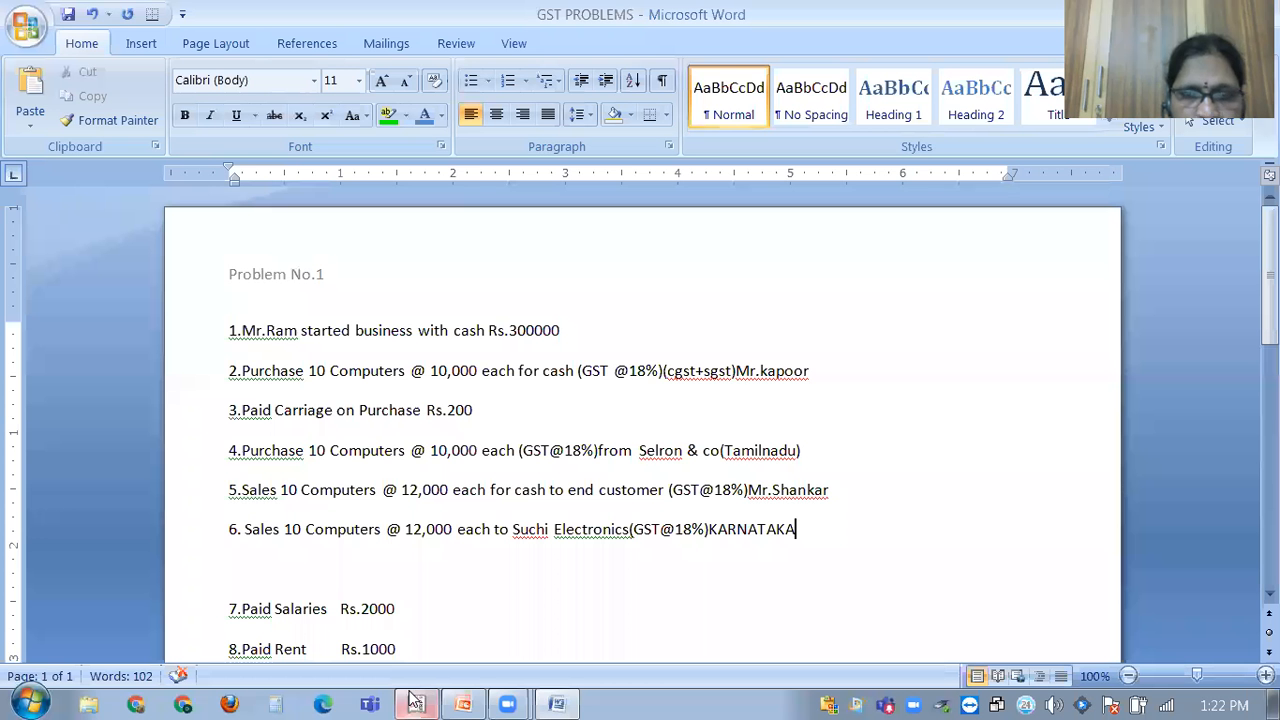
pyautogui.click(414, 703)
pyautogui.write('12')
pyautogui.write('000')
pyautogui.press('Return')
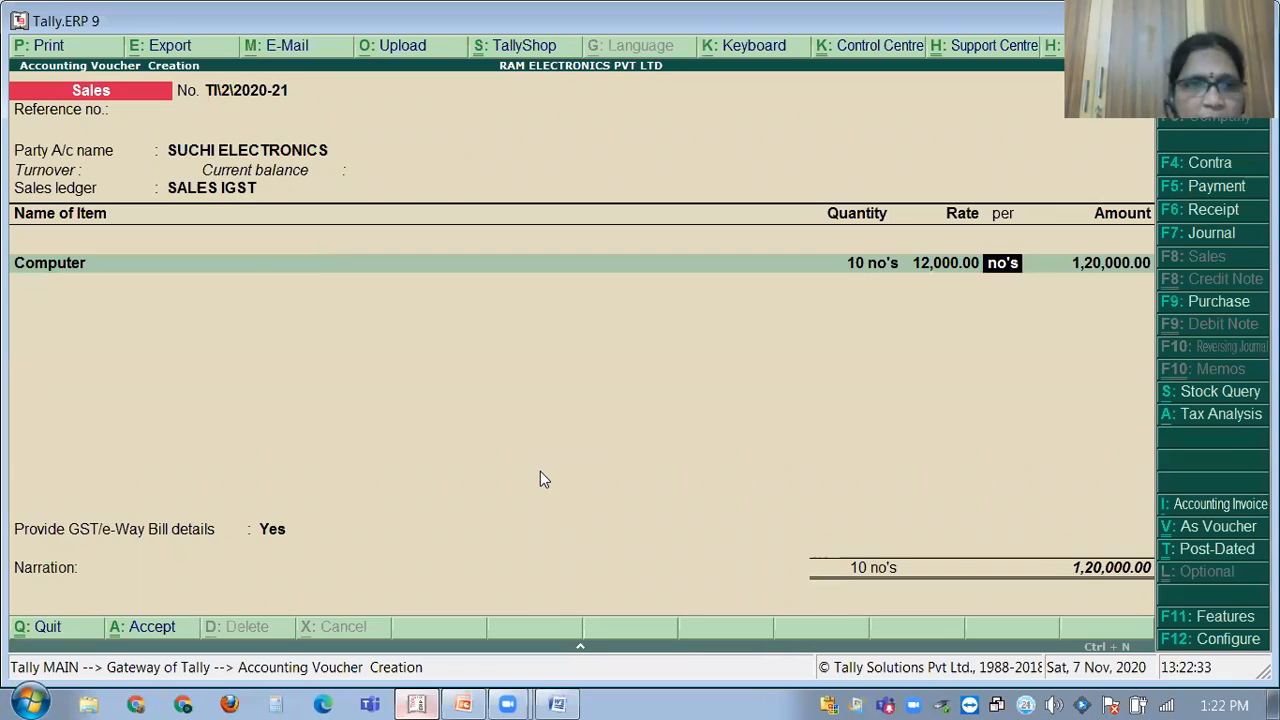
pyautogui.press('Return')
pyautogui.press('Return')
pyautogui.press('Return')
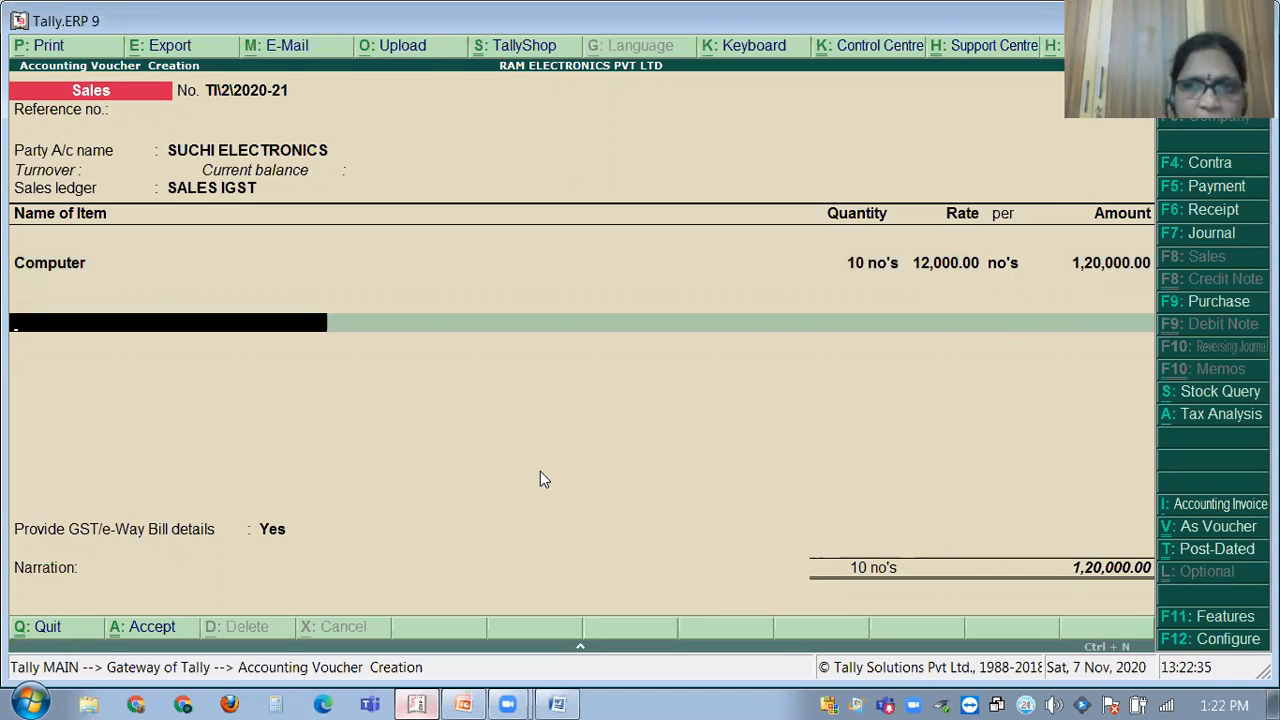
# Add the IGST ledger for 21,600.00 and open the voucher's tax analysis.
pyautogui.write('I')
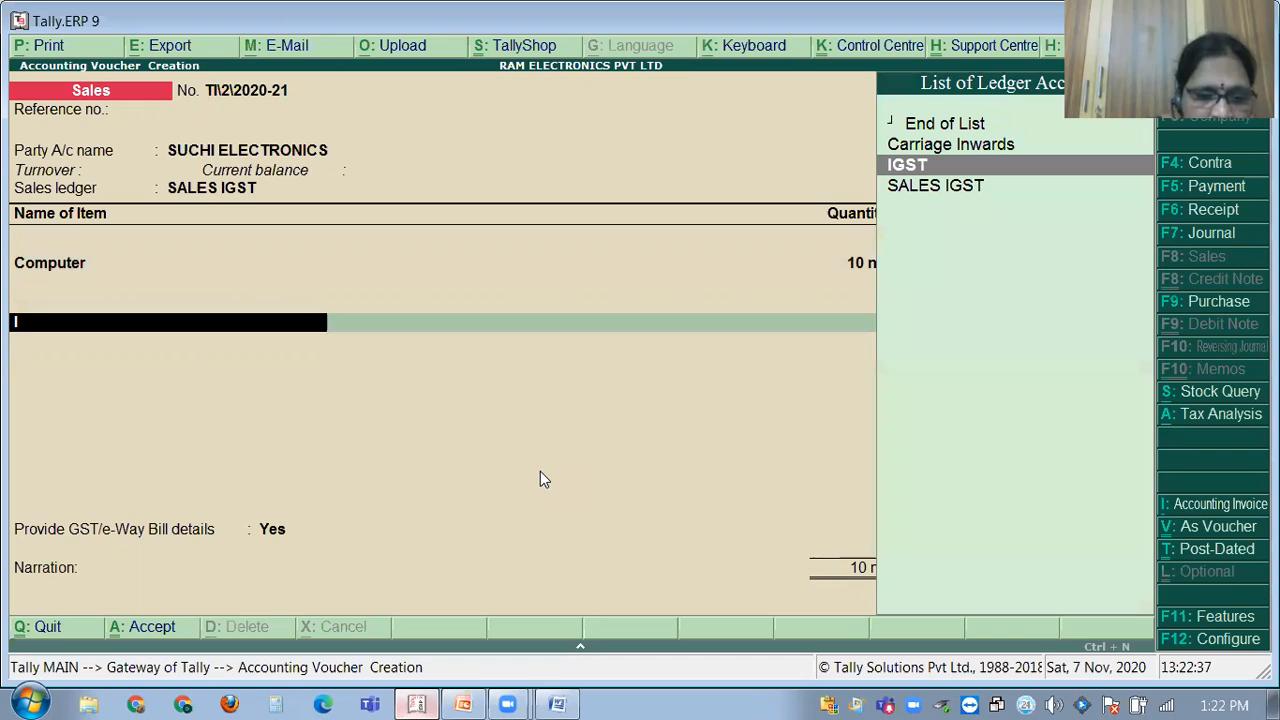
pyautogui.write('GST')
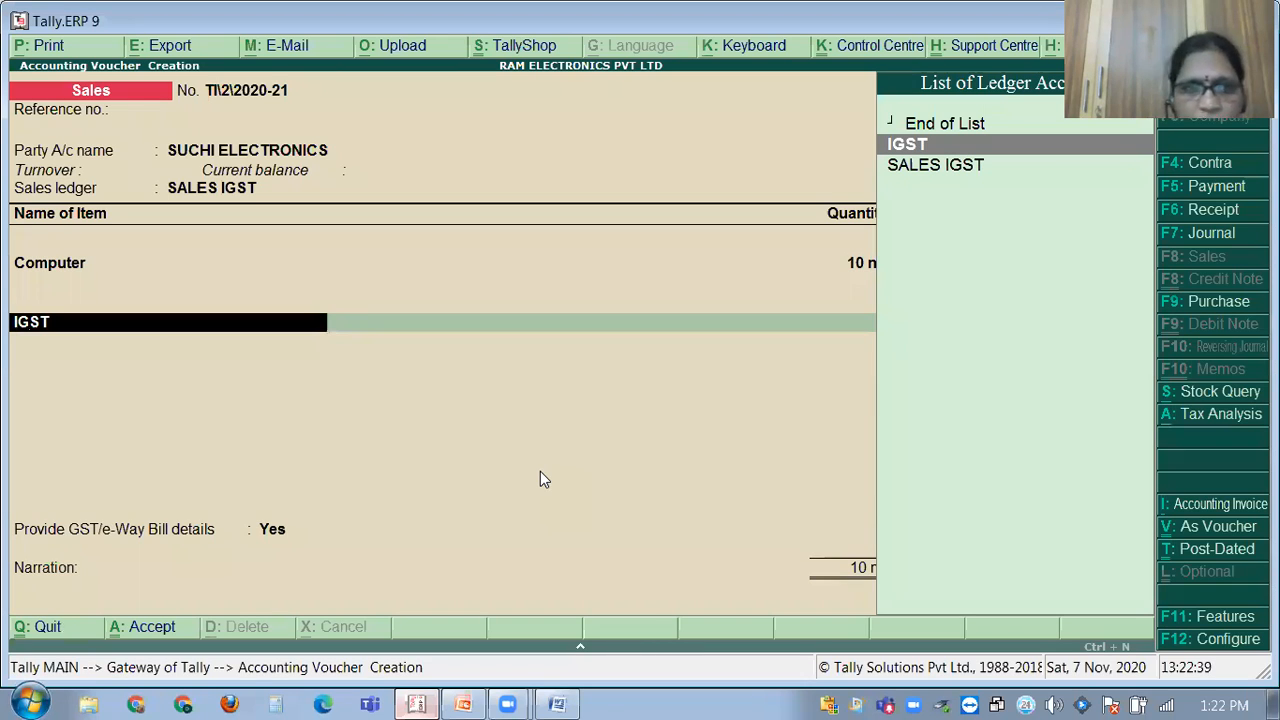
pyautogui.press('Return')
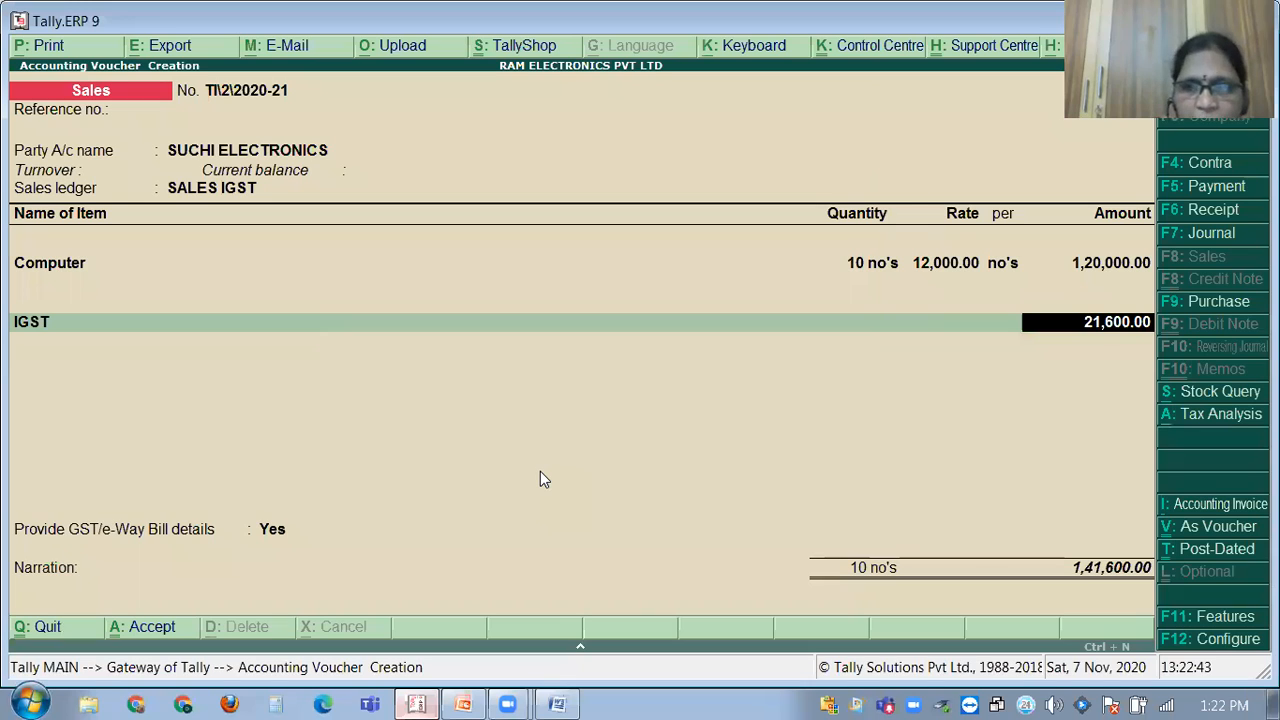
pyautogui.press('BackSpace')
pyautogui.press('BackSpace')
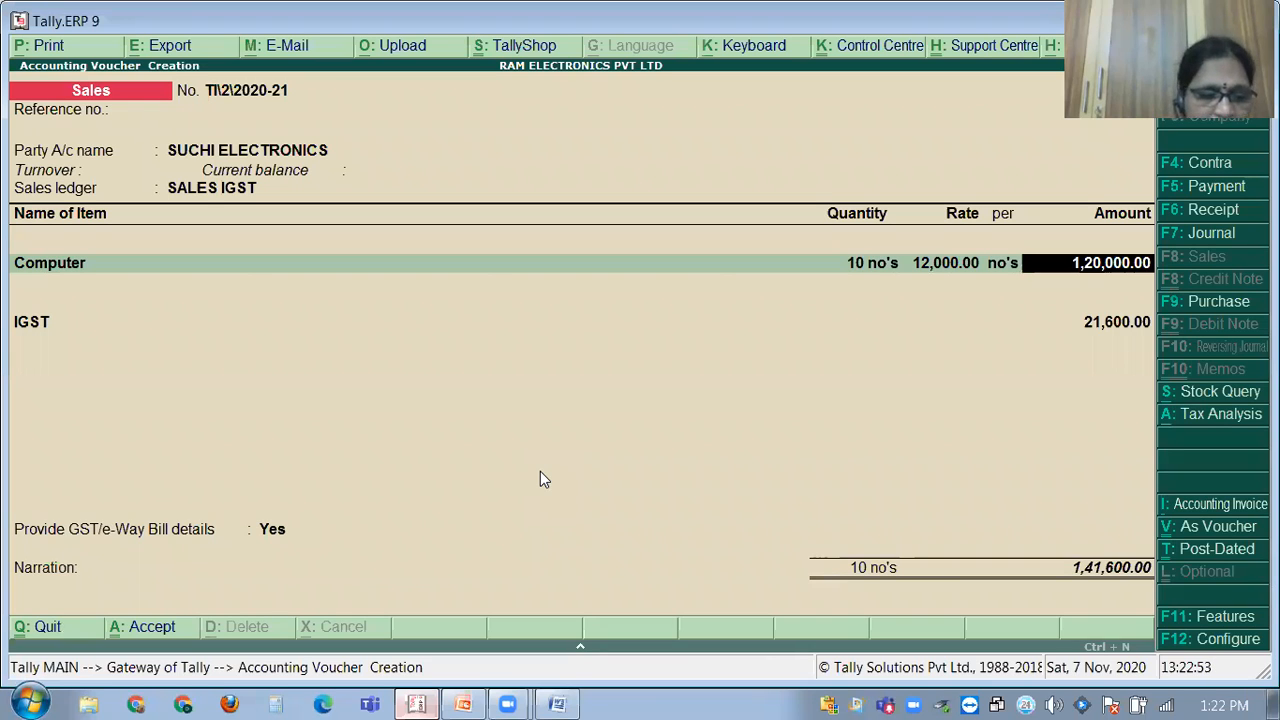
pyautogui.hotkey('alt', 'a')
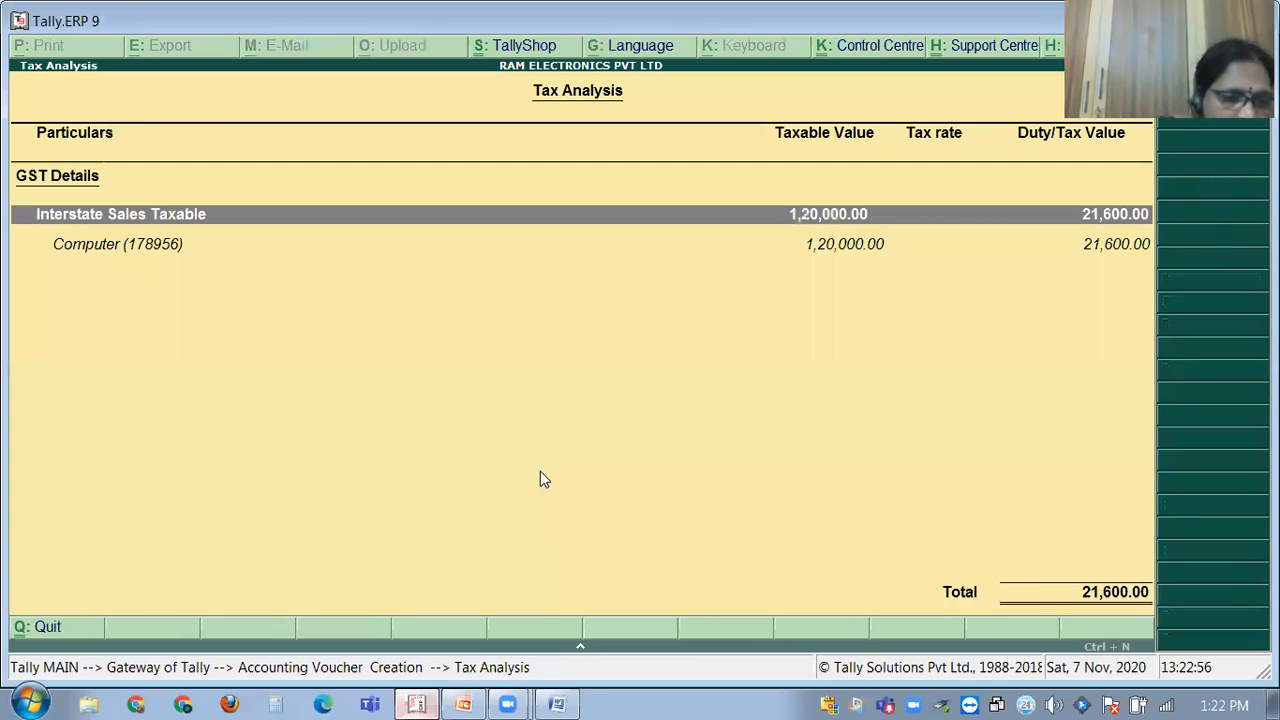
# Expand Tax Analysis to show the Computer line at 18% Integrated Tax, then go back to the voucher.
pyautogui.hotkey('alt', 'F1')
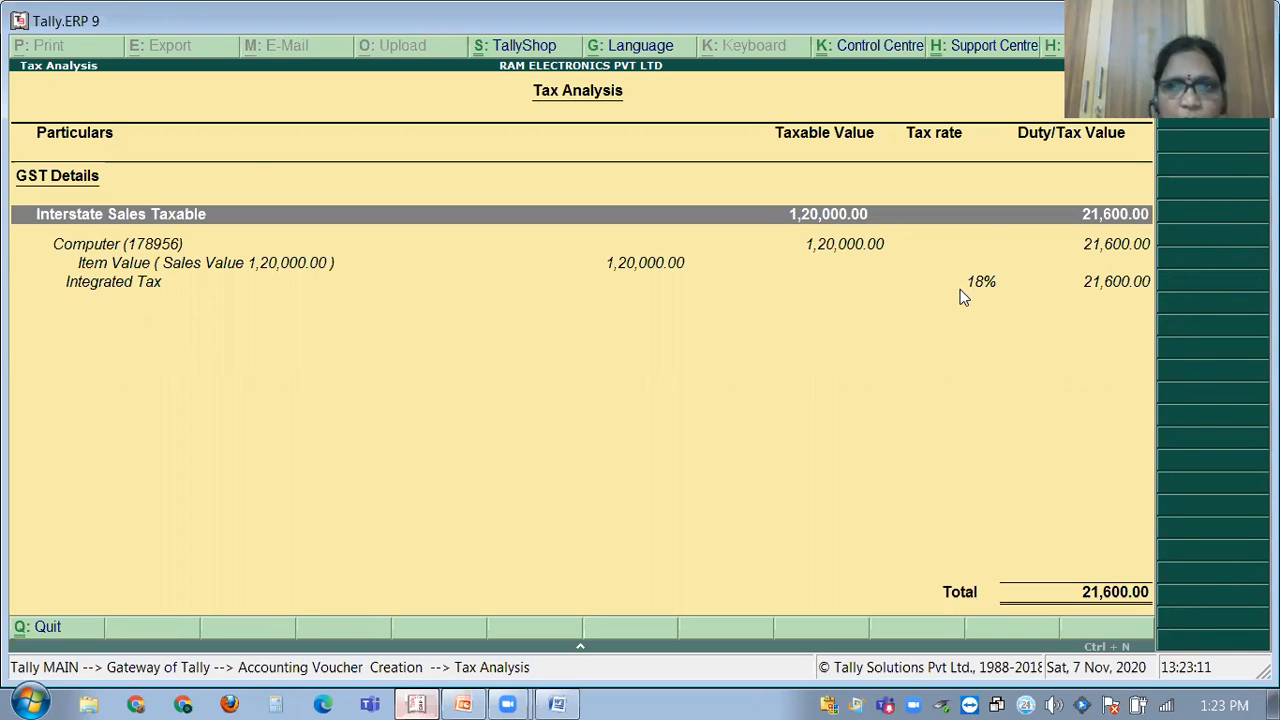
pyautogui.press('Escape')
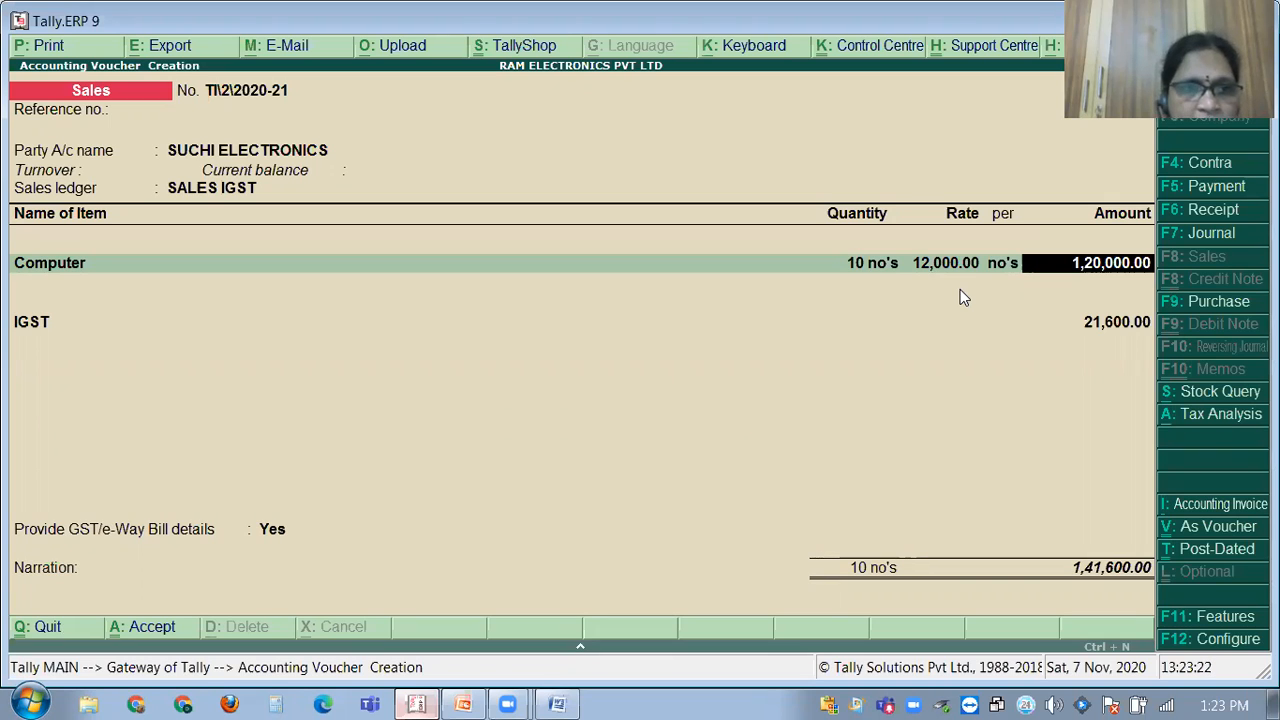
# Accept IGST 21,600.00, confirm e-Way Bill details and enter narration 'BEING GOODS SOLD TO SUCHI ENTERPRISES.'.
pyautogui.press('Return')
pyautogui.press('Return')
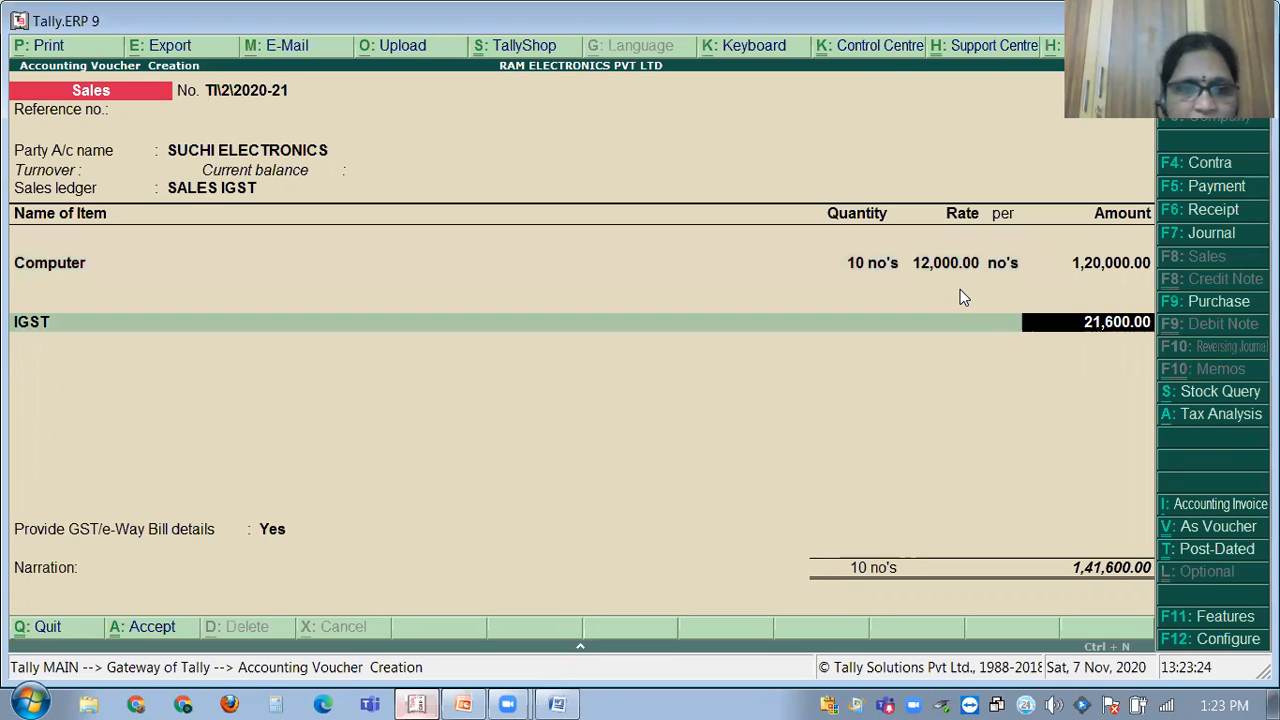
pyautogui.press('Return')
pyautogui.press('Return')
pyautogui.hotkey('ctrl', 'a')
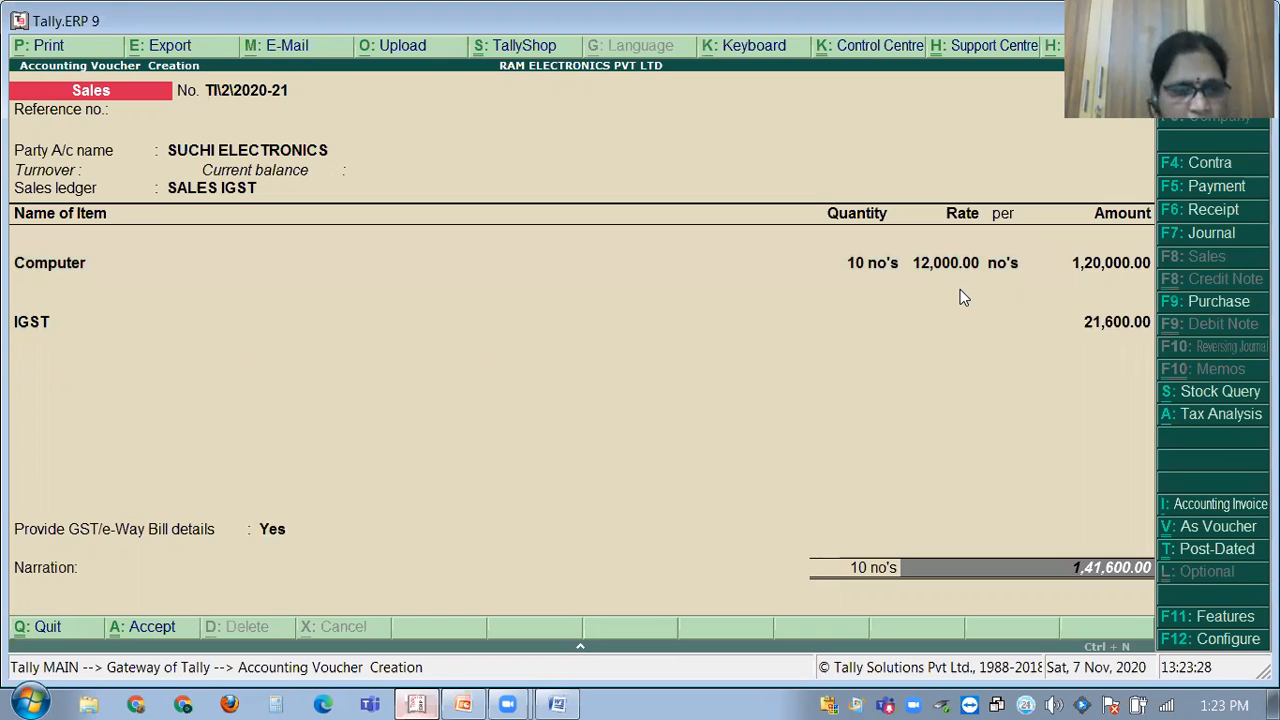
pyautogui.press('Return')
pyautogui.write('BEING')
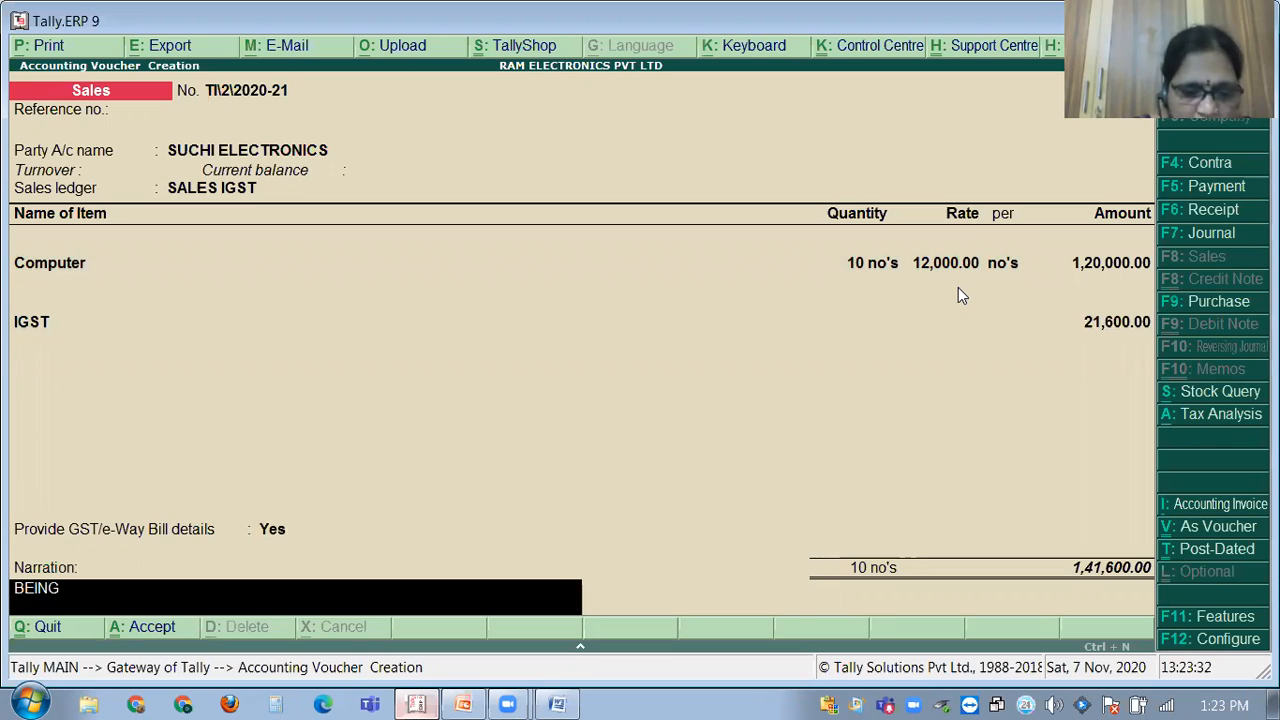
pyautogui.write(' GOODS ')
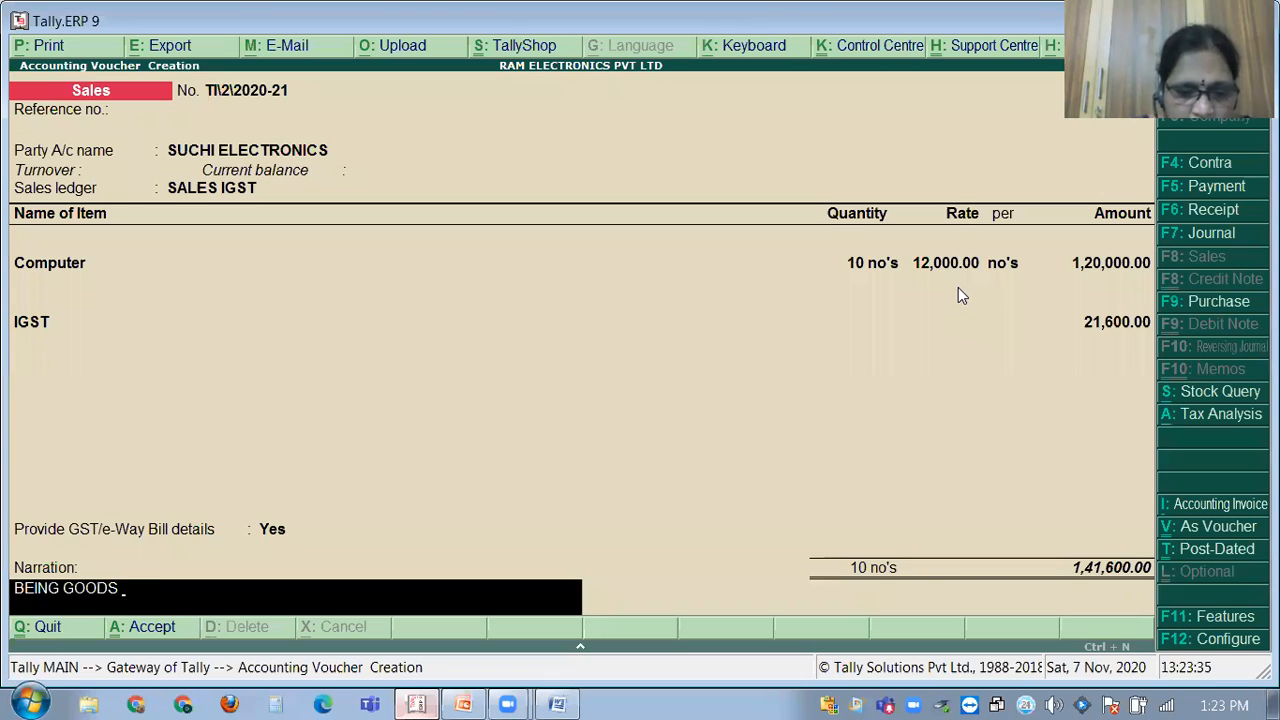
pyautogui.write('SOLD TO SUCHI ENTERPRISES.')
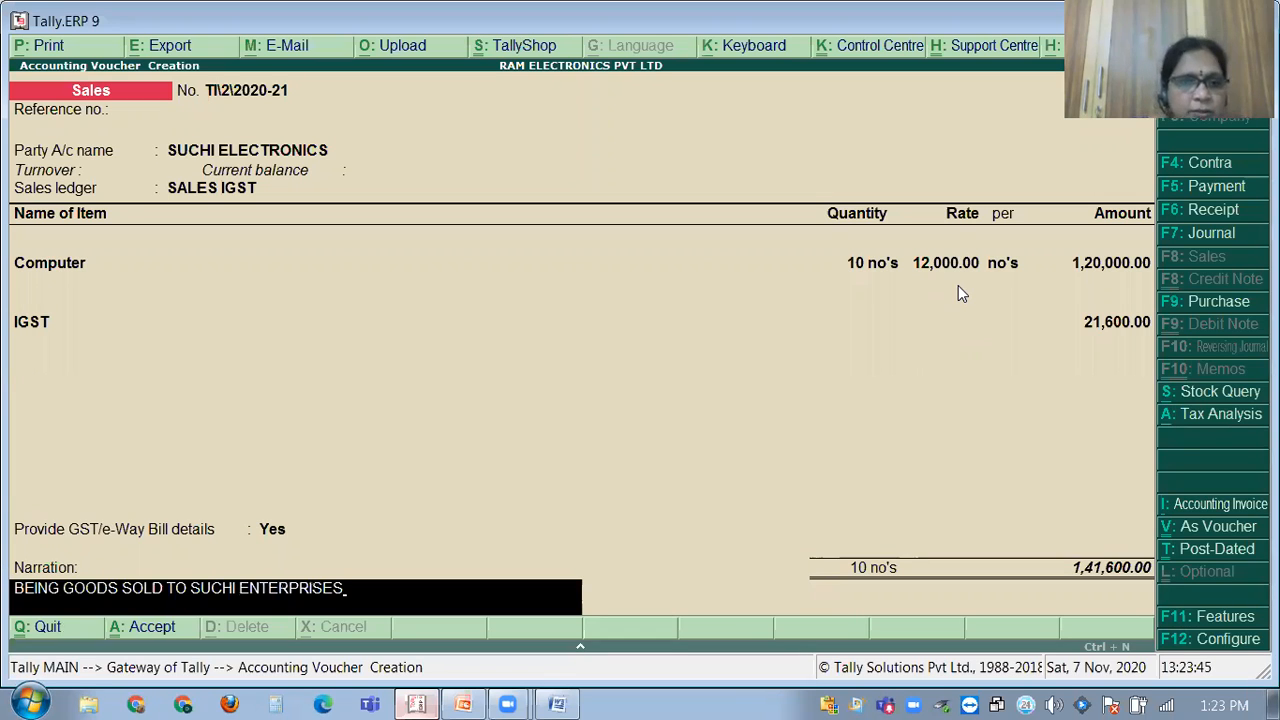
pyautogui.press('Return')
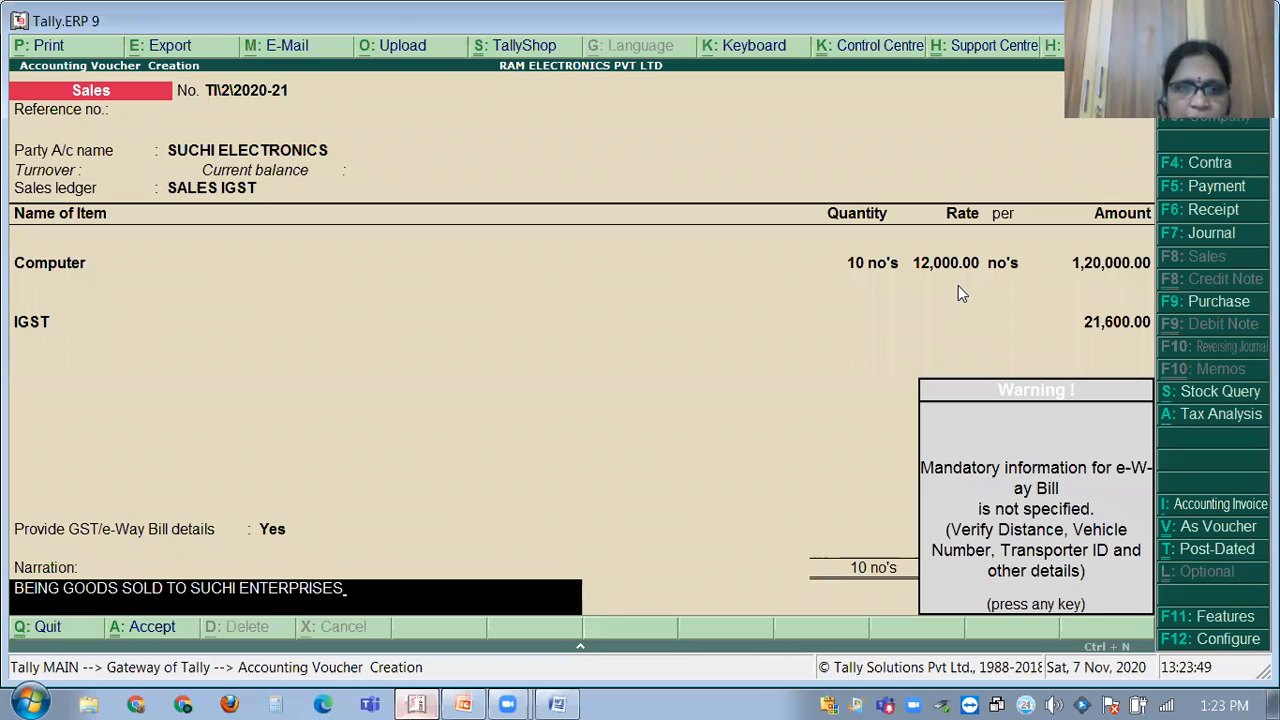
# Save the Suchi Electronics voucher and bring up sales voucher TI\1 for alteration.
pyautogui.press('Return')
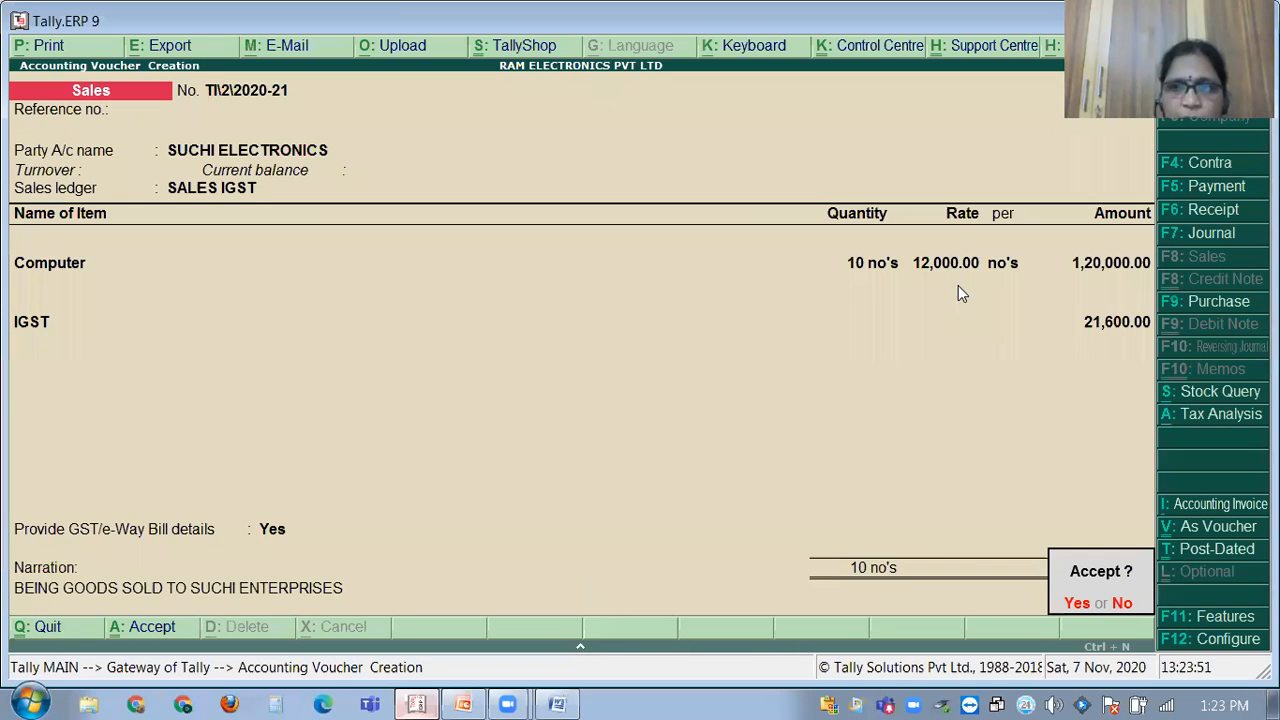
pyautogui.press('Return')
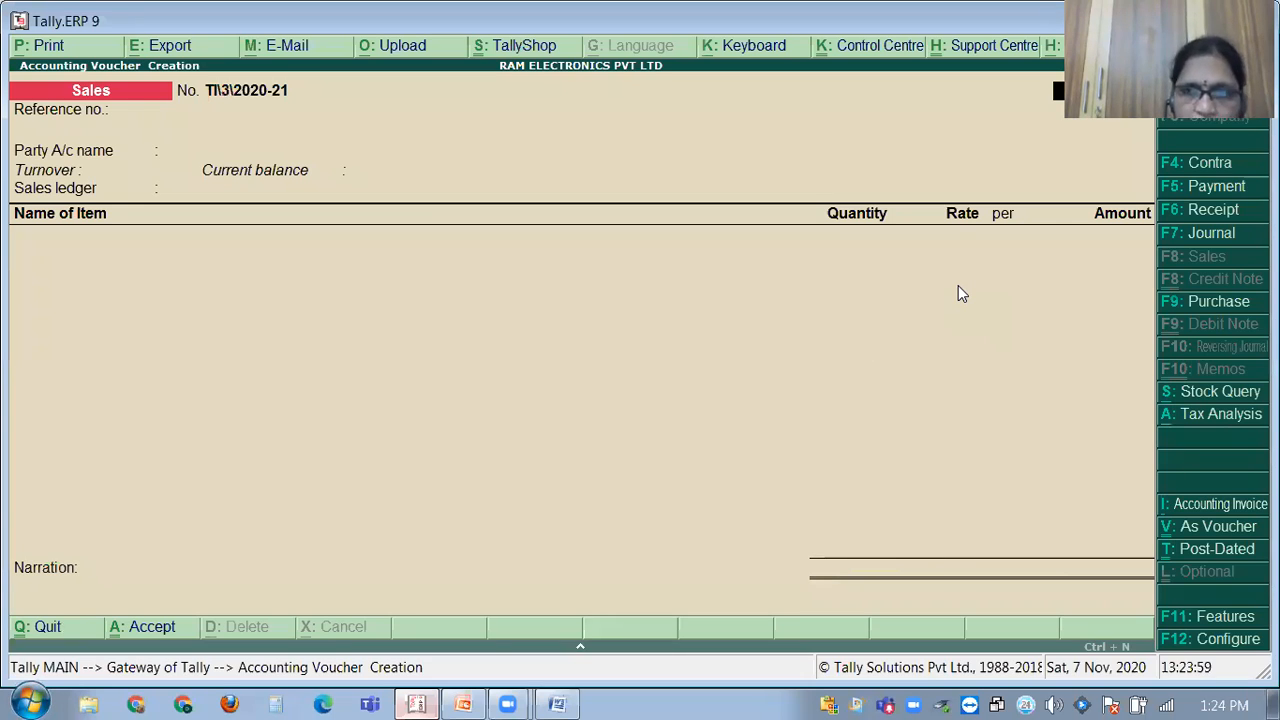
pyautogui.press('pageup')
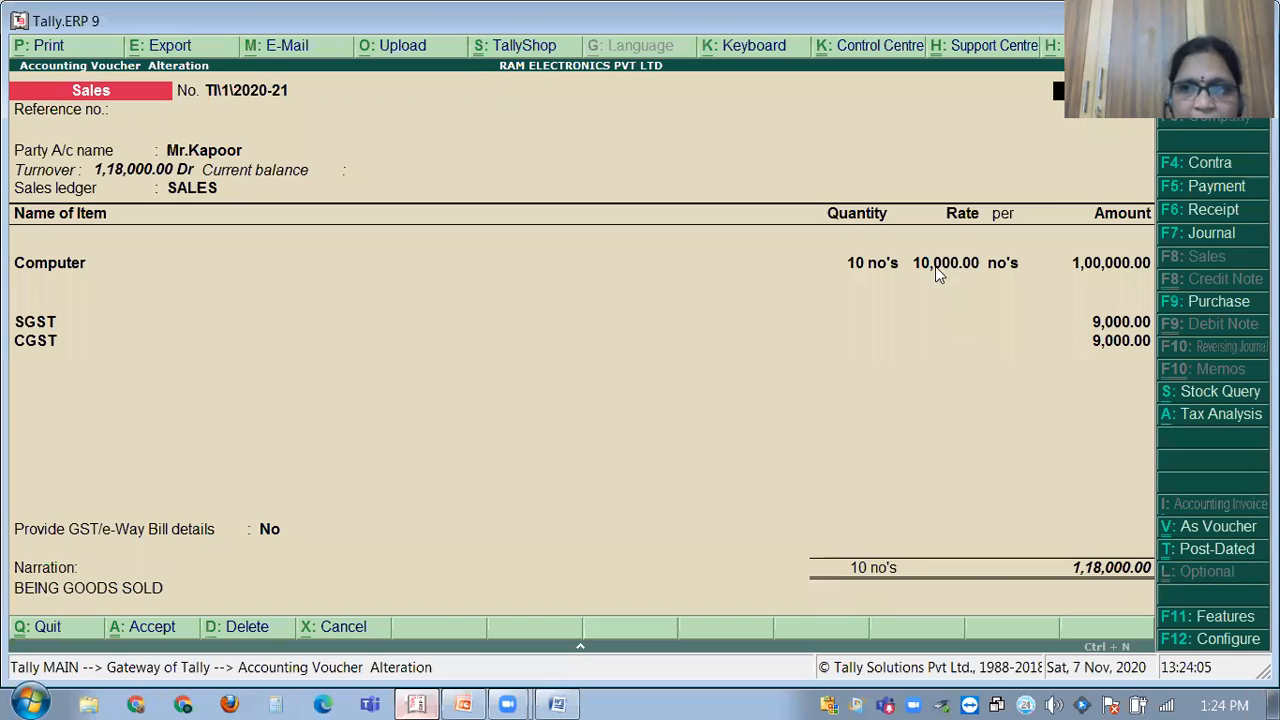
# Change the computer rate from 10,000 to 12,000 (amount 1,20,000.00), save, and switch to GST PROBLEMS.
pyautogui.click(937, 266)
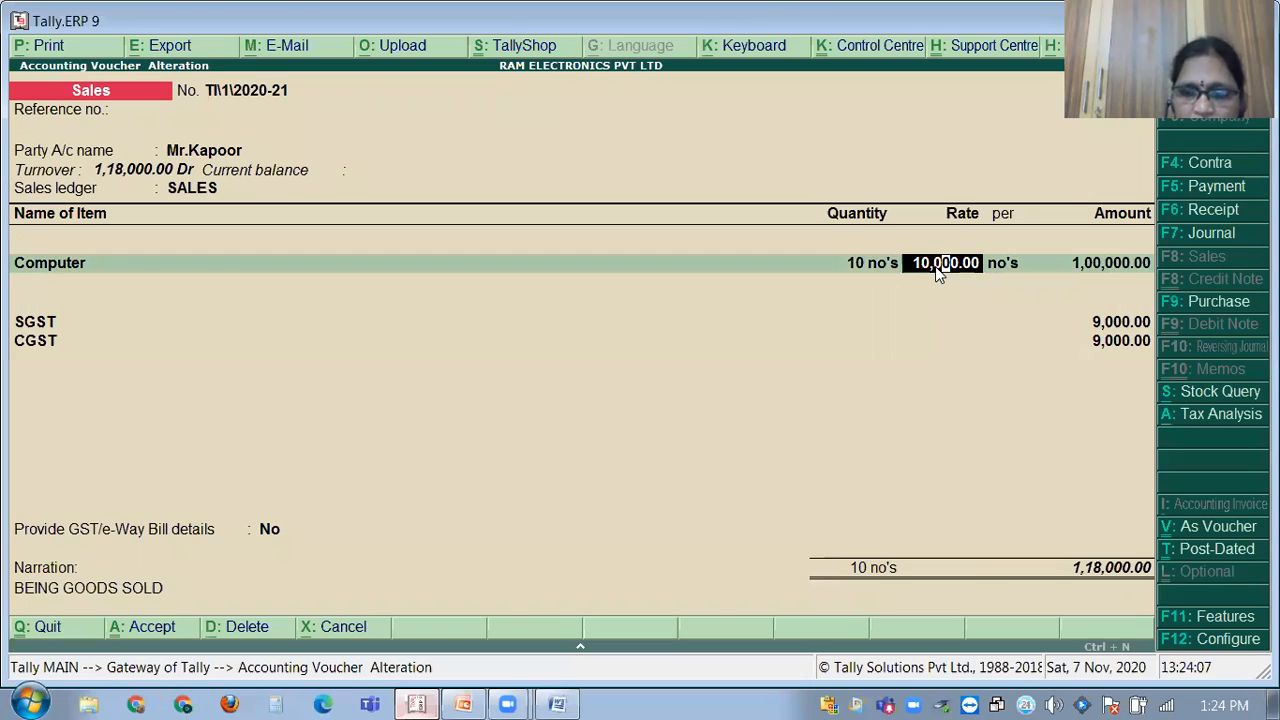
pyautogui.press('BackSpace')
pyautogui.press('BackSpace')
pyautogui.press('BackSpace')
pyautogui.press('BackSpace')
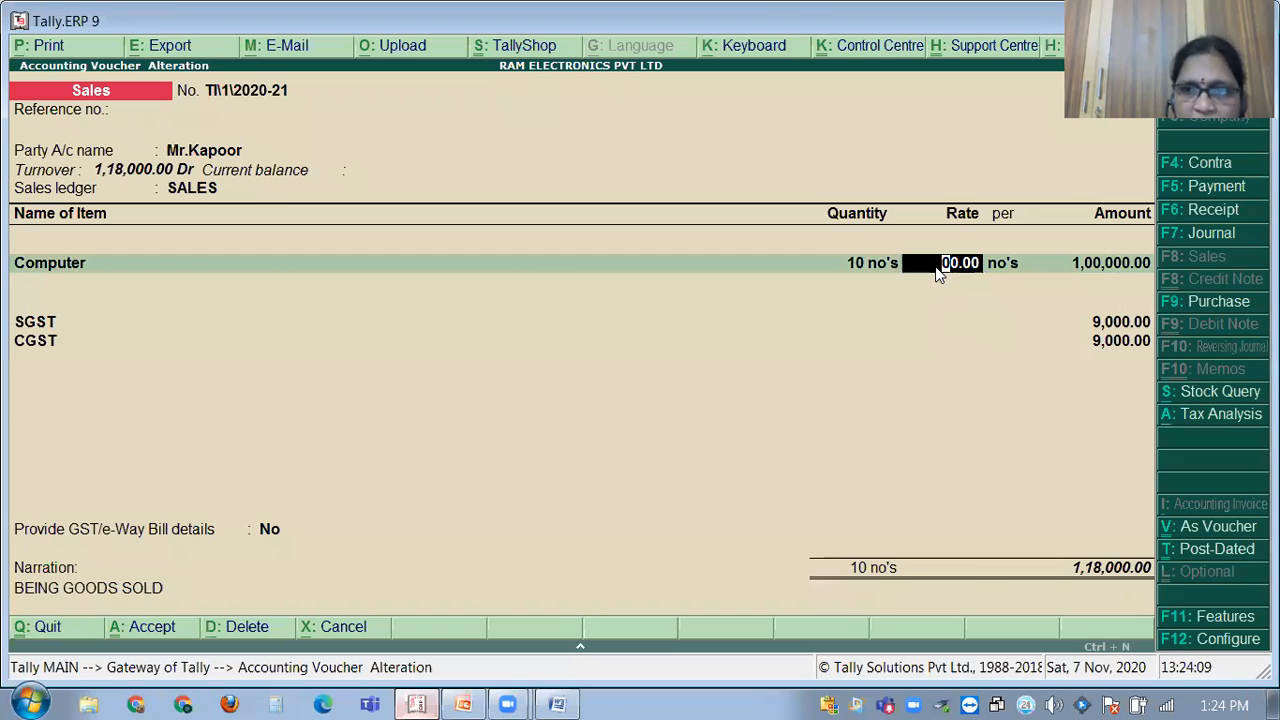
pyautogui.press('BackSpace')
pyautogui.press('Return')
pyautogui.write('12,000')
pyautogui.press('Return')
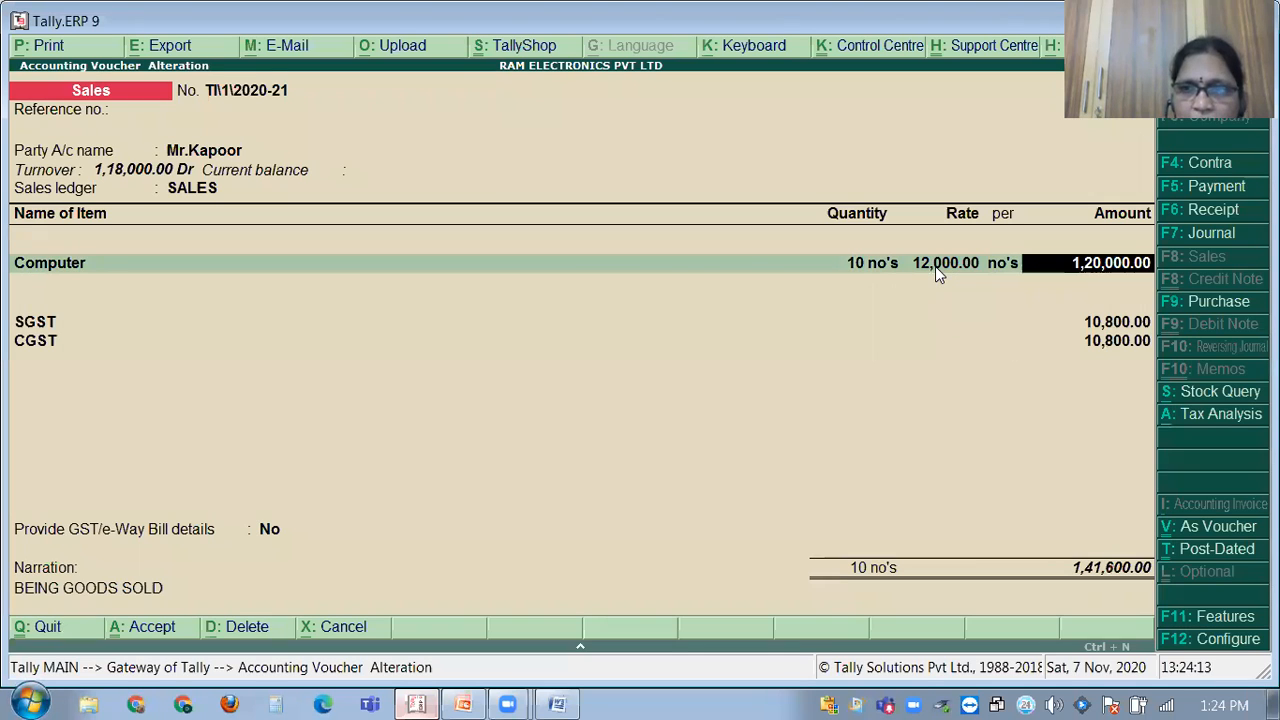
pyautogui.press('Return')
pyautogui.press('Return')
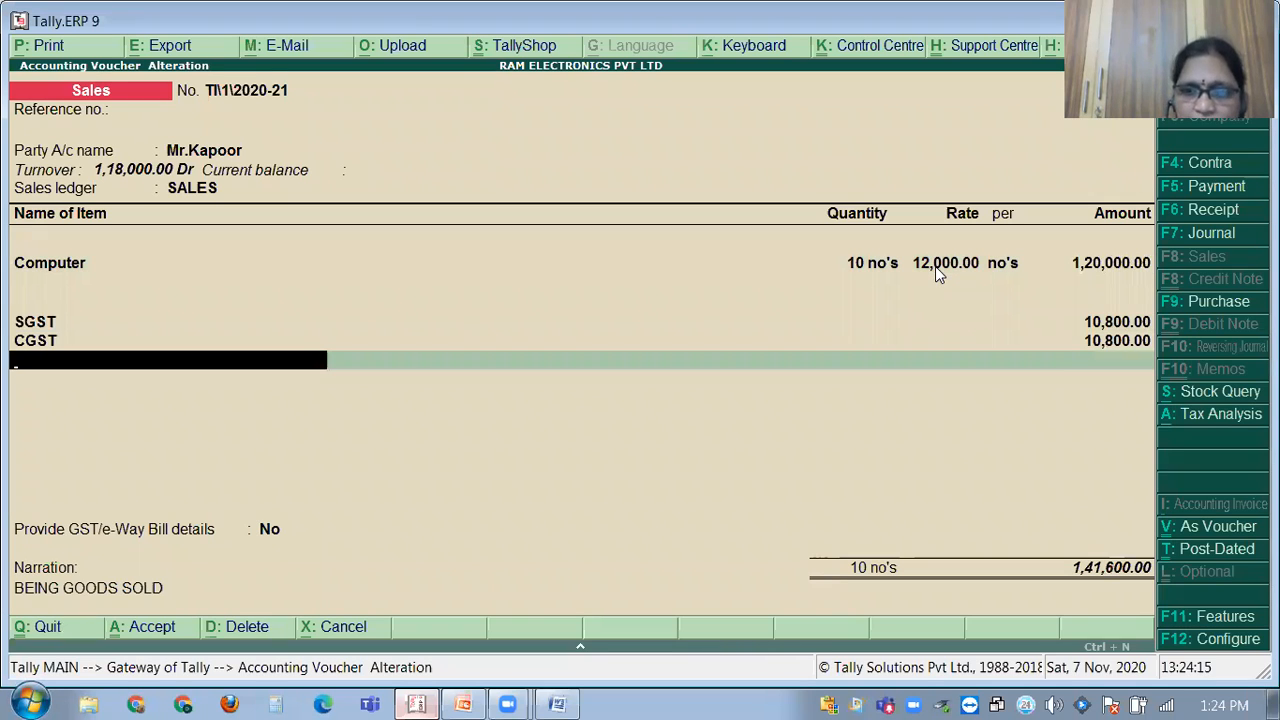
pyautogui.press('Return')
pyautogui.press('Return')
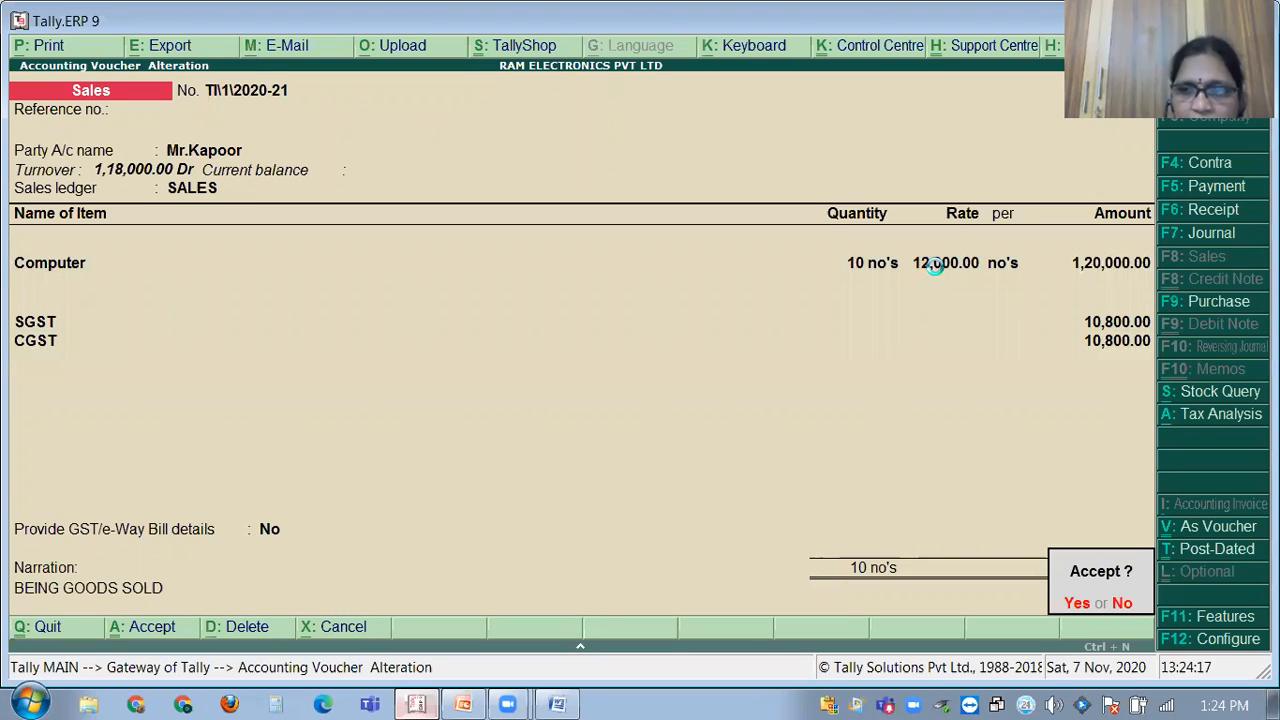
pyautogui.press('Return')
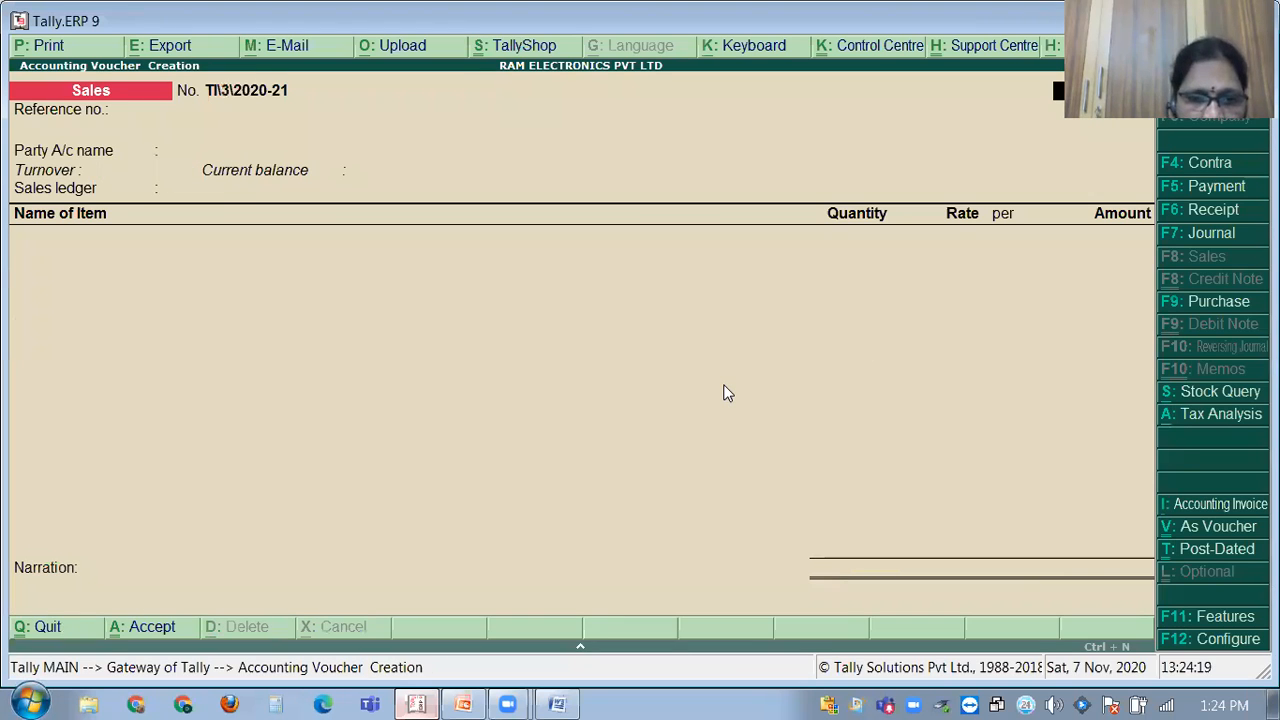
pyautogui.click(557, 704)
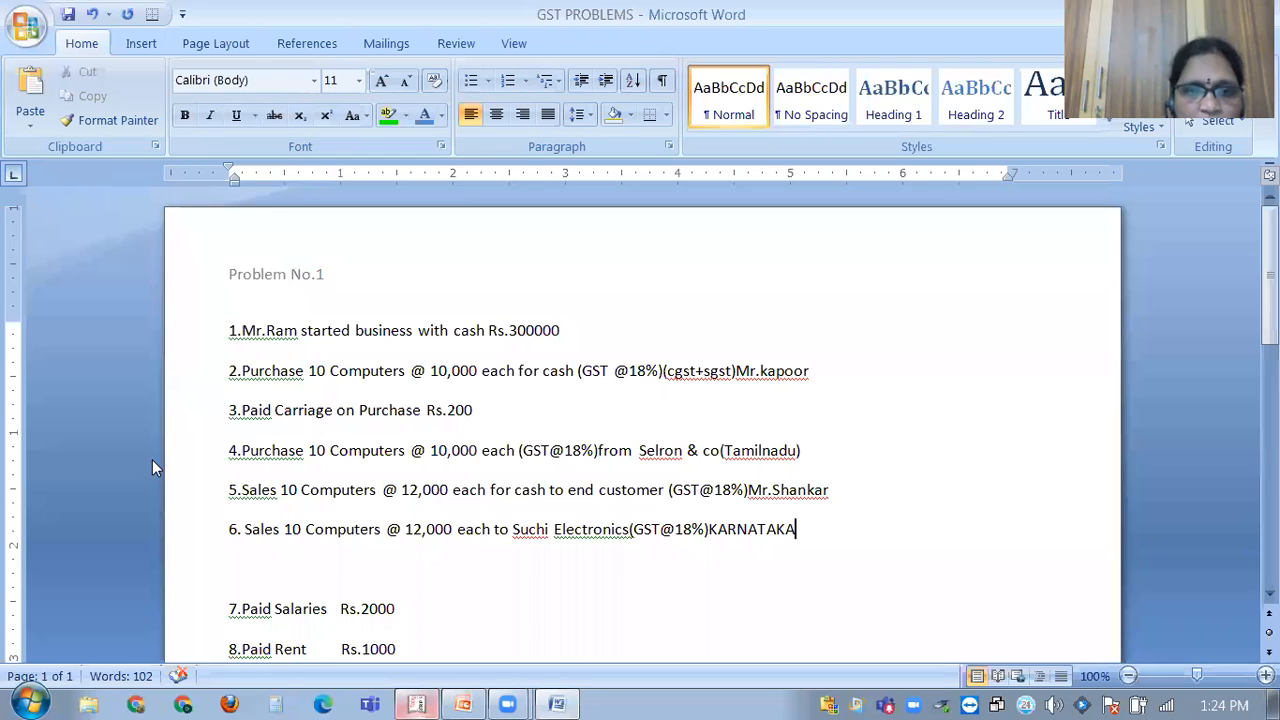
# Review Problem No.2 in the GST PROBLEMS document, then return to Tally's blank sales voucher TI\3\2020-21.
pyautogui.scroll(-2, 26, 472)
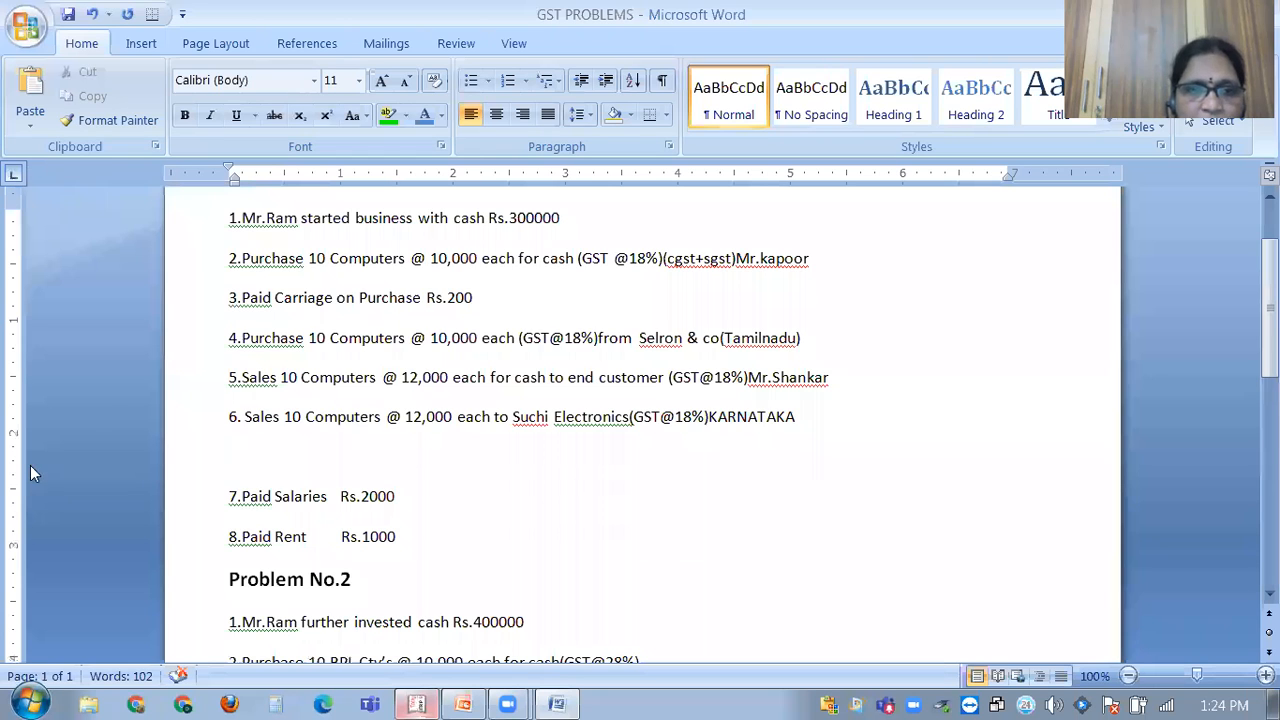
pyautogui.scroll(-4, 101, 395)
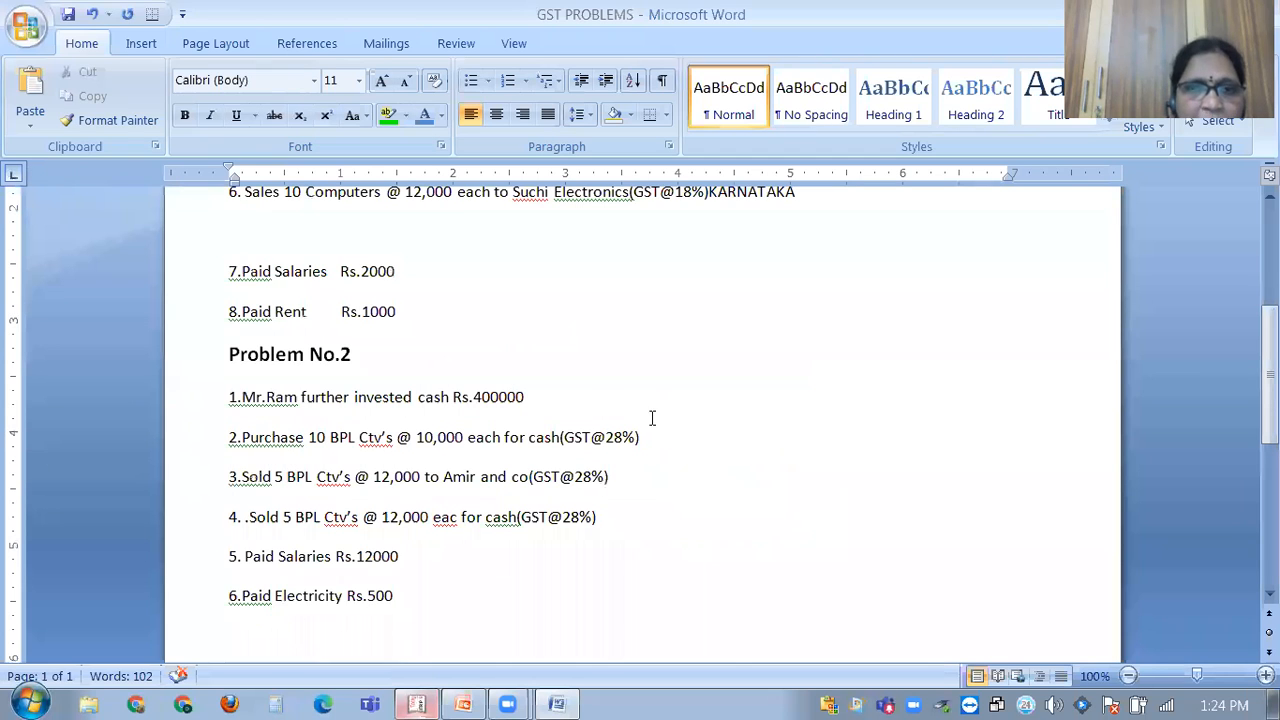
pyautogui.scroll(1, 668, 443)
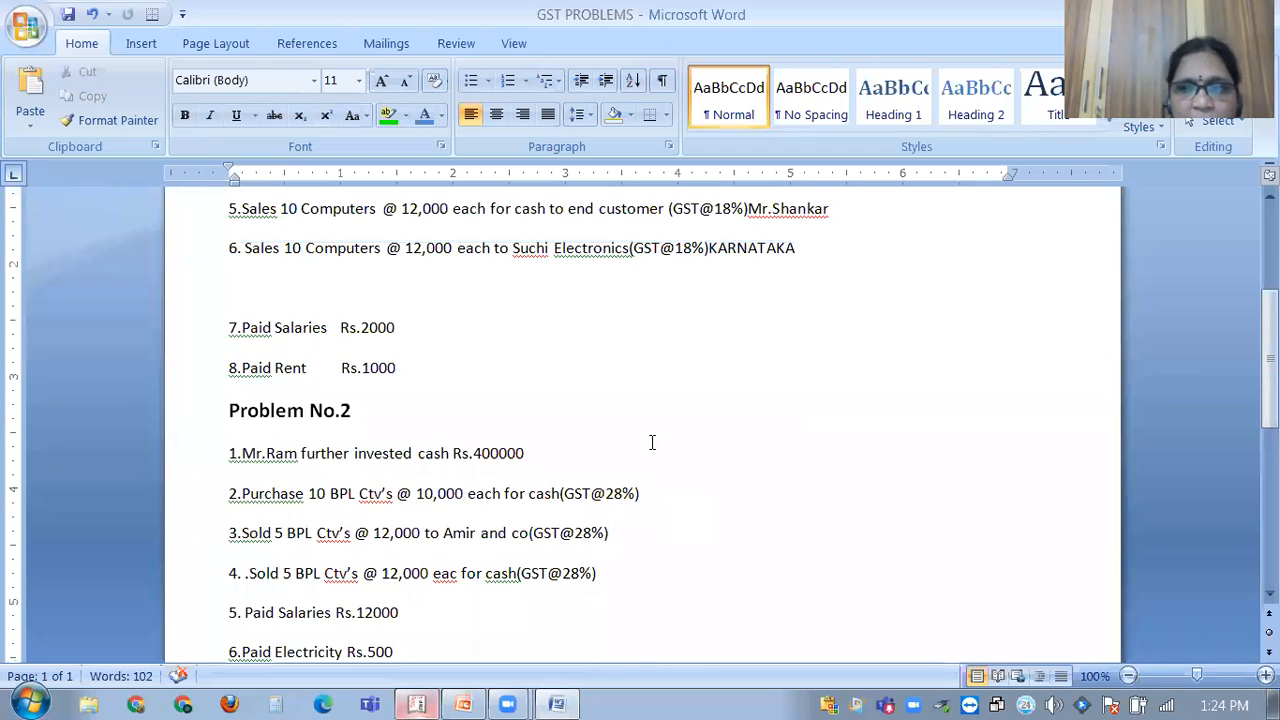
pyautogui.scroll(3, 651, 443)
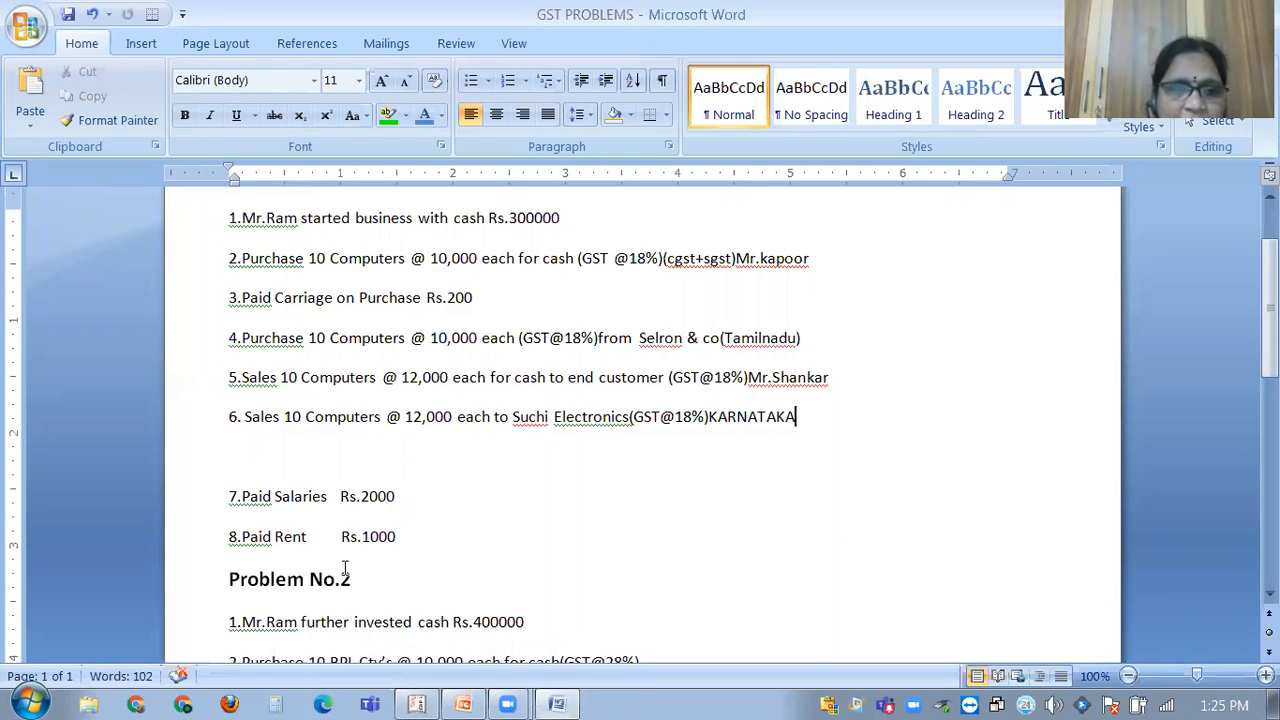
pyautogui.click(418, 681)
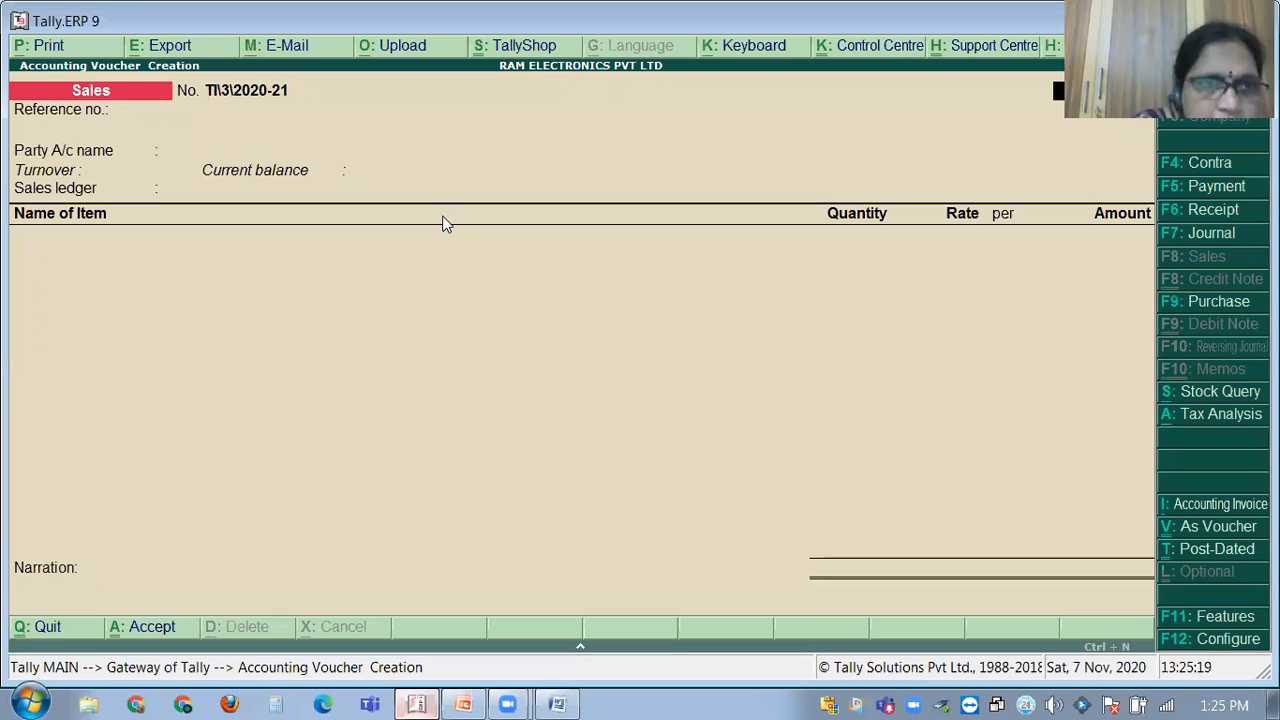
# Switch to a Payment voucher and start a new ledger named SALARIES.
pyautogui.press('F5')
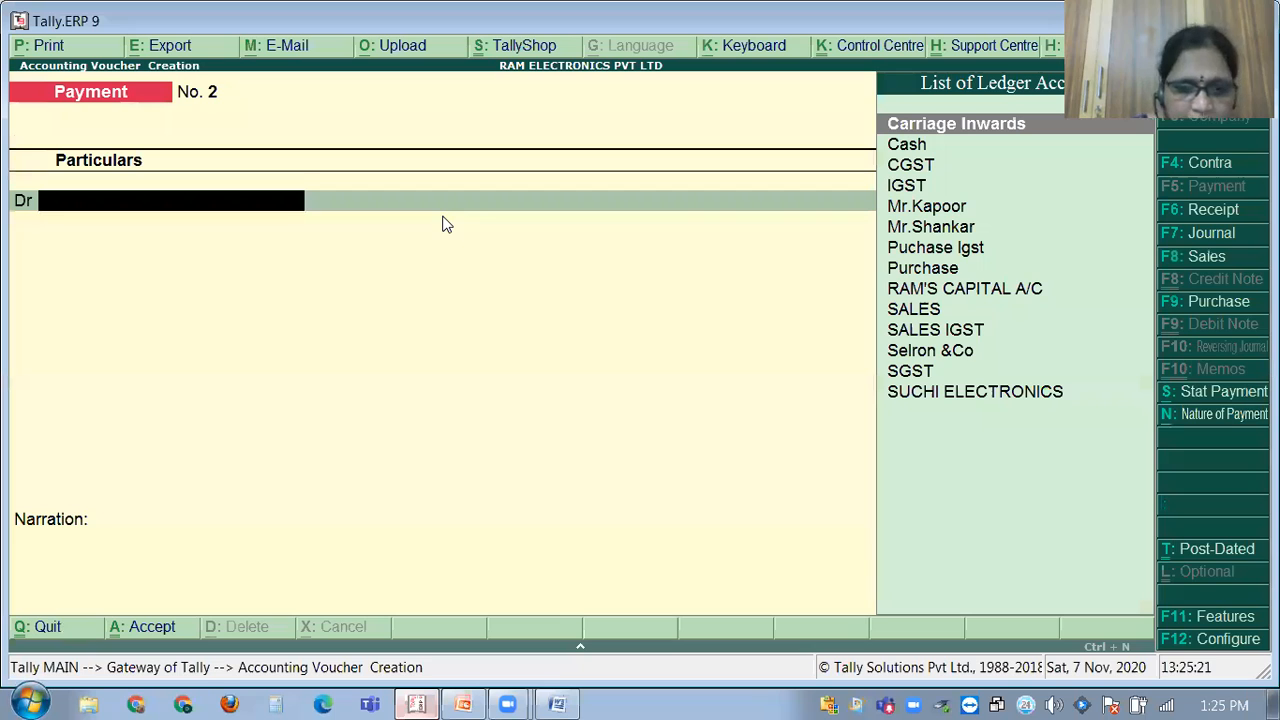
pyautogui.click(556, 703)
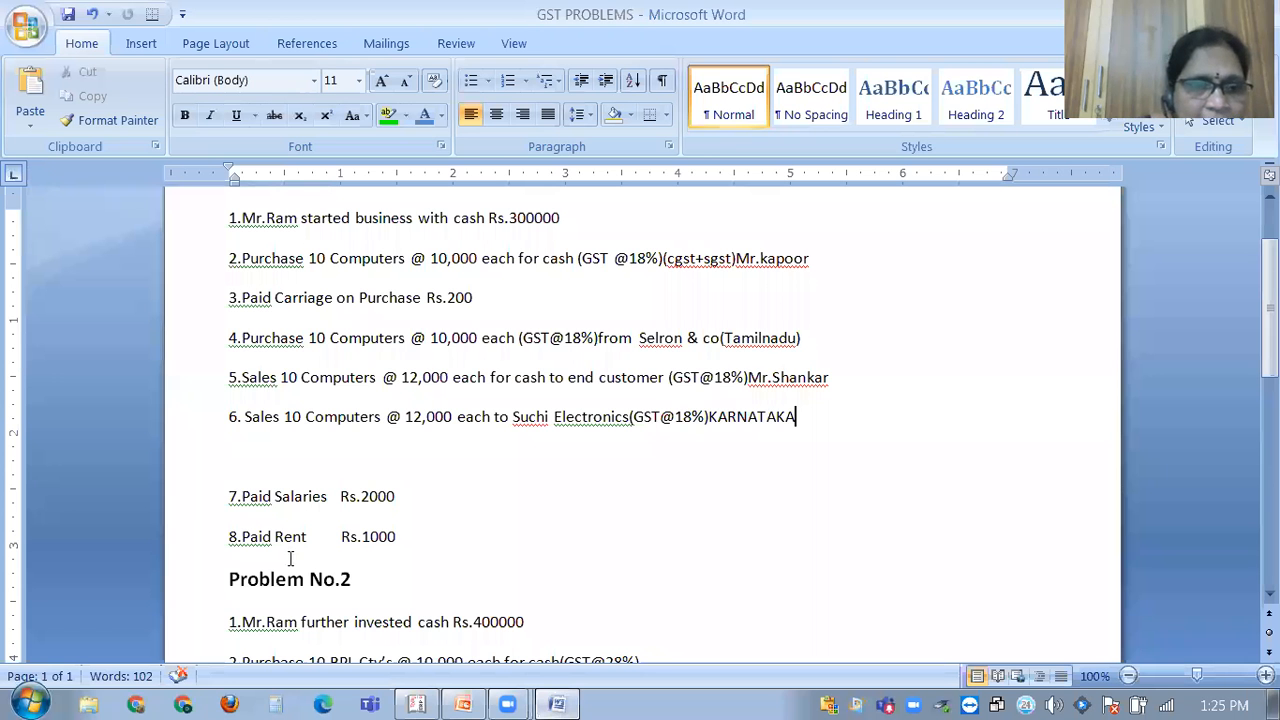
pyautogui.click(559, 702)
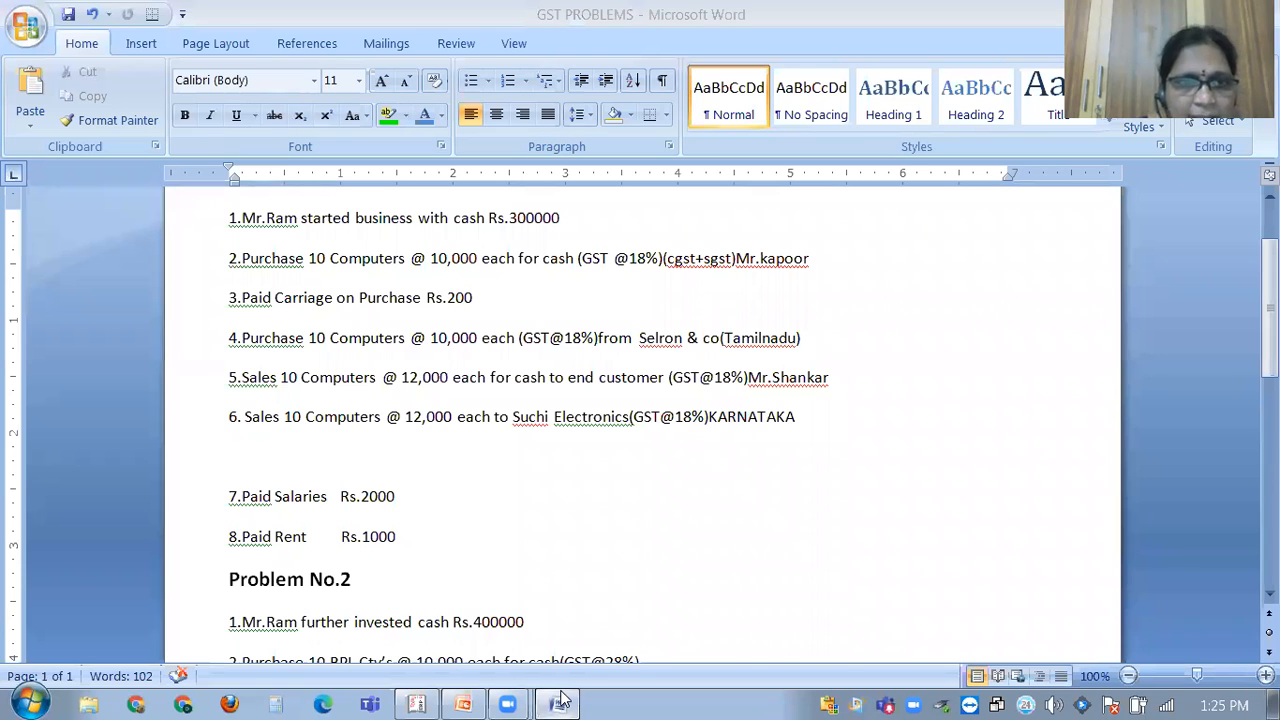
pyautogui.write('SAL')
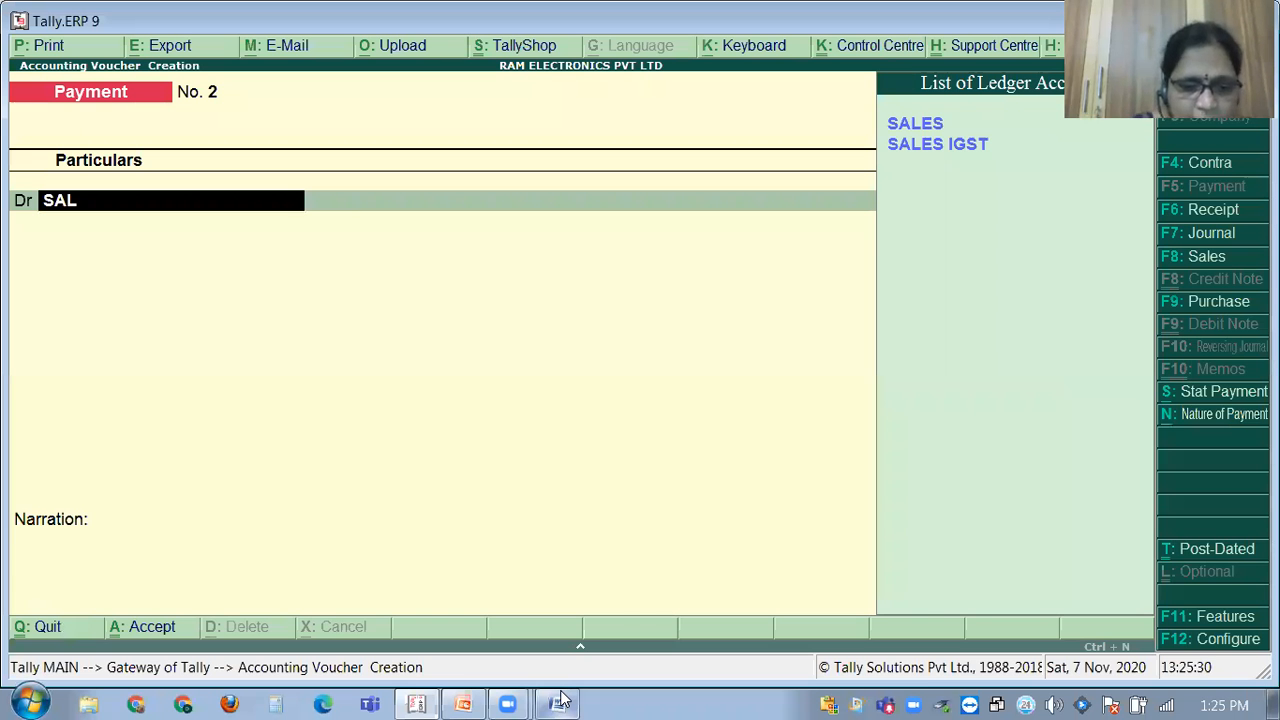
pyautogui.write('ARI')
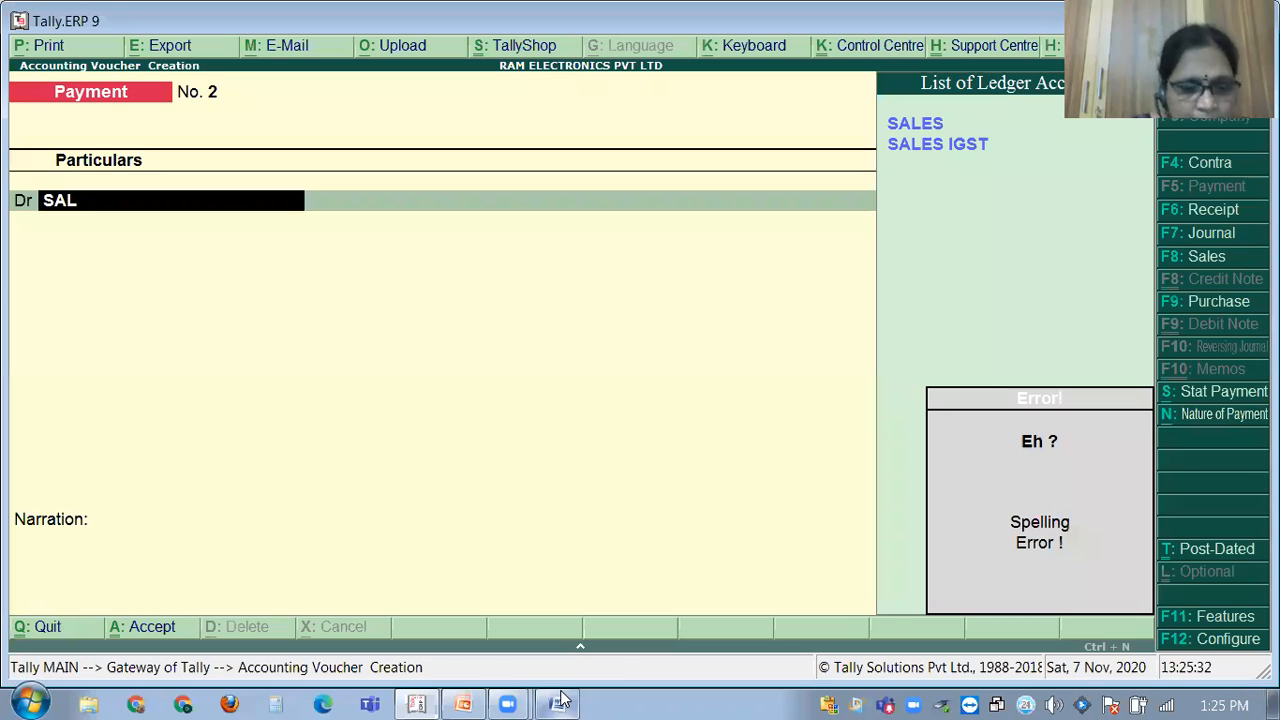
pyautogui.hotkey('alt', 'c')
pyautogui.write('SALARI')
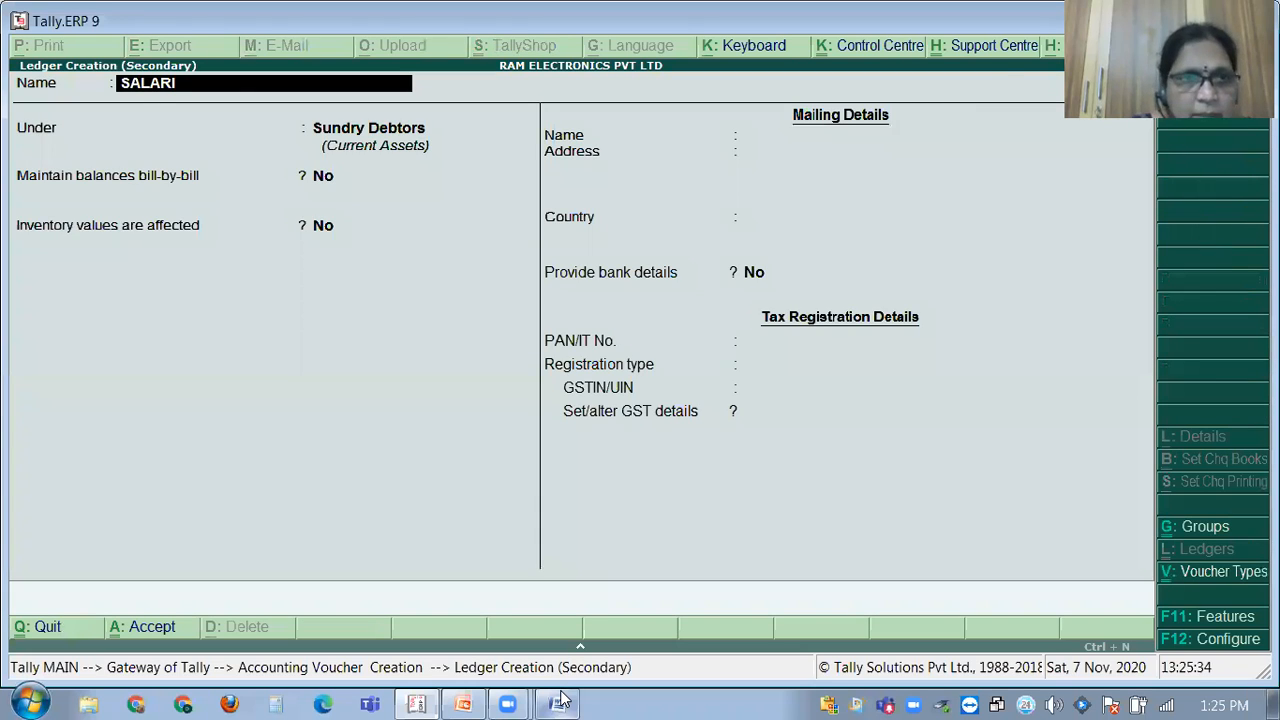
pyautogui.write('ES')
pyautogui.press('Return')
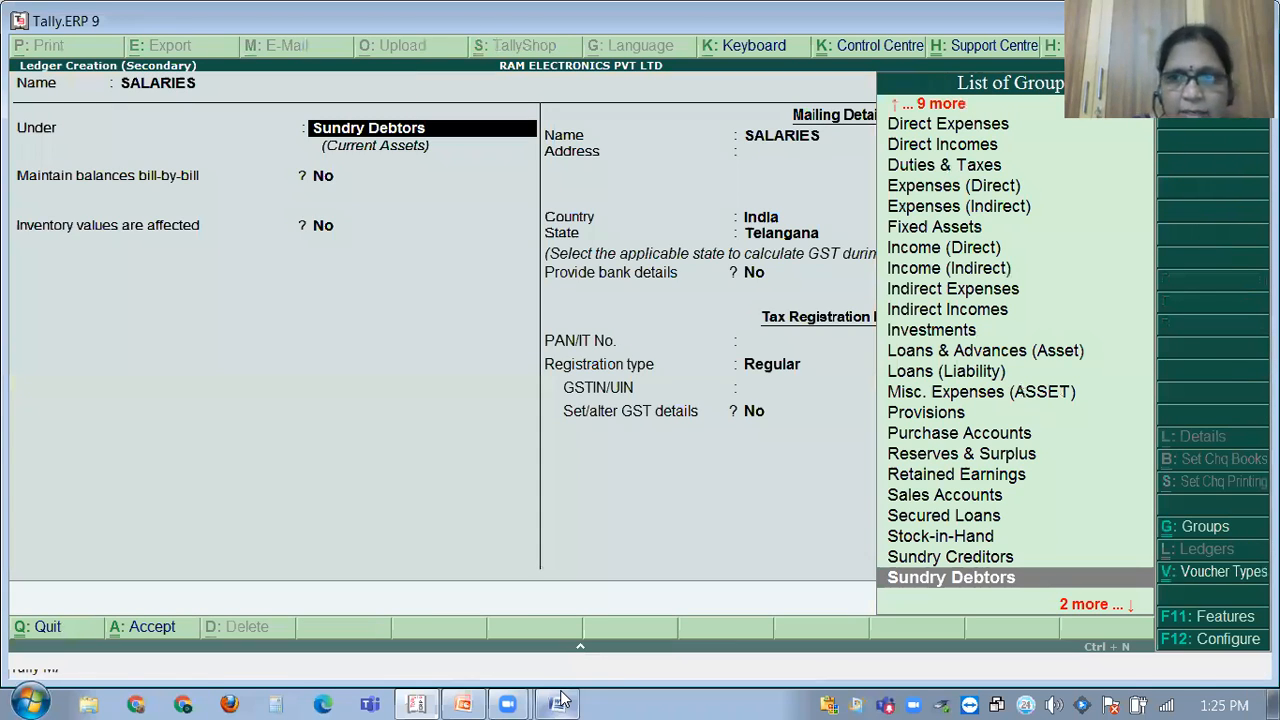
# Place SALARIES under Indirect Expenses with GST Not Applicable and save the ledger.
pyautogui.write('in')
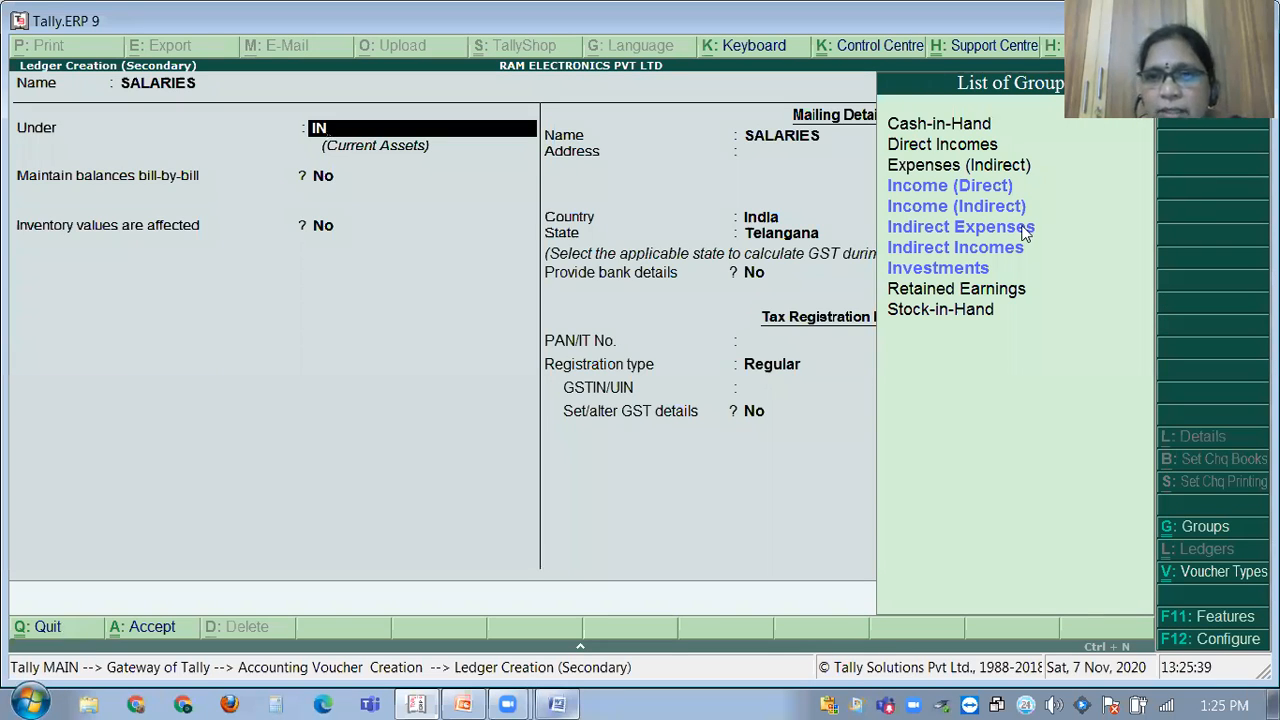
pyautogui.click(1024, 230)
pyautogui.click(1024, 229)
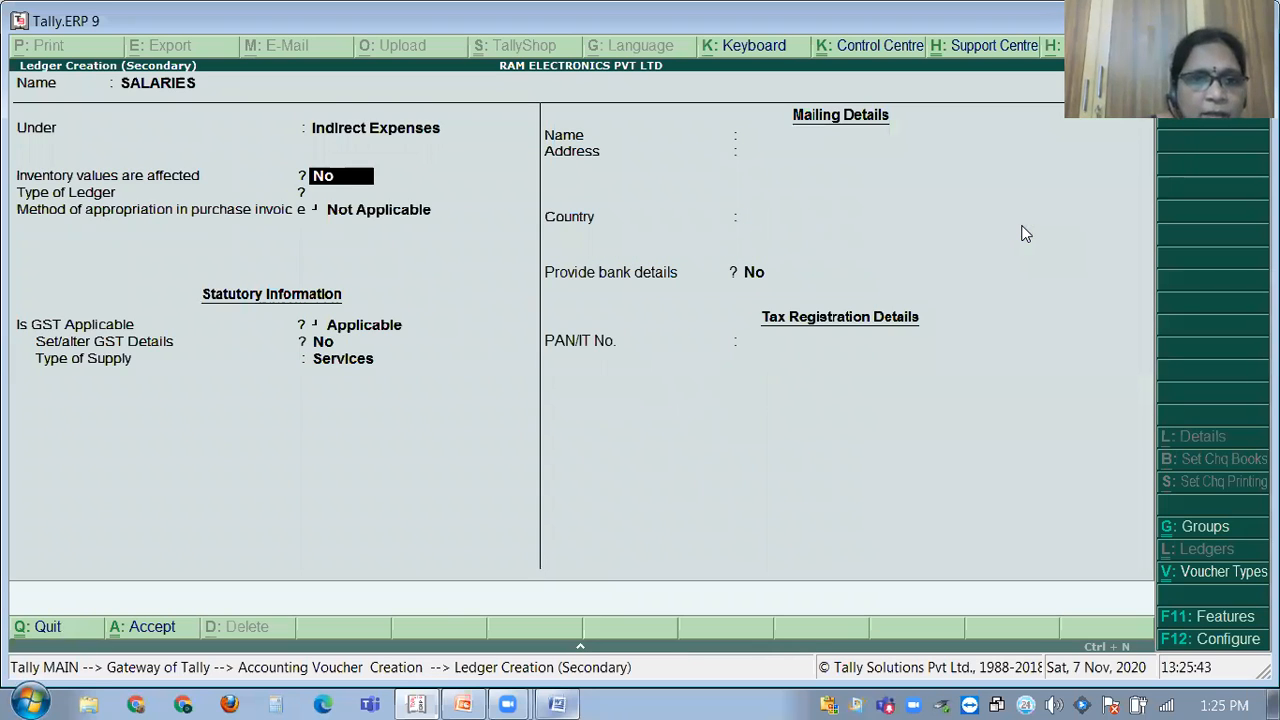
pyautogui.press('Return')
pyautogui.press('Return')
pyautogui.press('Return')
pyautogui.press('Return')
pyautogui.press('Up')
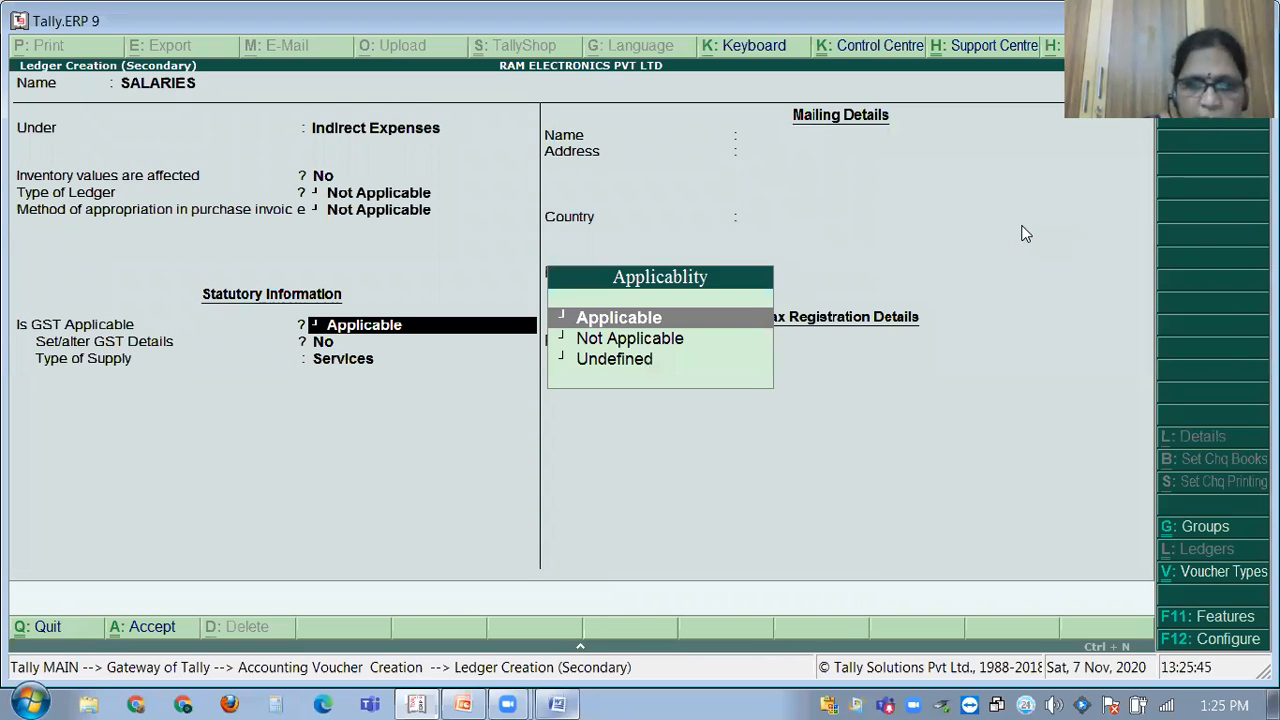
pyautogui.press('Down')
pyautogui.press('Return')
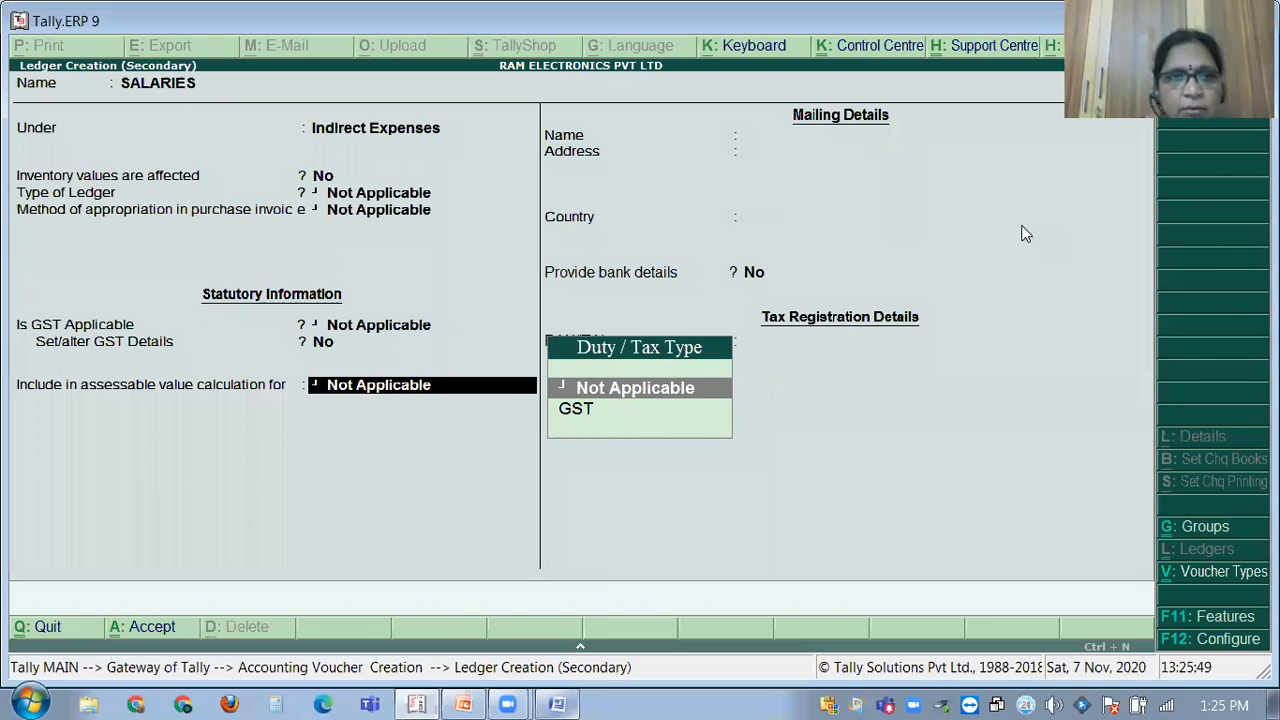
pyautogui.hotkey('ctrl', 'a')
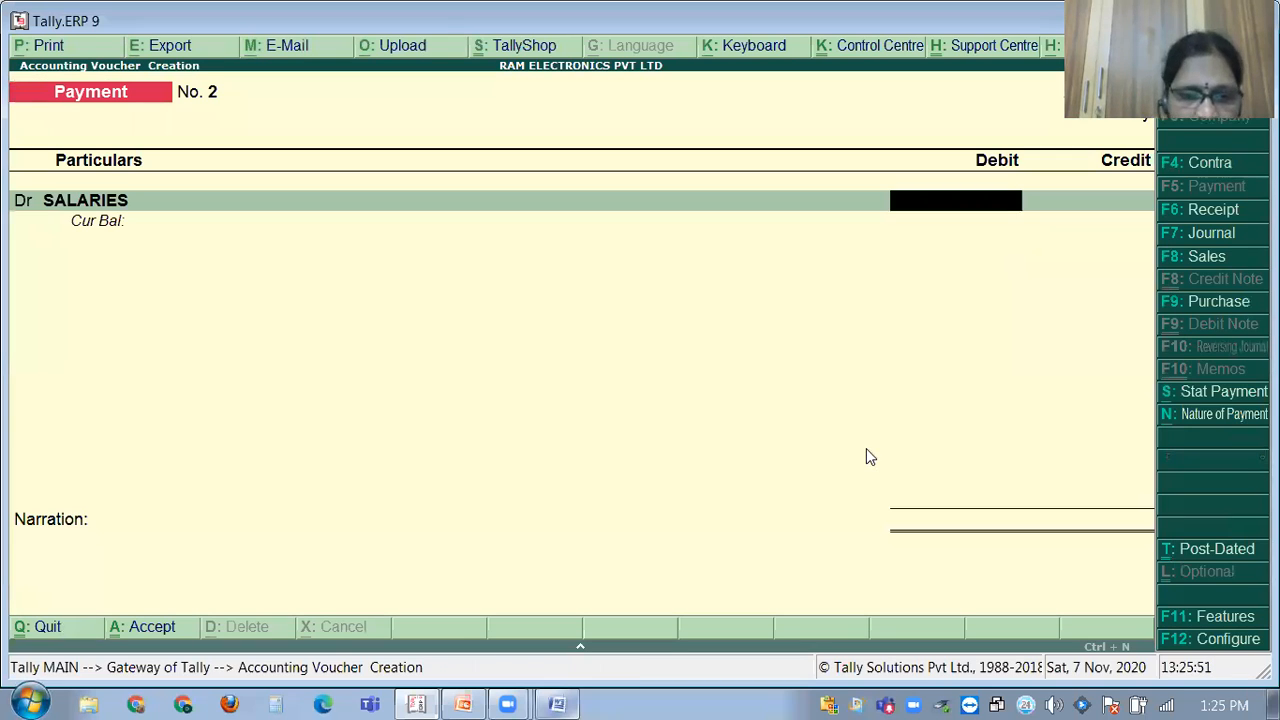
# Debit salaries 2,000 against Cash with narration 'BEING SALARIES PAID IN CASH' and save.
pyautogui.click(565, 697)
pyautogui.click(552, 698)
pyautogui.write('2,000')
pyautogui.press('Return')
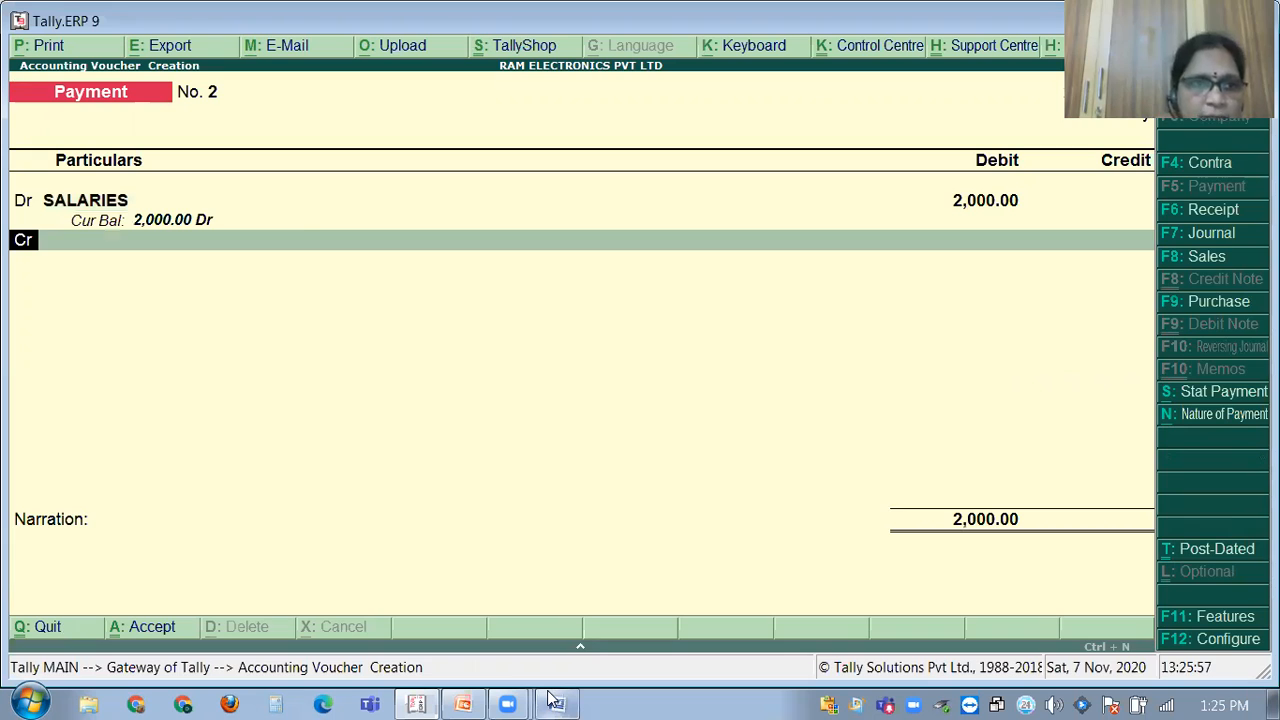
pyautogui.press('Return')
pyautogui.press('Down')
pyautogui.press('Return')
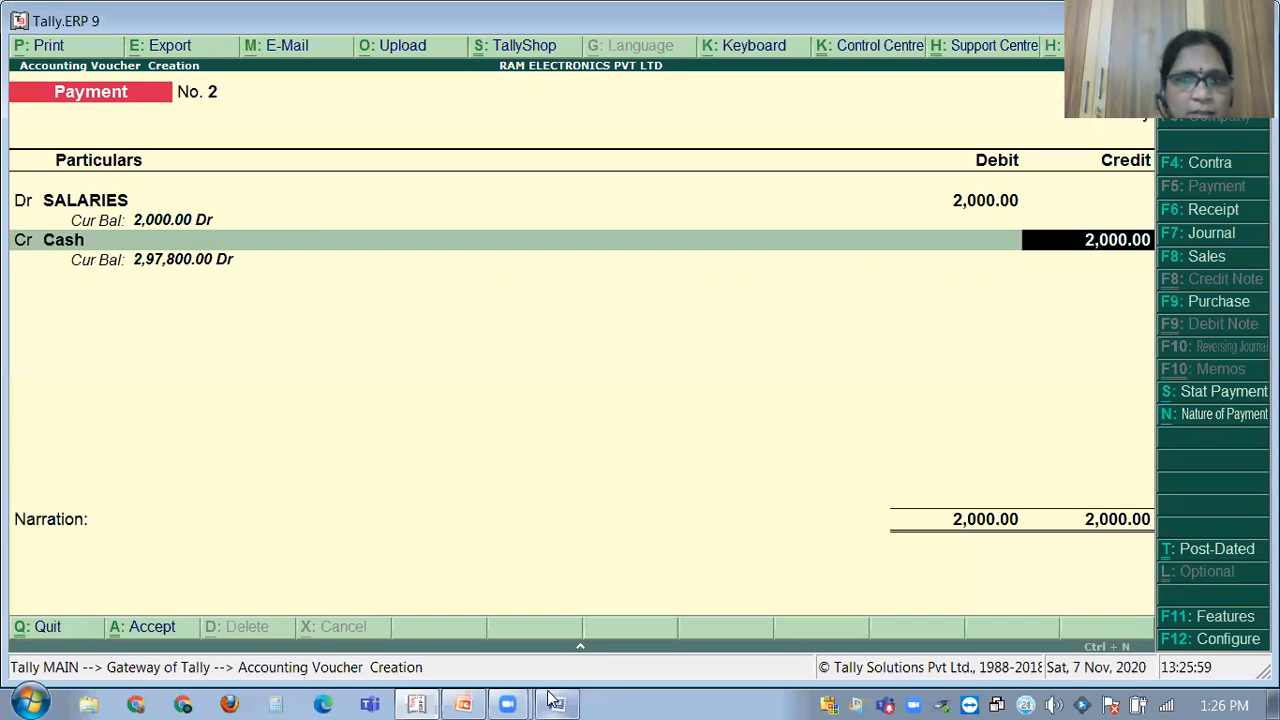
pyautogui.press('Return')
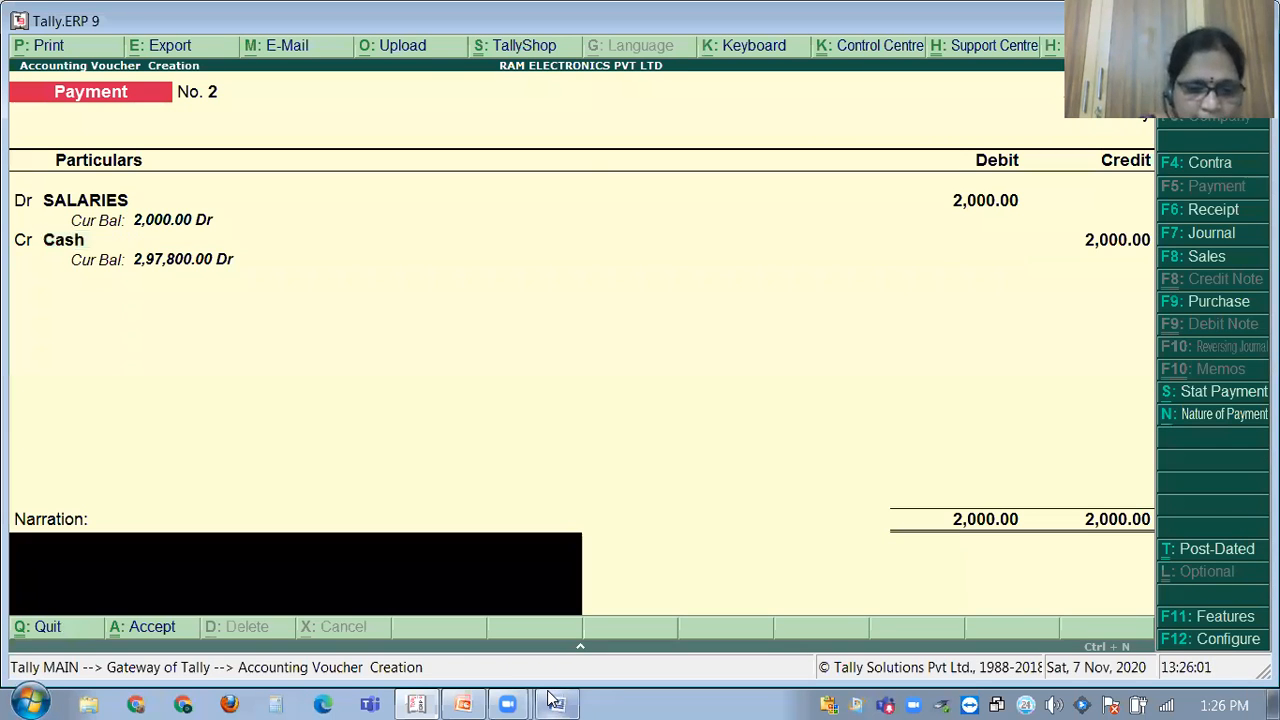
pyautogui.write('BEING SALARIES PAID IN CASH')
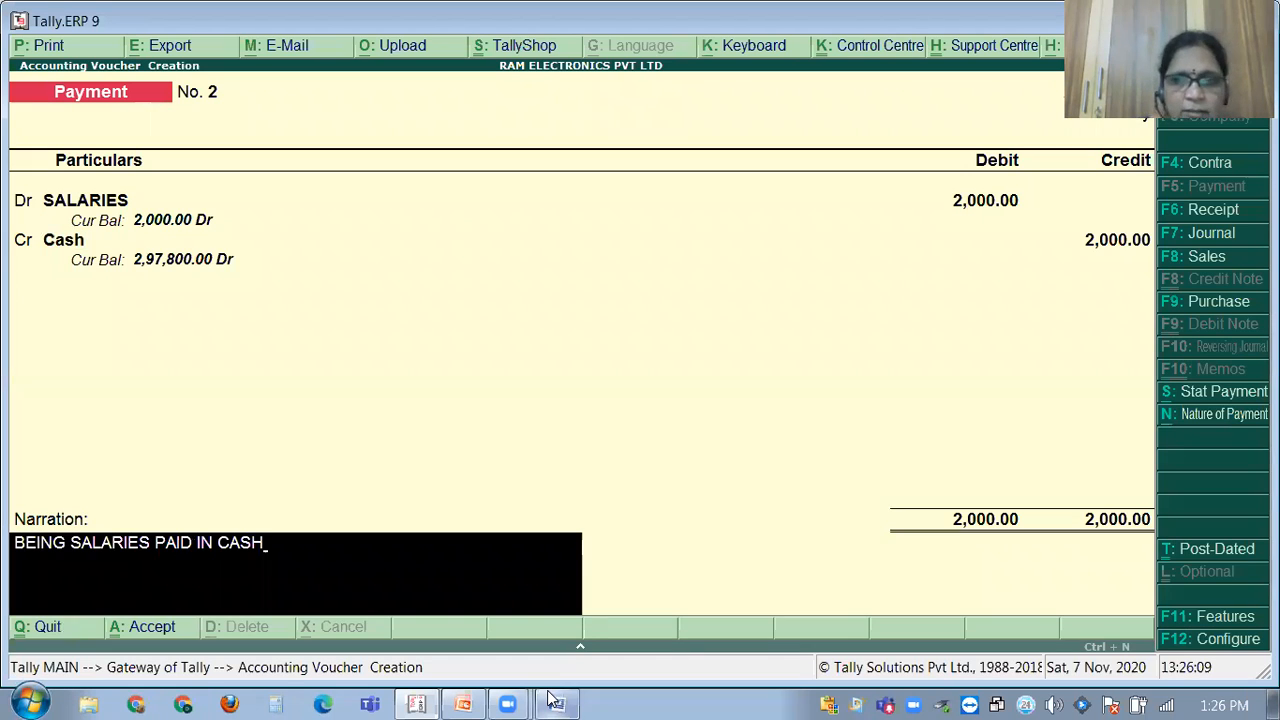
pyautogui.press('Return')
pyautogui.press('Return')
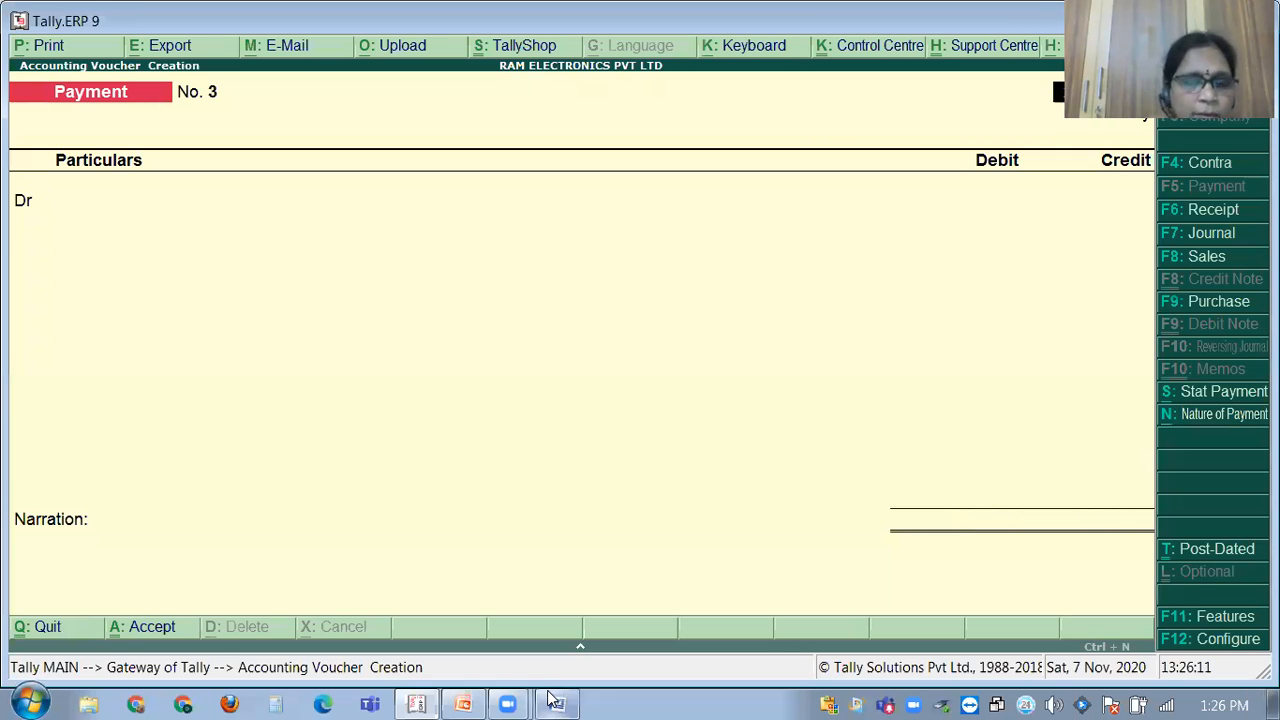
# Create a RENT ledger with GST Not Applicable.
pyautogui.press('Return')
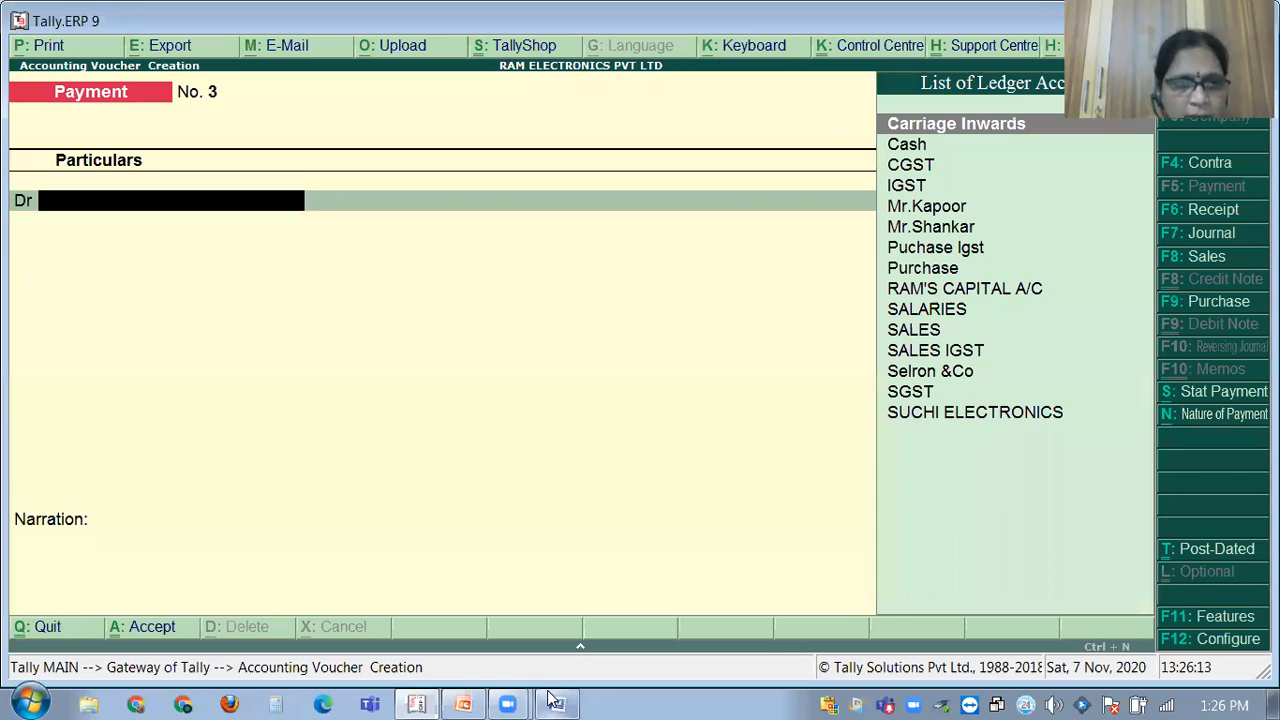
pyautogui.hotkey('alt', 'c')
pyautogui.write('RENT')
pyautogui.press('Return')
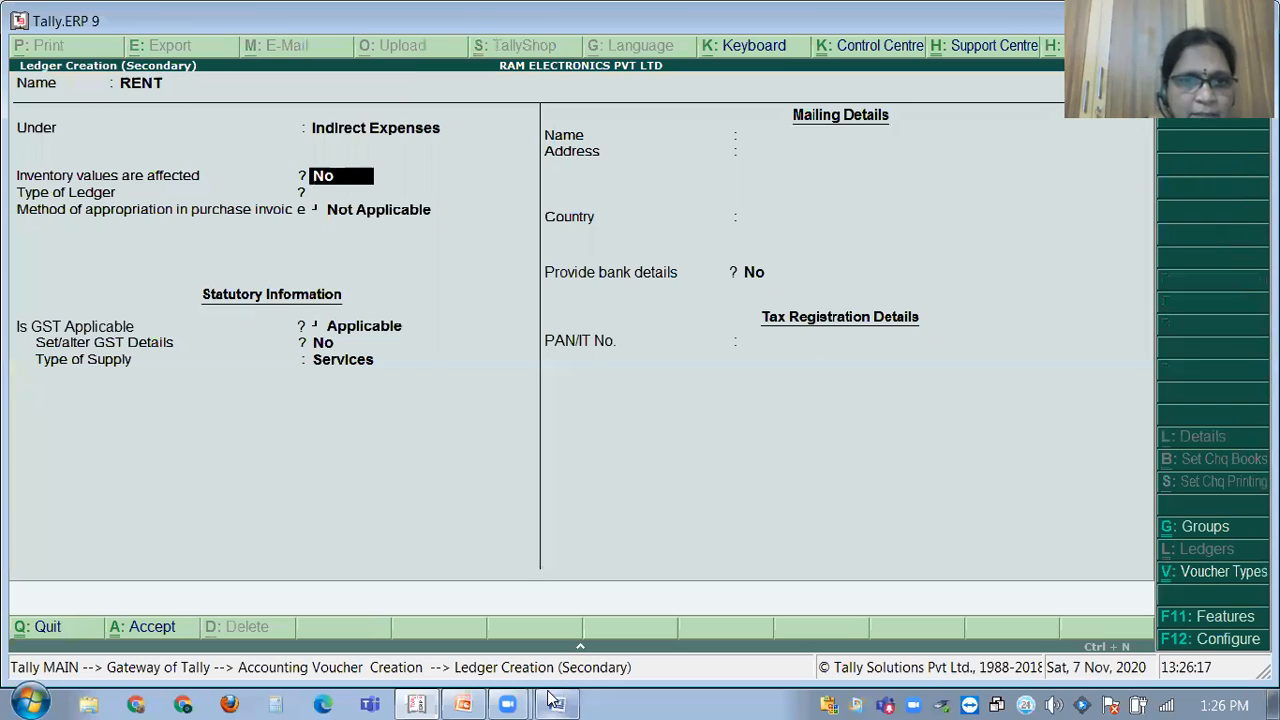
pyautogui.press('Return')
pyautogui.press('Return')
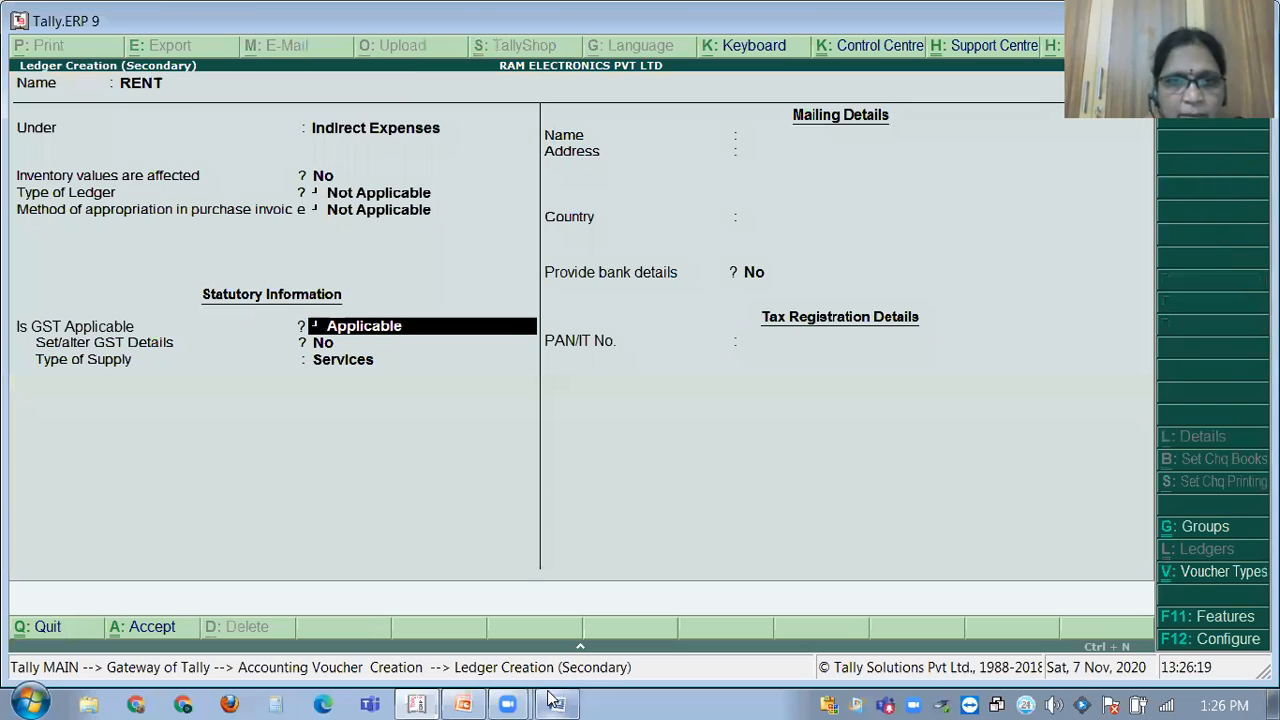
pyautogui.write('Not')
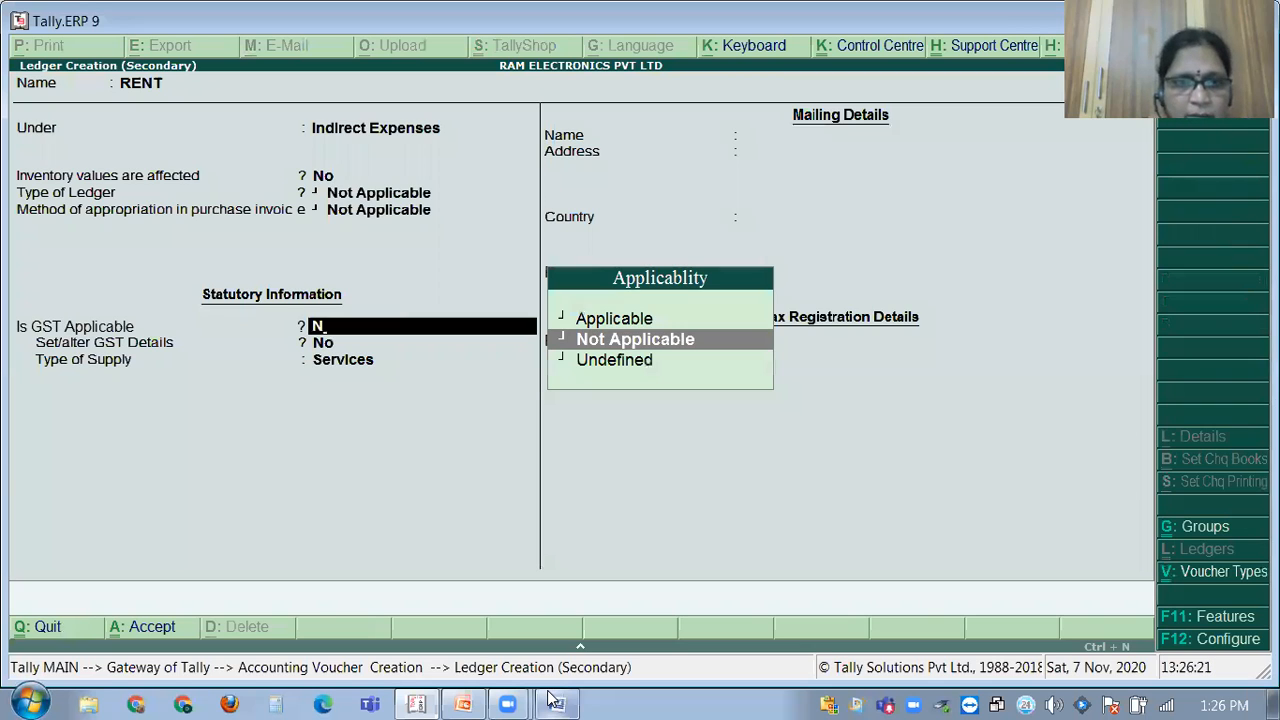
pyautogui.press('Return')
pyautogui.press('Return')
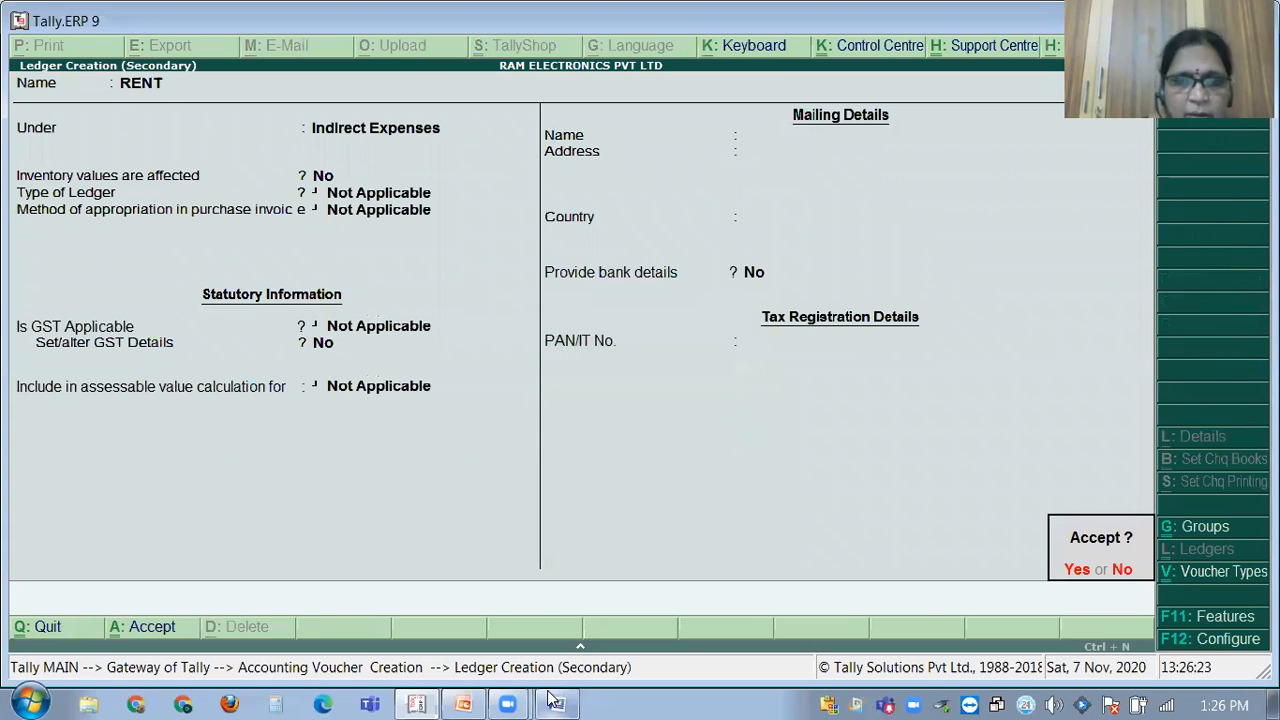
pyautogui.press('y')
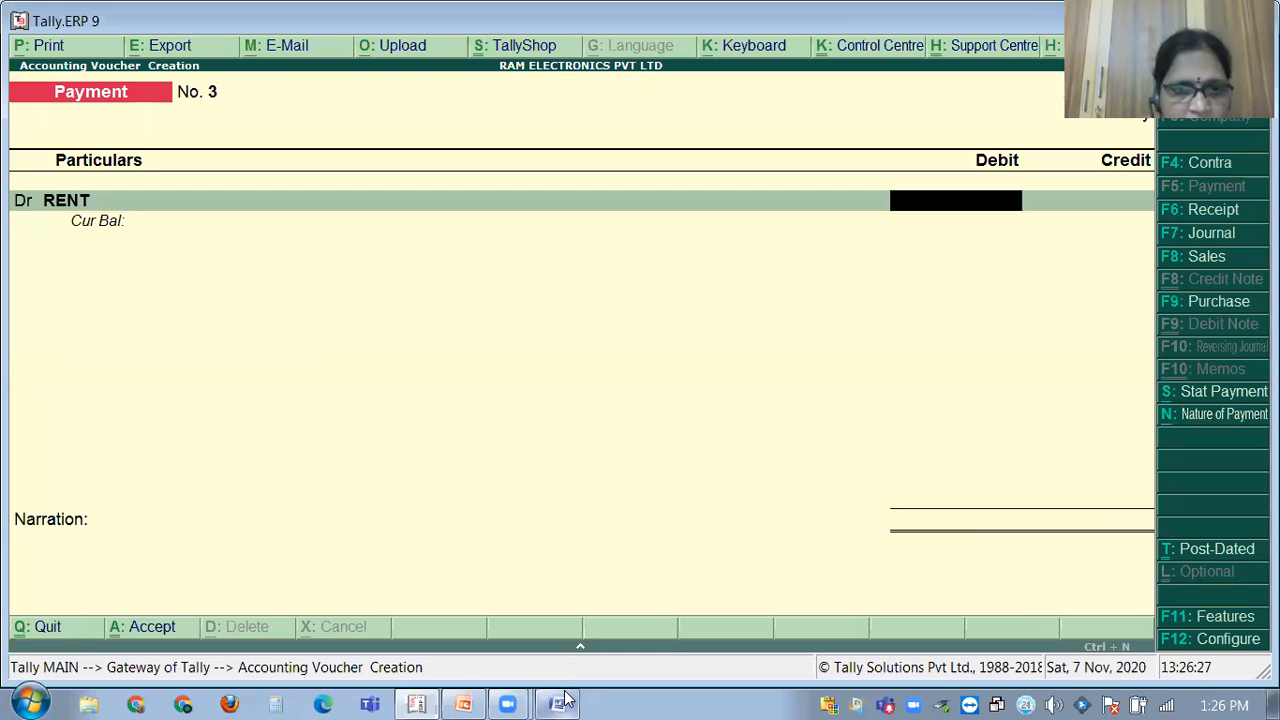
# Debit RENT 1,000 against Cash with narration 'BEING RENT PAID' and save Payment No. 3.
pyautogui.click(565, 700)
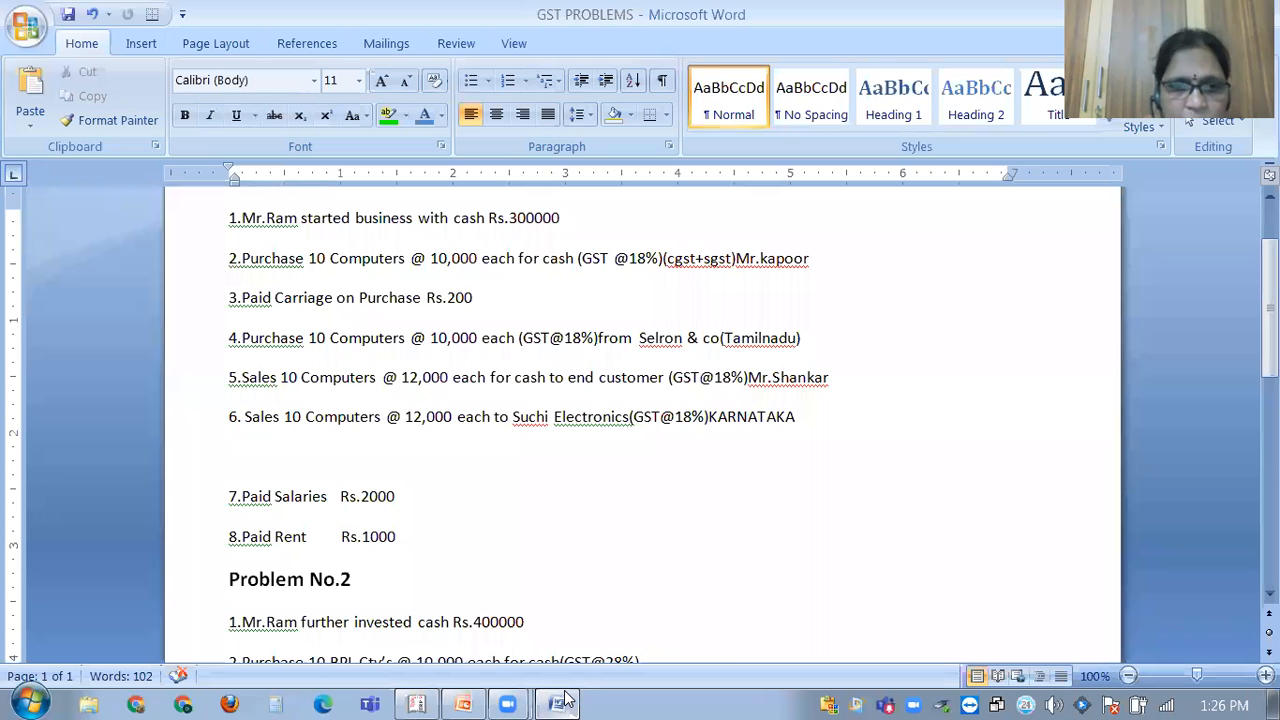
pyautogui.click(565, 697)
pyautogui.write('1000')
pyautogui.press('Return')
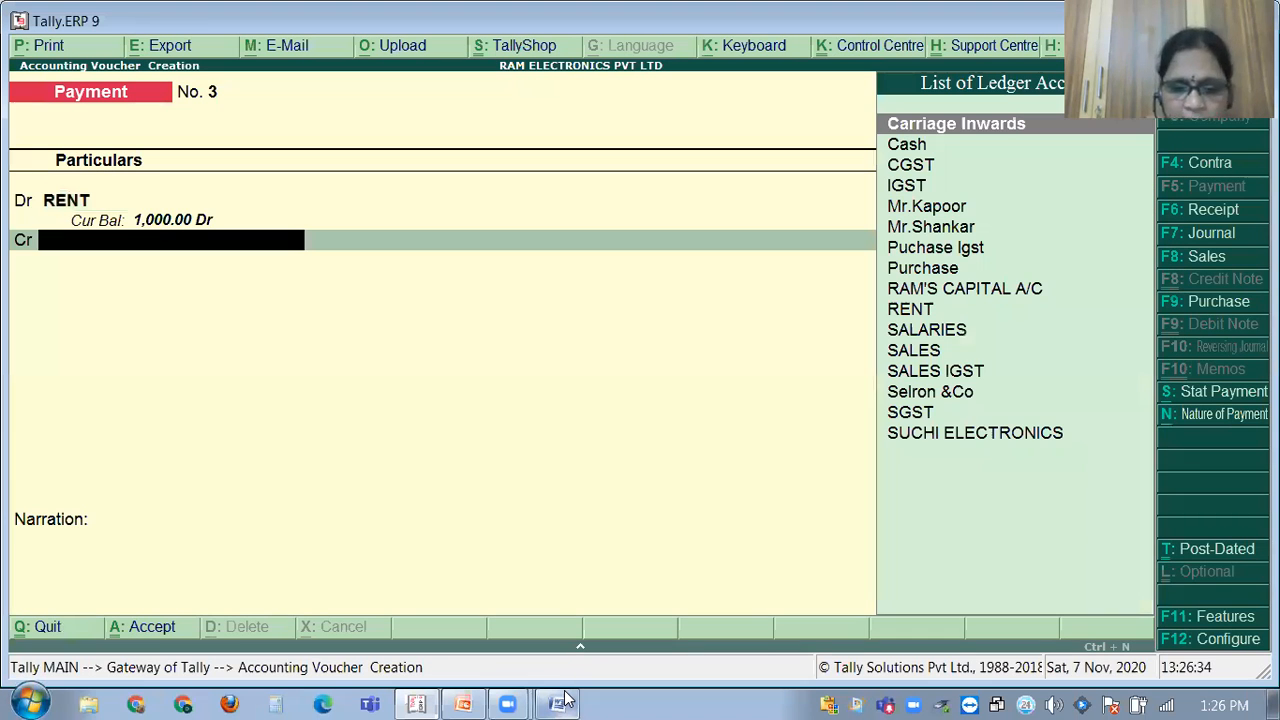
pyautogui.write('CAS')
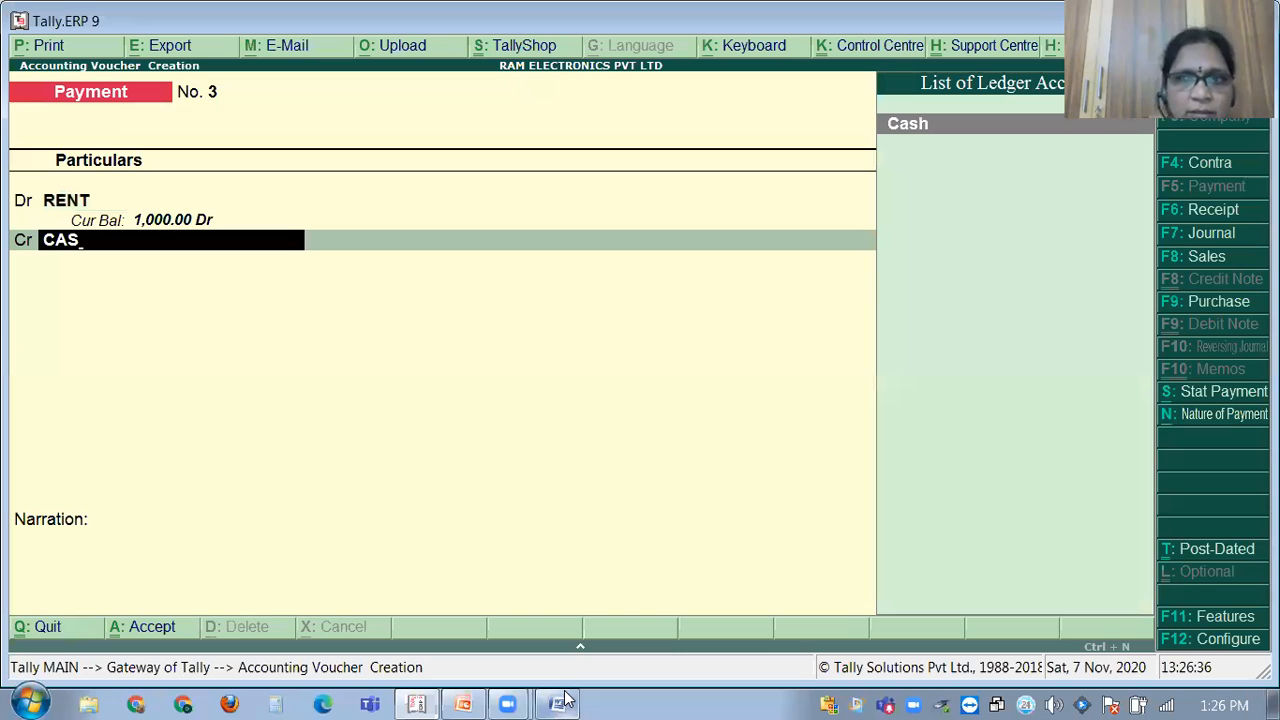
pyautogui.press('Return')
pyautogui.press('Return')
pyautogui.write('BEING ALA')
pyautogui.press('BackSpace')
pyautogui.press('BackSpace')
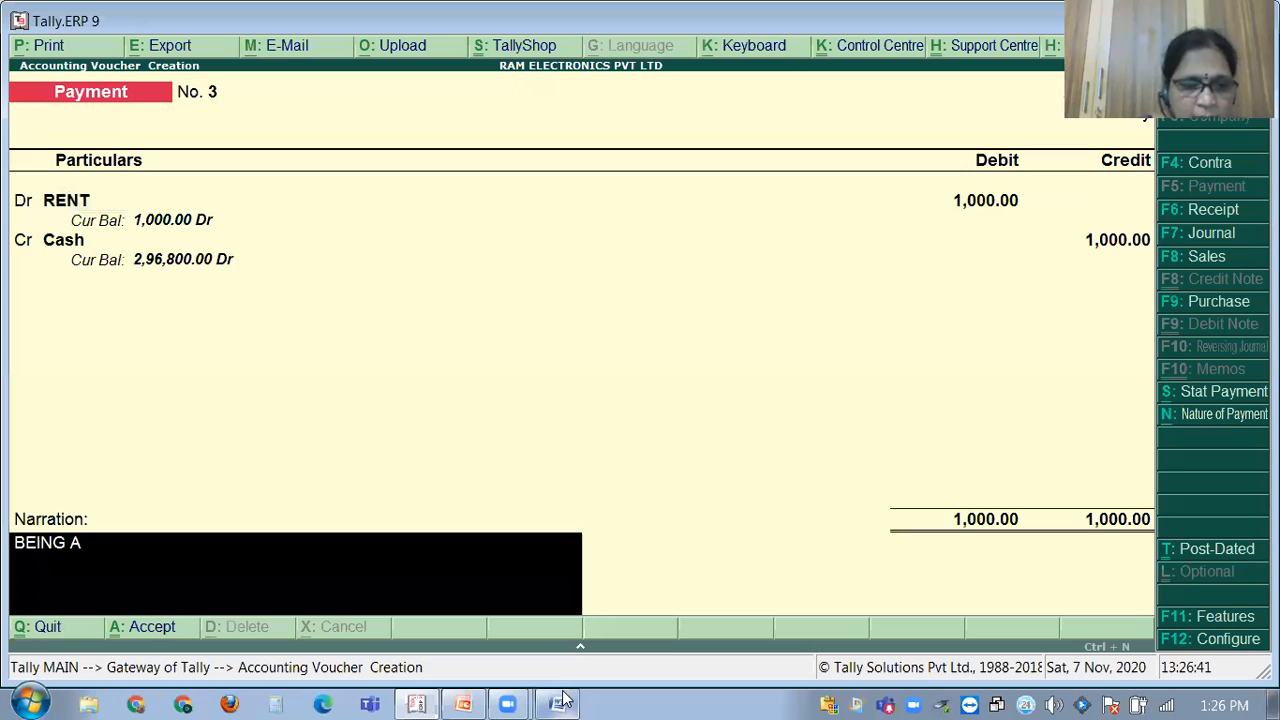
pyautogui.press('BackSpace')
pyautogui.write('RENT PAID')
pyautogui.press('Return')
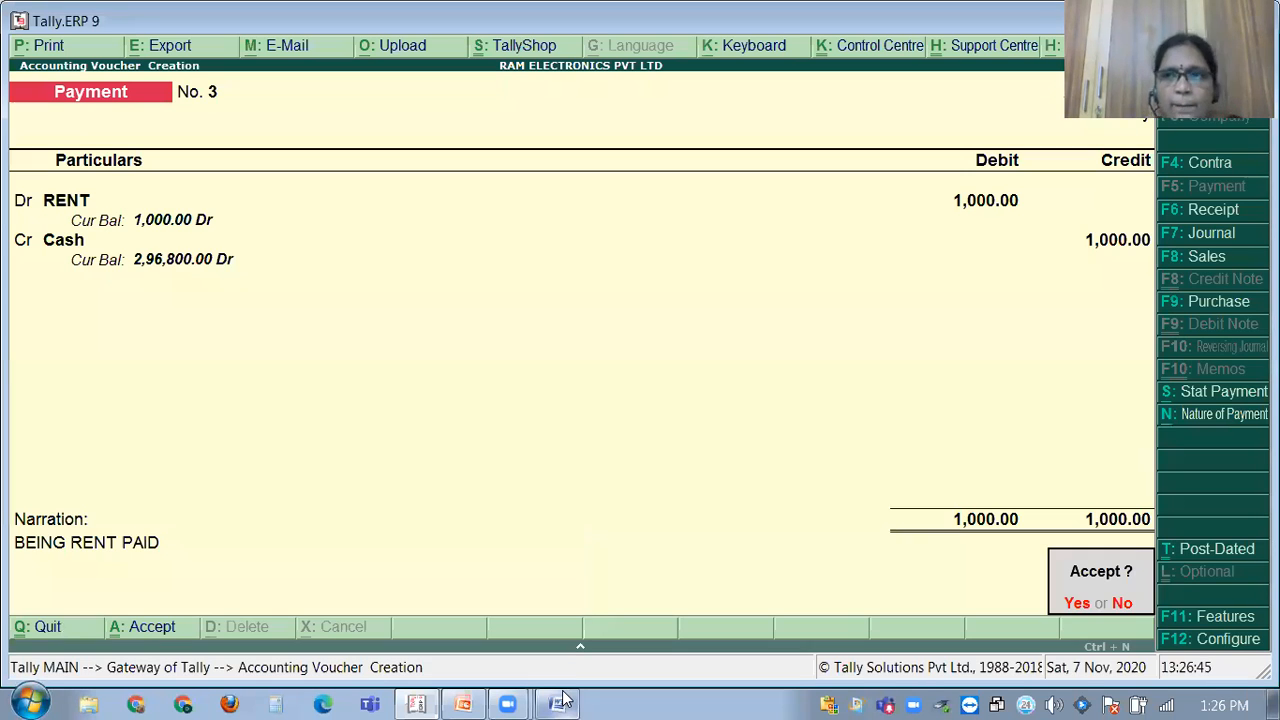
pyautogui.press('y')
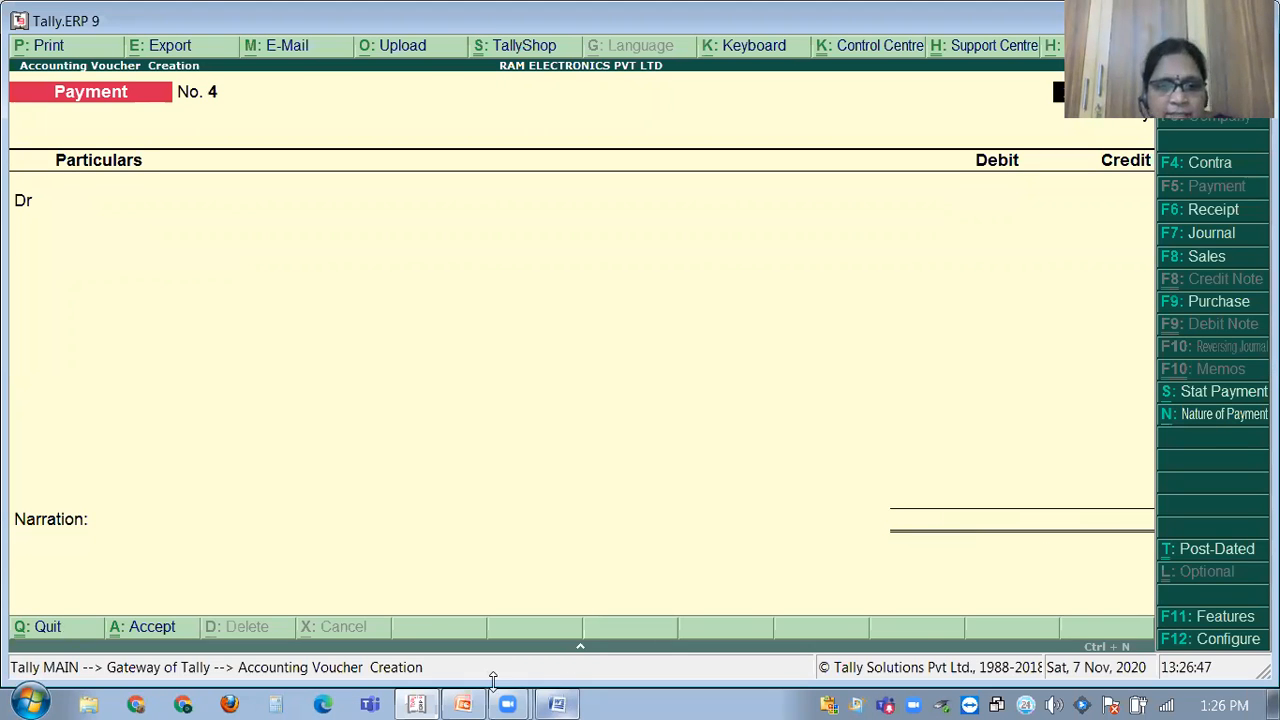
pyautogui.click(557, 704)
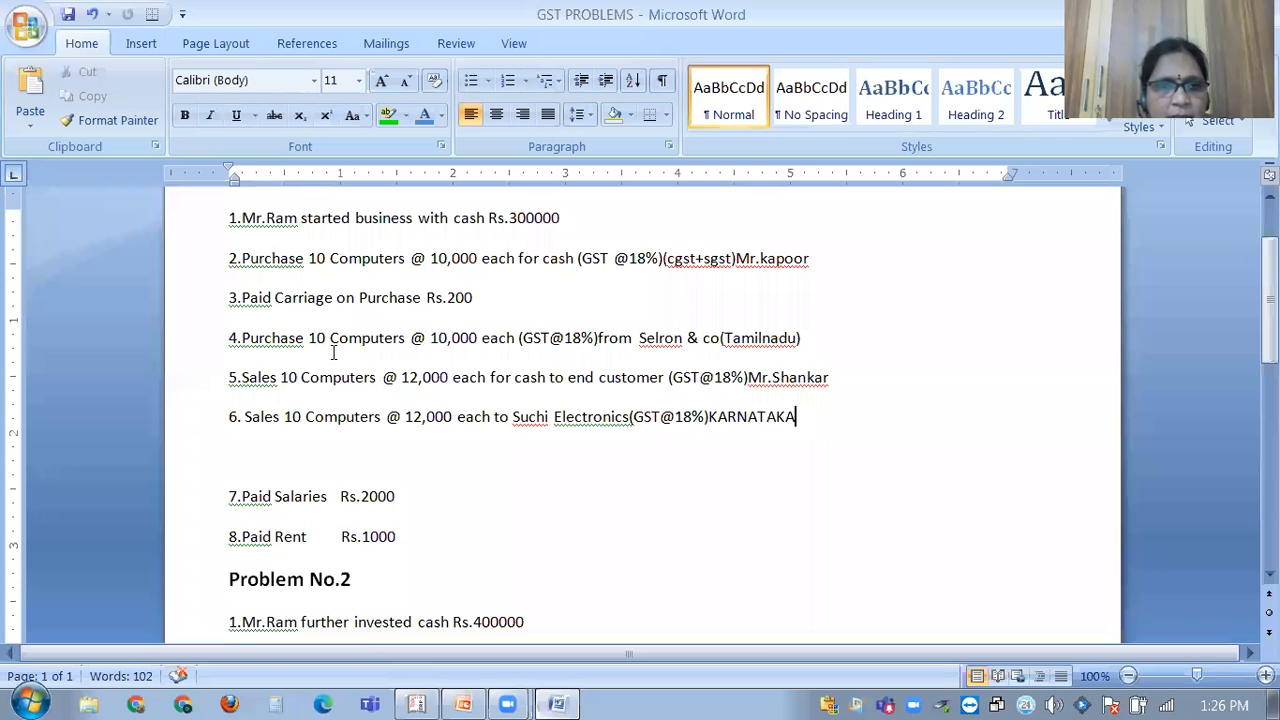
pyautogui.scroll(2, 320, 330)
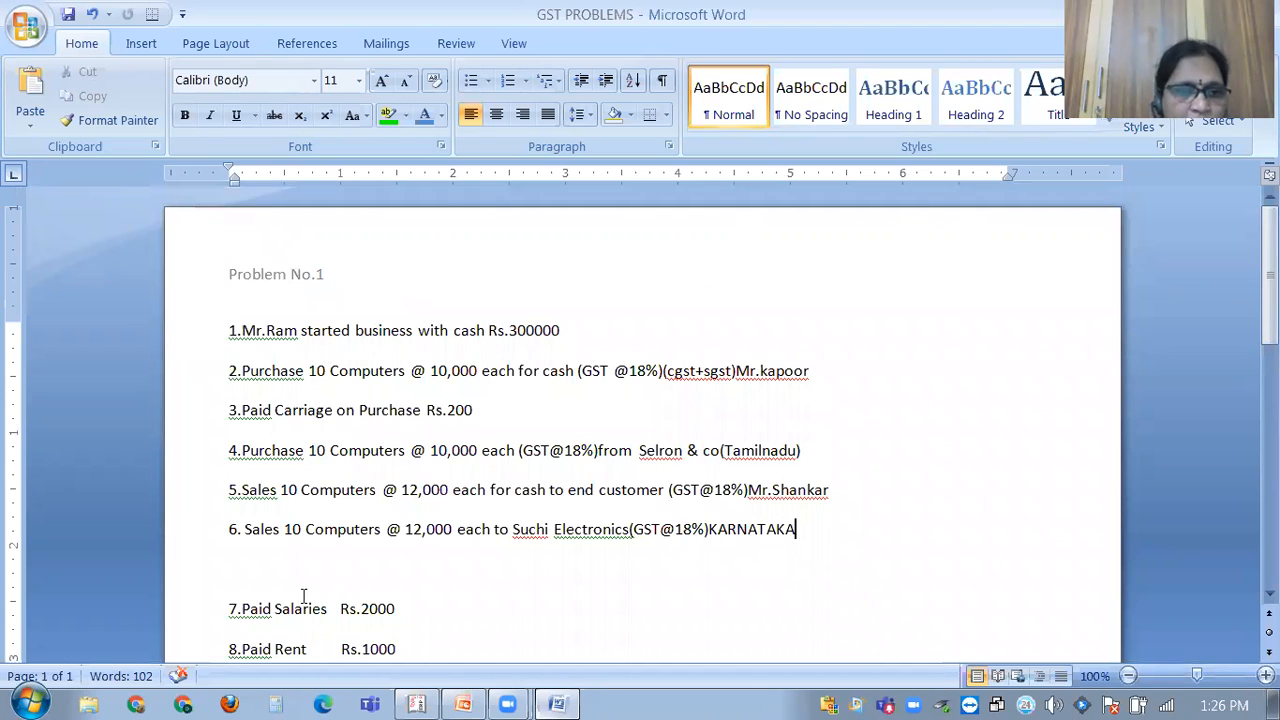
pyautogui.scroll(-2, 318, 534)
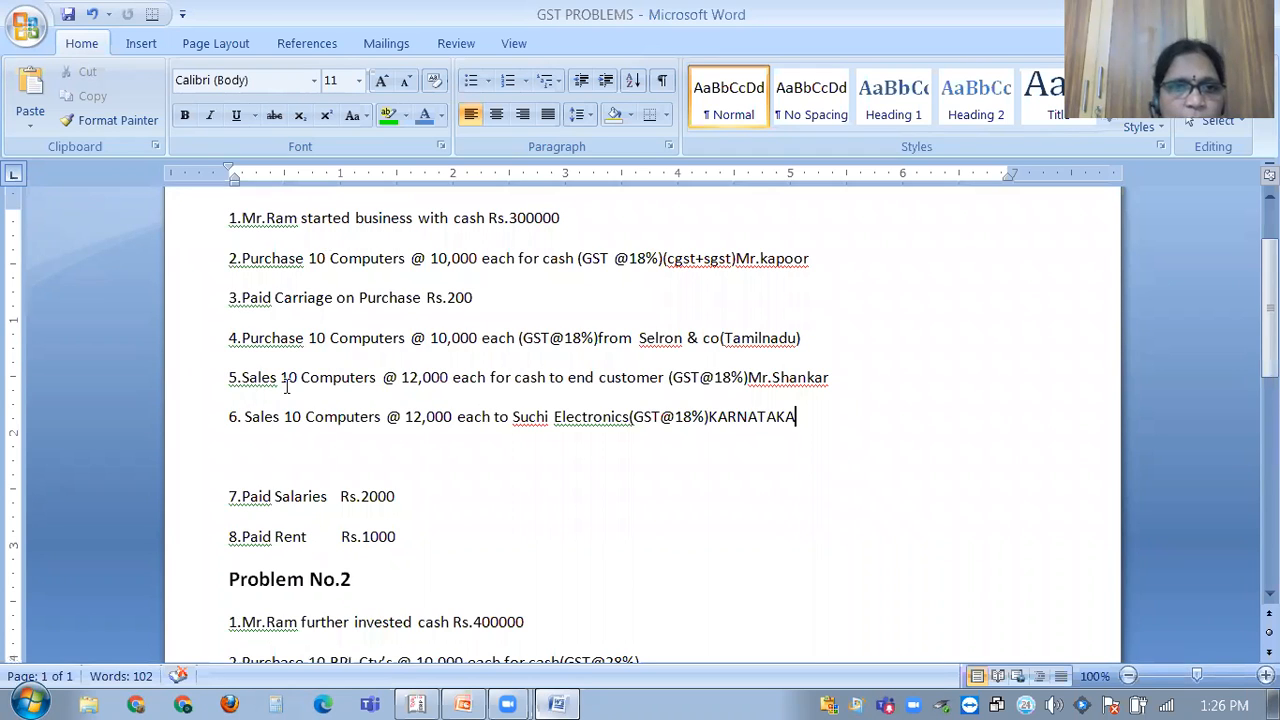
pyautogui.scroll(2, 288, 385)
pyautogui.scroll(-2, 394, 494)
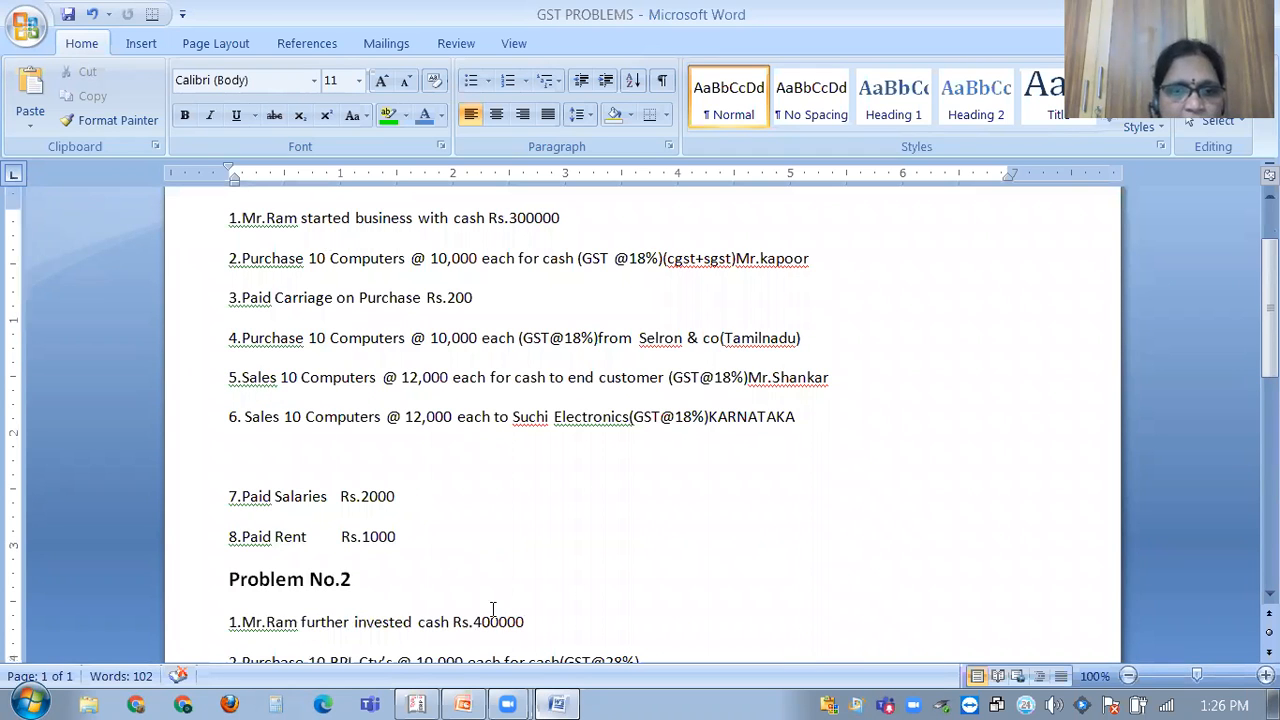
pyautogui.scroll(-1, 468, 525)
pyautogui.scroll(-4, 450, 500)
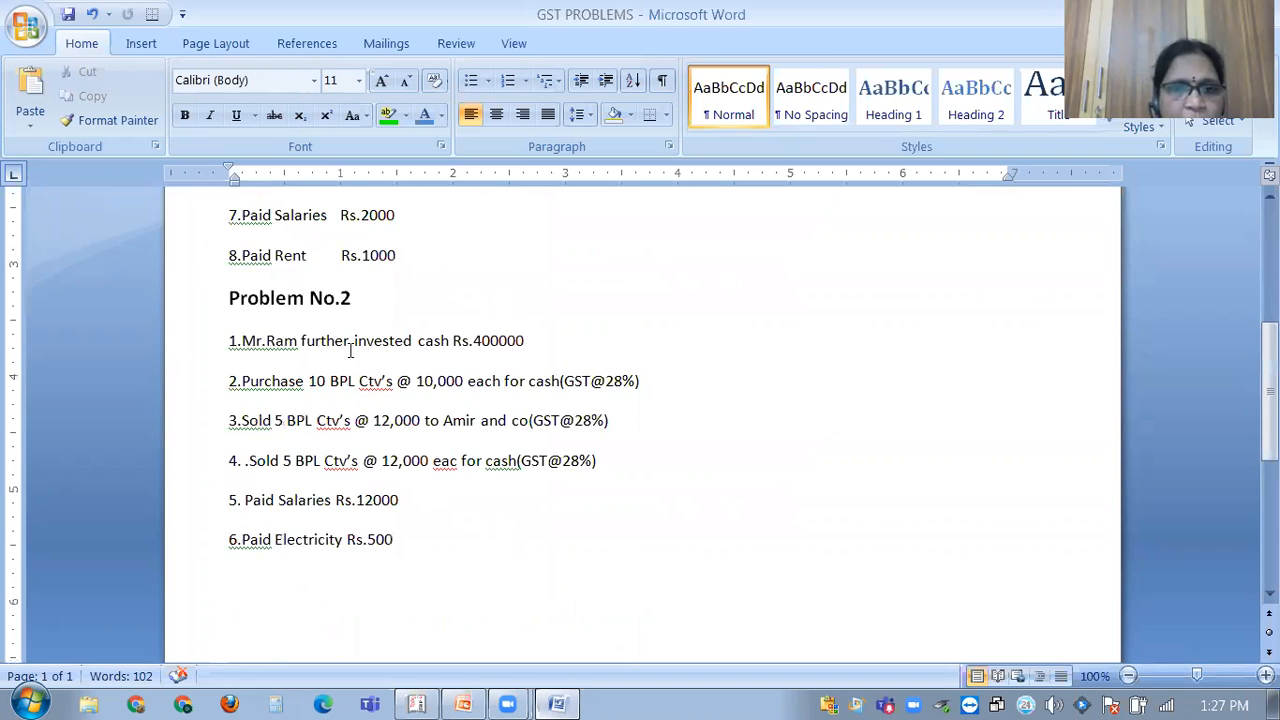
pyautogui.scroll(-1, 350, 350)
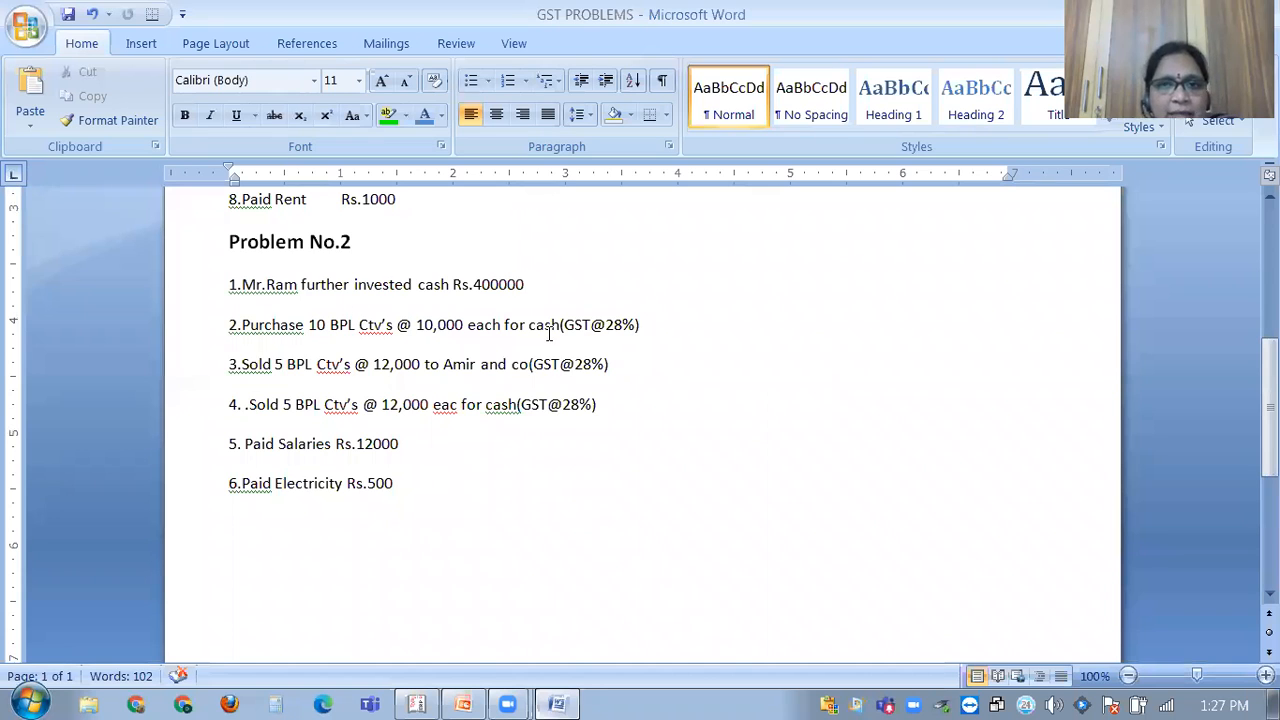
pyautogui.click(832, 244)
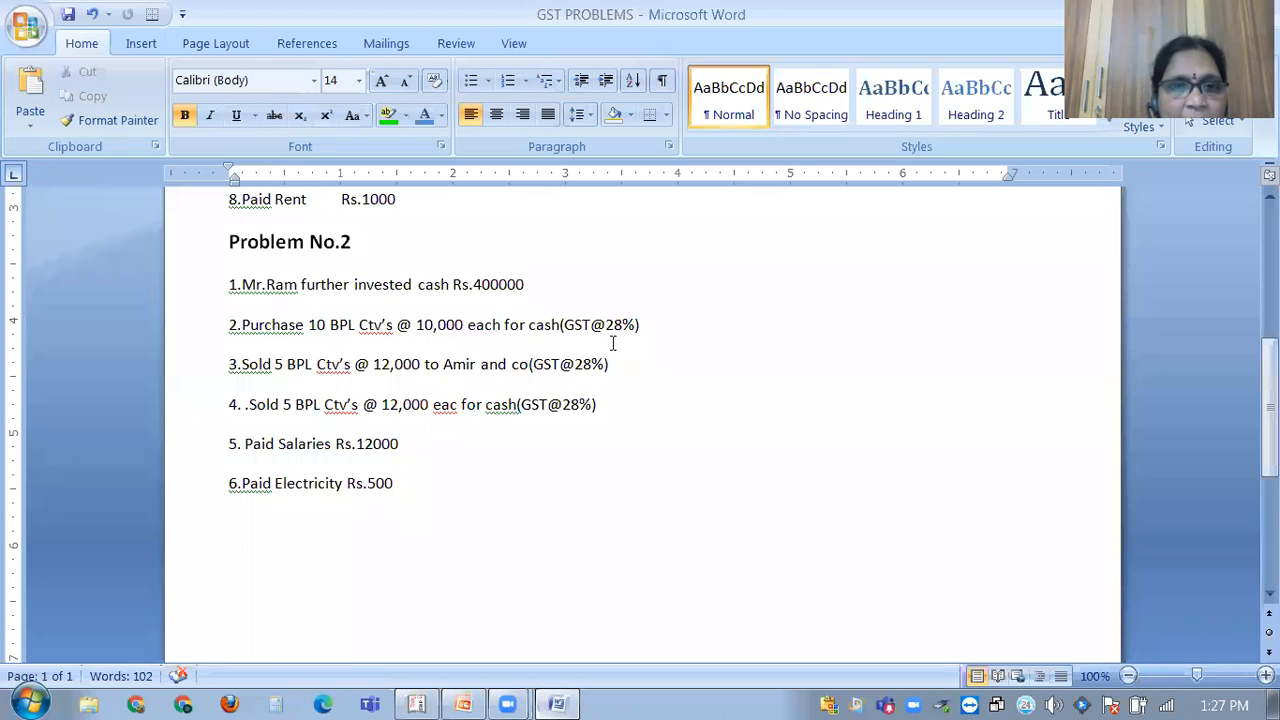
pyautogui.scroll(1, 599, 370)
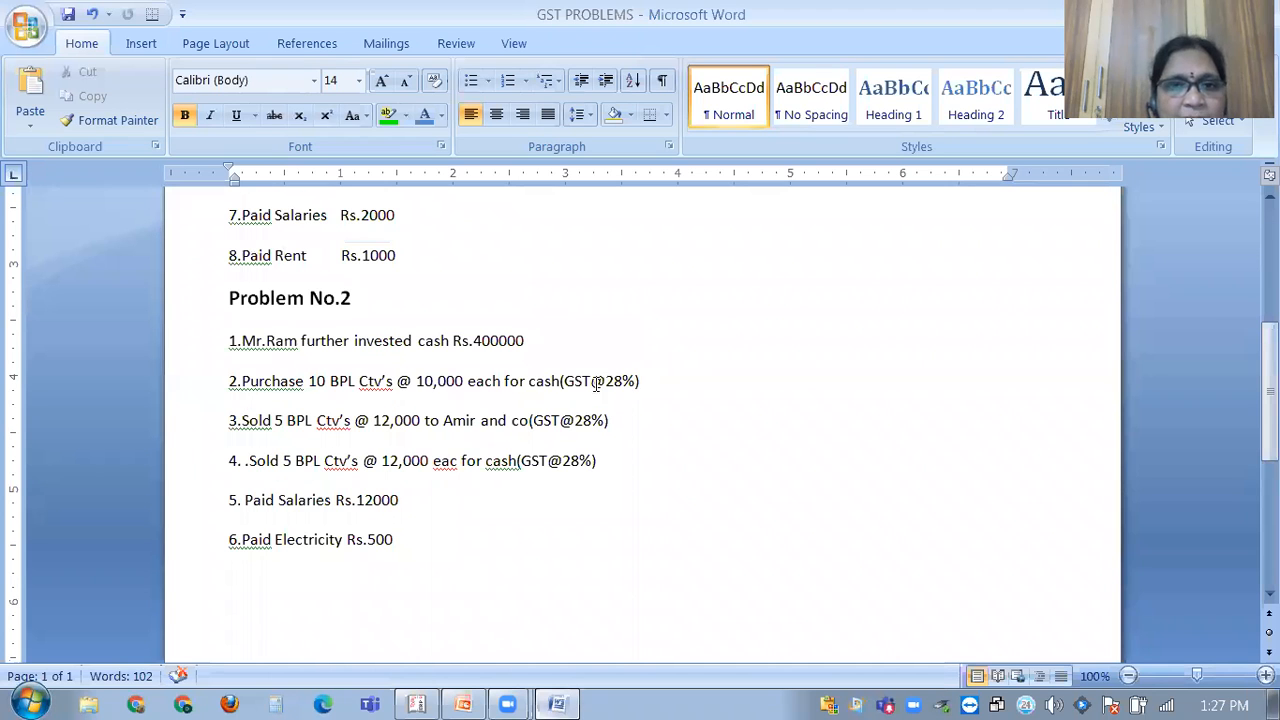
pyautogui.scroll(5, 611, 348)
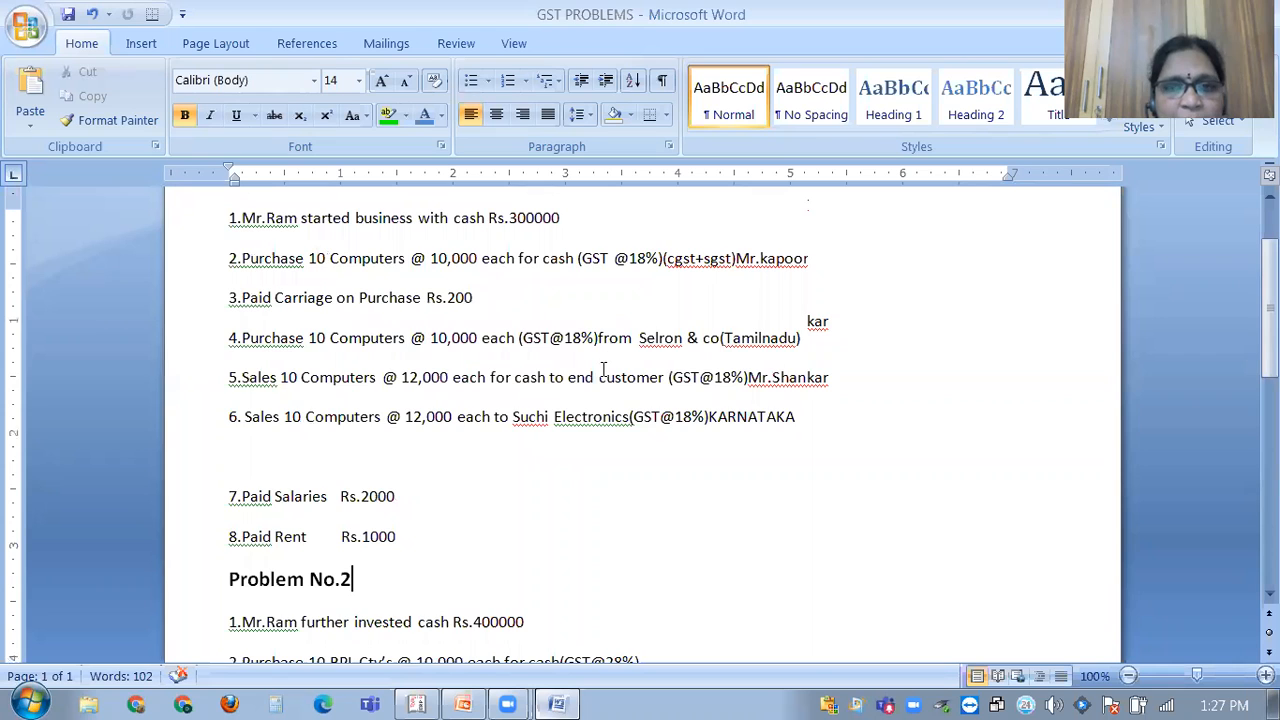
pyautogui.scroll(-8, 606, 362)
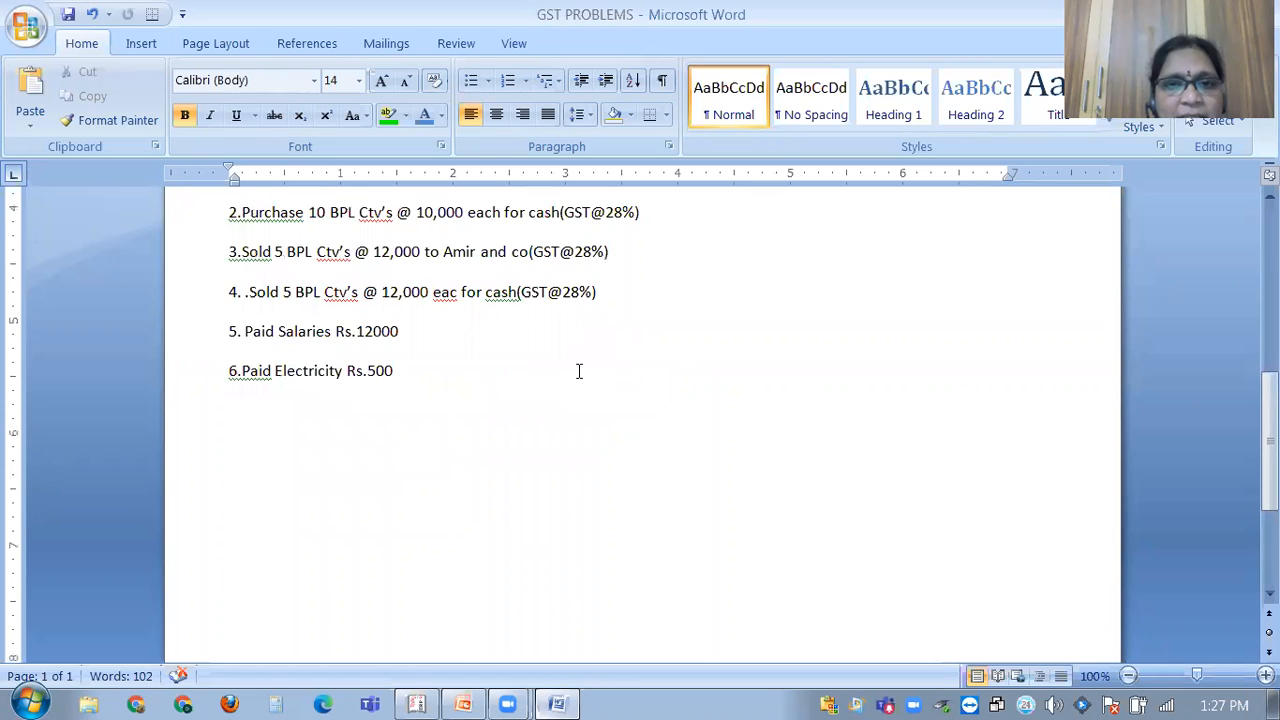
pyautogui.scroll(1, 579, 371)
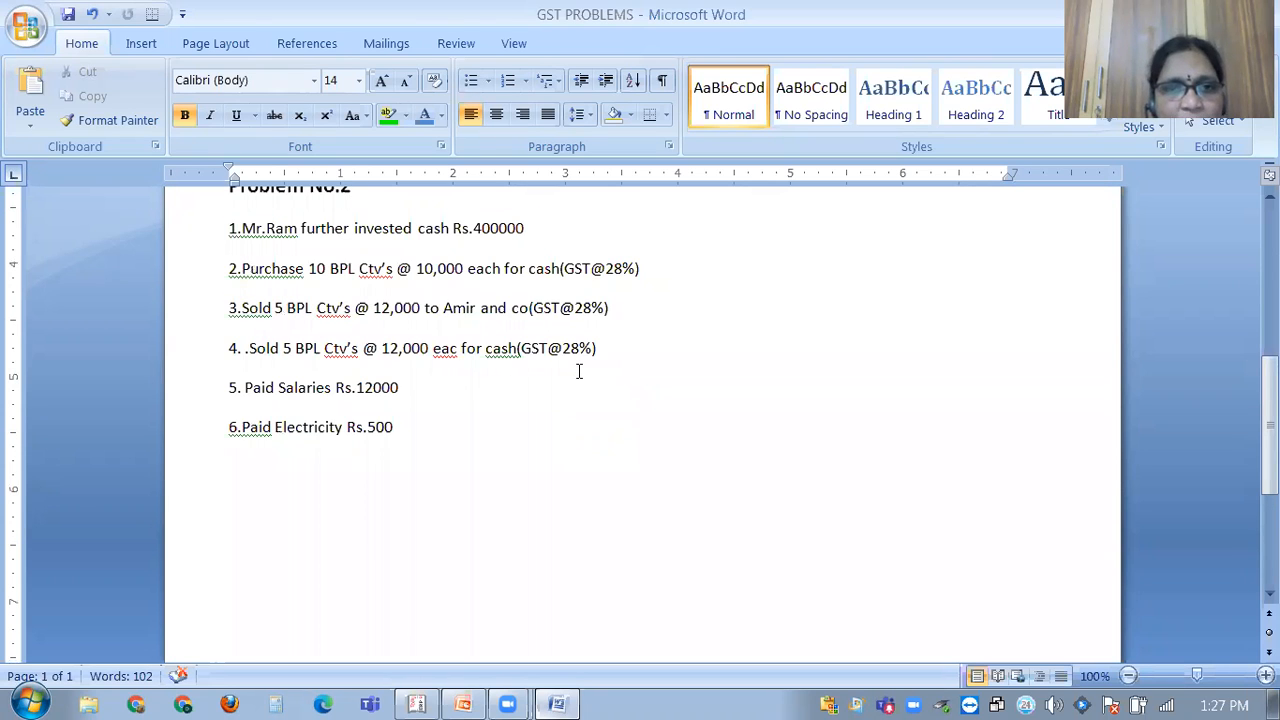
pyautogui.scroll(1, 579, 371)
pyautogui.scroll(1, 394, 375)
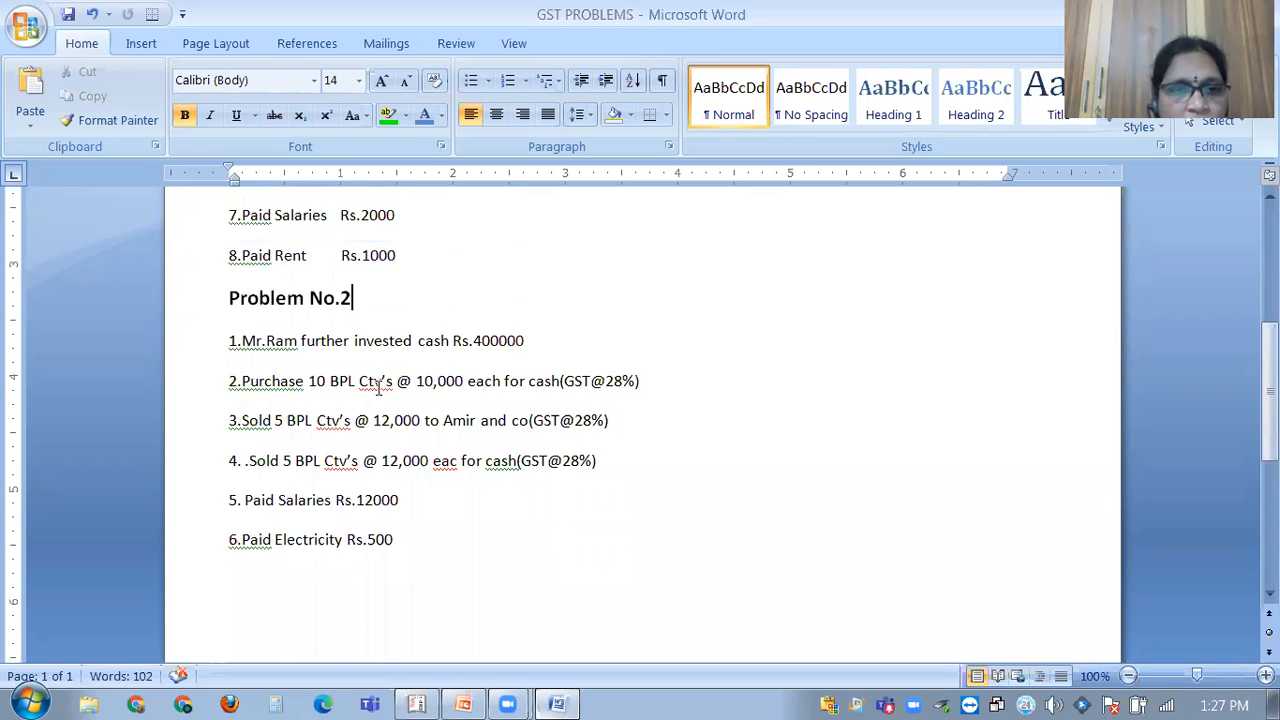
pyautogui.scroll(2, 378, 390)
pyautogui.scroll(2, 400, 285)
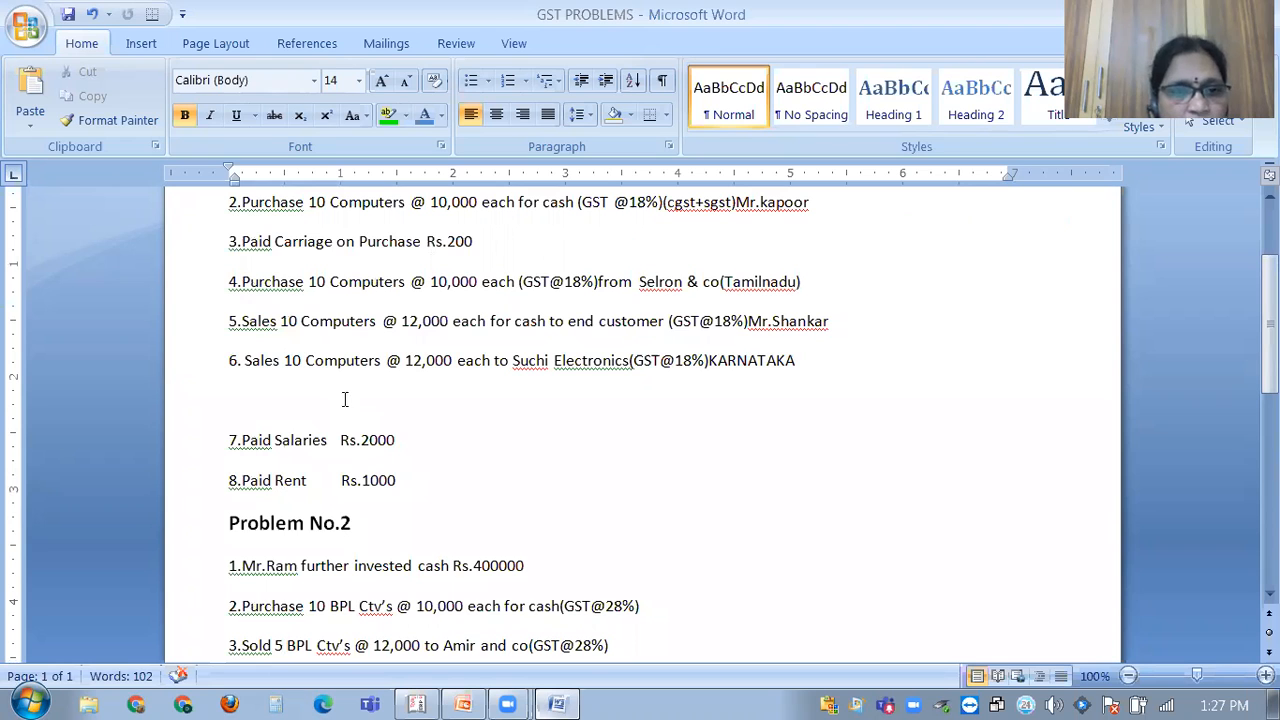
pyautogui.scroll(-3, 388, 372)
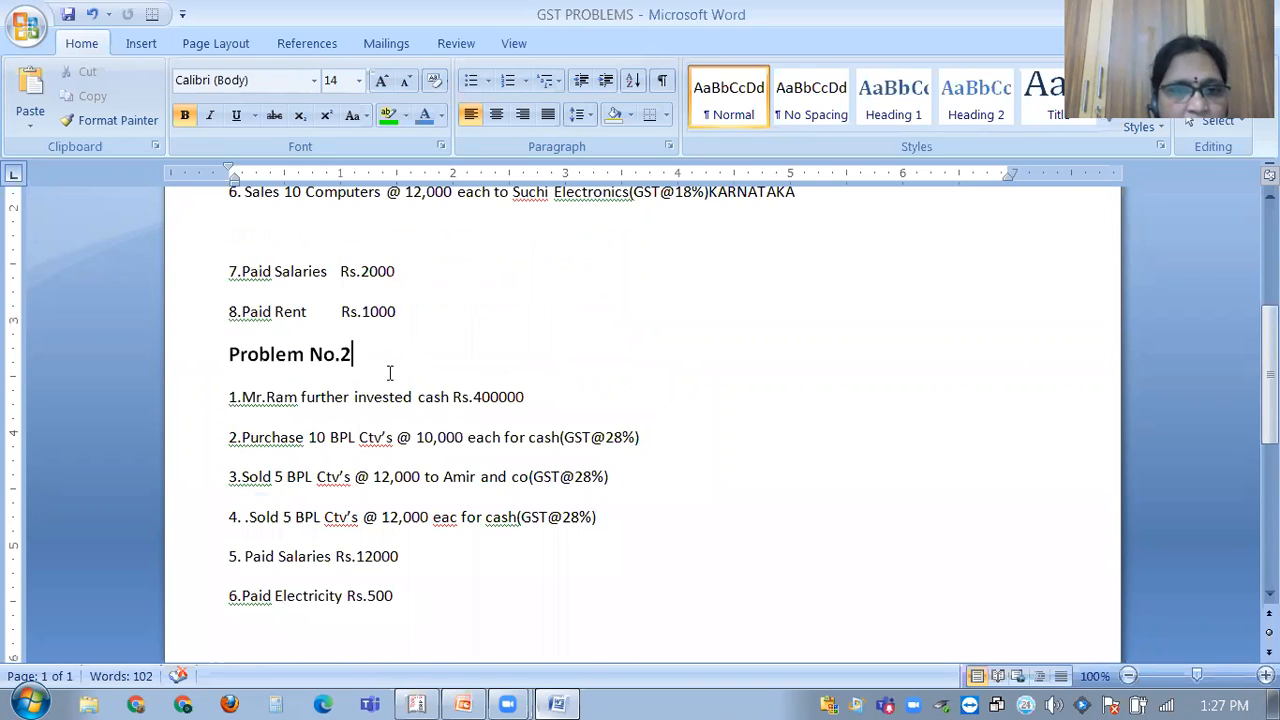
pyautogui.scroll(-3, 395, 370)
pyautogui.scroll(3, 390, 430)
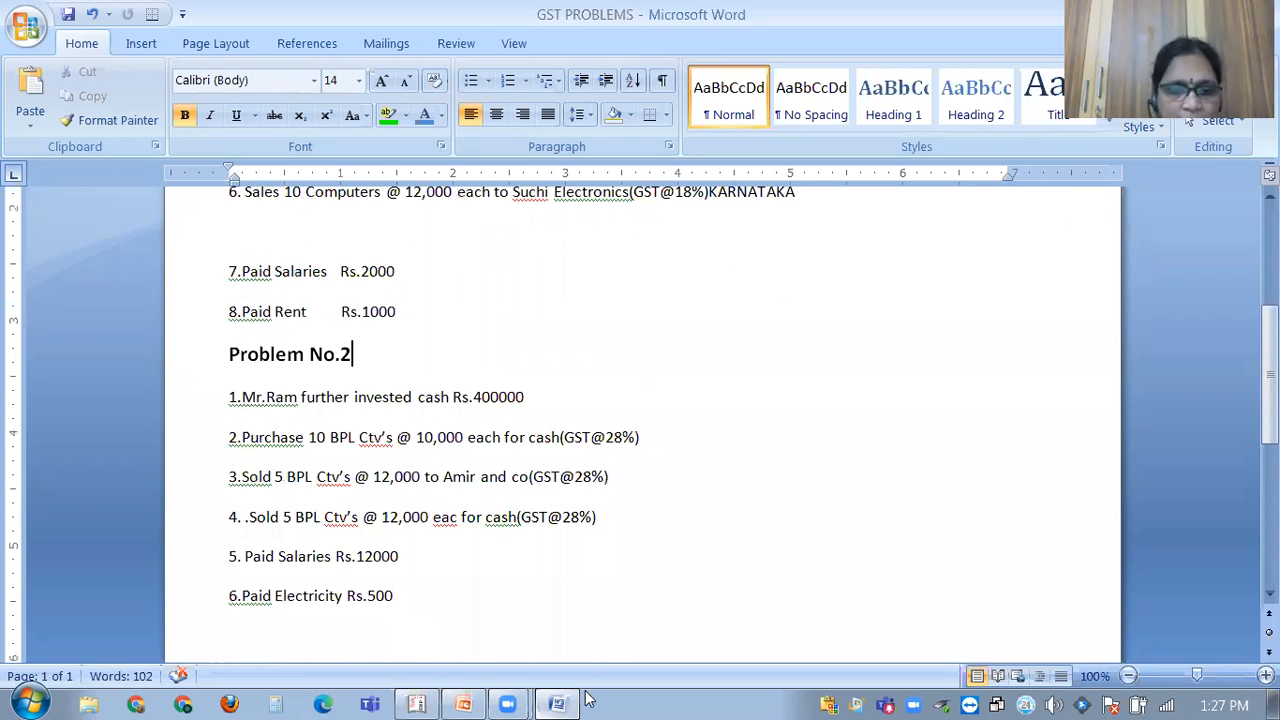
# Start a Receipt voucher crediting RAM'S CAPITAL A/C.
pyautogui.click(428, 697)
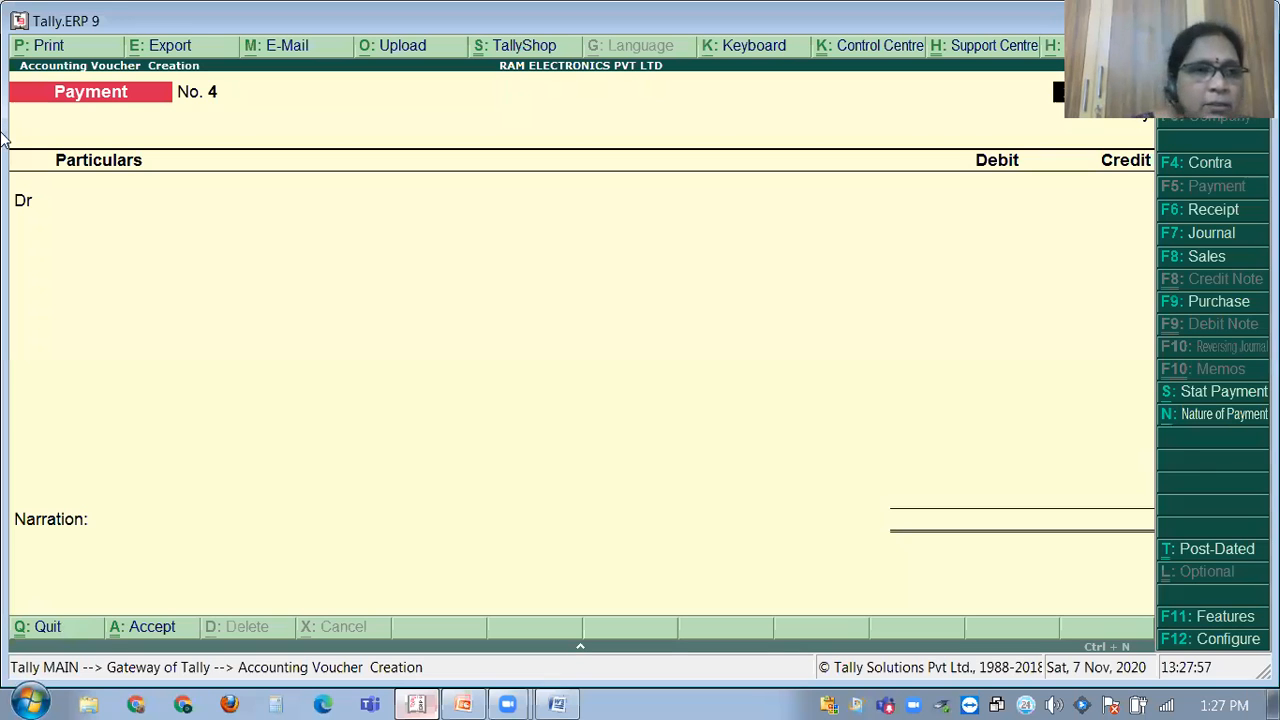
pyautogui.press('F6')
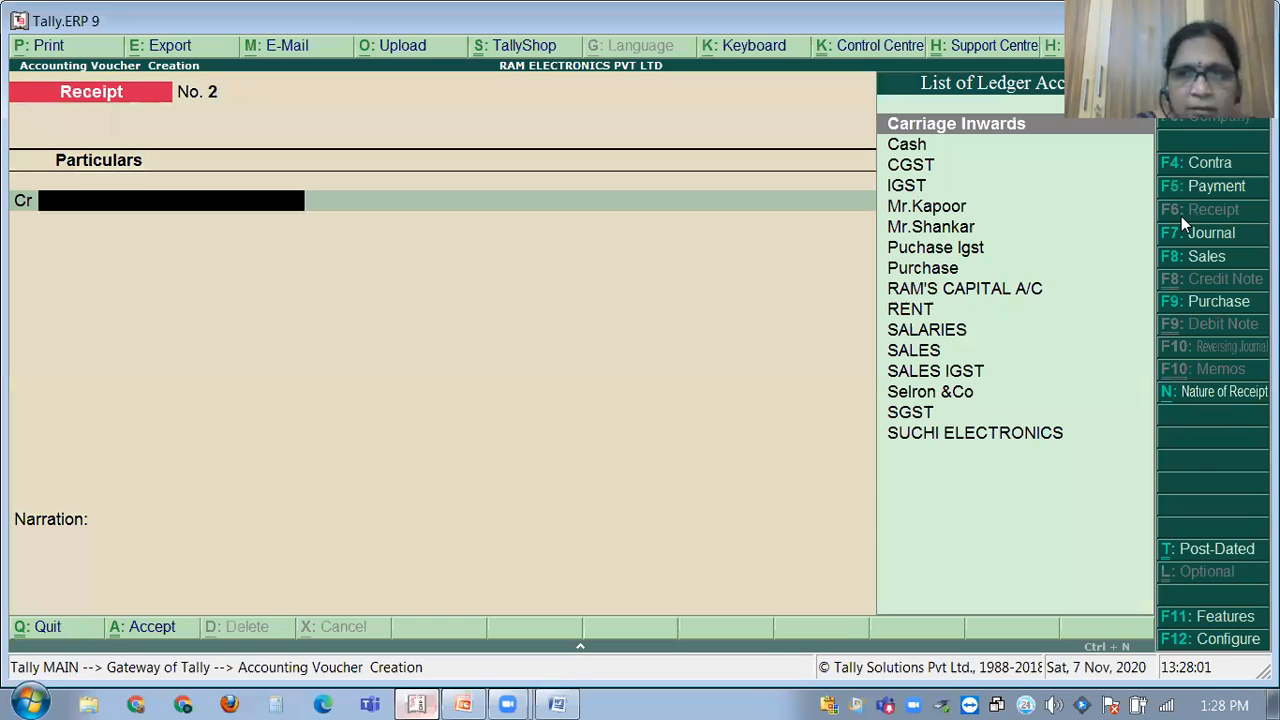
pyautogui.write('RA')
pyautogui.press('Return')
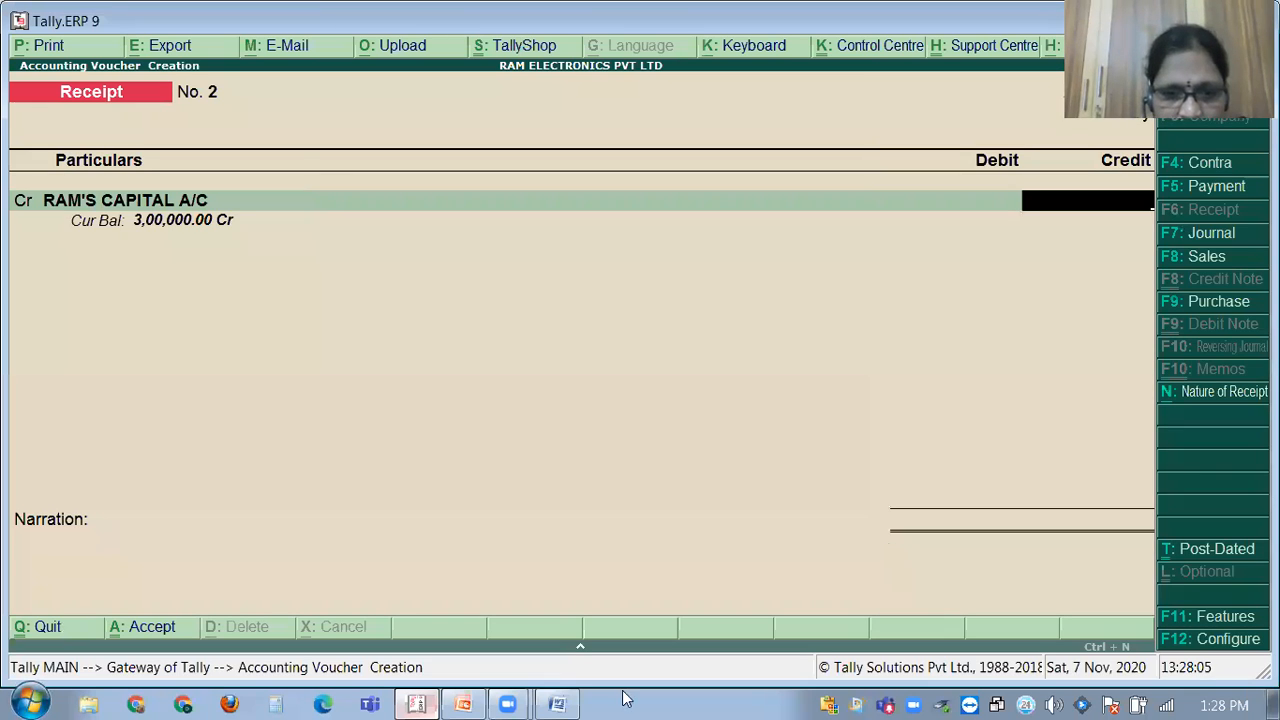
pyautogui.click(560, 703)
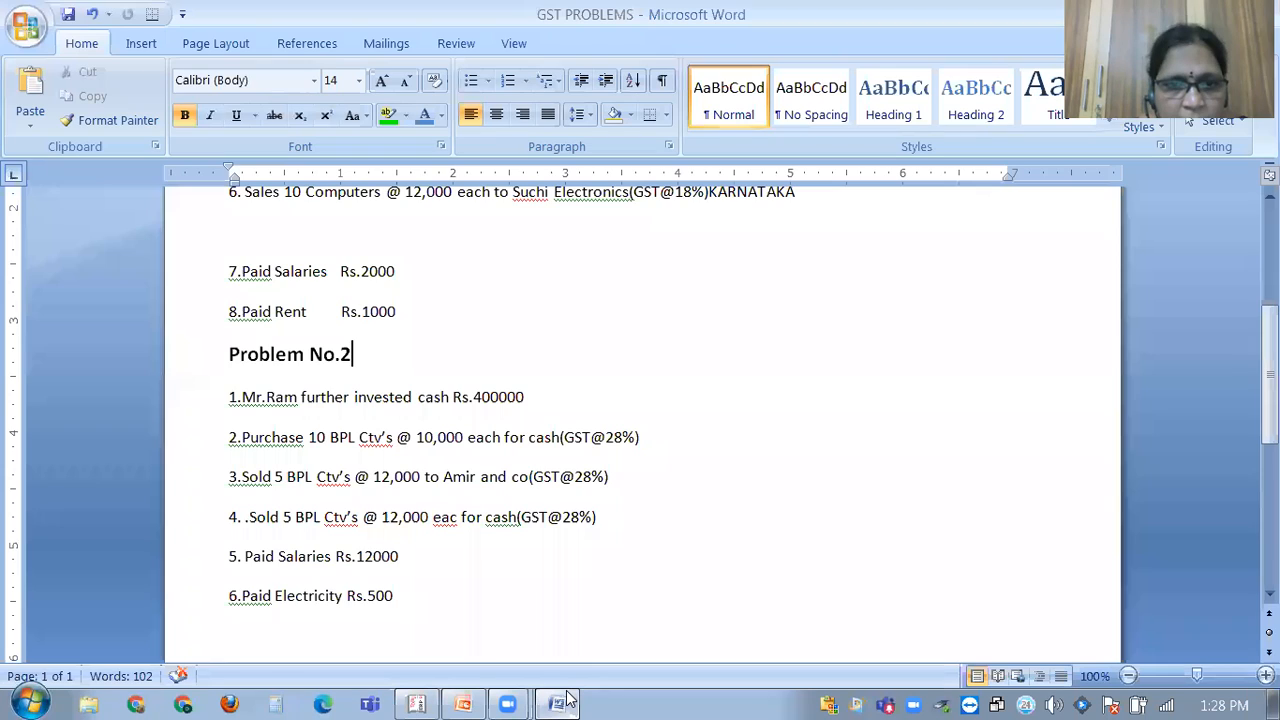
pyautogui.click(560, 703)
# Receive 4,00,000 into Cash with narration 'BEING CAPITAL INDRODUCED', then return to Word.
pyautogui.write('400000')
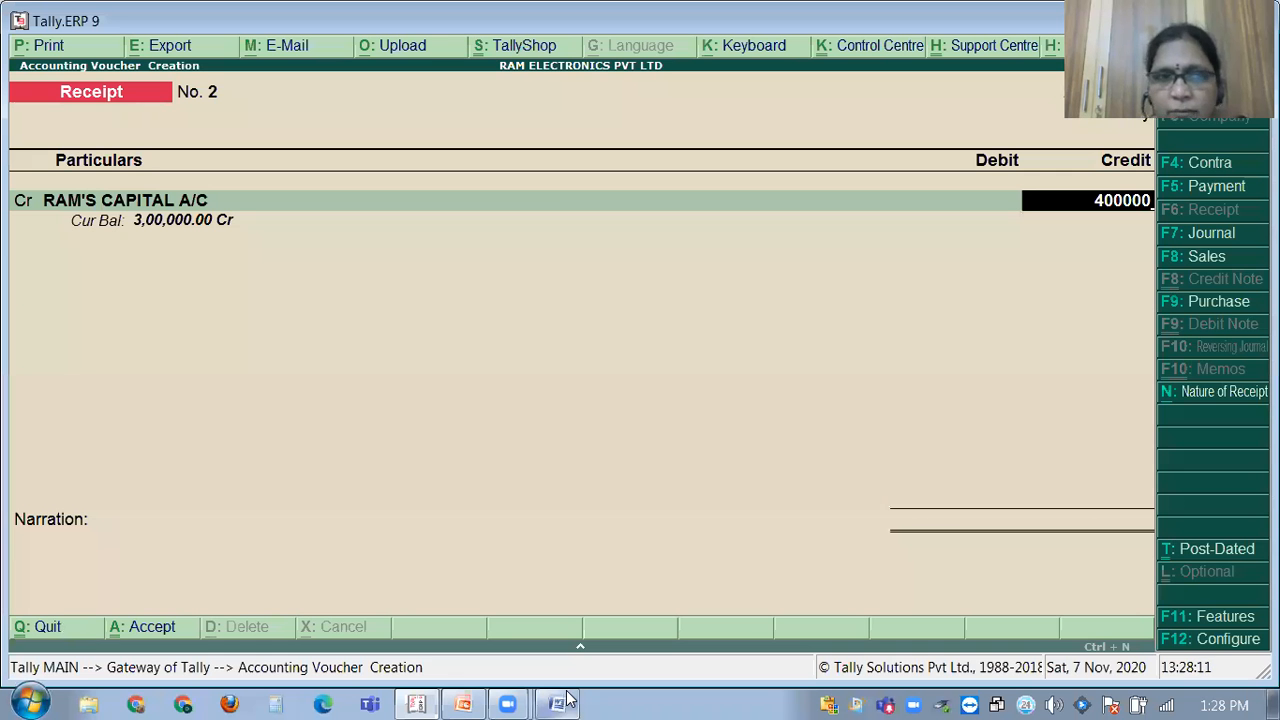
pyautogui.press('Return')
pyautogui.press('Return')
pyautogui.press('Return')
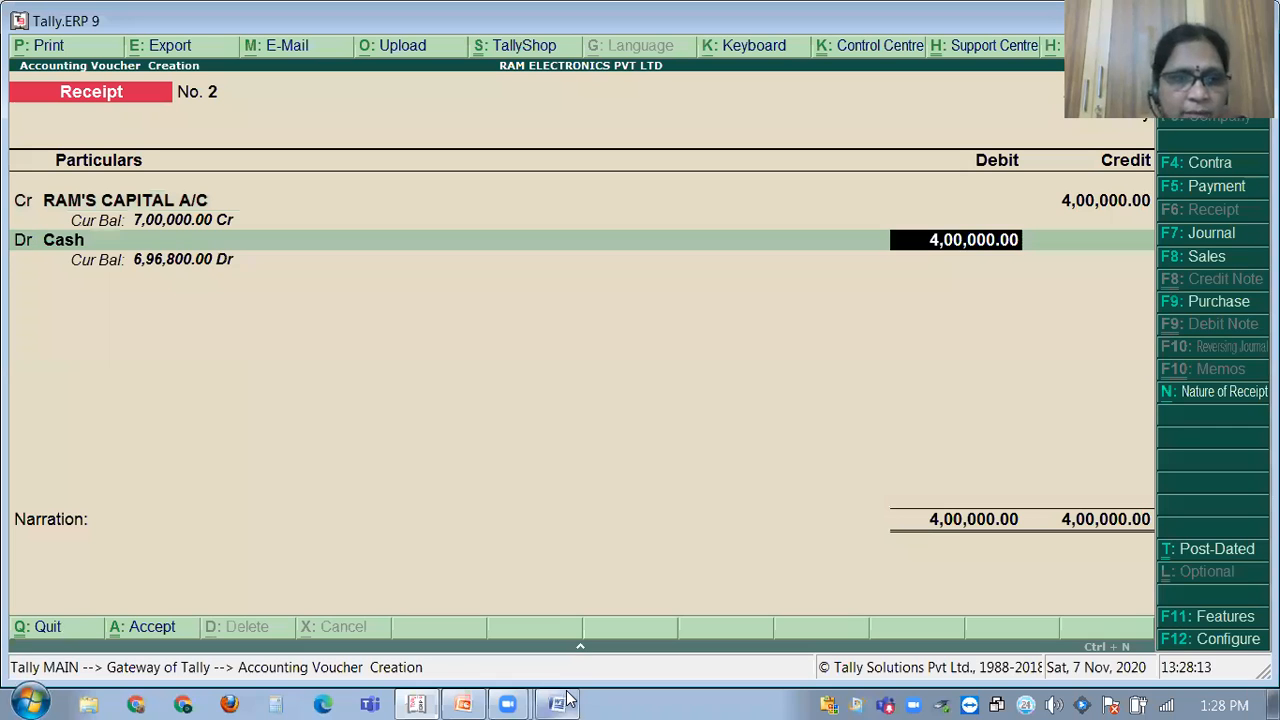
pyautogui.press('Return')
pyautogui.write('BEING CAPITAL ')
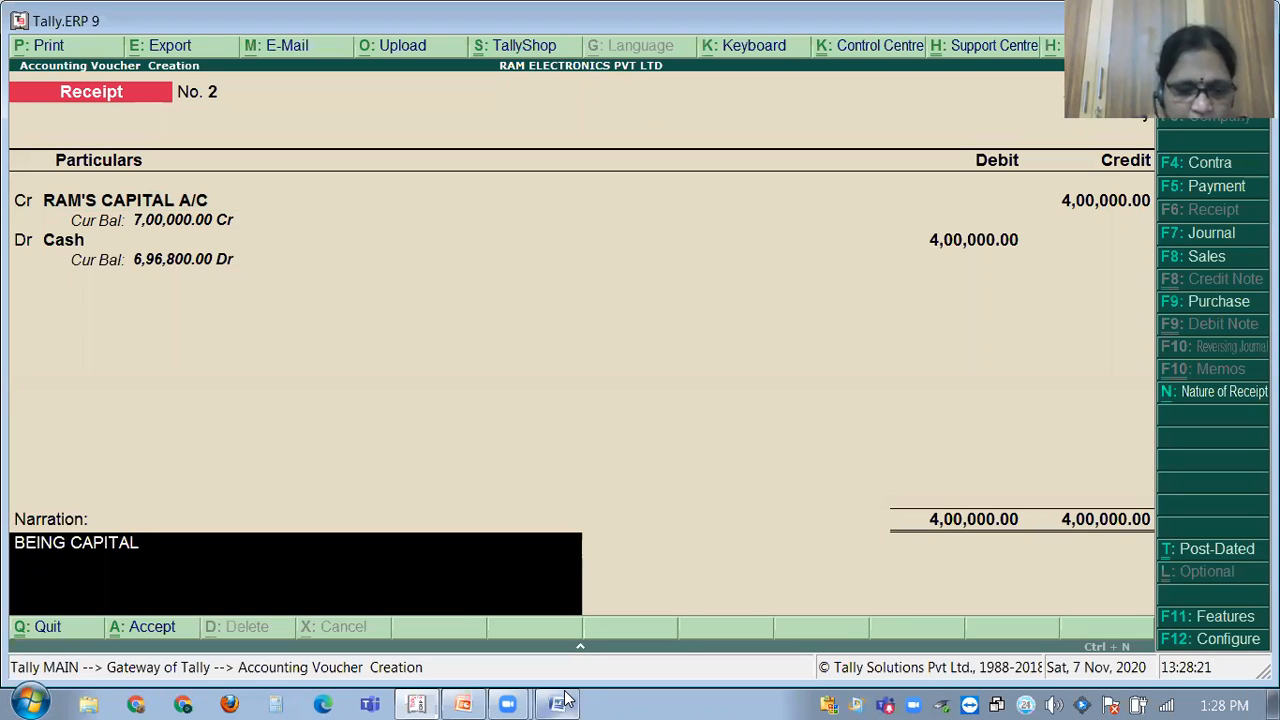
pyautogui.write('INDRODUCE')
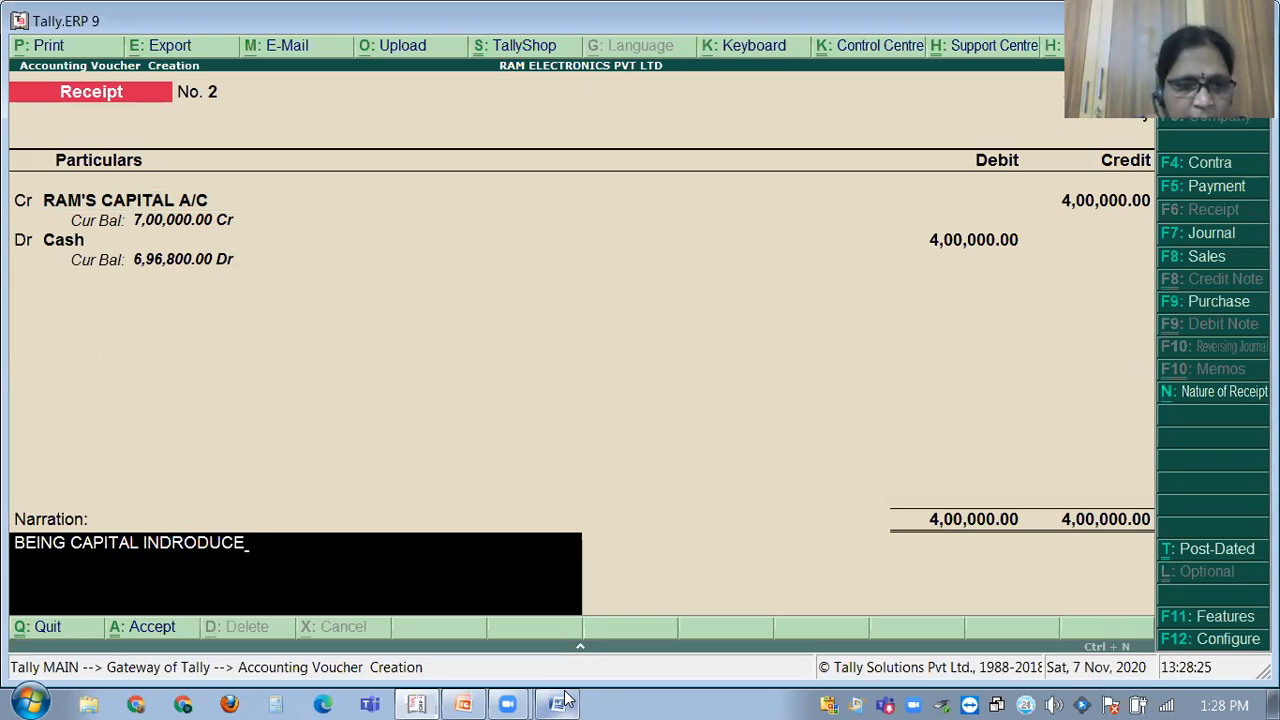
pyautogui.write('D')
pyautogui.press('Return')
pyautogui.press('Return')
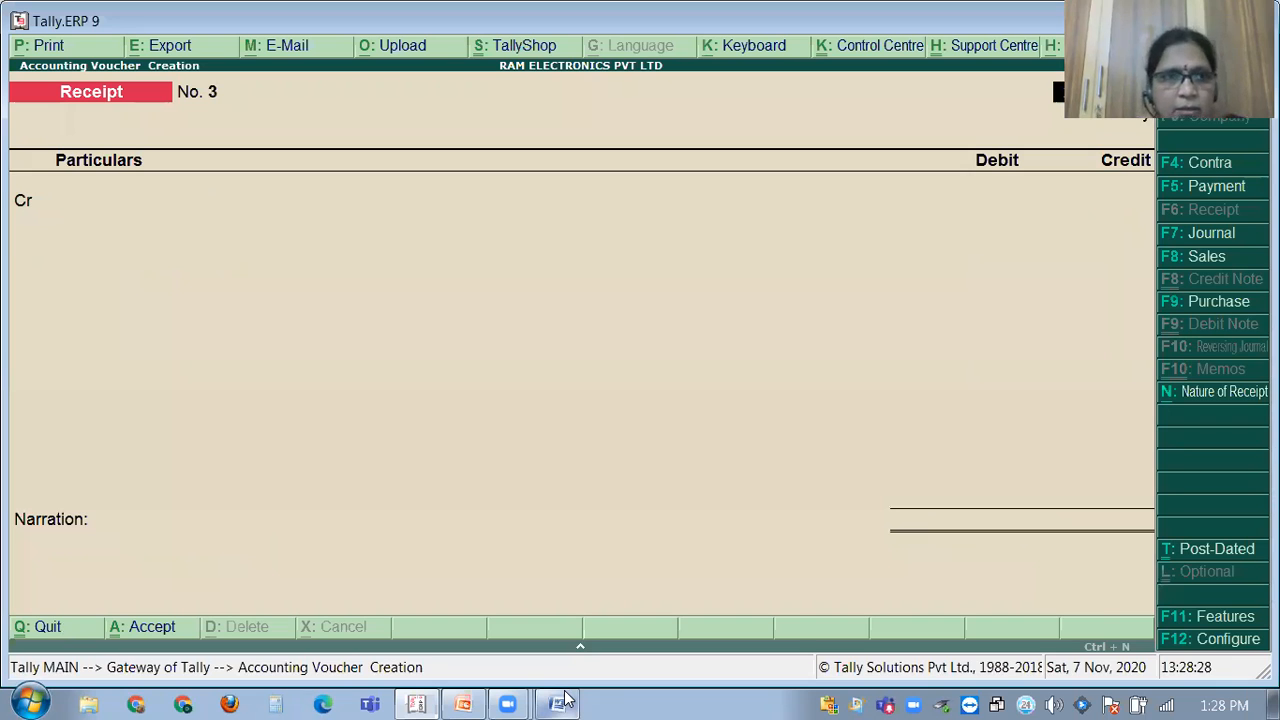
pyautogui.click(563, 702)
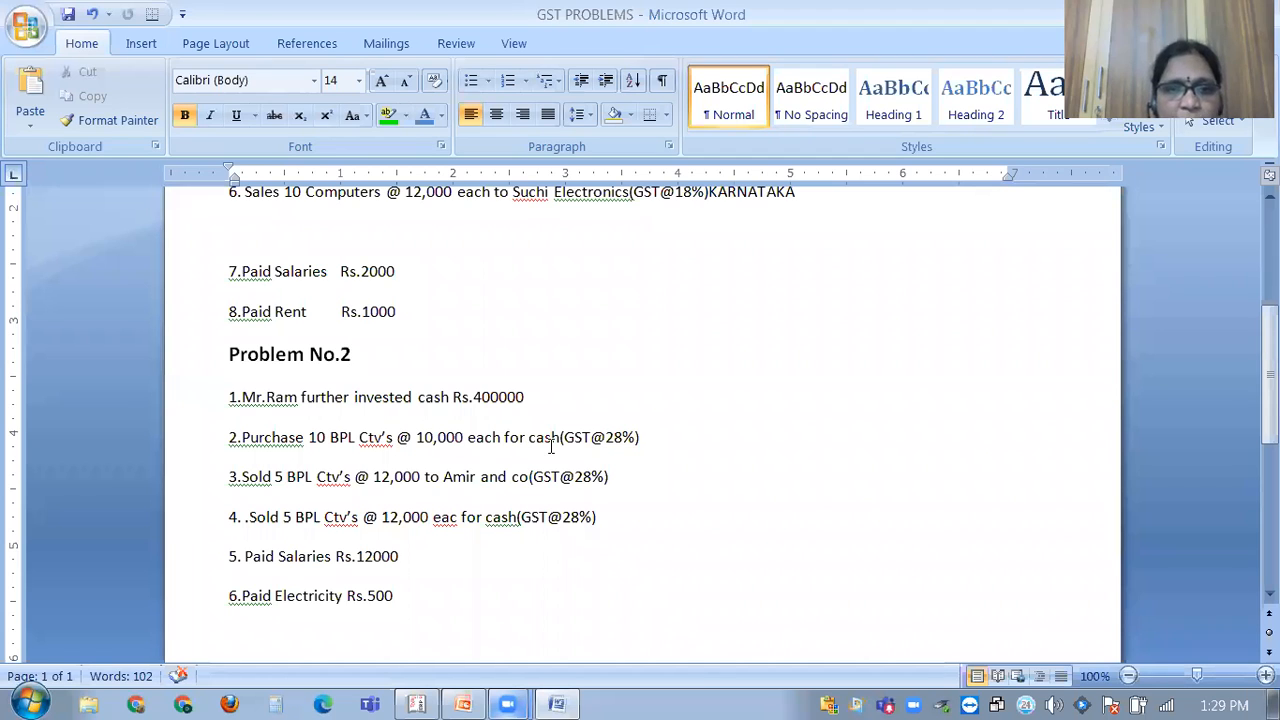
# Append '(Mr.TILAK)' to the end of Problem No.2's BPL CTV purchase line.
pyautogui.click(659, 433)
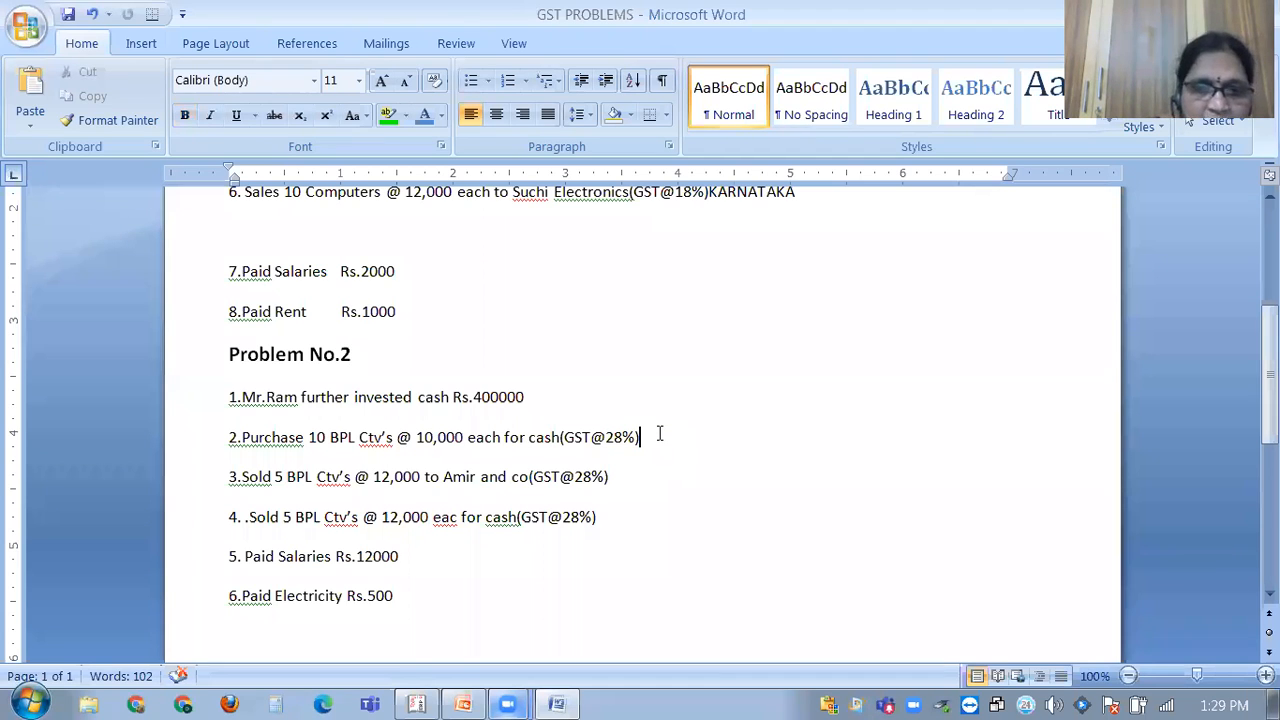
pyautogui.write('T')
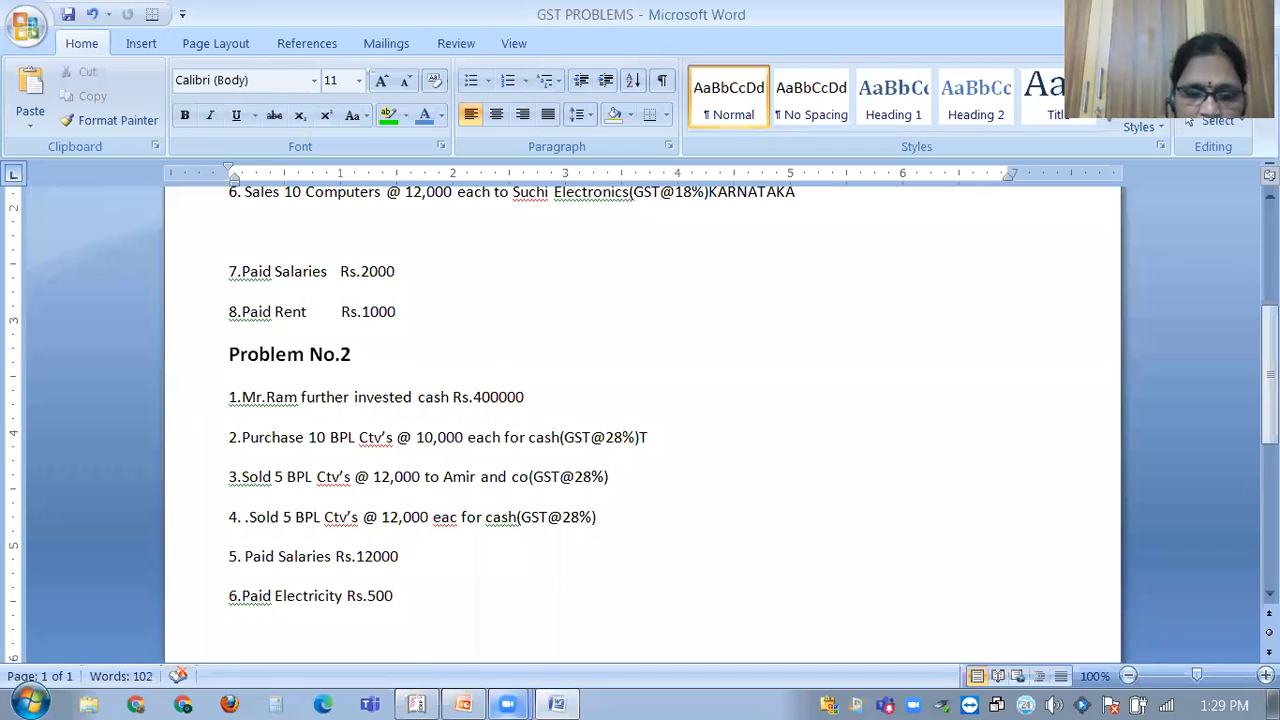
pyautogui.write('ILAK')
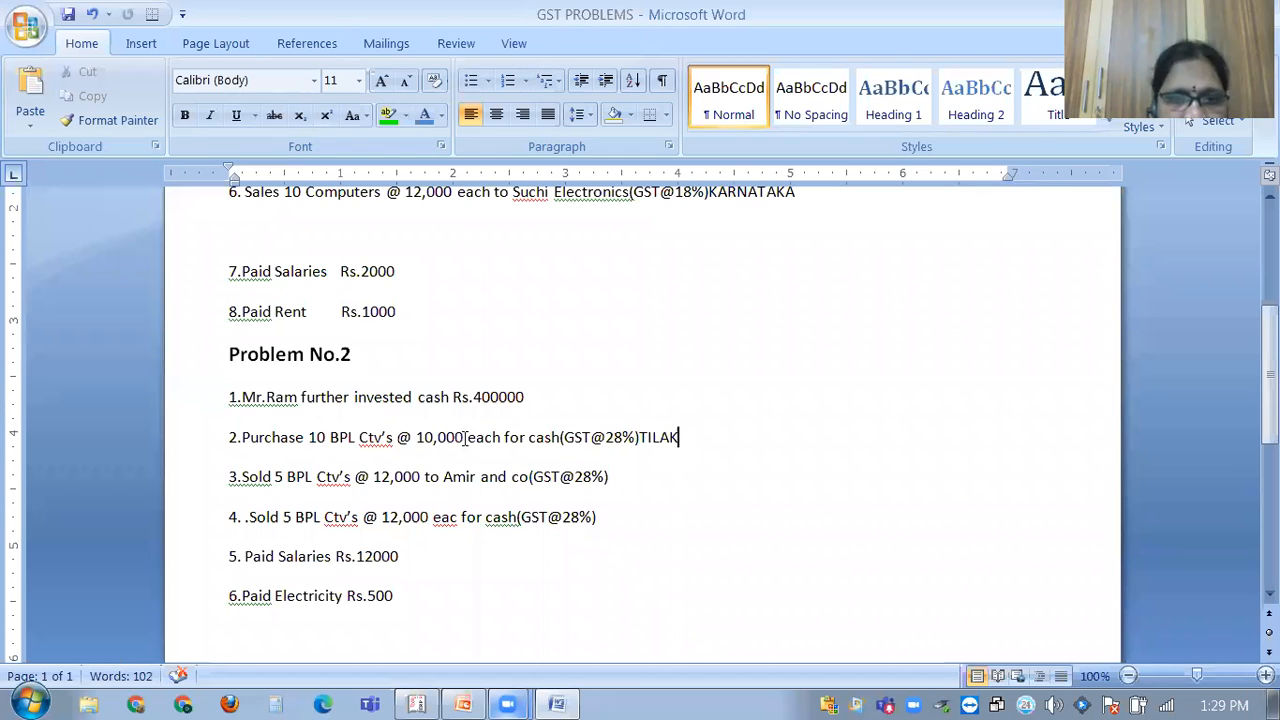
pyautogui.click(641, 437)
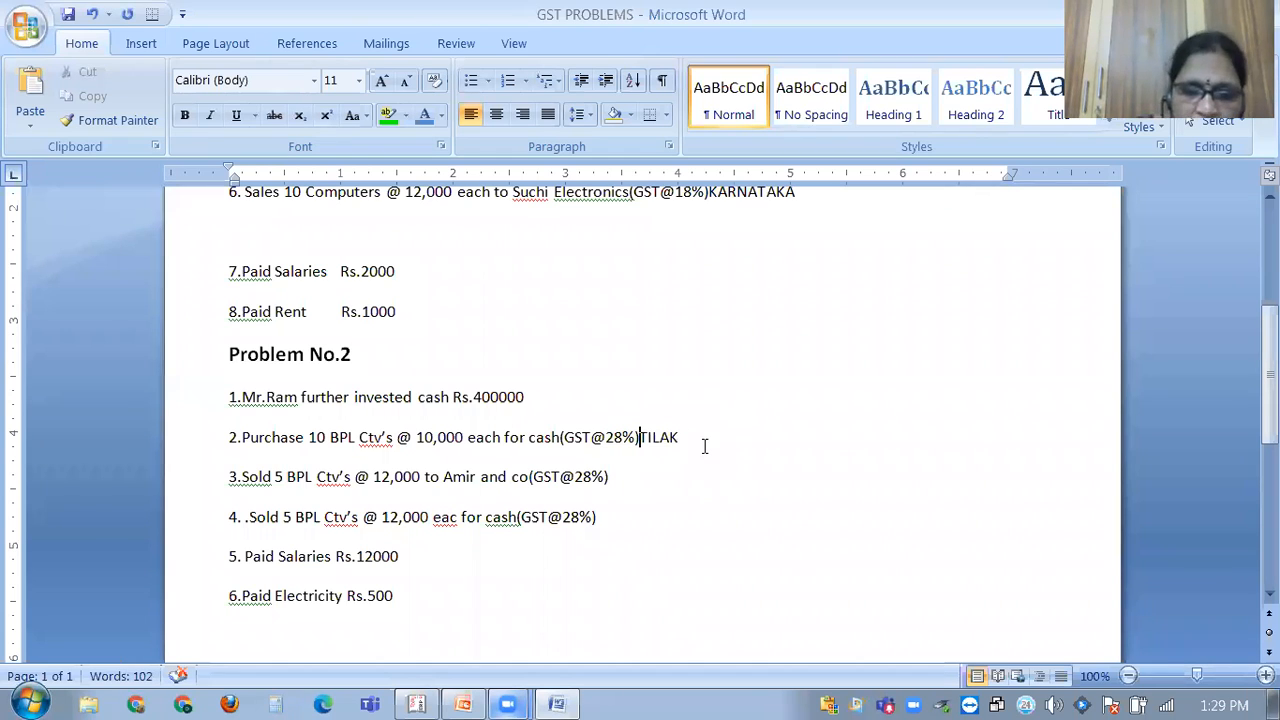
pyautogui.write('(')
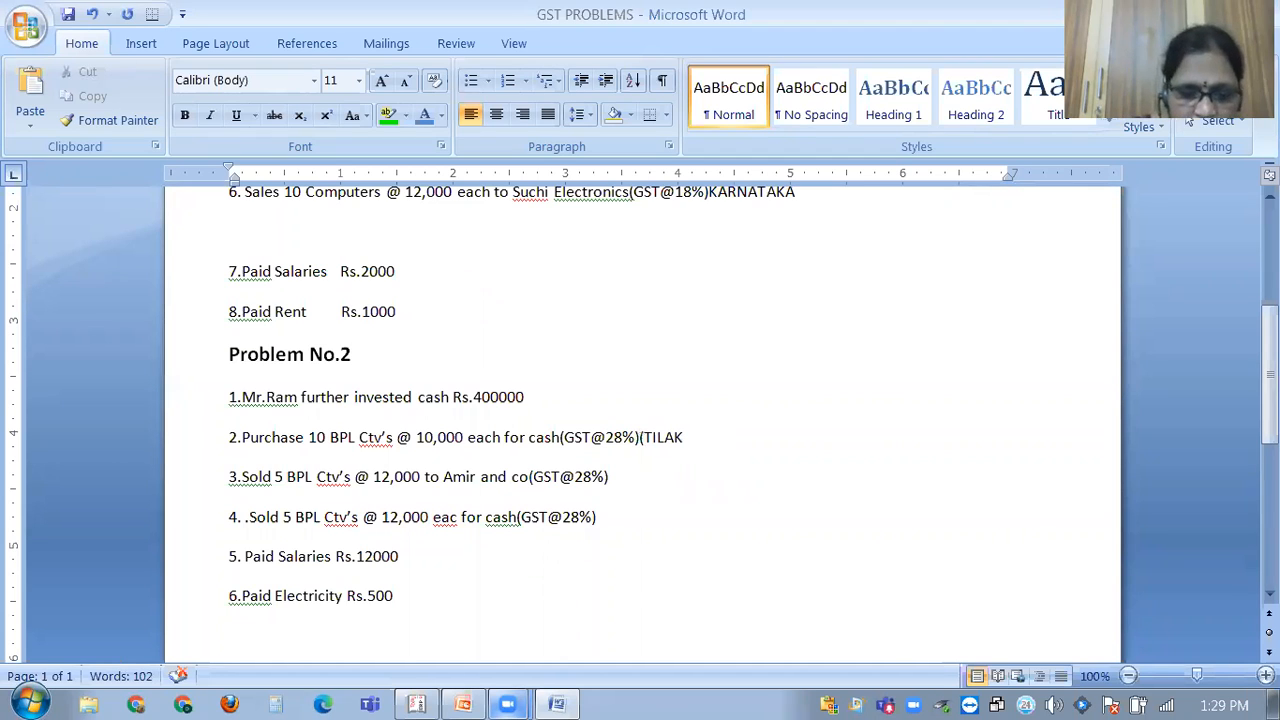
pyautogui.write('M')
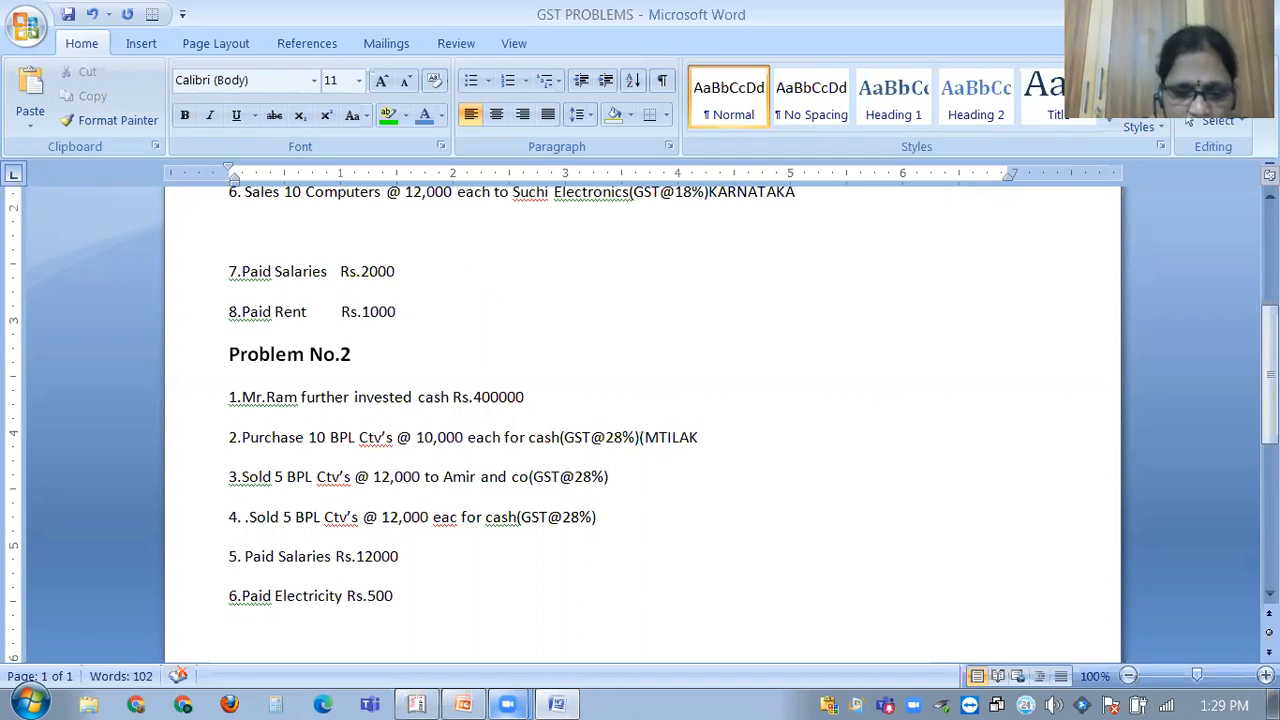
pyautogui.write('r')
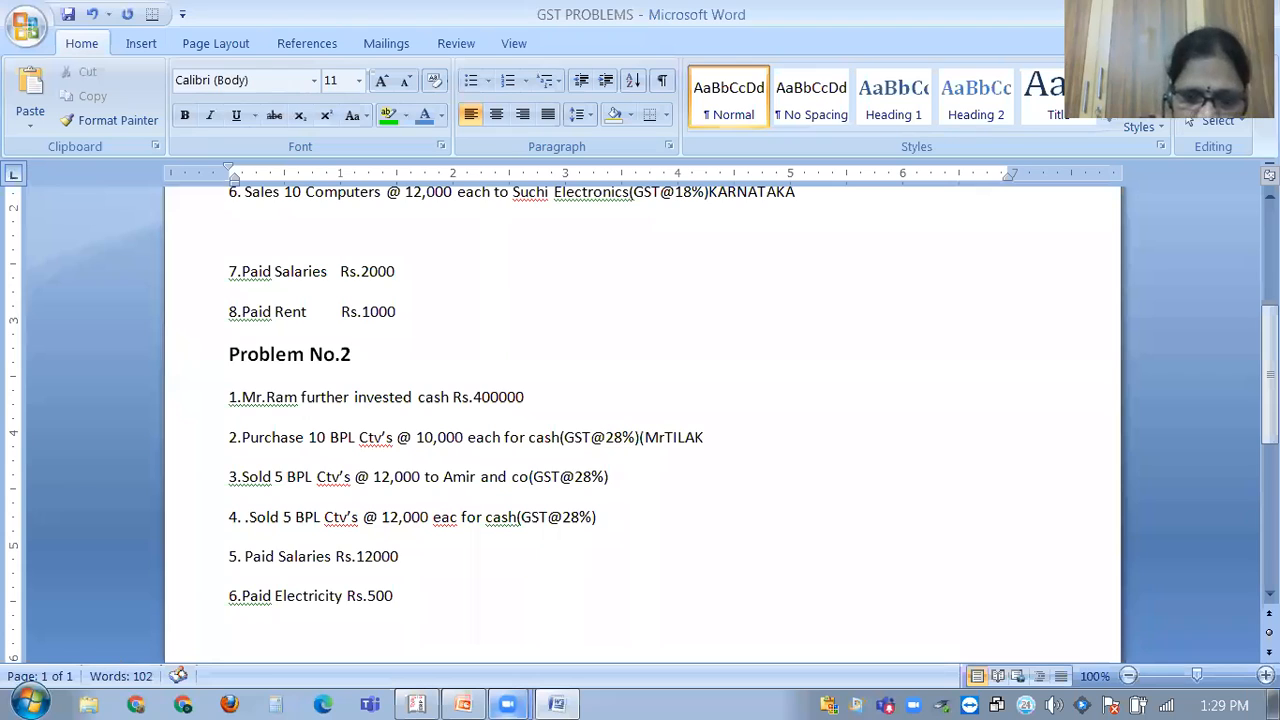
pyautogui.write('.')
pyautogui.press('End')
pyautogui.write(')')
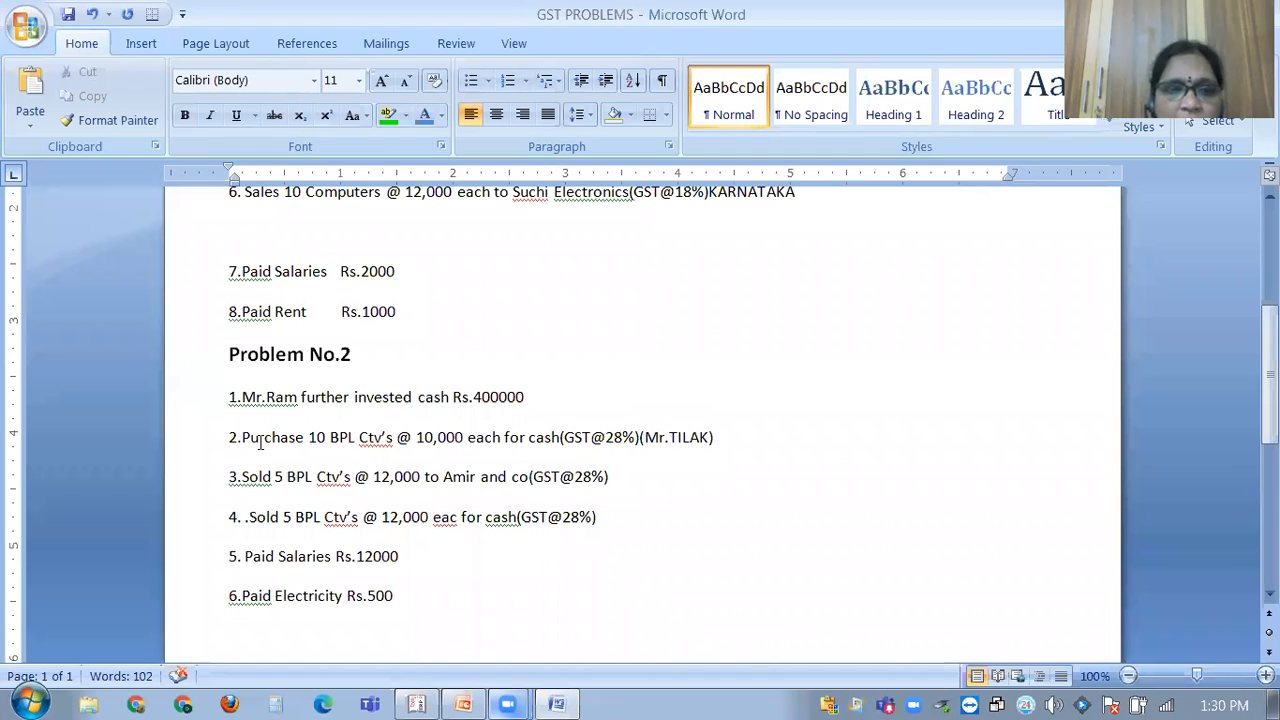
# Start a Purchase voucher with supplier invoice number 63256.
pyautogui.click(416, 703)
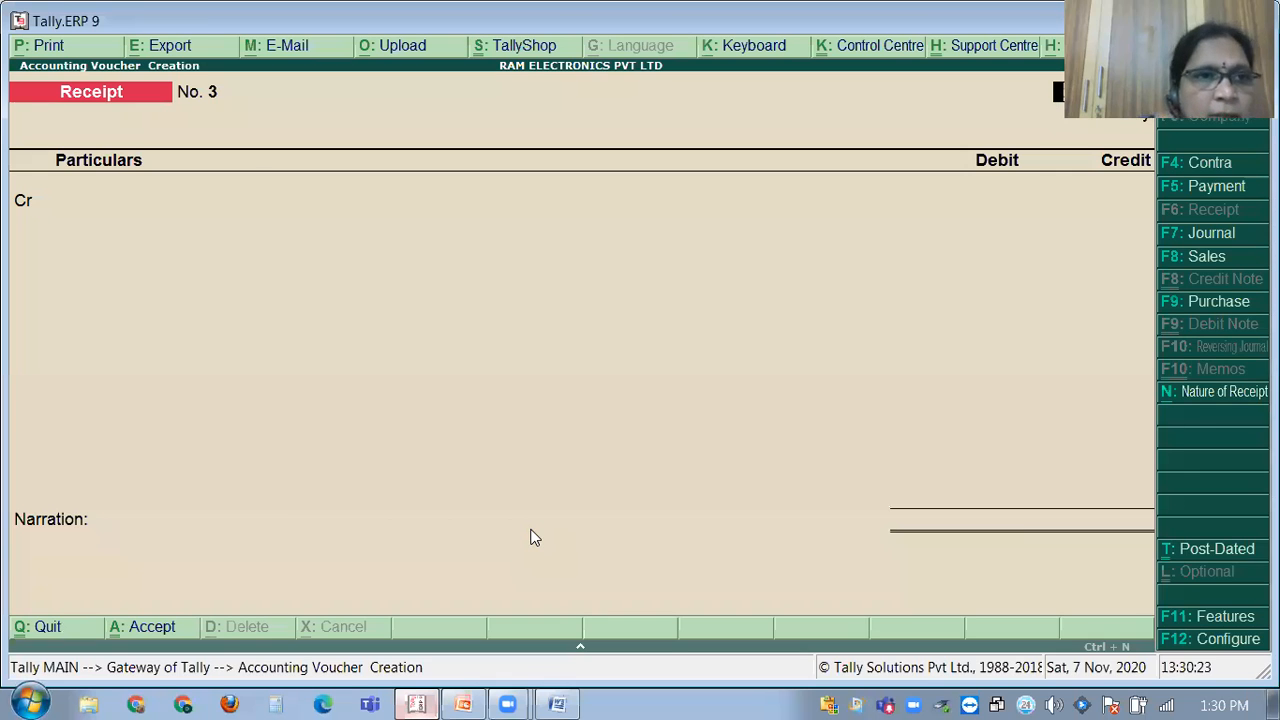
pyautogui.press('F9')
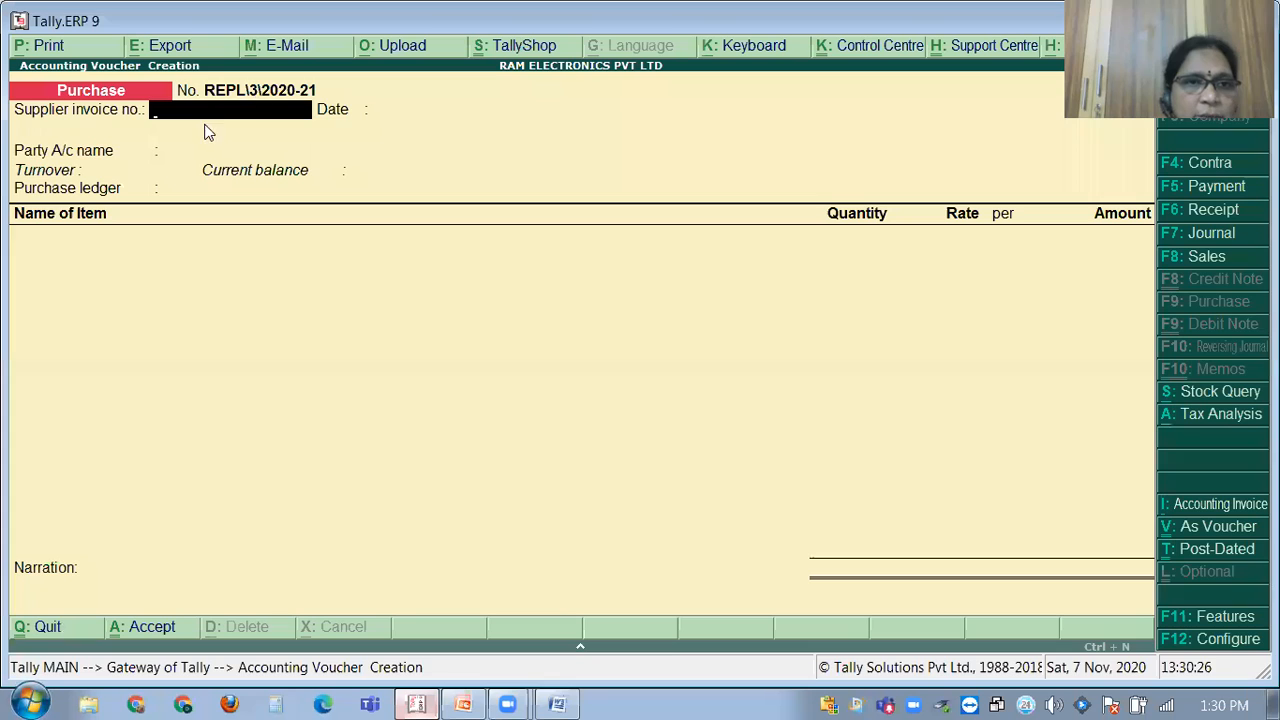
pyautogui.write('14787')
pyautogui.press('BackSpace')
pyautogui.press('BackSpace')
pyautogui.press('BackSpace')
pyautogui.press('BackSpace')
pyautogui.press('BackSpace')
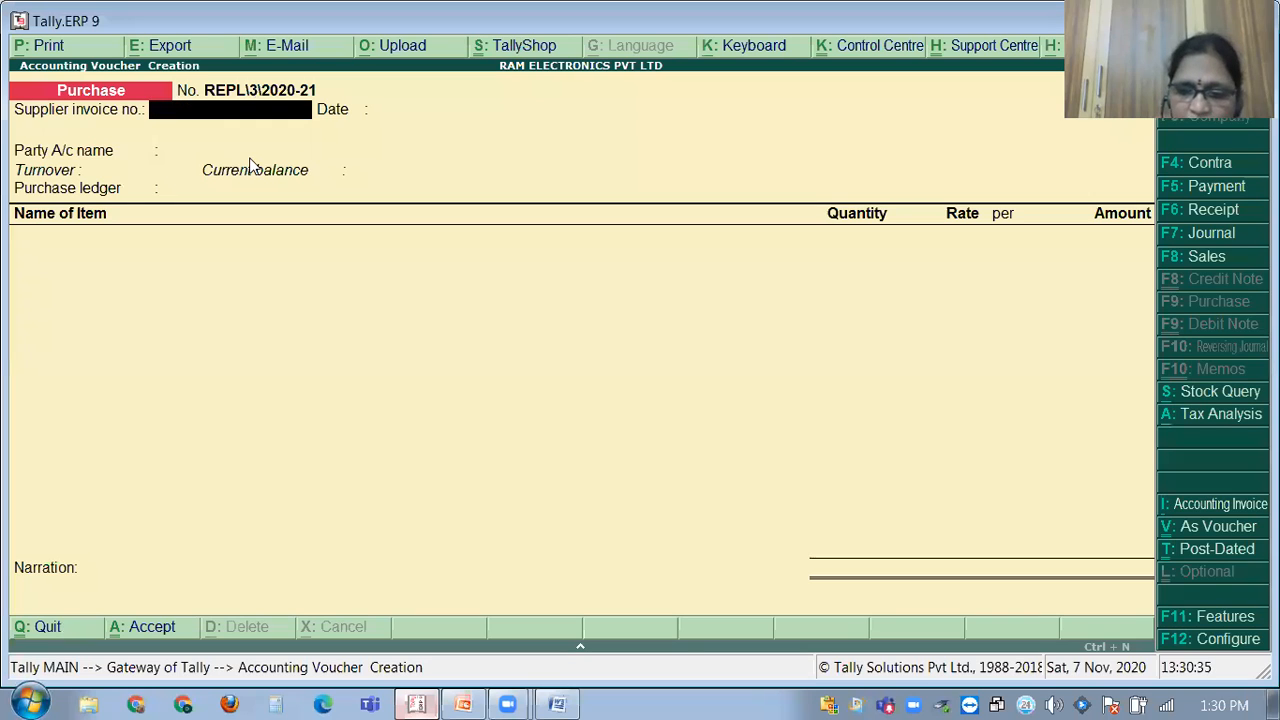
pyautogui.write('63256')
pyautogui.press('Return')
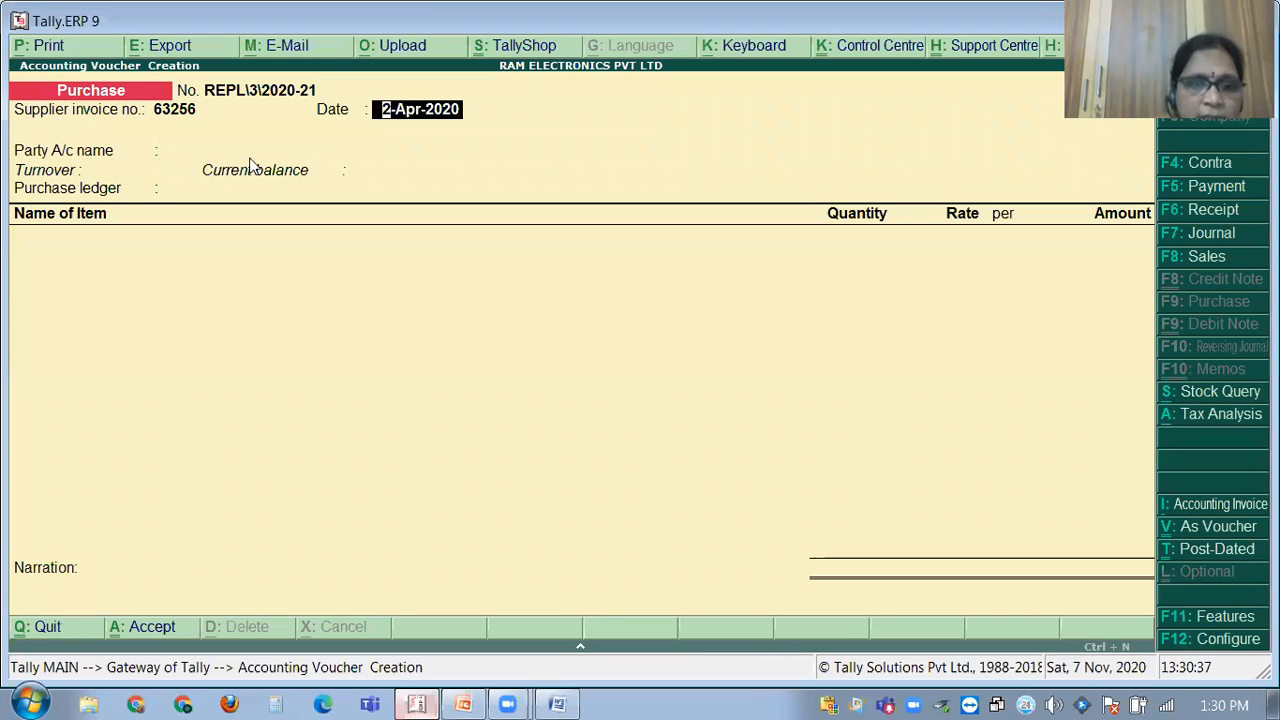
# Date the purchase voucher 3-Apr-2020.
pyautogui.write('3')
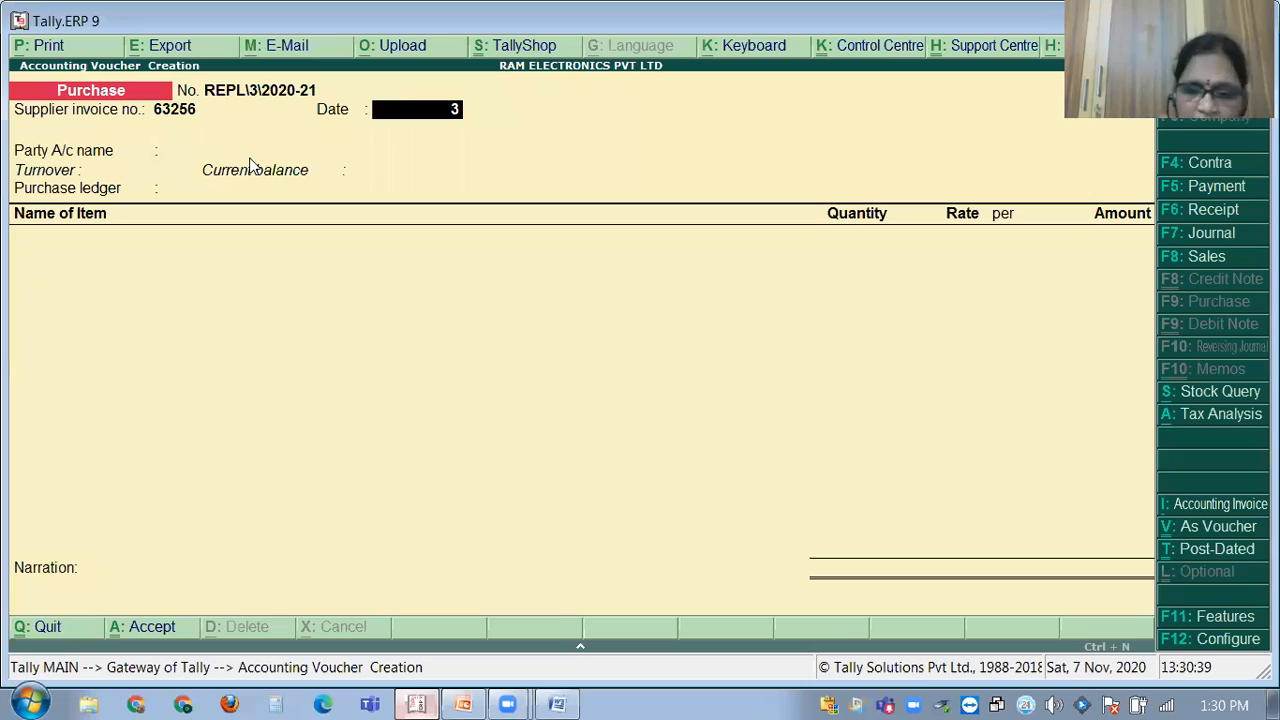
pyautogui.press('Return')
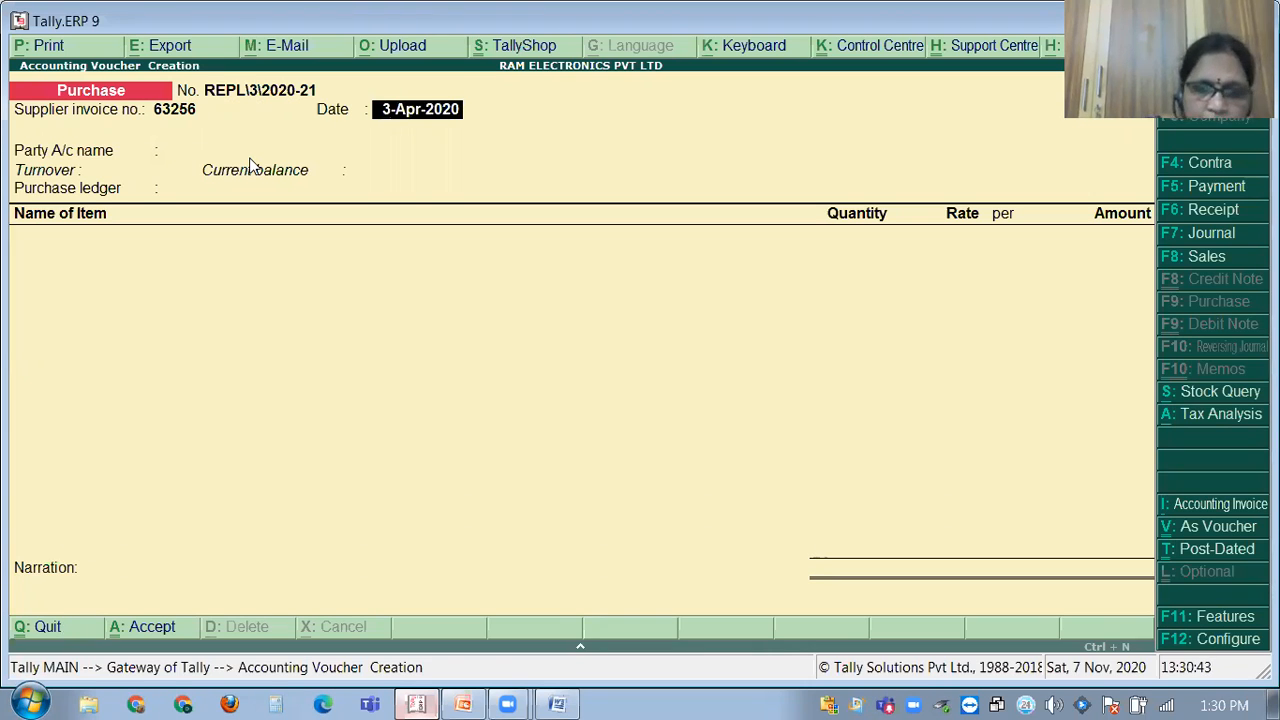
pyautogui.press('F2')
pyautogui.press('Return')
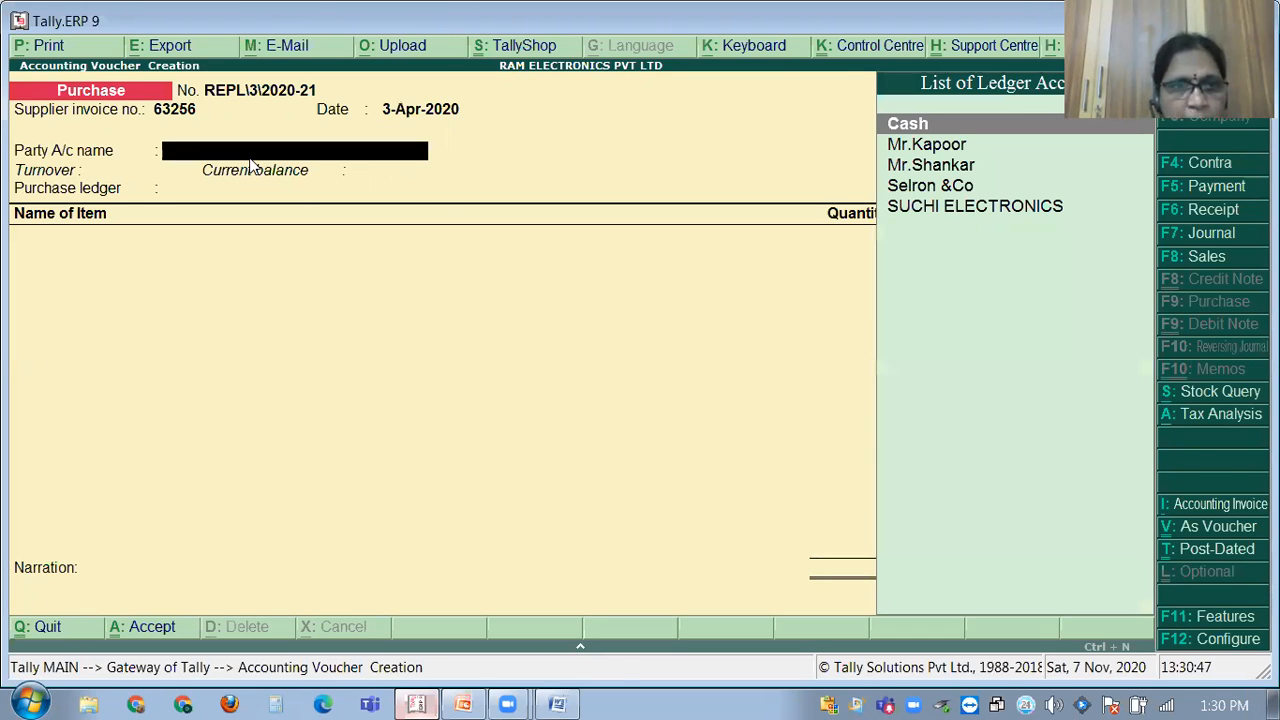
pyautogui.hotkey('alt', 'c')
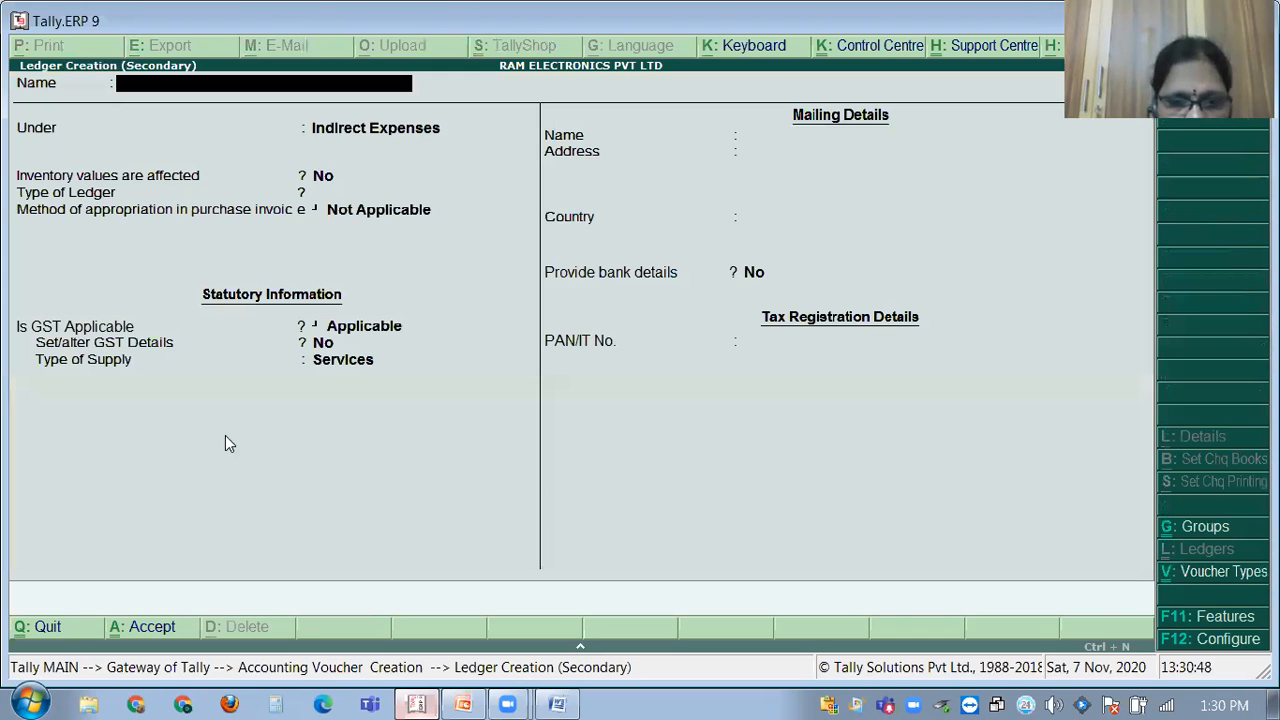
# Create party ledger MR.TILAK under Sundry Creditors, state Telangana, Regular registration.
pyautogui.click(424, 699)
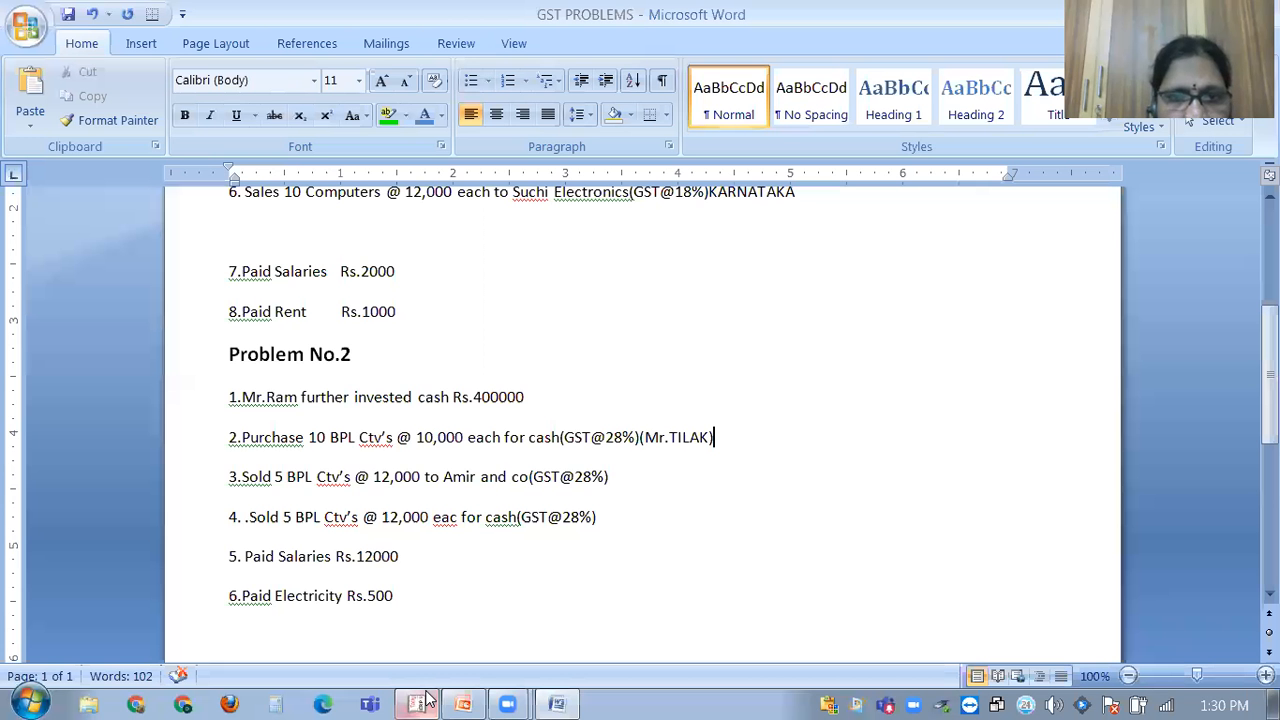
pyautogui.click(424, 699)
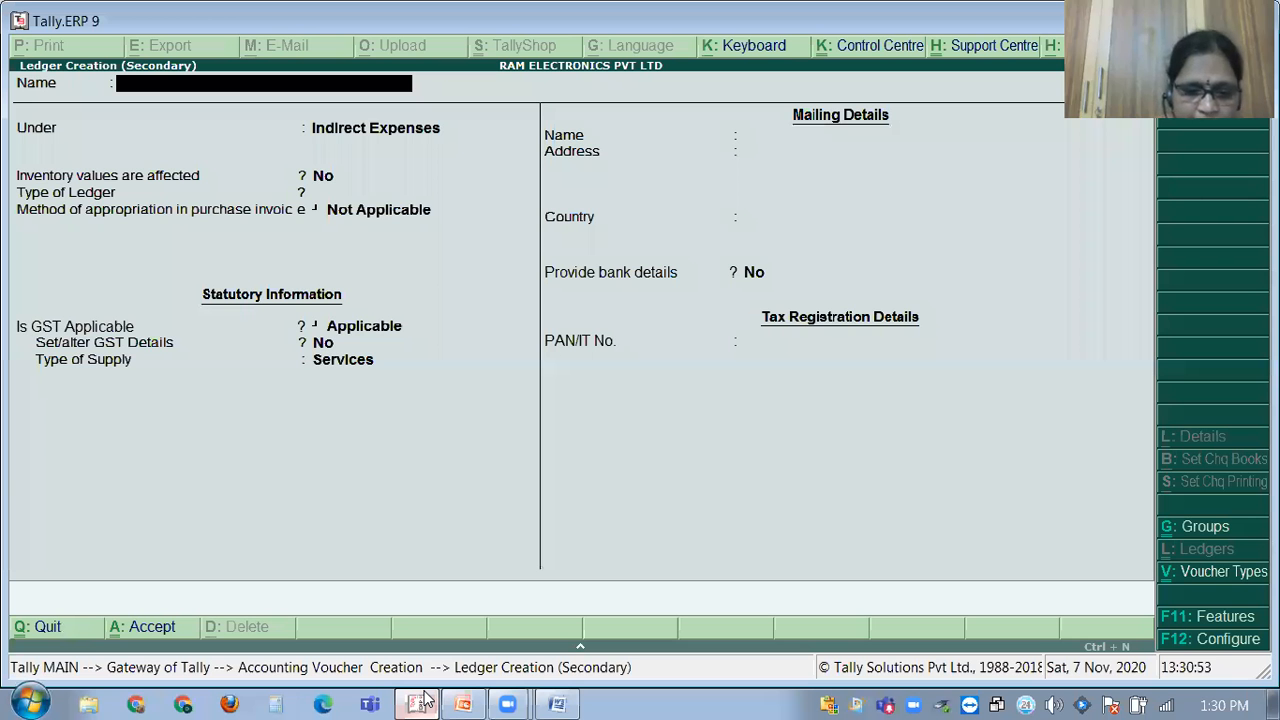
pyautogui.write('MR.TIL')
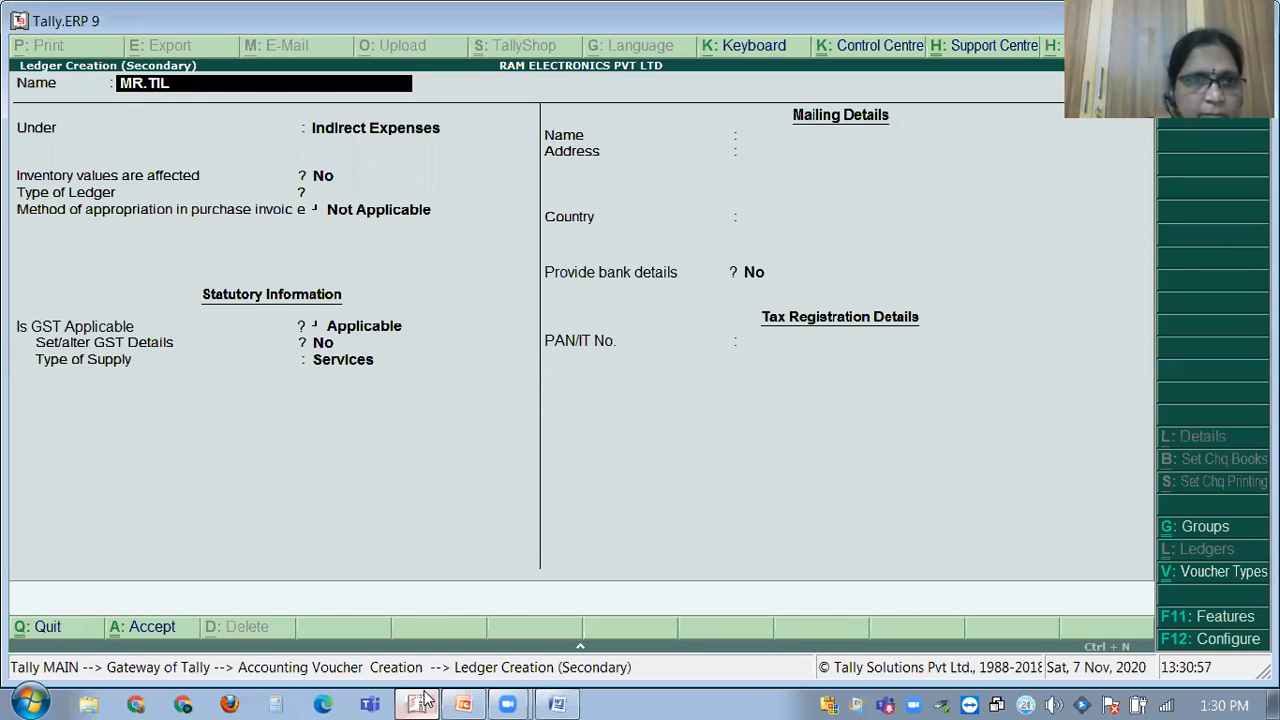
pyautogui.write('AK')
pyautogui.press('Return')
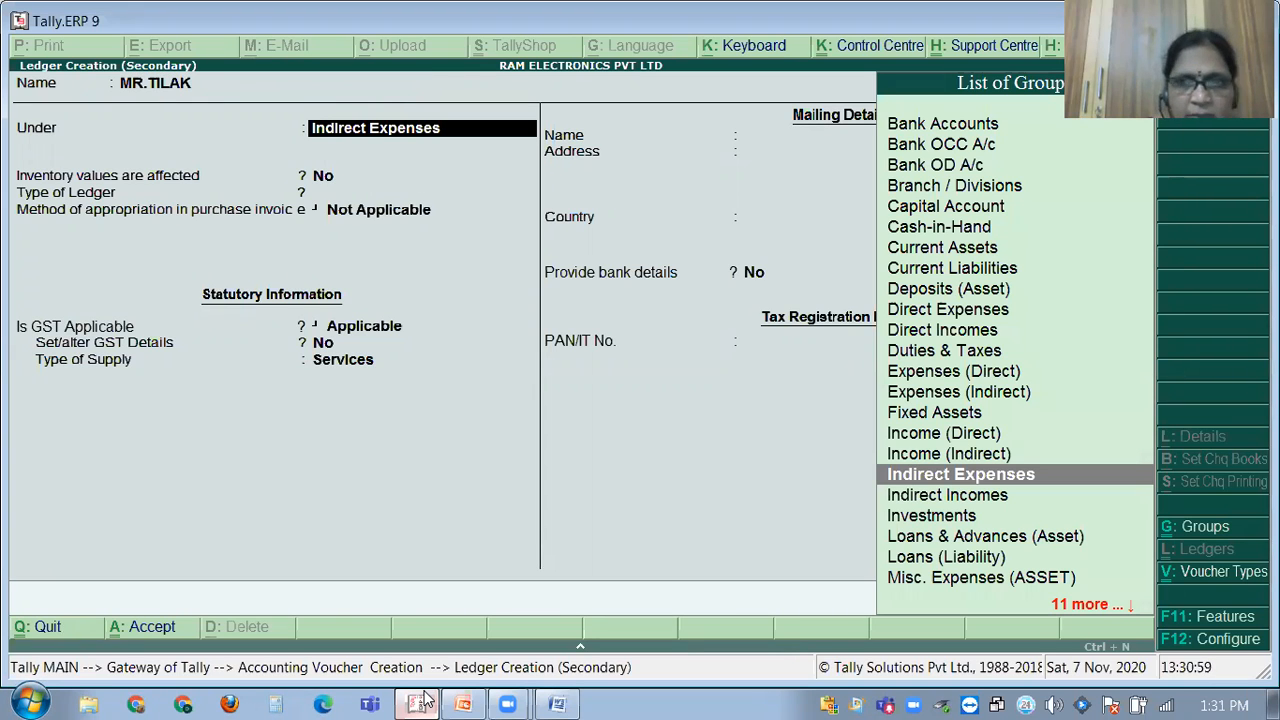
pyautogui.write('SUN')
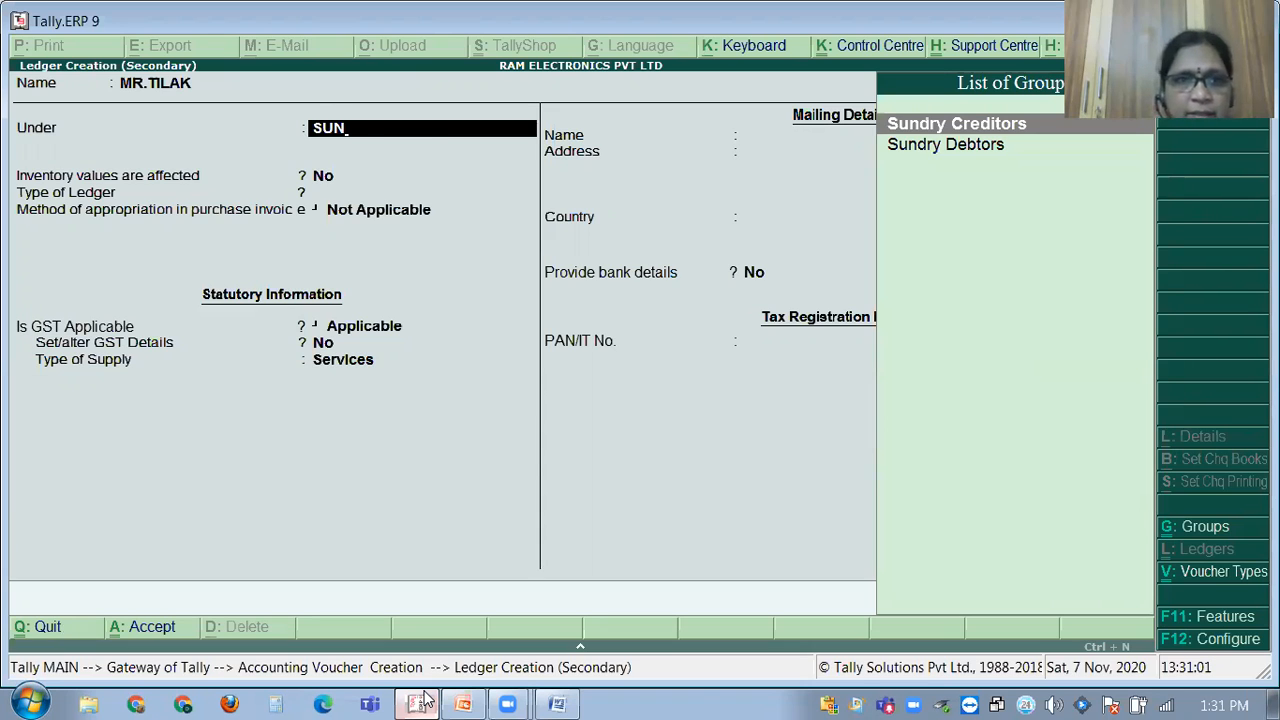
pyautogui.press('Return')
pyautogui.press('Return')
pyautogui.press('Return')
pyautogui.press('Return')
pyautogui.press('Return')
pyautogui.press('Return')
pyautogui.press('Return')
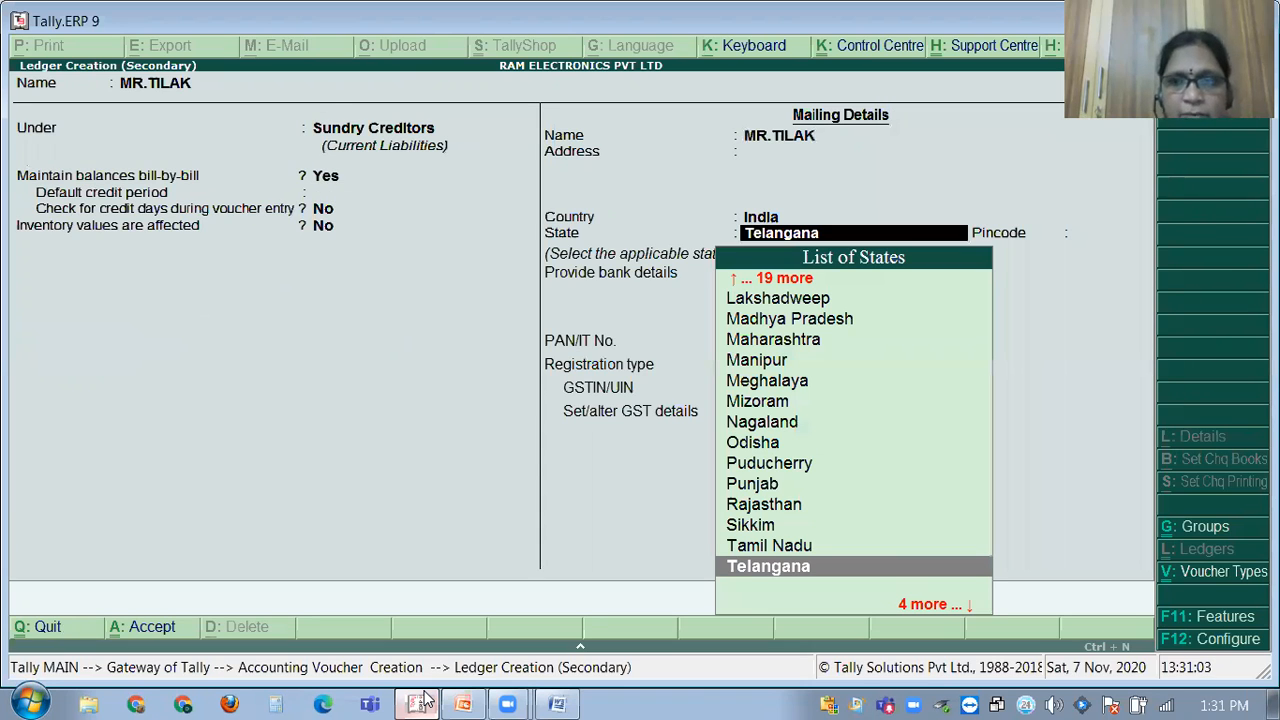
pyautogui.press('Return')
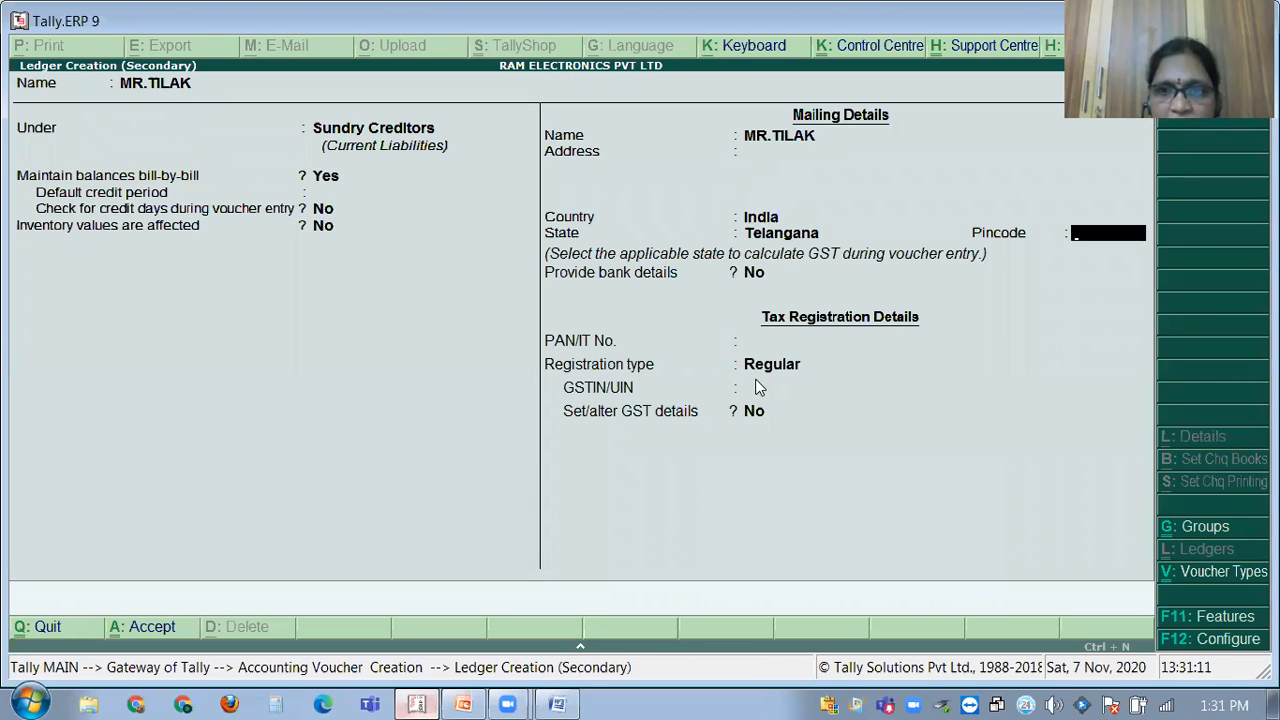
pyautogui.press('Return')
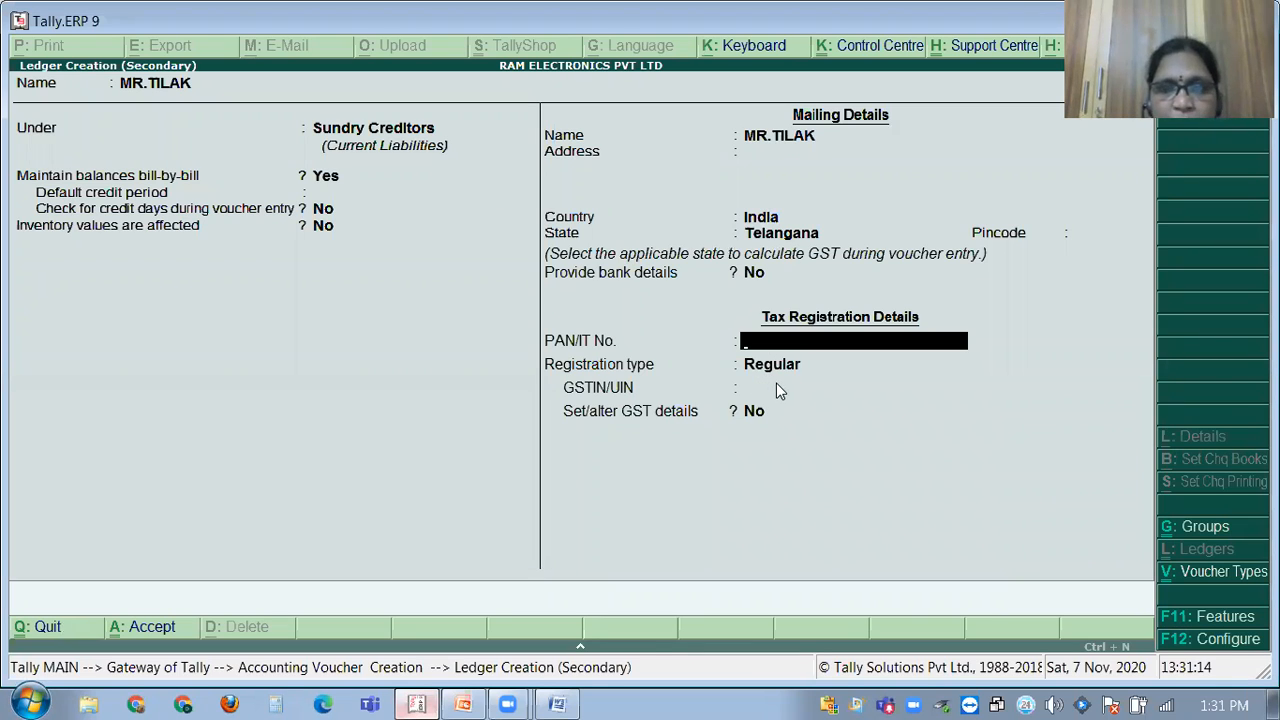
pyautogui.press('Return')
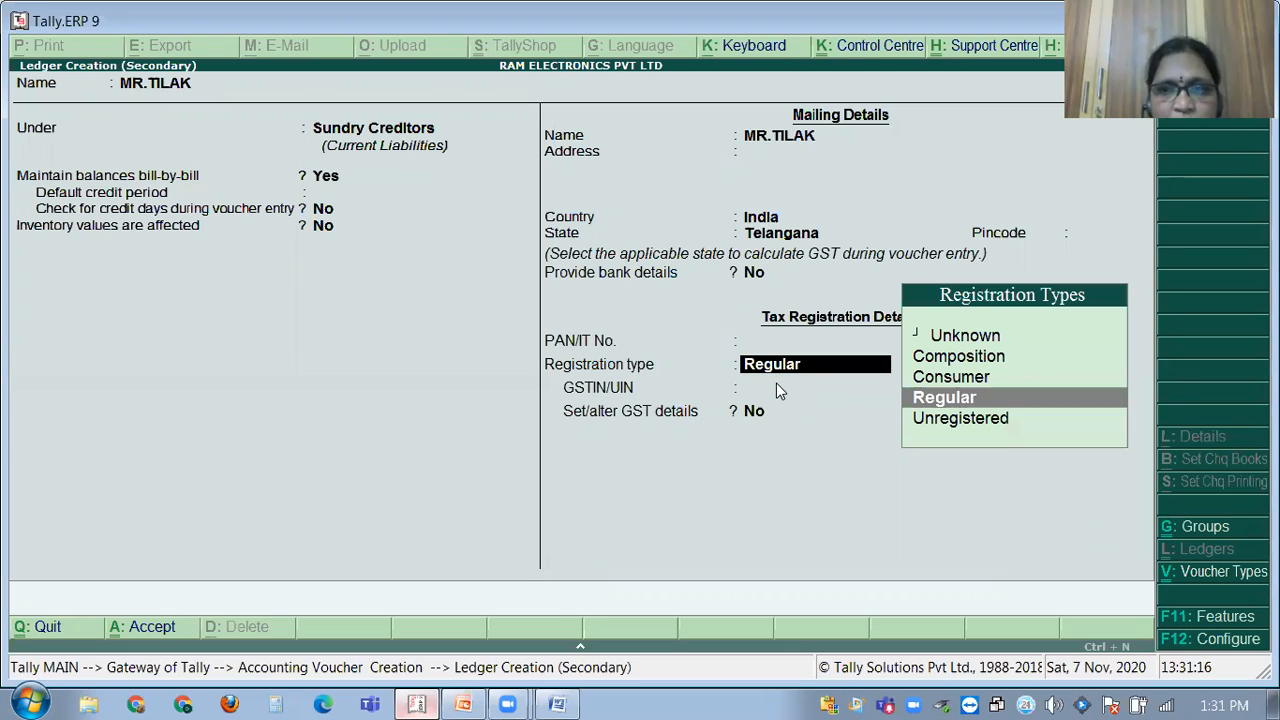
pyautogui.press('Return')
pyautogui.press('Return')
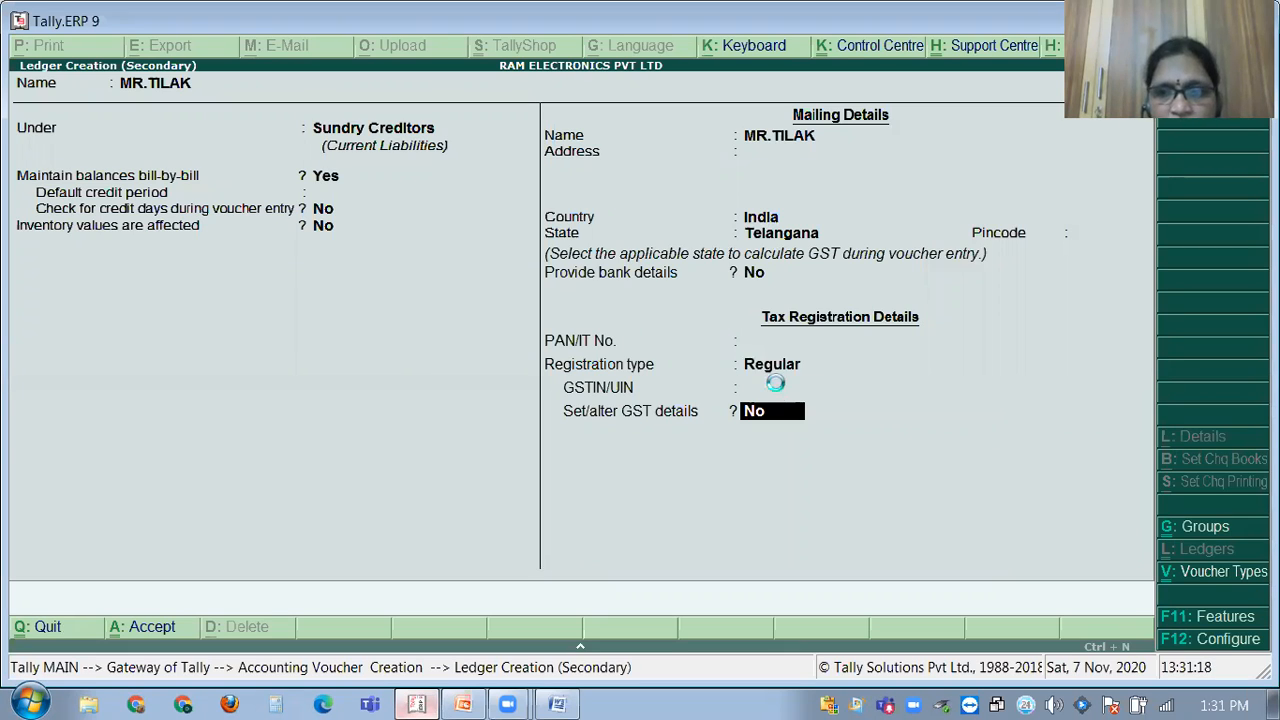
pyautogui.press('Return')
pyautogui.press('Return')
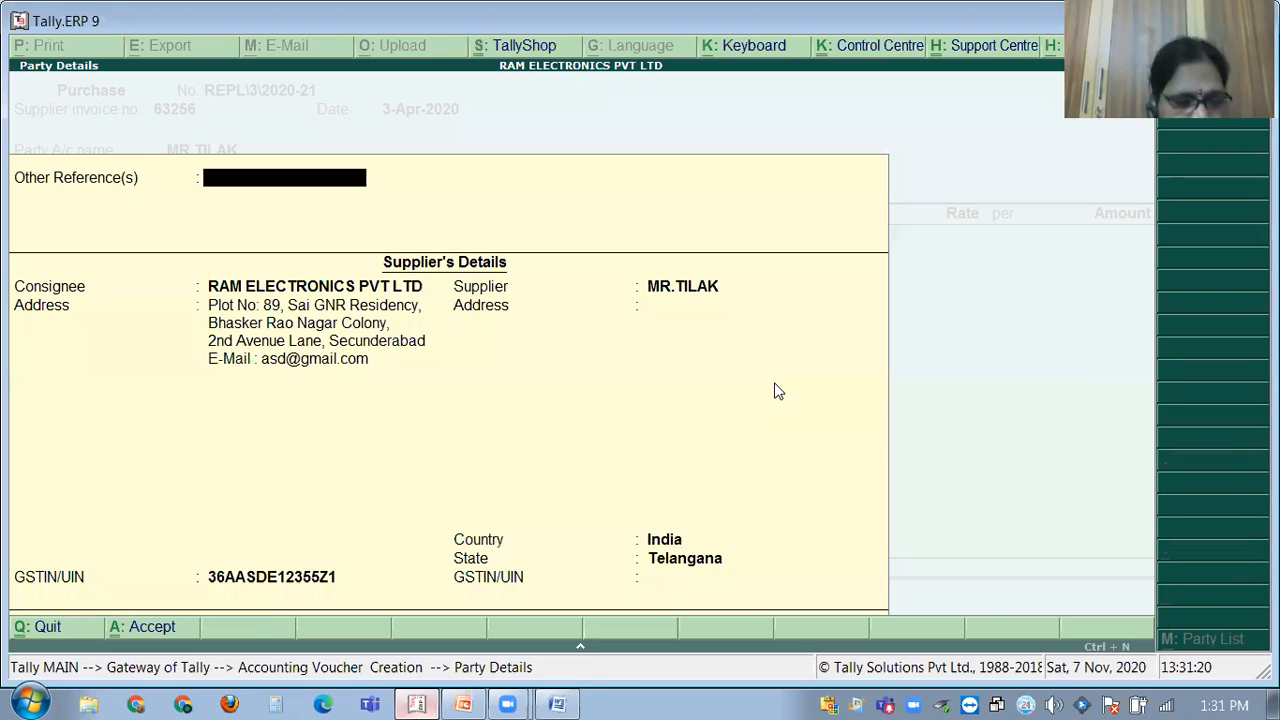
pyautogui.press('Return')
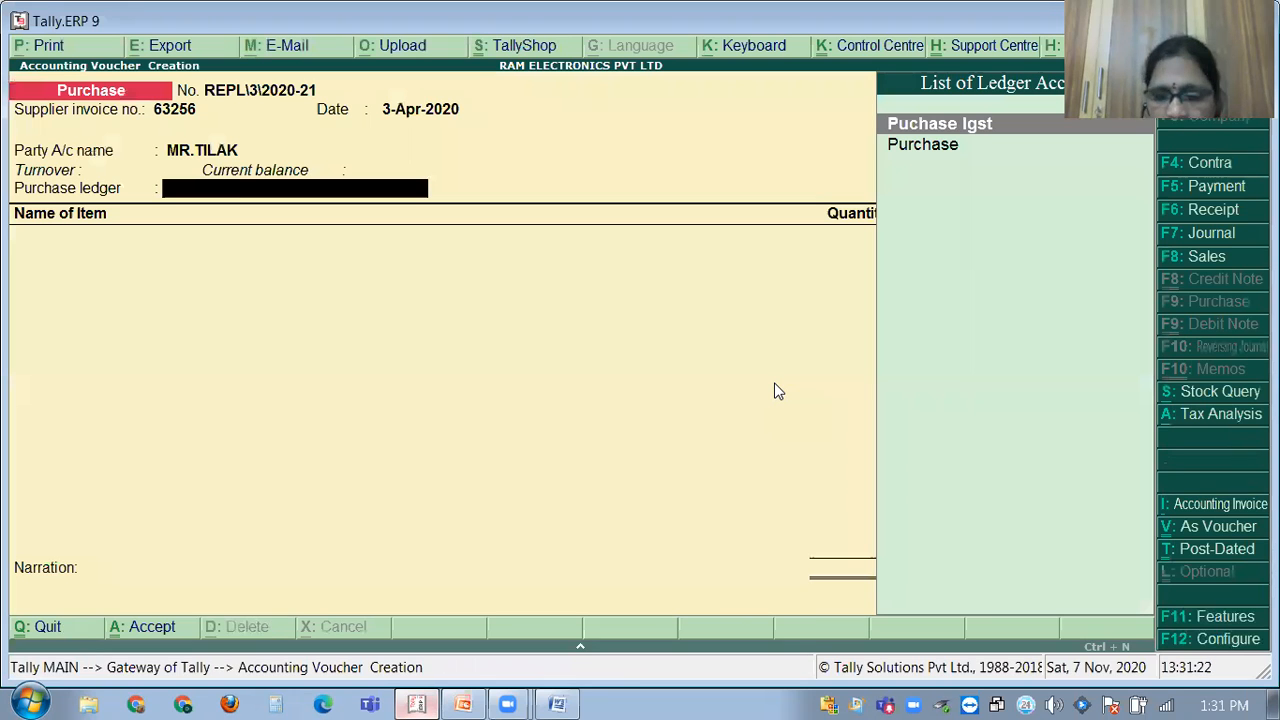
# Choose Purchase as the voucher's purchase ledger.
pyautogui.press('Down')
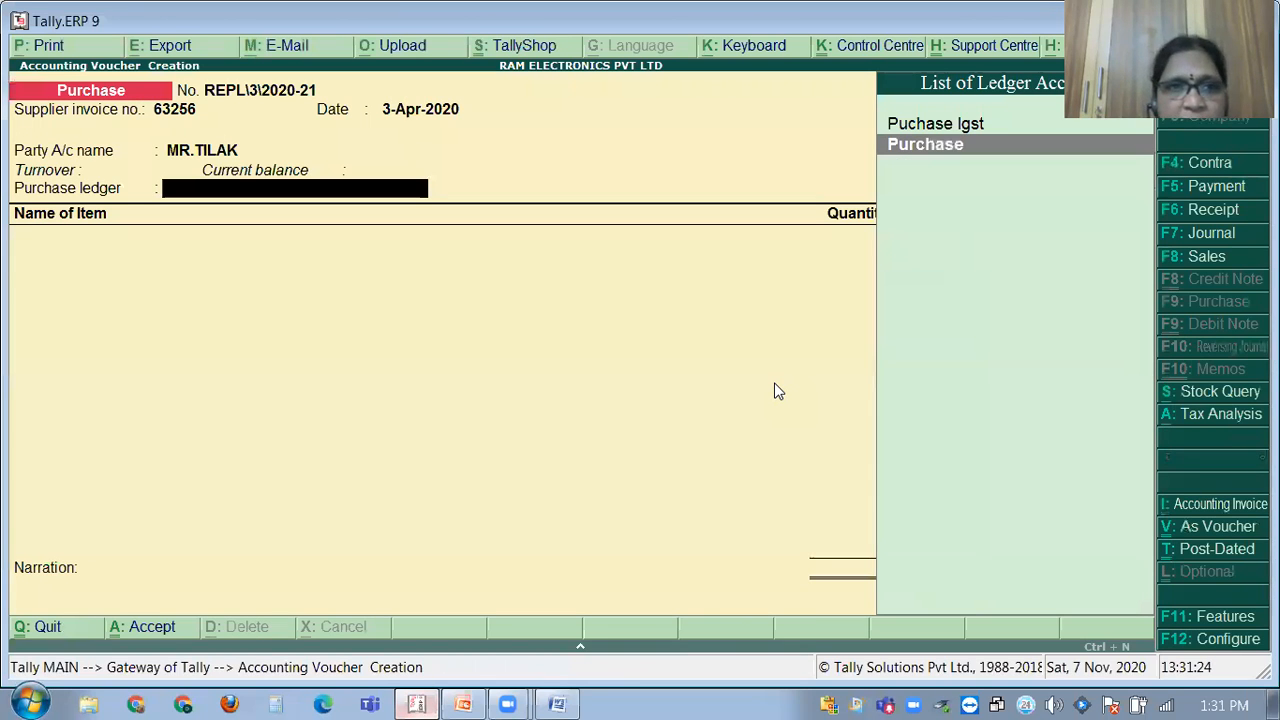
pyautogui.press('Return')
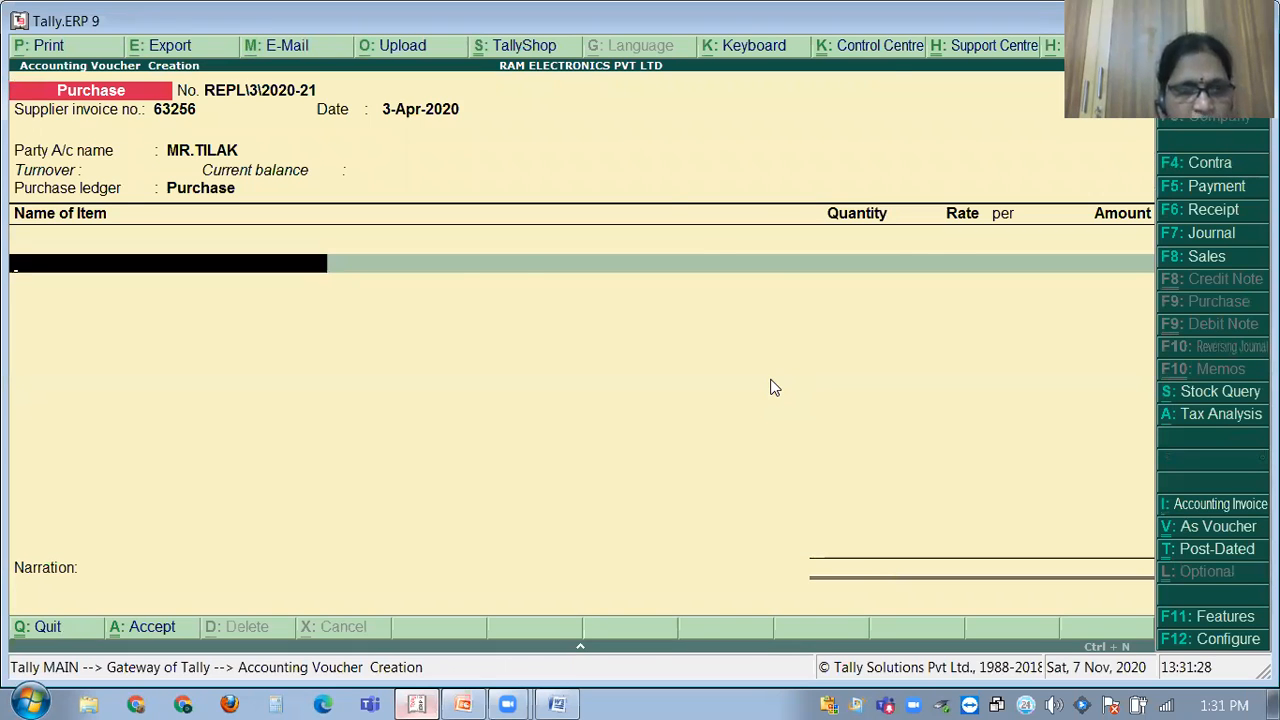
pyautogui.hotkey('alt', 'c')
# Create stock item BPL CTV in no's, GST Taxable On Value at 28% integrated tax.
pyautogui.write('BPL CTV')
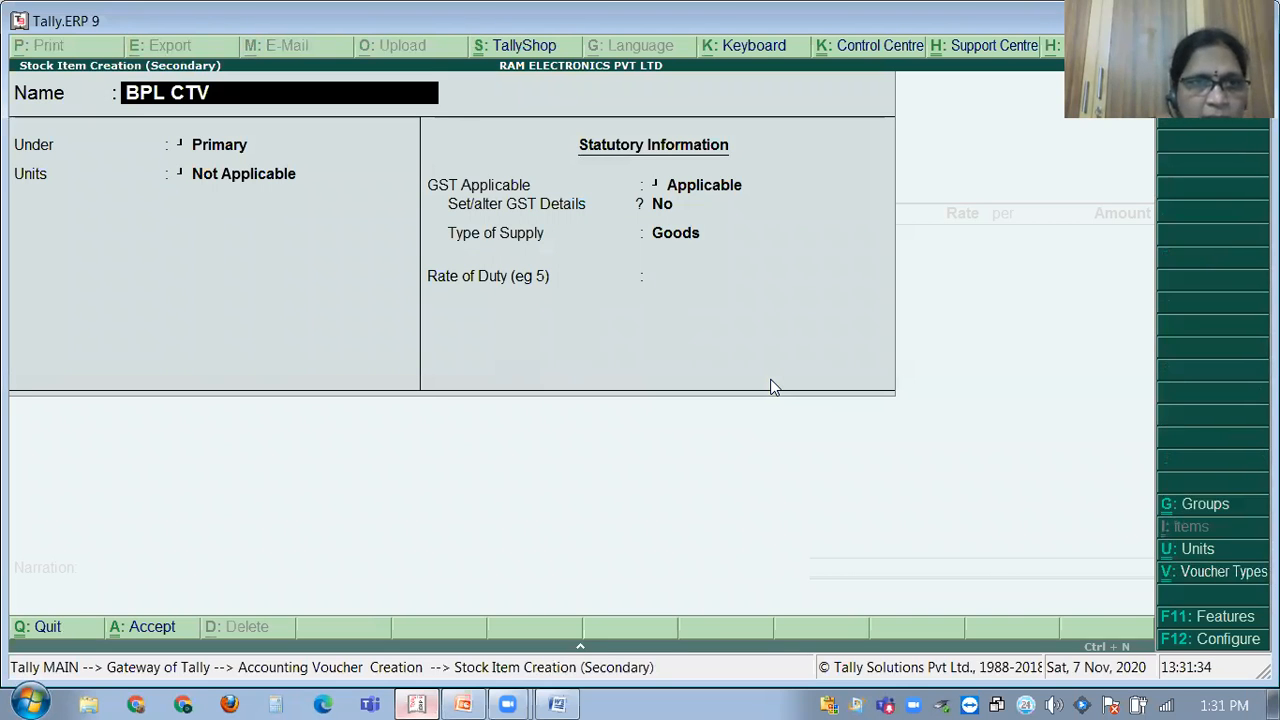
pyautogui.press('Return')
pyautogui.press('Return')
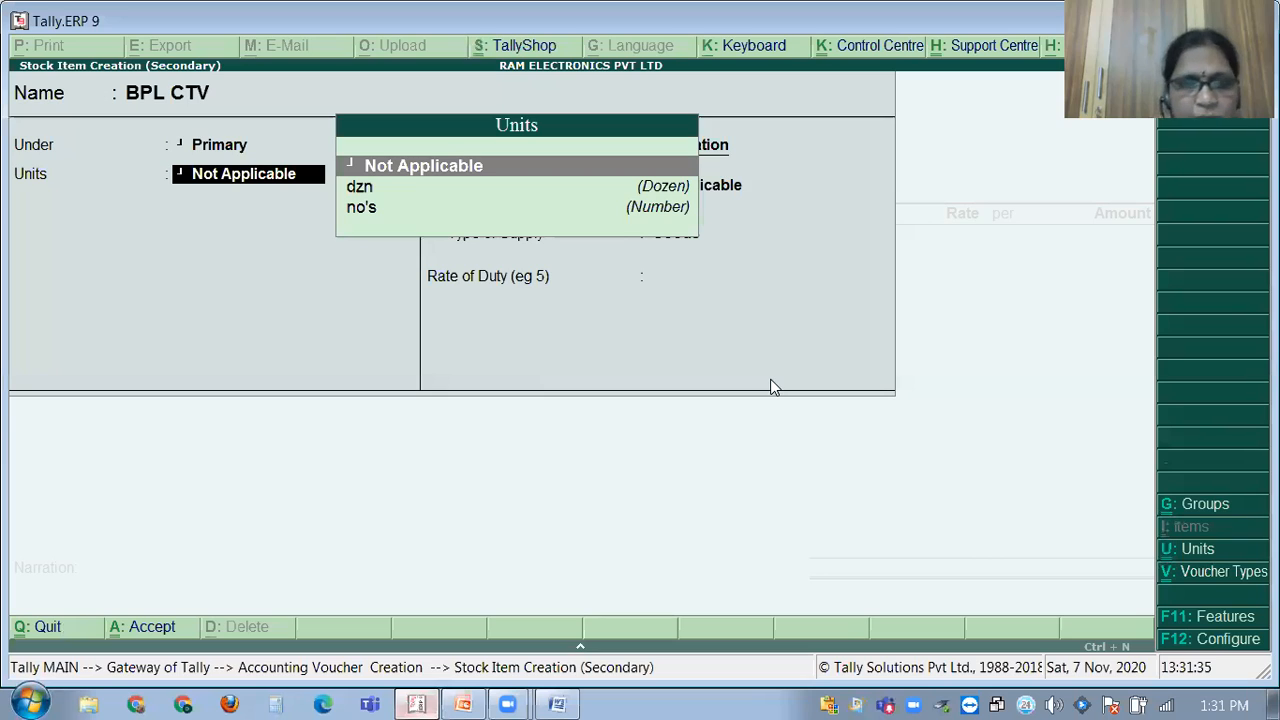
pyautogui.press('Down')
pyautogui.press('Down')
pyautogui.press('Return')
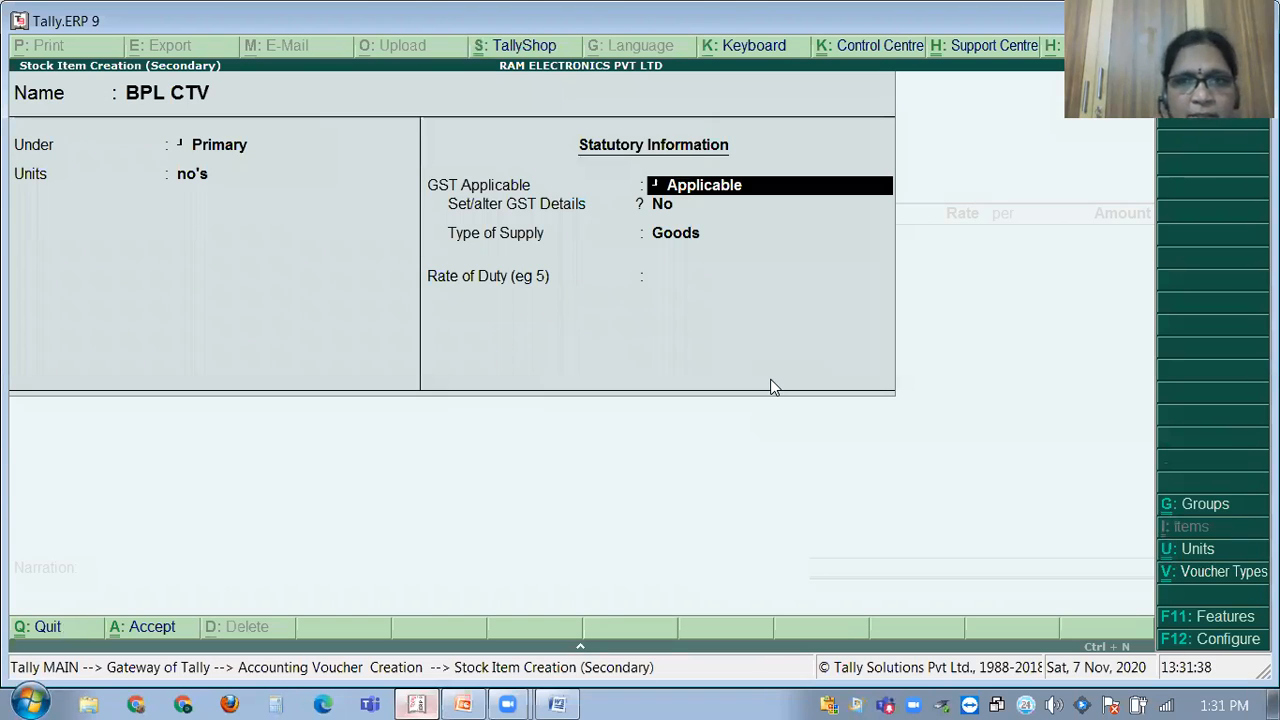
pyautogui.press('Return')
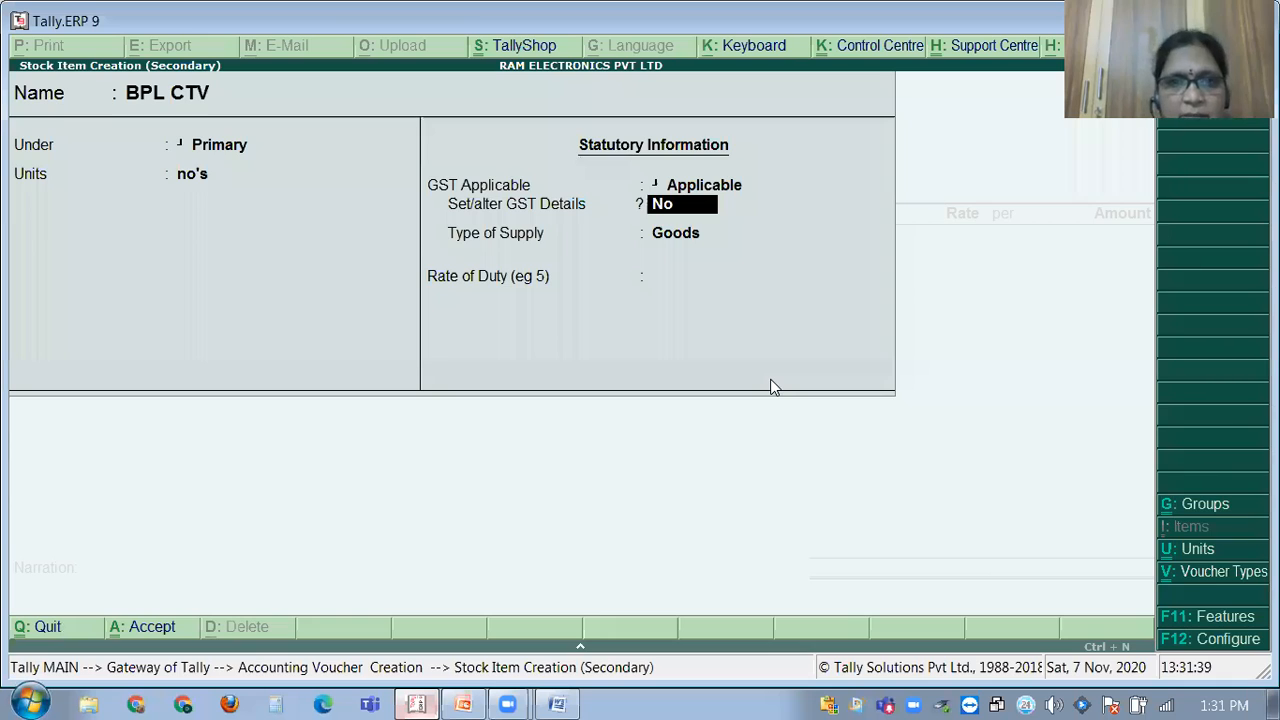
pyautogui.press('y')
pyautogui.press('Return')
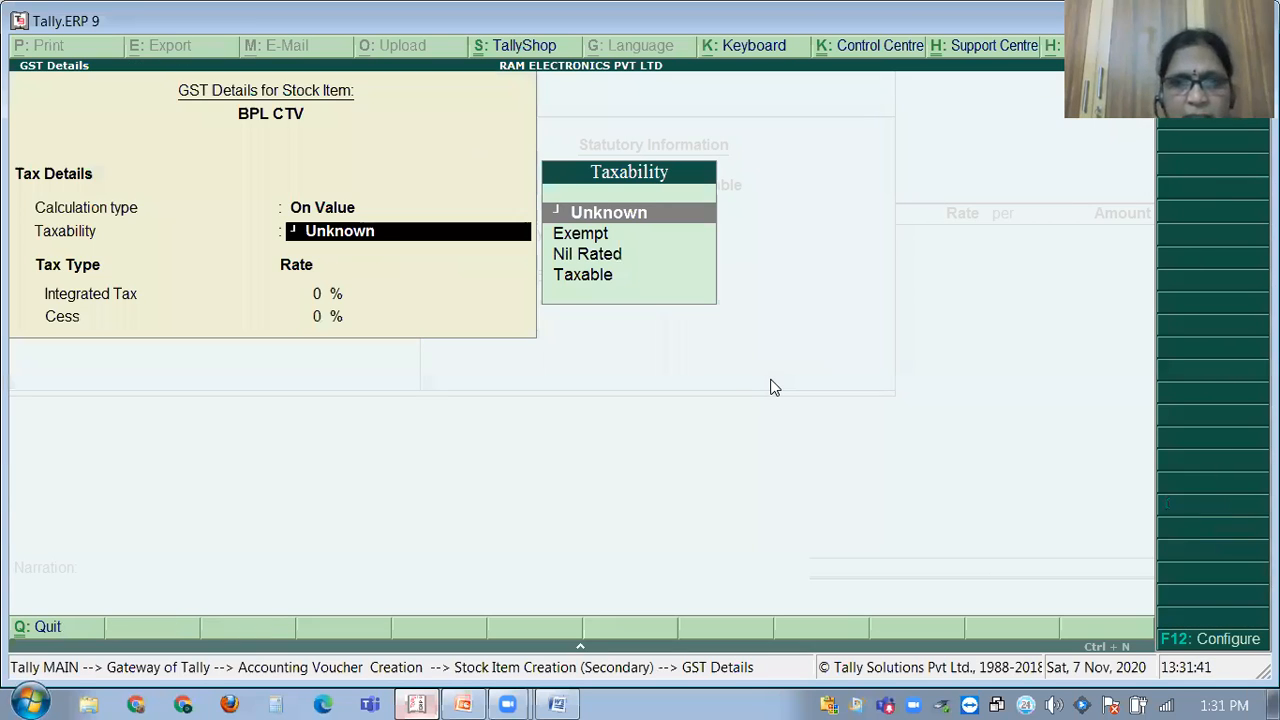
pyautogui.press('Down')
pyautogui.press('Down')
pyautogui.press('Down')
pyautogui.press('Return')
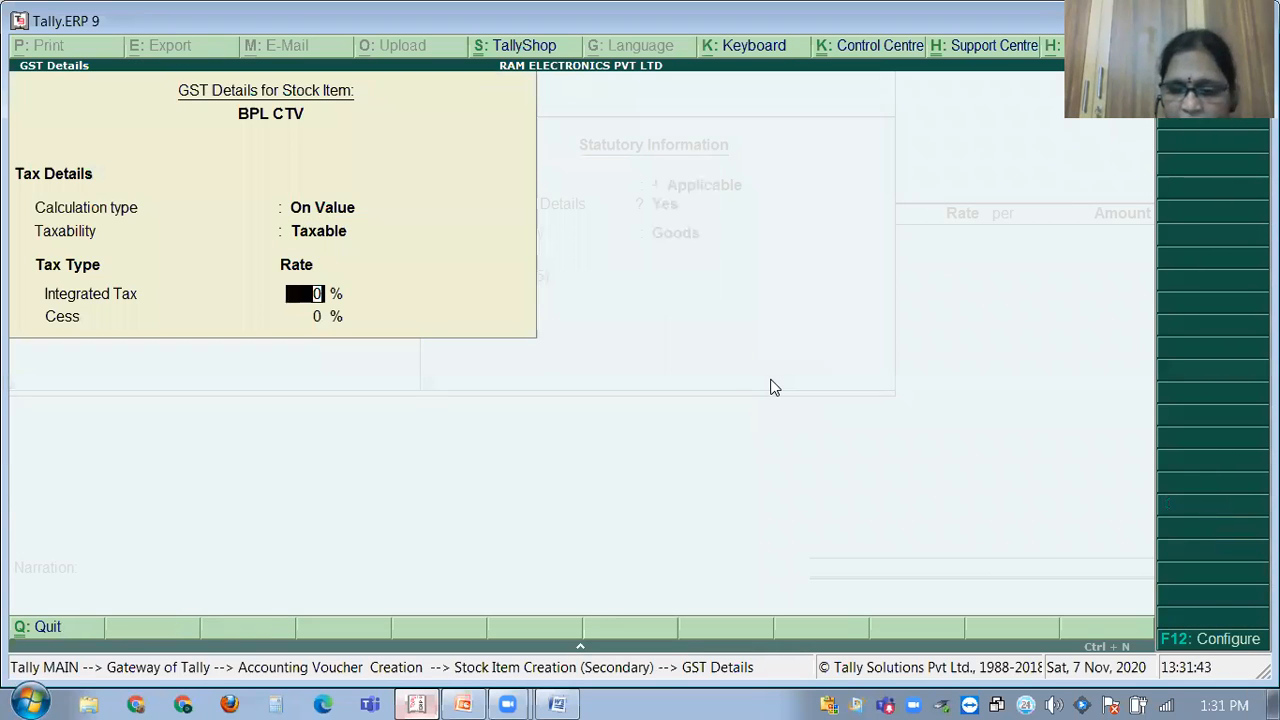
pyautogui.write('28')
pyautogui.press('Return')
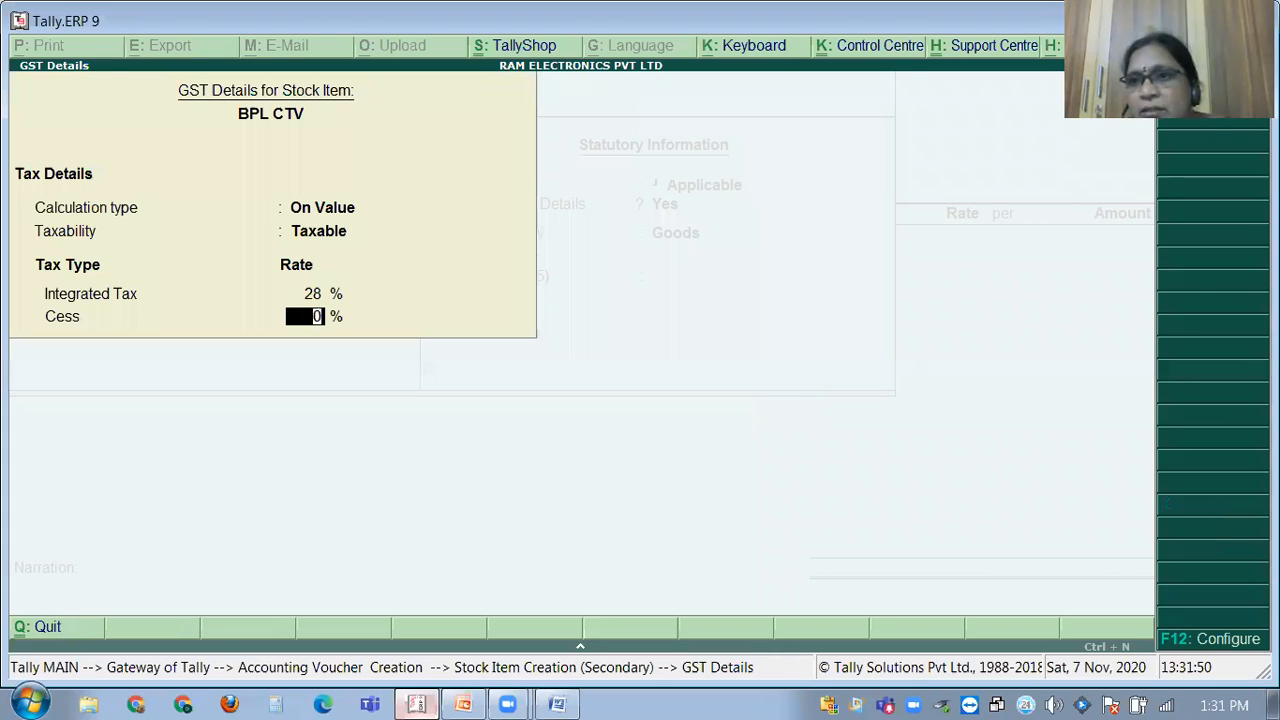
pyautogui.press('Return')
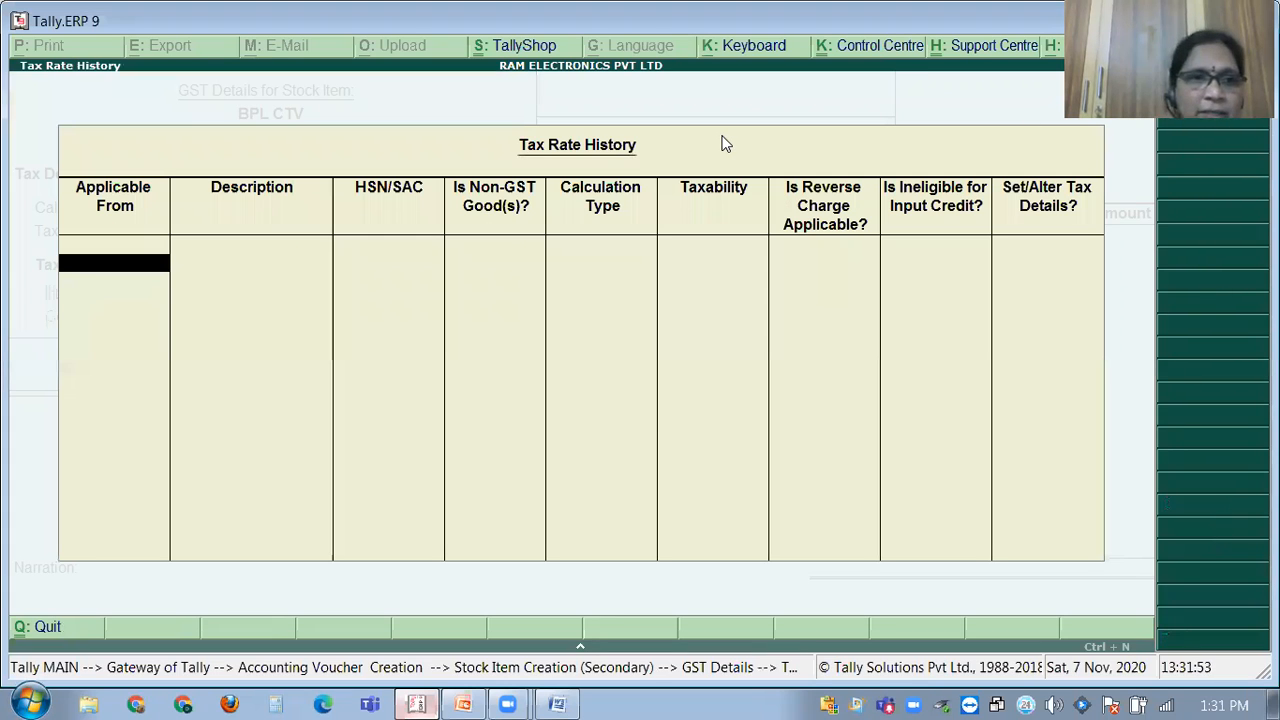
# Add a tax rate entry from 1-Apr-2020 with description ELECTRIC GOODS and HSN/SAC 456985.
pyautogui.press('Escape')
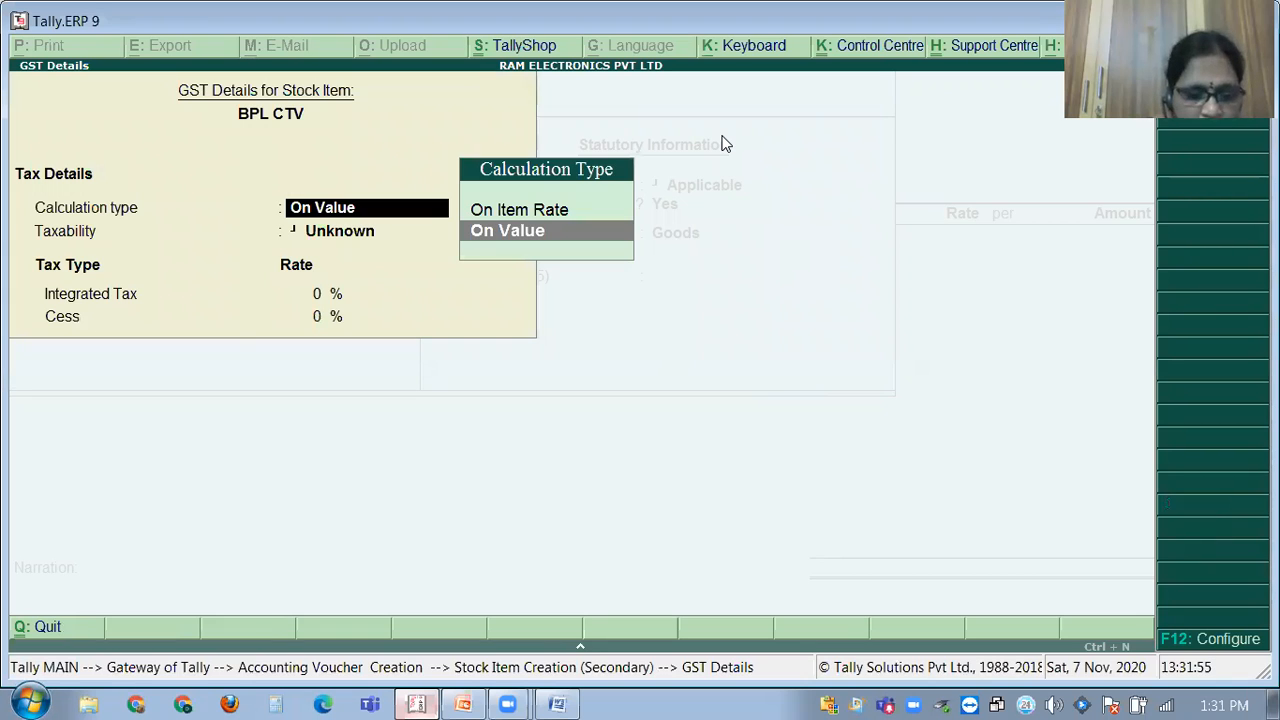
pyautogui.hotkey('alt', 'l')
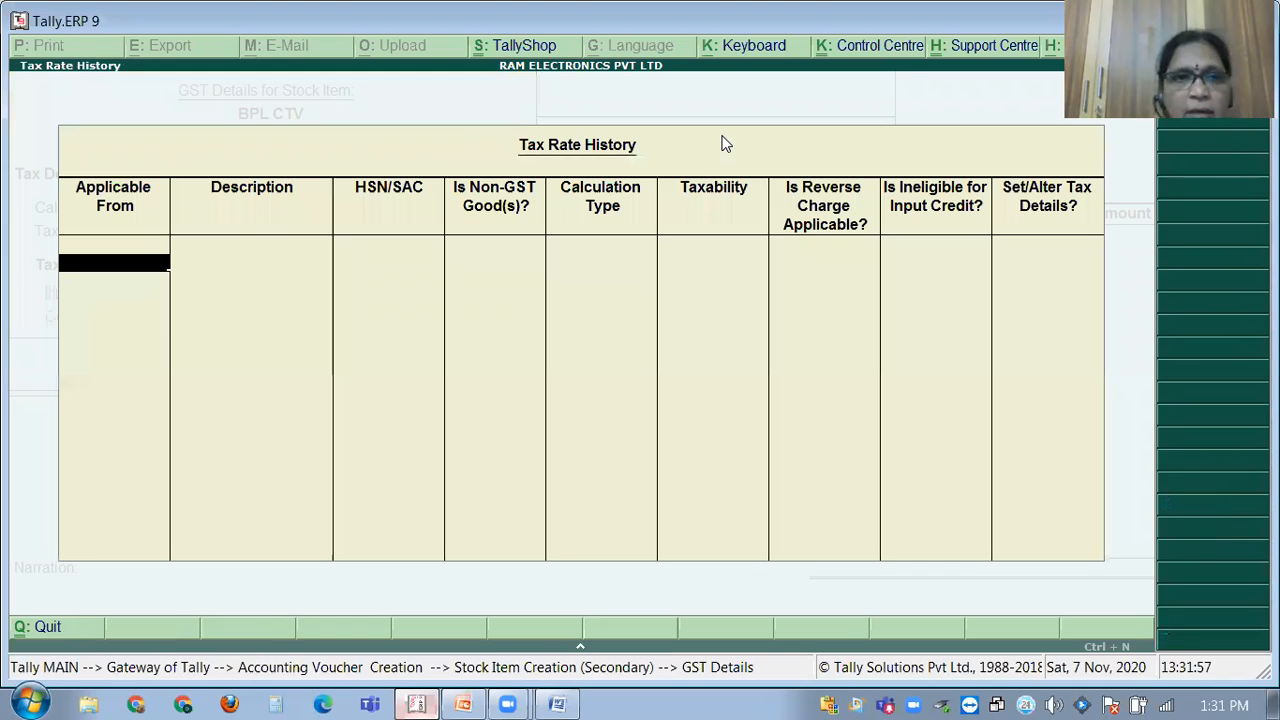
pyautogui.write('1.4')
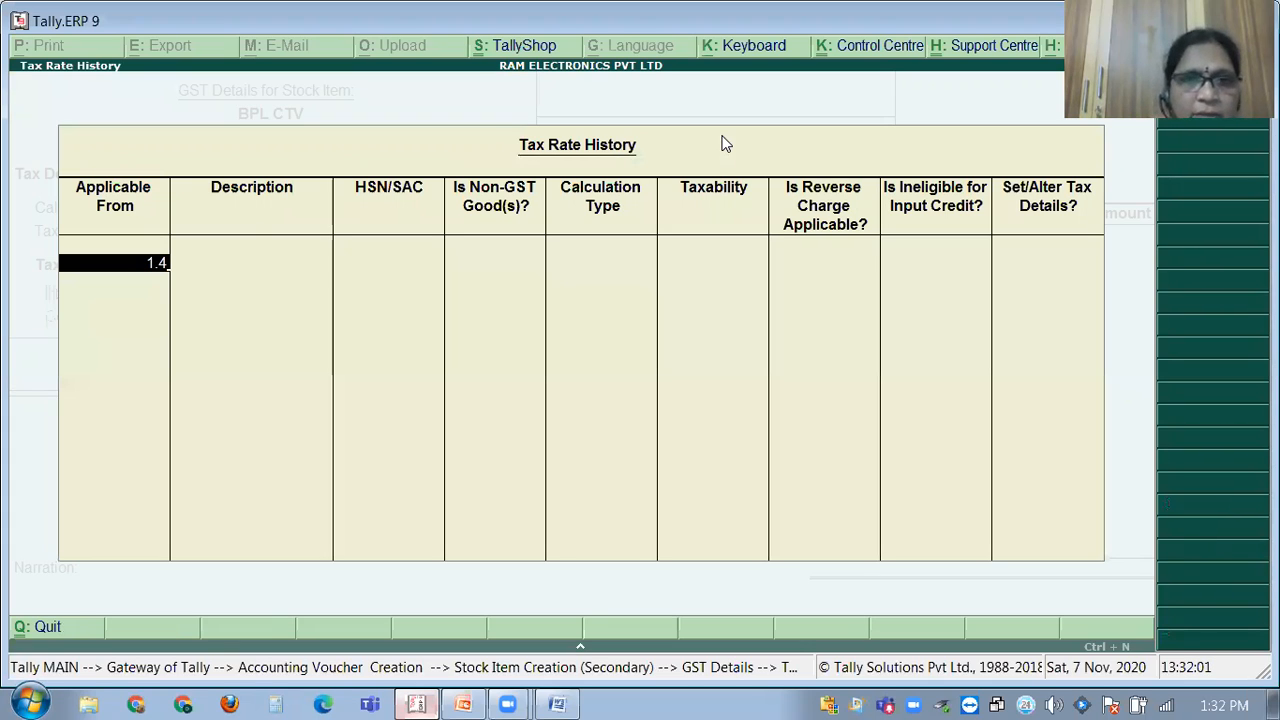
pyautogui.press('Return')
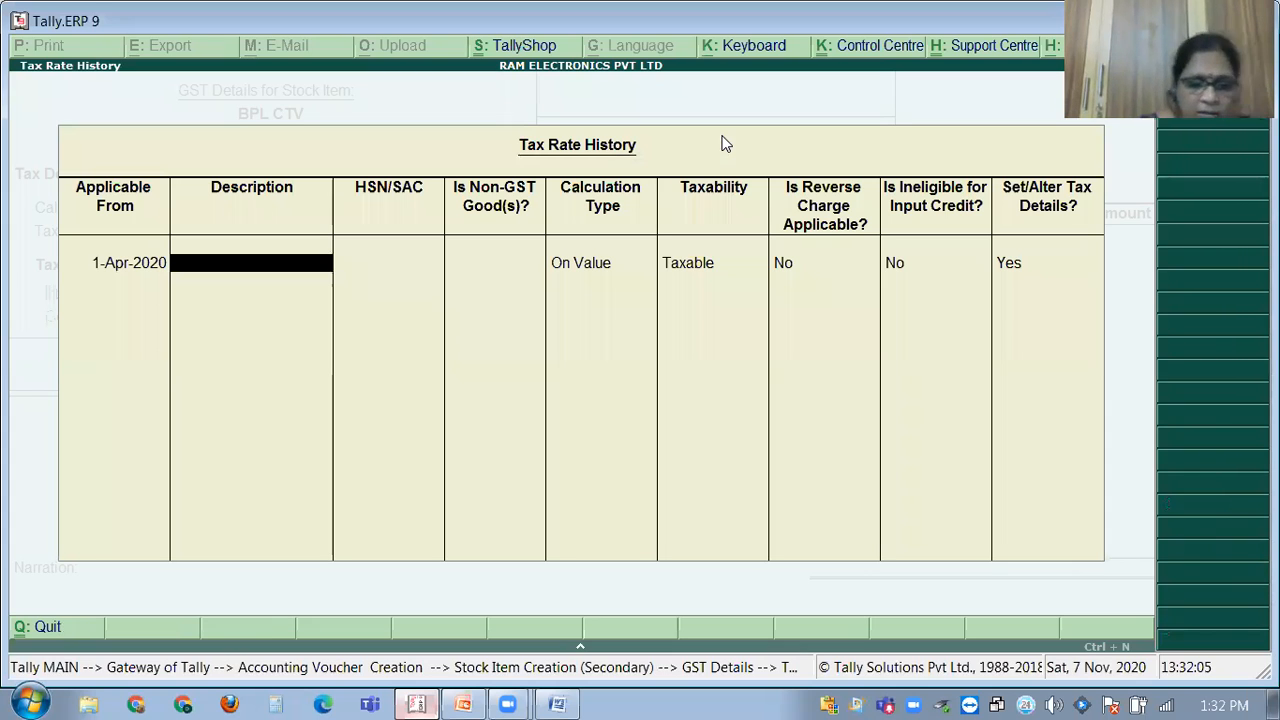
pyautogui.write('ELECTRIC')
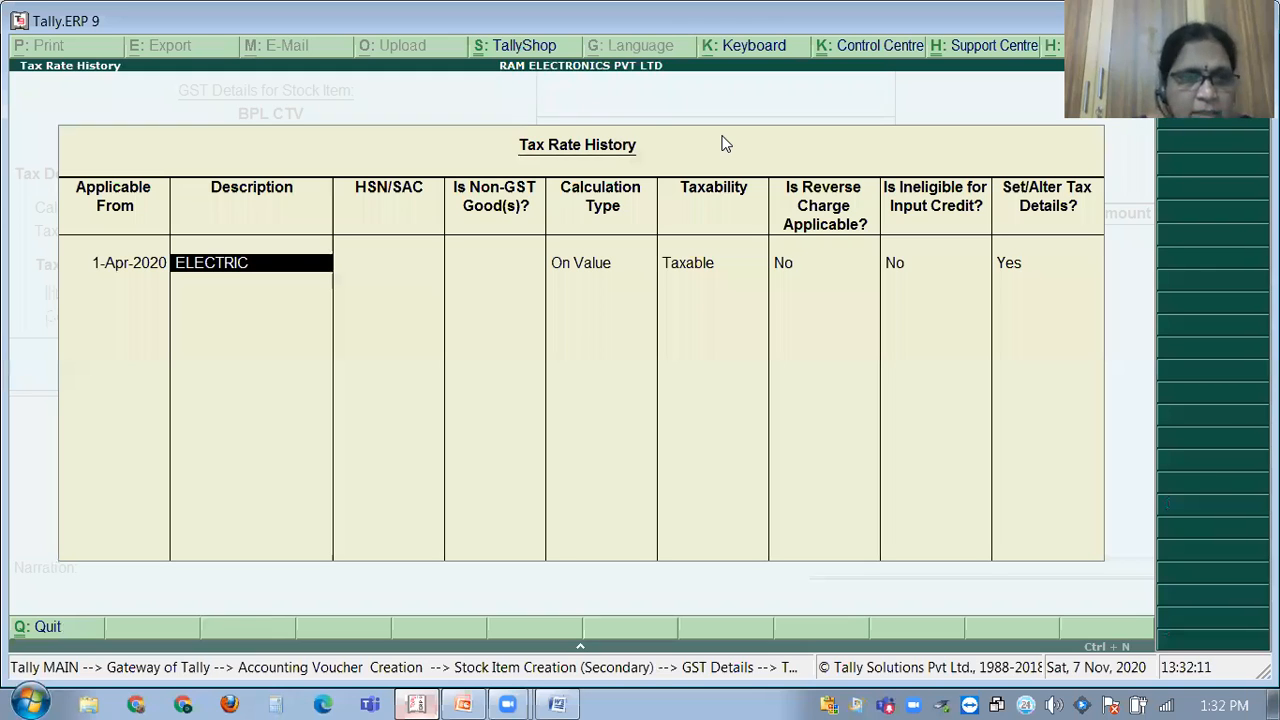
pyautogui.write(' GOODS')
pyautogui.press('Return')
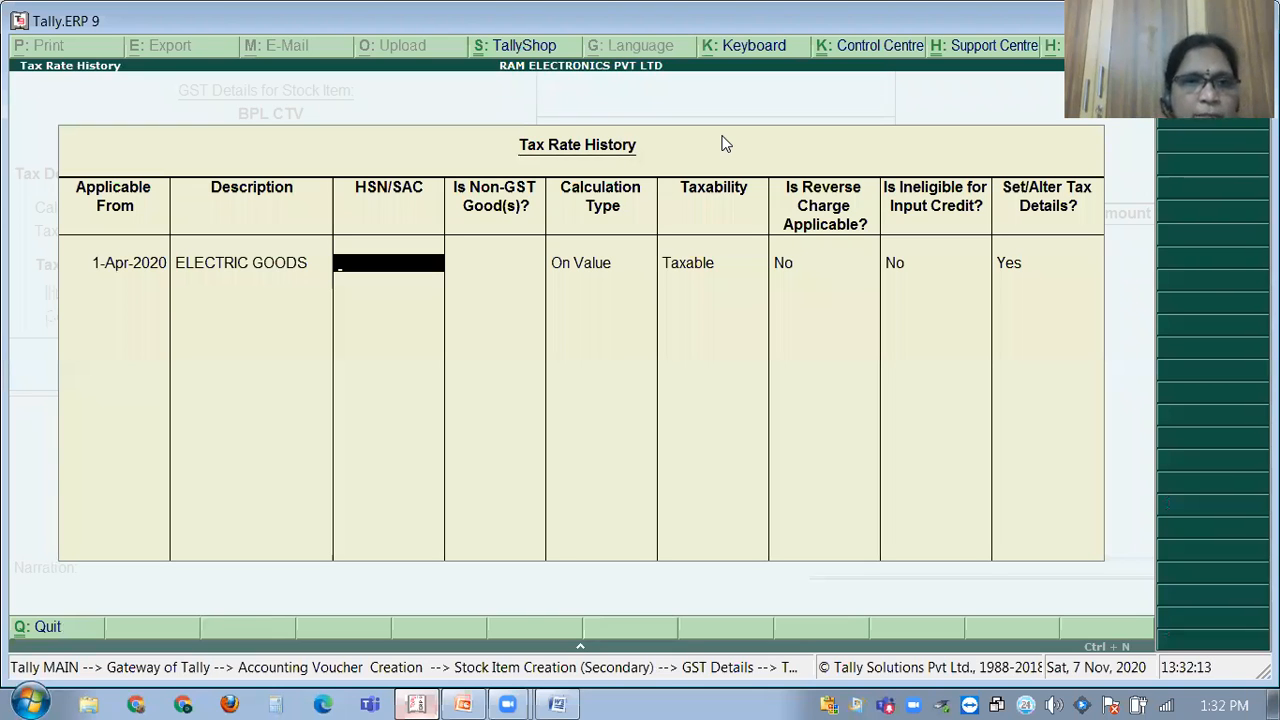
pyautogui.write('456985')
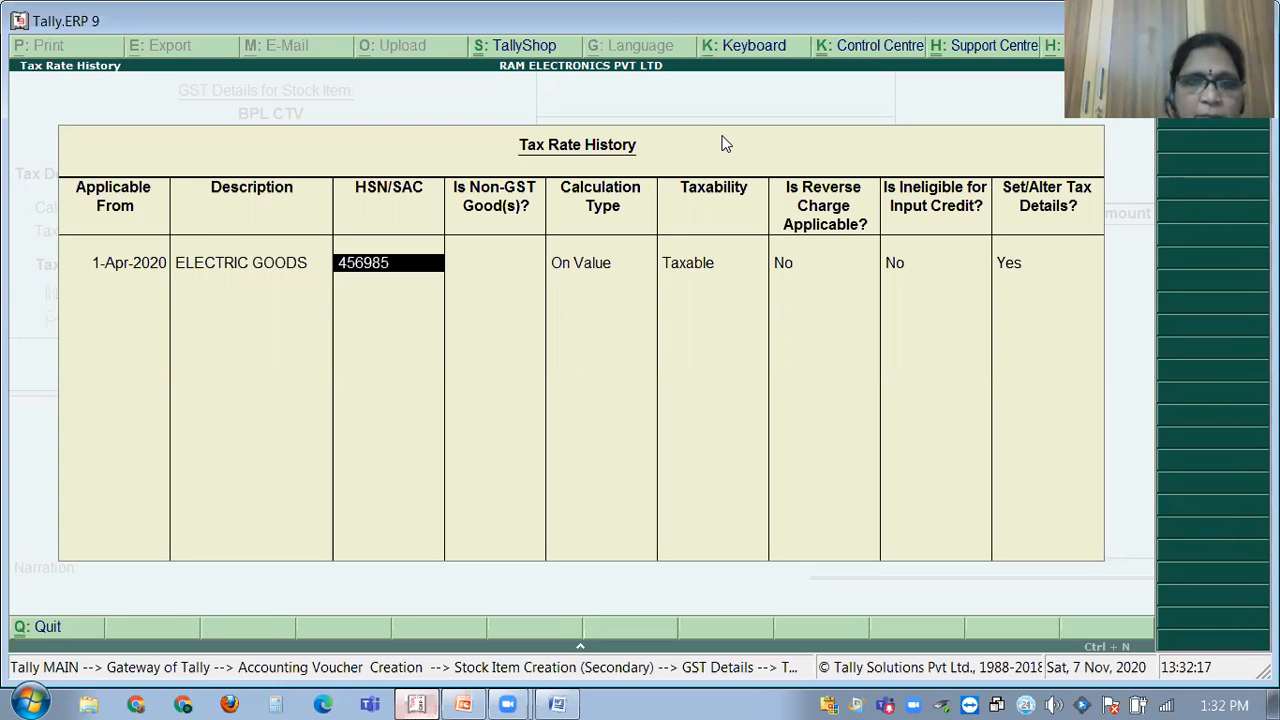
pyautogui.press('Return')
# Apply 28% integrated tax, split 14% central and 14% state, and close the history.
pyautogui.press('Return')
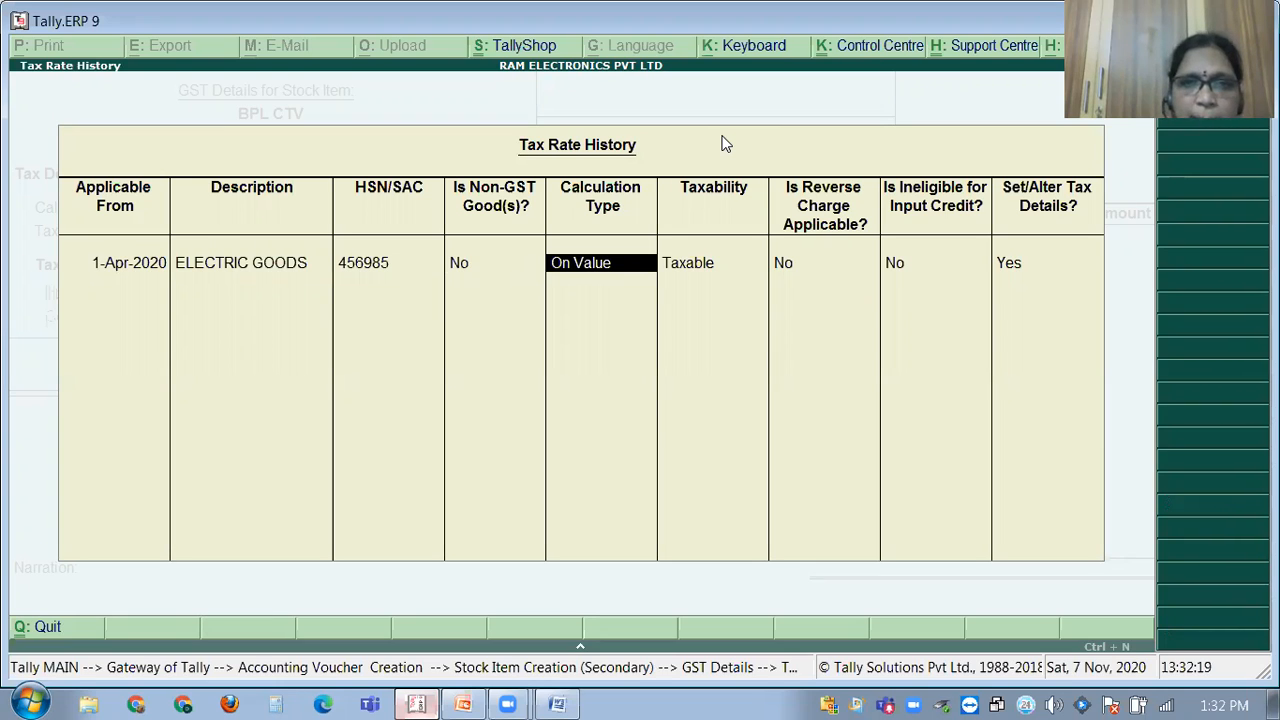
pyautogui.press('Return')
pyautogui.press('Return')
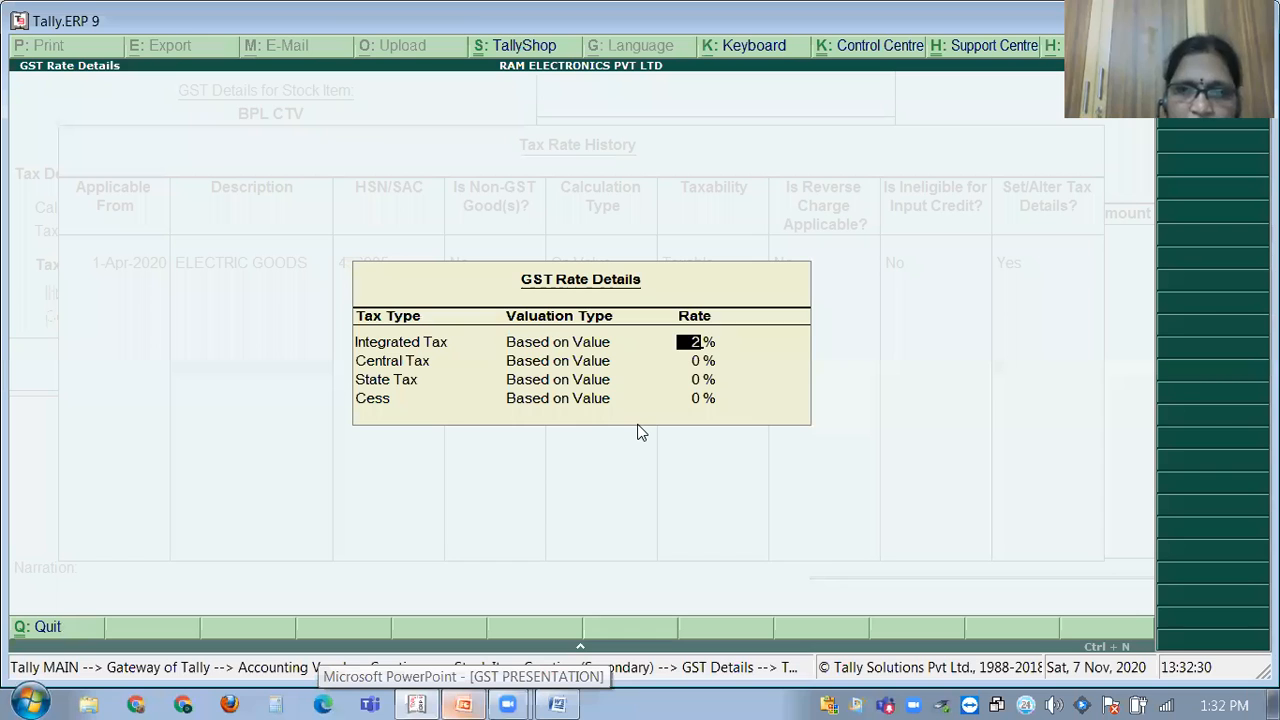
pyautogui.write('28')
pyautogui.press('Return')
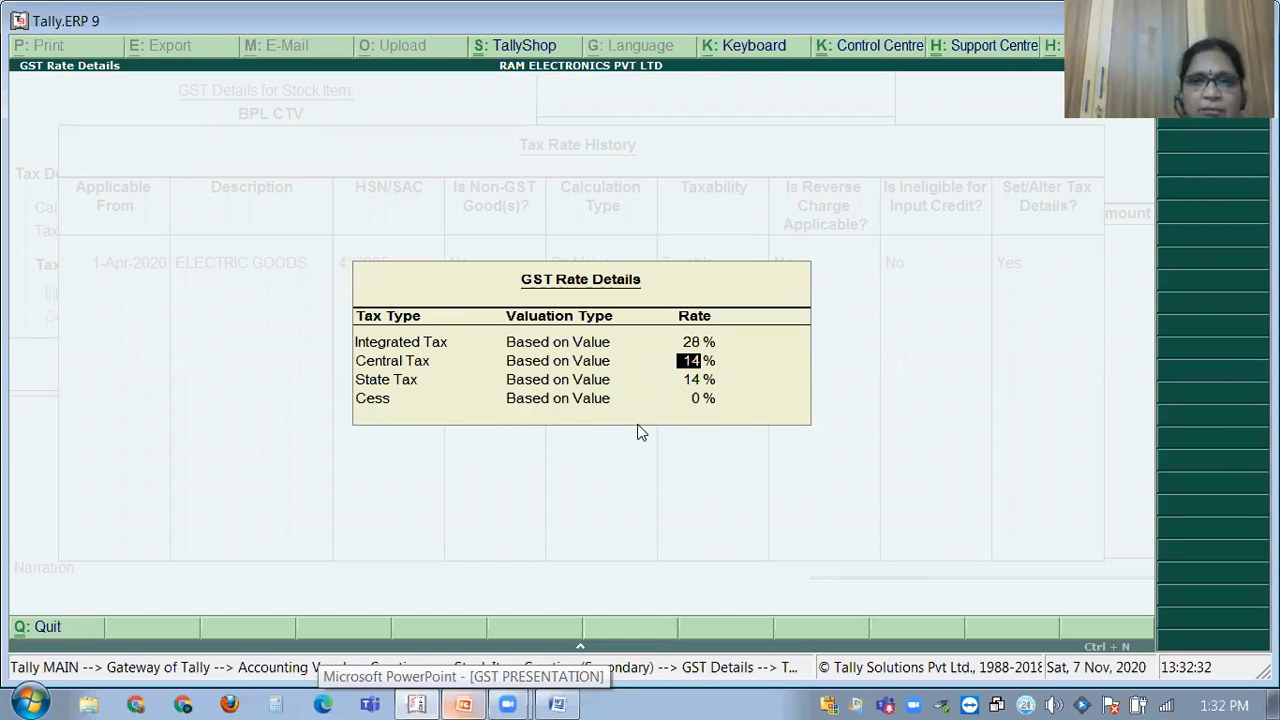
pyautogui.hotkey('ctrl', 'a')
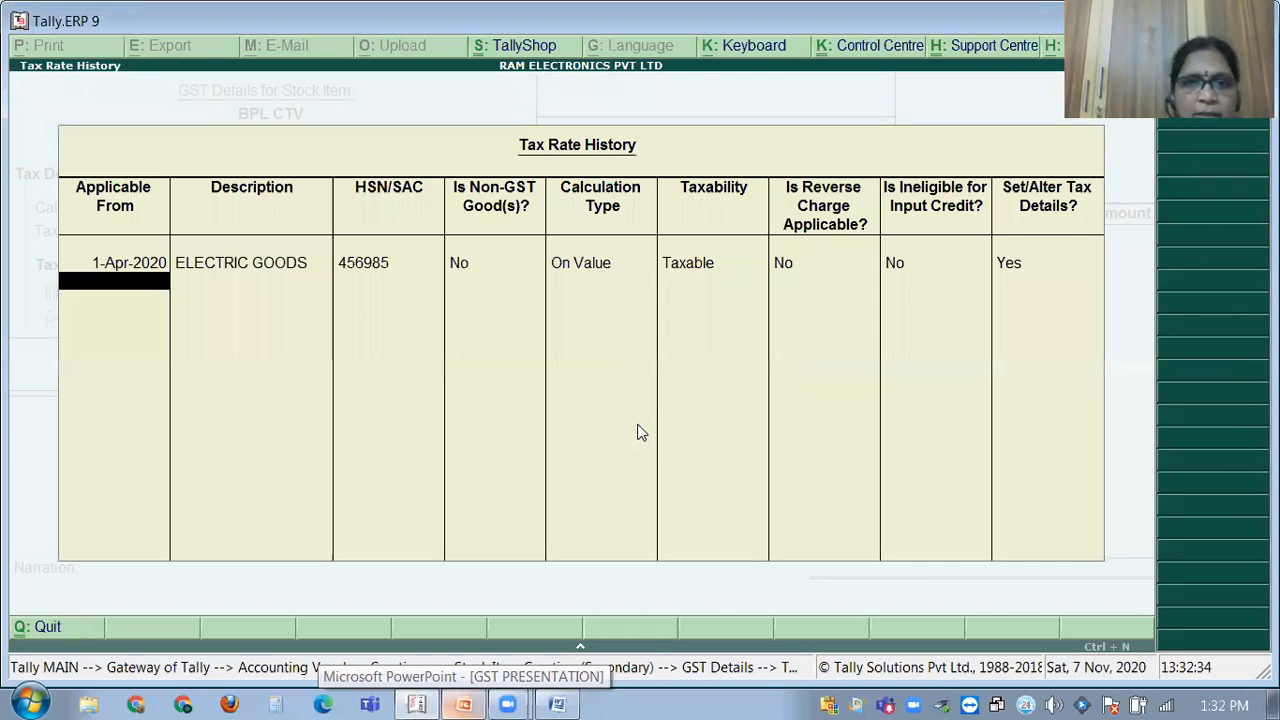
pyautogui.hotkey('ctrl', 'a')
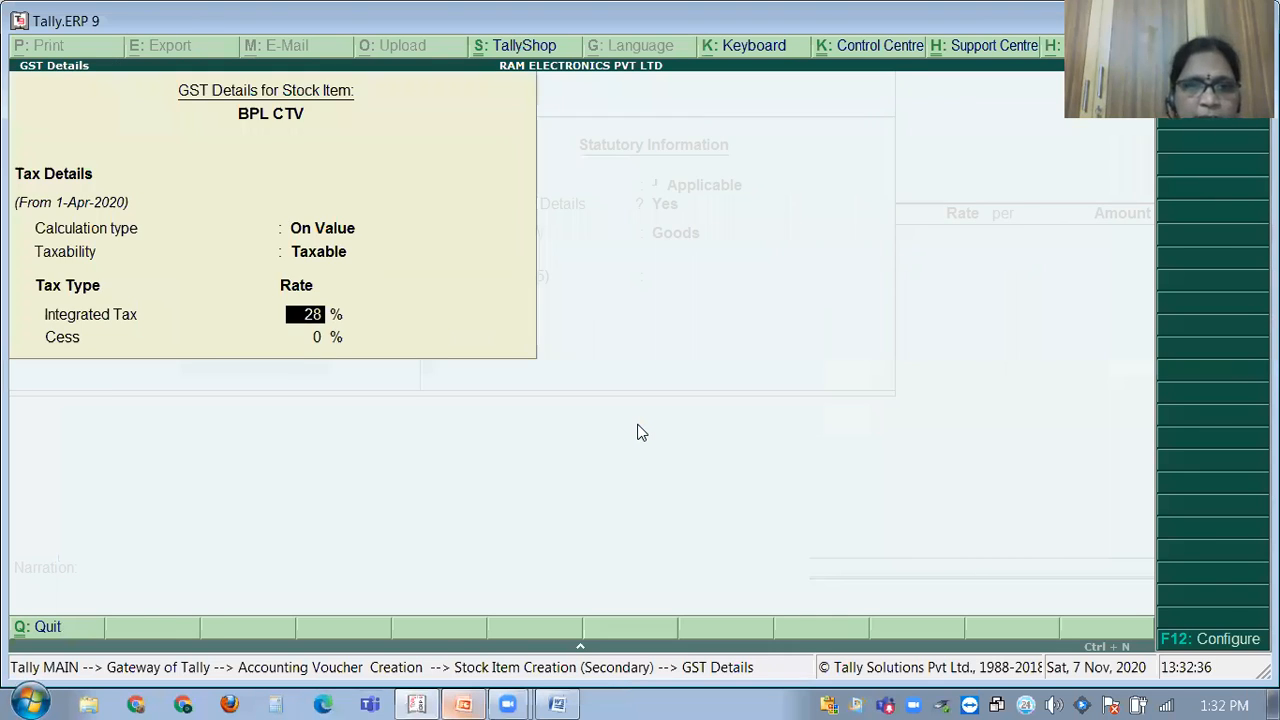
# Save the BPL CTV item and enter 10 units at 10,000 each, amounting to 1,00,000.
pyautogui.hotkey('ctrl', 'a')
pyautogui.hotkey('ctrl', 'a')
pyautogui.press('Return')
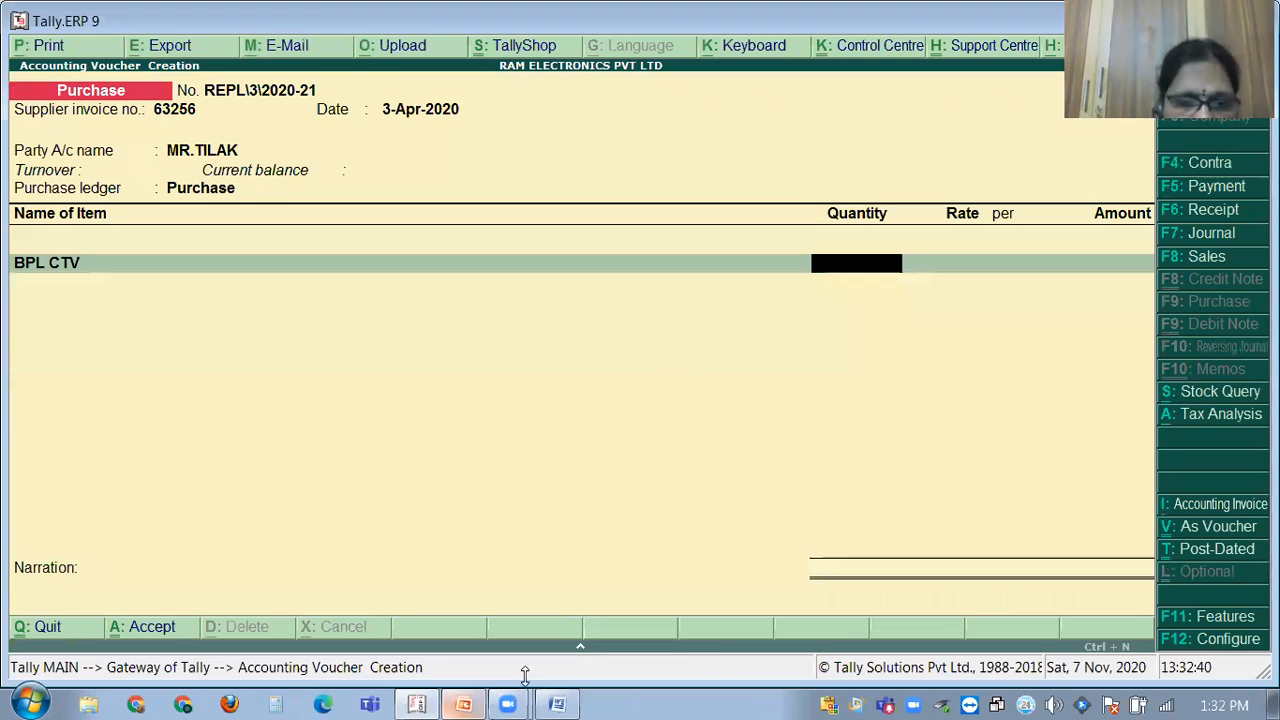
pyautogui.hotkey('alt', 'Tab')
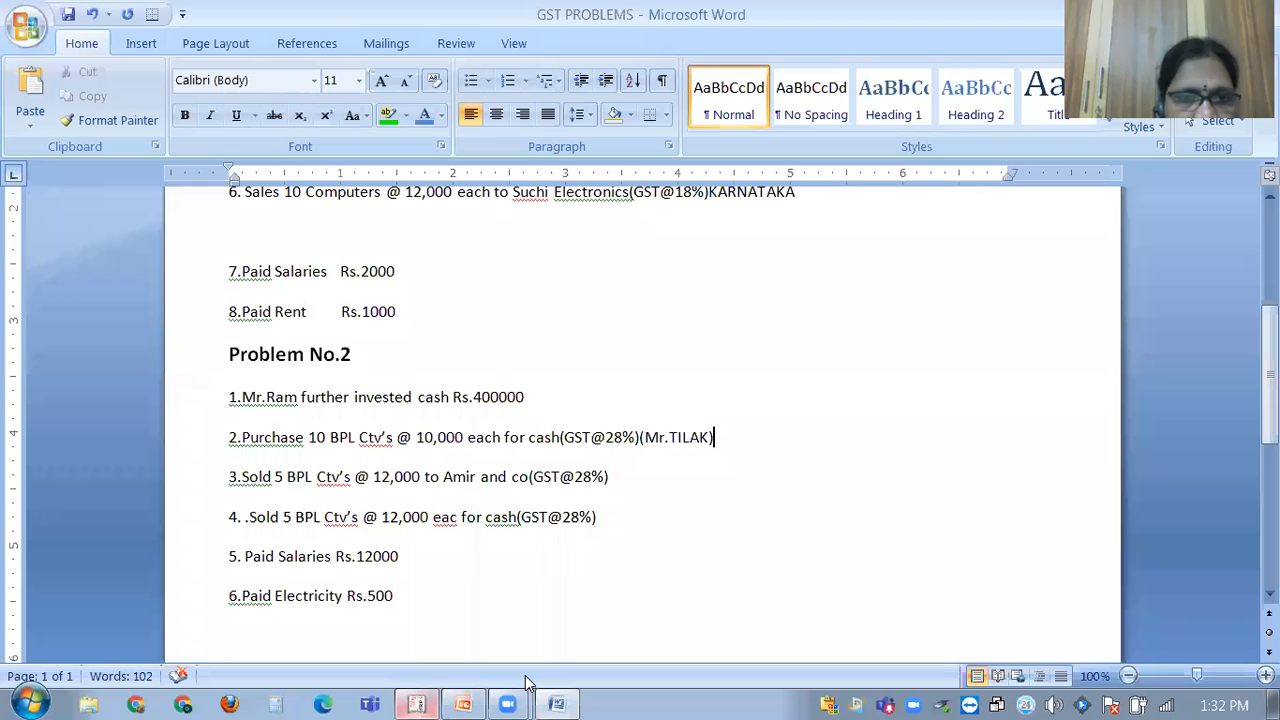
pyautogui.click(418, 700)
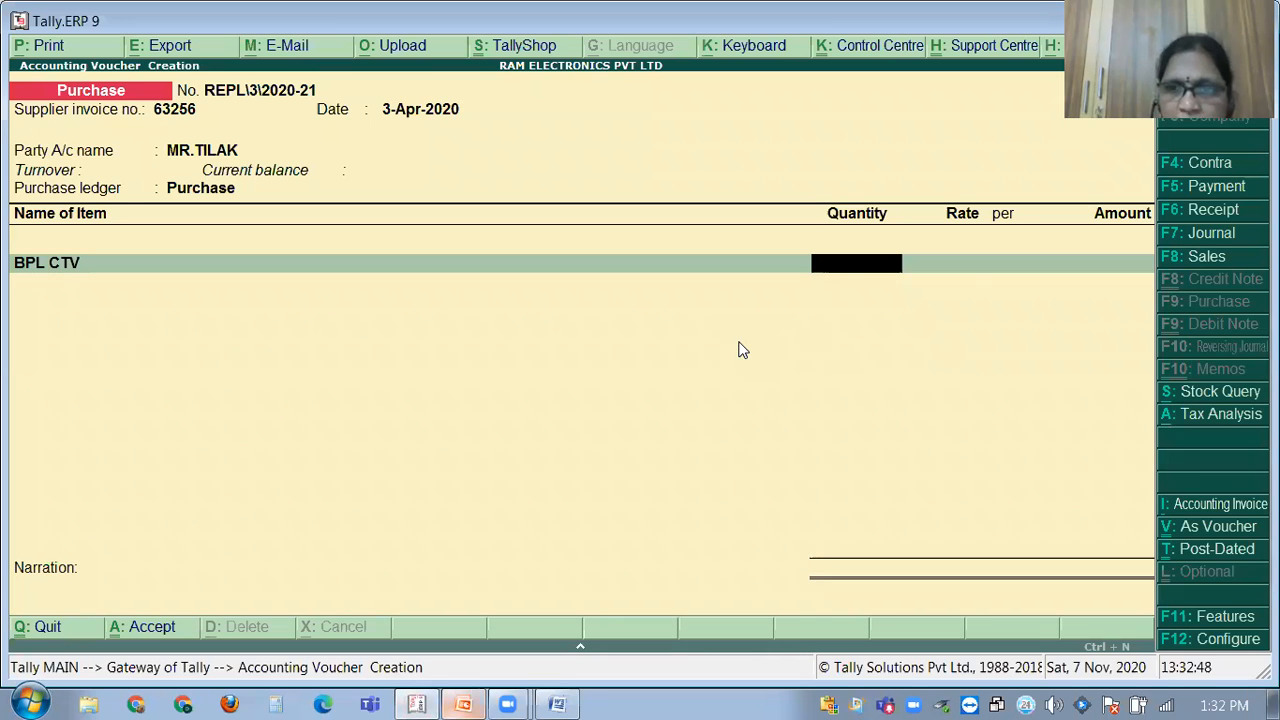
pyautogui.write('10')
pyautogui.press('Return')
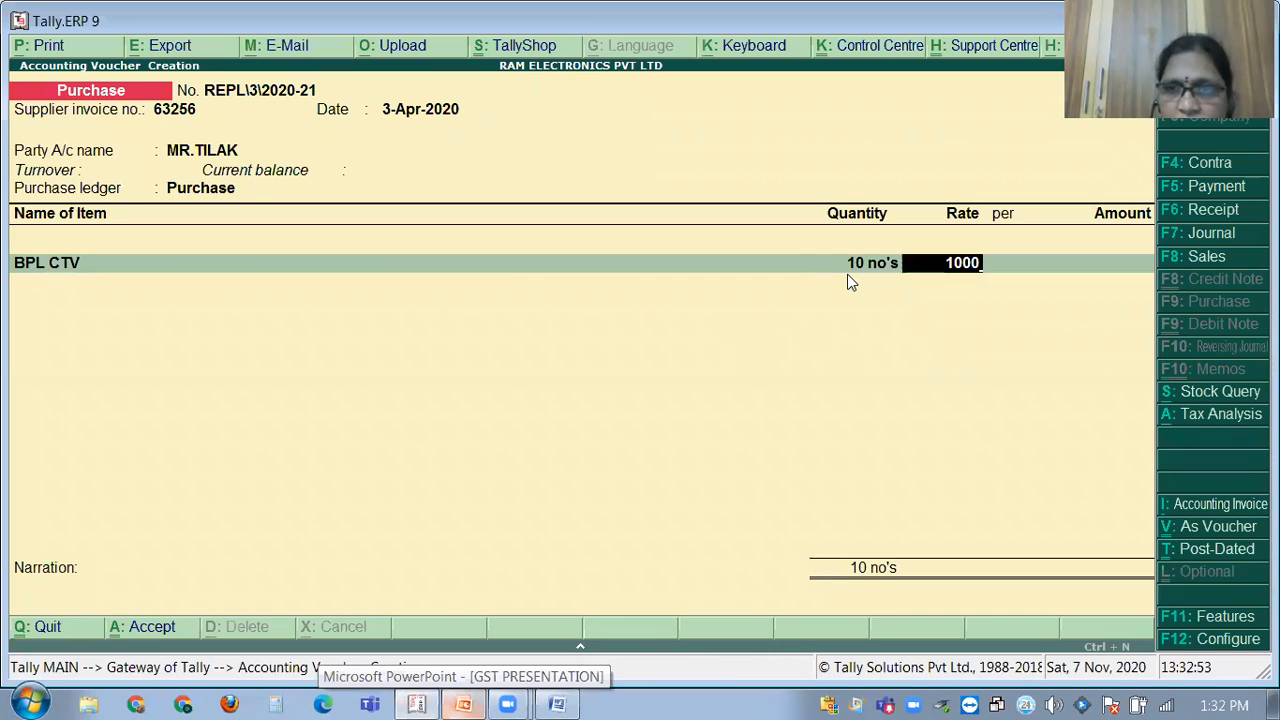
pyautogui.write('10000')
pyautogui.press('Return')
pyautogui.press('Return')
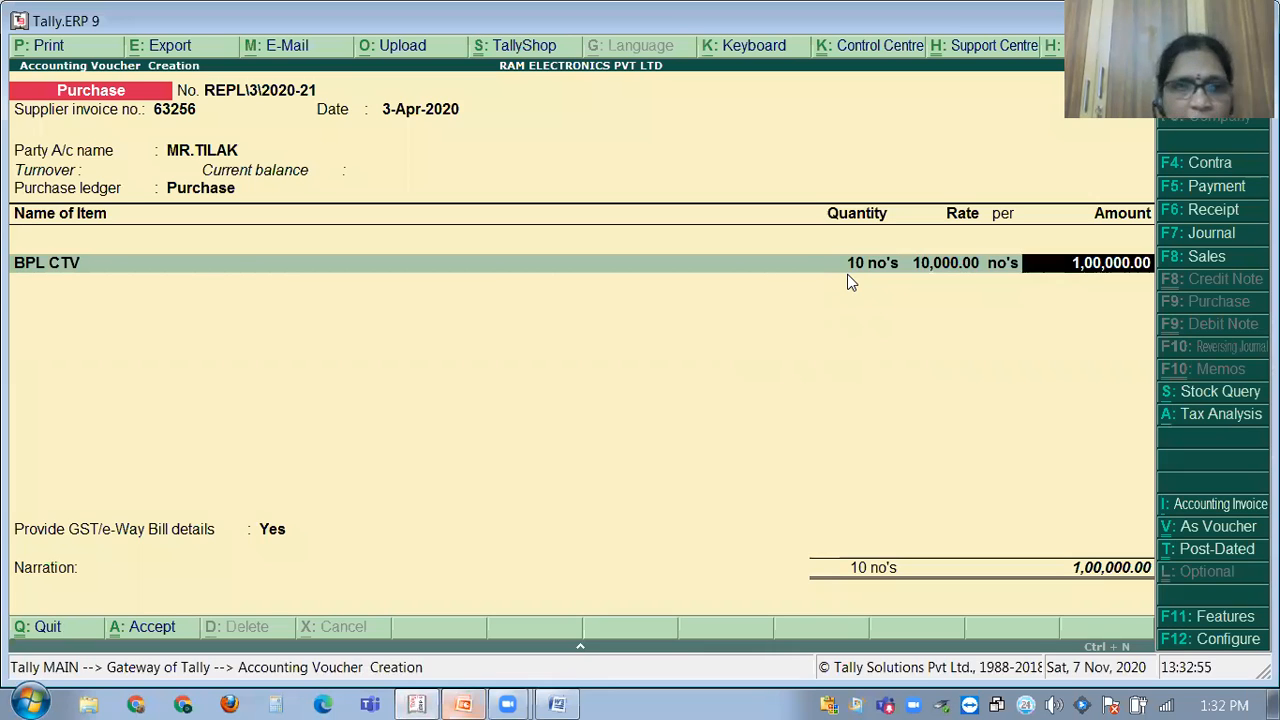
pyautogui.press('Return')
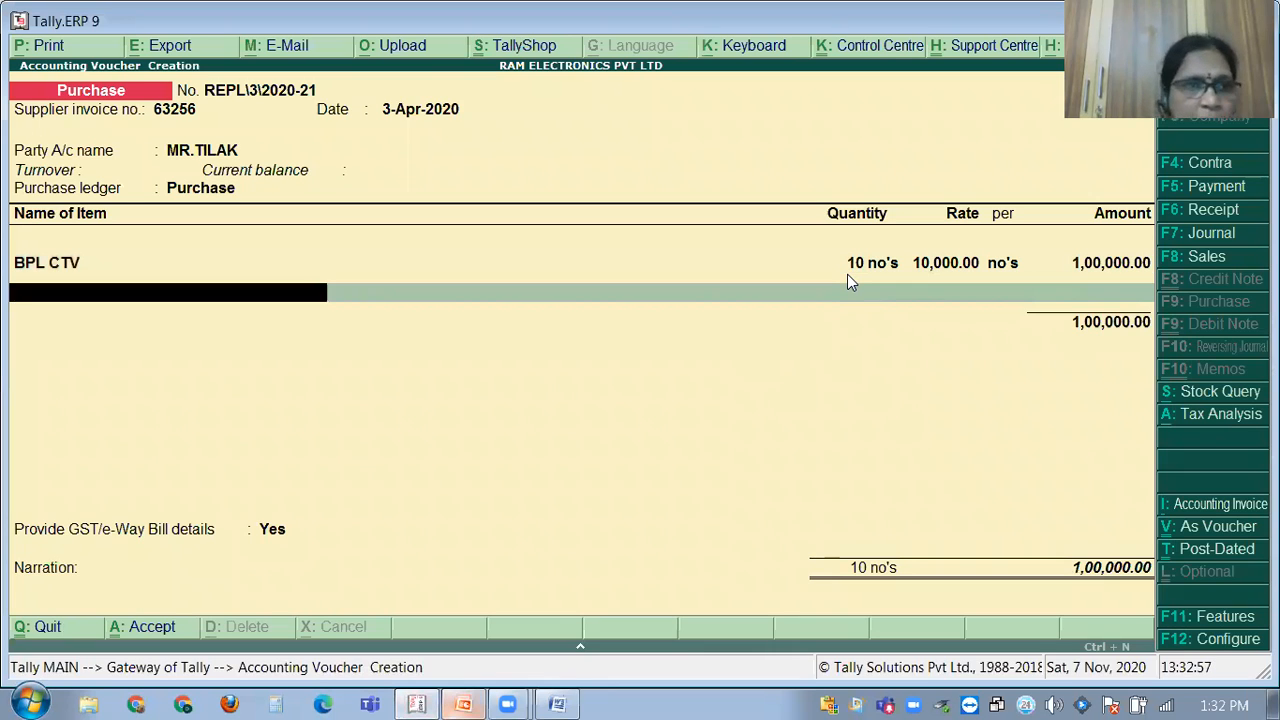
pyautogui.press('Return')
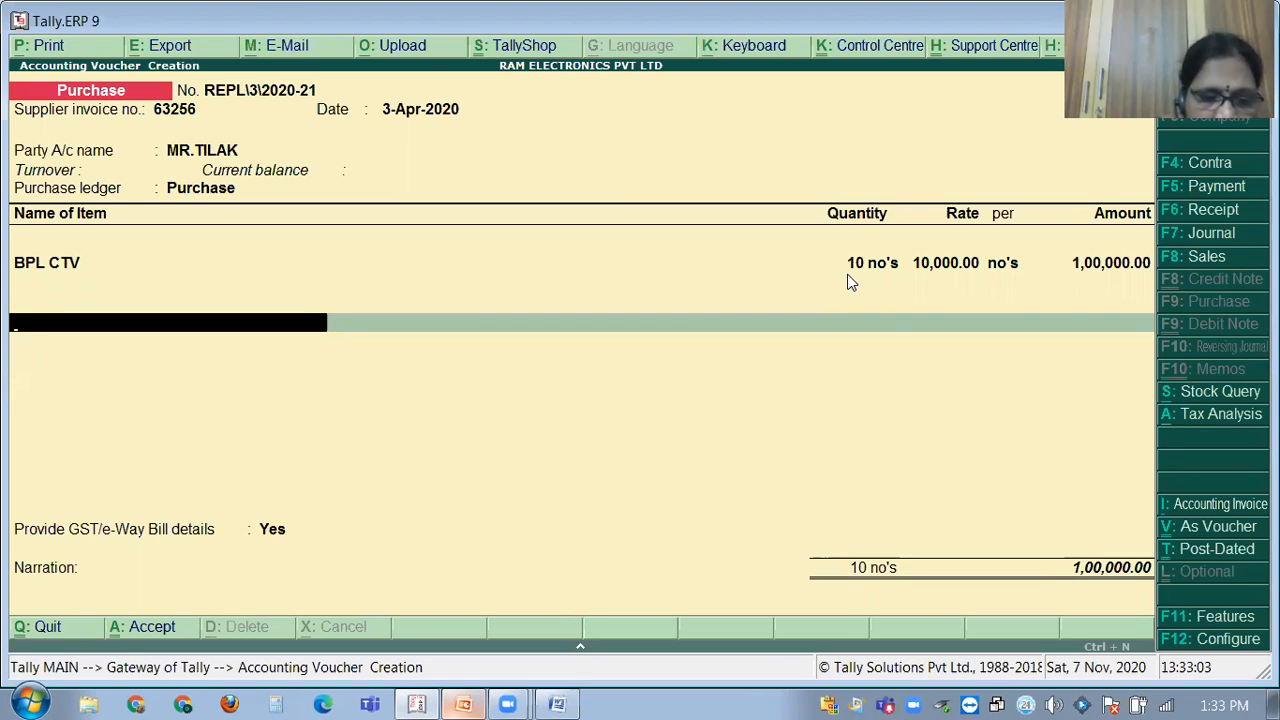
# Add CGST and SGST of 14,000 each, bringing the total to 1,28,000.
pyautogui.write('CGST')
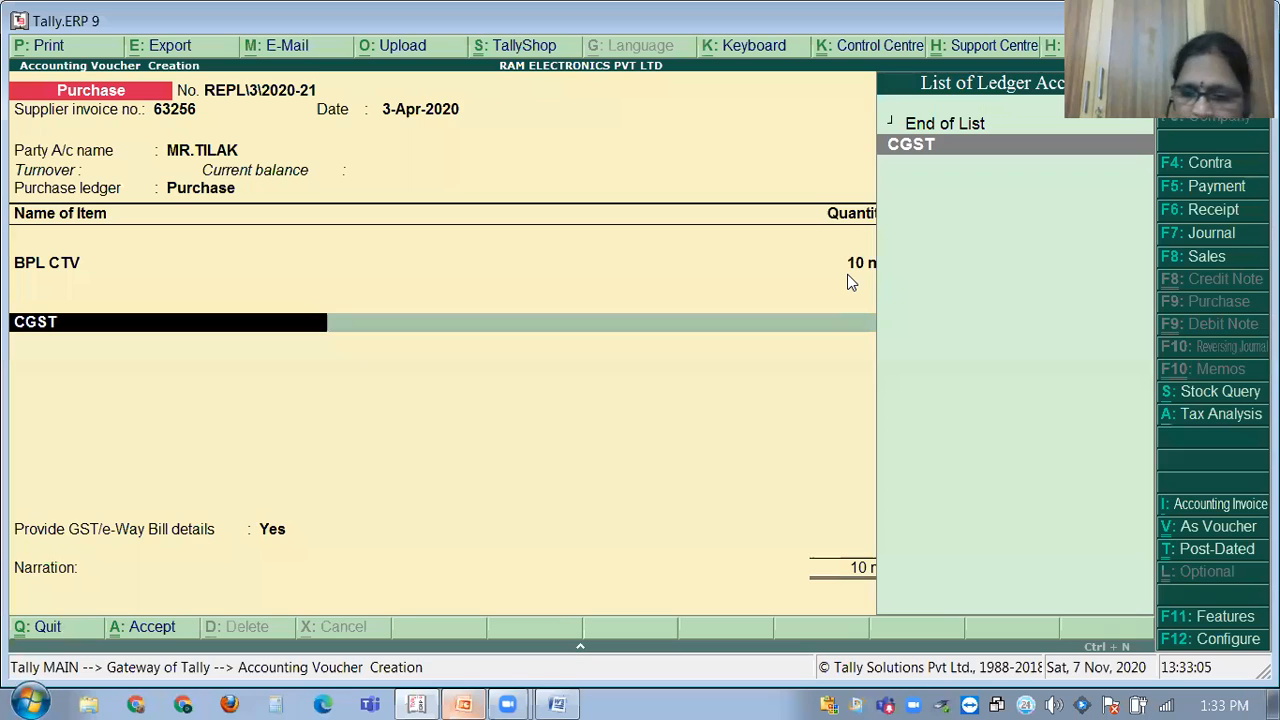
pyautogui.press('Return')
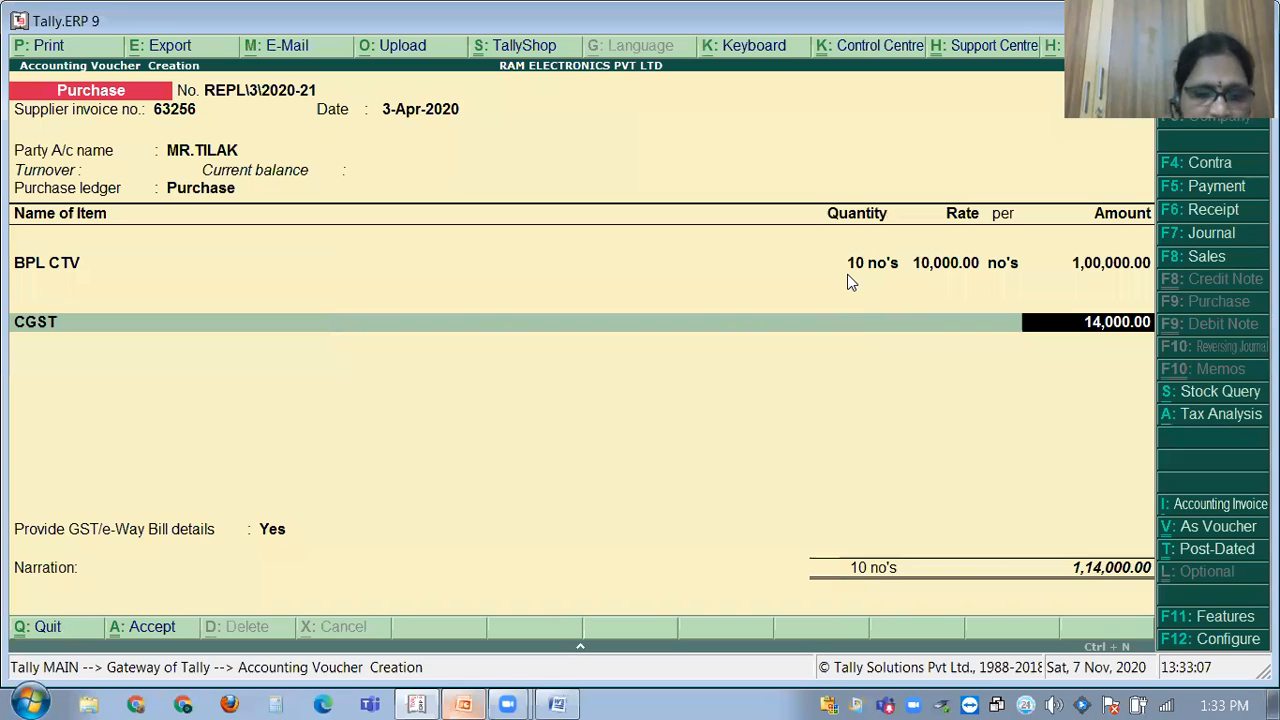
pyautogui.press('Return')
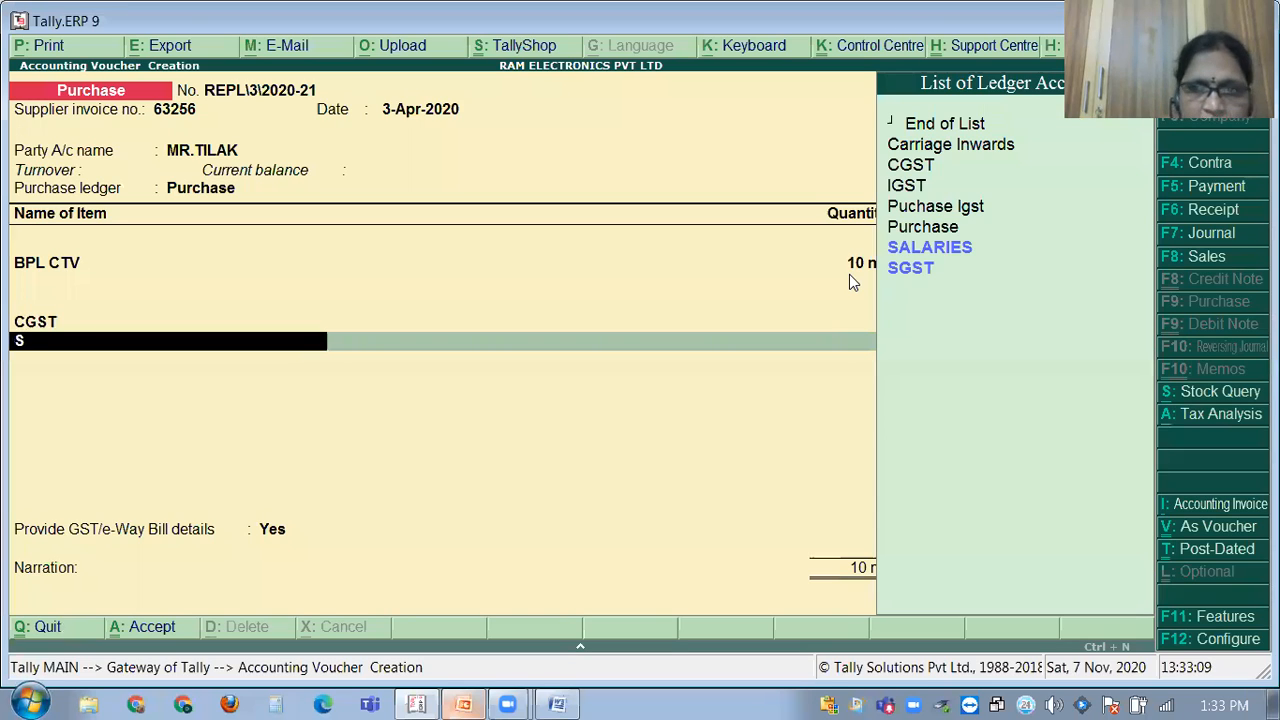
pyautogui.write('G')
pyautogui.press('Return')
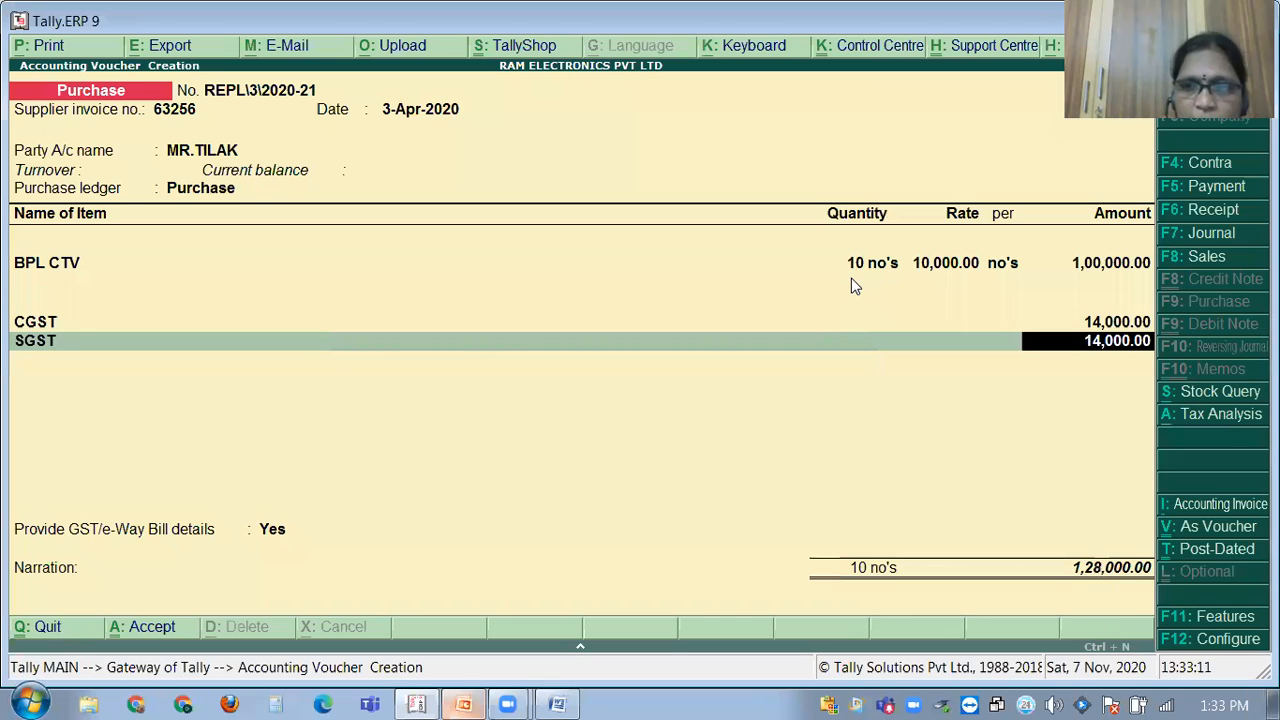
pyautogui.press('Return')
pyautogui.press('Return')
pyautogui.press('Return')
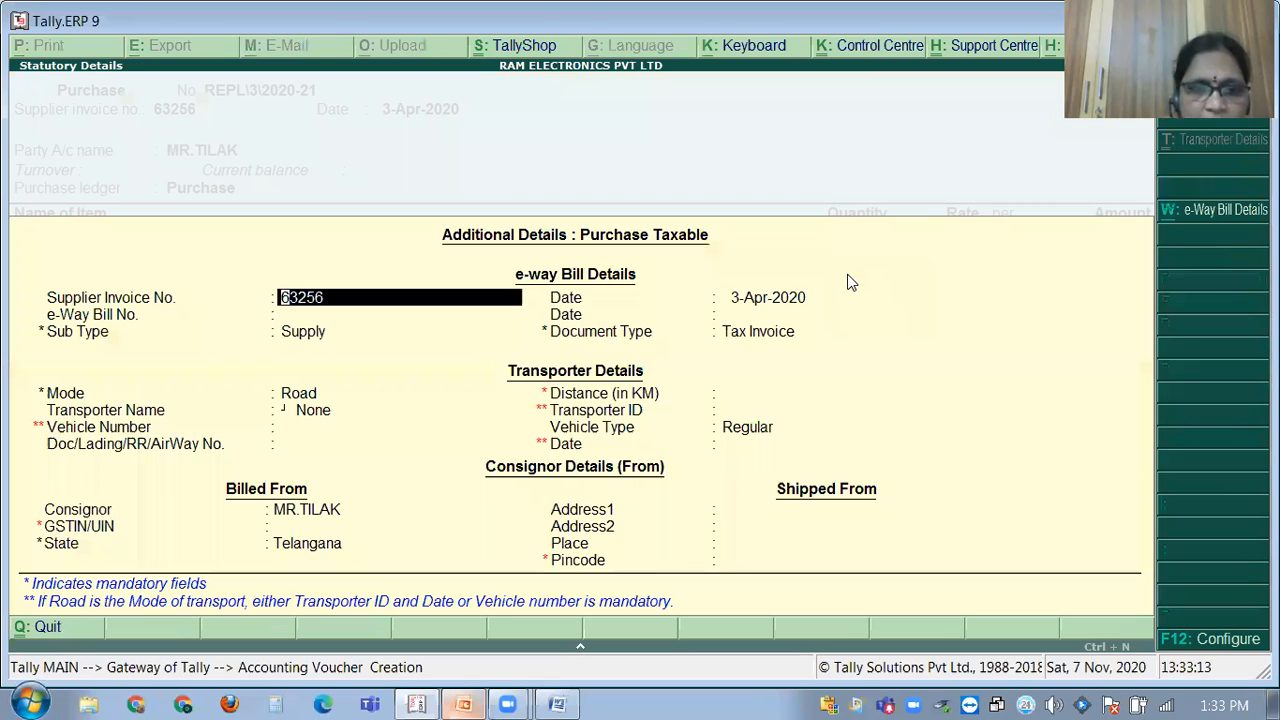
pyautogui.hotkey('ctrl', 'a')
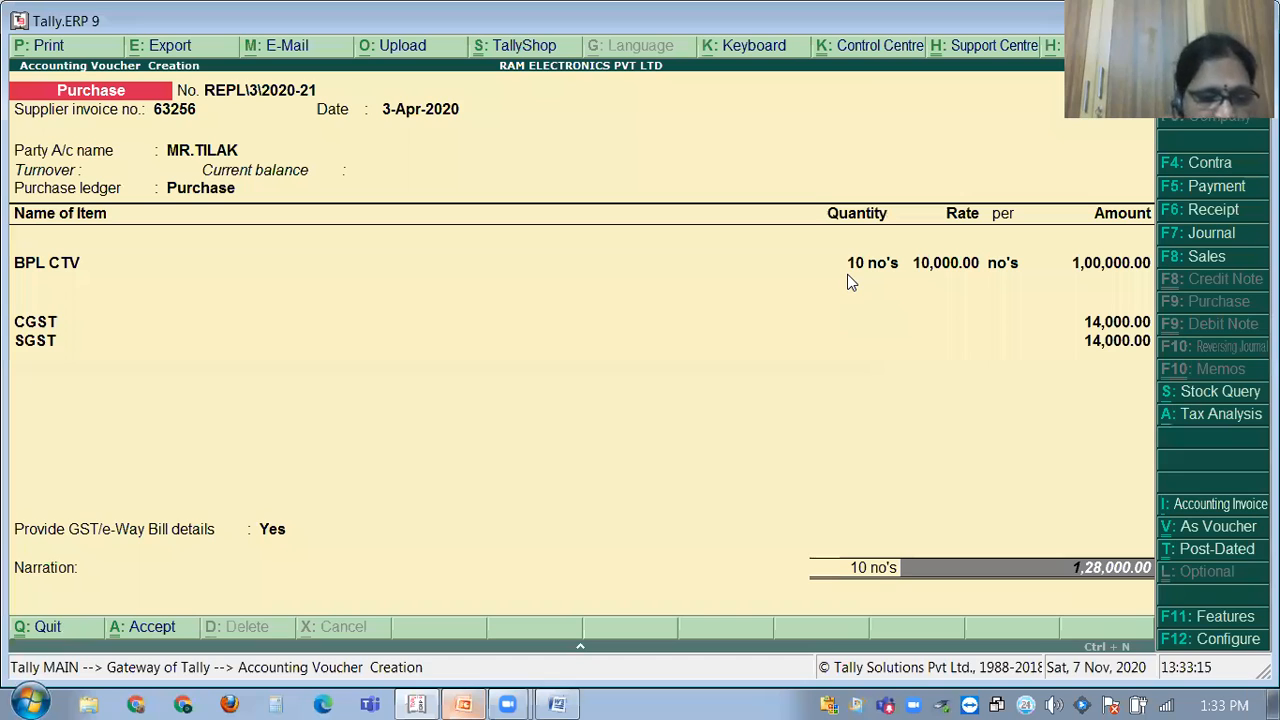
# Save purchase voucher REPL\3 and look up transaction 3's customer company in the problem sheet.
pyautogui.hotkey('ctrl', 'a')
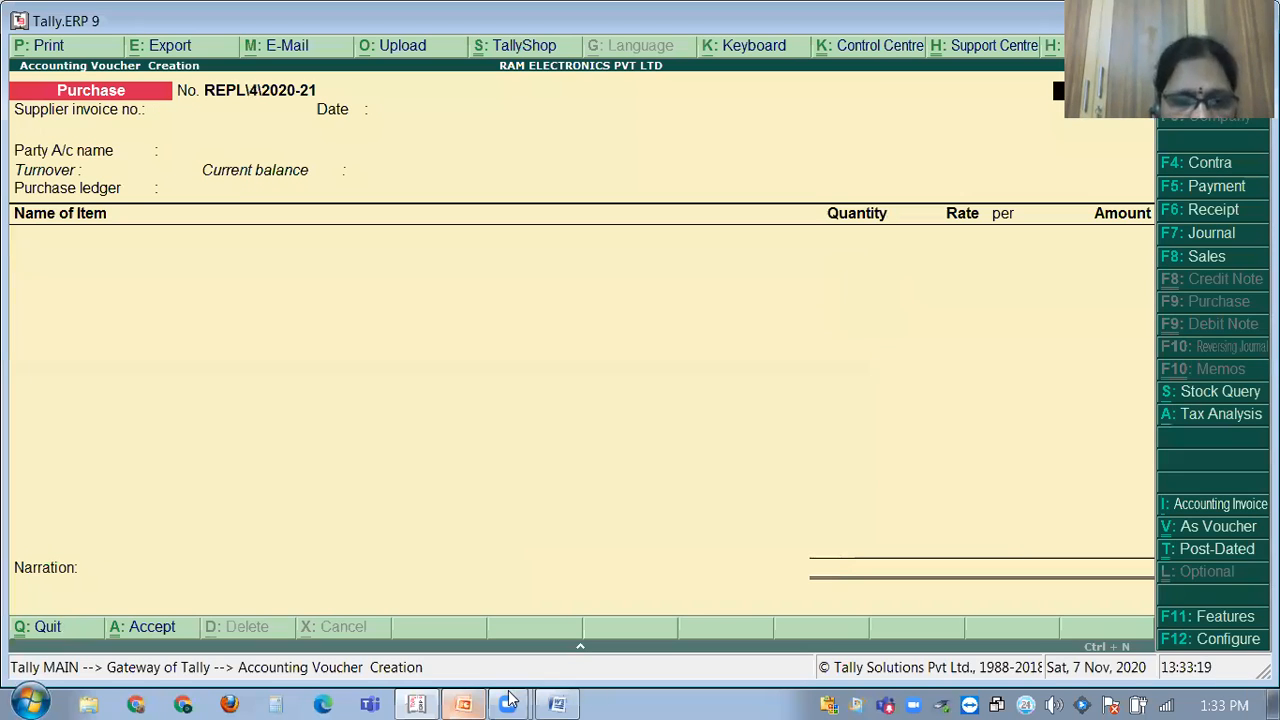
pyautogui.click(416, 704)
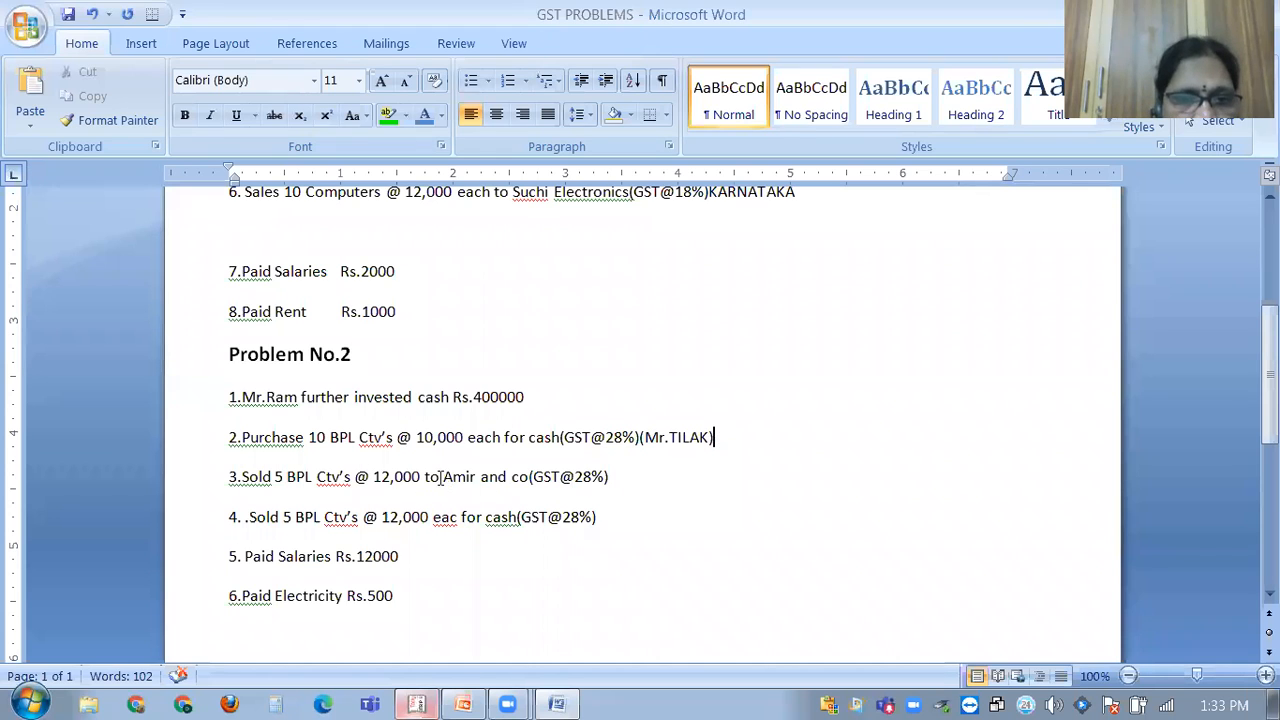
pyautogui.moveTo(436, 476); pyautogui.dragTo(467, 476)
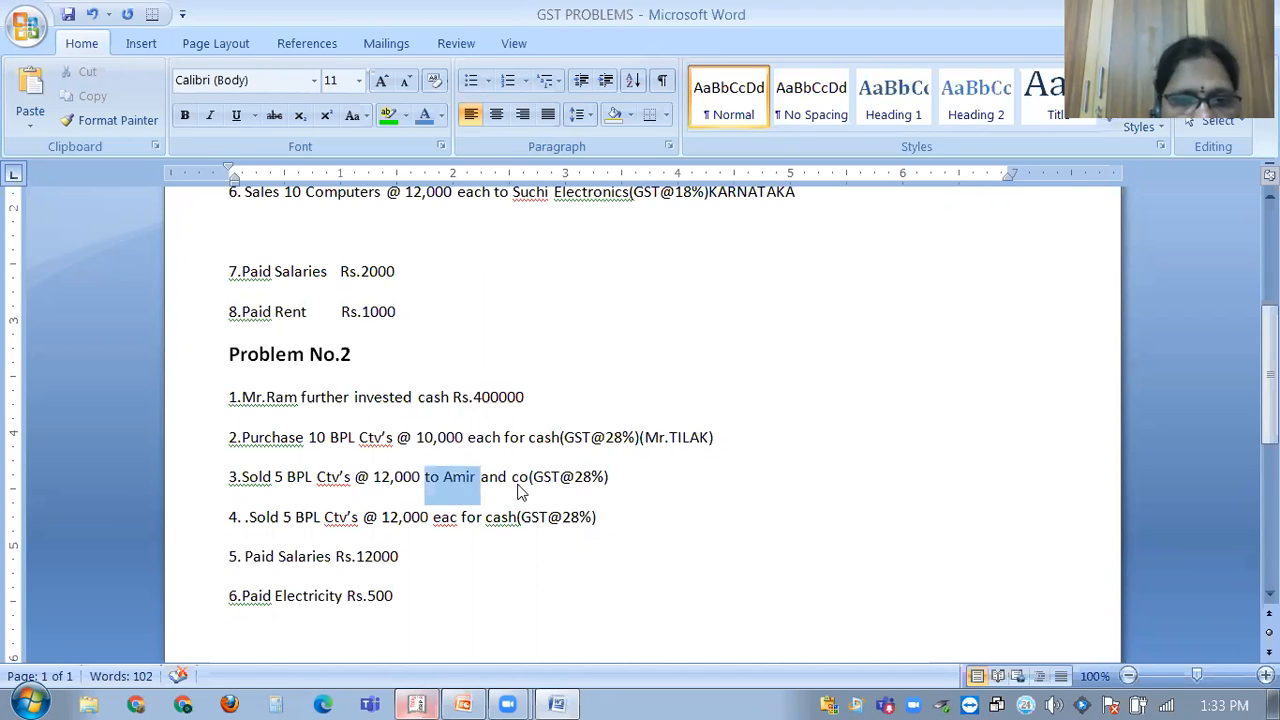
pyautogui.press('End')
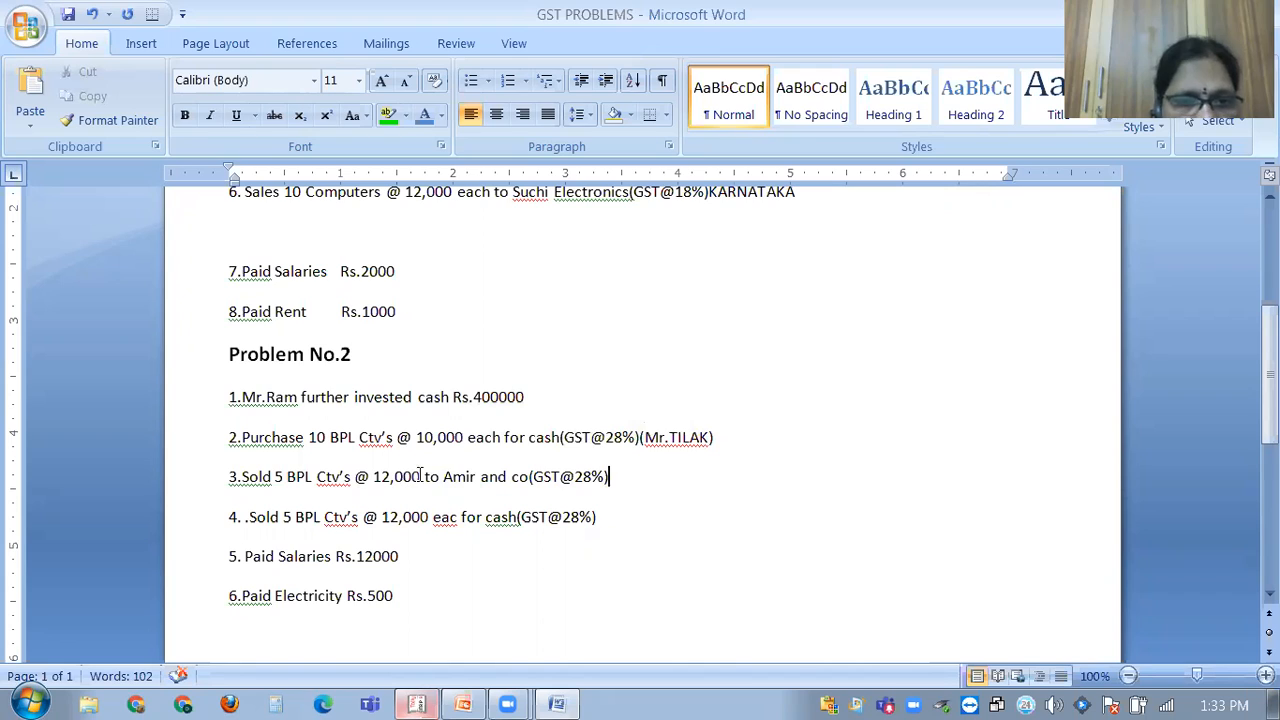
pyautogui.moveTo(443, 476); pyautogui.dragTo(519, 477)
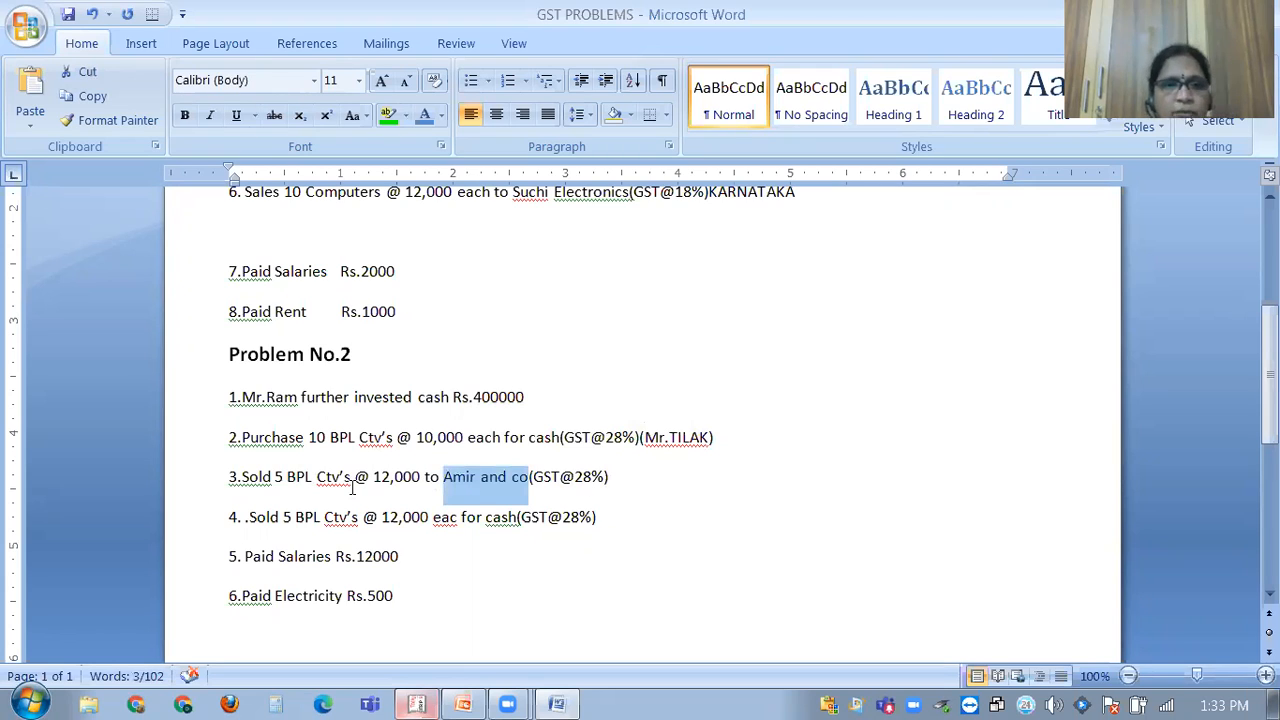
# Return to Tally and start a new blank sales voucher TI\3\2020-21.
pyautogui.click(415, 700)
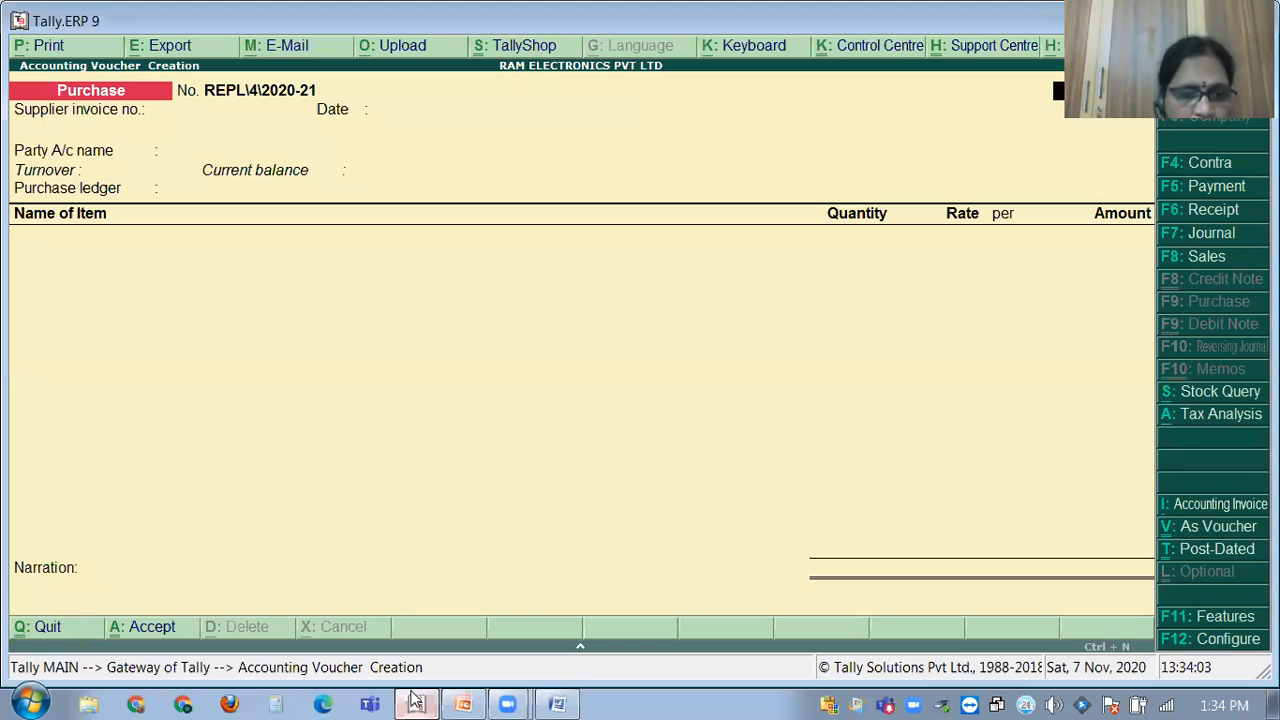
pyautogui.click(558, 702)
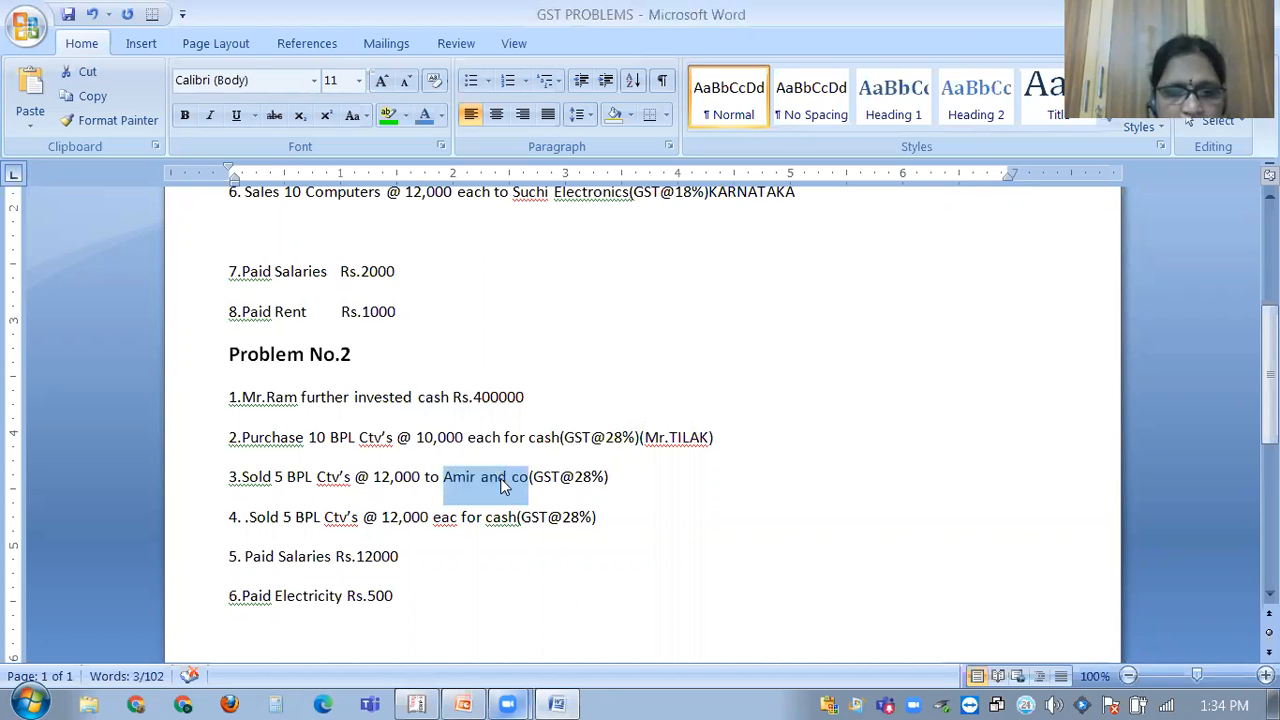
pyautogui.click(557, 700)
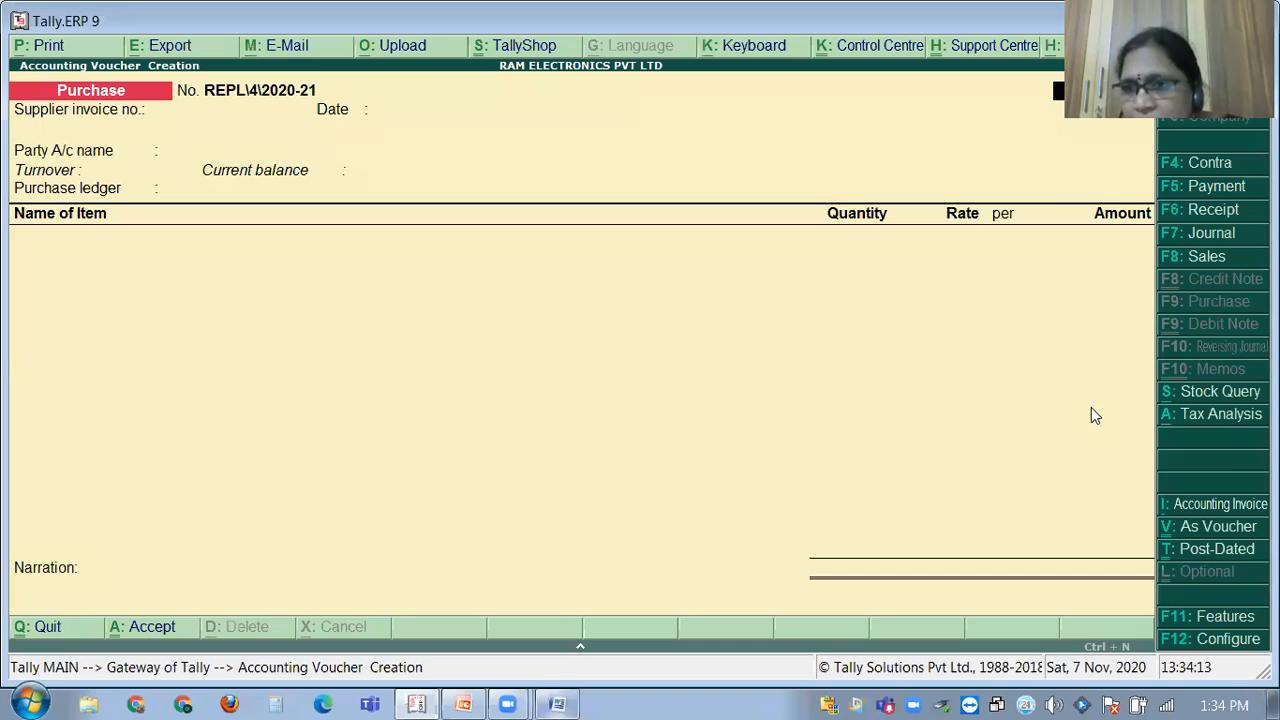
pyautogui.click(1192, 257)
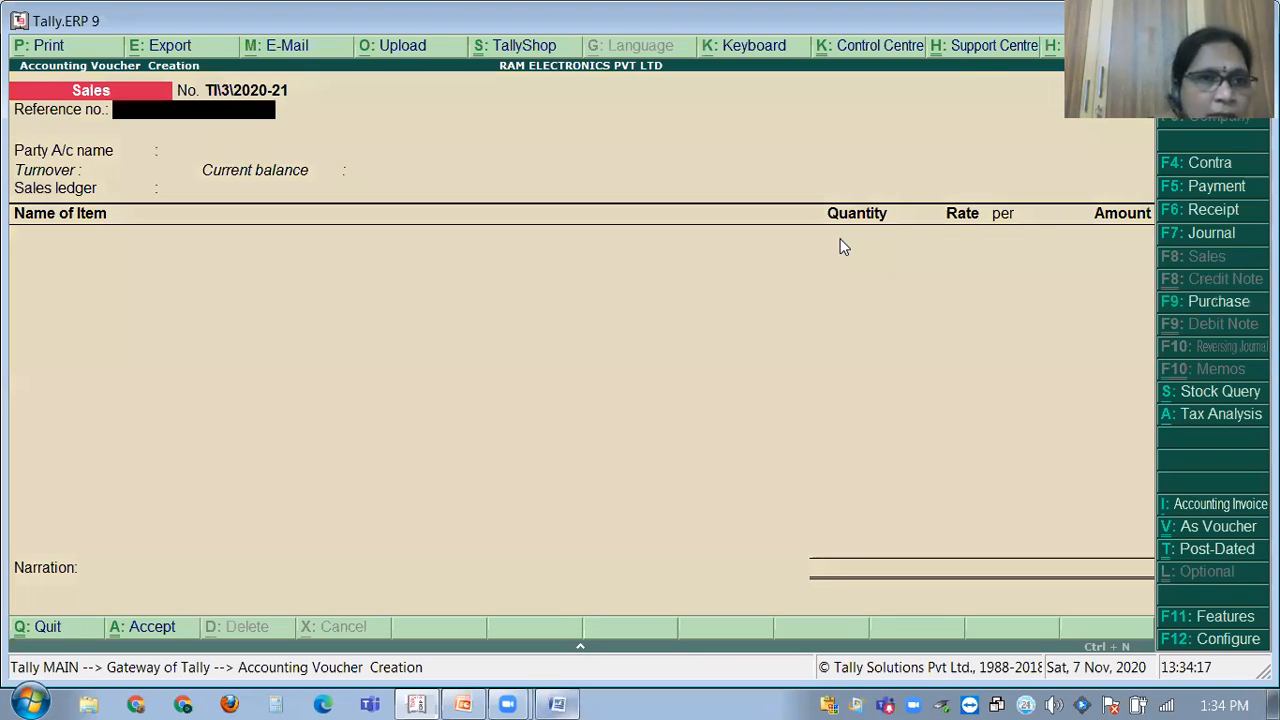
# Create a new party ledger named AMIT & CO under Sundry Debtors.
pyautogui.press('Return')
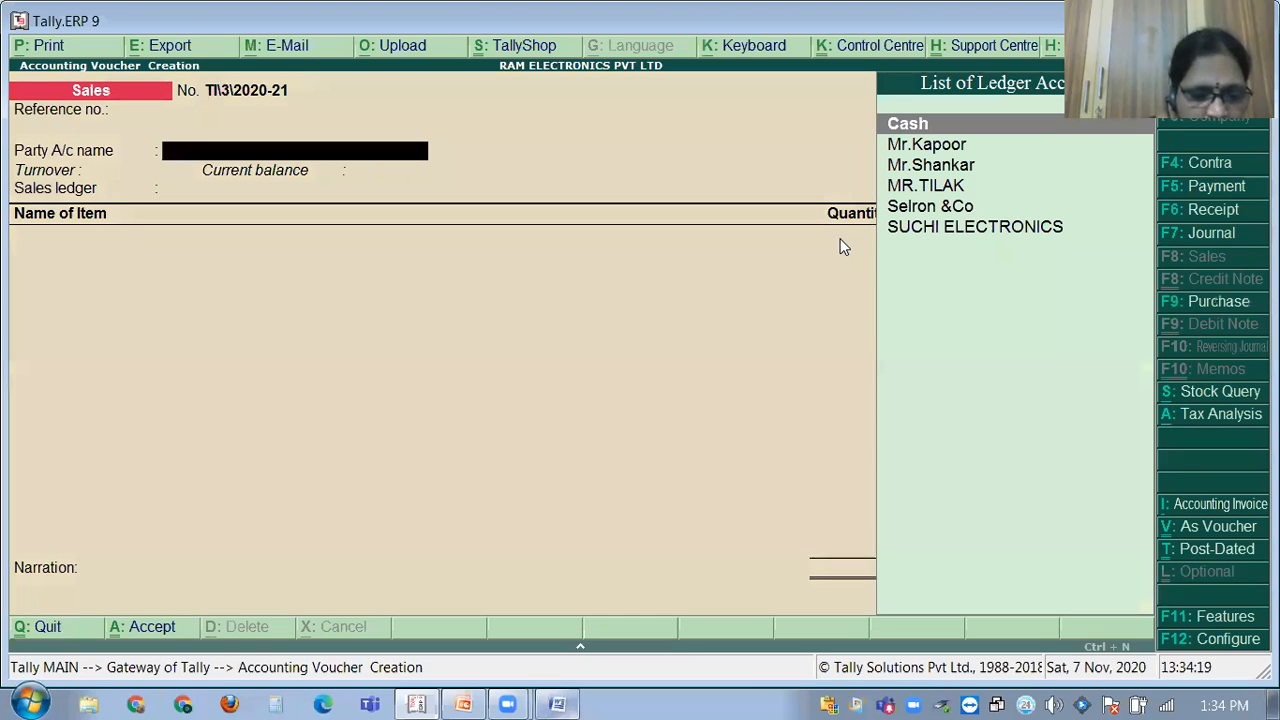
pyautogui.hotkey('alt', 'c')
pyautogui.write('AMIT ')
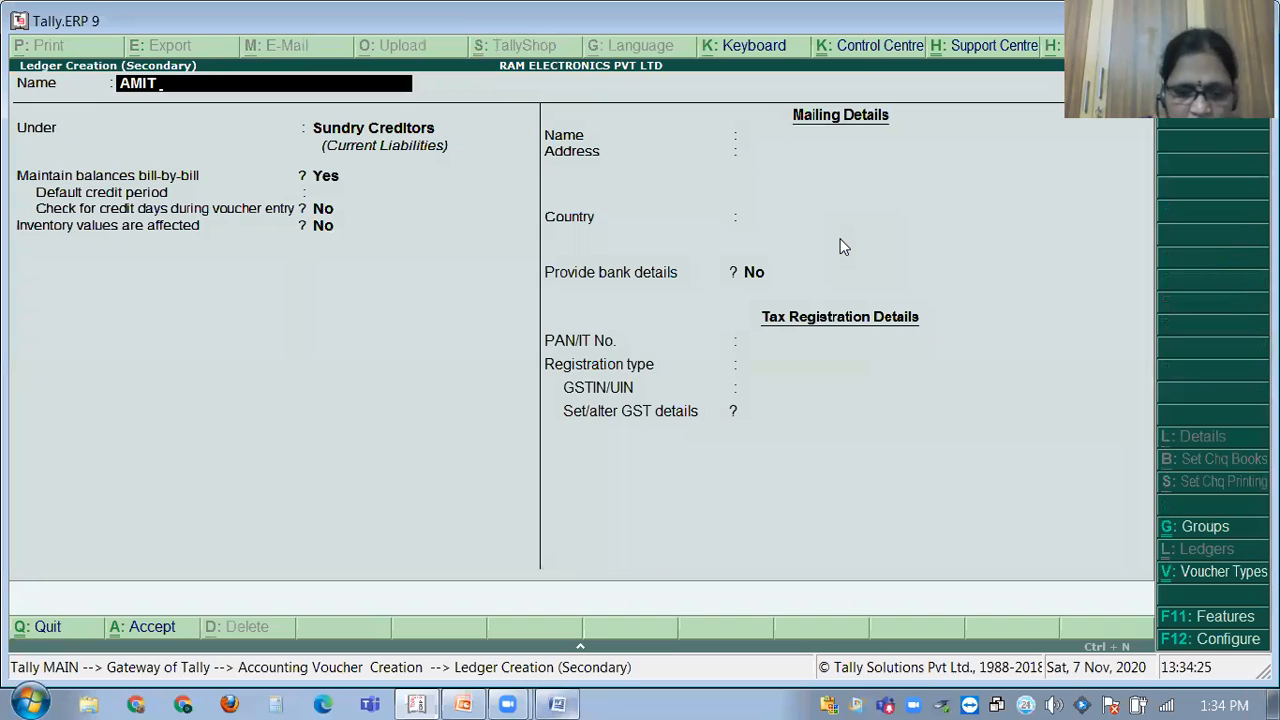
pyautogui.write('& CO')
pyautogui.press('Return')
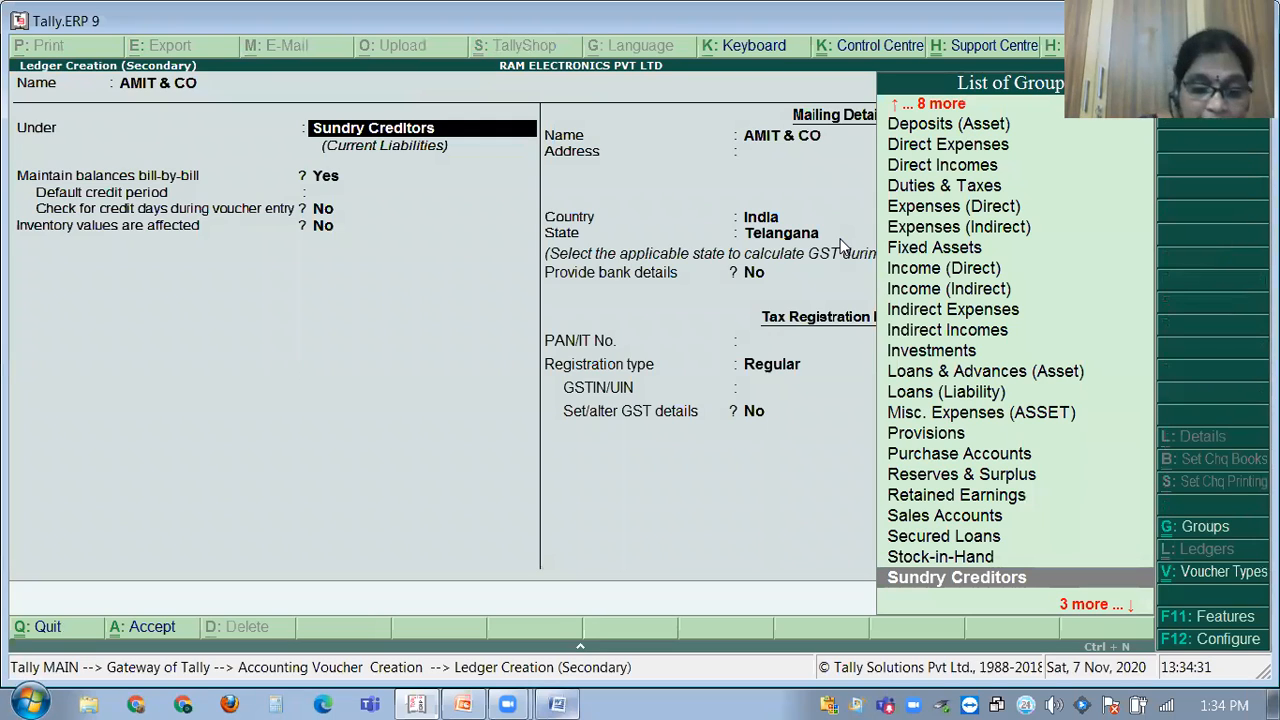
pyautogui.press('Down')
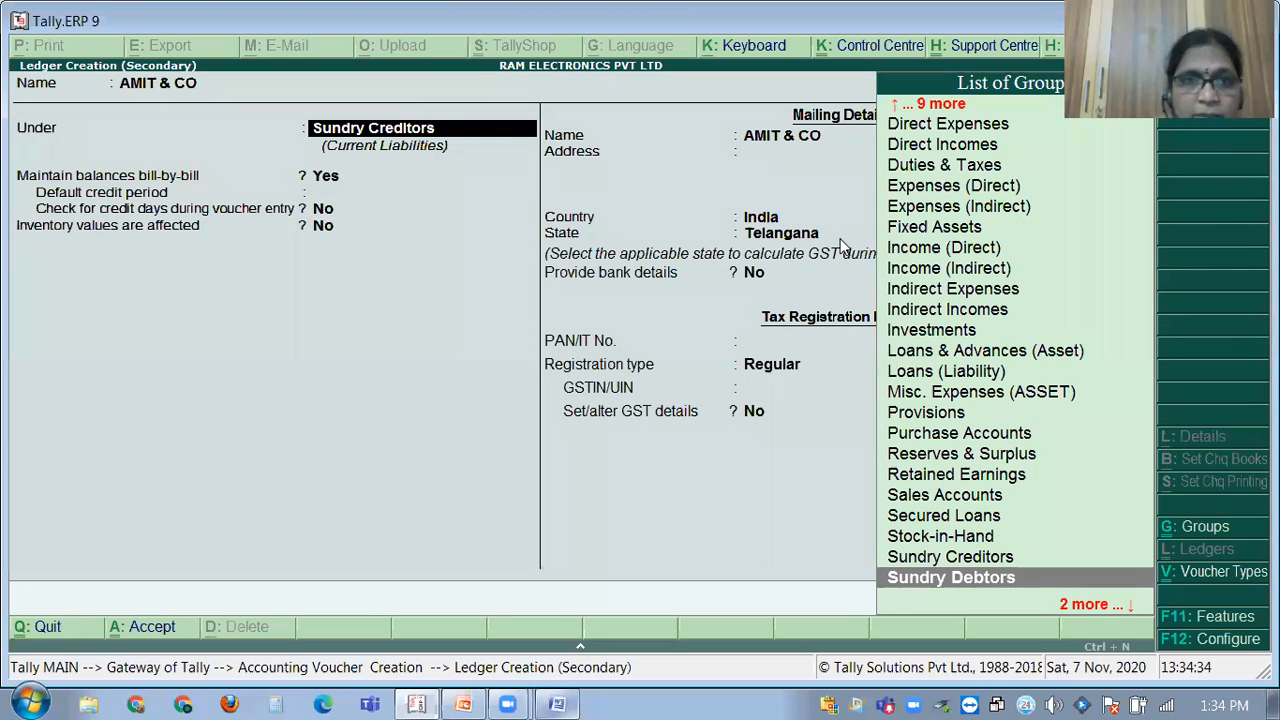
pyautogui.press('Return')
# Keep the default Telangana, Regular registration details and save AMIT & CO as the voucher party.
pyautogui.press('Return')
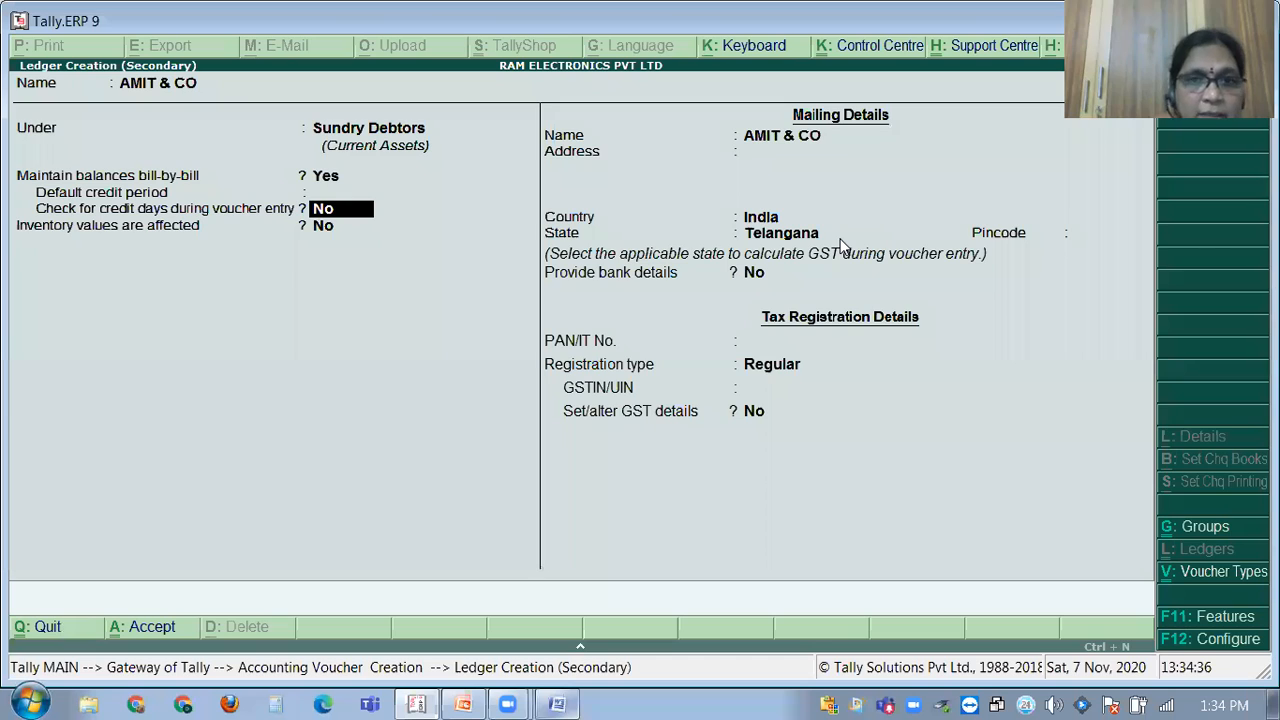
pyautogui.press('Return')
pyautogui.press('Return')
pyautogui.press('Return')
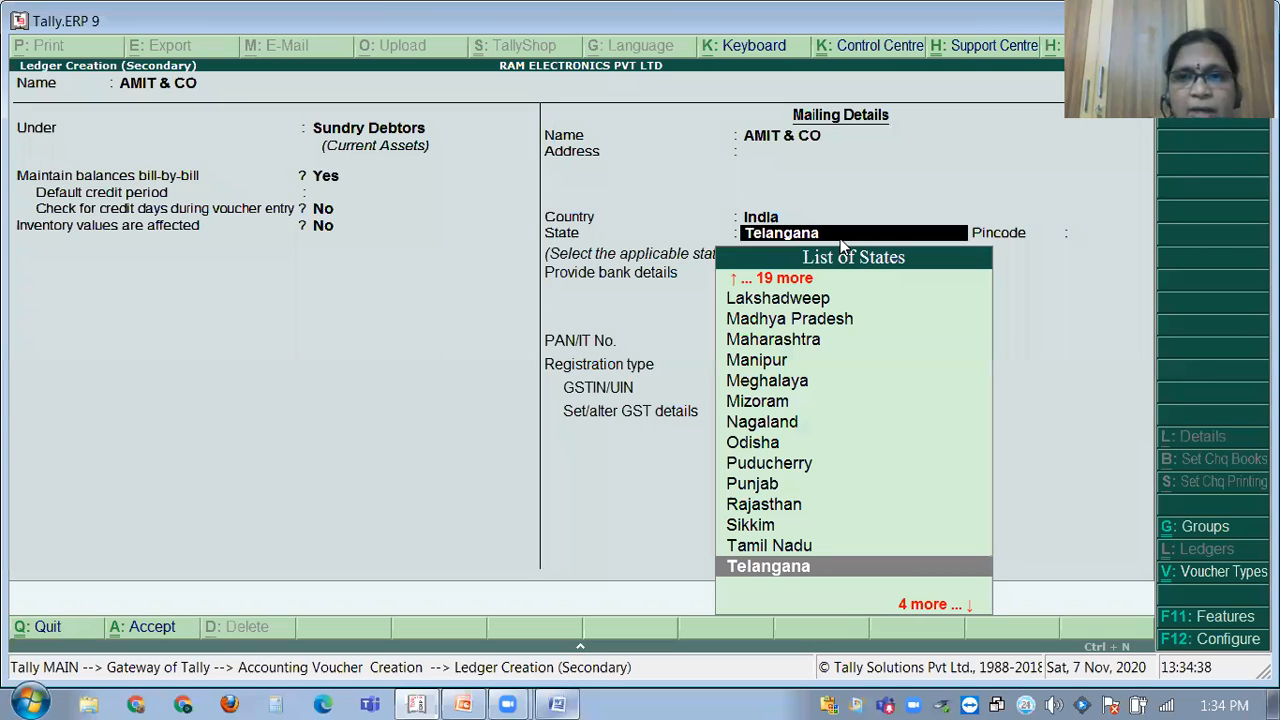
pyautogui.press('Return')
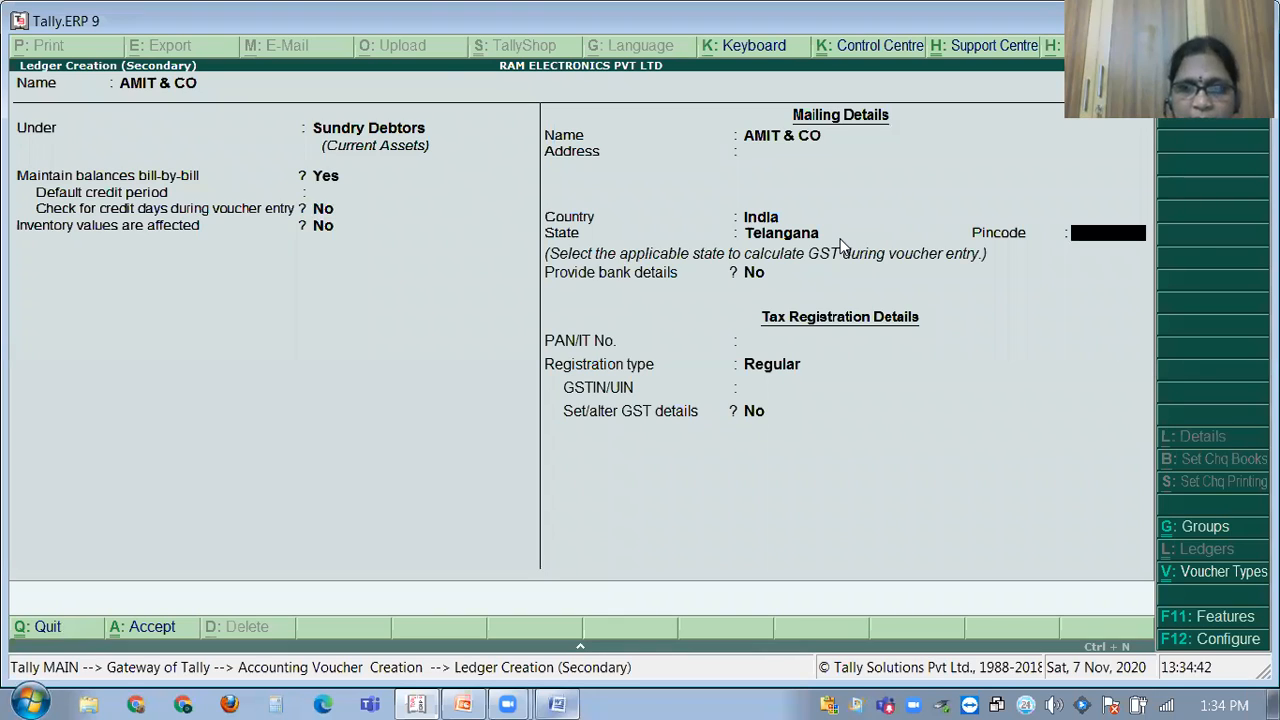
pyautogui.press('Return')
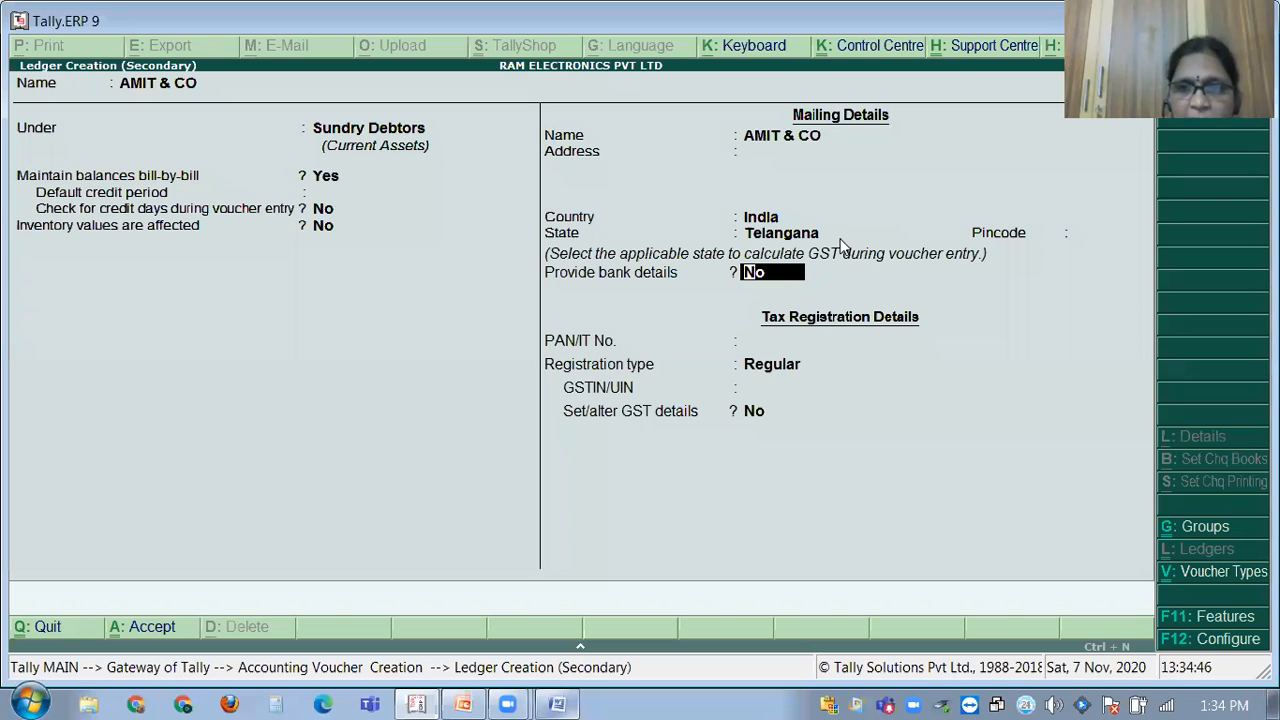
pyautogui.press('Return')
pyautogui.press('Return')
pyautogui.press('Return')
pyautogui.press('Return')
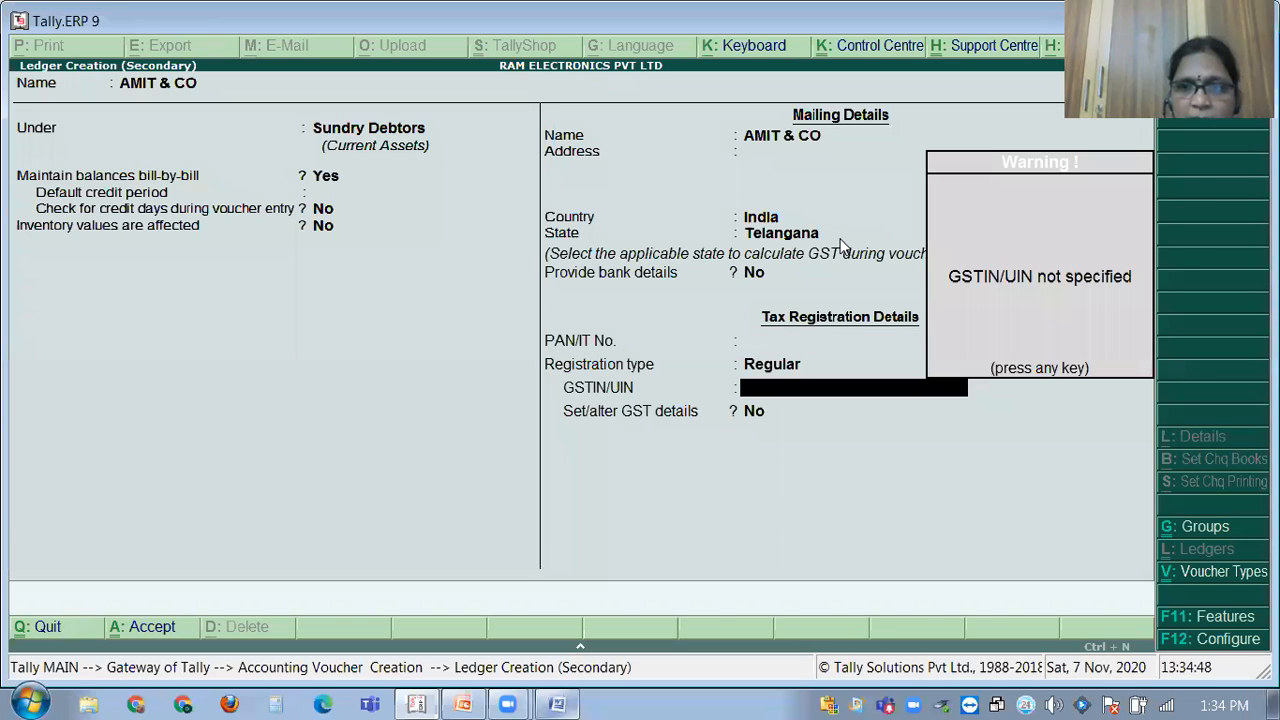
pyautogui.press('Return')
pyautogui.hotkey('ctrl', 'a')
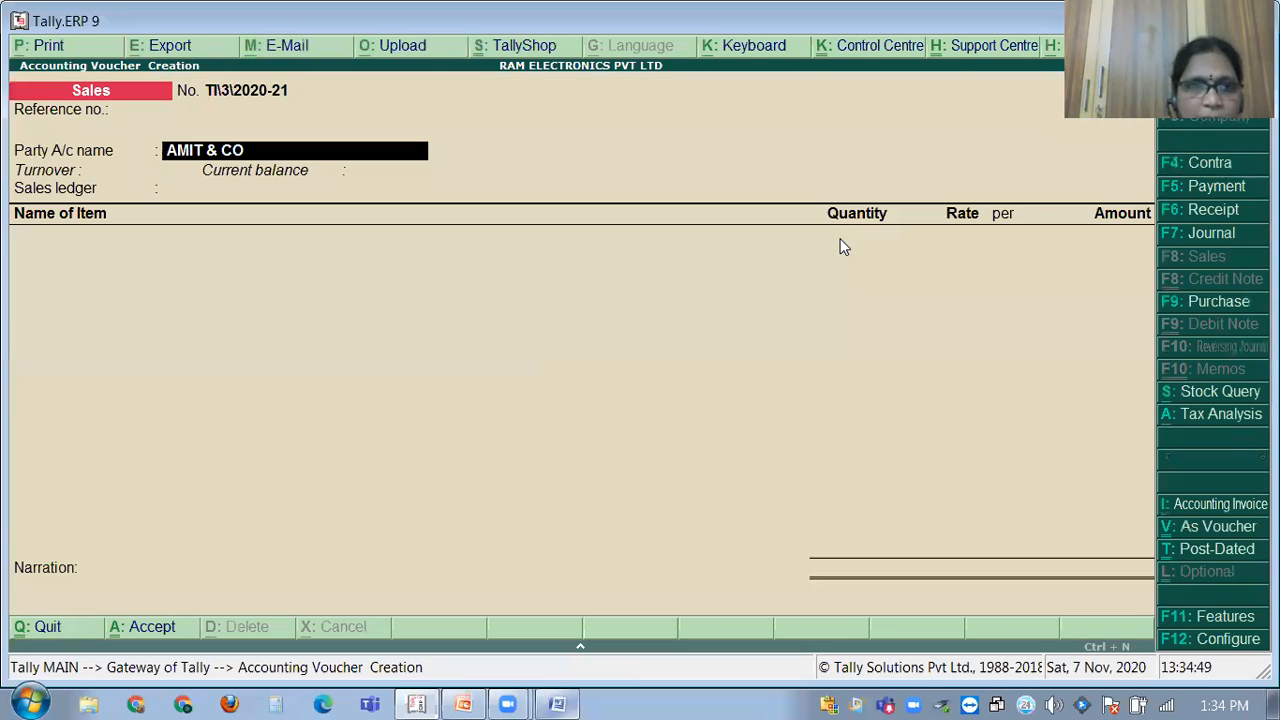
# Skip the party details, then choose the SALES ledger and BPL CTV as the item.
pyautogui.press('Return')
pyautogui.press('Return')
pyautogui.press('Return')
pyautogui.press('Return')
pyautogui.press('Return')
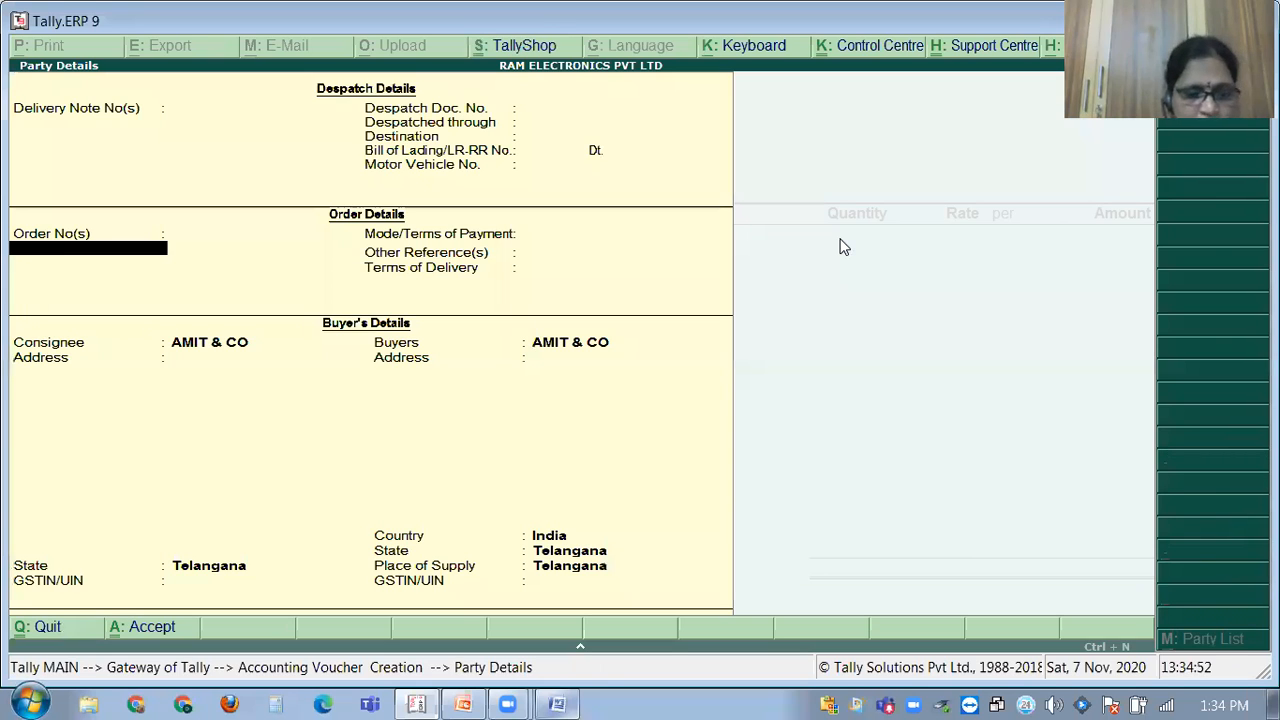
pyautogui.press('Return')
pyautogui.hotkey('ctrl', 'a')
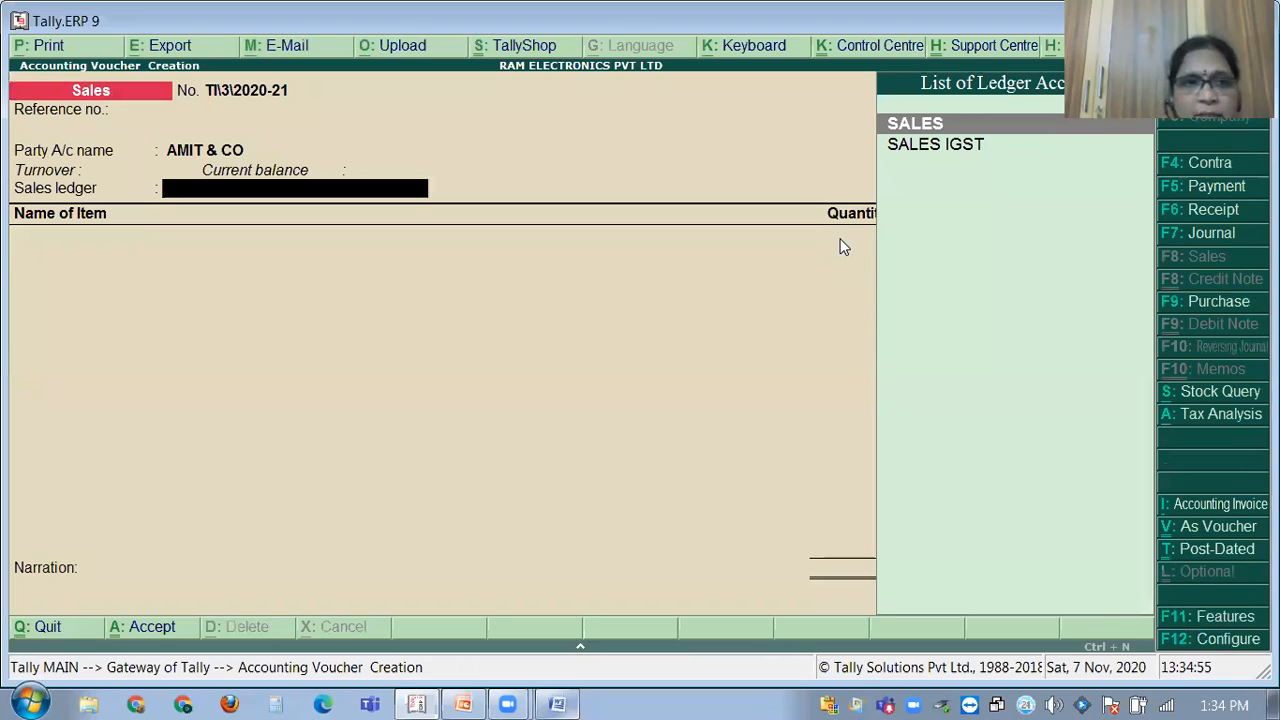
pyautogui.press('Return')
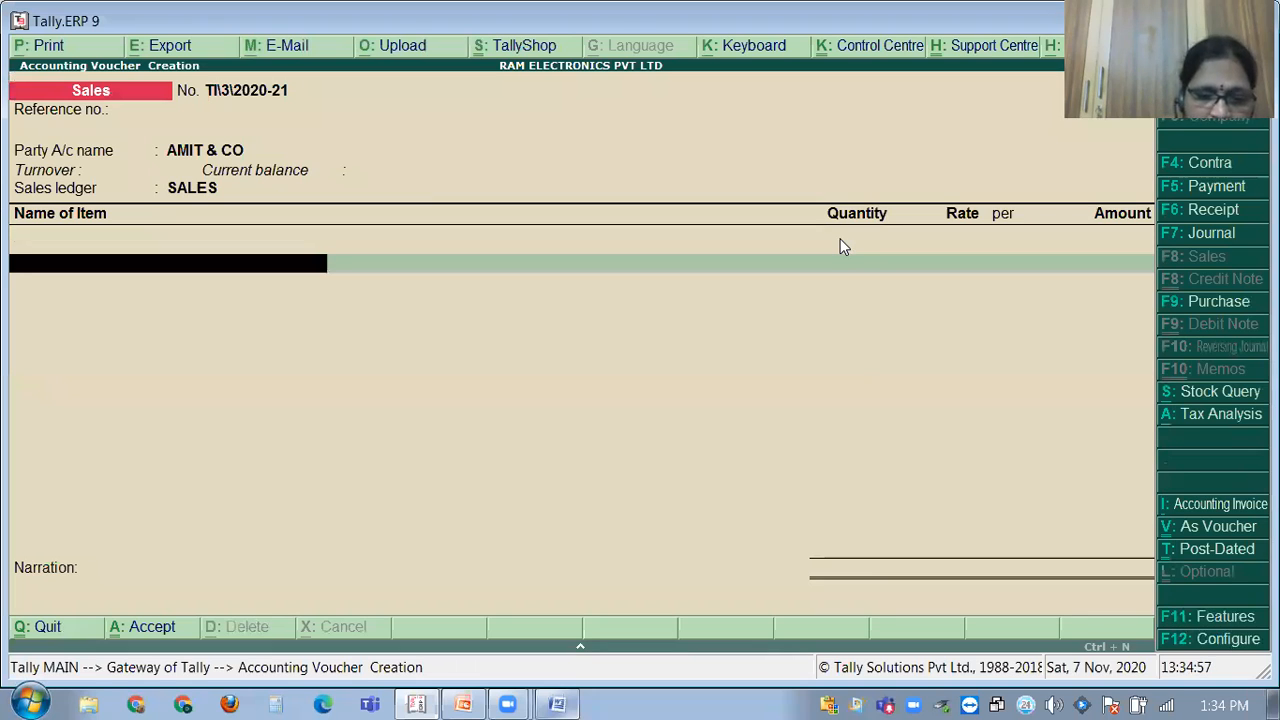
pyautogui.write('B')
pyautogui.press('Return')
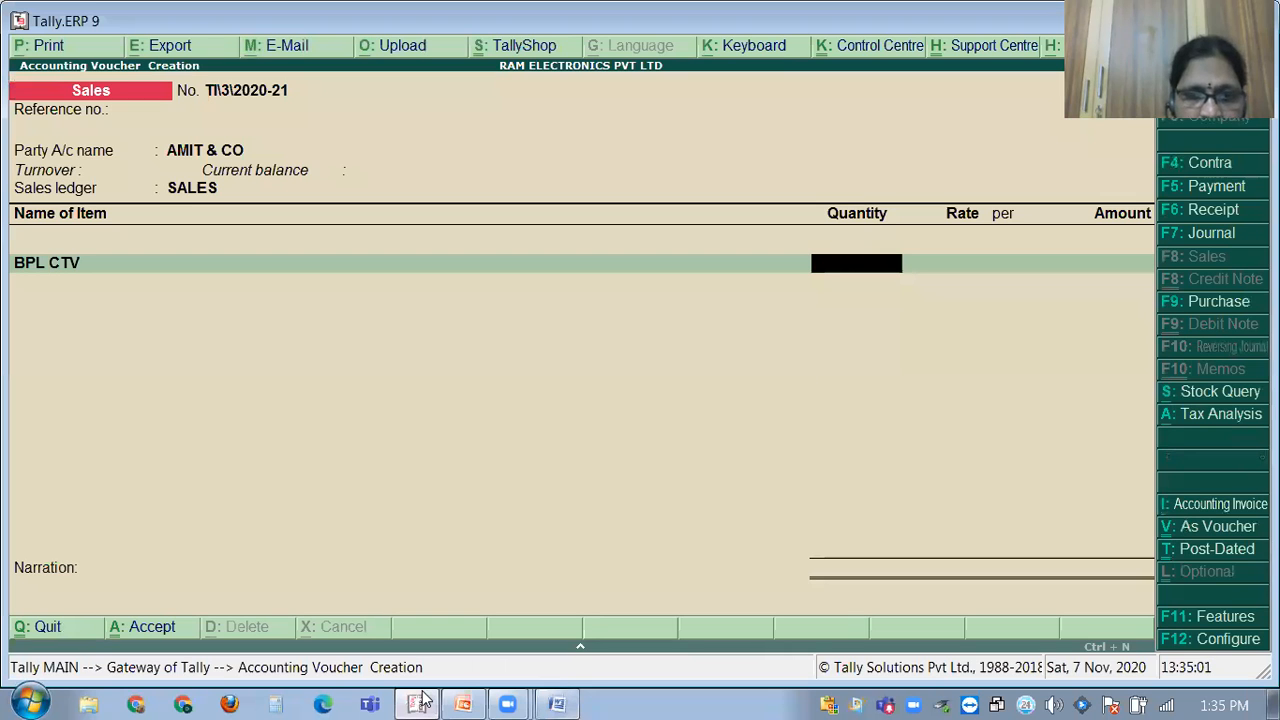
# Enter 5 BPL CTVs at 12,000 each for an amount of 60,000.
pyautogui.click(464, 702)
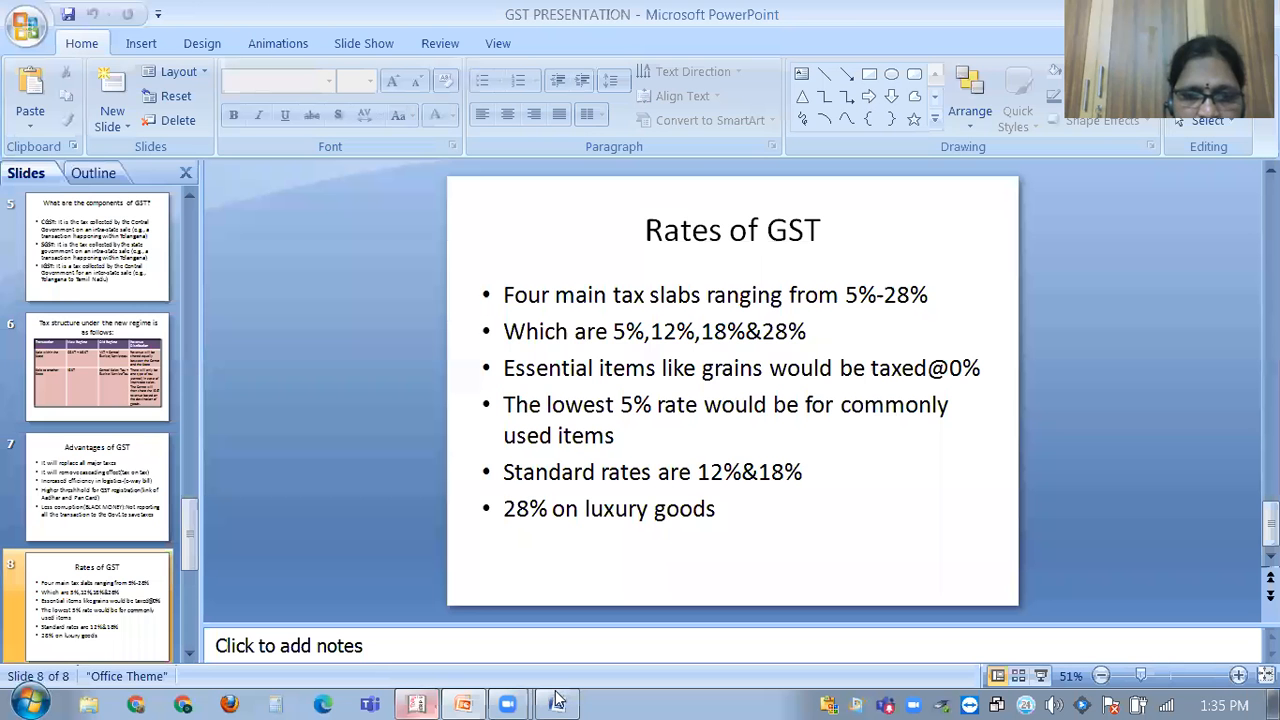
pyautogui.click(562, 699)
pyautogui.hotkey('alt', 'Tab')
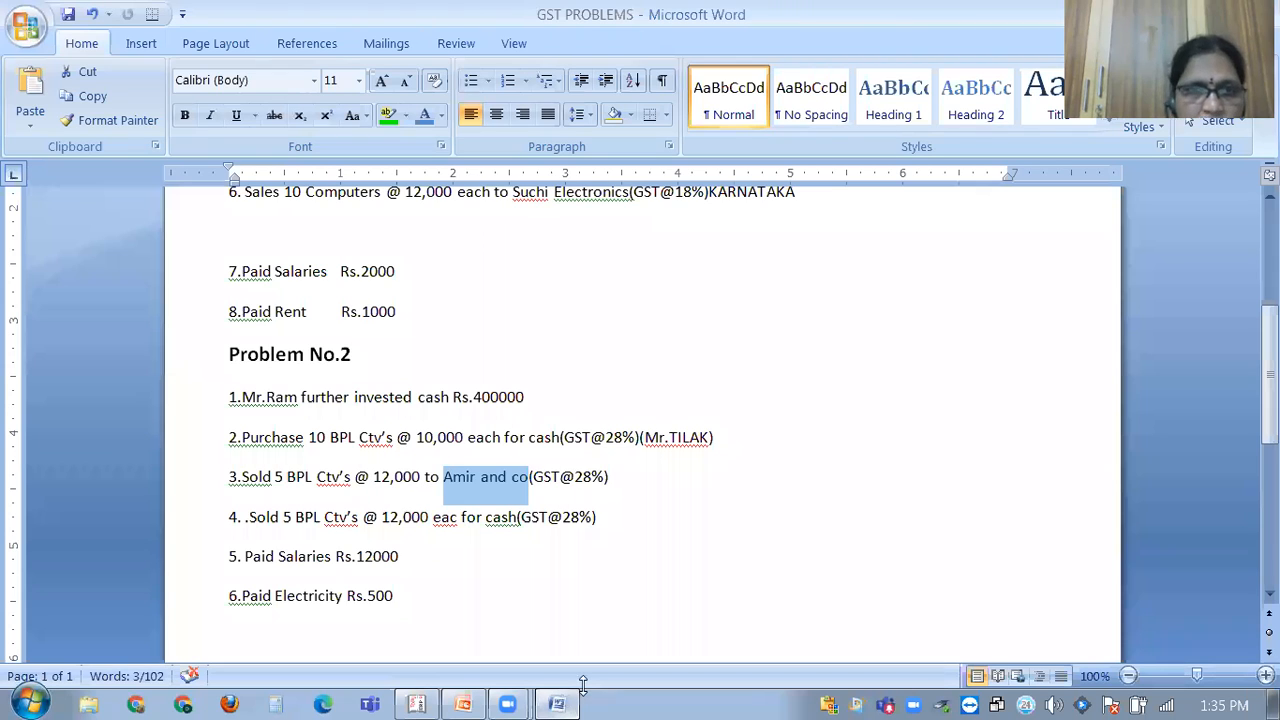
pyautogui.hotkey('alt', 'Tab')
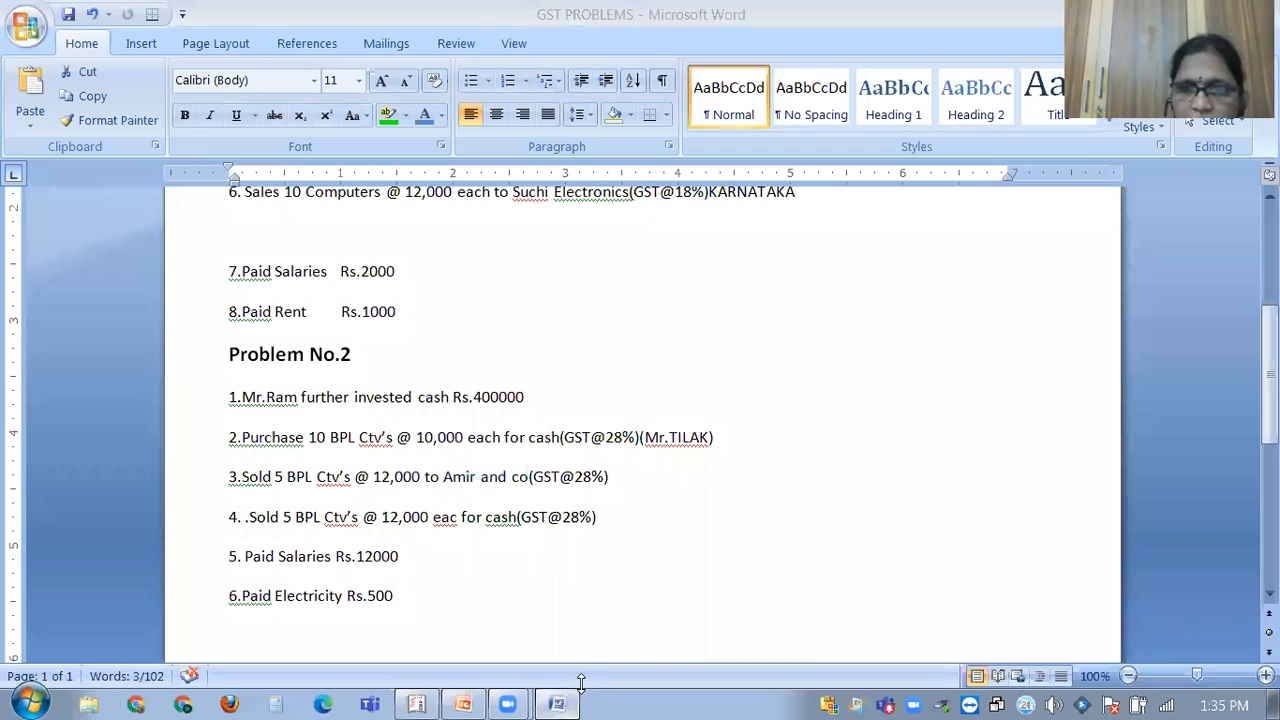
pyautogui.click(576, 694)
pyautogui.write('0')
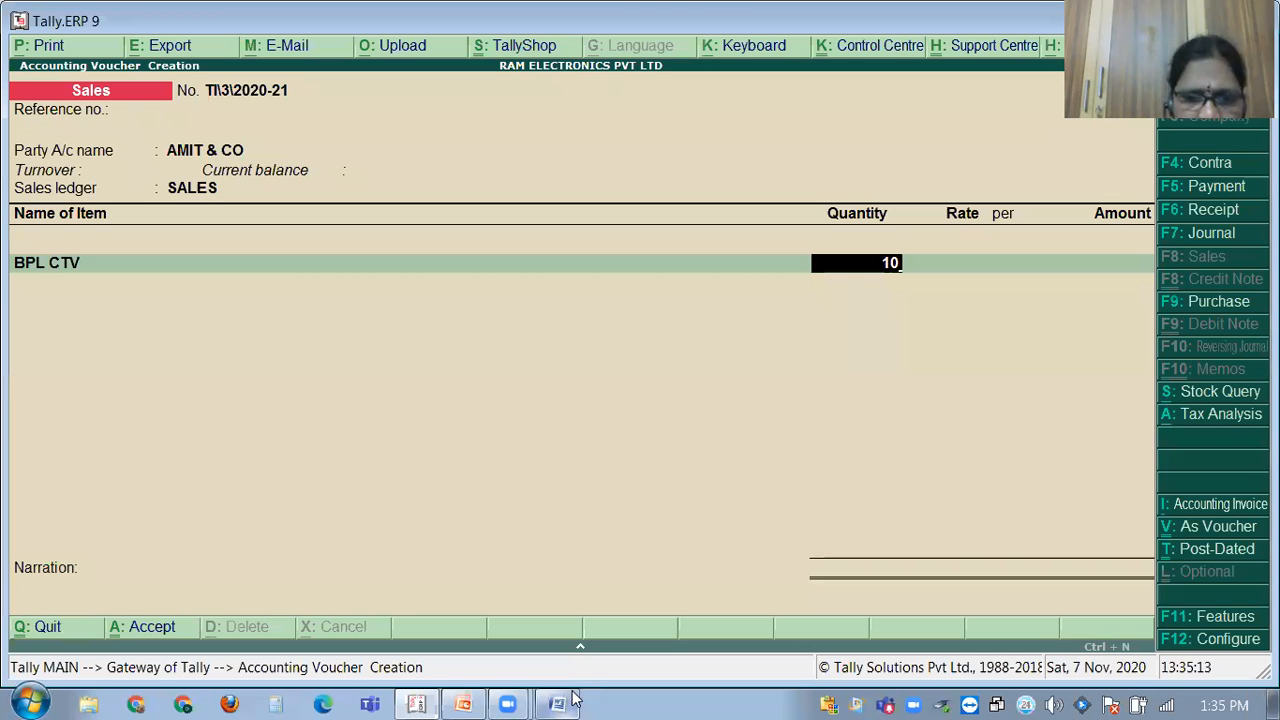
pyautogui.click(572, 697)
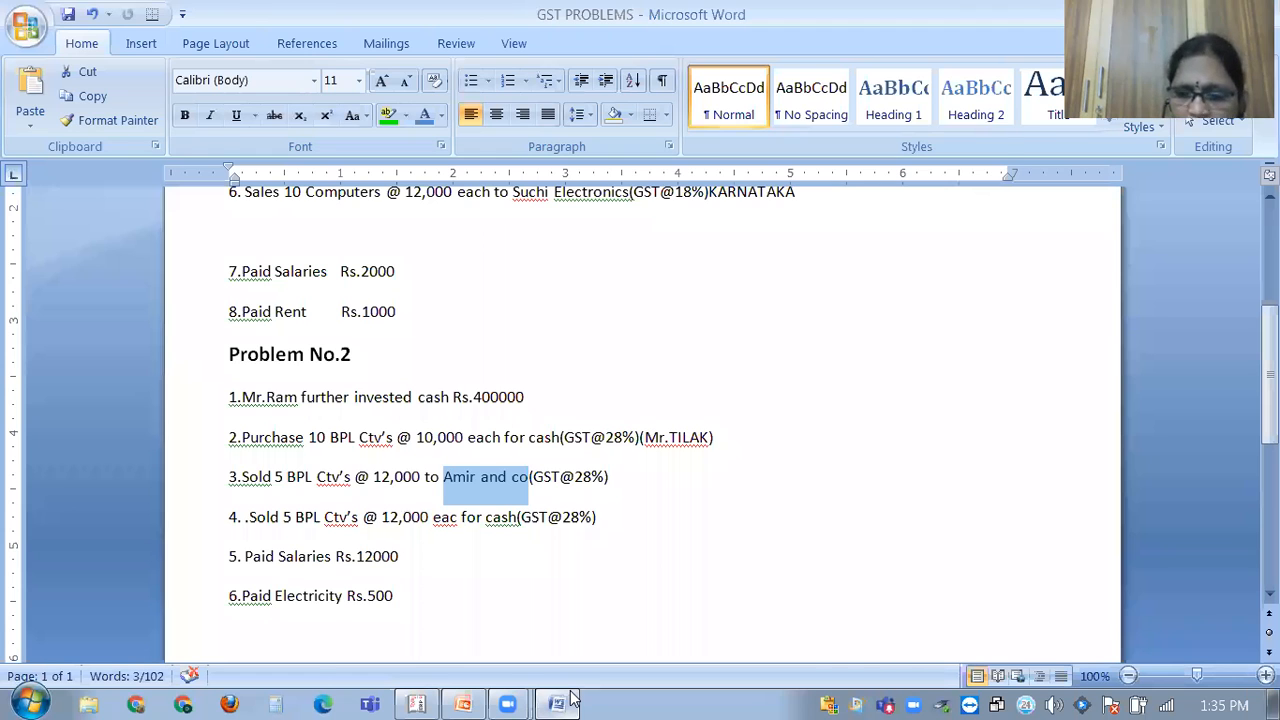
pyautogui.click(572, 697)
pyautogui.write("5 no's")
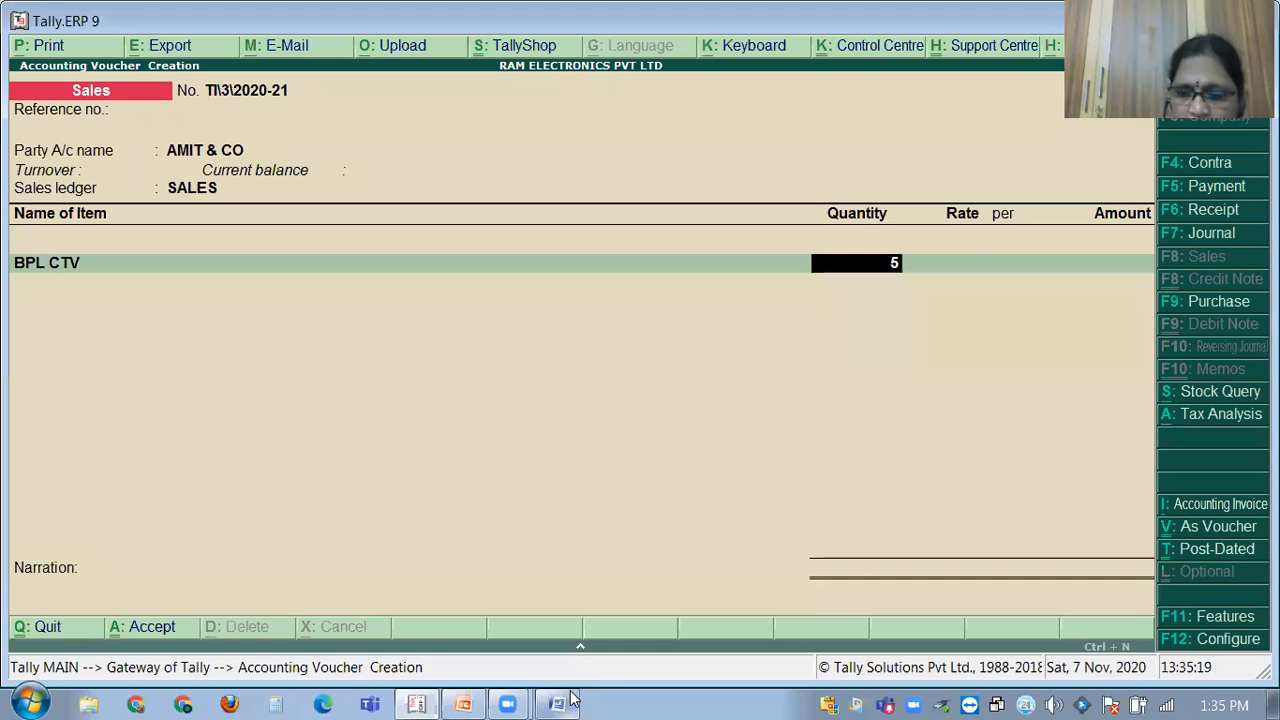
pyautogui.press('Return')
pyautogui.write('12000')
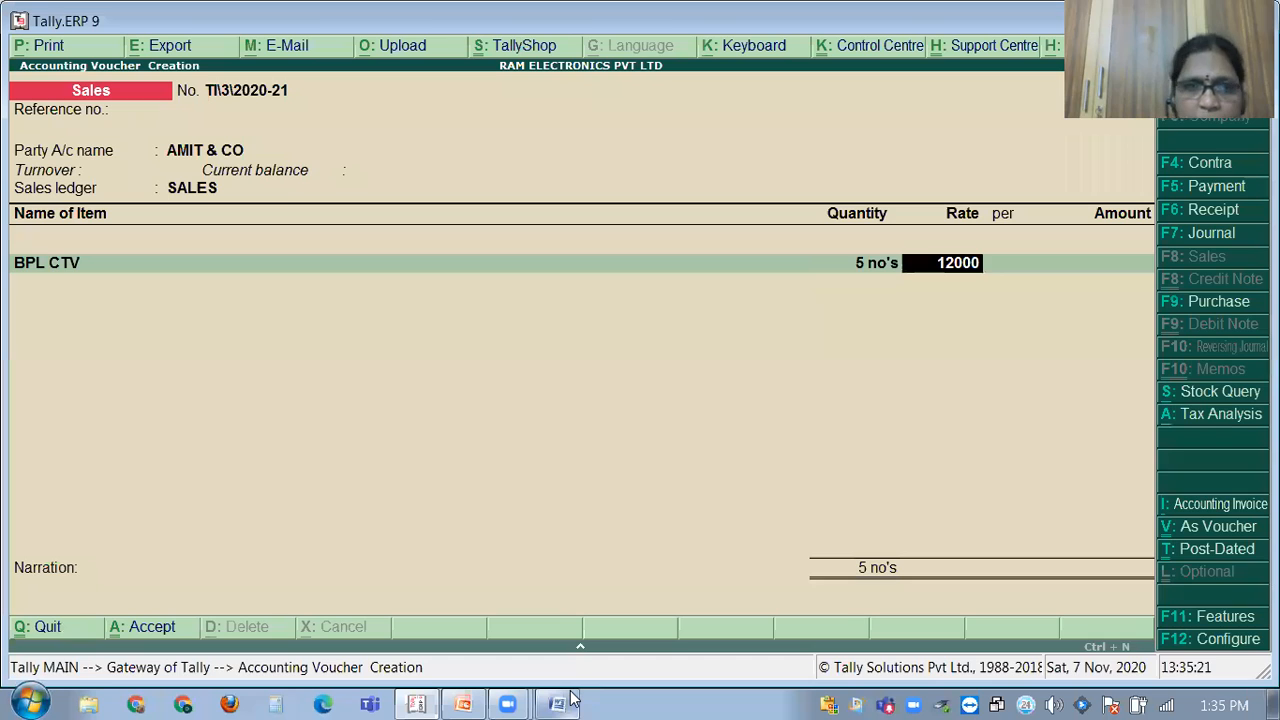
pyautogui.press('Return')
pyautogui.press('Return')
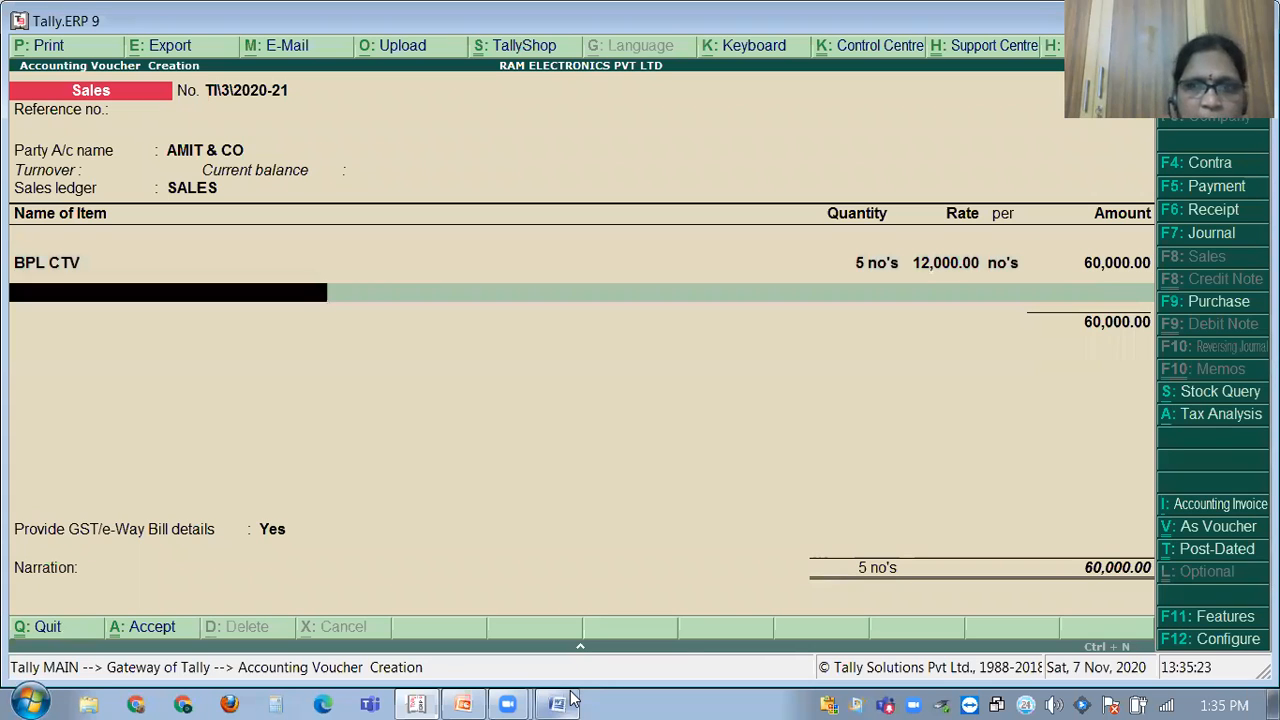
pyautogui.press('Return')
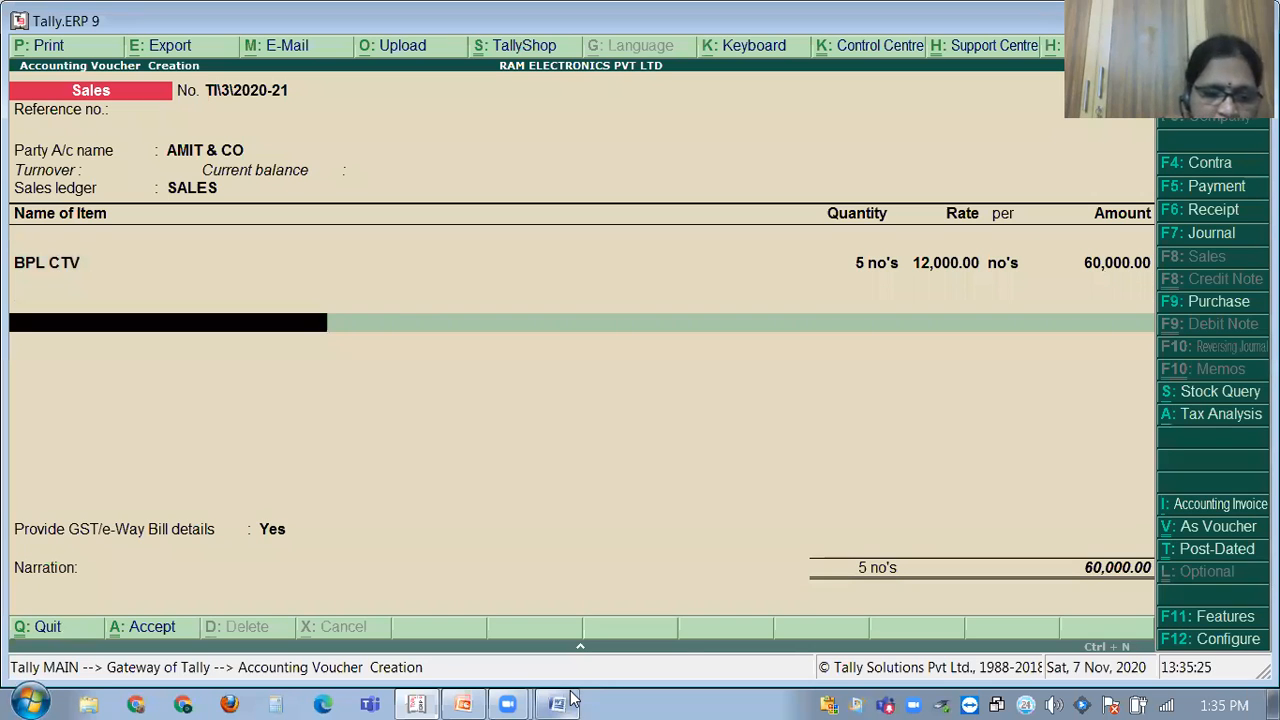
# Add CGST and SGST of 8,400 each and accept the e-Way Bill details.
pyautogui.write('CG')
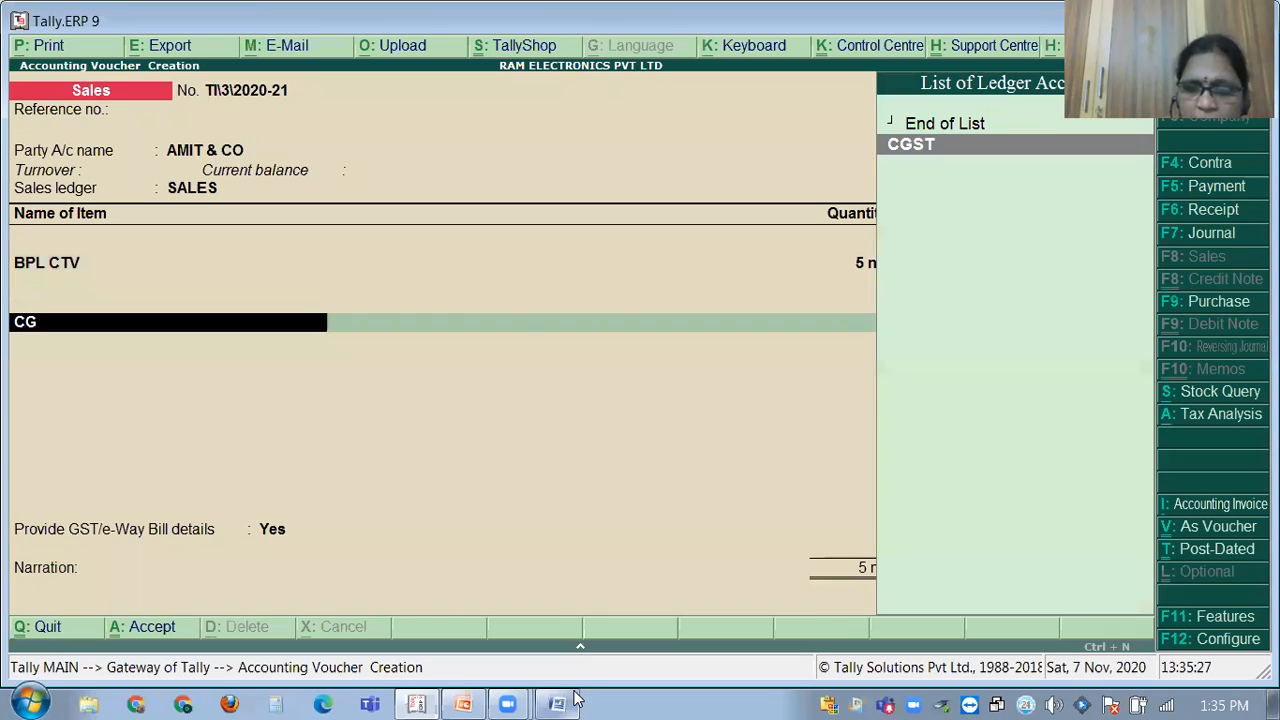
pyautogui.press('Return')
pyautogui.press('Return')
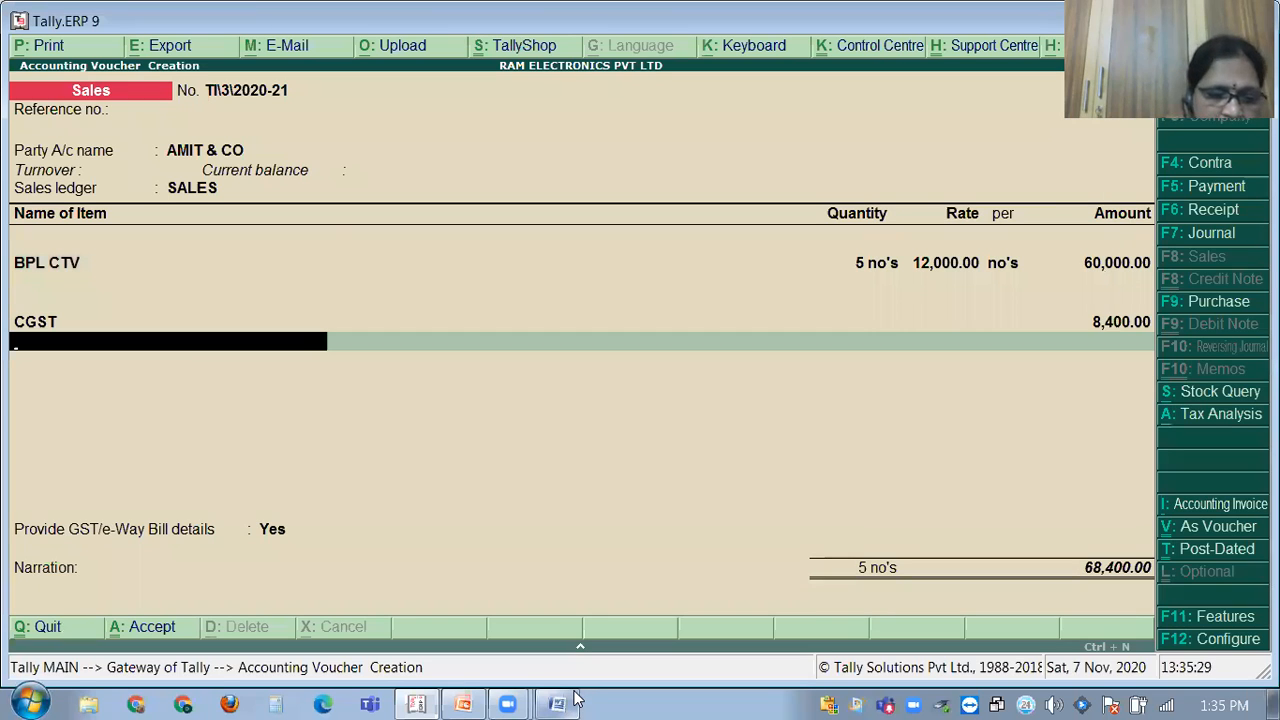
pyautogui.write('SG')
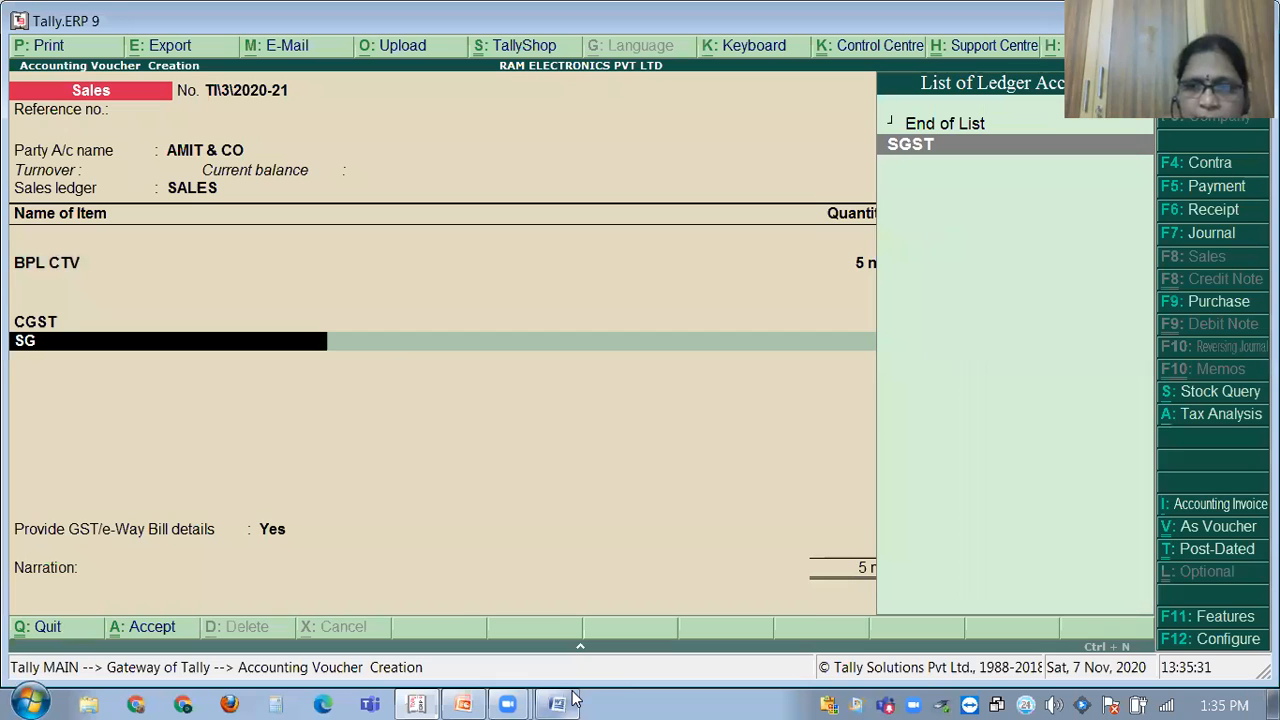
pyautogui.press('Return')
pyautogui.press('Return')
pyautogui.press('Return')
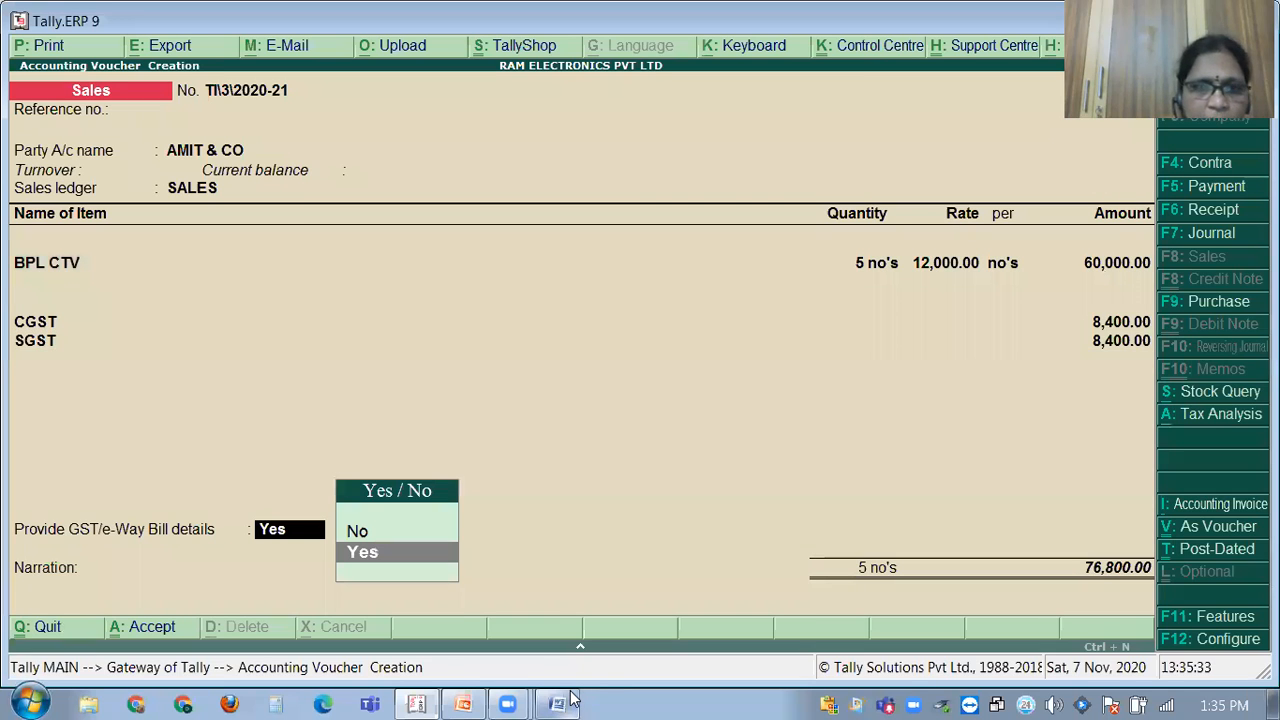
pyautogui.press('Return')
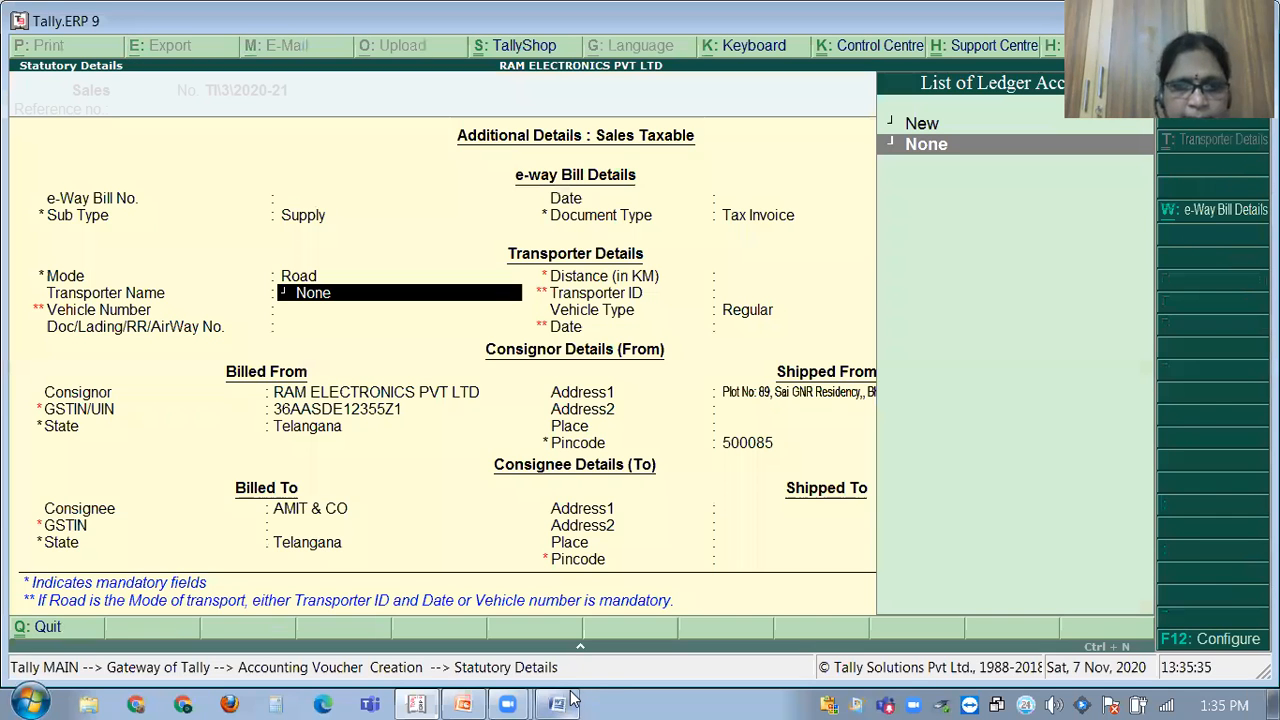
pyautogui.hotkey('ctrl', 'a')
# Enter narration 'BEING GOODS SOLD TO AMIT &CO' and save the 76,800 sales voucher.
pyautogui.write('BEING G')
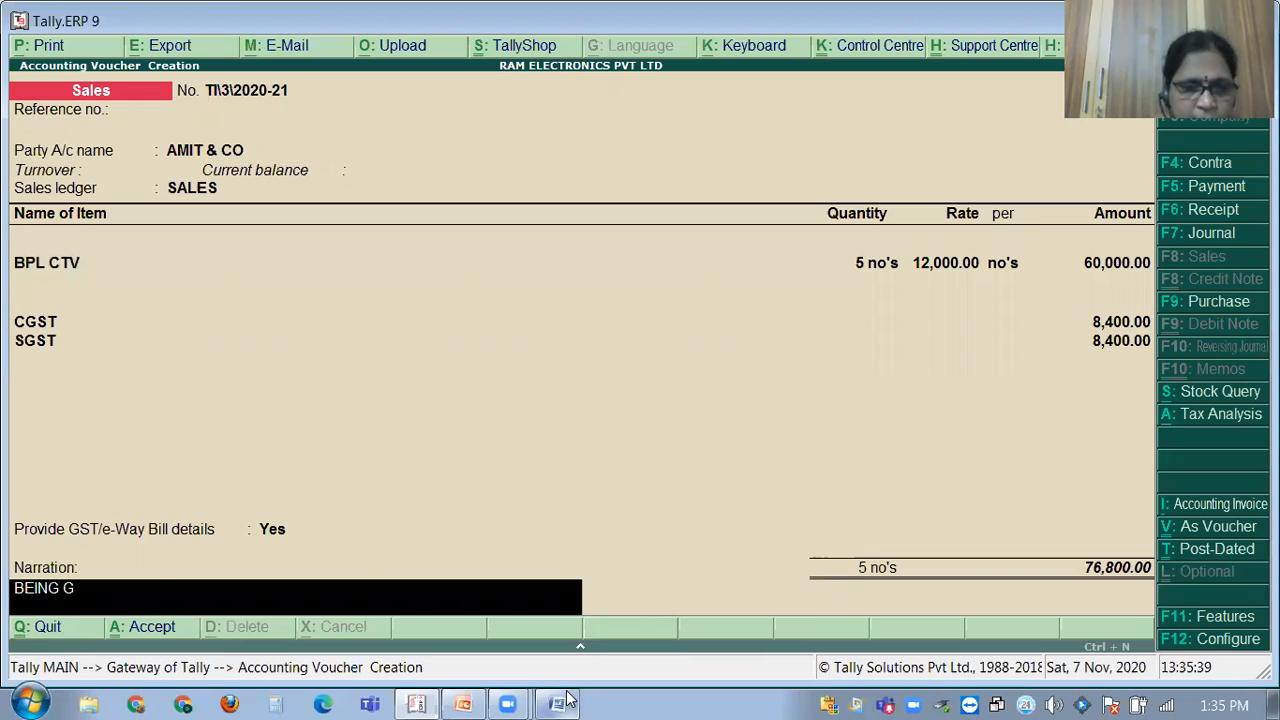
pyautogui.write('OODS SOLD TO AMIT')
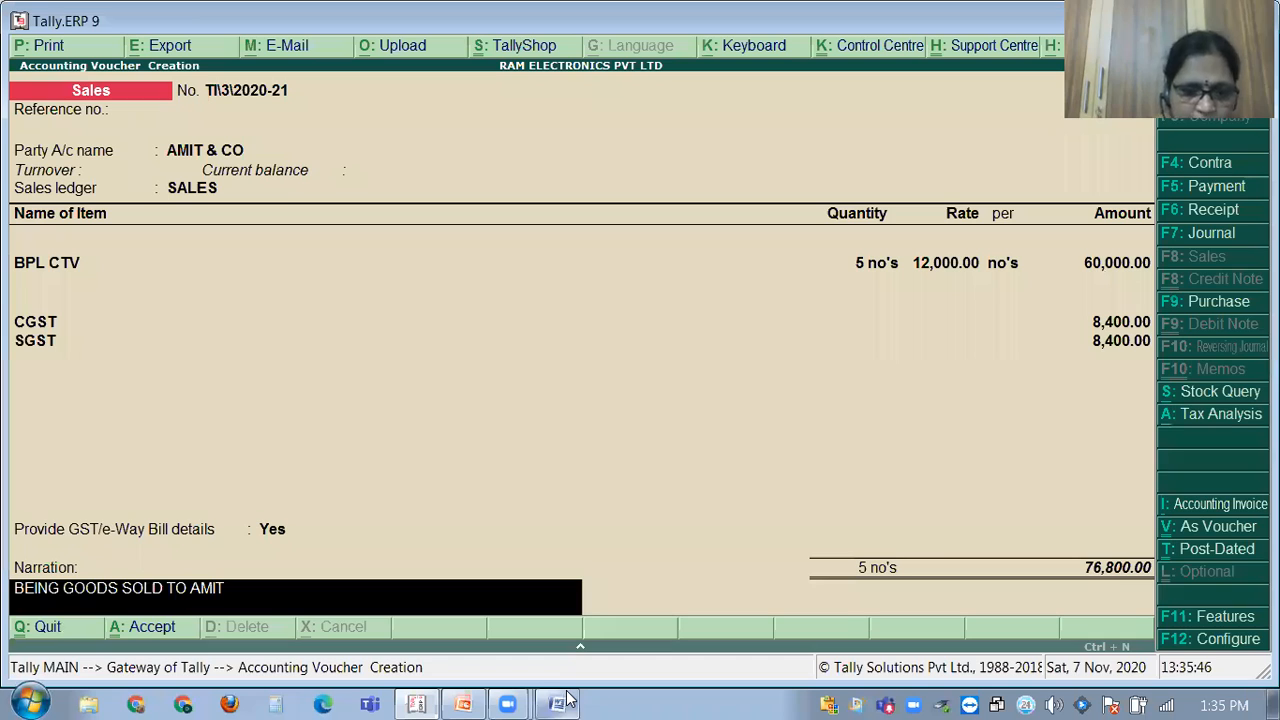
pyautogui.write(' &CO')
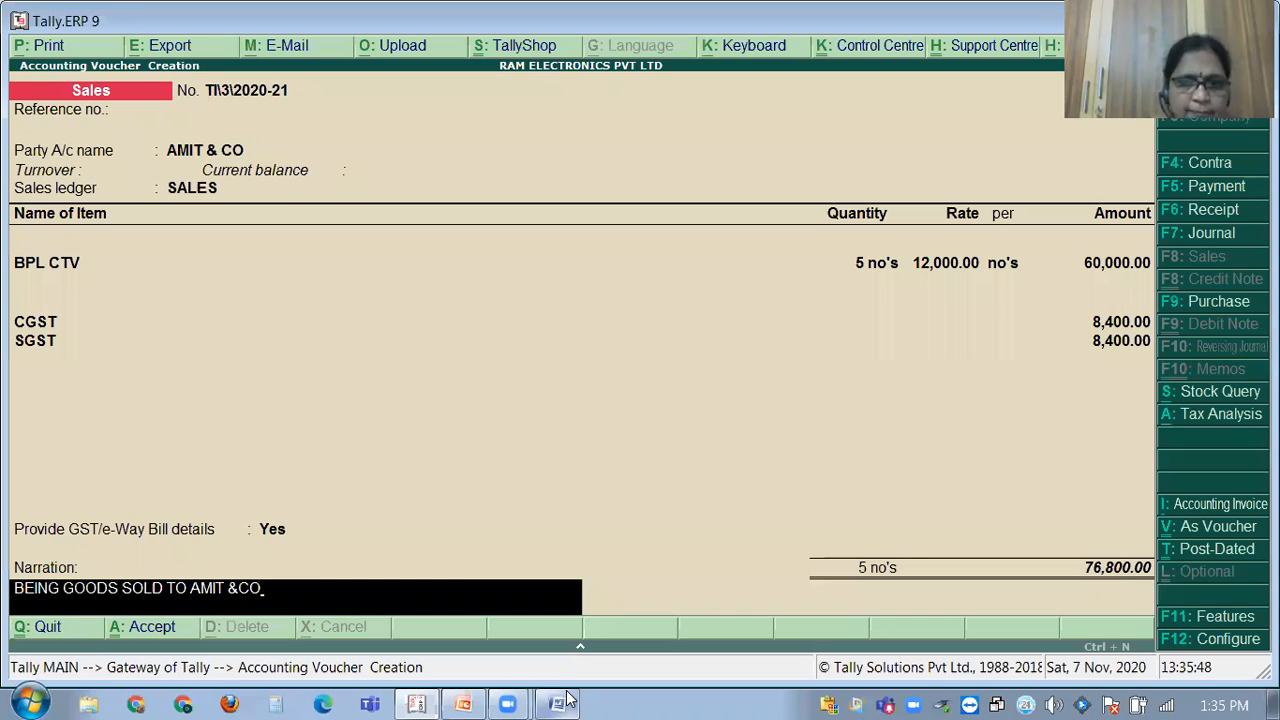
pyautogui.press('Return')
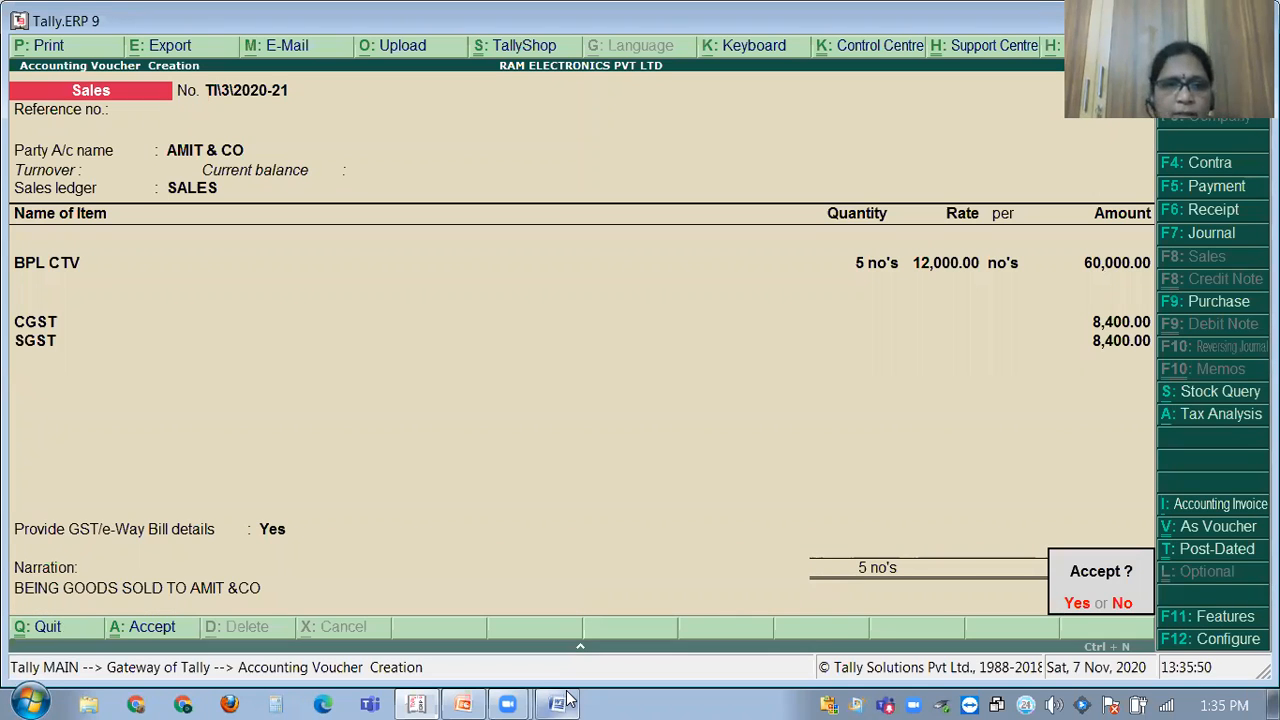
pyautogui.press('y')
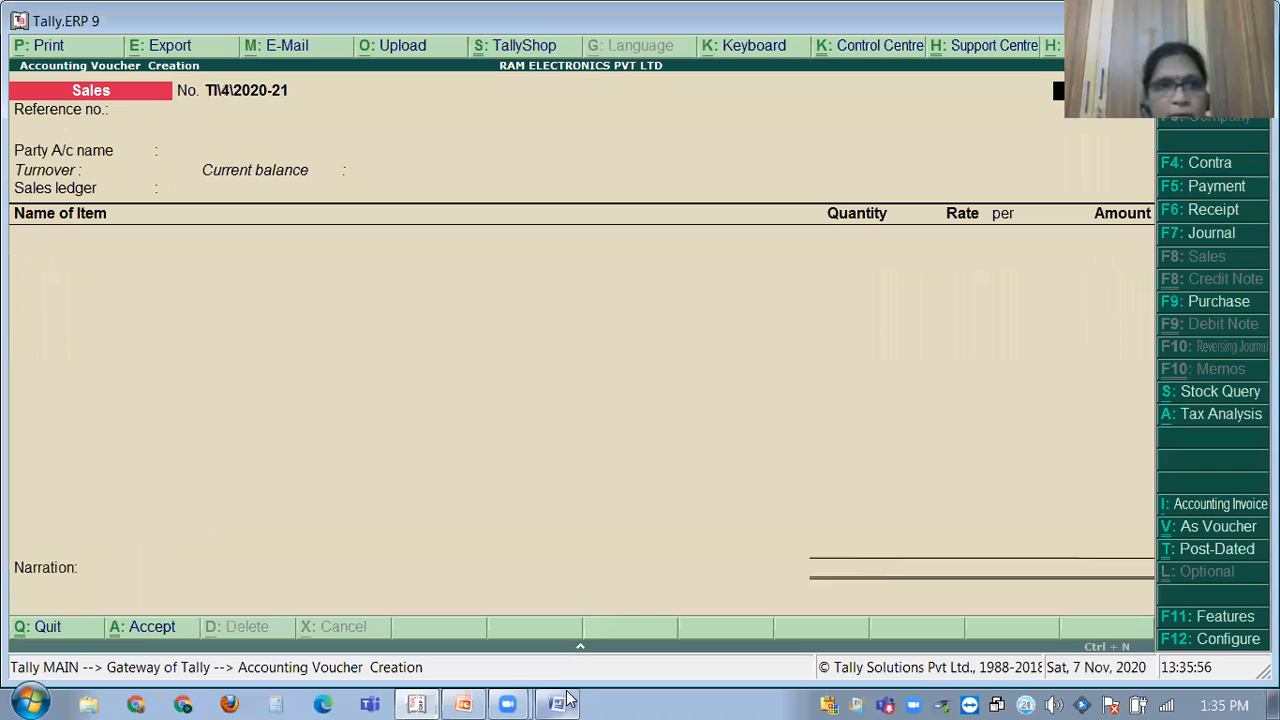
pyautogui.click(417, 704)
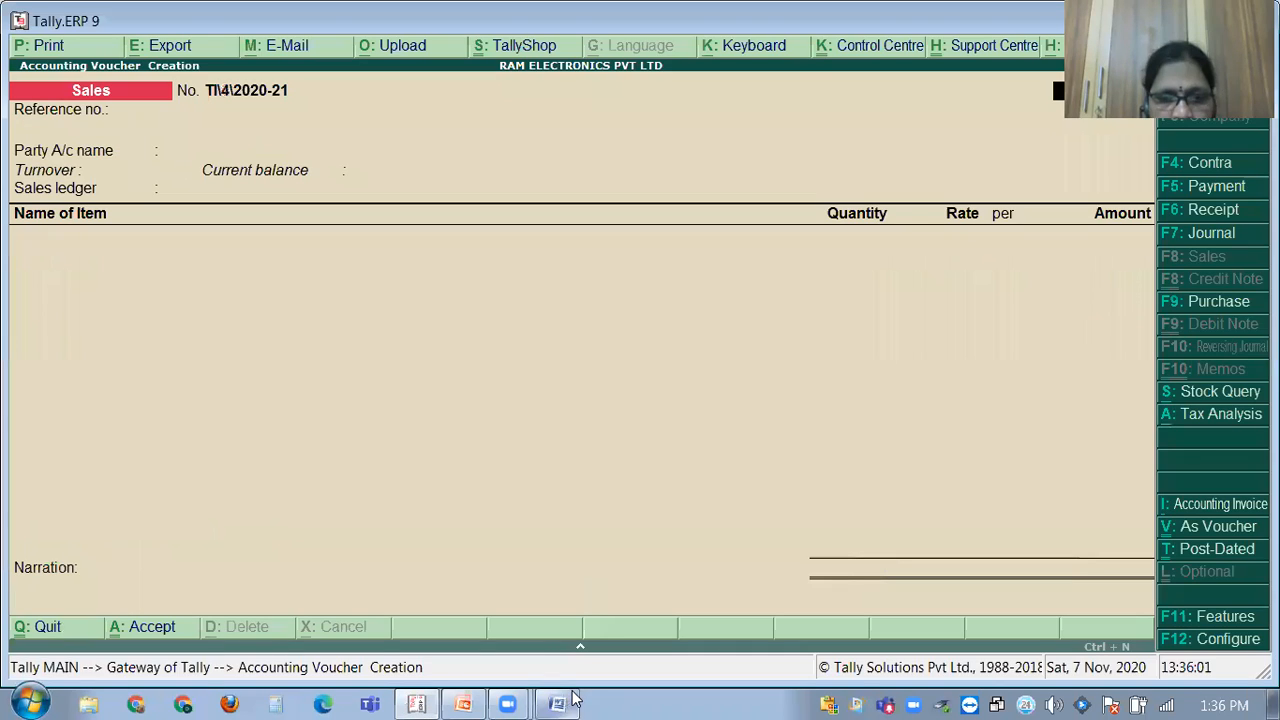
pyautogui.click(574, 699)
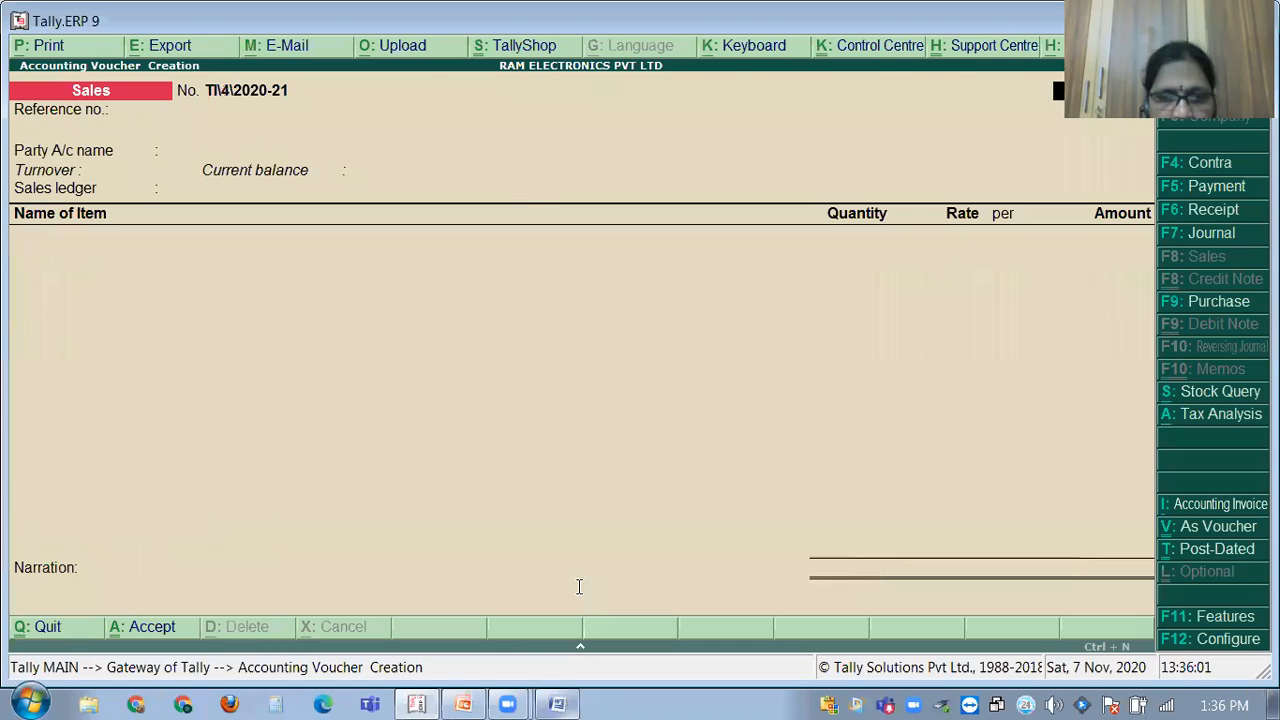
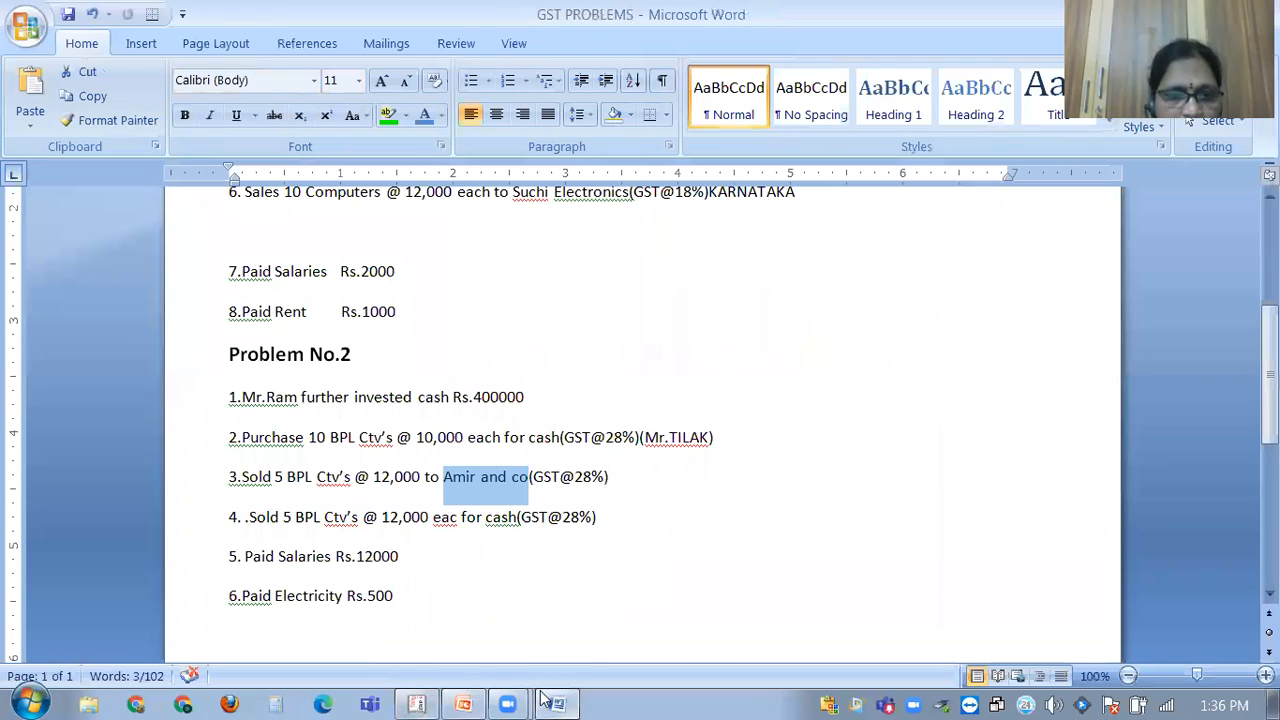
# With the sales voucher waiting at Party A/c, check problem 4 in Word: 5 BPL CTVs at 12,000.
pyautogui.click(418, 702)
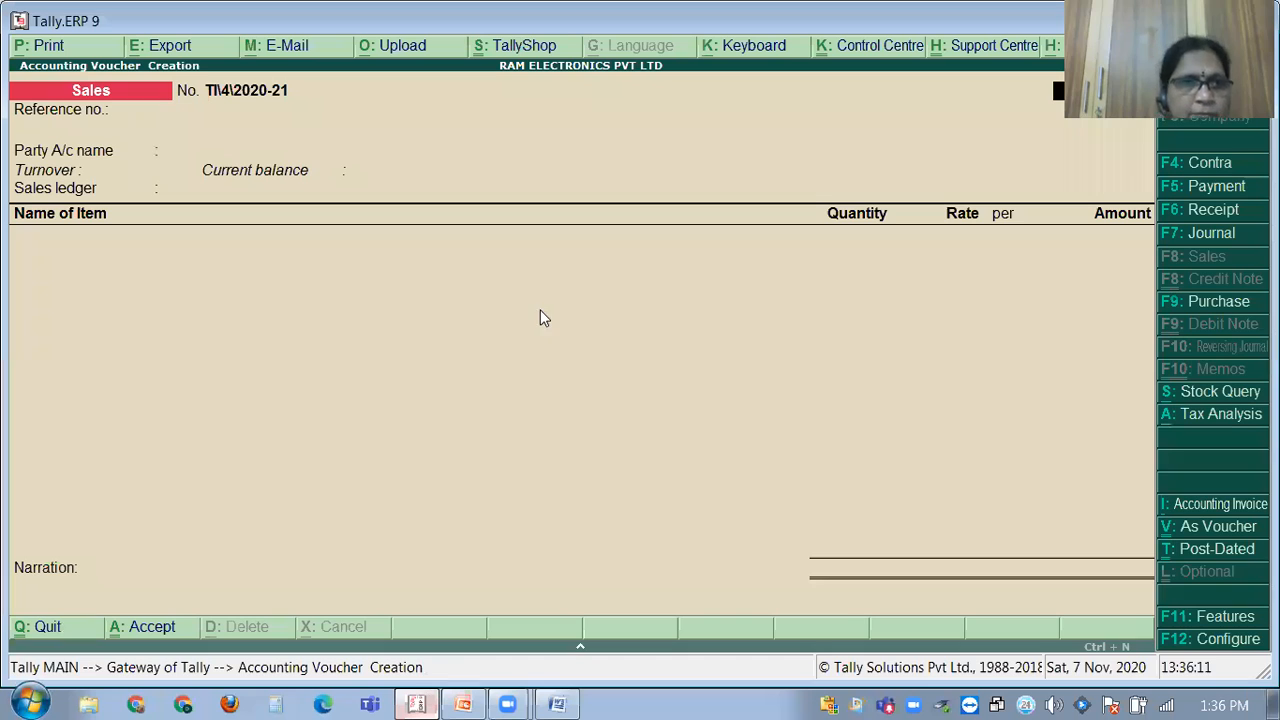
pyautogui.press('Return')
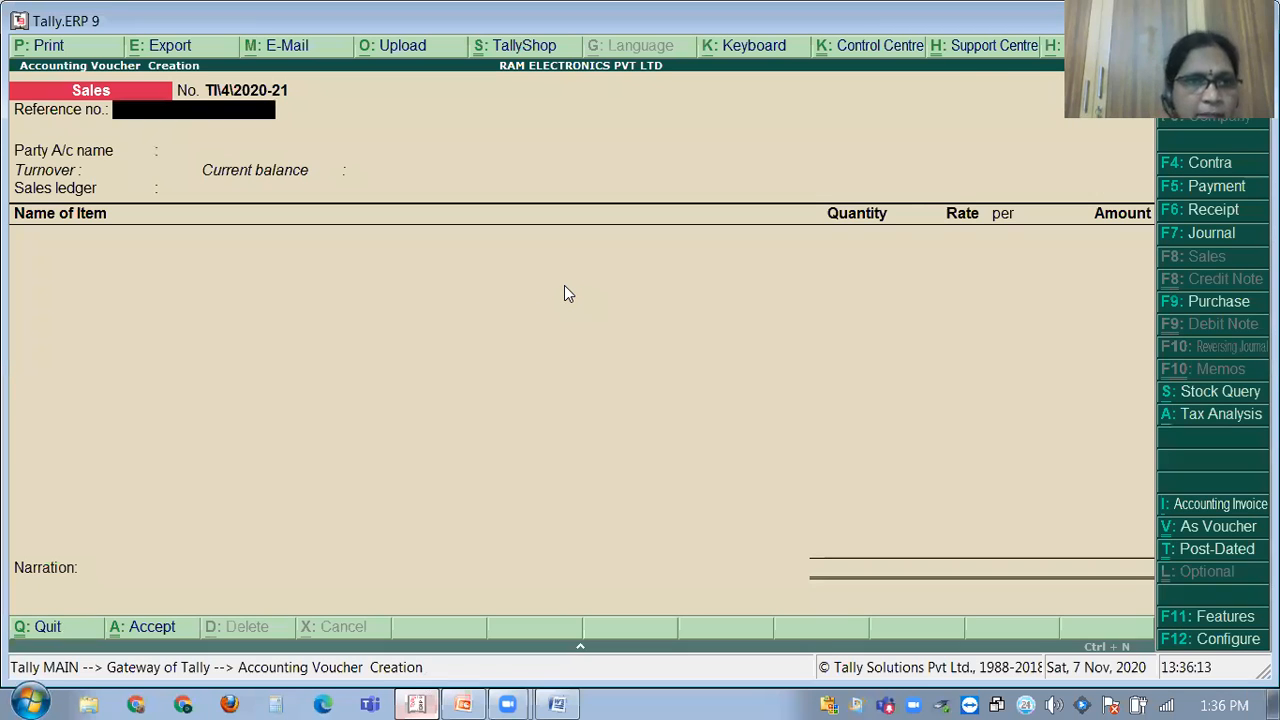
pyautogui.press('Return')
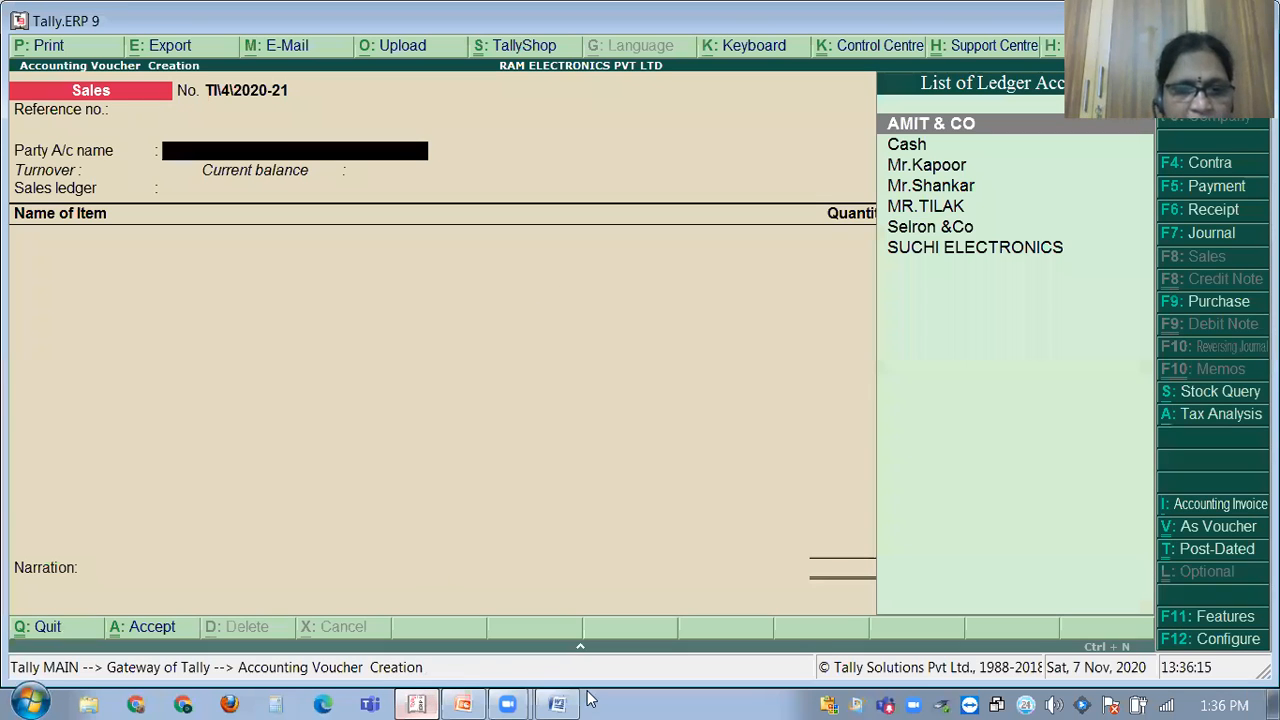
pyautogui.hotkey('alt', 'Tab')
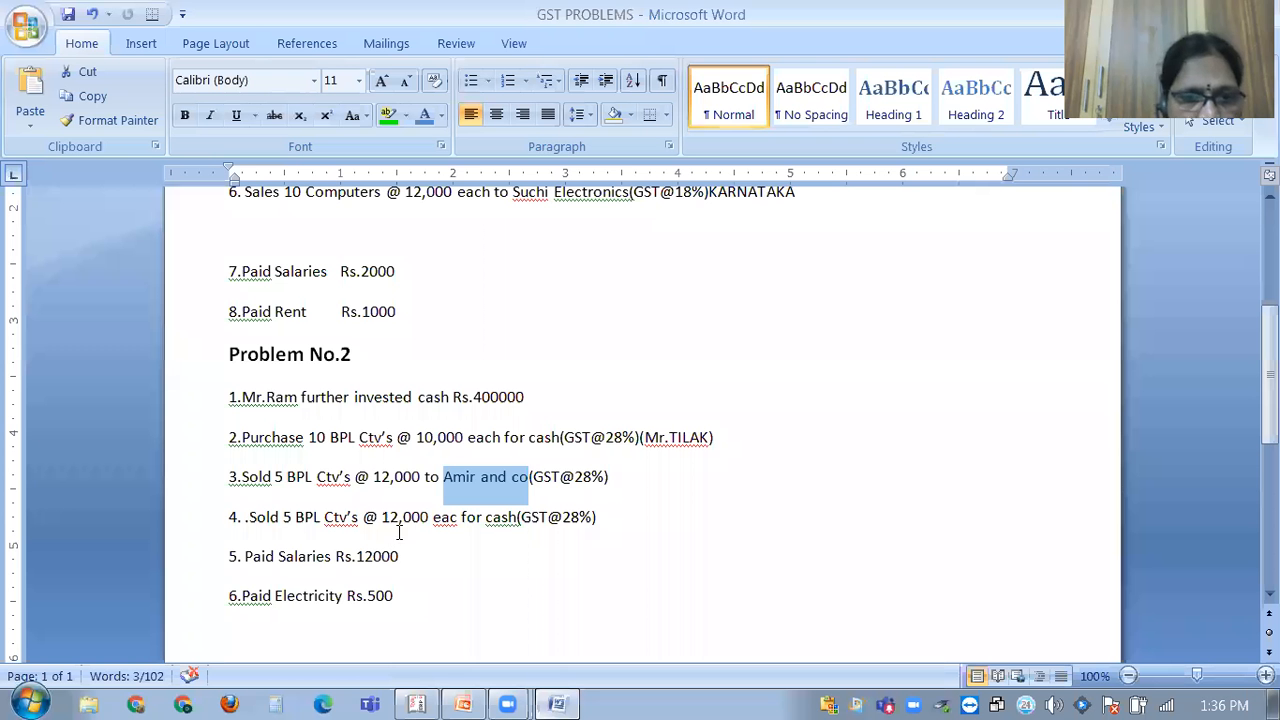
pyautogui.click(478, 520)
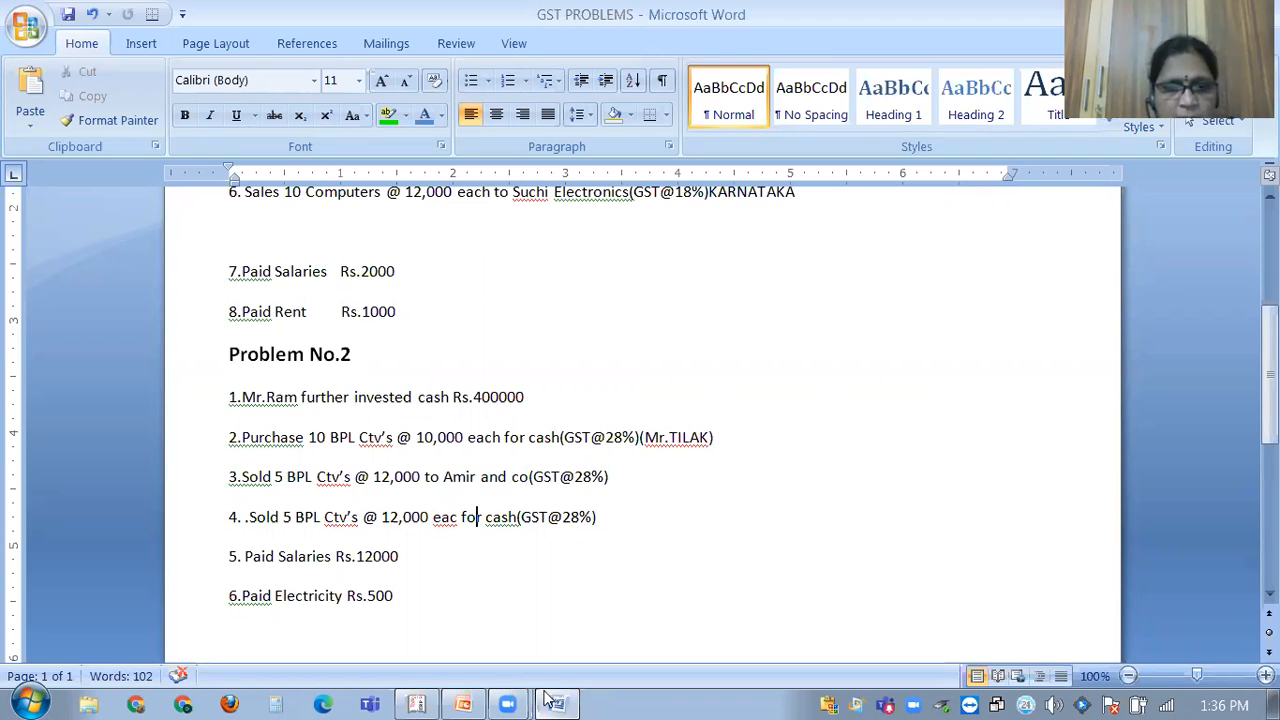
pyautogui.click(420, 700)
# Enter Cash as party and SALES as ledger, selling 5 BPL CTVs at 12,000 each.
pyautogui.write('CAS')
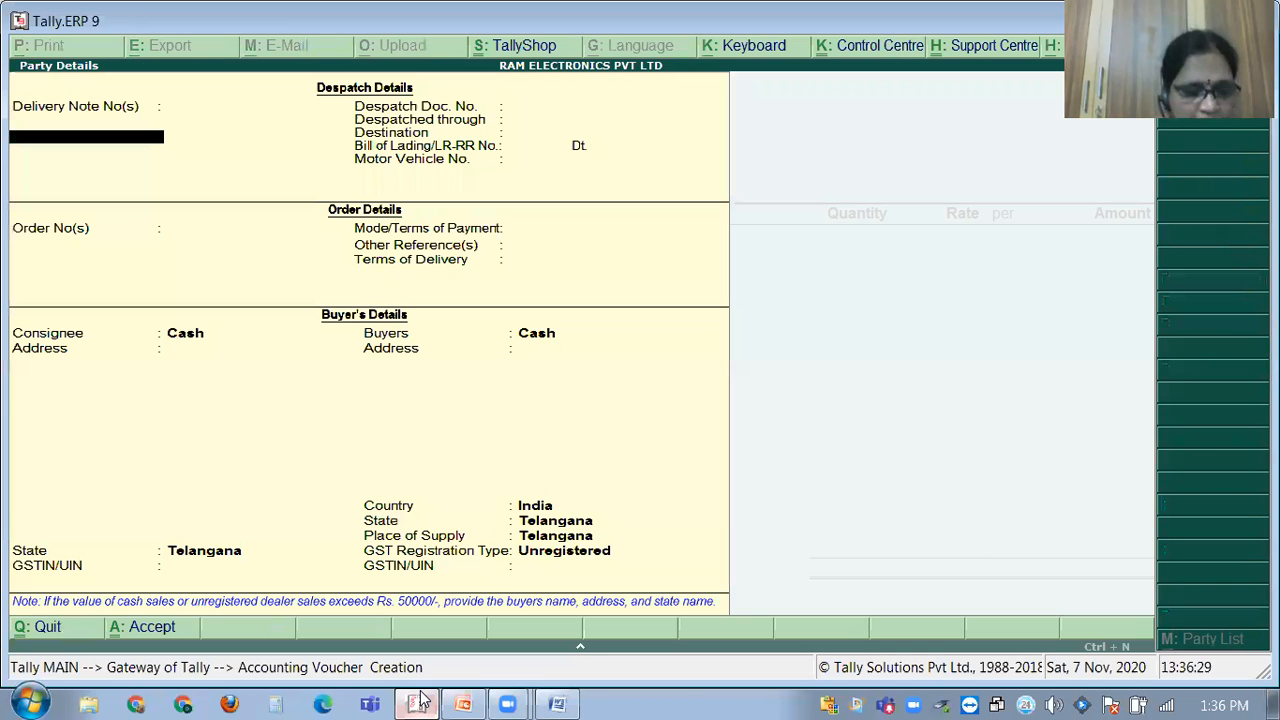
pyautogui.hotkey('ctrl', 'a')
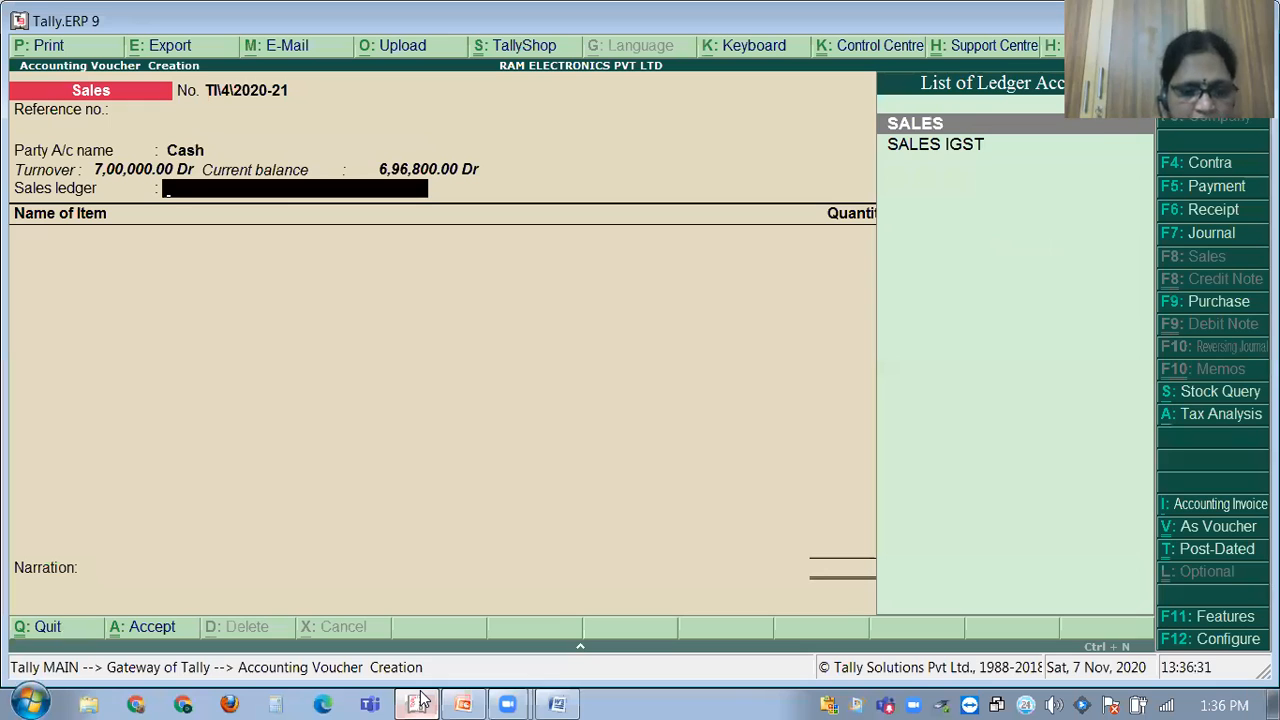
pyautogui.write('SA')
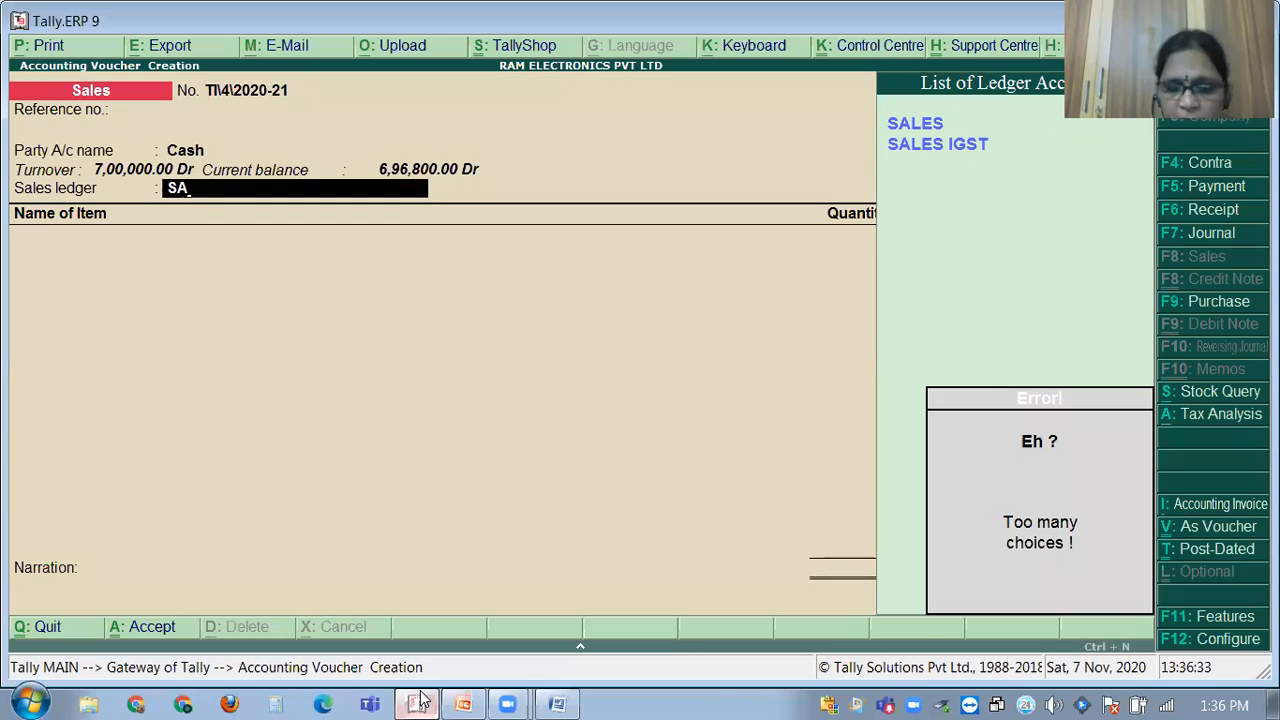
pyautogui.press('Down')
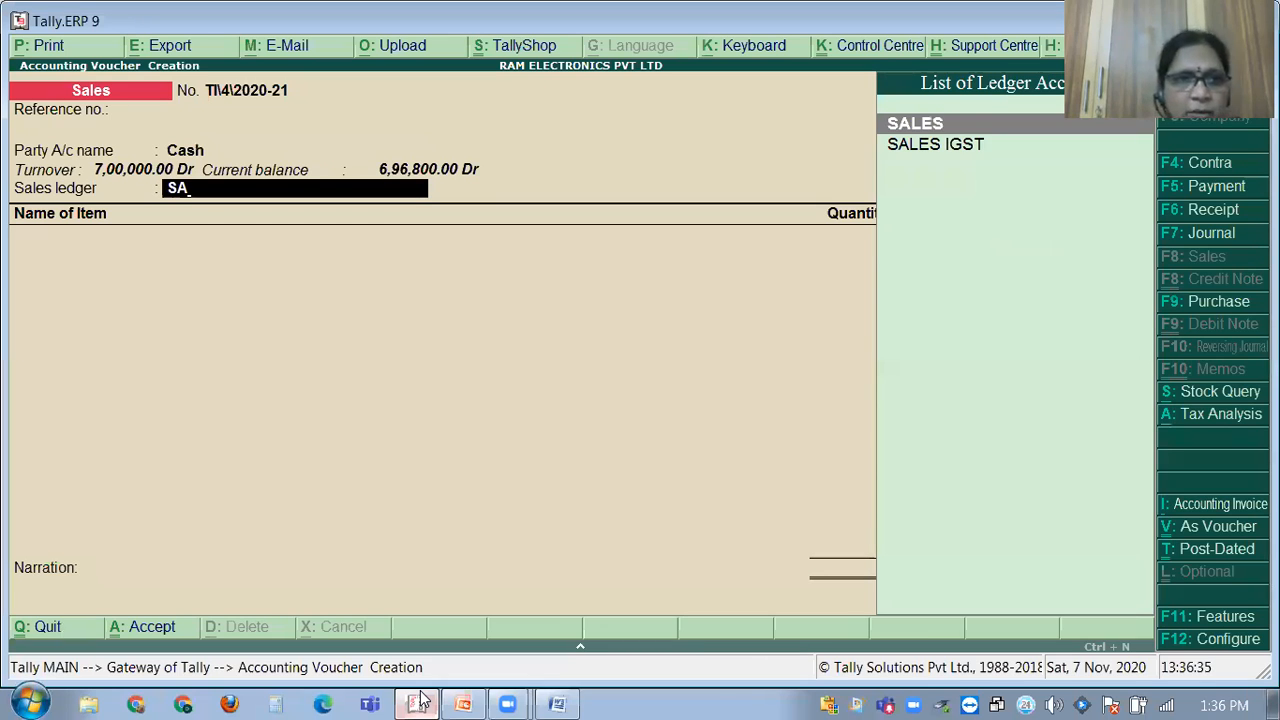
pyautogui.press('Return')
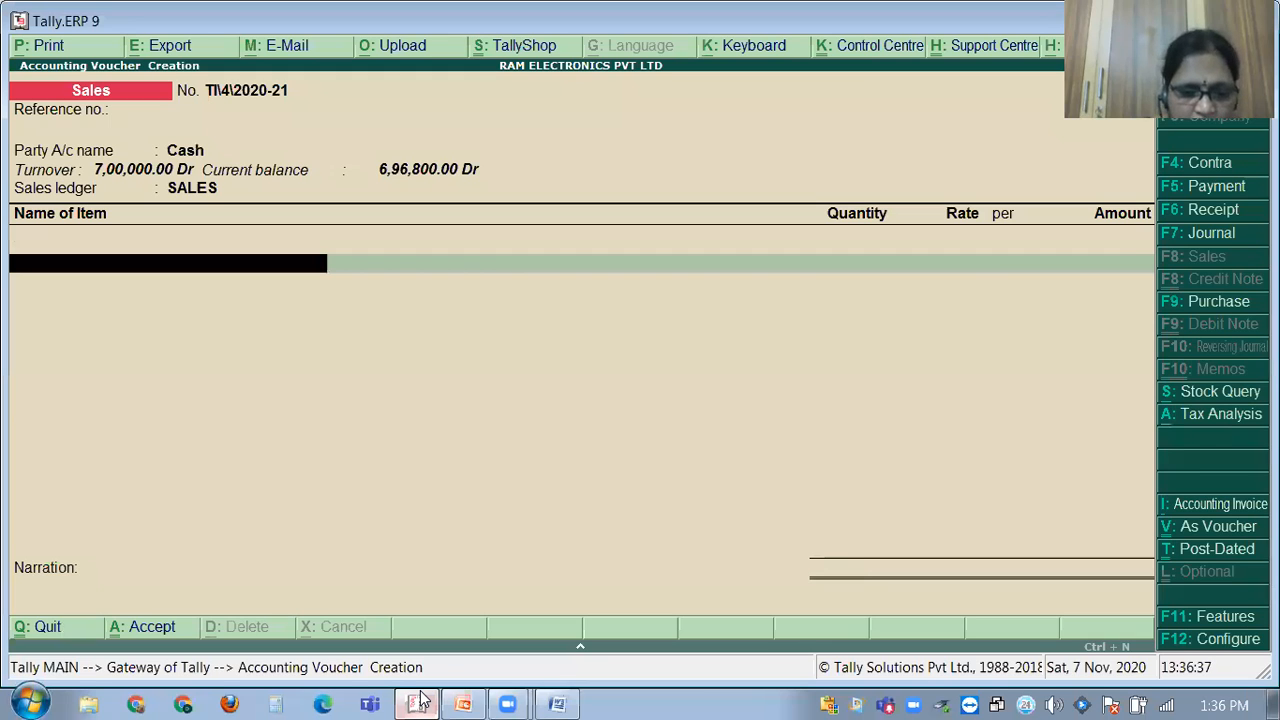
pyautogui.press('Return')
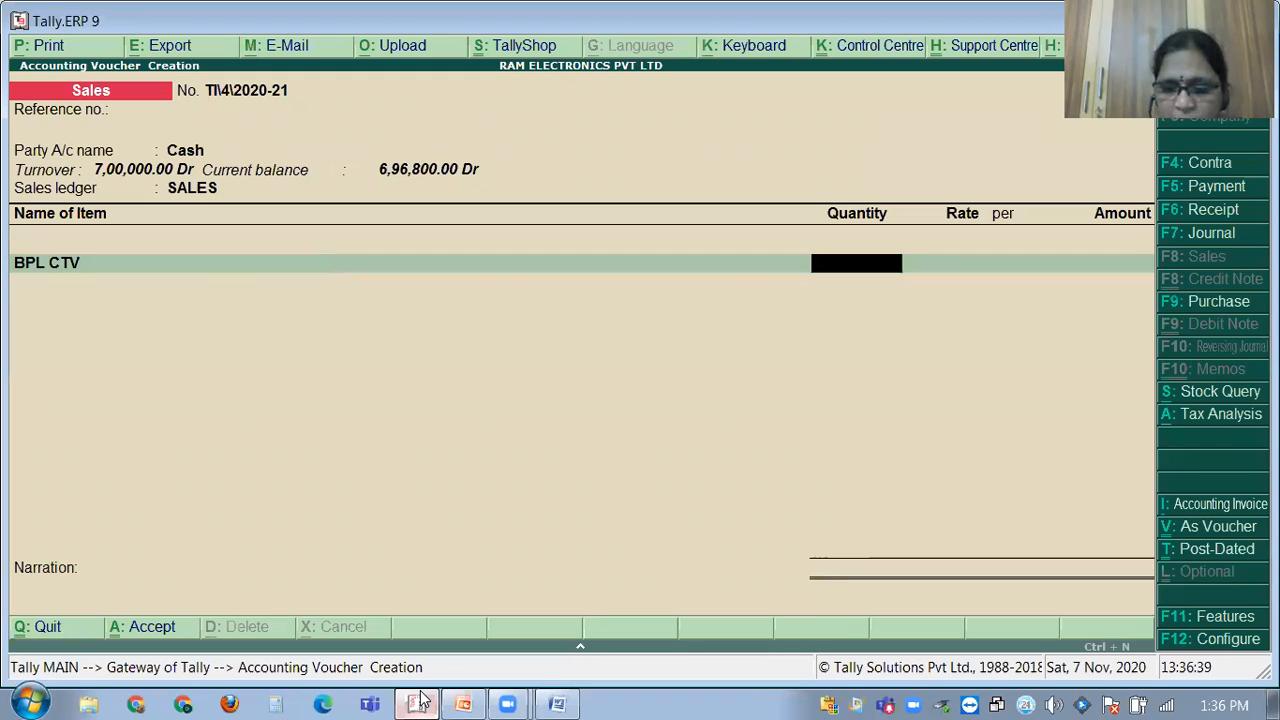
pyautogui.write('5')
pyautogui.press('Return')
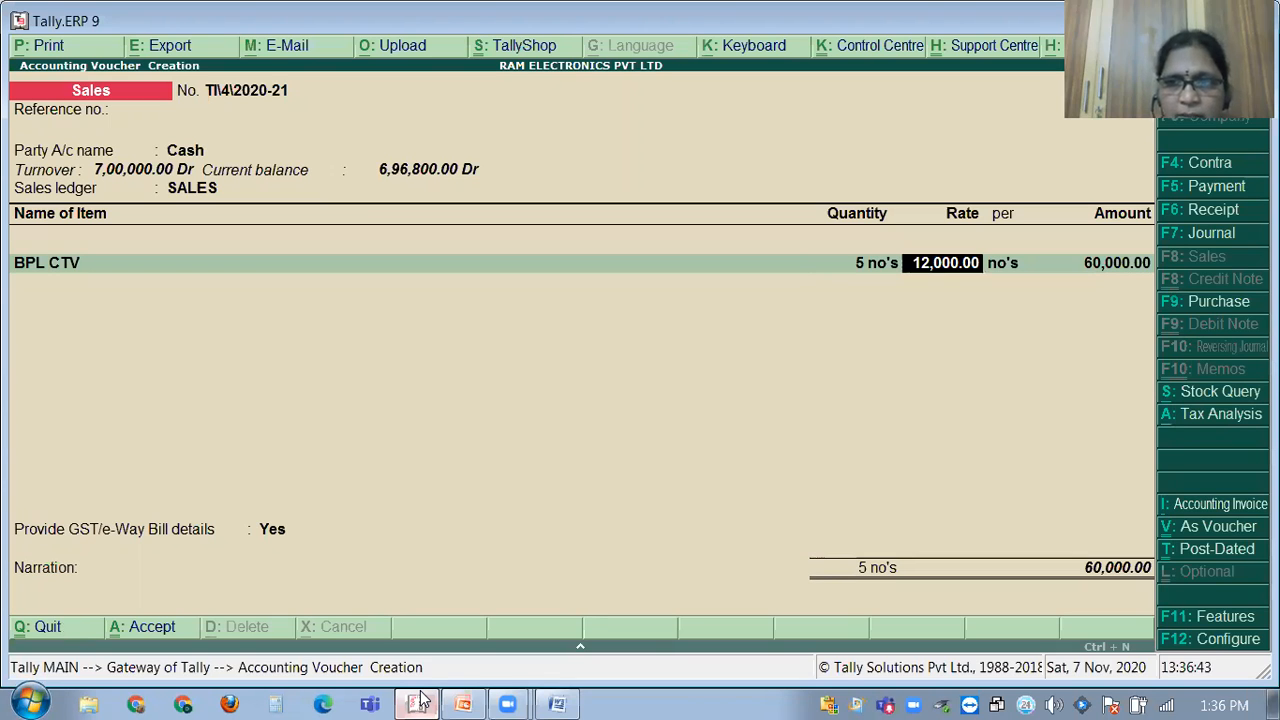
pyautogui.press('Return')
pyautogui.press('Return')
pyautogui.press('Return')
pyautogui.press('Return')
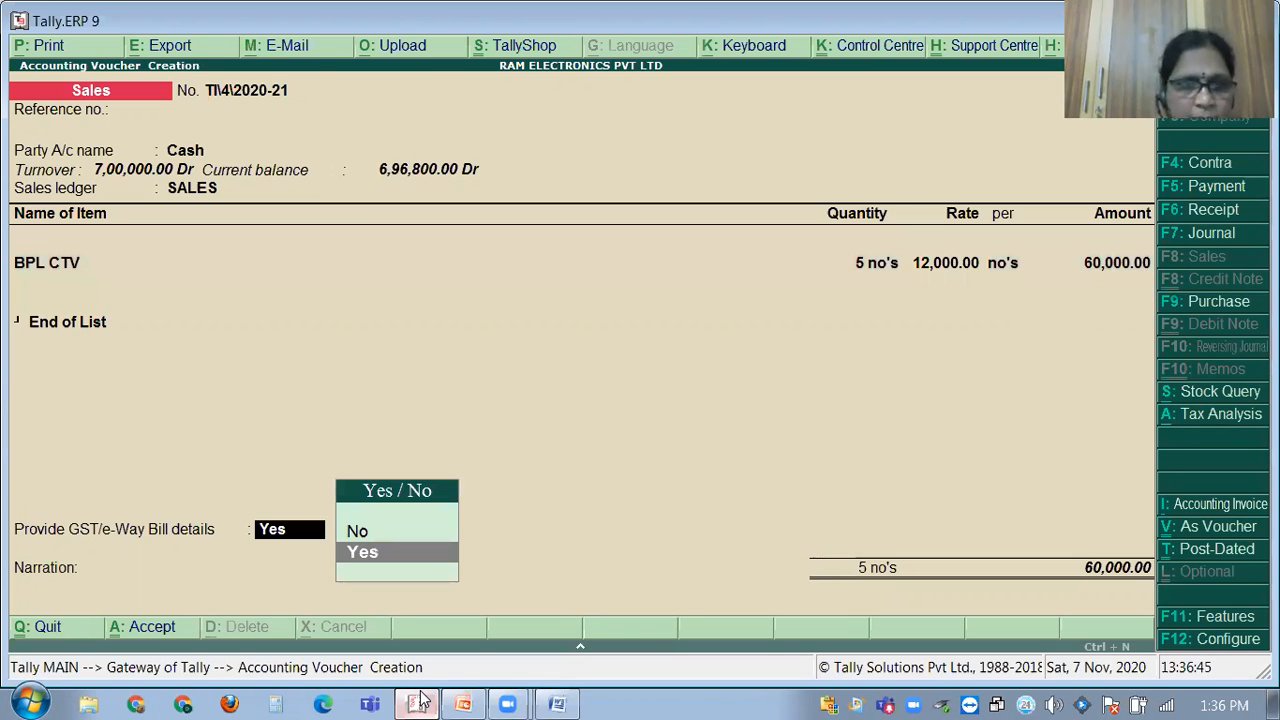
pyautogui.press('Return')
# Add CGST and SGST of 8,400 each, accept the GST details, and save the 76,800 voucher.
pyautogui.write('C')
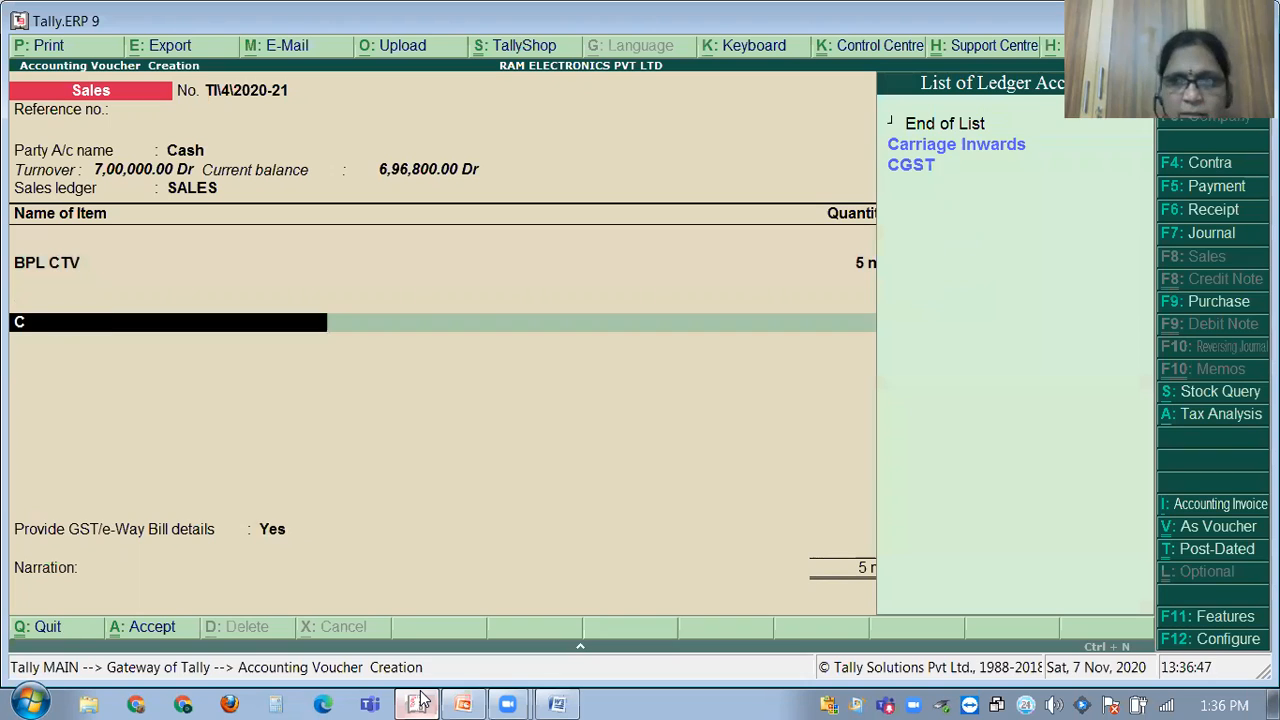
pyautogui.write('G')
pyautogui.press('Return')
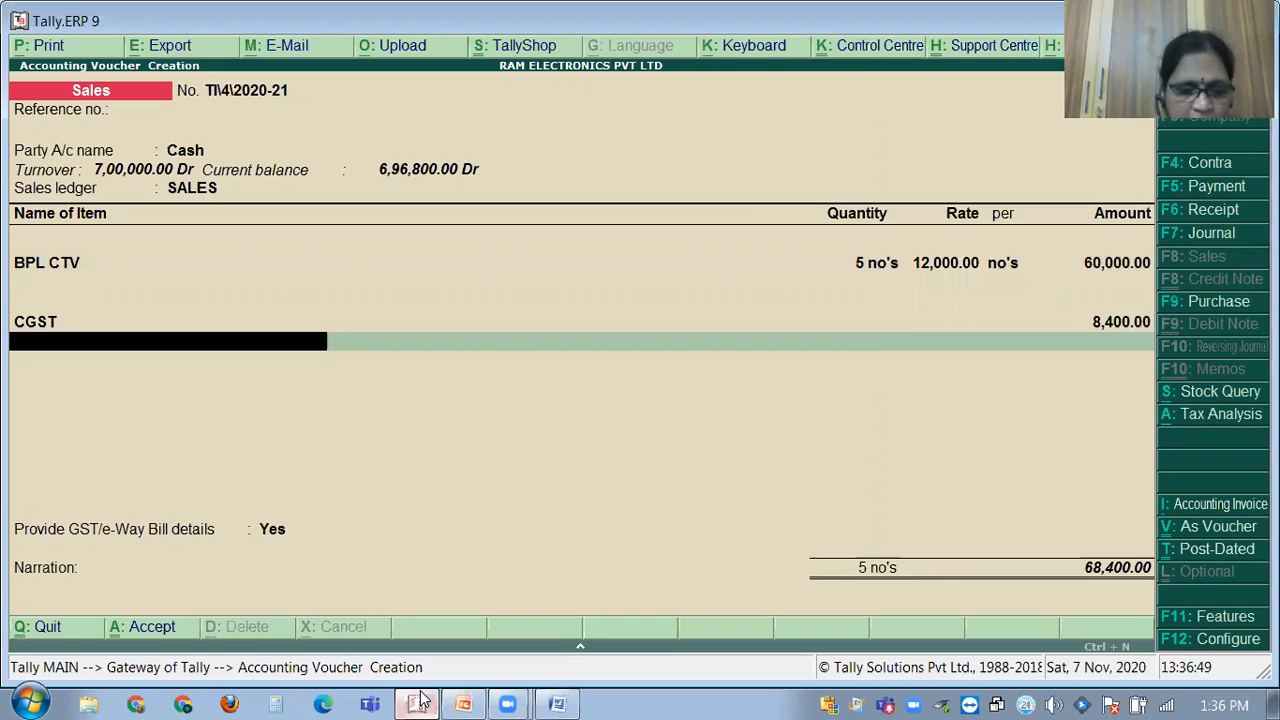
pyautogui.write('SG')
pyautogui.press('Return')
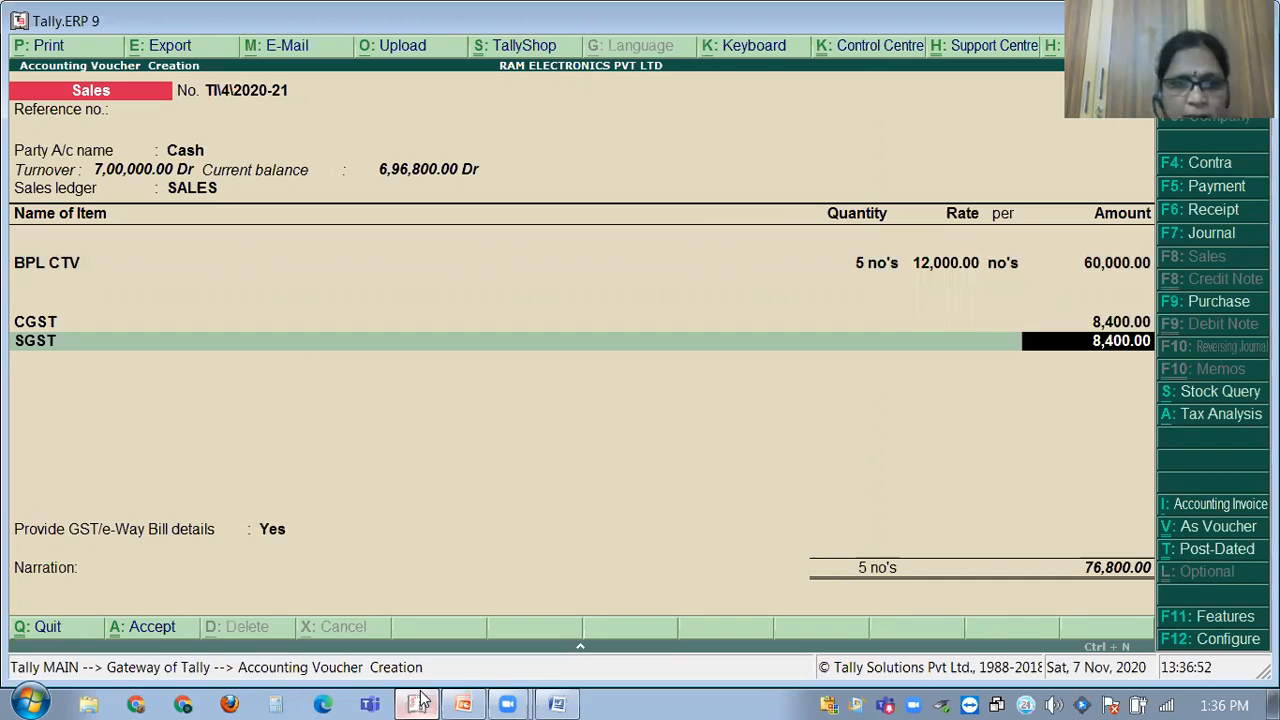
pyautogui.press('Return')
pyautogui.press('Return')
pyautogui.press('Return')
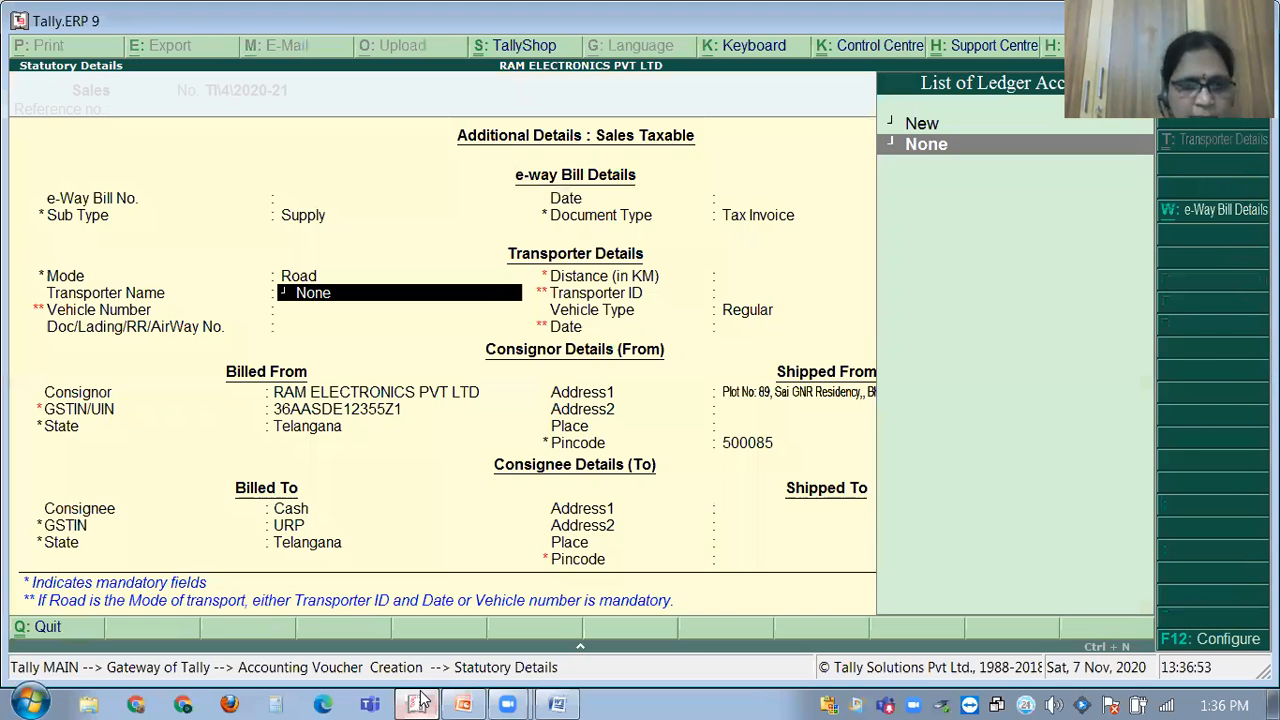
pyautogui.hotkey('ctrl', 'a')
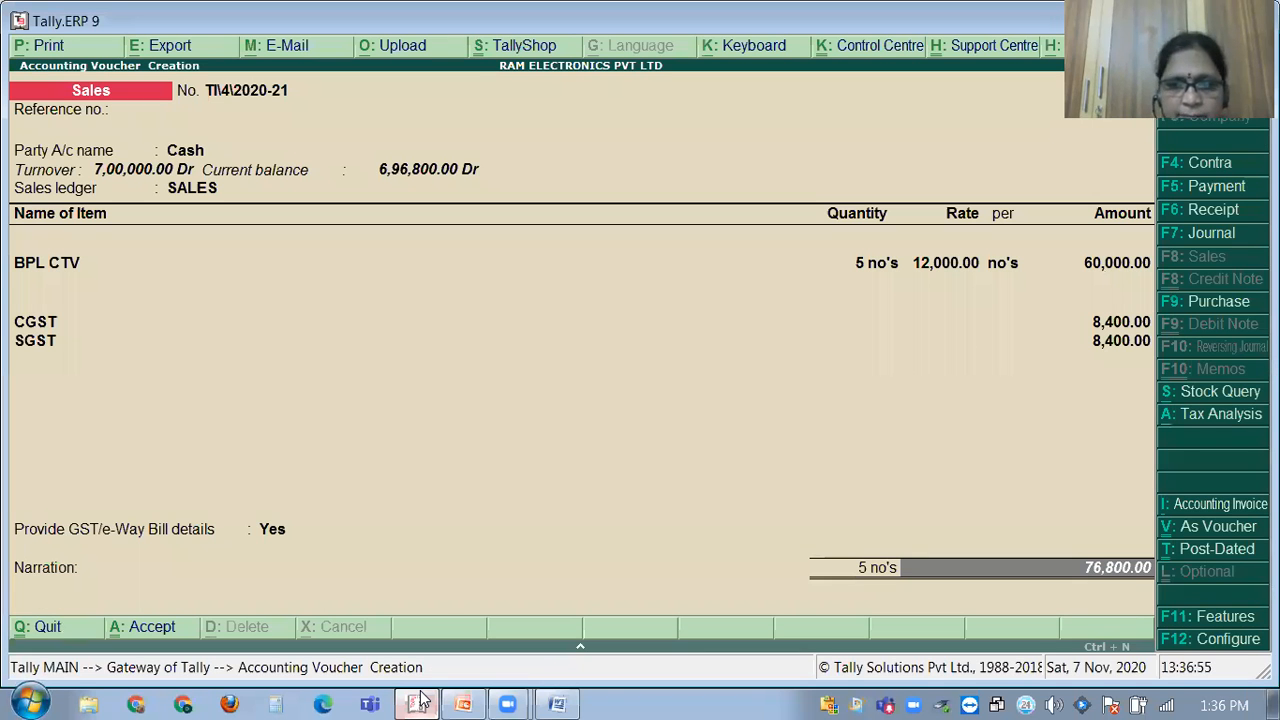
pyautogui.hotkey('ctrl', 'a')
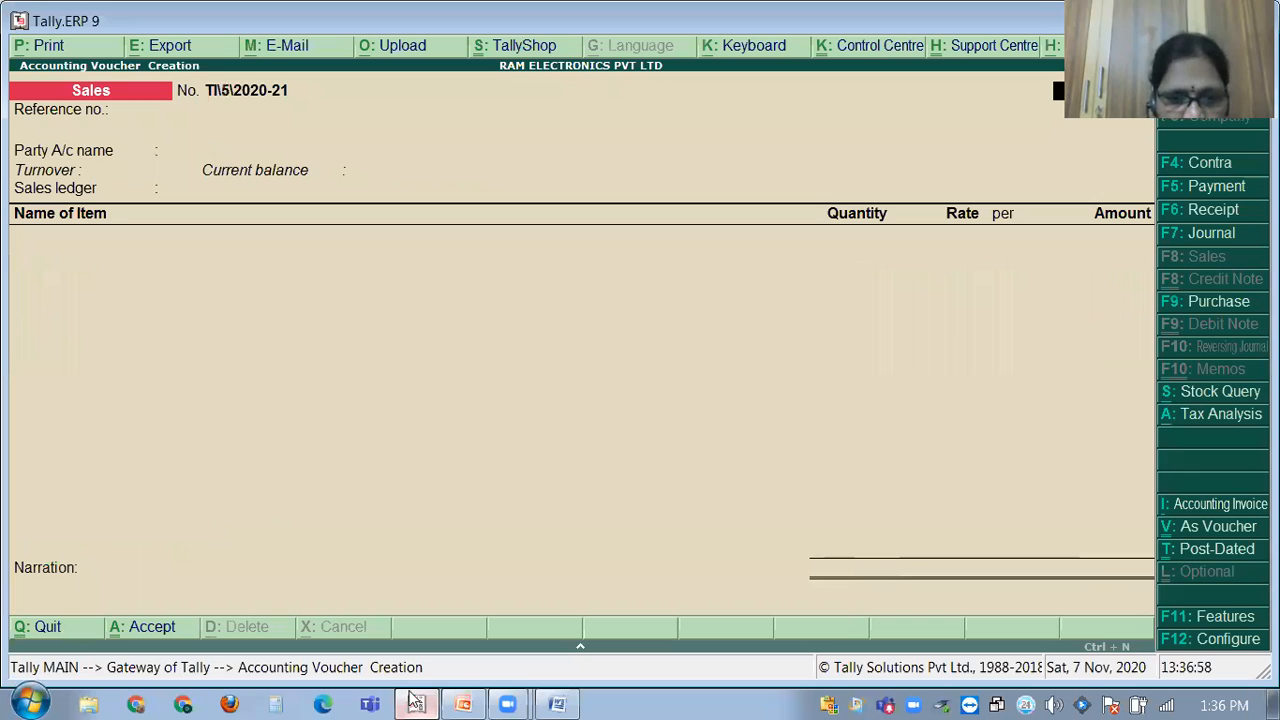
# After checking the problem list, start a payment voucher with SALARIES as the debit ledger.
pyautogui.click(414, 700)
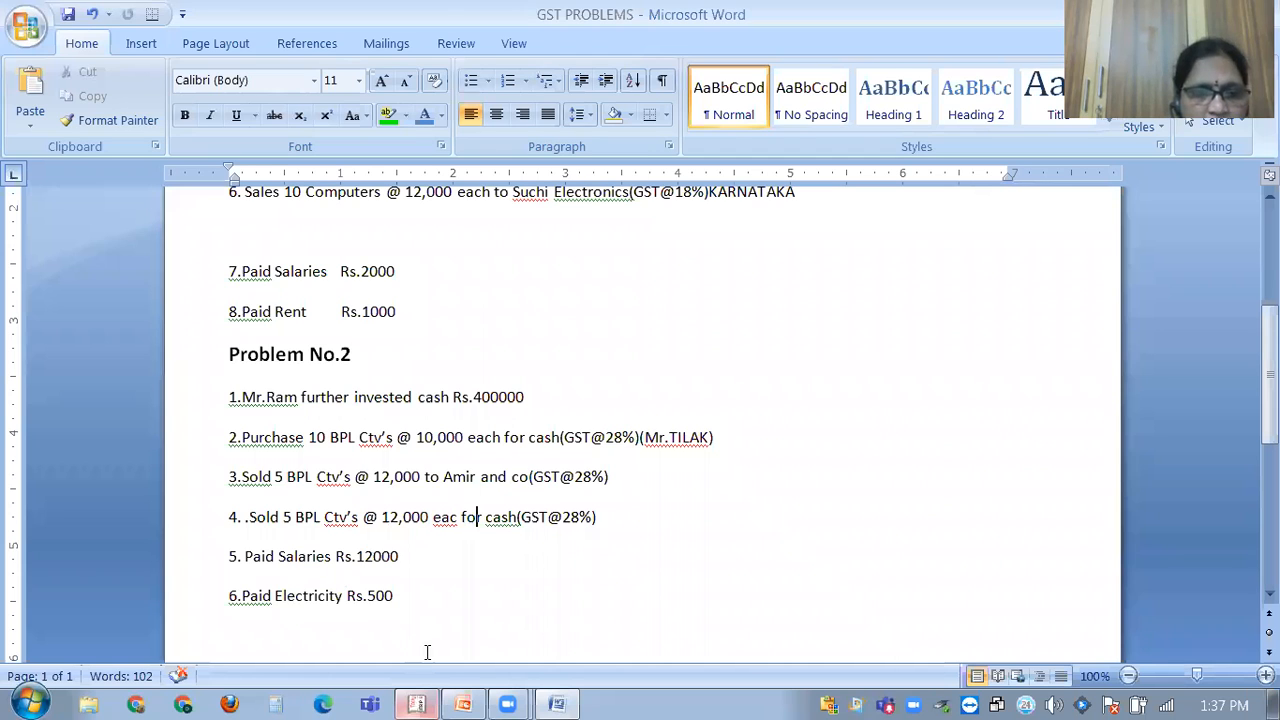
pyautogui.click(548, 700)
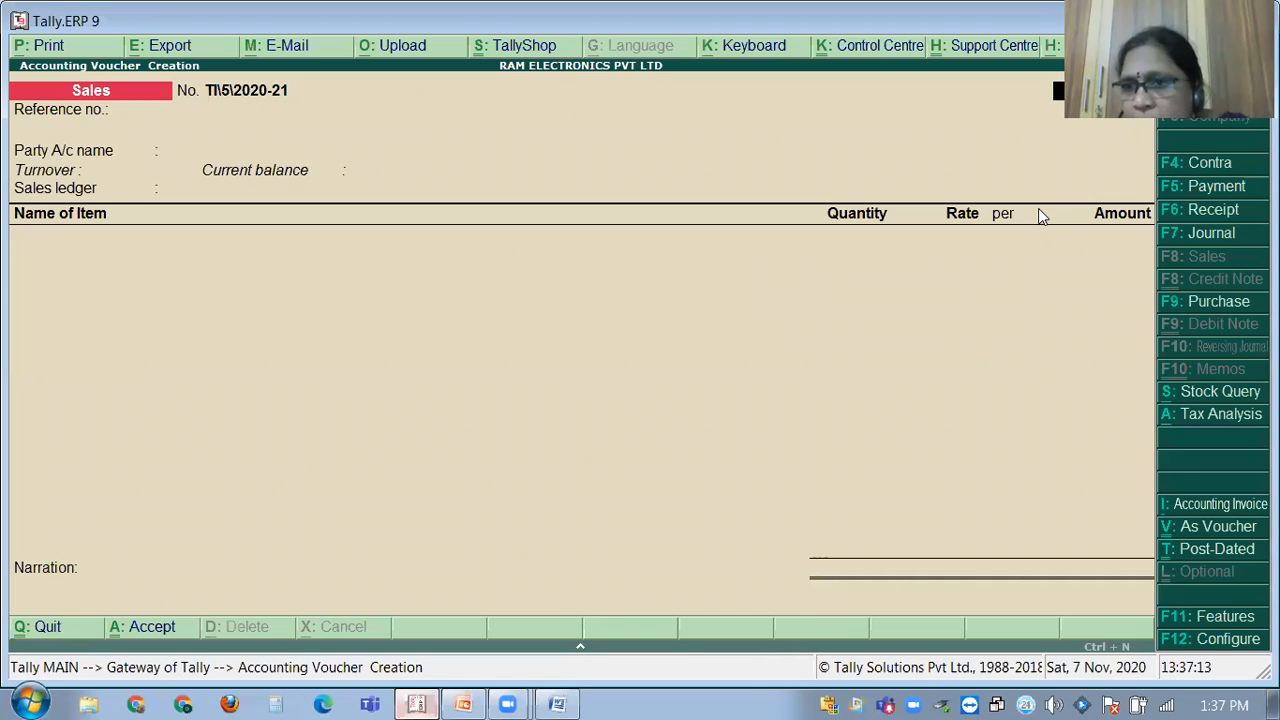
pyautogui.click(1179, 188)
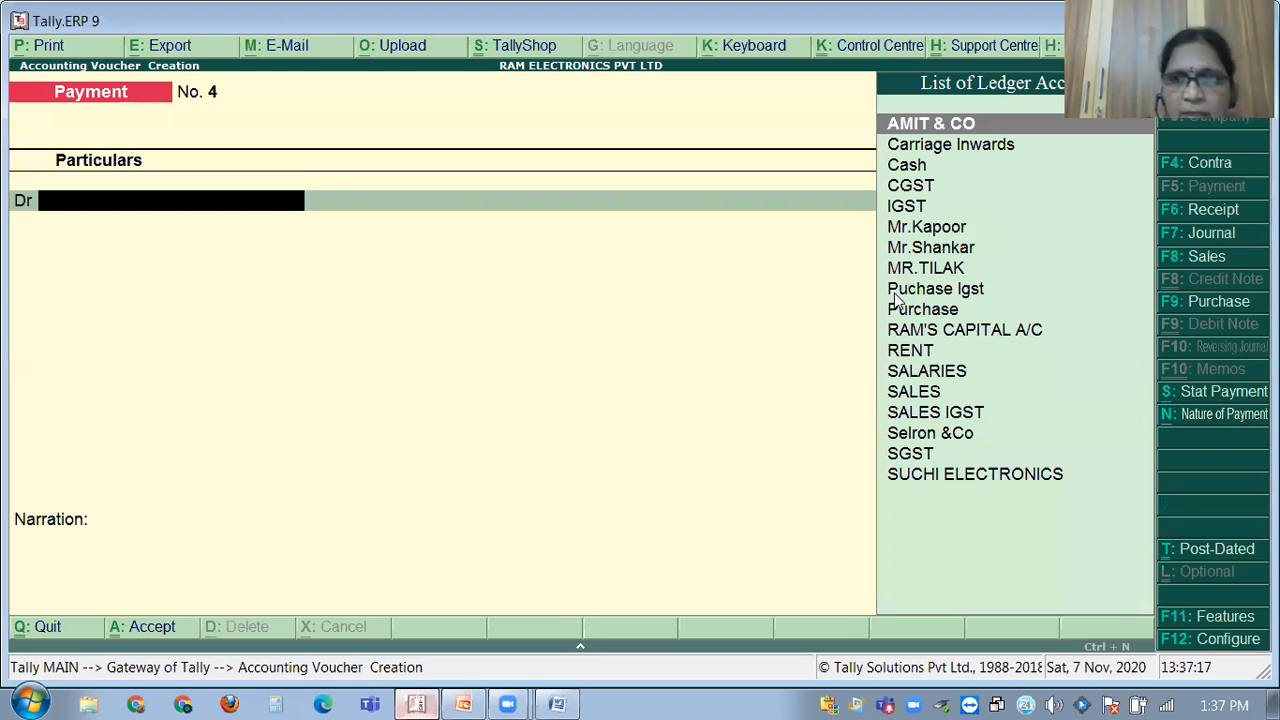
pyautogui.write('SAL')
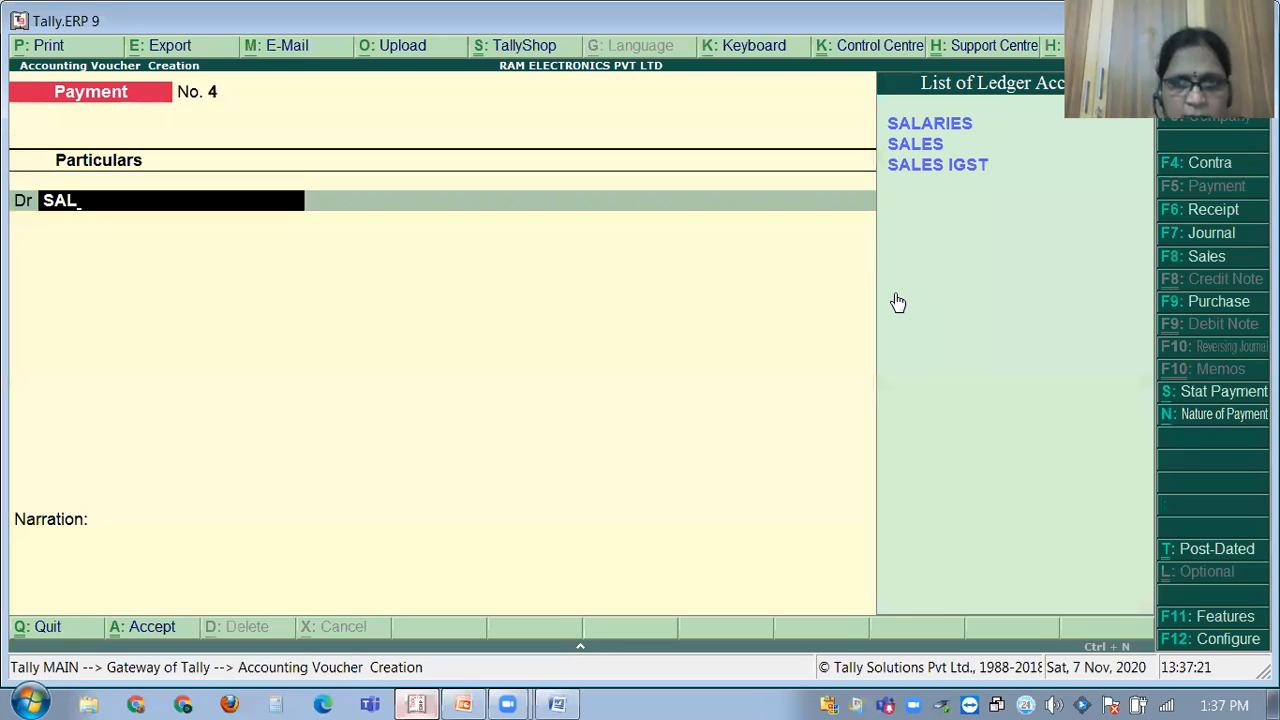
pyautogui.write('AR')
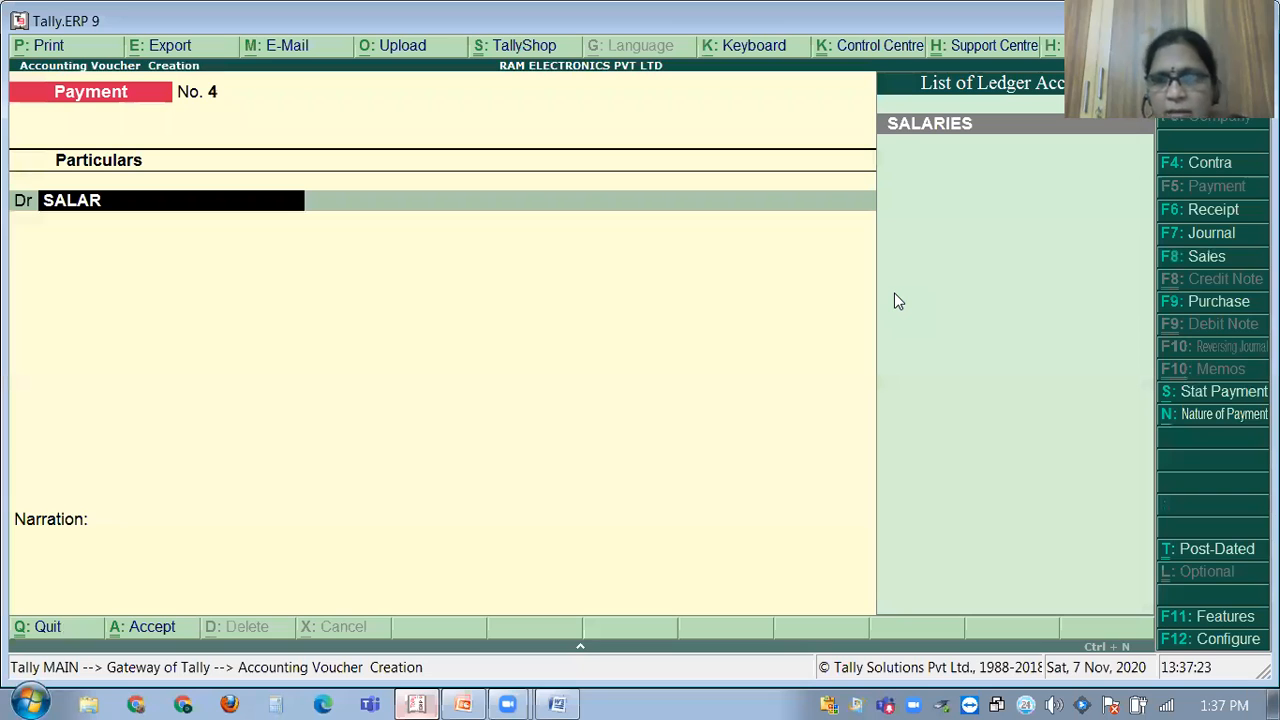
pyautogui.press('Return')
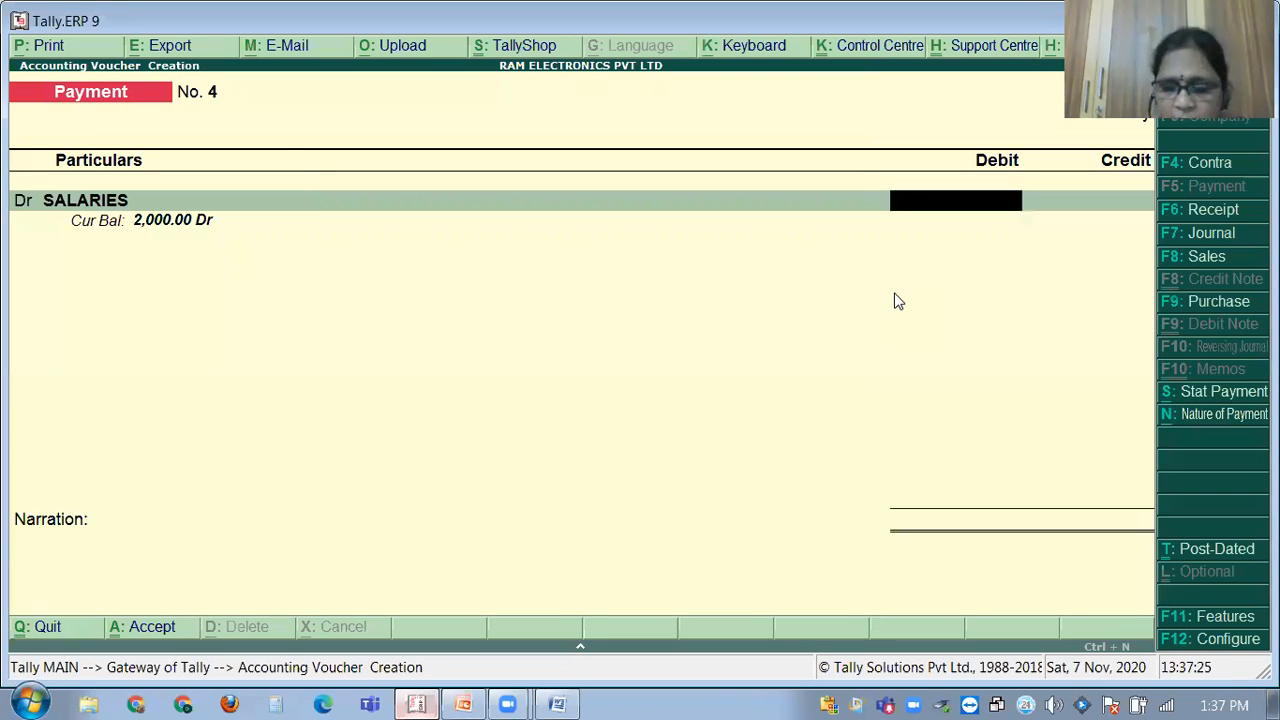
# Pay 12,000 salaries from Cash with narration 'BEING SALARIES PAID' and save payment No. 4.
pyautogui.click(560, 703)
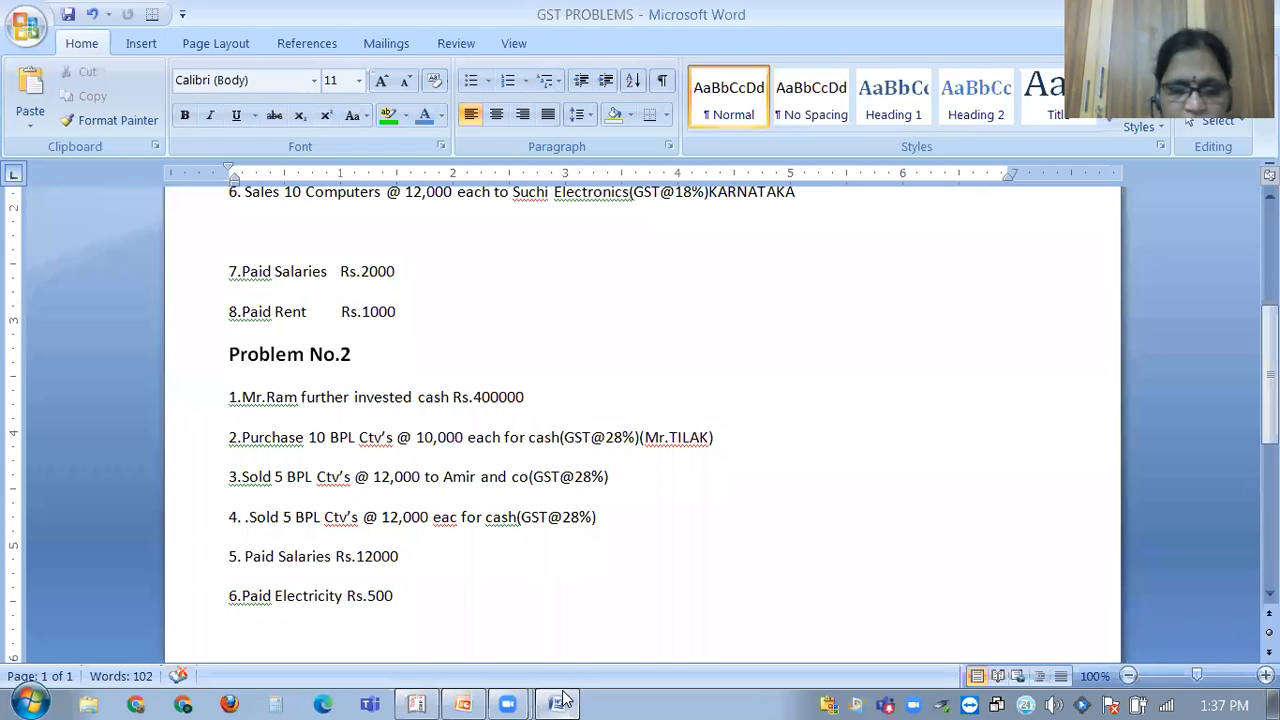
pyautogui.click(563, 700)
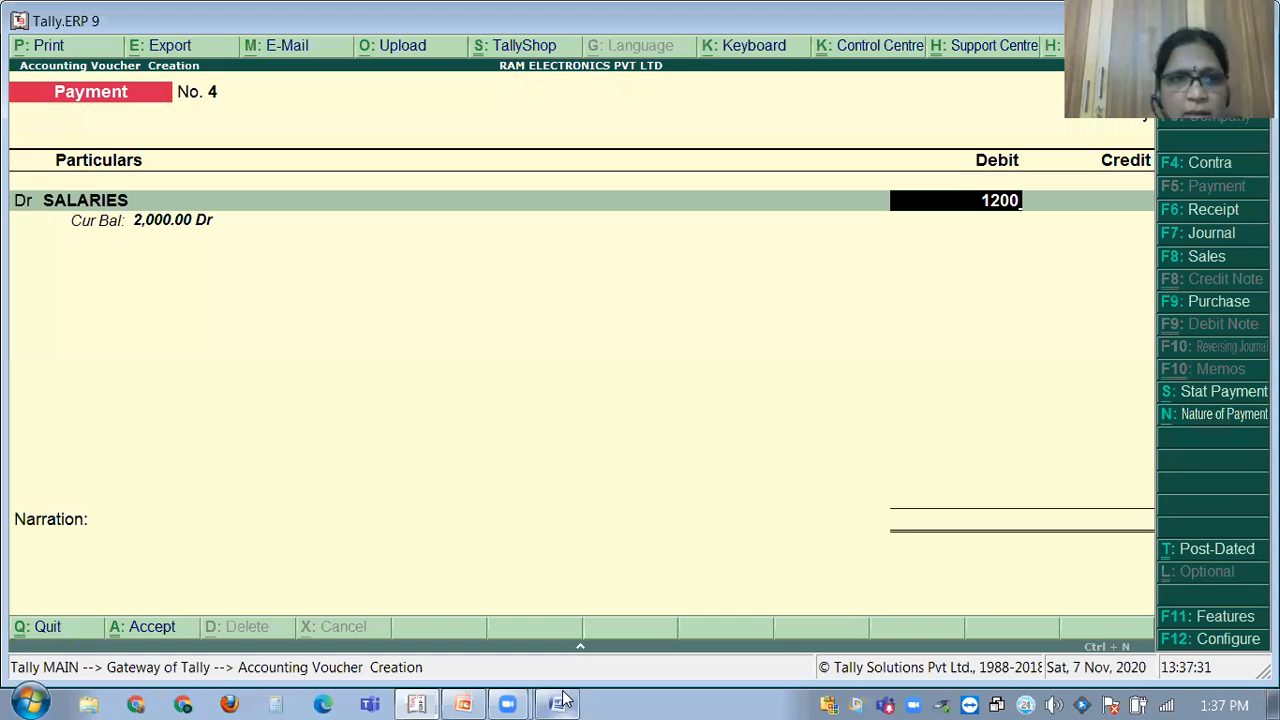
pyautogui.write('000.00')
pyautogui.press('Return')
pyautogui.press('Return')
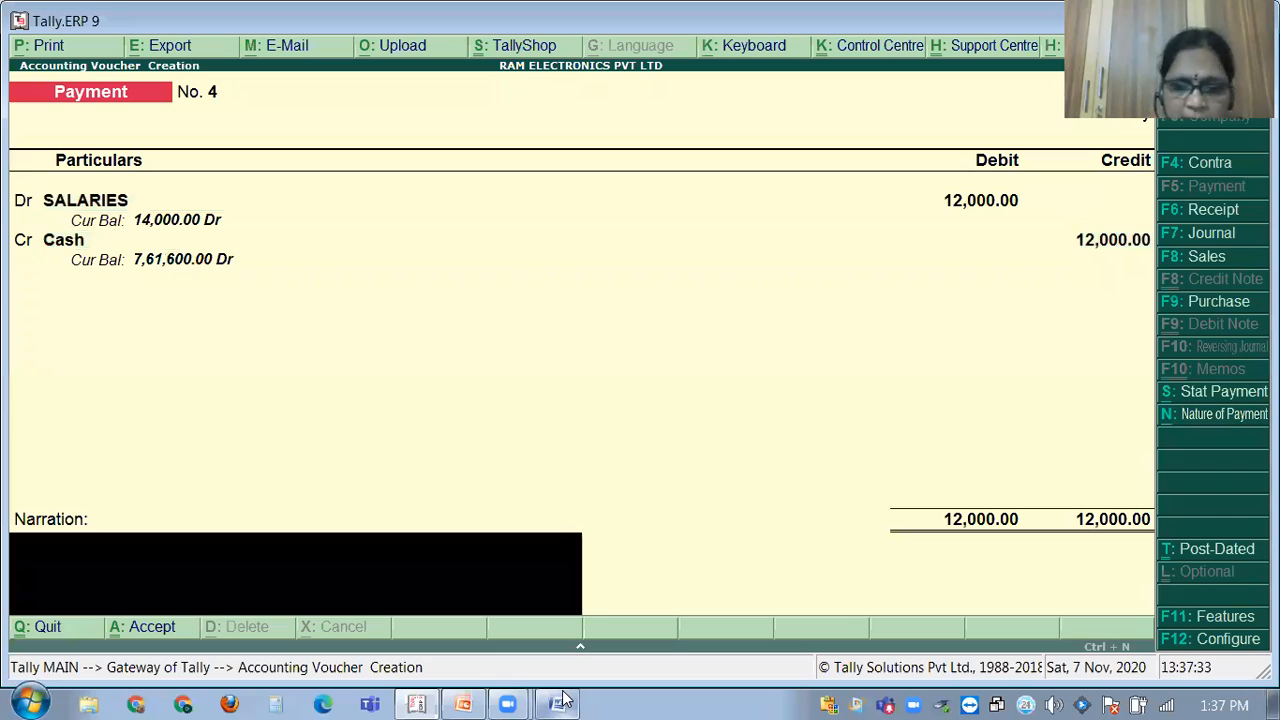
pyautogui.press('Return')
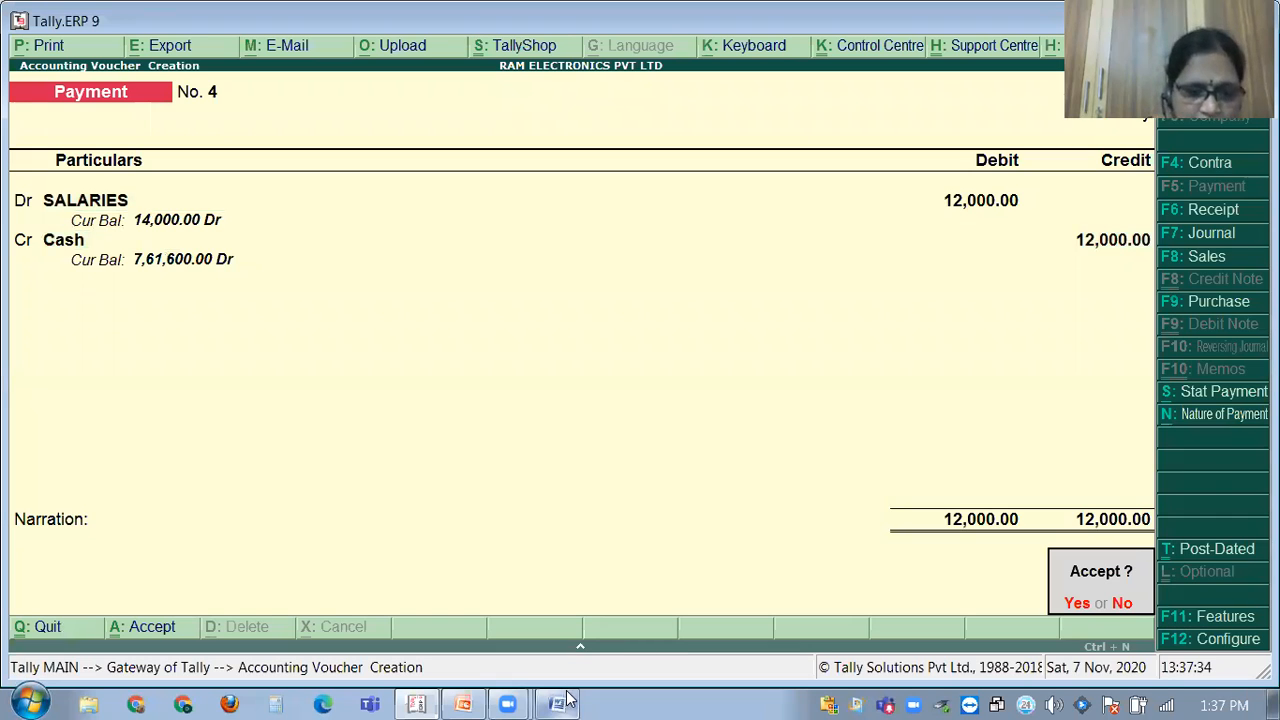
pyautogui.write('nBEIN')
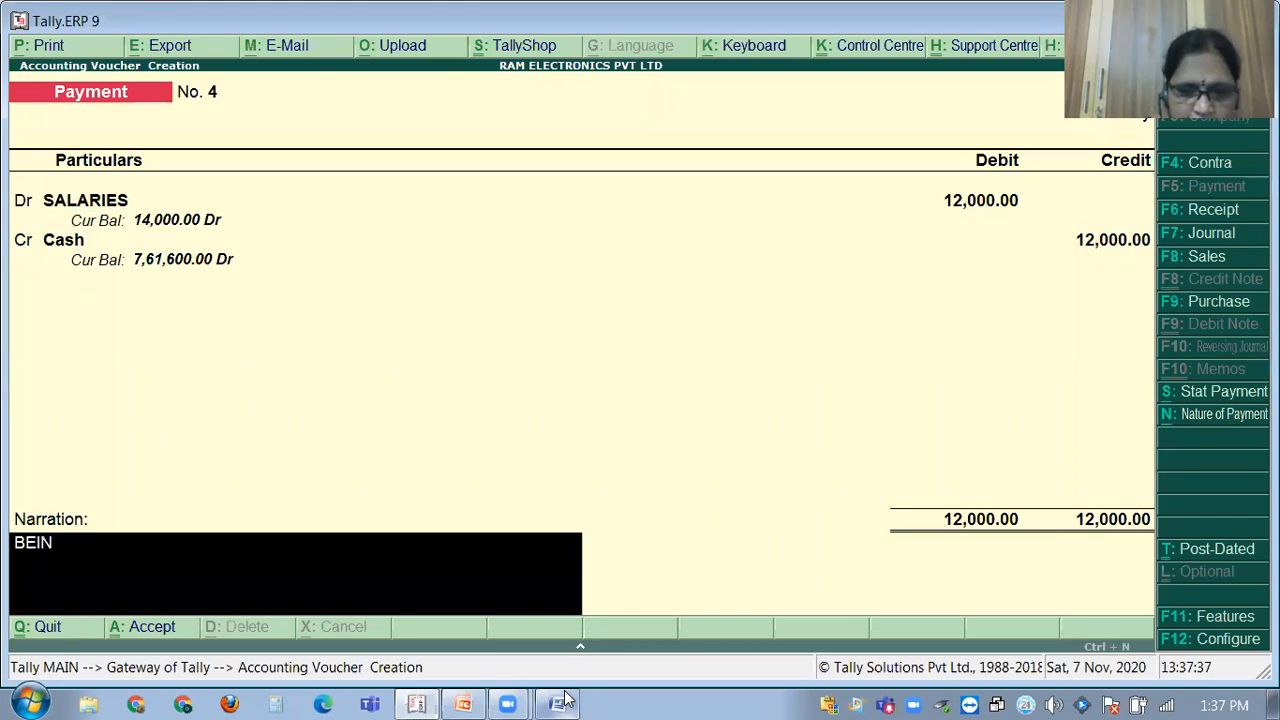
pyautogui.write('G SAL')
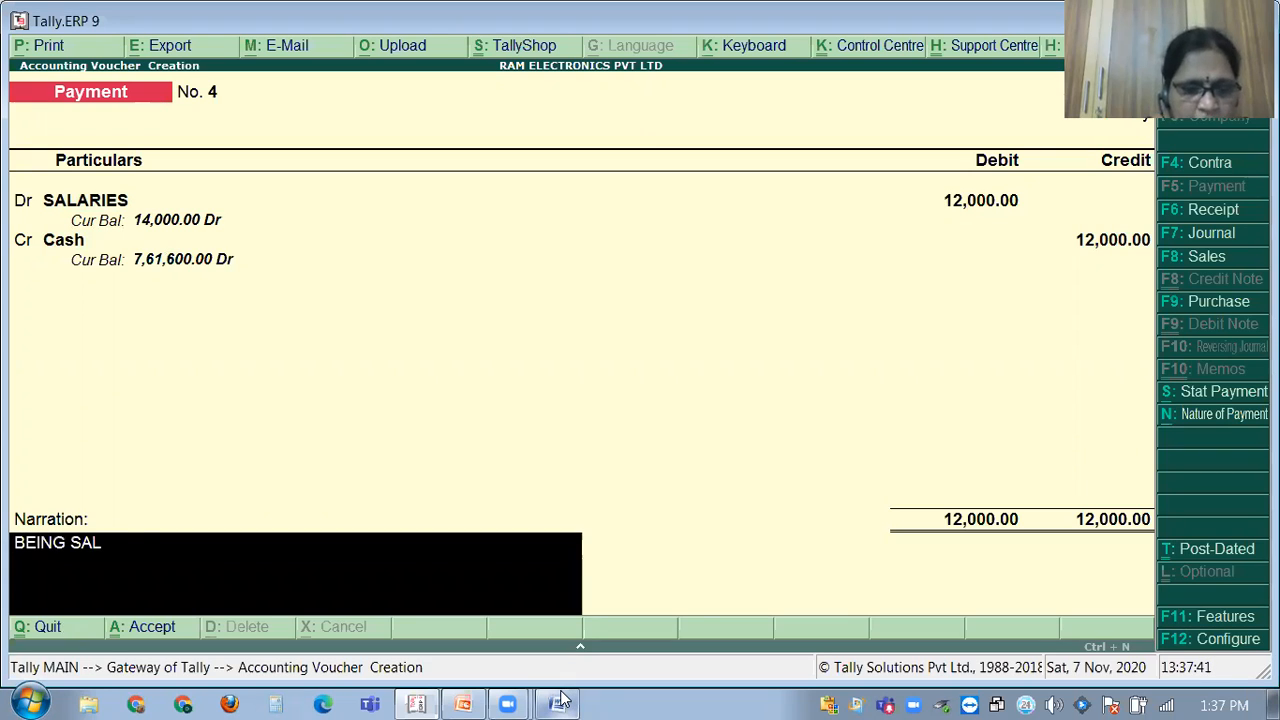
pyautogui.write('ARIES PAID')
pyautogui.press('Return')
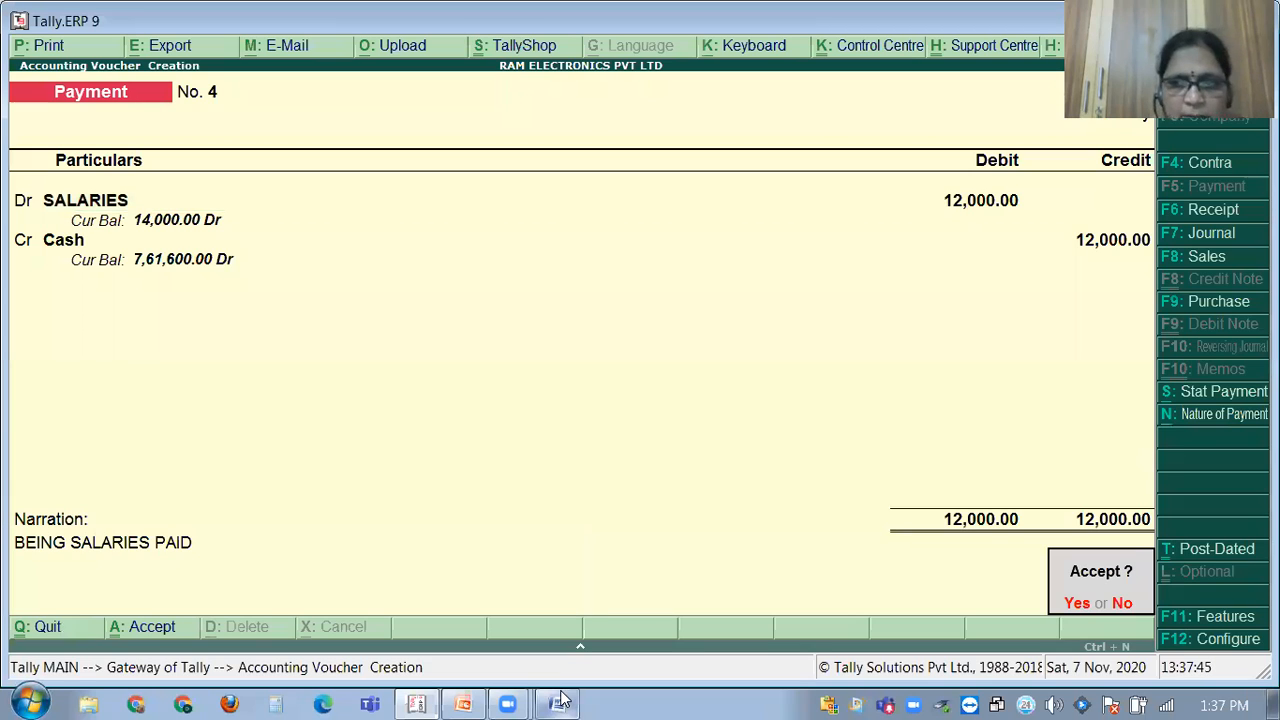
pyautogui.press('y')
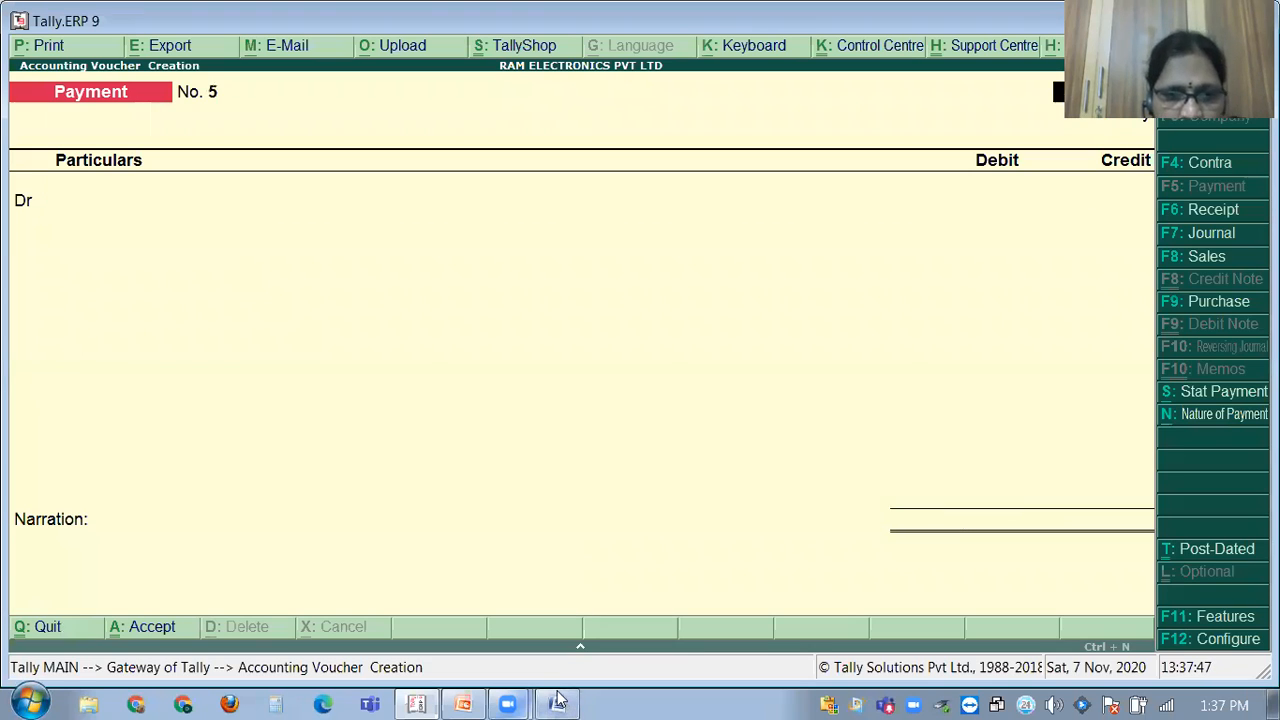
pyautogui.click(558, 703)
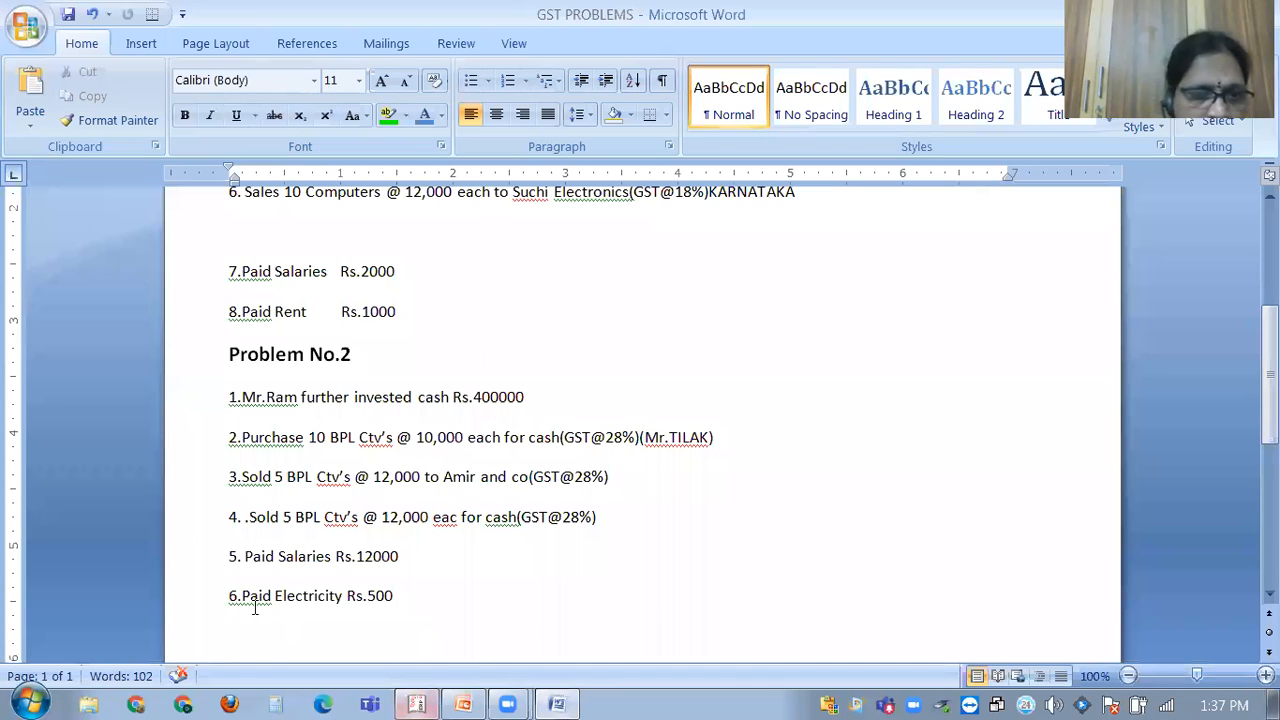
# From the payment's debit field, create ledger ELECTRICITY BILL under Indirect Expenses.
pyautogui.click(410, 702)
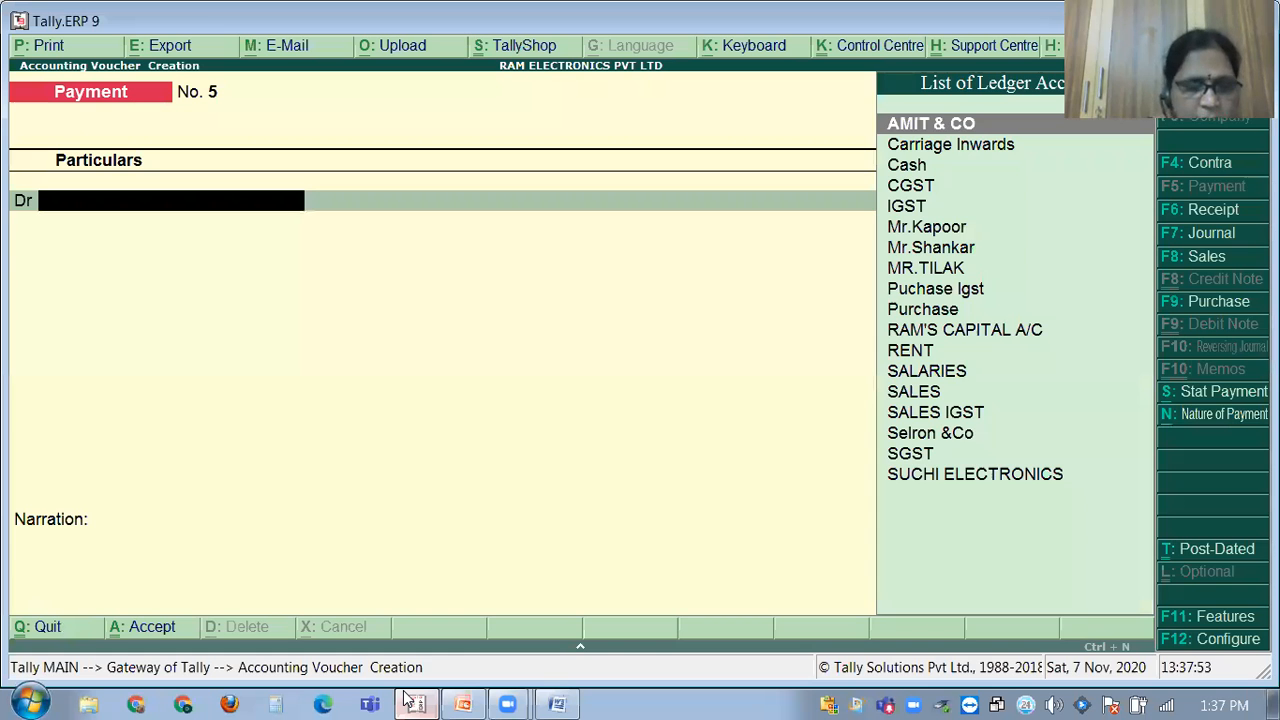
pyautogui.hotkey('alt', 'c')
pyautogui.write('ELECTRICITY BILL')
pyautogui.press('Return')
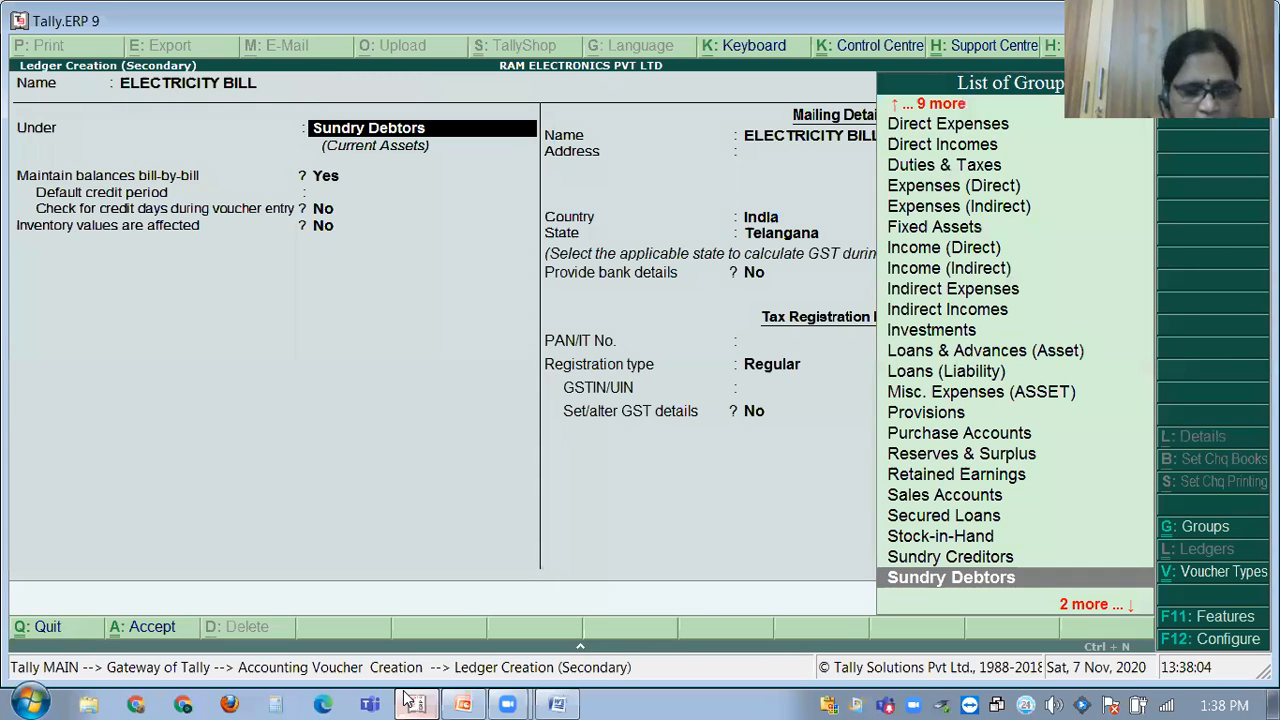
pyautogui.write('IN')
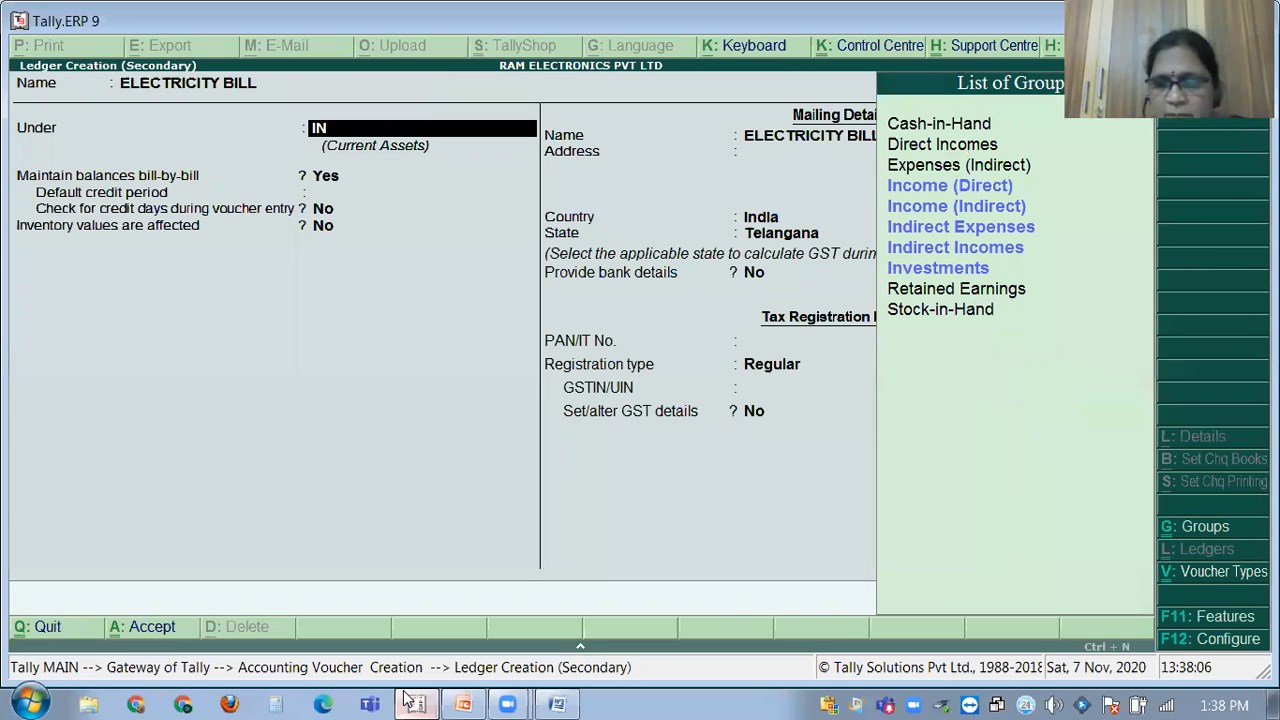
pyautogui.press('Down')
pyautogui.press('Down')
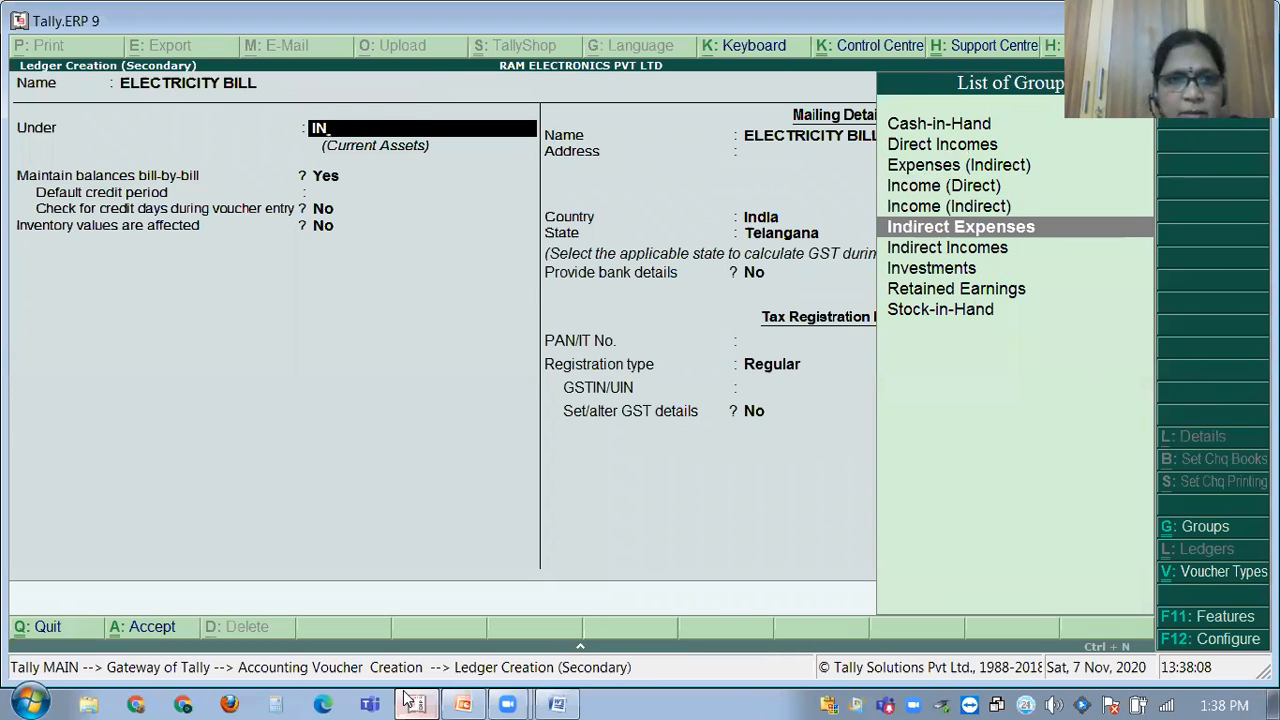
pyautogui.press('Return')
pyautogui.press('Return')
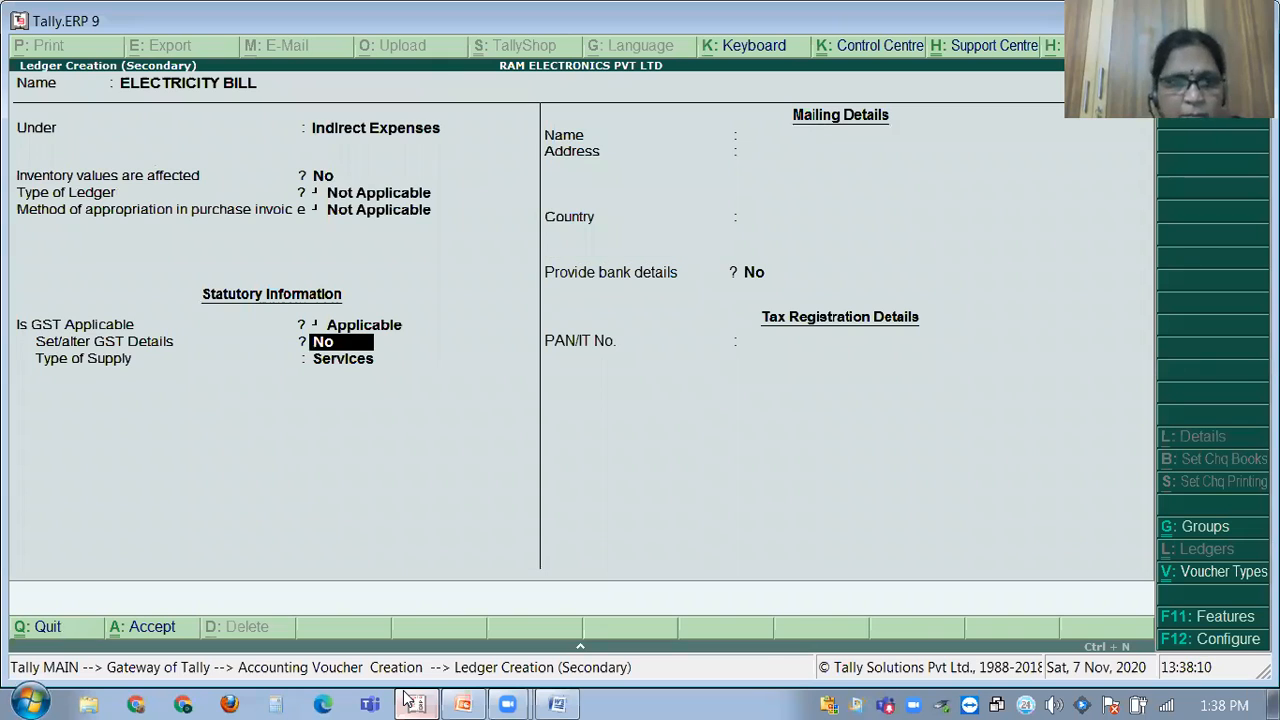
# Set the ledger's GST applicability to Not Applicable and save it.
pyautogui.press('t')
pyautogui.press('BackSpace')
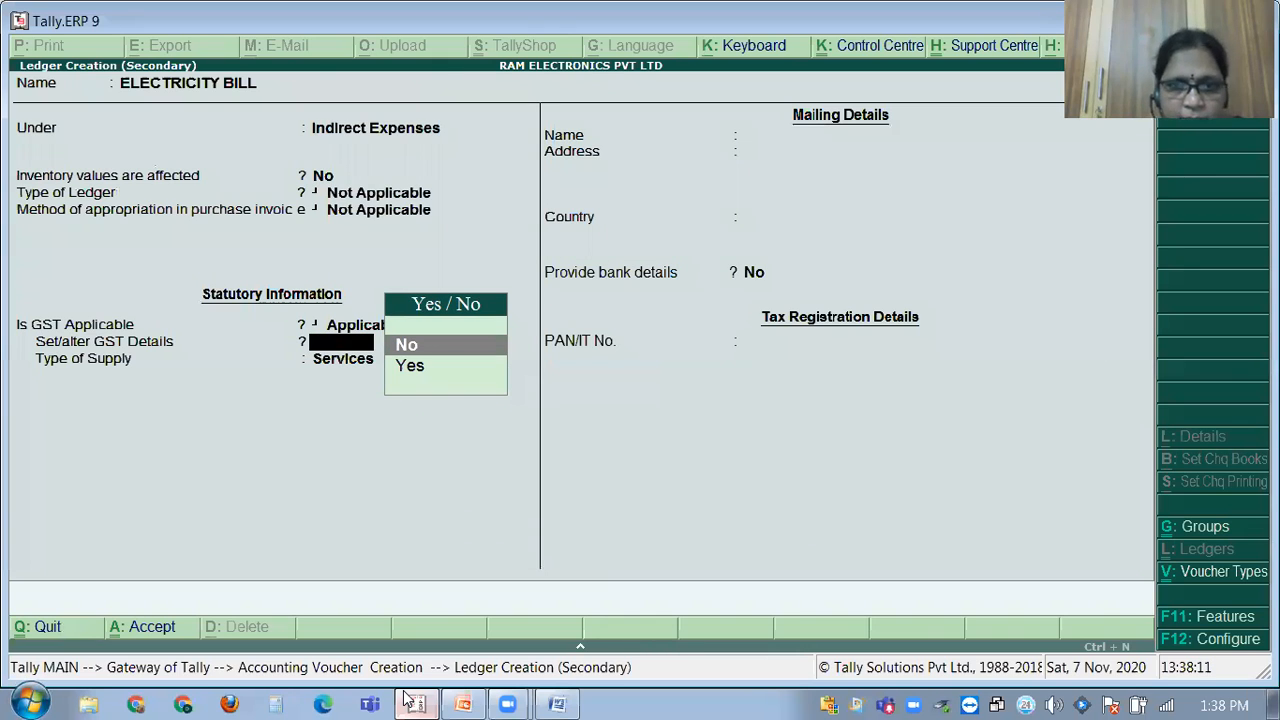
pyautogui.press('BackSpace')
pyautogui.press('Down')
pyautogui.press('Return')
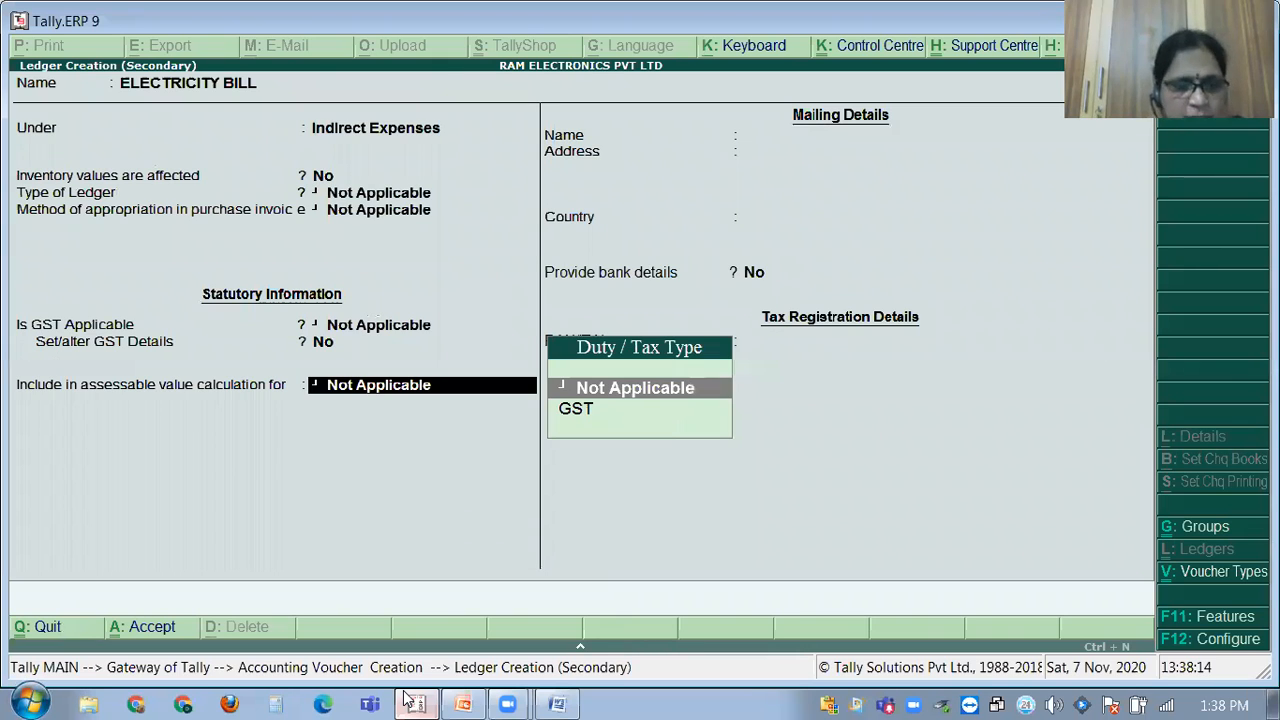
pyautogui.hotkey('ctrl', 'a')
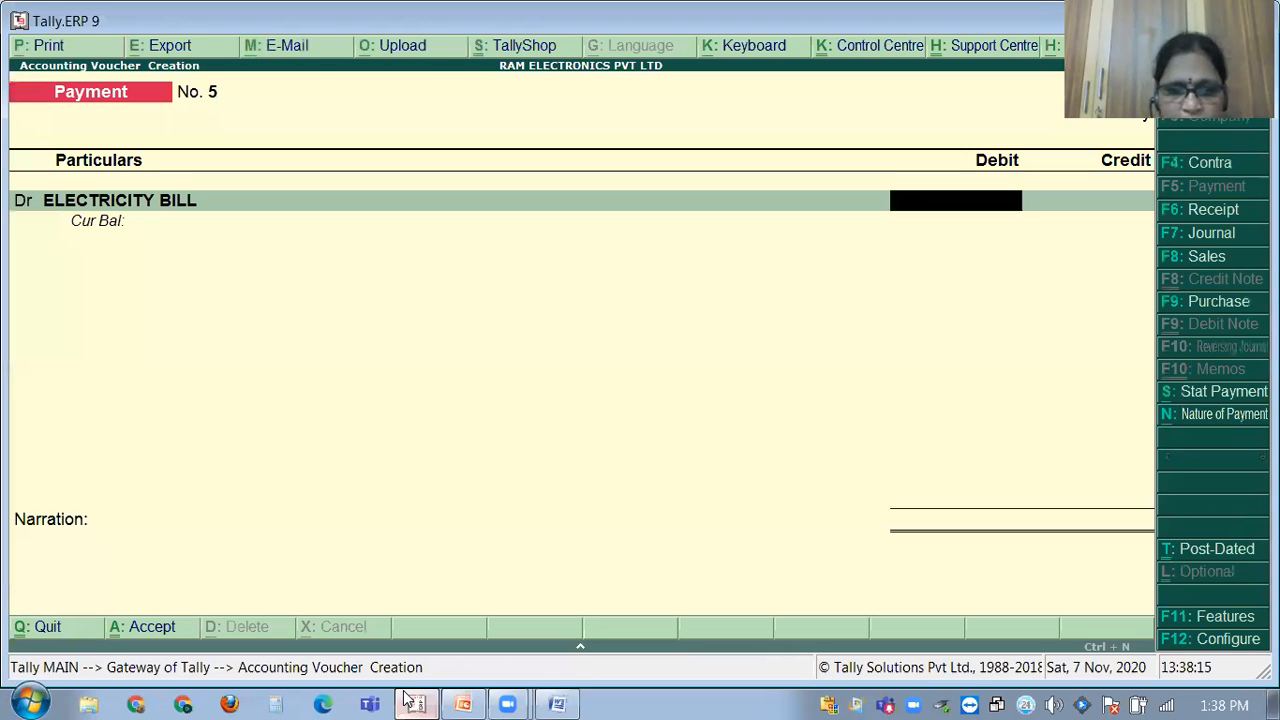
# Pay the 500 electricity bill from Cash with narration 'BEING ELECTRICITY BILL PAID' and save.
pyautogui.click(572, 698)
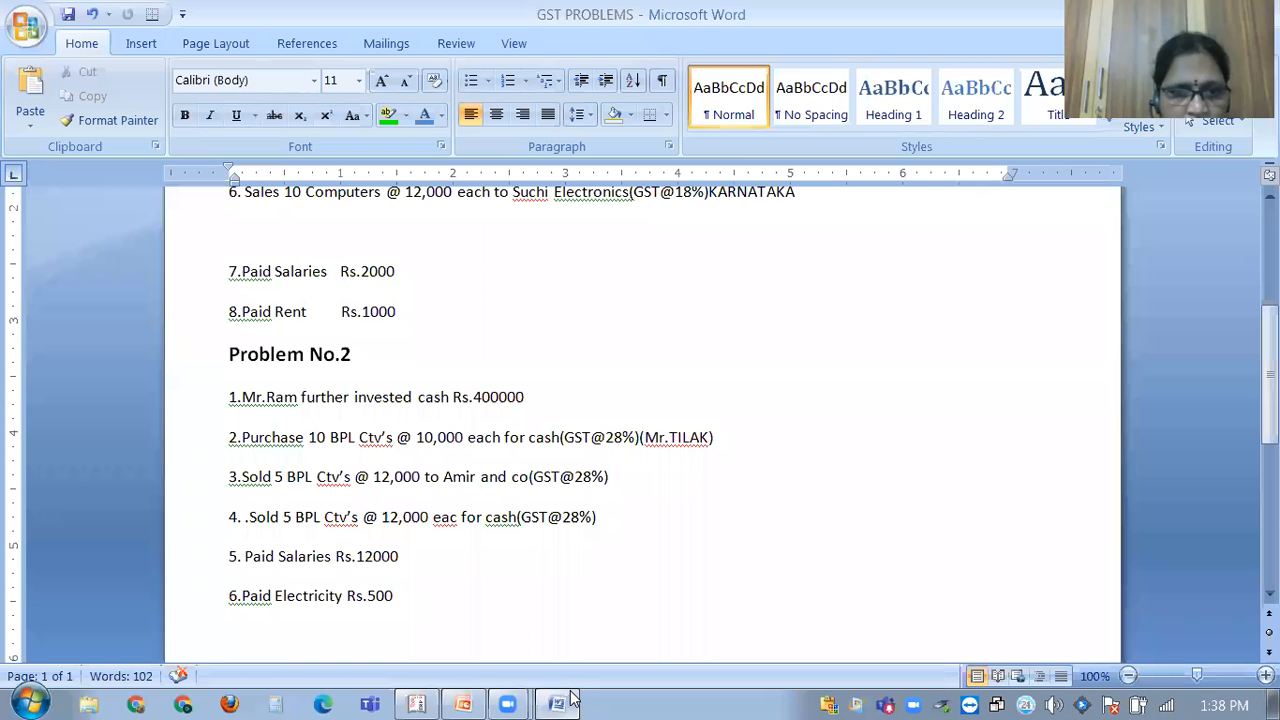
pyautogui.click(572, 698)
pyautogui.write('500')
pyautogui.press('Return')
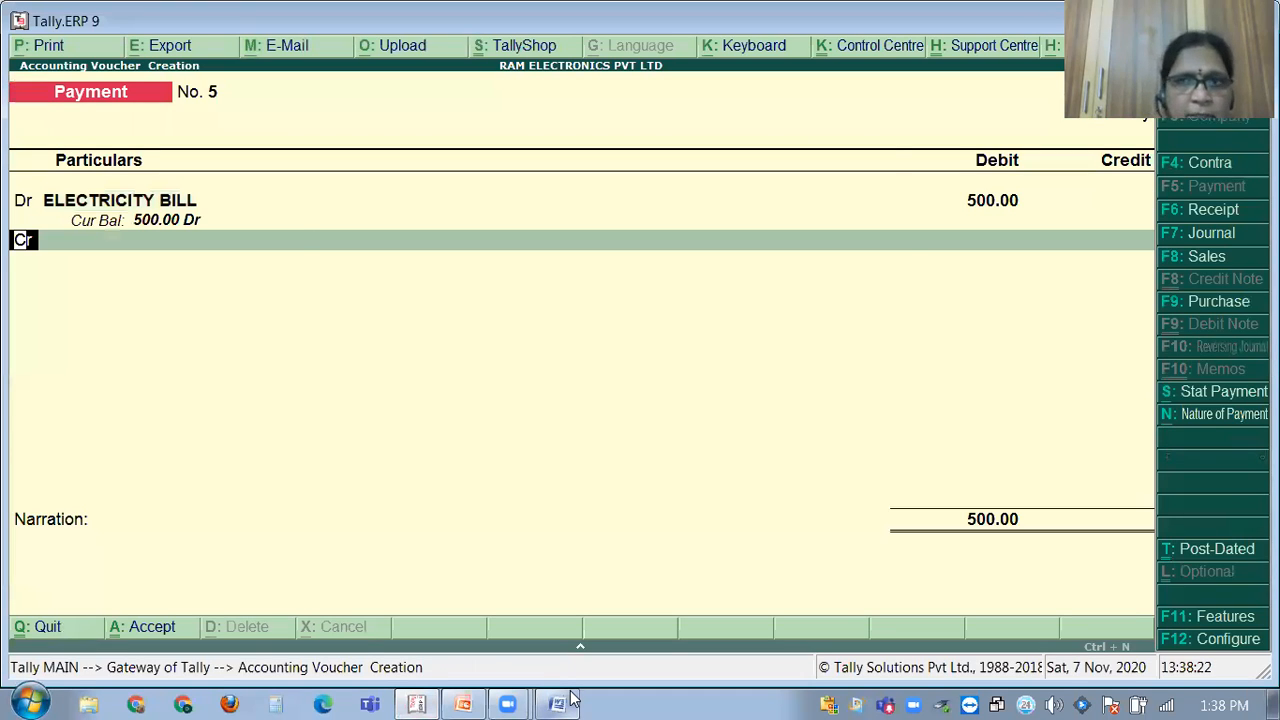
pyautogui.press('Return')
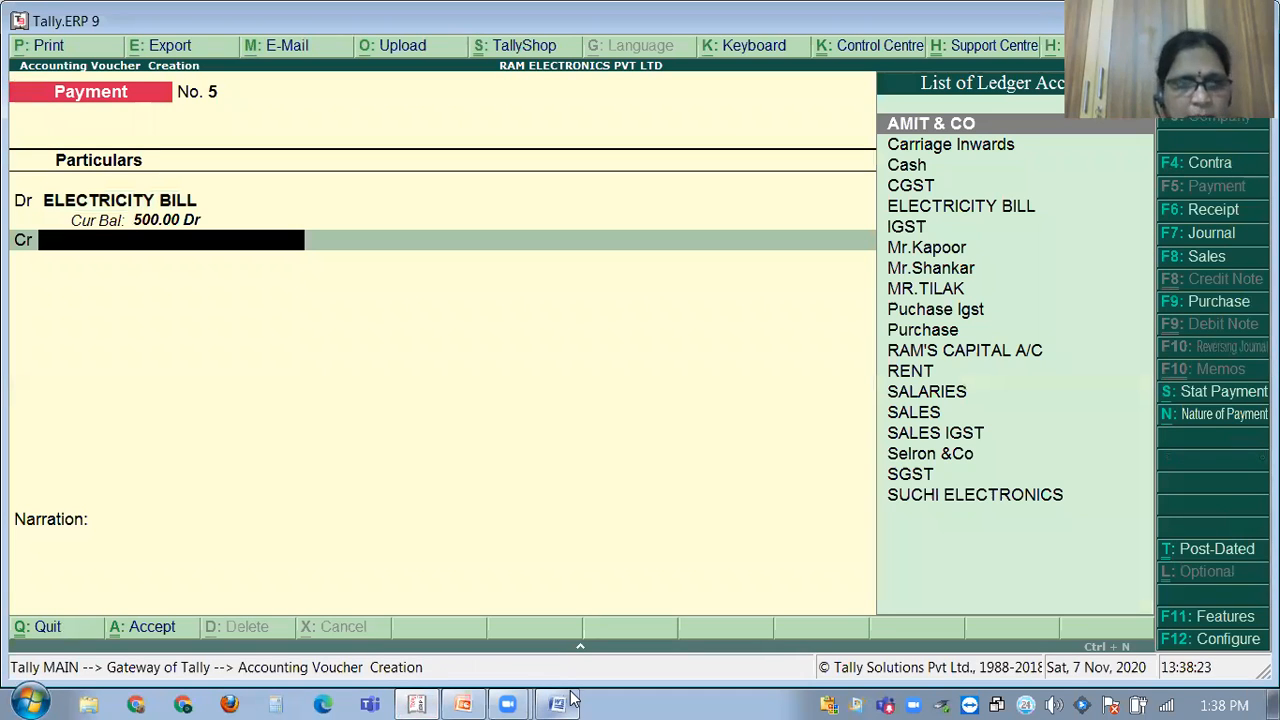
pyautogui.write('CAS')
pyautogui.press('Return')
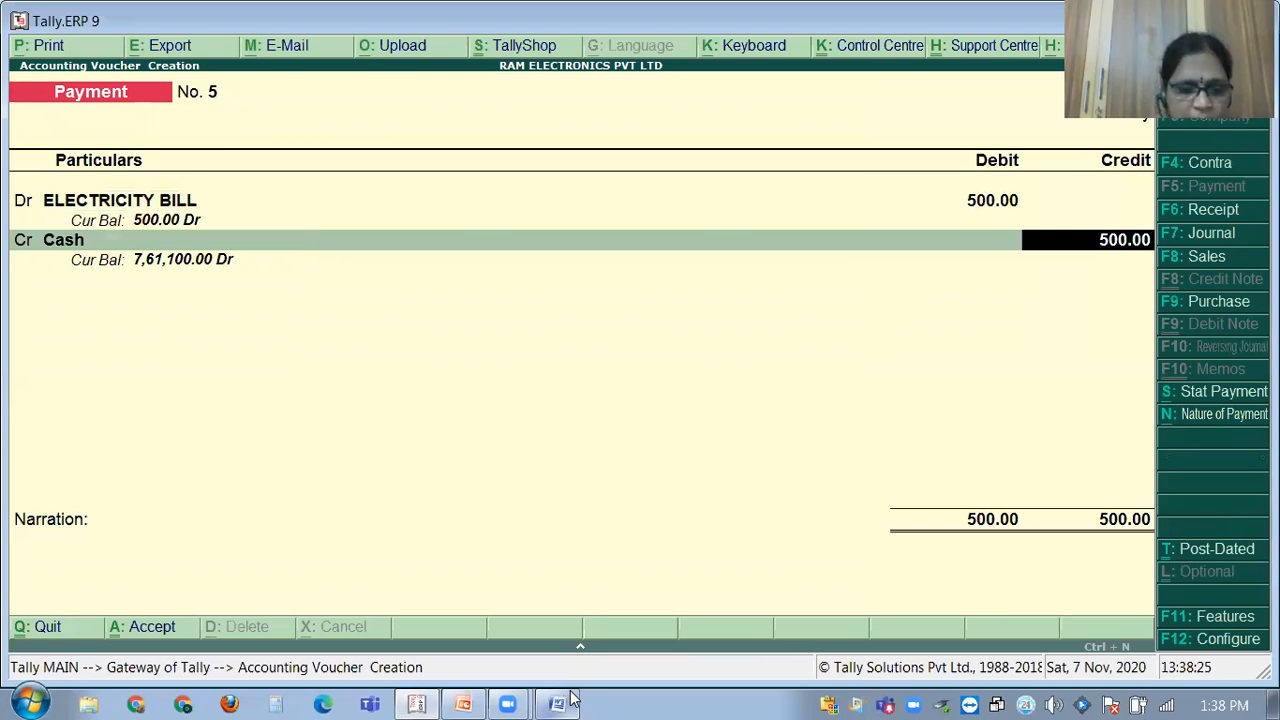
pyautogui.press('Return')
pyautogui.write('BEING ELECTRICITY BILL PAI')
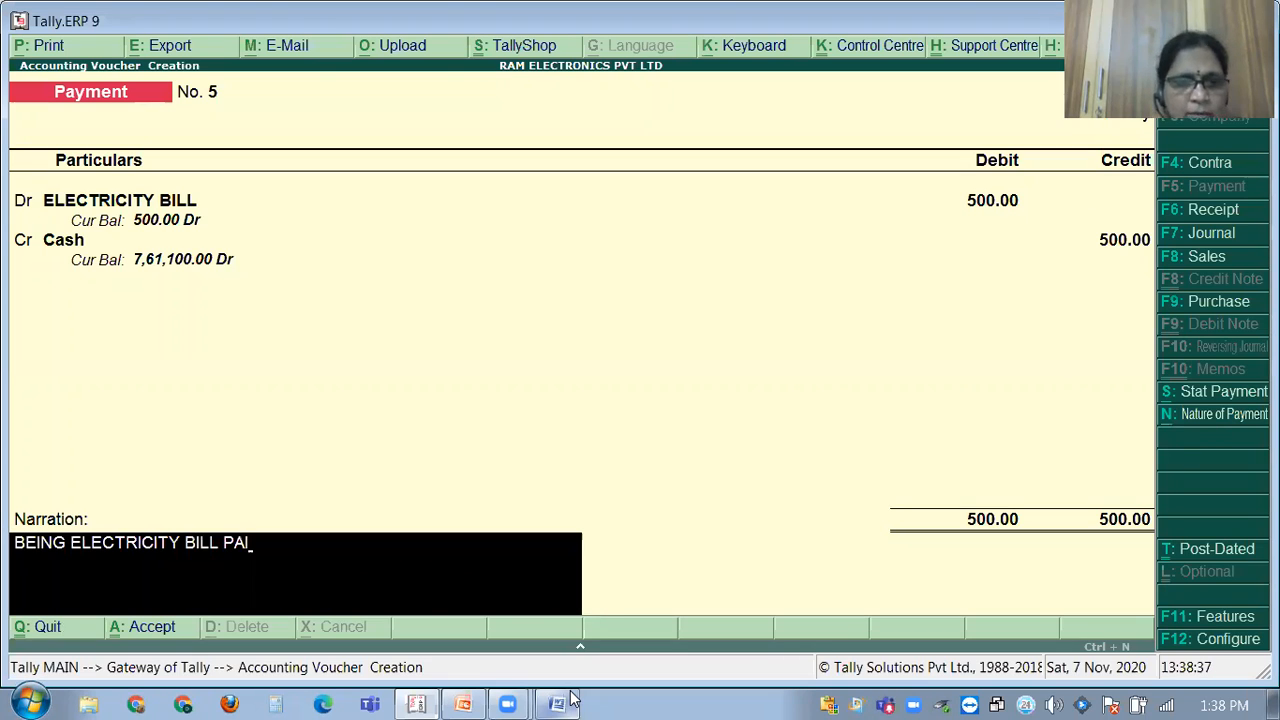
pyautogui.write('D')
pyautogui.press('Return')
pyautogui.press('Return')
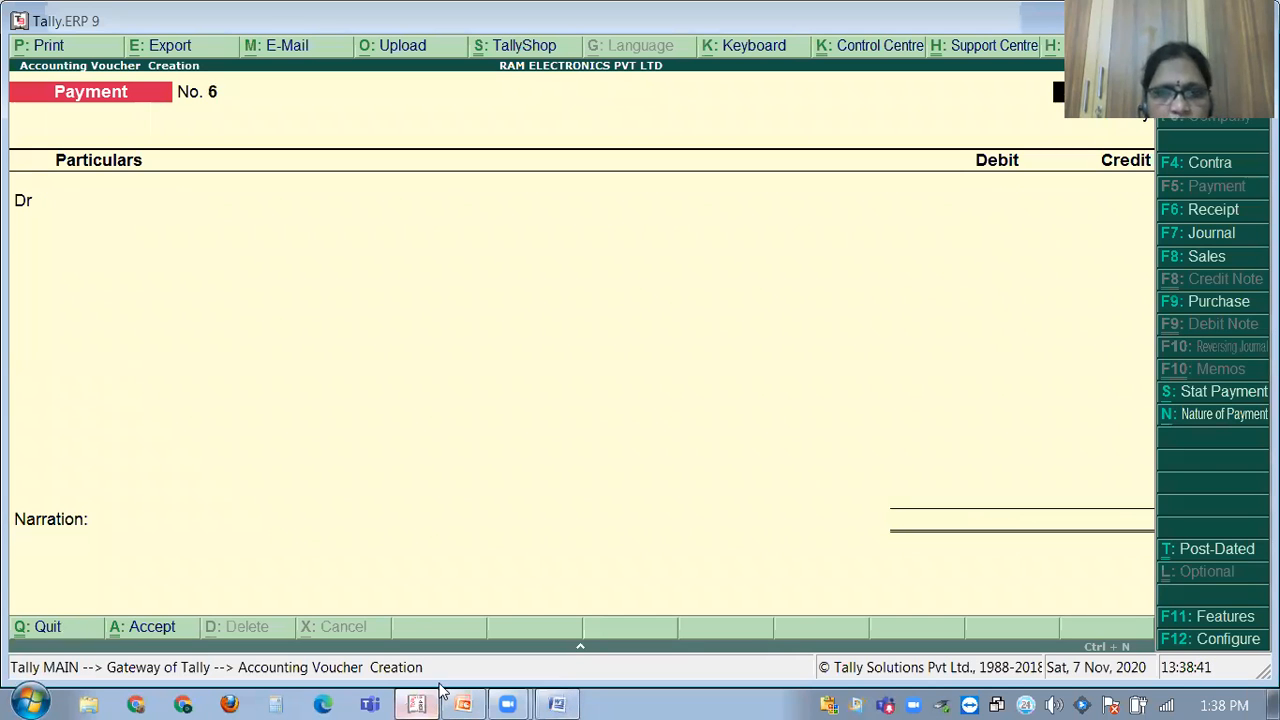
# Review the GST PROBLEMS document, then quit the blank payment voucher to Gateway of Tally.
pyautogui.click(558, 703)
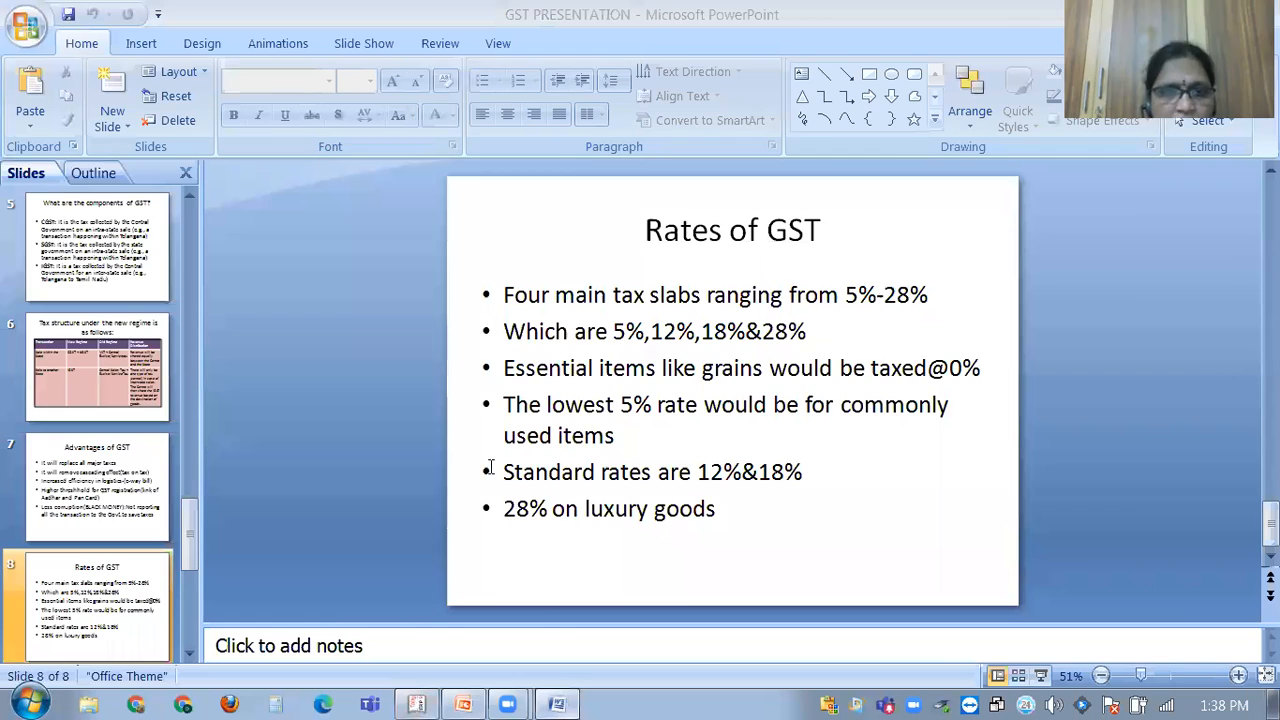
pyautogui.hotkey('alt', 'Tab')
pyautogui.scroll(4, 544, 422)
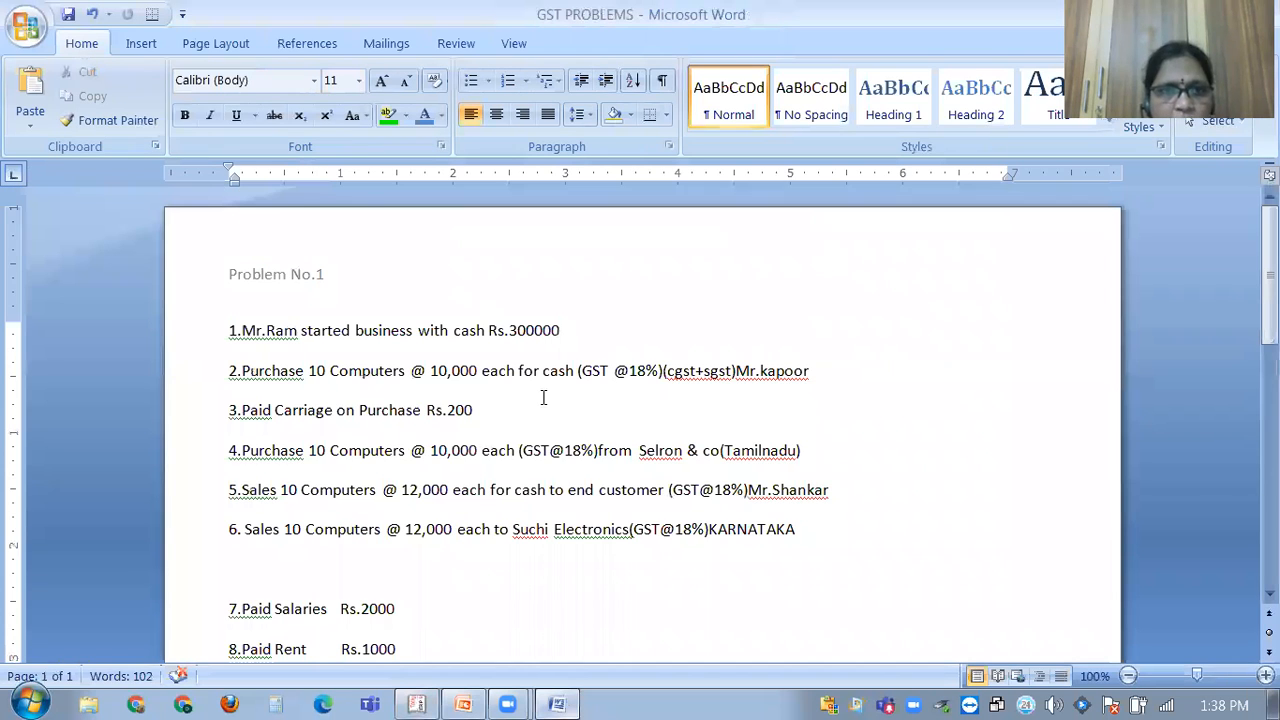
pyautogui.scroll(-7, 533, 403)
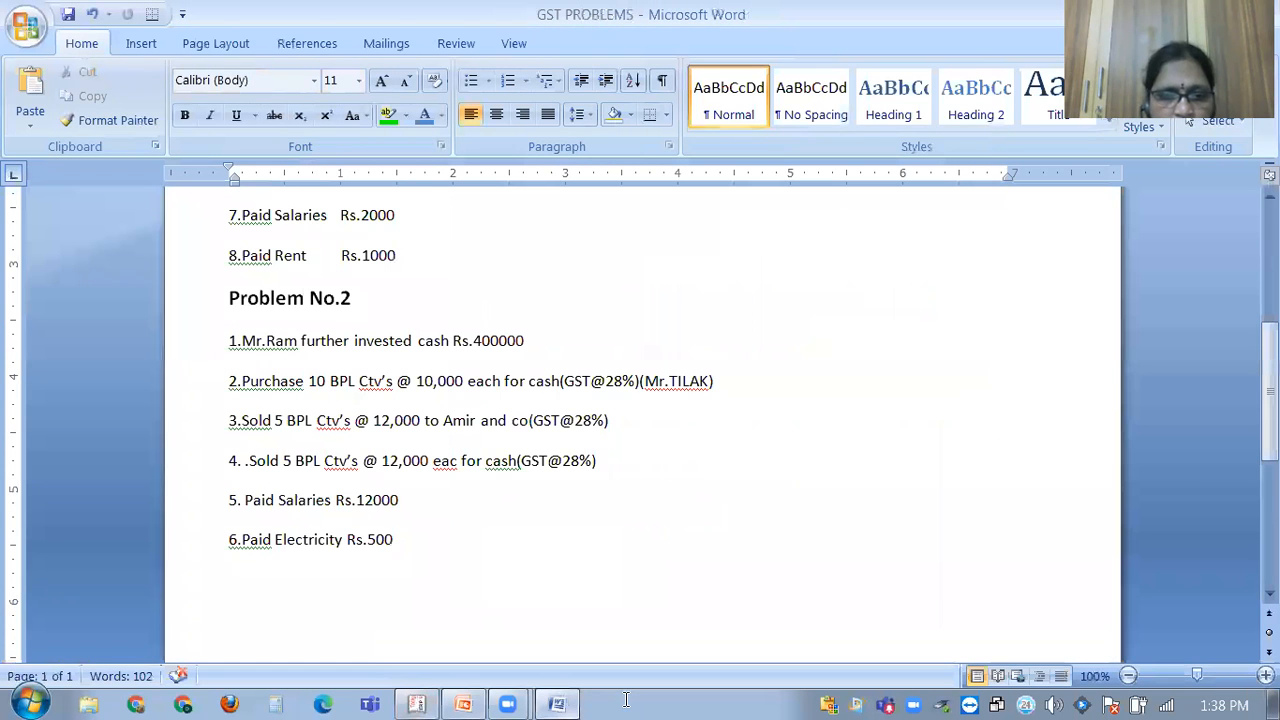
pyautogui.scroll(-3, 572, 498)
pyautogui.hotkey('alt', 'Tab')
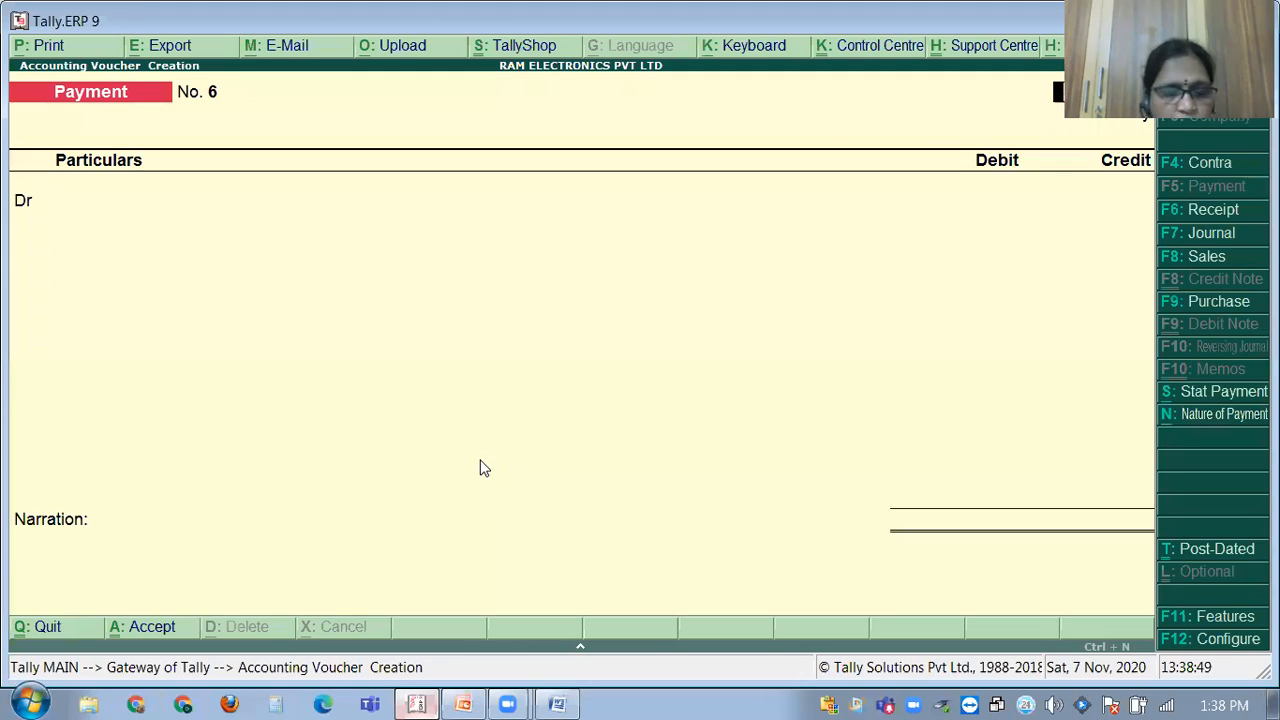
pyautogui.press('Escape')
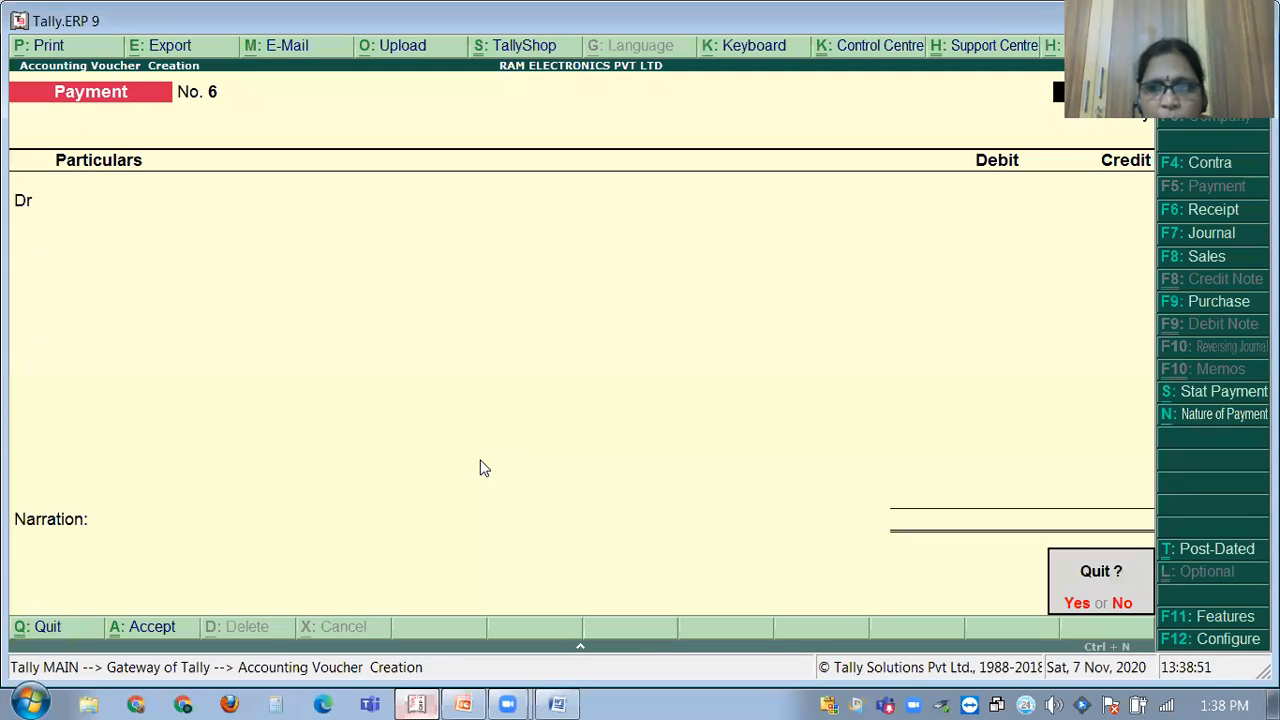
pyautogui.press('y')
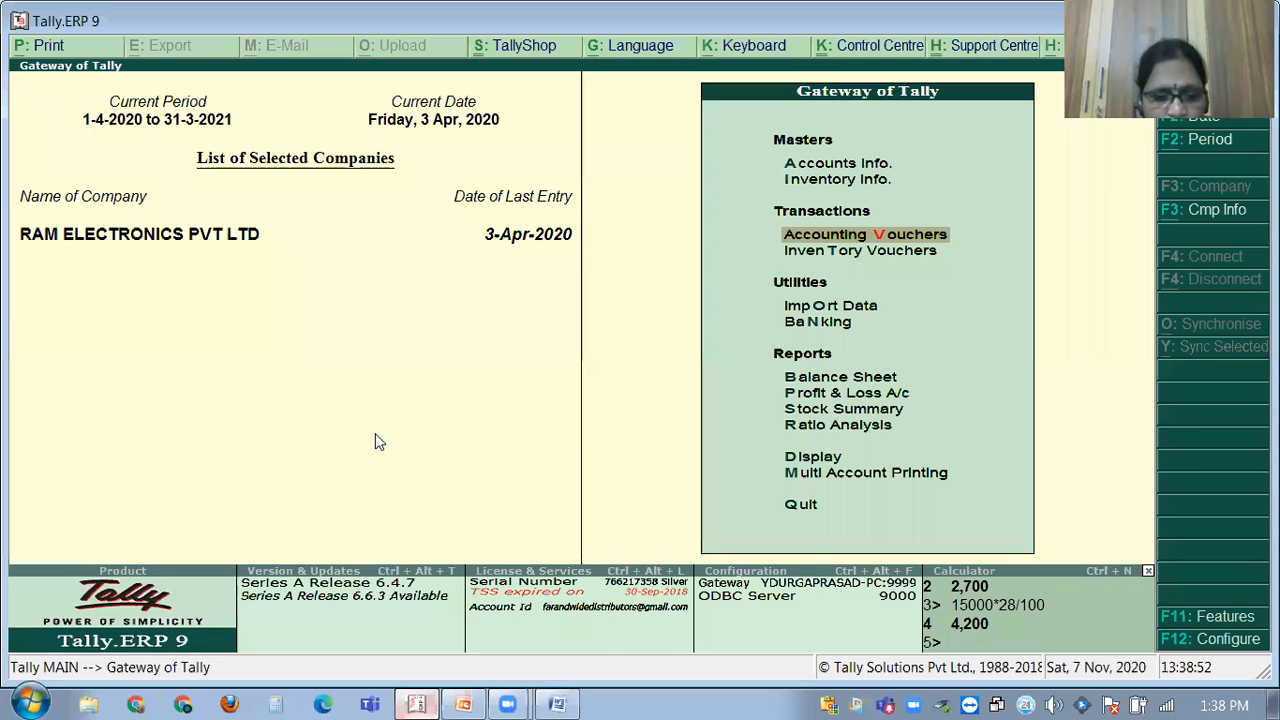
# Open Account Books > Sales Register and drill into April's four sales vouchers totalling 4,36,800.
pyautogui.click(800, 458)
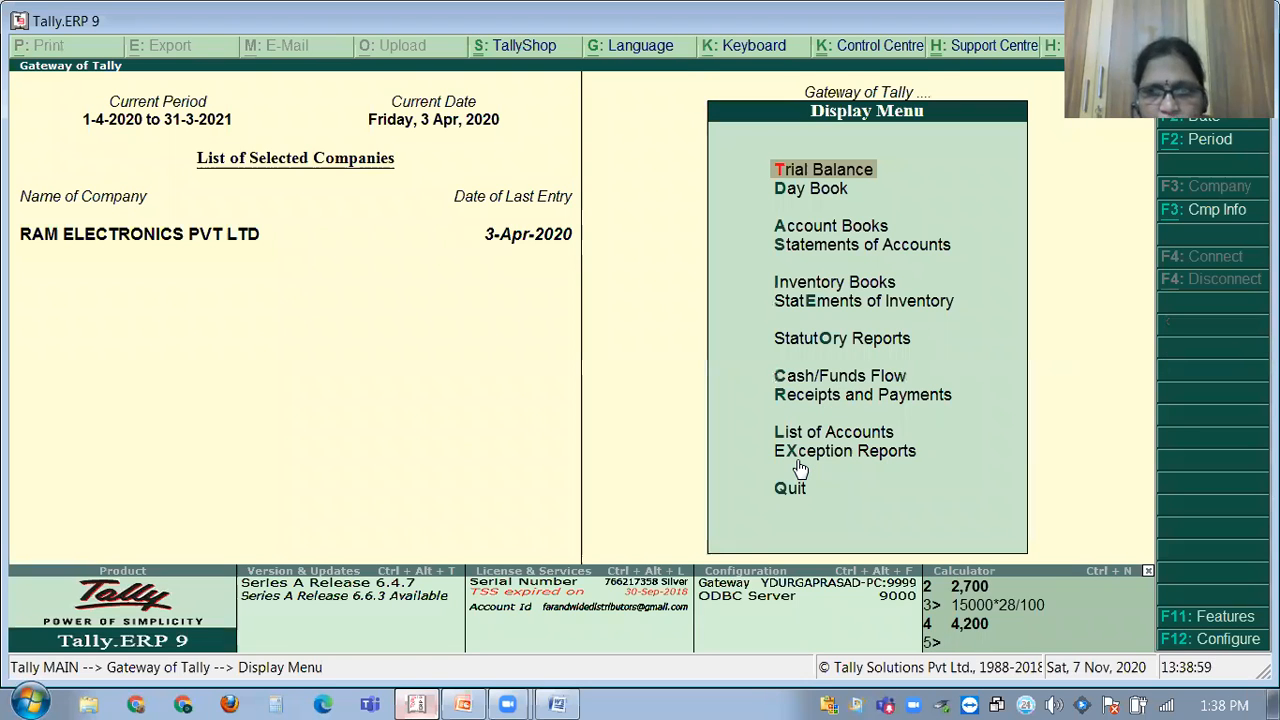
pyautogui.press('a')
pyautogui.press('Down')
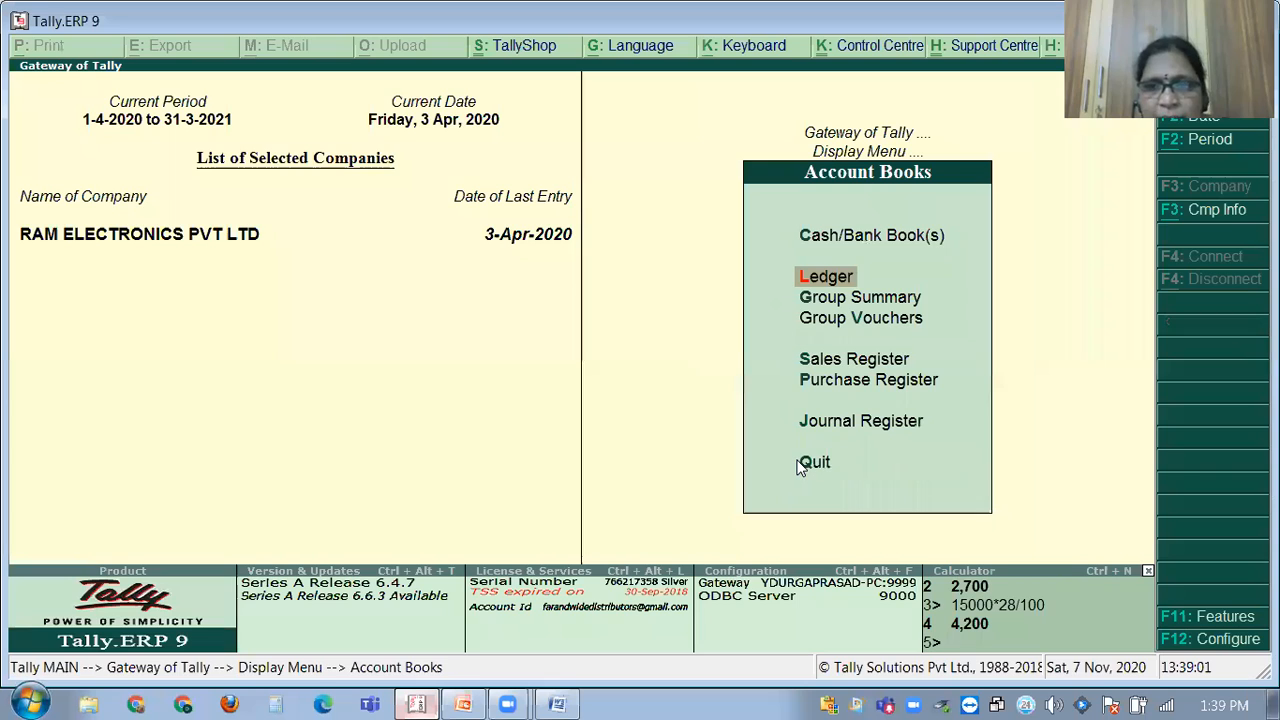
pyautogui.press('Down')
pyautogui.press('Down')
pyautogui.press('Down')
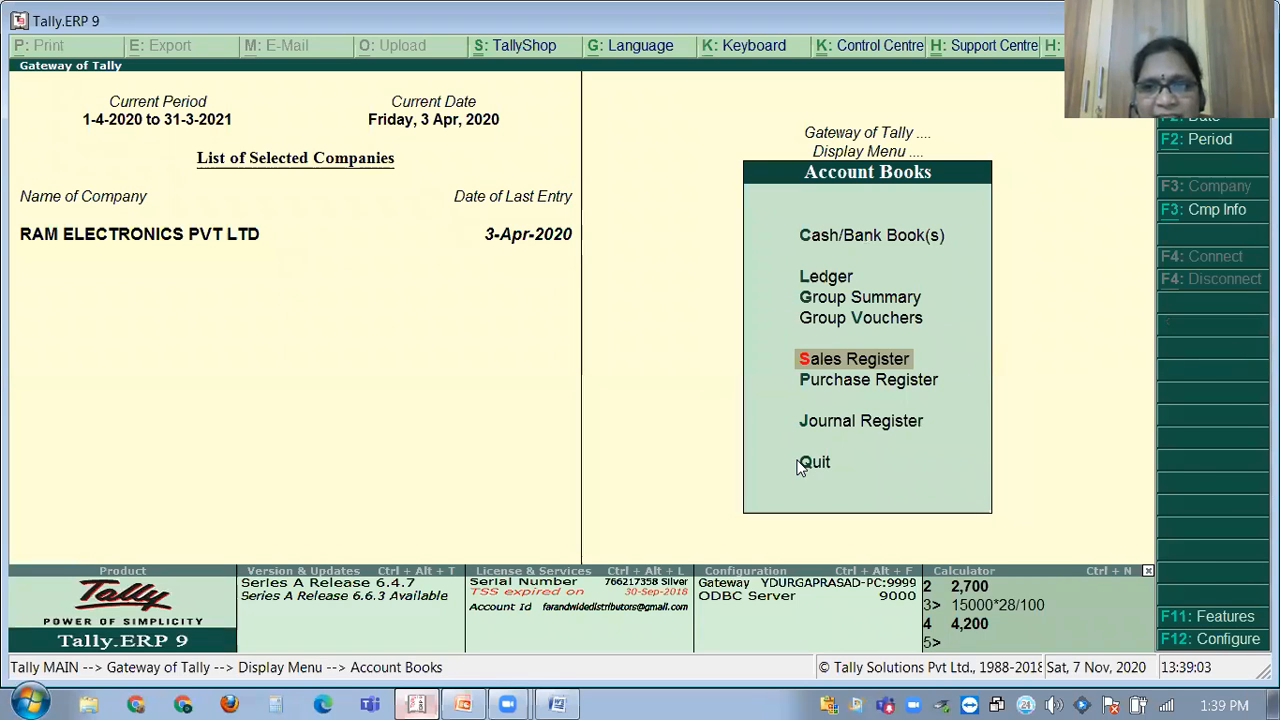
pyautogui.press('Return')
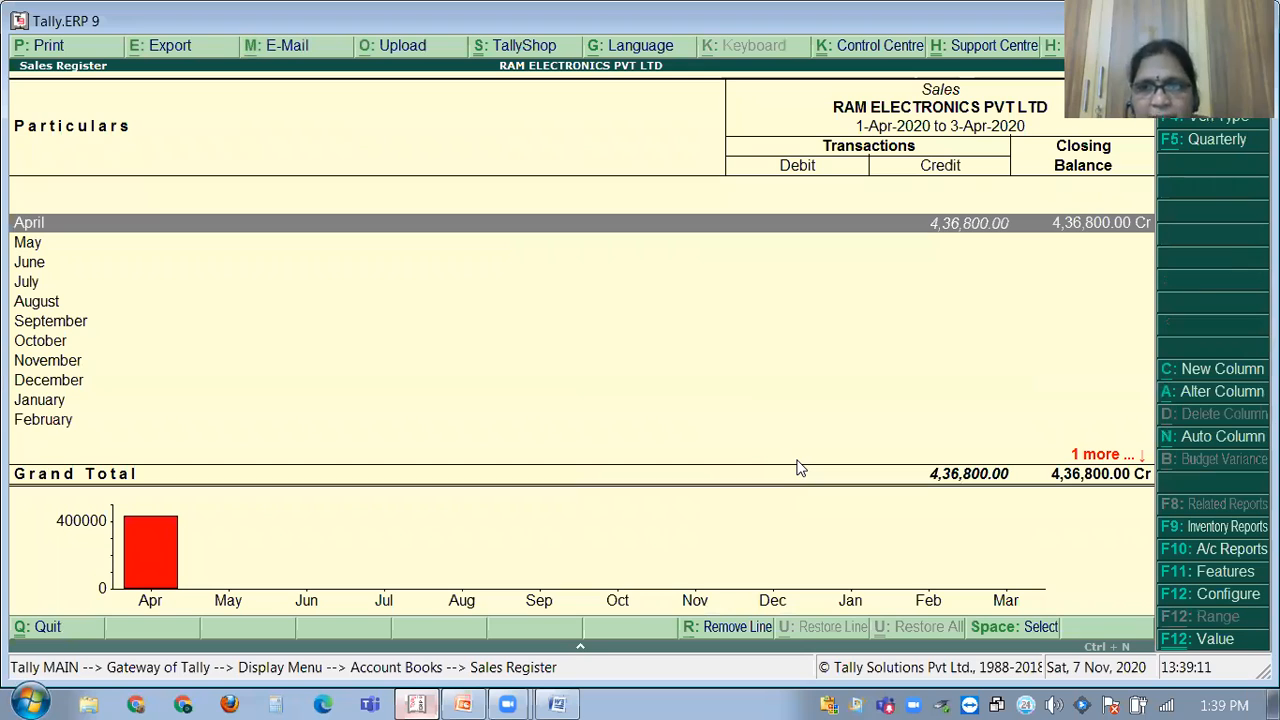
pyautogui.press('Return')
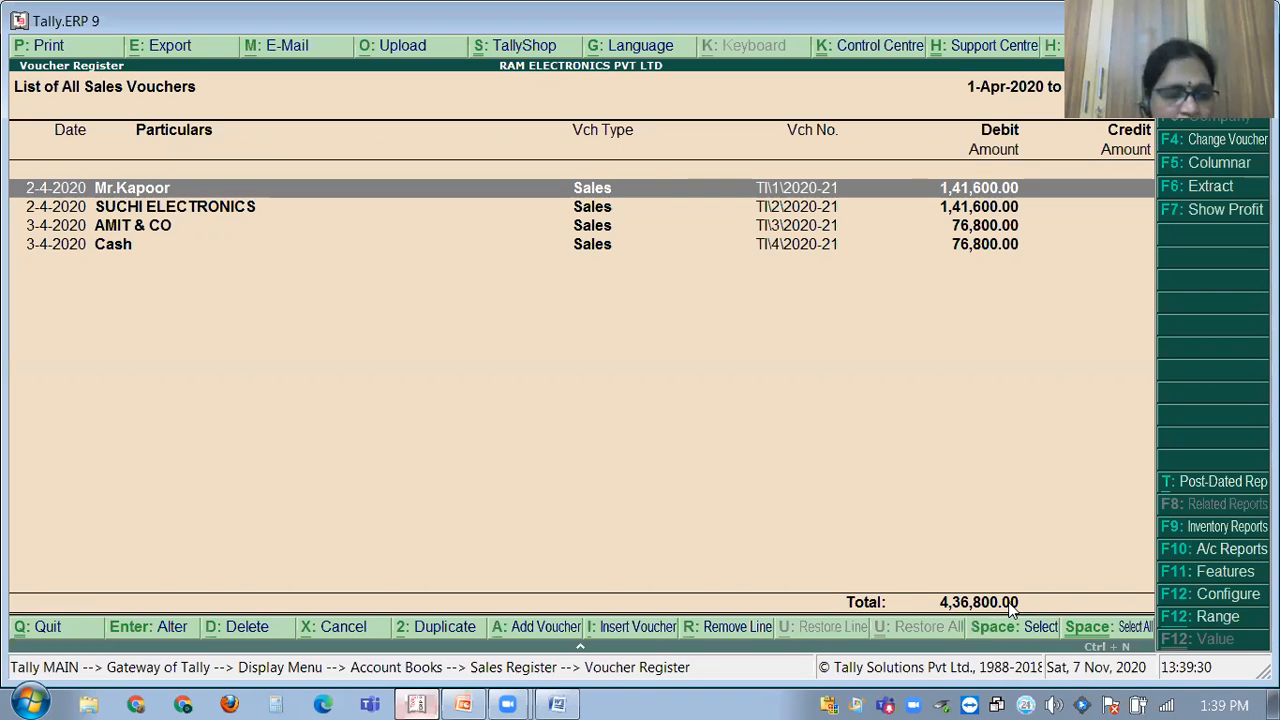
pyautogui.press('Escape')
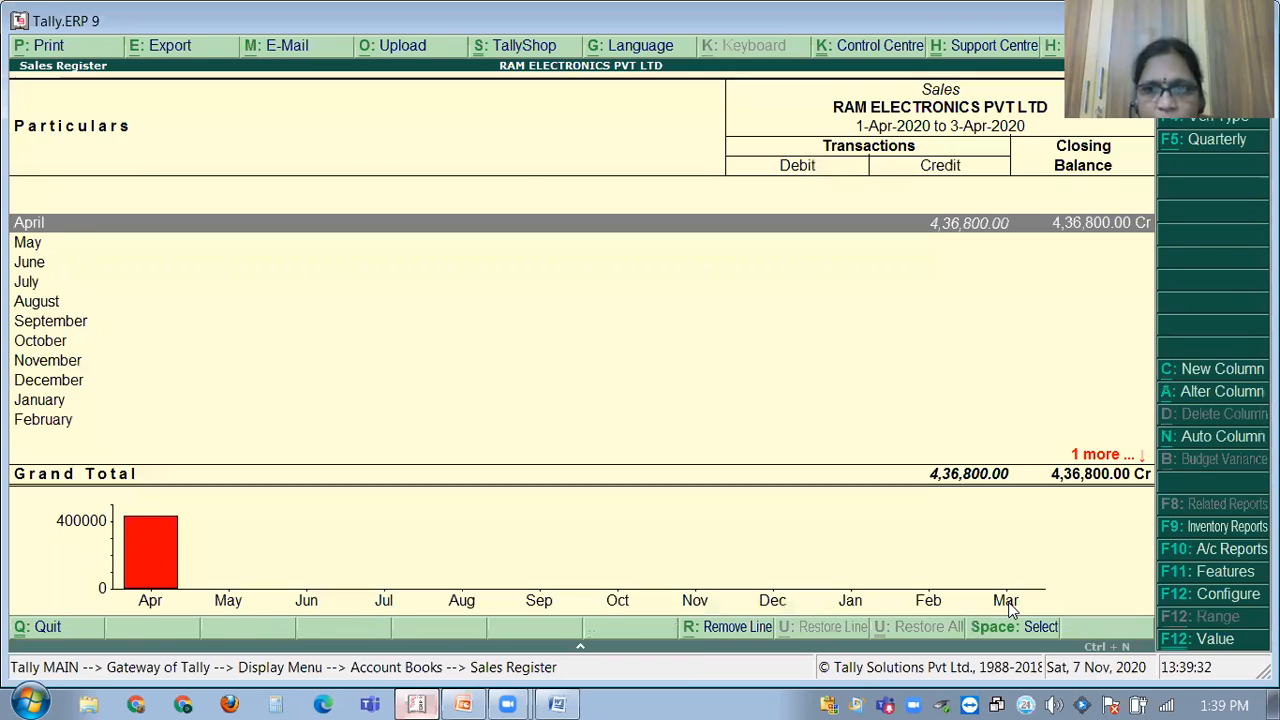
# Review April's three purchase vouchers (3,64,000) in the Purchase Register, then back out to Gateway.
pyautogui.press('Escape')
pyautogui.press('Down')
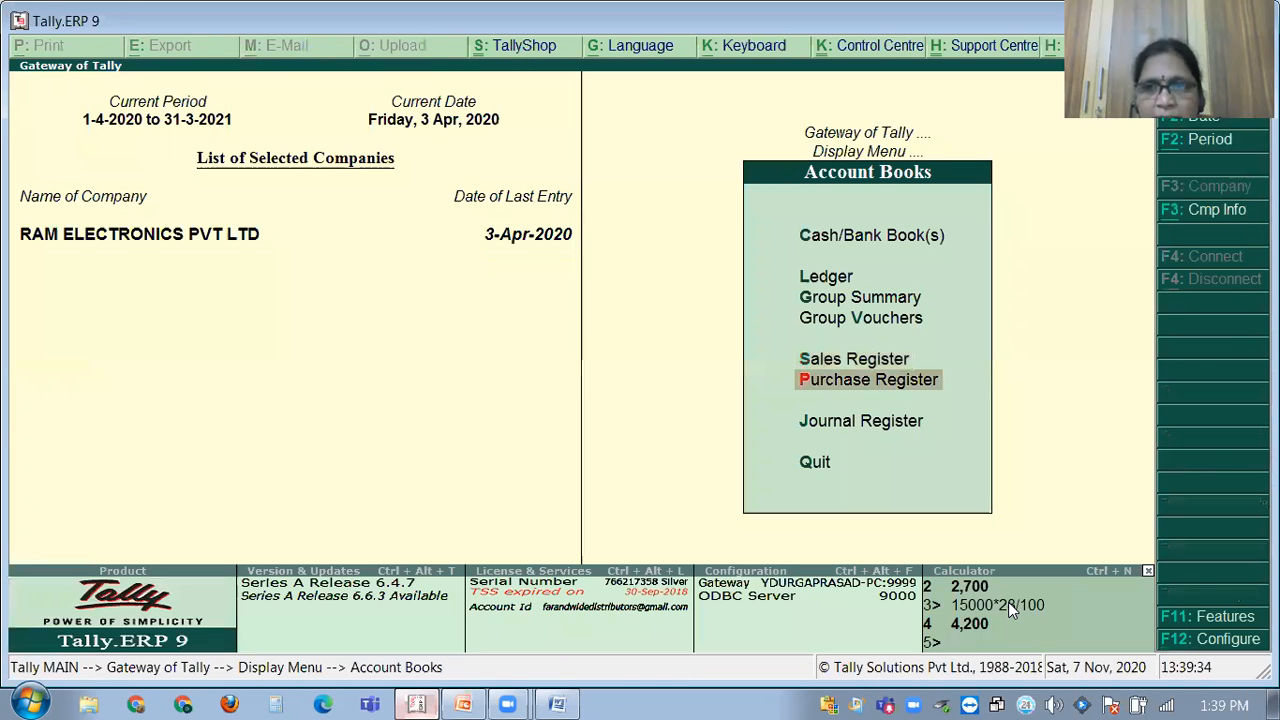
pyautogui.press('Return')
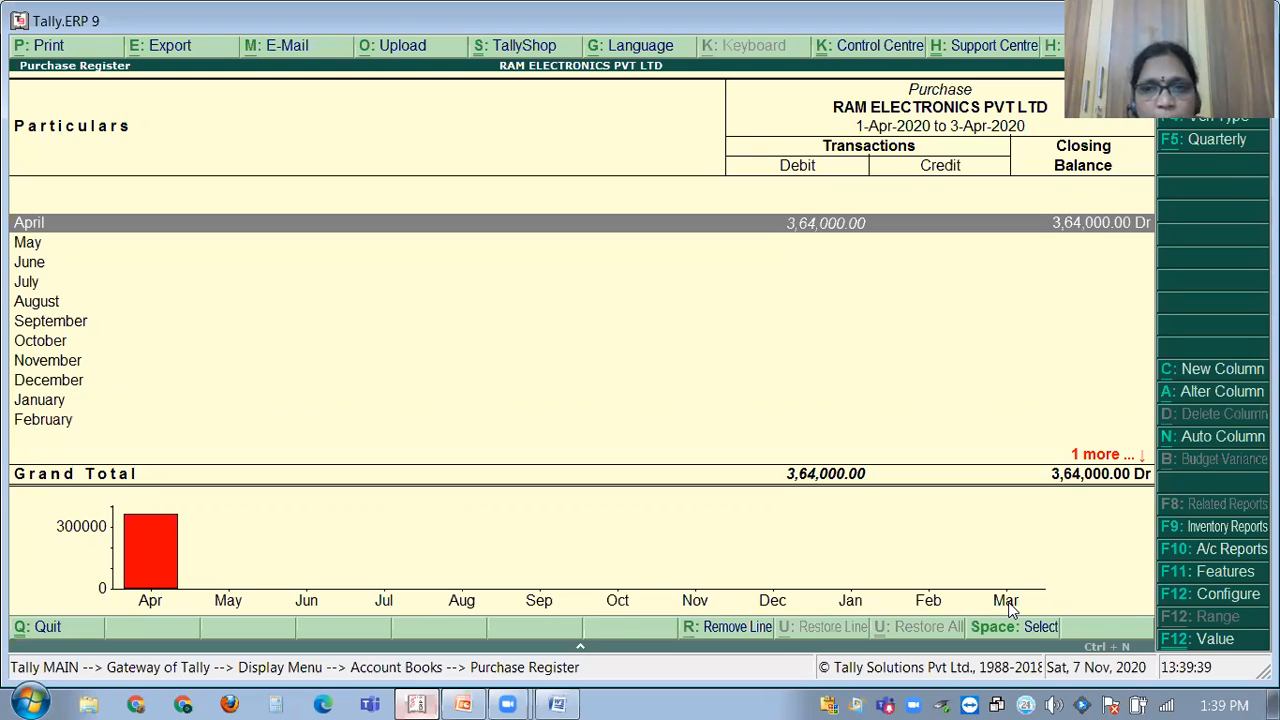
pyautogui.press('Return')
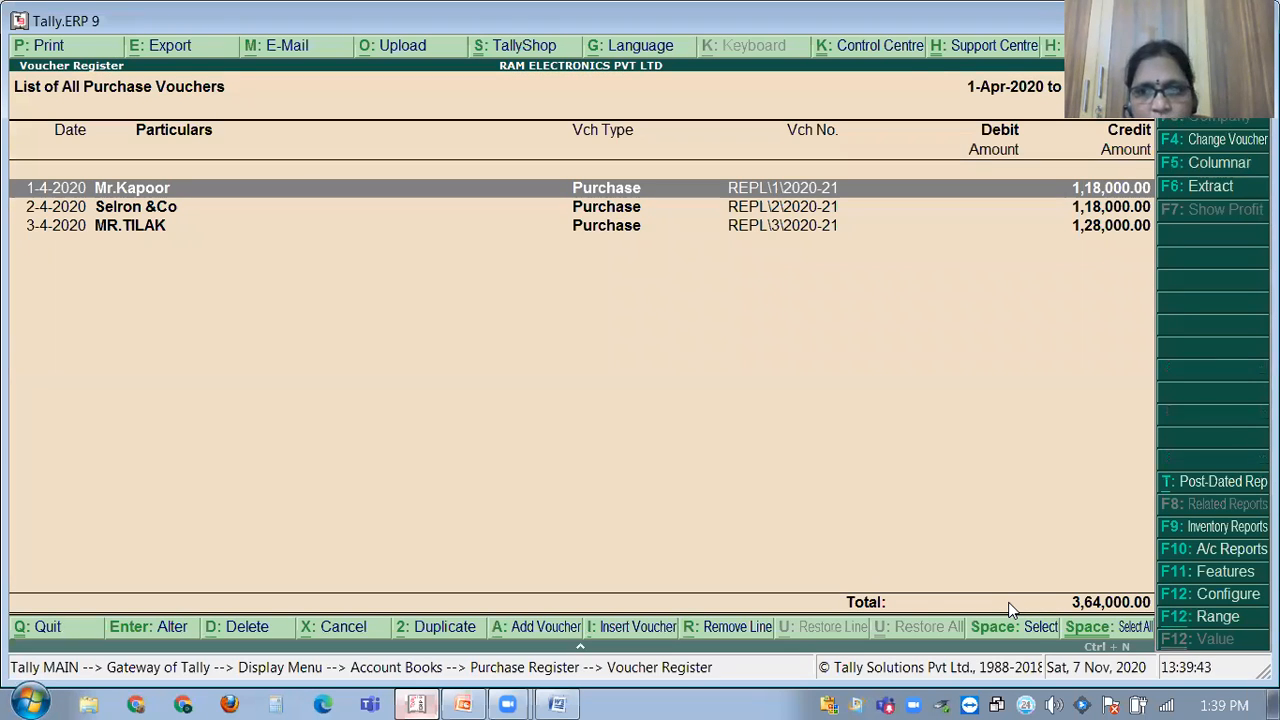
pyautogui.press('Escape')
pyautogui.press('Escape')
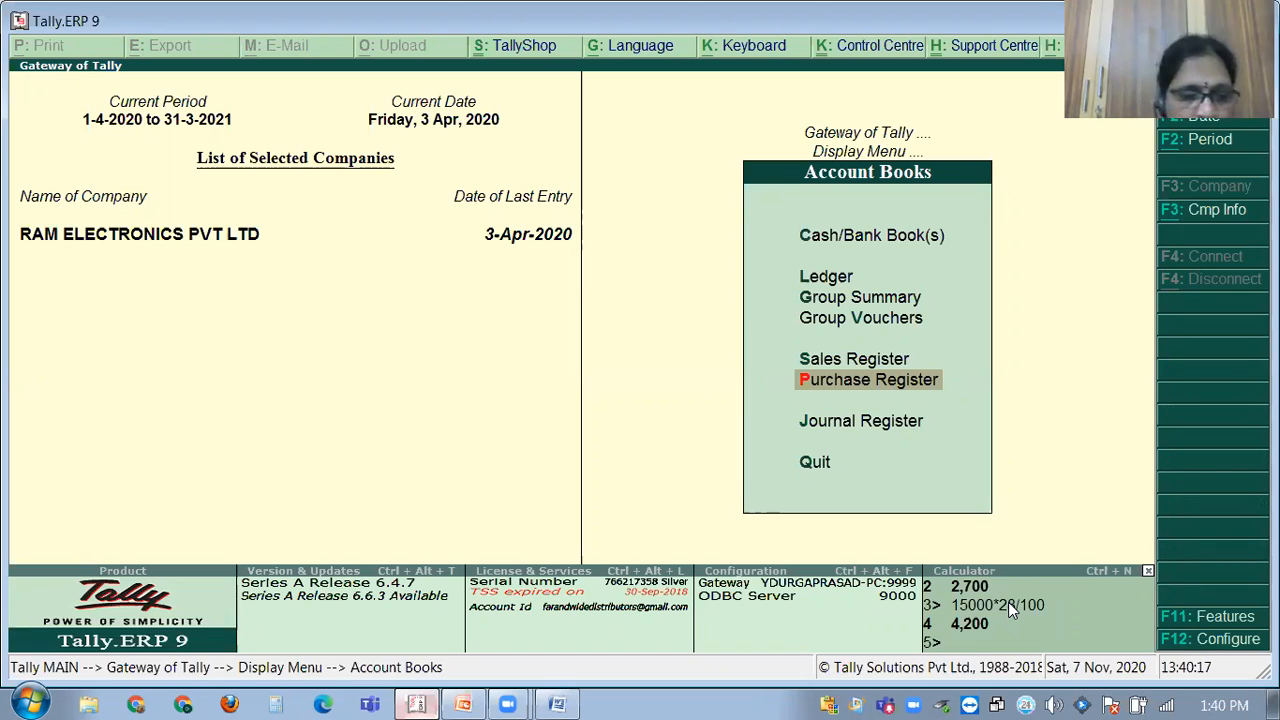
pyautogui.press('Escape')
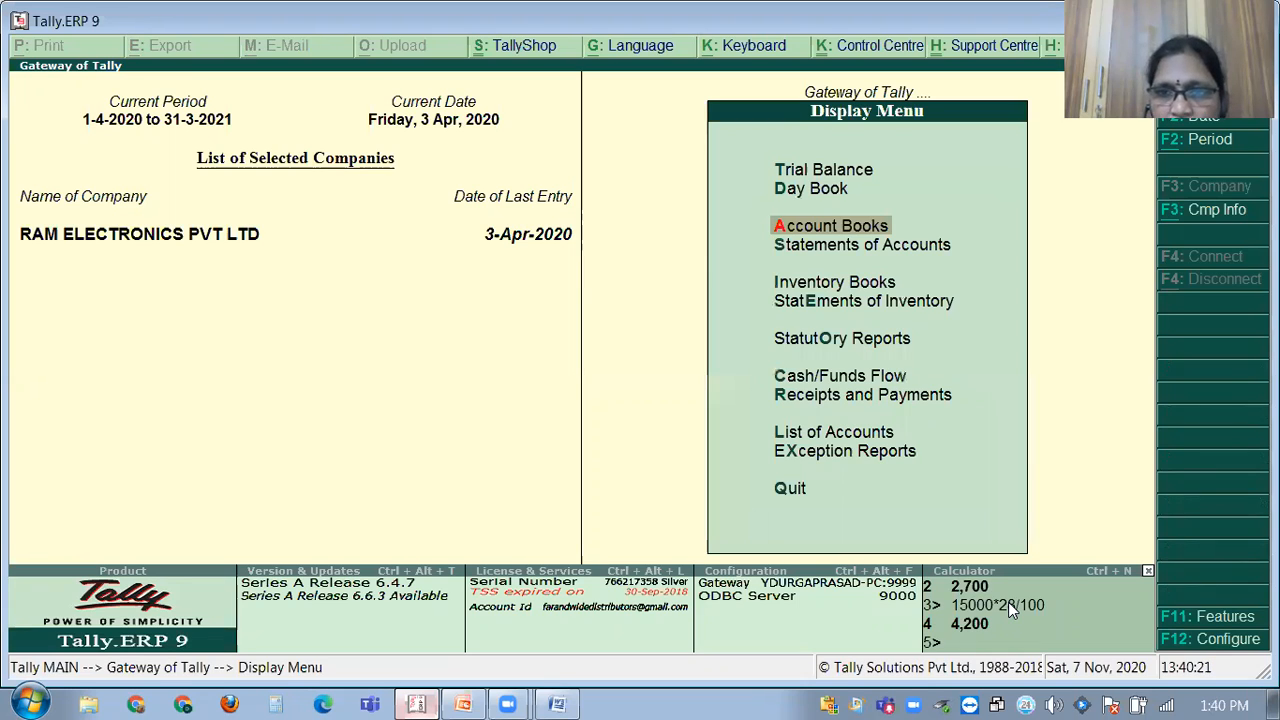
pyautogui.press('Down')
pyautogui.press('Escape')
pyautogui.press('Escape')
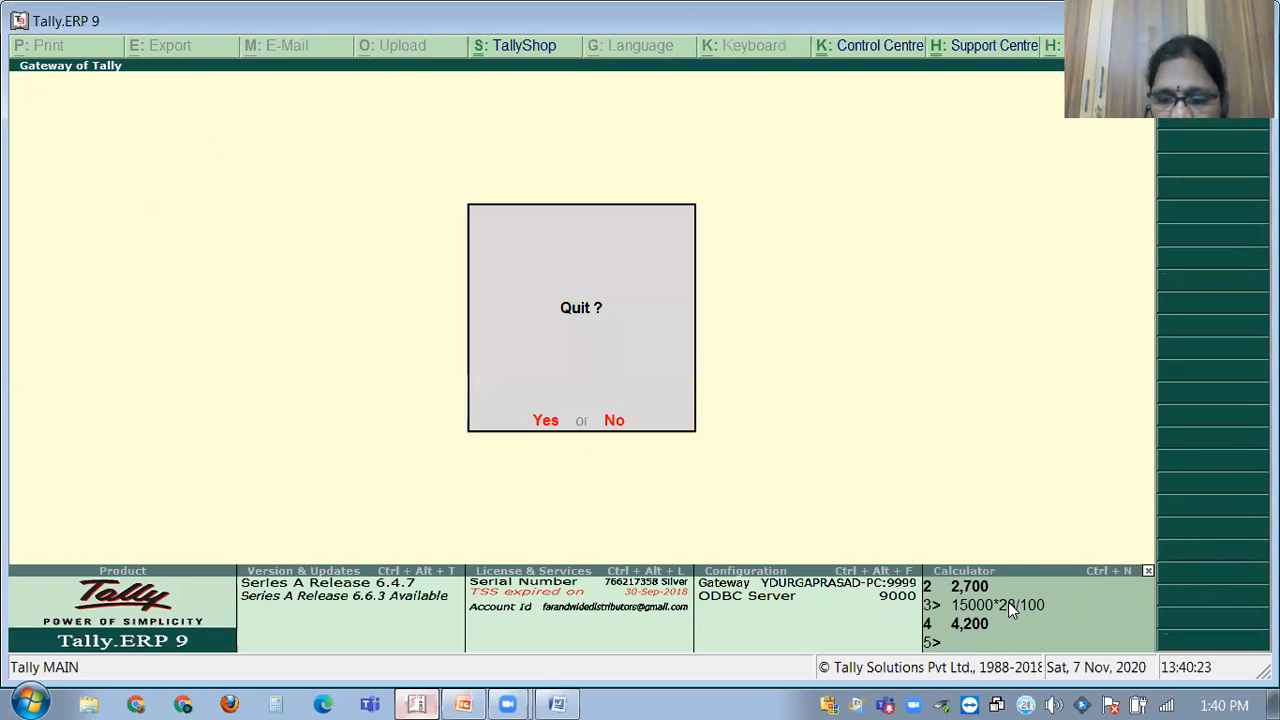
# Decline quitting, open Statutory > GST Reports, and view RAM Electronics' empty GSTR-1 summary.
pyautogui.press('n')
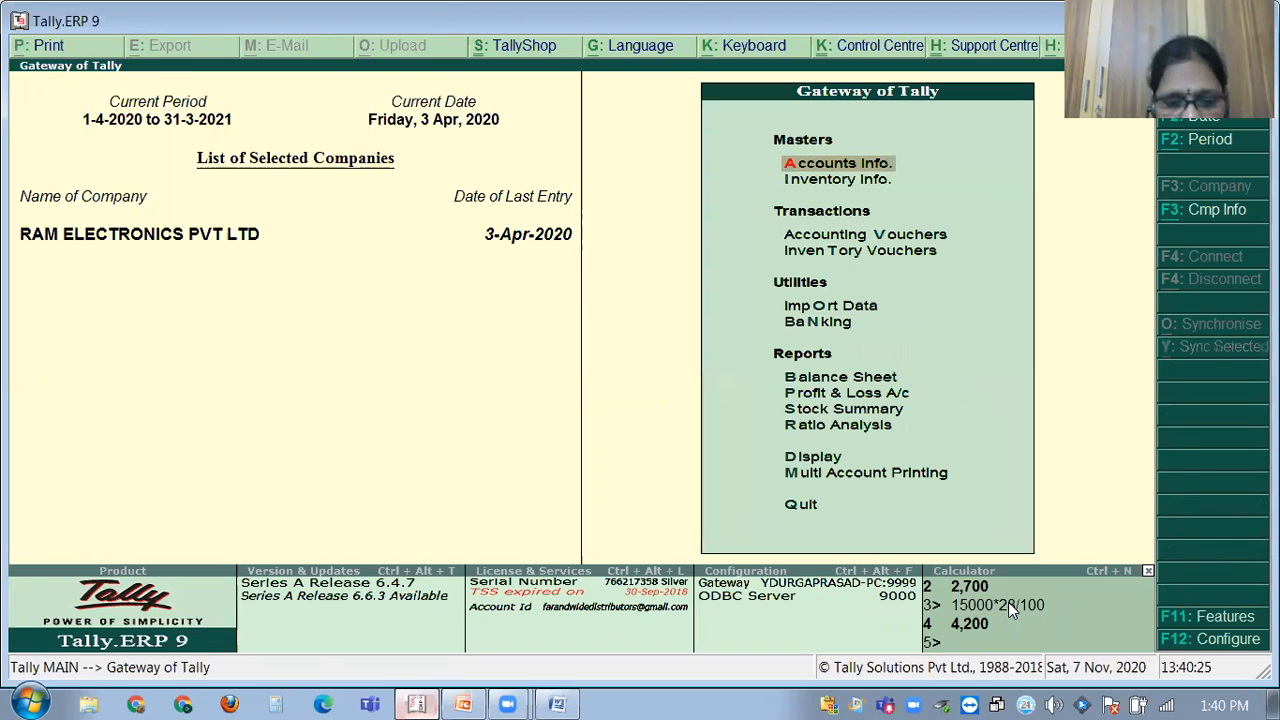
pyautogui.press('d')
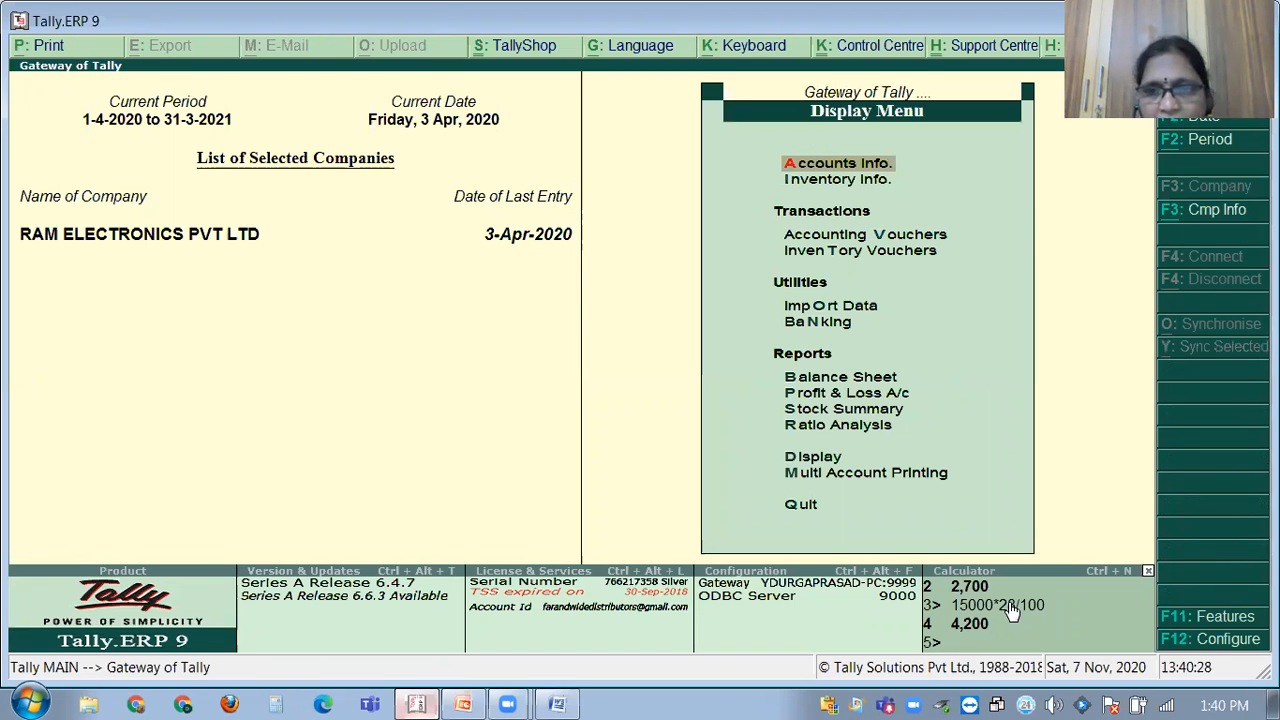
pyautogui.press('Down')
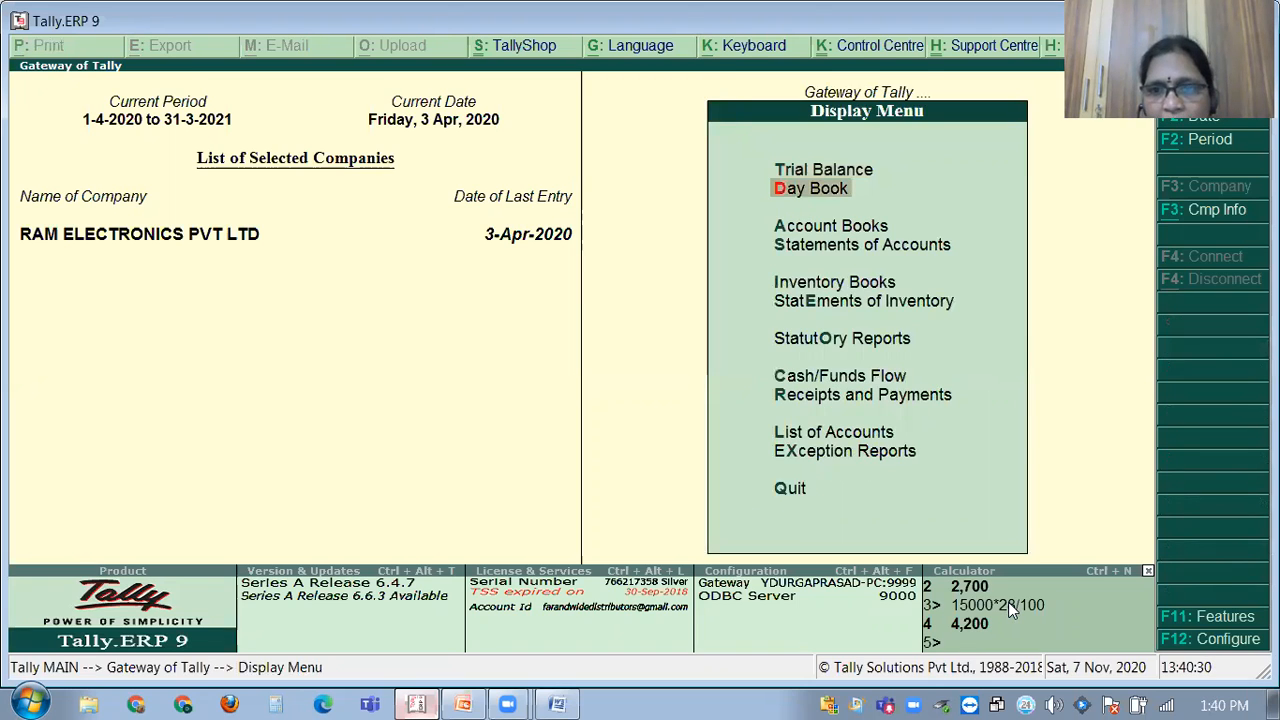
pyautogui.press('Down')
pyautogui.press('Down')
pyautogui.press('Down')
pyautogui.press('Down')
pyautogui.press('Down')
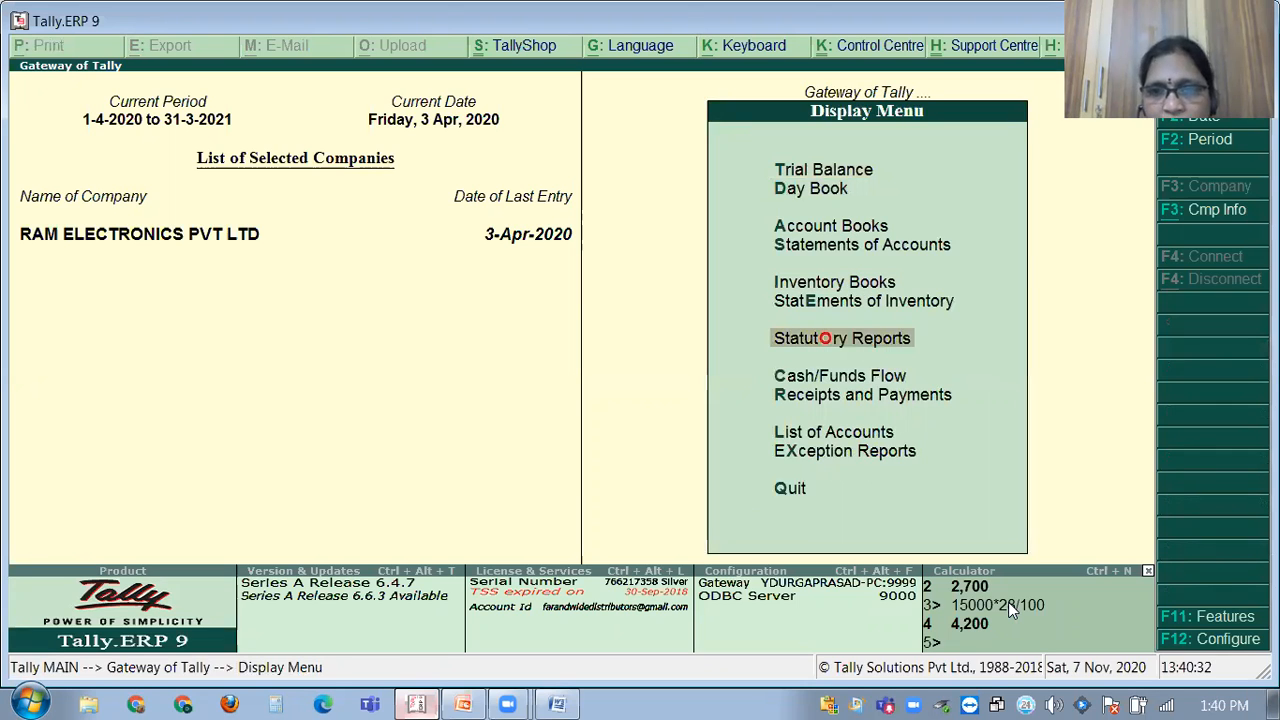
pyautogui.press('Return')
pyautogui.press('Return')
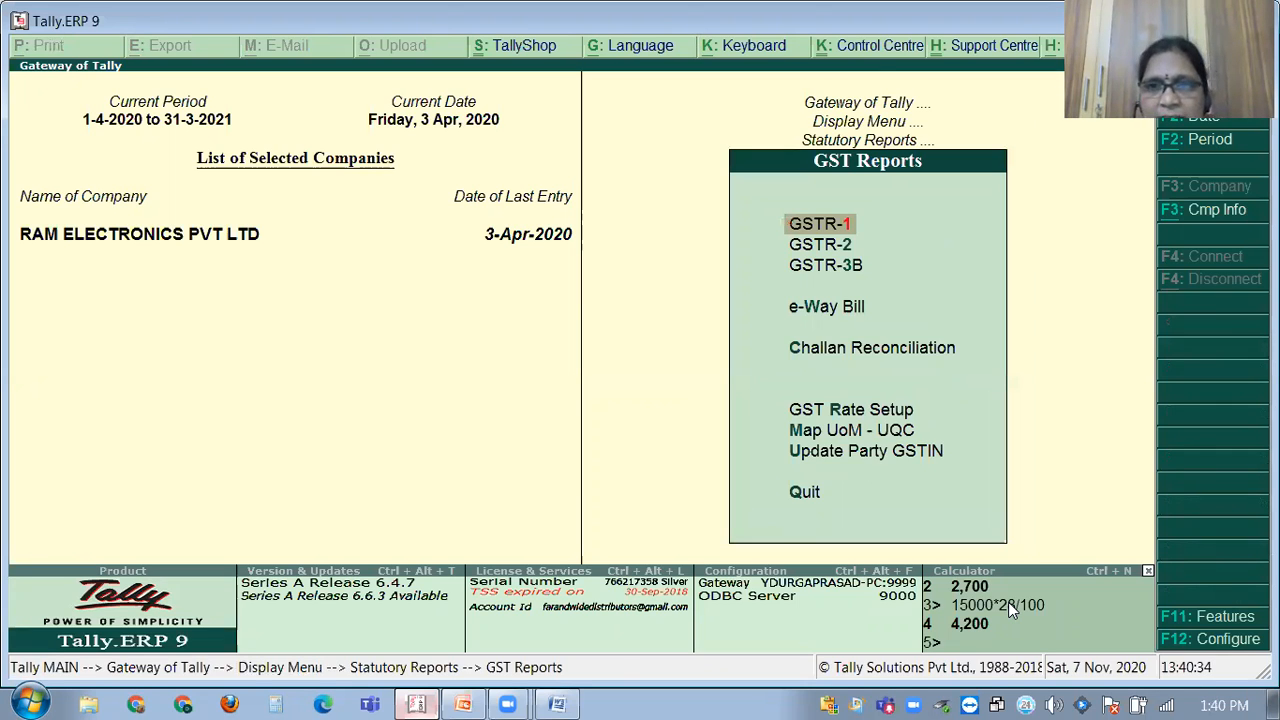
pyautogui.press('Return')
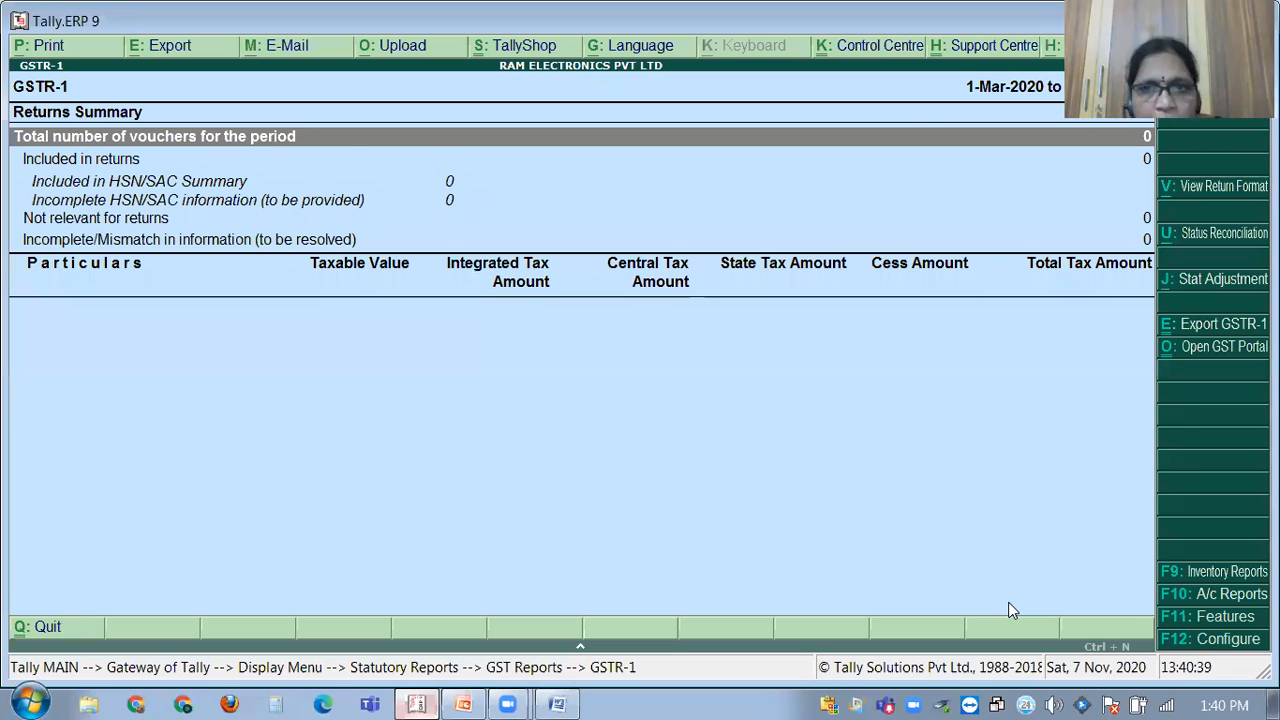
pyautogui.press('Escape')
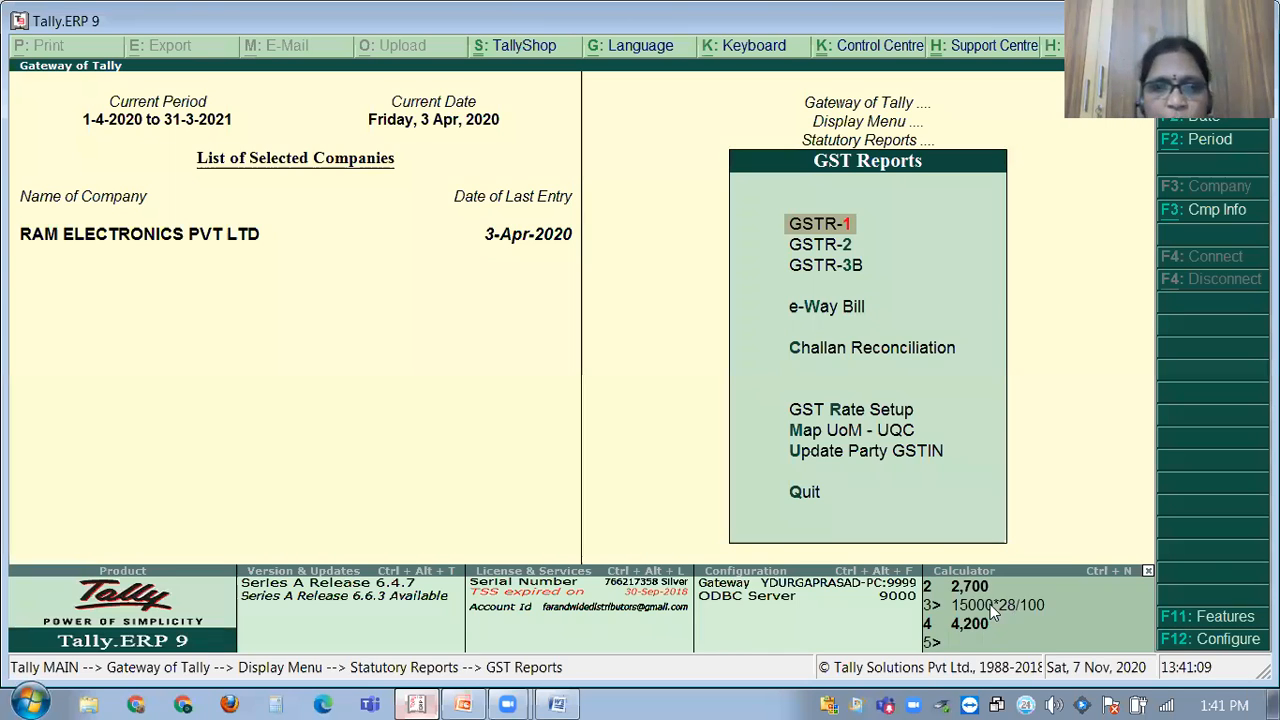
pyautogui.click(416, 699)
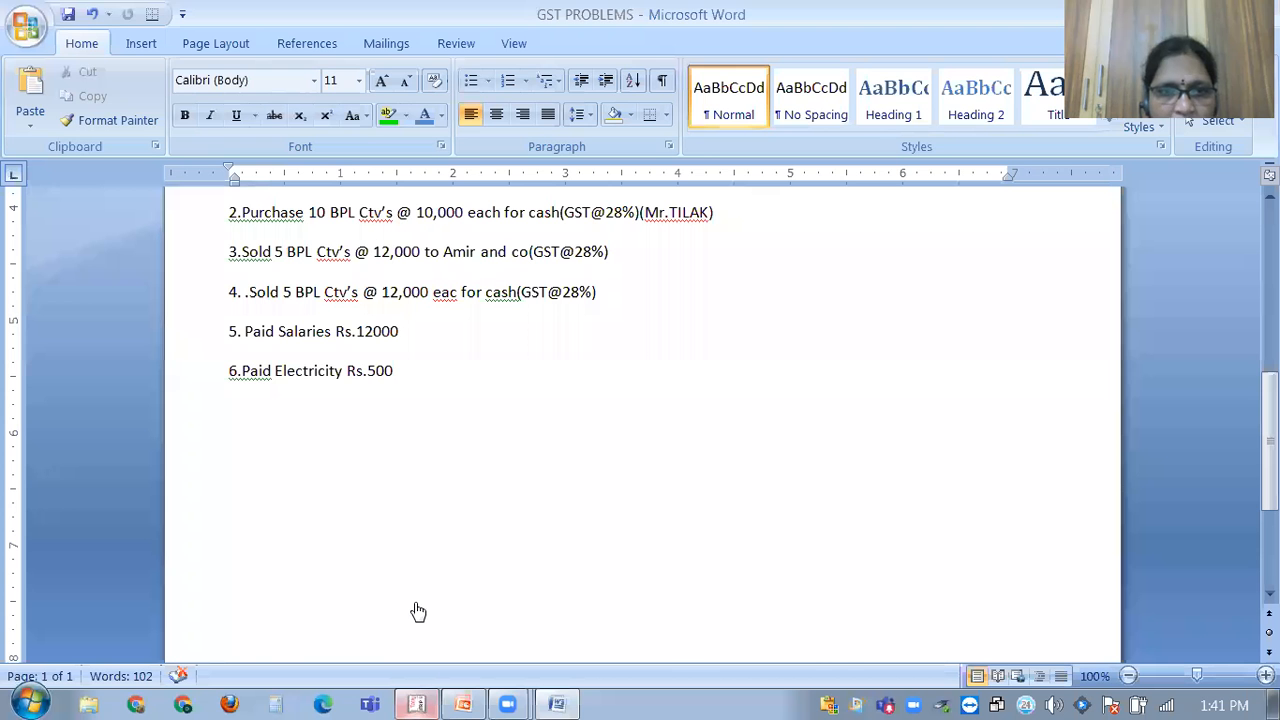
pyautogui.click(418, 702)
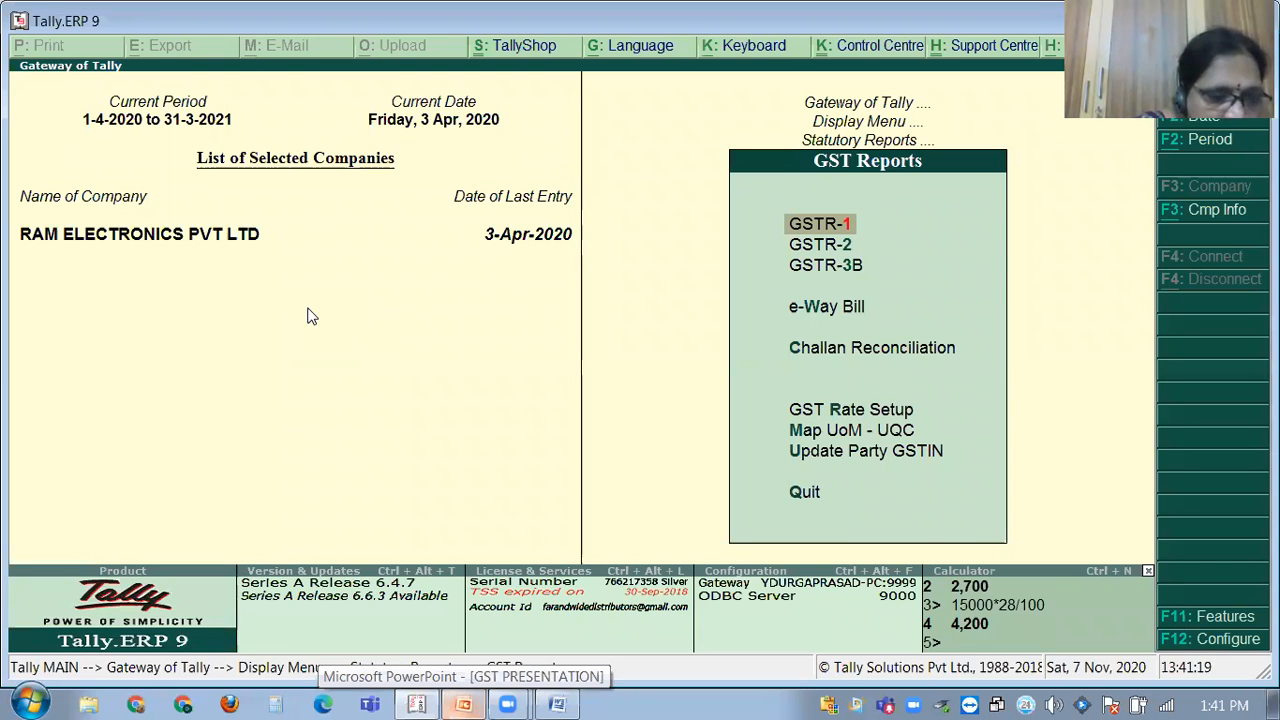
# Load Arjun Auto ASR(2019-20) through Alt+F3 Select Company, then back out of the menu.
pyautogui.hotkey('alt', 'F3')
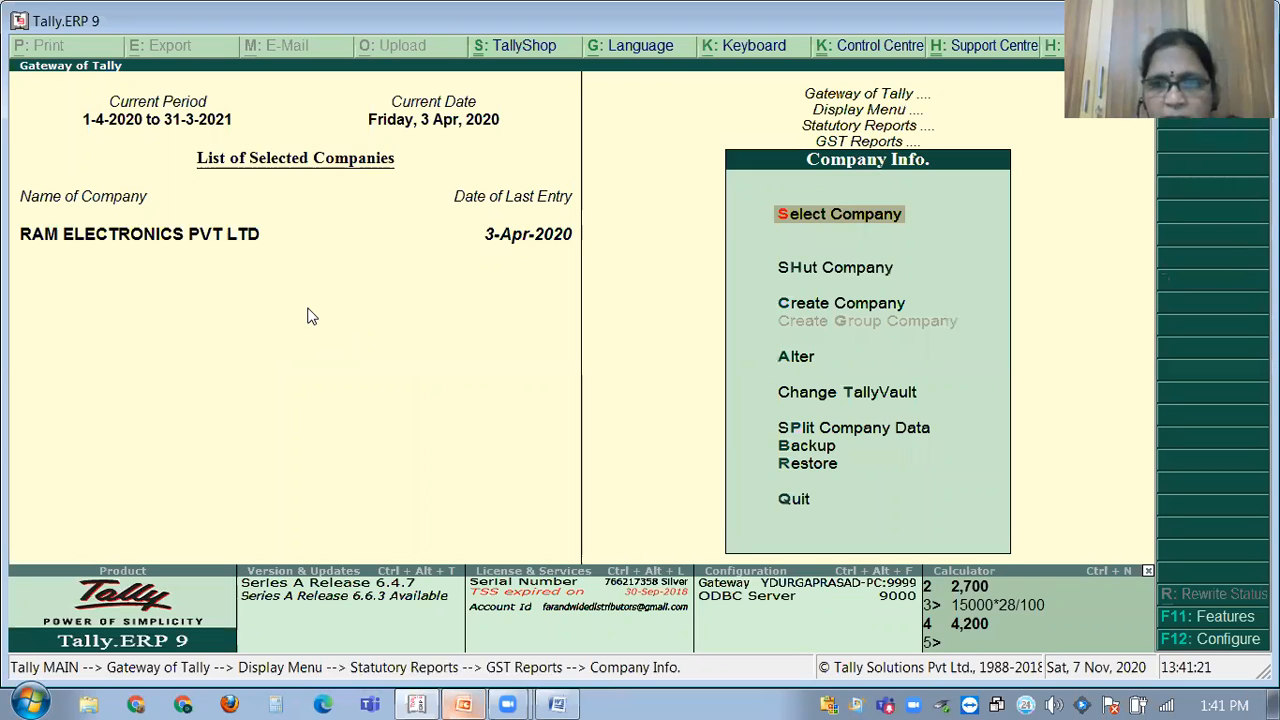
pyautogui.press('Down')
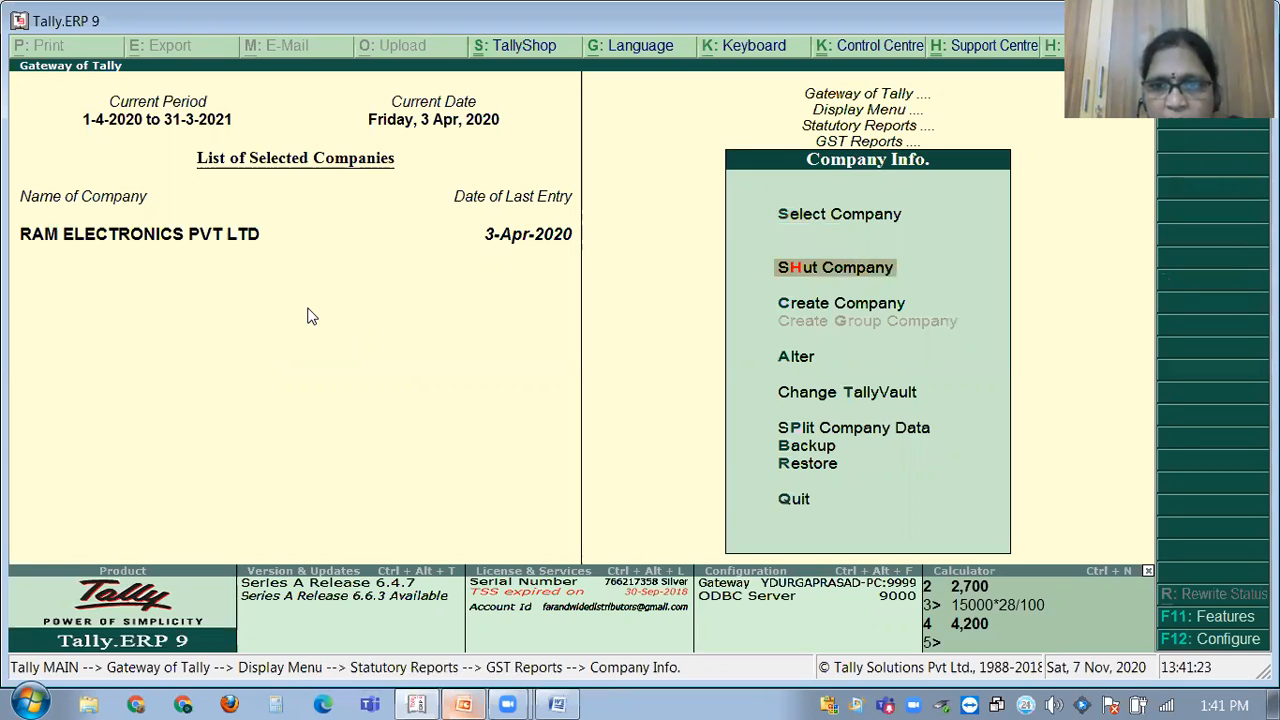
pyautogui.press('Down')
pyautogui.press('Down')
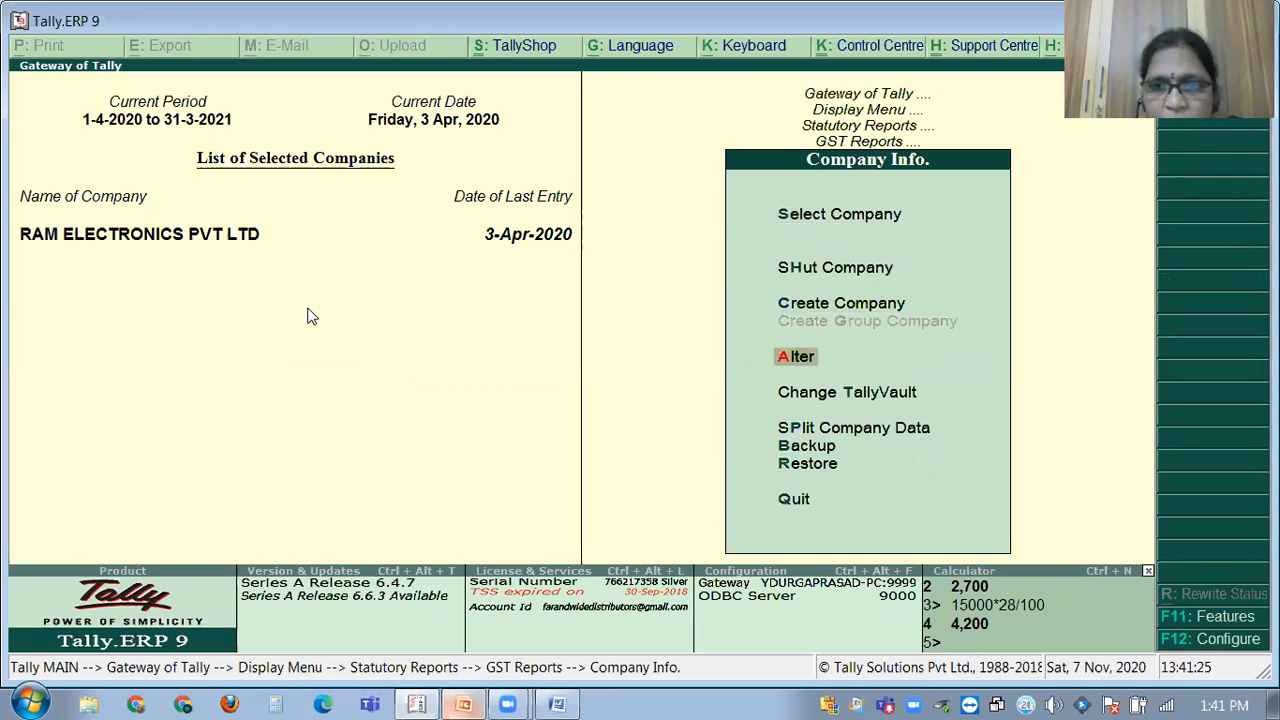
pyautogui.press('Up')
pyautogui.press('Up')
pyautogui.press('Up')
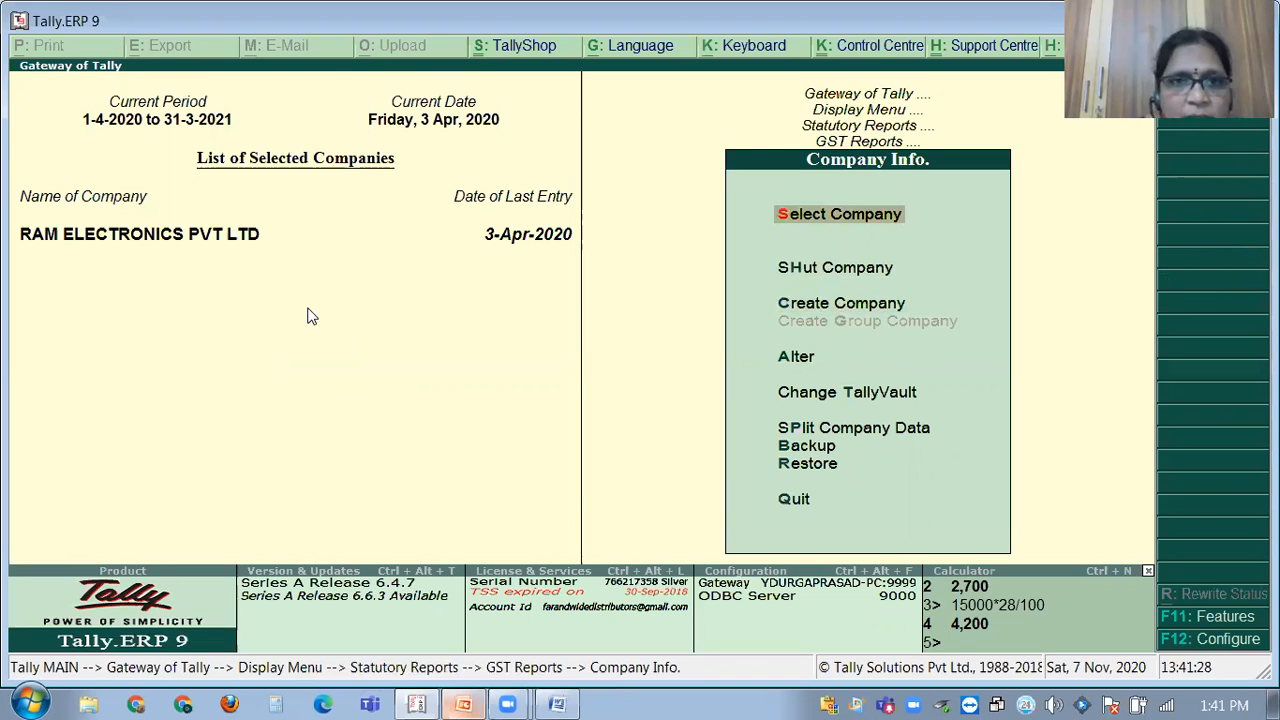
pyautogui.press('Return')
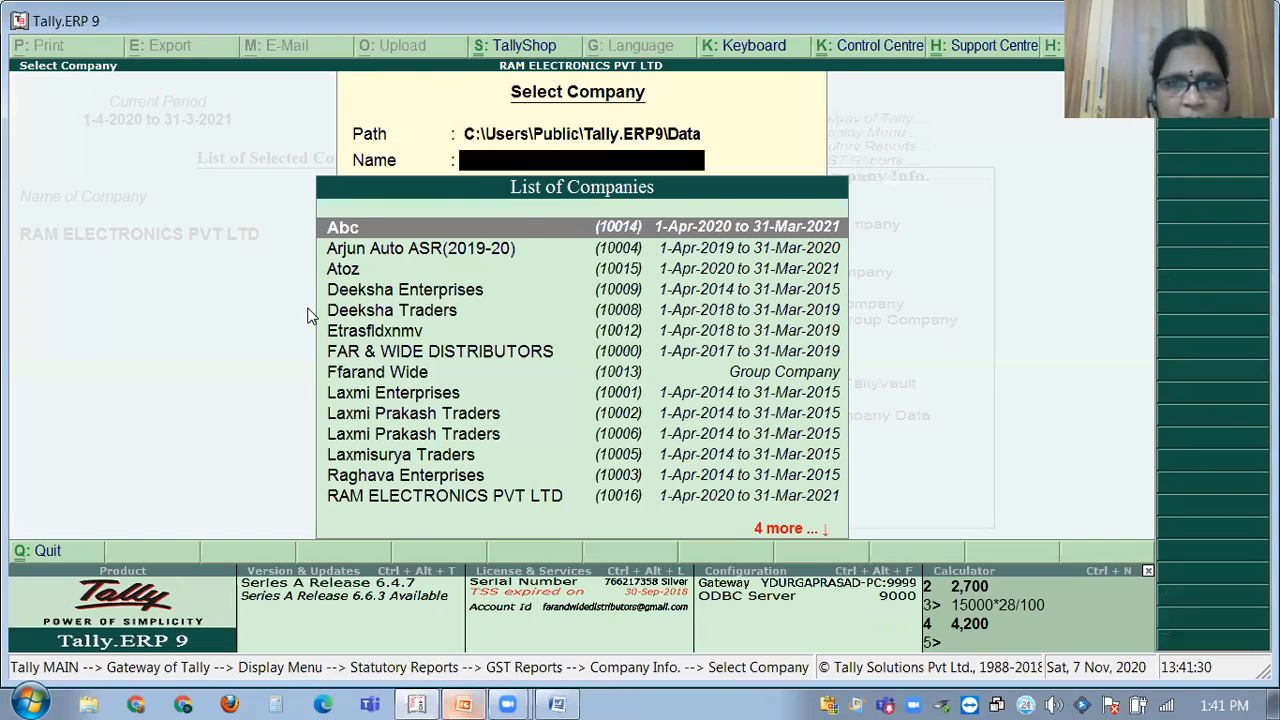
pyautogui.press('Down')
pyautogui.press('Return')
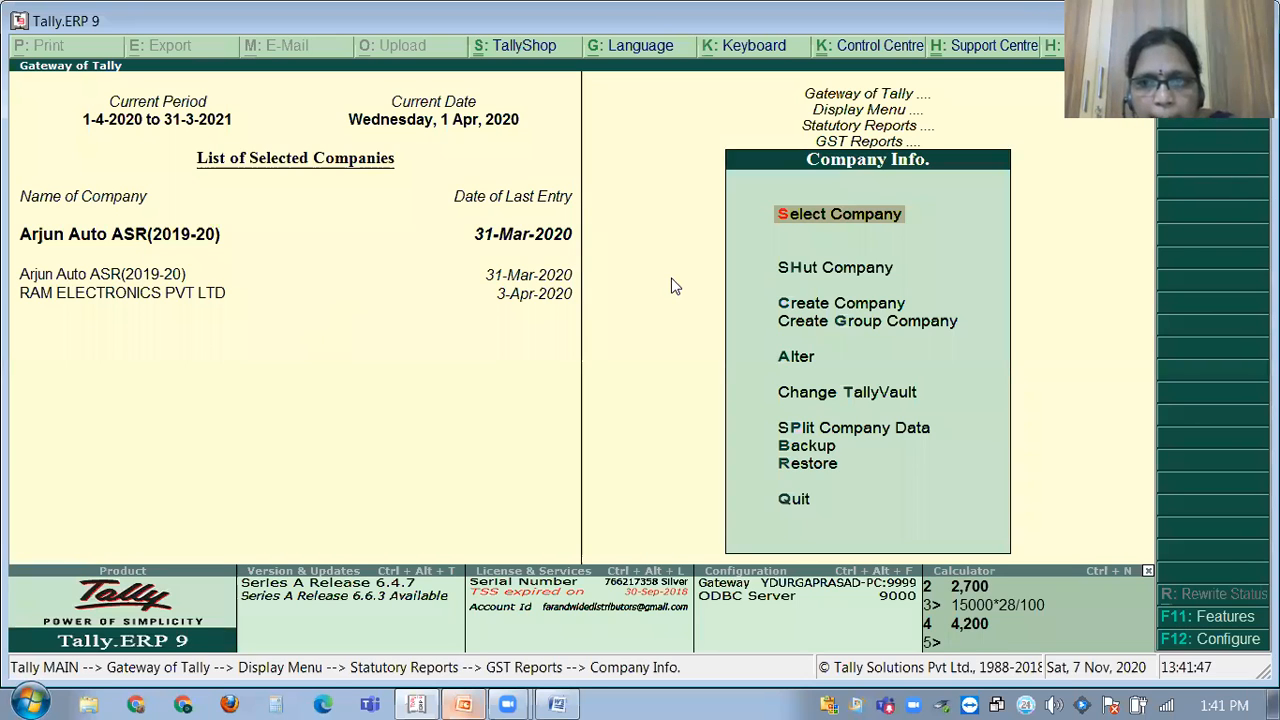
pyautogui.press('Escape')
pyautogui.press('Escape')
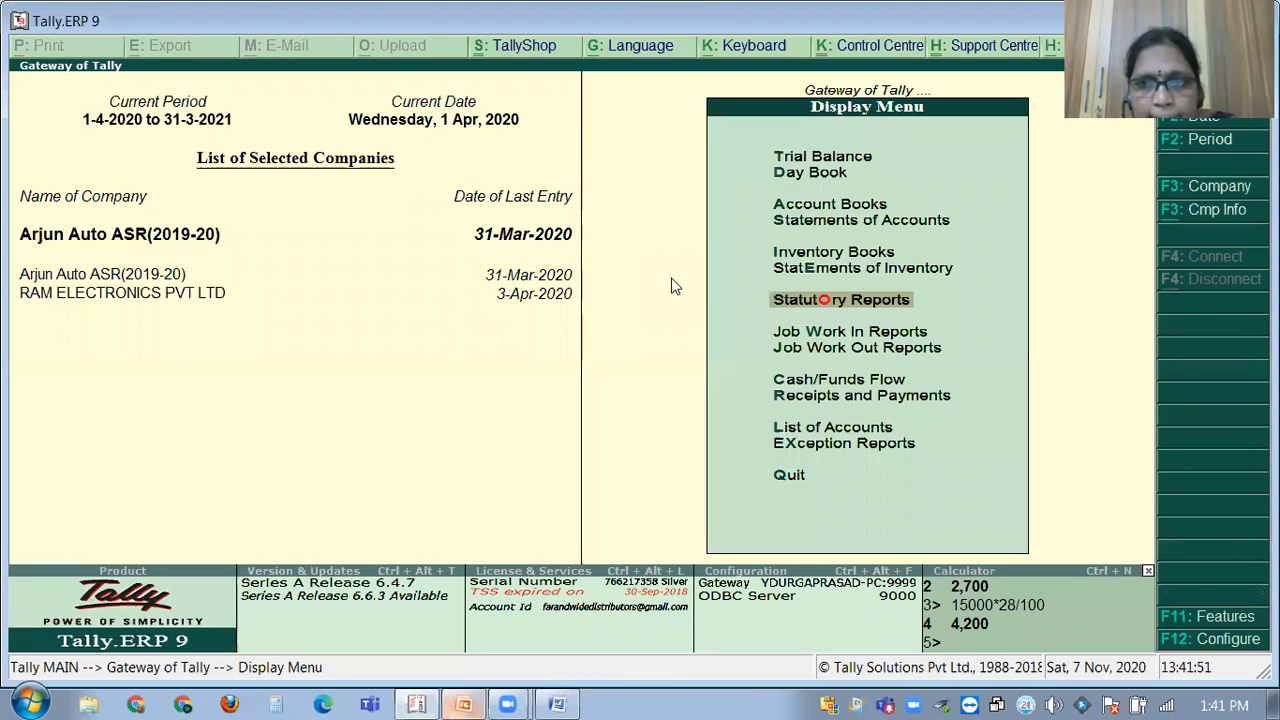
pyautogui.press('Escape')
pyautogui.press('Escape')
pyautogui.press('Escape')
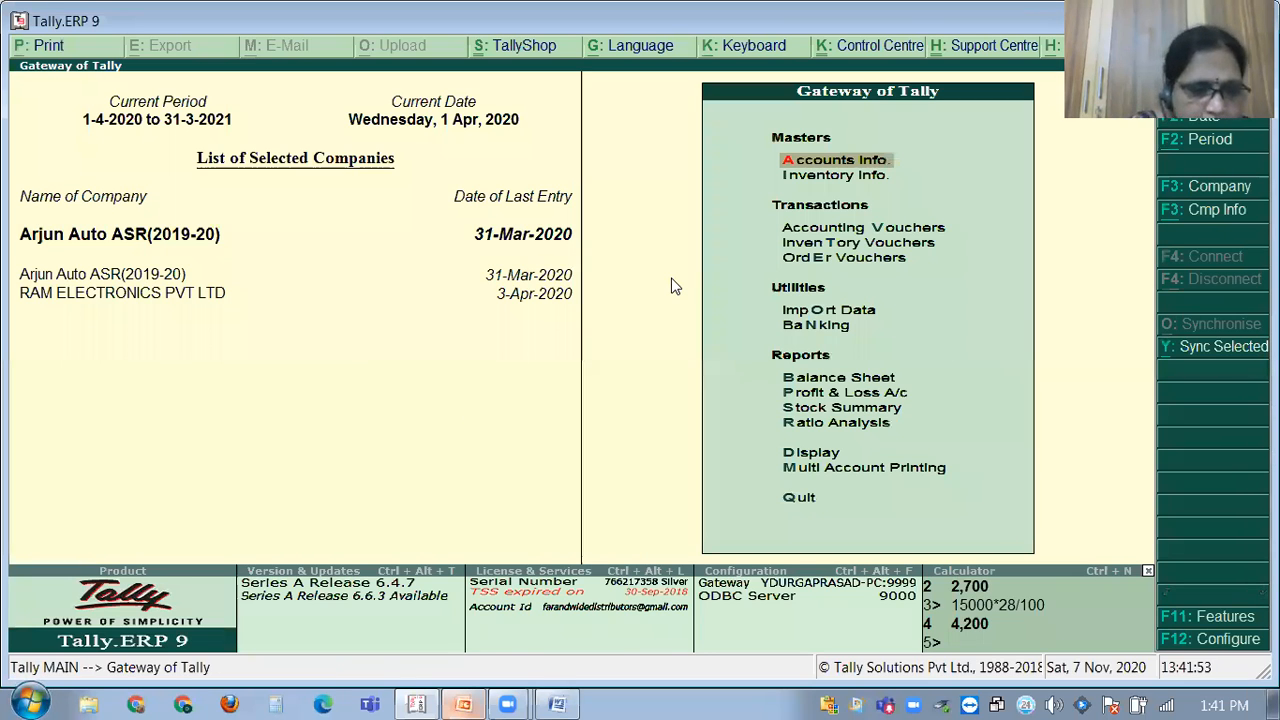
# Change the reporting period to 1-4-2019 through 31-3-2020.
pyautogui.hotkey('alt', 'F2')
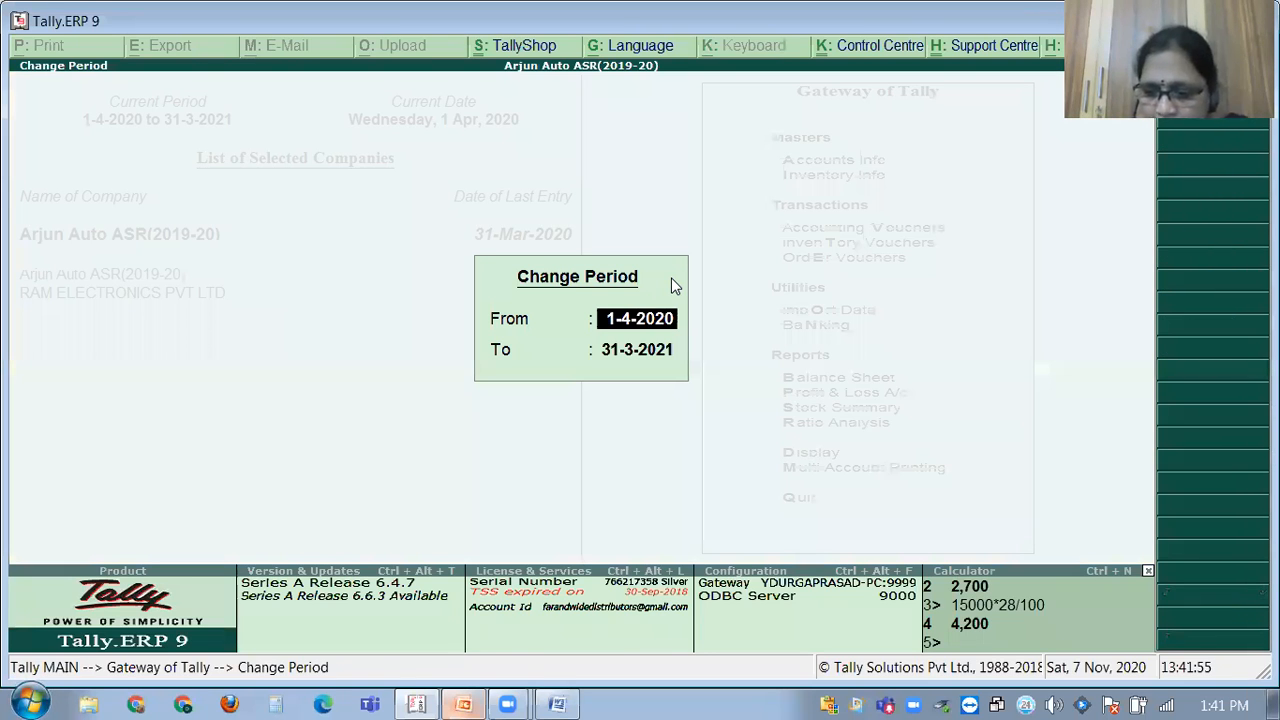
pyautogui.write('1.4.201')
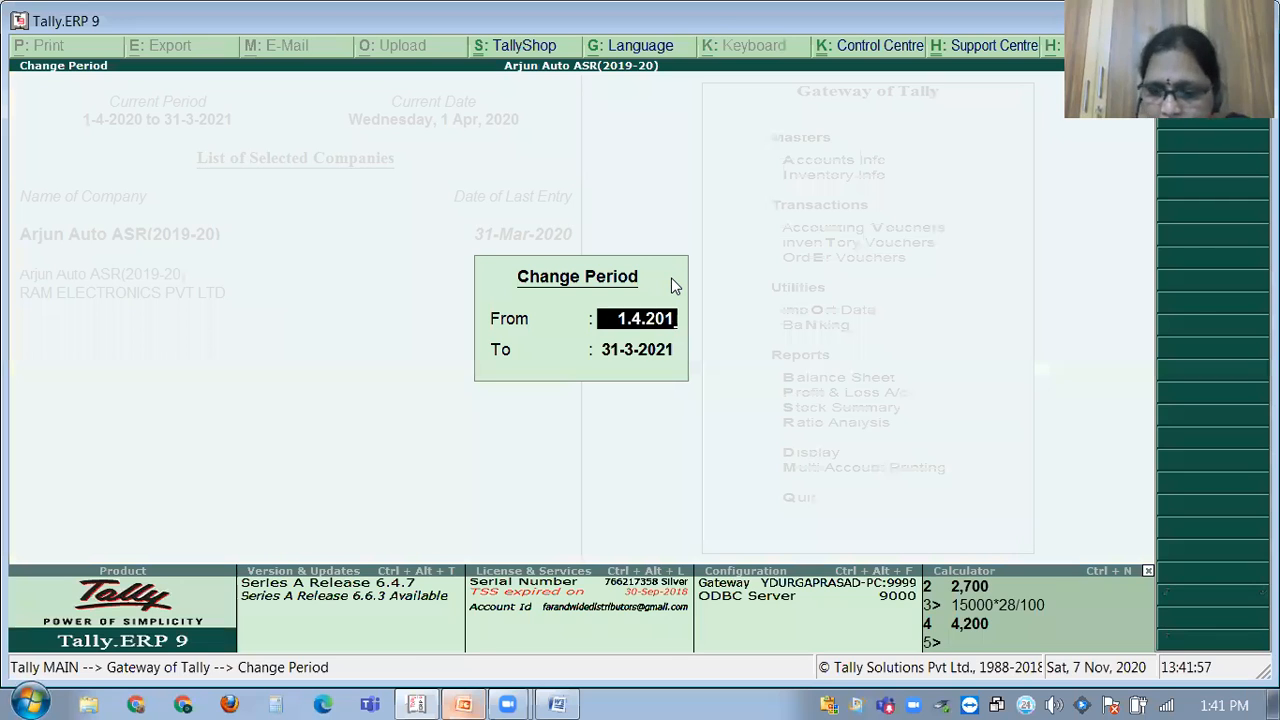
pyautogui.write('9')
pyautogui.press('Return')
pyautogui.write('31.3')
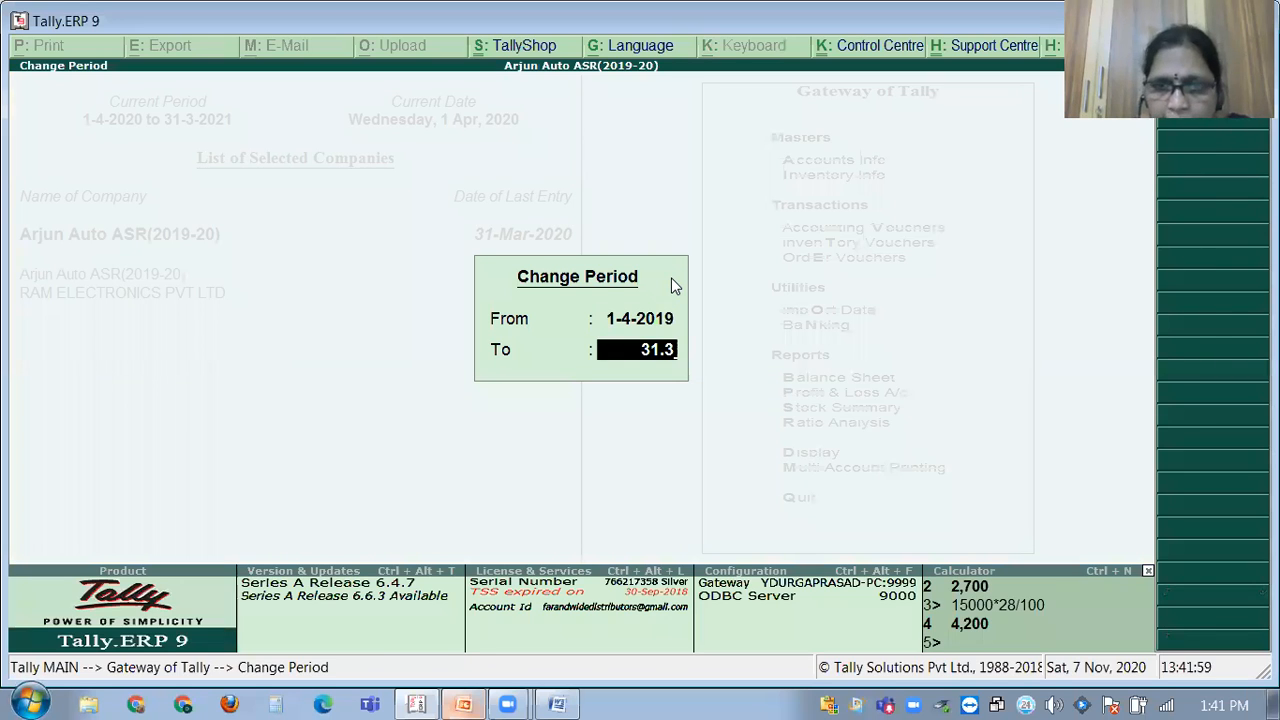
pyautogui.press('Return')
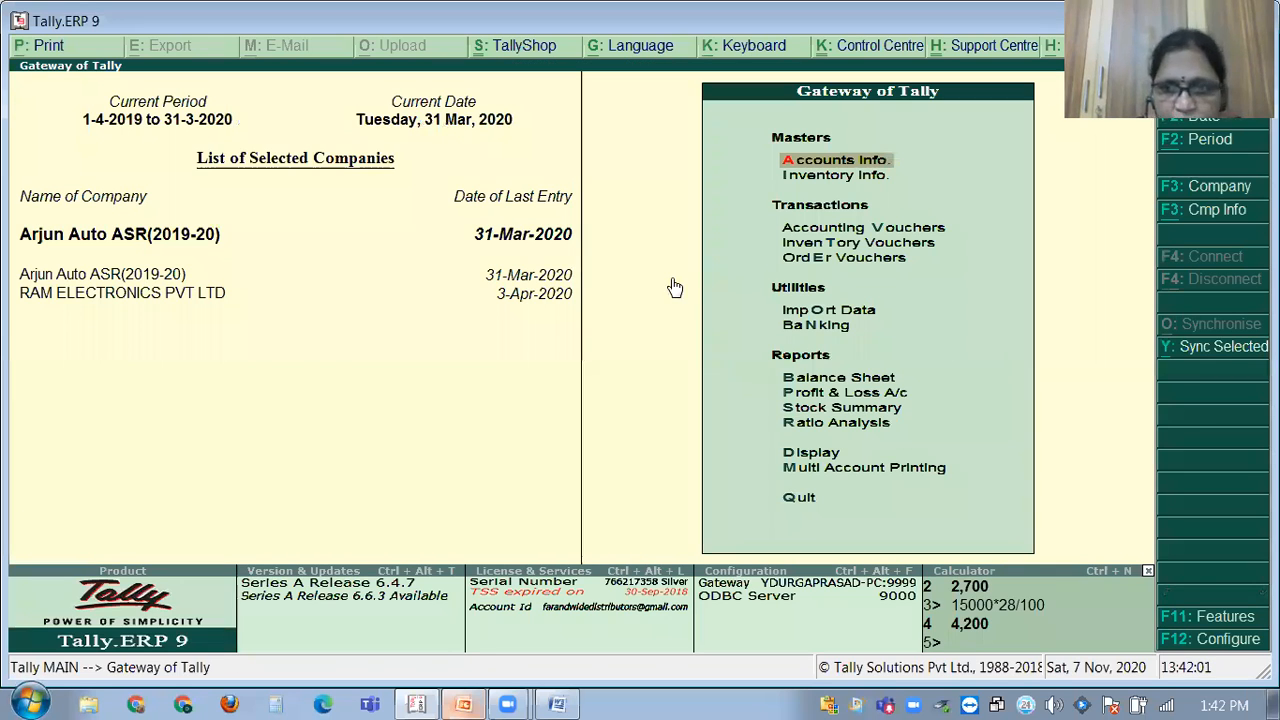
# Open Arjun Auto's GSTR-1 returns summary from Statutory > GST Reports, then close it.
pyautogui.press('d')
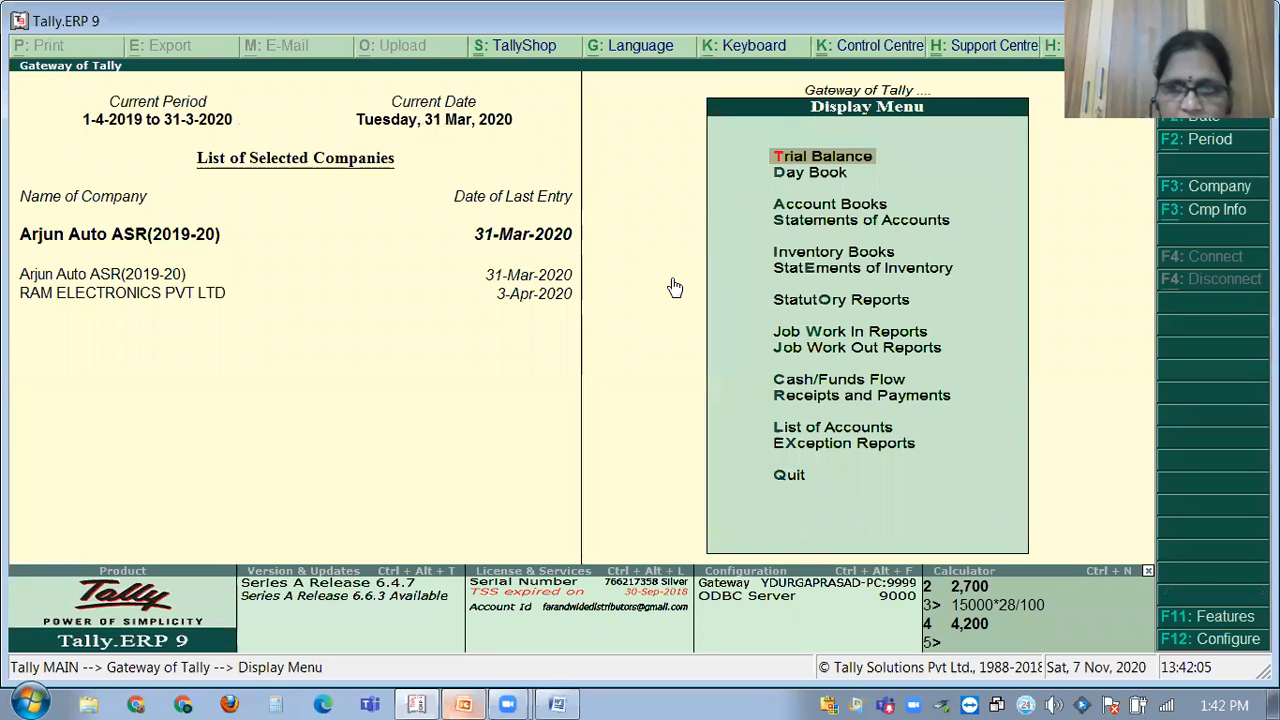
pyautogui.press('o')
pyautogui.press('g')
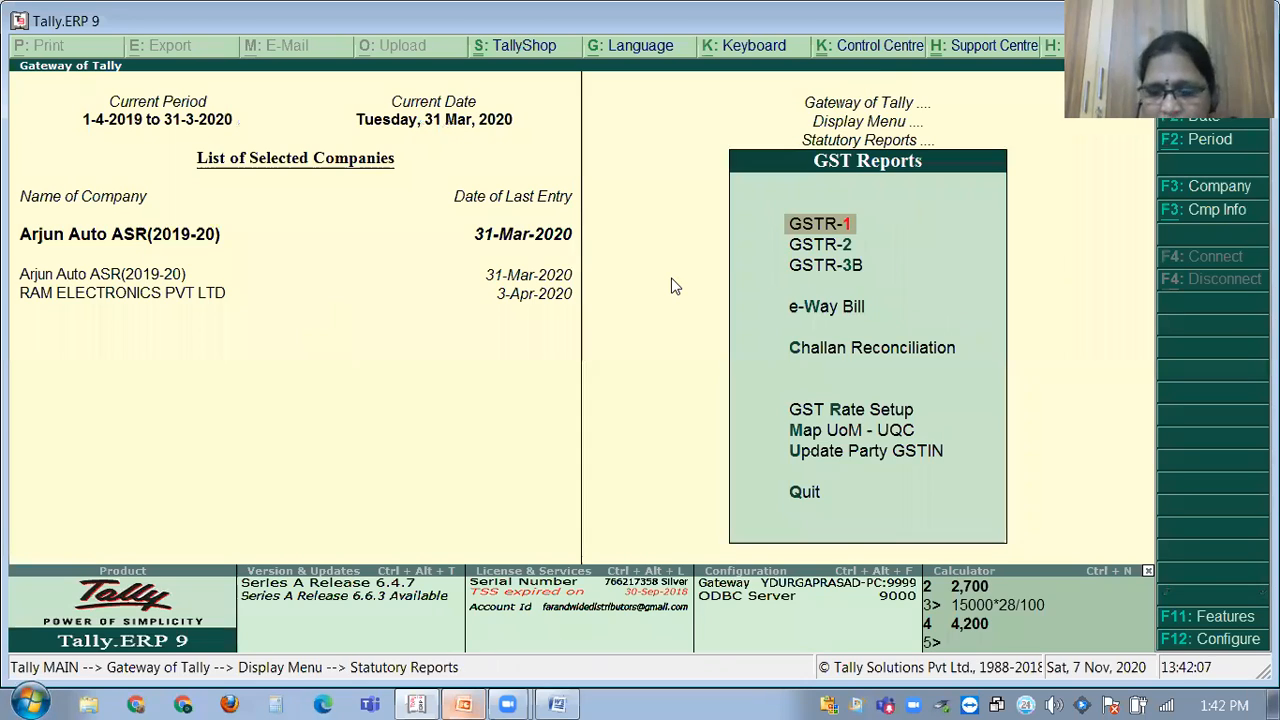
pyautogui.press('Return')
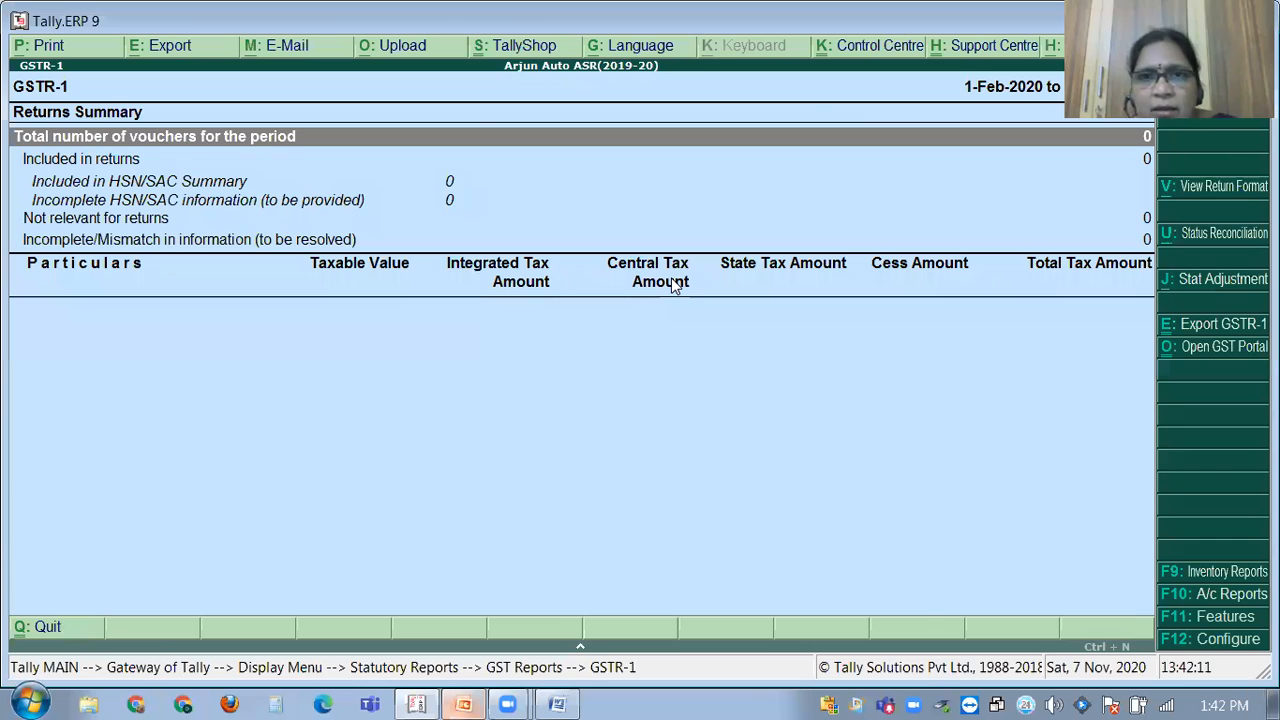
pyautogui.press('Escape')
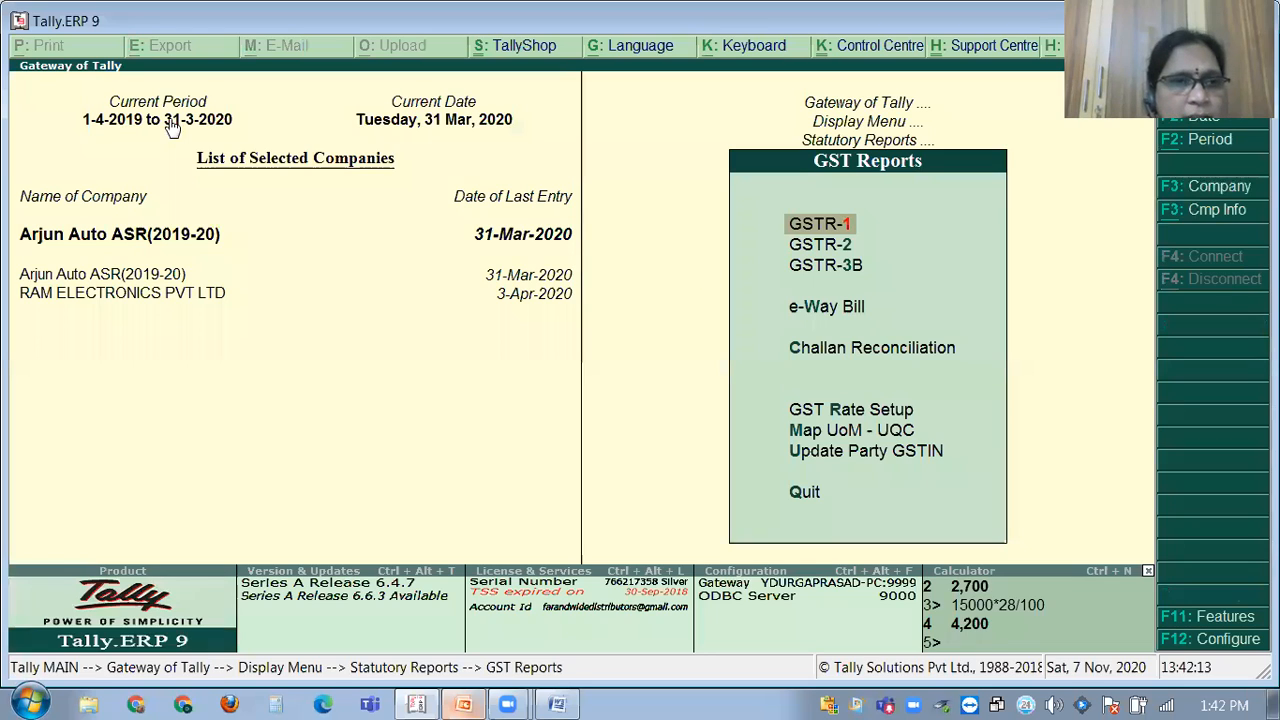
# Glance at the company list without switching, view the GSTR-3B summary, and return to Gateway.
pyautogui.click(193, 235)
pyautogui.press('Escape')
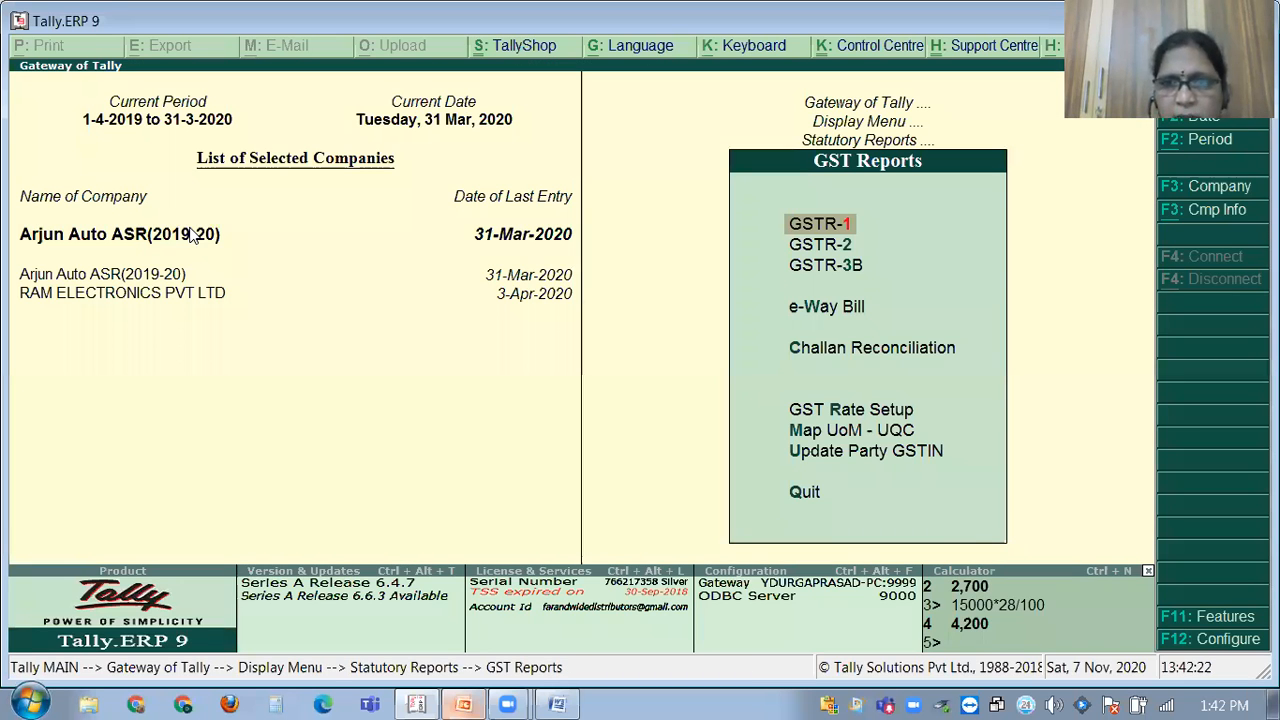
pyautogui.press('3')
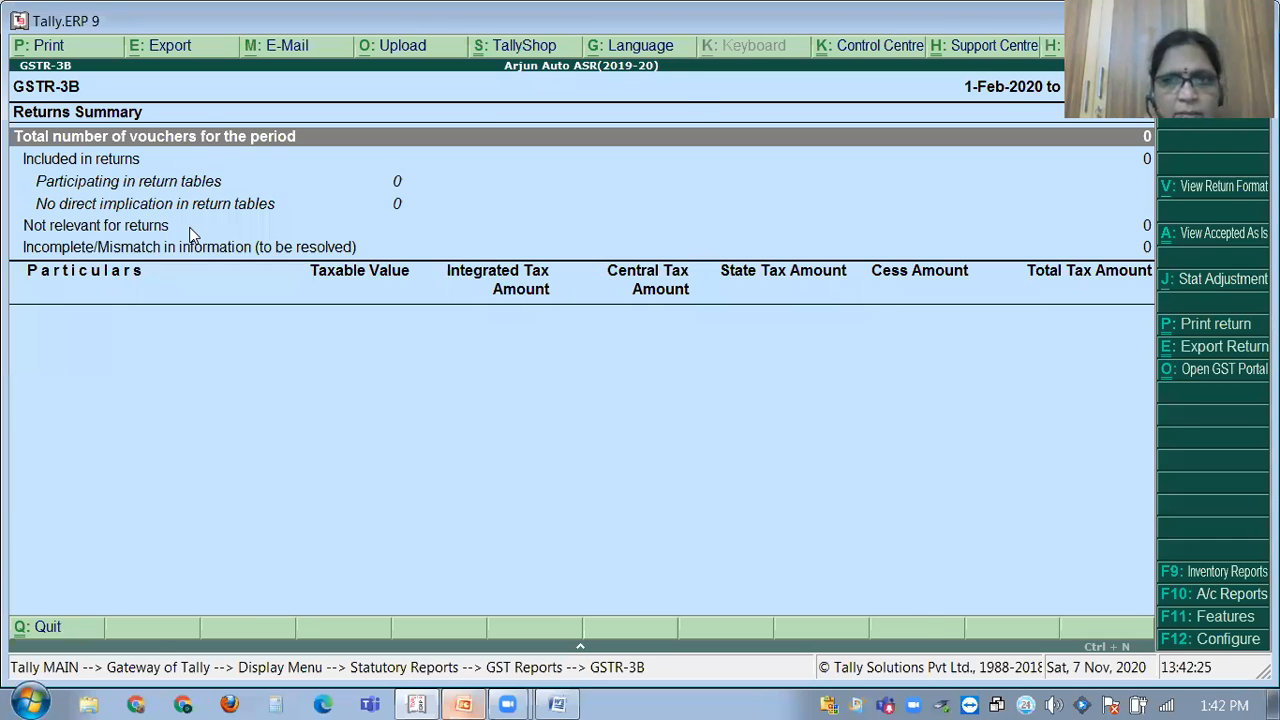
pyautogui.press('Escape')
pyautogui.press('Escape')
pyautogui.press('Escape')
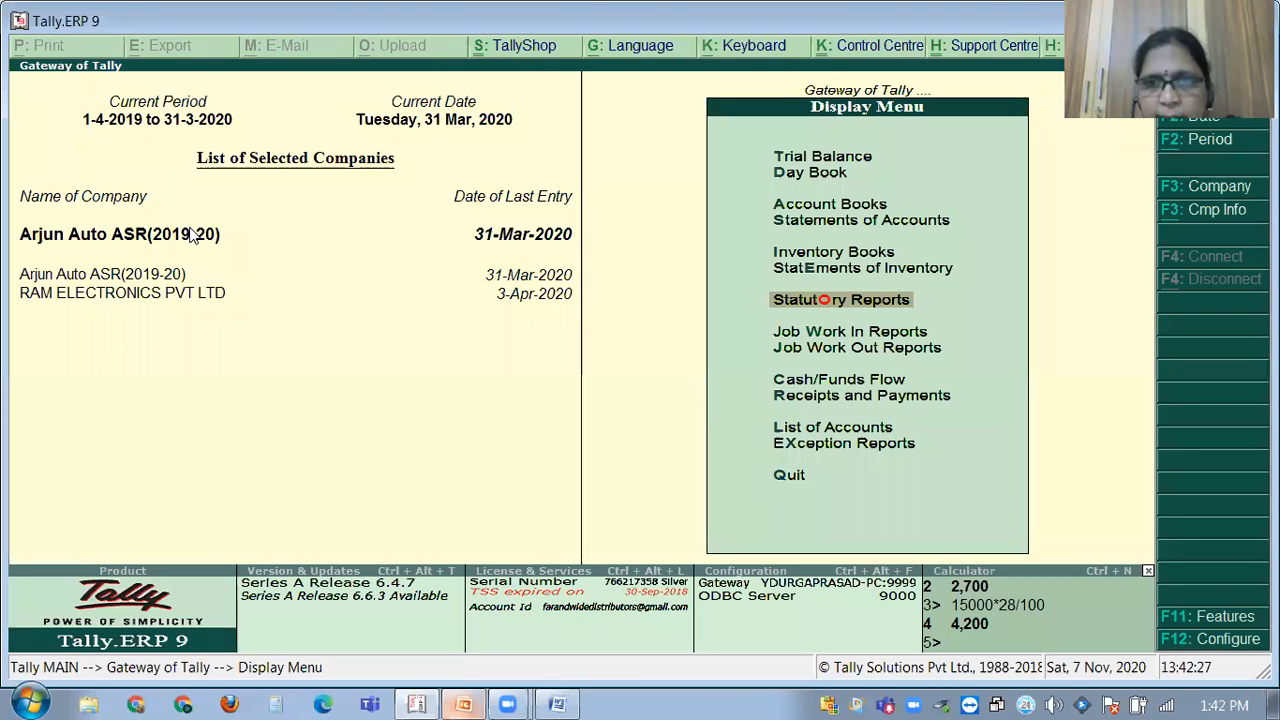
pyautogui.press('Escape')
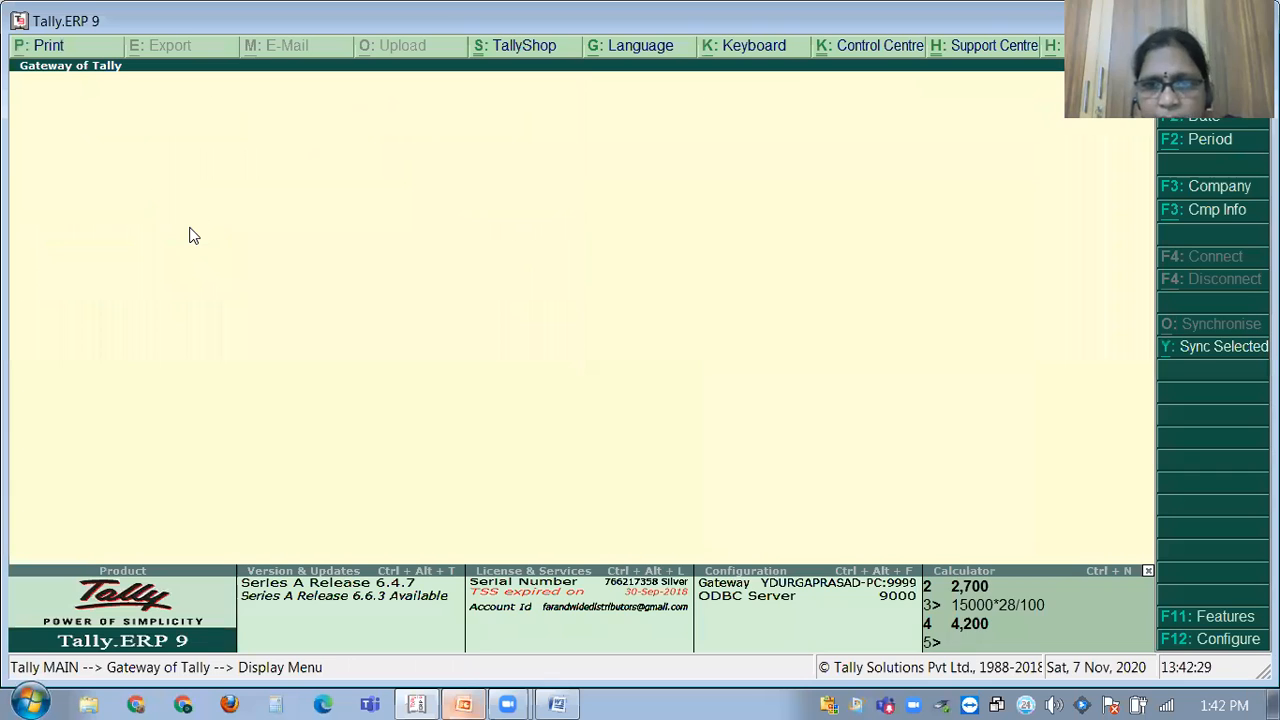
# Reopen GSTR-1 via Display > Statutory Reports > GST Reports and close it after review.
pyautogui.press('Down')
pyautogui.press('Down')
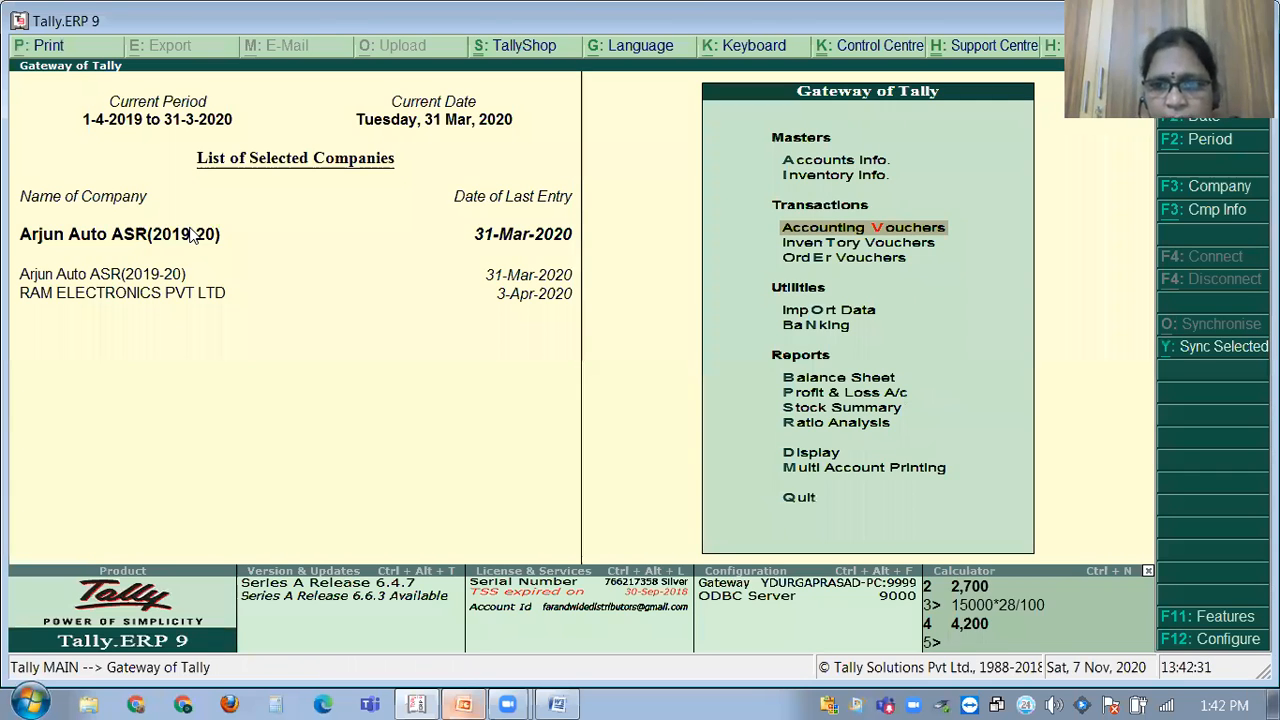
pyautogui.press('Down')
pyautogui.press('Down')
pyautogui.press('Down')
pyautogui.press('Down')
pyautogui.press('Down')
pyautogui.press('Down')
pyautogui.press('Down')
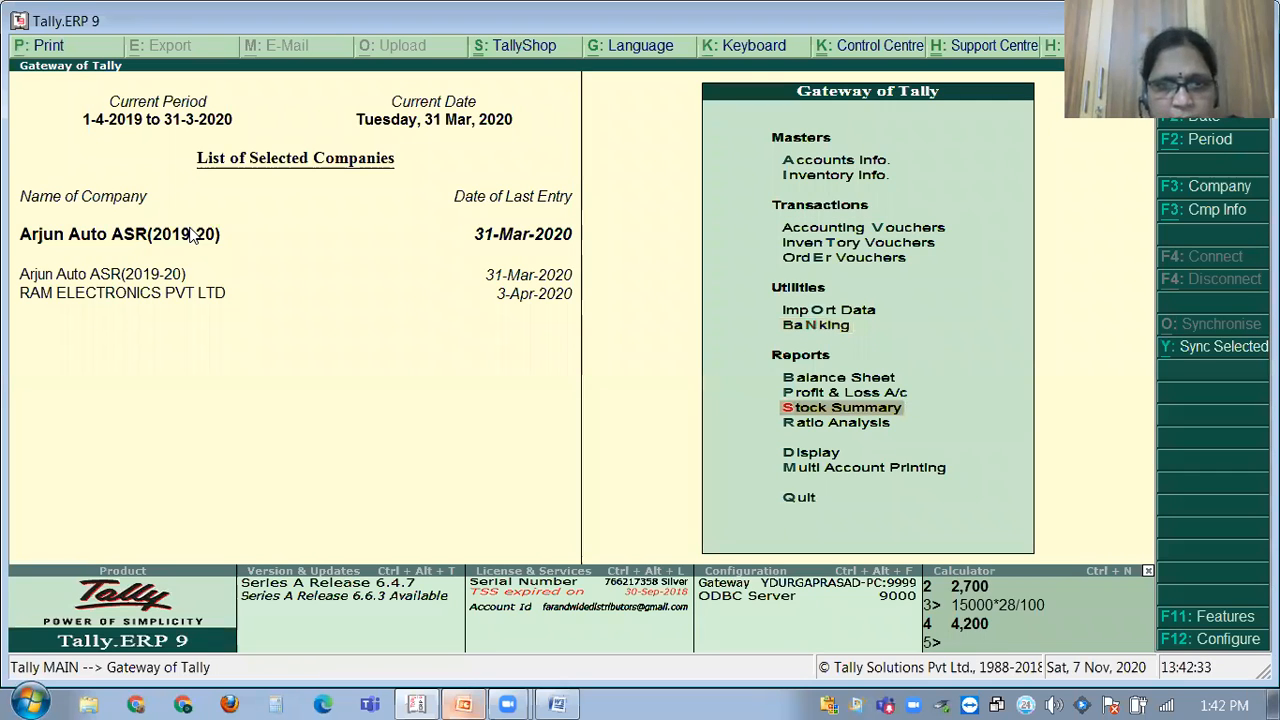
pyautogui.press('Home')
pyautogui.press('d')
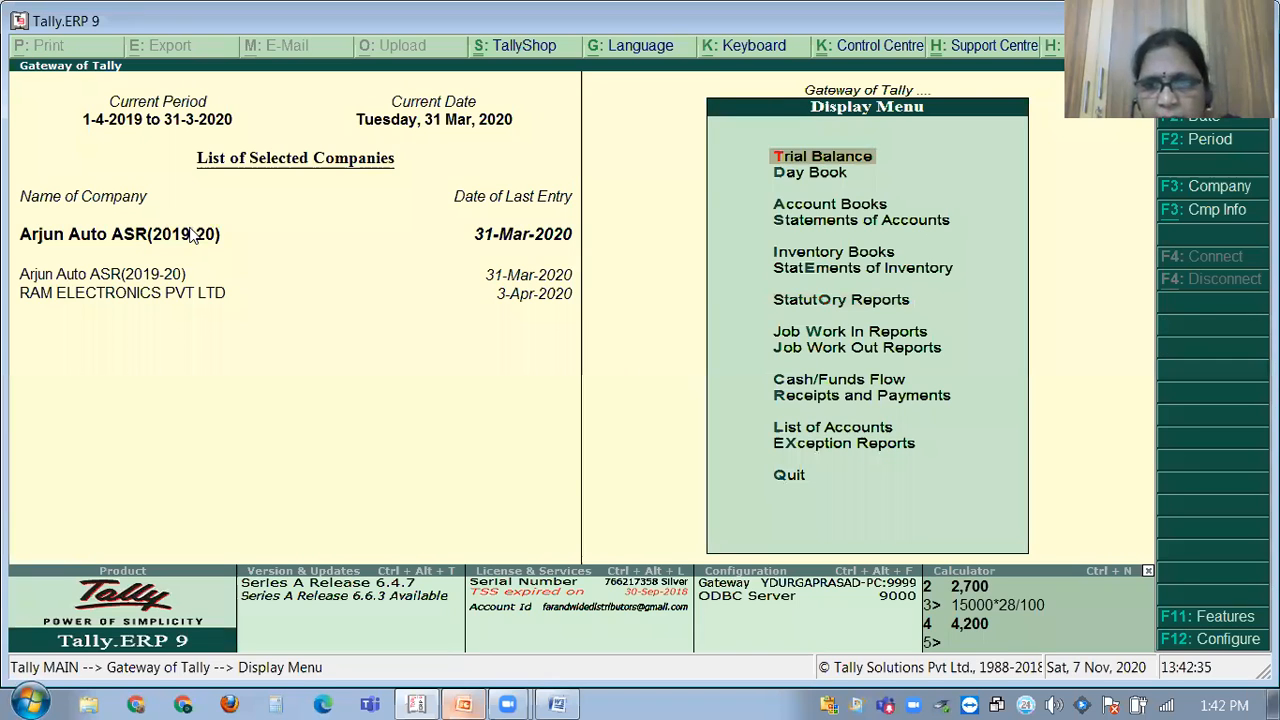
pyautogui.press('Down')
pyautogui.press('Down')
pyautogui.press('Down')
pyautogui.press('Down')
pyautogui.press('Down')
pyautogui.press('Down')
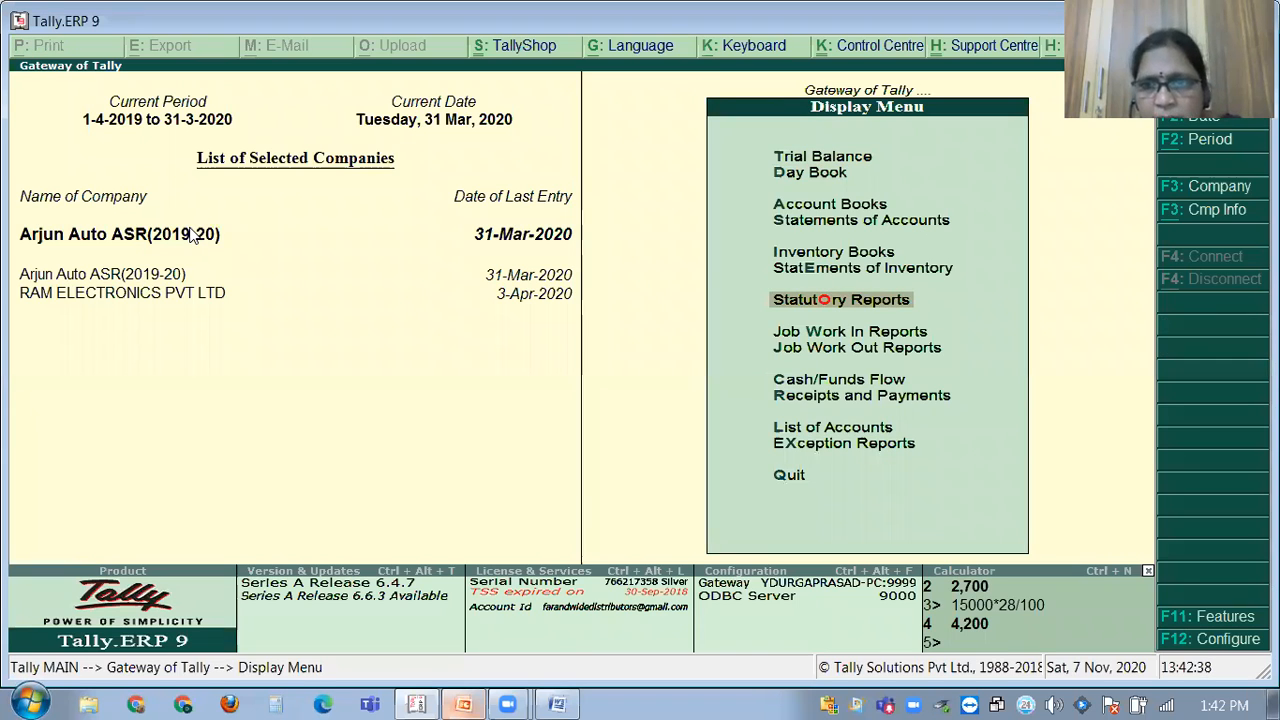
pyautogui.press('Return')
pyautogui.press('Return')
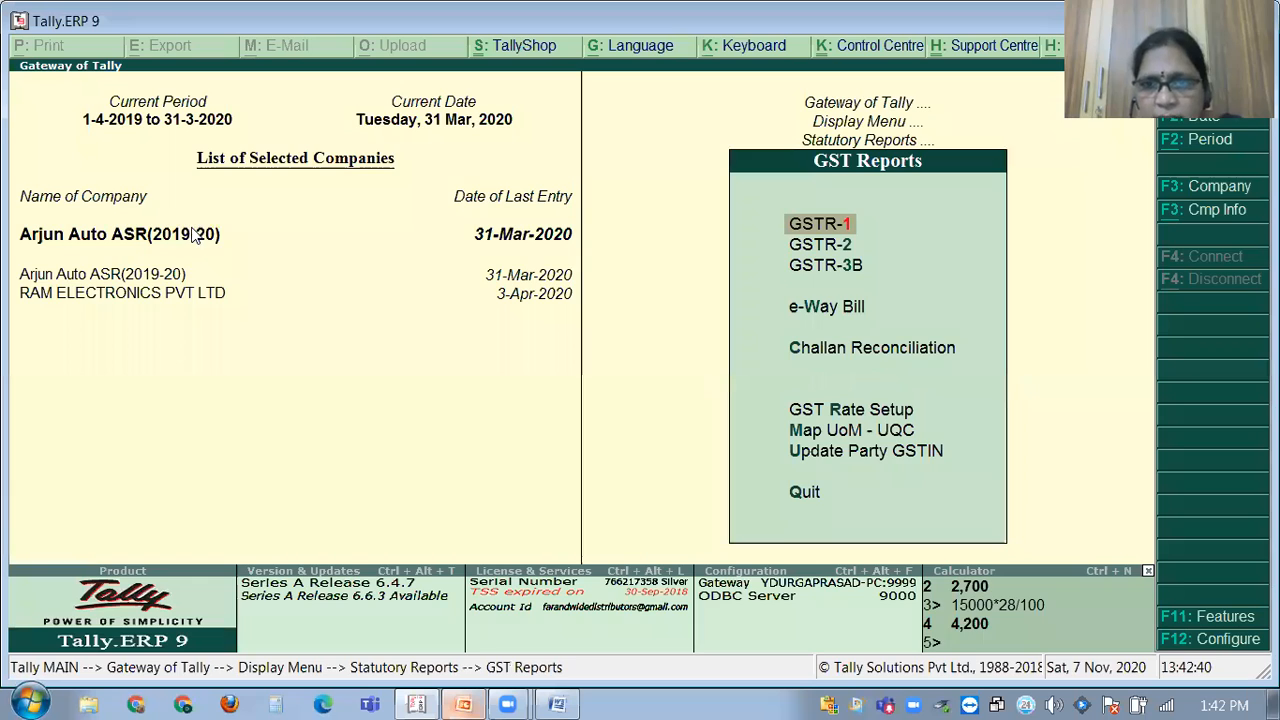
pyautogui.press('Return')
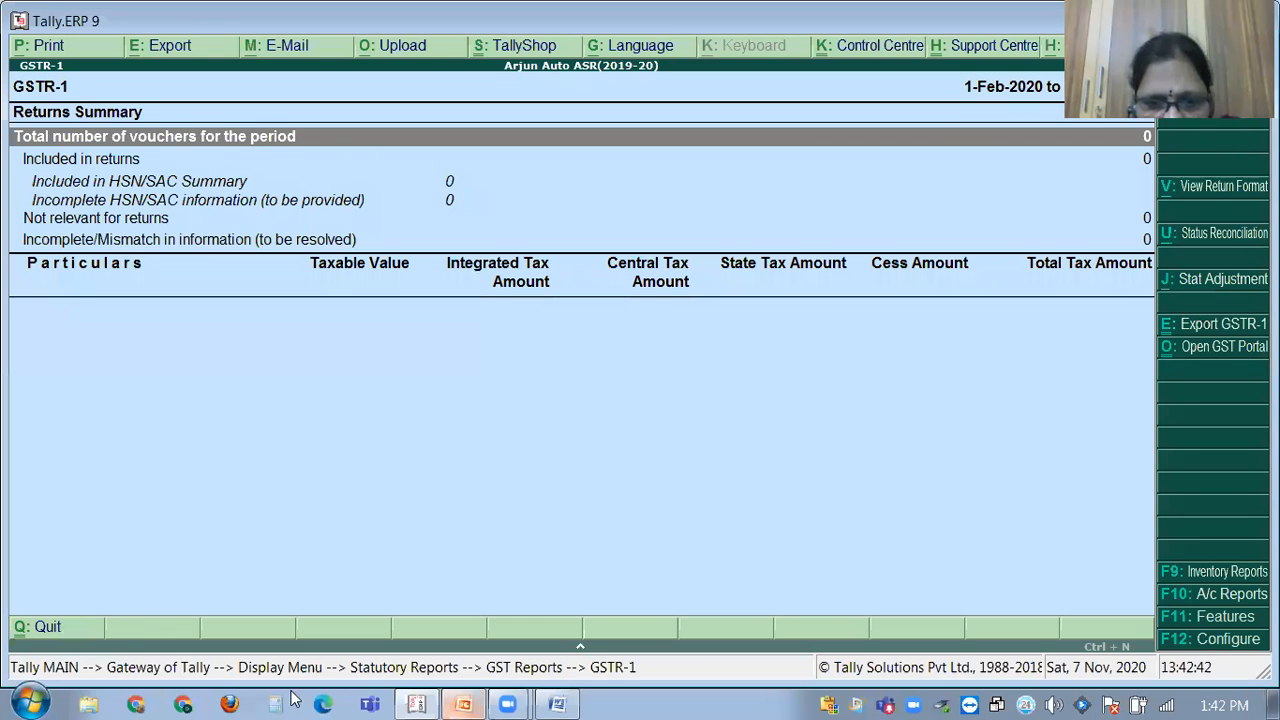
pyautogui.click(592, 652)
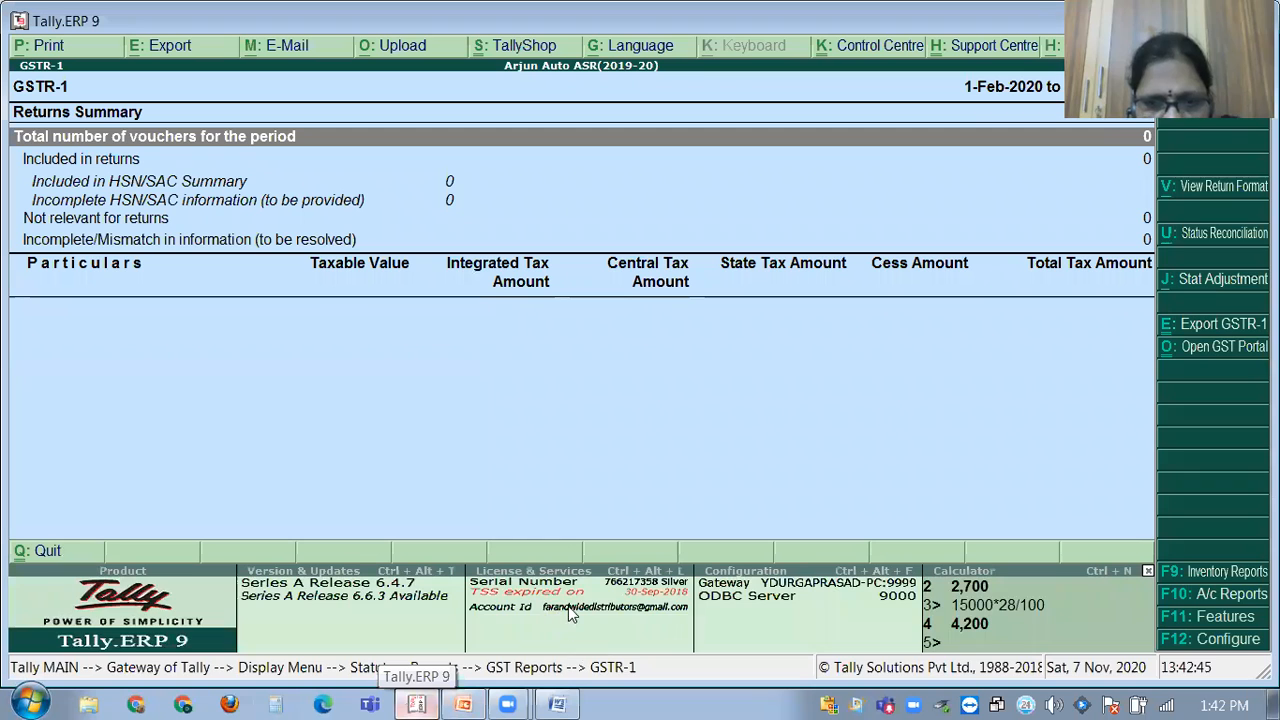
pyautogui.click(730, 466)
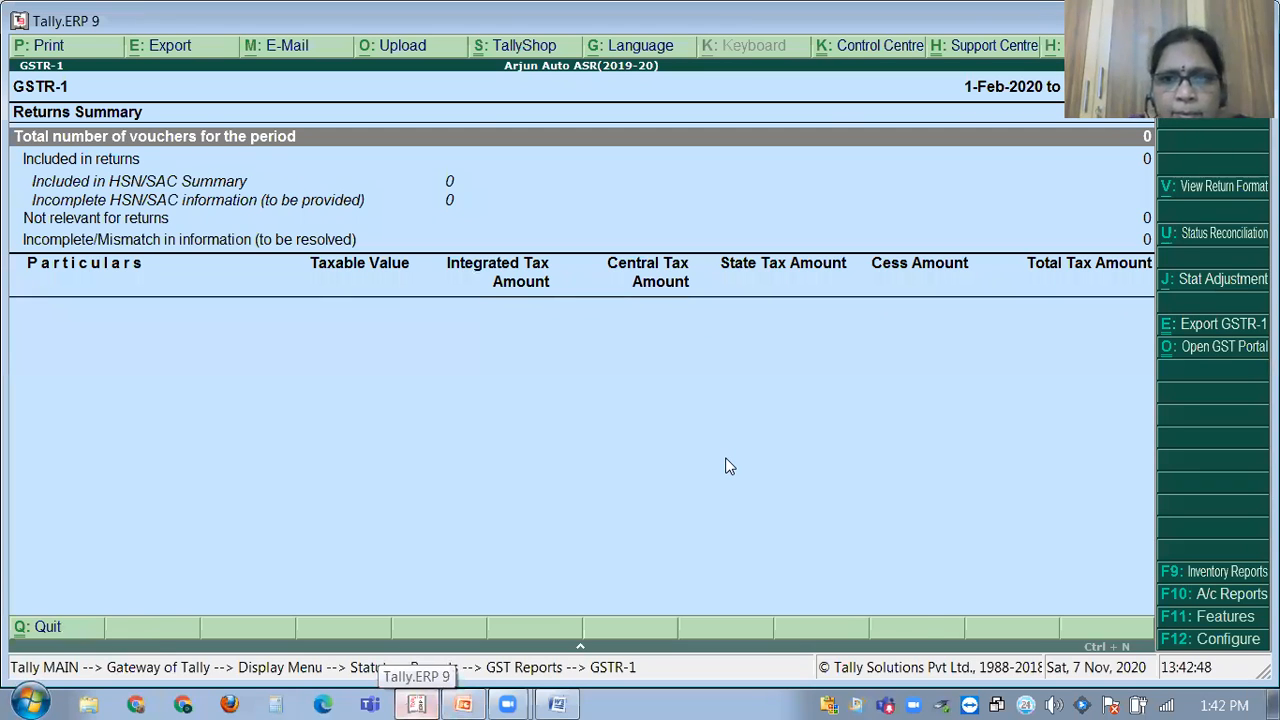
pyautogui.press('Escape')
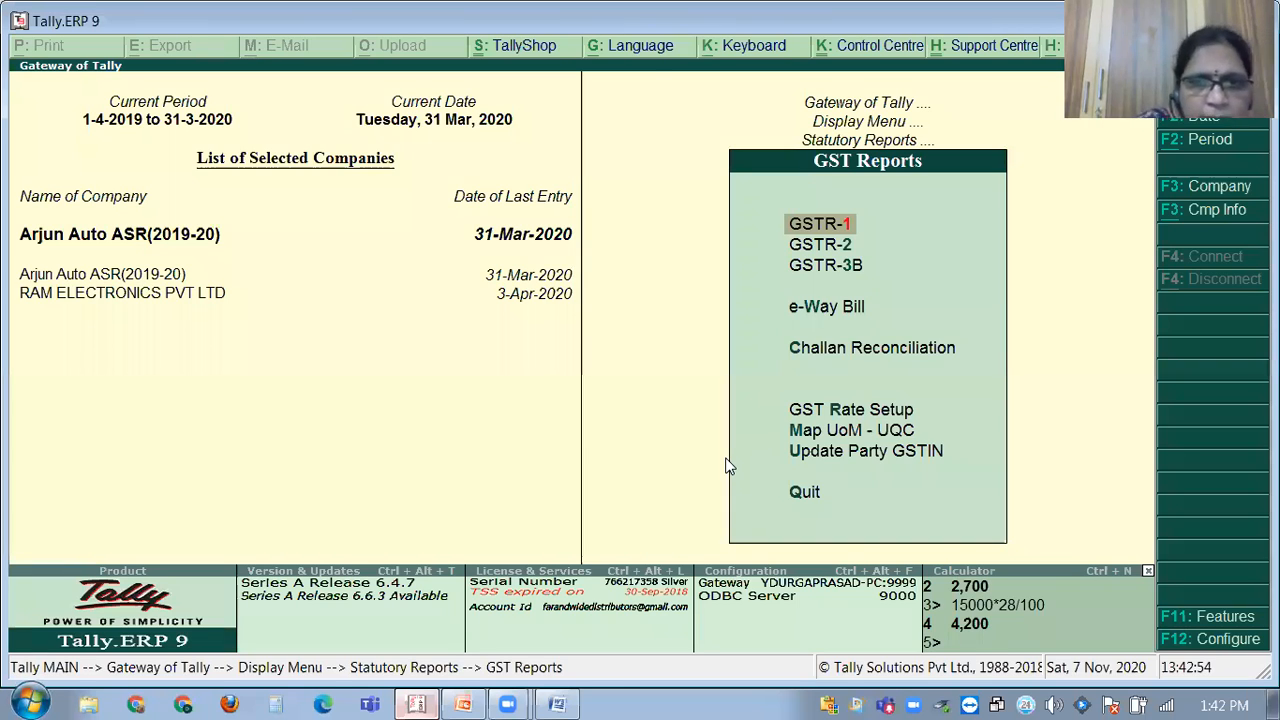
# Change the current period so it starts on 1-4-2020.
pyautogui.press('F2')
pyautogui.write('1.4.20')
pyautogui.press('Return')
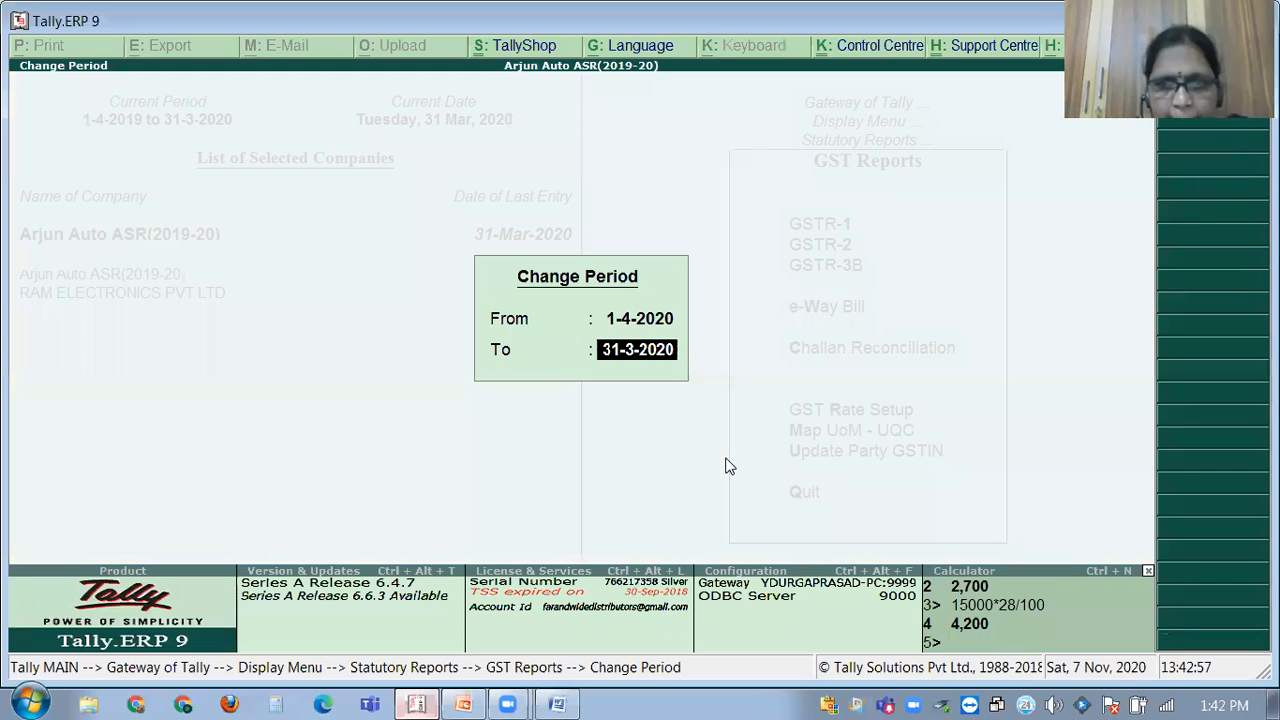
pyautogui.press('Return')
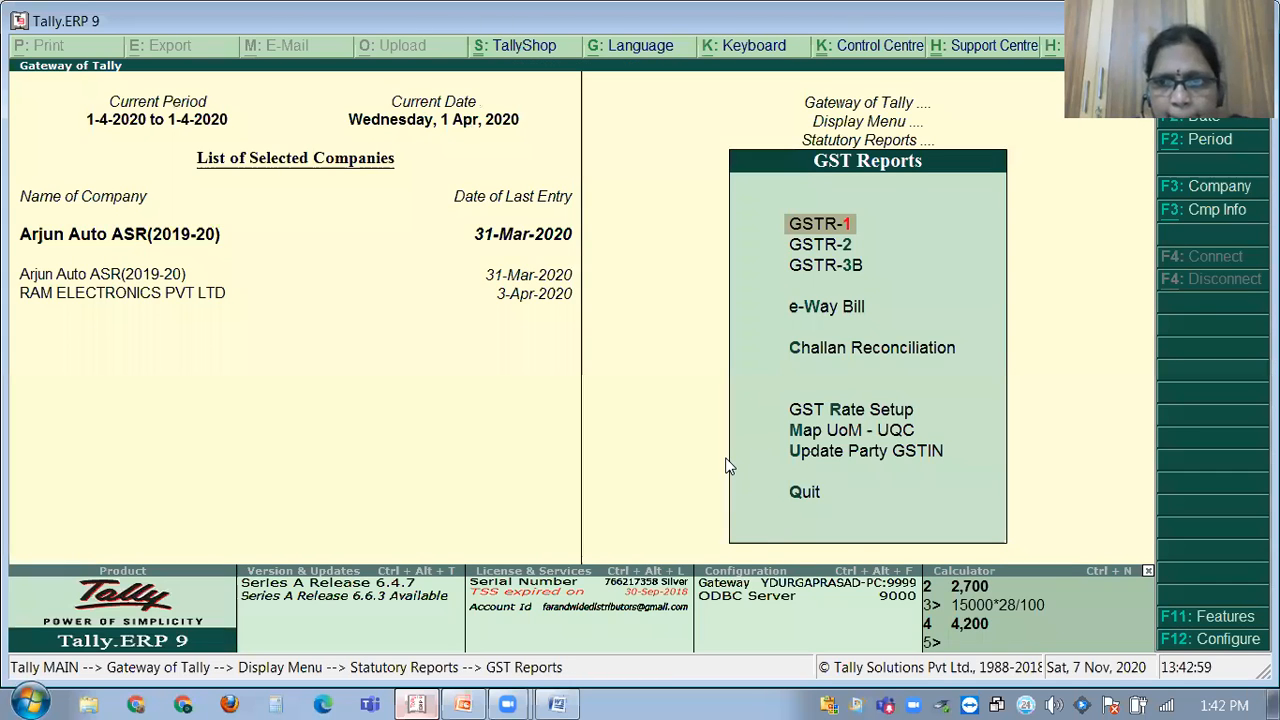
# Review the GSTR-1 and GSTR-2 return summaries, then back out to the Display menu.
pyautogui.press('Return')
pyautogui.press('Escape')
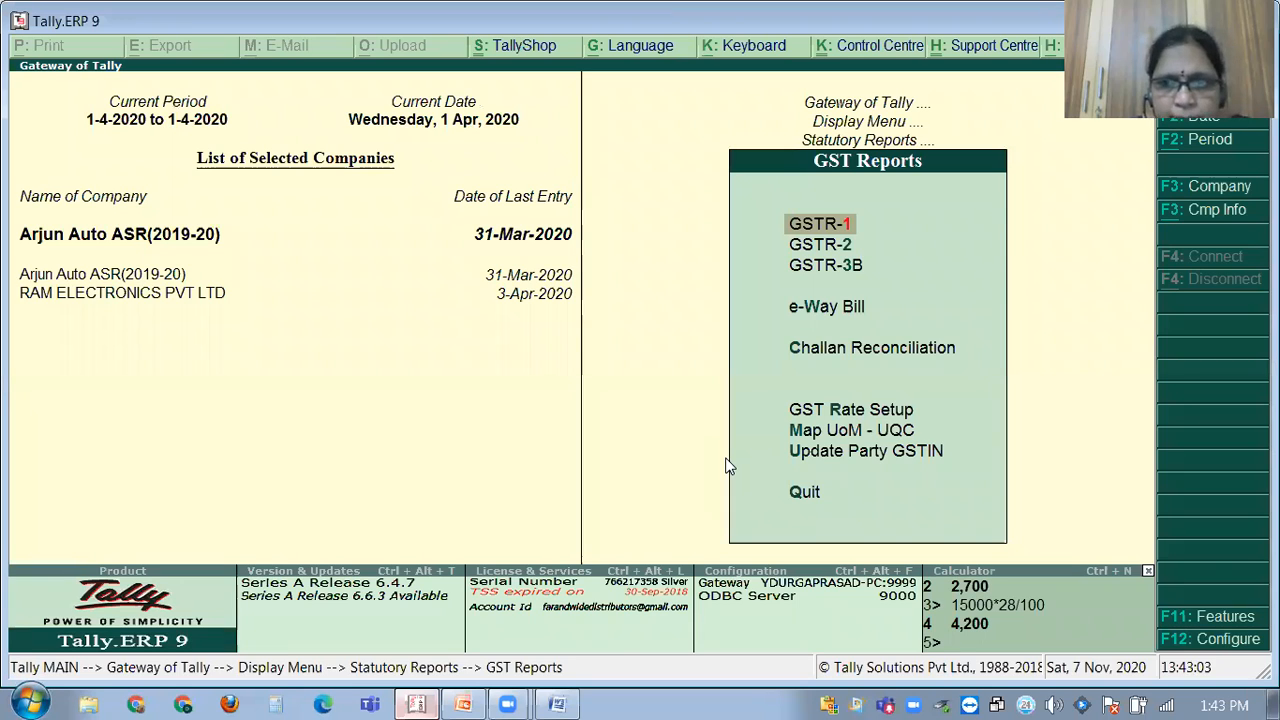
pyautogui.press('Escape')
pyautogui.press('Return')
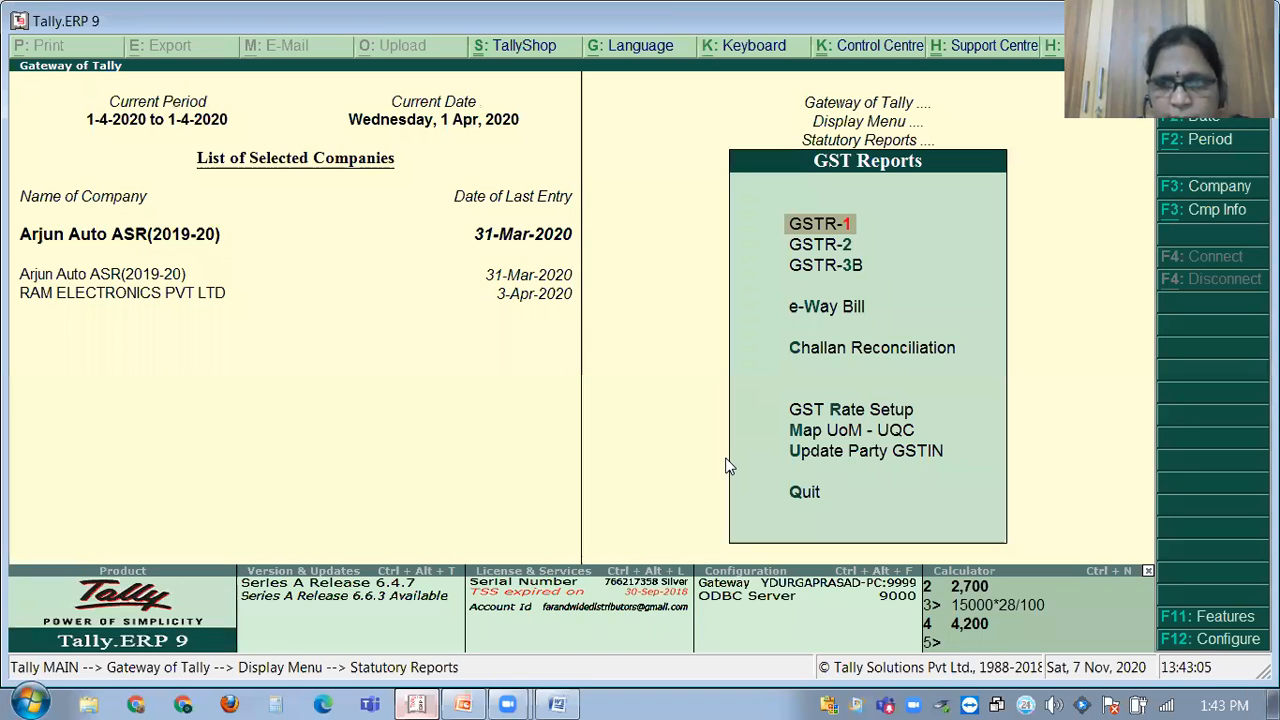
pyautogui.press('Down')
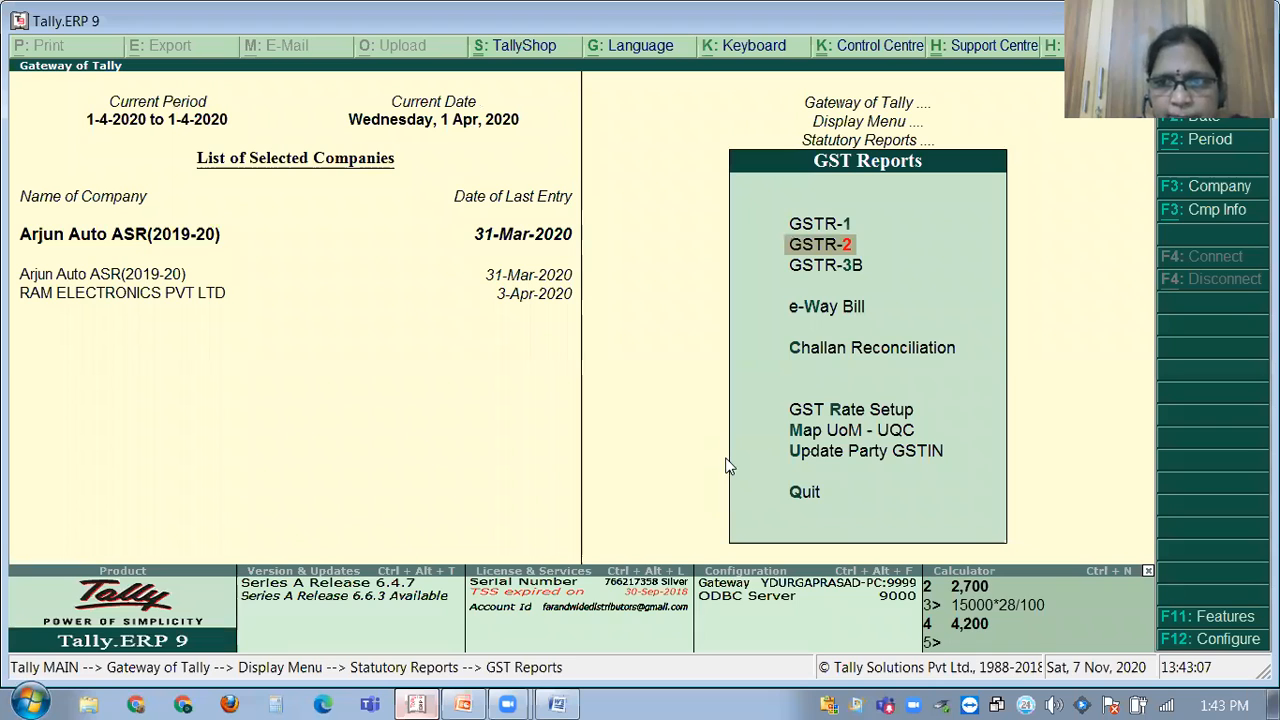
pyautogui.press('Return')
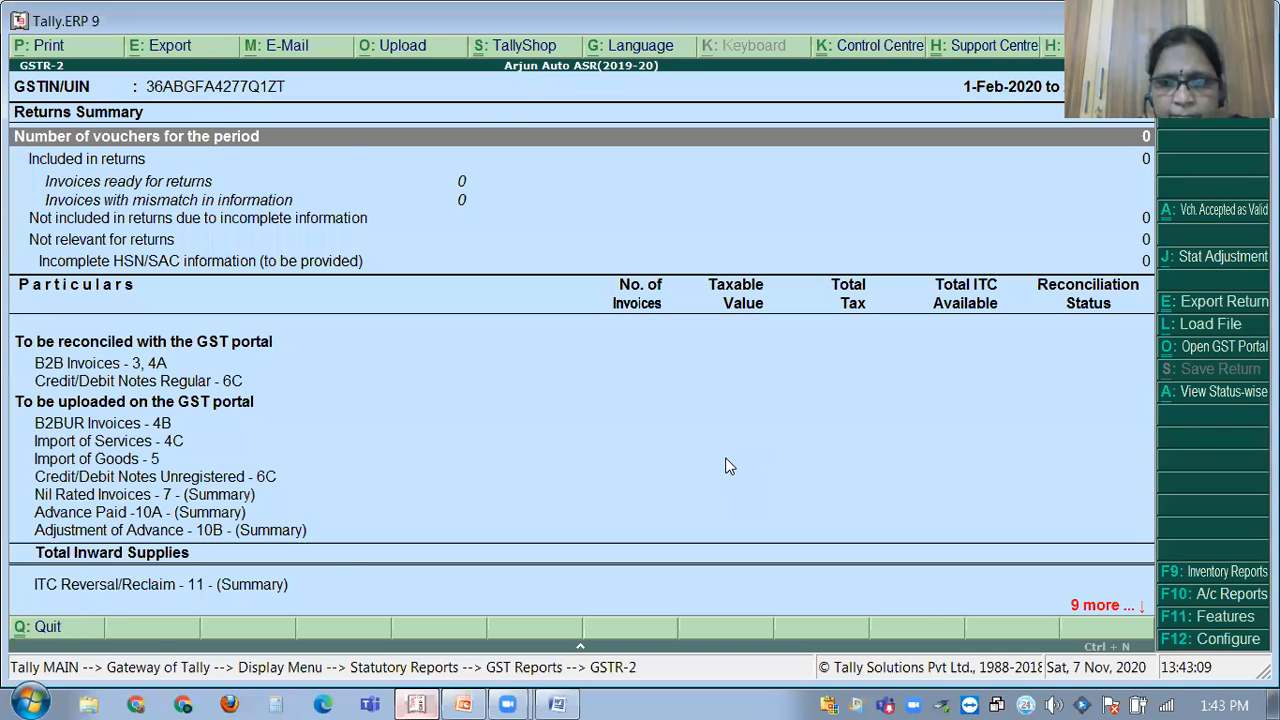
pyautogui.press('Escape')
pyautogui.press('Escape')
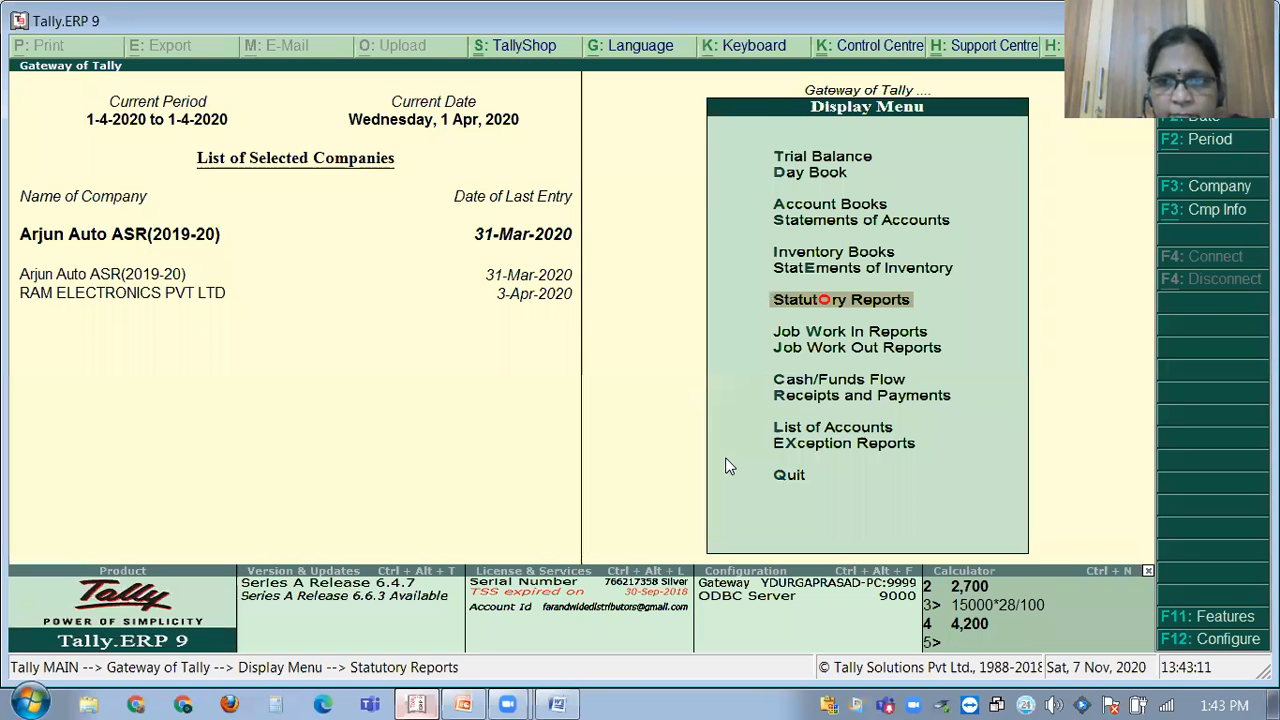
pyautogui.press('Escape')
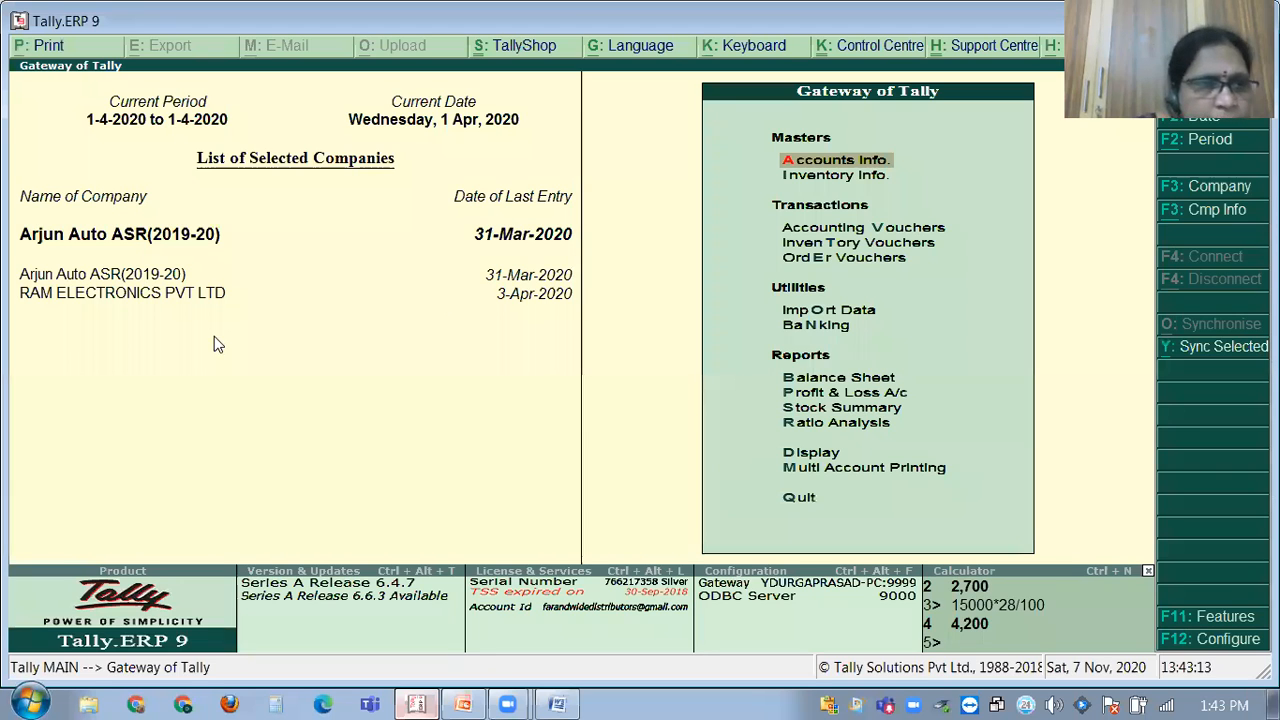
# Open the company list and period settings, closing both without changes.
pyautogui.click(209, 240)
pyautogui.press('Escape')
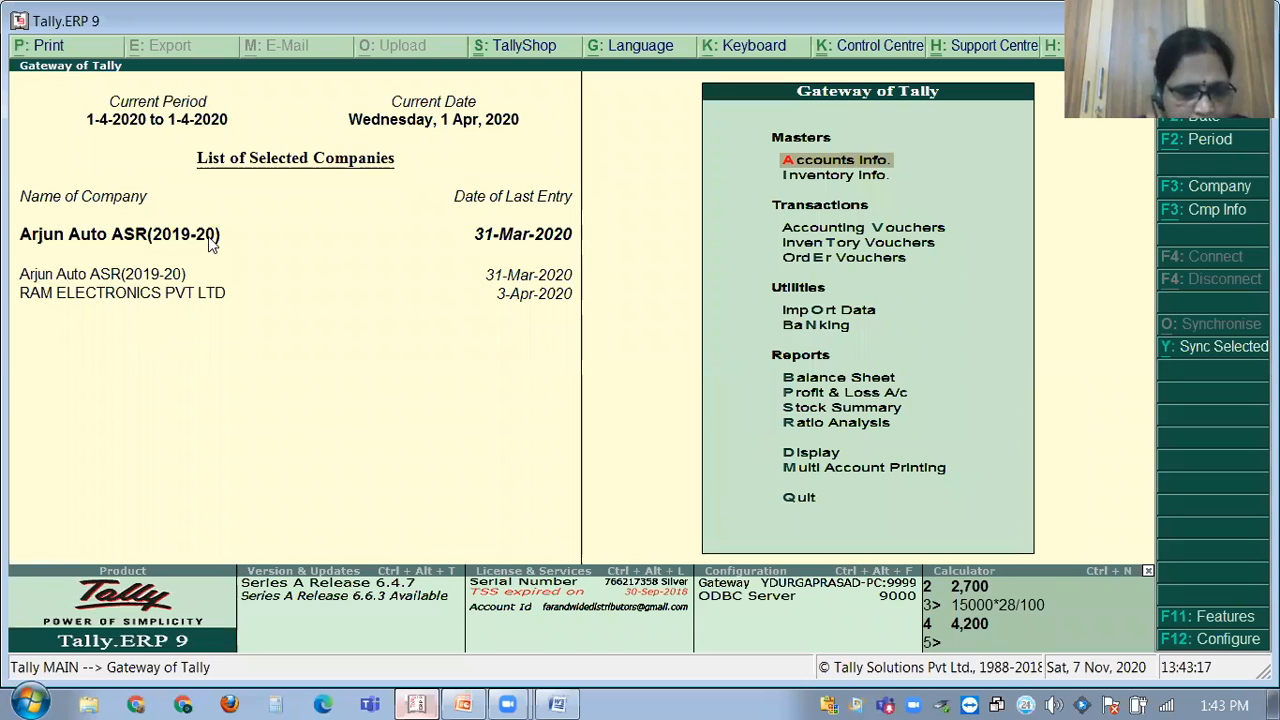
pyautogui.press('F2')
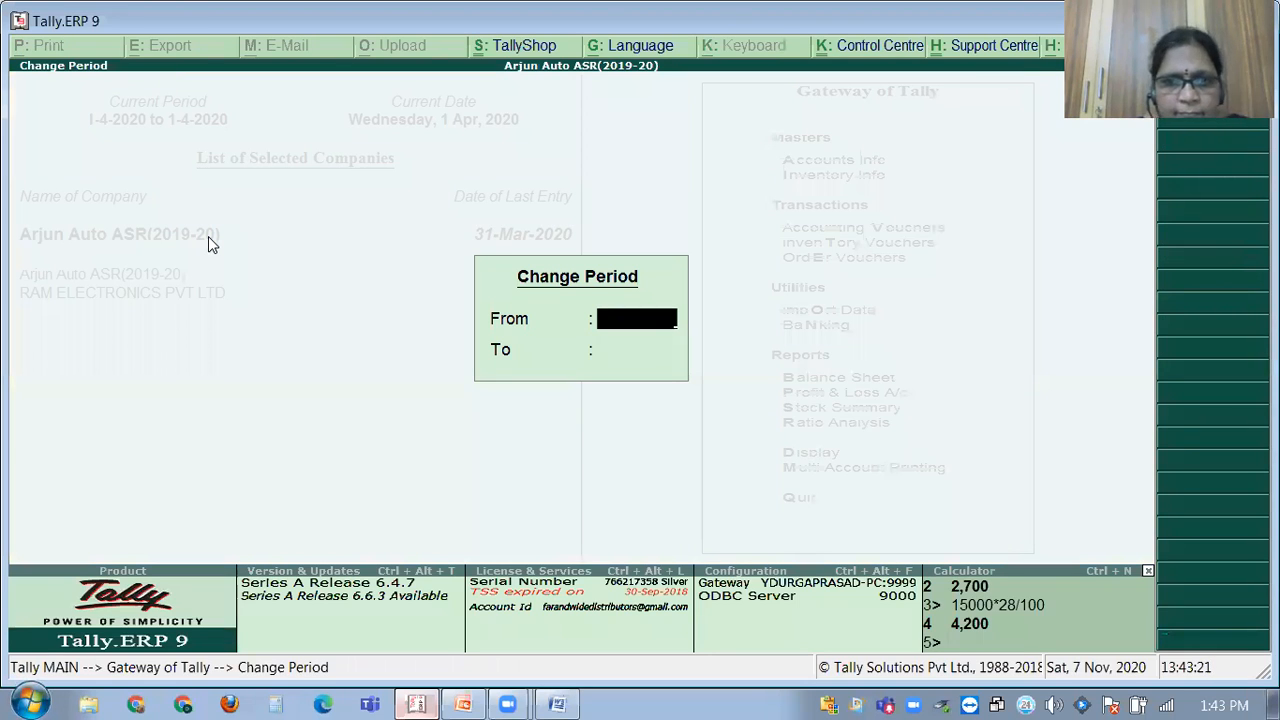
pyautogui.press('Escape')
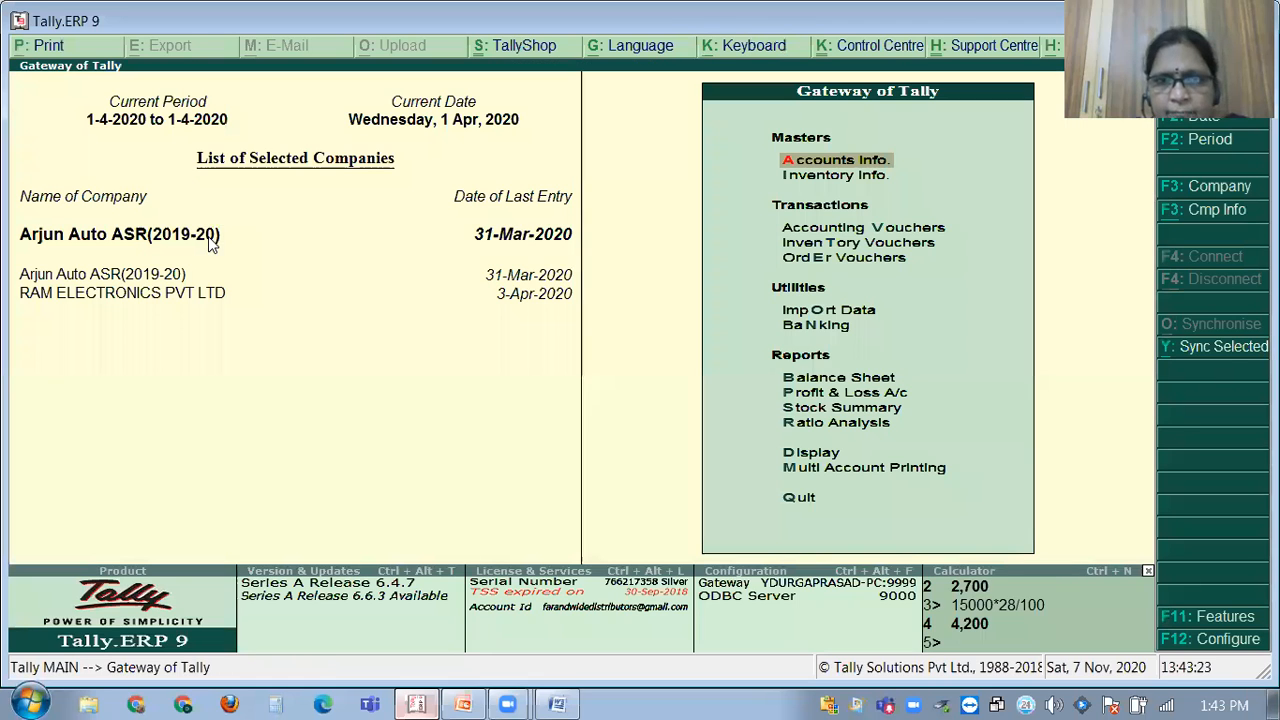
# Cancel a first quit prompt, recheck the period settings, then raise the Quit confirmation again.
pyautogui.press('Escape')
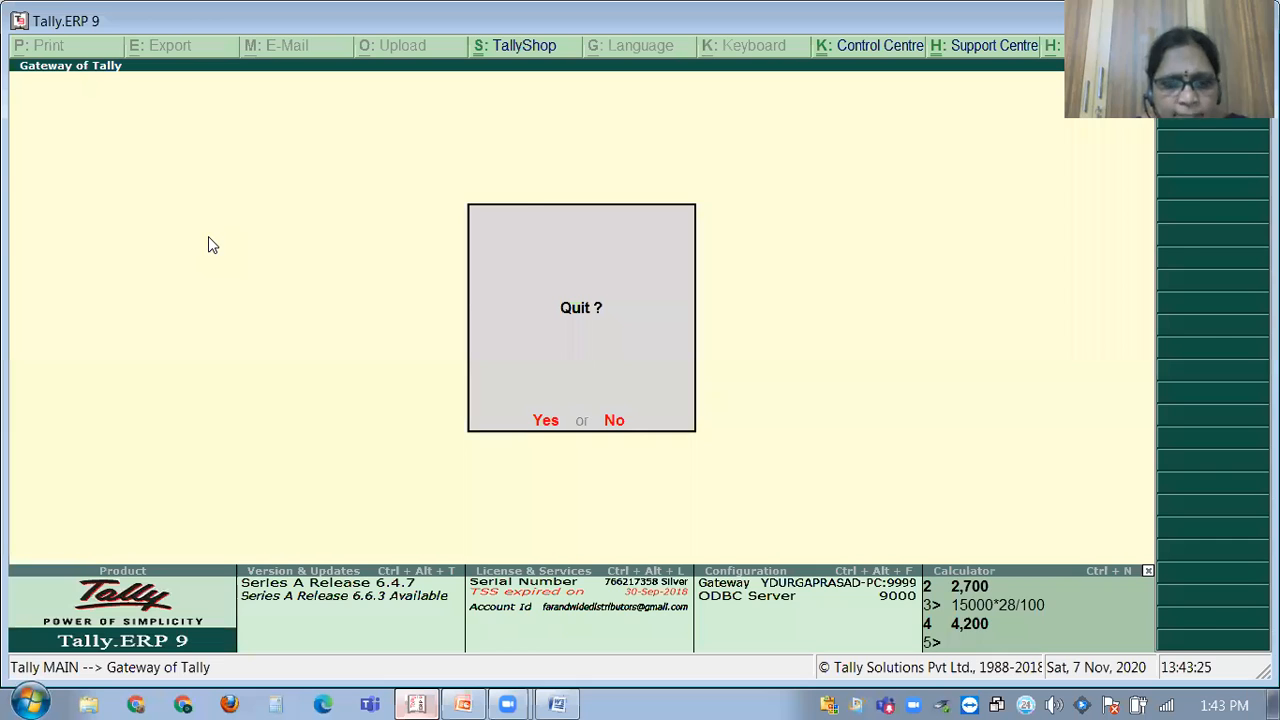
pyautogui.press('Escape')
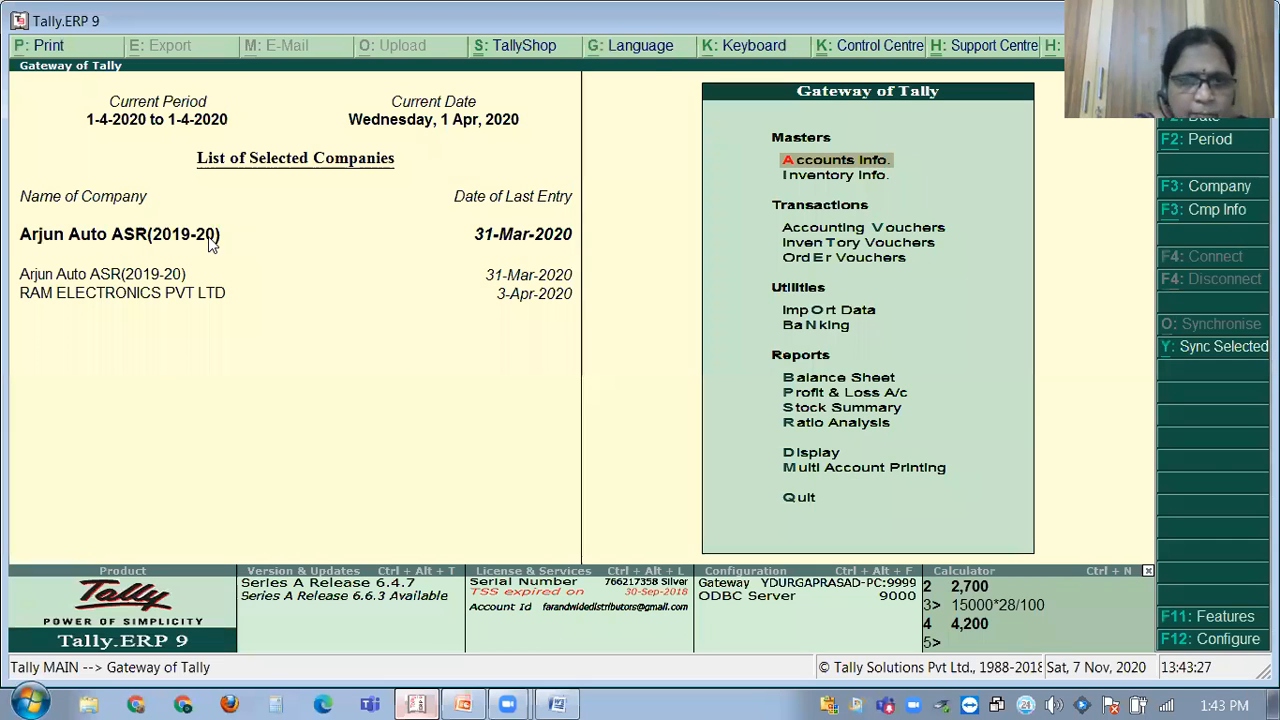
pyautogui.hotkey('alt', 'F2')
pyautogui.press('Escape')
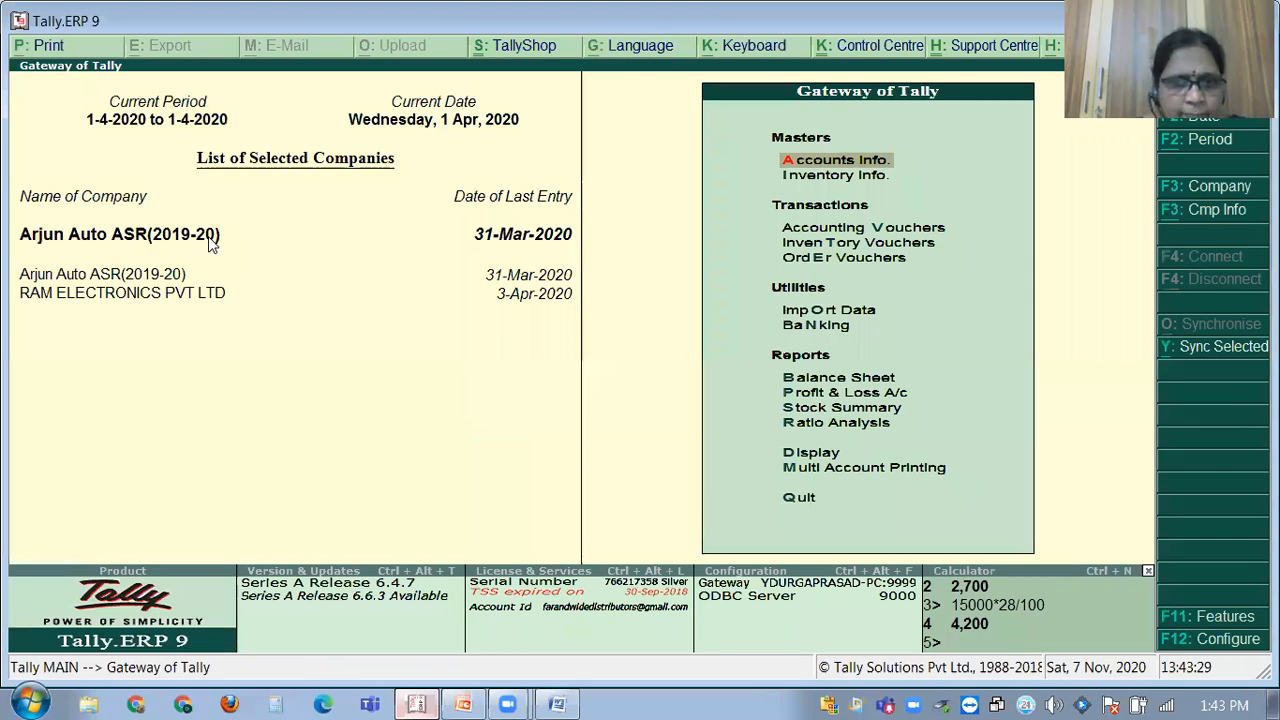
pyautogui.press('Escape')
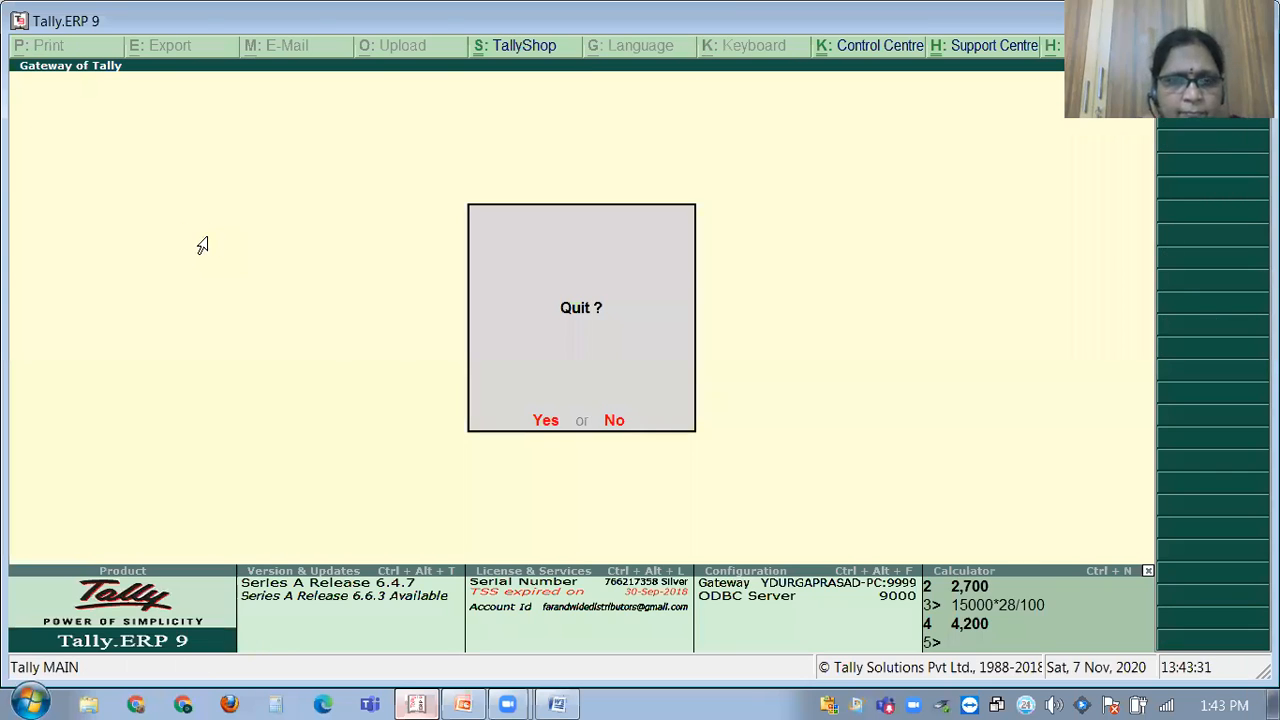
# Confirm quitting Tally, minimise the presentation to the desktop, and relaunch Tally.ERP 9.
pyautogui.press('y')
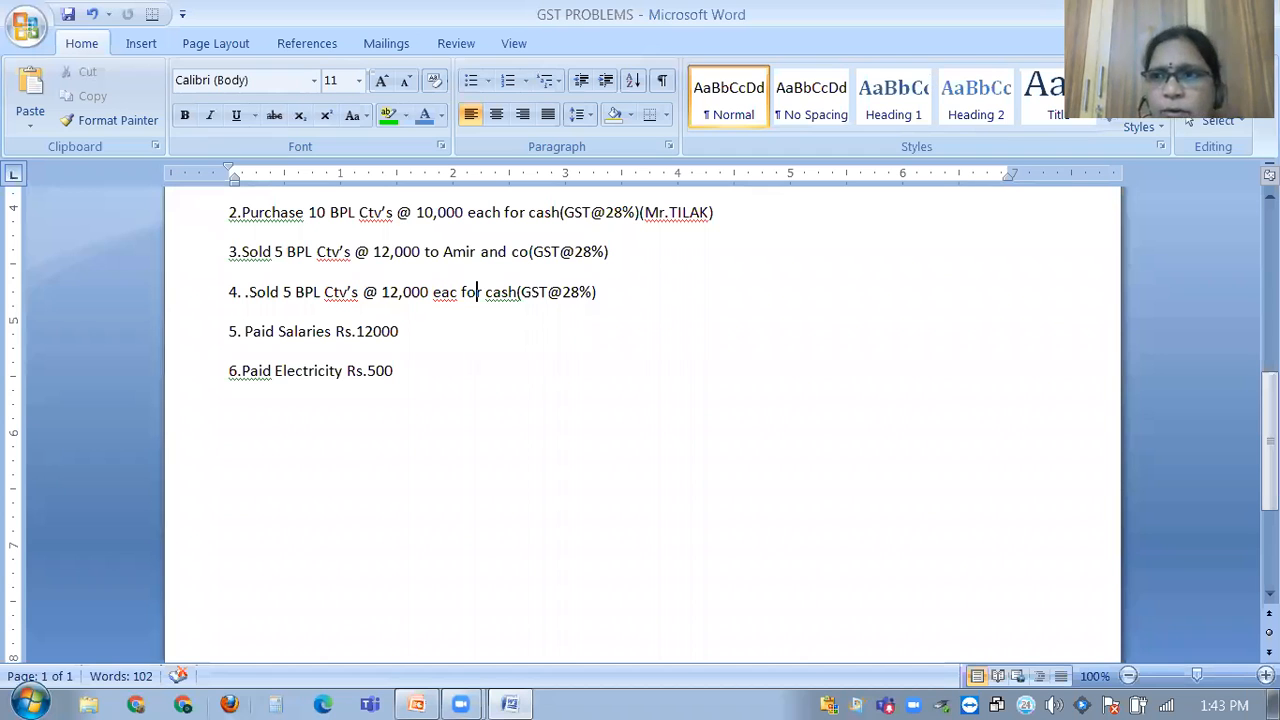
pyautogui.hotkey('alt', 'Tab')
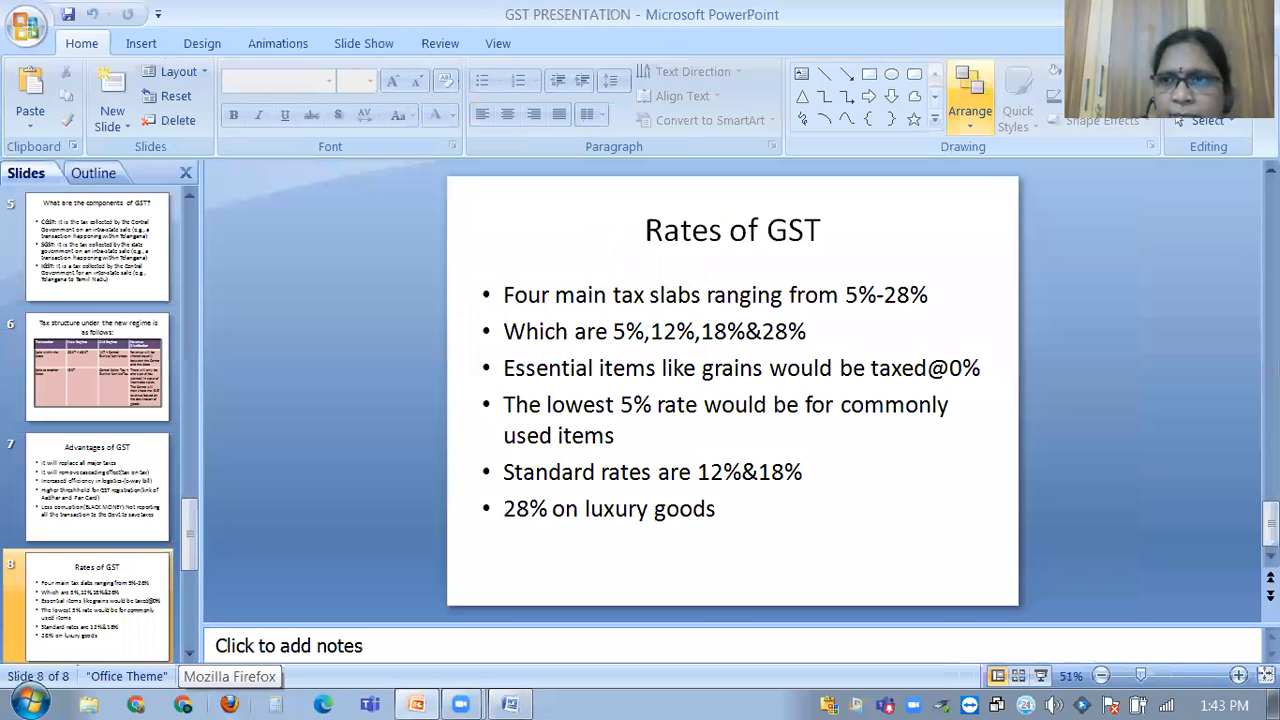
pyautogui.press('super+d')
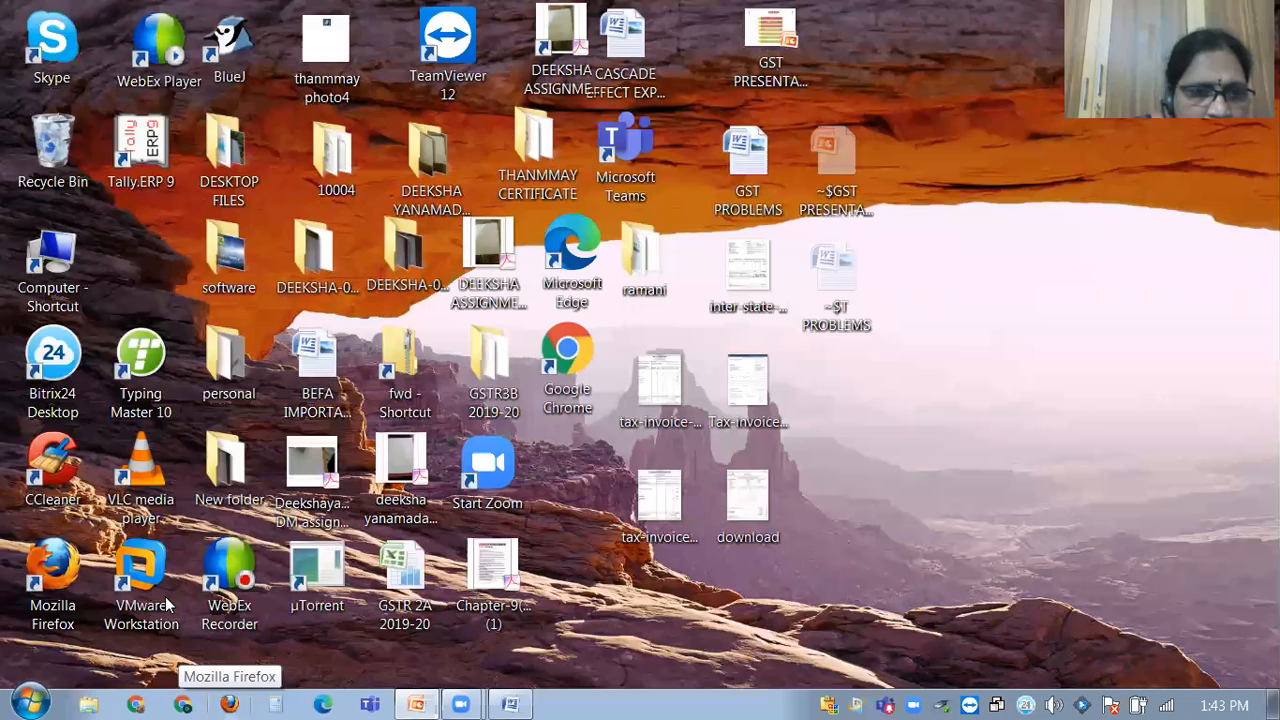
pyautogui.doubleClick(156, 148)
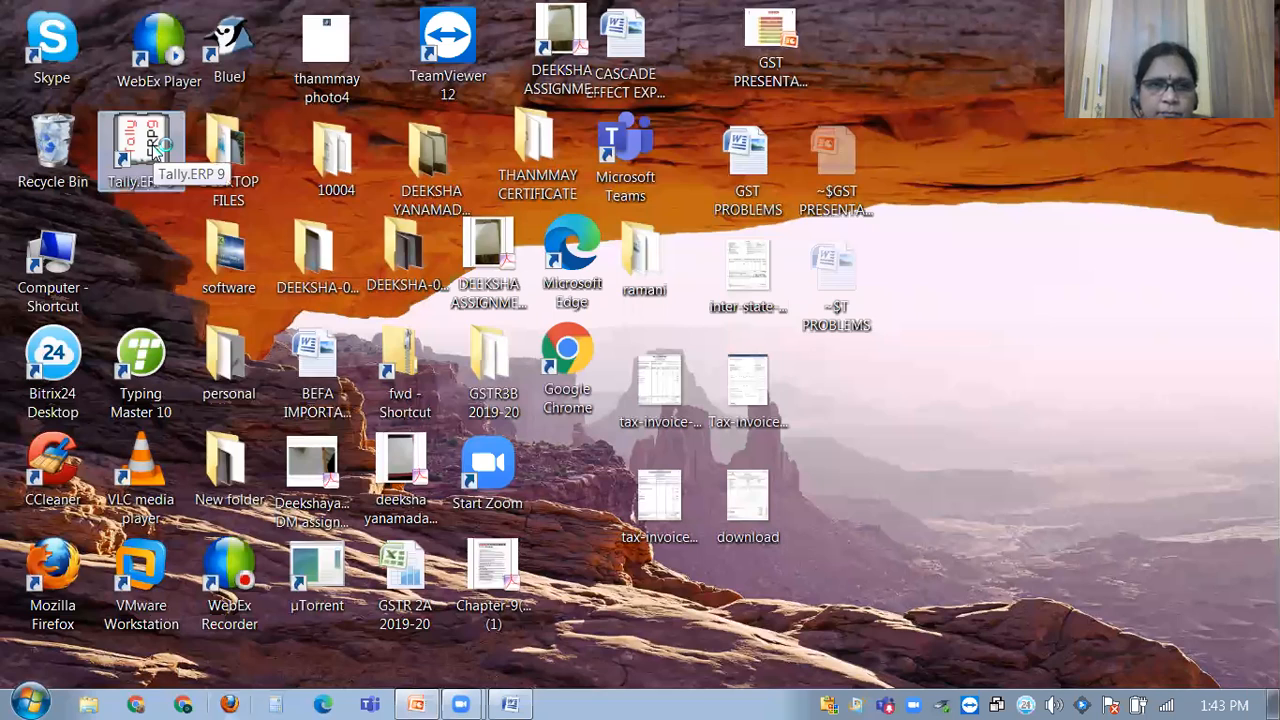
pyautogui.doubleClick(150, 148)
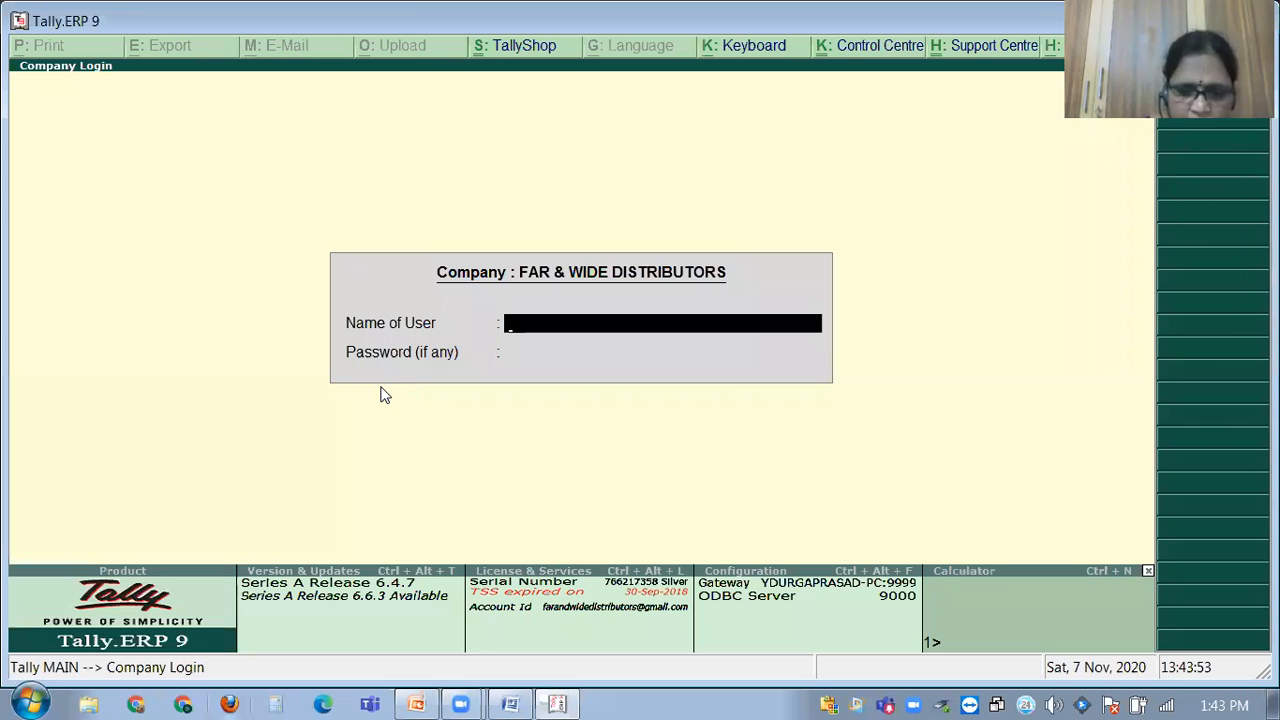
# Log in with the user name and password, then check Display and the period settings.
pyautogui.write('a')
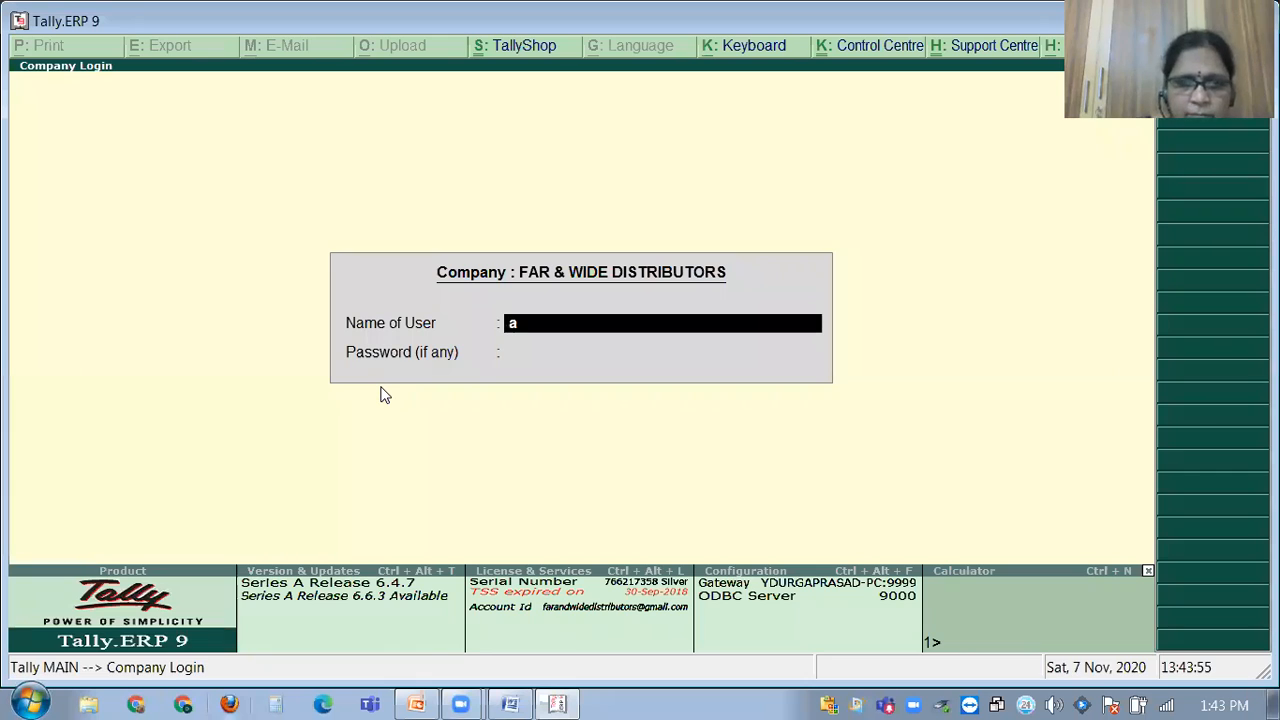
pyautogui.press('Return')
pyautogui.write('a')
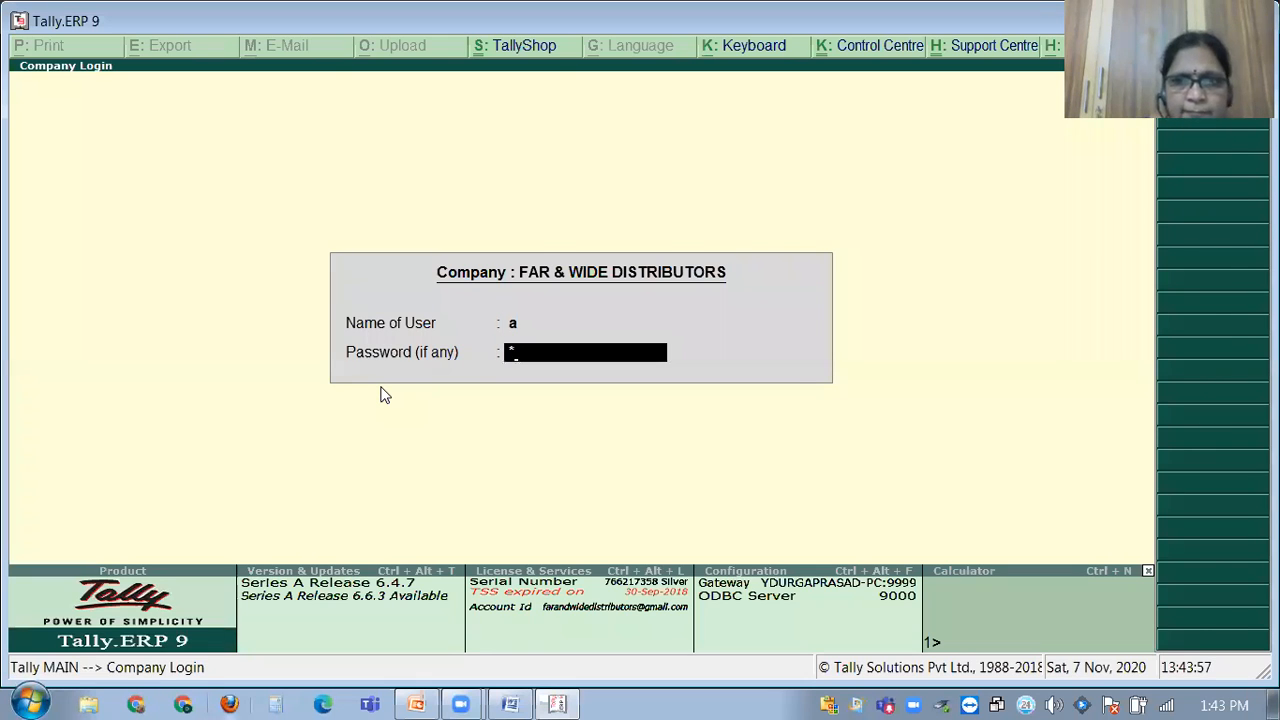
pyautogui.press('Return')
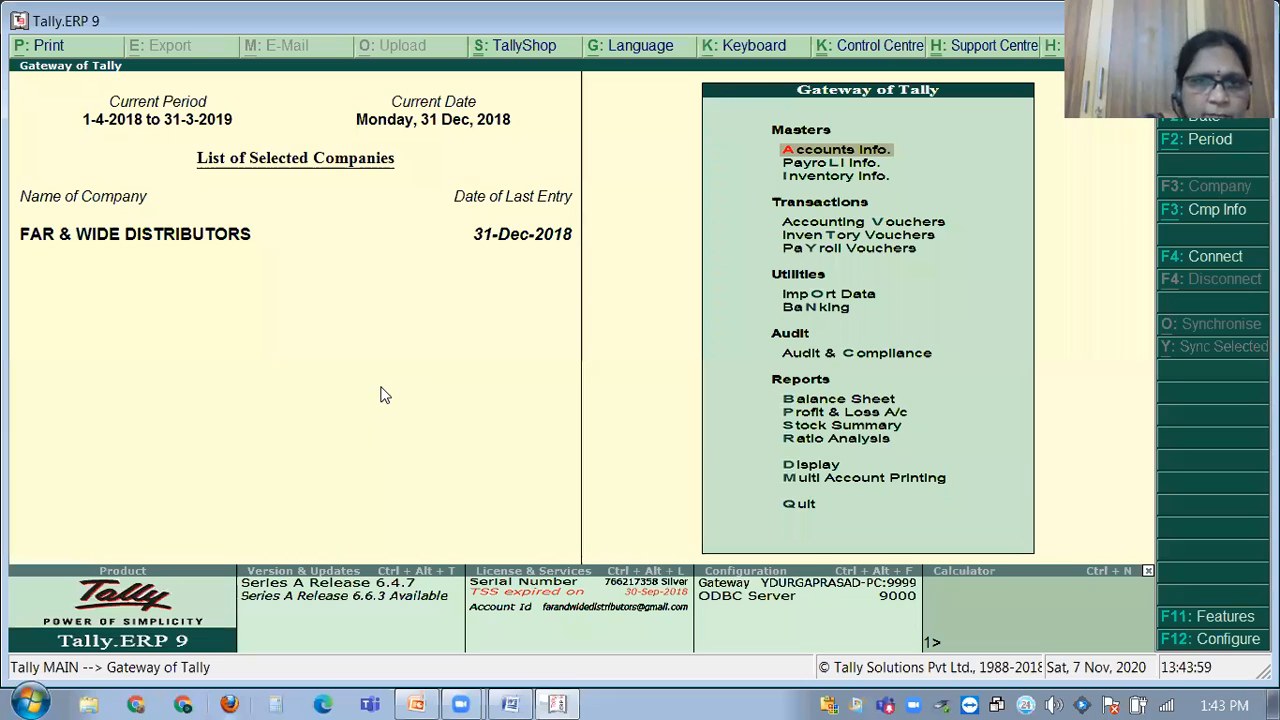
pyautogui.press('d')
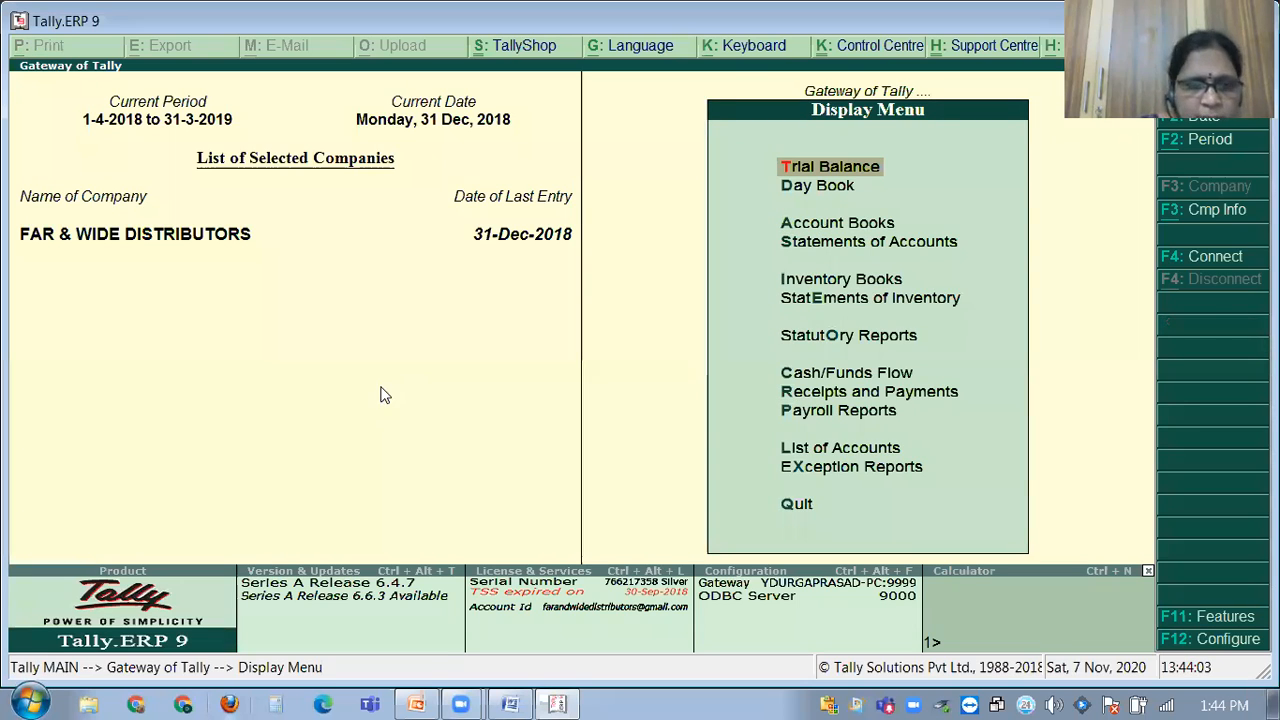
pyautogui.press('Escape')
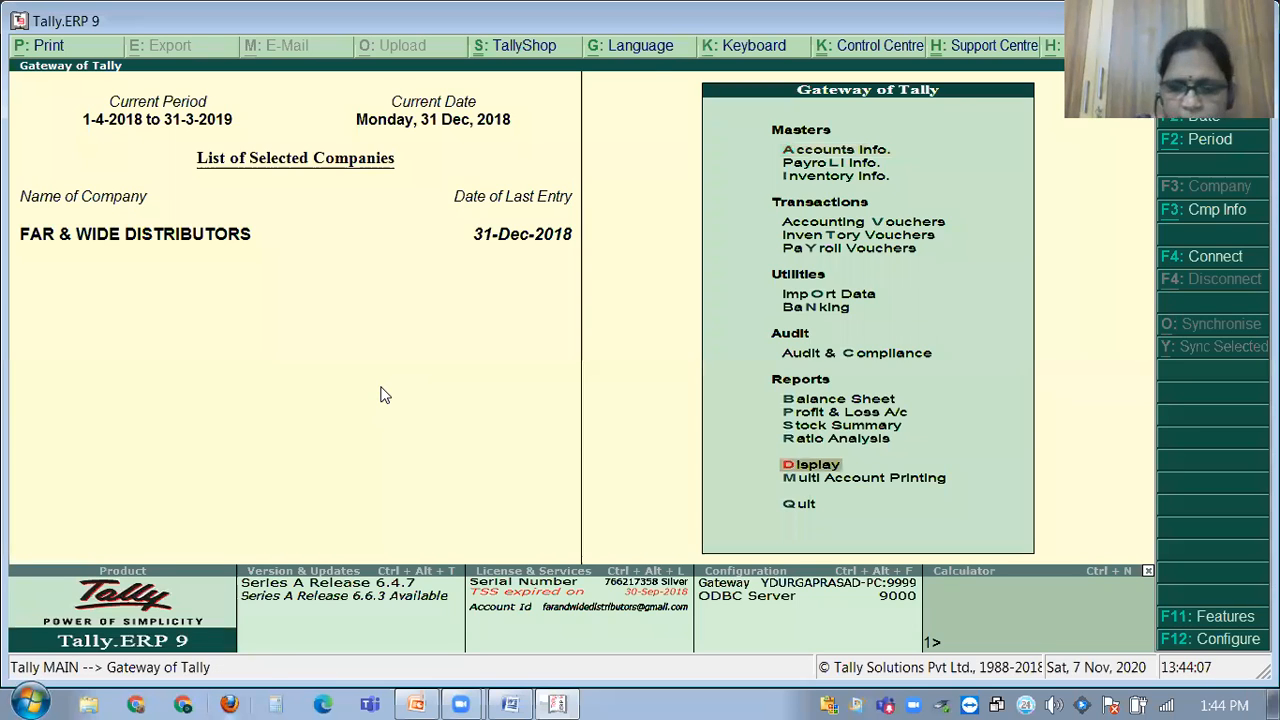
pyautogui.press('F2')
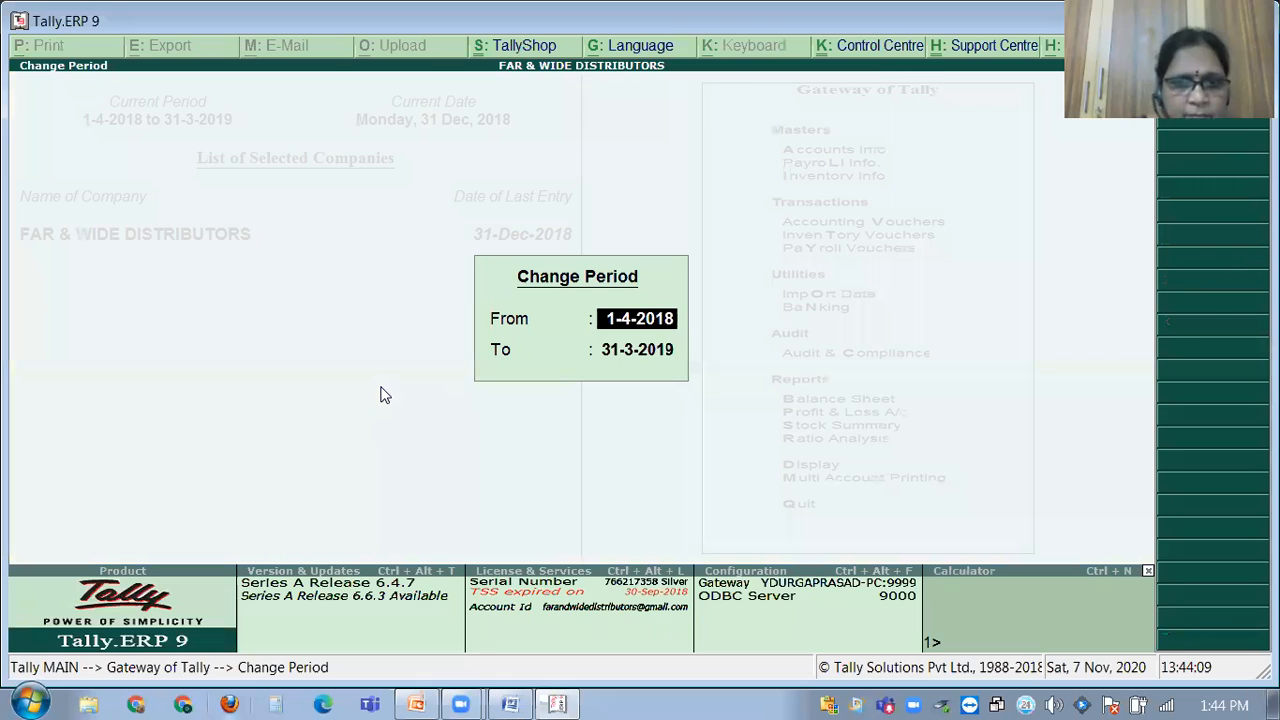
pyautogui.press('Escape')
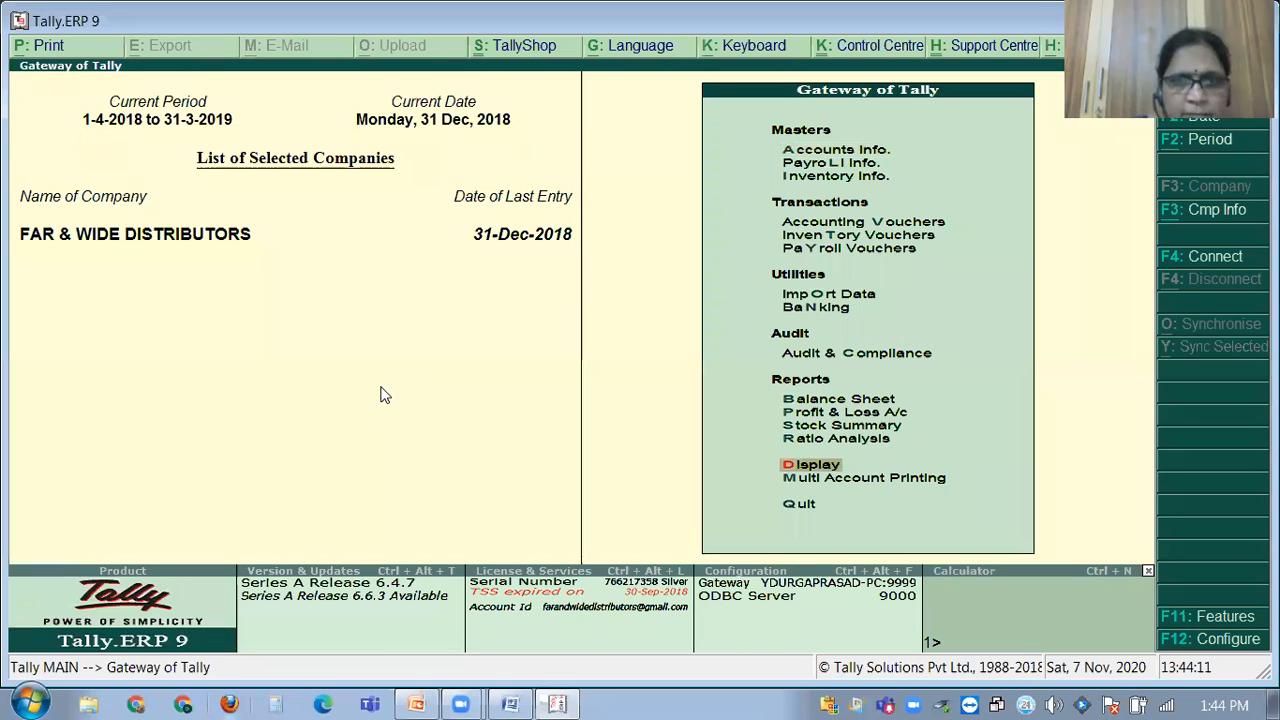
# Load the Arjun Auto ASR(2019-20) company and open the Display menu of reports.
pyautogui.hotkey('alt', 'F3')
pyautogui.press('s')
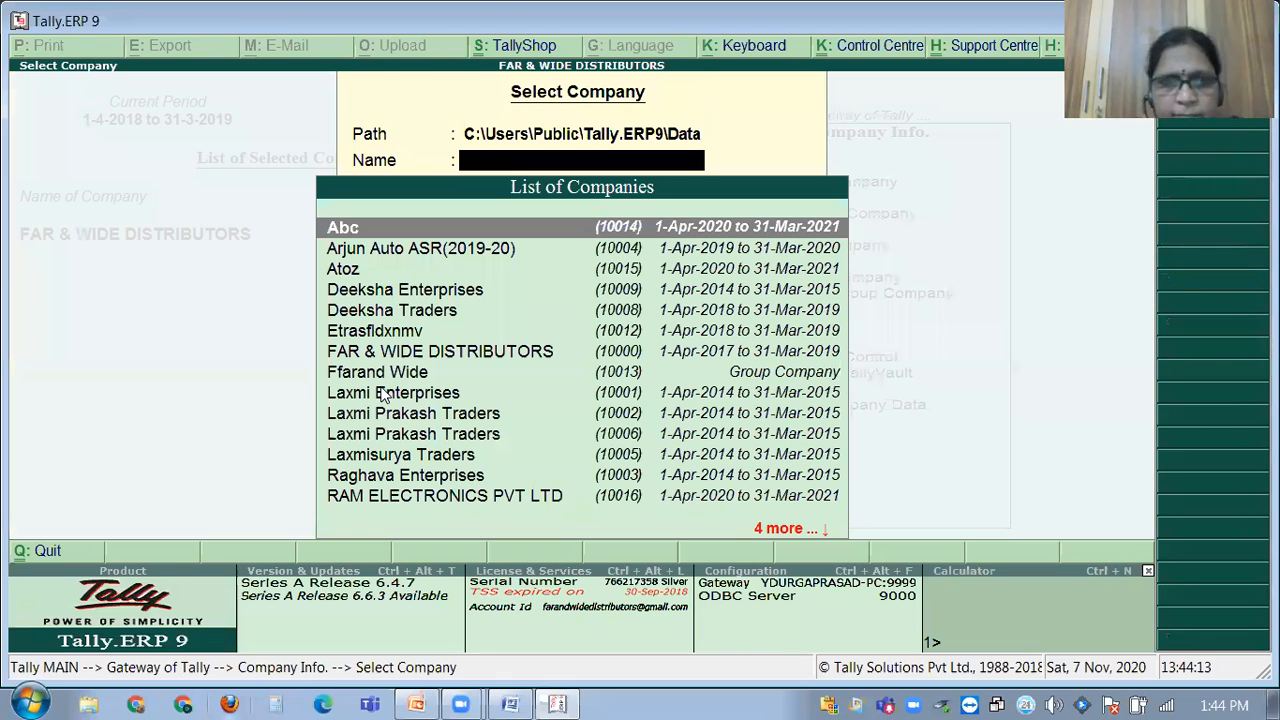
pyautogui.press('Down')
pyautogui.press('Return')
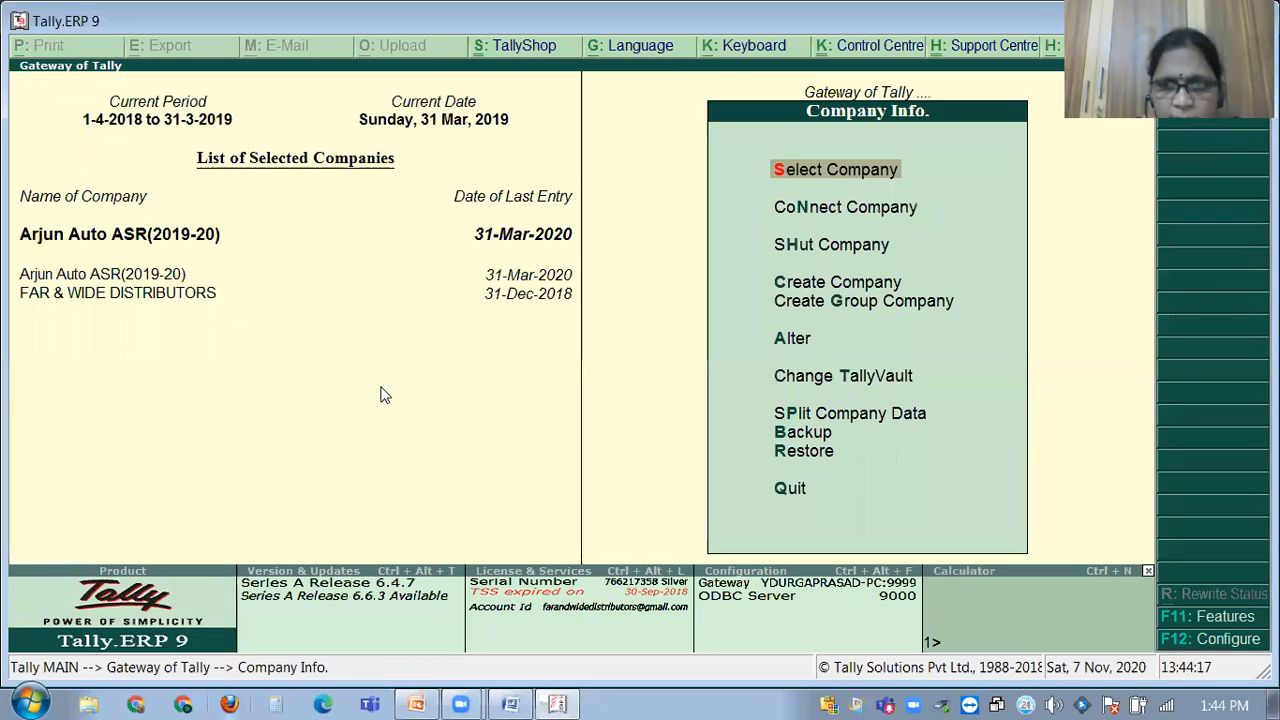
pyautogui.press('Escape')
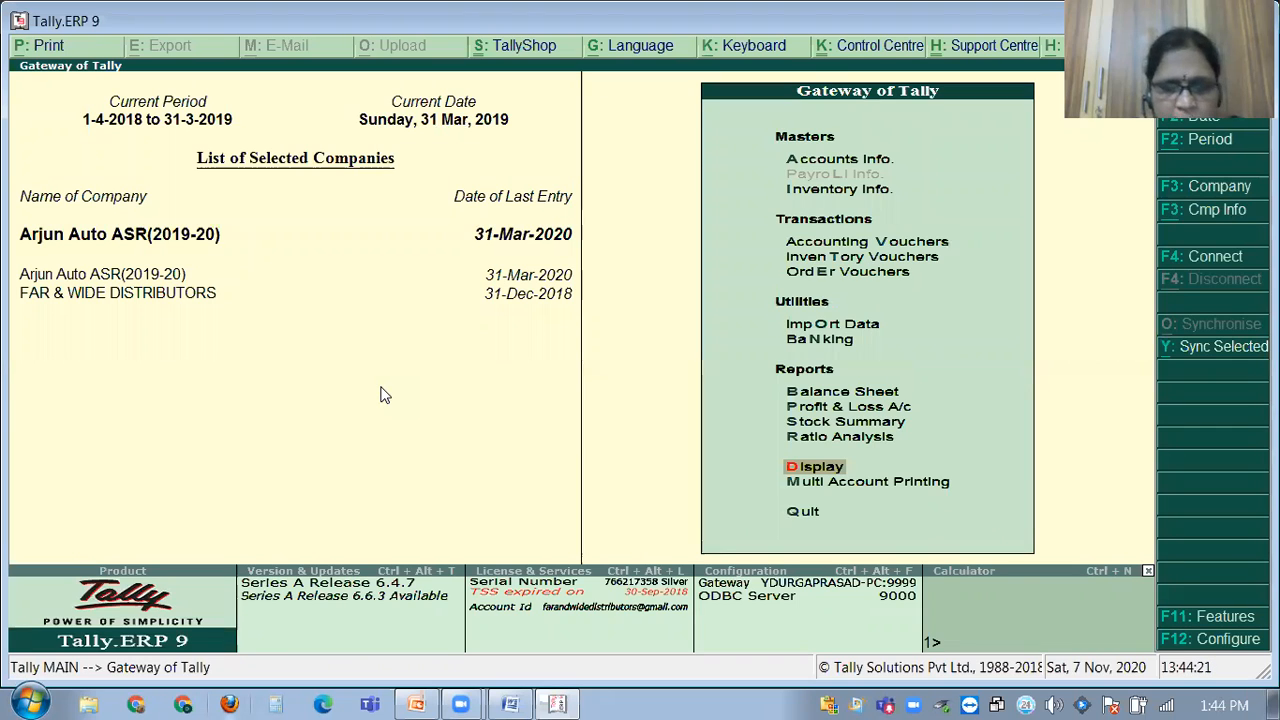
pyautogui.press('Return')
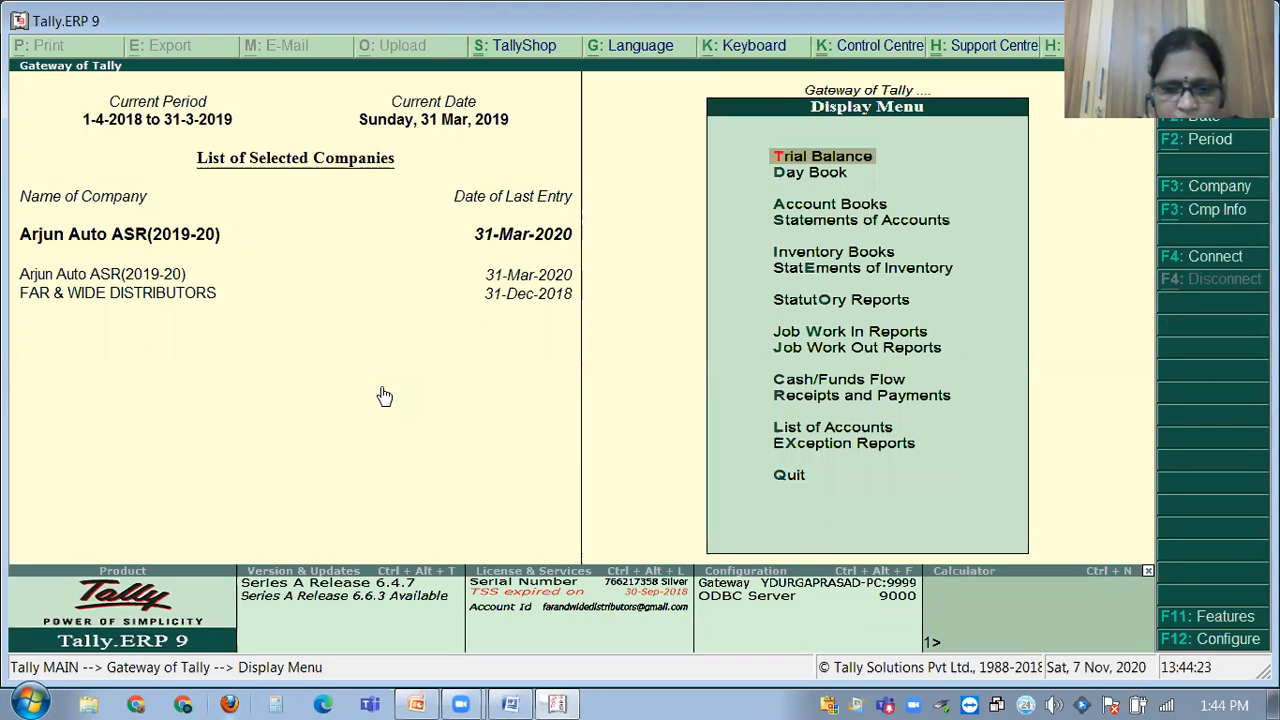
# Open the GSTR-1 Returns Summary and expand its B2B Invoices breakdown.
pyautogui.press('o')
pyautogui.press('Return')
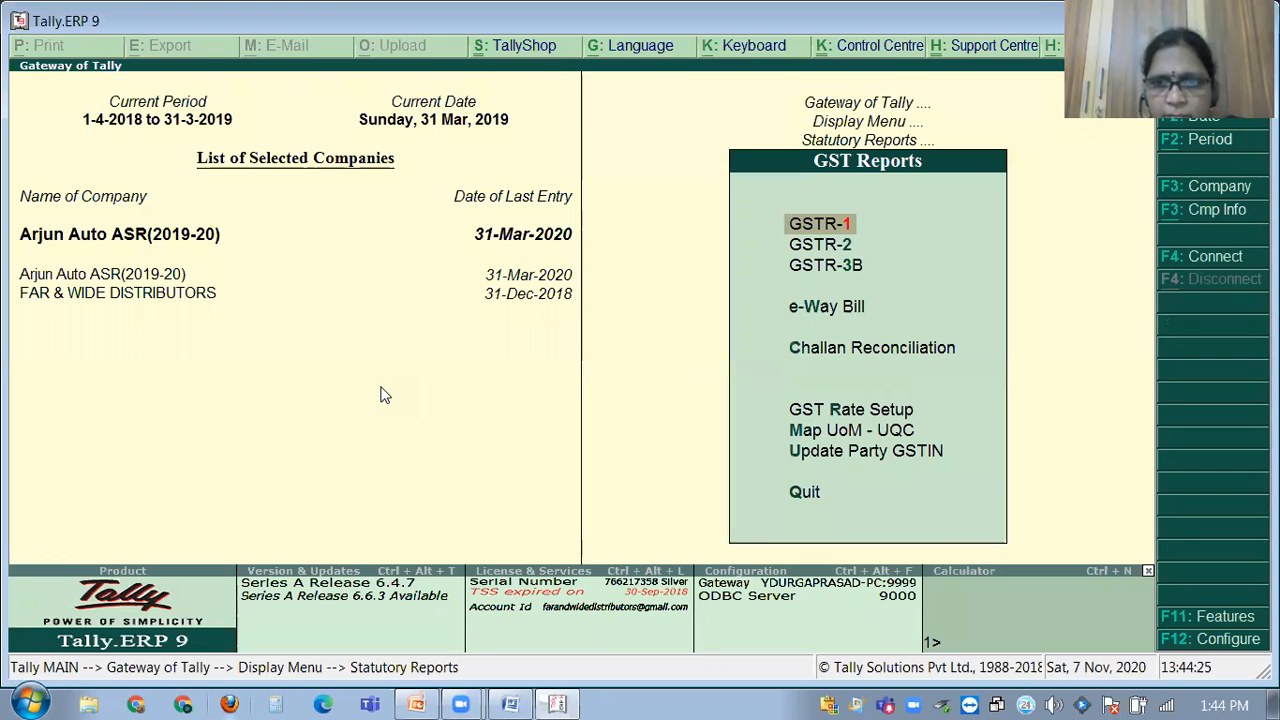
pyautogui.press('Return')
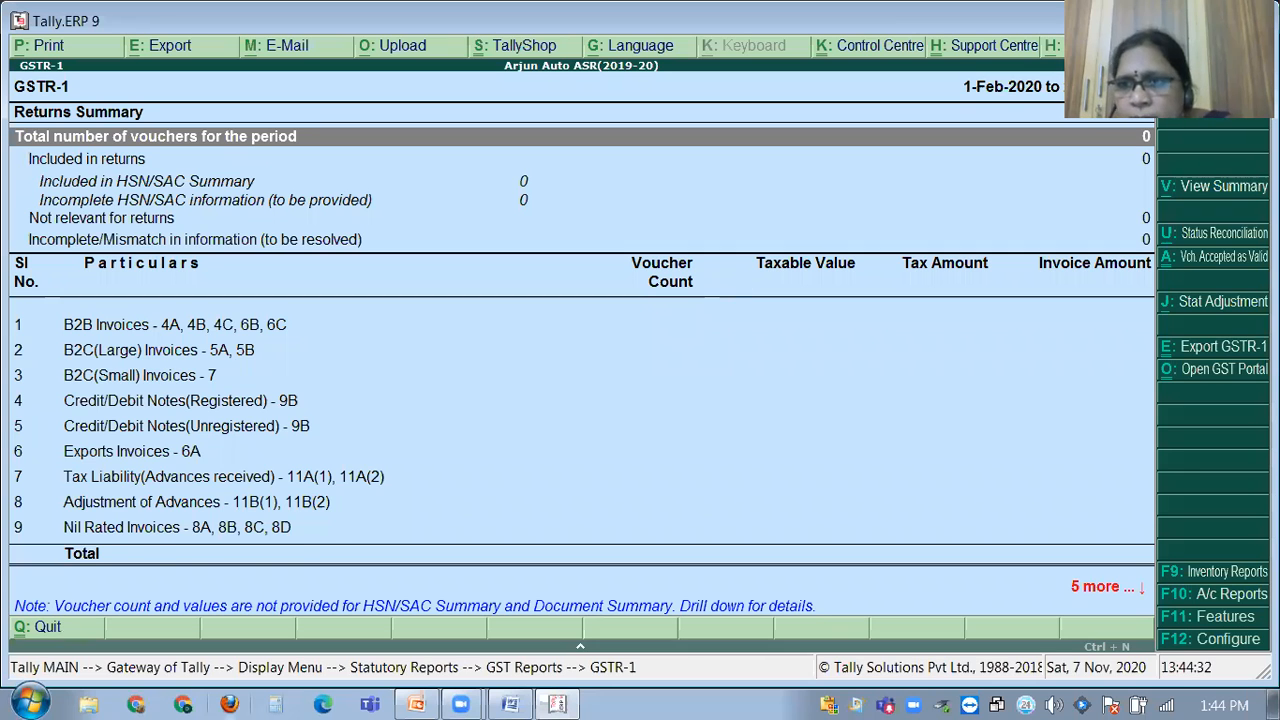
pyautogui.hotkey('alt', 'F1')
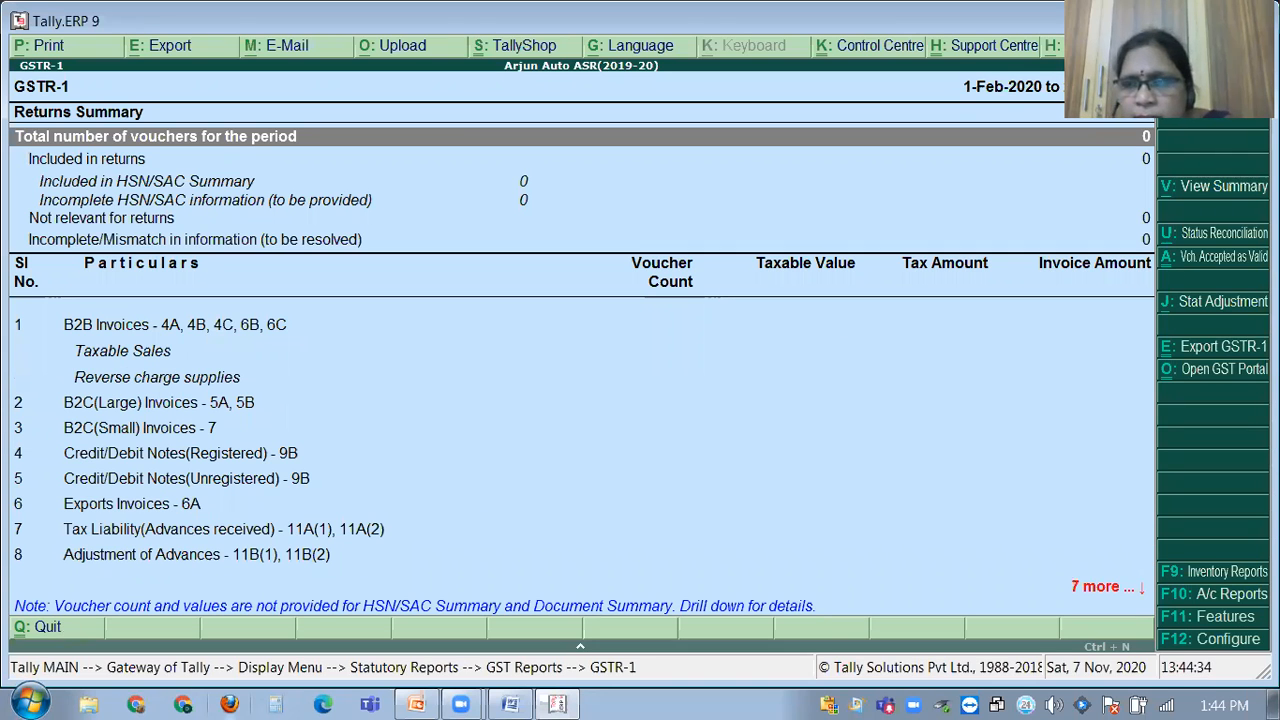
# Change the report period to start 1-4-2019, beginning the To date as 31.3.
pyautogui.hotkey('alt', 'F2')
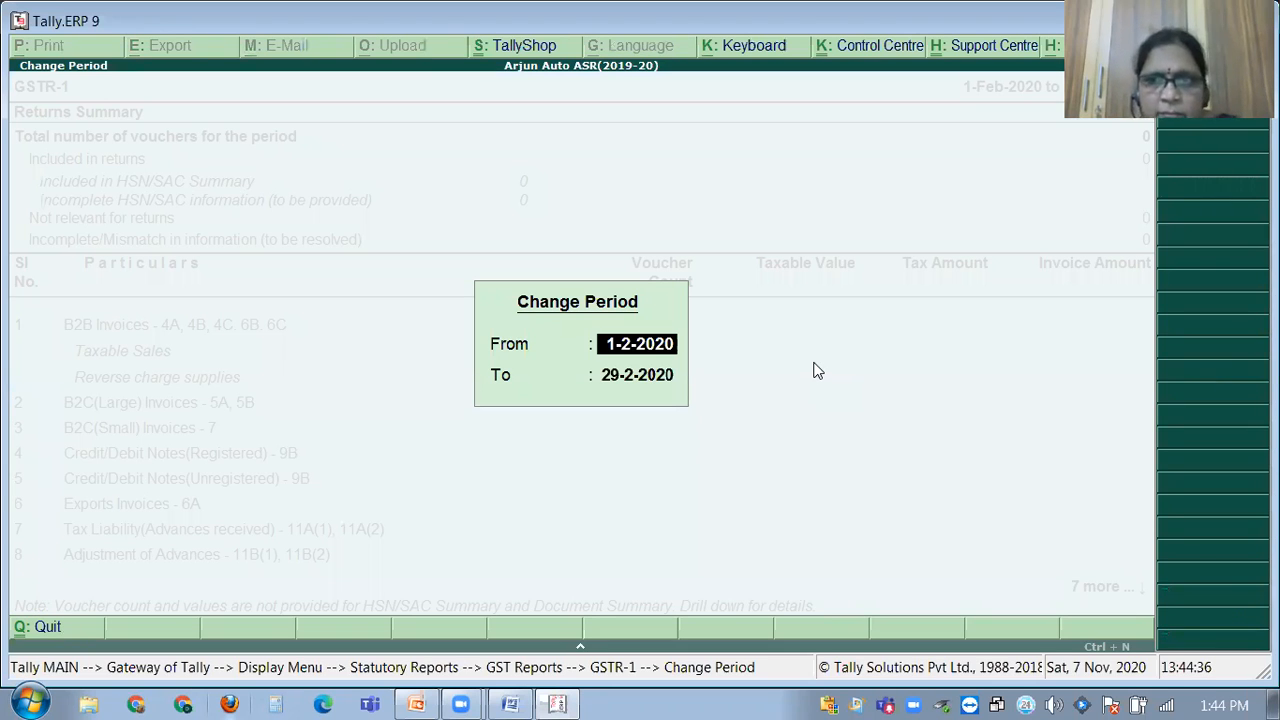
pyautogui.press('Escape')
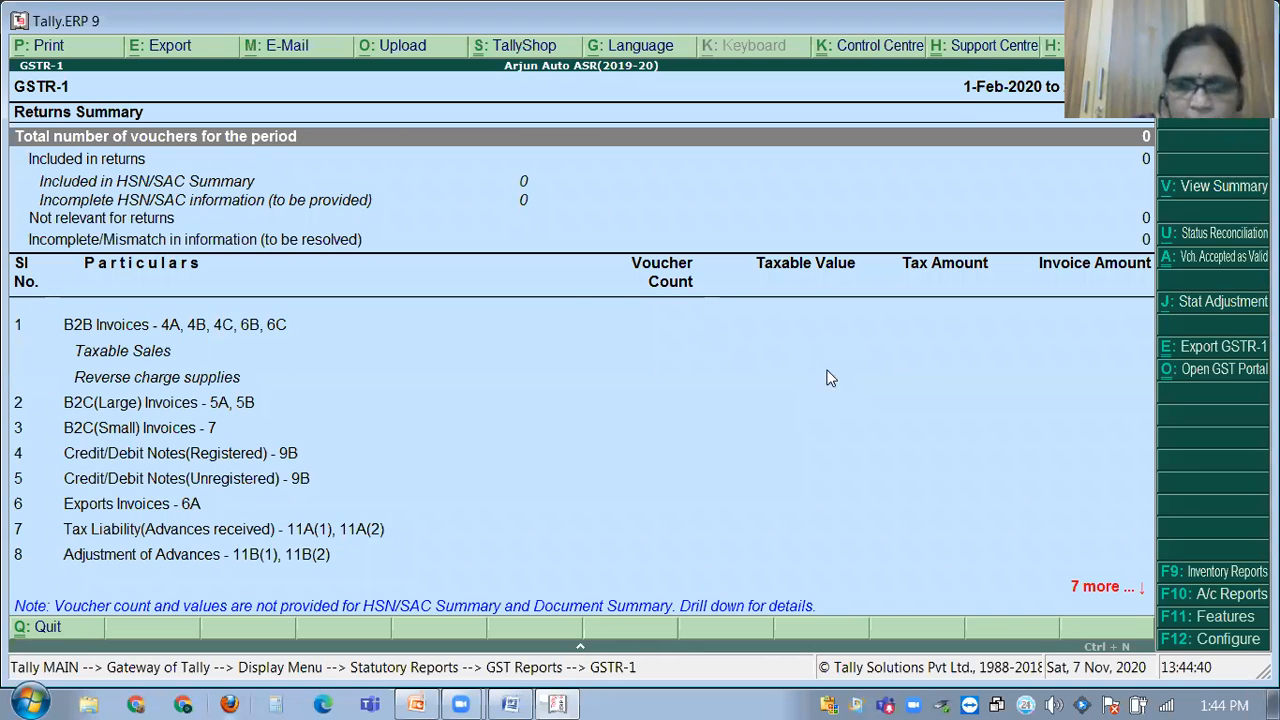
pyautogui.hotkey('alt', 'F2')
pyautogui.write('1.4')
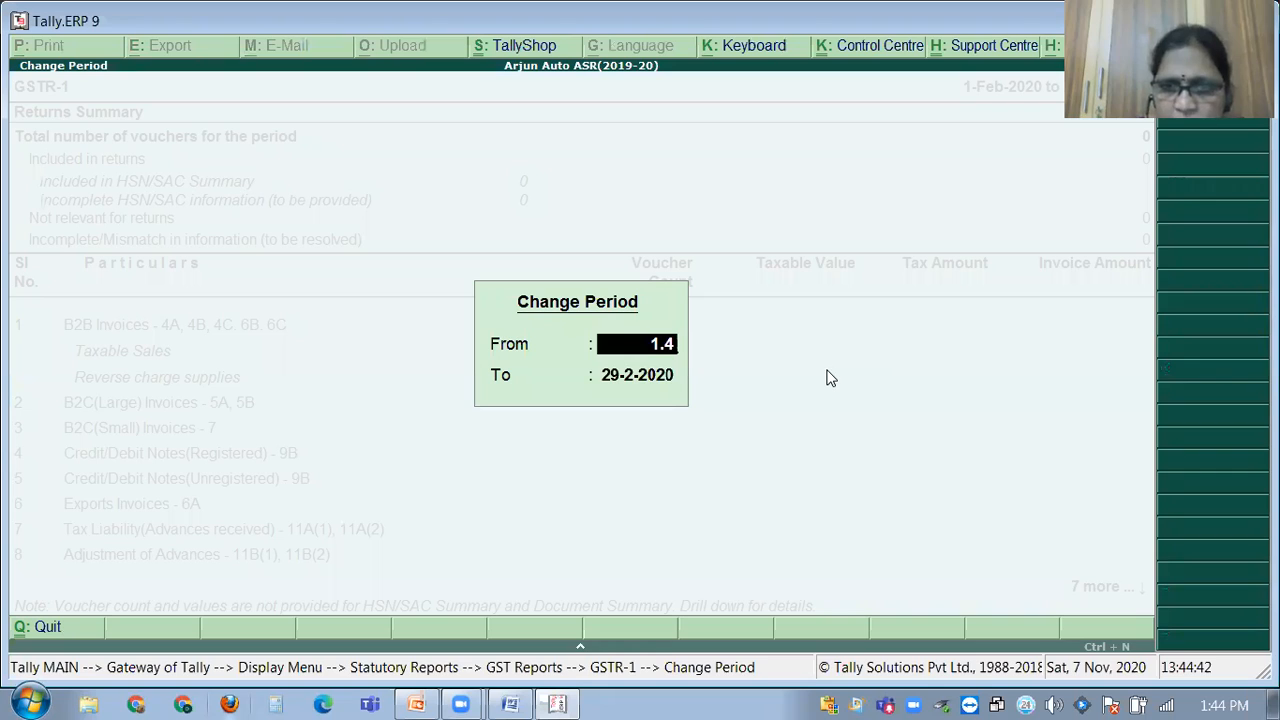
pyautogui.press('Return')
pyautogui.write('31')
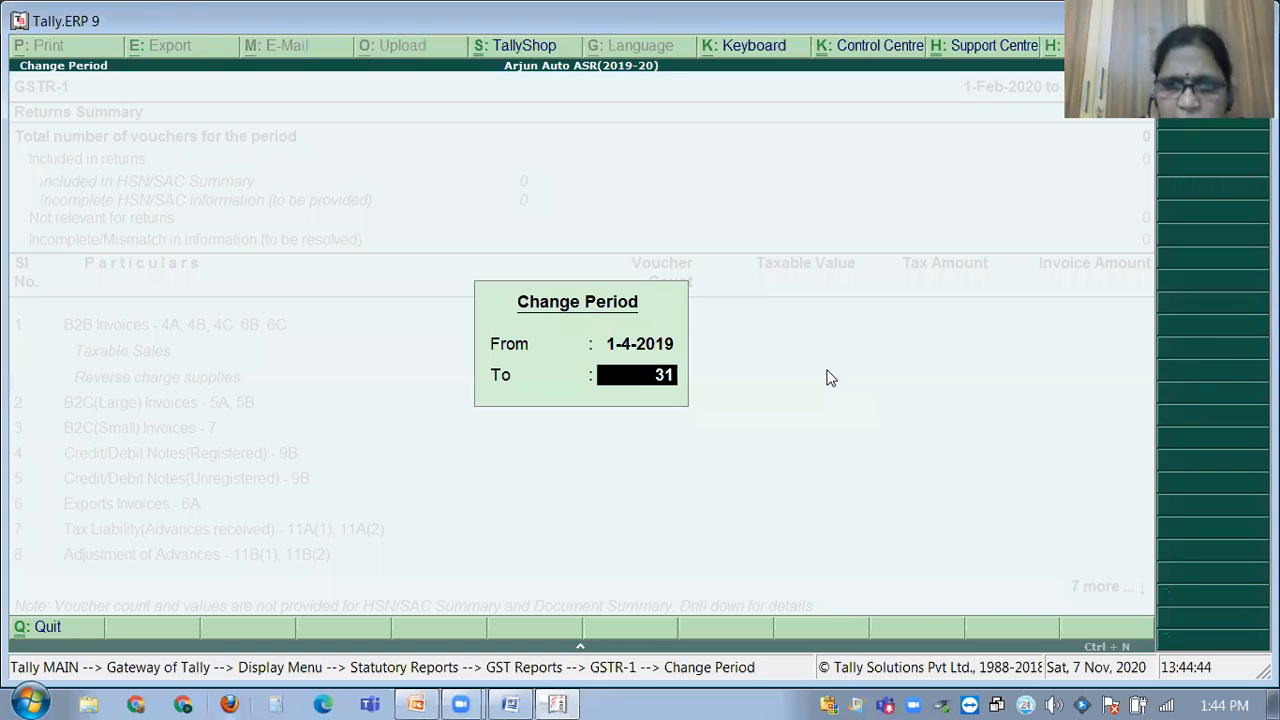
pyautogui.write('.3')
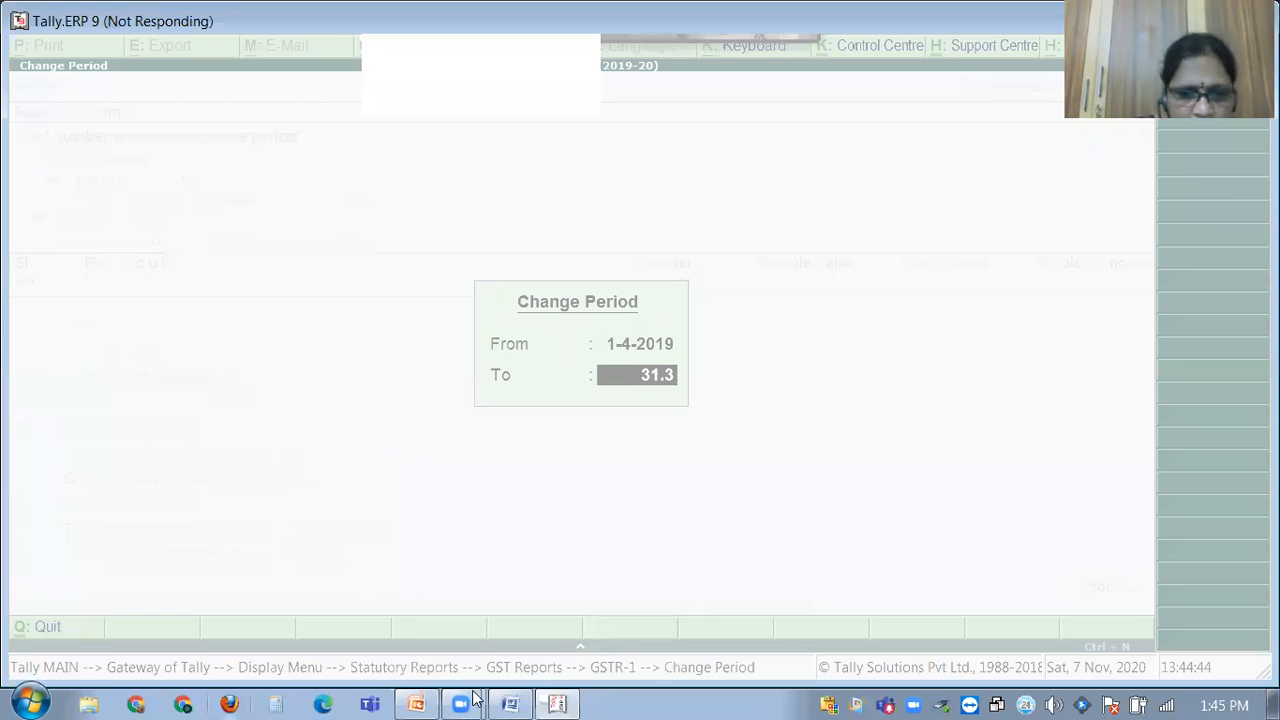
# Close the frozen, not-responding Tally window and relaunch Tally.ERP 9 from the desktop icon.
pyautogui.click(557, 703)
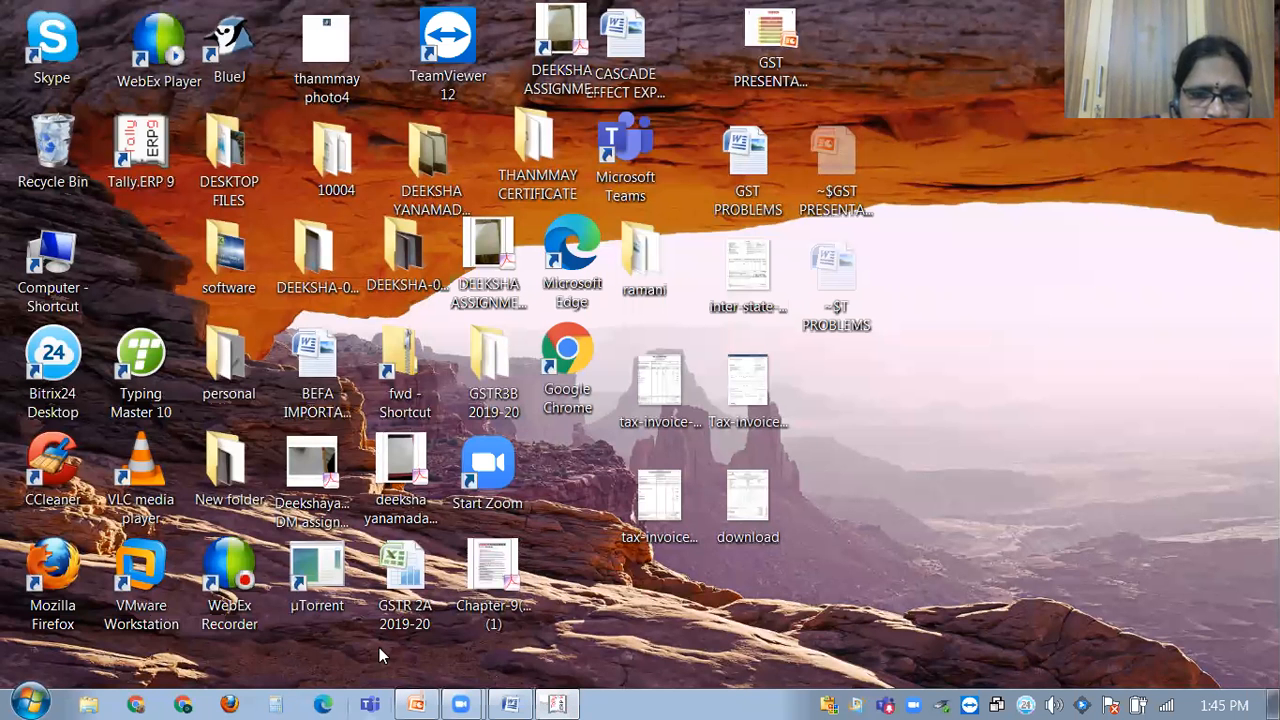
pyautogui.click(565, 703)
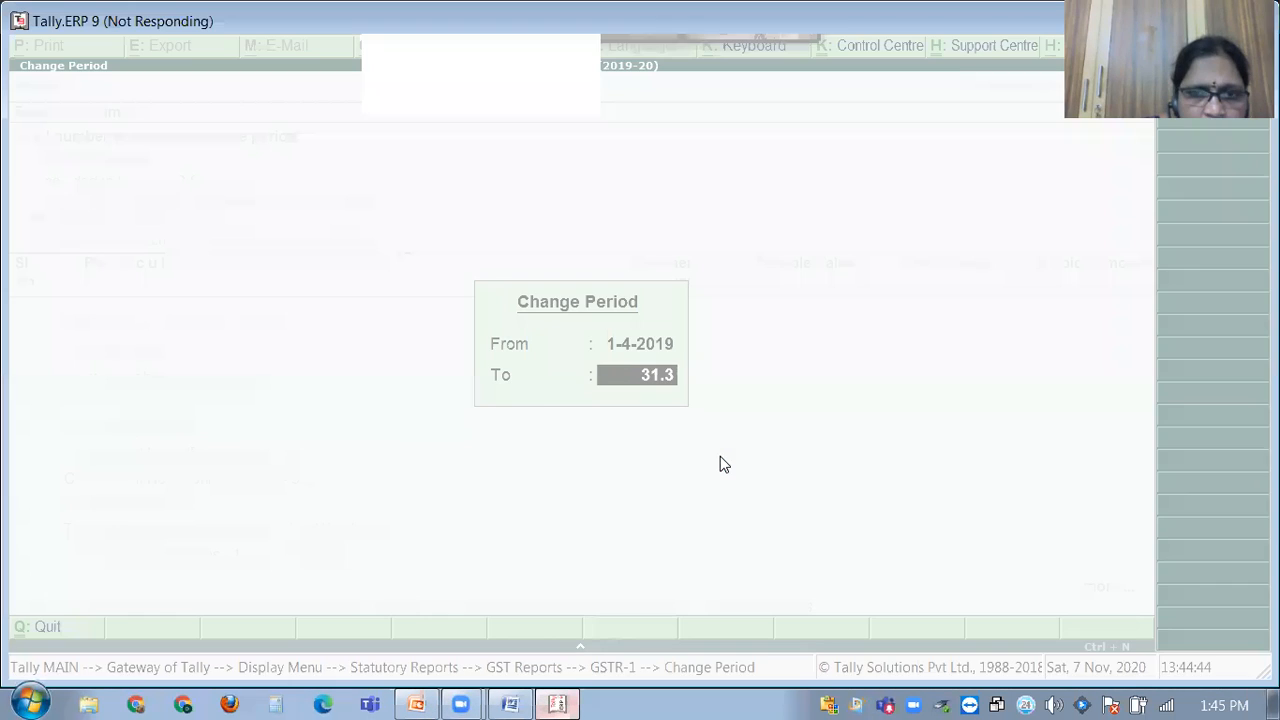
pyautogui.click(537, 388)
pyautogui.click(539, 385)
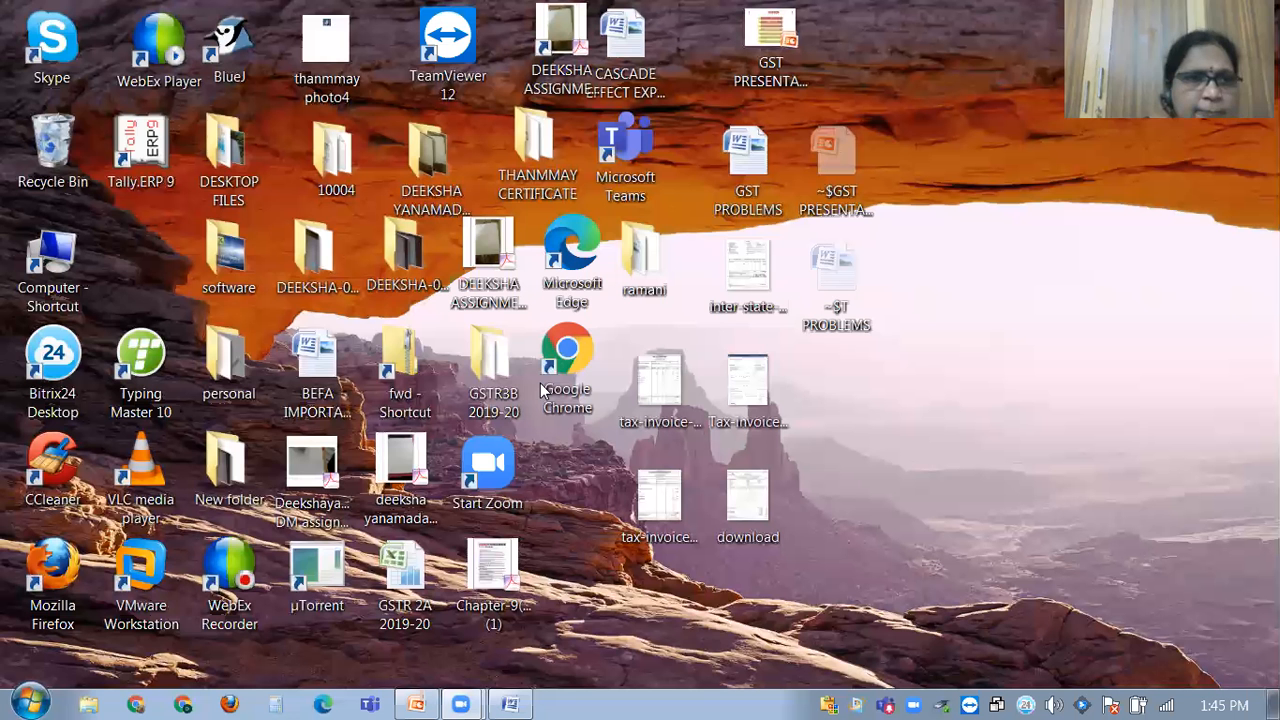
pyautogui.doubleClick(143, 133)
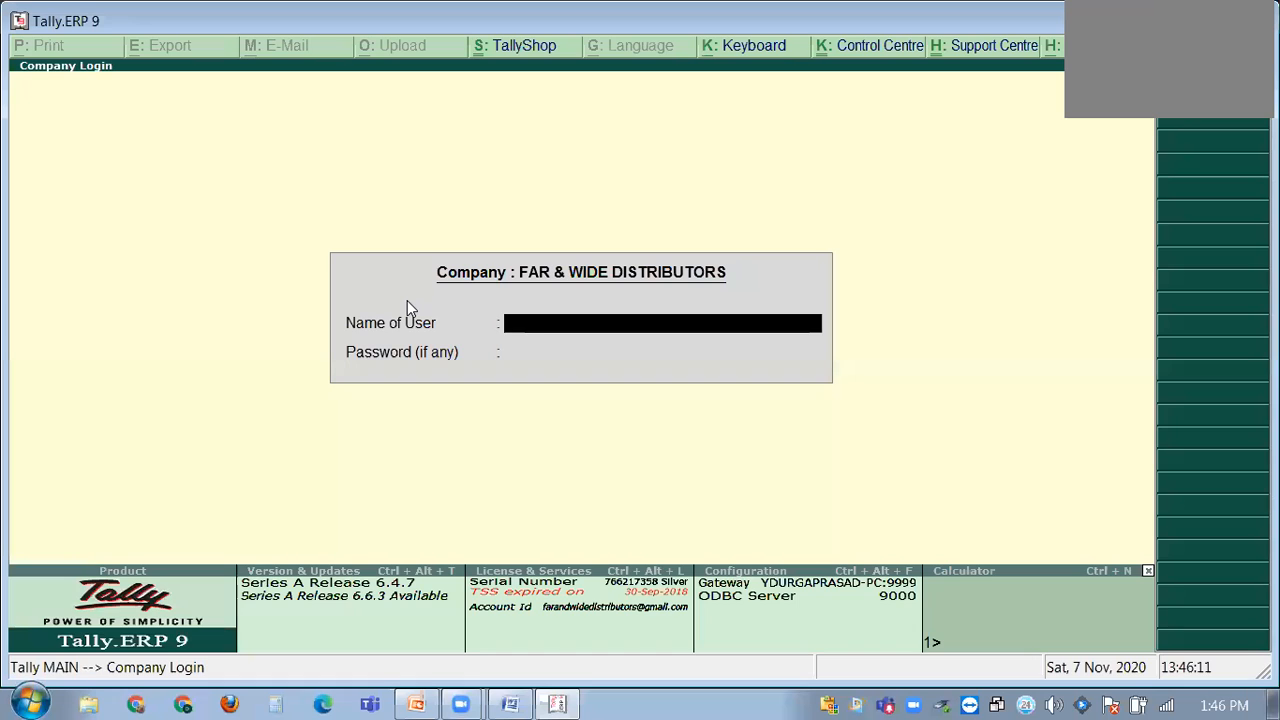
# Log in by entering the user name and accepting the password, then return to the Gateway.
pyautogui.press('capslock')
pyautogui.write('a')
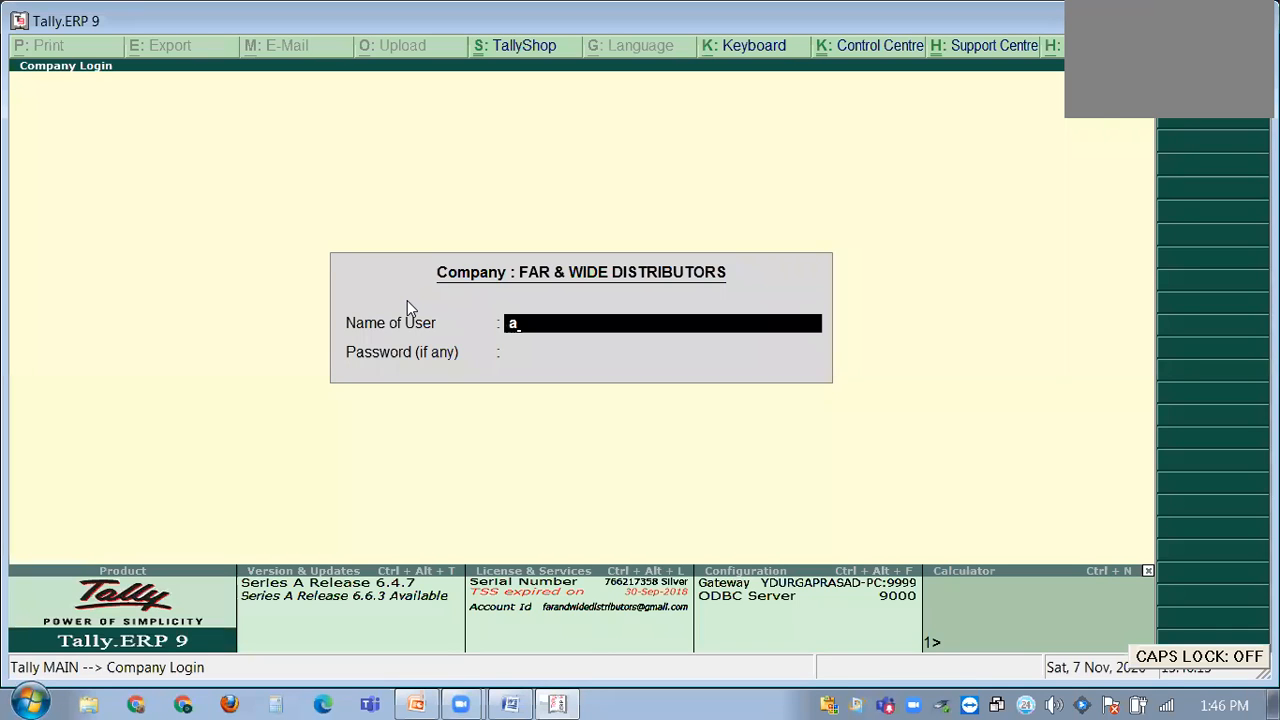
pyautogui.press('capslock')
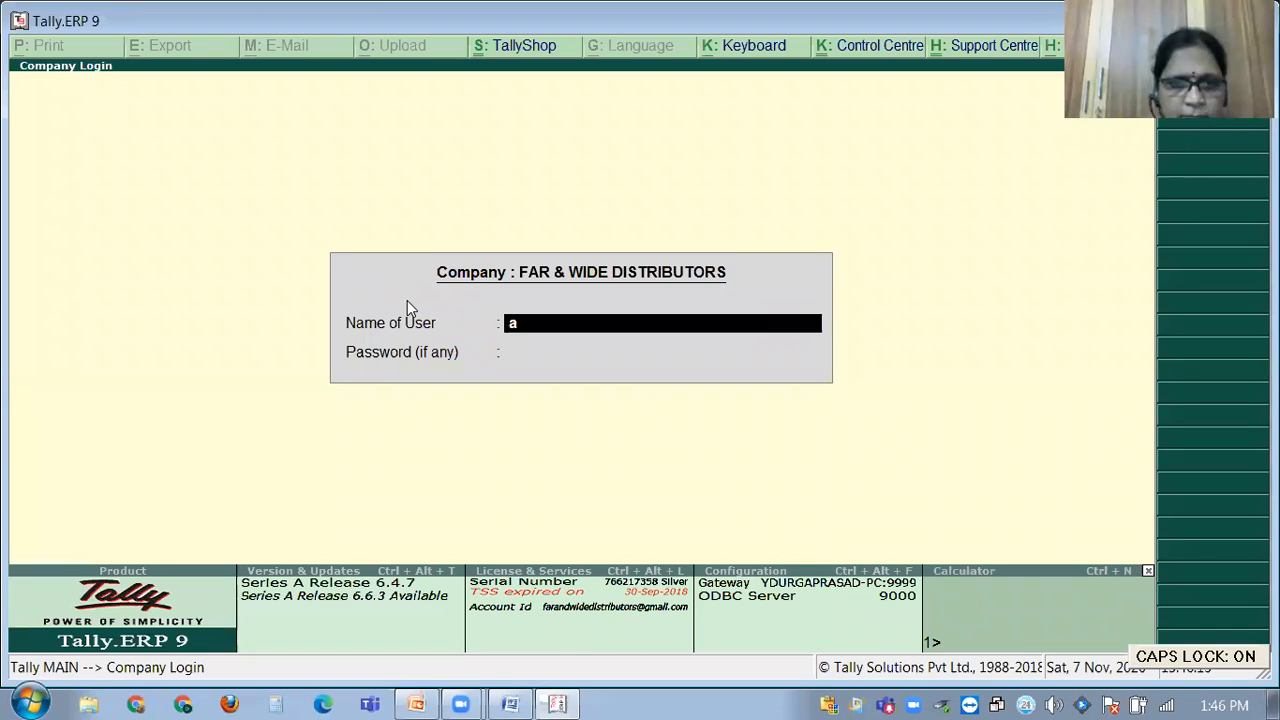
pyautogui.press('Return')
pyautogui.press('capslock')
pyautogui.press('Return')
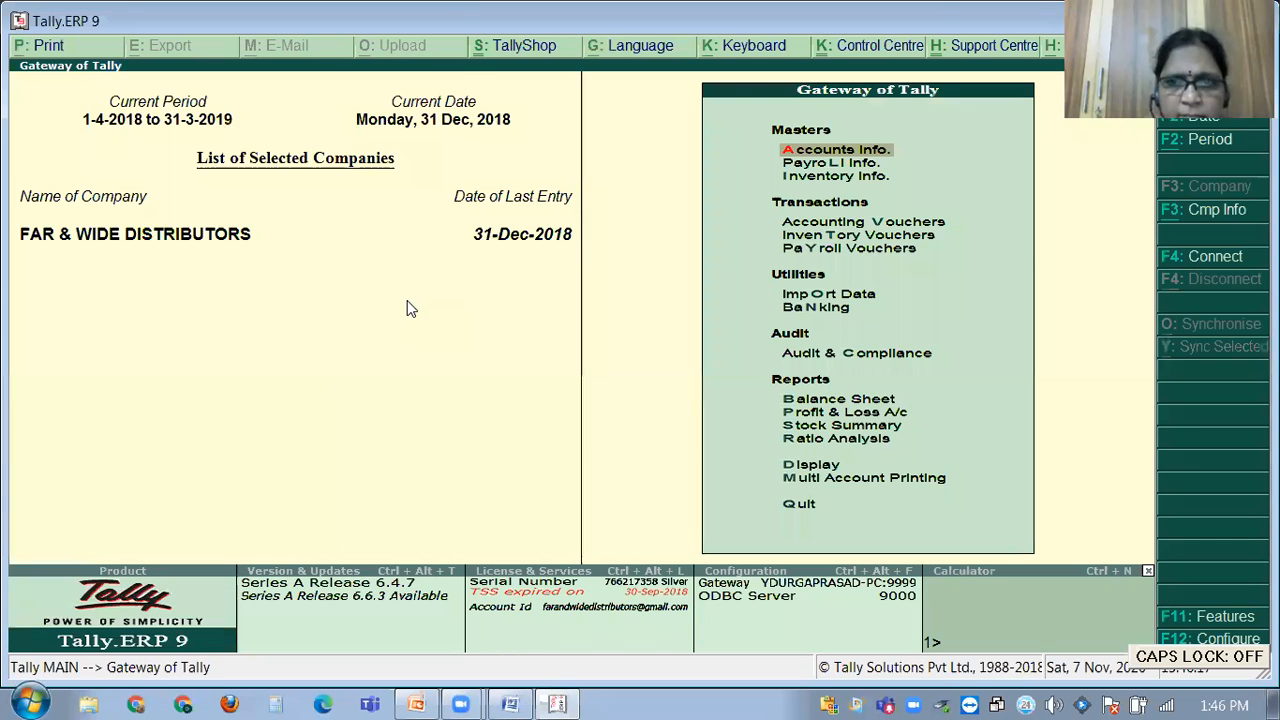
pyautogui.press('d')
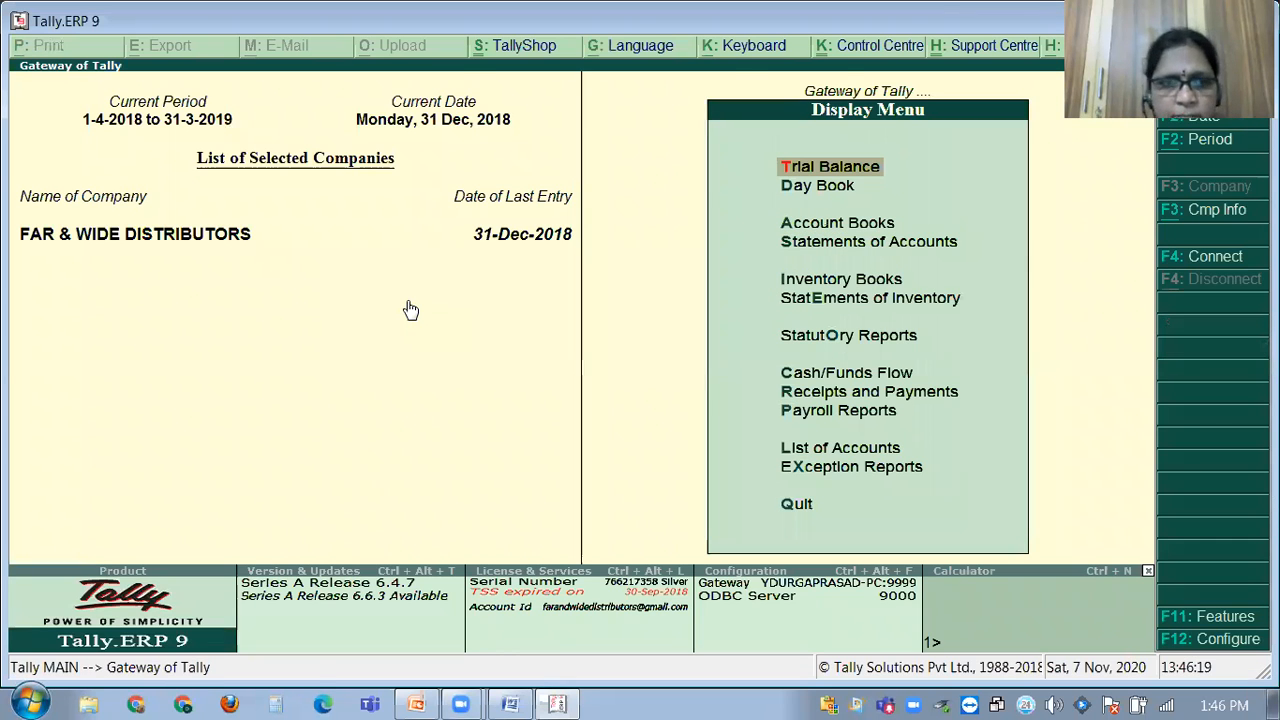
pyautogui.press('Escape')
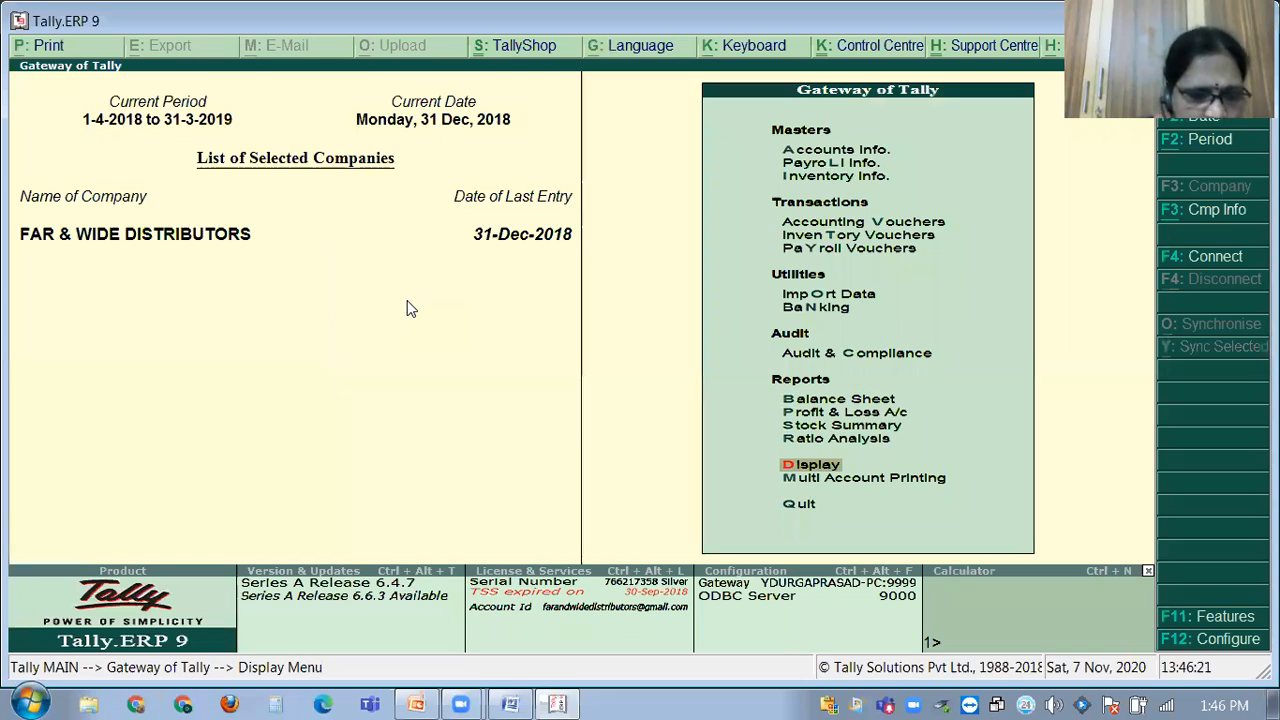
# Select and load the Arjun Auto ASR(2019-20) company from Company Info.
pyautogui.hotkey('alt', 'F3')
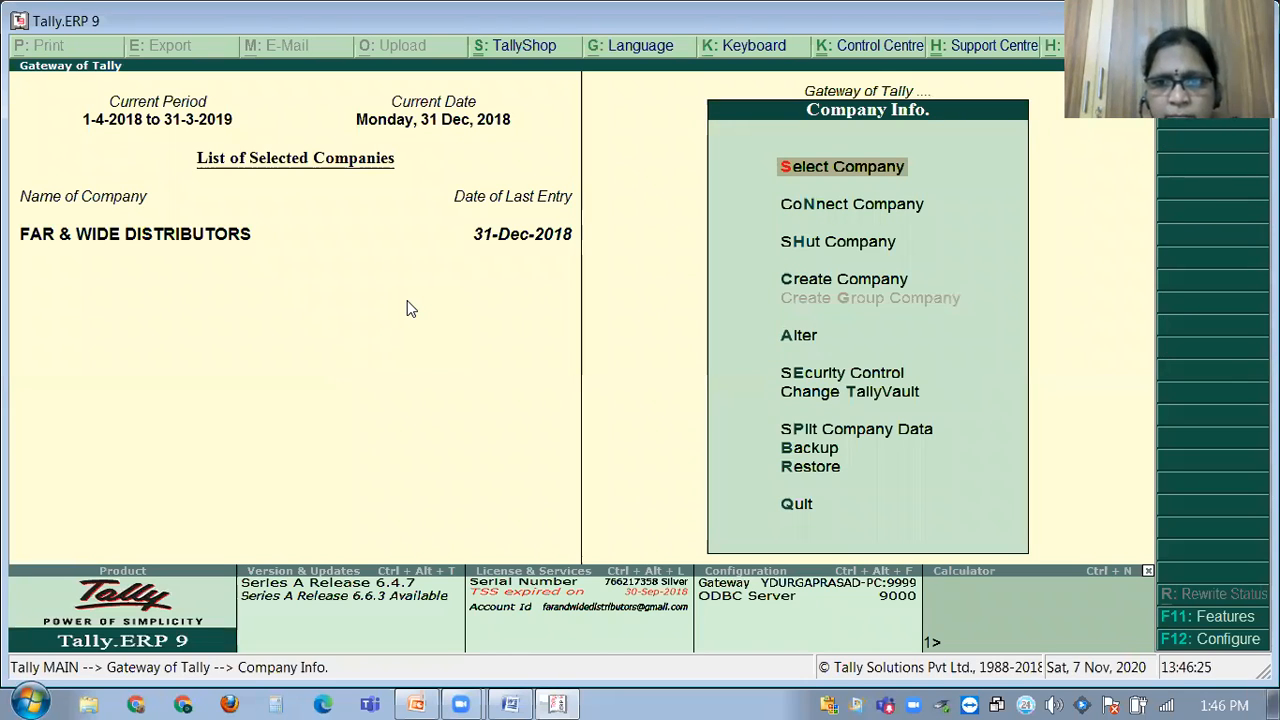
pyautogui.press('Down')
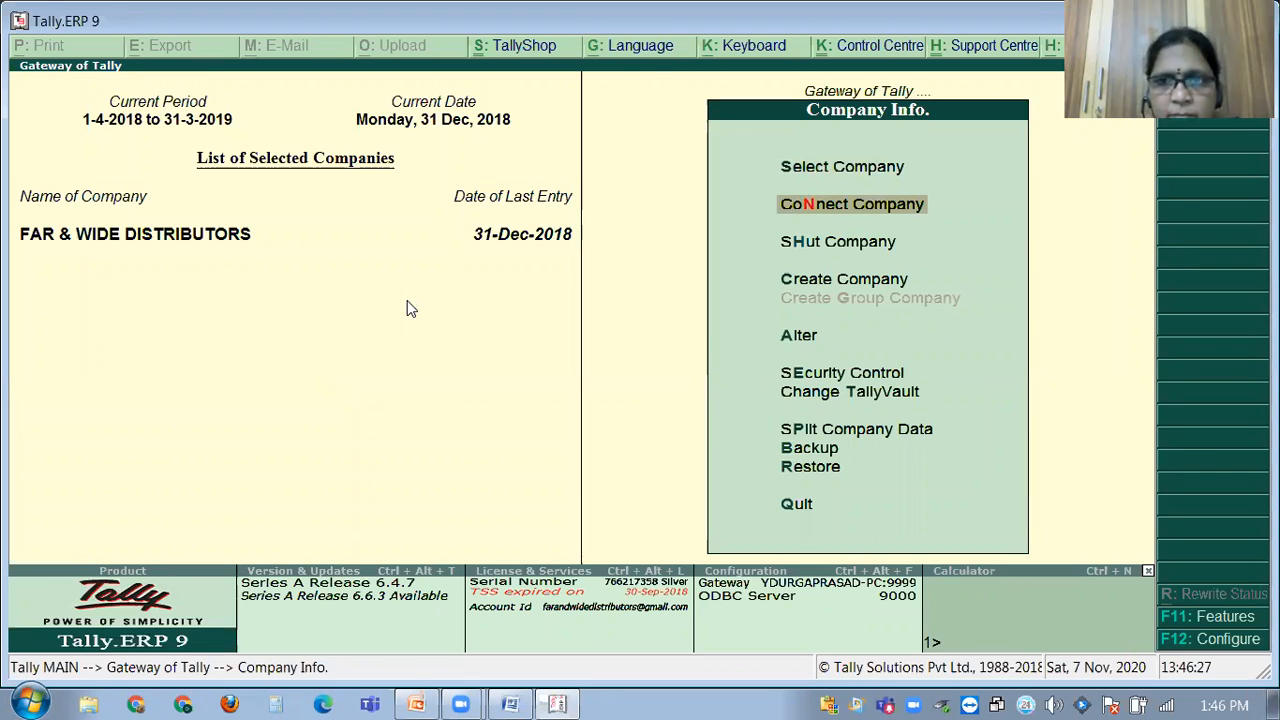
pyautogui.press('s')
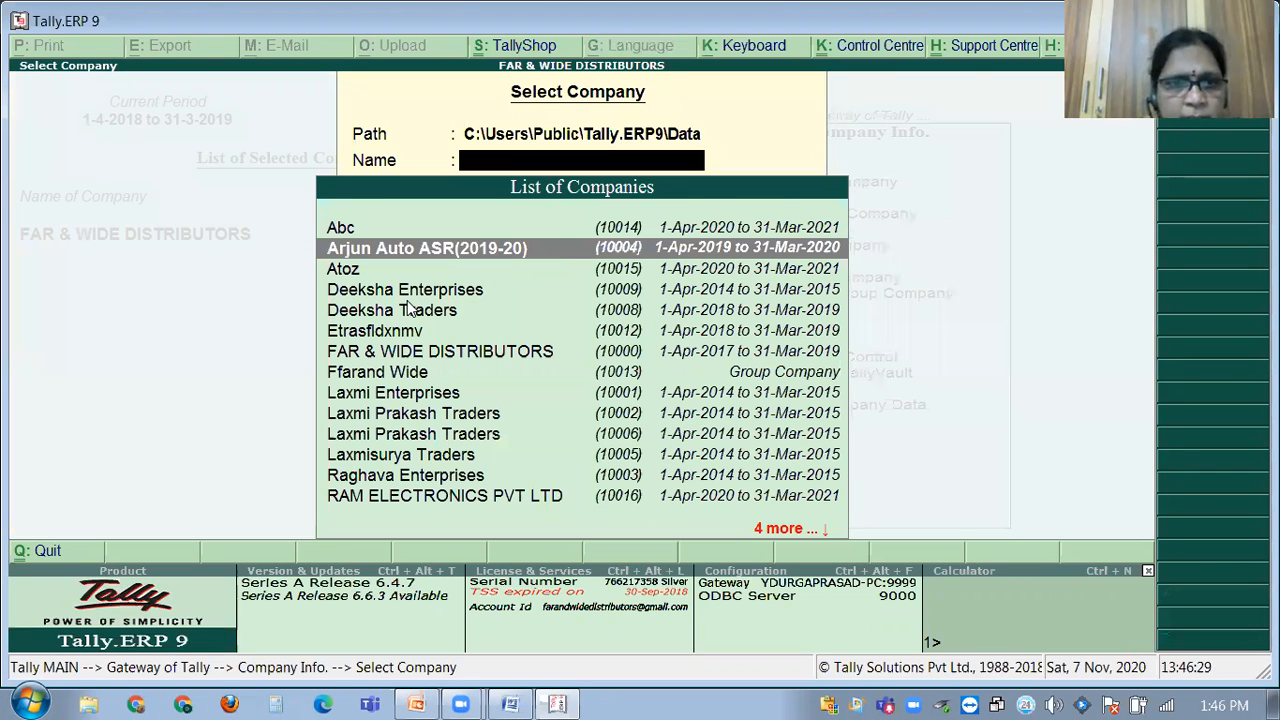
pyautogui.press('Down')
pyautogui.press('Up')
pyautogui.press('Return')
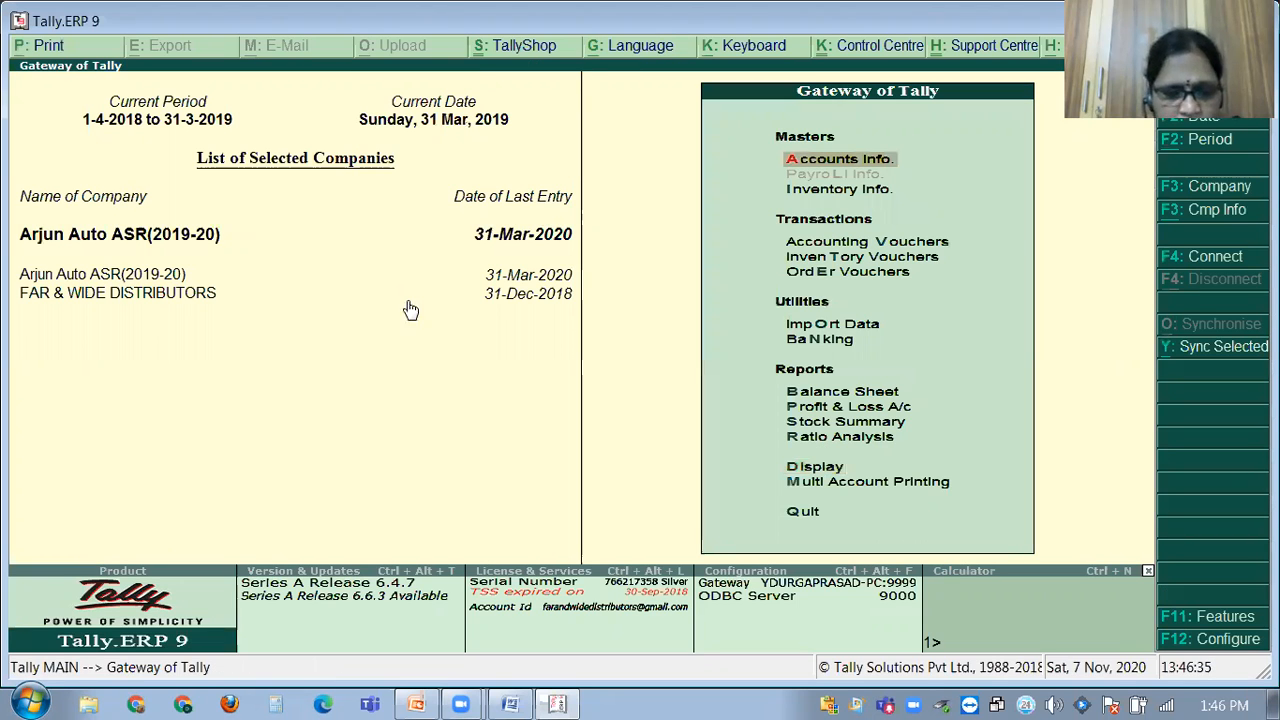
# Open Arjun Auto's GSTR-1 summary and enter the period 1.4.2019 to 30.4.2019.
pyautogui.press('d')
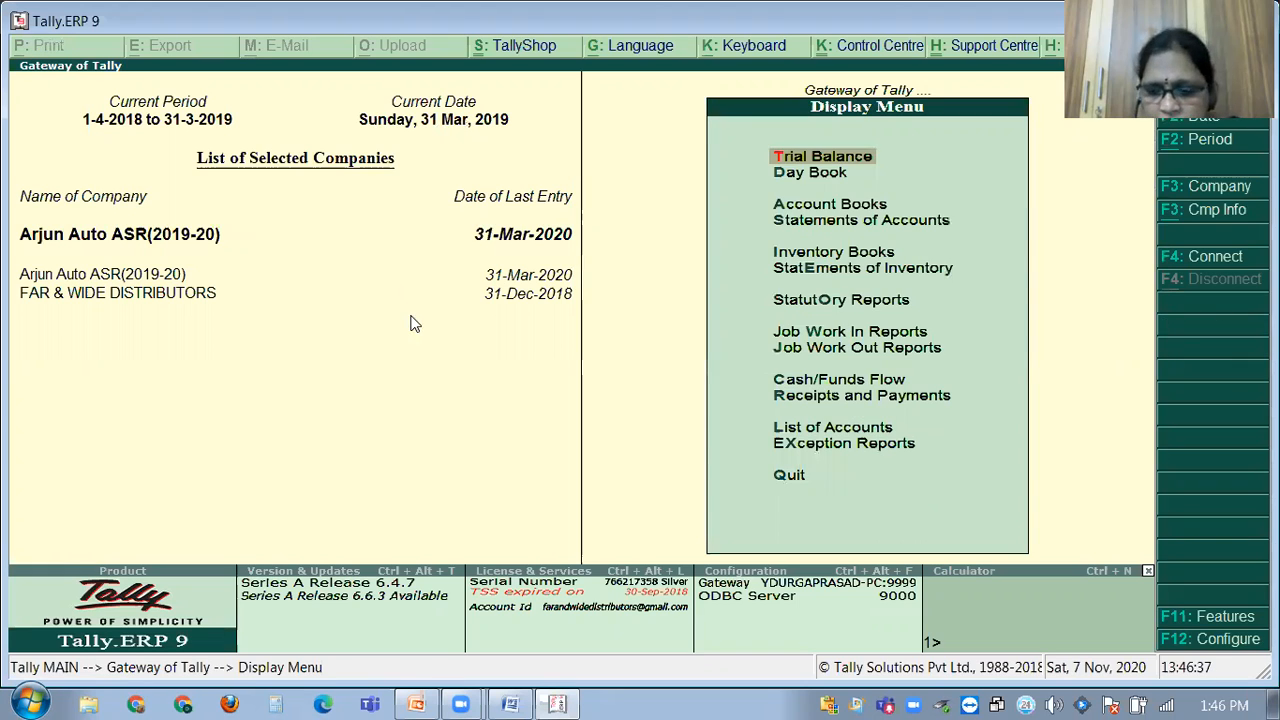
pyautogui.press('o')
pyautogui.press('g')
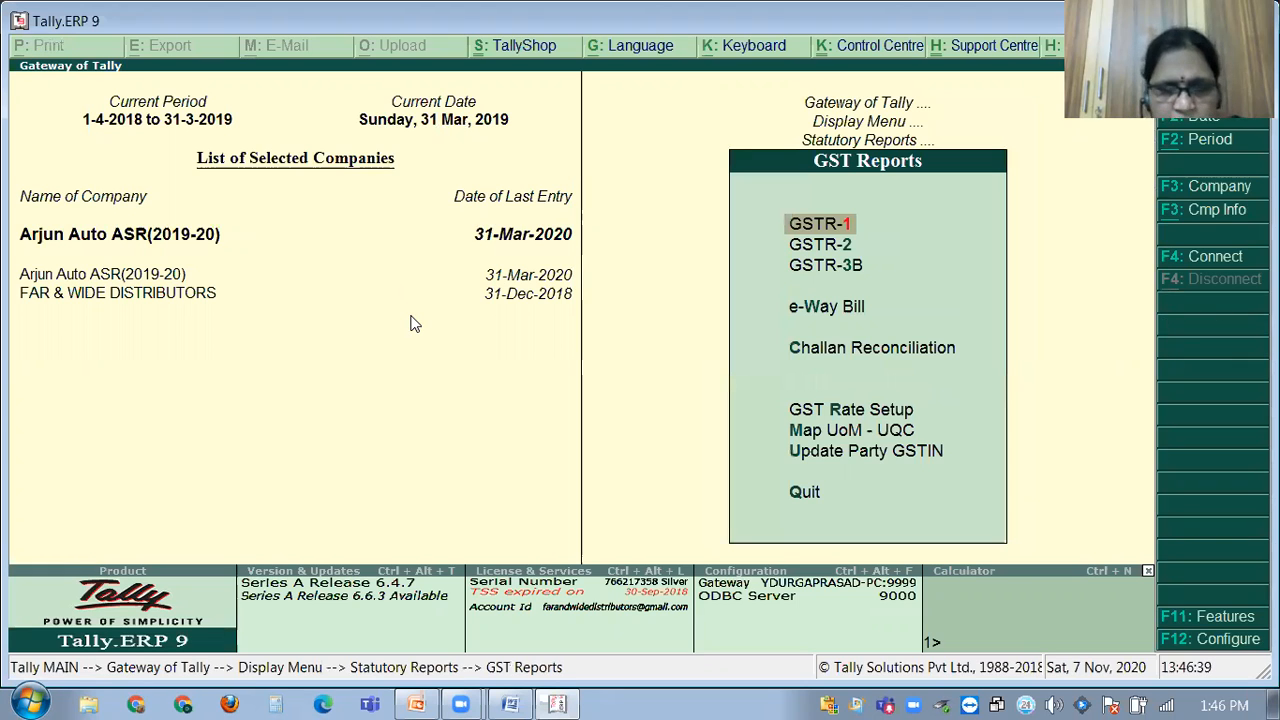
pyautogui.press('Return')
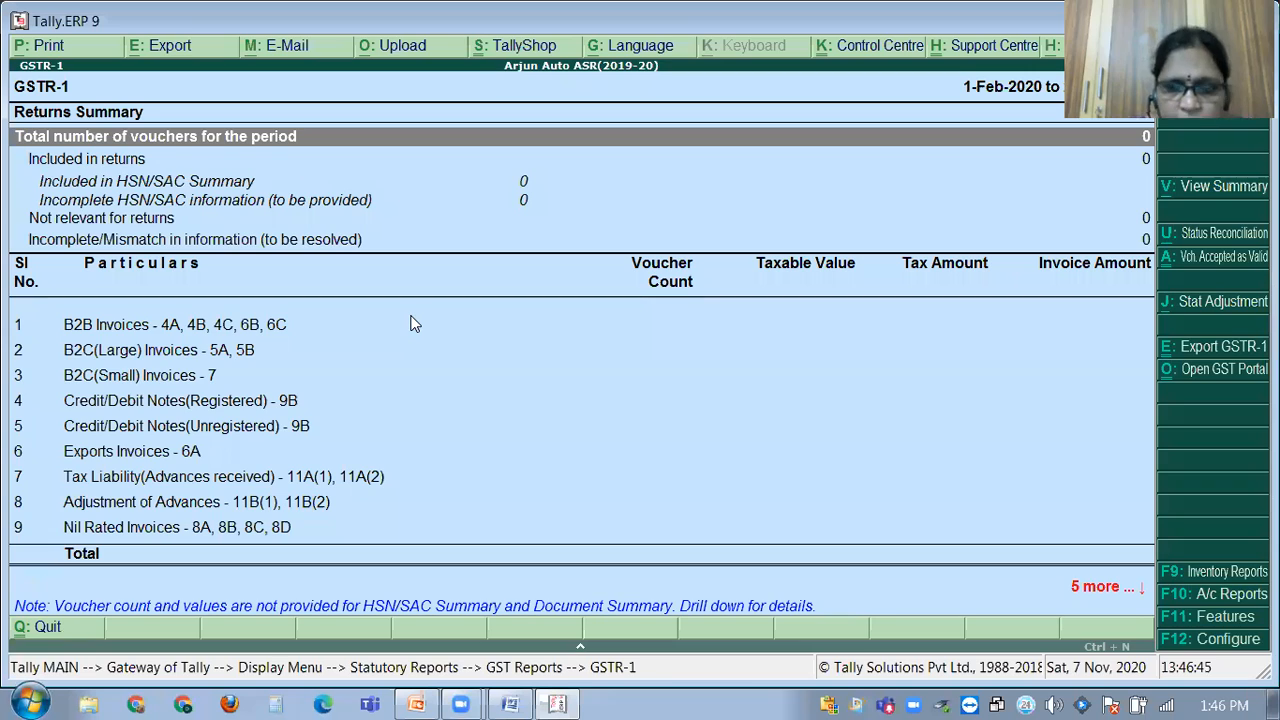
pyautogui.hotkey('alt', 'F2')
pyautogui.write('1.4')
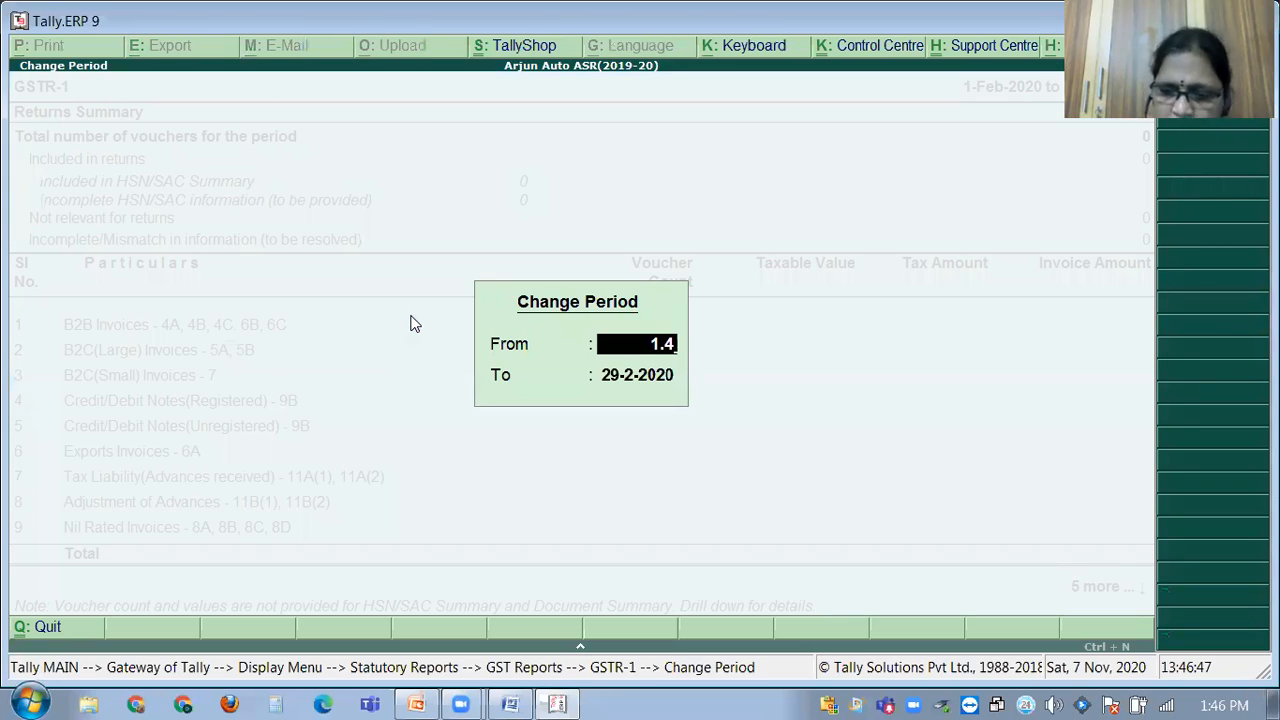
pyautogui.write('.2019')
pyautogui.press('Return')
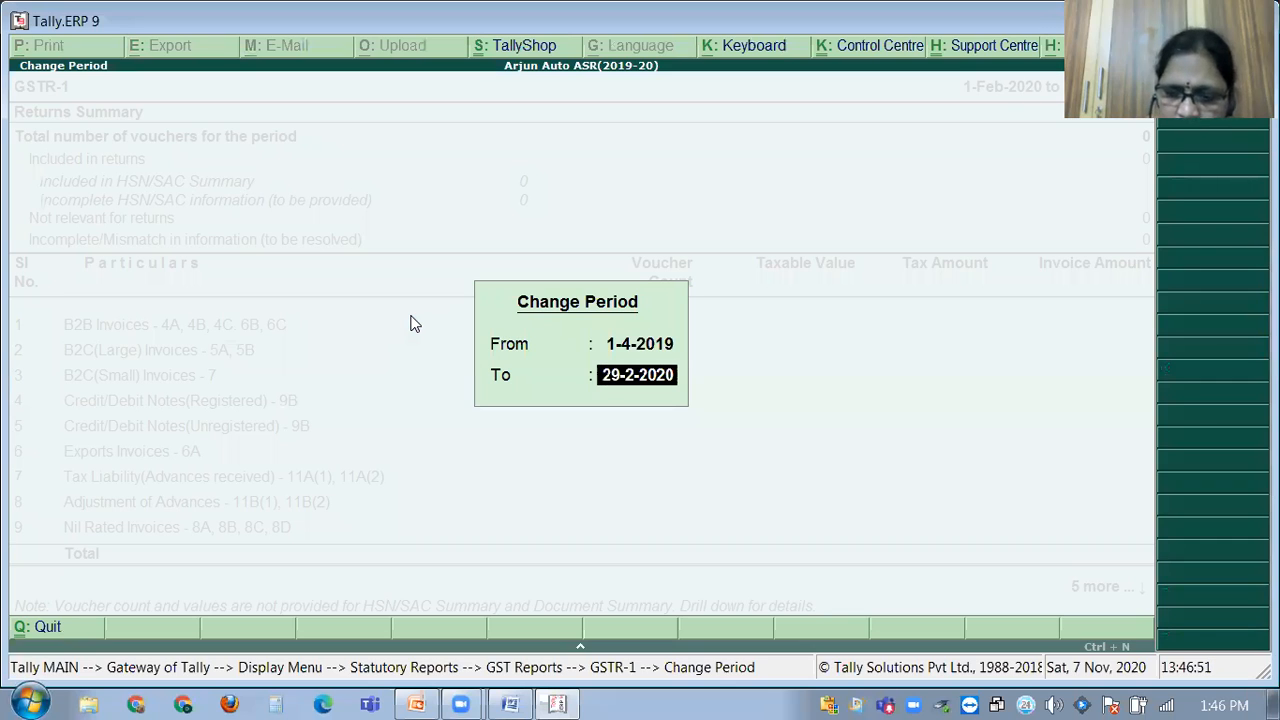
pyautogui.write('30.4.2019')
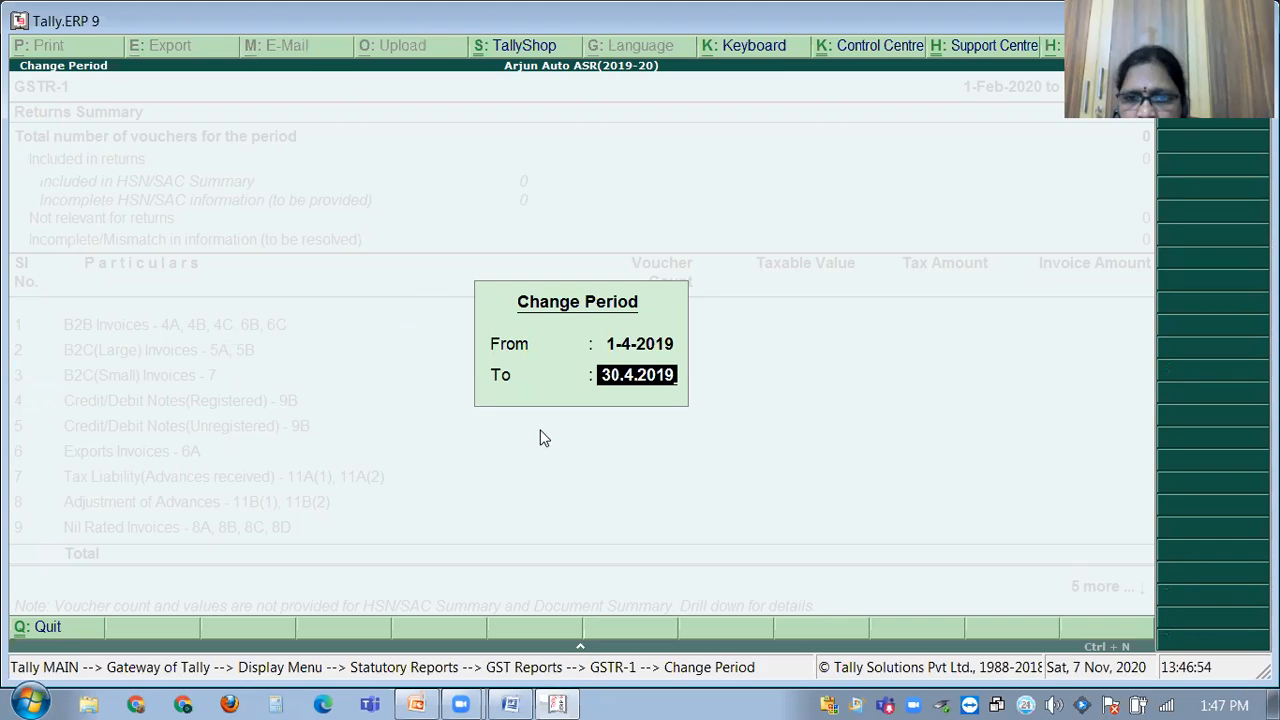
# Apply the April 2019 period and review the GSTR-1 summary of 572 vouchers.
pyautogui.press('Return')
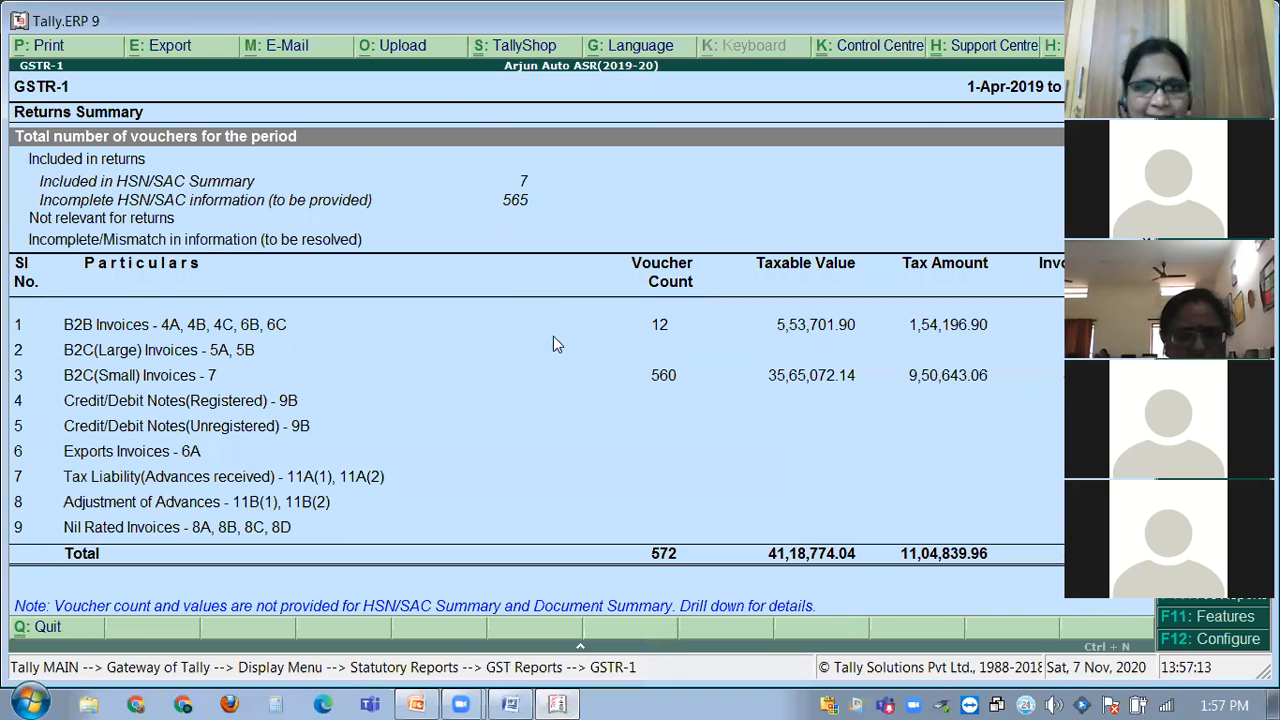
# Close the GSTR-1 summary and confirm quitting Tally with Yes.
pyautogui.press('Escape')
pyautogui.press('Escape')
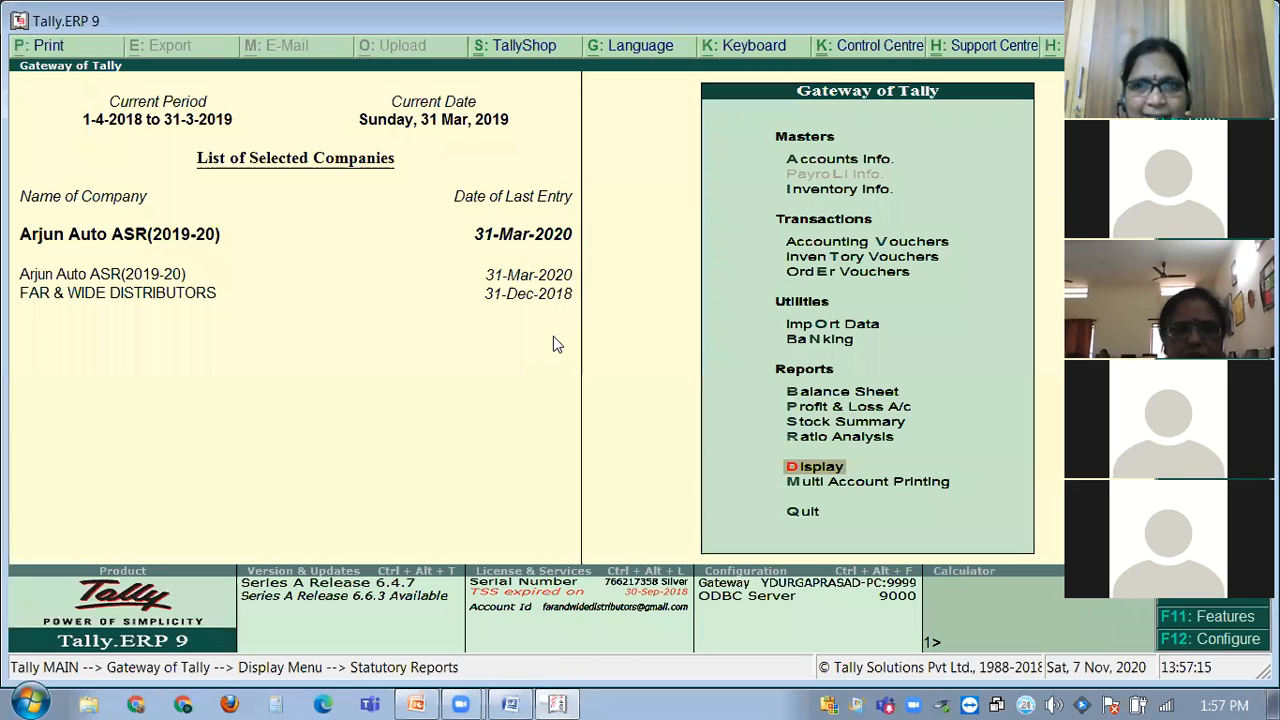
pyautogui.press('Escape')
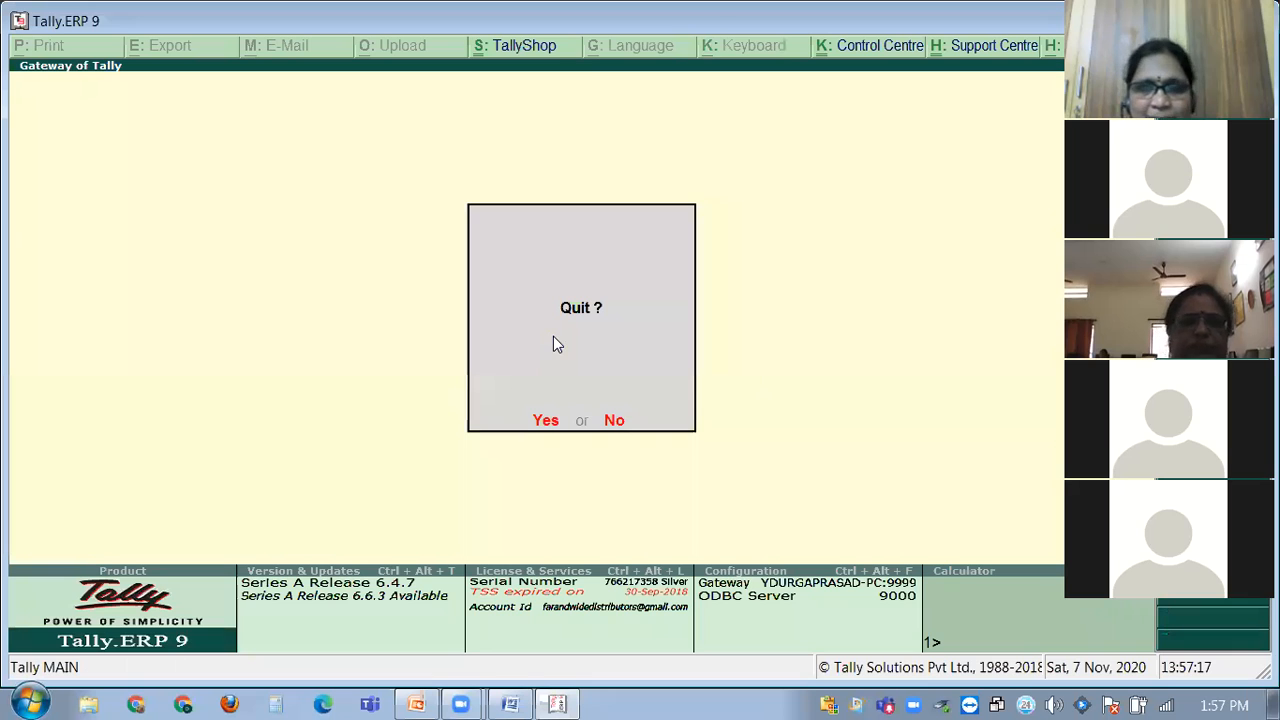
pyautogui.click(548, 420)
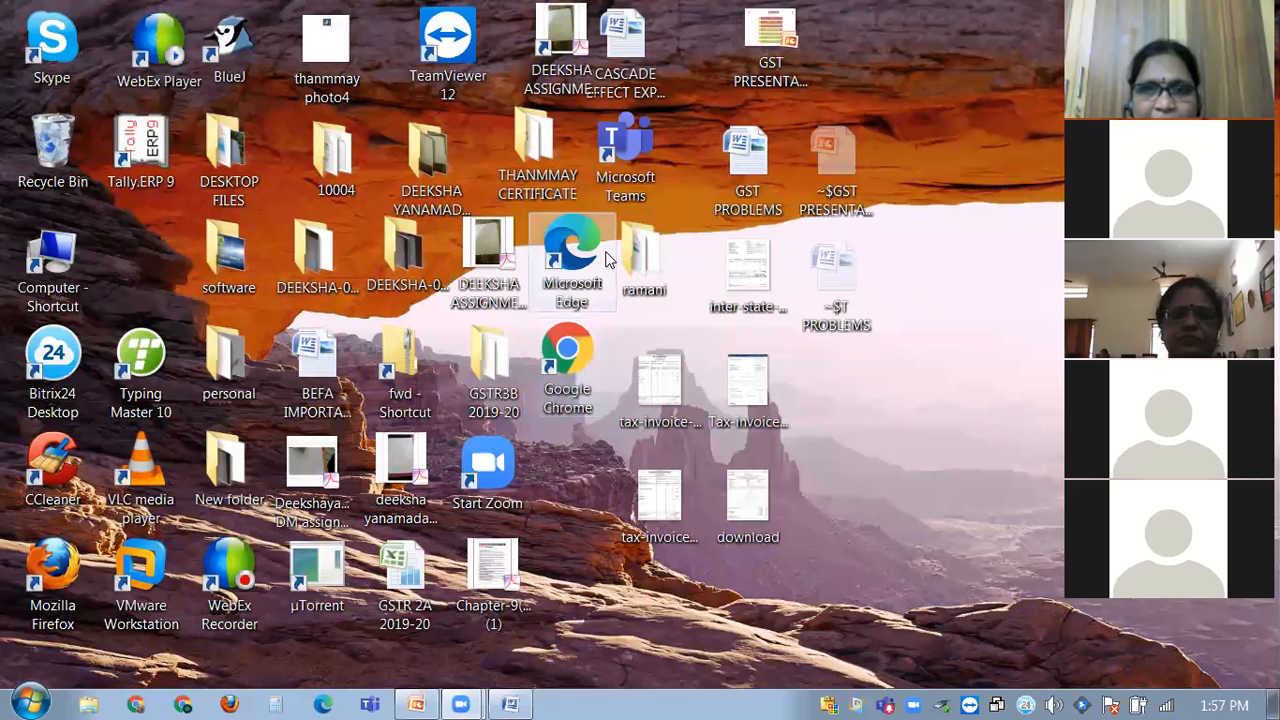